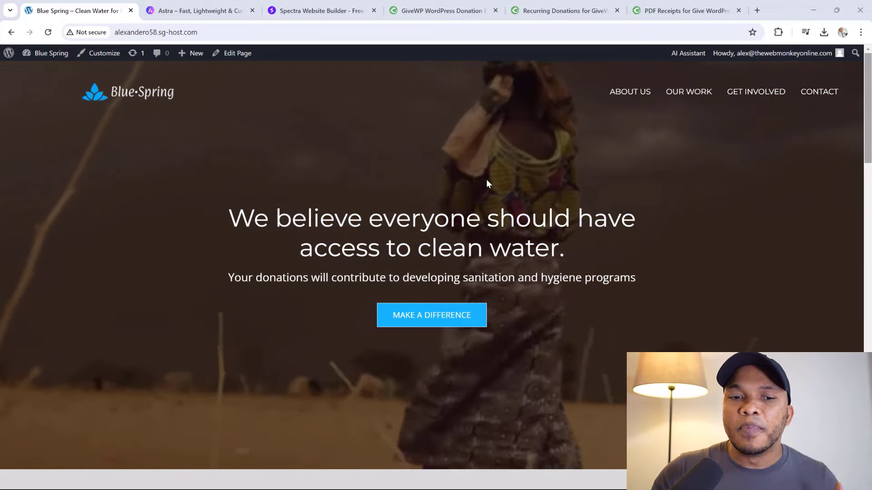
Scroll down through the current Blue Spring page and back up
scroll(487, 180, down, 1)
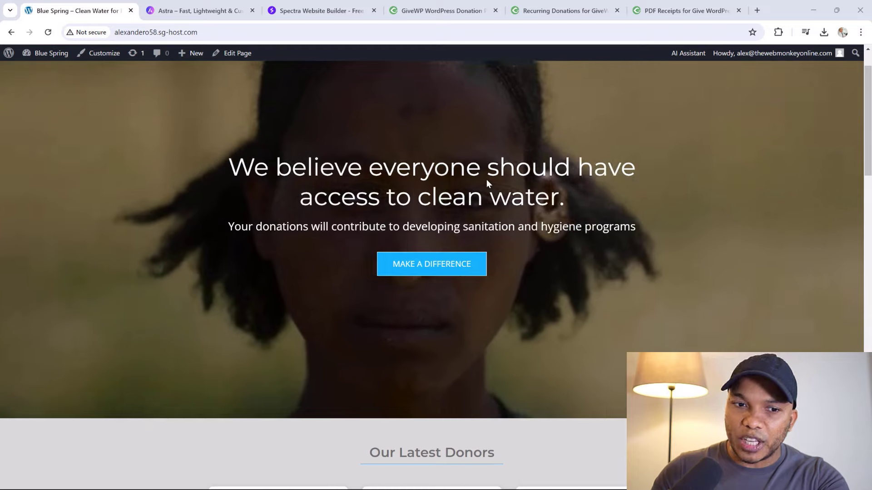
scroll(487, 182, down, 4)
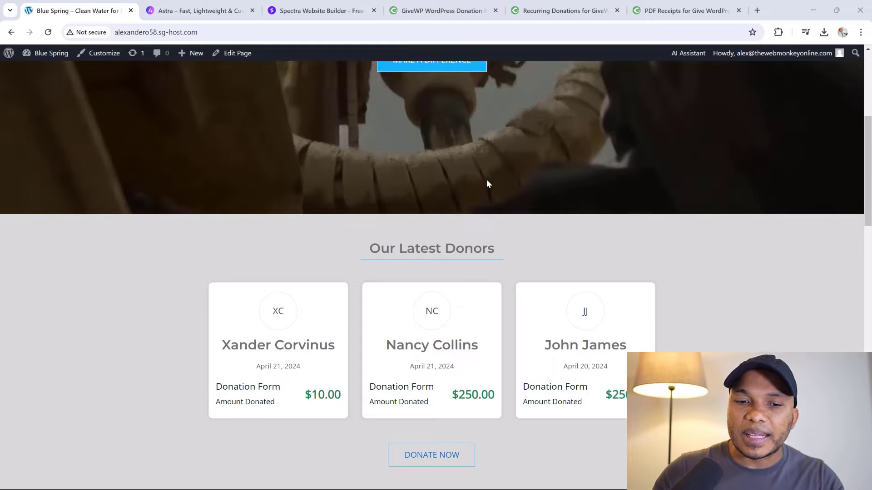
scroll(486, 183, down, 6)
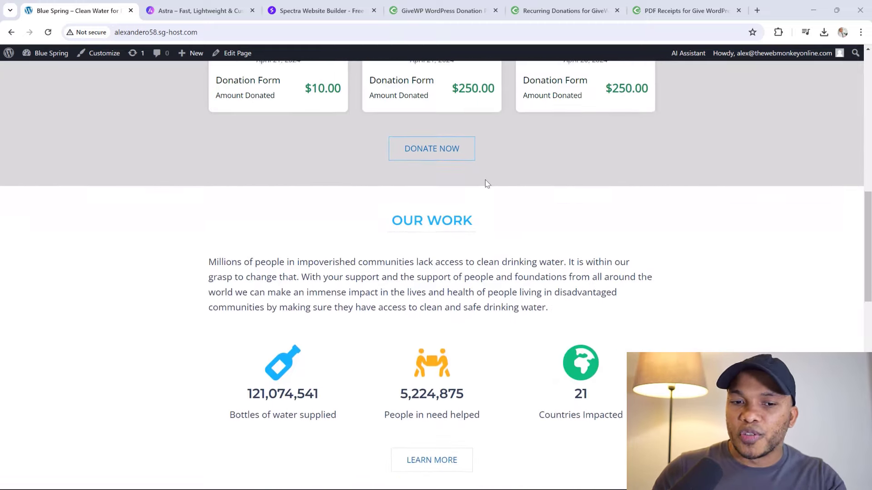
scroll(488, 183, down, 8)
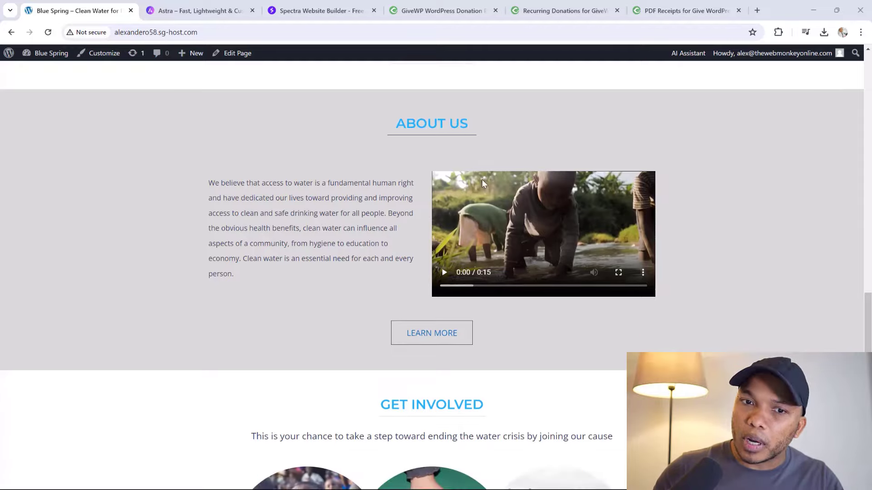
scroll(482, 182, down, 4)
scroll(481, 184, down, 2)
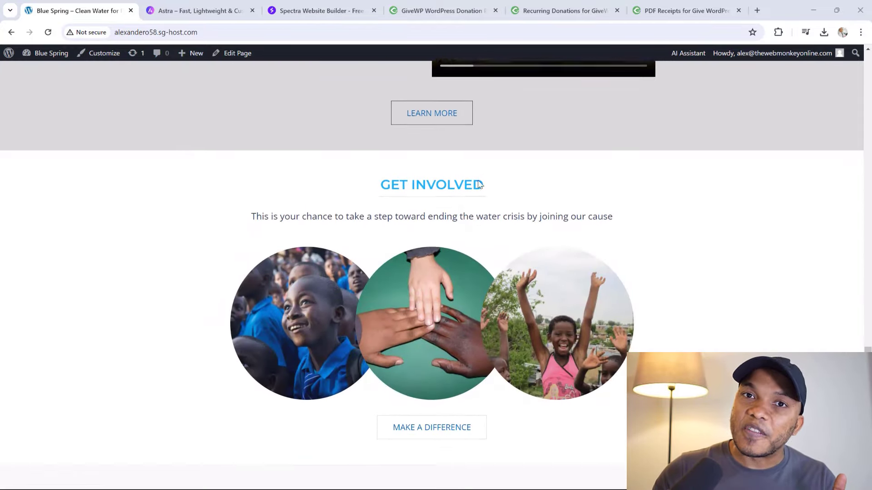
scroll(475, 186, up, 20)
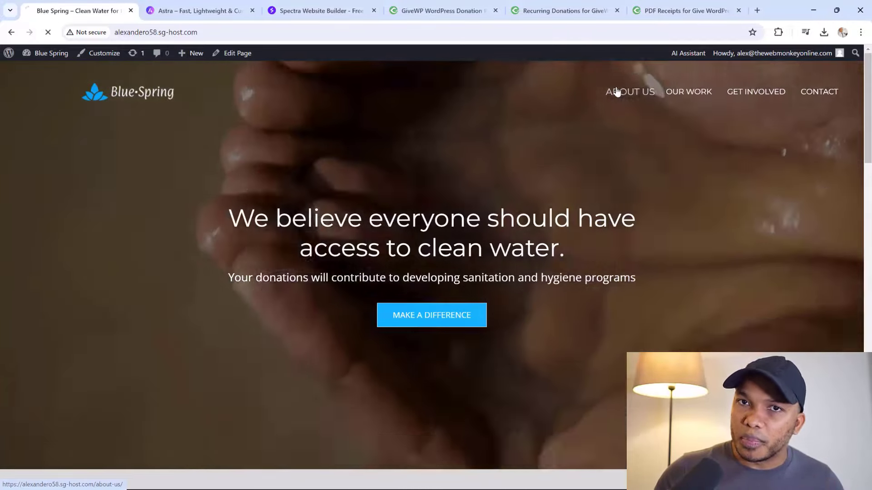
Open the About Us page from the site menu and skim it
click(616, 91)
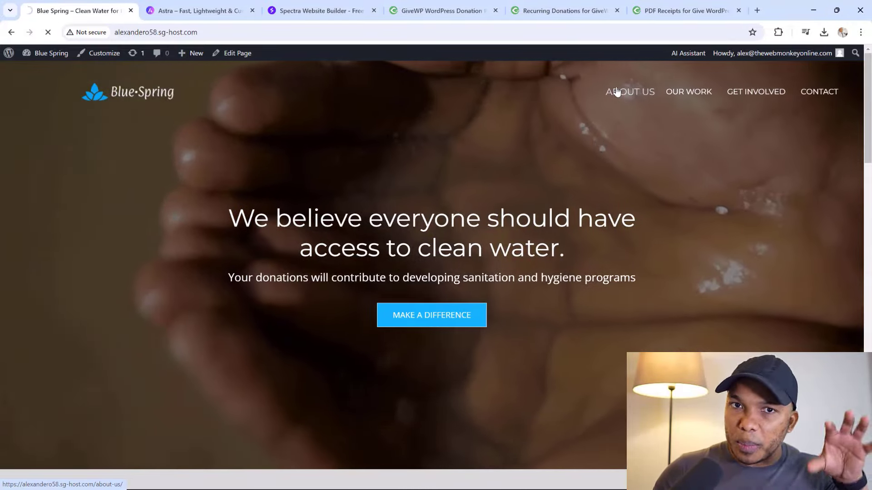
scroll(587, 141, down, 3)
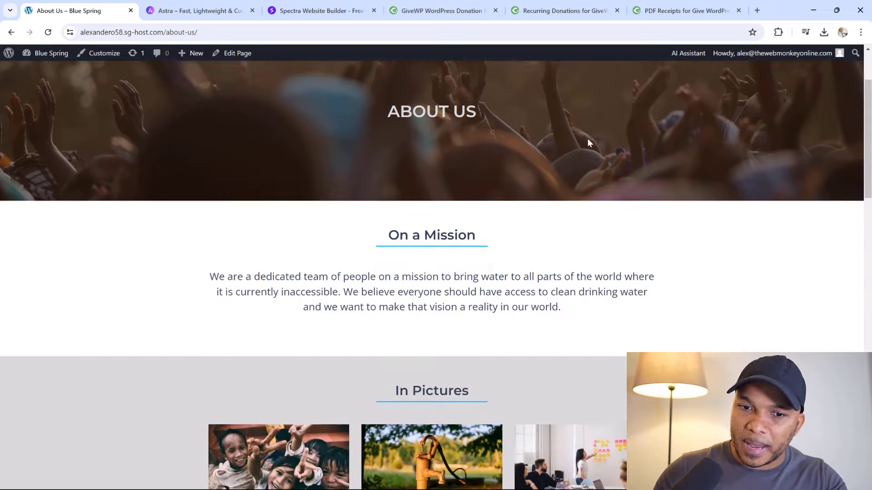
scroll(587, 140, up, 3)
Open the Get Involved page and scroll through its content
click(756, 92)
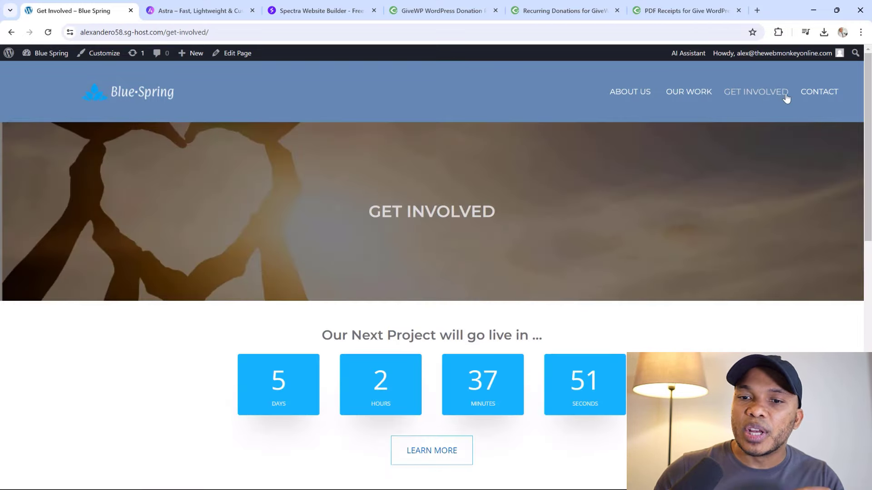
scroll(717, 182, down, 6)
scroll(740, 146, up, 4)
scroll(743, 150, up, 2)
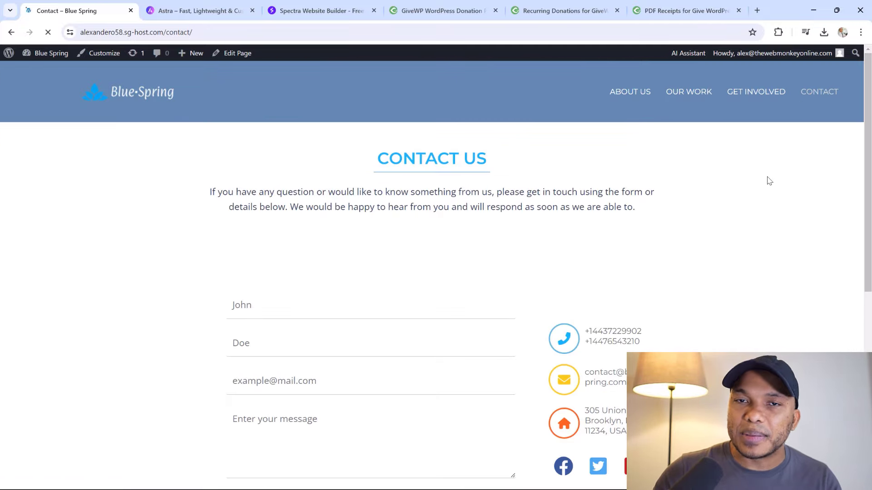
scroll(769, 180, down, 3)
scroll(768, 180, up, 1)
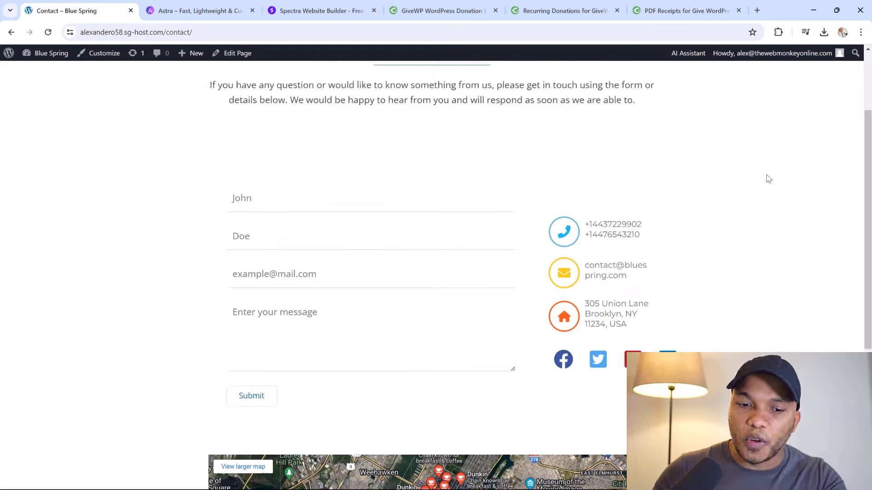
scroll(769, 179, down, 3)
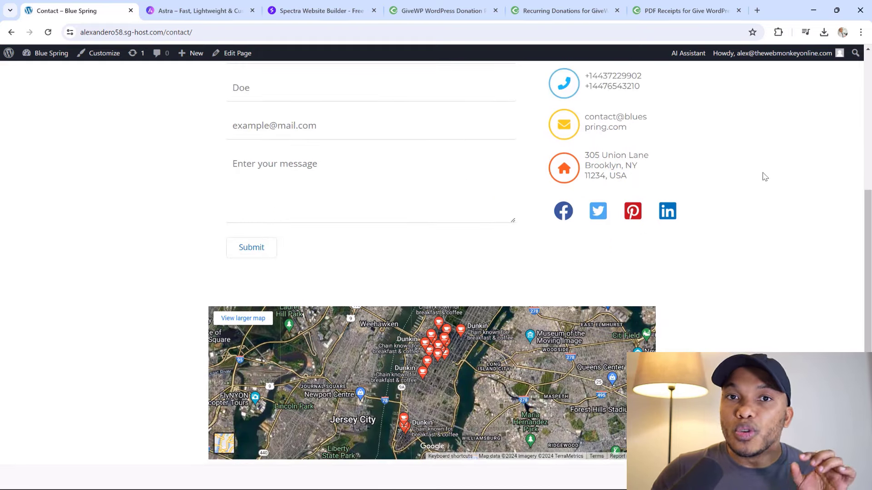
click(200, 10)
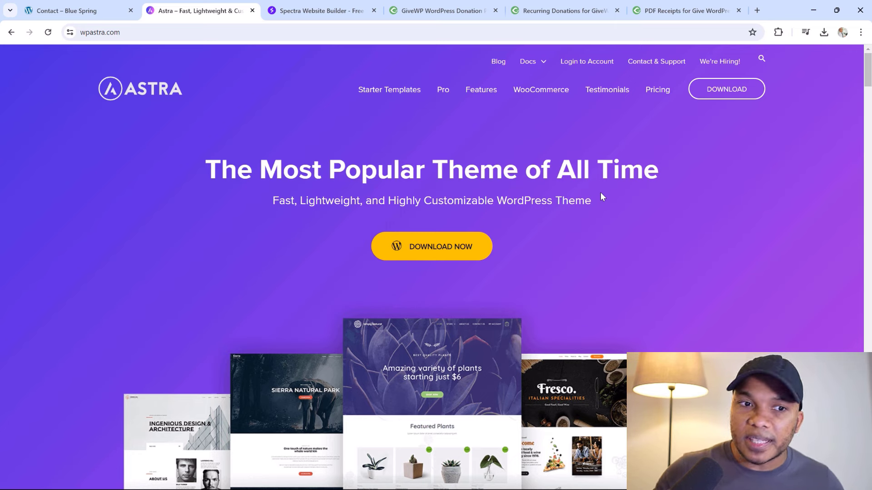
click(317, 13)
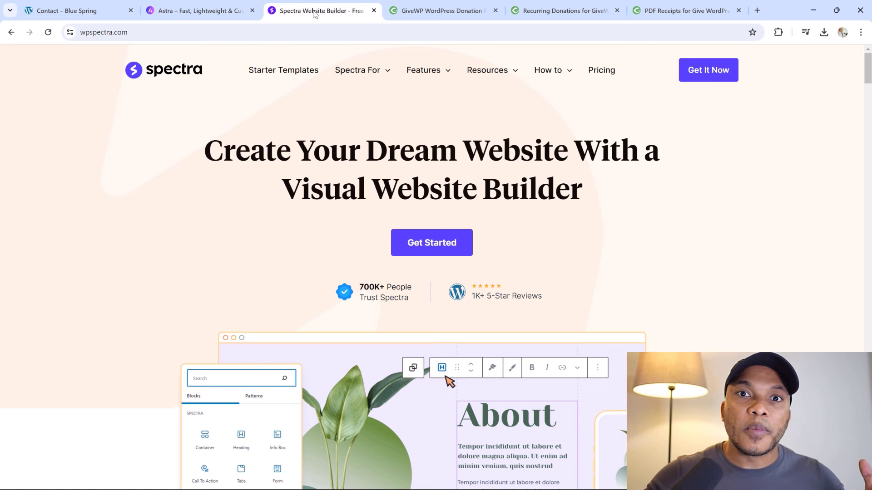
click(239, 5)
click(312, 9)
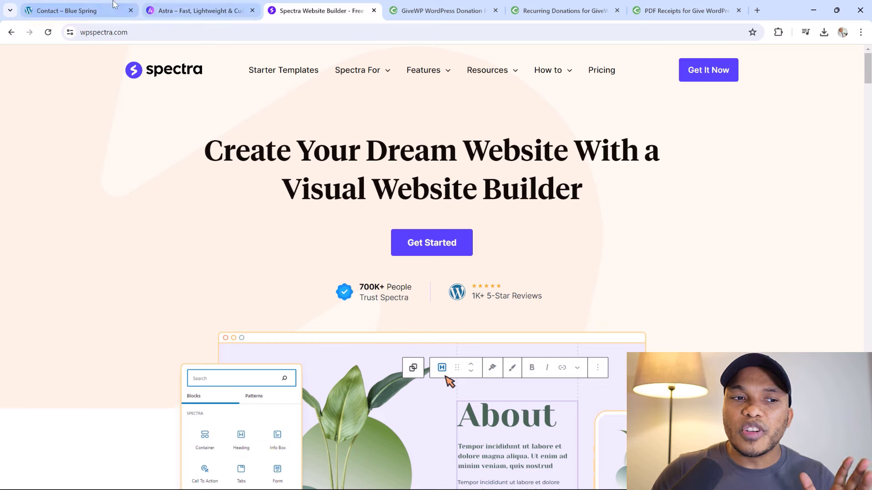
click(99, 10)
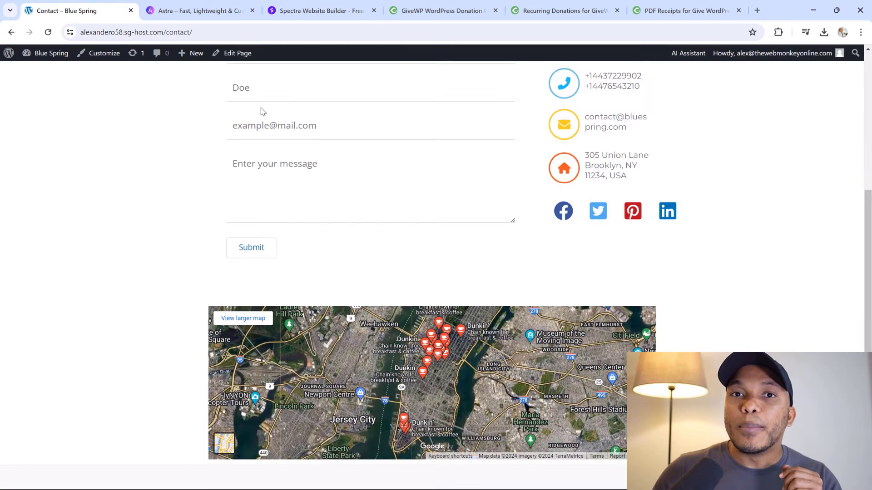
Switch to the GiveWP WordPress Donation tab in Chrome
click(437, 9)
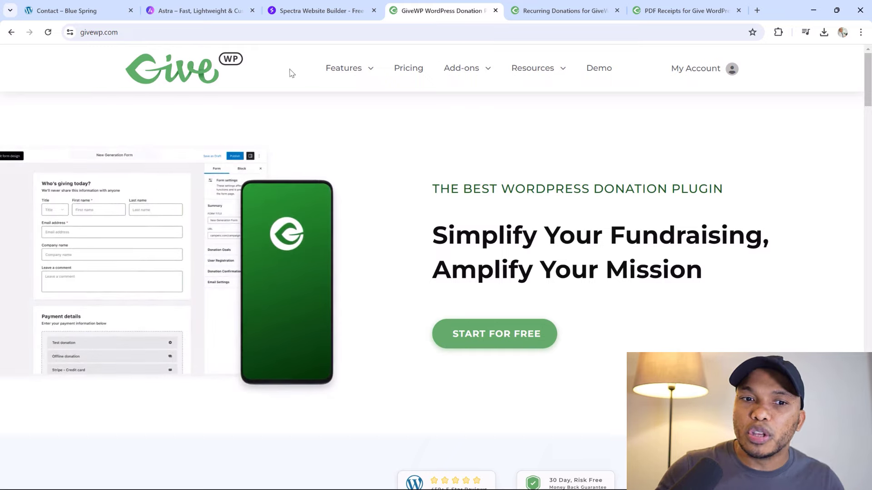
Return to the Blue Spring site and open the donation form from Get Involved
click(77, 11)
scroll(454, 130, up, 5)
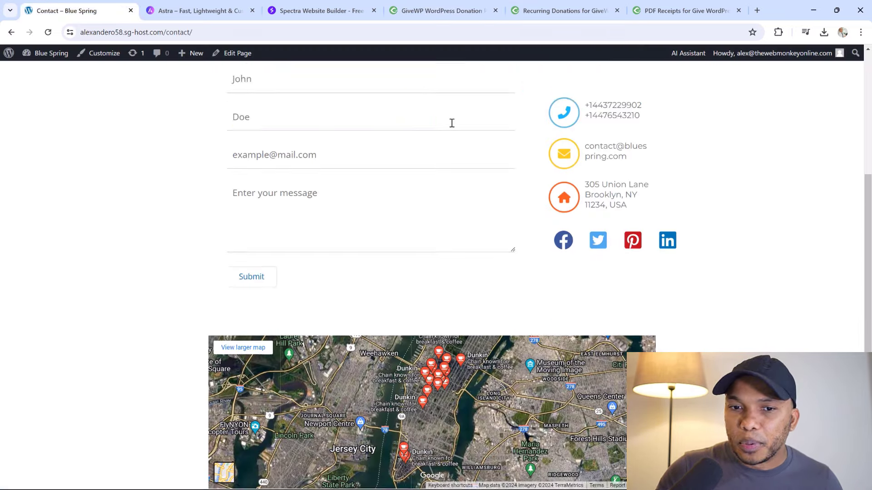
click(759, 90)
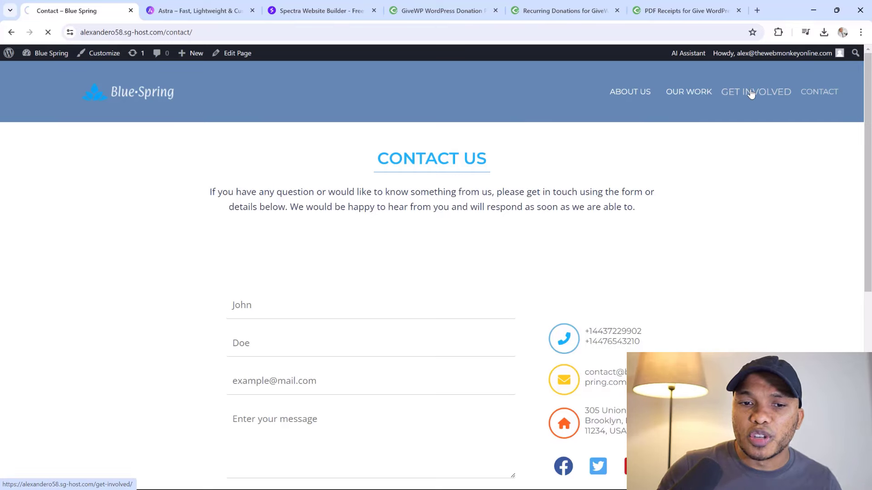
scroll(678, 129, down, 10)
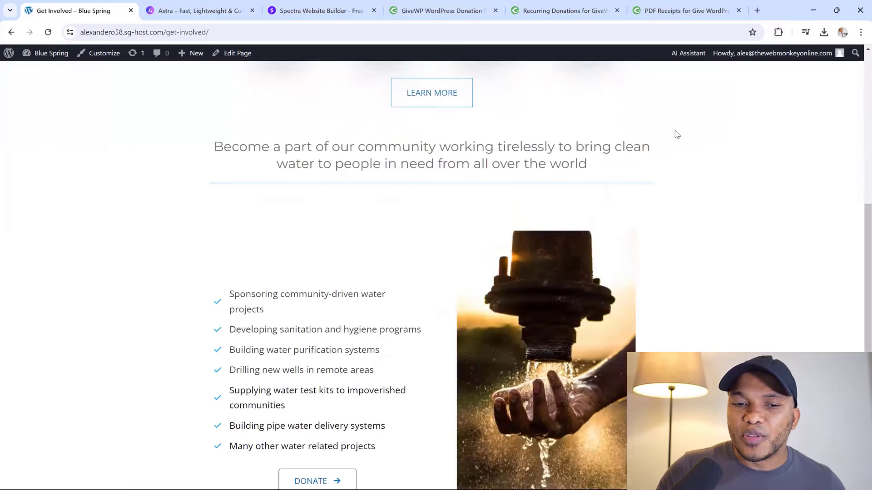
click(289, 279)
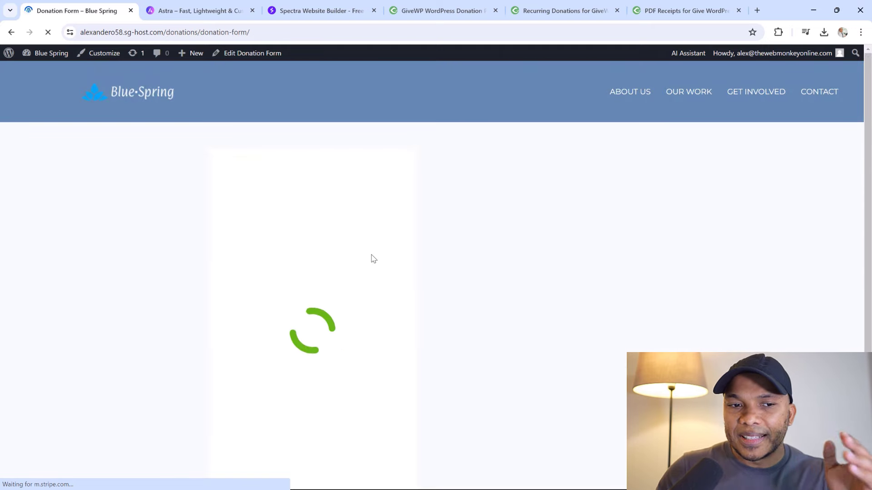
Scroll through the donation form back to its goal and amount buttons, then show GiveWP
scroll(367, 242, down, 1)
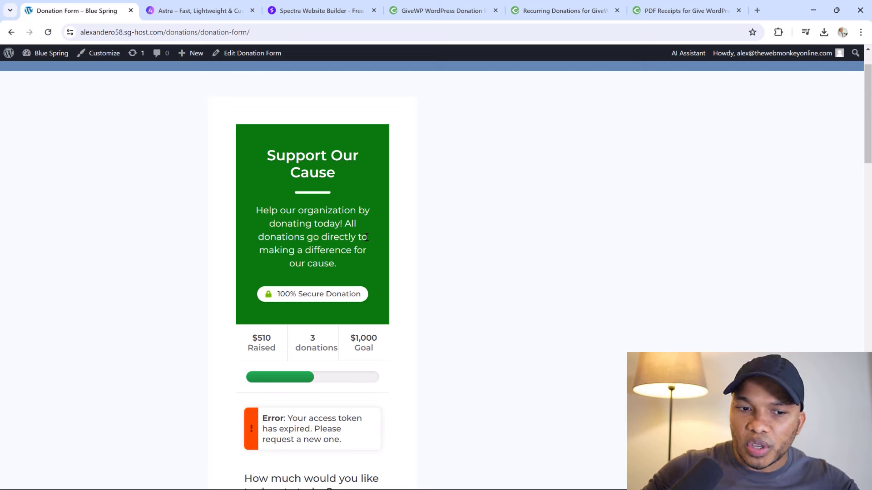
scroll(367, 237, down, 2)
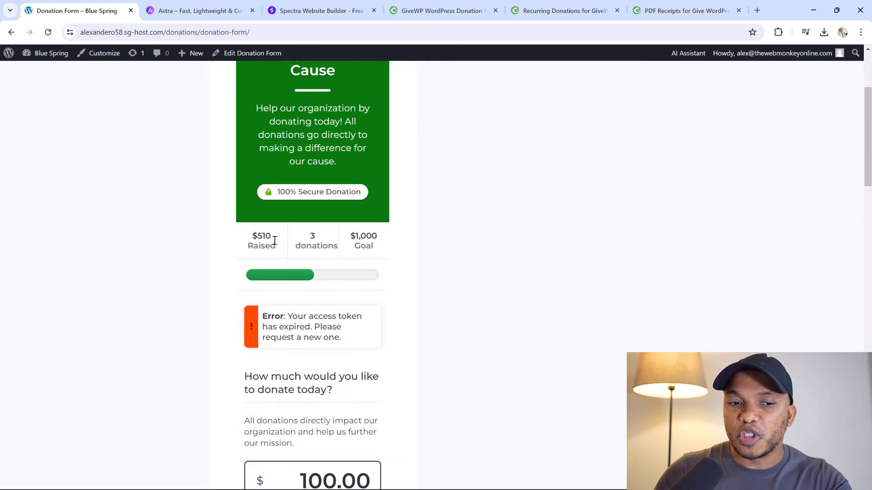
scroll(278, 232, down, 5)
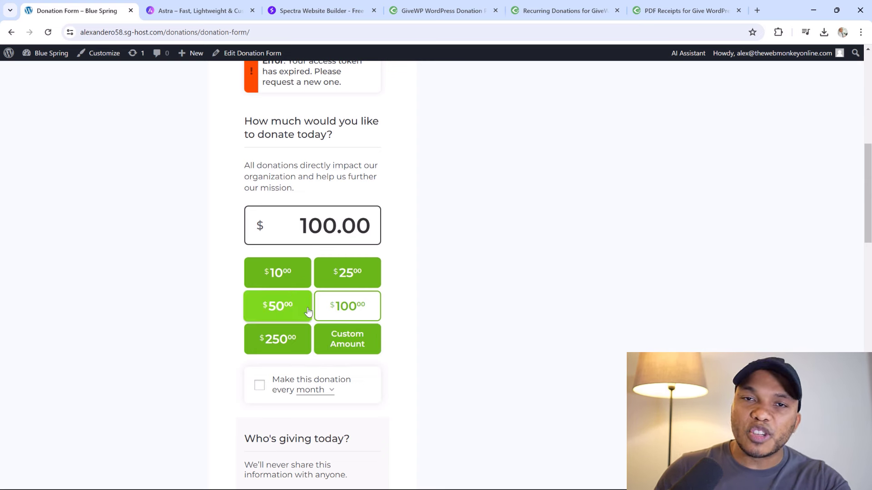
scroll(321, 312, down, 3)
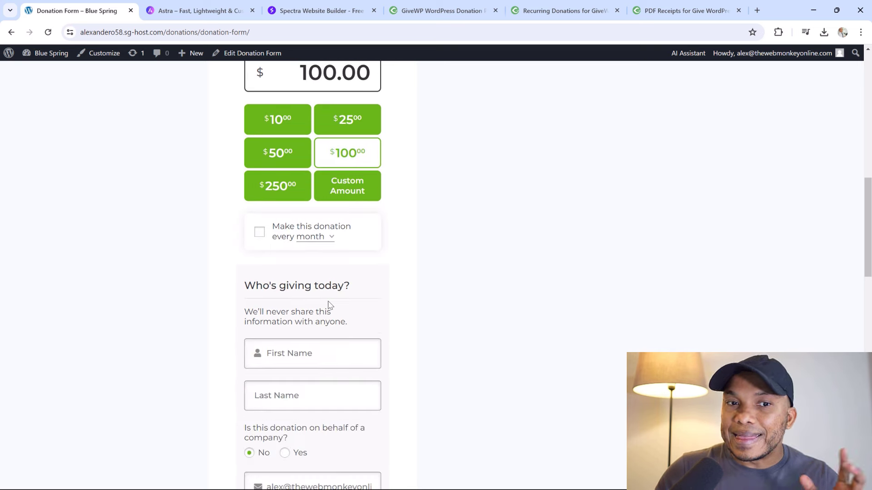
scroll(327, 304, down, 2)
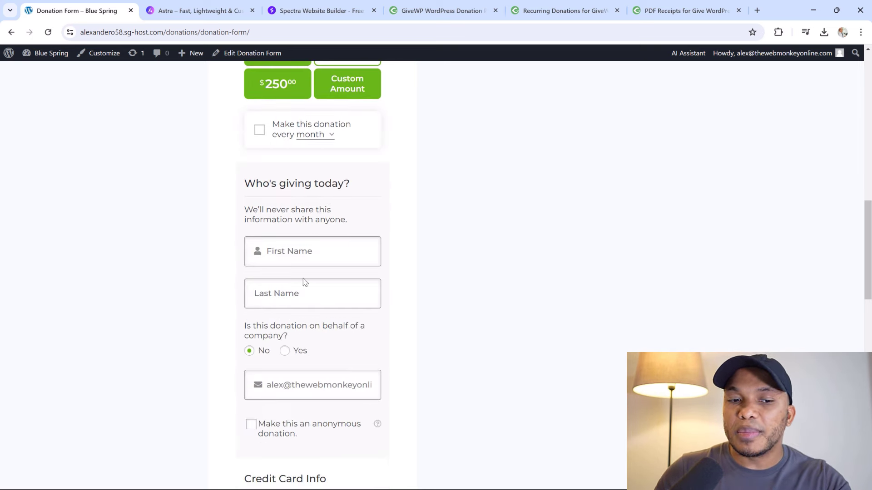
scroll(350, 318, down, 10)
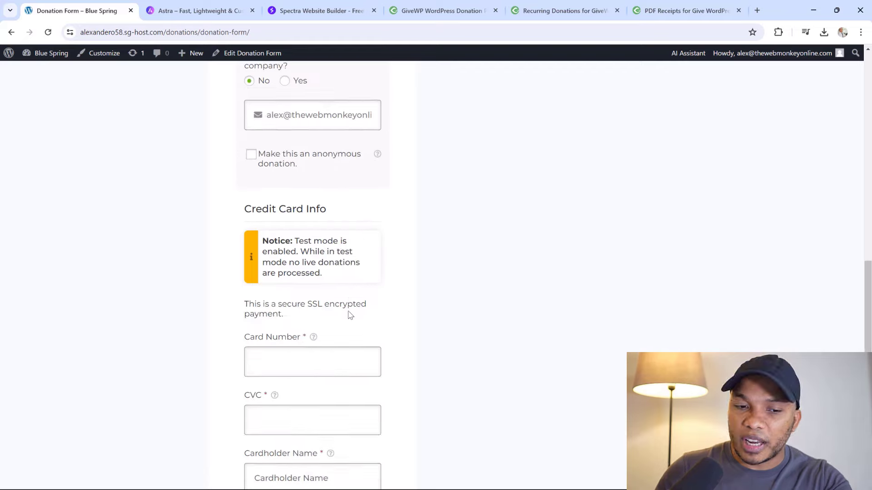
scroll(349, 316, up, 12)
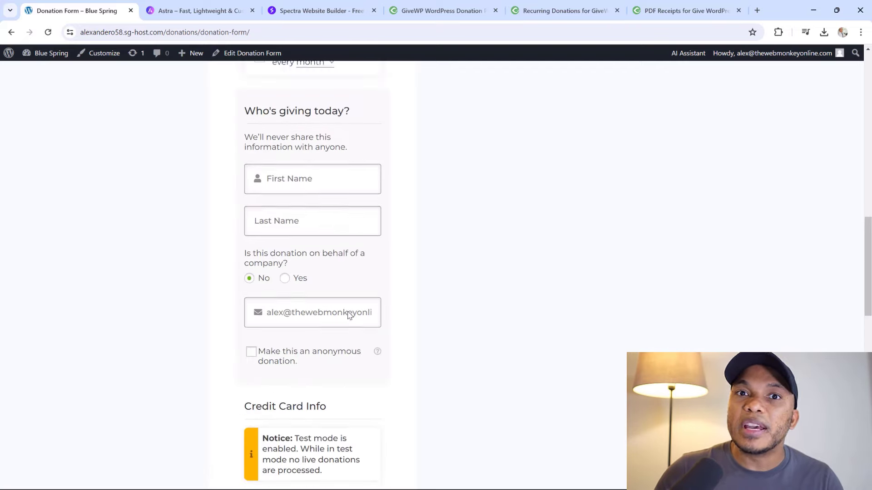
scroll(346, 320, up, 3)
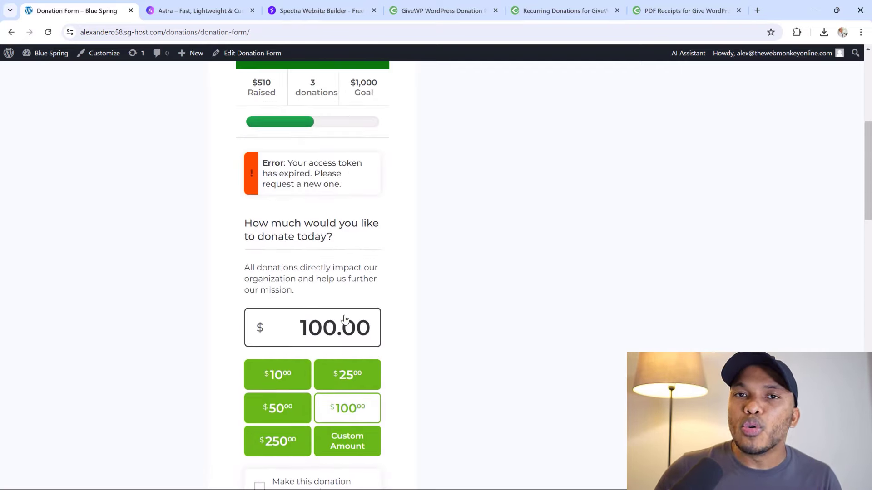
click(427, 12)
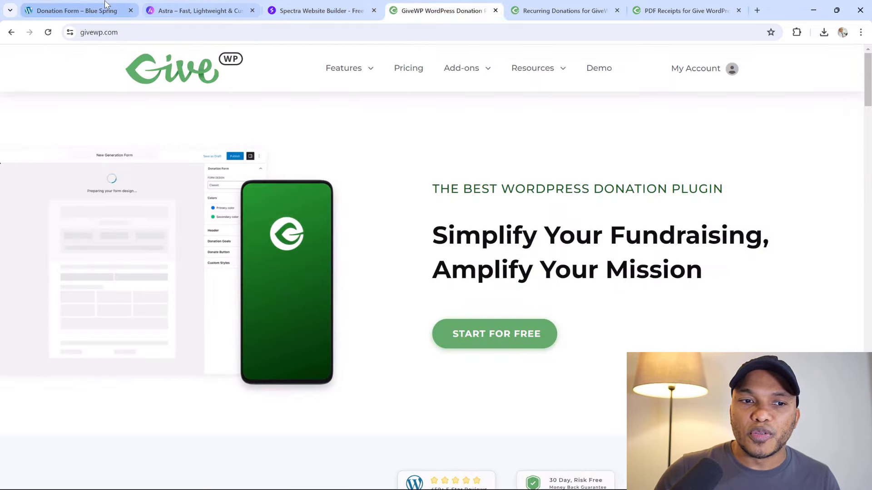
Move from the donation form through GiveWP's homepage to the 'Recurring Donations for GiveWP' page
click(77, 10)
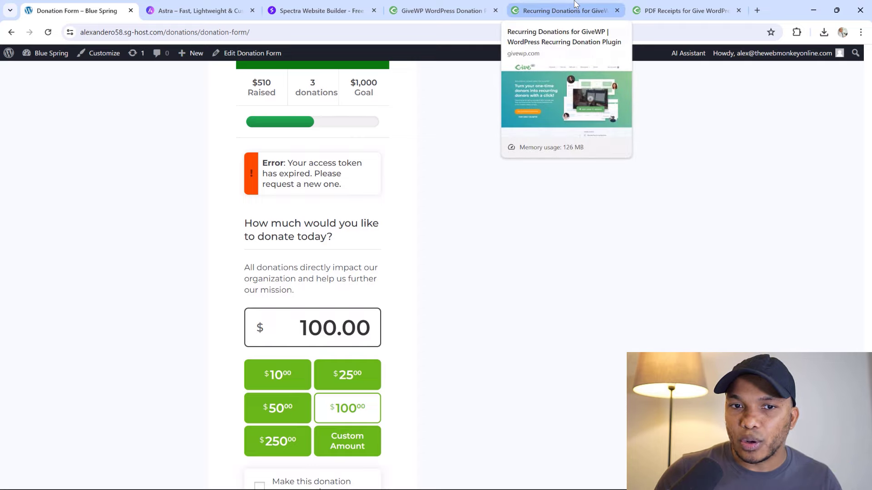
click(447, 8)
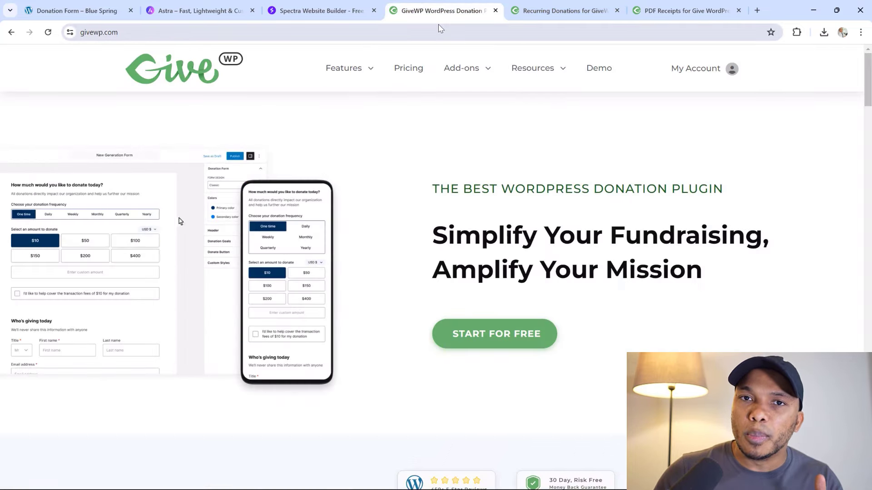
click(562, 13)
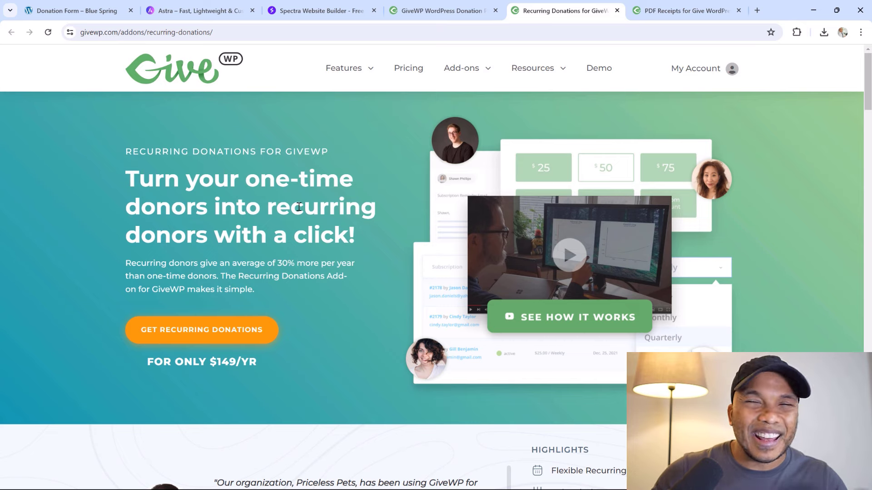
Flip between the PDF Receipts and Recurring Donations tabs, then return to GiveWP's homepage
click(644, 13)
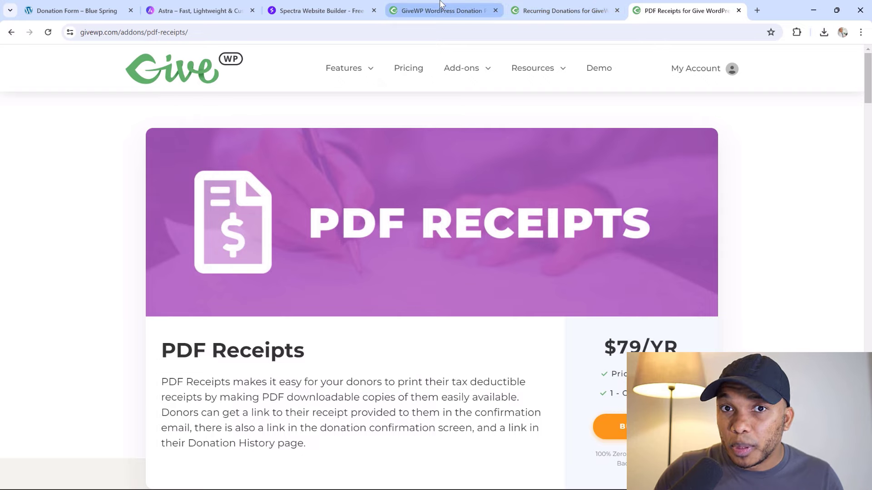
click(579, 6)
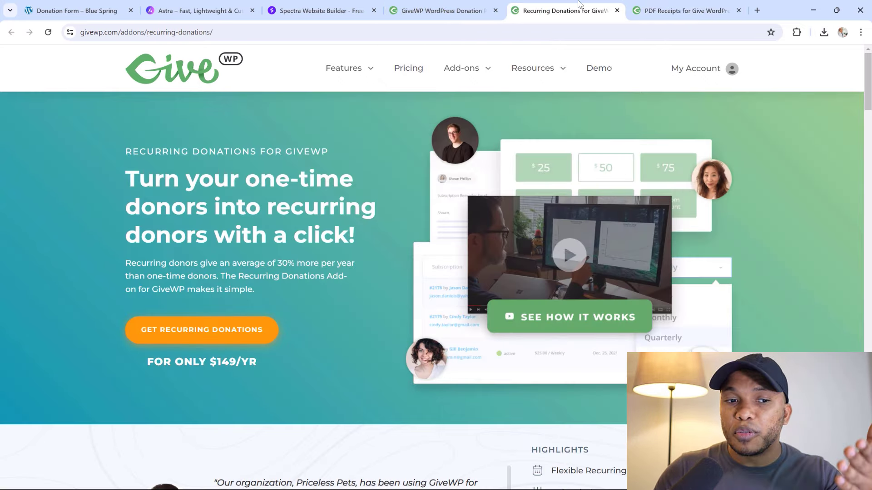
click(668, 7)
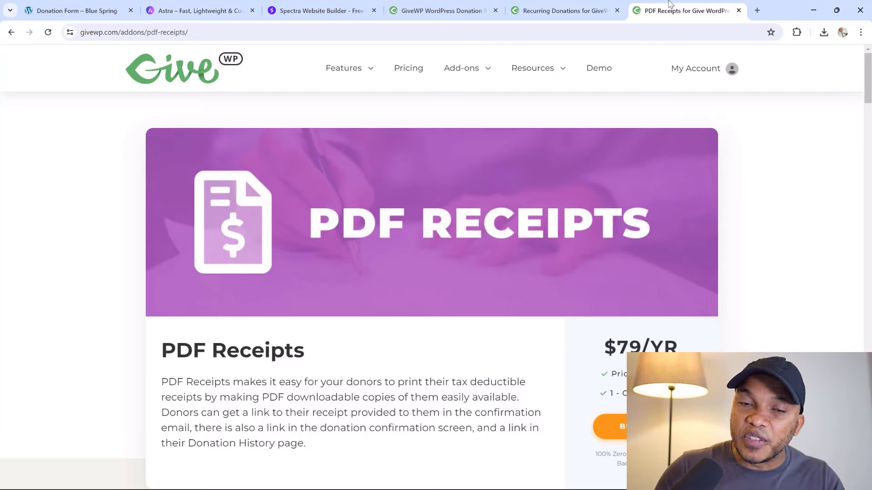
click(465, 6)
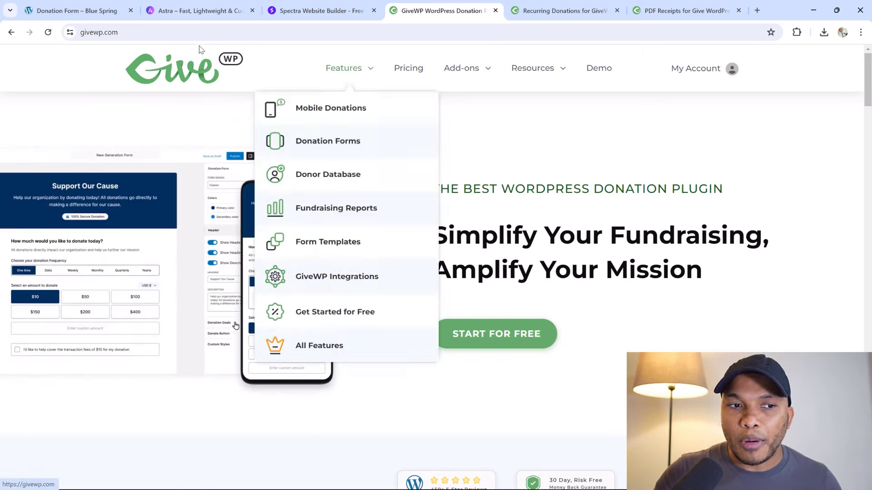
Check the top of the Blue Spring donation form, then reveal GiveWP's Add-ons menu
click(86, 12)
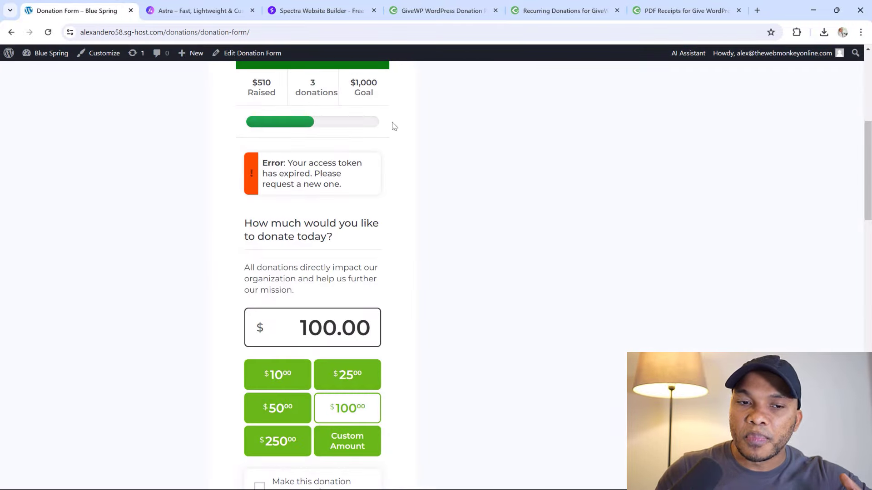
scroll(394, 126, up, 7)
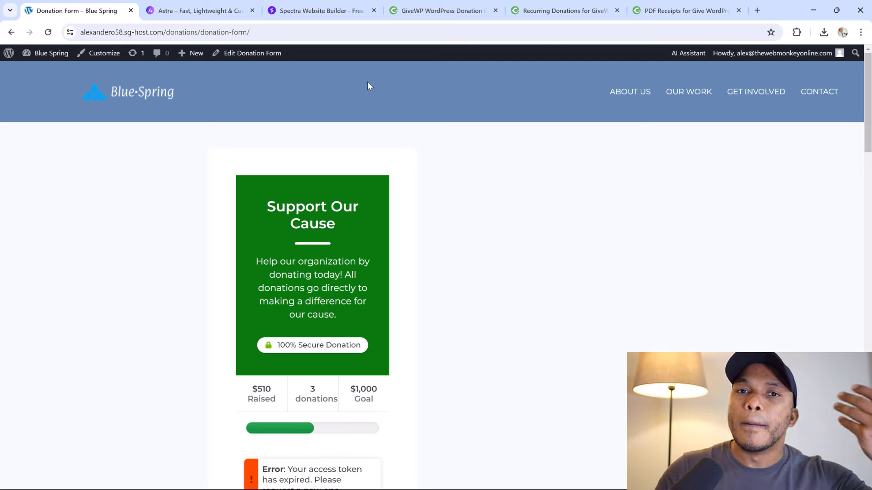
click(436, 11)
mouse_move(437, 57)
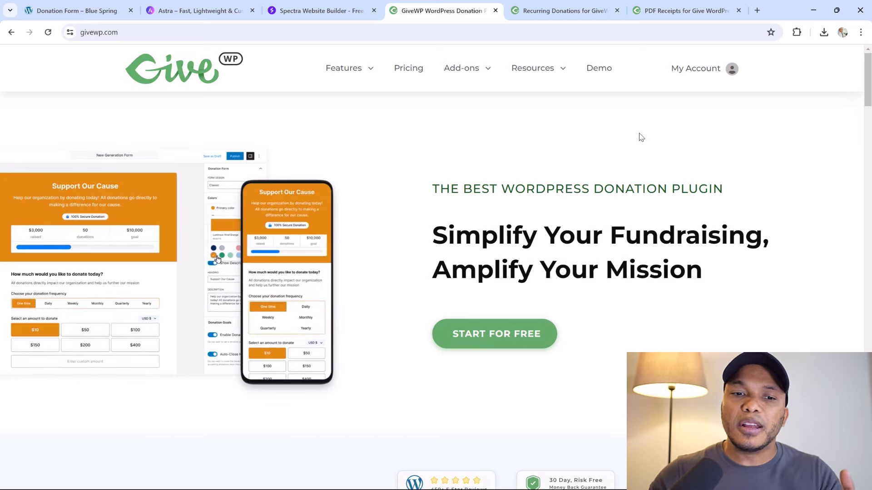
mouse_move(484, 69)
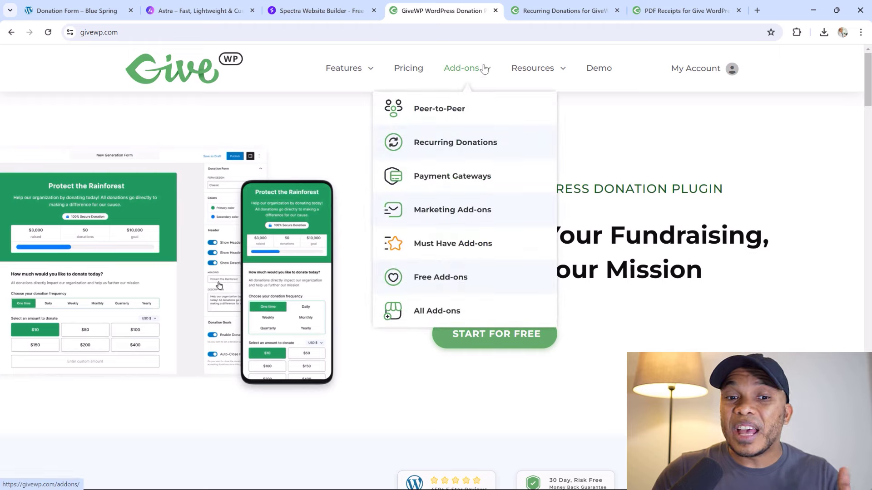
Open All Add-ons and scroll past cards like PDF Receipts, Fee Recovery, Currency Switcher
click(430, 312)
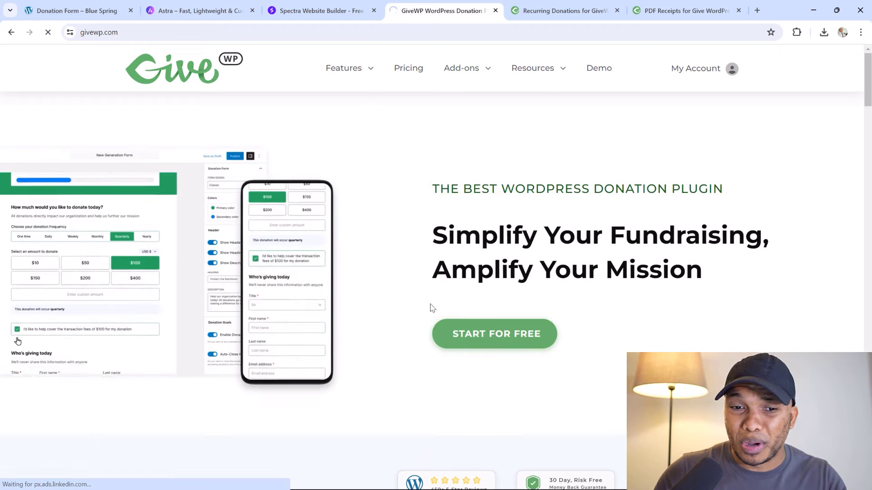
scroll(565, 268, down, 2)
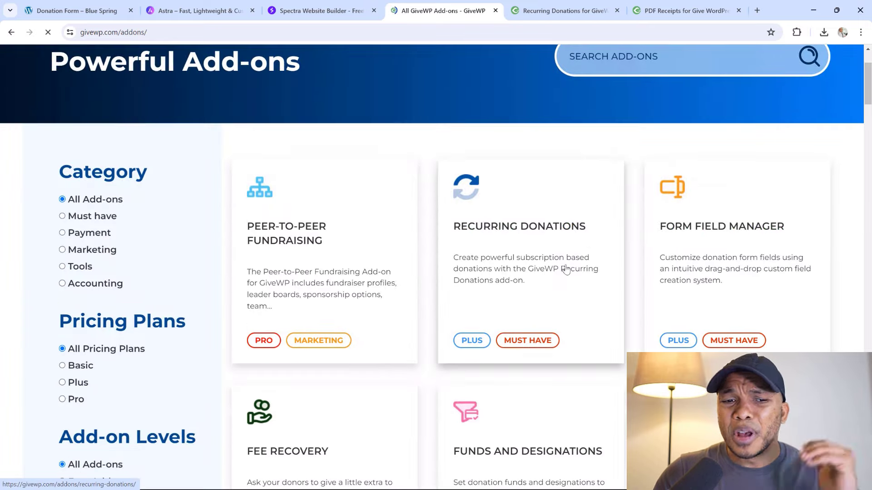
scroll(474, 205, down, 1)
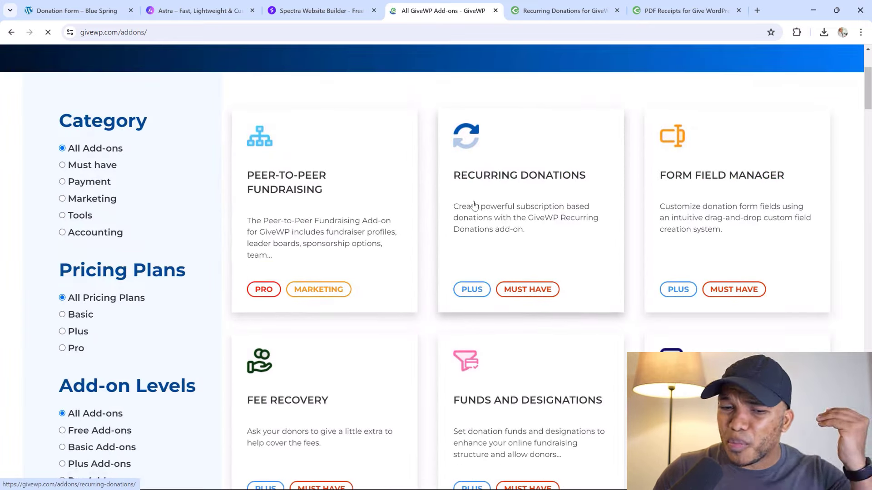
scroll(473, 205, down, 4)
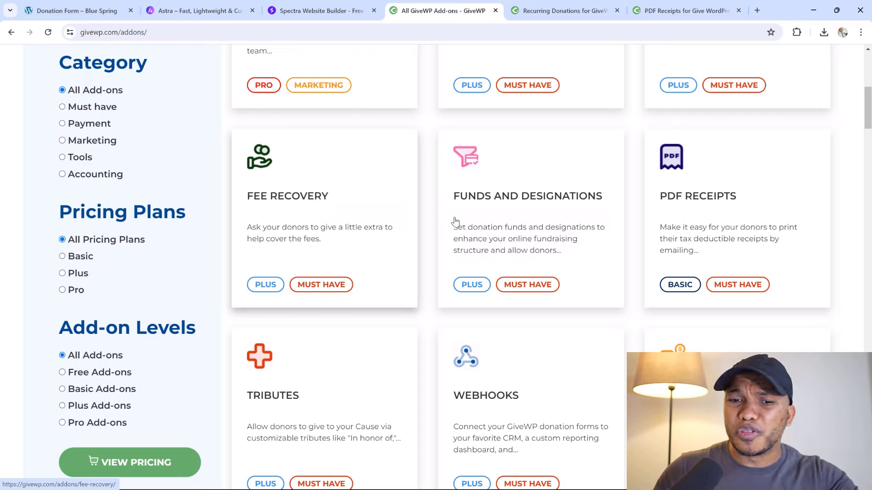
scroll(495, 209, down, 10)
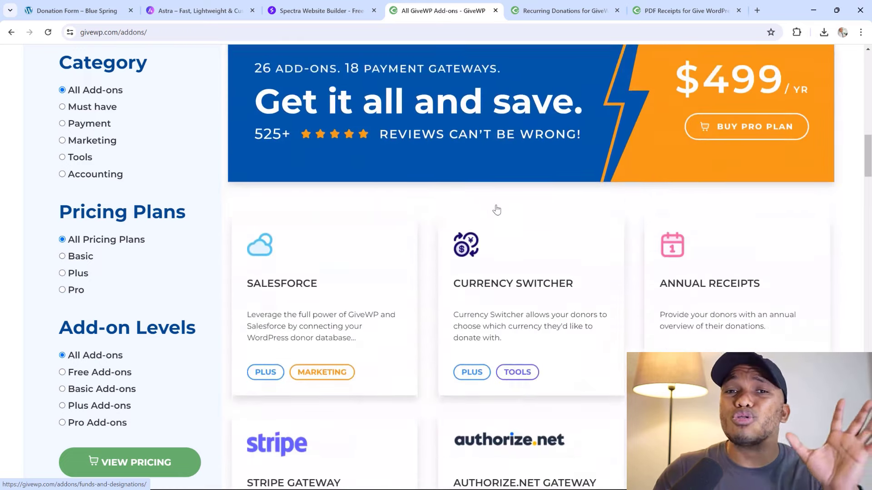
scroll(496, 209, down, 2)
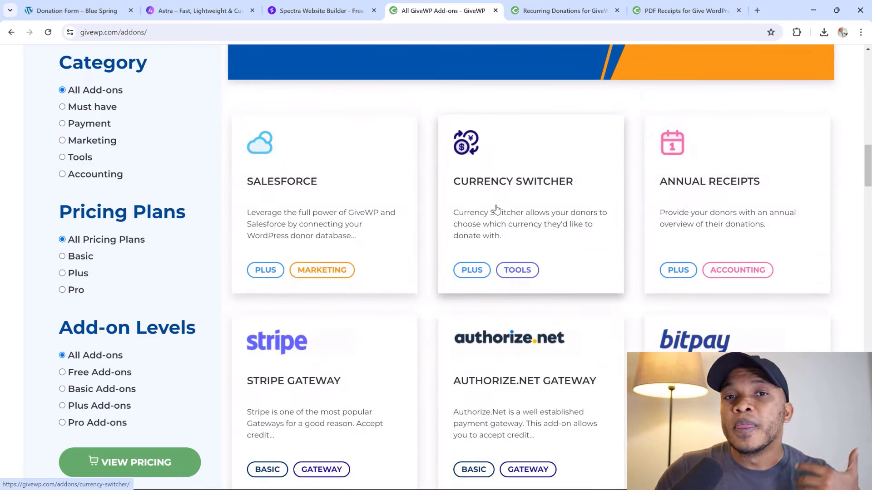
scroll(497, 208, up, 9)
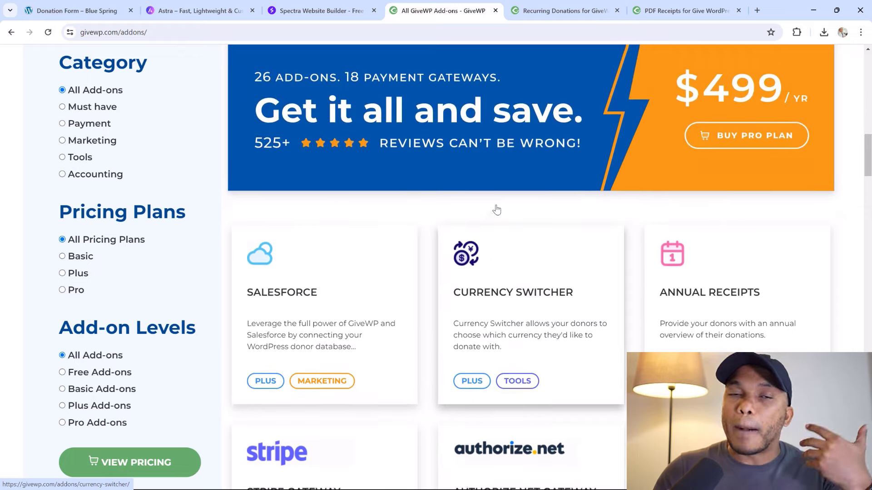
scroll(496, 209, up, 3)
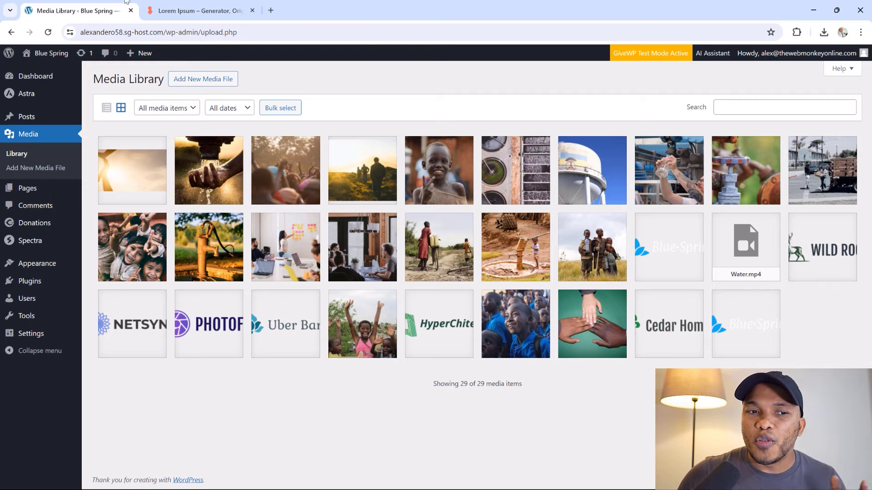
Switch to the 'Lorem Ipsum – Generator' browser tab
click(171, 8)
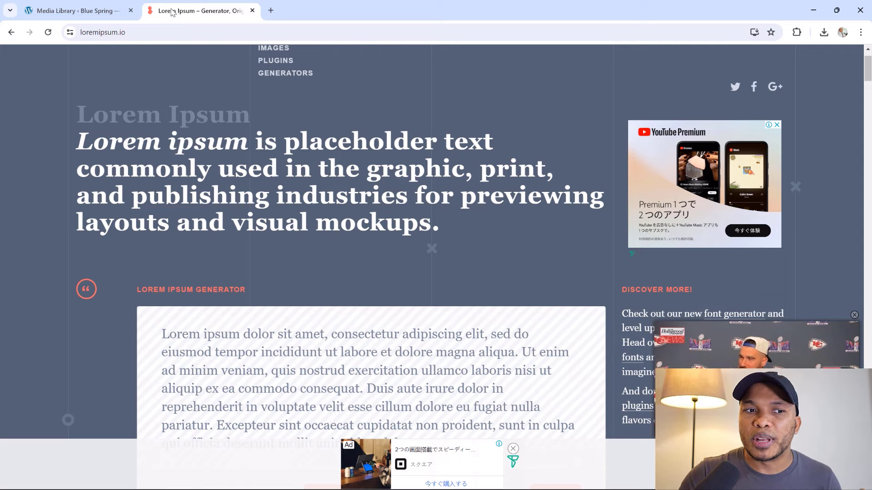
Go back to the 'Media Library – Blue Spring' tab in the WordPress admin
click(115, 4)
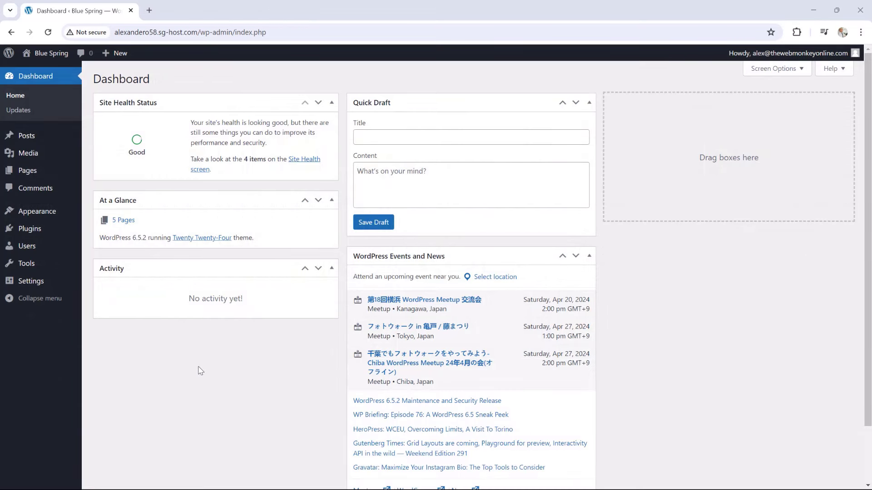
Check the Pages list and Reading settings, then open General settings for the title and tagline
mouse_move(55, 171)
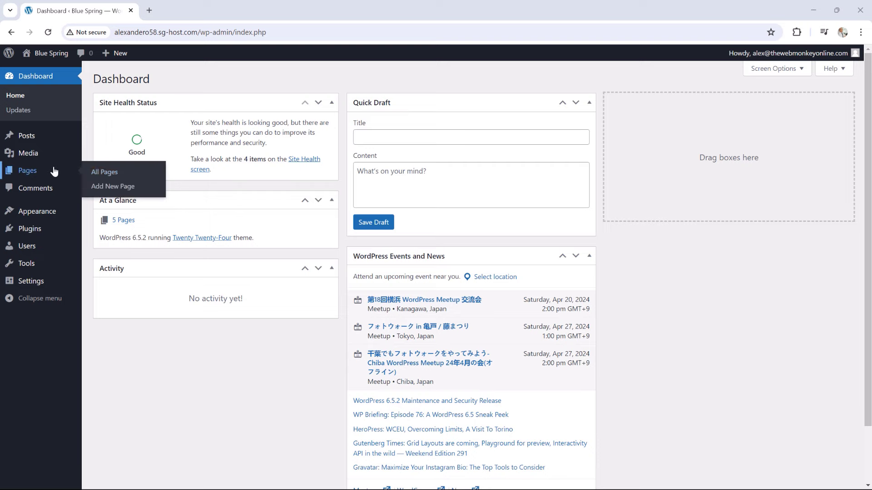
click(113, 174)
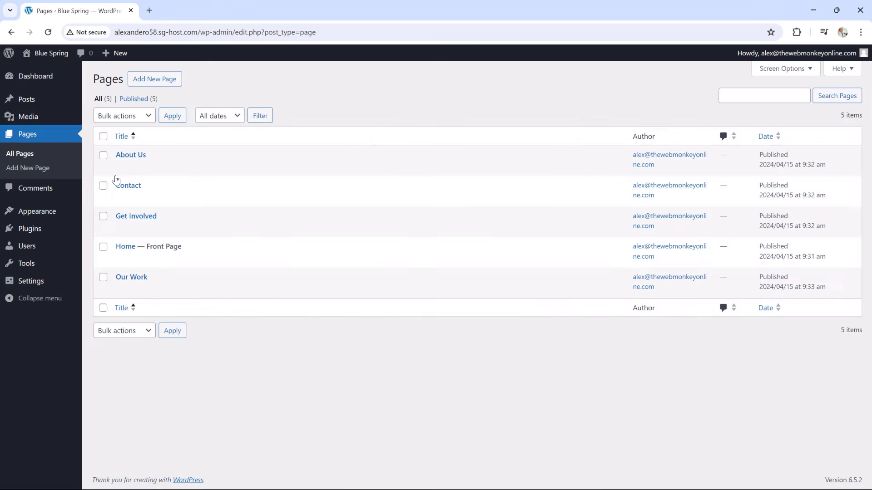
mouse_move(140, 156)
mouse_move(59, 281)
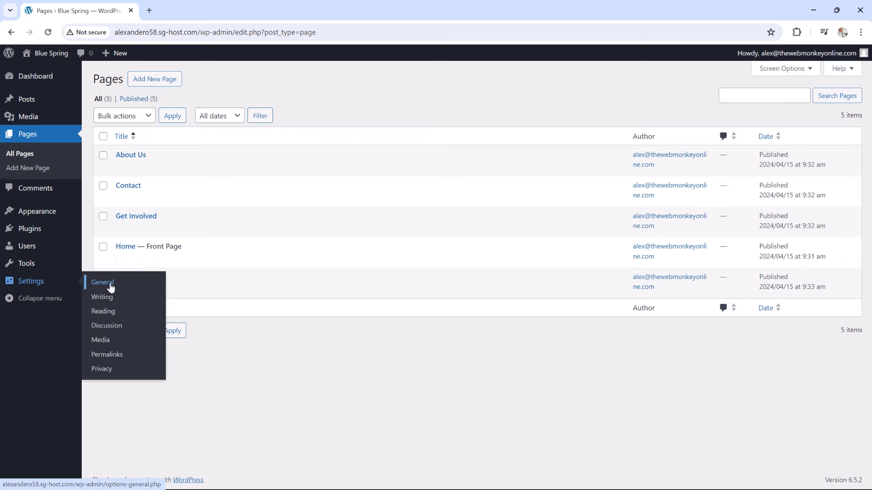
click(109, 312)
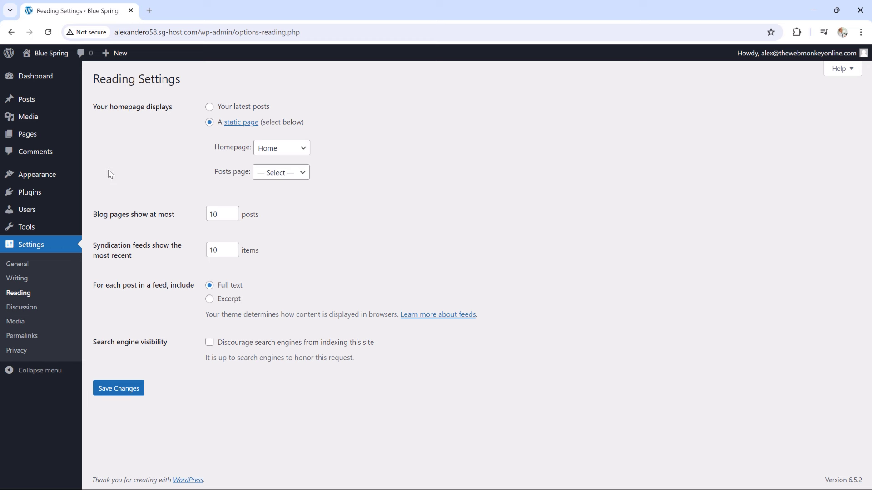
click(25, 267)
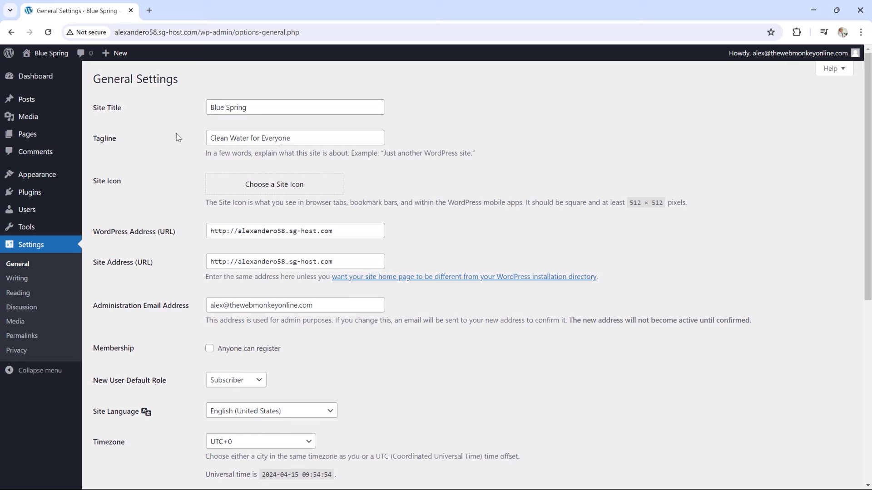
Search the theme directory for 'astra', then install and activate the Astra theme
mouse_move(55, 177)
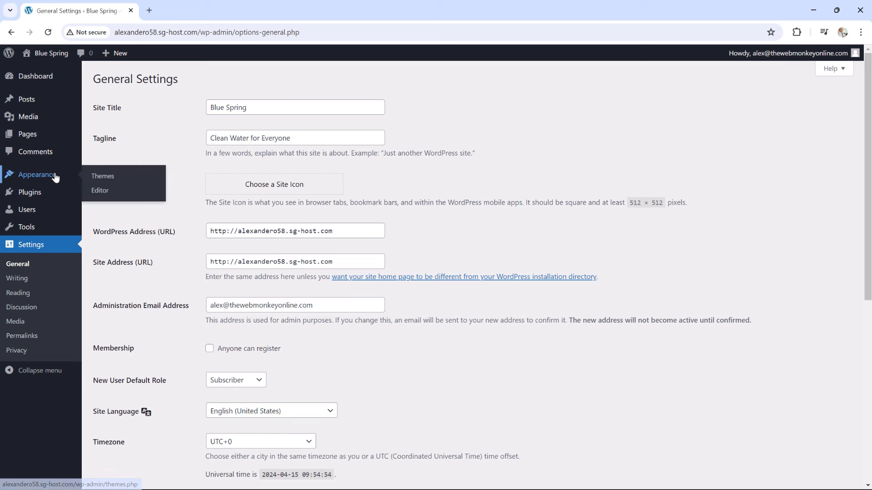
click(109, 177)
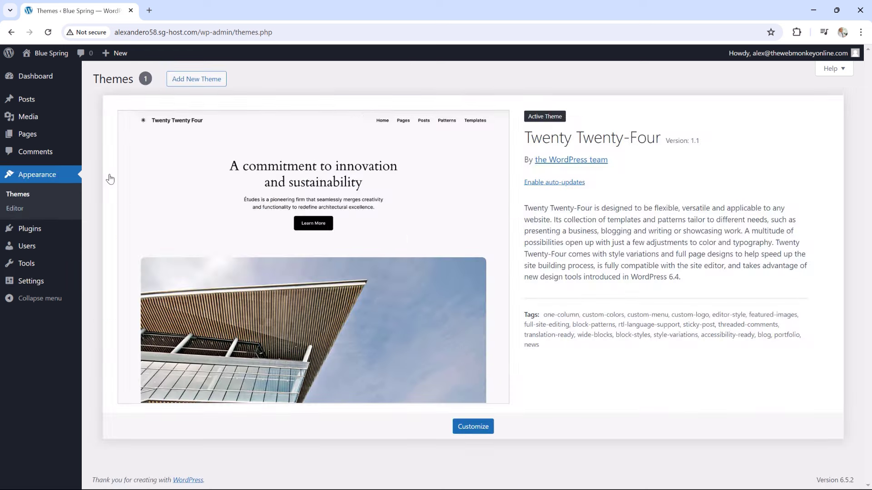
click(205, 81)
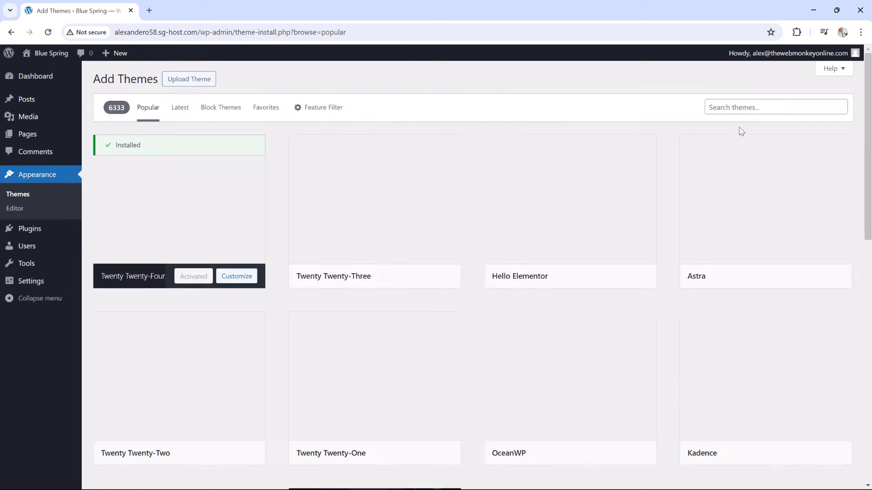
click(735, 108)
text(ast)
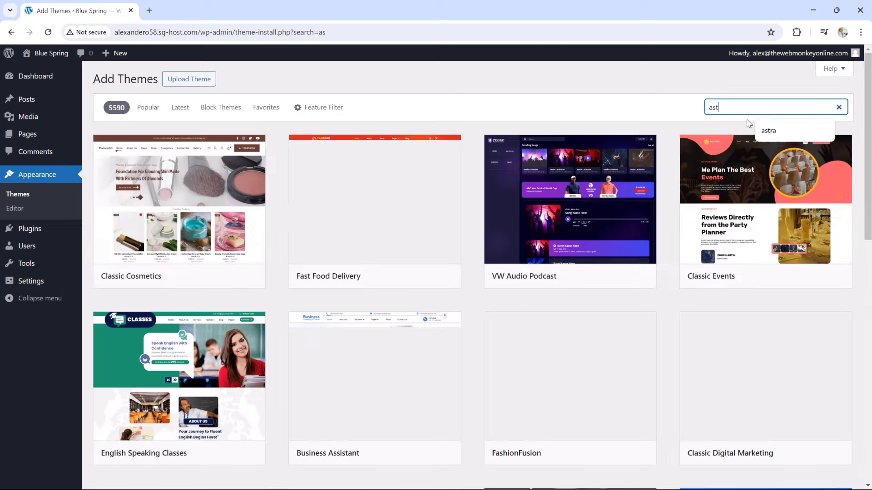
text(ra)
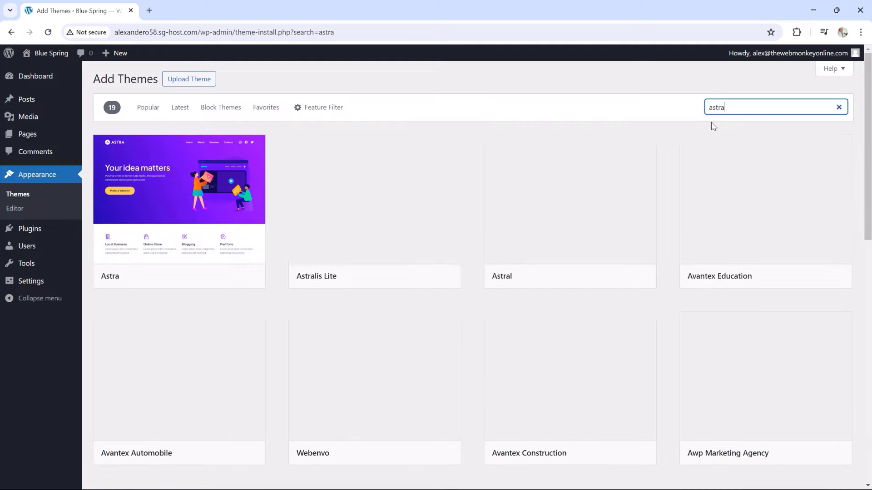
click(204, 277)
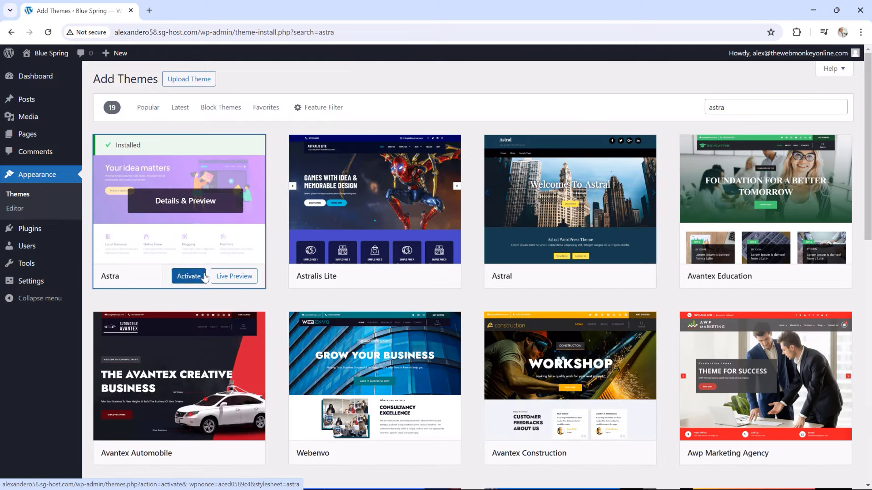
click(190, 278)
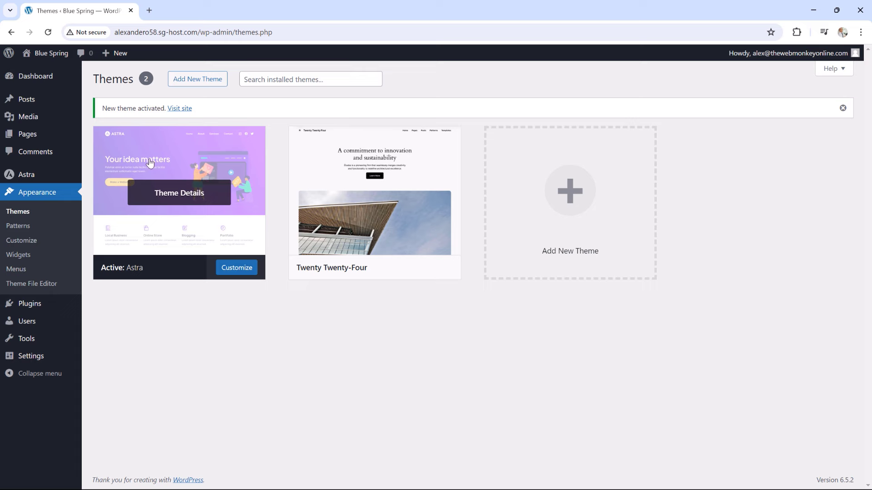
Edit the Main Menu and assign it to the Primary Menu location
click(28, 271)
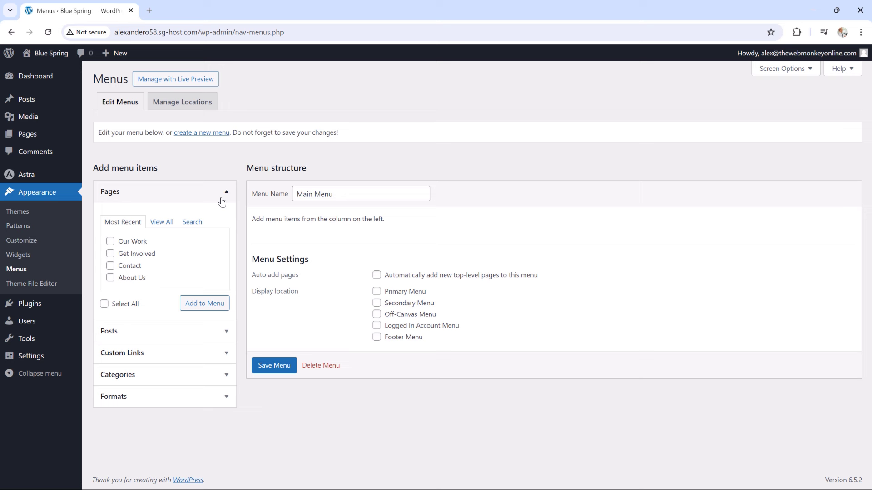
click(344, 196)
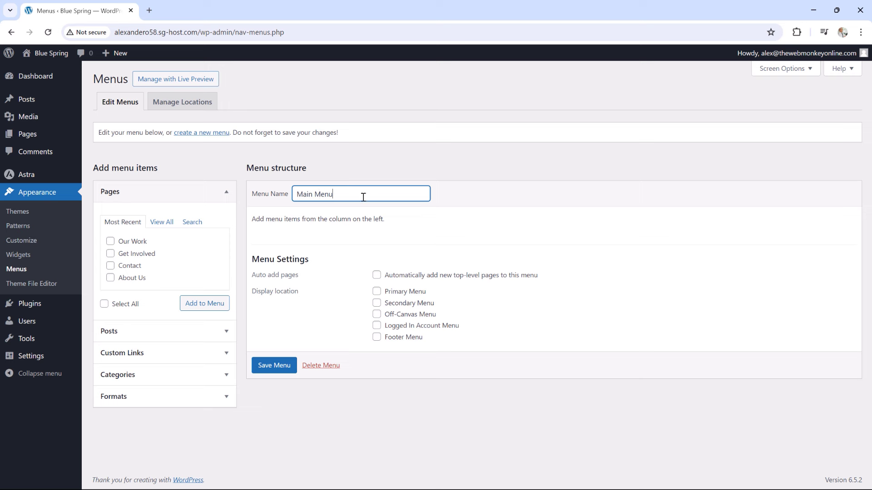
click(377, 291)
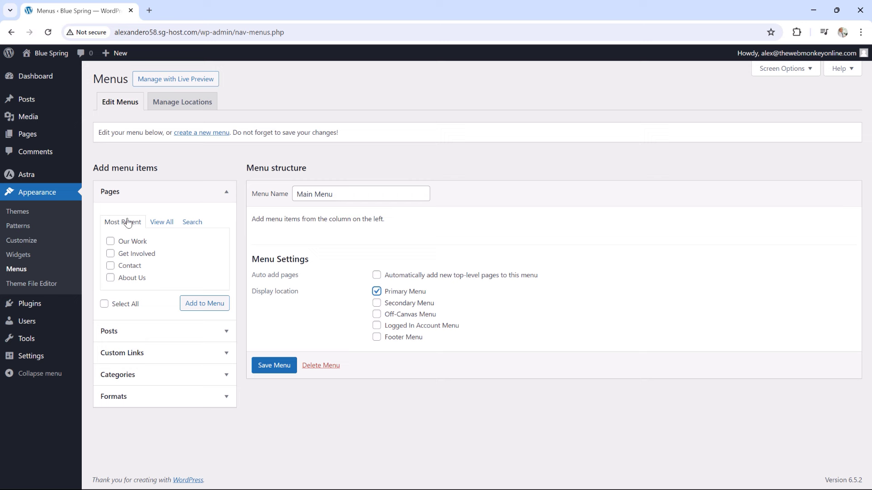
Add the Our Work, Get Involved, Contact and About Us pages, move About Us to the top, and save
click(110, 241)
click(110, 253)
click(110, 265)
click(111, 277)
click(184, 306)
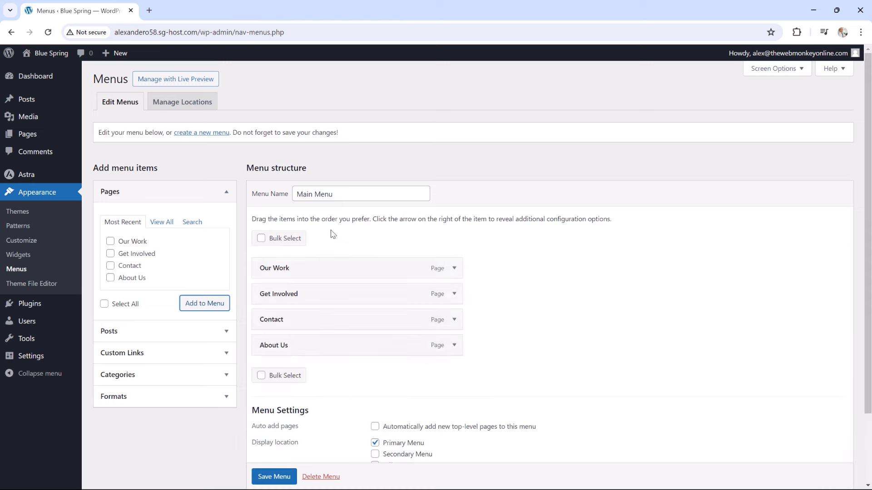
drag(296, 344, 287, 263)
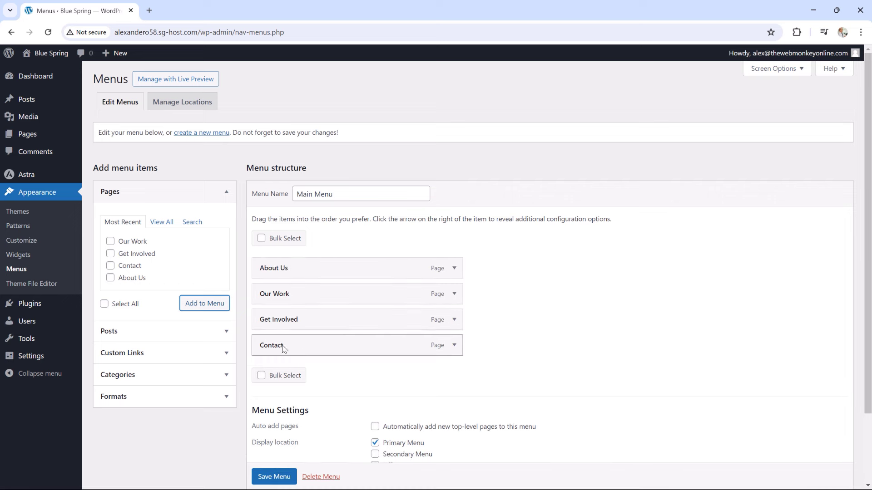
scroll(481, 329, down, 2)
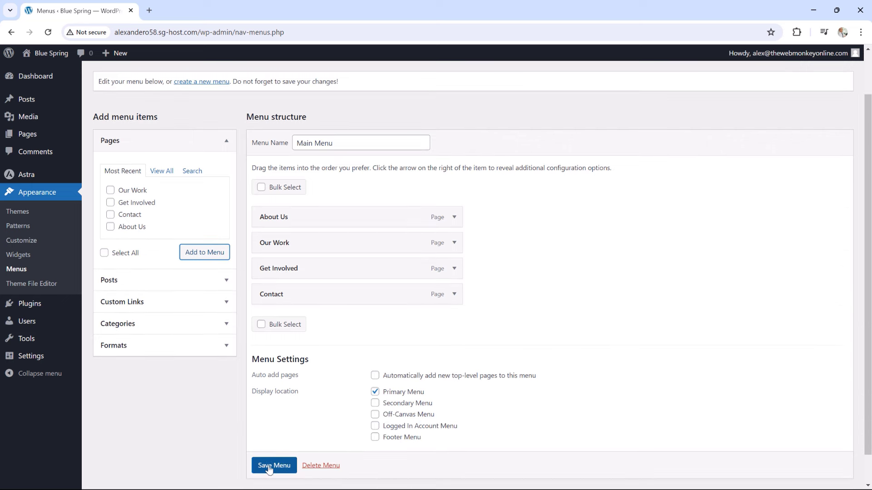
scroll(273, 467, down, 1)
click(275, 447)
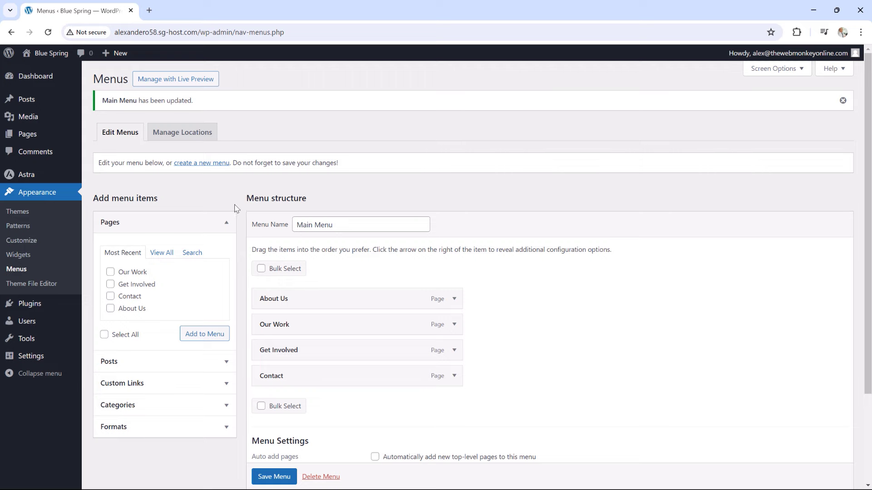
Create a new menu named Footer Menu assigned to the Footer Menu location
click(200, 163)
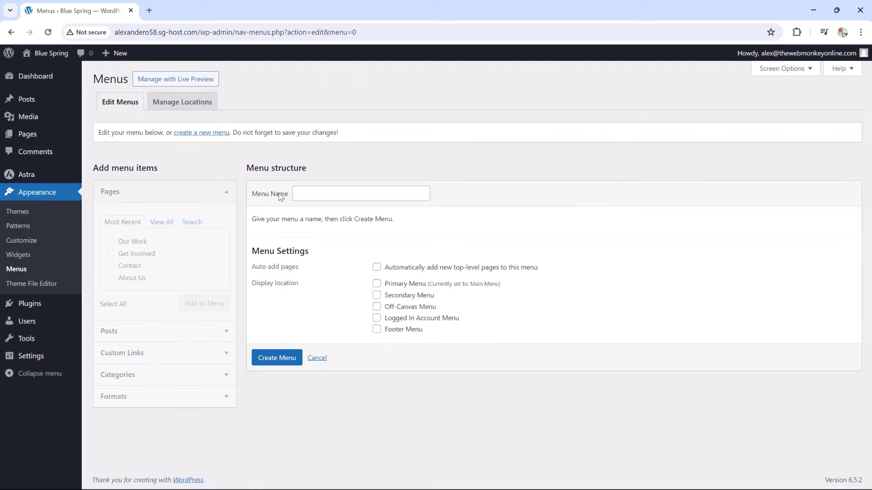
click(323, 188)
click(354, 235)
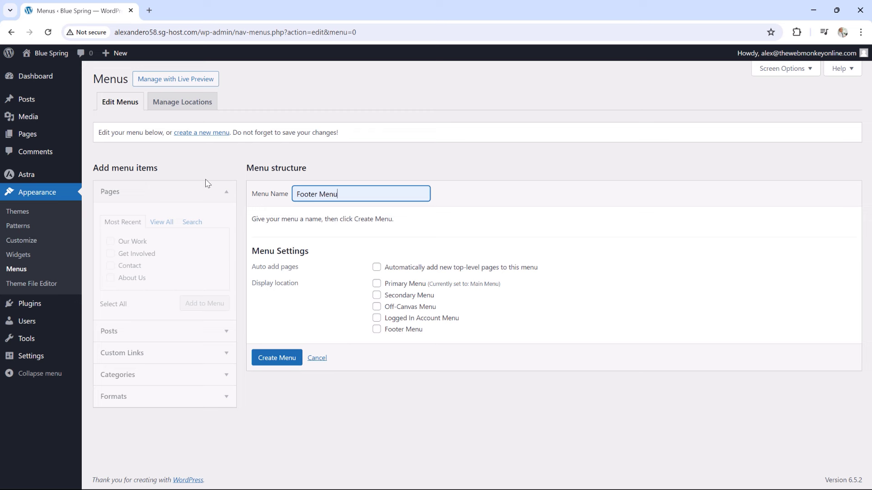
click(273, 359)
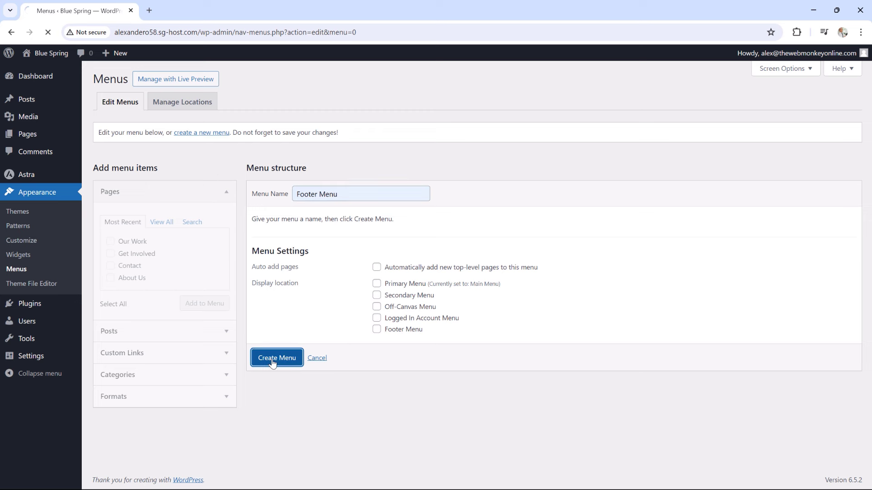
click(377, 344)
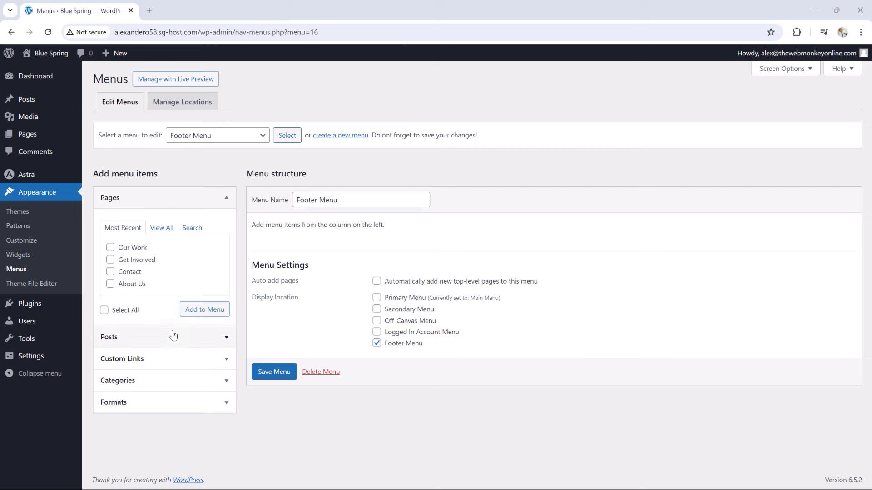
Add a custom link 'Community' with URL '#' to the Footer Menu
click(208, 360)
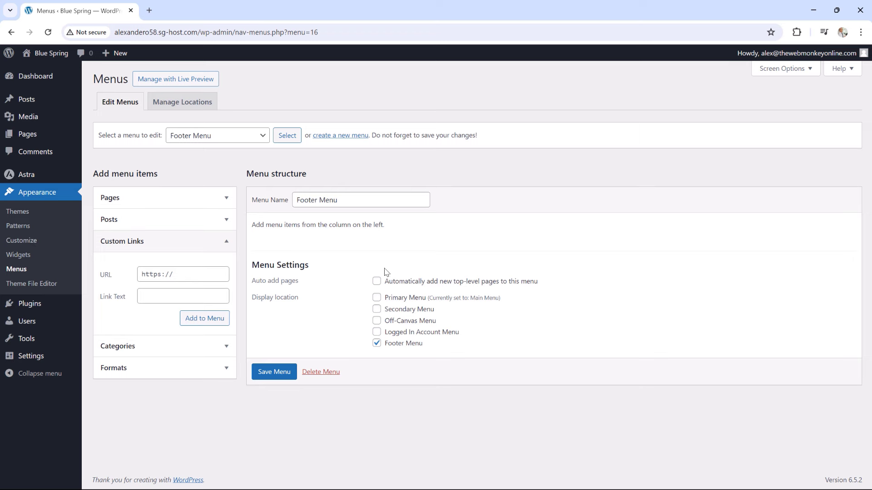
click(180, 274)
text(#)
click(168, 292)
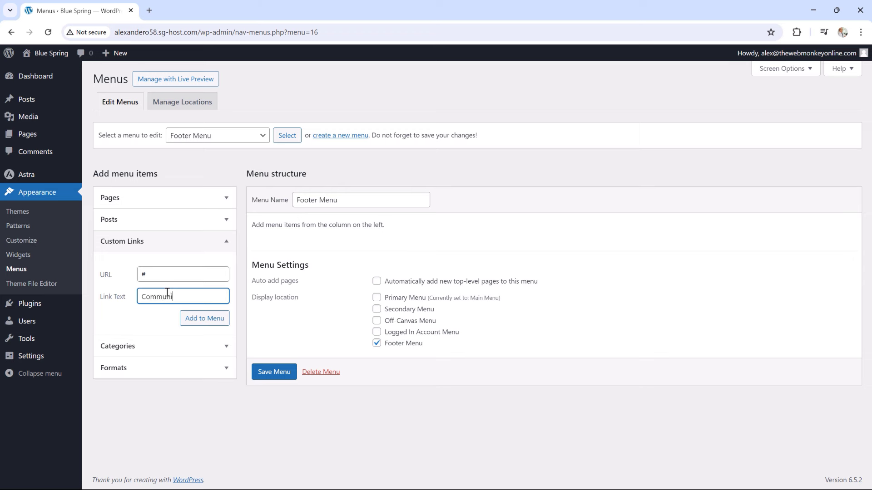
text(Communi)
key(BackSpace)
text(i)
click(202, 318)
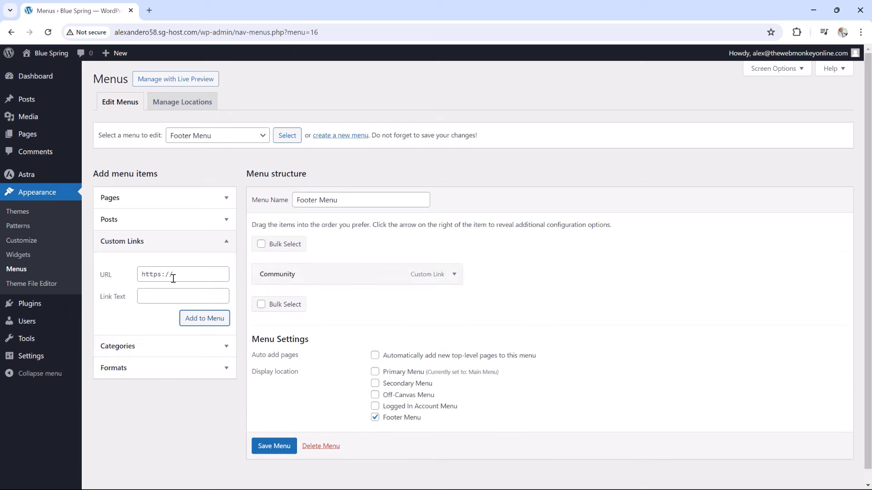
Add 'Our Partners' and 'Conferences' custom links with URL '#', then save the Footer Menu
click(173, 276)
key(ctrl+a)
text(#)
click(168, 293)
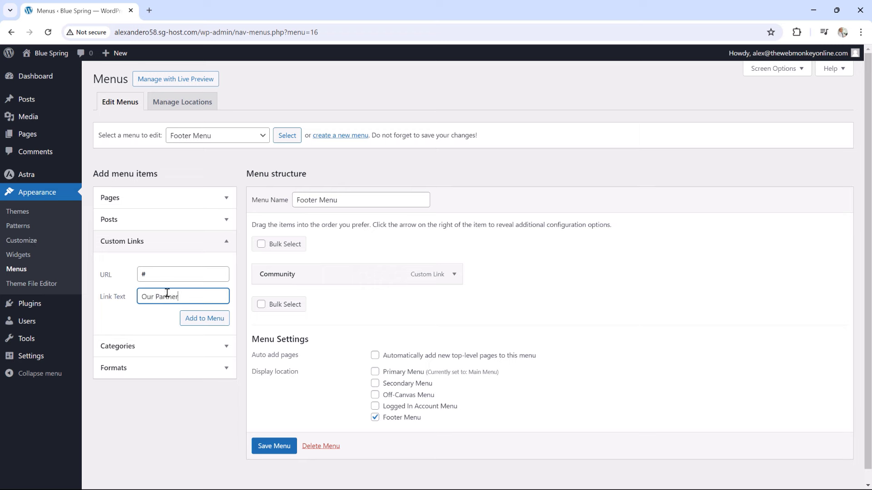
click(207, 318)
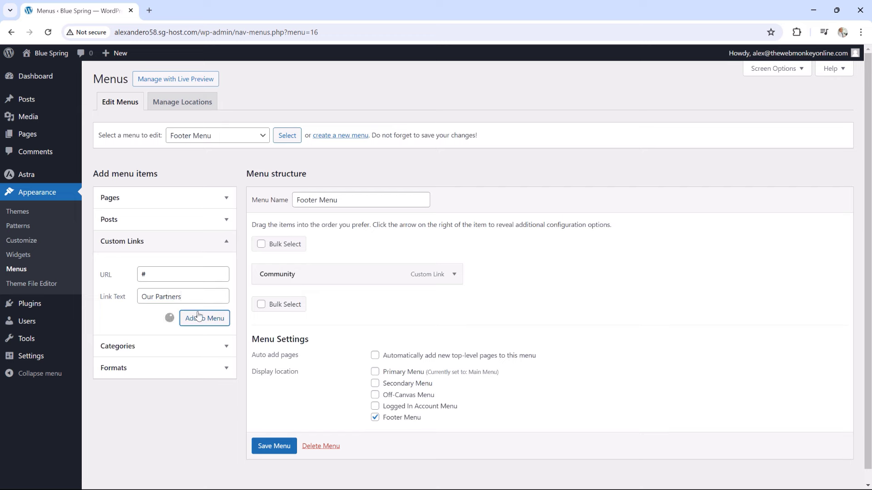
click(179, 271)
key(ctrl+a)
text(#)
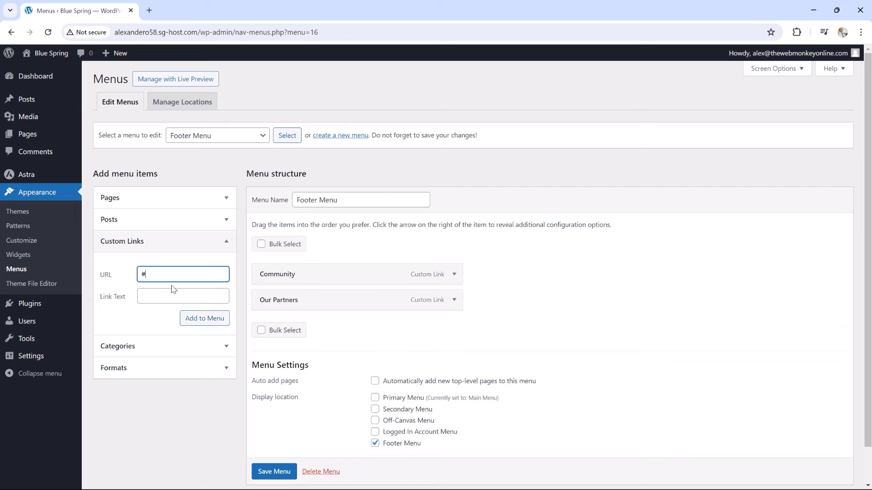
click(163, 296)
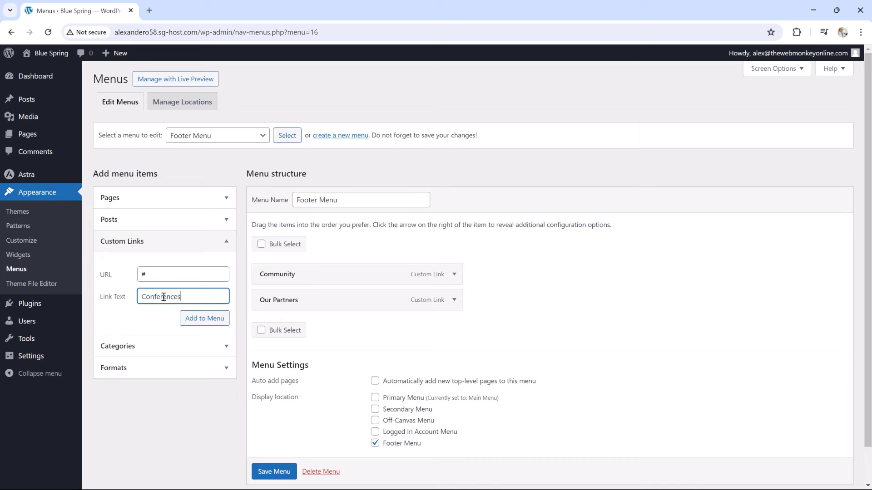
click(196, 319)
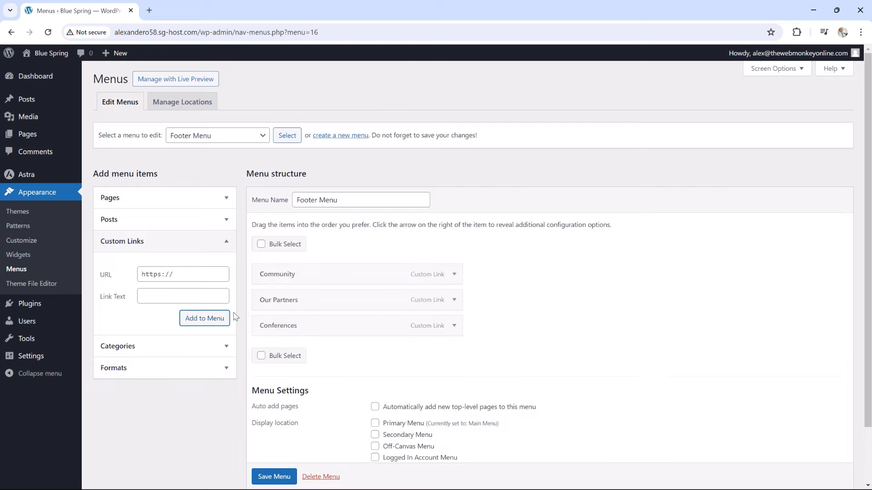
scroll(538, 323, down, 1)
scroll(538, 323, down, 1)
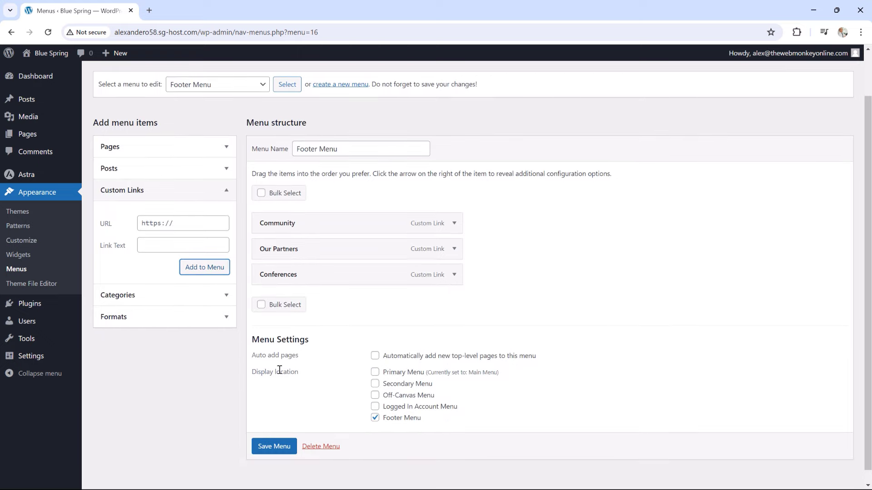
click(269, 446)
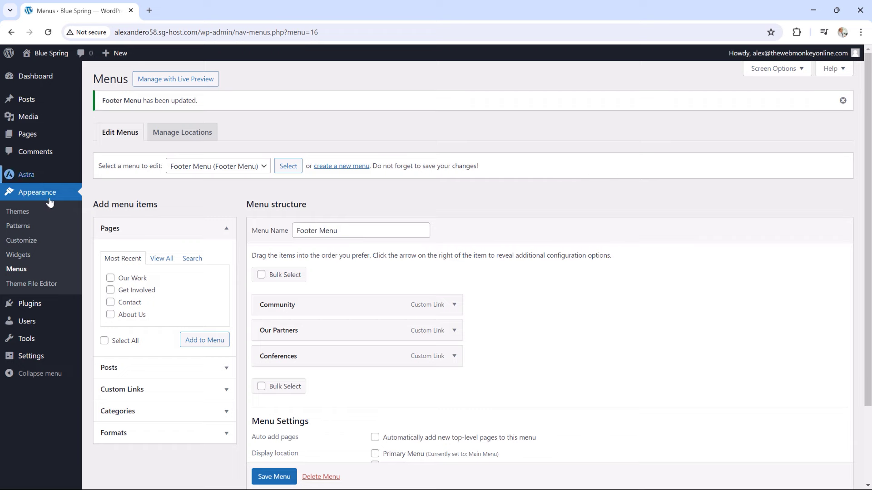
Search the plugin directory for 'spectra', then install and activate the Spectra plugin
mouse_move(52, 307)
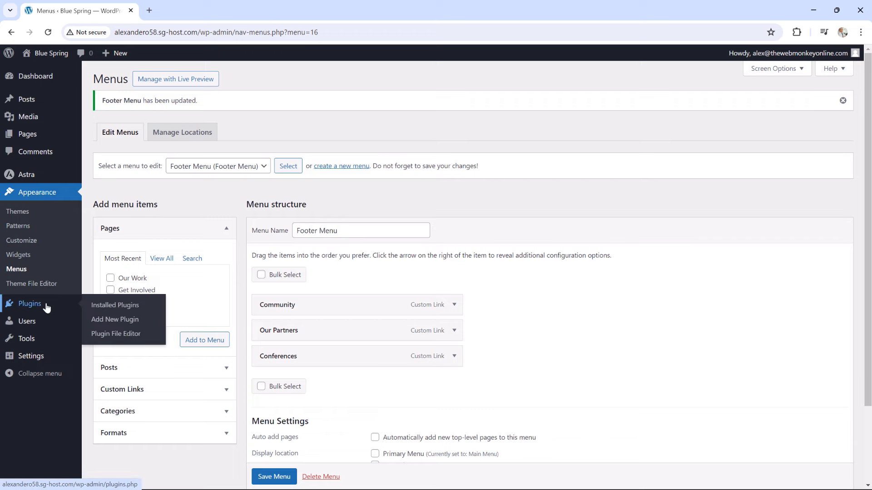
click(97, 320)
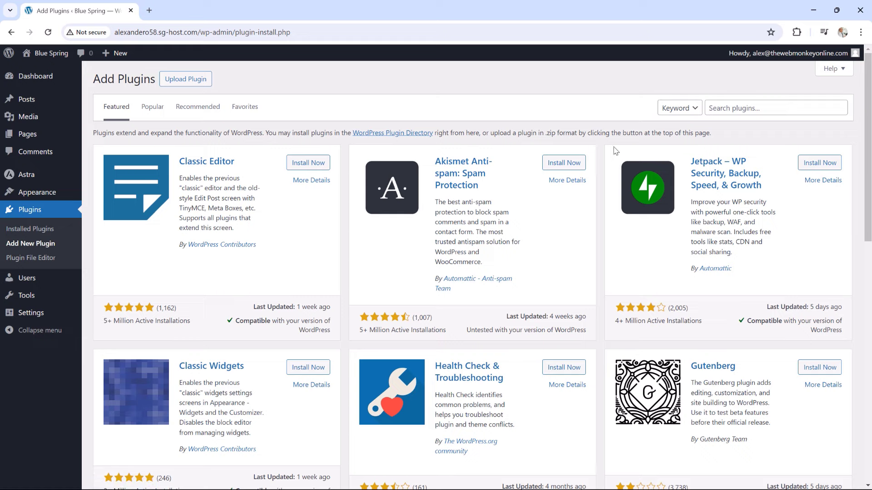
click(722, 109)
text(s)
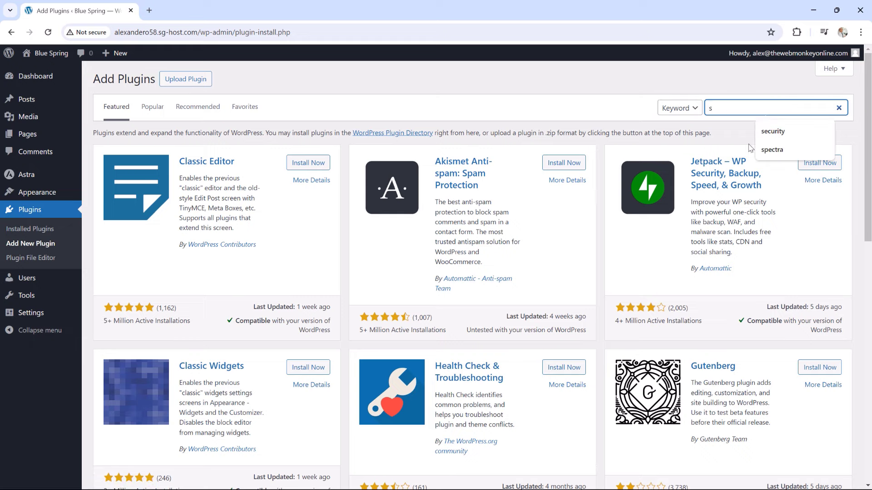
click(771, 149)
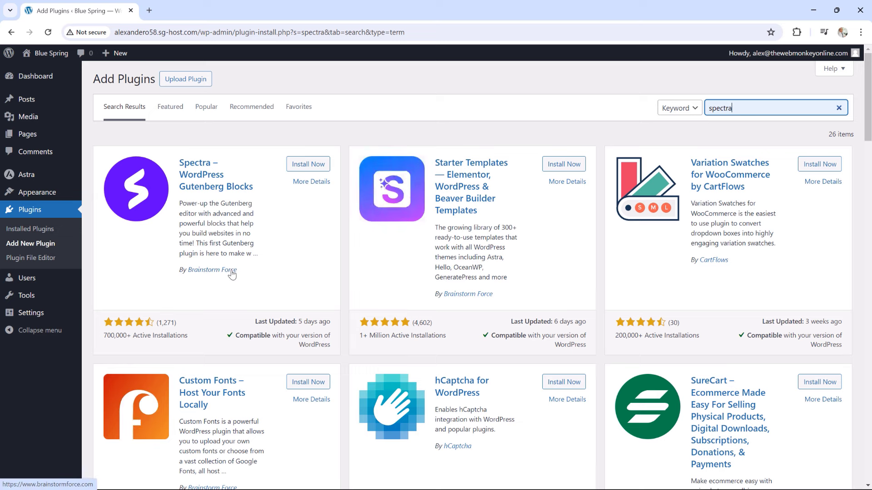
click(307, 166)
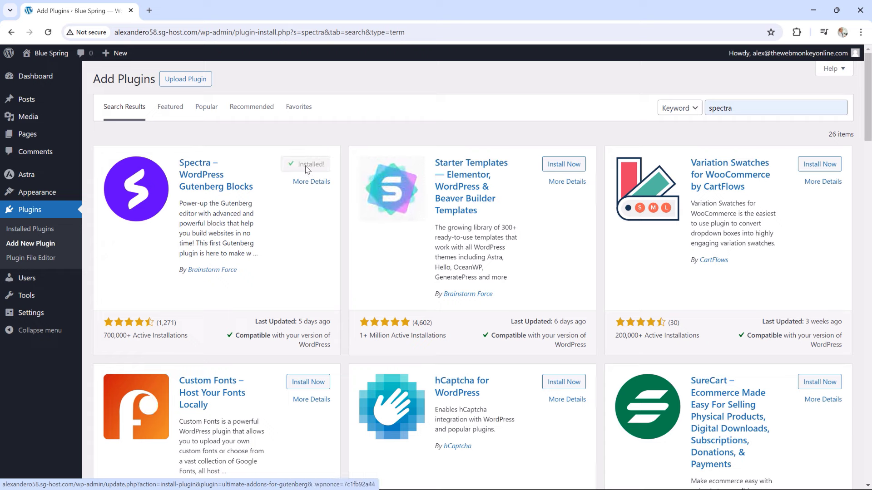
click(307, 166)
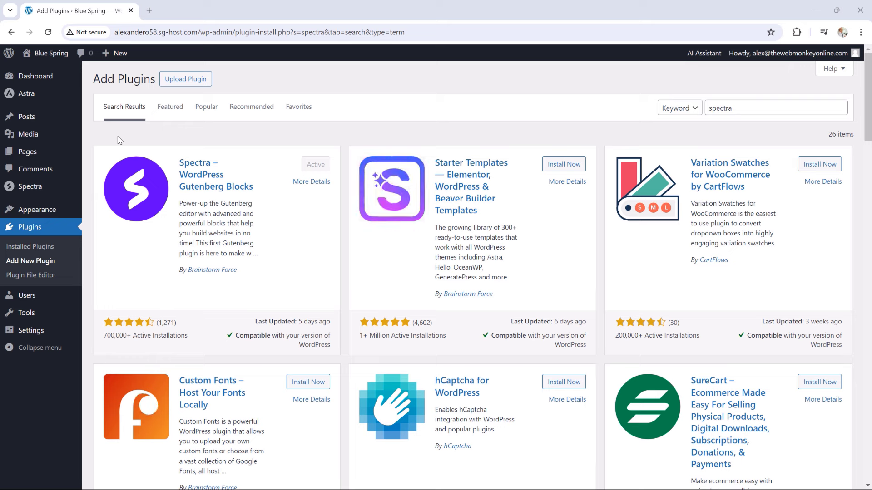
In Customizer > Global > Typography, set the body font family to Open Sans
mouse_move(57, 212)
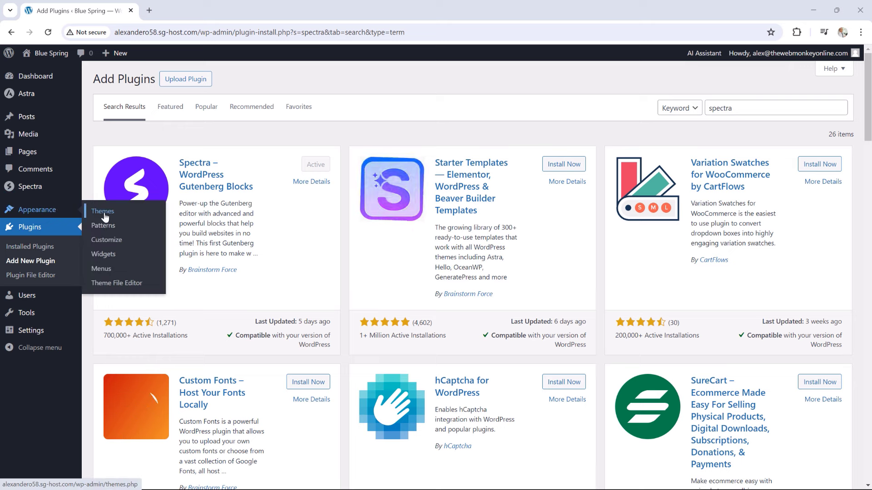
click(114, 244)
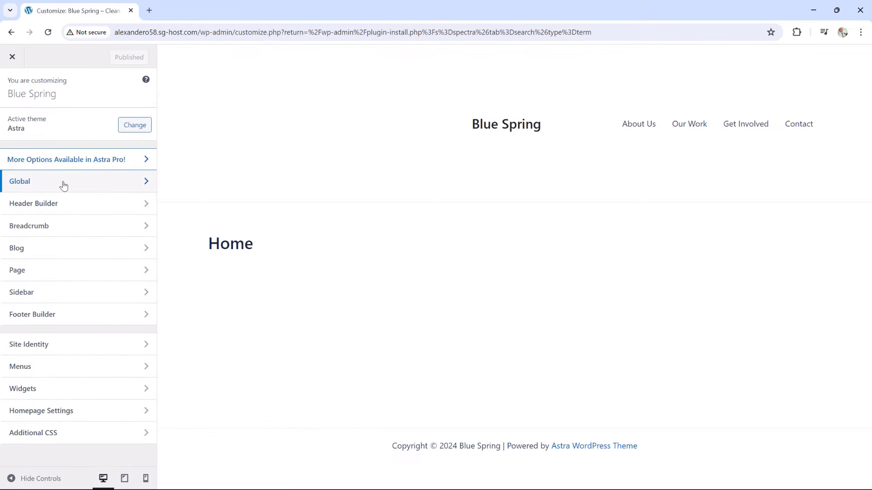
click(35, 188)
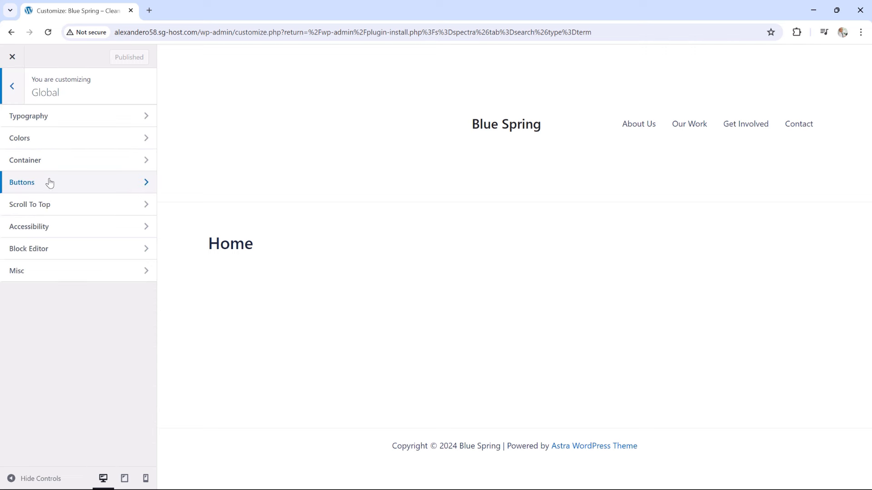
click(73, 122)
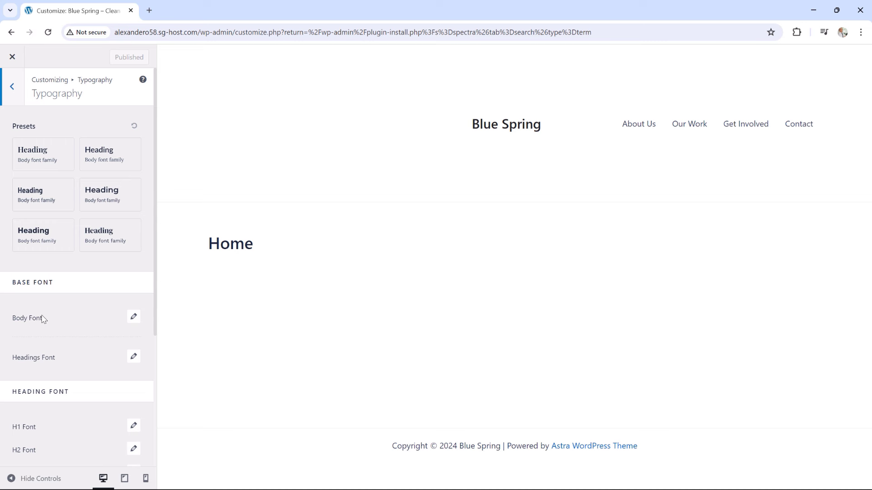
click(135, 318)
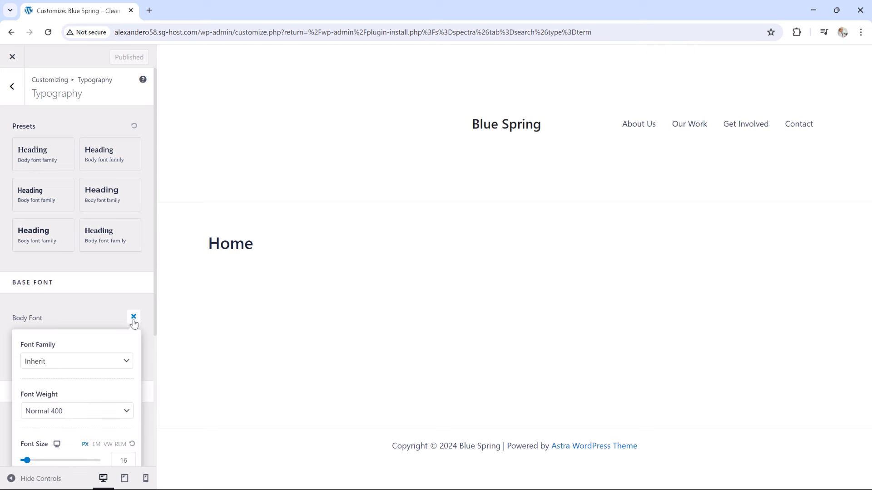
scroll(110, 343, down, 1)
click(122, 313)
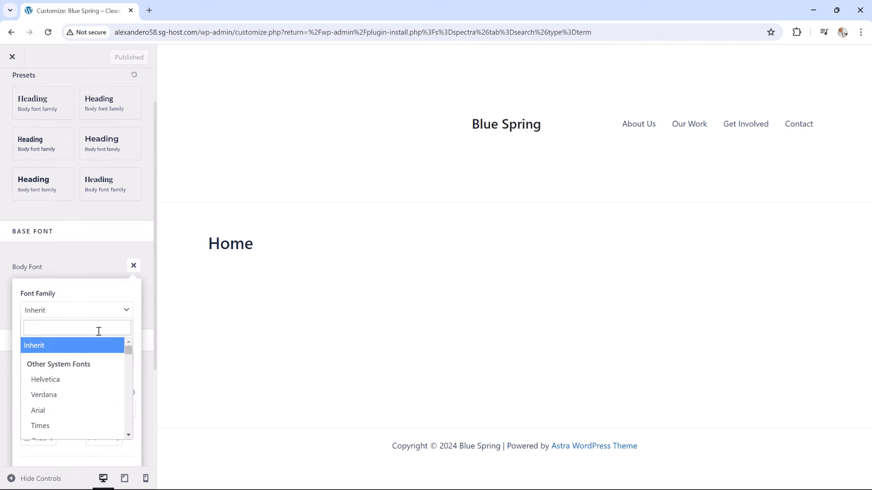
text(OP)
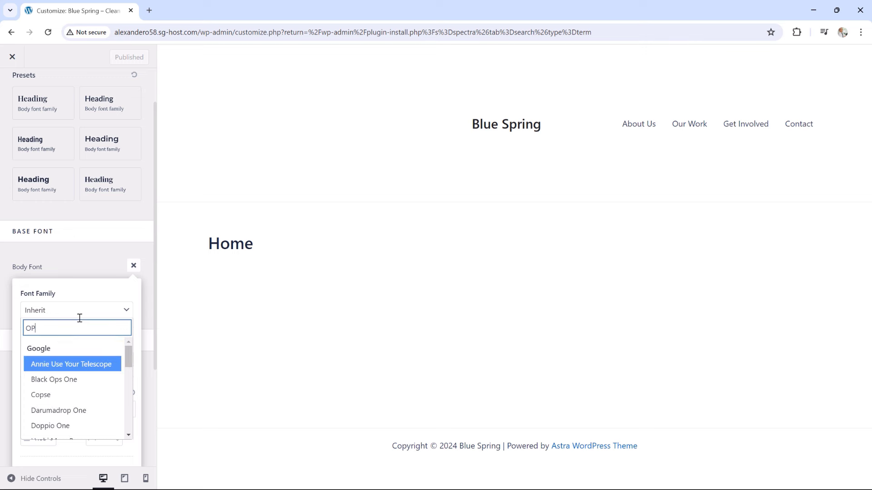
text(ENS)
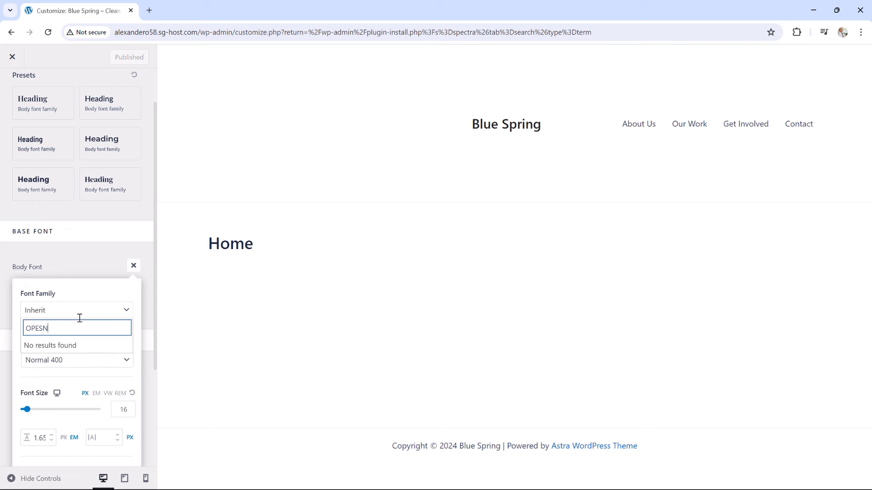
key(BackSpace)
key(BackSpace)
text(N)
key(Tab)
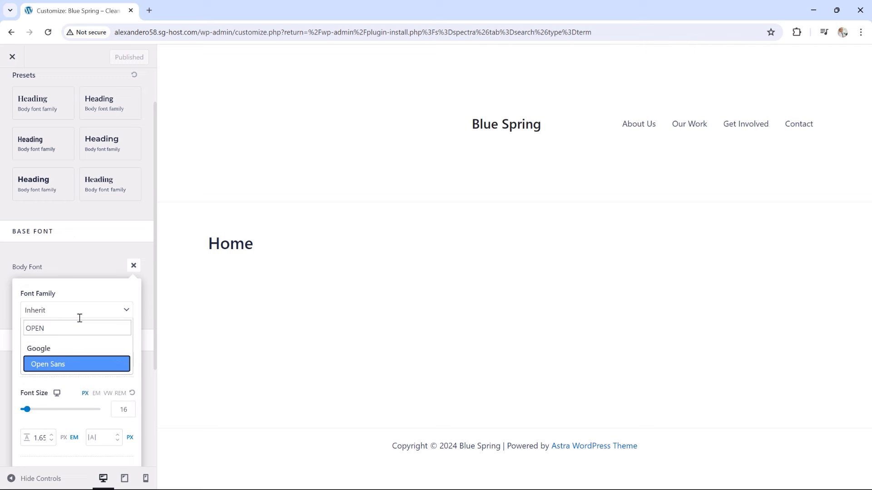
click(59, 365)
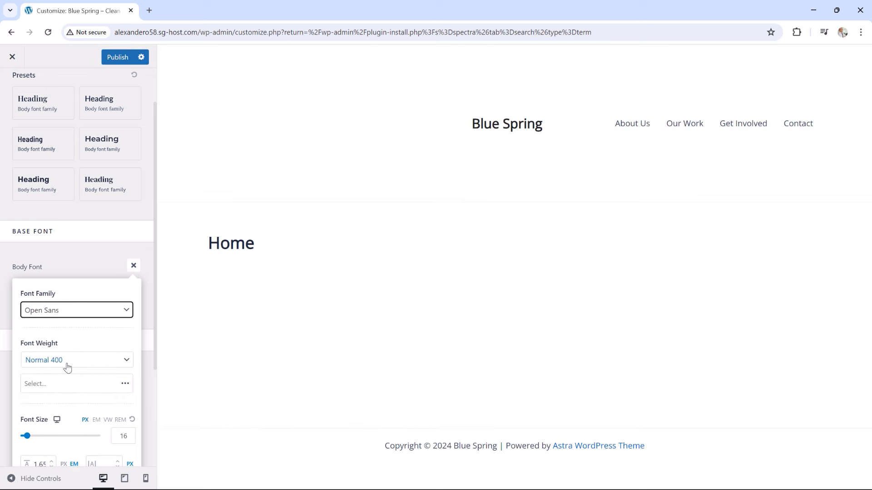
Raise the body font size from 16 to 18 px and return to Global settings
scroll(84, 368, down, 2)
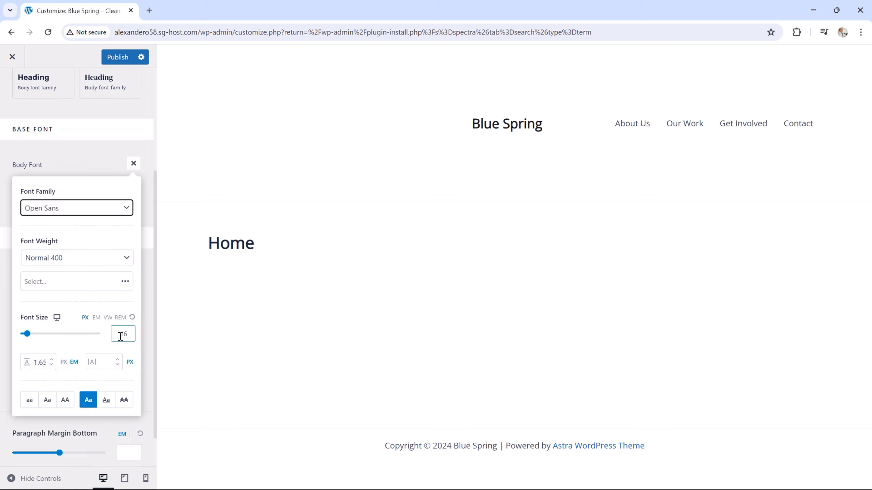
click(128, 334)
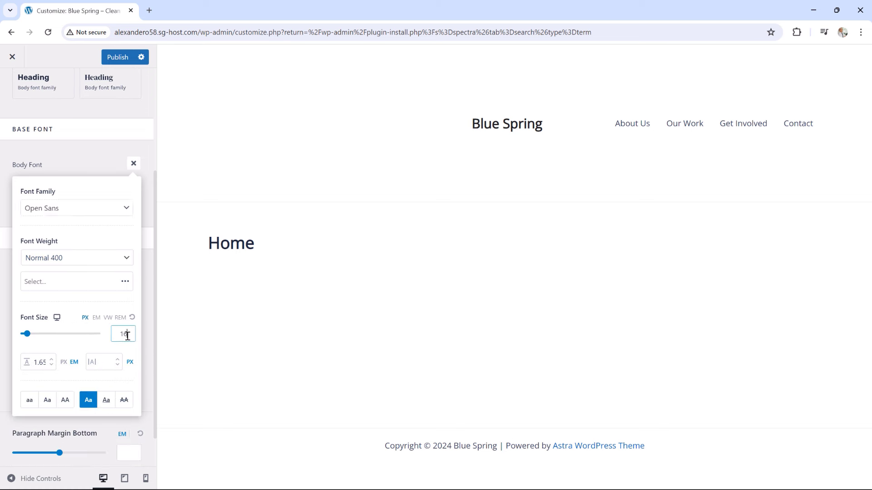
key(Up)
key(Up)
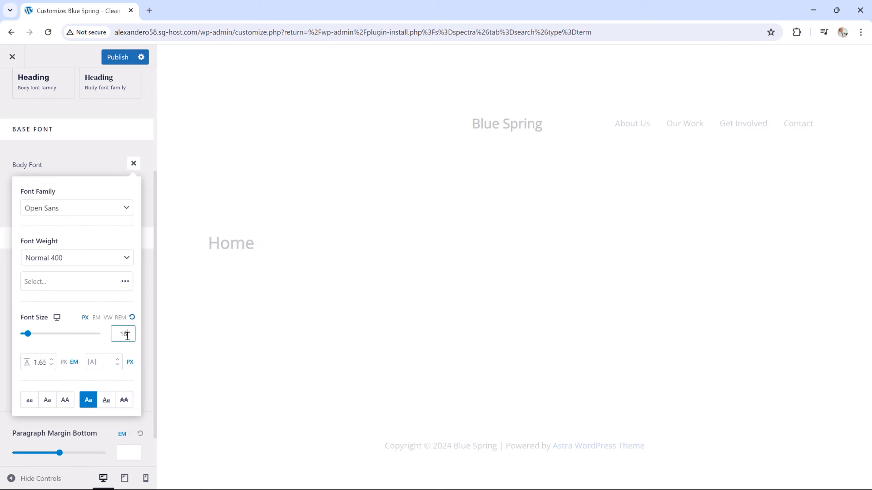
click(96, 162)
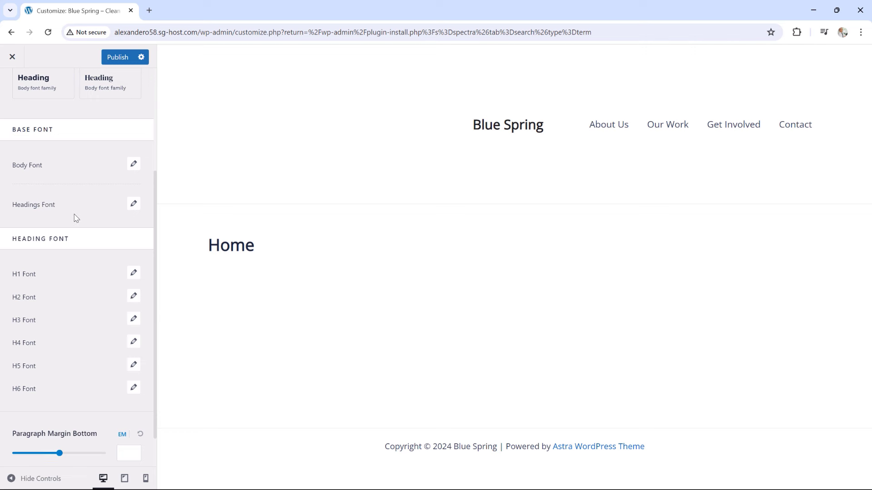
scroll(74, 218, up, 2)
click(12, 86)
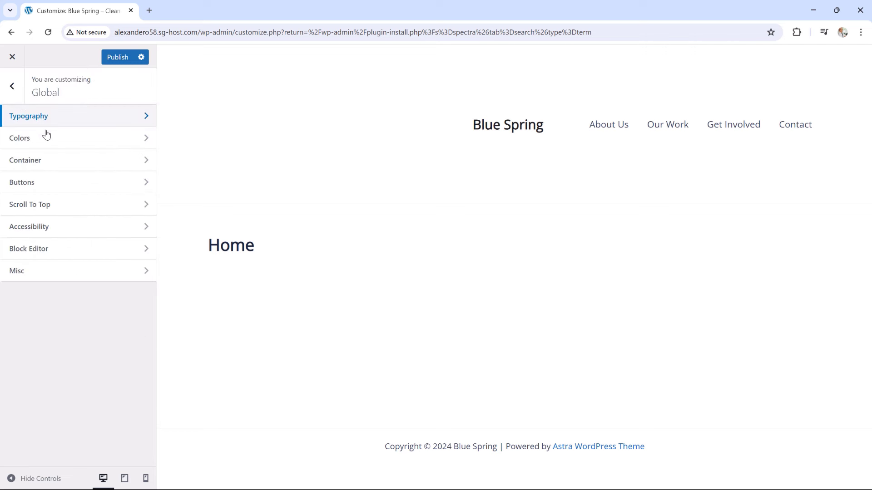
In Global Colors, preview the Style 2 and Style 3 palettes, then reselect Style 1
click(24, 143)
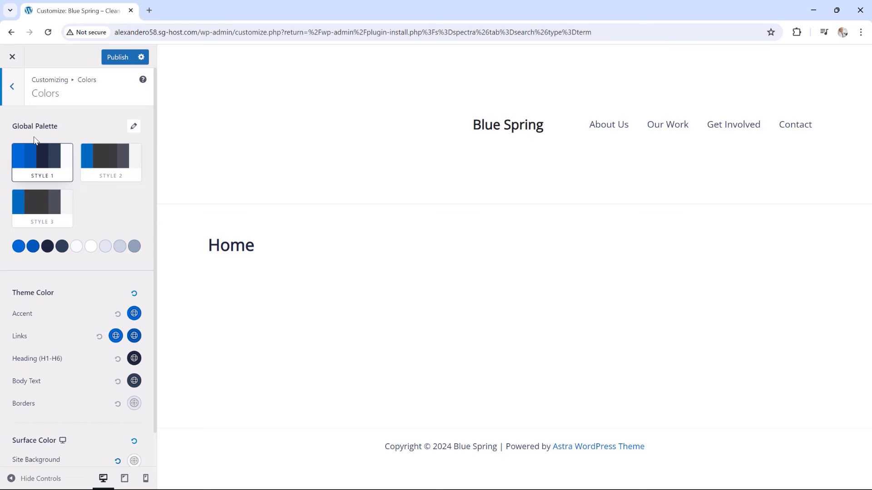
click(112, 164)
click(39, 207)
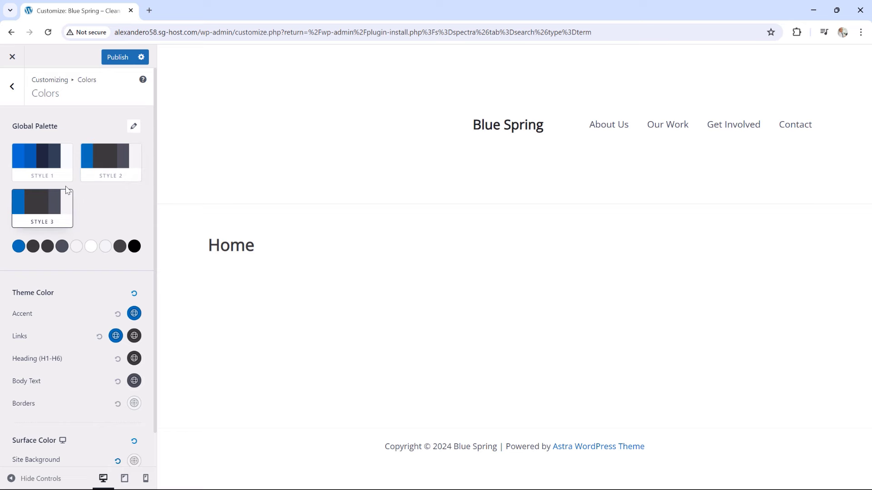
click(49, 168)
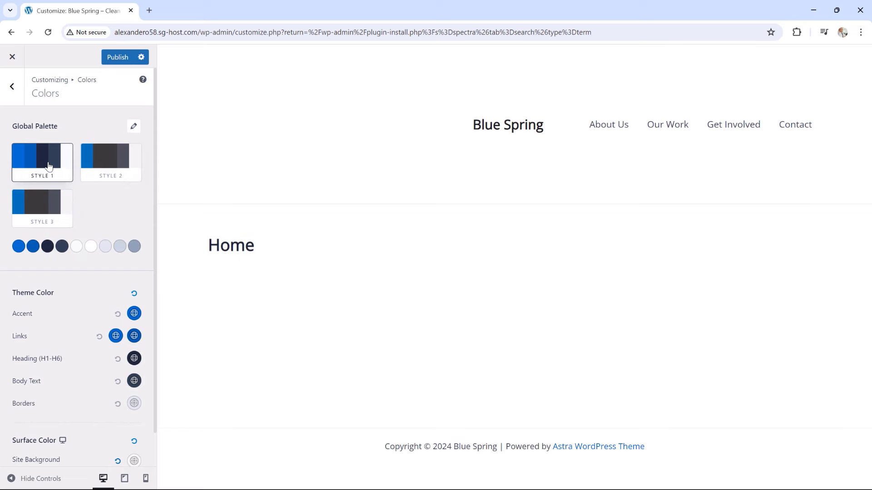
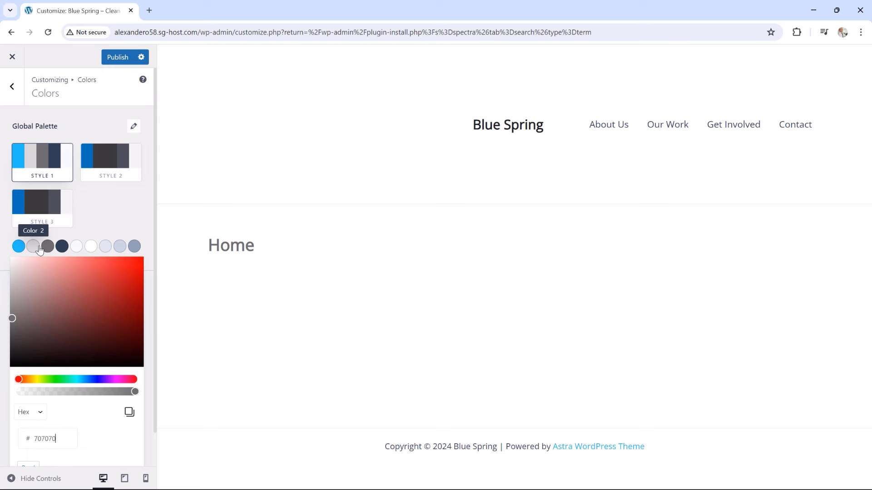
Close the palette colour picker, leaving the Style 1 global palette applied
click(108, 205)
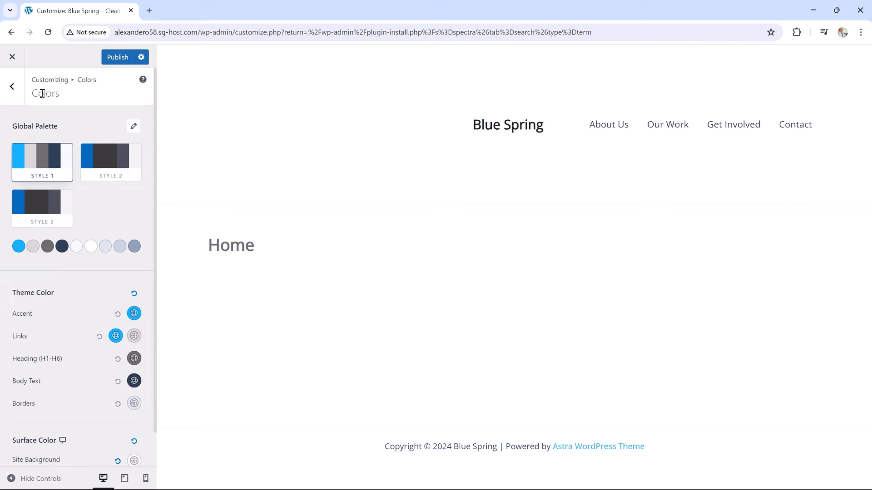
In Global > Container, replace the 1200 px container width with 875 and publish
click(13, 91)
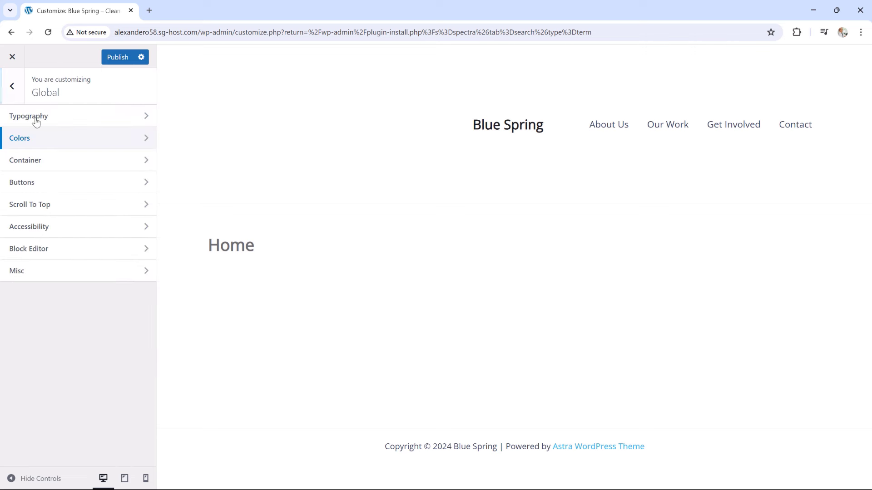
click(37, 162)
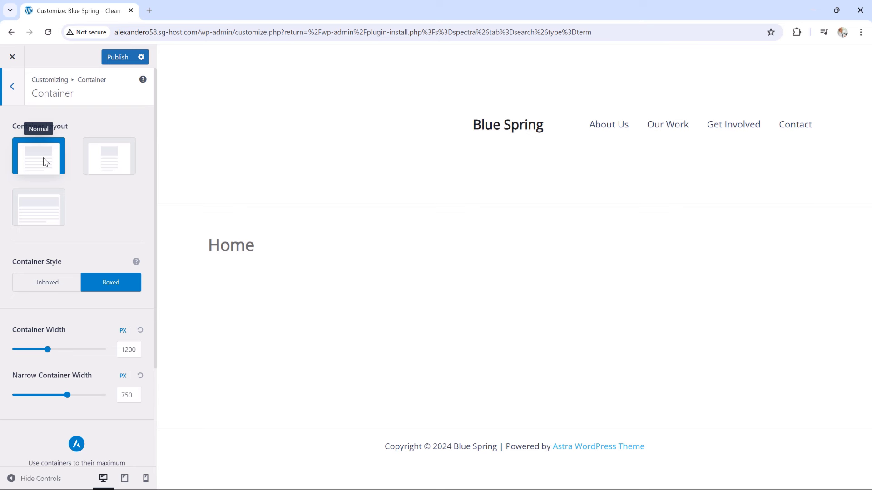
click(126, 350)
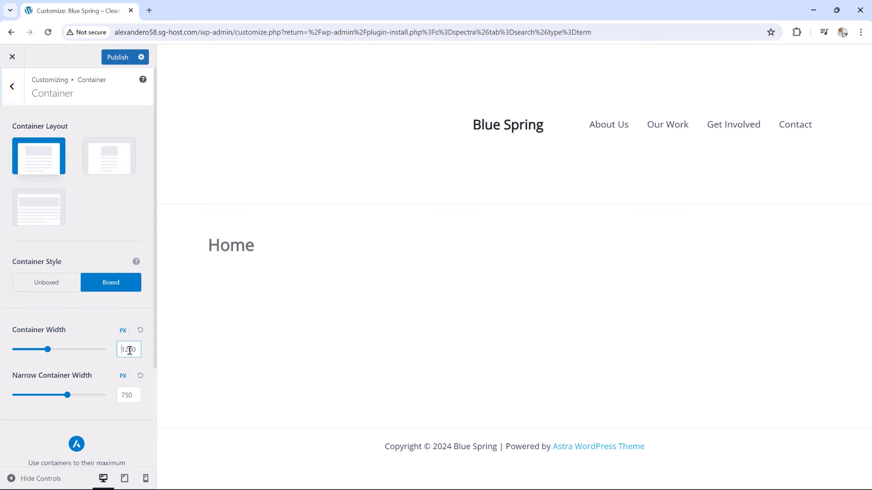
double_click(121, 350)
text(875)
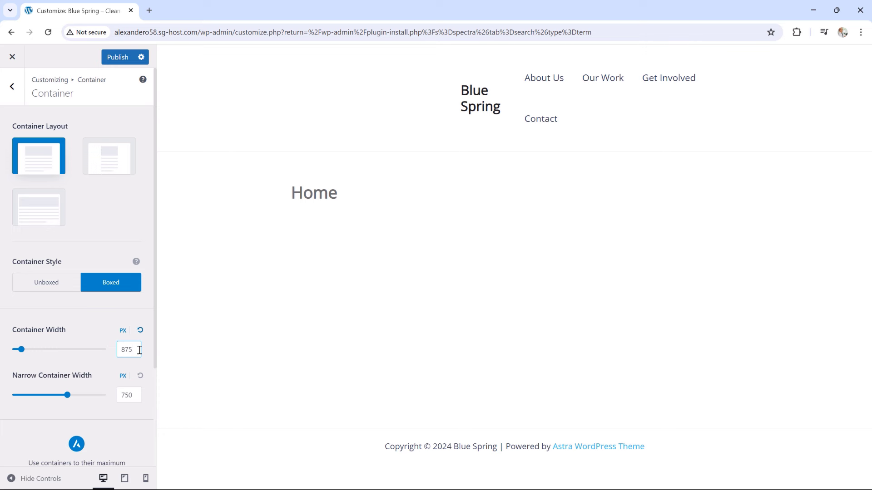
scroll(48, 279, down, 1)
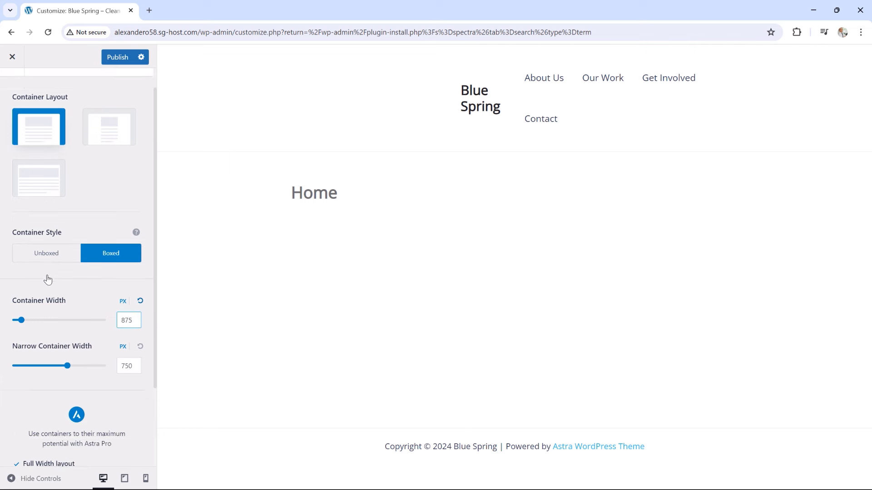
scroll(48, 279, up, 1)
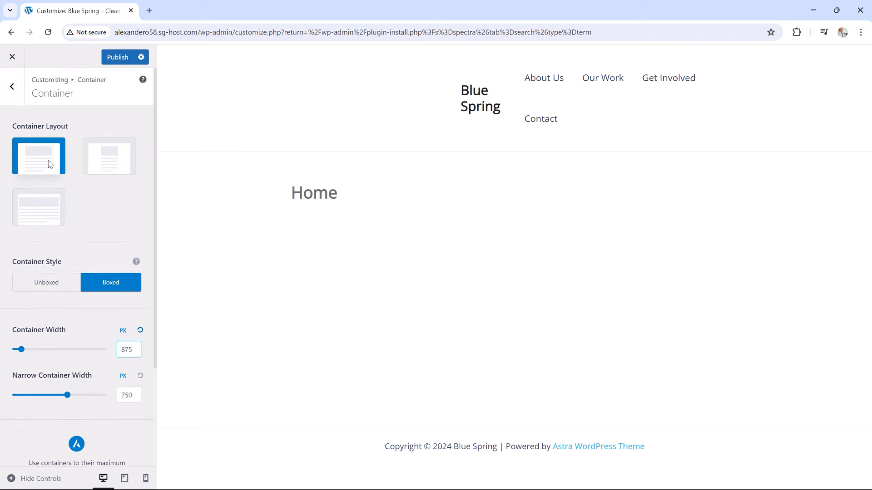
click(116, 57)
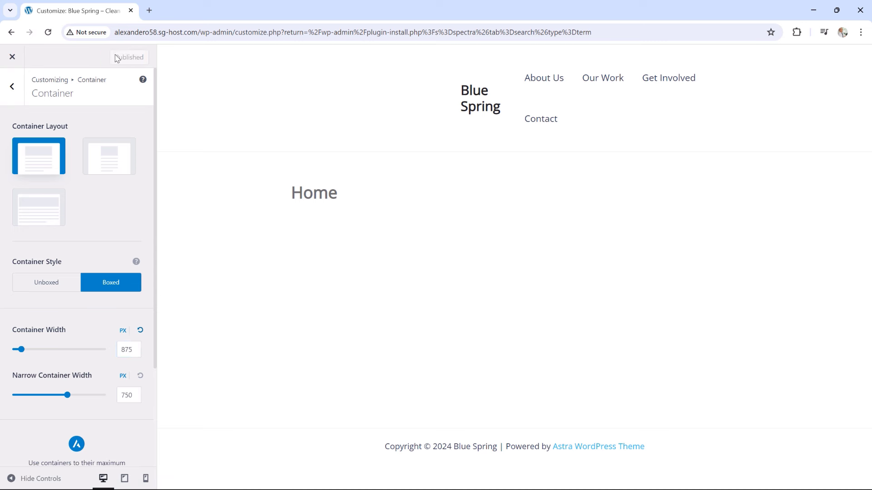
Return to the main Customizer list and open the Header Builder
click(12, 87)
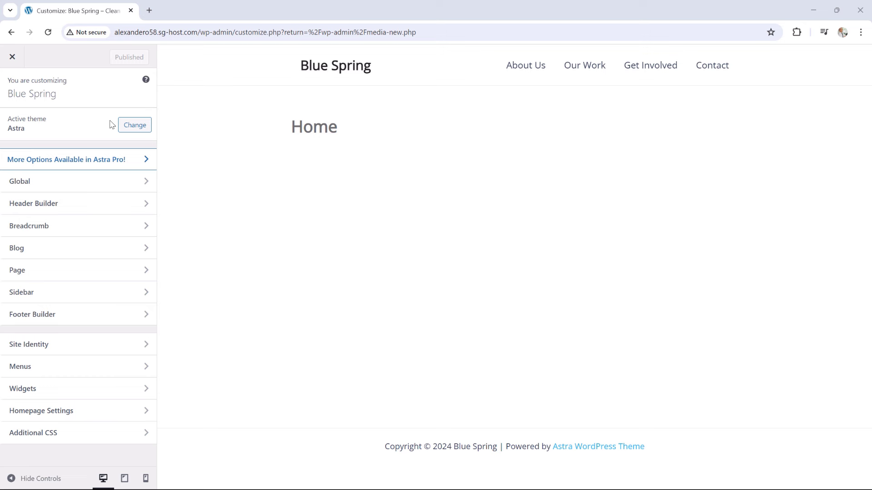
click(65, 208)
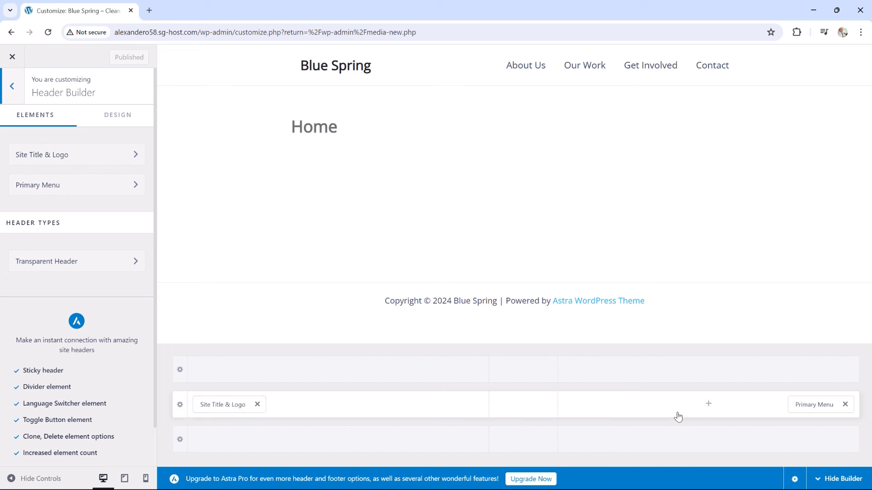
Set blue-spring-logo from the Media Library as the site logo, cropped to the full image width
click(57, 157)
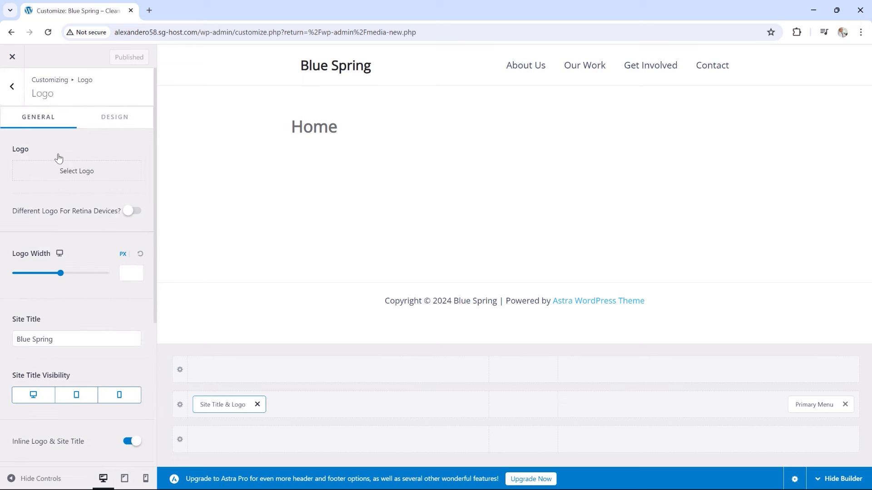
click(73, 175)
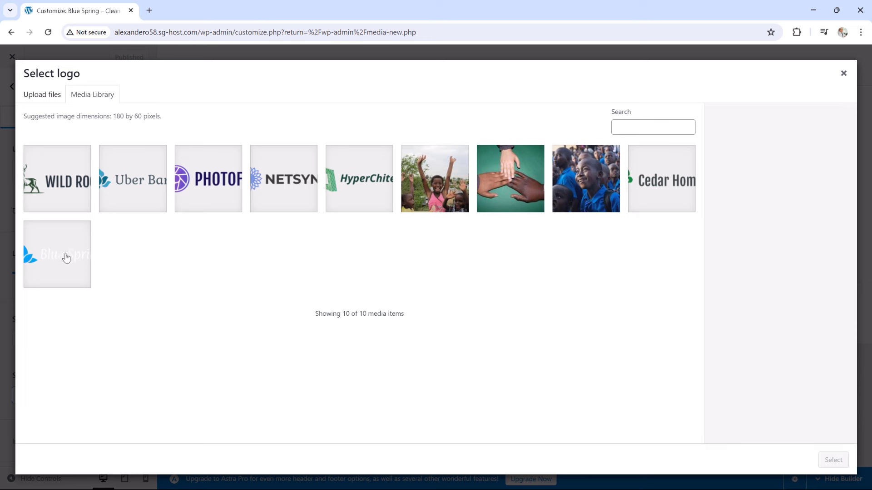
click(65, 259)
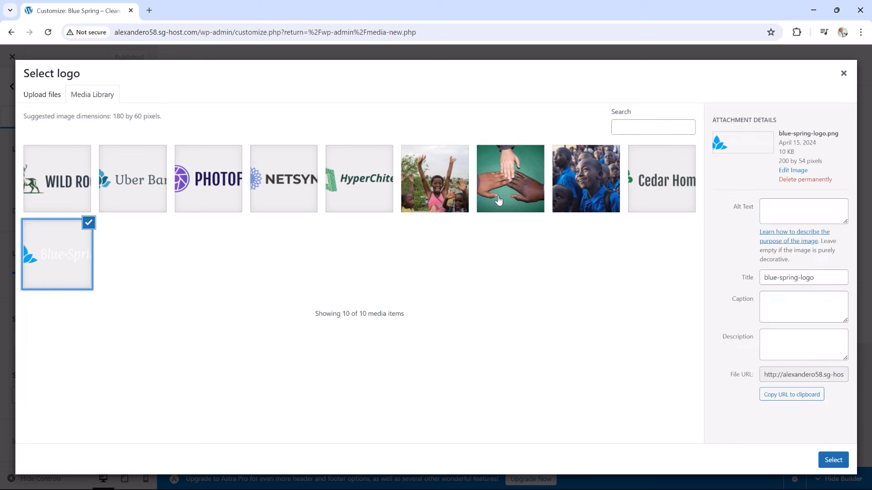
click(832, 460)
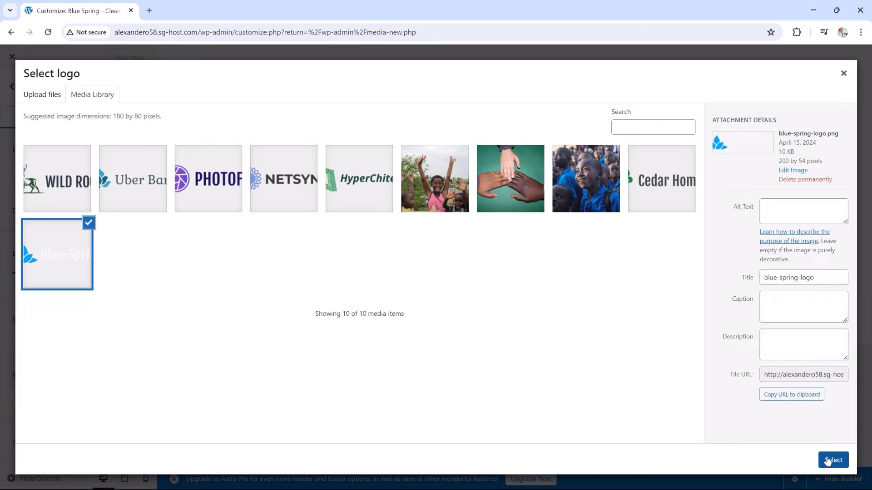
drag(474, 99, 484, 99)
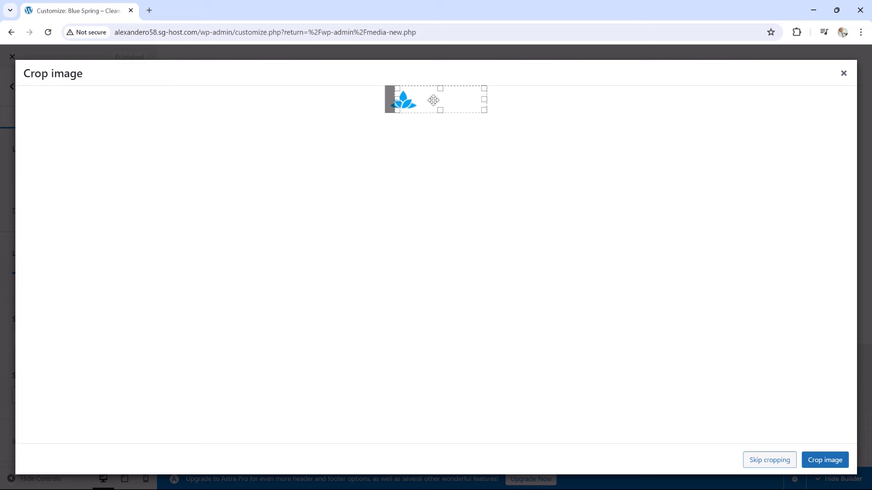
drag(391, 101, 368, 101)
click(825, 460)
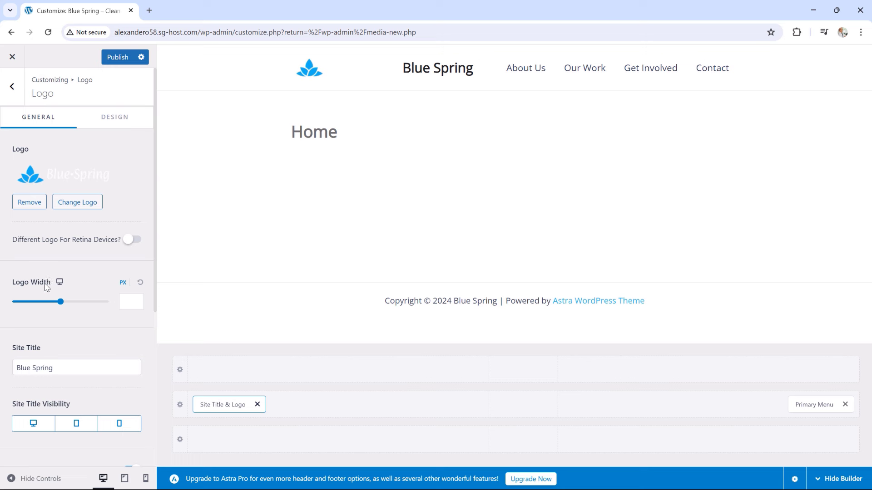
Turn off Site Title Visibility for desktop, tablet and mobile
scroll(39, 317, down, 1)
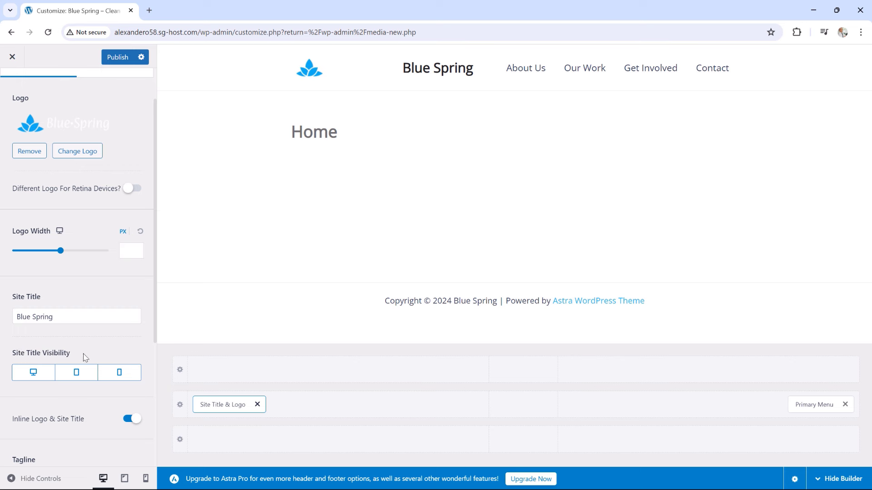
click(33, 375)
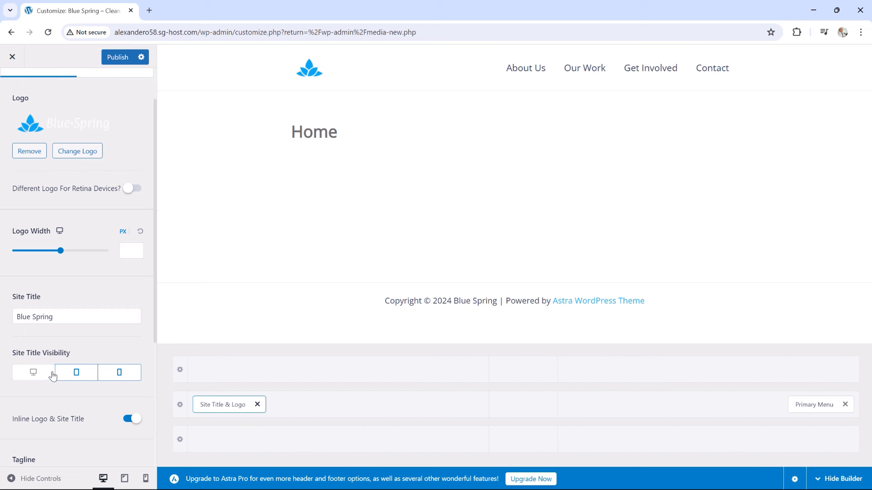
click(80, 380)
click(111, 374)
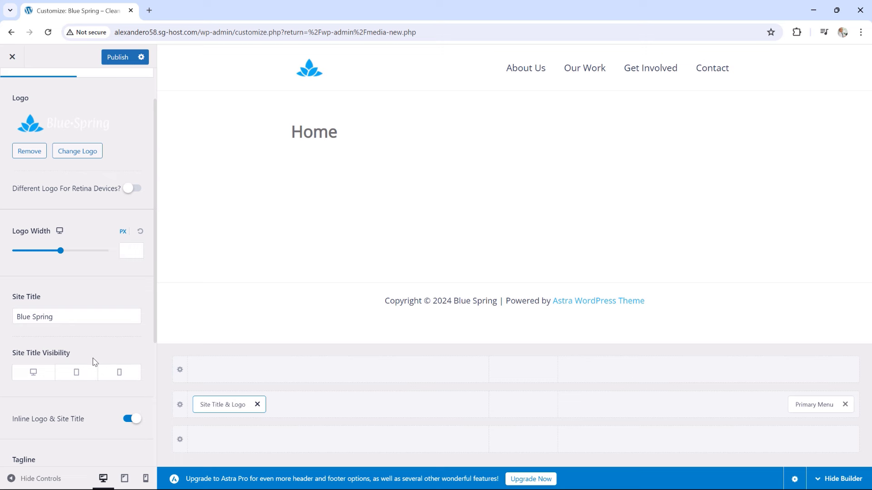
scroll(119, 354, down, 3)
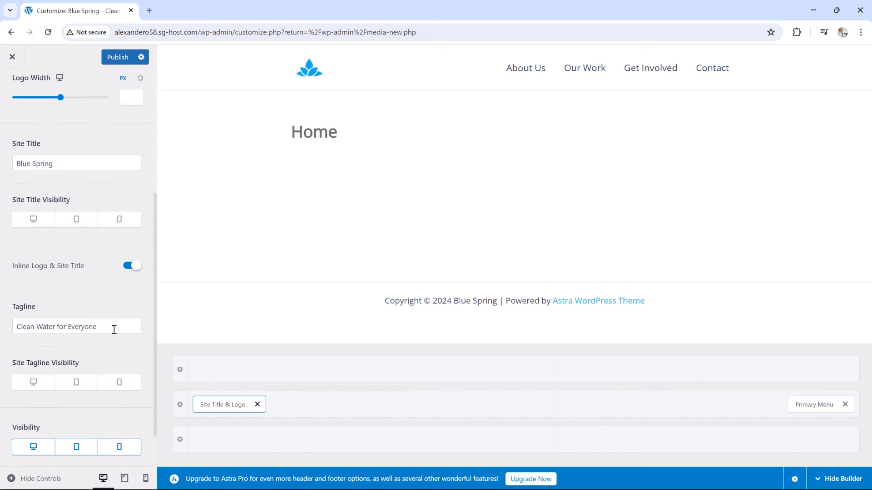
scroll(107, 321, down, 1)
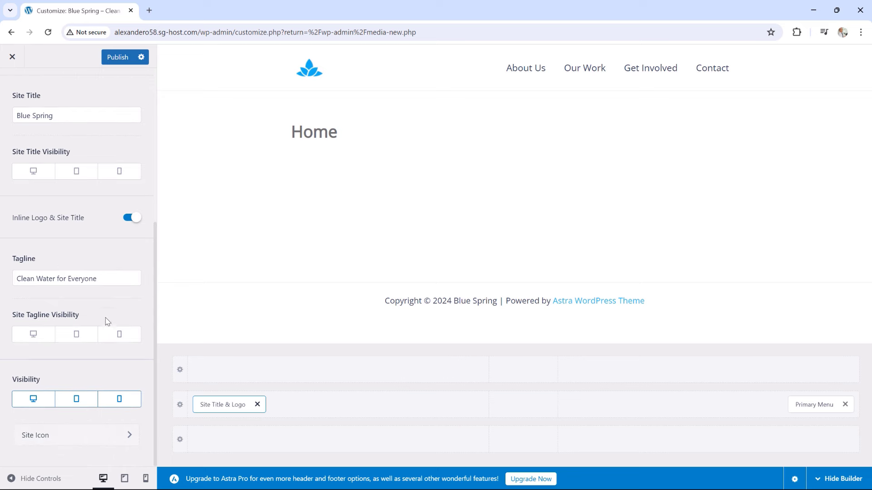
scroll(102, 319, up, 1)
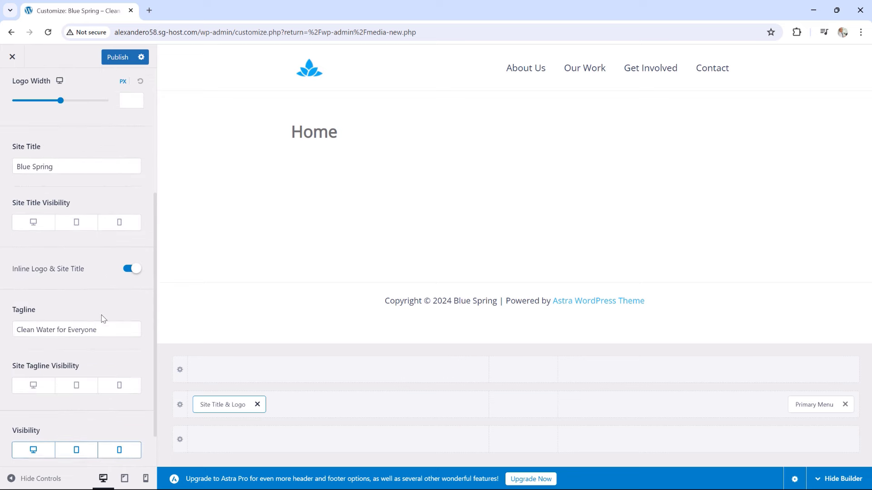
scroll(102, 317, up, 3)
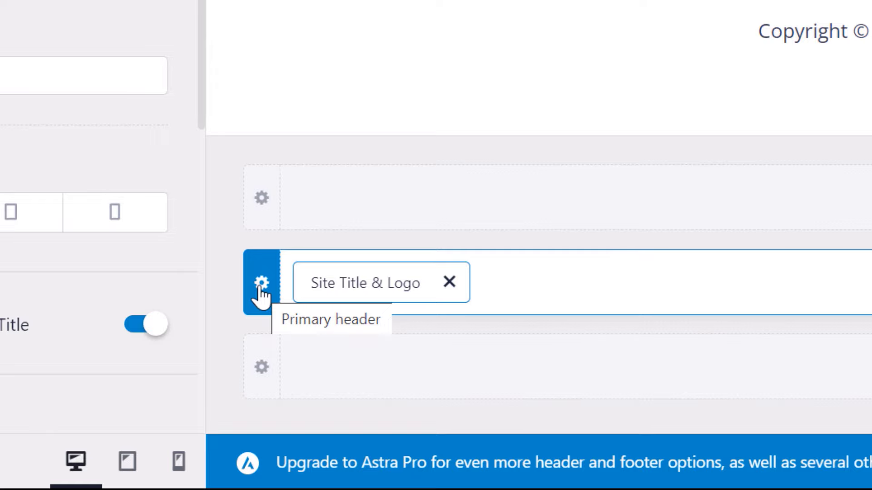
In the Primary Header row's Design settings, change the background from FFFFFF to 0F172A
click(262, 284)
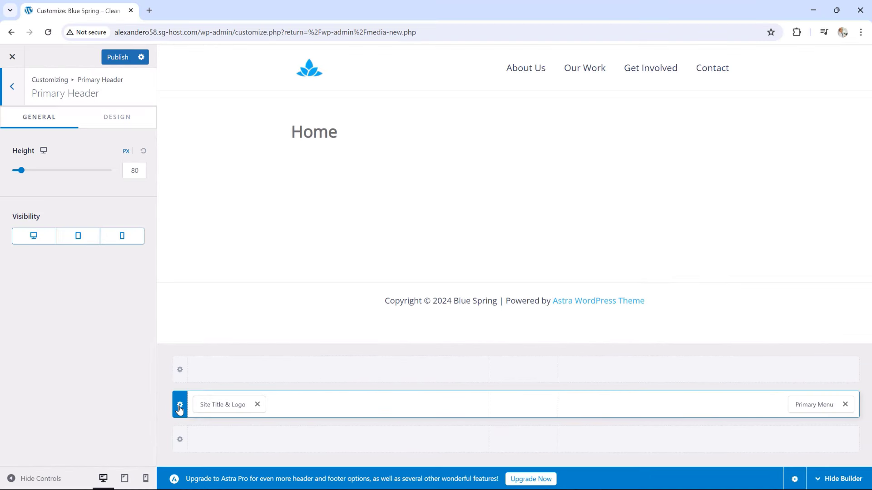
click(117, 119)
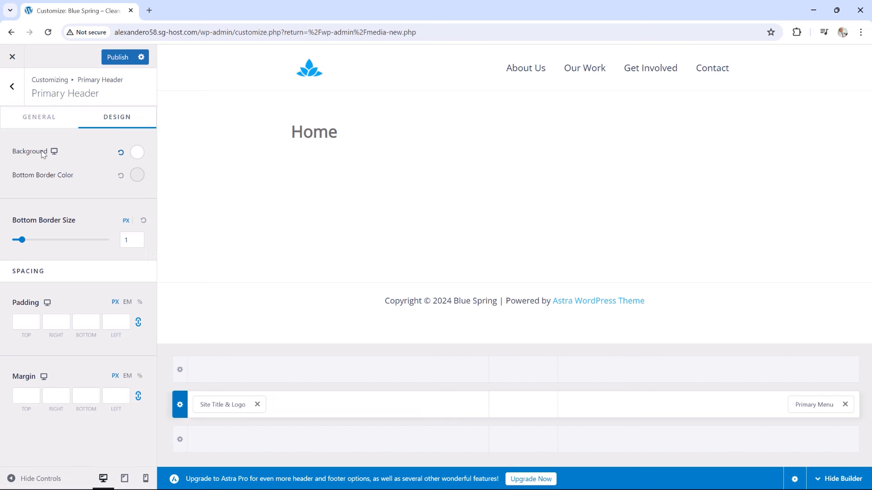
click(135, 154)
drag(65, 393, 31, 399)
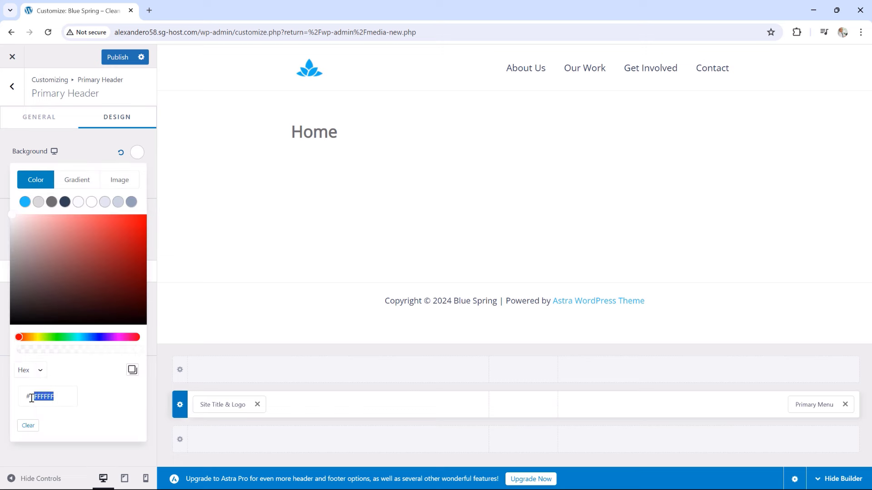
text(0F172A)
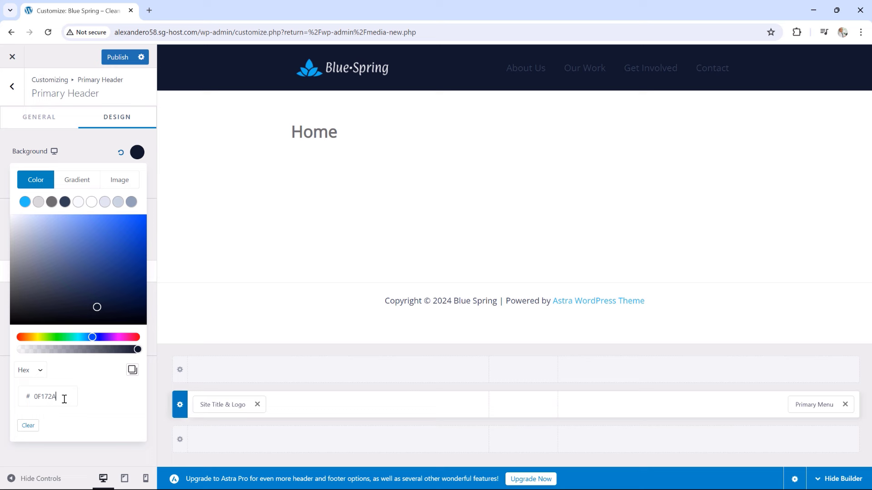
click(86, 144)
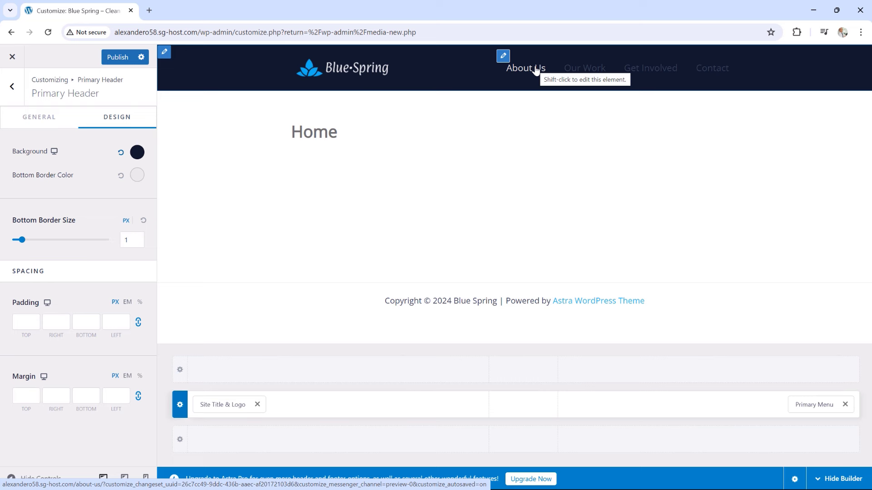
In the Primary Menu's Design settings, set link colour to white and hover colour to DADADA
click(811, 405)
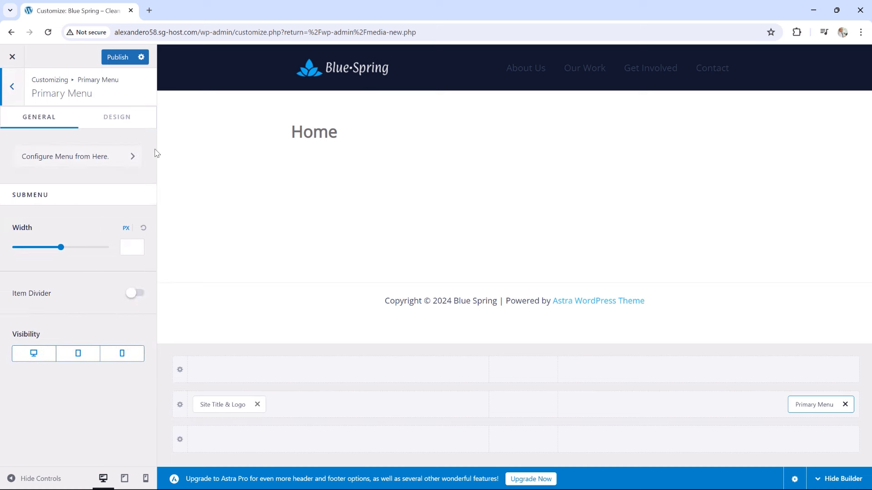
click(120, 121)
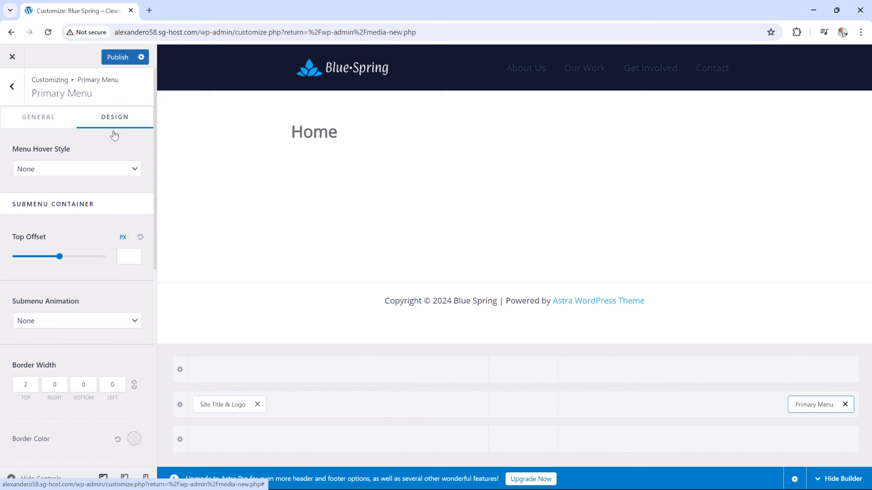
scroll(100, 191, down, 7)
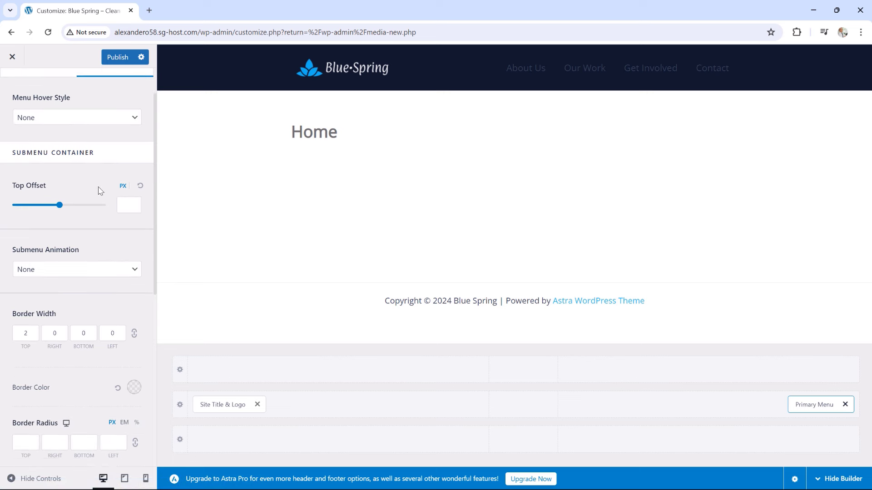
scroll(100, 191, down, 2)
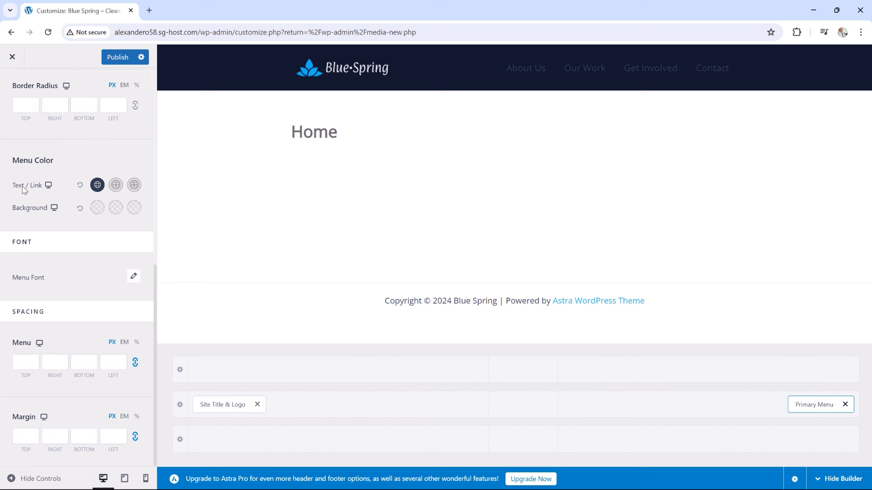
click(97, 187)
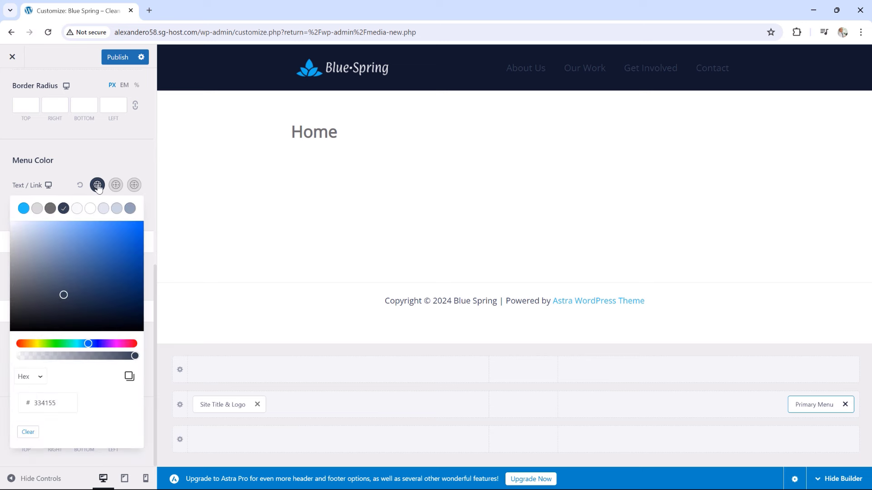
click(90, 209)
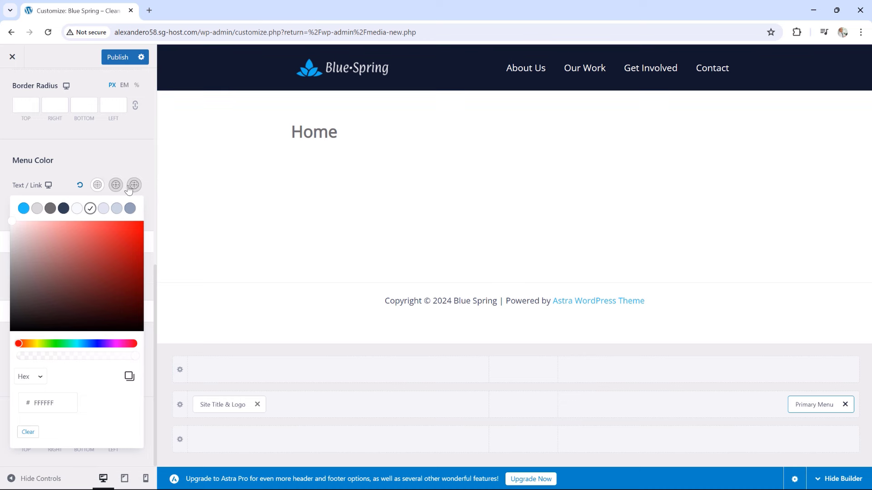
click(116, 187)
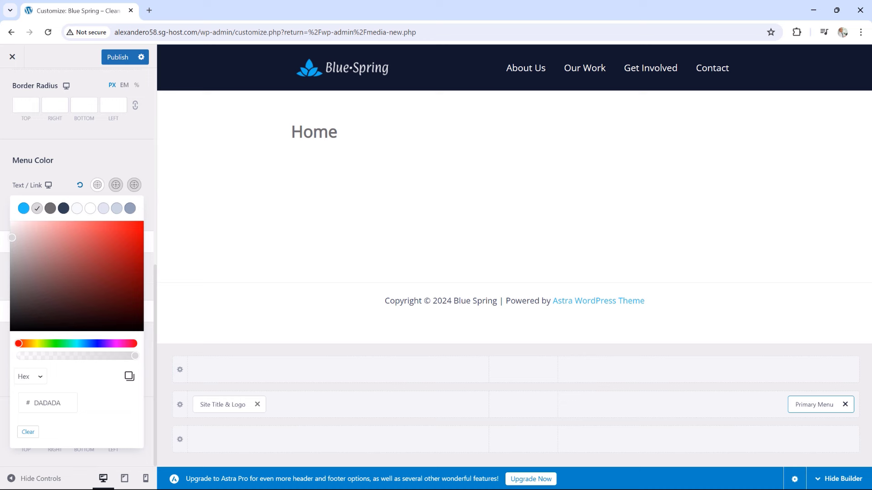
click(106, 163)
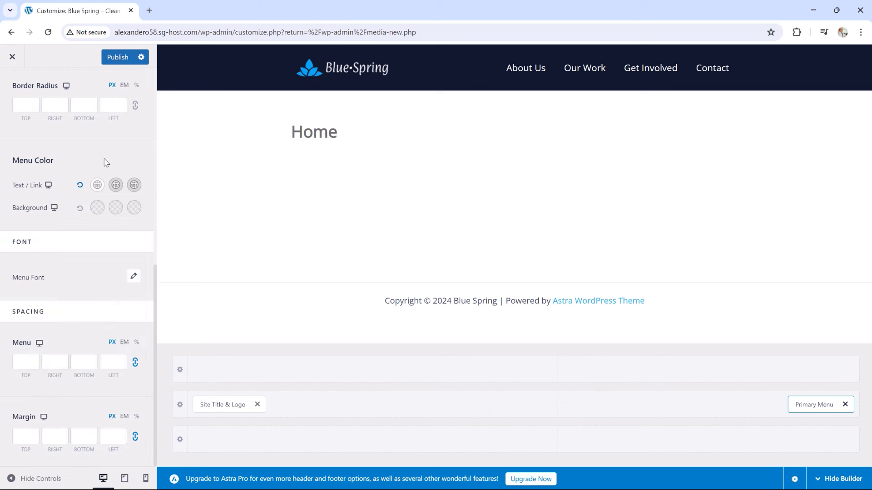
Set the Menu Font to Montserrat at 15 px with uppercase text transform
click(134, 282)
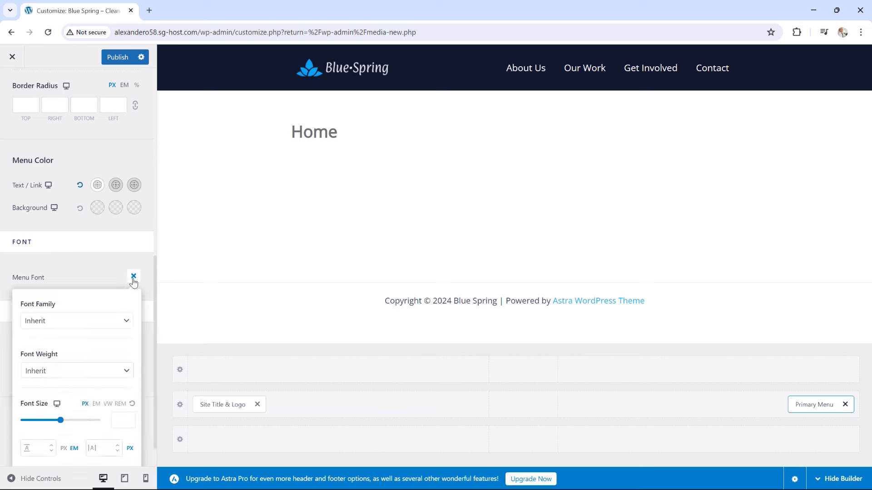
click(134, 282)
click(133, 282)
click(100, 325)
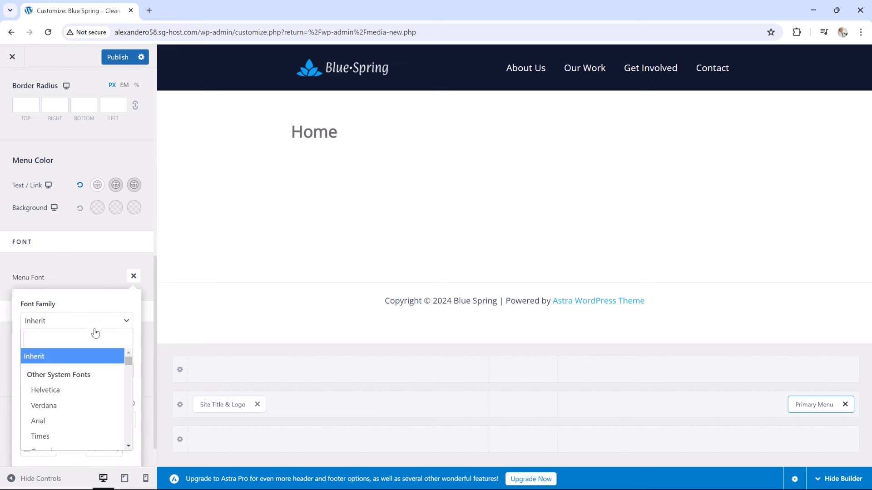
text(montse)
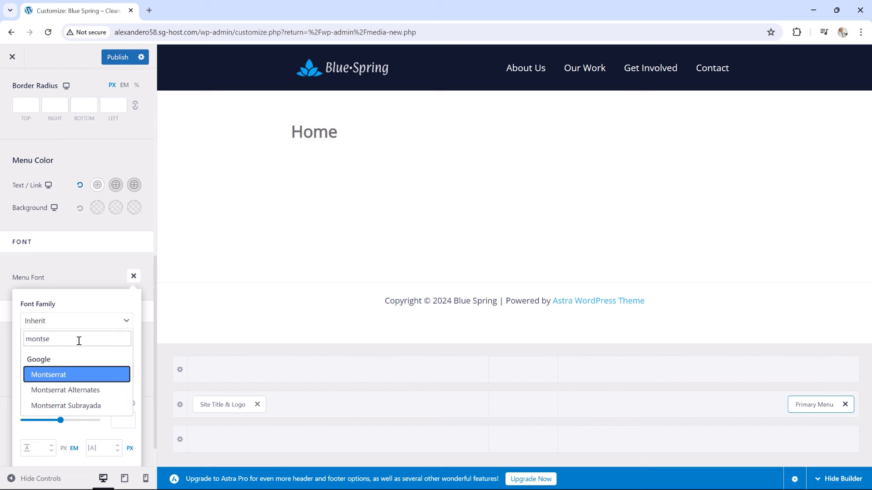
click(56, 380)
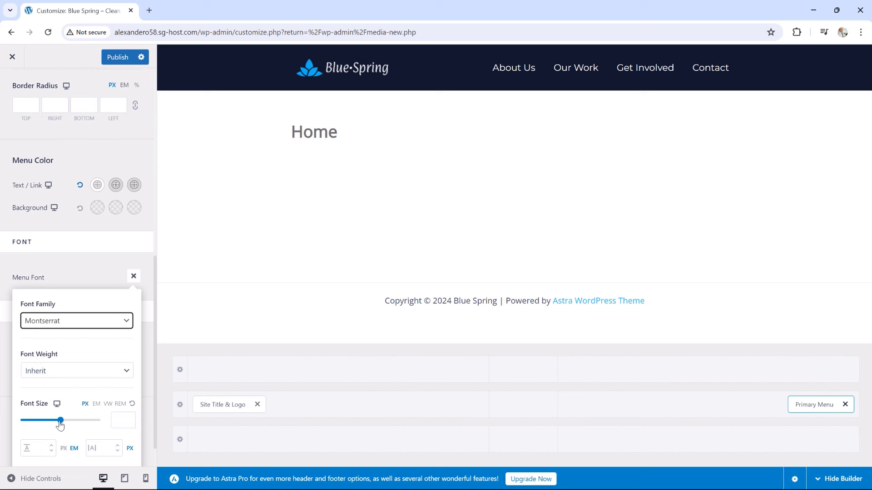
click(116, 423)
text(15)
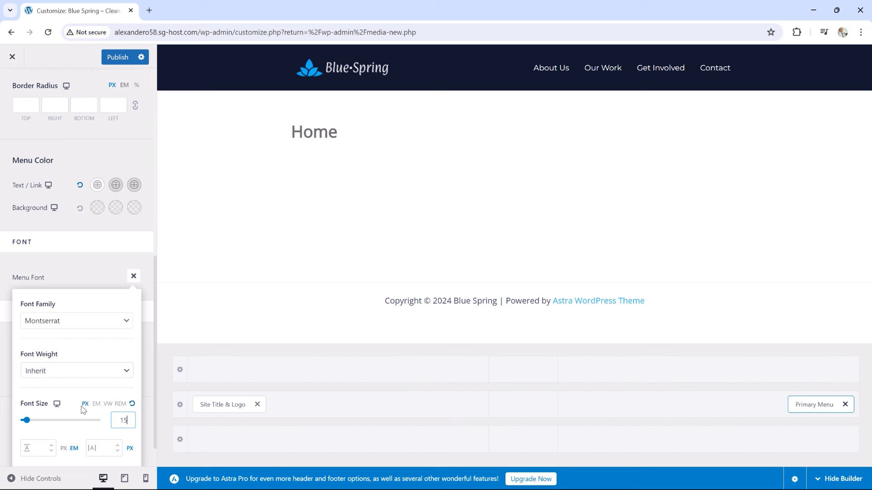
scroll(83, 410, down, 1)
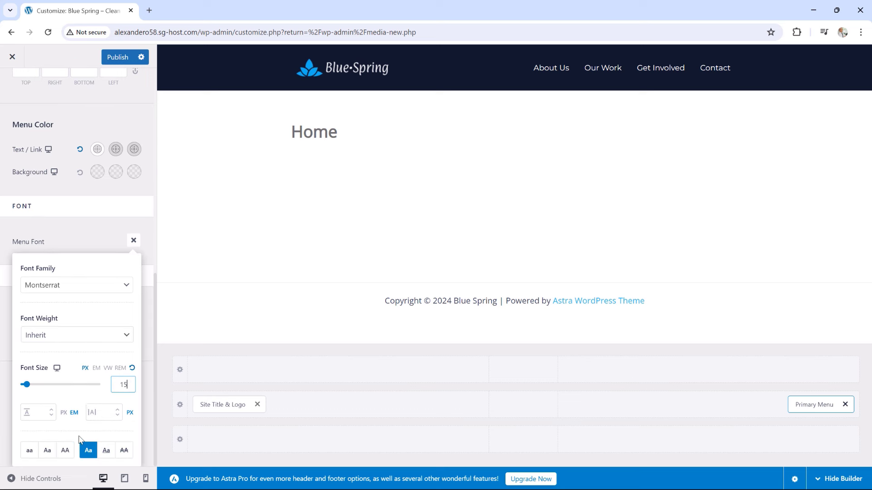
click(68, 452)
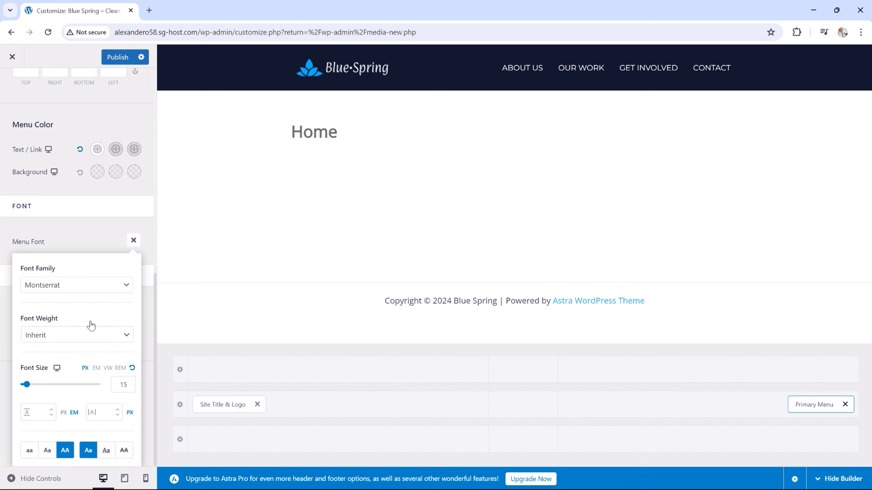
click(76, 231)
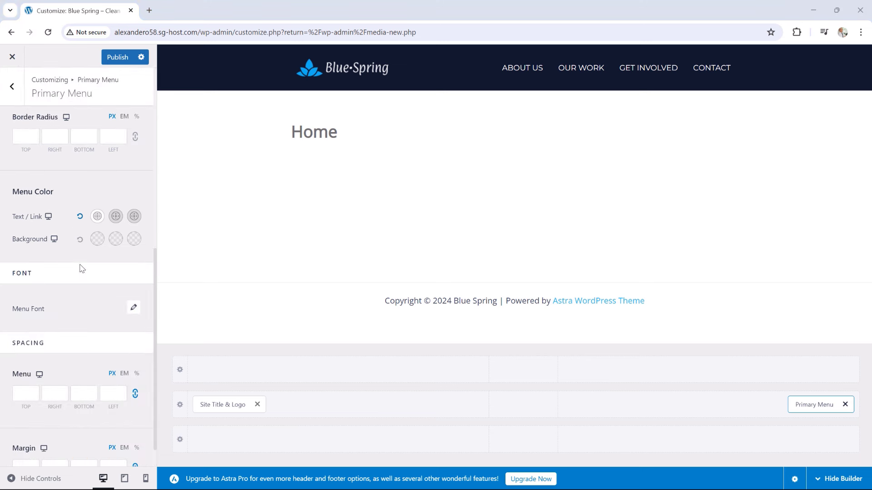
Choose the Zoom In menu hover style, publish, and close the Customizer
scroll(75, 255, up, 3)
scroll(75, 252, up, 5)
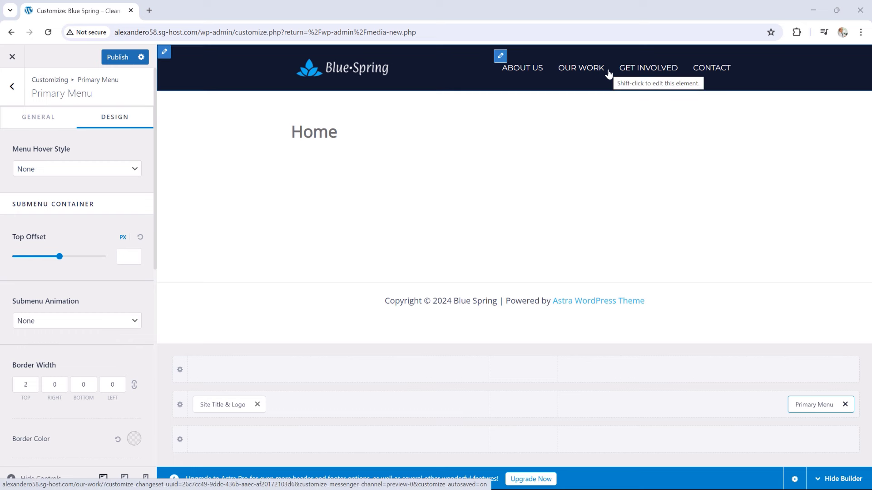
click(57, 170)
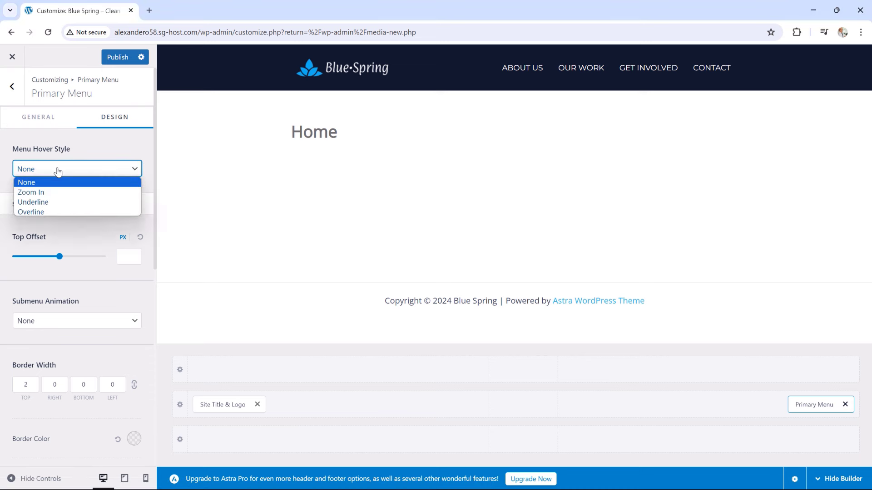
click(44, 194)
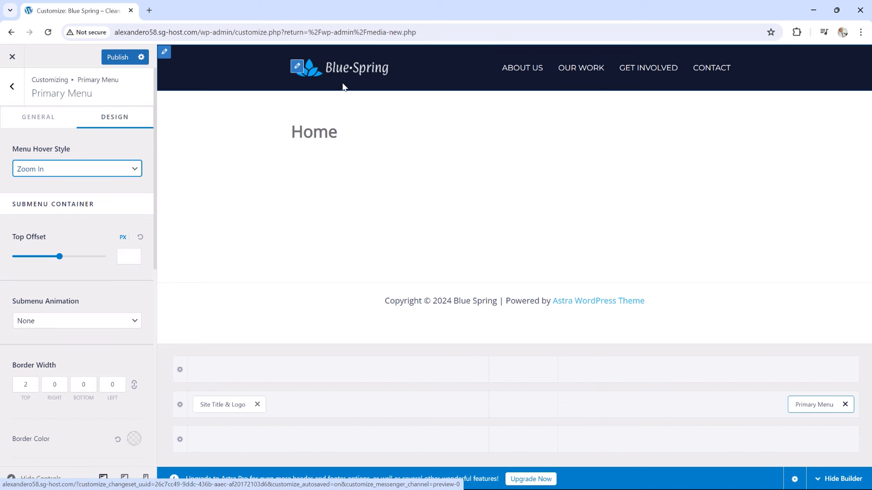
click(117, 58)
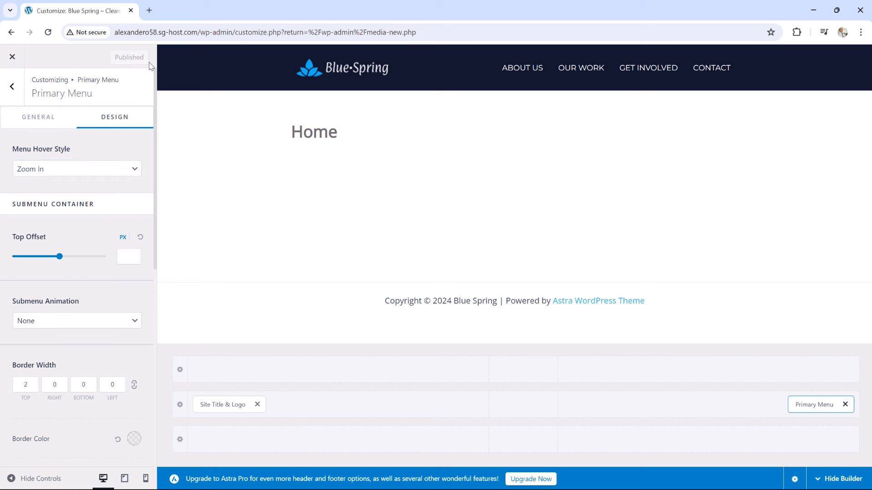
click(12, 57)
Open the live Blue Spring site in a new tab, view it, then return to the admin tab
right_click(53, 58)
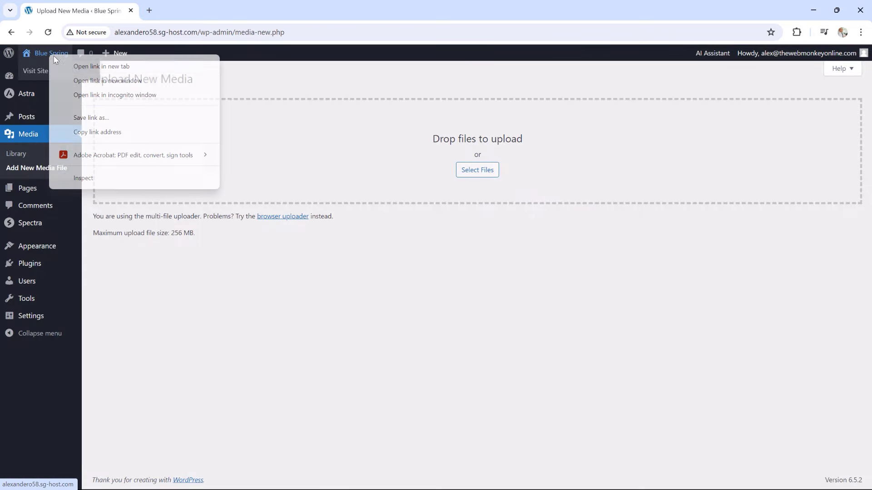
click(100, 67)
click(190, 11)
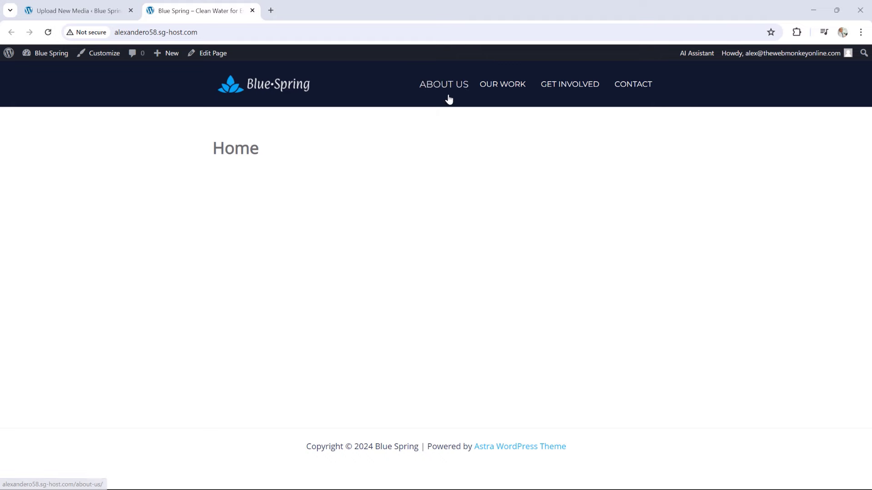
click(73, 4)
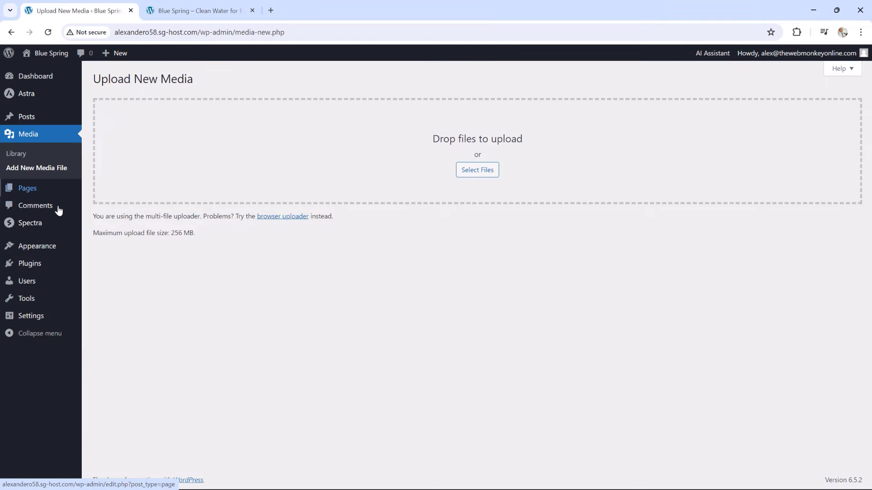
Set the header layout to Full Width in the Header Builder's Design options and publish
mouse_move(56, 247)
click(110, 278)
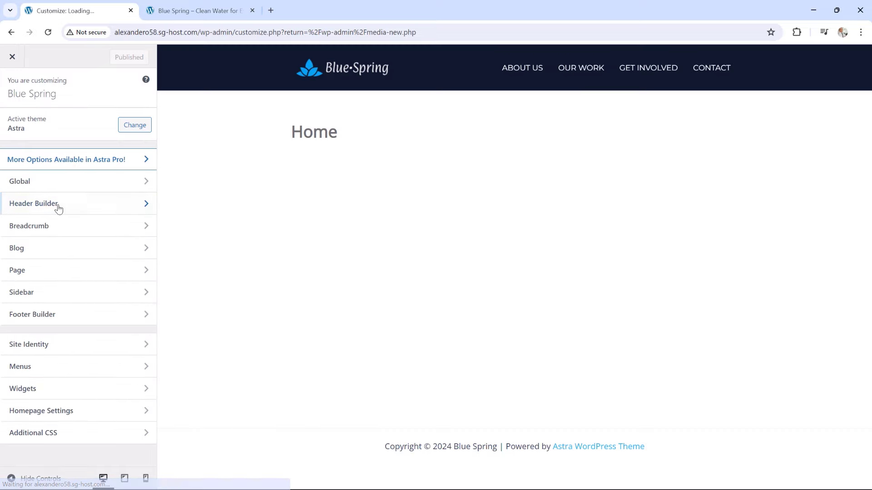
click(59, 208)
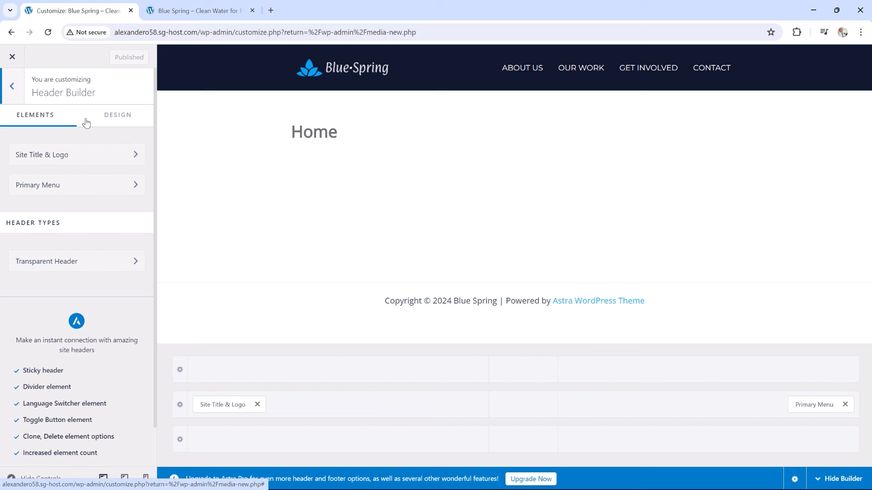
click(116, 118)
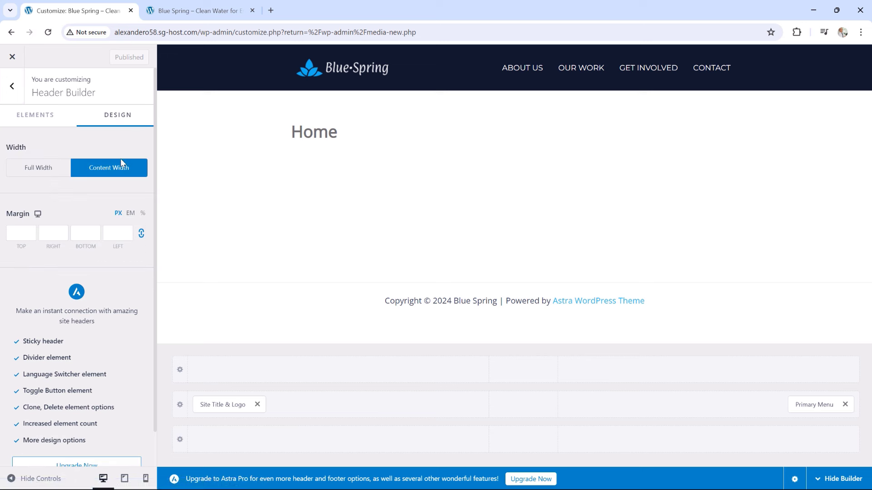
click(45, 171)
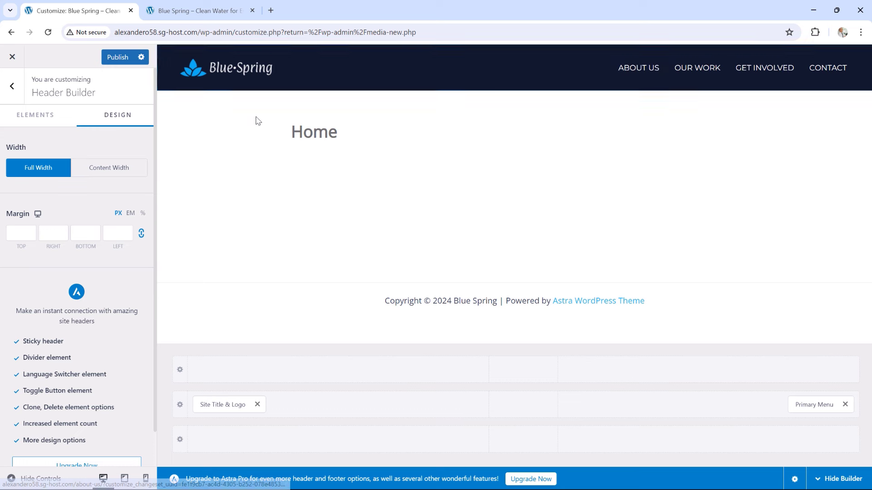
click(123, 61)
Reload the live site to check the full-width header, then return to the Customizer
click(204, 11)
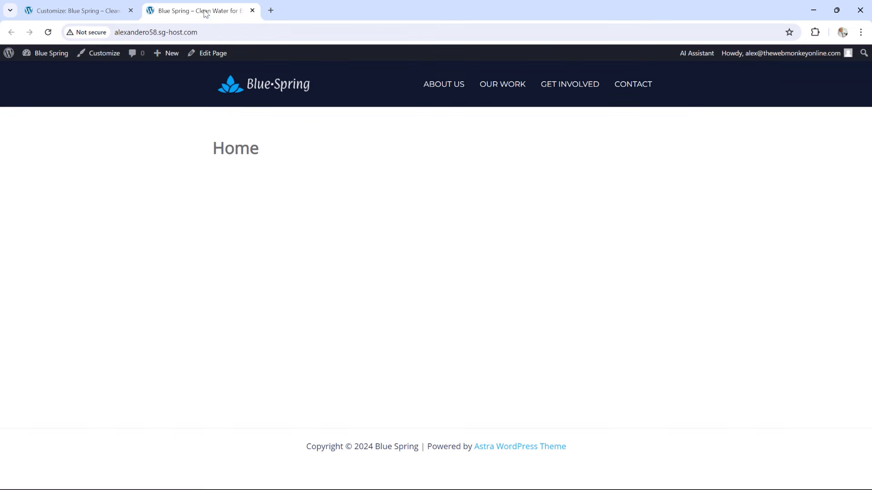
click(55, 33)
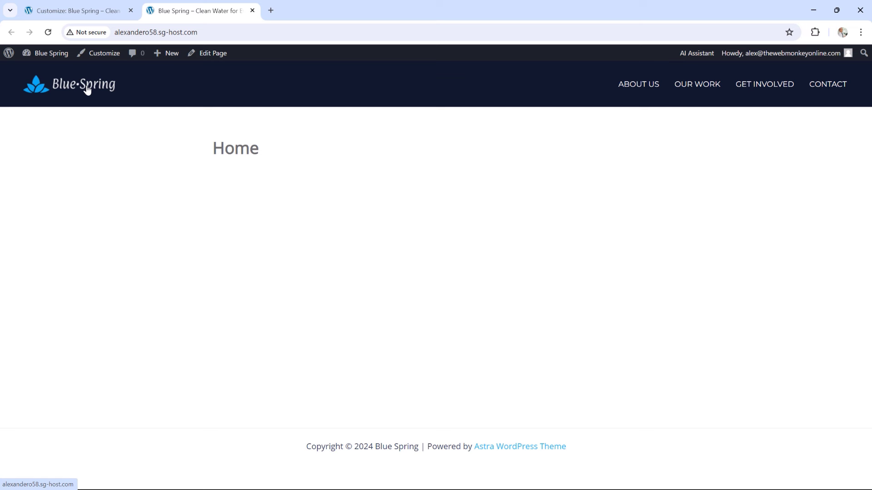
click(101, 12)
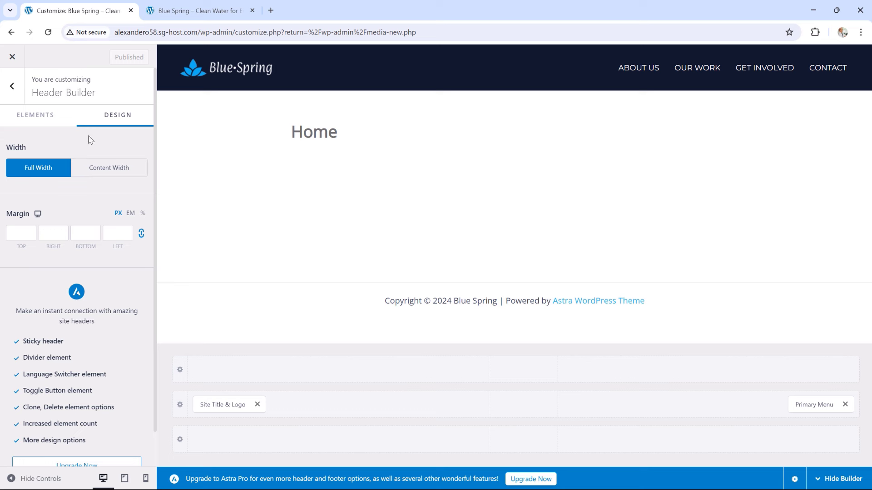
Open the primary header row's design settings and unlink the padding sides
click(180, 405)
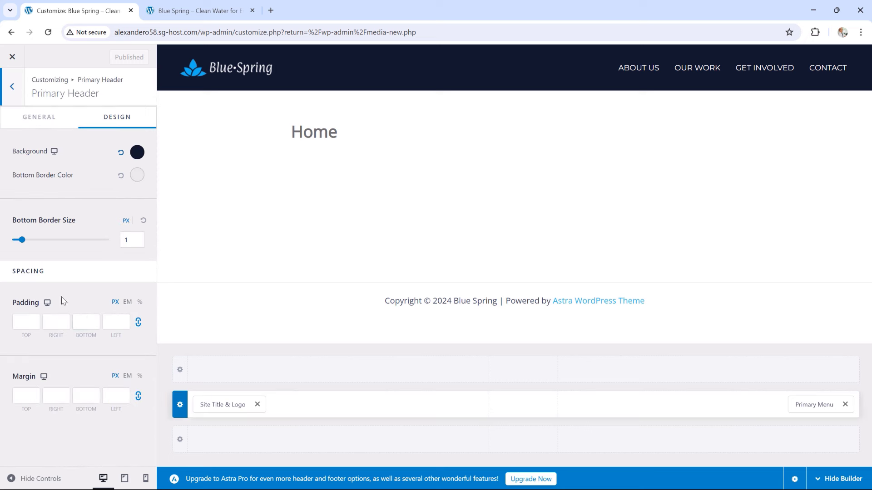
click(29, 321)
click(137, 323)
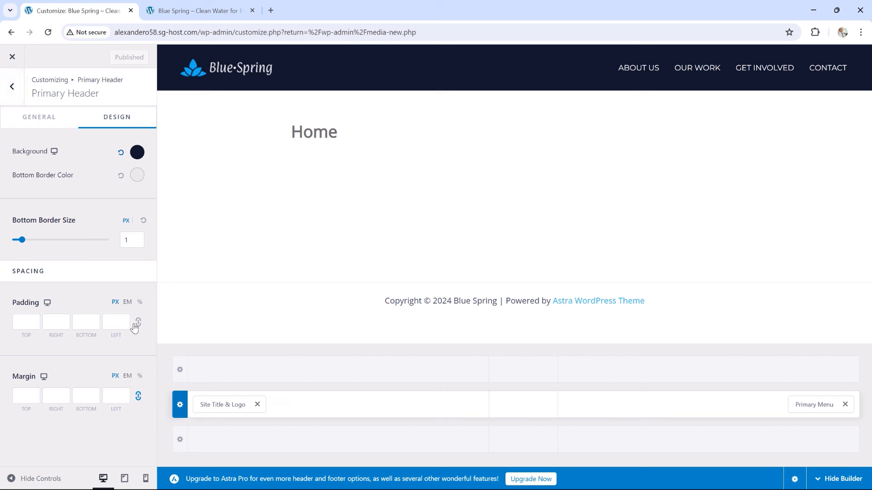
click(93, 328)
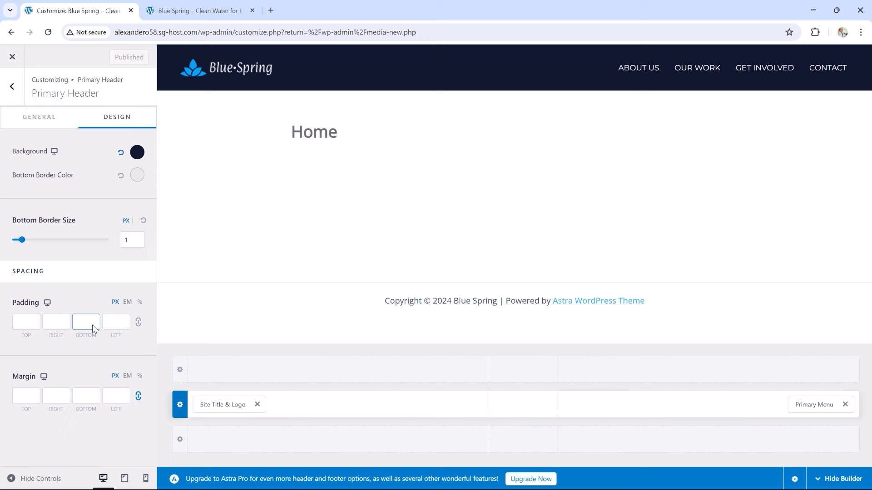
Set header padding to 15 top, 0 right, 15 bottom, 150 left and publish
click(26, 323)
text(15)
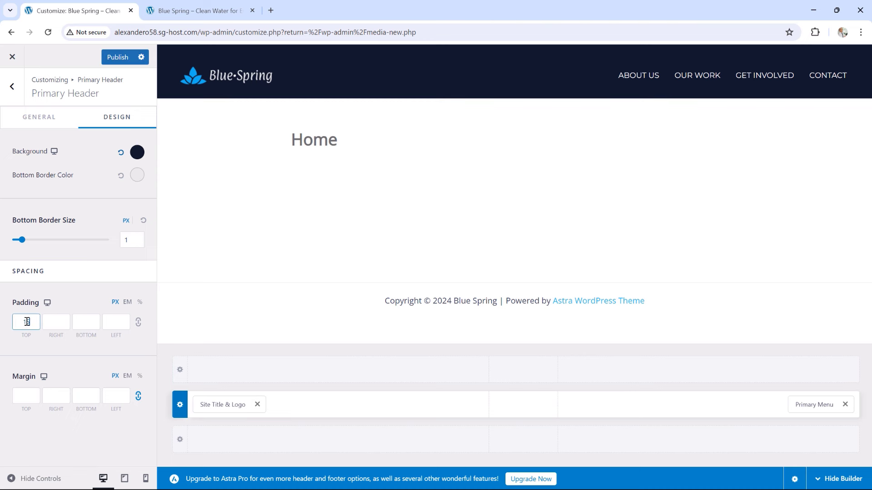
click(56, 324)
text(0)
click(82, 323)
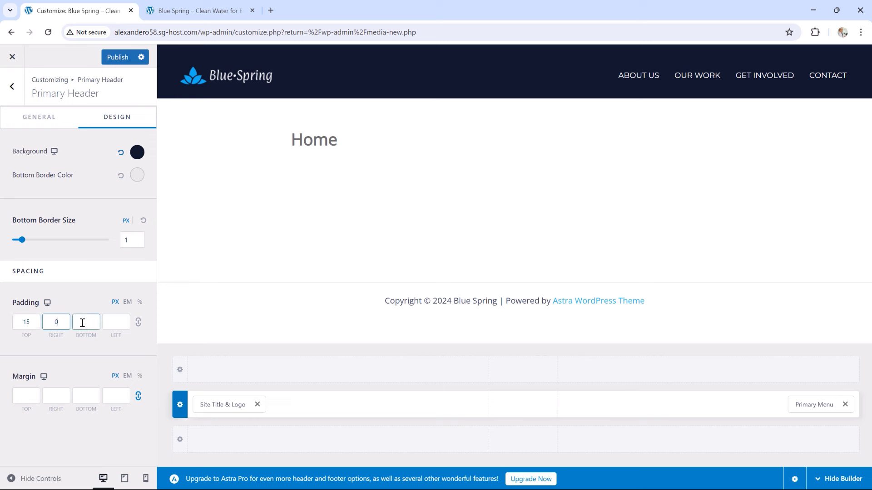
text(15)
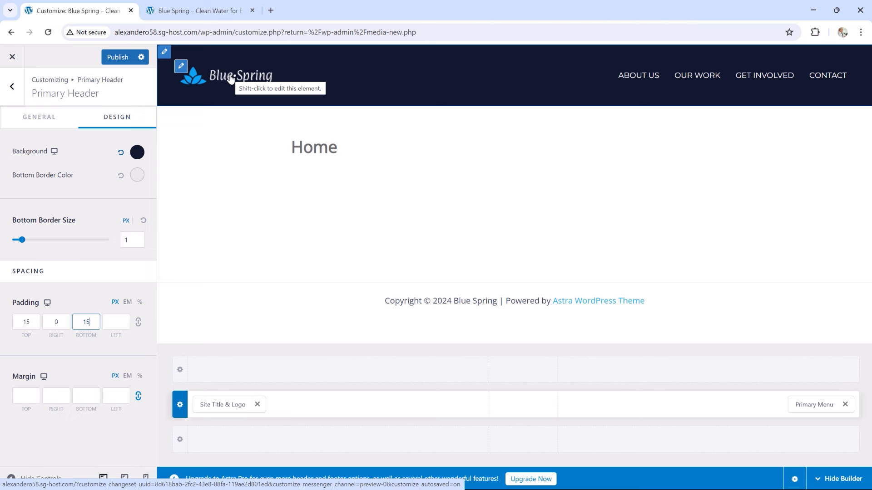
click(119, 323)
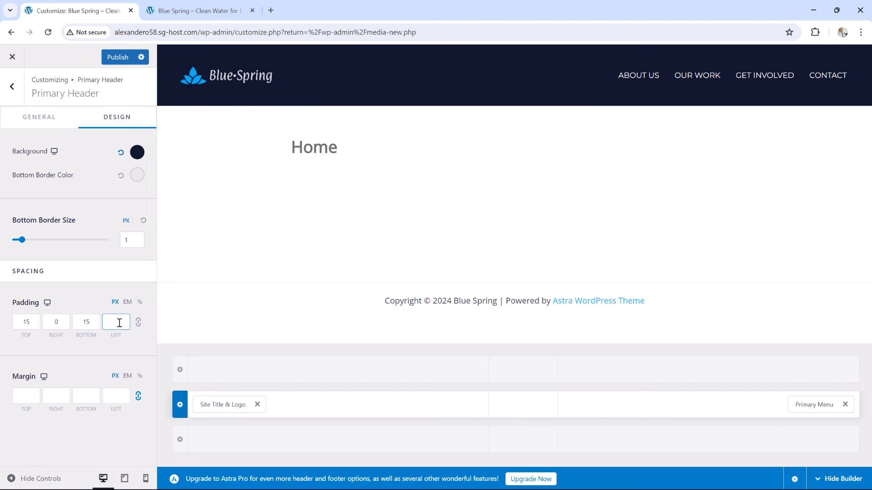
text(150)
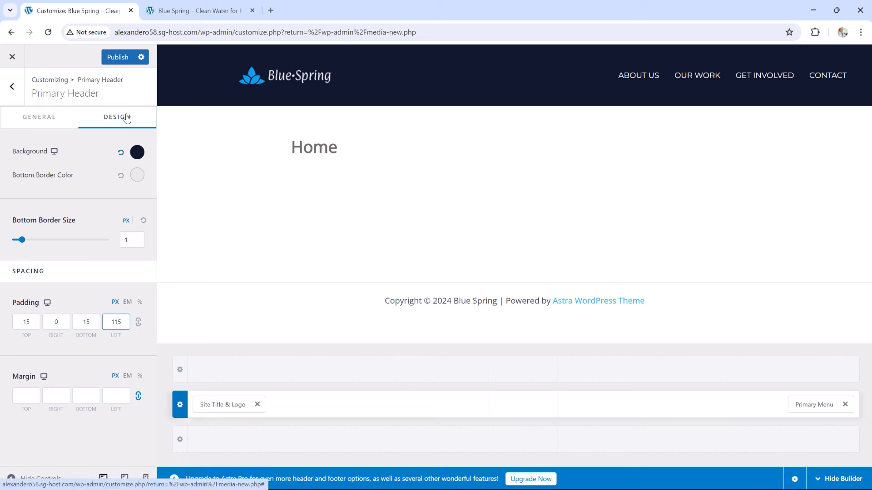
click(115, 59)
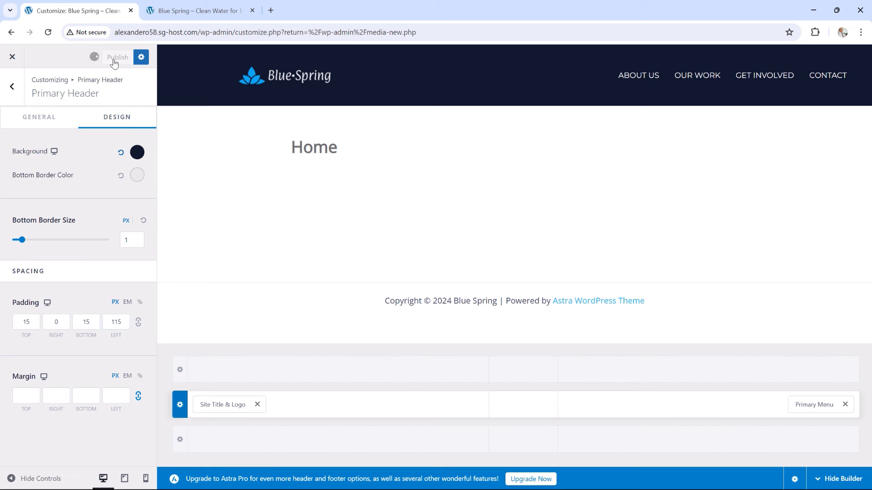
click(189, 14)
Reload the live site to view the updated header, then return to the Customizer
click(49, 32)
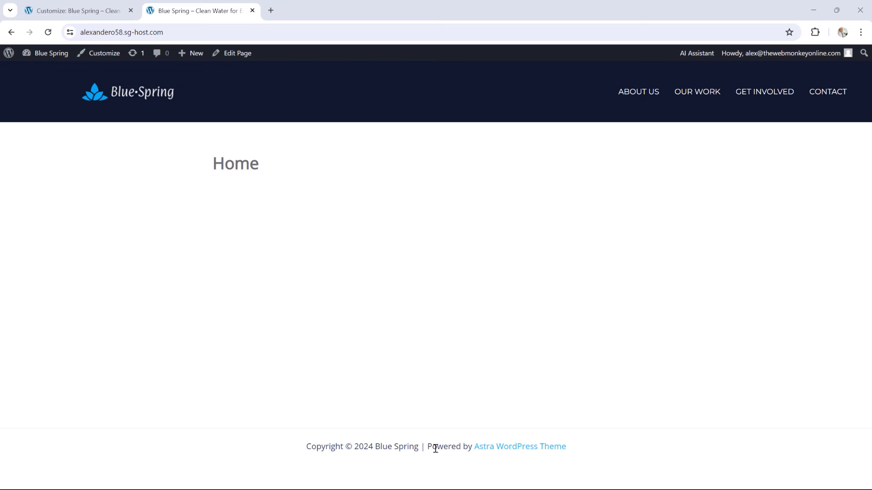
click(109, 10)
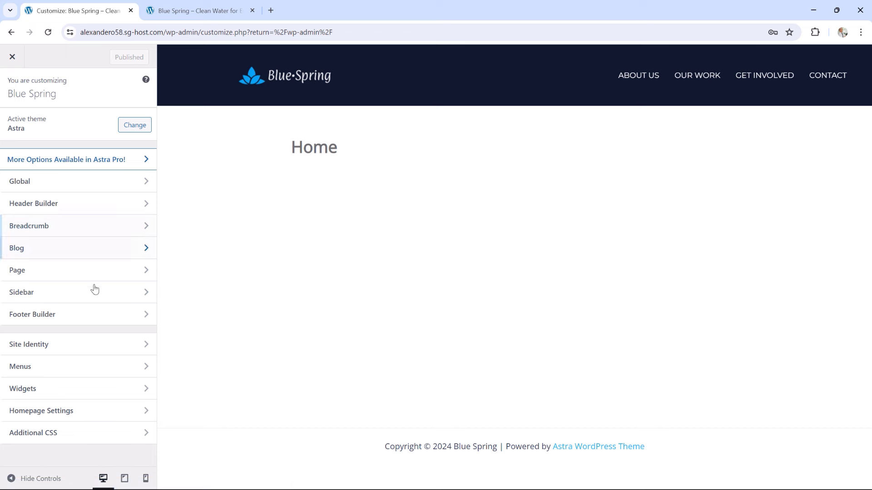
In the Footer Builder, set the Primary footer row to 2 columns
click(55, 320)
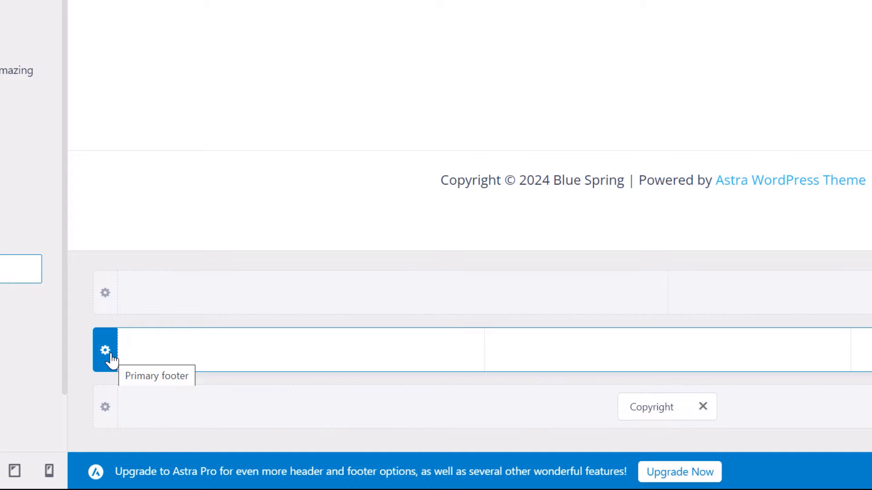
mouse_move(367, 369)
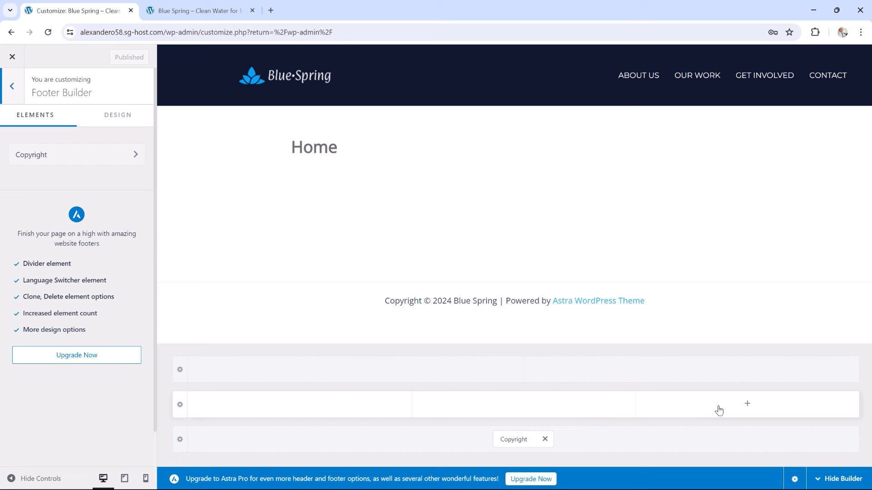
click(180, 407)
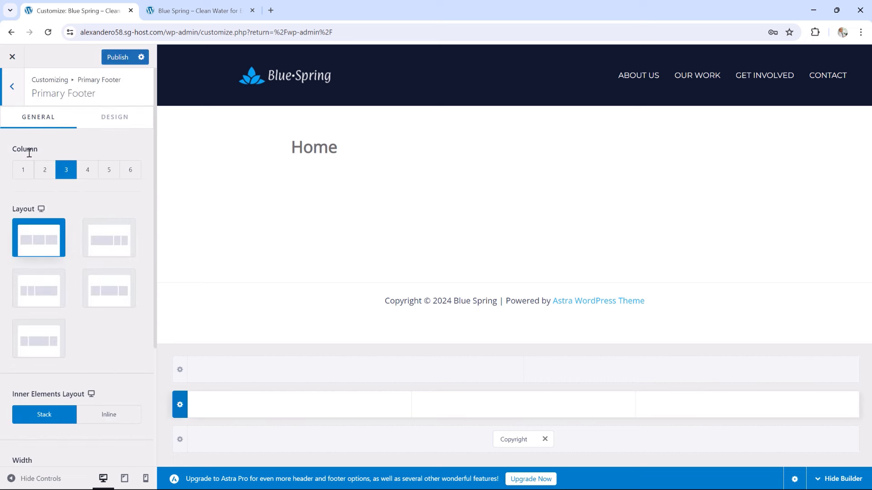
click(45, 170)
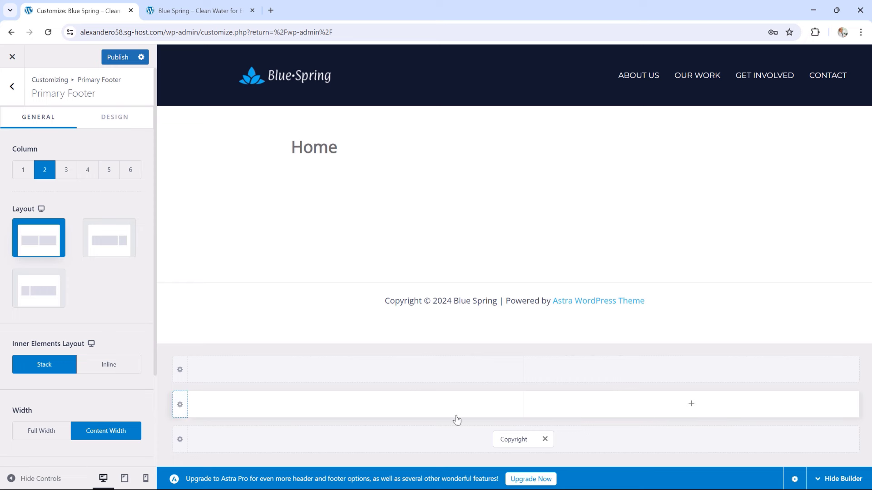
click(357, 405)
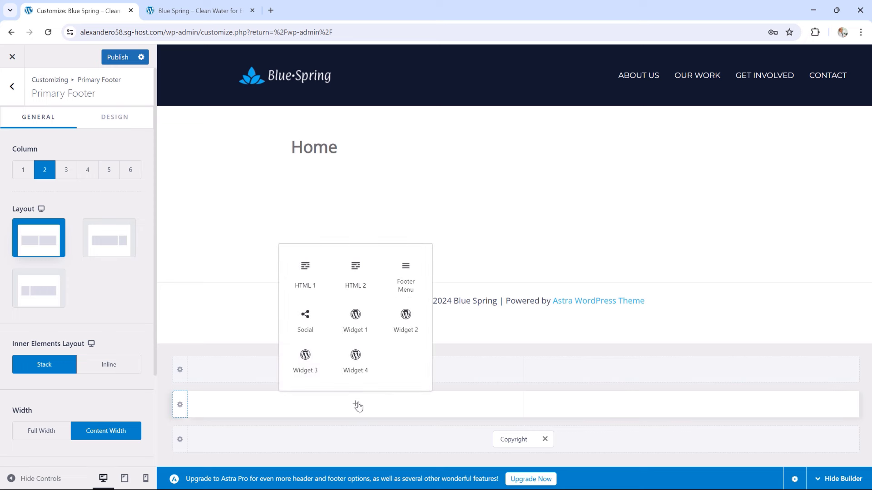
Place the Footer Menu (Community, Our Partners, Conferences) in the left column and open its settings
click(405, 287)
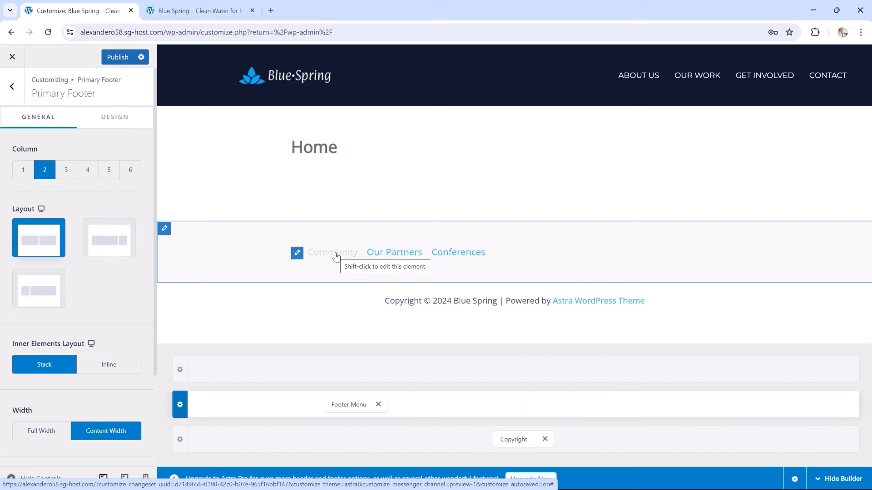
click(350, 405)
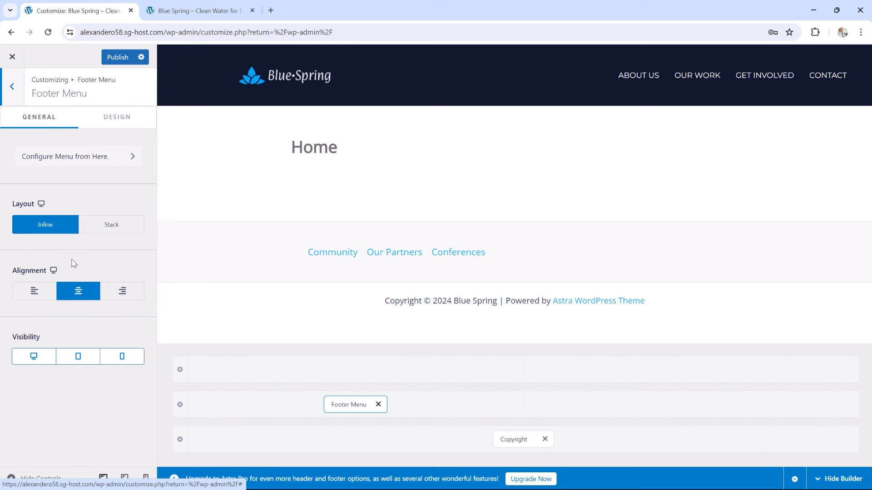
Give the footer menu links the #334155 navy colour and a 14 px font size
click(127, 124)
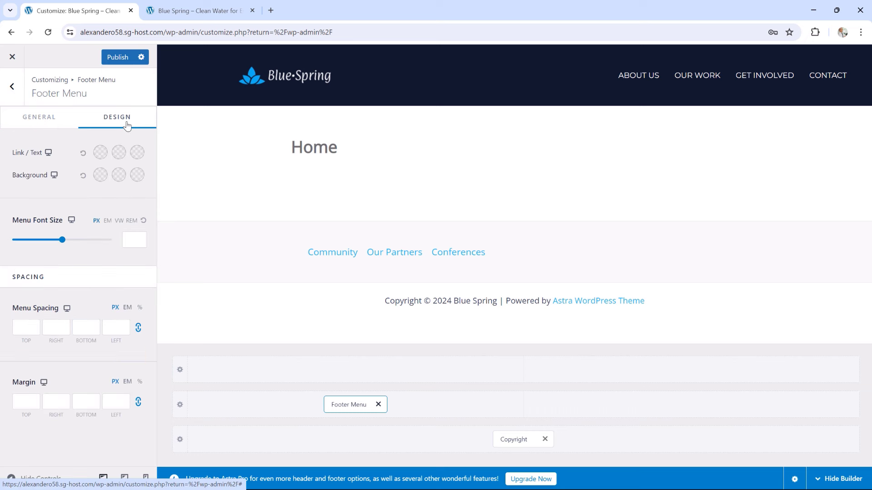
click(100, 153)
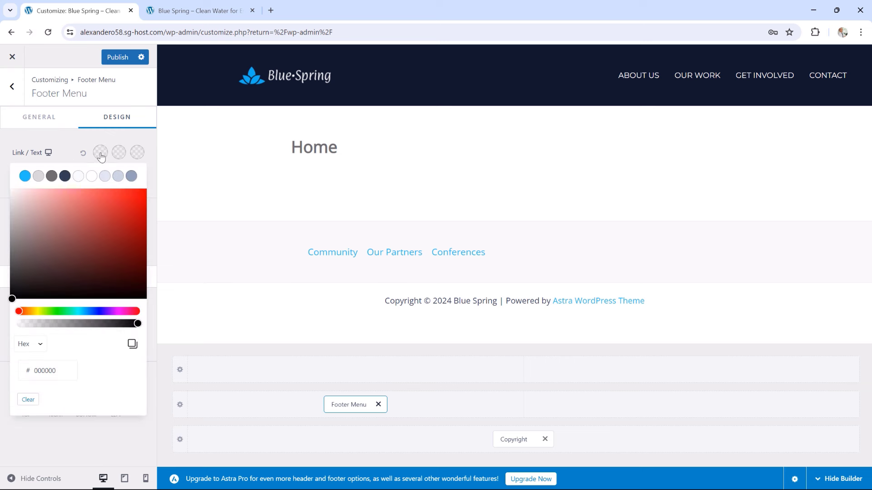
click(66, 180)
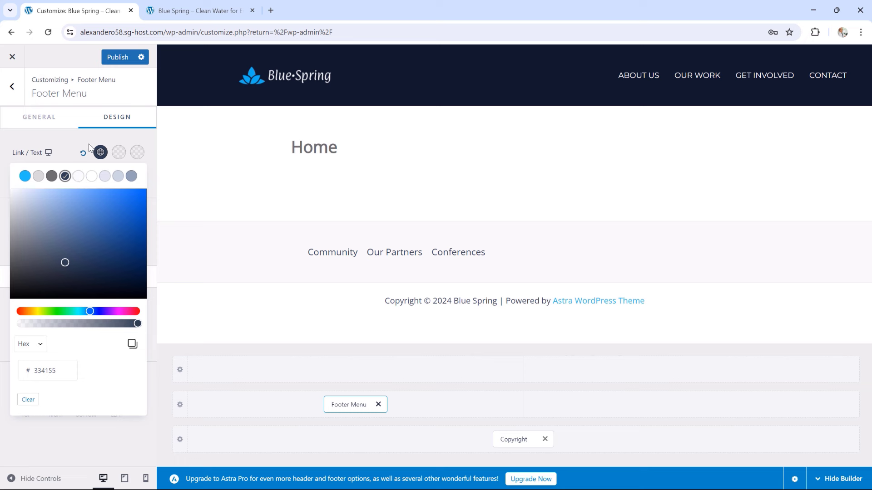
click(62, 149)
click(132, 237)
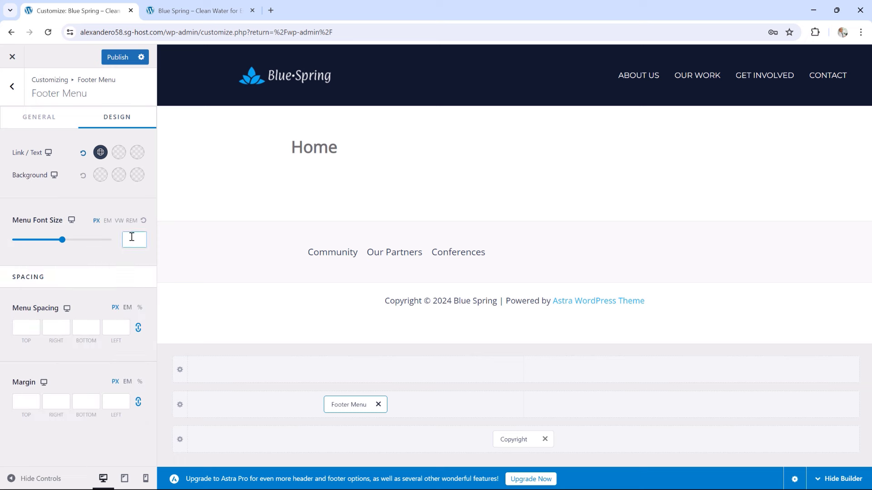
text(14)
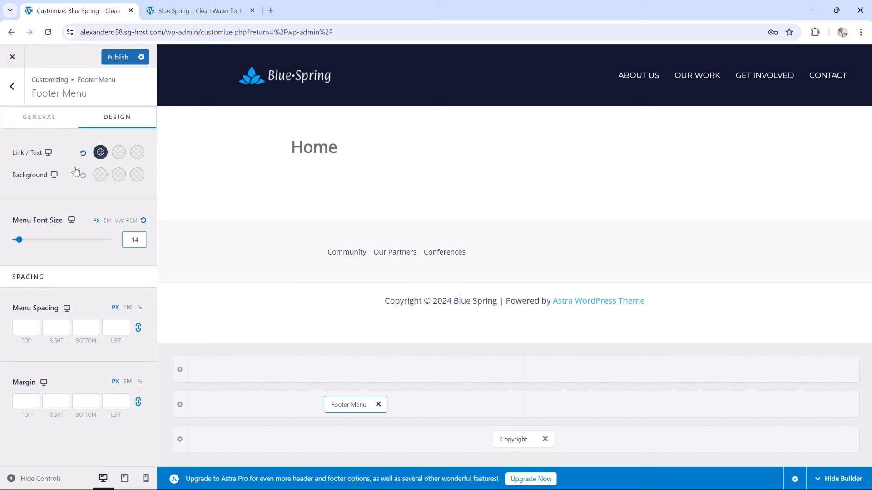
Left-align the footer menu links
click(40, 126)
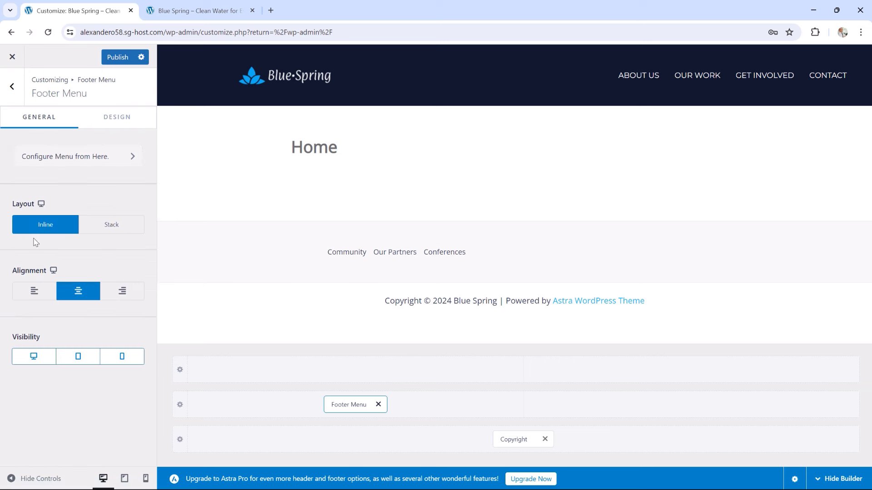
click(43, 294)
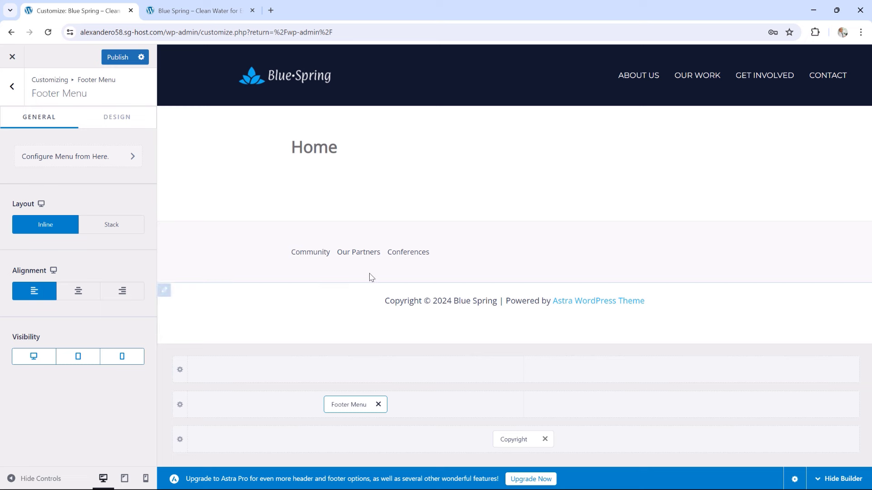
mouse_move(743, 410)
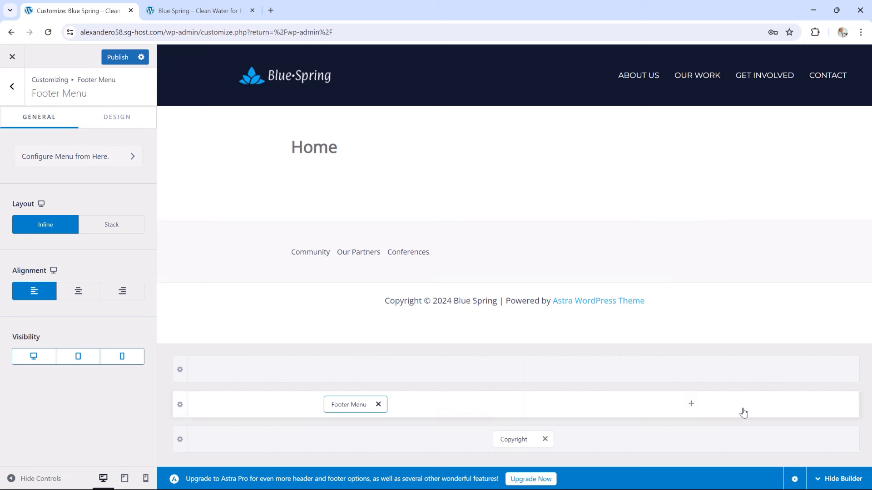
Add a Social icons element to the primary footer's right column
click(691, 404)
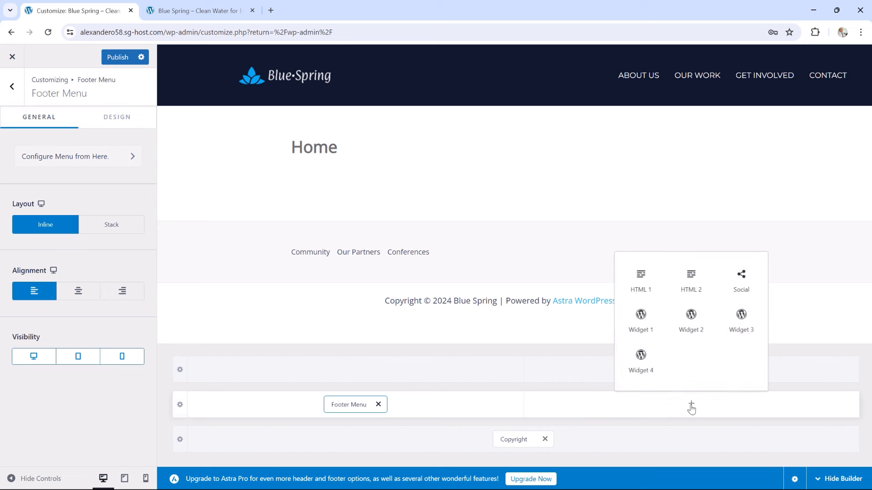
click(743, 283)
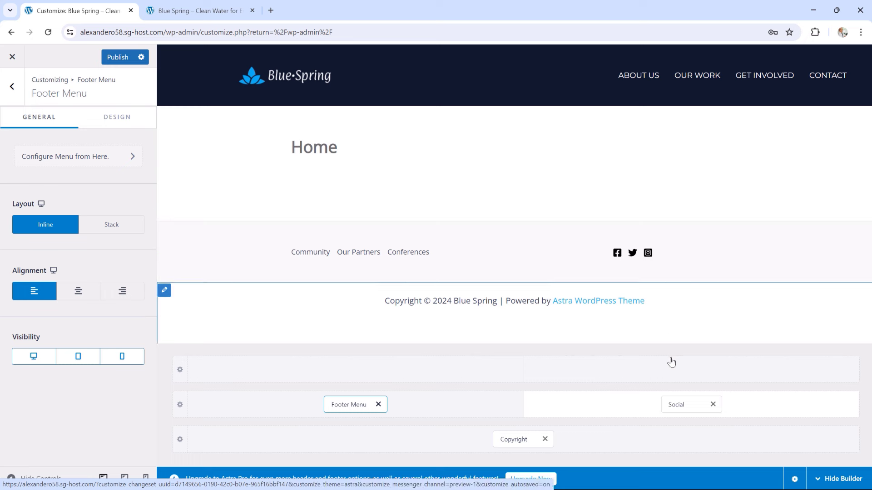
Add a YouTube icon to the footer social links
click(680, 403)
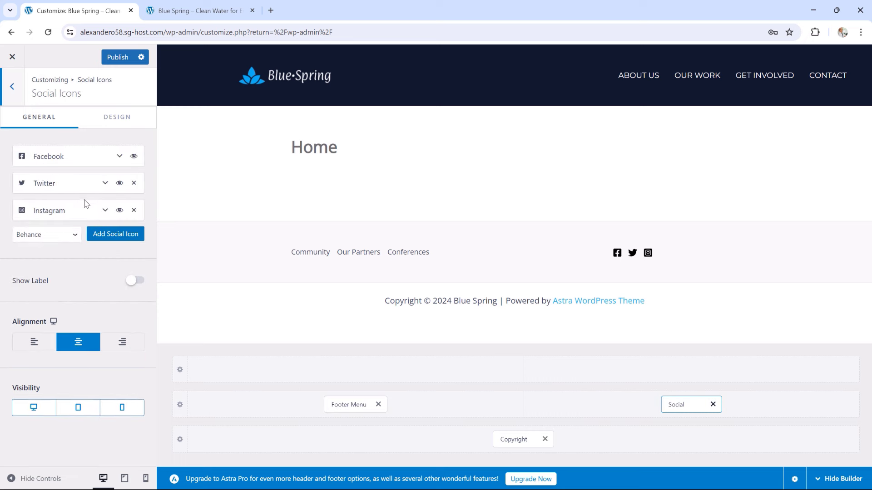
click(76, 236)
scroll(63, 292, down, 2)
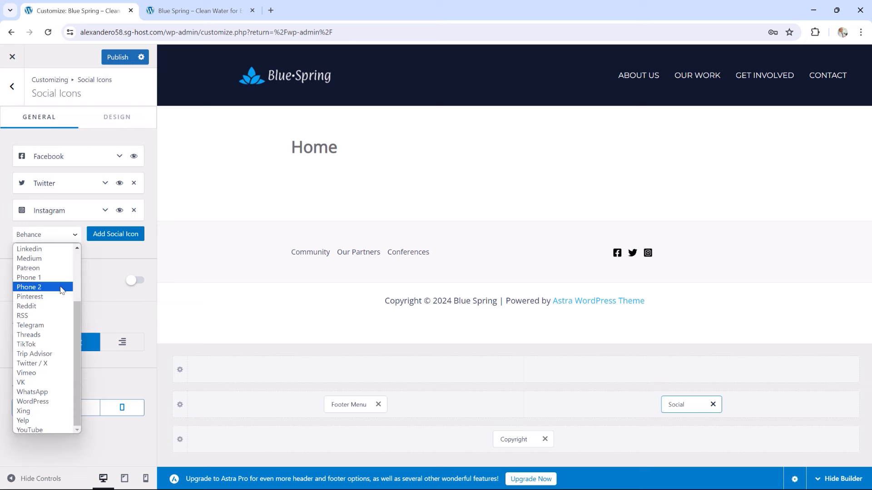
click(34, 429)
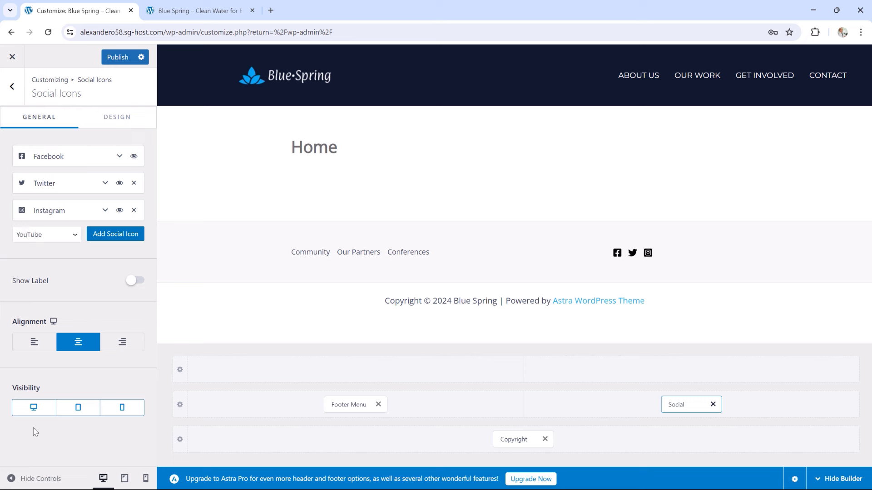
click(115, 236)
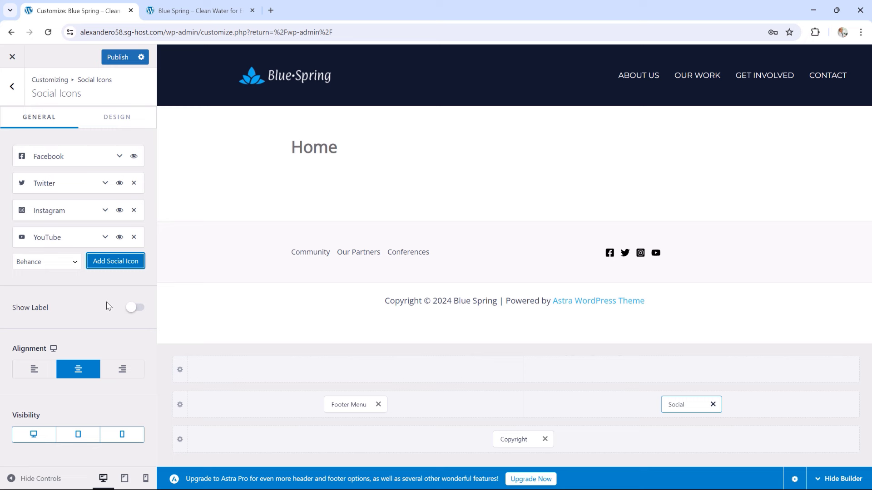
Show text labels on the social icons and align them to the right
click(135, 308)
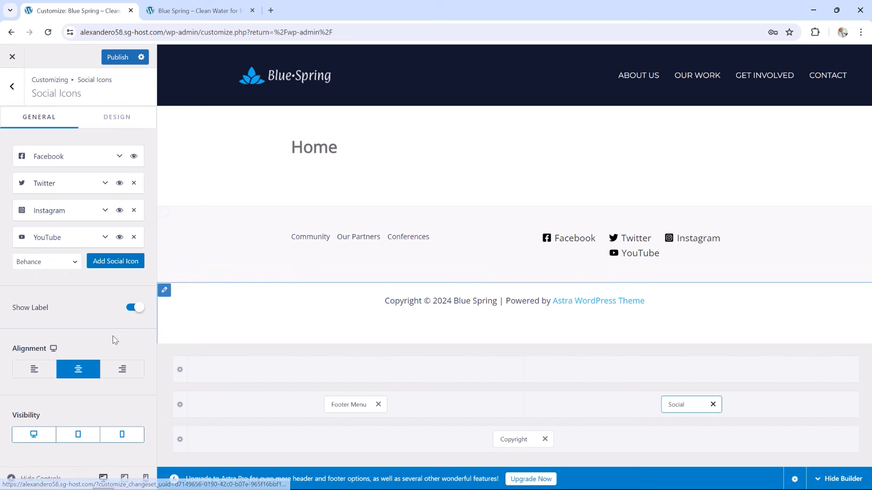
click(122, 370)
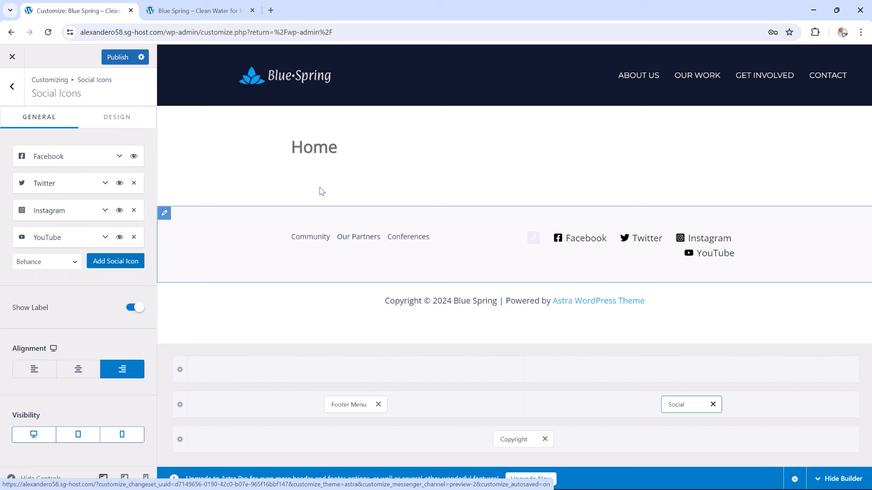
click(119, 117)
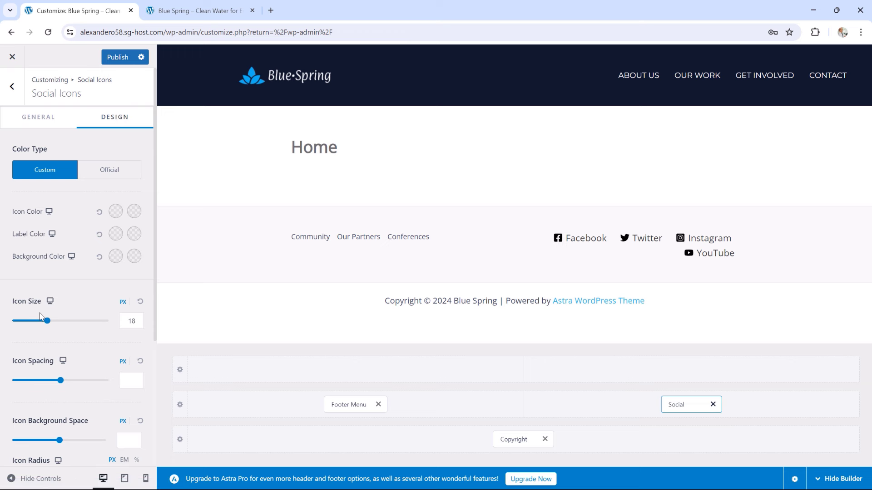
Set both the social icon size and the label font size to 14
double_click(132, 322)
text(14)
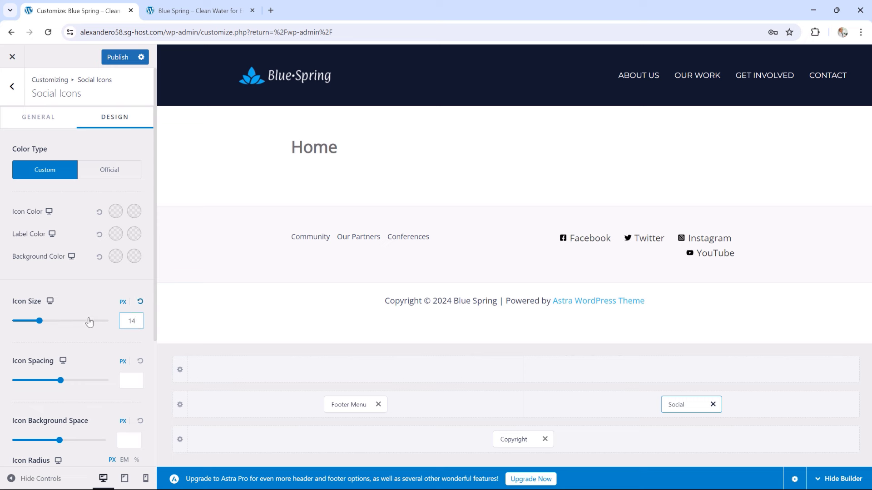
scroll(88, 321, down, 2)
scroll(90, 321, down, 1)
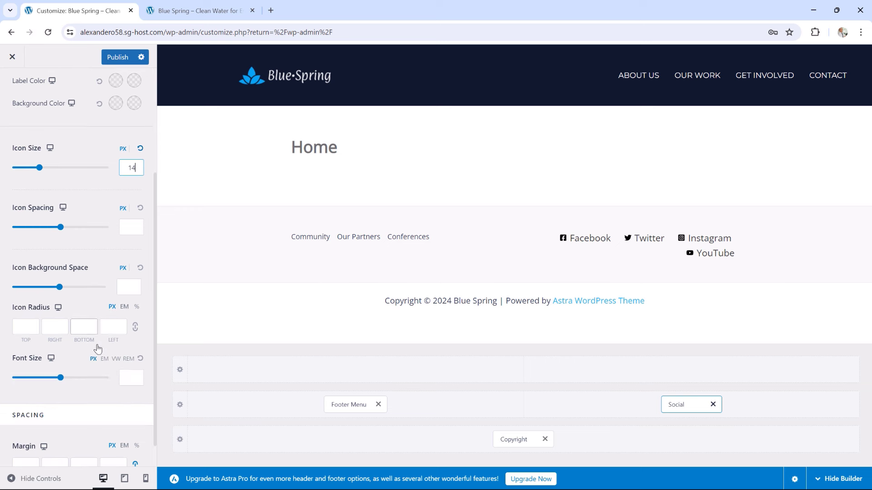
click(131, 377)
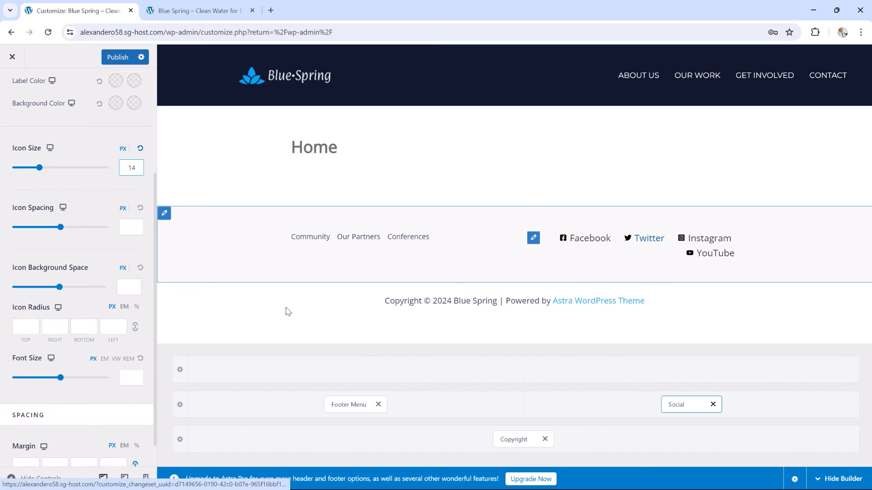
click(127, 377)
text(14)
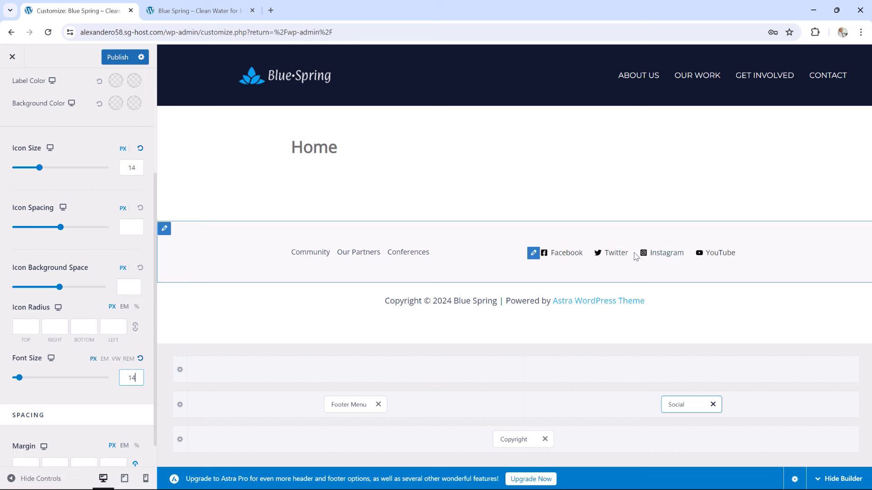
scroll(101, 279, up, 1)
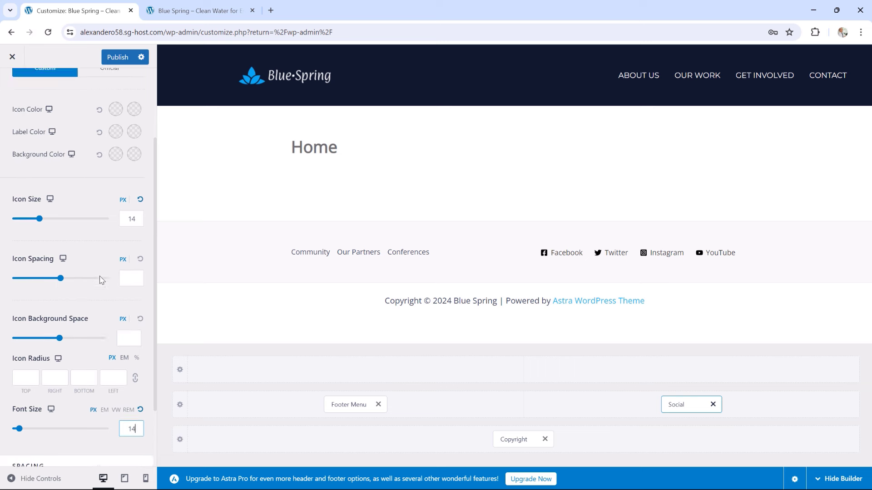
scroll(101, 279, up, 2)
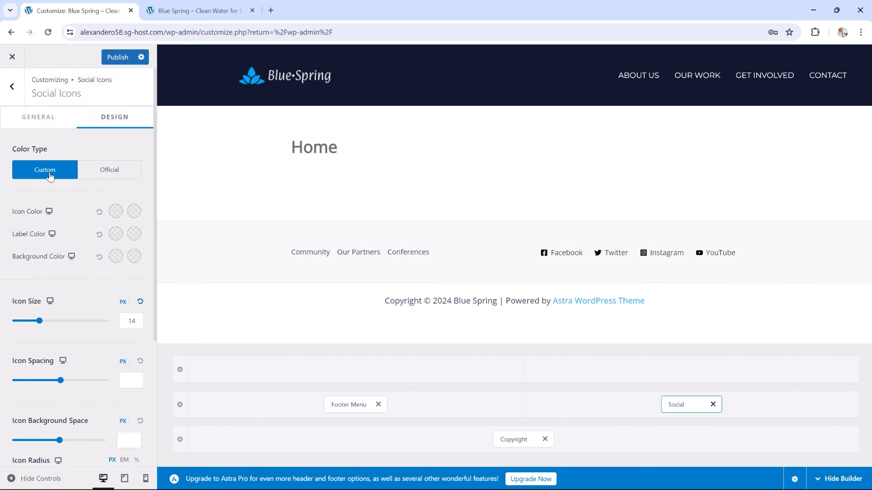
Pick red as the custom social icon colour, then switch to Official brand colours
click(115, 212)
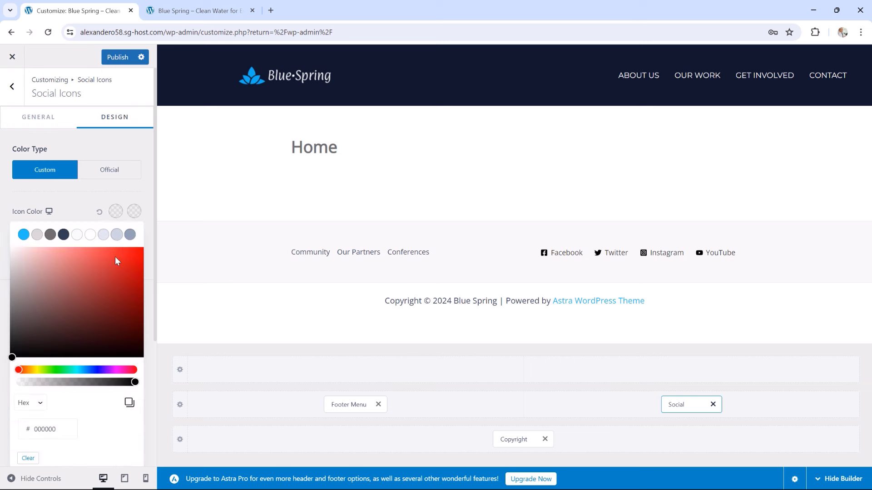
click(129, 256)
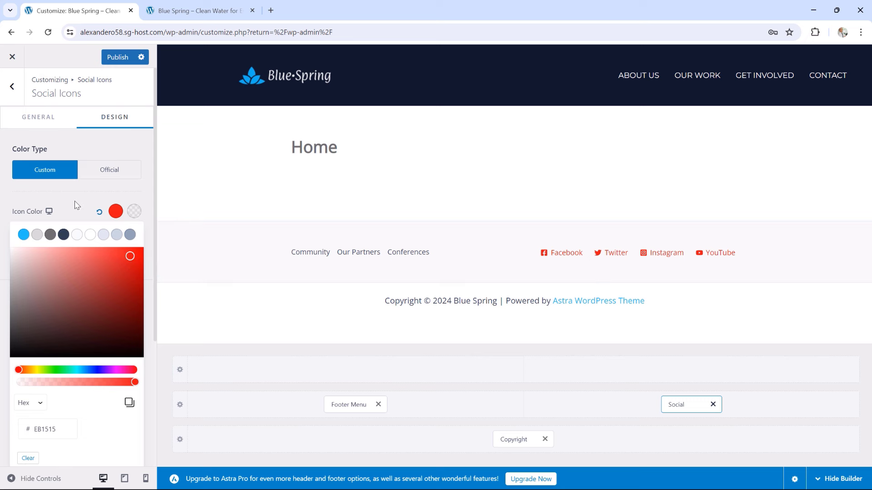
click(110, 175)
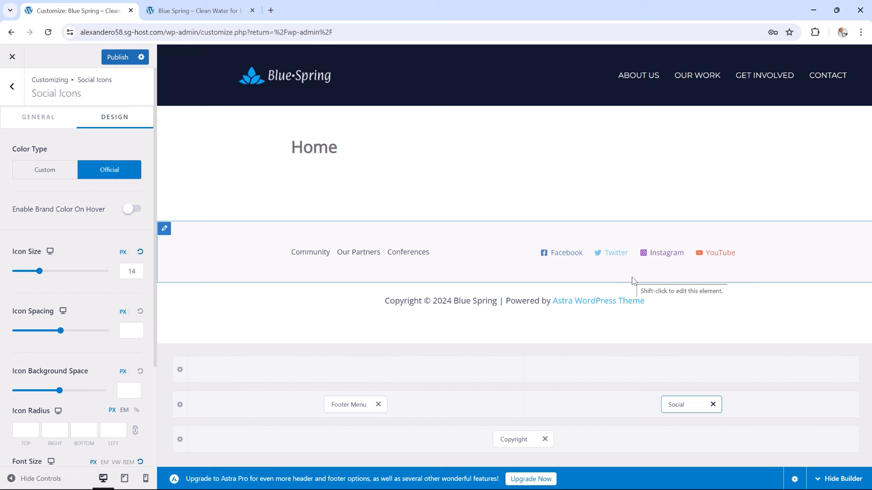
Set the footer social icon colour to dark slate #334155, Color Type to Official, and enable brand colours on hover
click(45, 174)
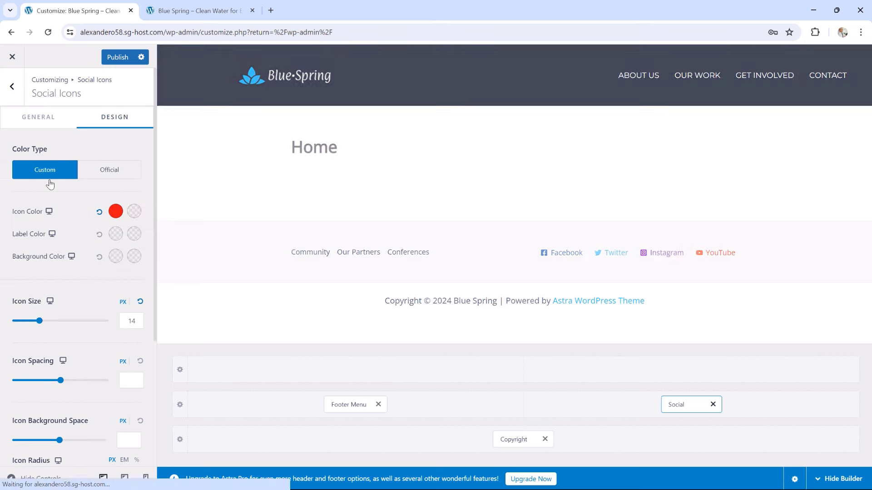
click(116, 211)
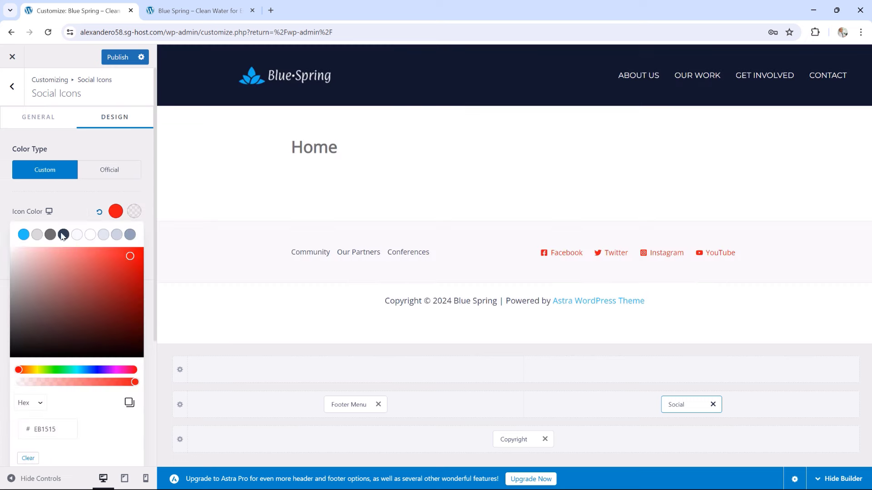
click(63, 235)
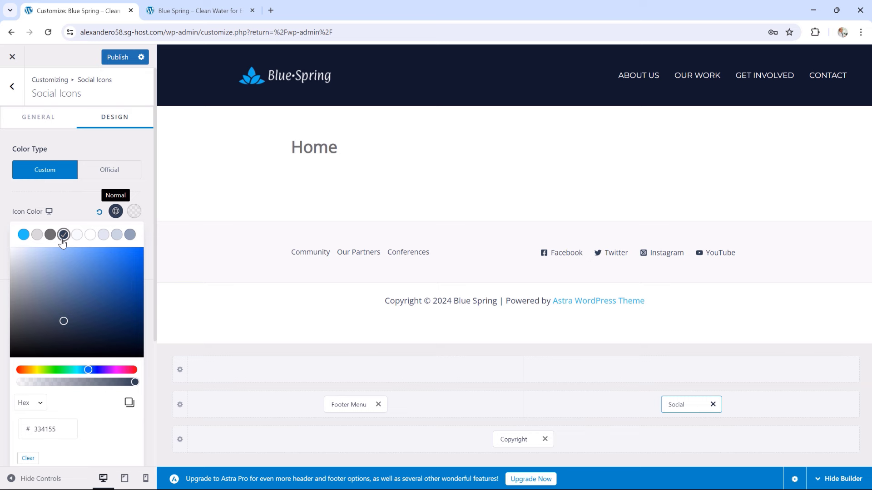
click(107, 180)
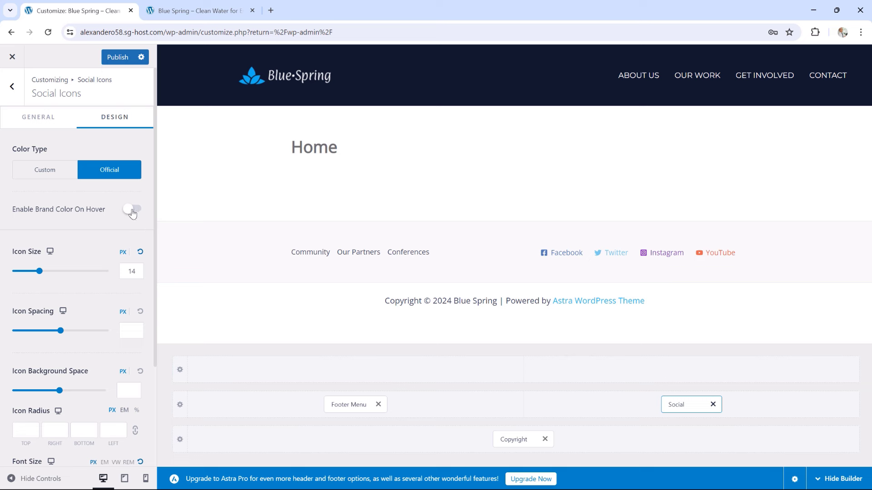
click(132, 210)
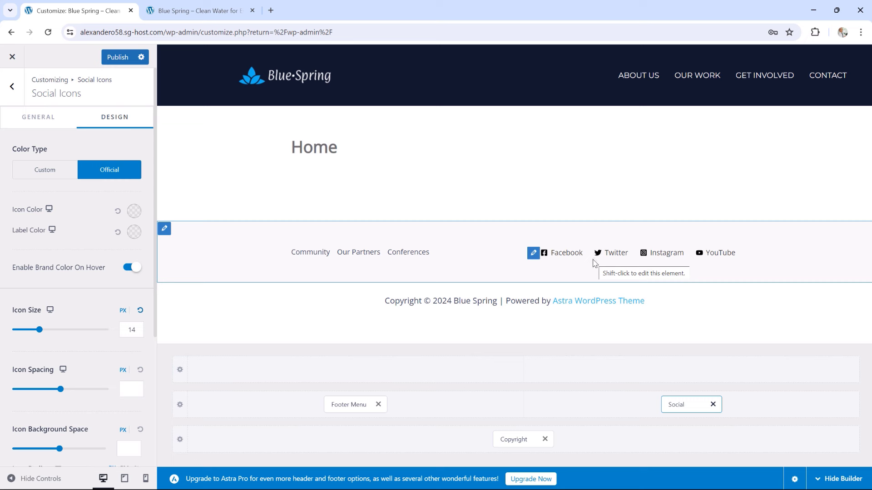
click(39, 127)
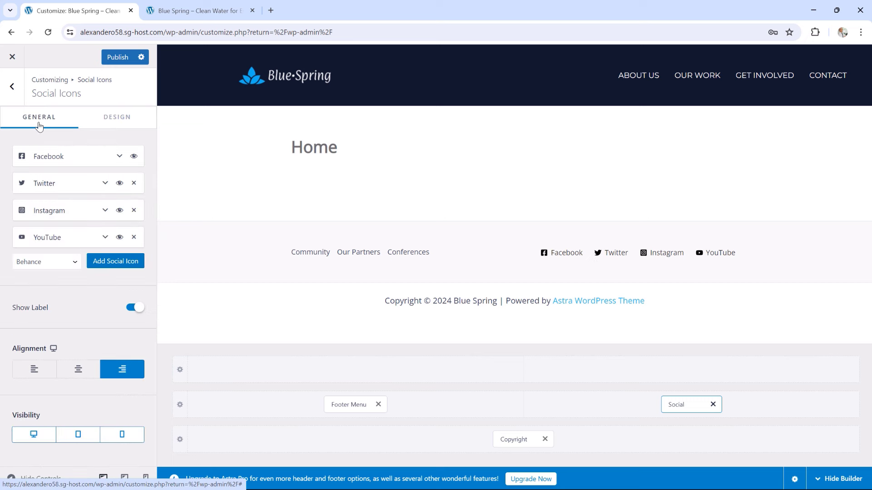
click(121, 158)
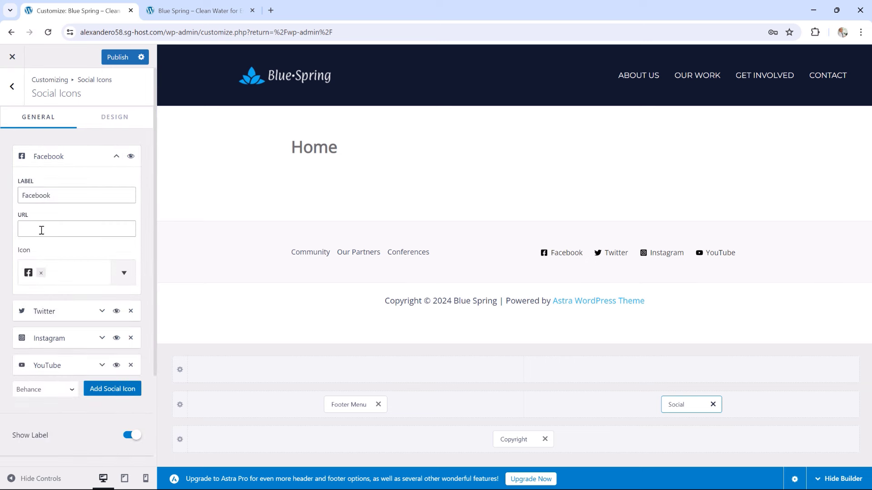
click(43, 229)
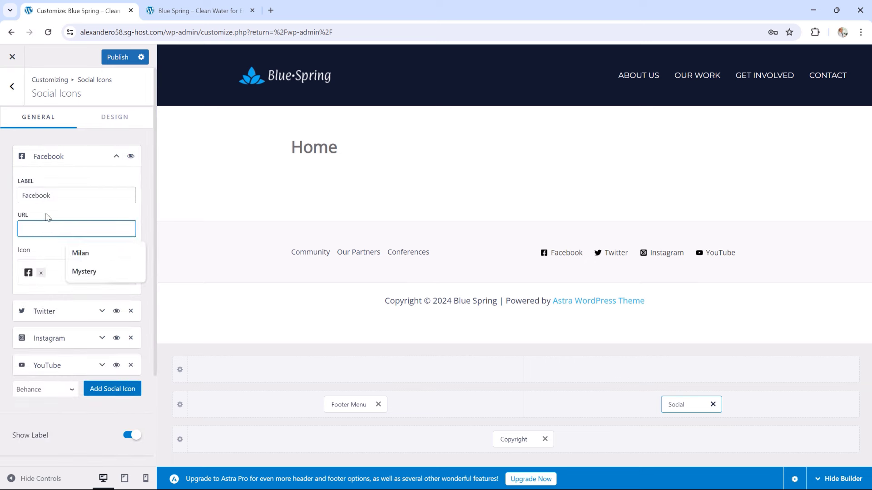
click(46, 215)
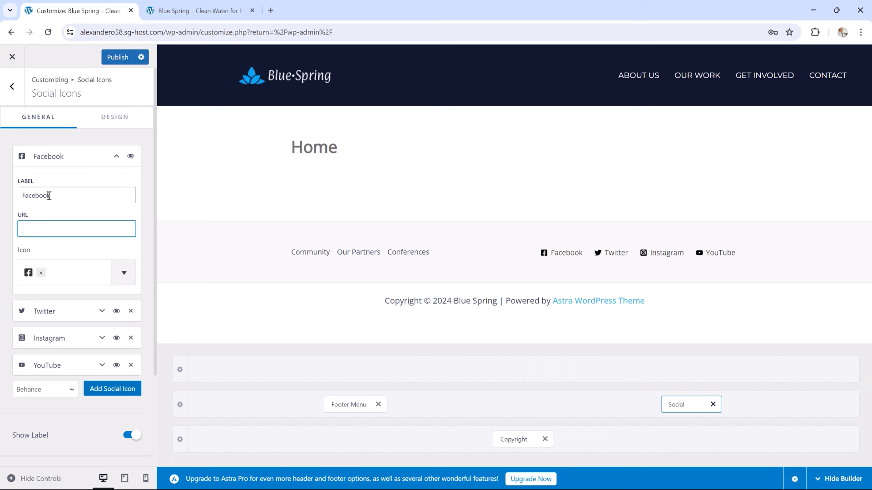
click(116, 157)
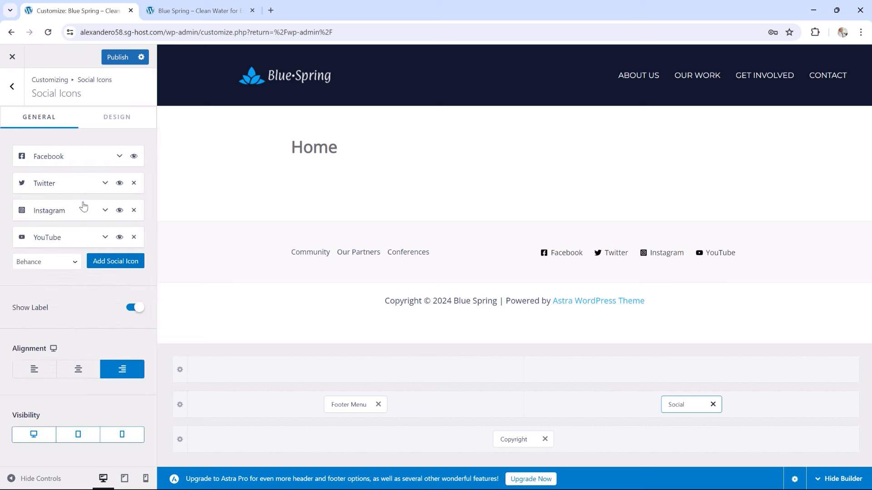
click(119, 157)
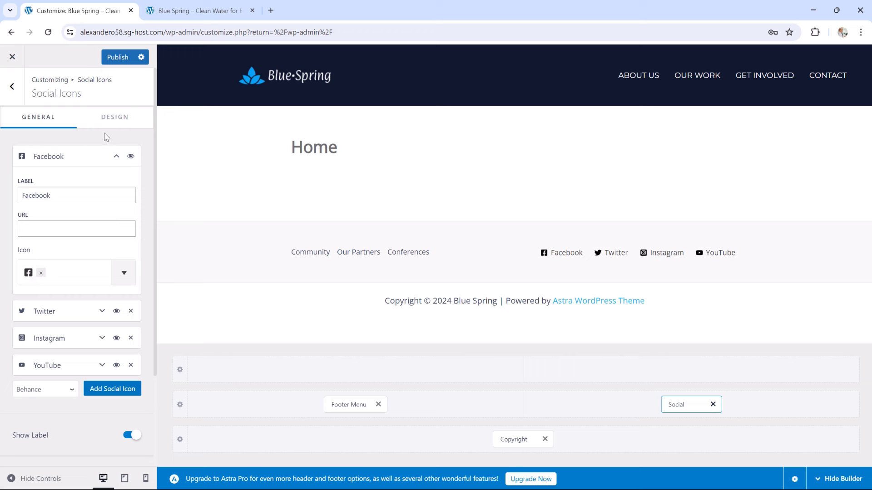
click(117, 157)
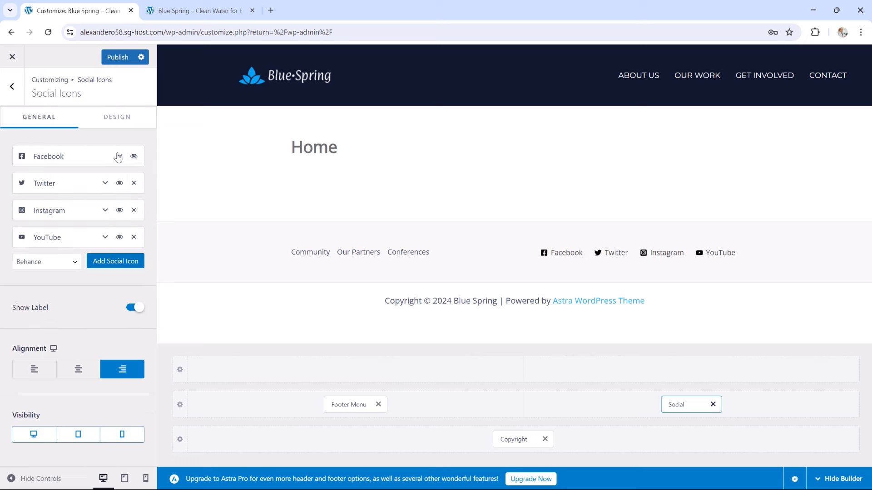
Delete the 'Powered by [theme_author]' line and trailing ' |' from the footer copyright text
click(523, 437)
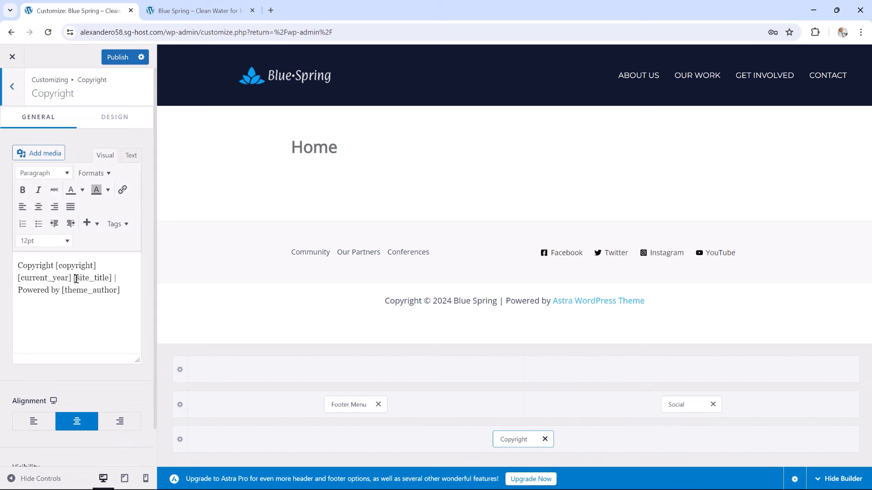
drag(120, 290, 15, 291)
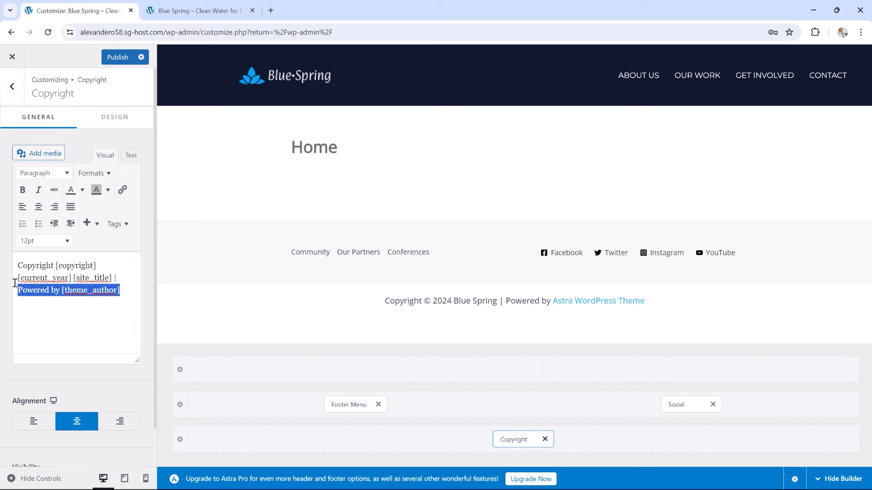
key(BackSpace)
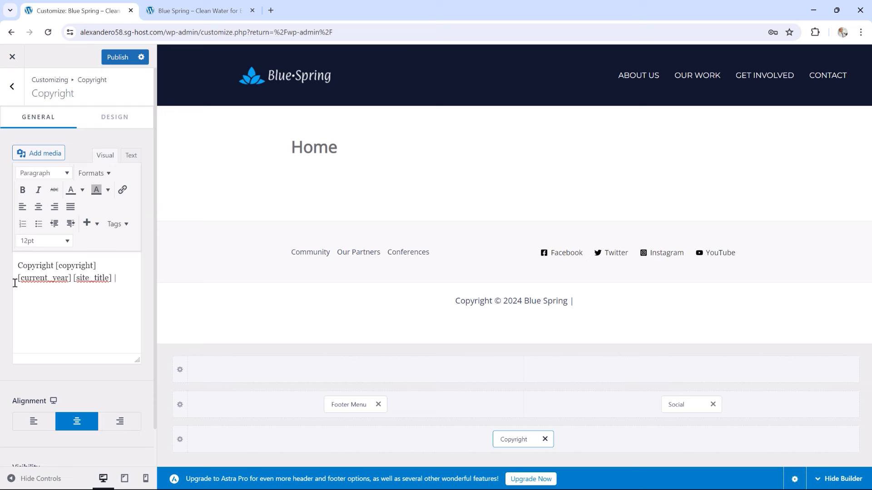
key(BackSpace)
key(BackSpace)
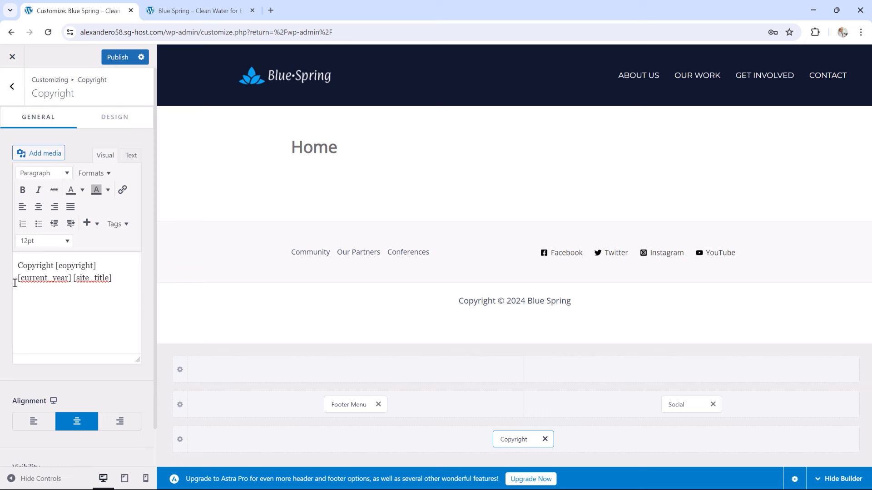
Set the copyright text font size to 13 px in its Design settings
click(106, 120)
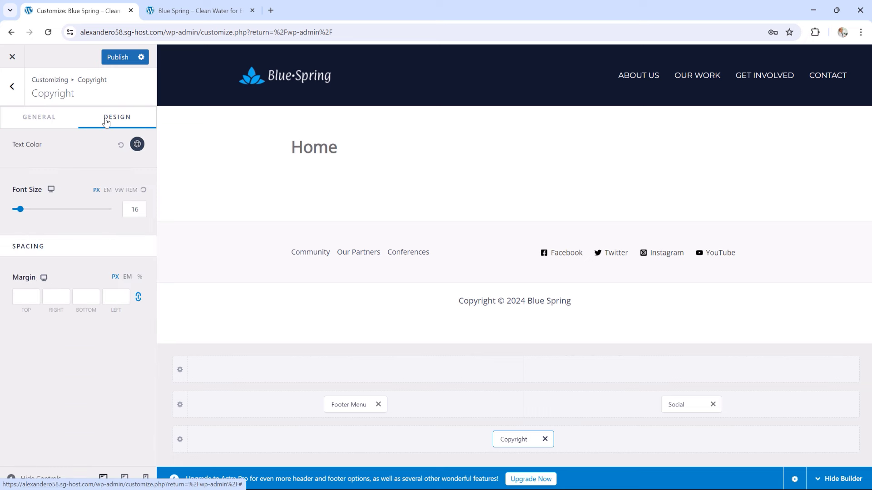
click(132, 208)
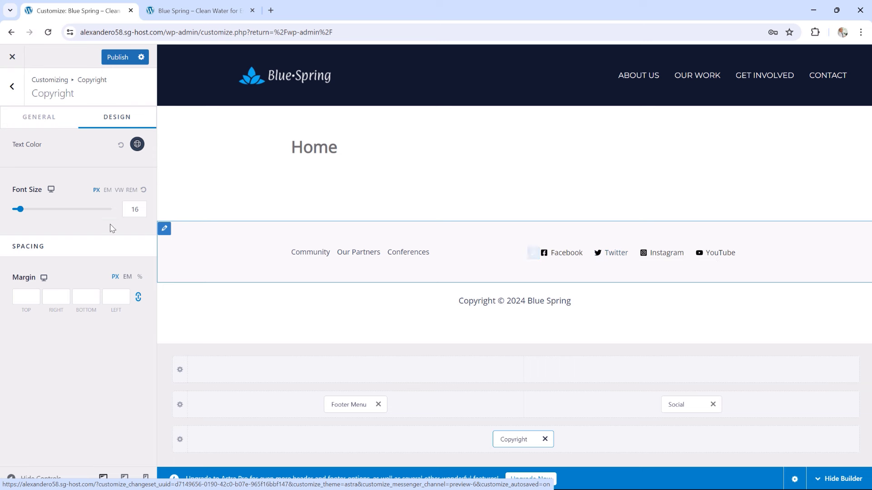
click(139, 209)
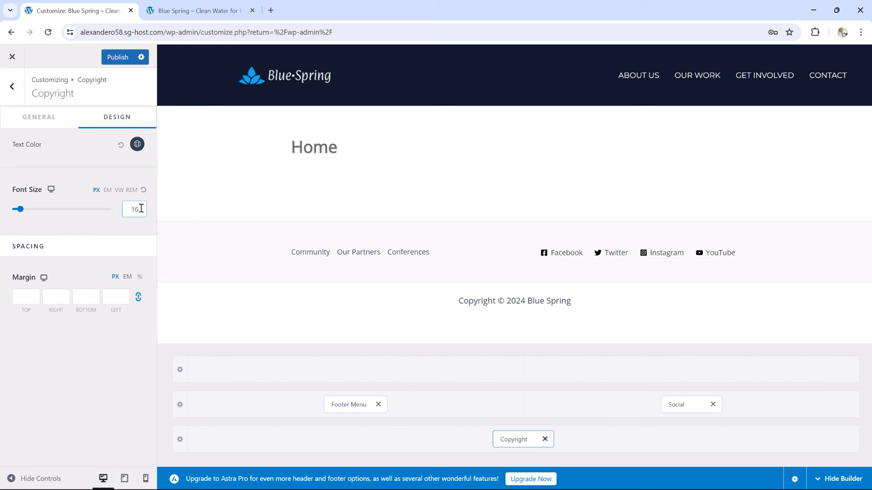
key(BackSpace)
text(3)
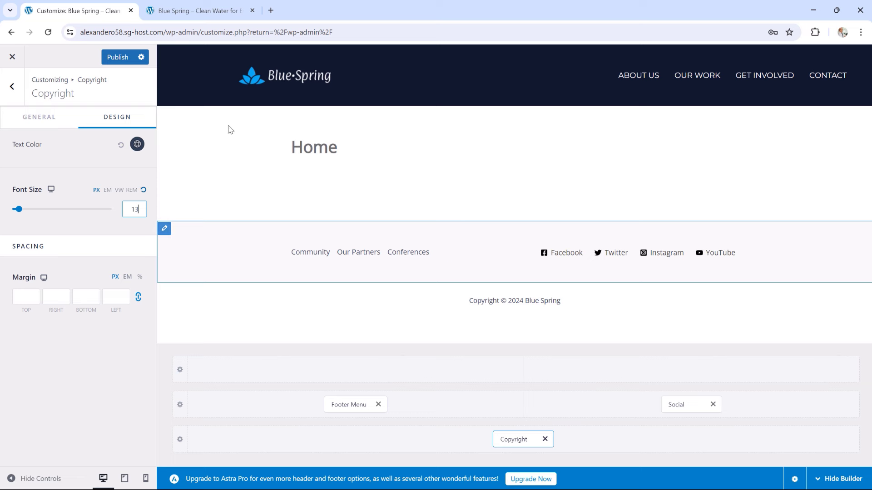
Publish the footer changes and reload the live site to check the new footer
click(118, 60)
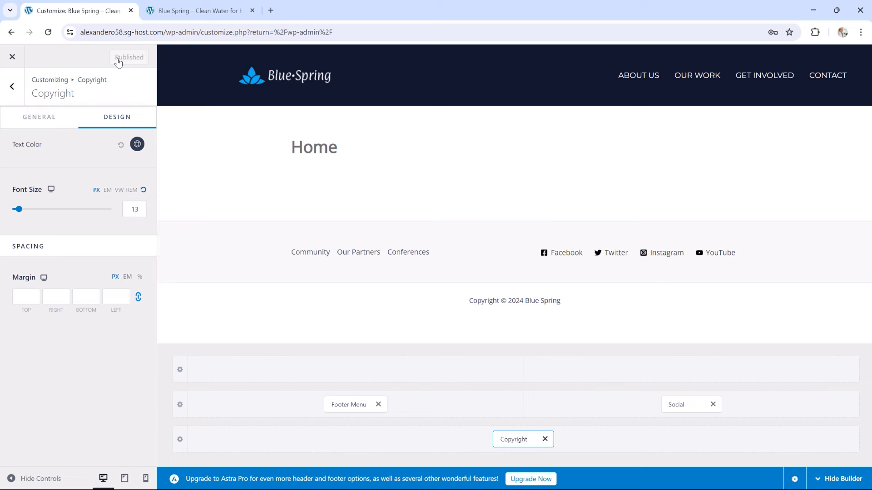
click(188, 10)
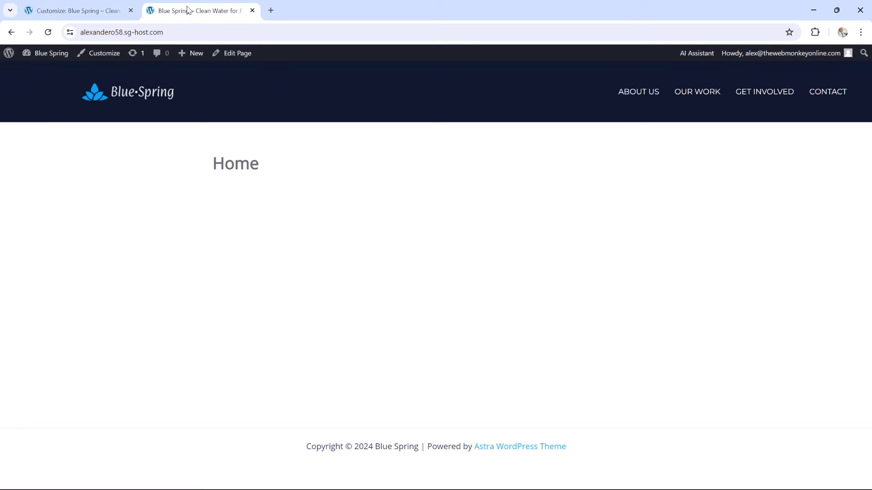
click(47, 33)
click(48, 33)
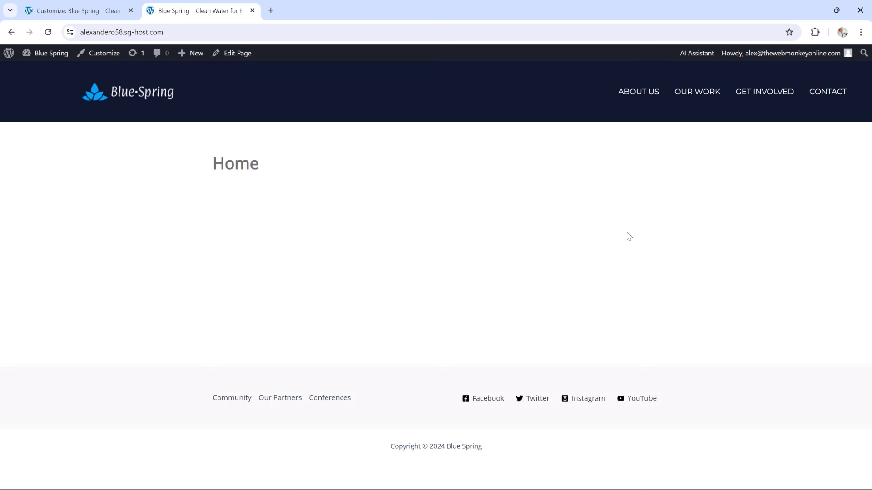
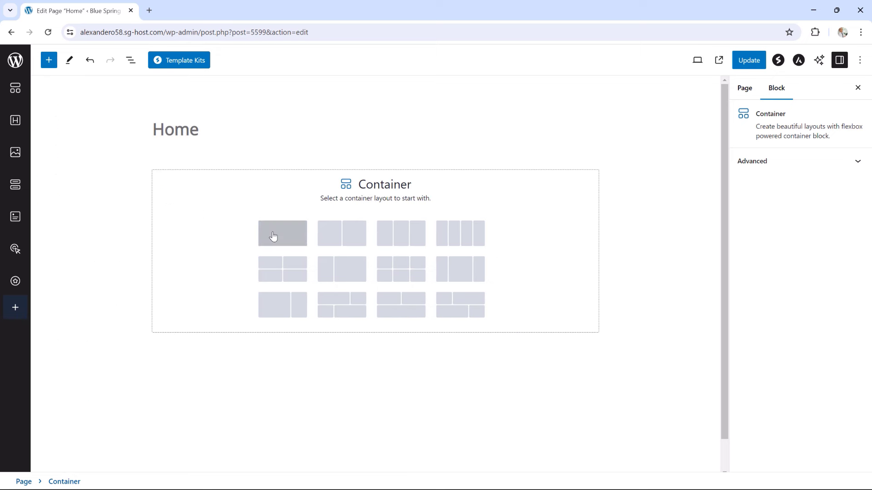
Add a one-column container, set its background type to Video, and open the video media library
click(272, 237)
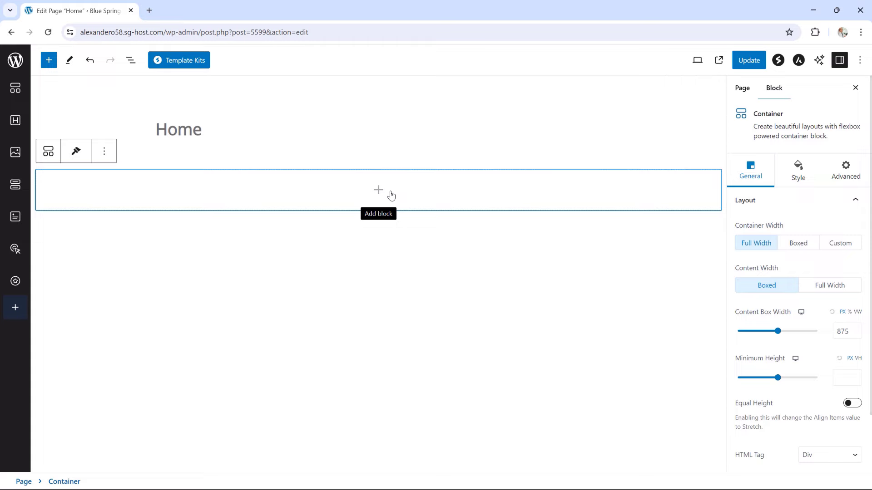
click(798, 175)
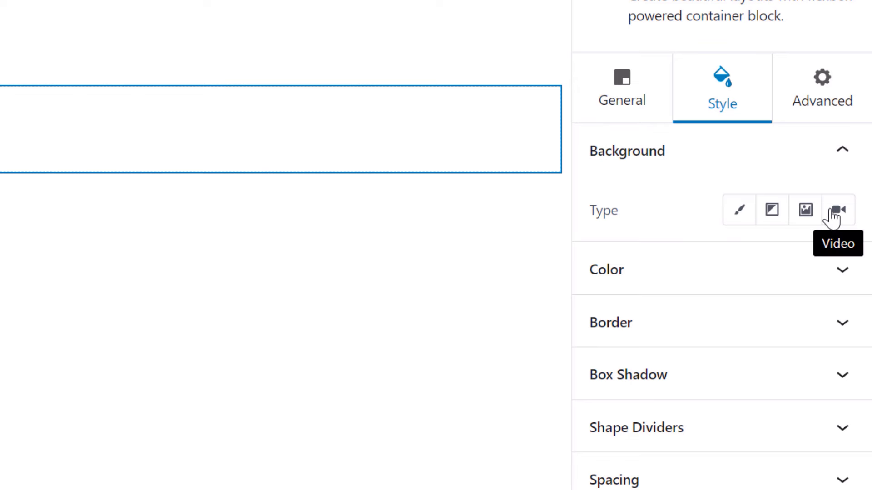
click(834, 213)
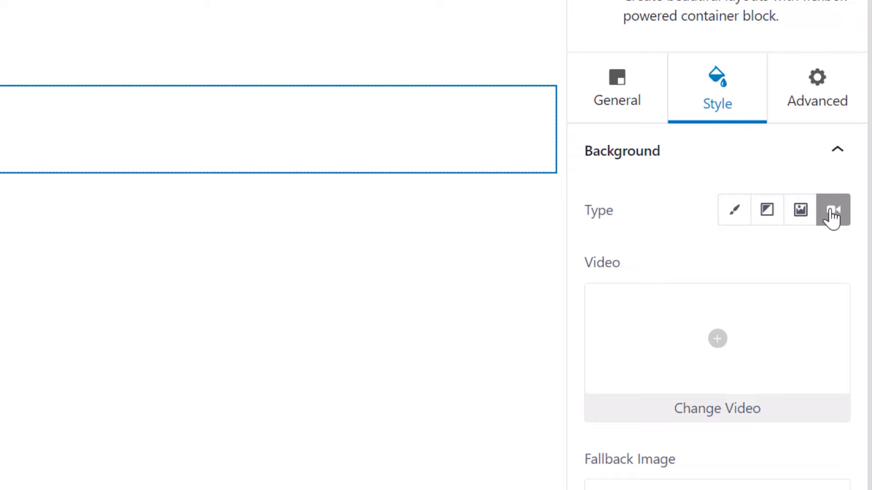
click(721, 341)
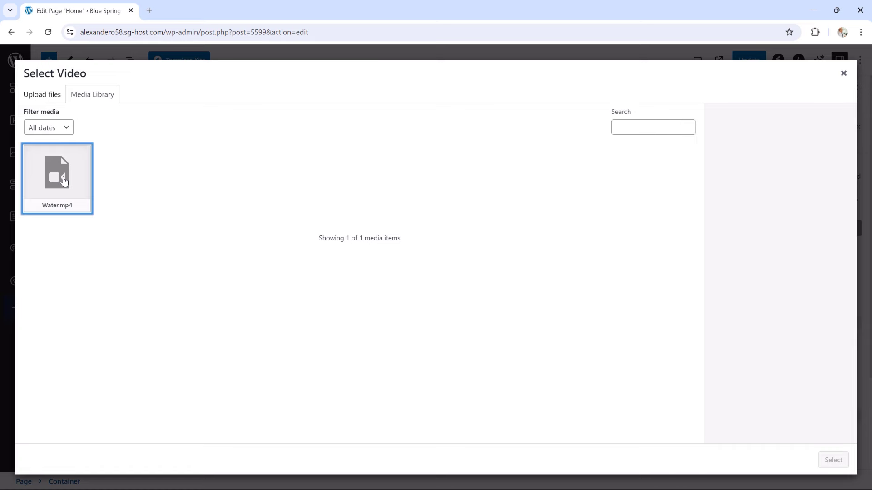
Choose Water.mp4 from the media library as the container's background video
click(63, 181)
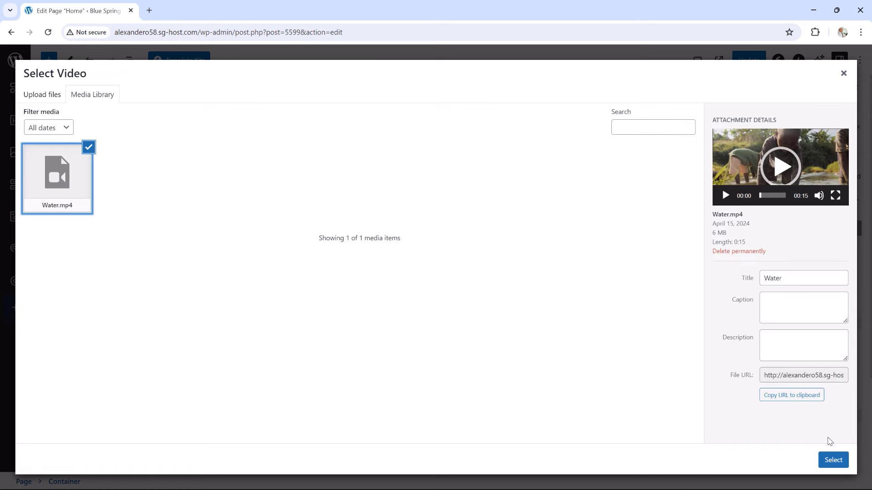
click(833, 460)
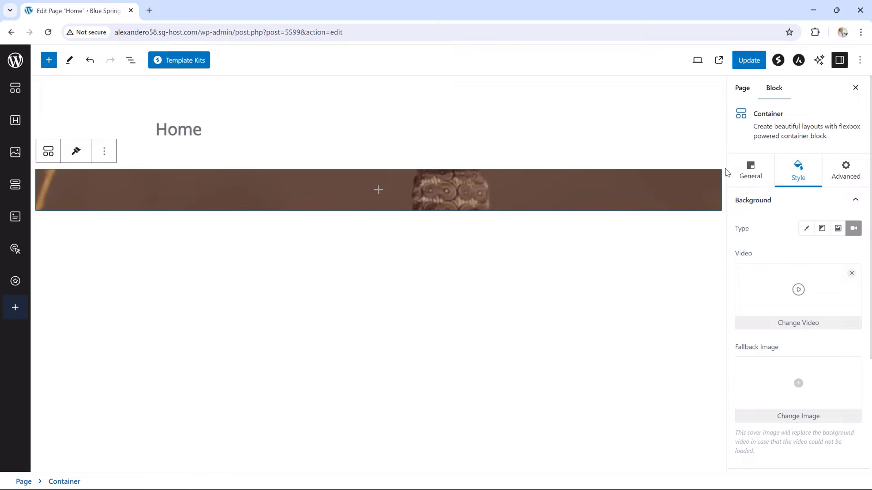
Set the video container's minimum height to 700 in its General settings
click(760, 167)
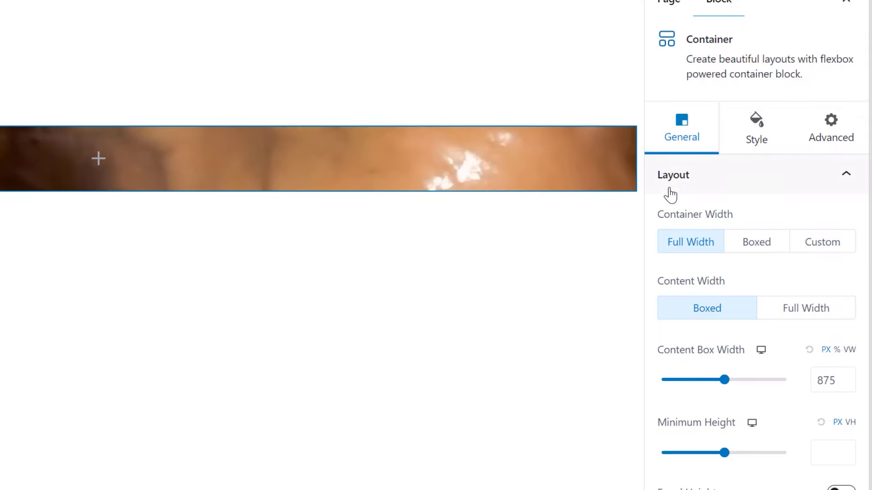
click(724, 453)
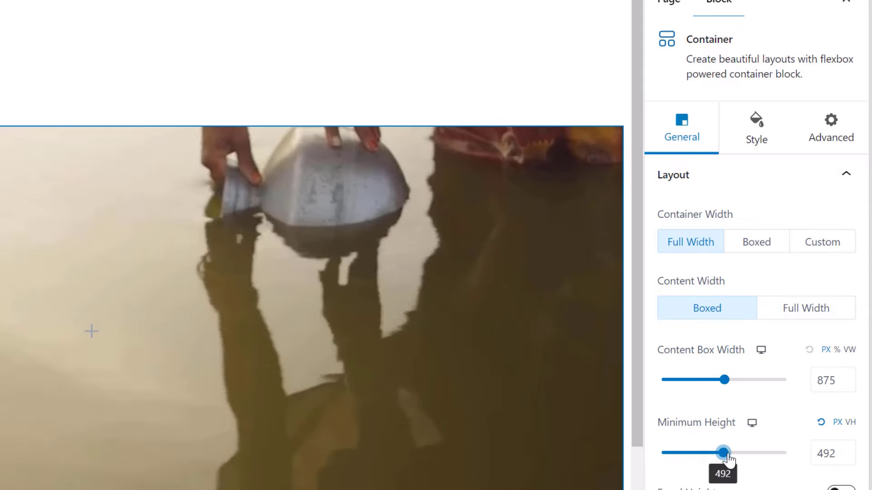
drag(724, 453, 740, 453)
drag(837, 459, 811, 453)
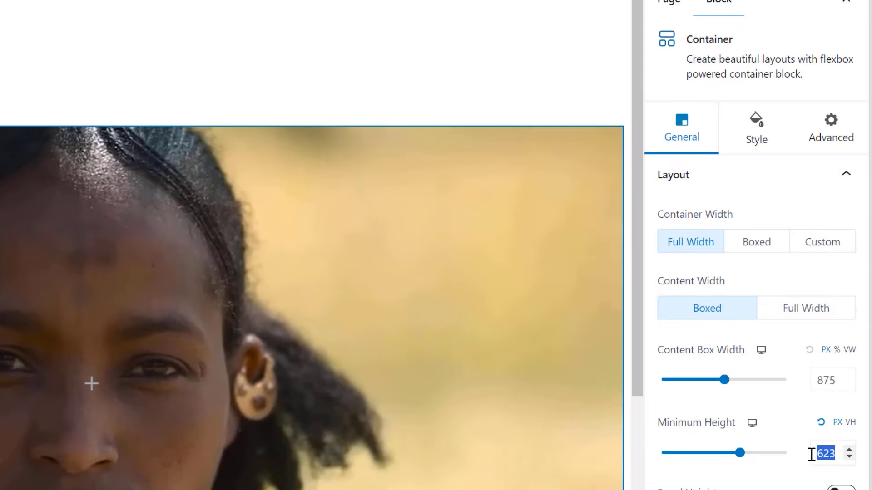
text(700)
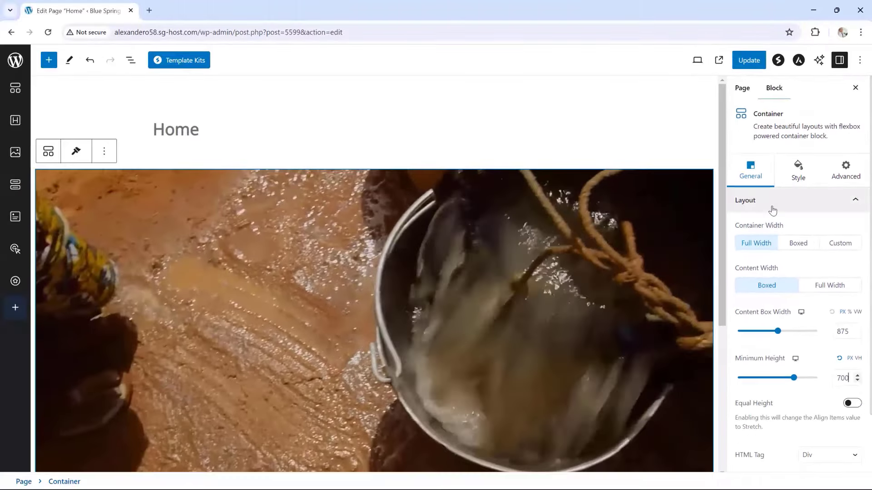
scroll(760, 204, down, 1)
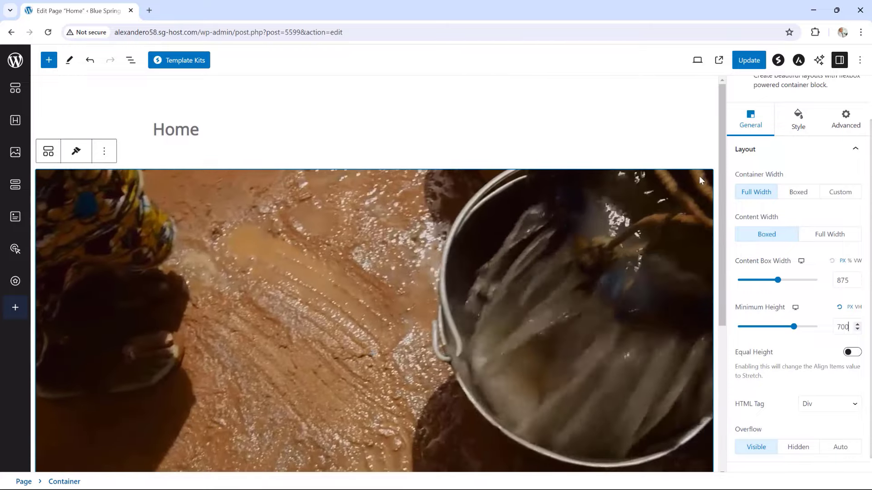
Update the page and view the live Home page in a new tab to check the video hero
click(747, 60)
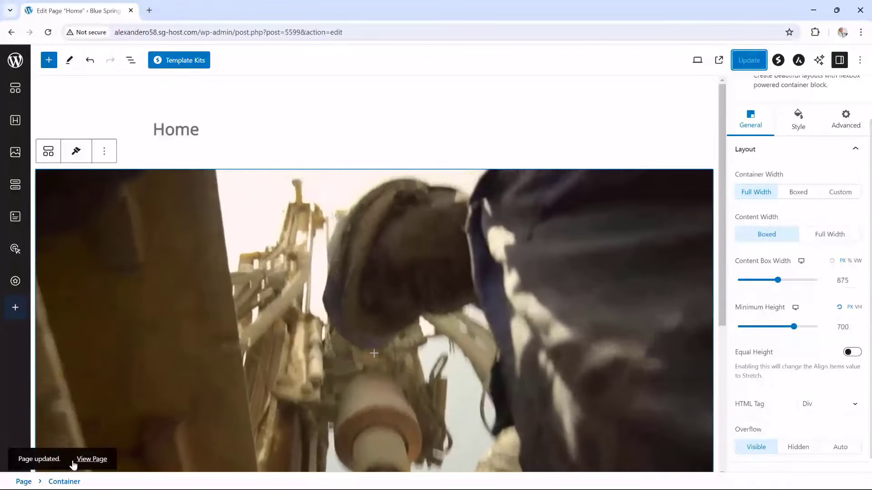
right_click(83, 461)
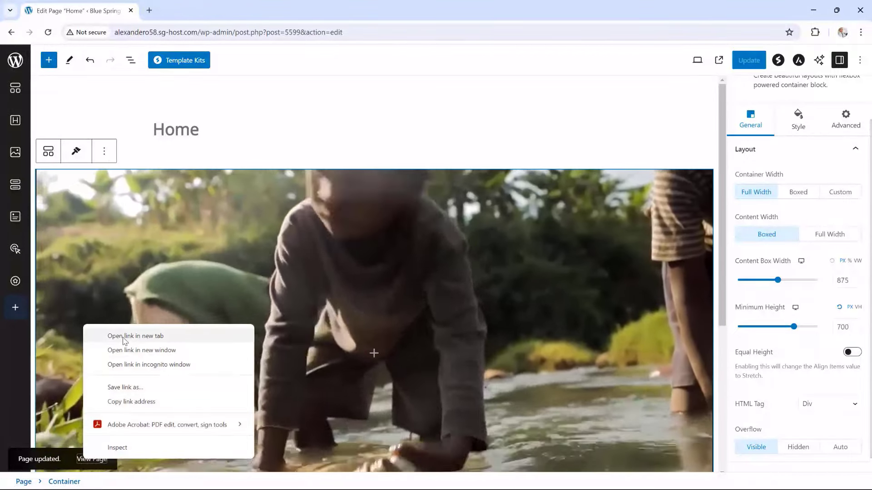
click(132, 336)
click(189, 9)
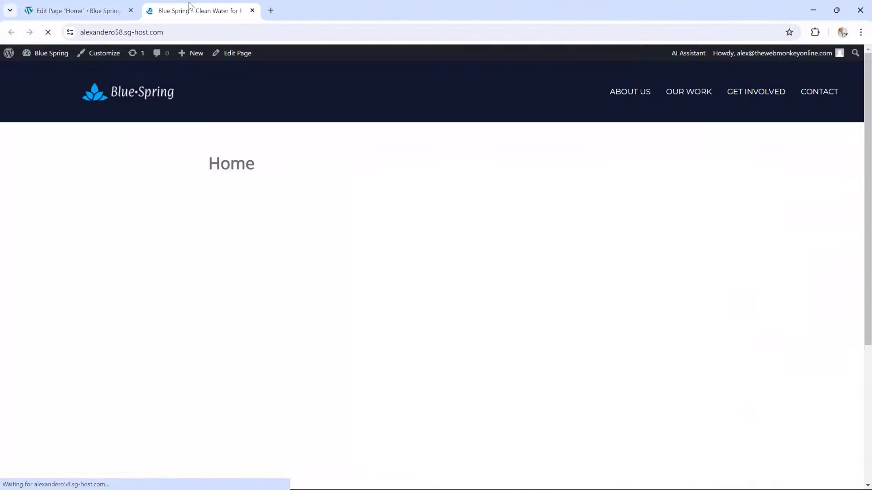
scroll(576, 186, down, 2)
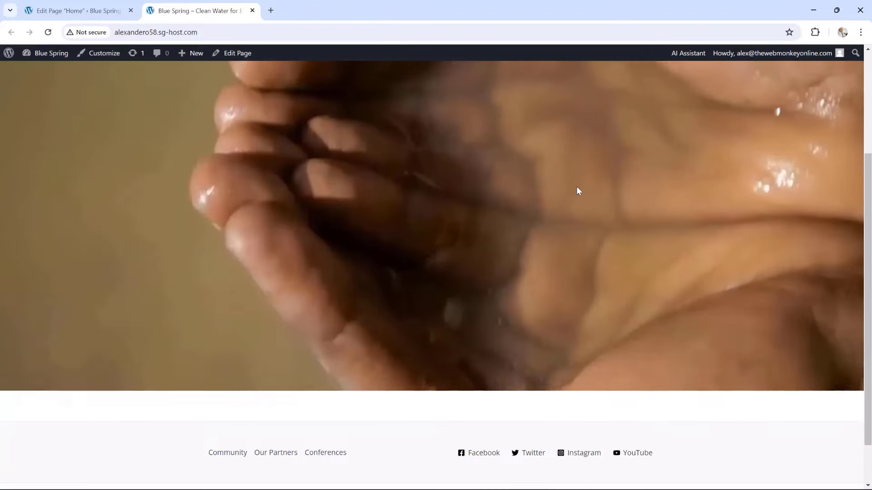
scroll(576, 186, up, 2)
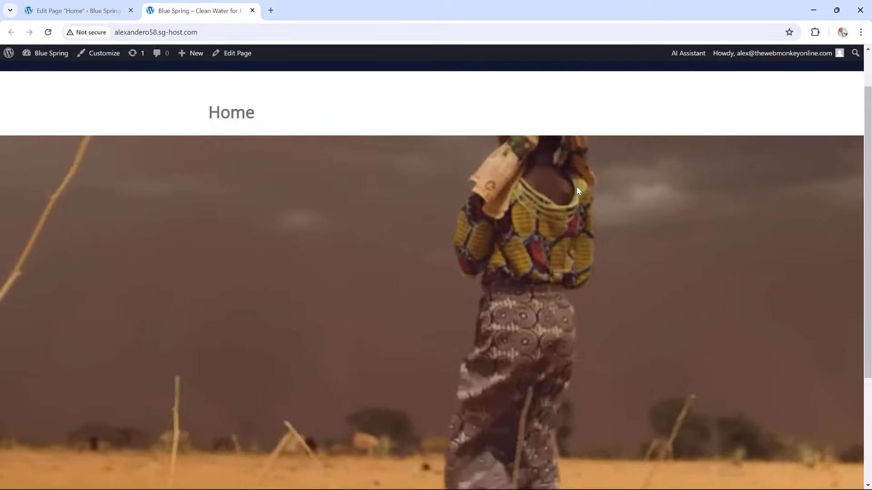
scroll(577, 186, up, 1)
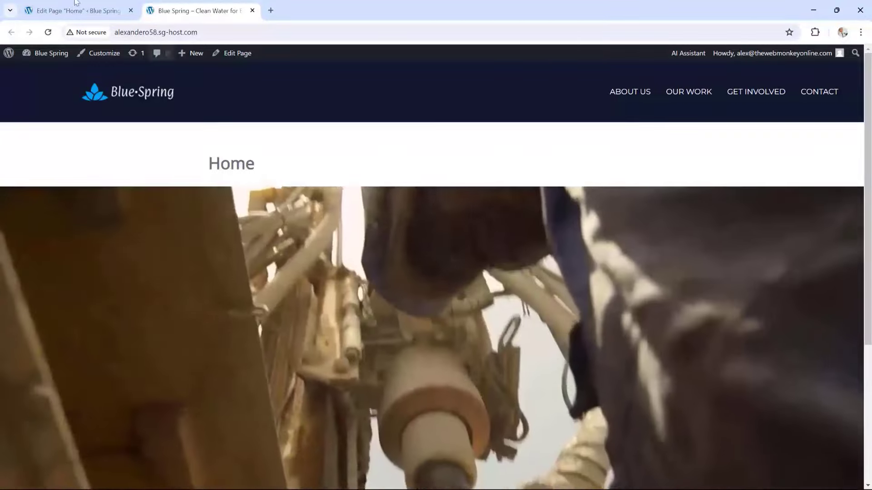
Hide the Home page title, update, and check the live page before returning to the editor
click(68, 7)
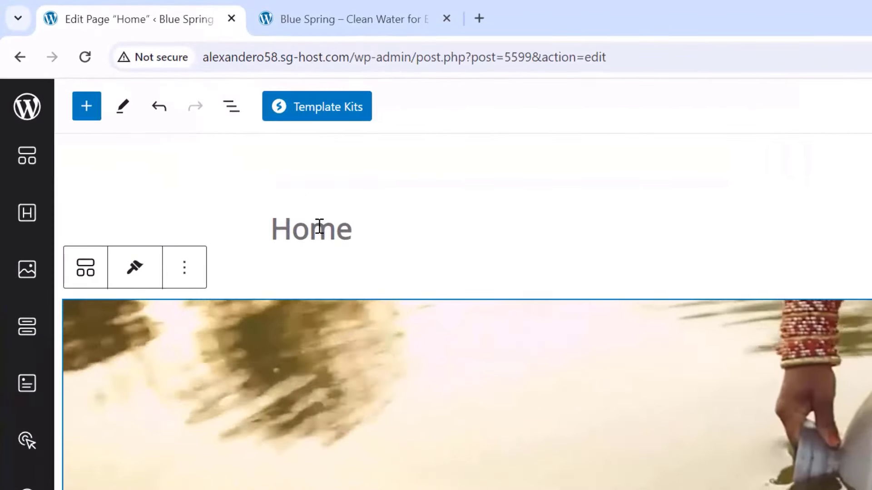
click(181, 128)
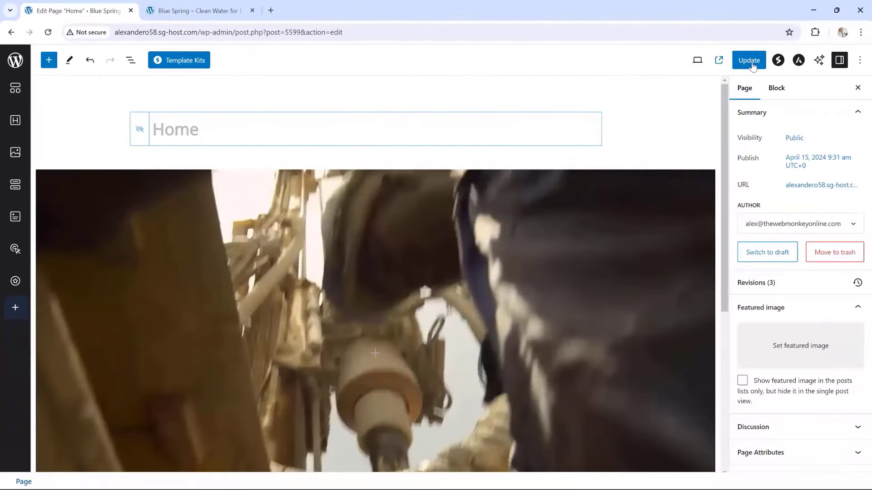
click(743, 61)
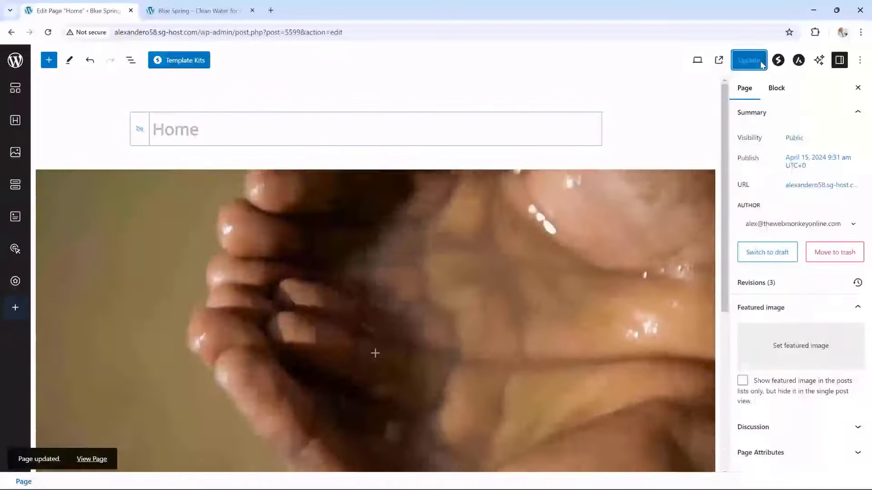
click(212, 10)
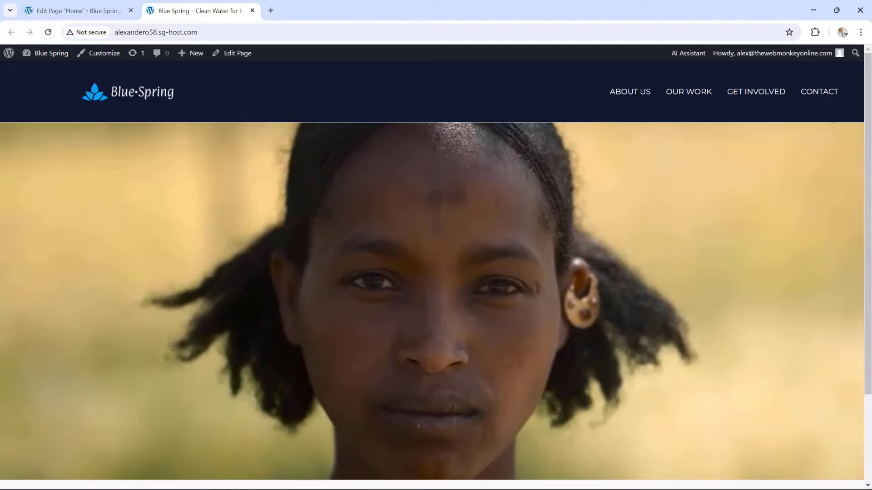
key(ctrl+Page_Up)
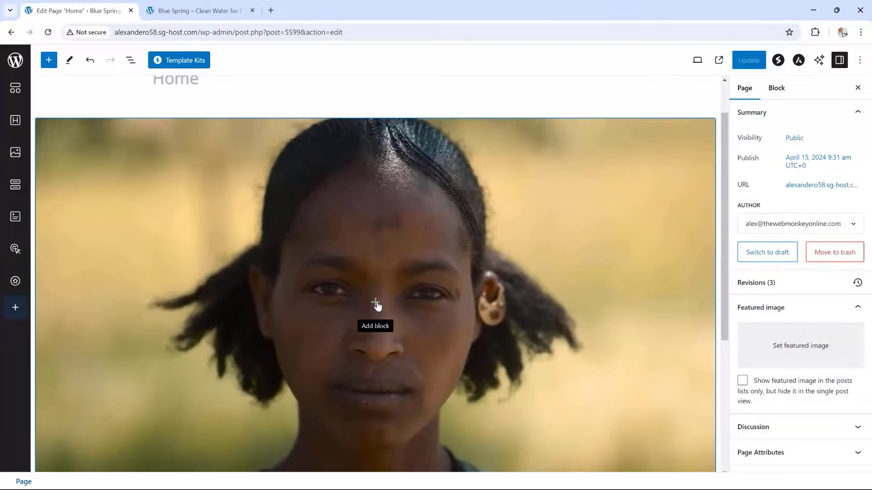
Insert a Spectra Heading in the video container reading 'We believe everyone should have access to clean water.'
click(375, 303)
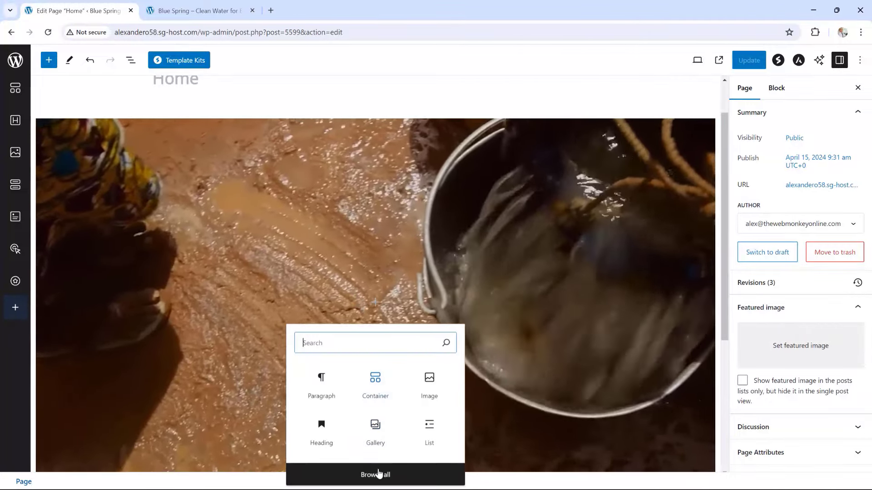
click(378, 475)
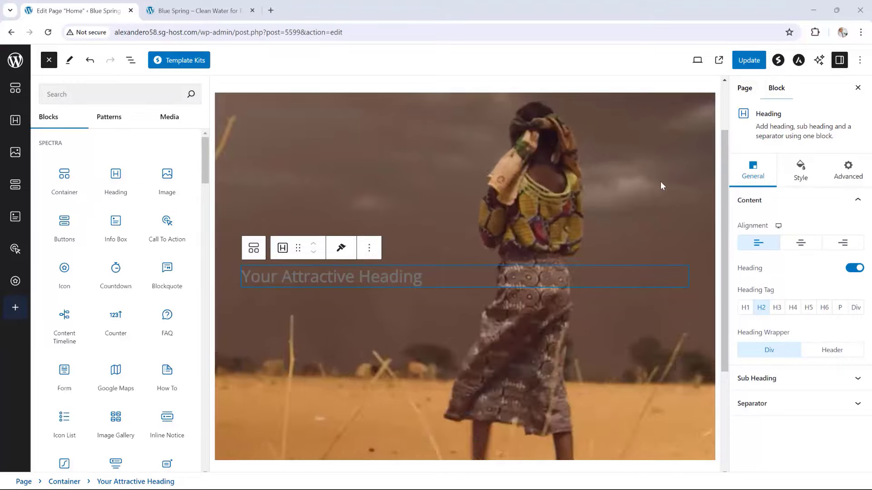
click(420, 276)
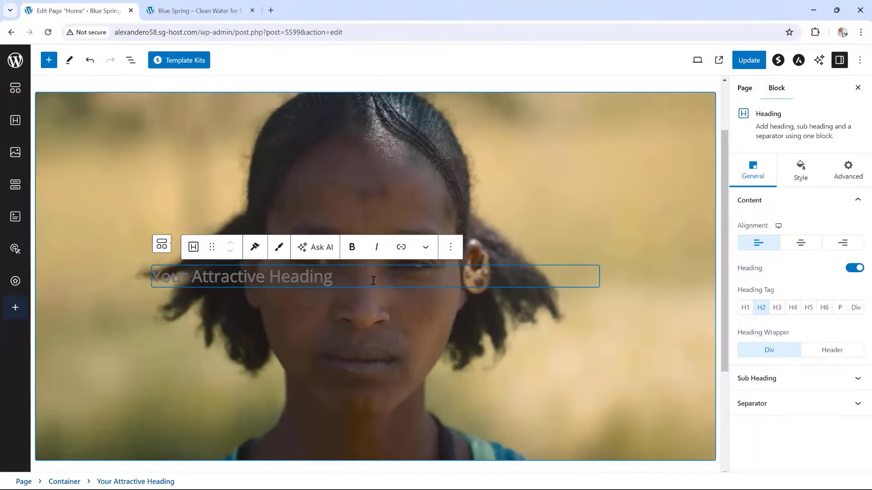
drag(352, 280, 156, 278)
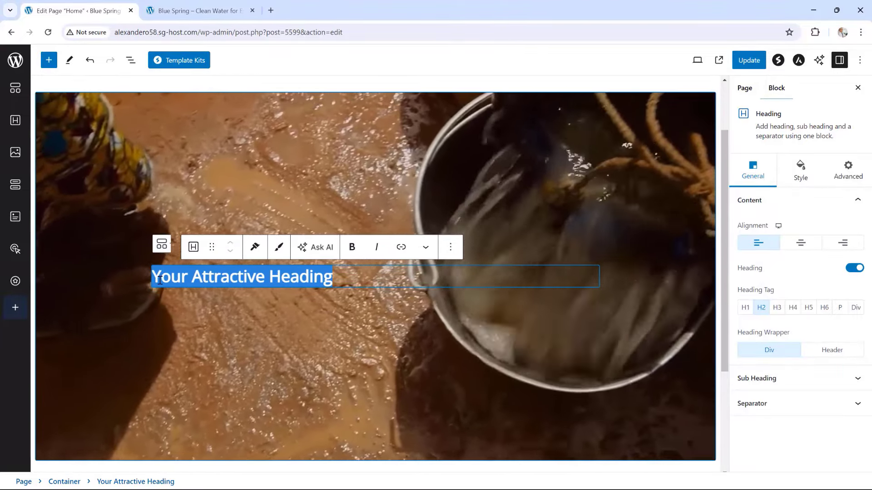
text(We believe everyone should have access to clean water.)
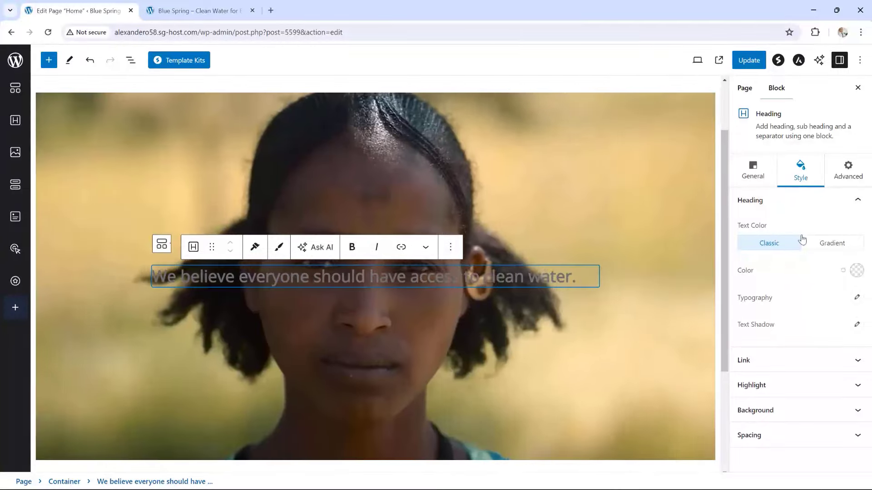
Change the hero heading's text colour to white, #FFFFFF
click(857, 272)
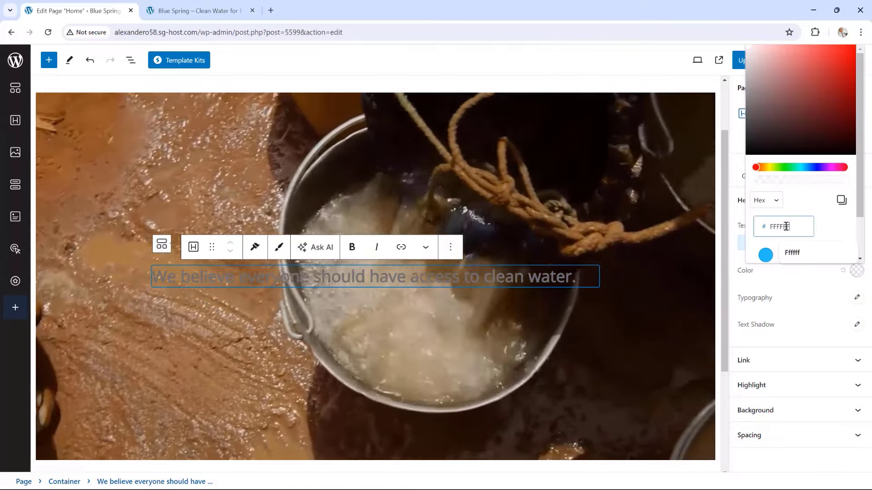
drag(772, 226, 768, 227)
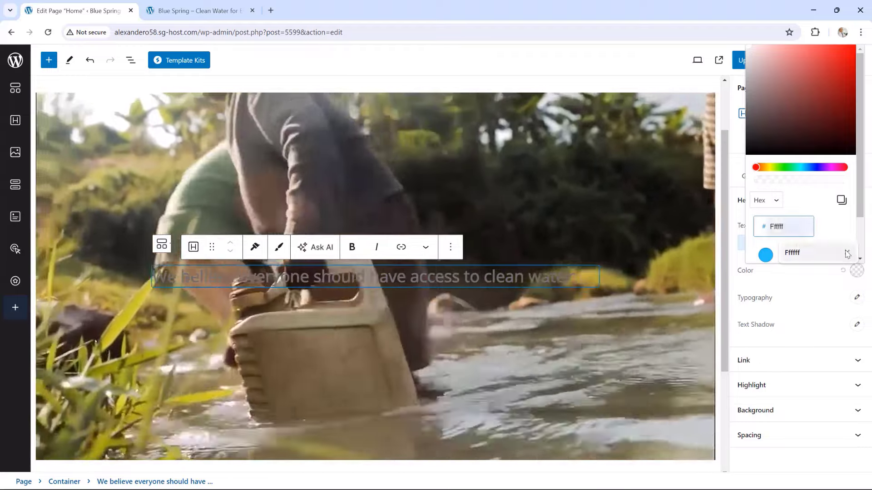
click(840, 233)
click(847, 254)
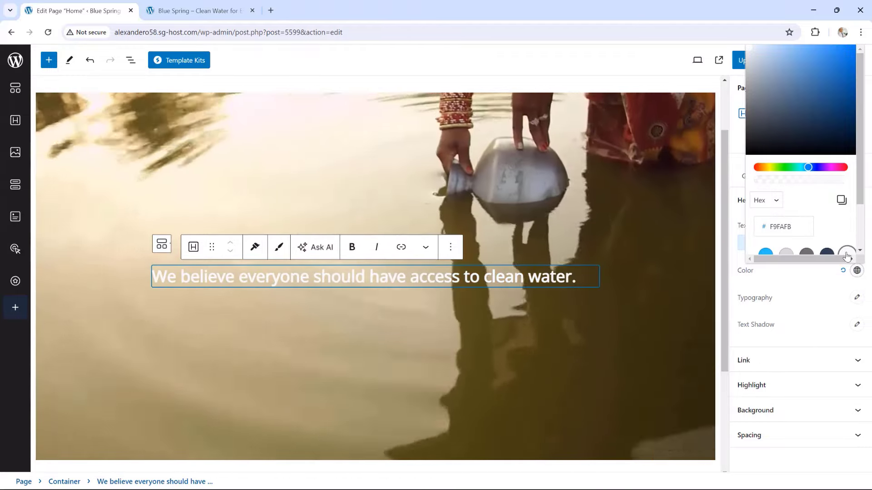
drag(776, 226, 774, 227)
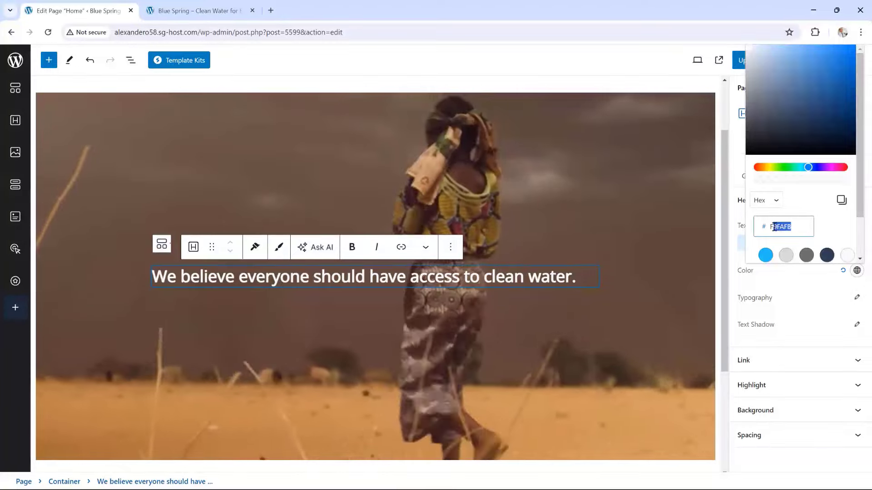
text(Ffffff)
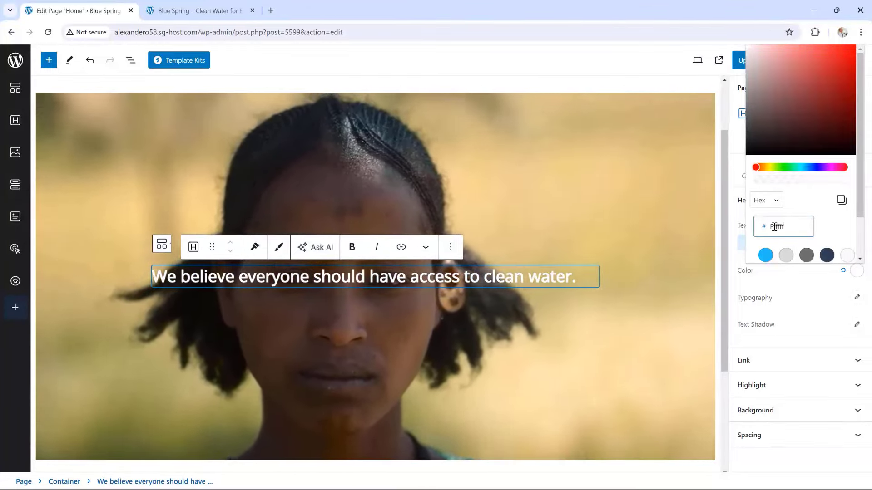
double_click(774, 227)
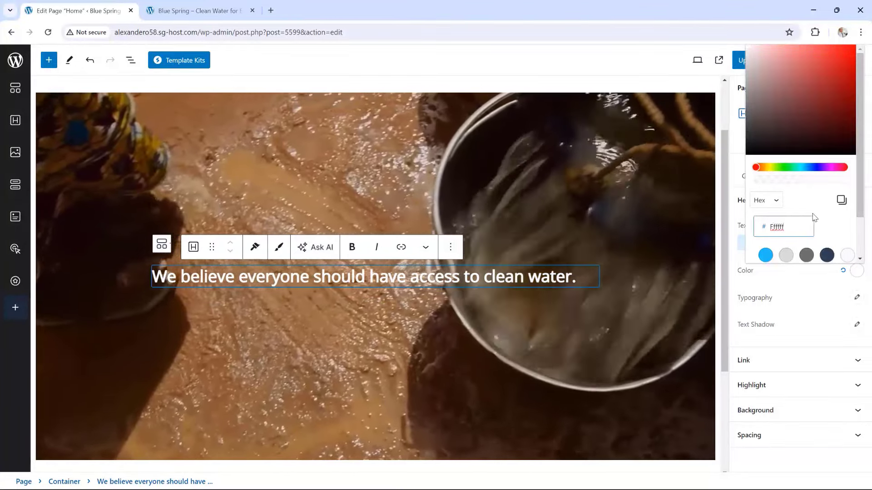
click(818, 211)
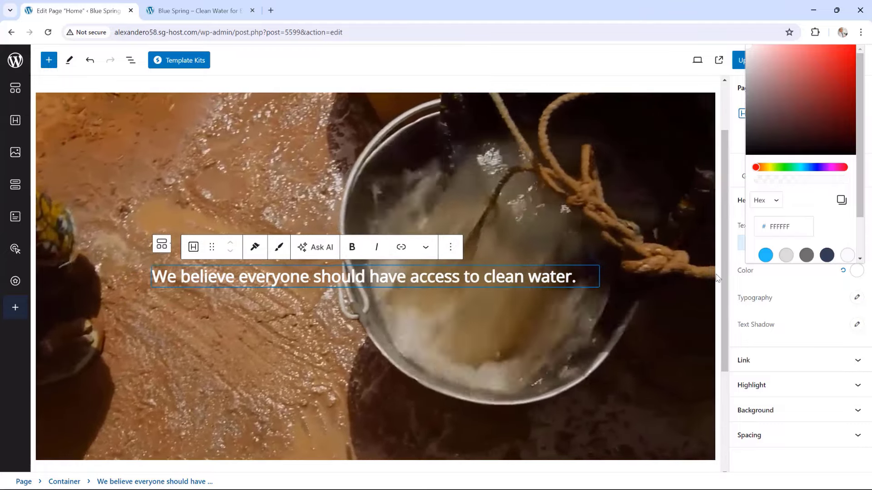
click(562, 247)
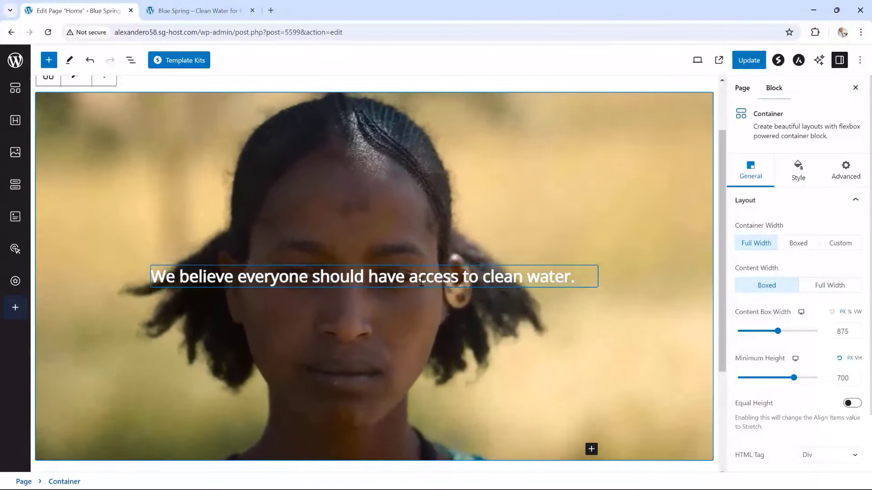
Enable a subheading beneath the hero heading in its Sub Heading settings
click(421, 282)
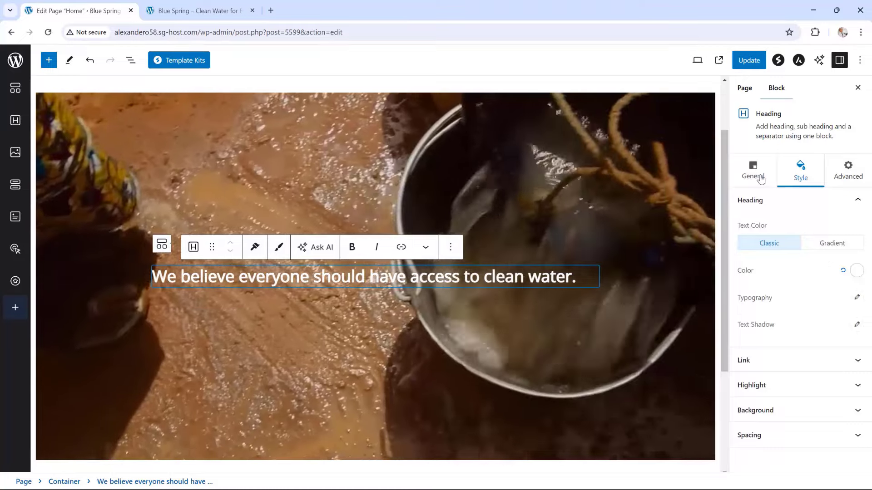
click(760, 179)
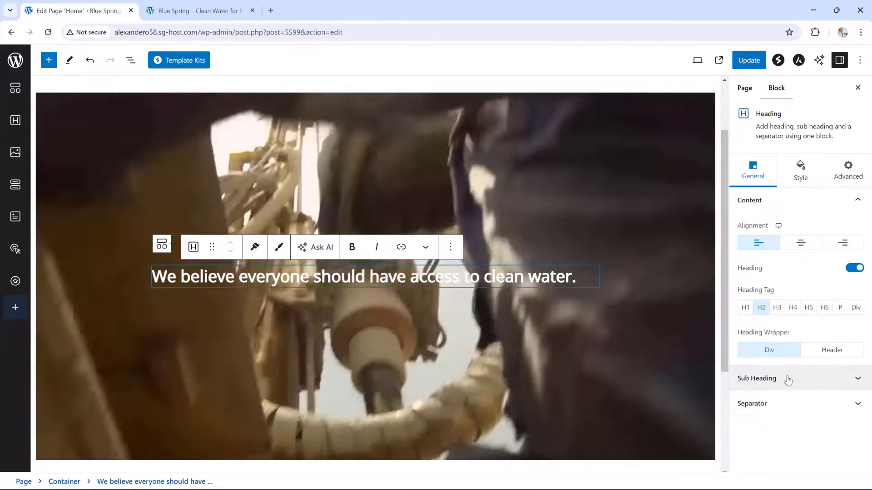
click(788, 379)
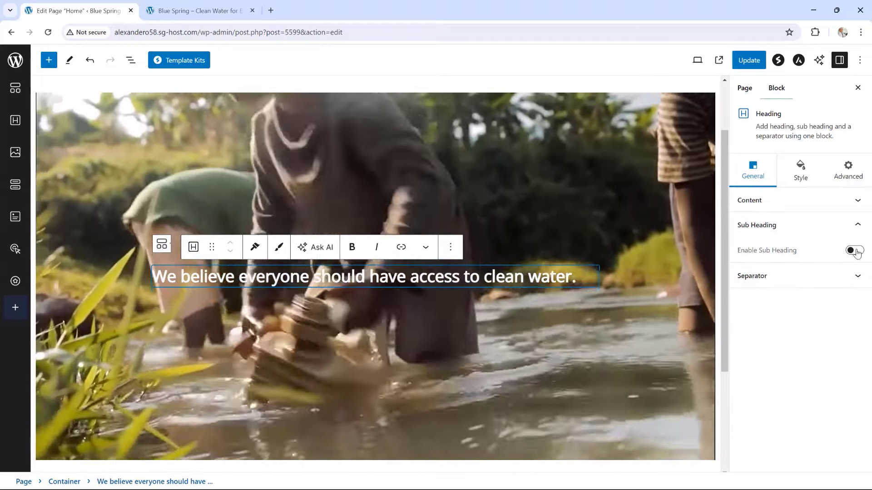
click(854, 251)
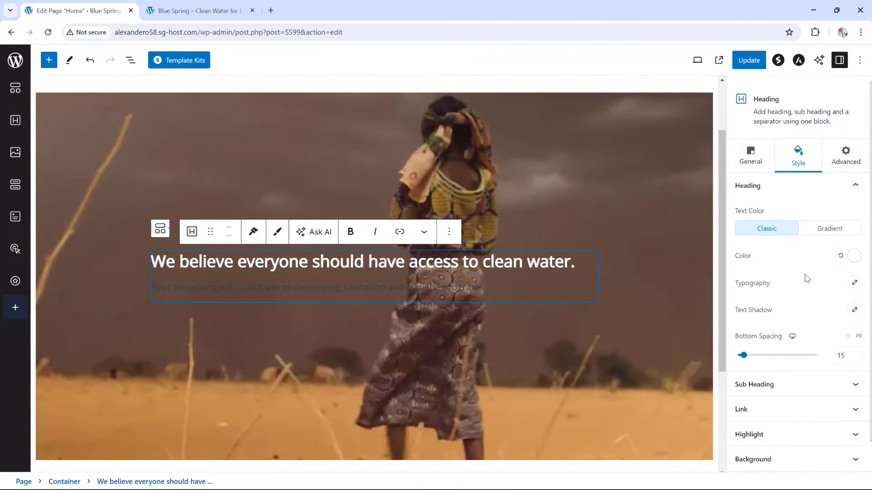
Set the subheading's text colour to white, replacing 000000 with FFFFFF
scroll(804, 291, down, 1)
click(786, 358)
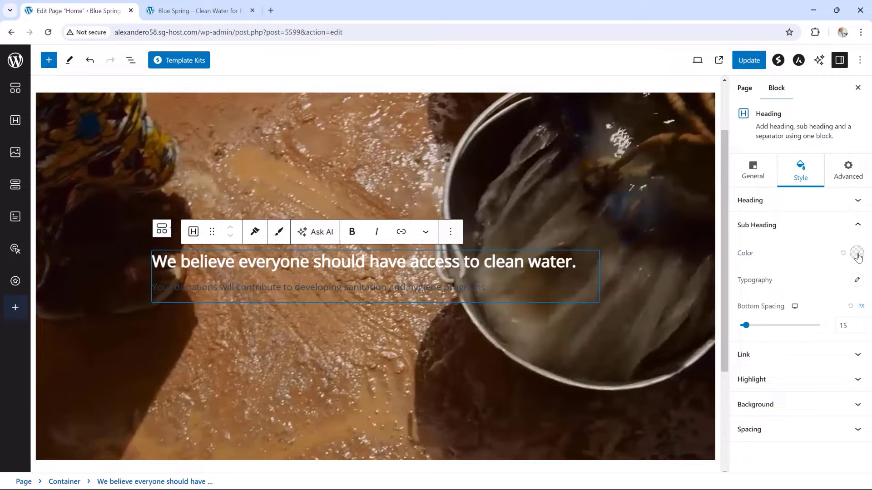
click(856, 253)
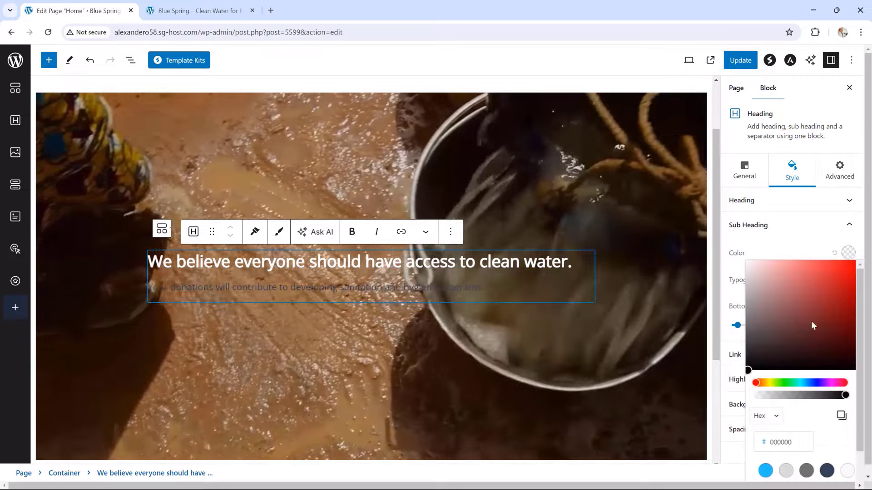
click(793, 442)
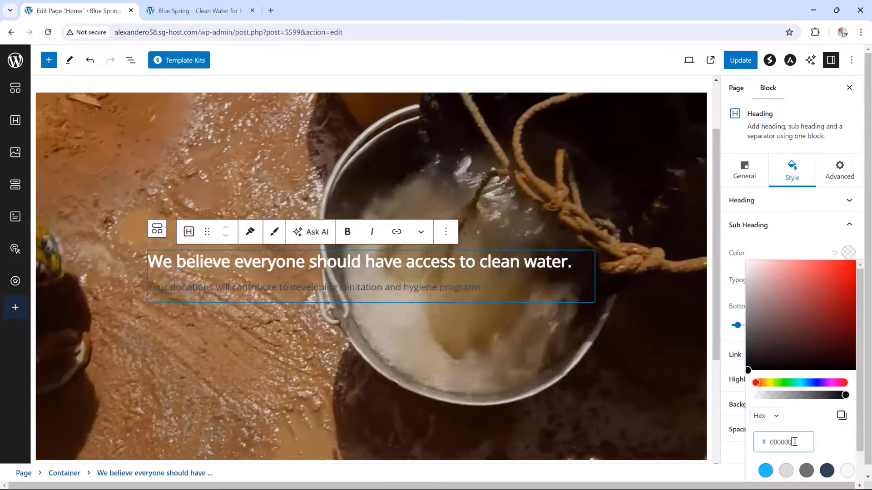
double_click(793, 442)
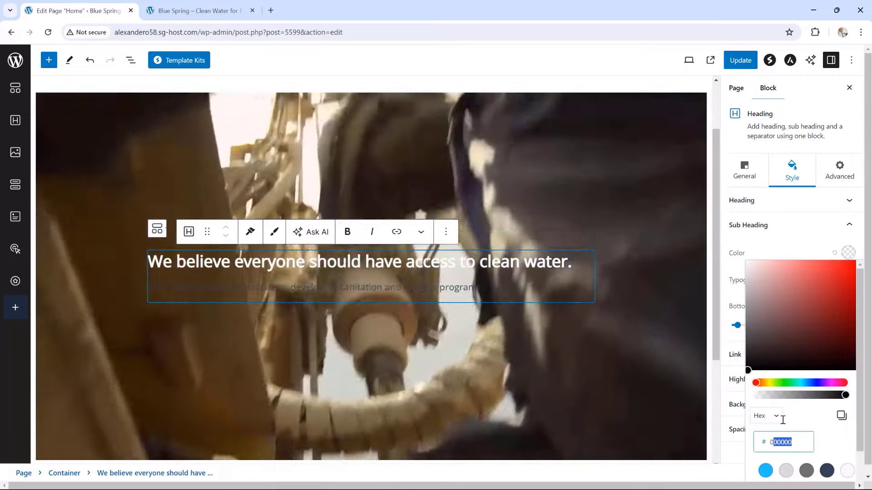
key(BackSpace)
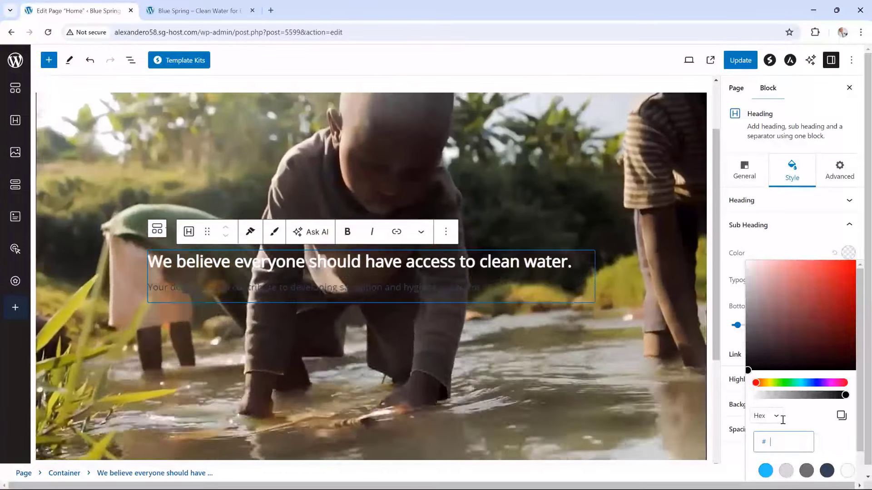
text(fff)
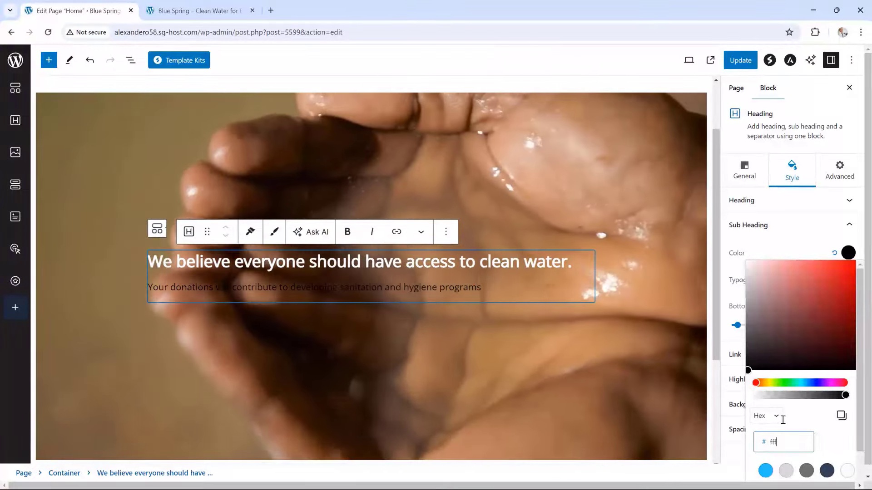
text(f)
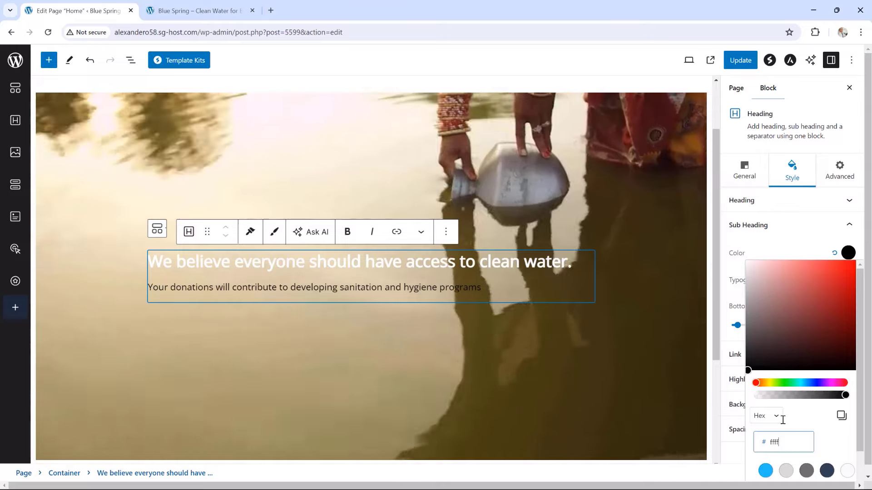
text(ff)
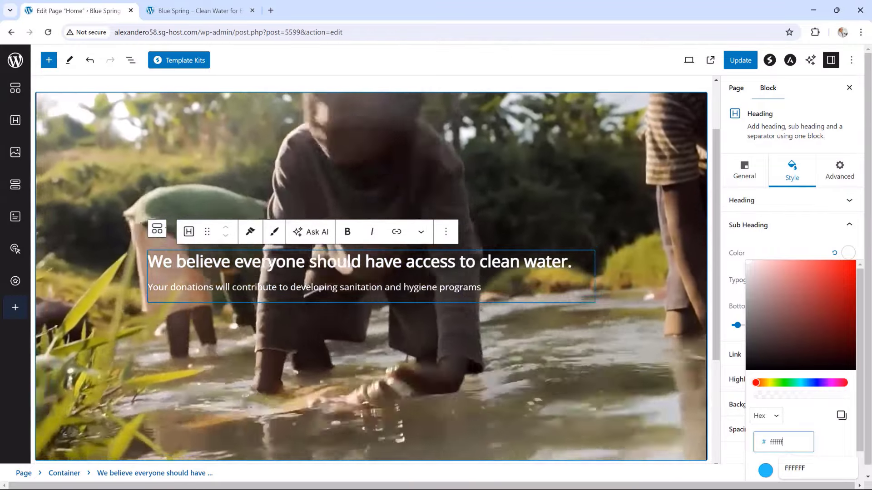
key(Return)
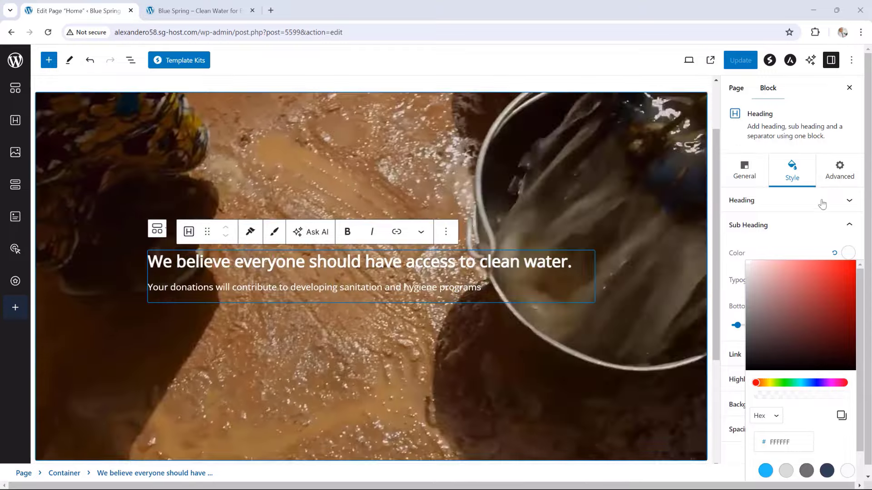
Set the hero heading's font weight to 400
click(809, 207)
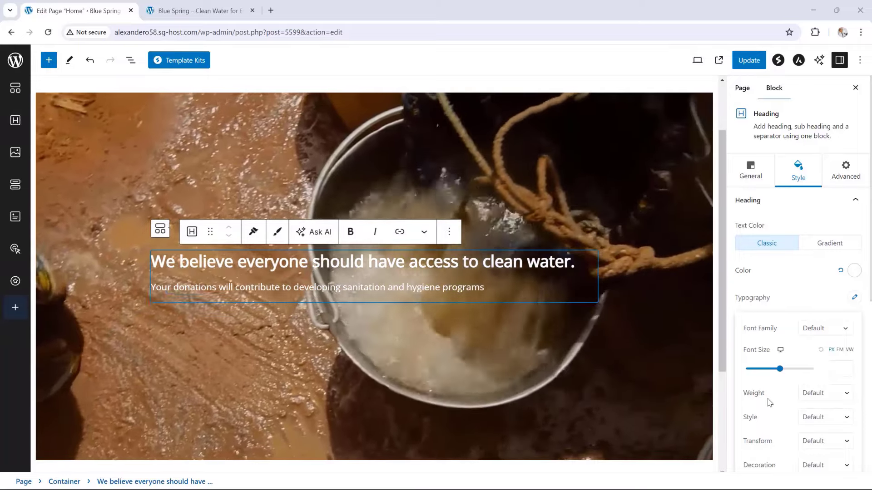
click(821, 395)
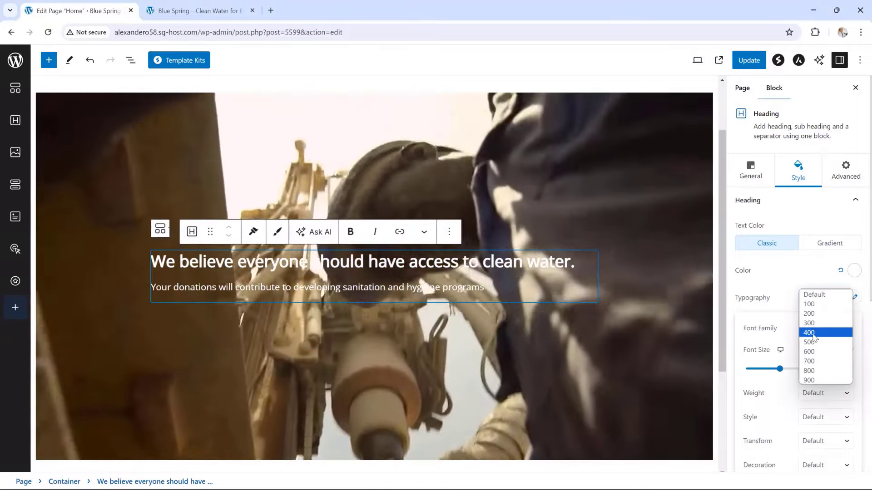
click(813, 336)
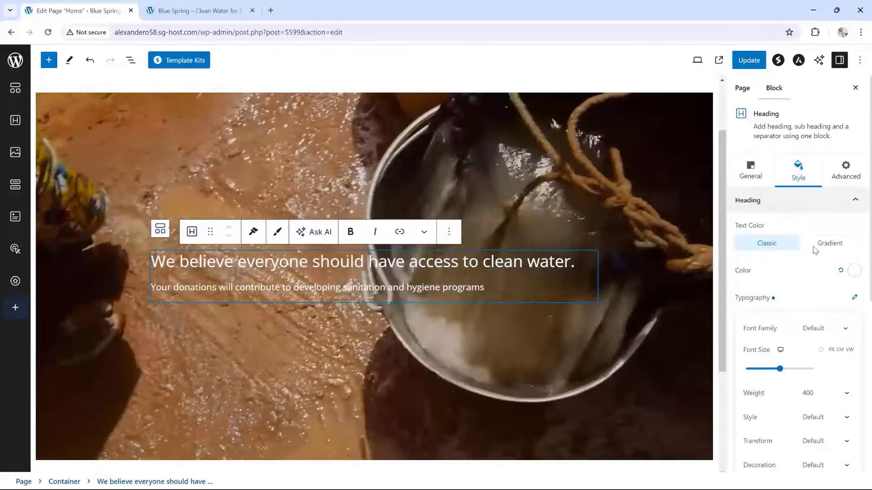
Enlarge the subheading's font size to 20
scroll(808, 264, down, 2)
scroll(792, 233, down, 4)
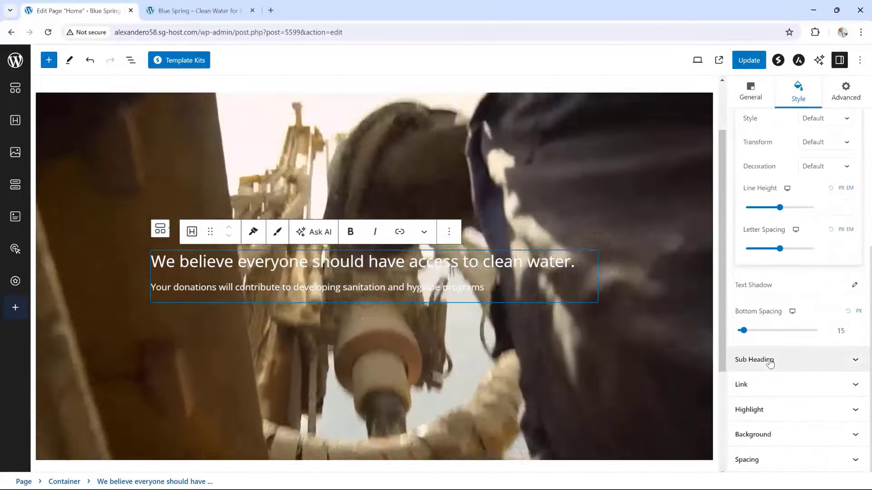
click(768, 361)
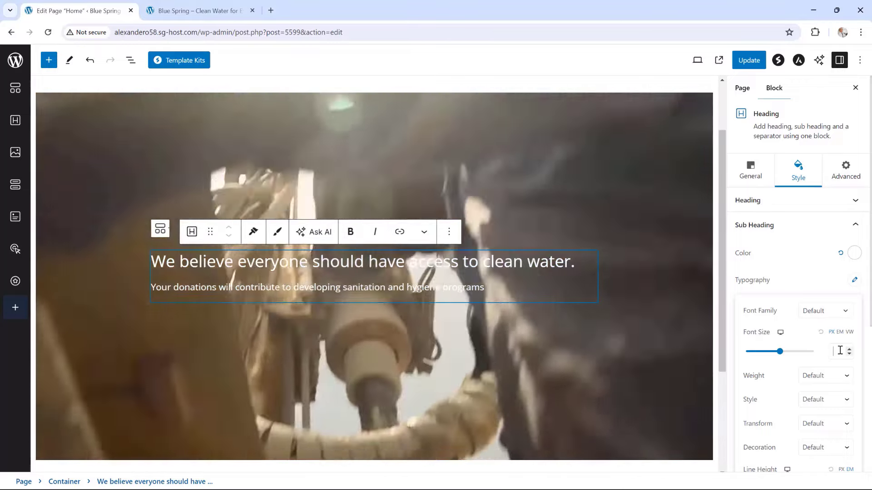
text(20)
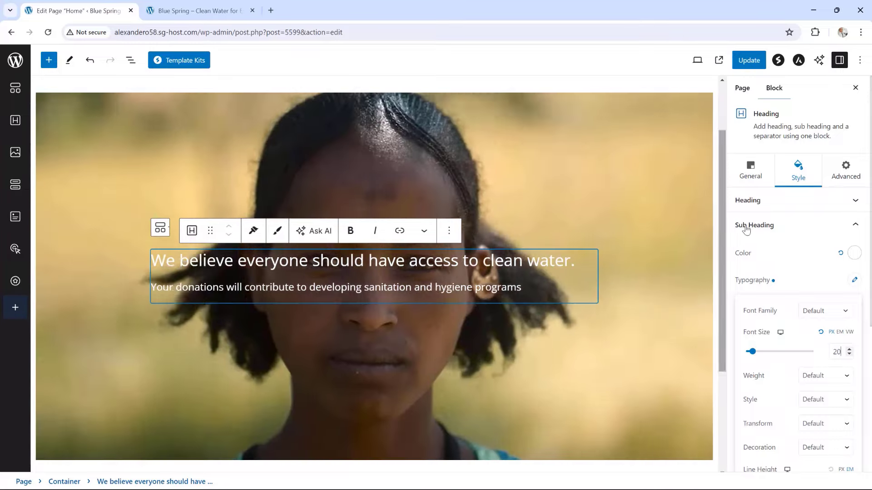
click(795, 226)
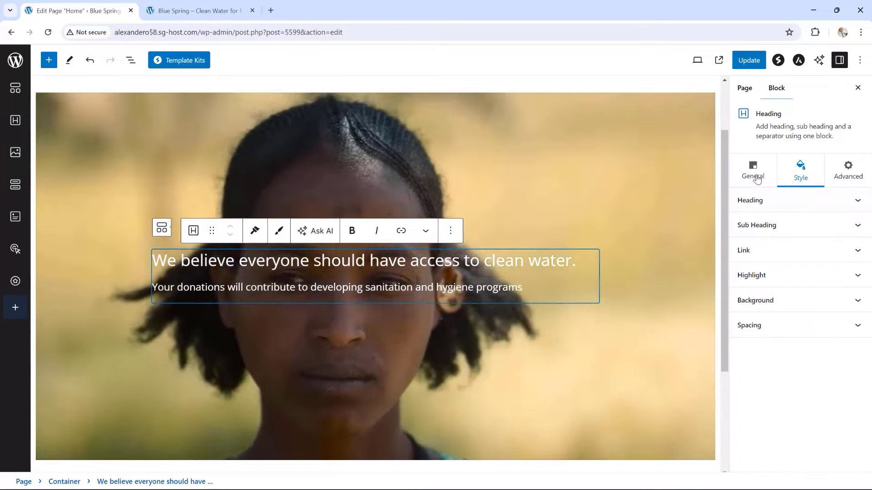
Centre-align the hero heading and subheading
click(753, 177)
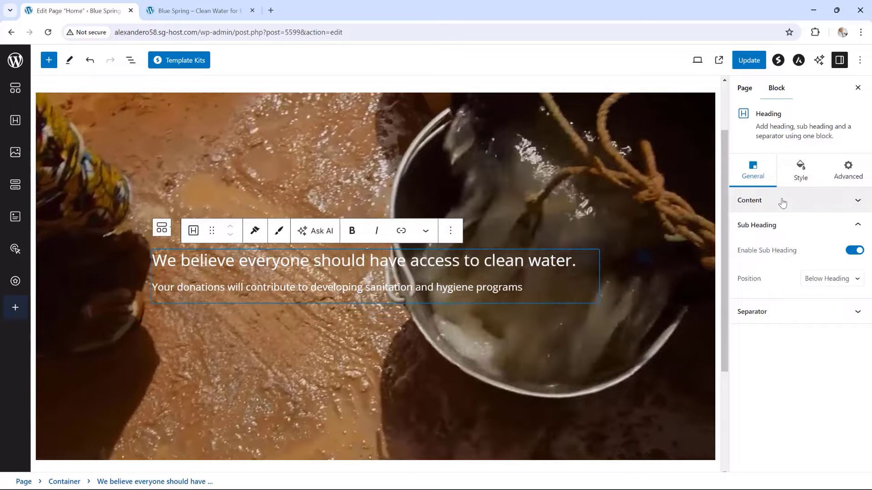
click(781, 201)
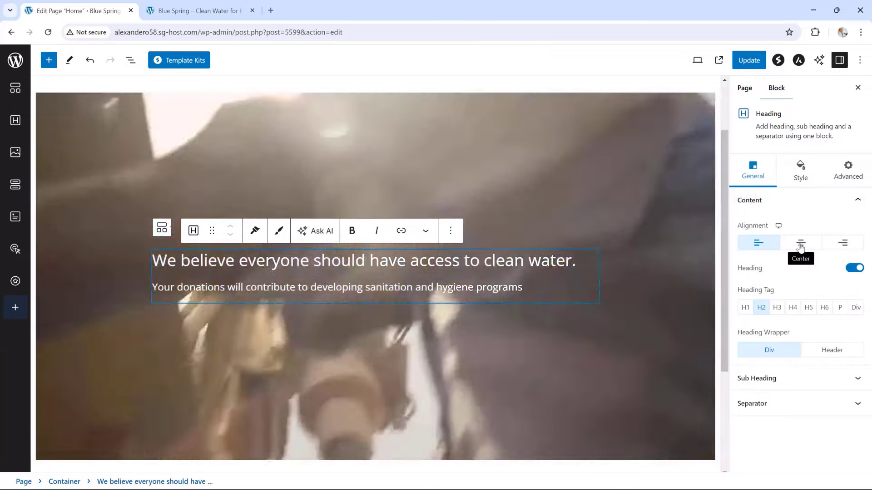
click(800, 245)
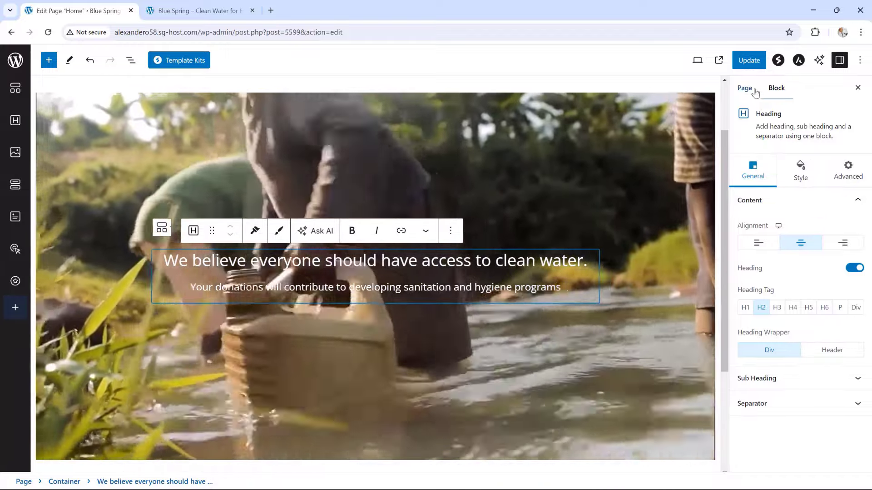
Update the page and reload the live site tab to see the centred text
click(748, 61)
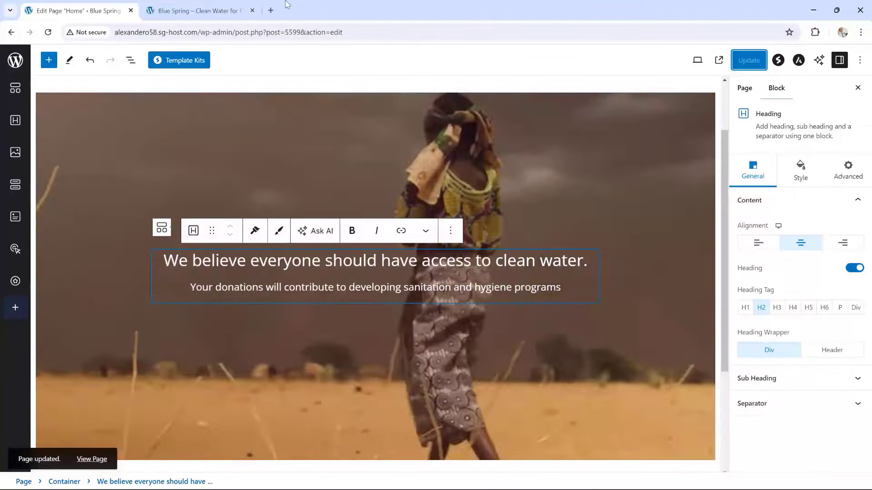
click(210, 9)
key(F5)
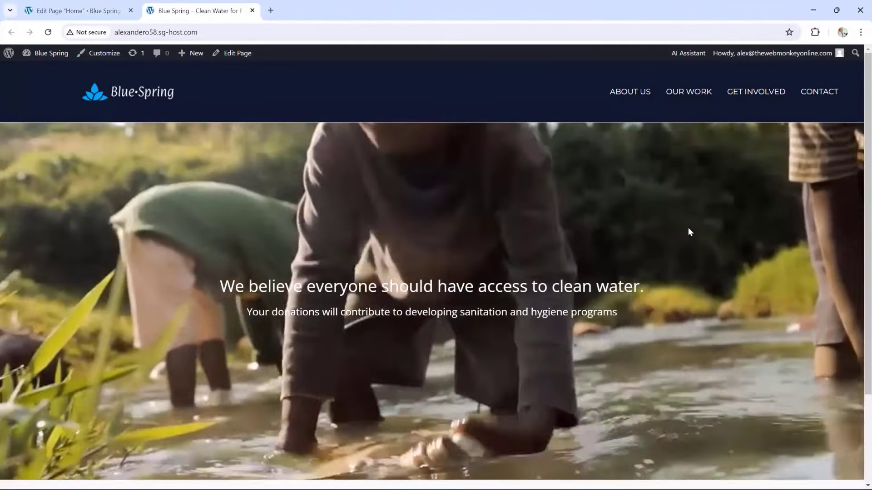
Scroll through the live home page to review it, then return to the Home page editor
scroll(691, 235, down, 2)
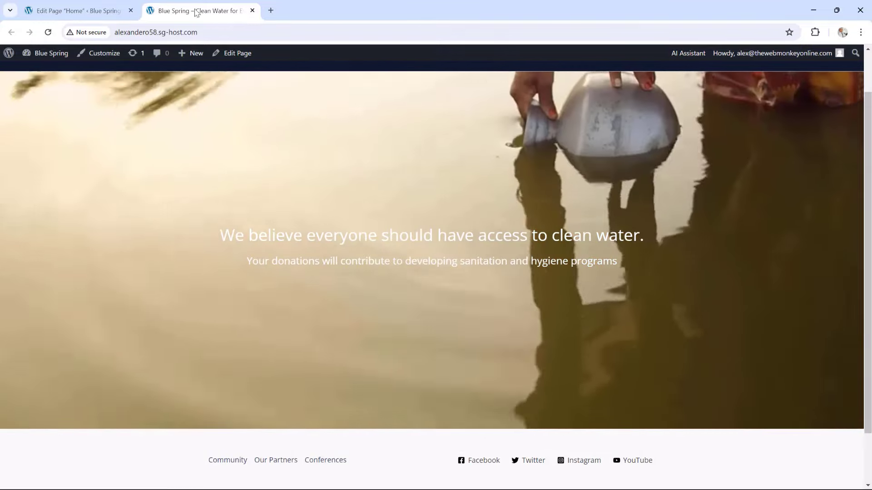
click(85, 6)
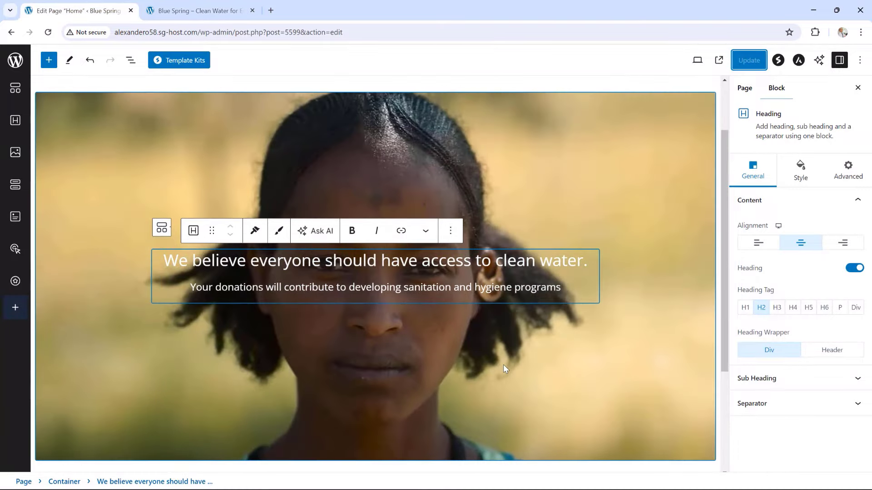
Insert a Spectra Buttons block with a centred 'Click Here' button below the hero subheading
click(589, 370)
scroll(589, 370, down, 2)
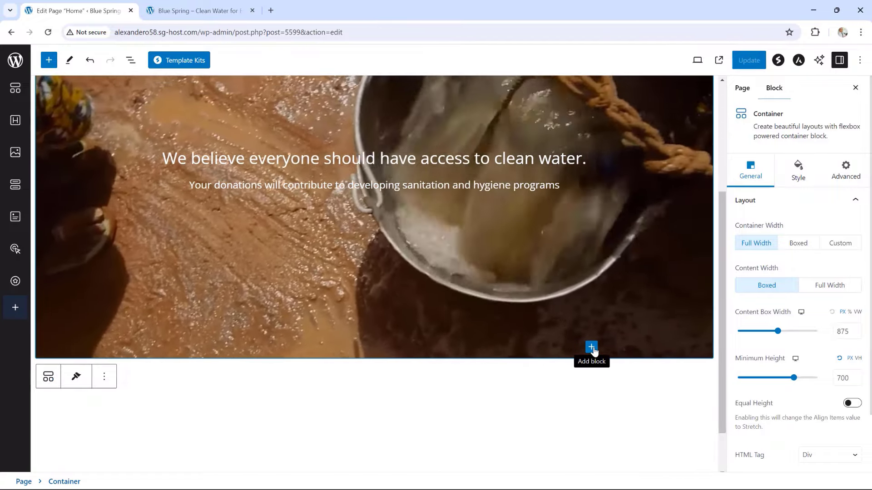
click(592, 349)
scroll(652, 398, down, 1)
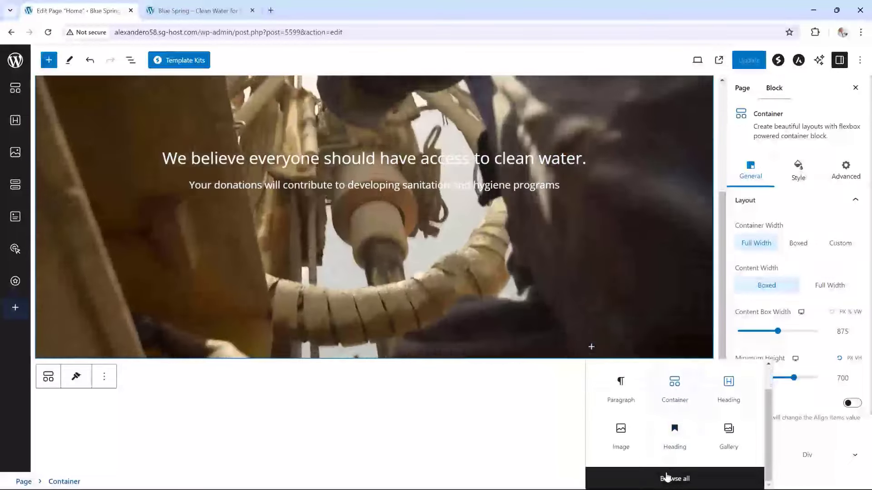
click(667, 477)
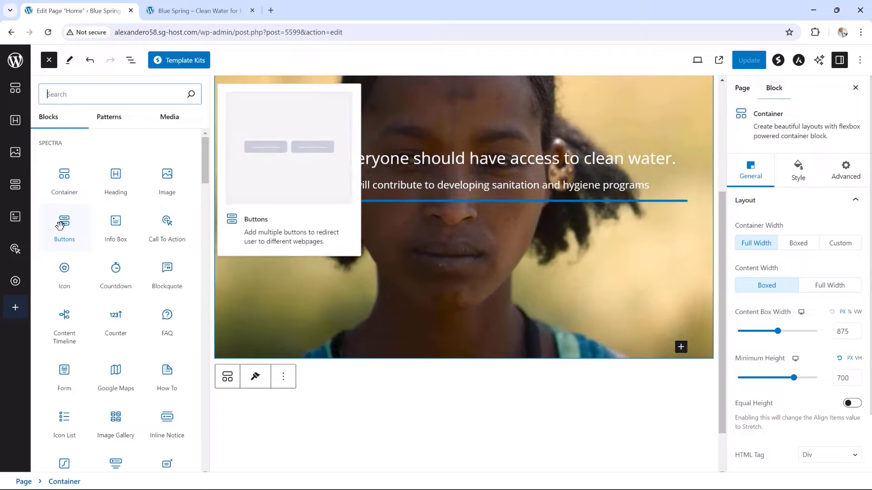
click(62, 224)
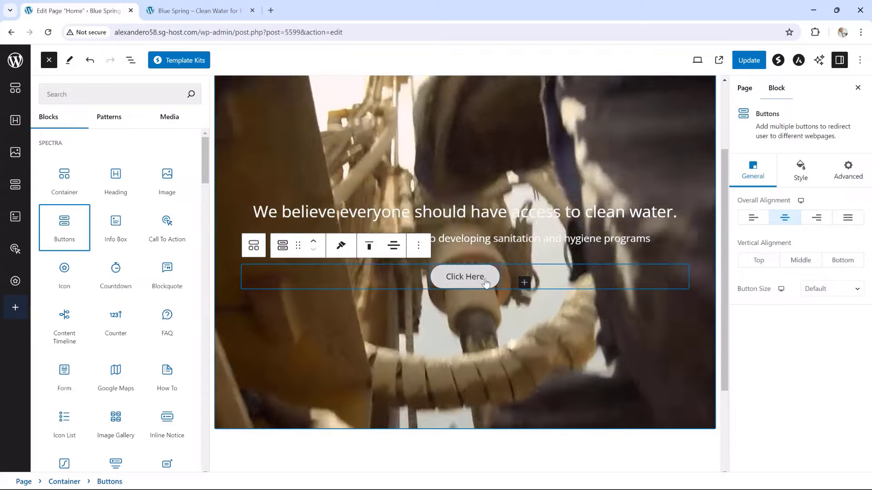
Relabel the hero button from 'Click Here' to 'MAKE A DIFFERENCE'
click(485, 282)
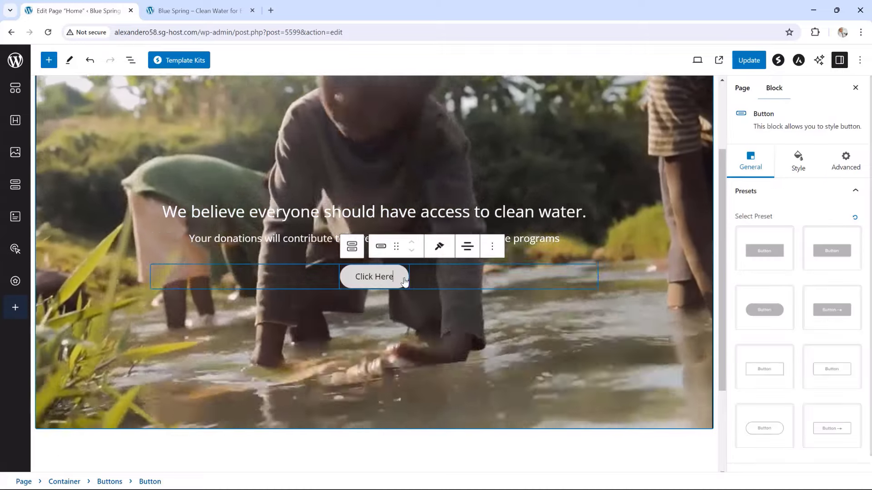
key(BackSpace)
key(BackSpace)
key(BackSpace)
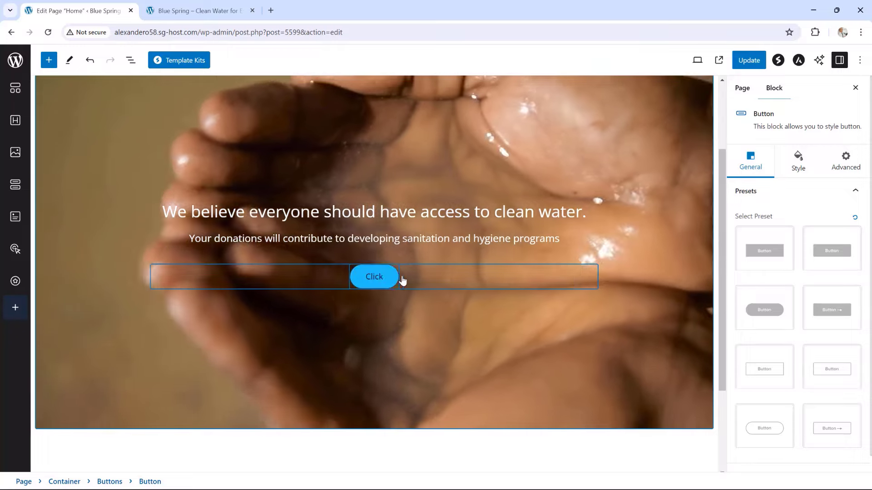
key(BackSpace)
key(BackSpace)
key(BackSpace)
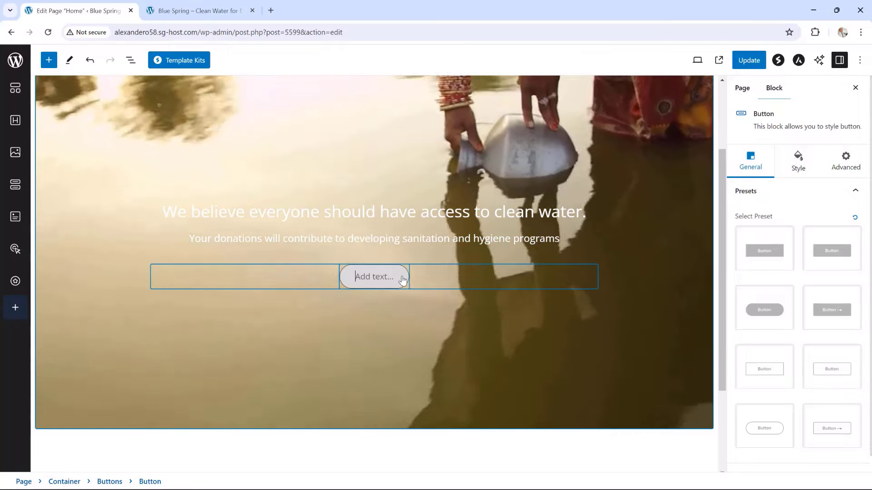
text(MAKE)
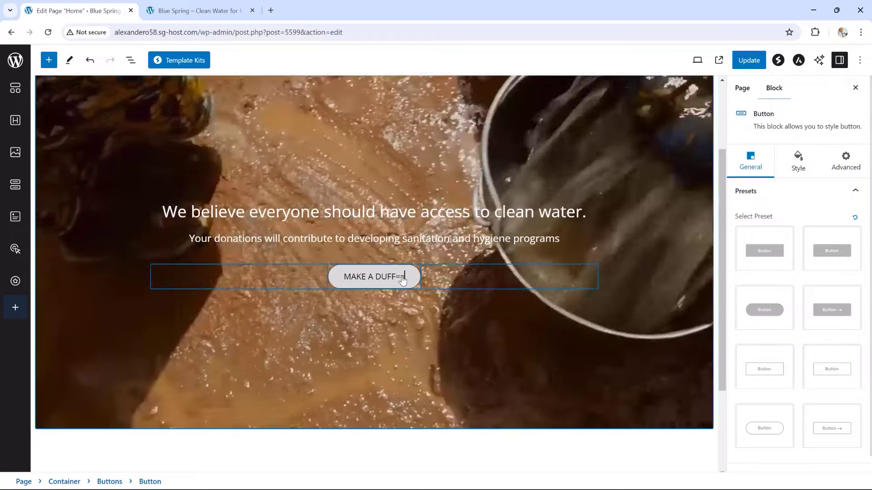
text( A DU)
key(BackSpace)
text(IFFE)
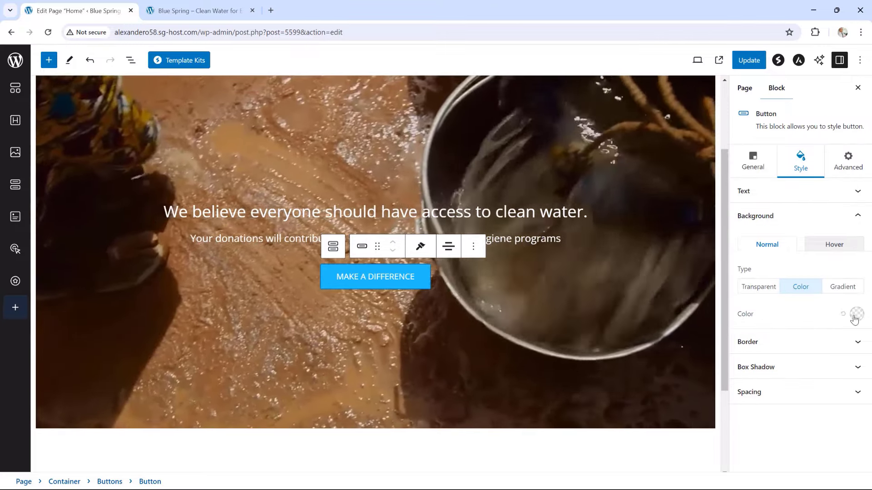
Give the hero button a blue 22BEFF background and check it on the live site
click(853, 314)
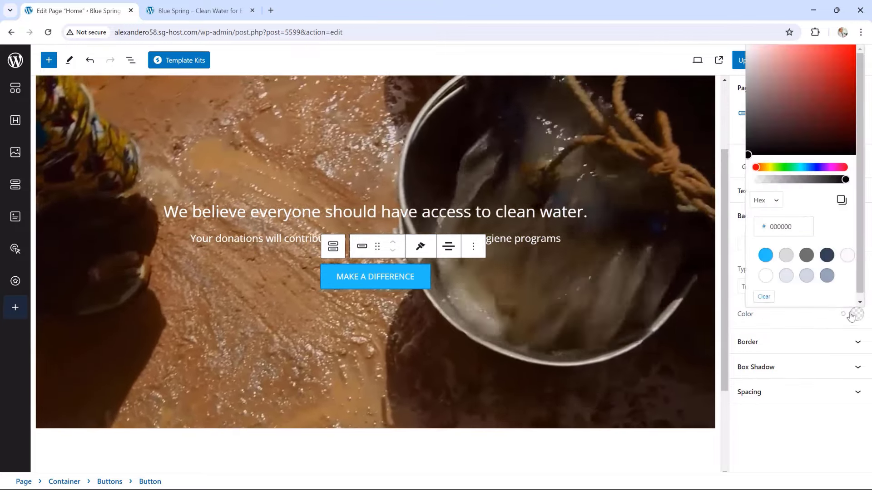
click(765, 255)
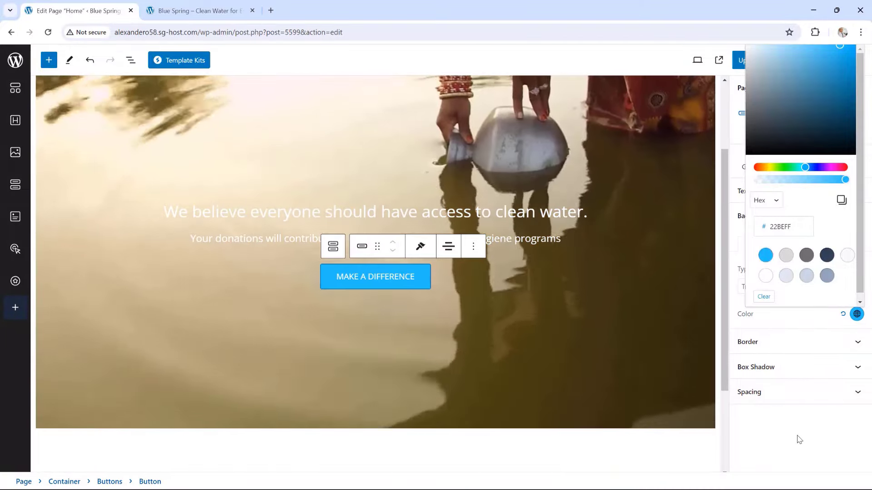
click(797, 437)
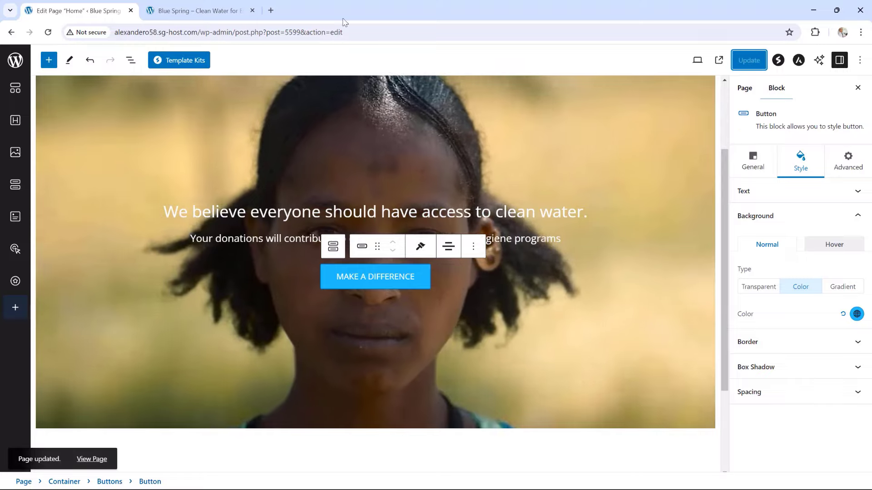
click(189, 9)
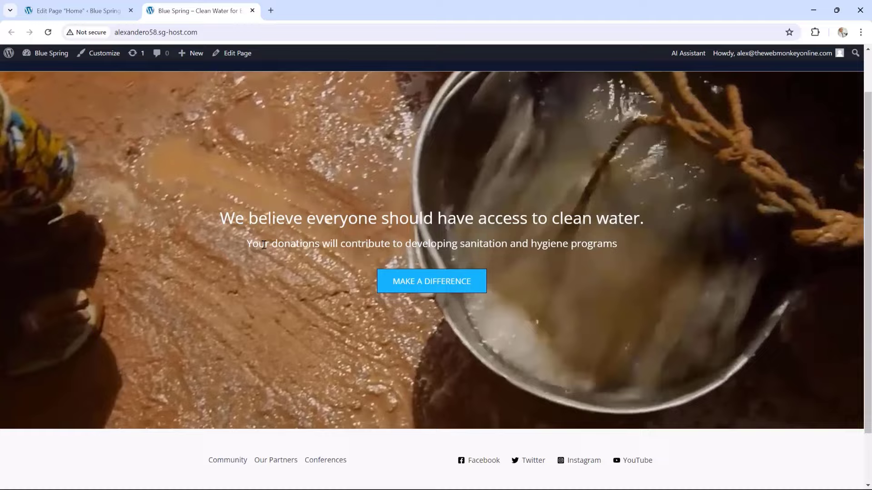
Inspect the hero subtitle text on the live page, then return to the page editor
drag(263, 246, 574, 276)
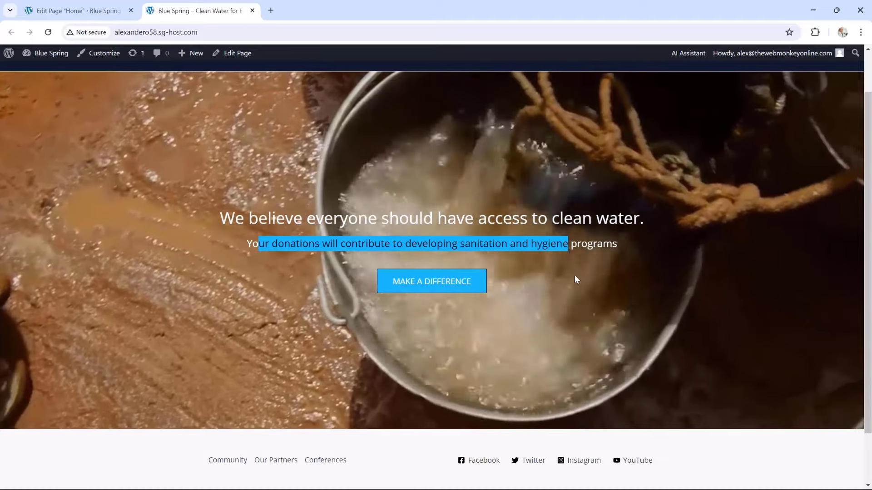
click(575, 276)
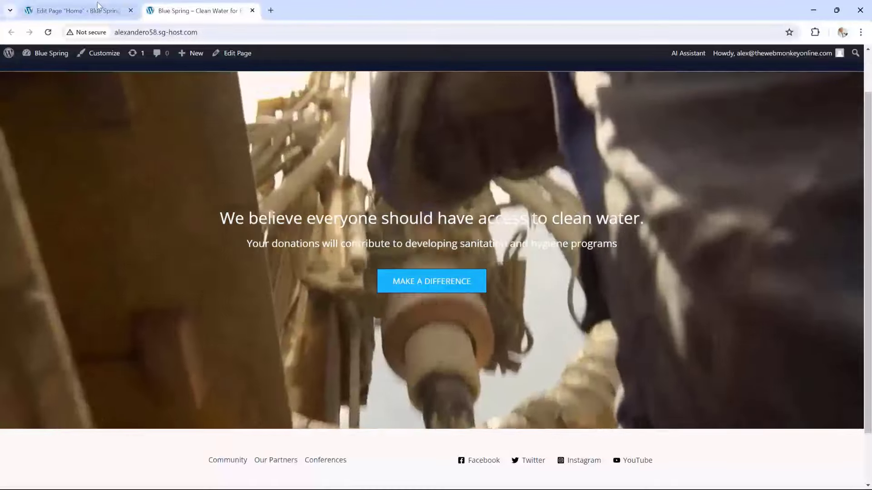
key(ctrl+shift+Tab)
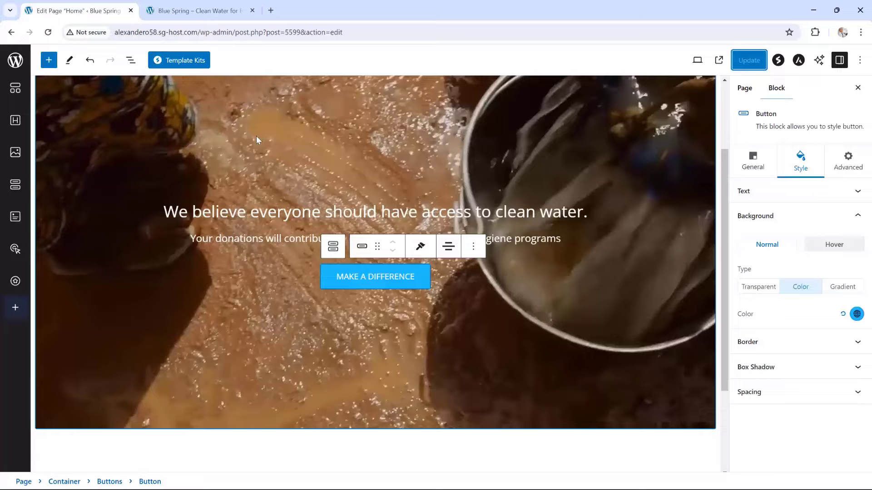
Add a black 000000 colour overlay at 0.5 opacity over the hero background video
click(96, 84)
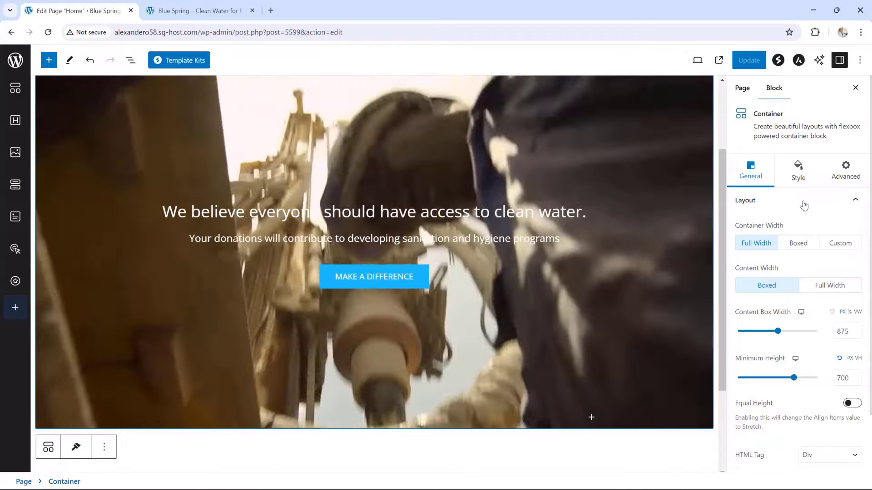
click(798, 171)
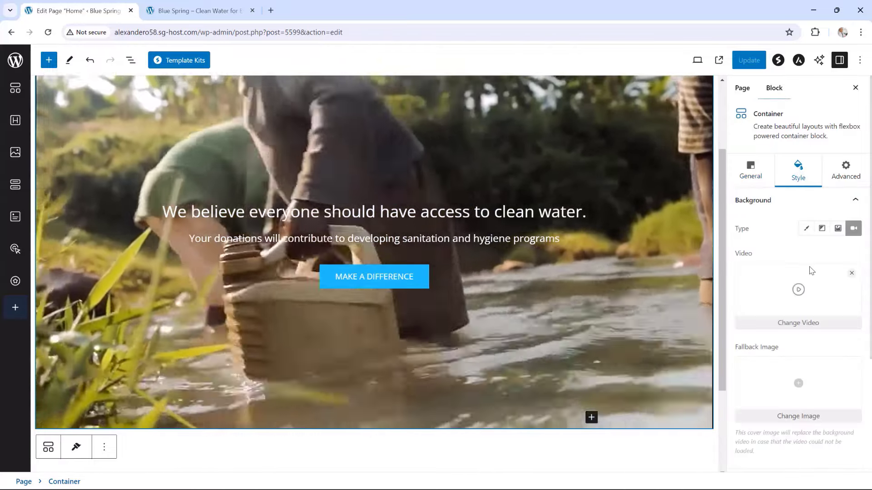
scroll(812, 270, down, 1)
scroll(811, 270, down, 2)
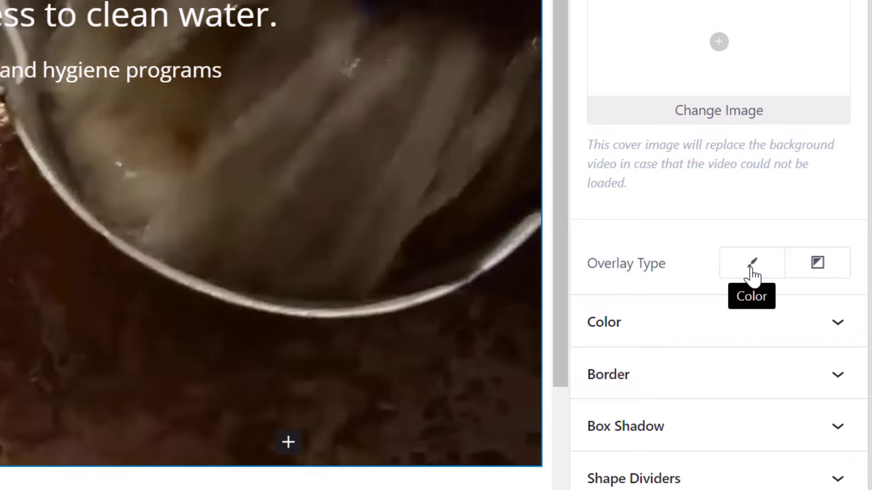
click(750, 271)
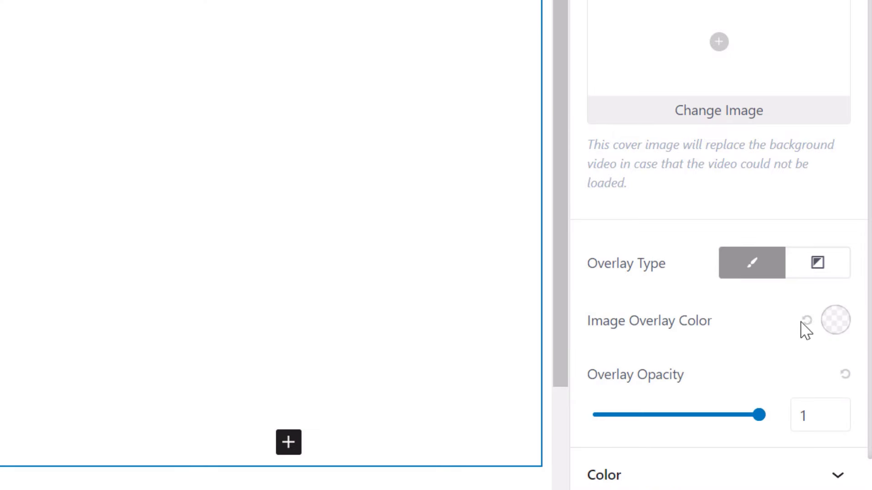
click(835, 324)
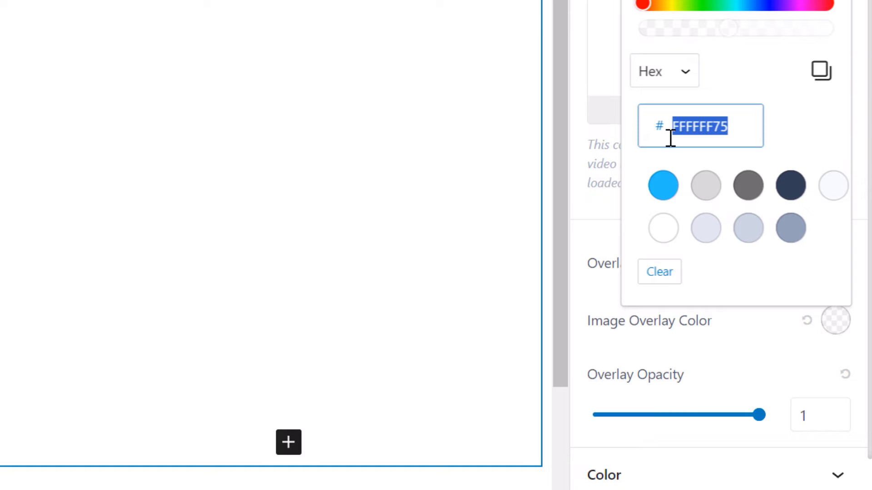
text(000000)
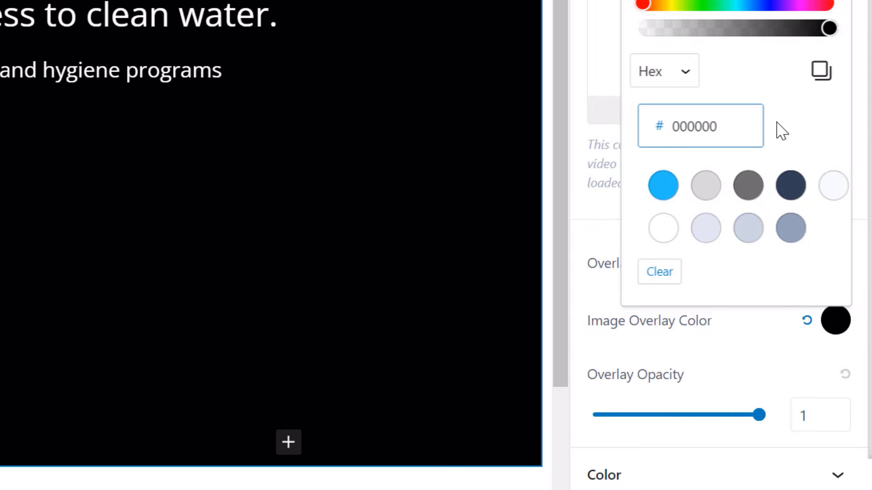
click(779, 341)
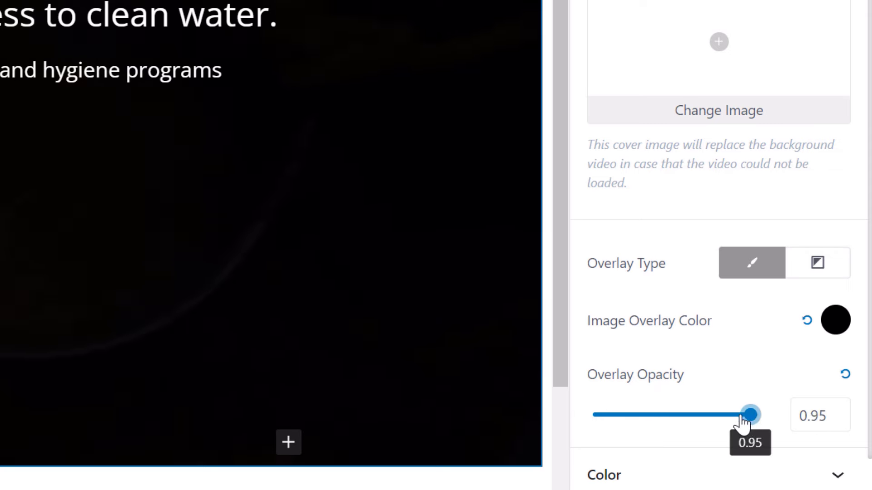
drag(743, 416, 683, 414)
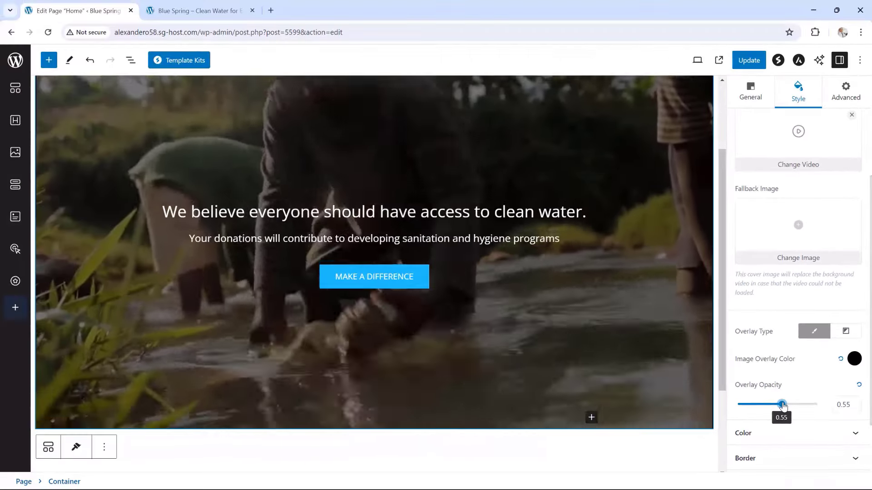
drag(782, 405, 776, 403)
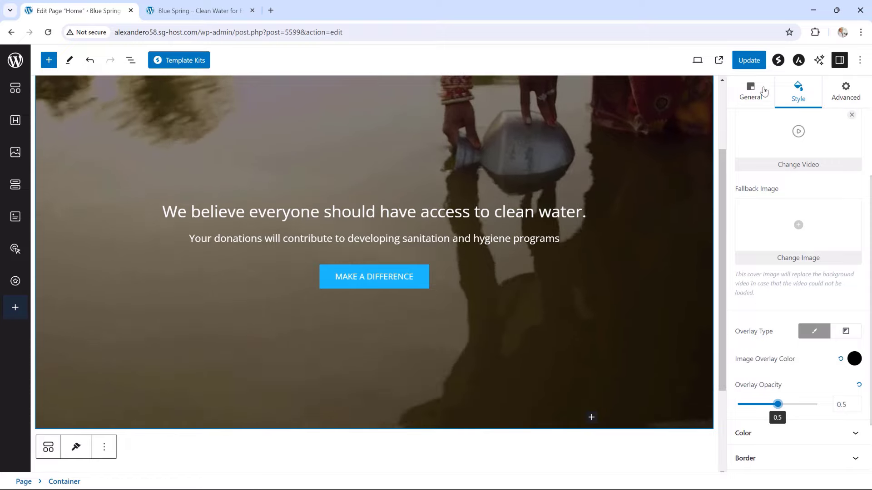
Update the page, reload the live site to see the overlay, and go to the Pages list
click(752, 65)
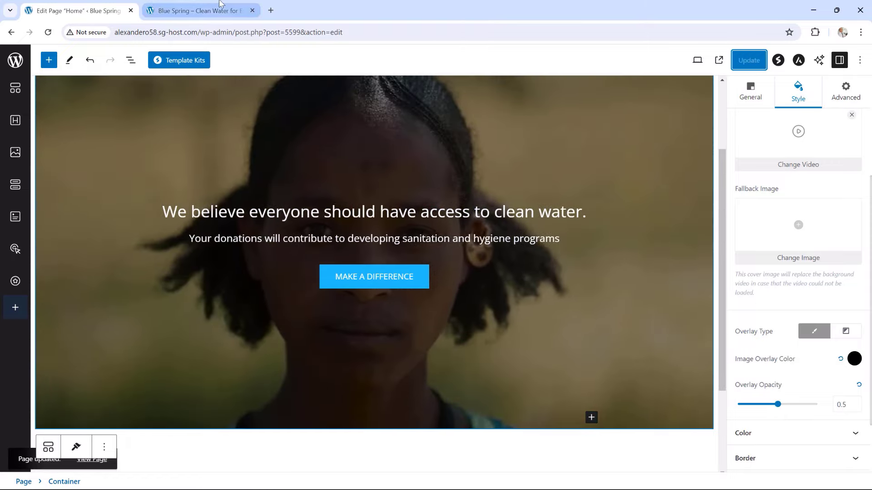
click(200, 10)
click(47, 33)
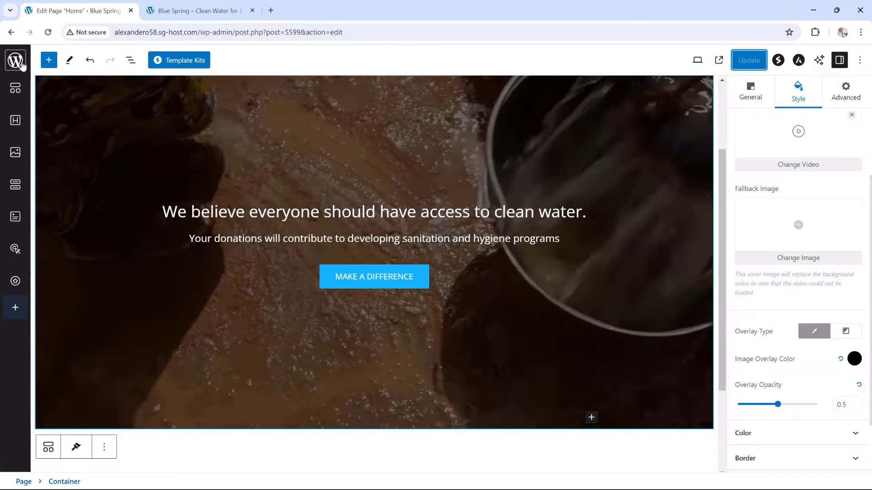
click(21, 63)
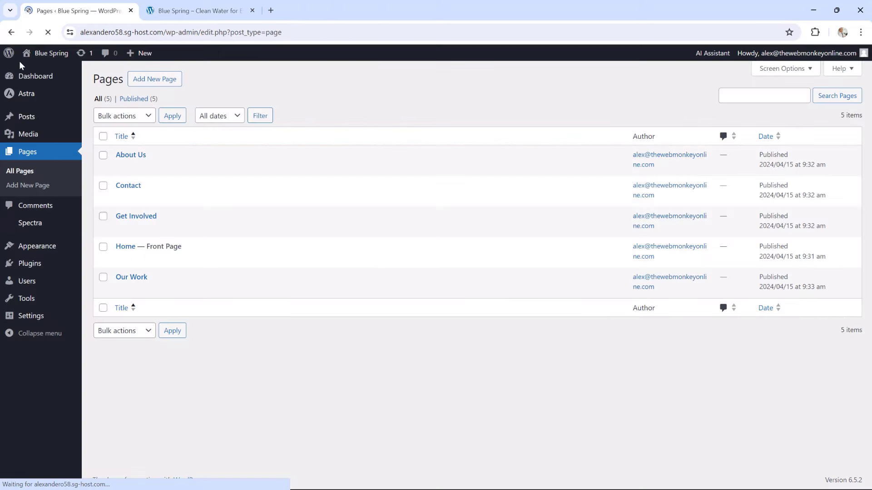
Set the Customizer headings font family to Montserrat and reload the live site to see it
mouse_move(44, 248)
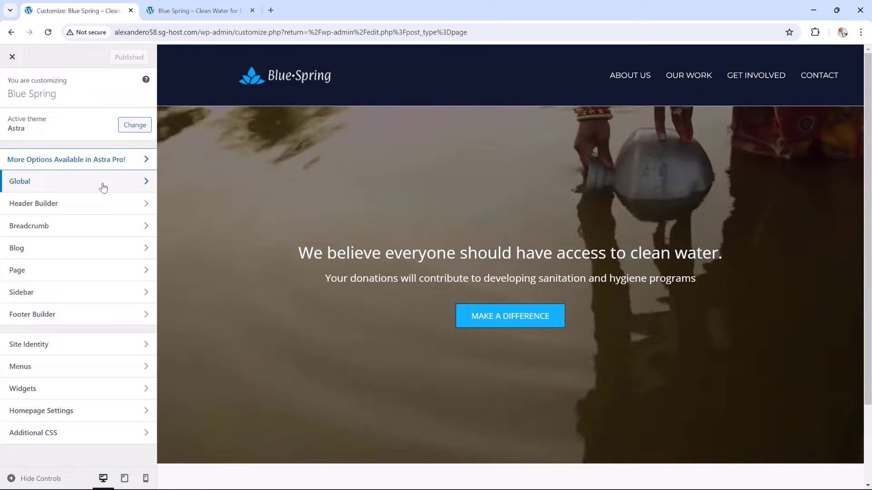
click(102, 187)
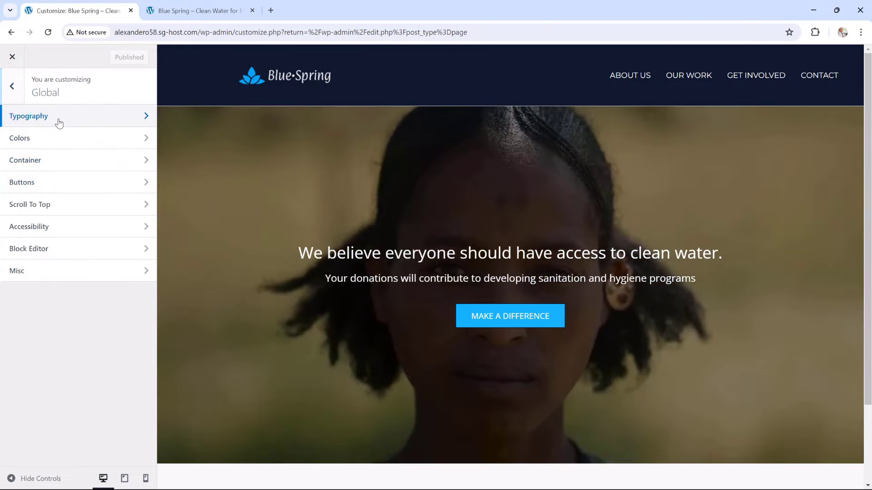
click(59, 122)
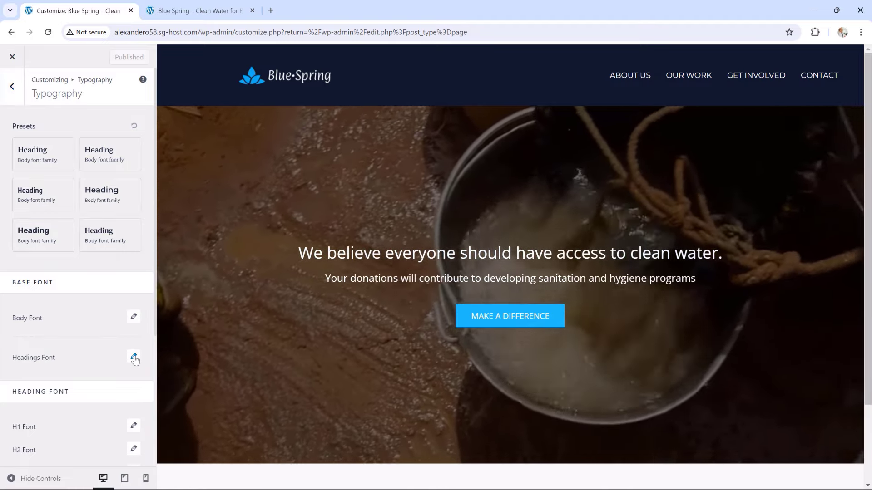
click(134, 359)
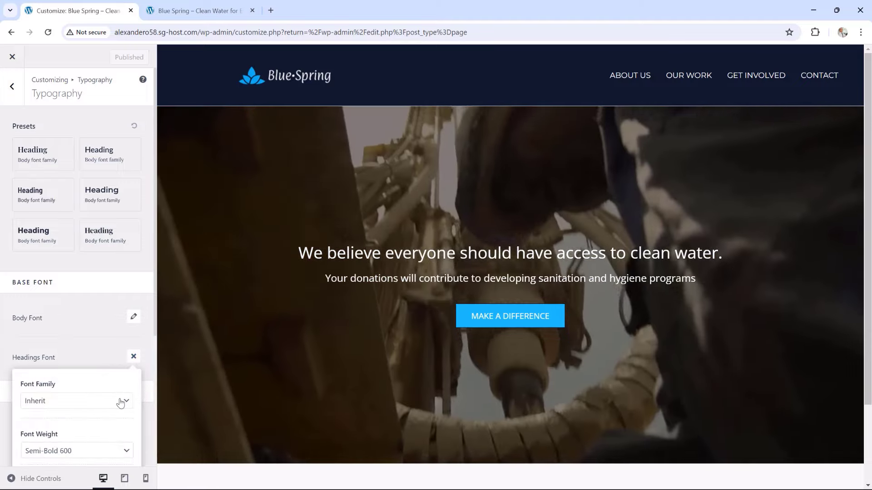
click(121, 402)
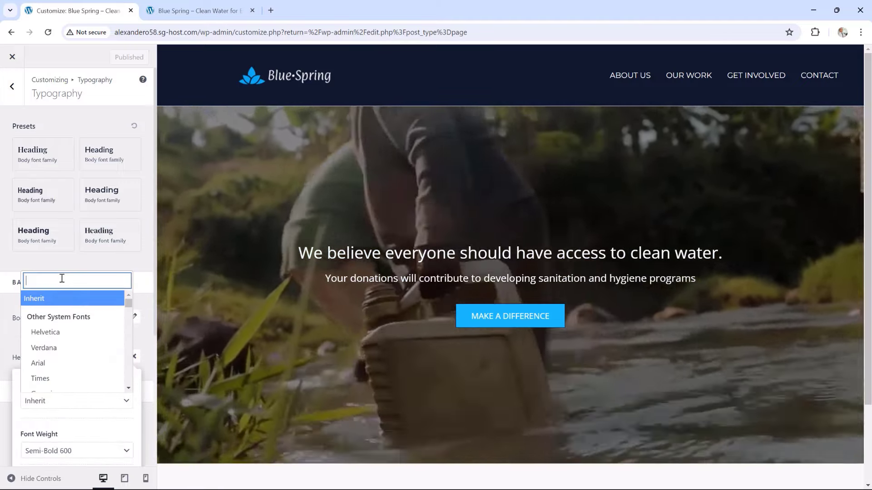
click(62, 278)
text(monts)
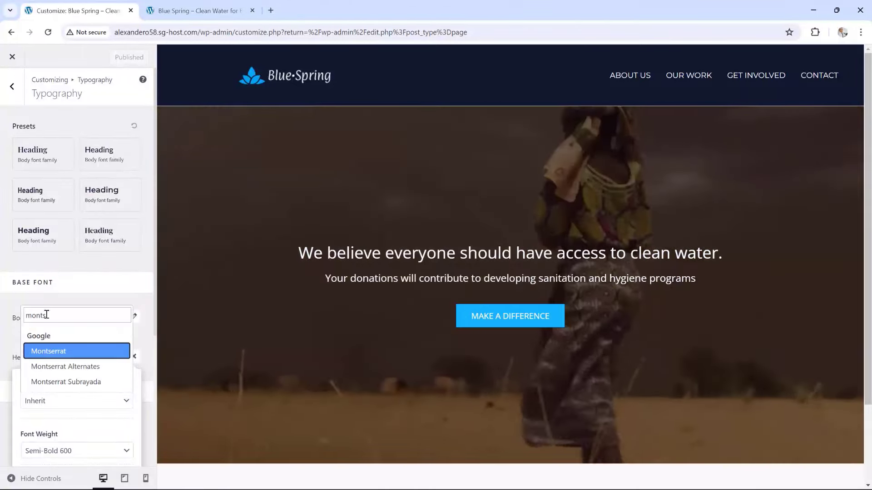
click(49, 352)
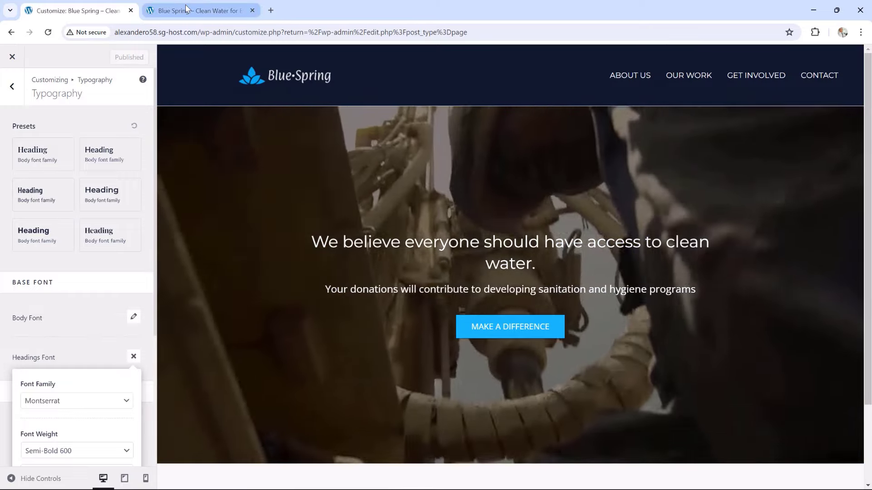
click(186, 9)
key(F5)
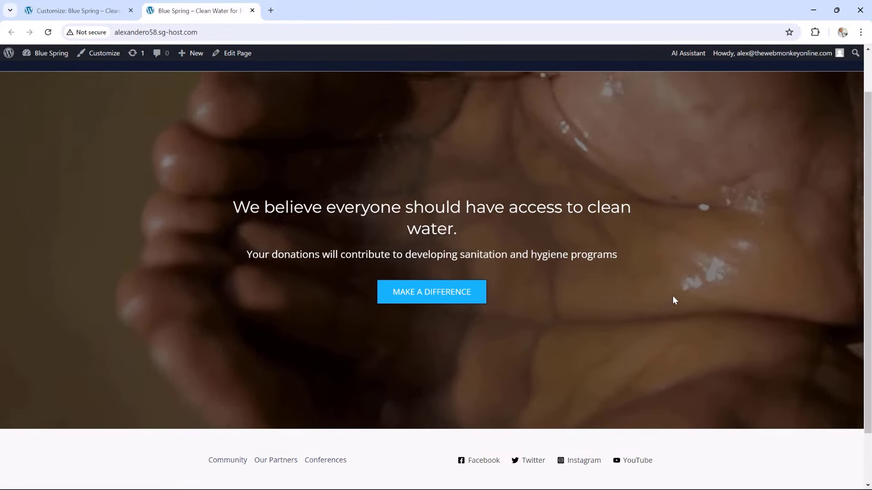
scroll(674, 300, up, 1)
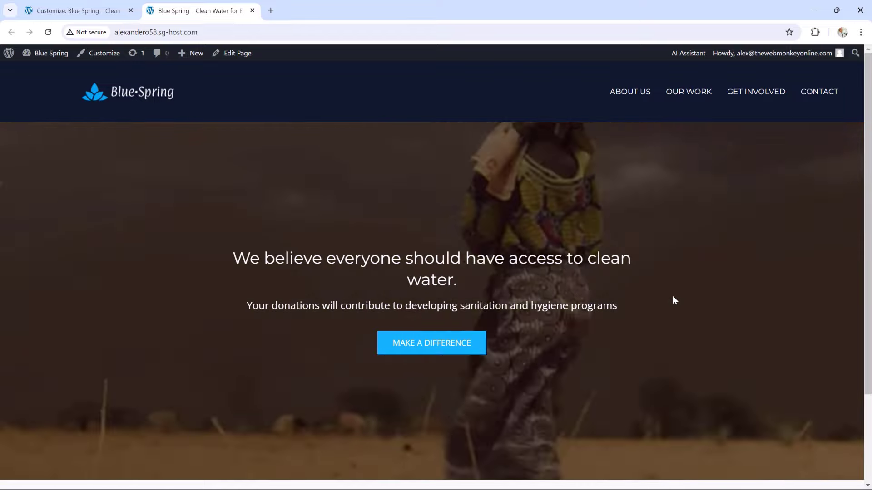
scroll(673, 300, down, 1)
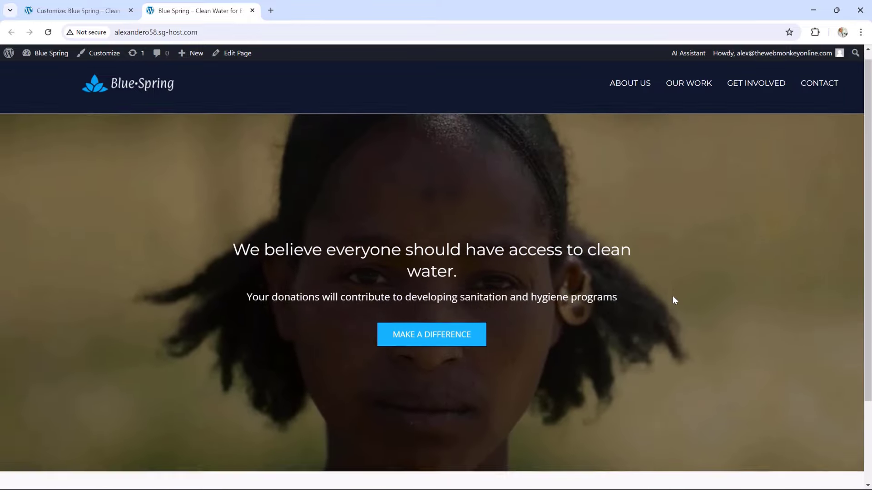
scroll(673, 300, up, 1)
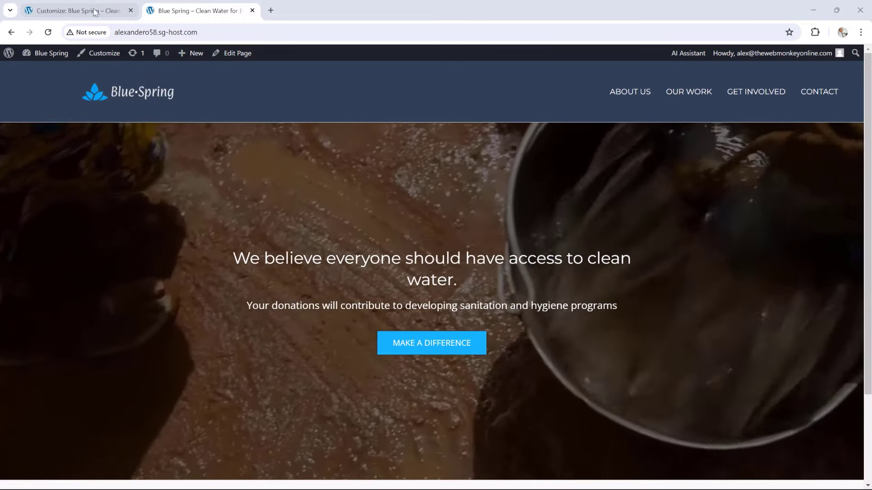
Enable the transparent header on the complete website, publish it, and reload the live site
click(95, 12)
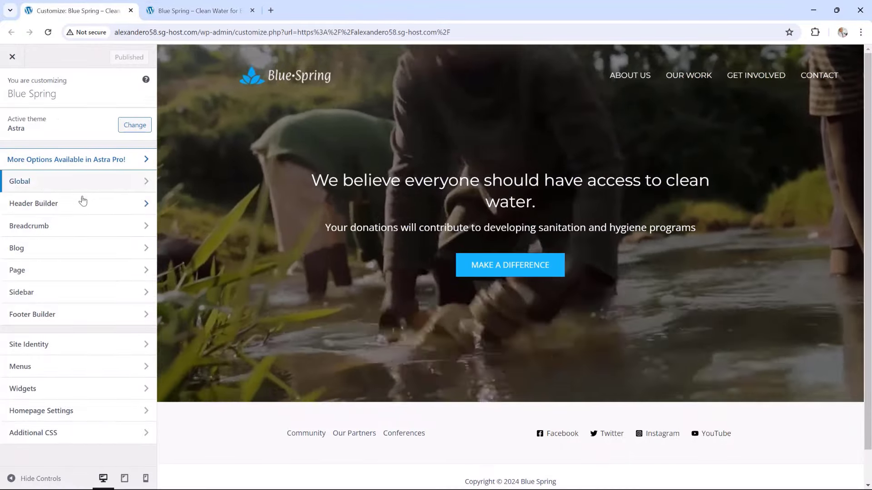
click(91, 205)
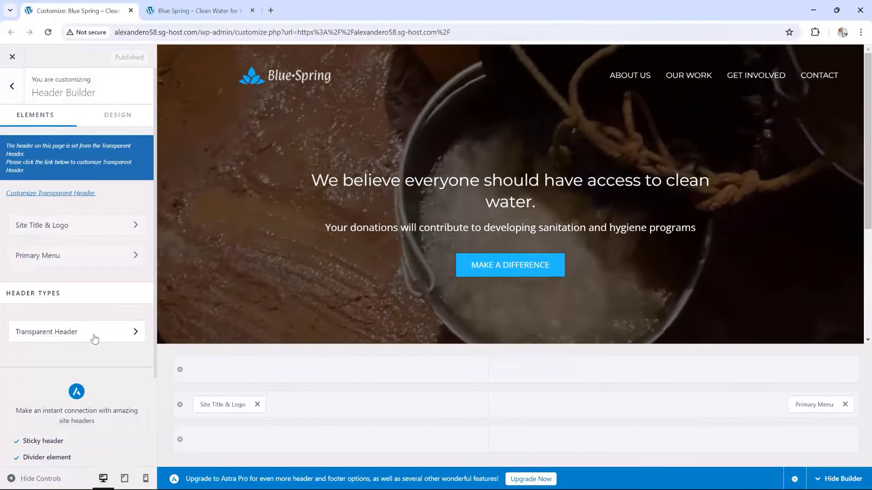
click(94, 337)
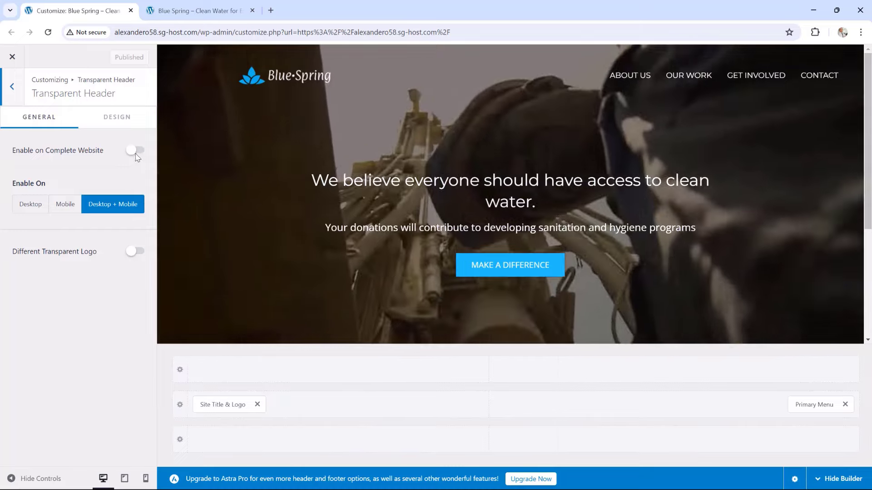
click(136, 153)
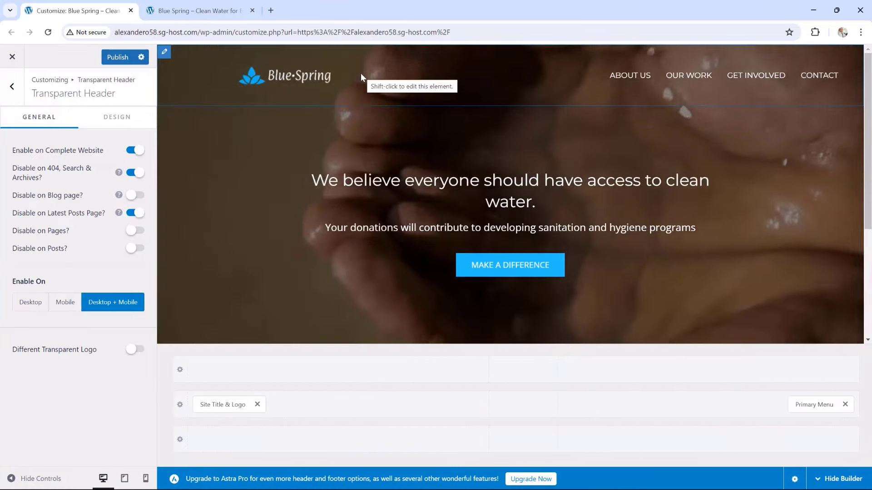
click(111, 58)
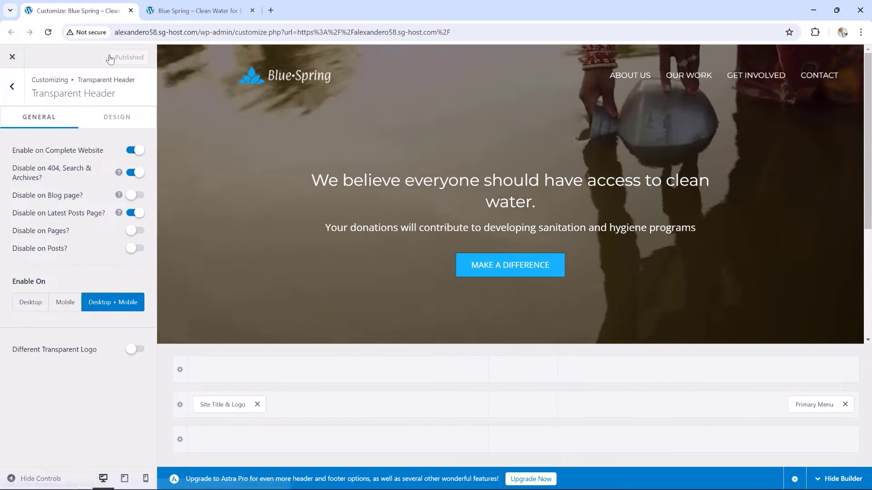
click(181, 11)
click(49, 32)
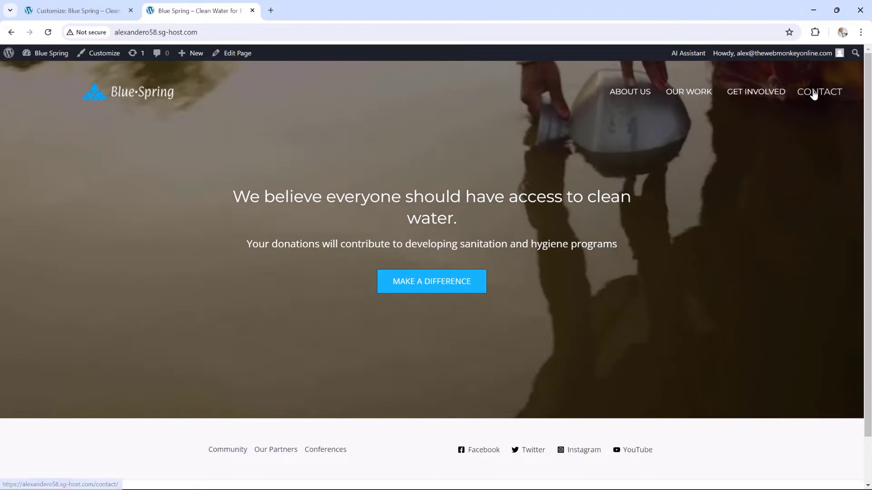
View the live Contact page, then go back to the Customizer
click(813, 92)
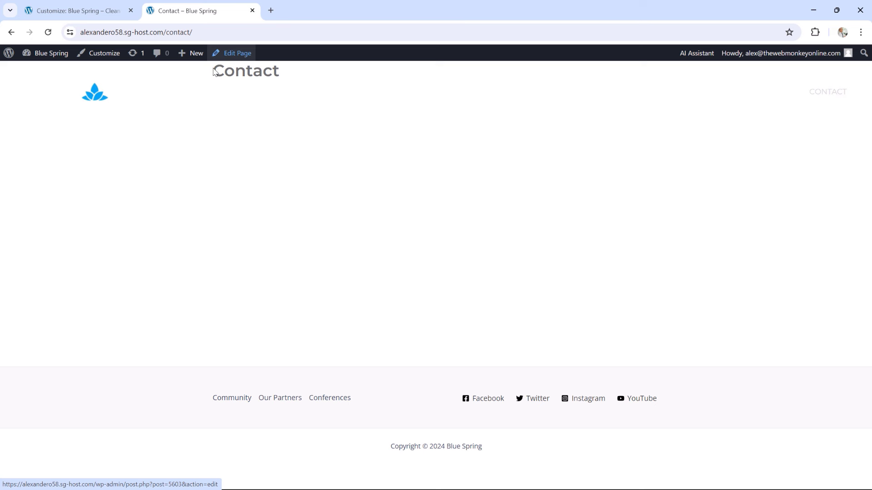
click(89, 9)
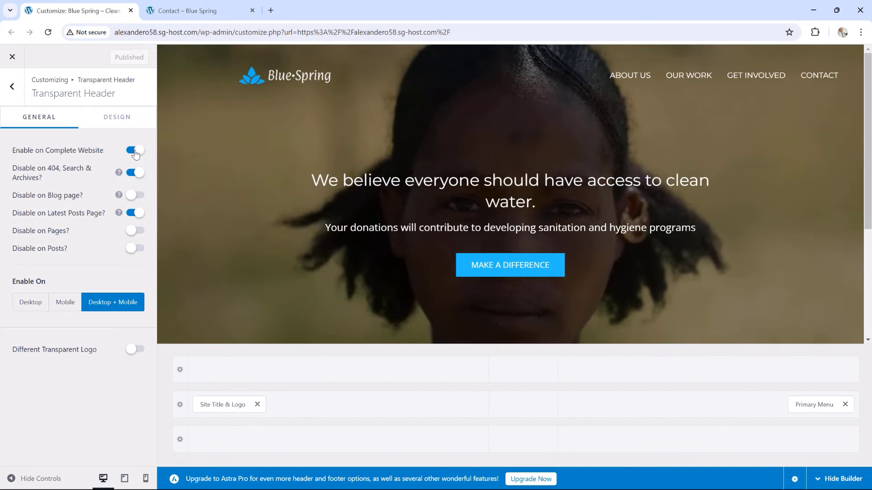
Turn off the site-wide transparent header, publish, and switch to the Contact page tab
click(135, 153)
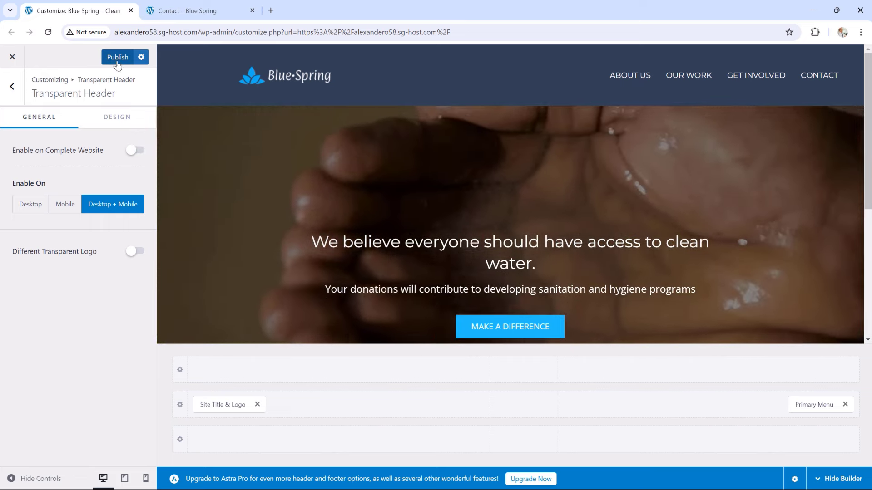
click(117, 58)
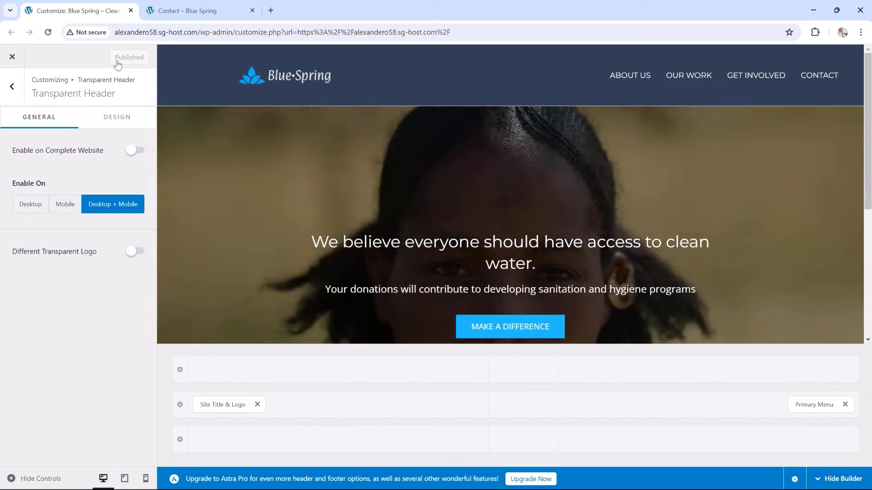
click(198, 5)
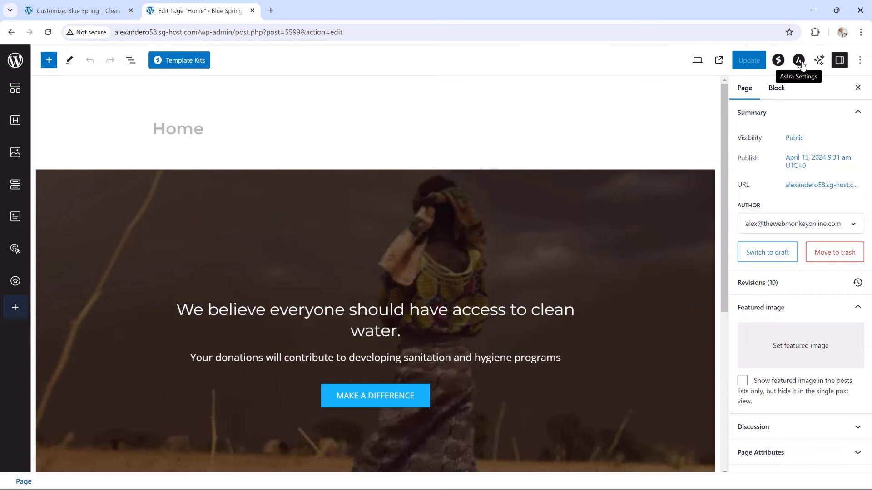
Enable the transparent header for the Home page only in Astra Settings and update the page
click(800, 60)
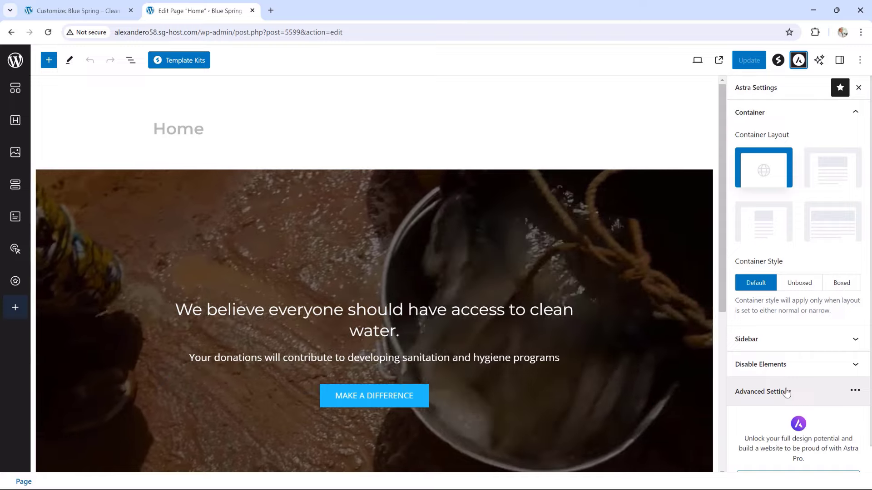
click(786, 391)
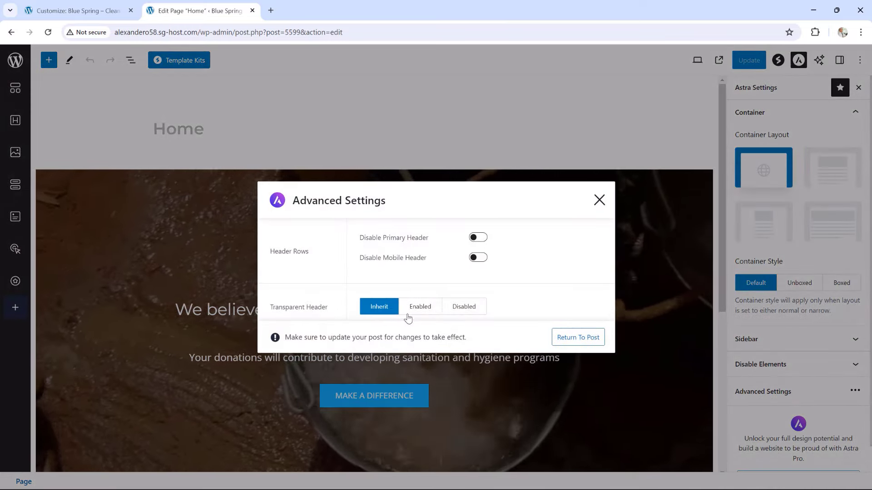
click(422, 307)
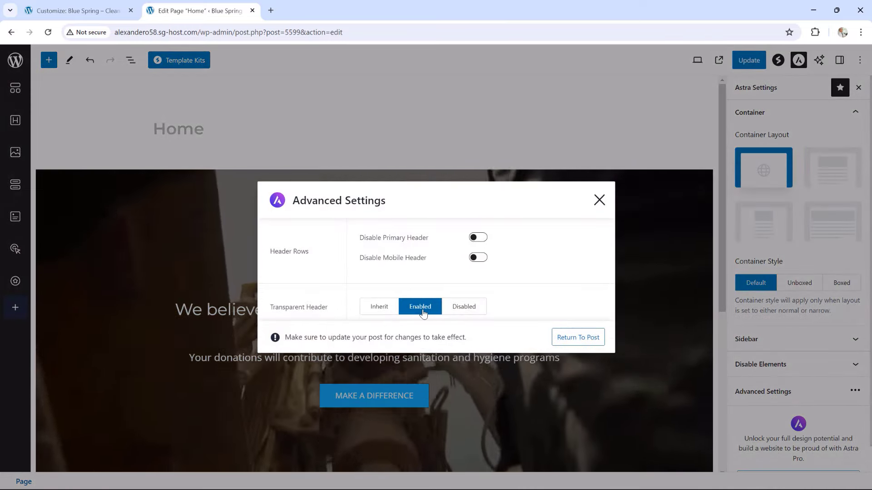
click(573, 338)
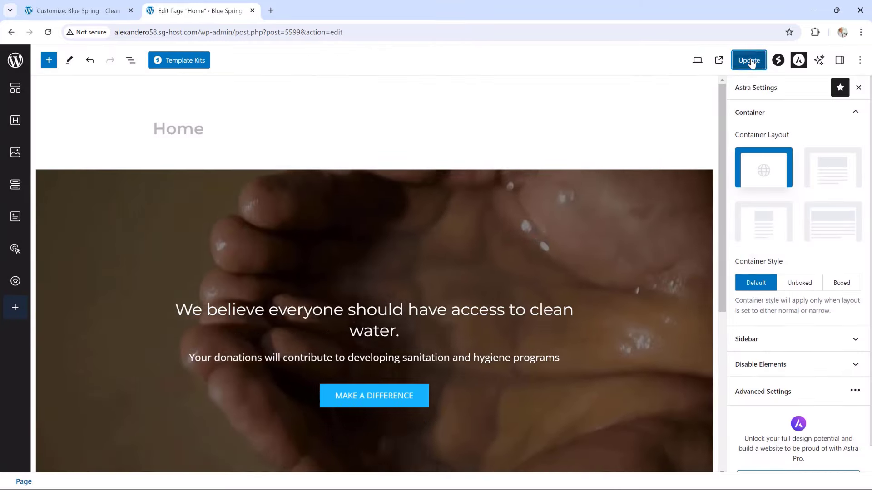
click(750, 61)
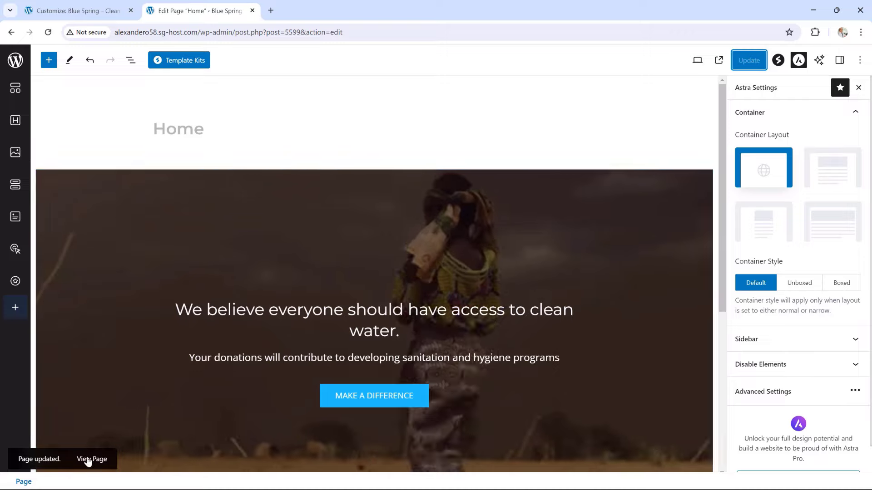
Open the updated homepage in a new browser tab
right_click(88, 461)
click(151, 337)
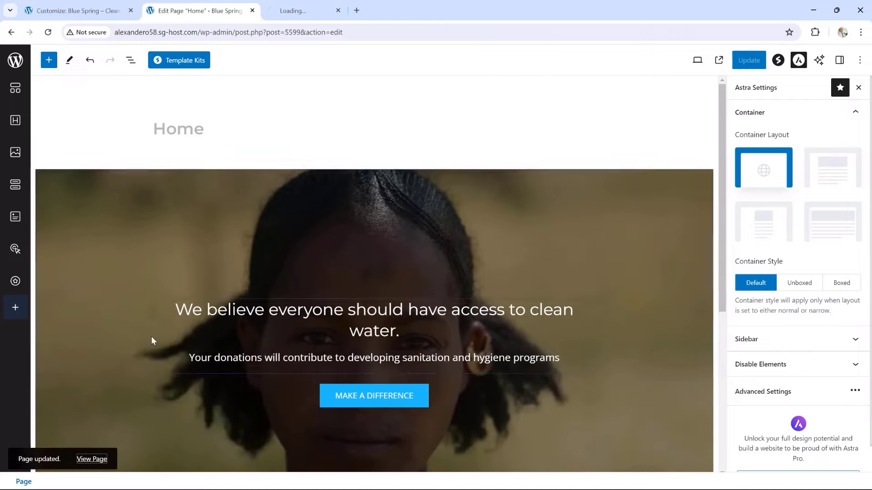
click(308, 8)
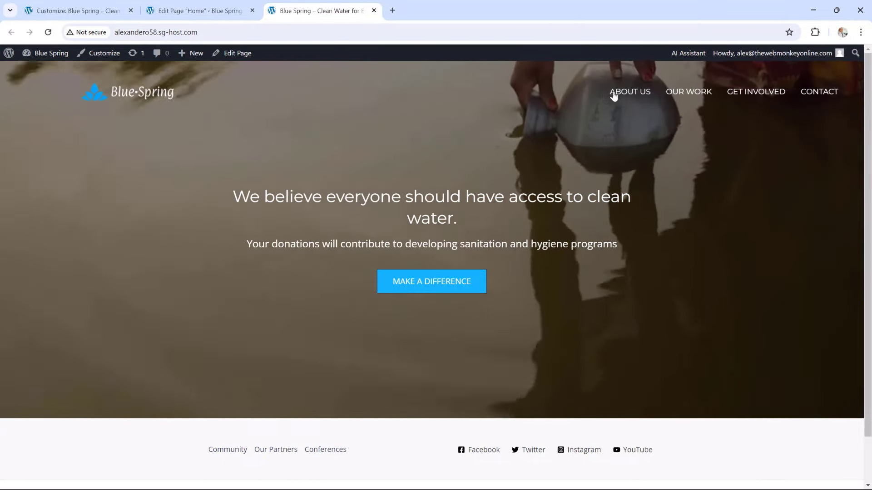
Check the About Us page's solid dark header, then return to the Customizer
click(626, 93)
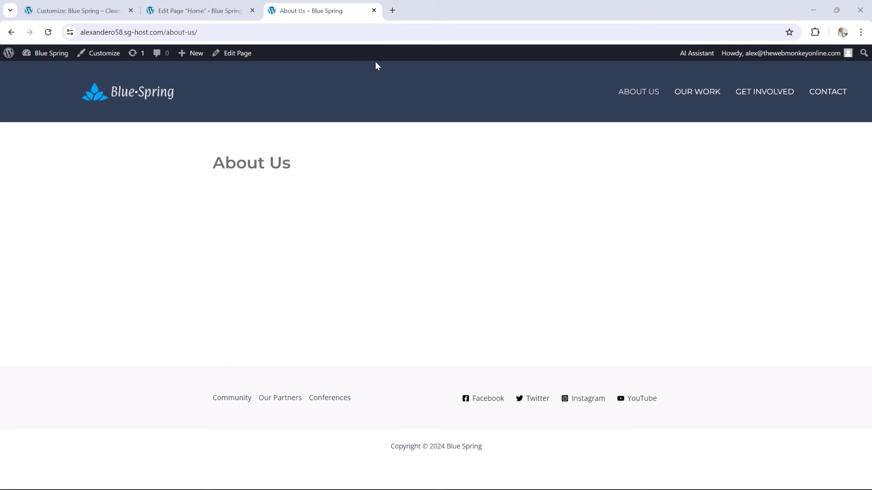
click(128, 4)
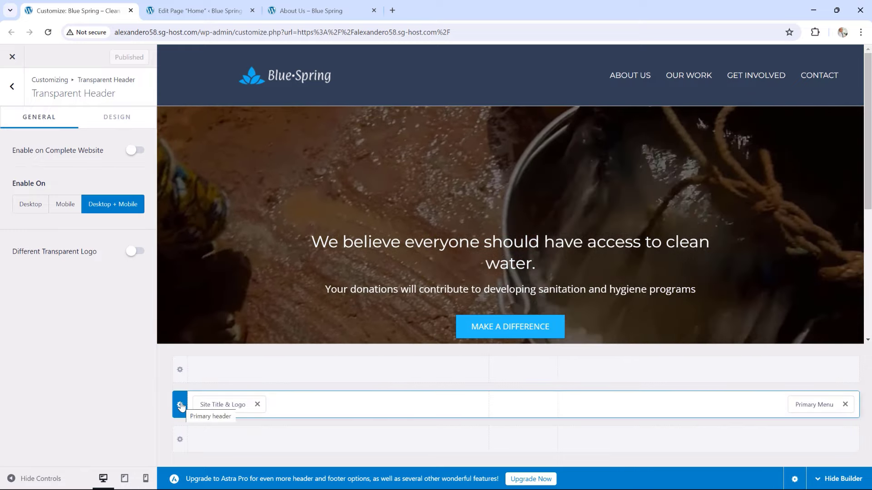
Set the primary header row background colour to #678CB1 and publish it
click(180, 405)
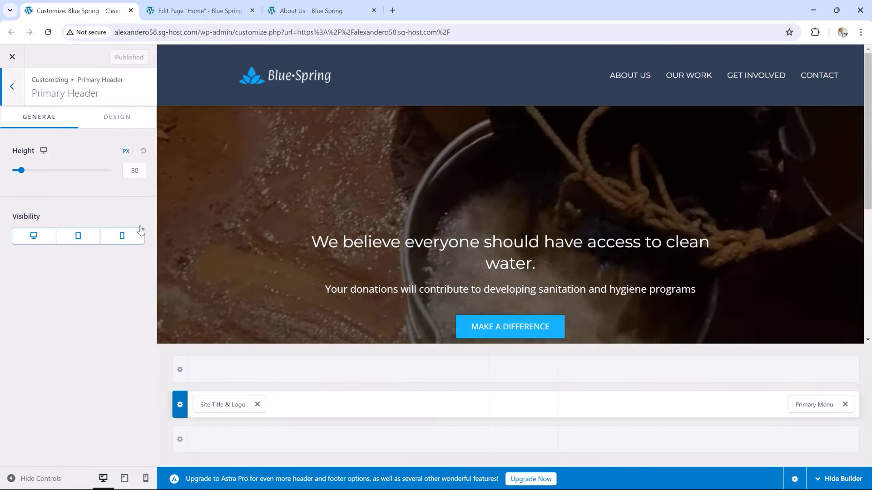
click(118, 118)
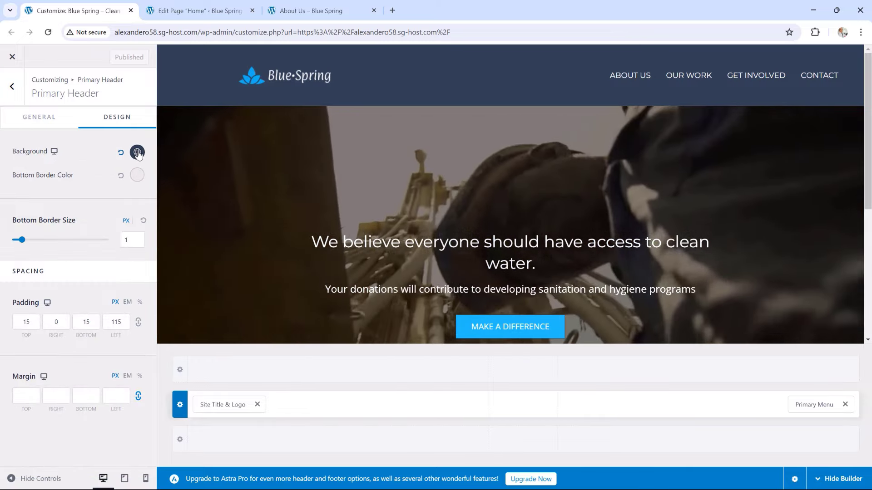
click(138, 152)
drag(66, 395, 32, 394)
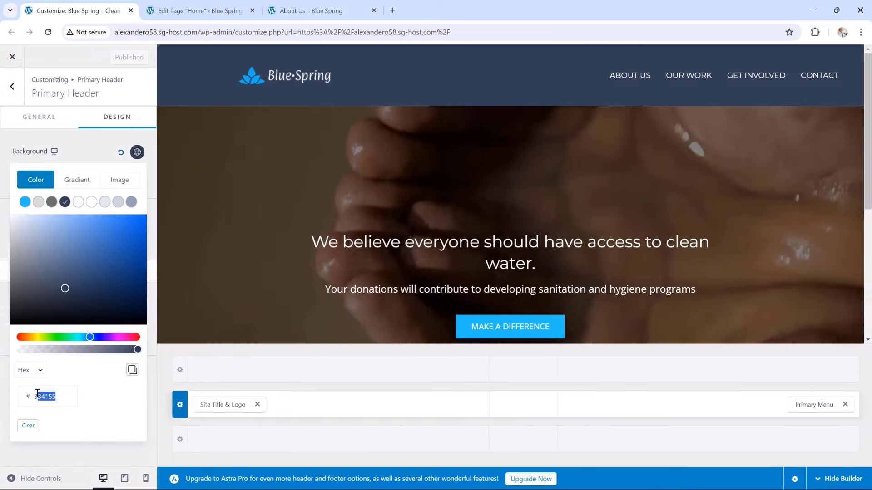
text(678CB1)
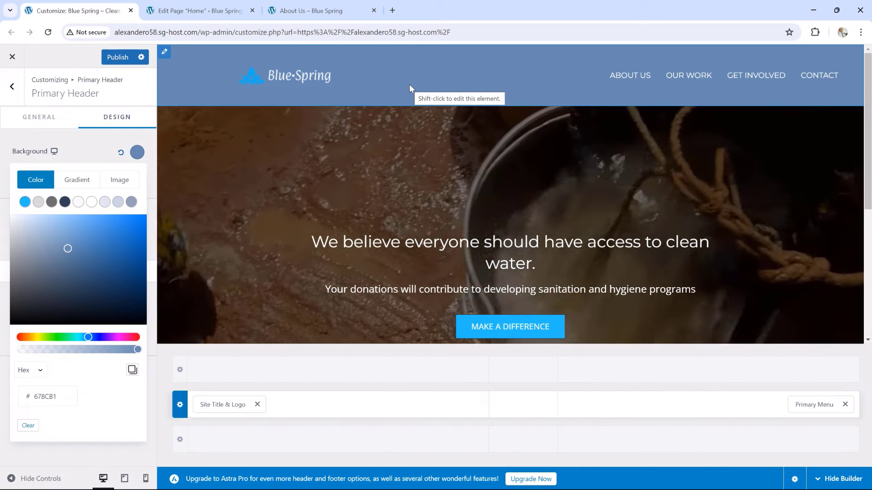
click(118, 58)
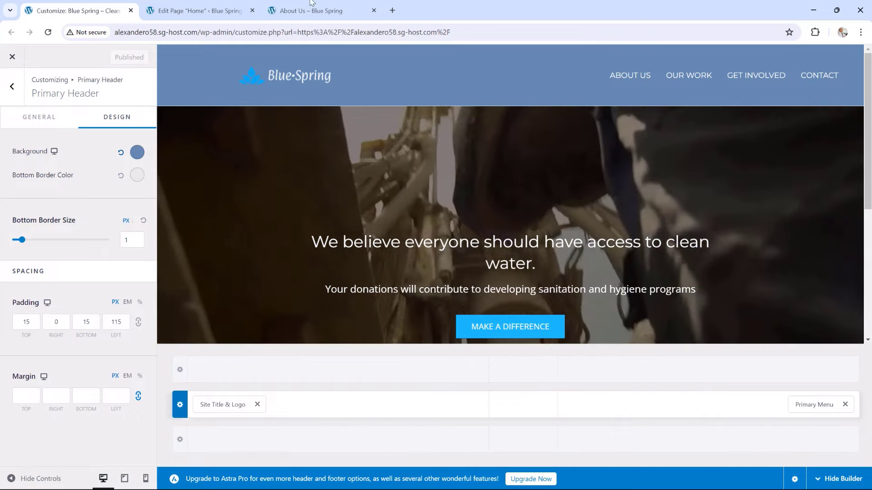
Check the new colour on About Us, then close the About Us and Customizer tabs
click(343, 3)
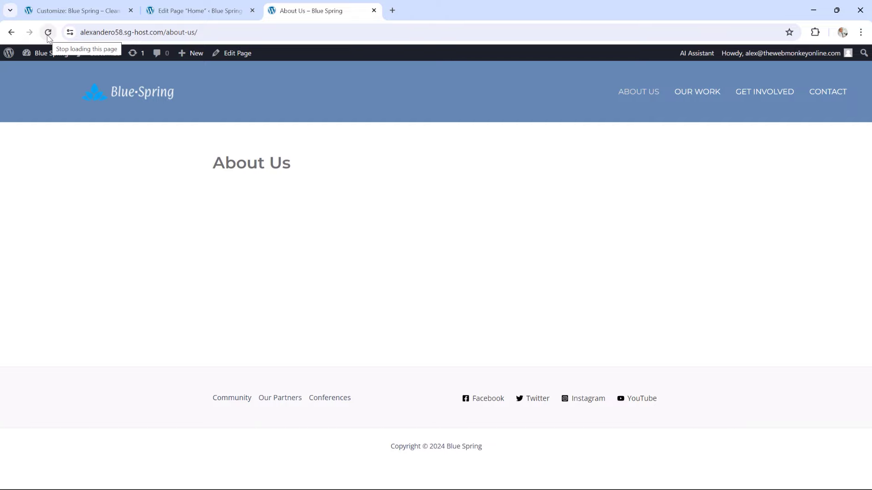
click(374, 10)
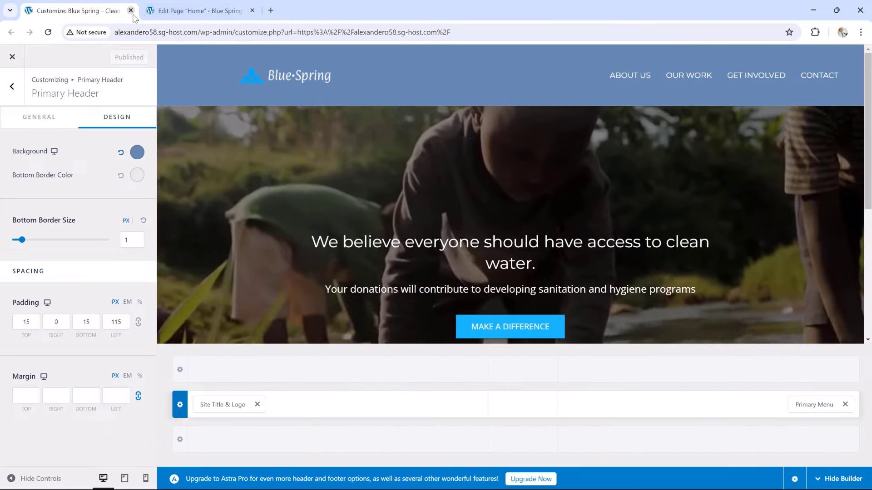
click(131, 11)
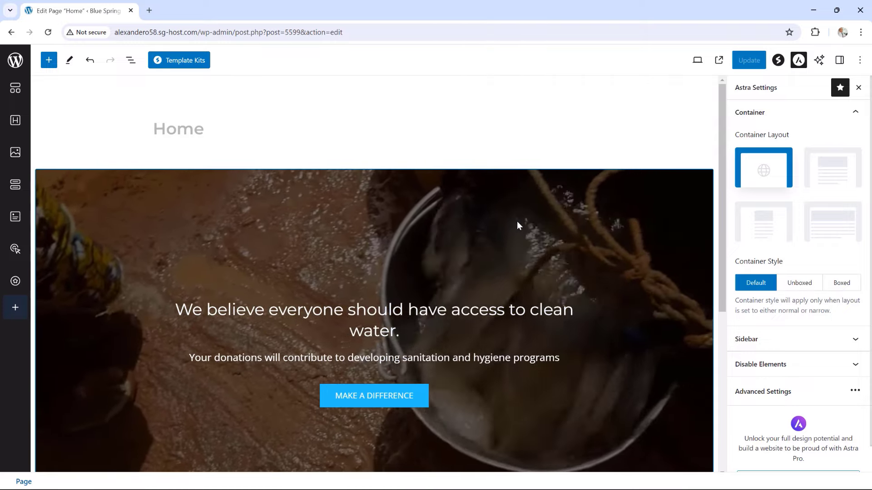
In the hero Heading block's Style typography, set the heading font size to 48 and the subheading to 22
scroll(539, 217, down, 2)
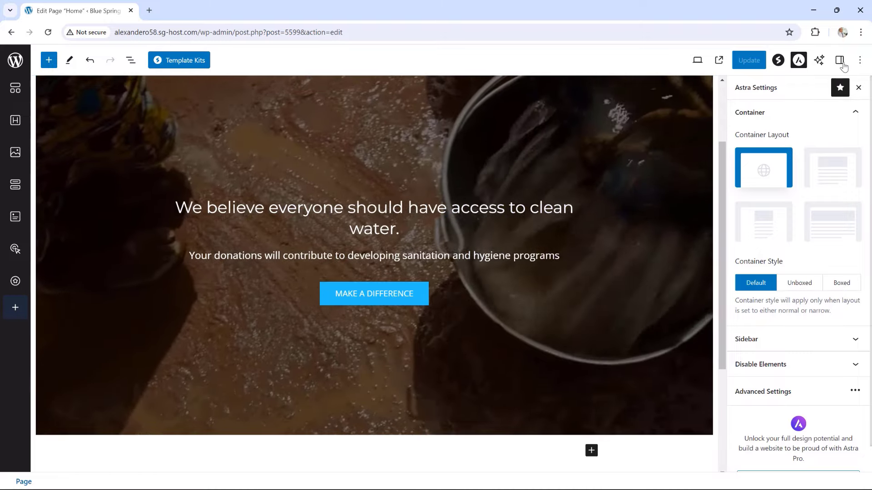
click(841, 62)
click(379, 231)
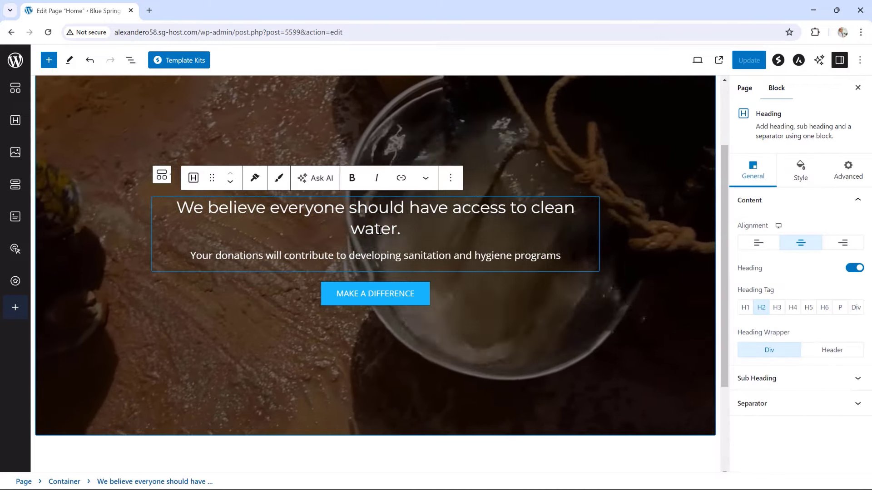
click(799, 172)
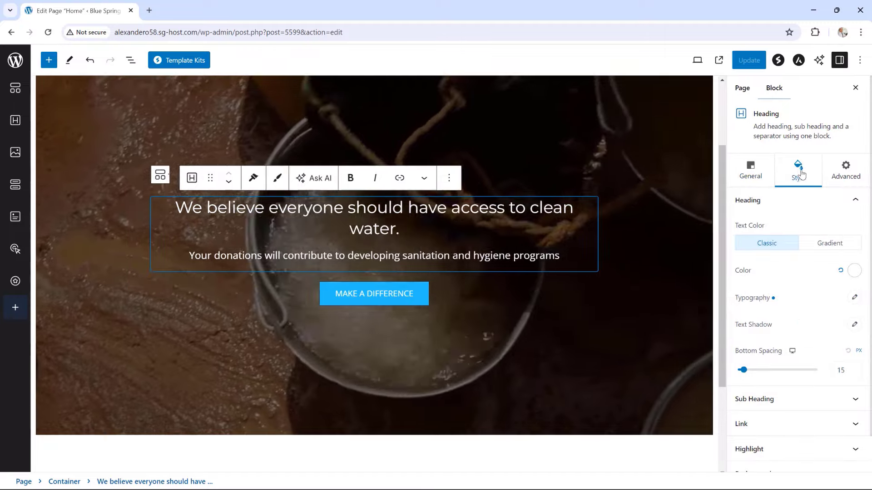
click(854, 298)
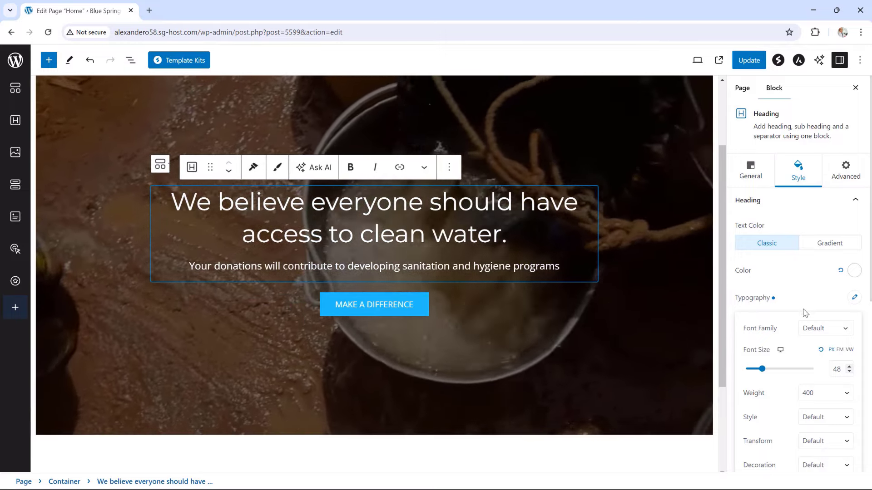
scroll(805, 313, down, 5)
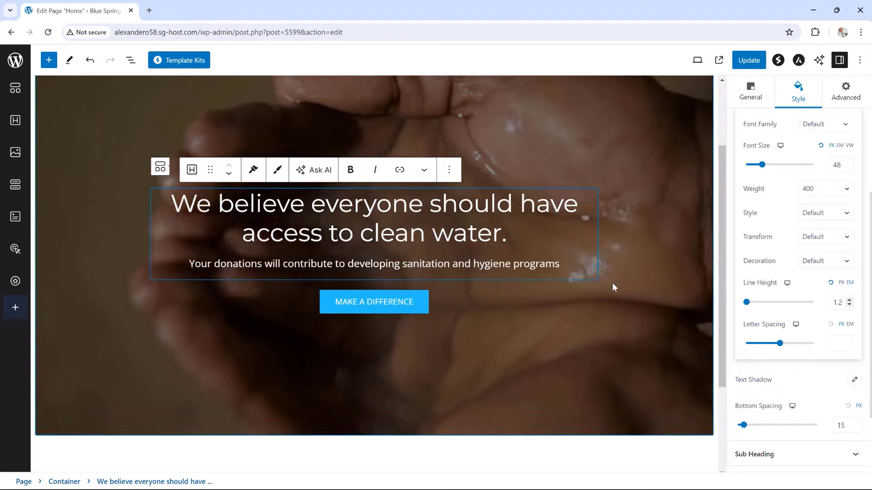
scroll(756, 250, up, 1)
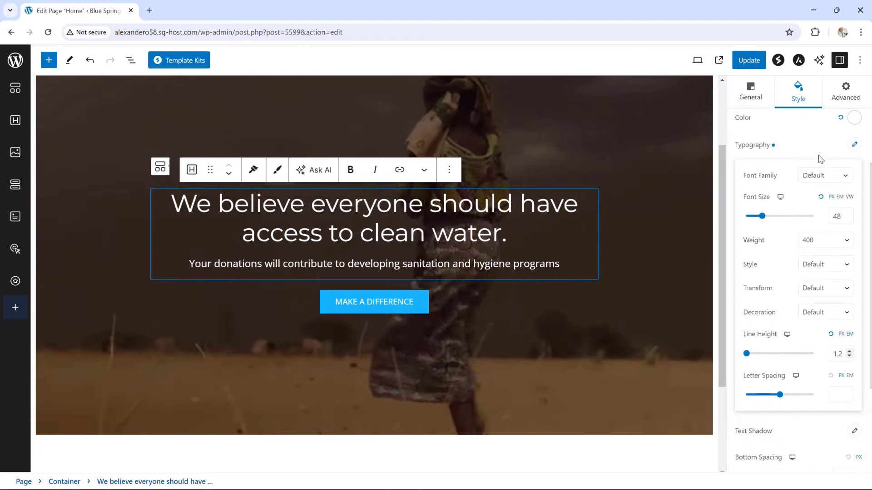
scroll(819, 172, up, 2)
click(817, 151)
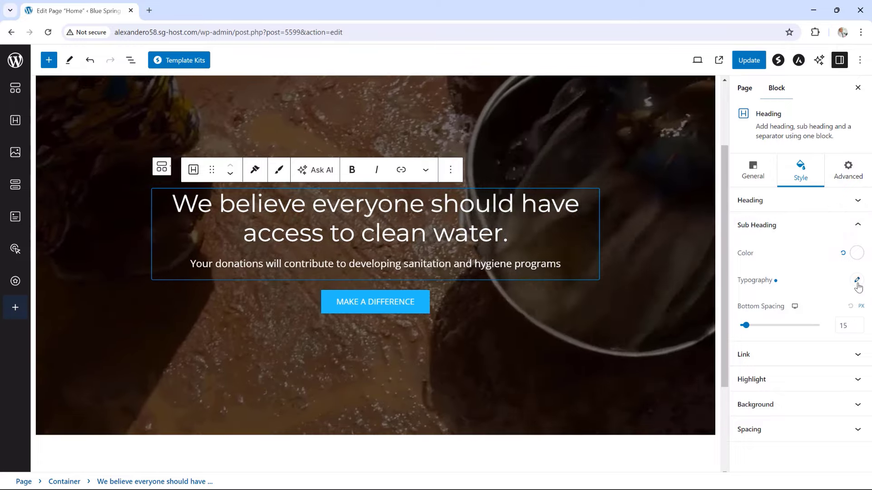
click(856, 281)
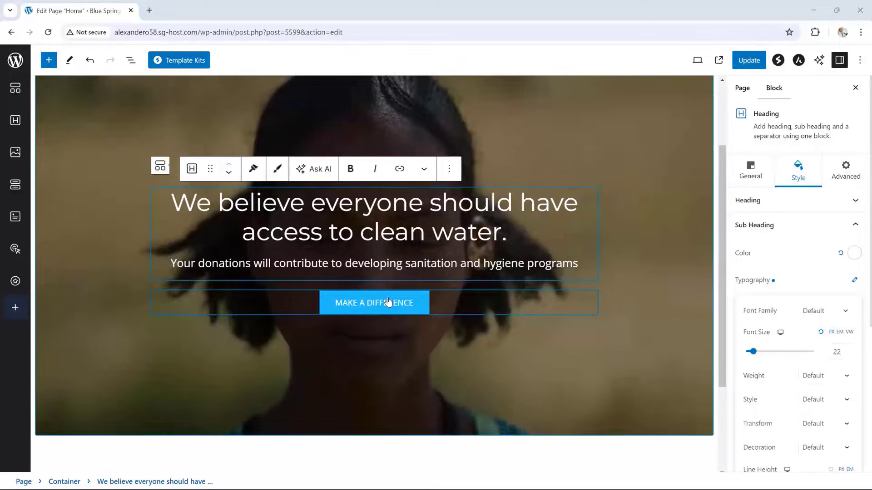
Replace the MAKE A DIFFERENCE button's # link with the copied /our-work/ page address
click(388, 302)
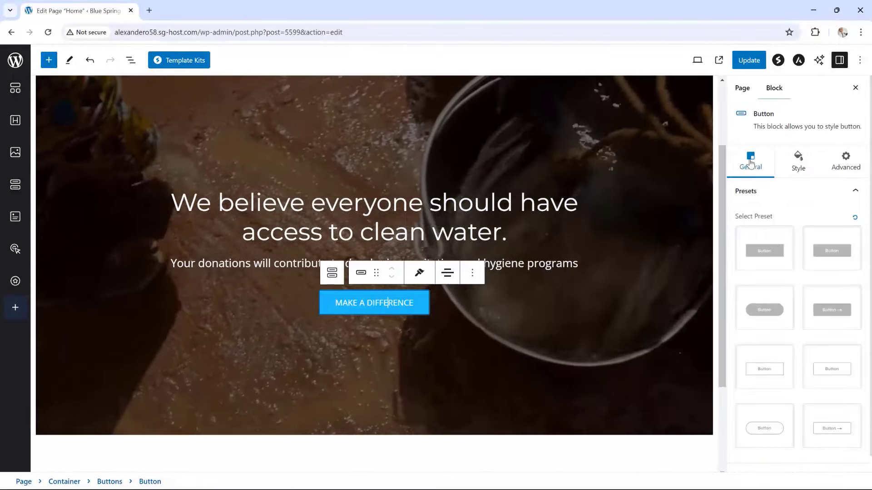
scroll(784, 274, down, 1)
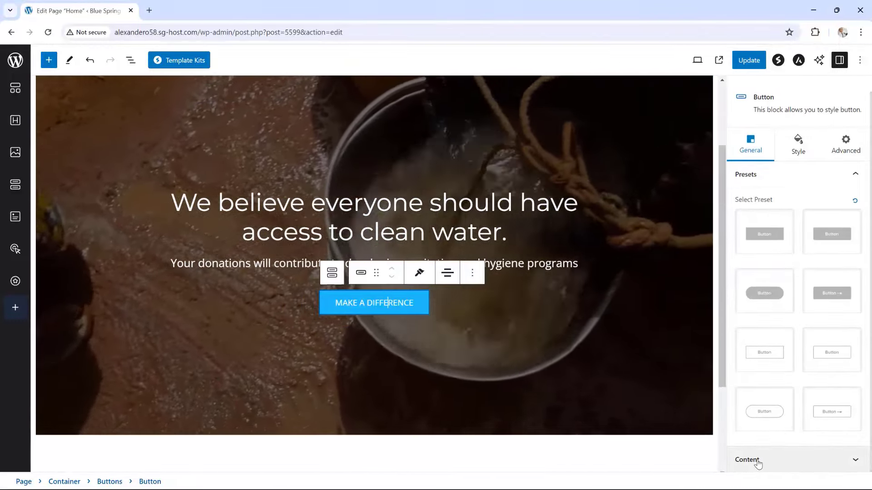
click(756, 461)
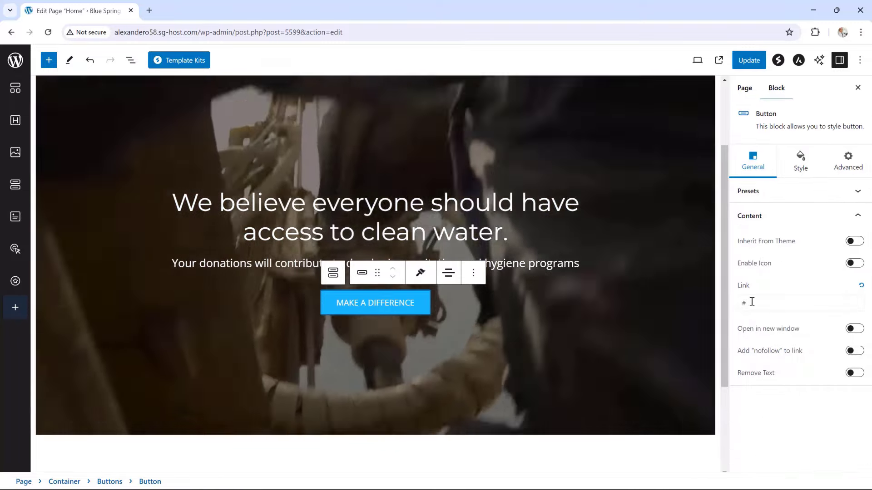
click(752, 302)
key(ctrl+a)
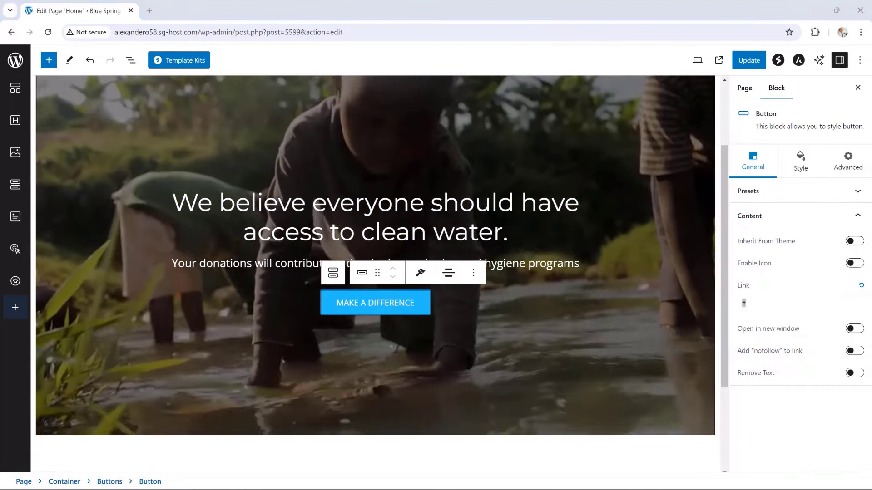
key(alt+Tab)
double_click(579, 110)
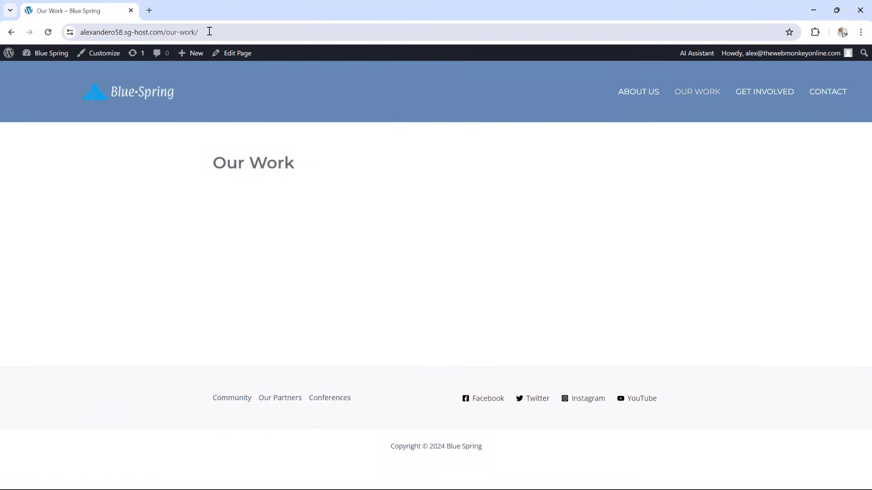
drag(209, 32, 71, 35)
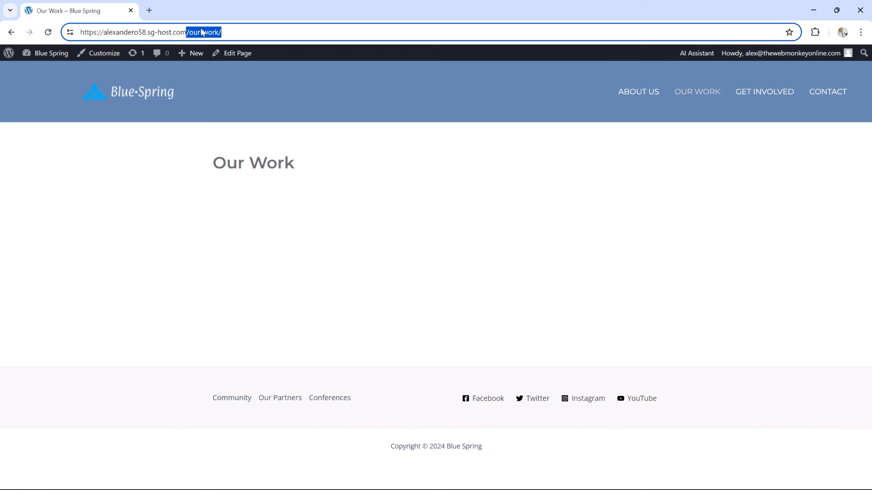
click(232, 123)
drag(224, 14, 871, 136)
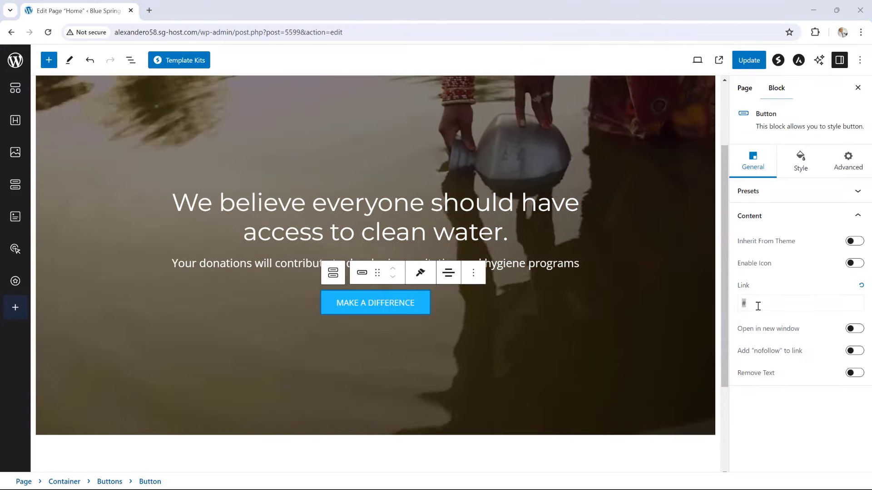
double_click(756, 304)
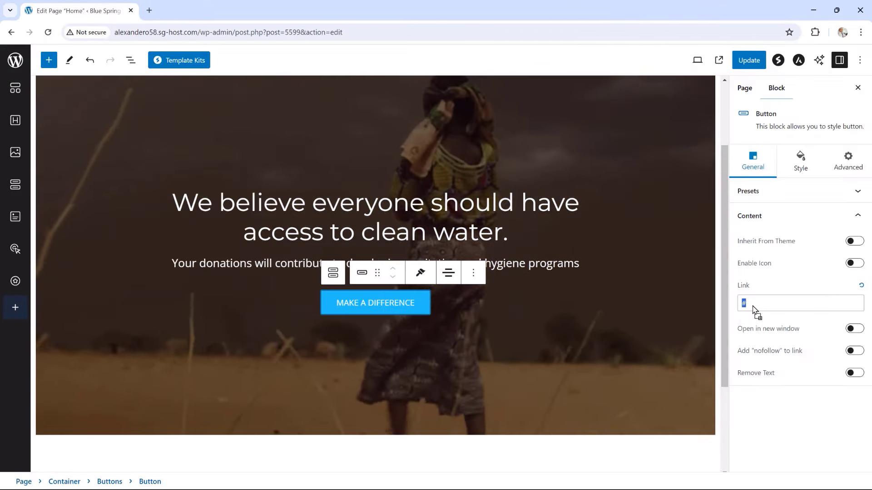
key(ctrl+v)
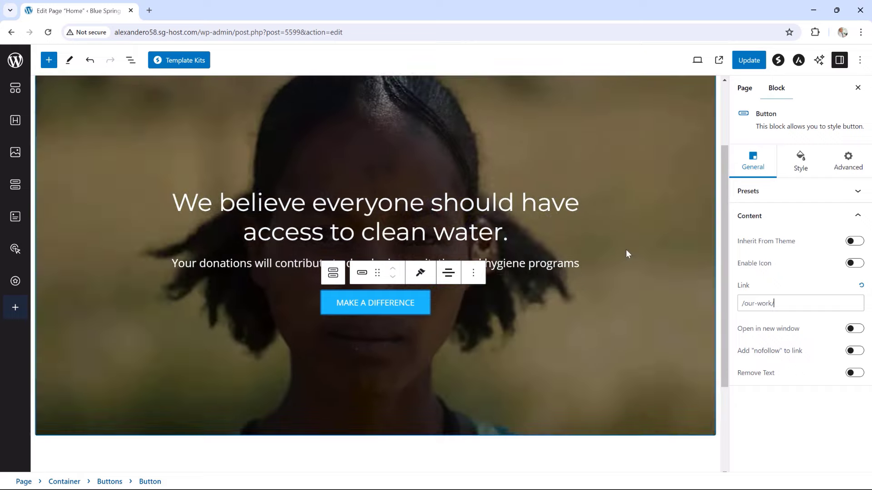
Give the MAKE A DIFFERENCE button a border in the light theme colour #F9FAFB
click(801, 165)
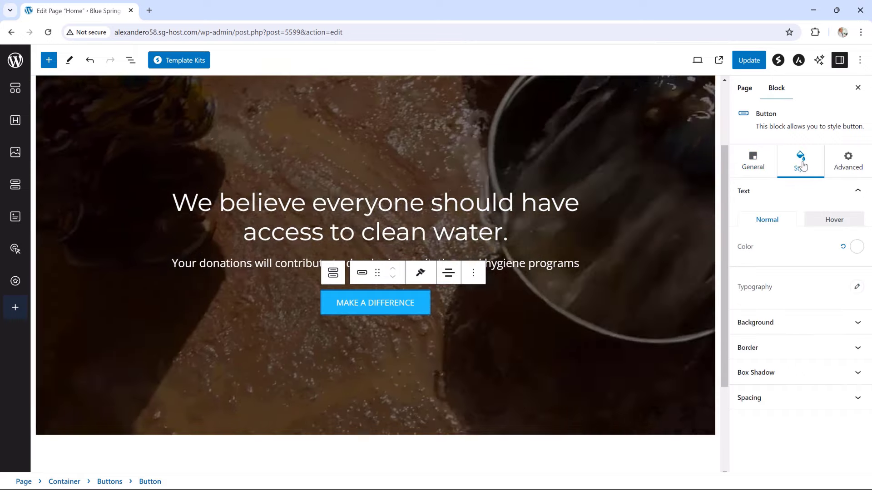
click(763, 348)
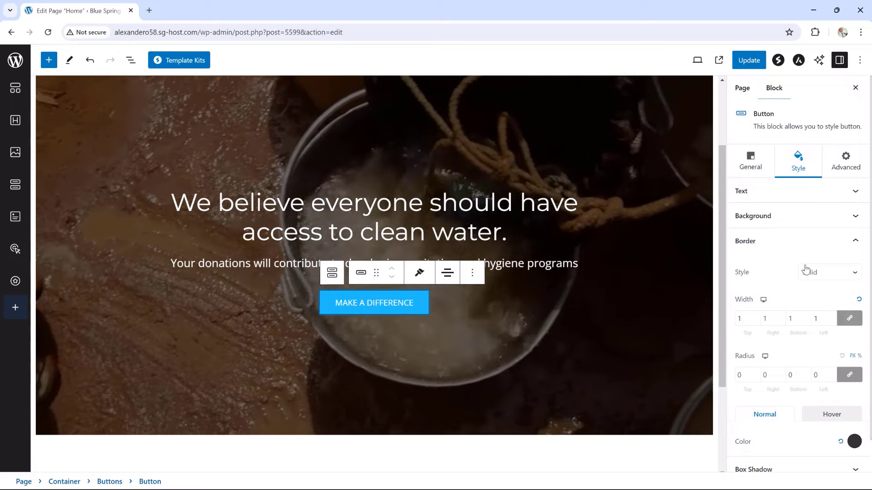
scroll(797, 332, down, 1)
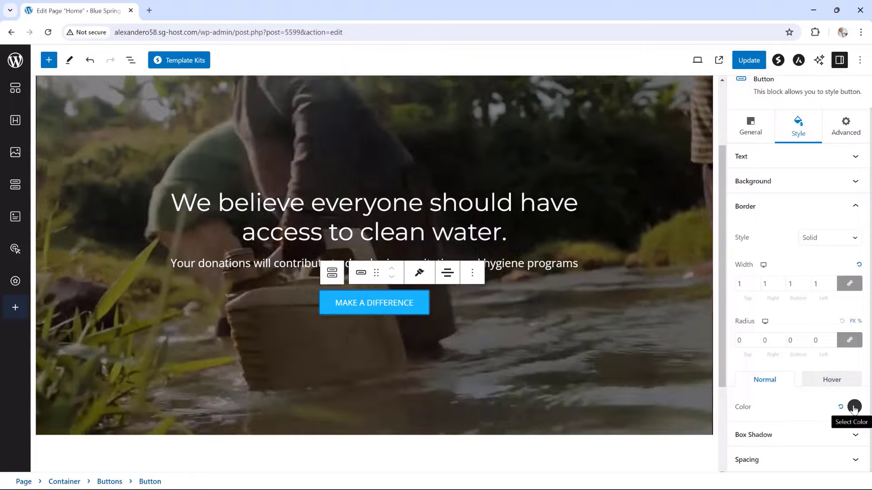
click(855, 407)
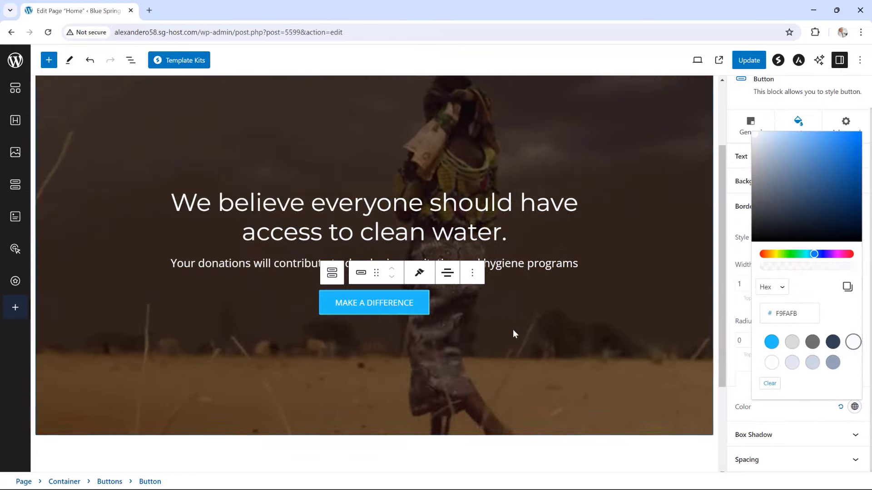
Update the Home page and view it live
click(749, 60)
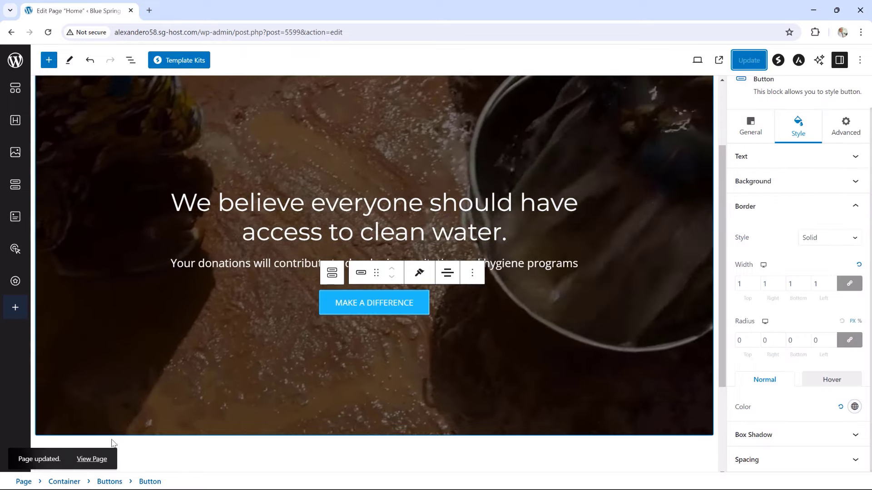
click(101, 459)
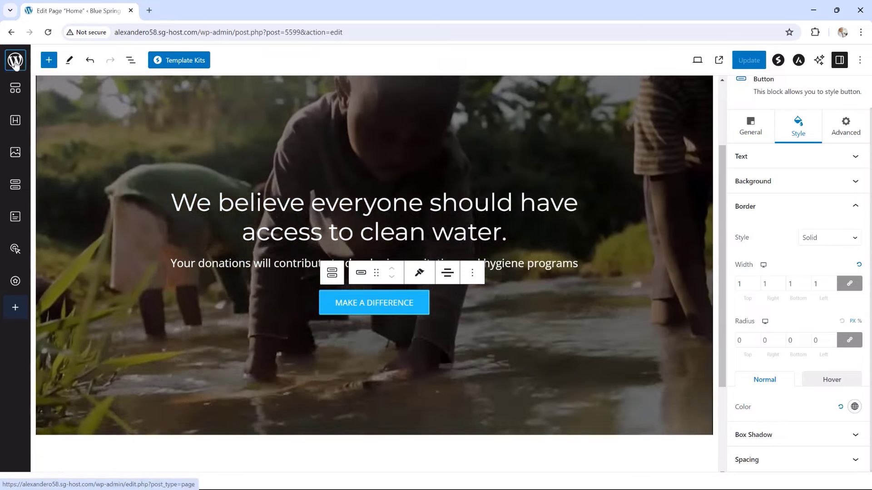
right_click(17, 62)
Open the live Blue Spring site in a new tab, test the MAKE A DIFFERENCE button, and return to the editor
click(63, 71)
click(182, 11)
mouse_move(55, 60)
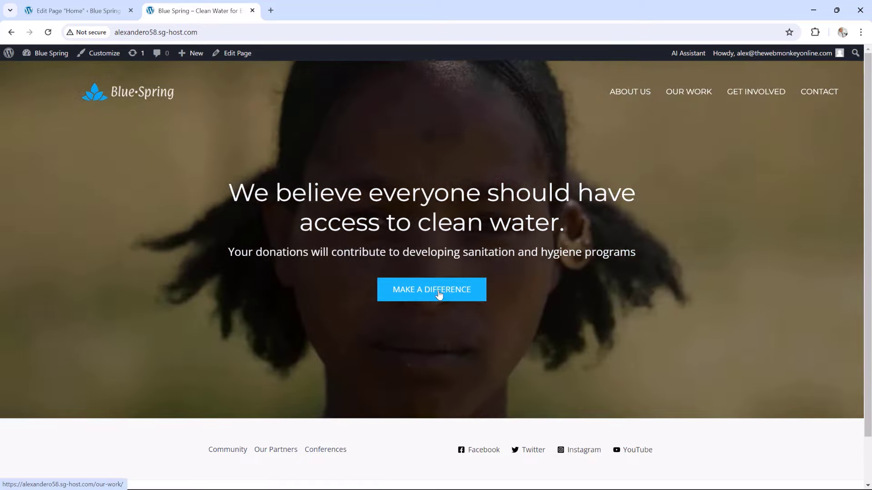
click(440, 295)
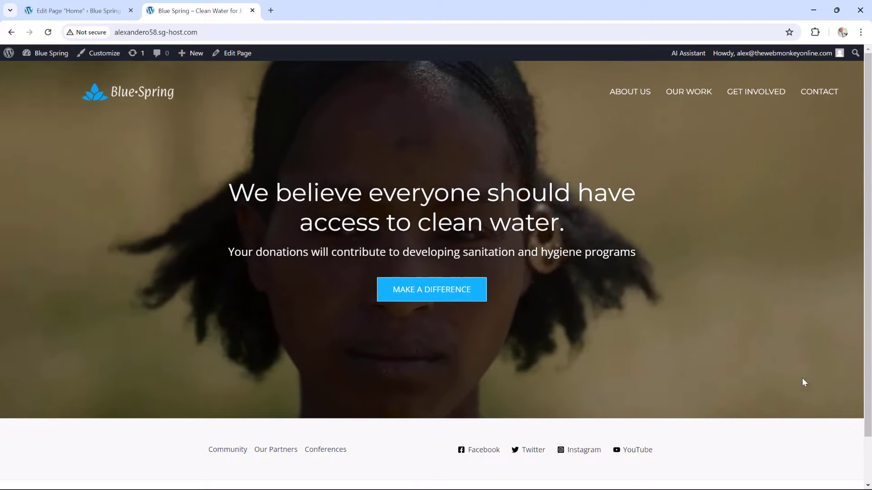
scroll(851, 237, down, 1)
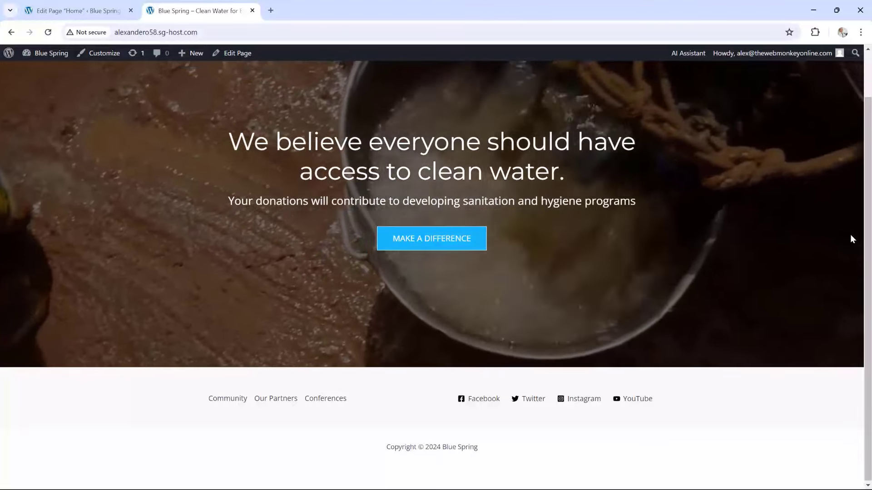
scroll(850, 234, up, 1)
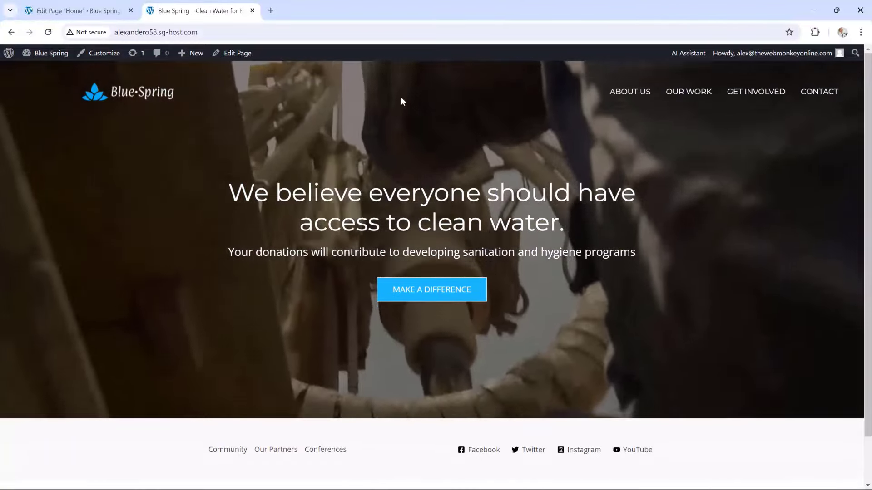
key(ctrl+Page_Up)
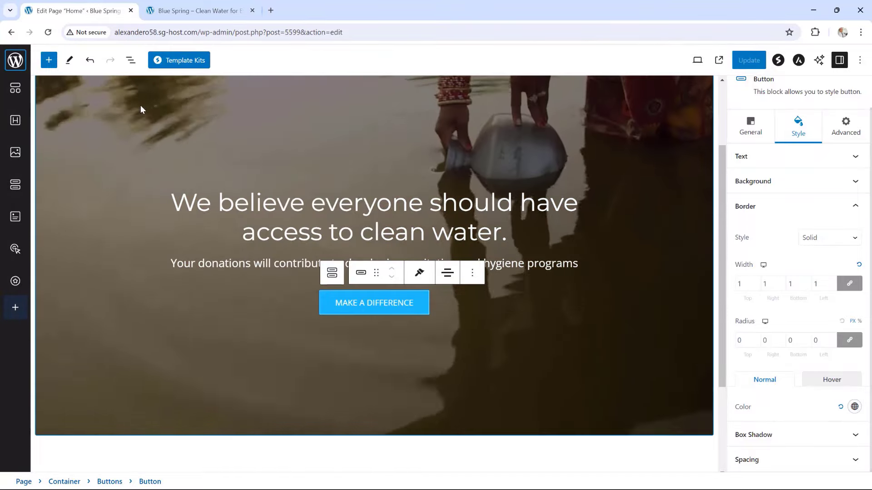
Raise the hero container's minimum height to 800, update the page, and switch to the live site
click(141, 109)
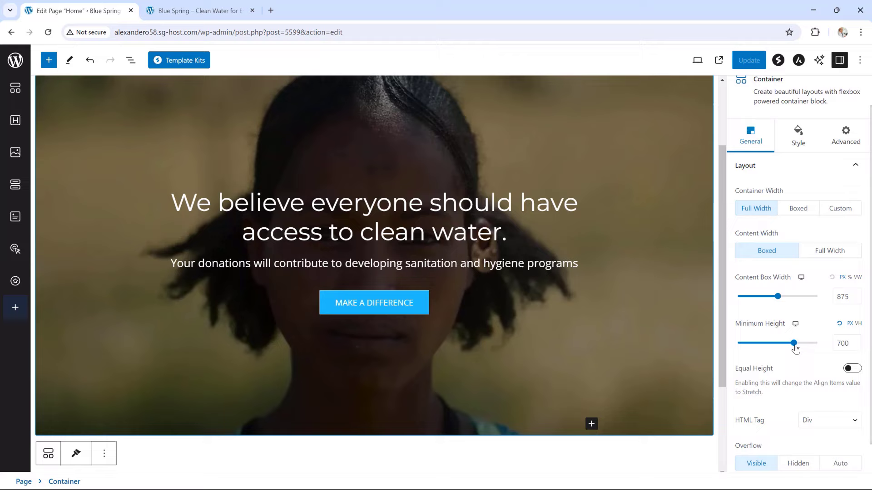
drag(794, 343, 800, 348)
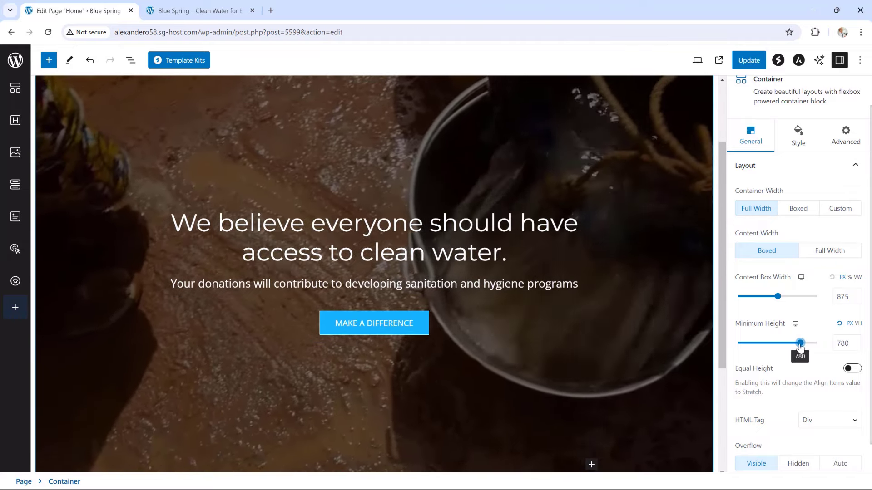
click(857, 341)
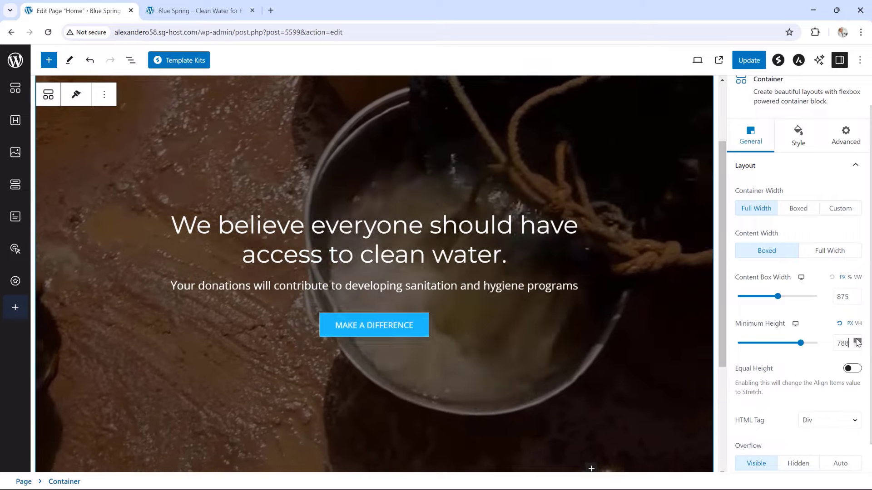
click(857, 341)
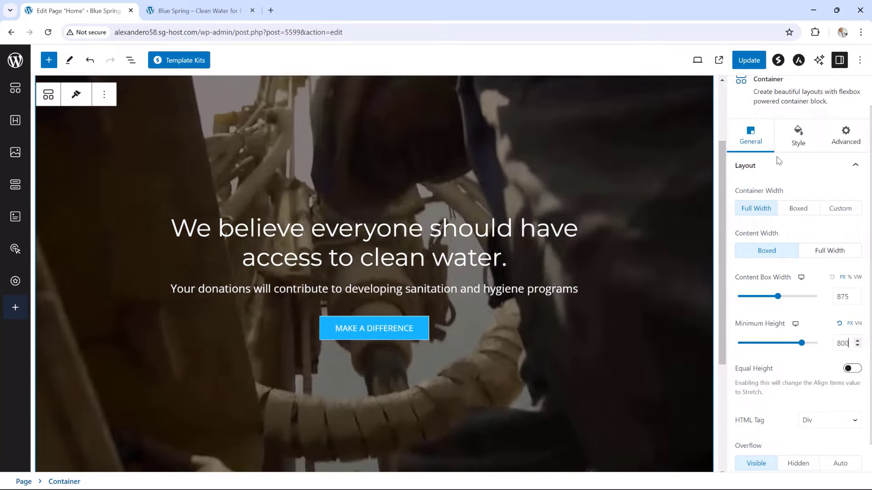
click(749, 60)
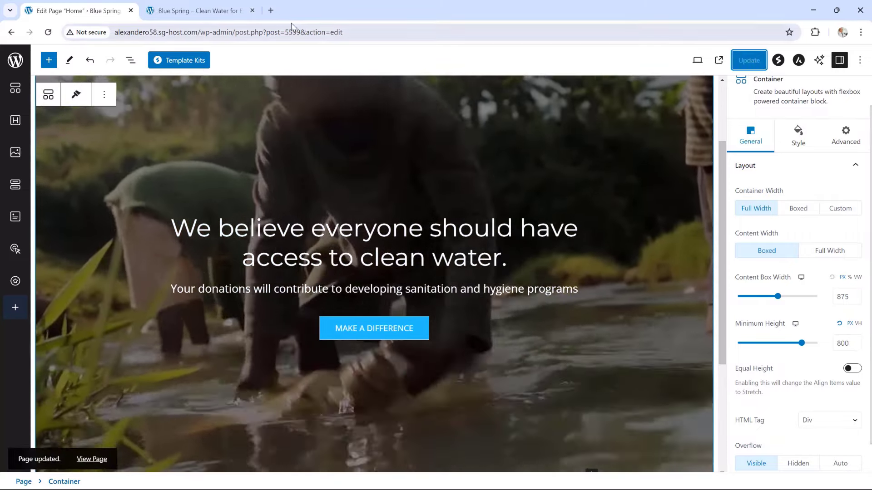
click(200, 10)
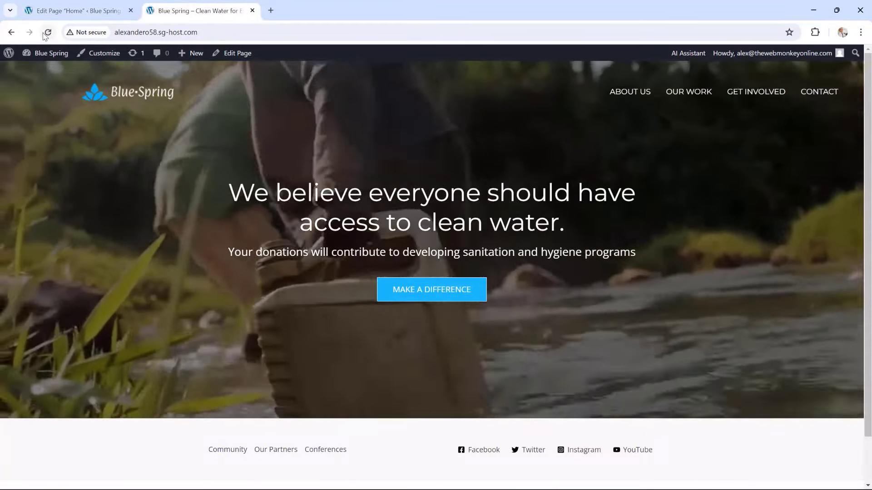
Reload the live Blue Spring homepage to see the 800-tall hero
click(47, 33)
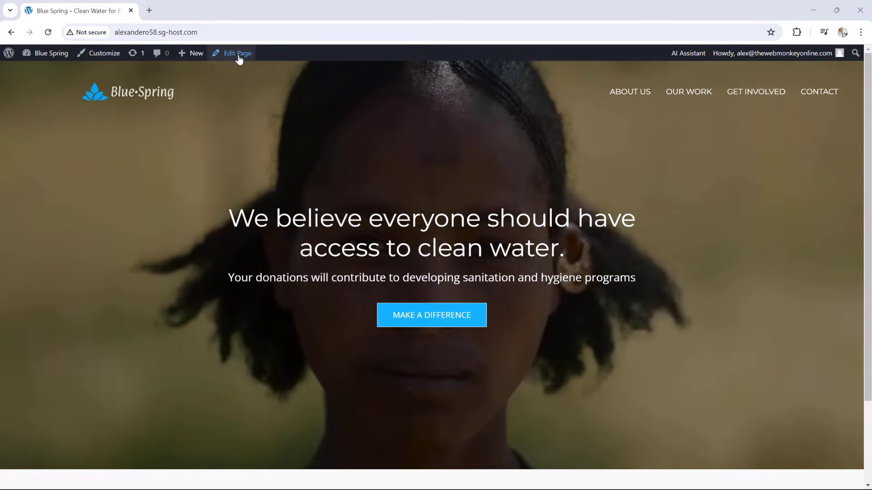
Add a single-column Container block below the hero on the Home page
click(238, 54)
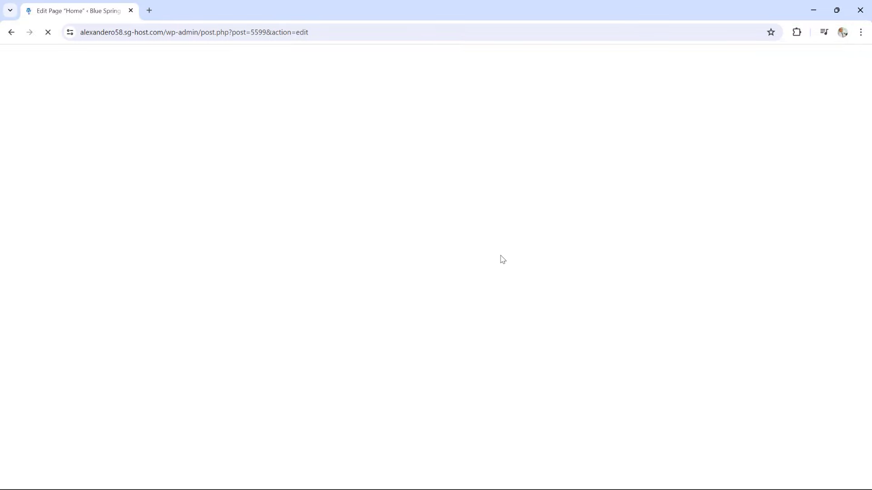
scroll(502, 248, down, 7)
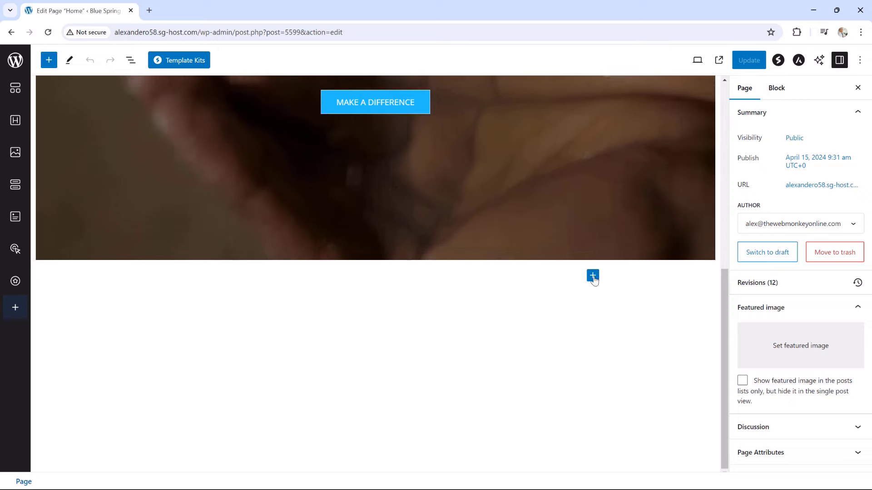
click(593, 276)
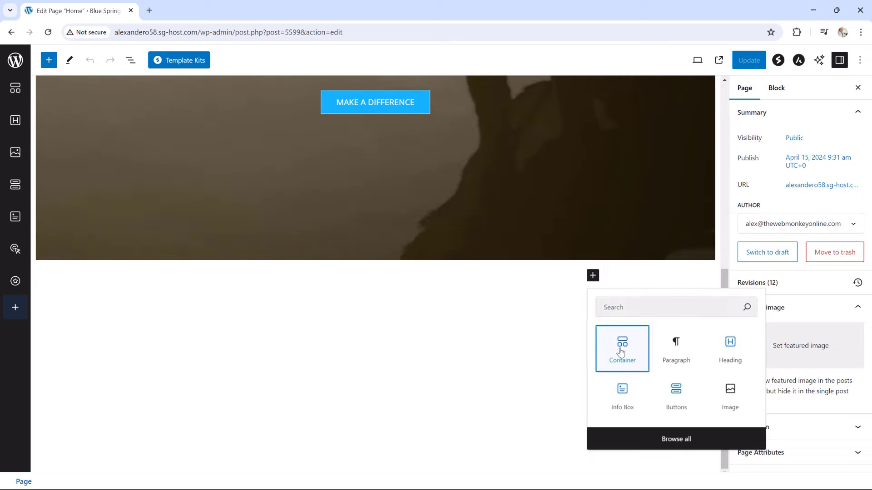
click(622, 352)
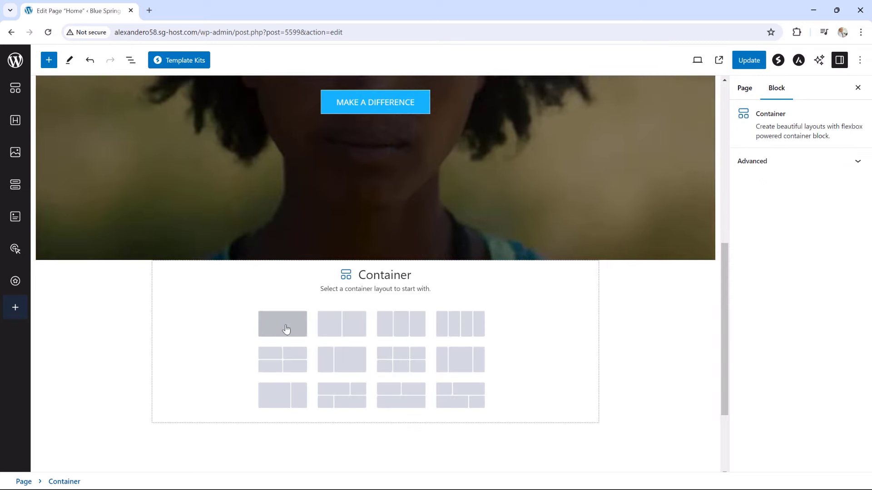
click(286, 328)
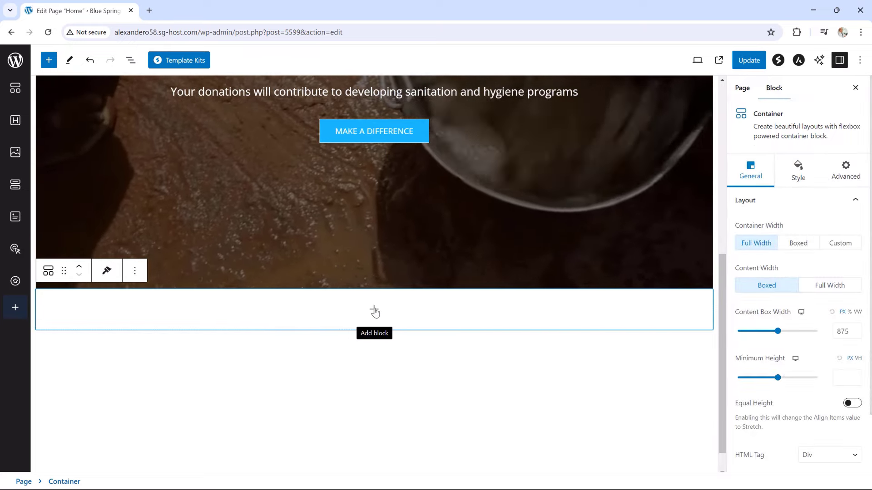
Insert a Heading block in the container and retype its text as OUR WORK
click(374, 311)
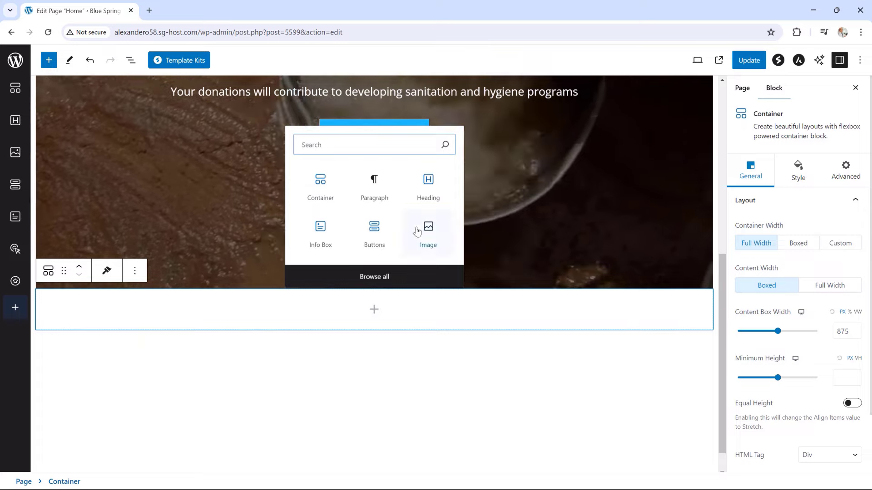
click(429, 185)
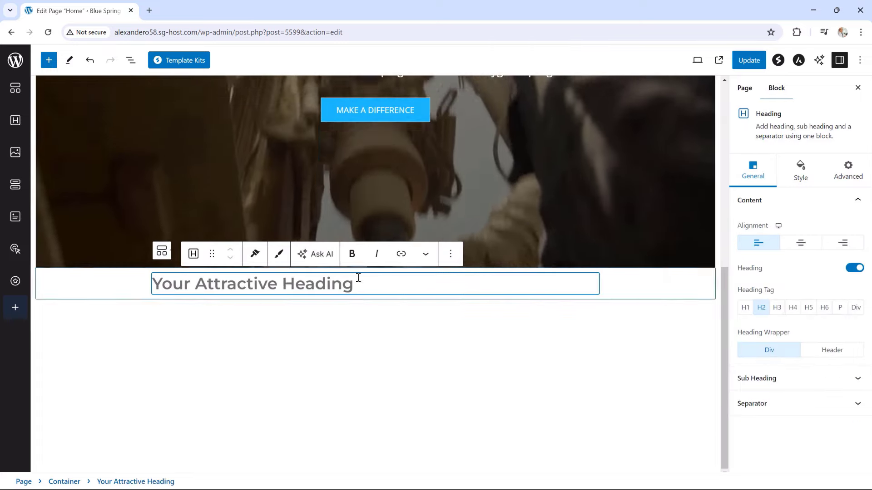
drag(354, 278, 240, 287)
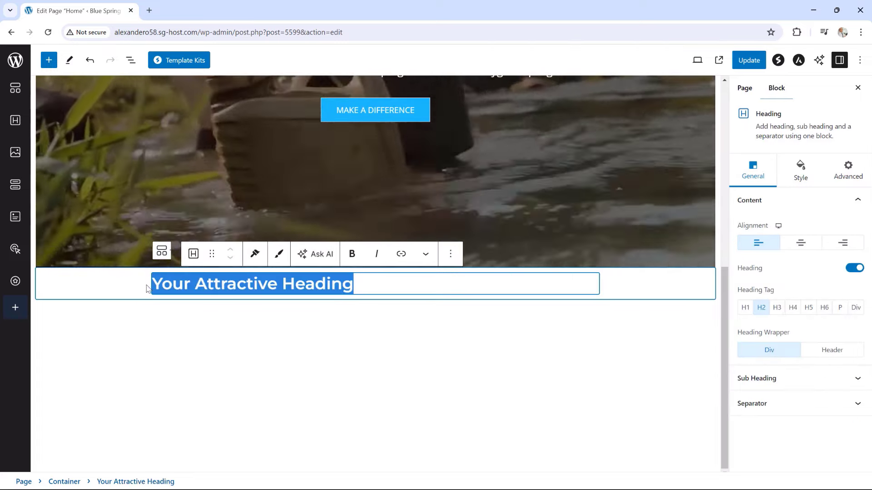
text(OUR WORK)
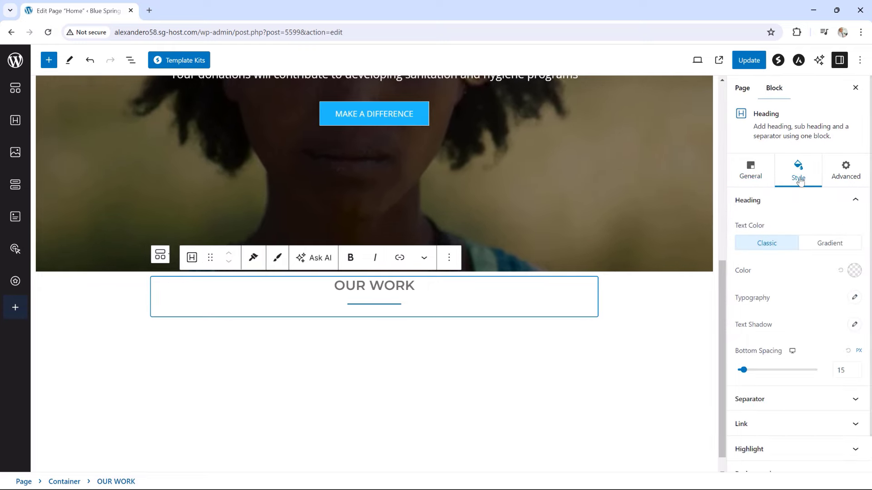
Make the OUR WORK heading light blue and its separator a 1 px light grey line
click(854, 272)
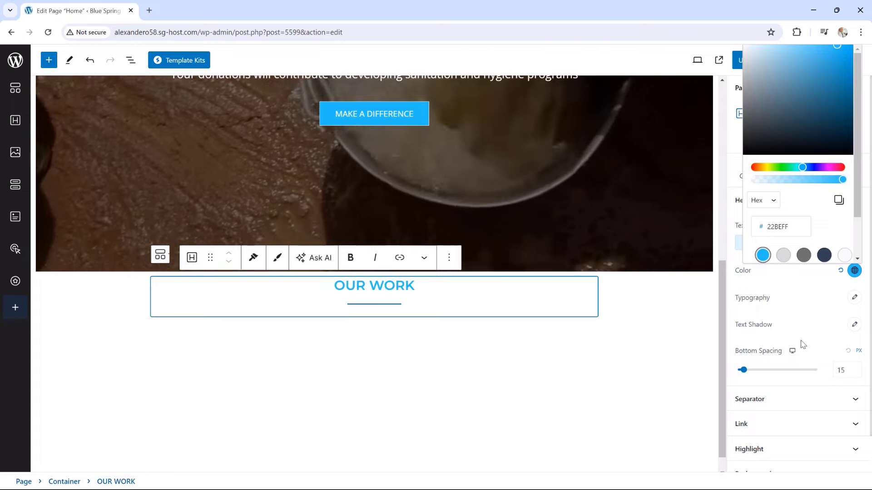
click(784, 401)
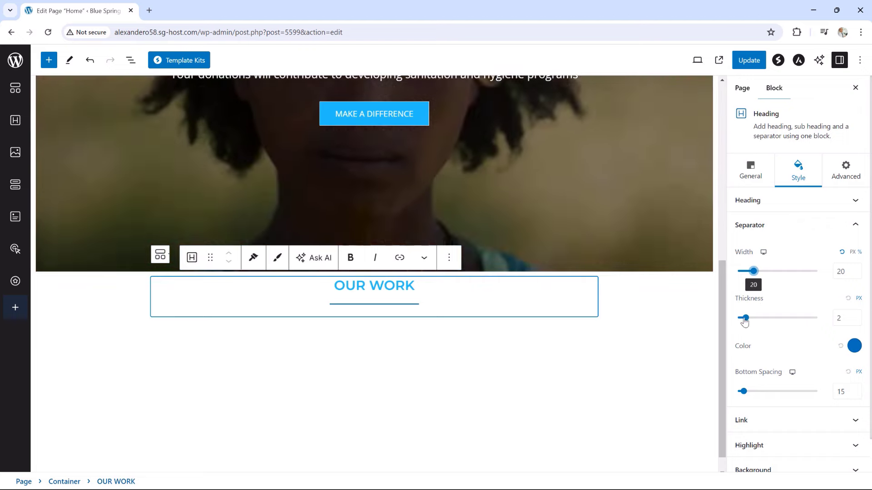
drag(743, 320, 740, 318)
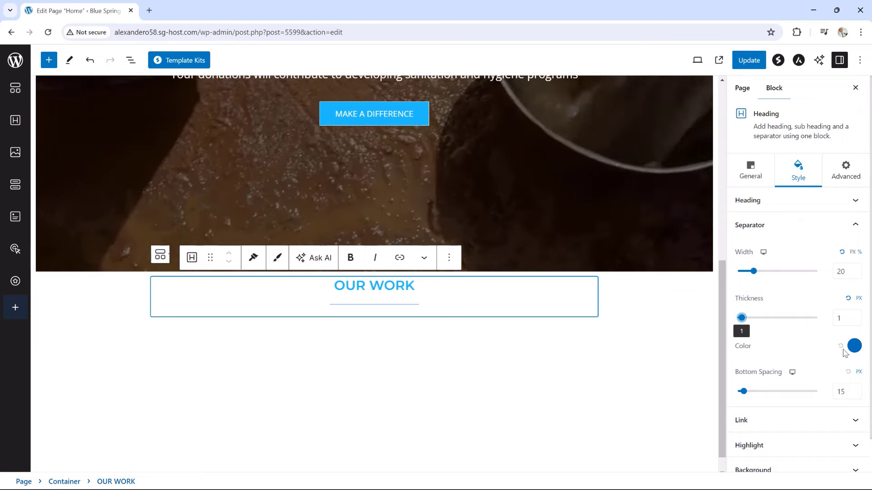
click(855, 346)
click(792, 273)
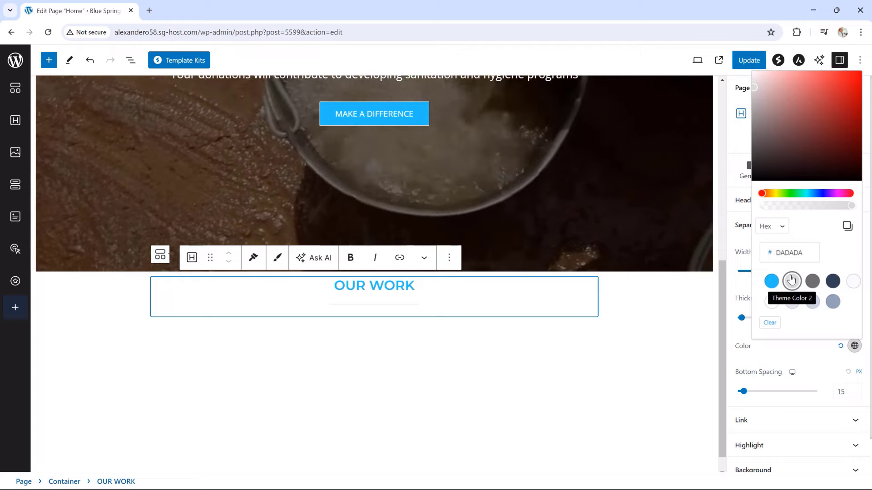
click(732, 295)
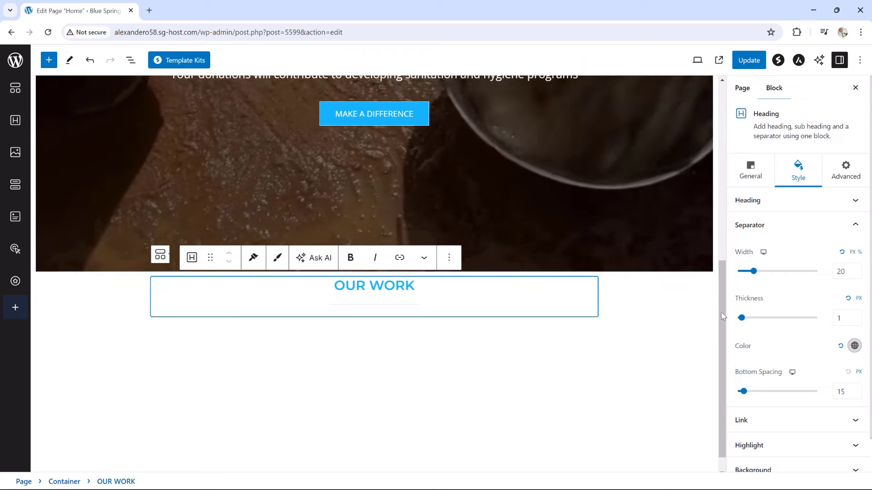
click(697, 320)
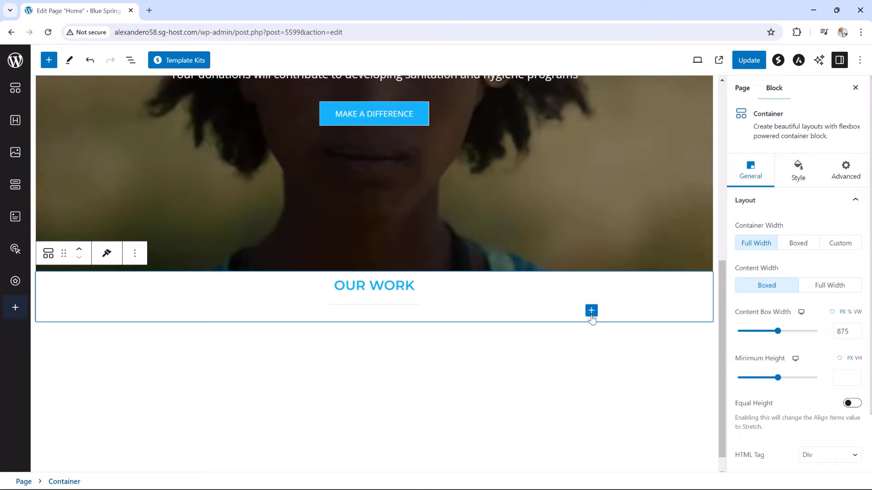
Add a paragraph under the OUR WORK heading containing the pasted clean-drinking-water mission text
click(591, 312)
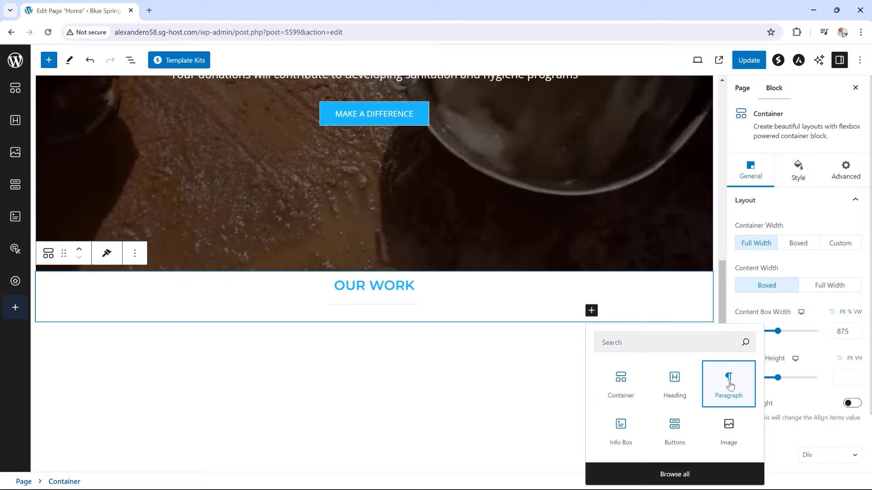
click(729, 387)
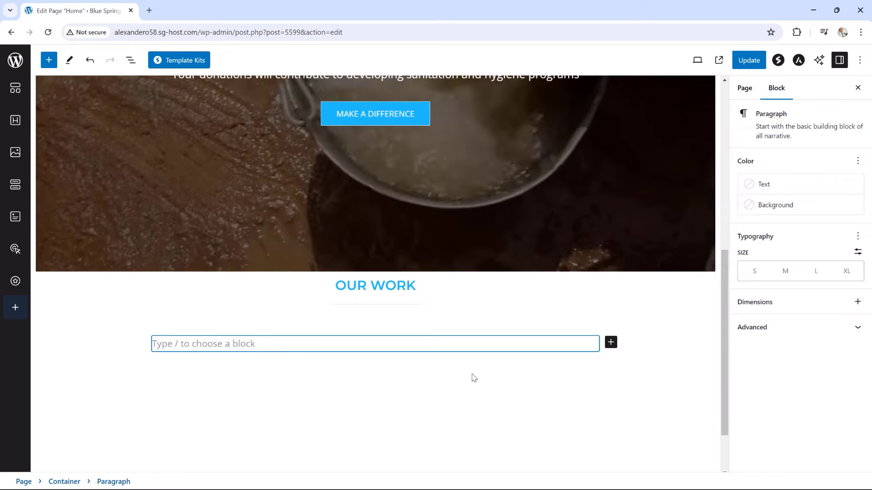
scroll(472, 378, down, 1)
text(Millions of people in impoverished communities lack access to clean drinking water. It is within our grasp to change that. With your support and the support of people and foundations from all around the world we can make an immense impact in the lives and health of people living in disadvantaged communities by making sure they have access to clean and safe drinking water.)
scroll(473, 378, down, 1)
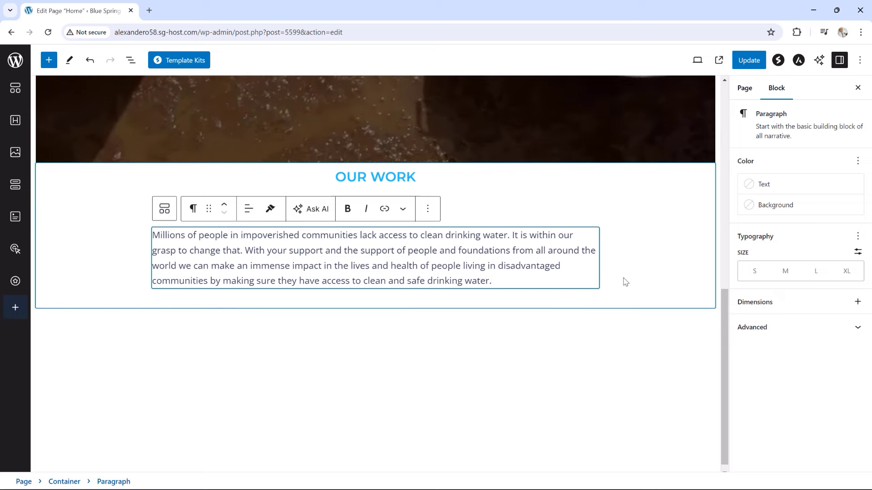
click(625, 282)
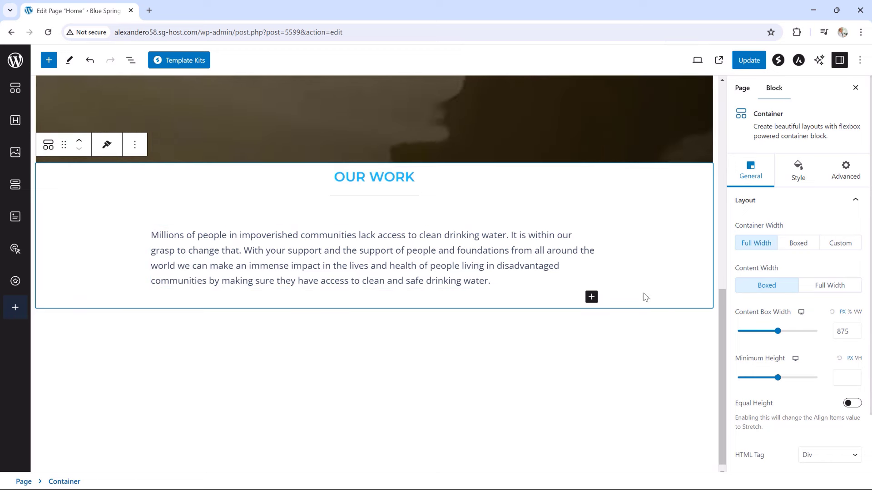
Insert an empty inner container below the mission paragraph, verify its nesting, and open the full block library
click(592, 298)
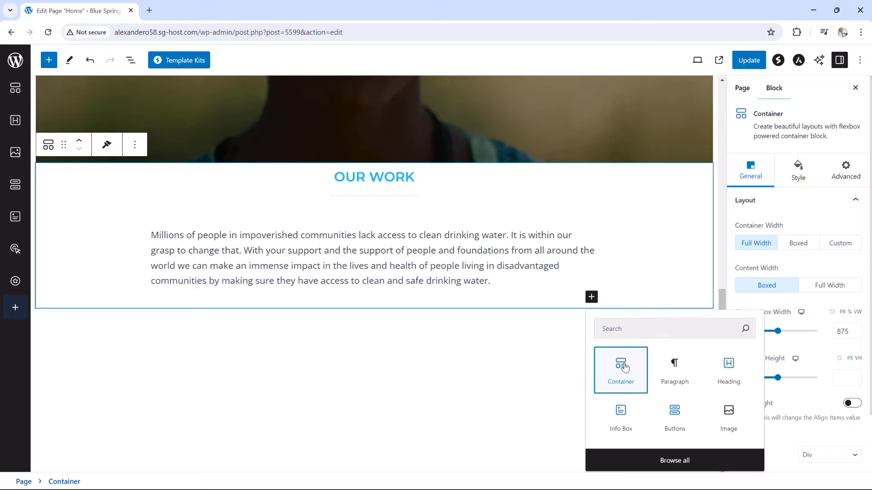
click(622, 369)
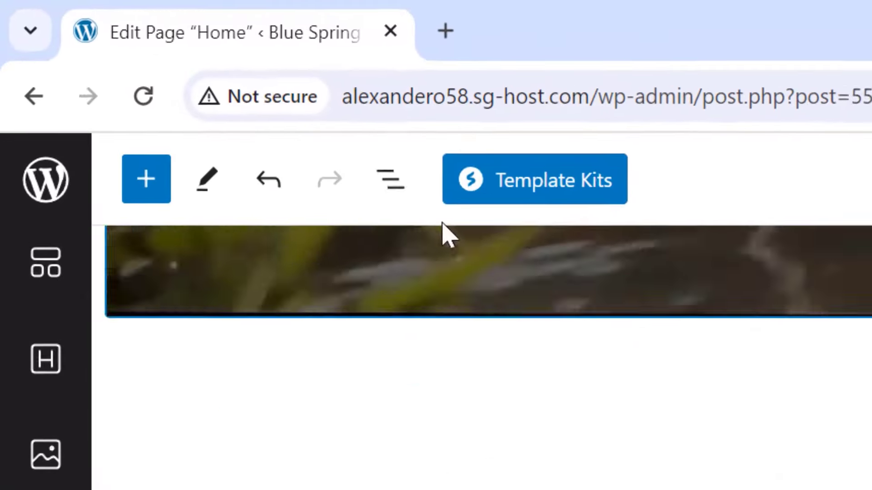
click(399, 185)
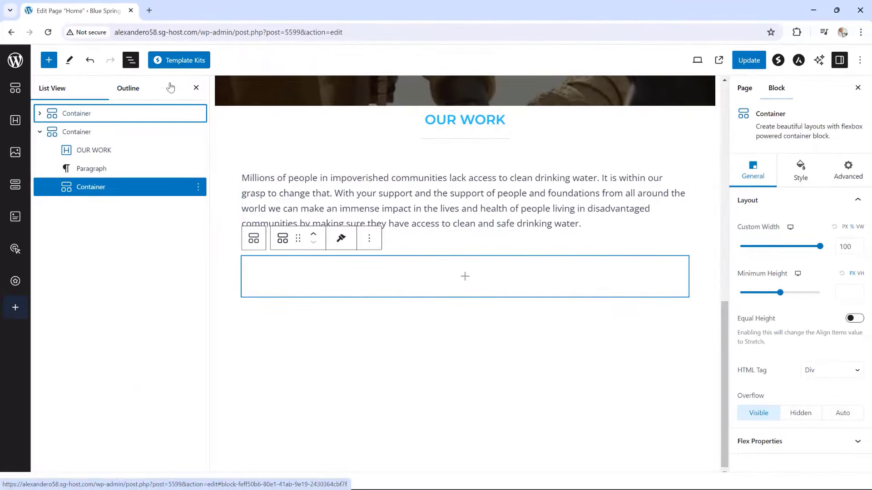
click(196, 88)
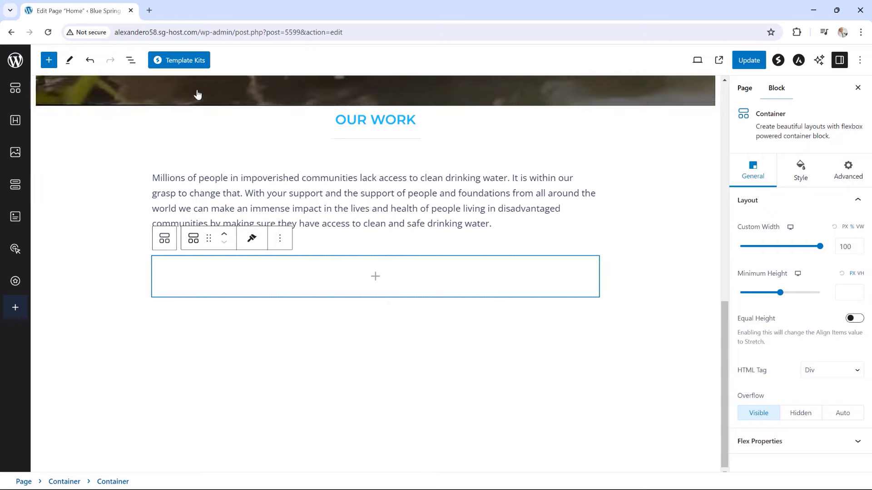
click(373, 278)
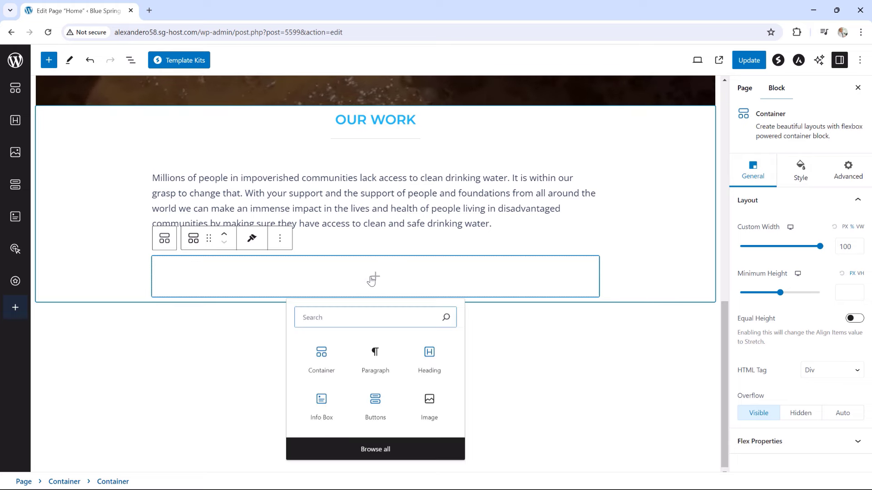
click(378, 449)
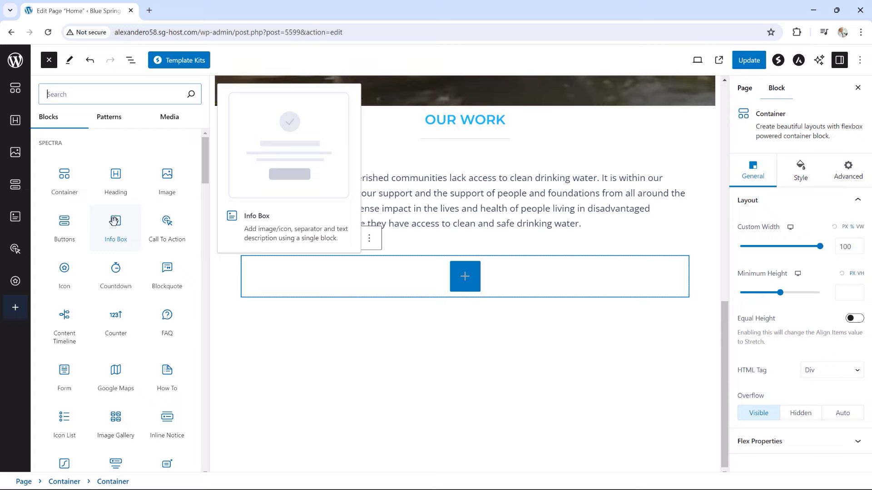
Add an Info Box to the inner container and replace its check icon with the Wine Bottle icon
click(119, 224)
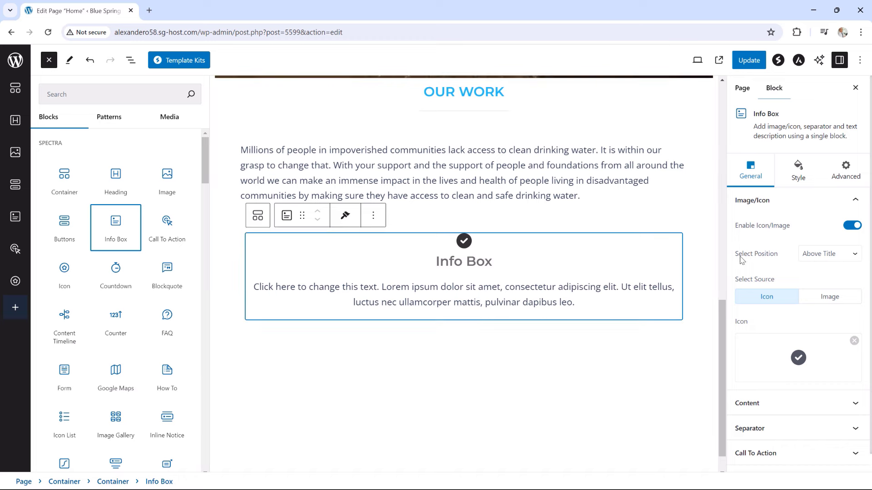
mouse_move(765, 343)
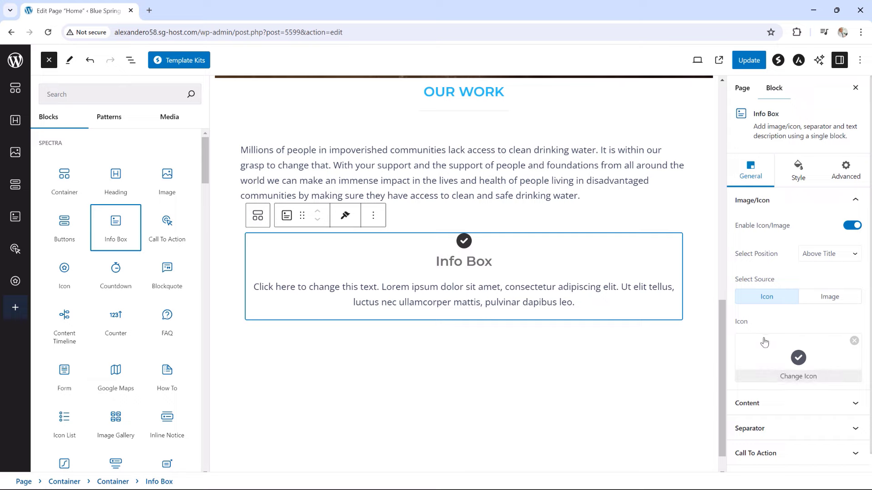
click(790, 346)
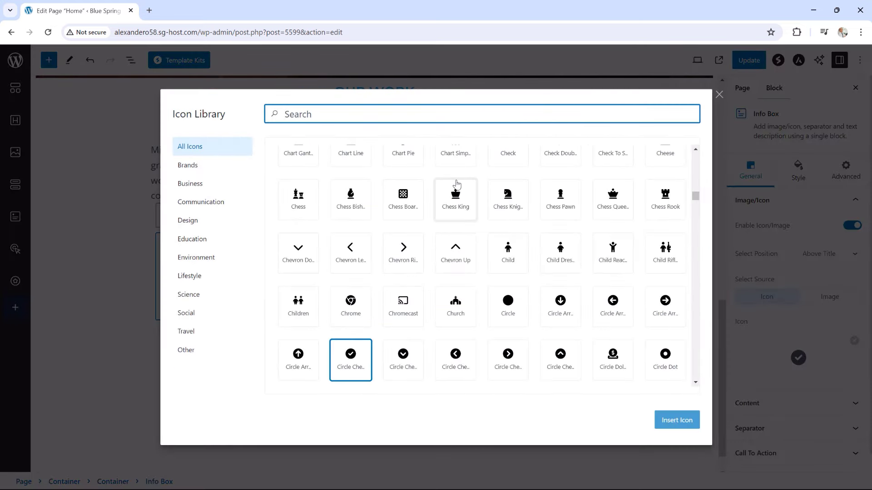
text(bott)
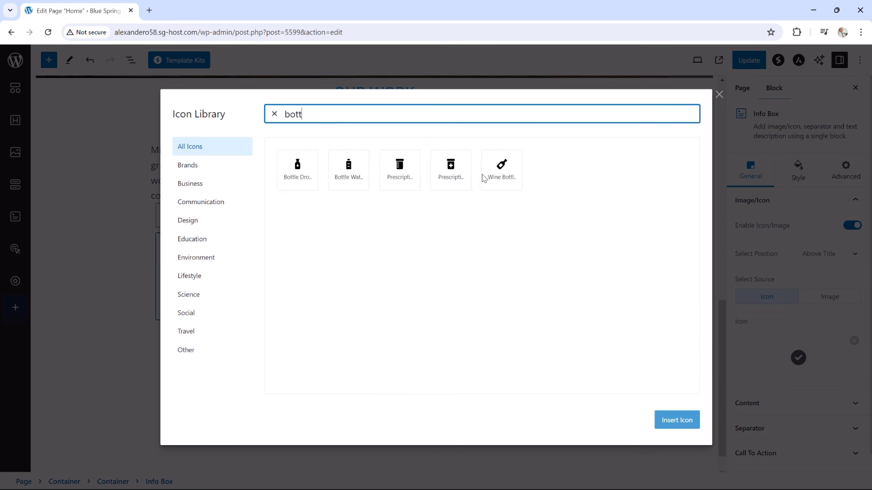
click(501, 173)
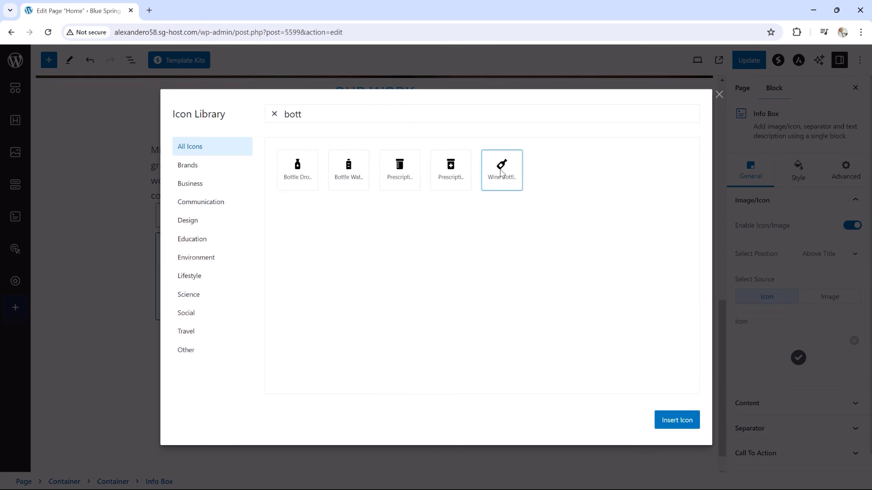
click(671, 422)
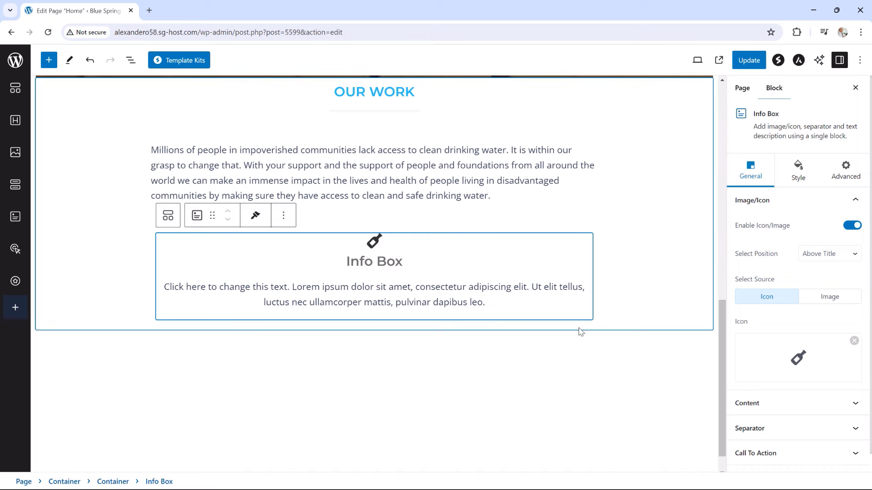
Set the Info Box title to 121,074,541 and its description to 'Bottles of water supplied'
click(393, 265)
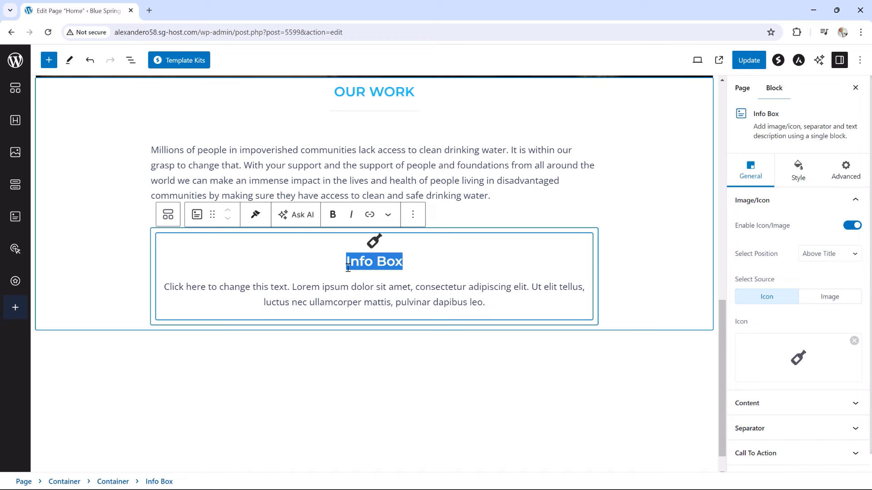
text(121,)
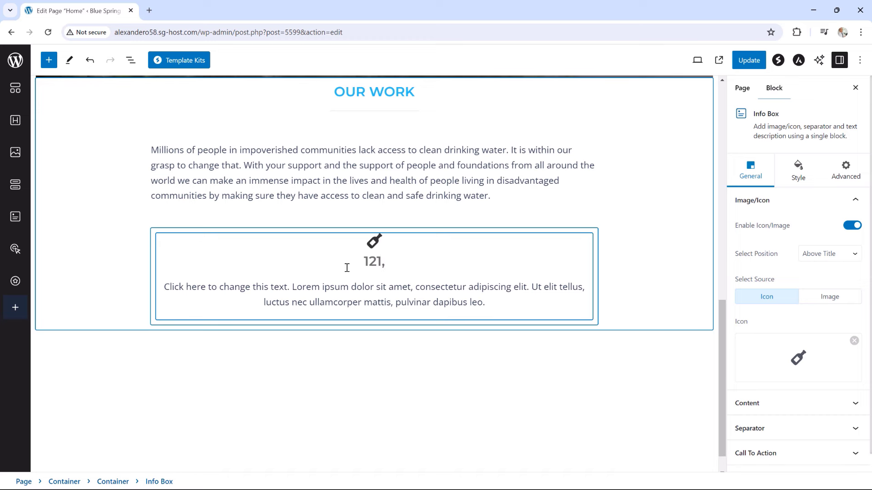
key(BackSpace)
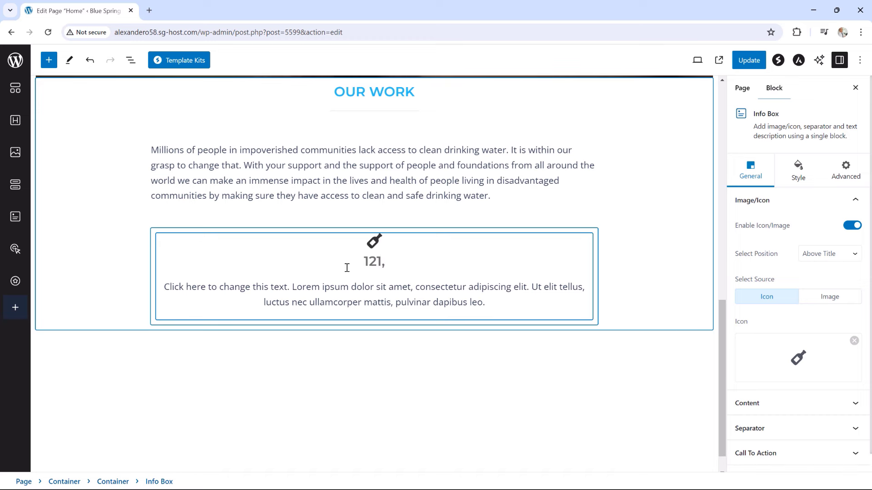
text(074)
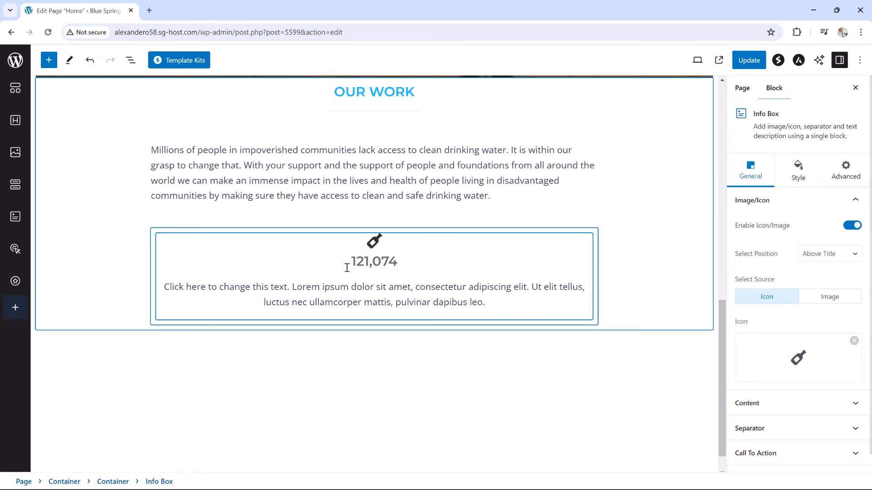
text(,541)
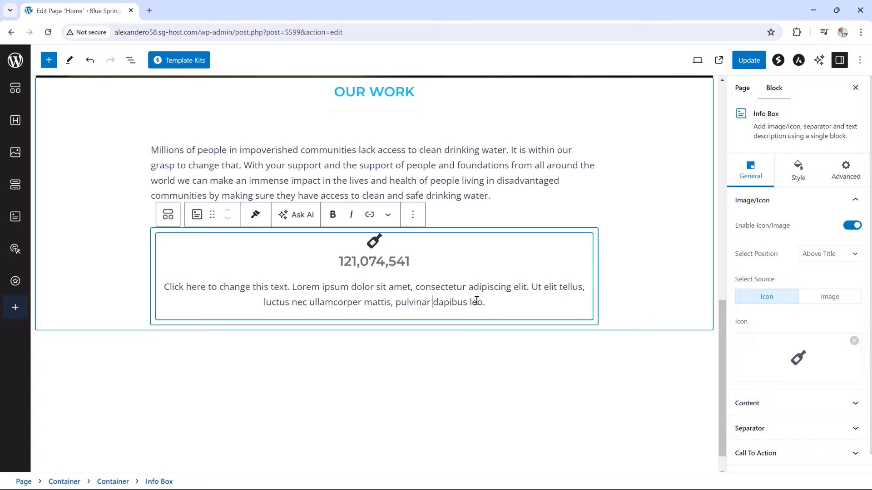
drag(476, 301, 162, 282)
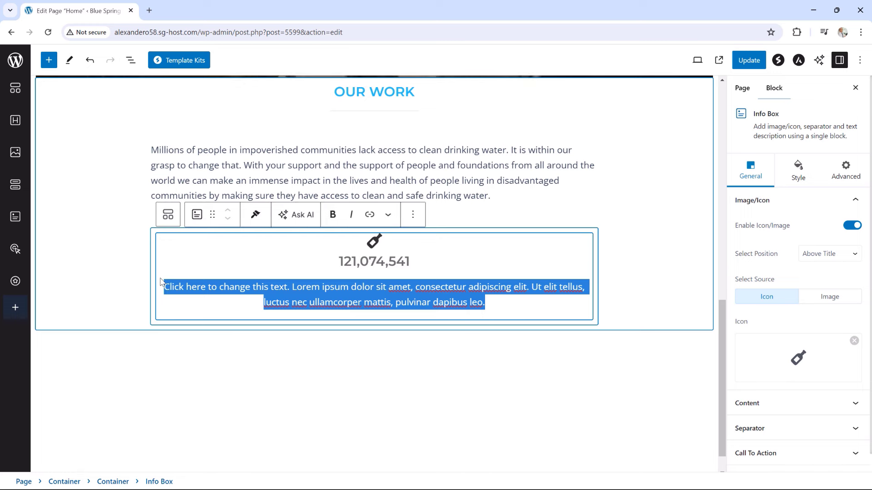
text(Bo)
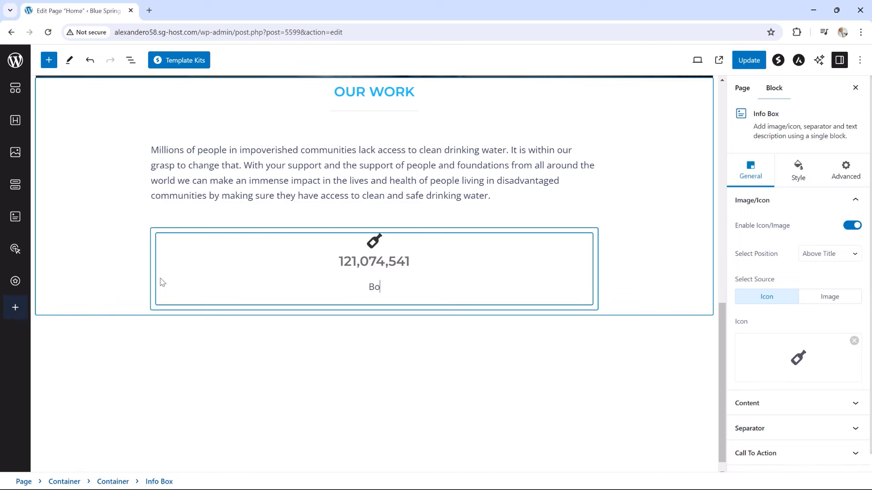
text(ttles of )
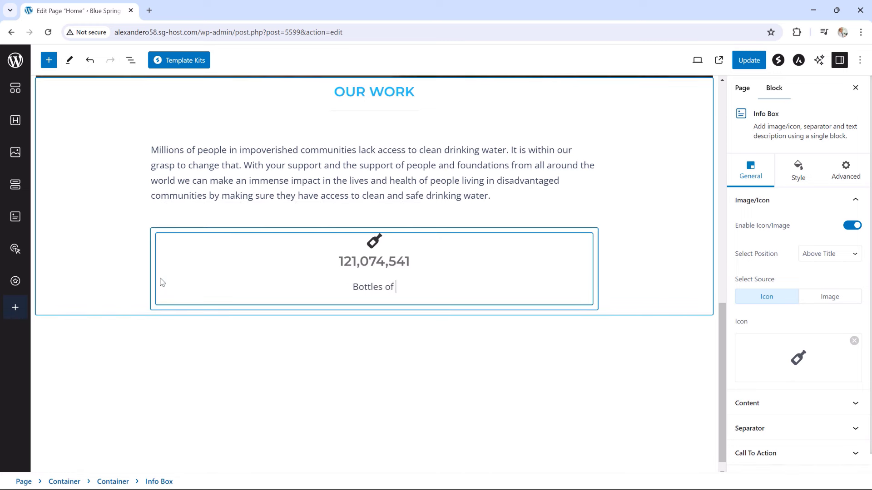
text(water supplied)
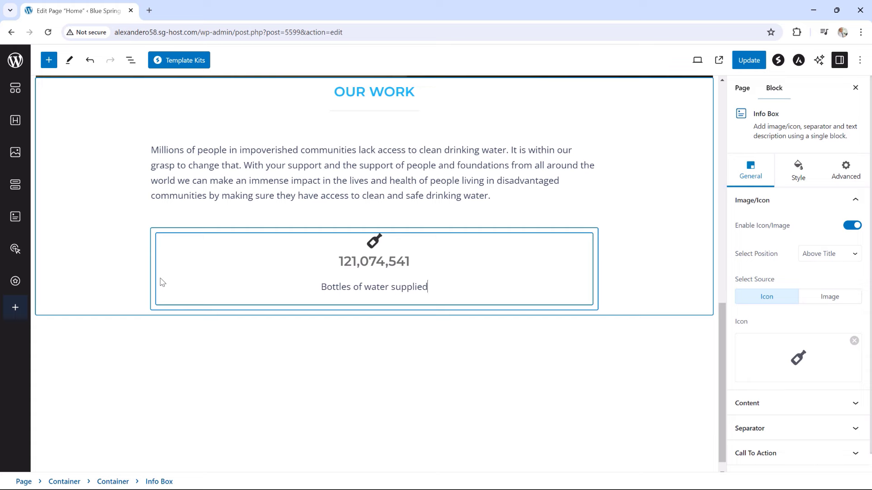
Color the bottle icon Theme Color 1 blue and widen it to 70
click(798, 177)
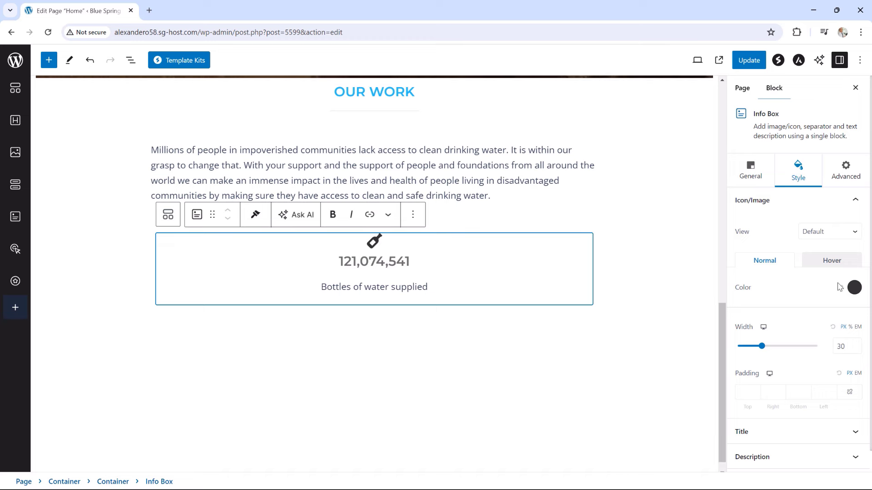
click(854, 288)
click(764, 256)
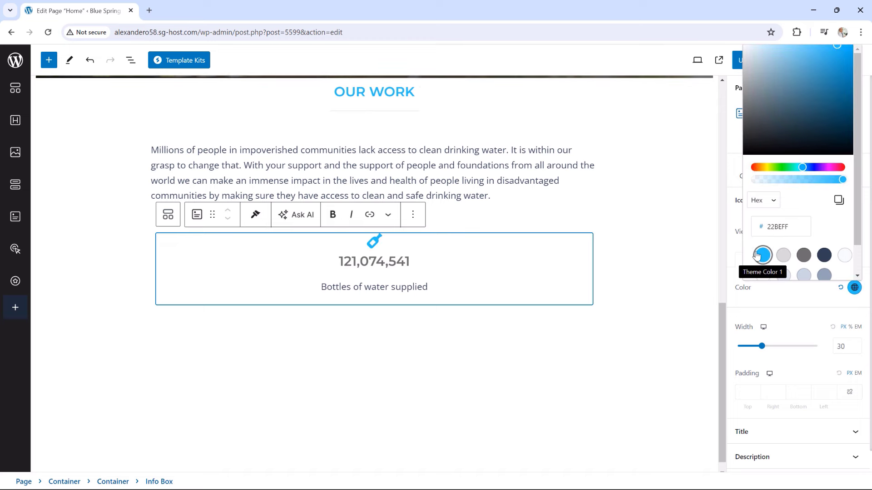
drag(767, 351, 794, 354)
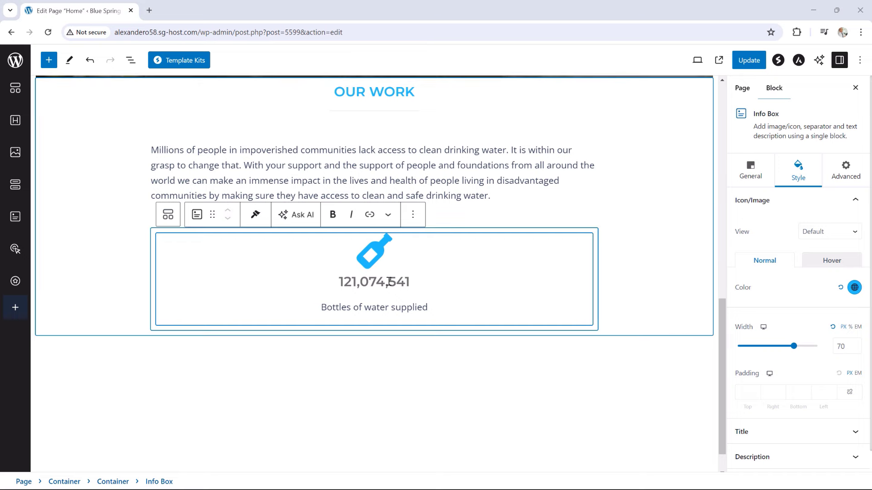
Set the Info Box title color to dark navy #334155
click(795, 201)
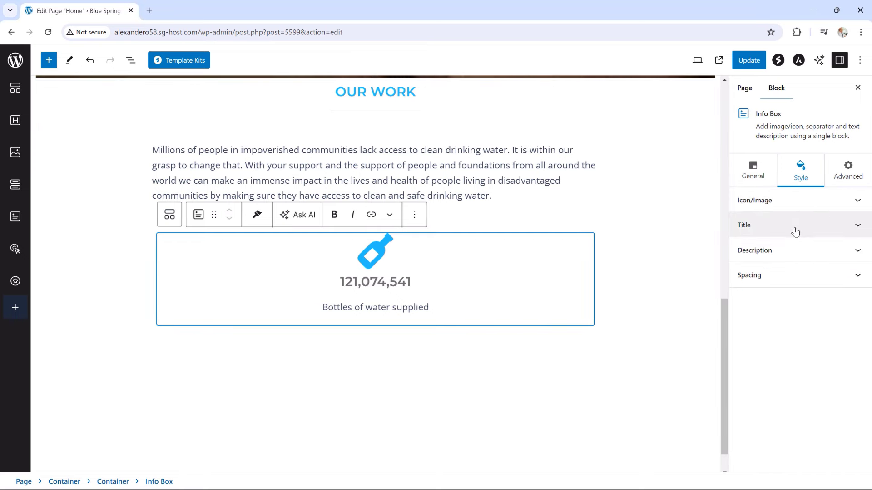
click(795, 231)
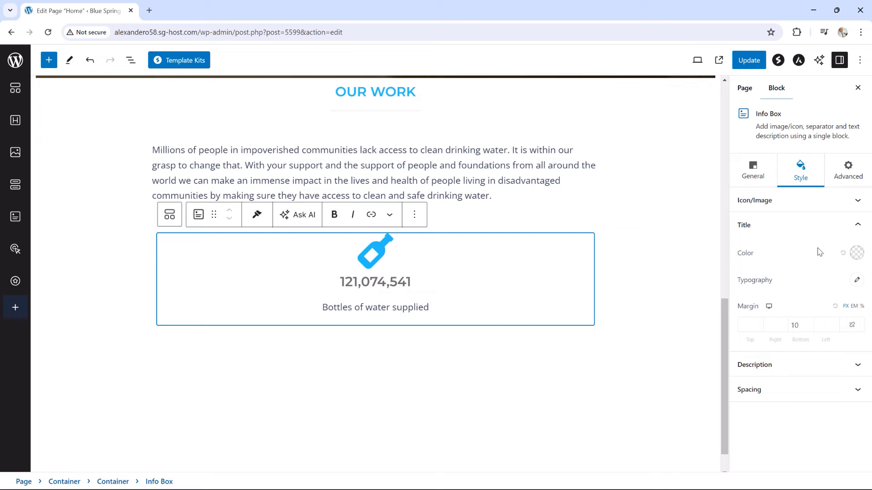
click(855, 257)
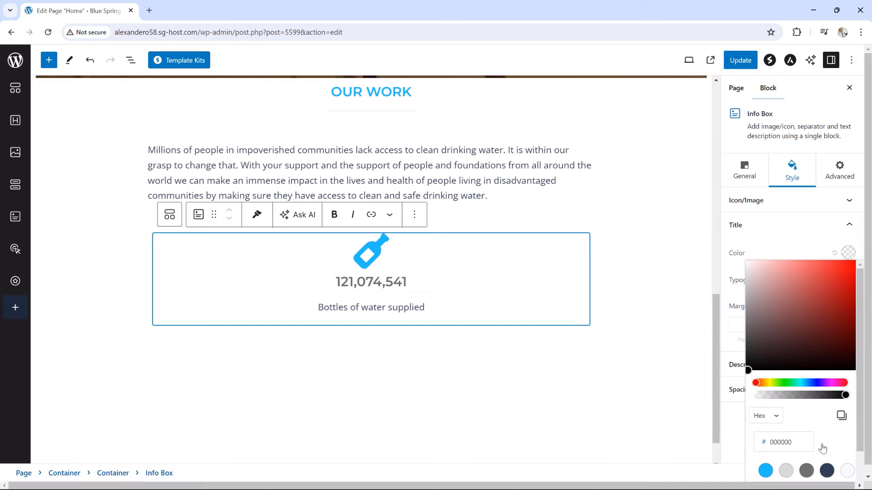
click(827, 472)
scroll(825, 460, down, 1)
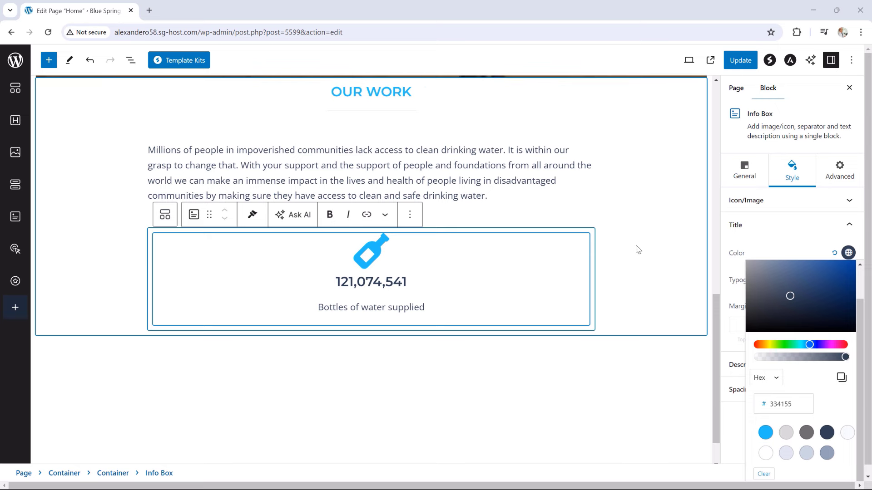
Select the container around the Info Box and show the page outline in List View
click(637, 277)
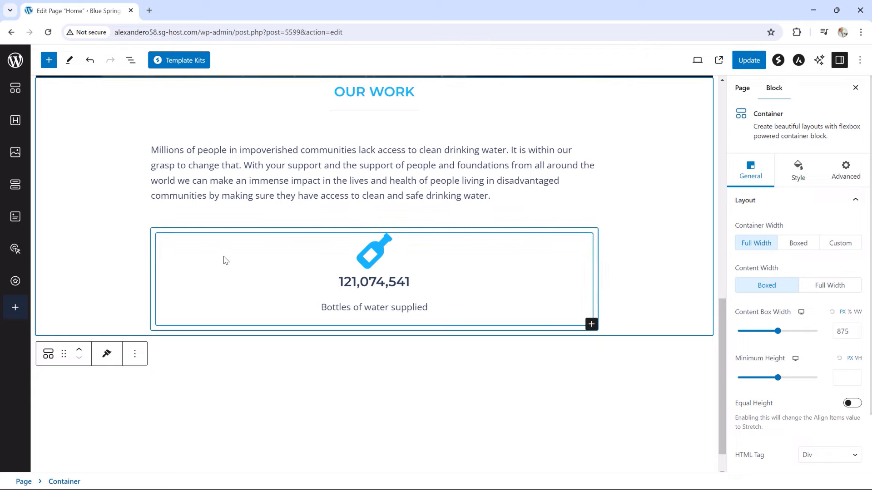
click(224, 261)
click(654, 257)
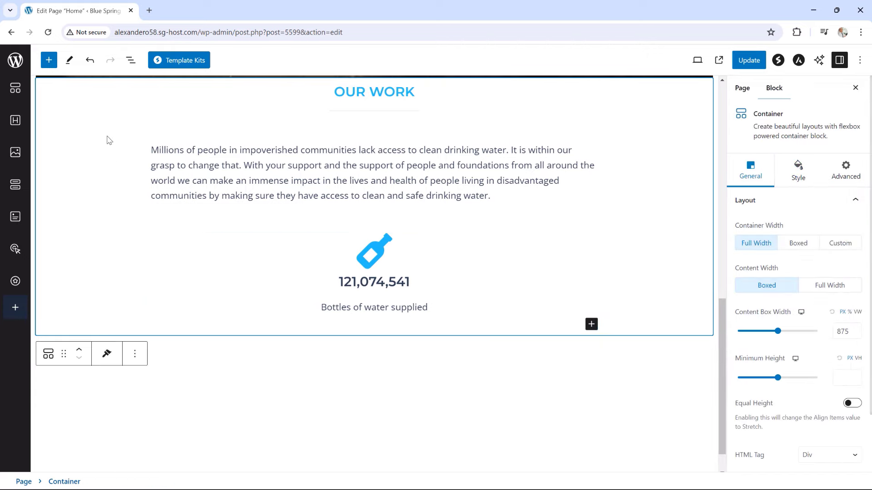
click(131, 60)
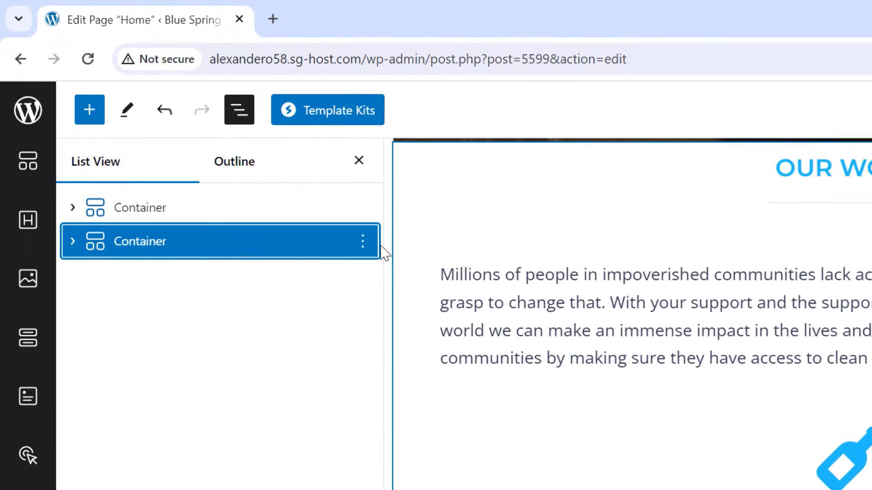
Expand the nested container in List View and duplicate the bottle Info Box twice
click(73, 242)
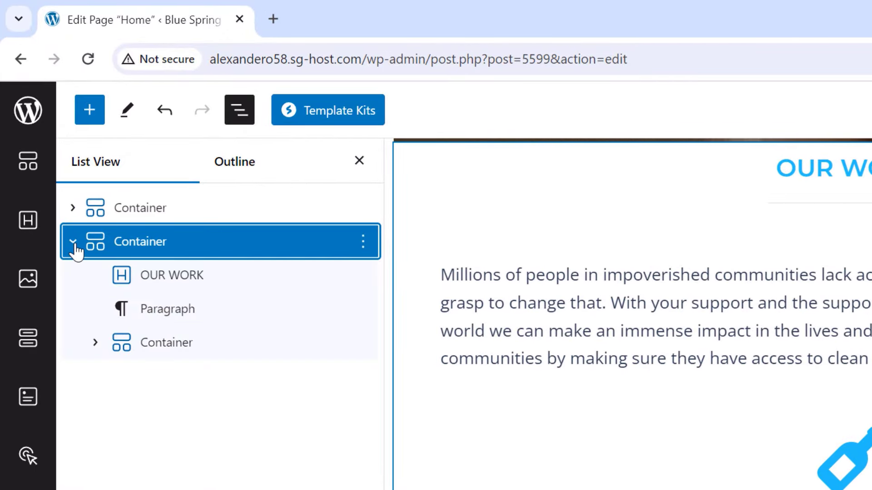
click(95, 345)
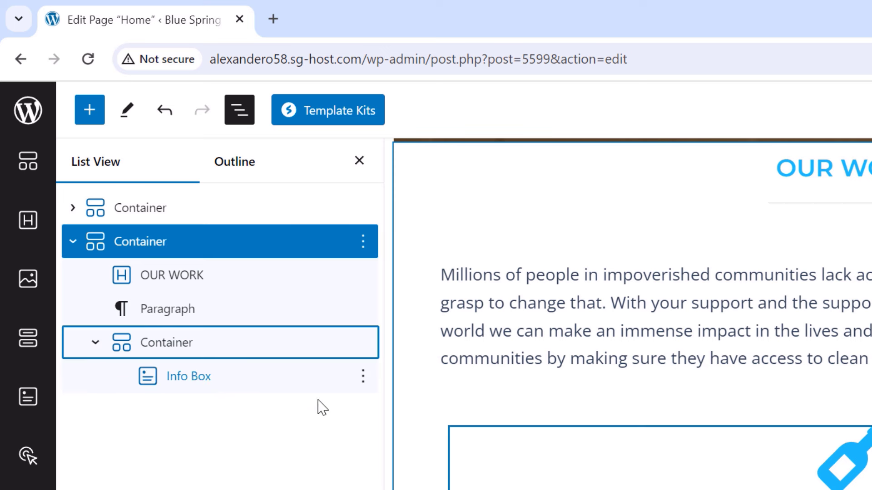
click(362, 379)
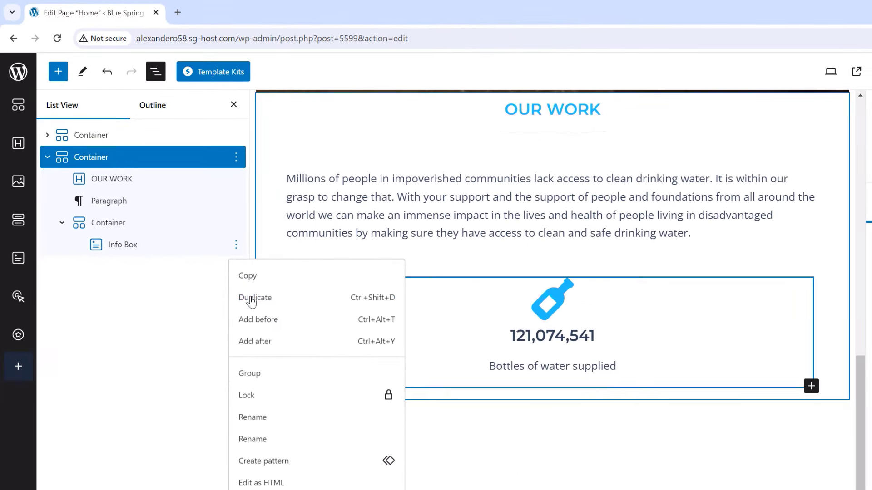
click(259, 308)
click(236, 268)
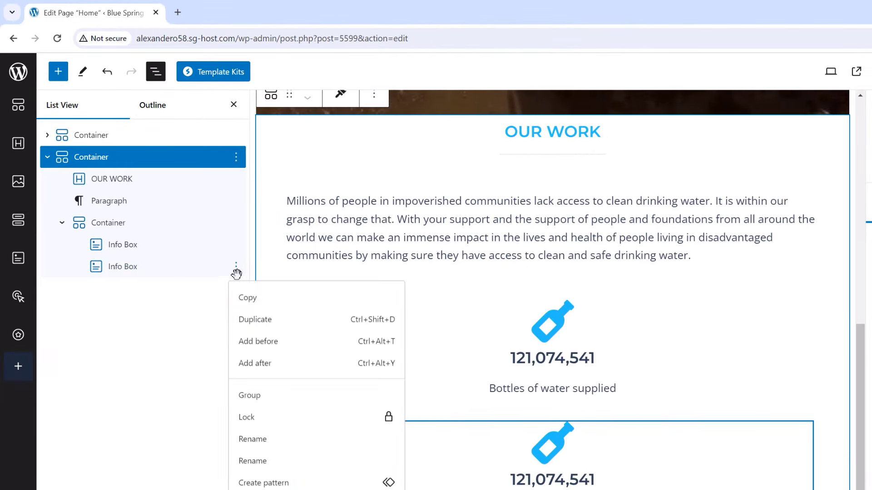
click(248, 323)
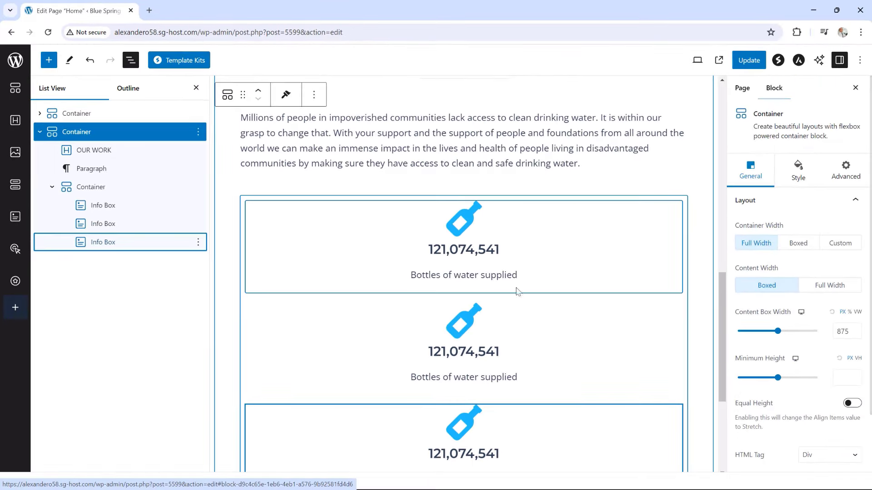
scroll(517, 292, down, 3)
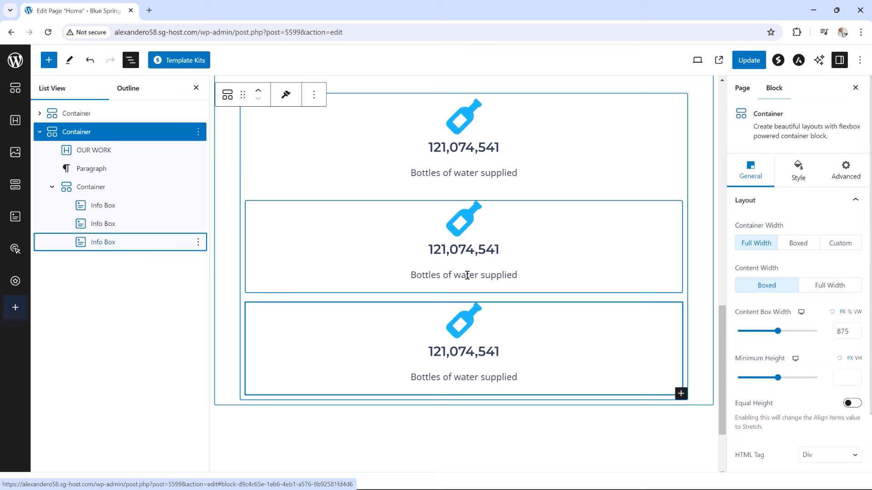
Replace the second Info Box's bottle icon with the People Carry Box icon
click(107, 225)
click(474, 232)
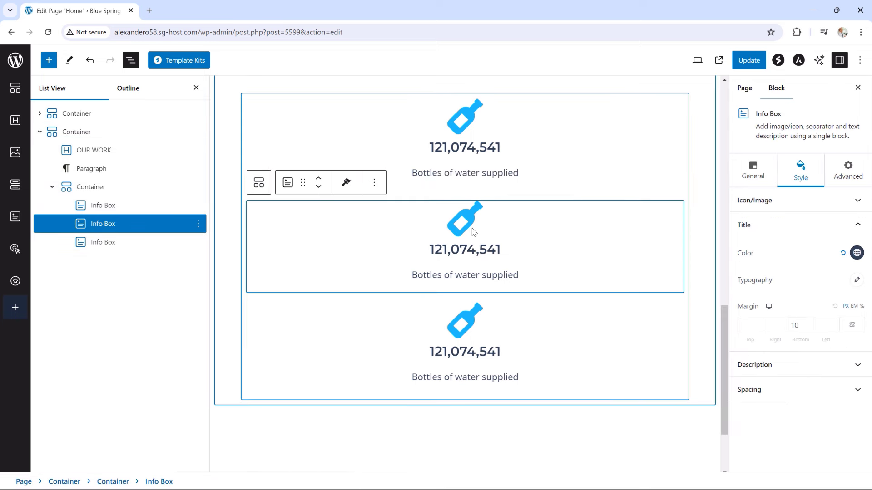
click(764, 200)
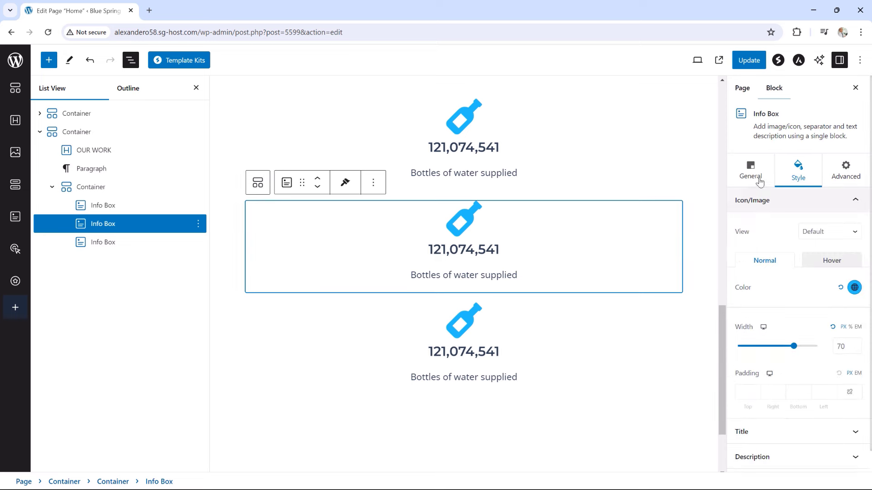
click(754, 178)
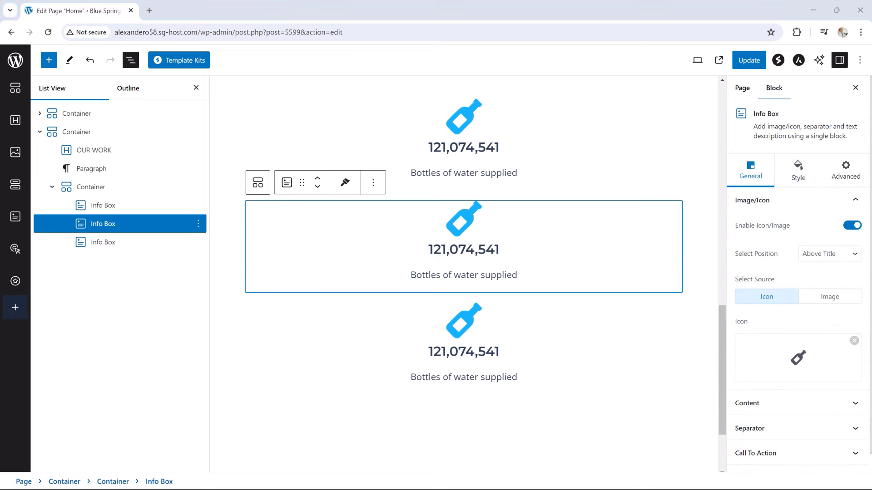
click(797, 357)
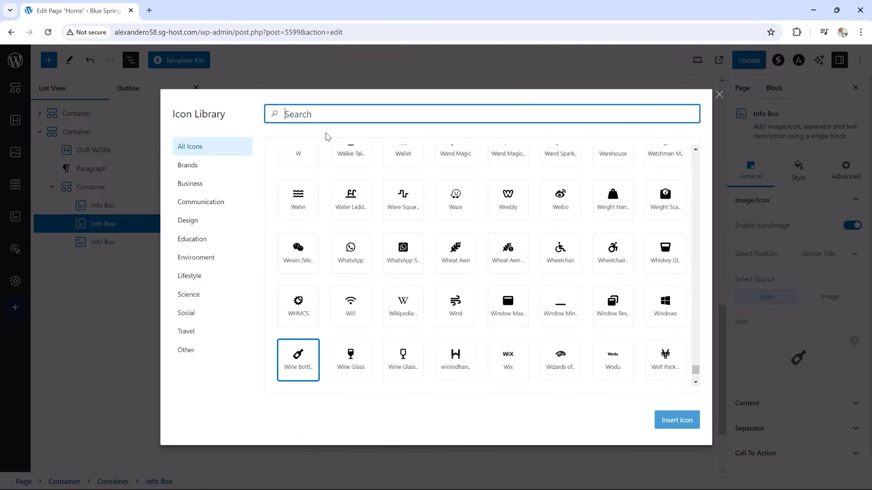
text(people)
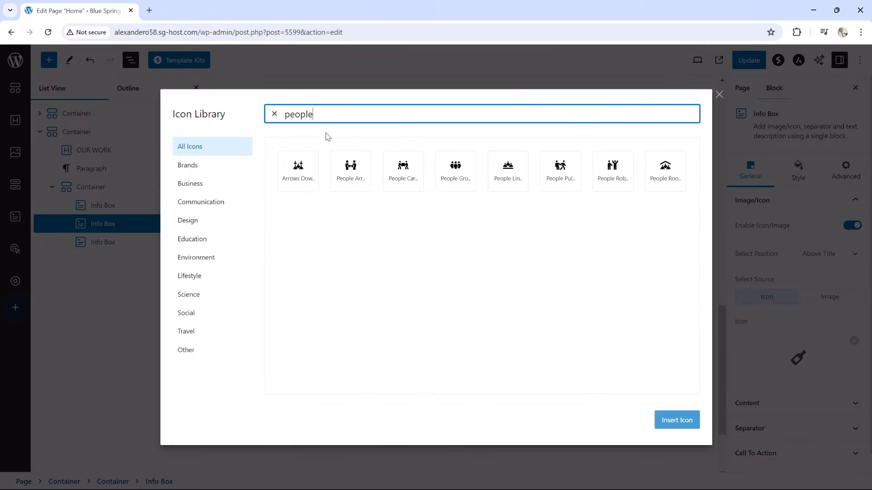
click(409, 181)
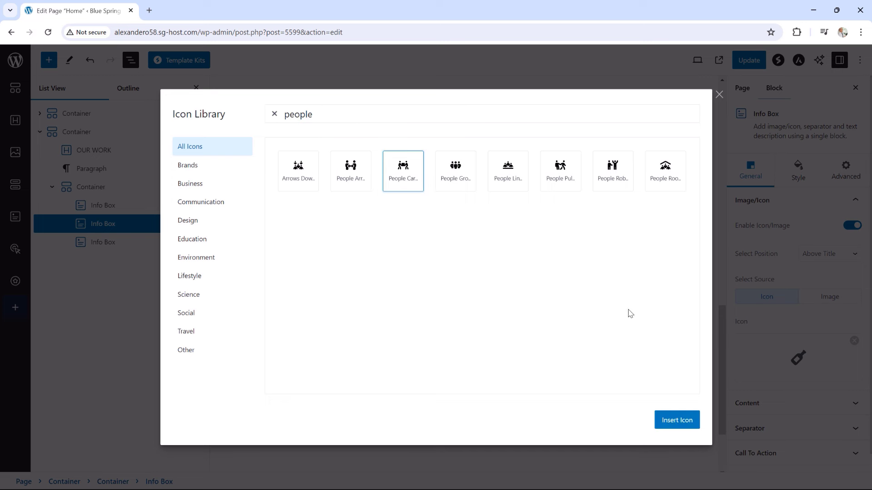
click(675, 423)
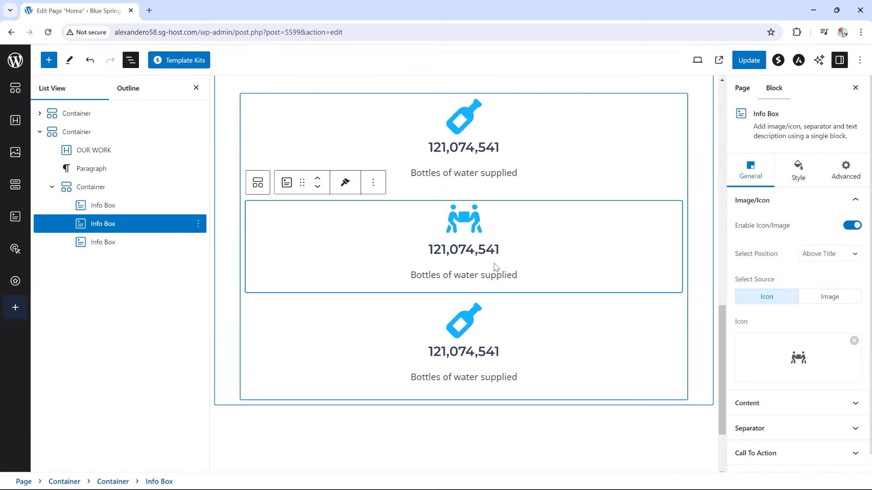
Change the second box's number to 5,224,875 and caption to 'People in need helped'
drag(500, 249, 430, 257)
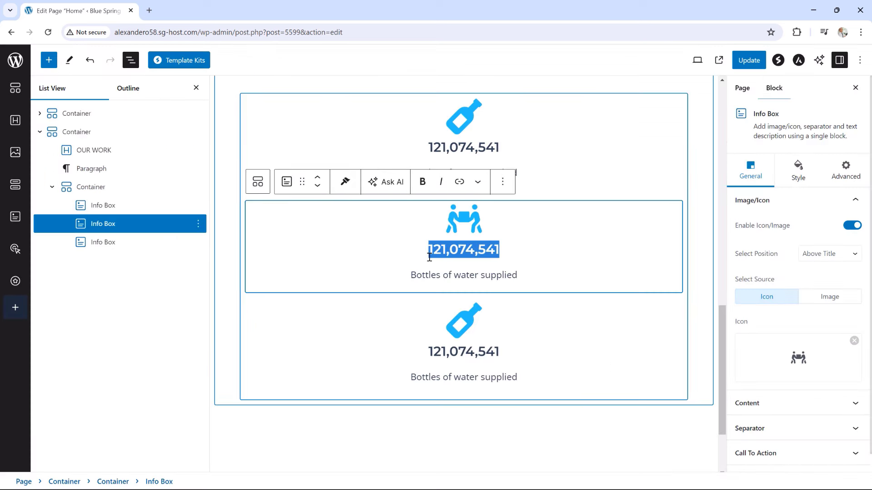
text(5,)
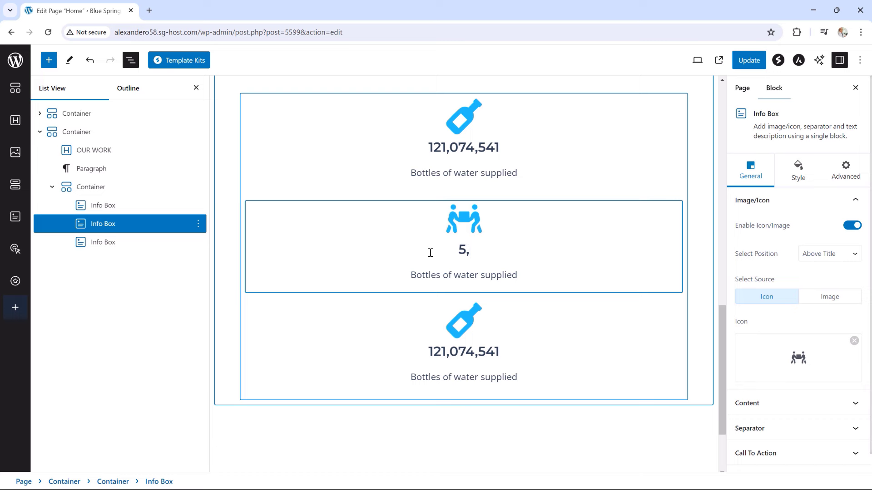
text(224,875)
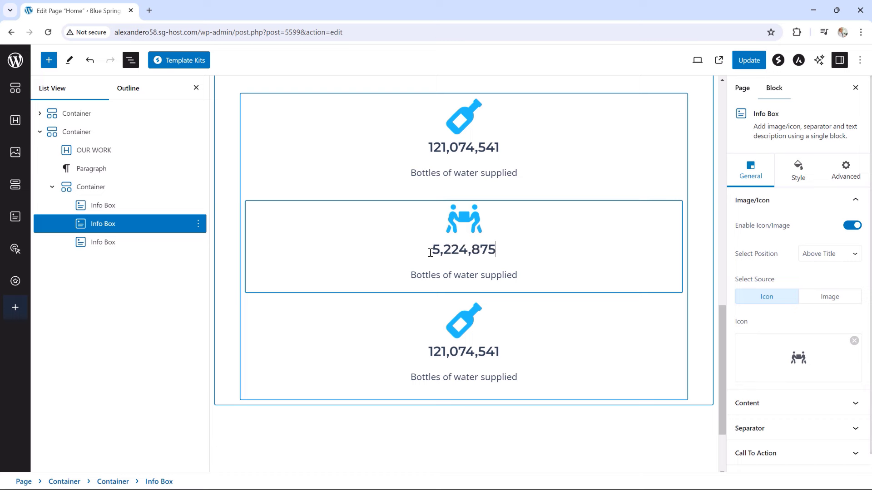
drag(518, 275, 403, 280)
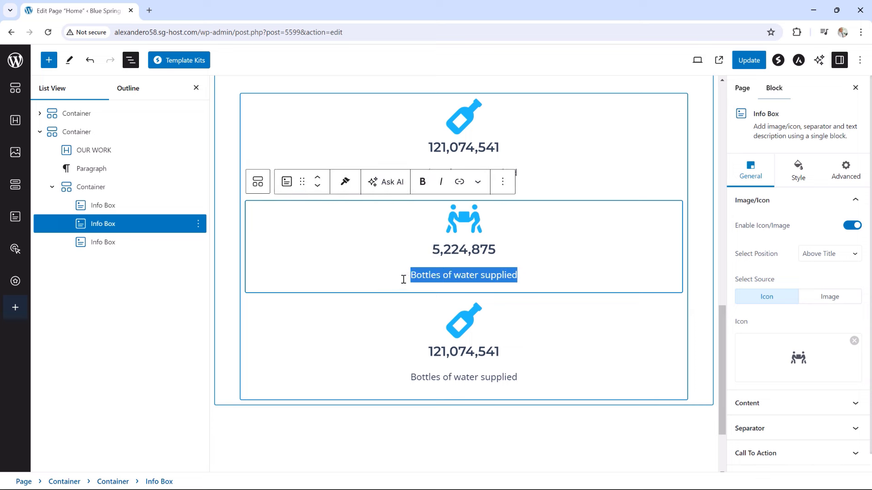
text(People )
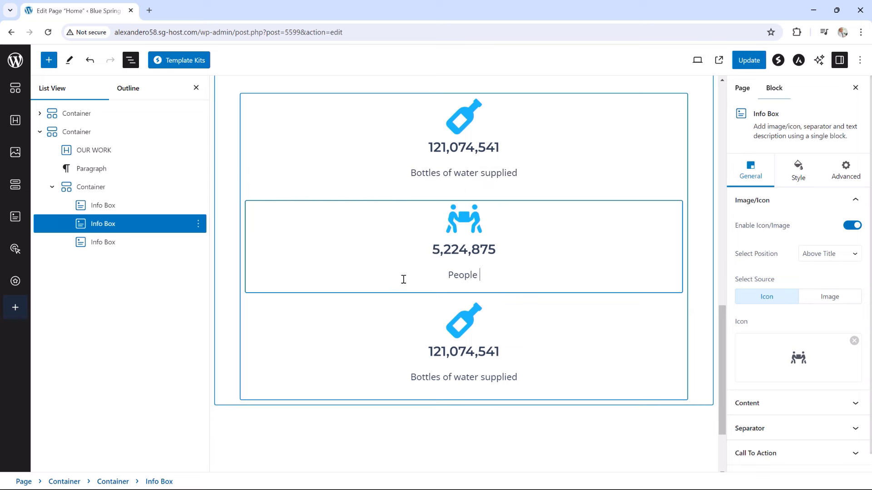
text(in need helped)
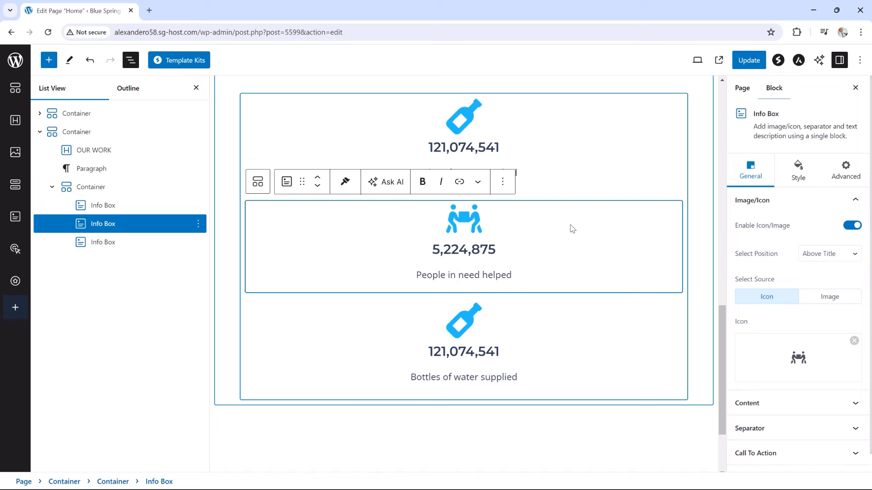
Recolor the middle box's people-carry icon orange (#FFB121) using the hue slider
click(798, 172)
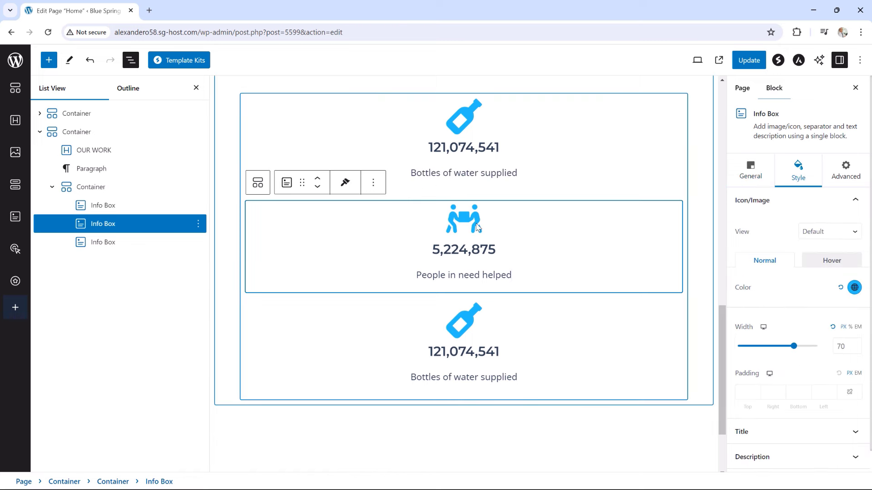
click(855, 287)
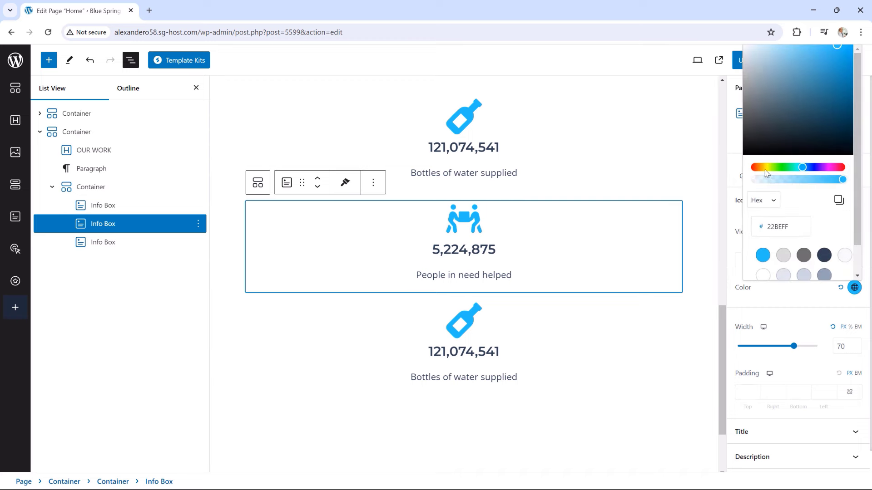
drag(767, 168, 763, 173)
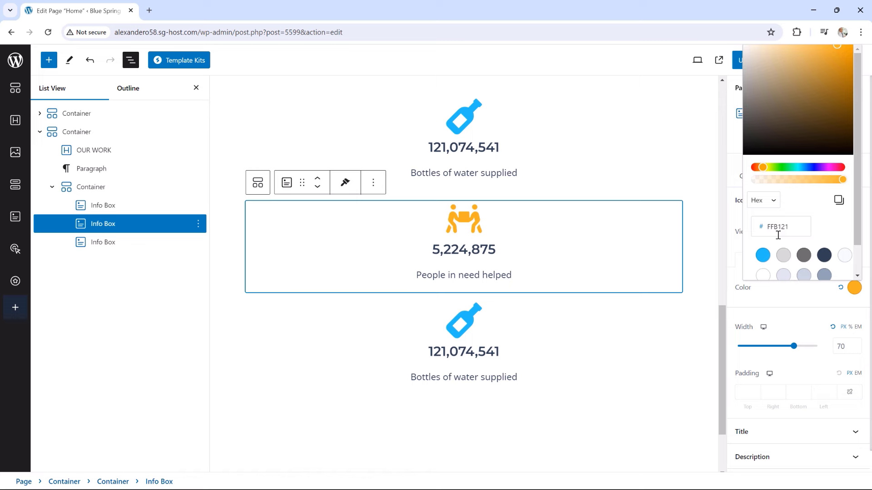
click(468, 332)
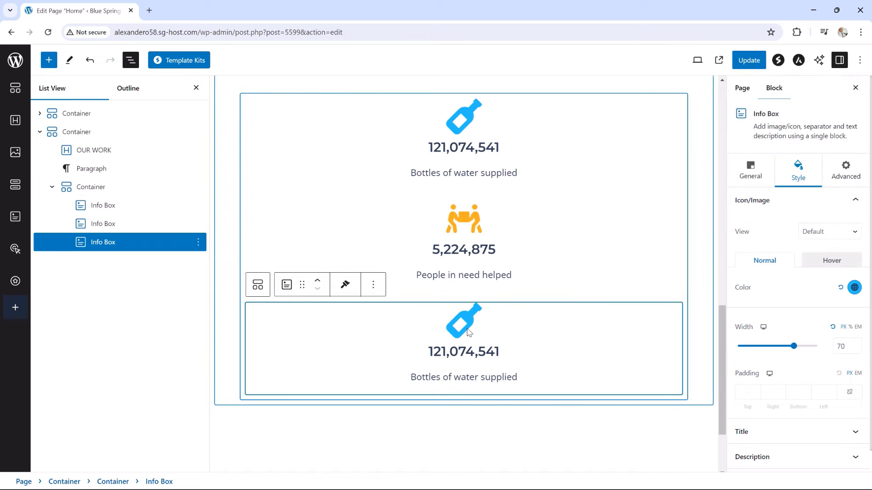
Replace the third Info Box's bottle icon with the Earth Africa globe icon
click(745, 179)
click(782, 348)
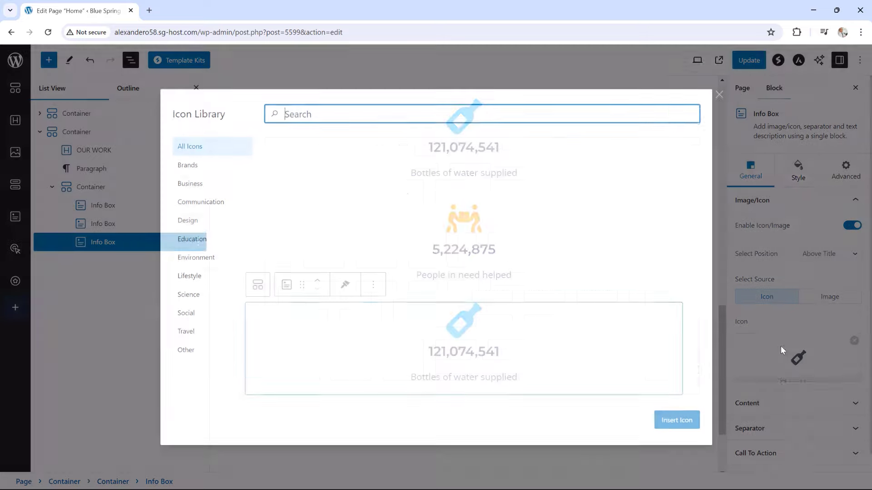
text(world)
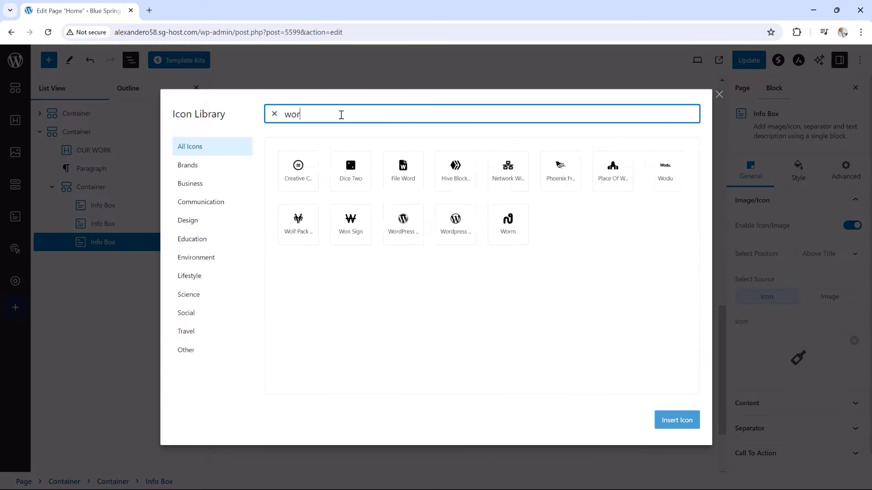
key(BackSpace)
key(BackSpace)
key(BackSpace)
key(BackSpace)
key(BackSpace)
text(e)
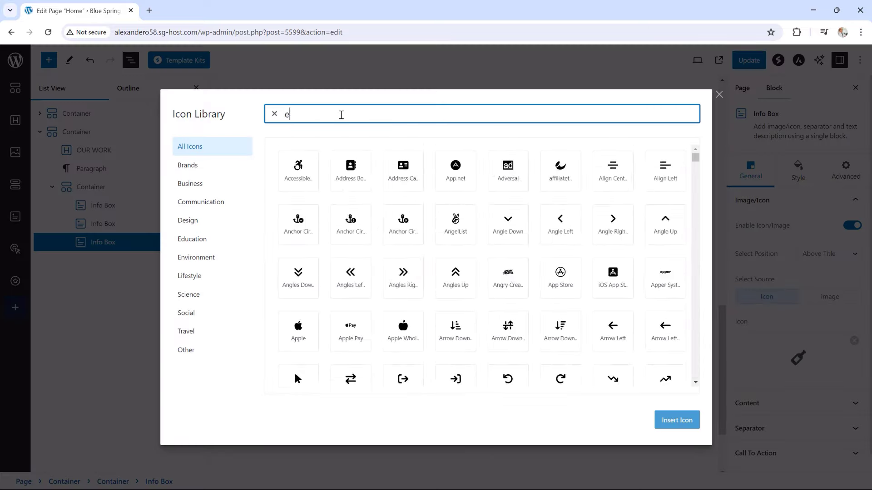
text(arth)
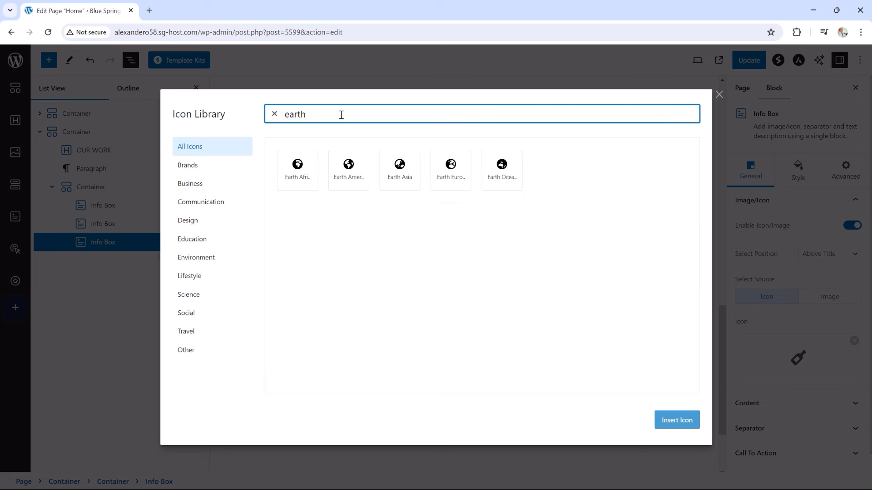
click(302, 184)
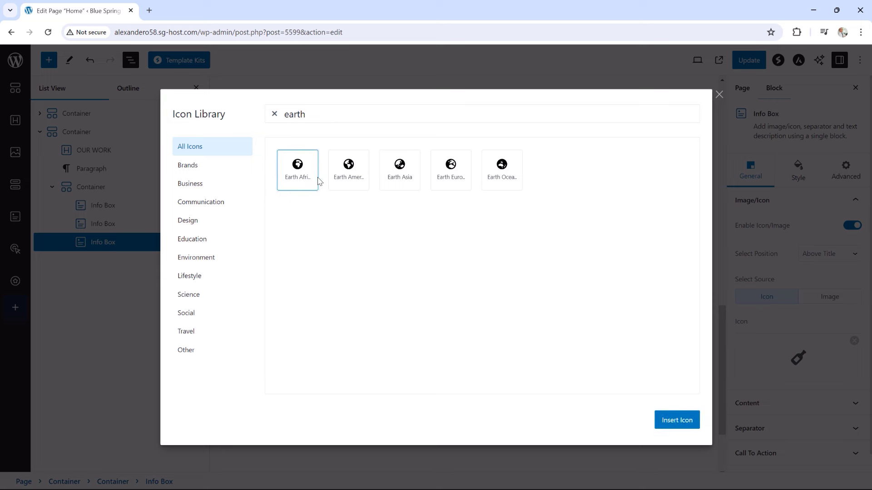
click(683, 420)
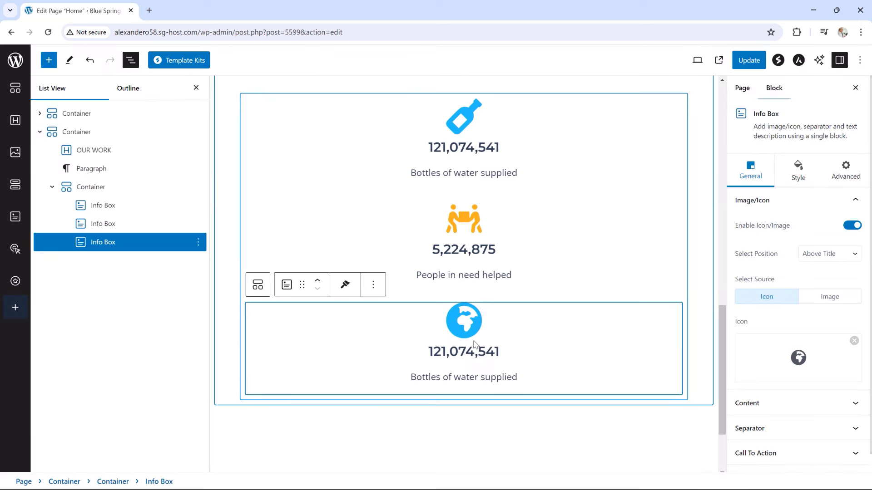
Change the third box's number to 21 and caption to 'Countries Impacted'
drag(512, 351, 430, 354)
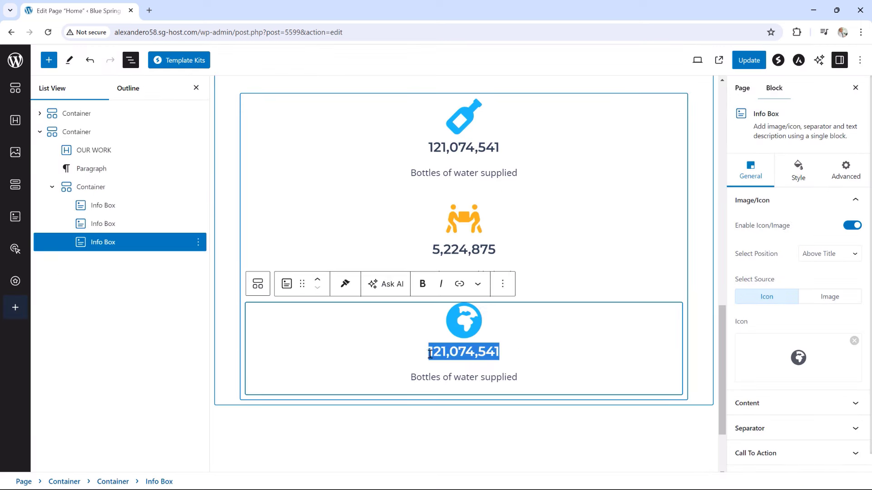
text(21)
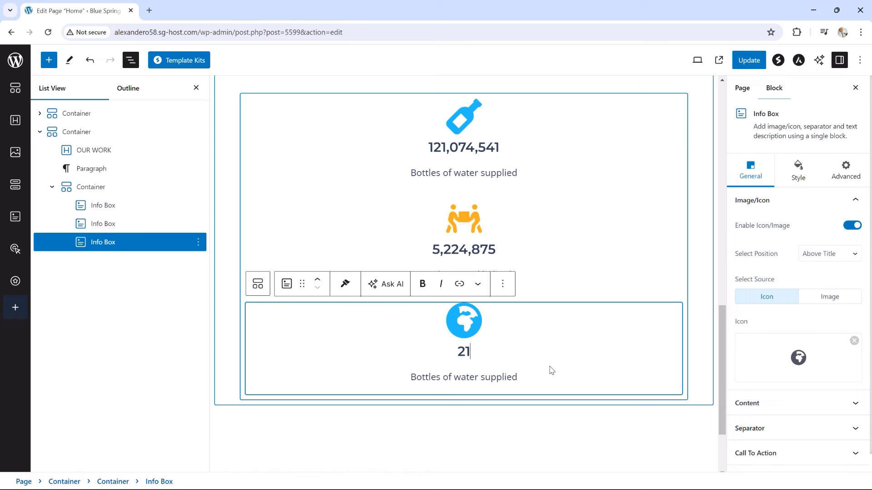
drag(525, 376, 410, 378)
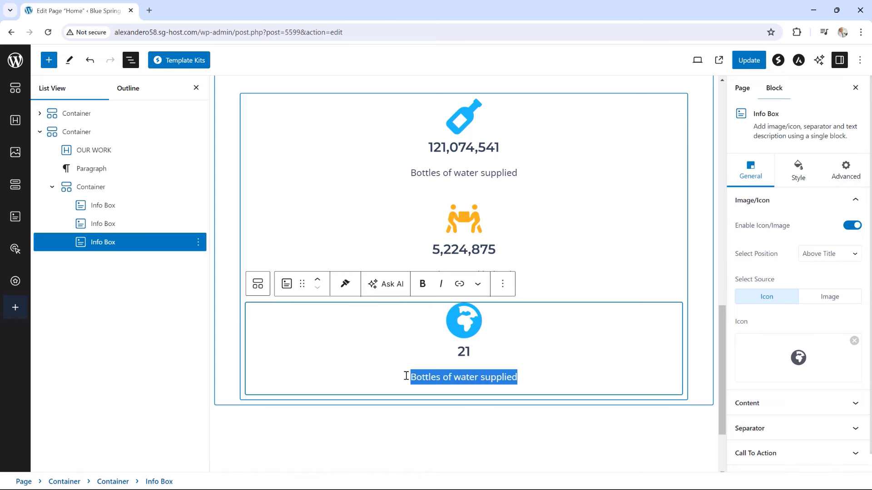
key(BackSpace)
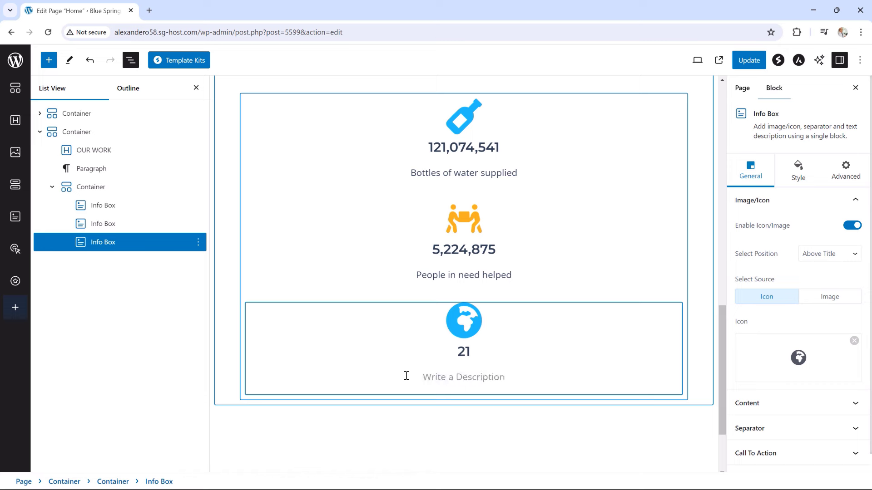
text(Cont)
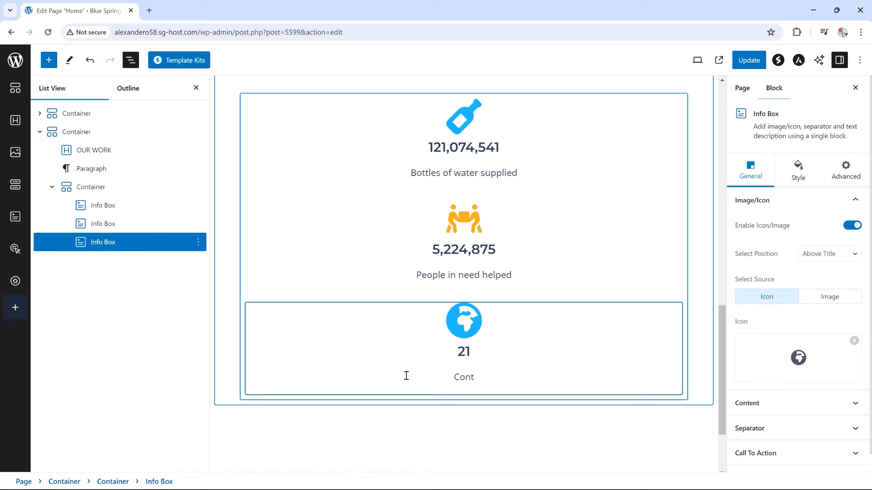
key(BackSpace)
key(BackSpace)
text(untries Impacted)
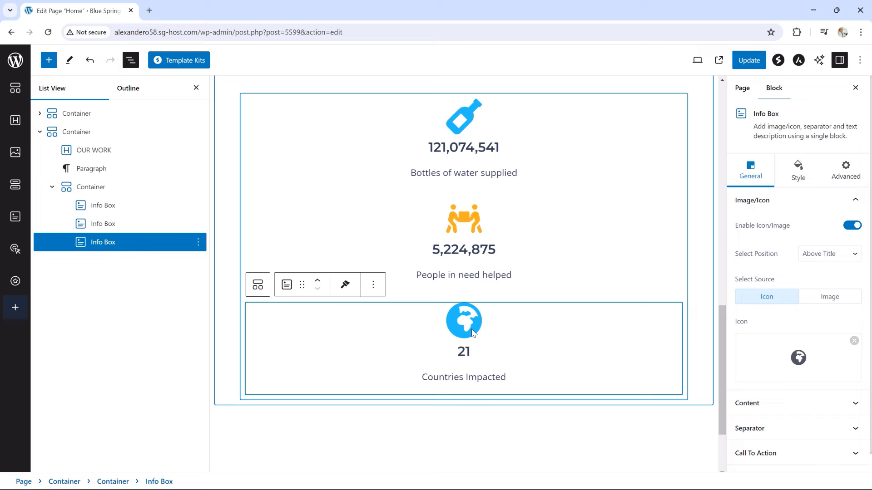
Change the third info box's globe icon colour from blue to bright green, hex 1AD67B
click(796, 182)
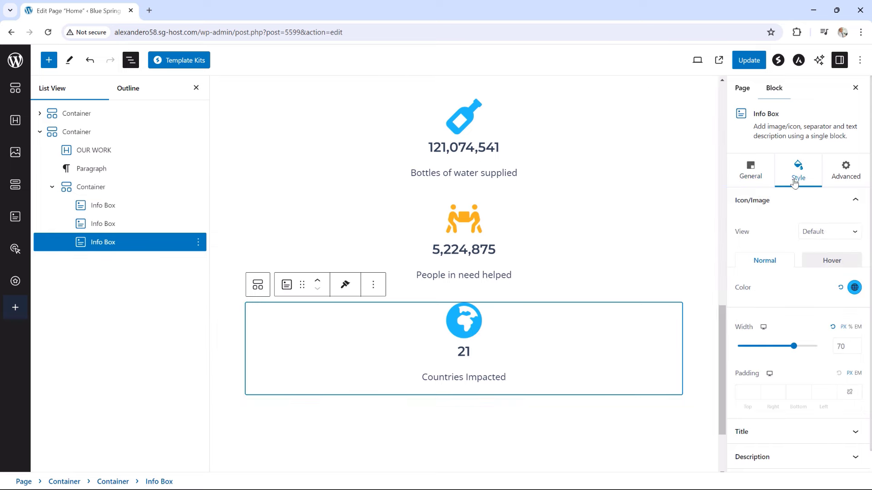
click(853, 290)
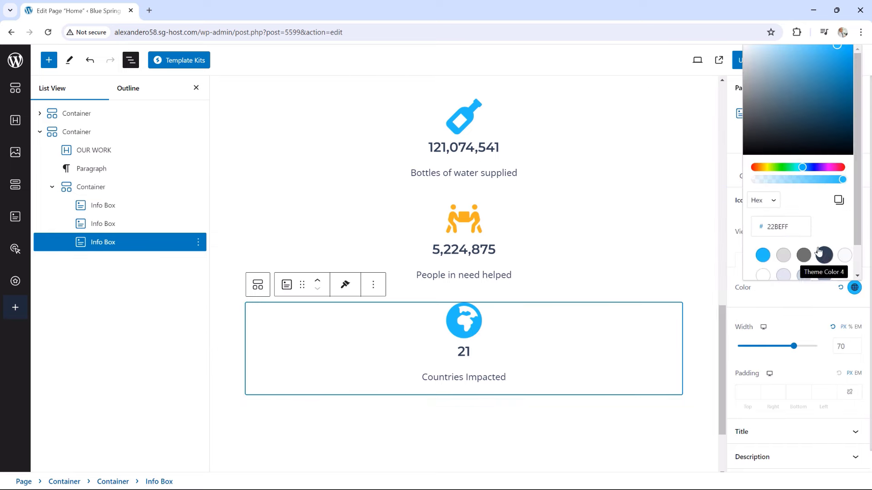
drag(803, 171, 790, 168)
drag(835, 66, 839, 62)
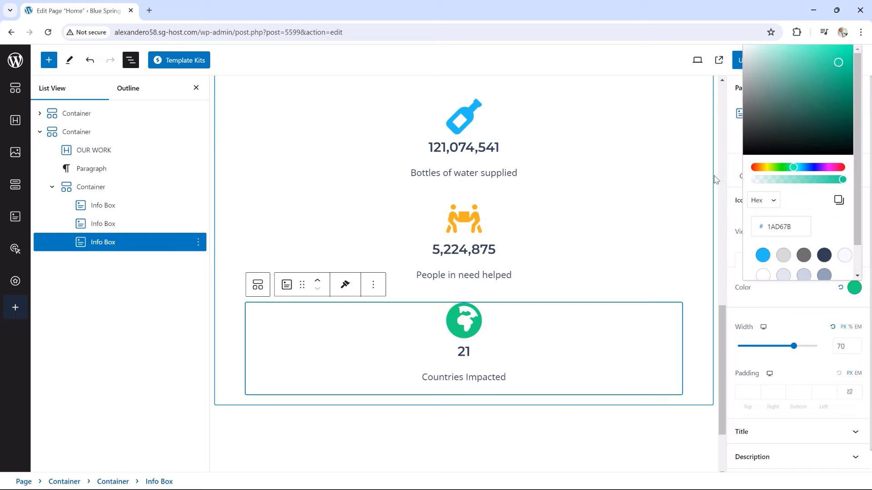
click(729, 182)
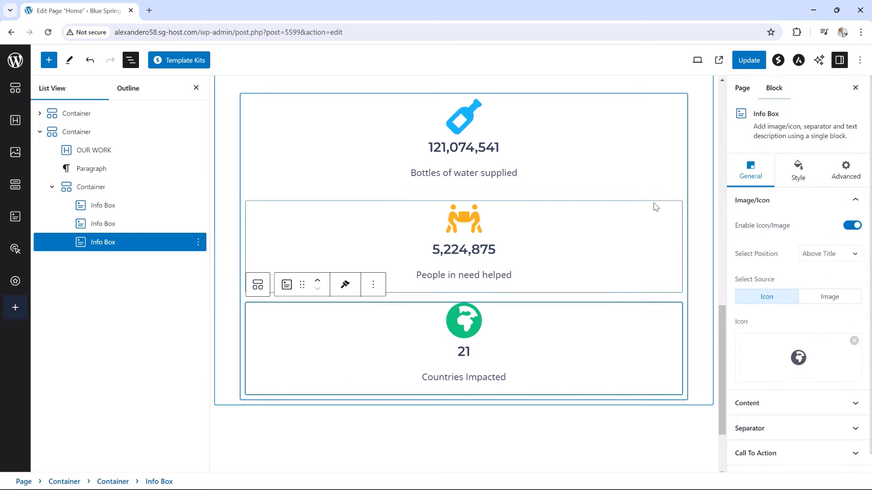
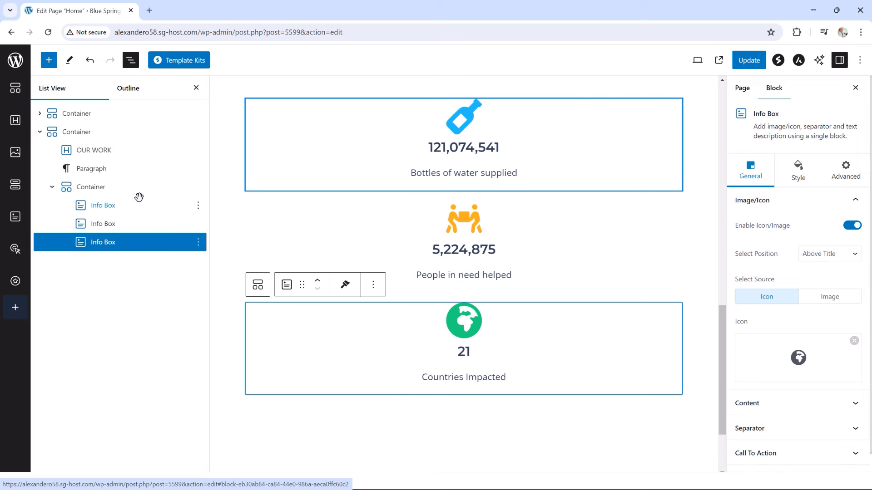
Set the stats container's flex Direction to Row so the three boxes line up
click(83, 188)
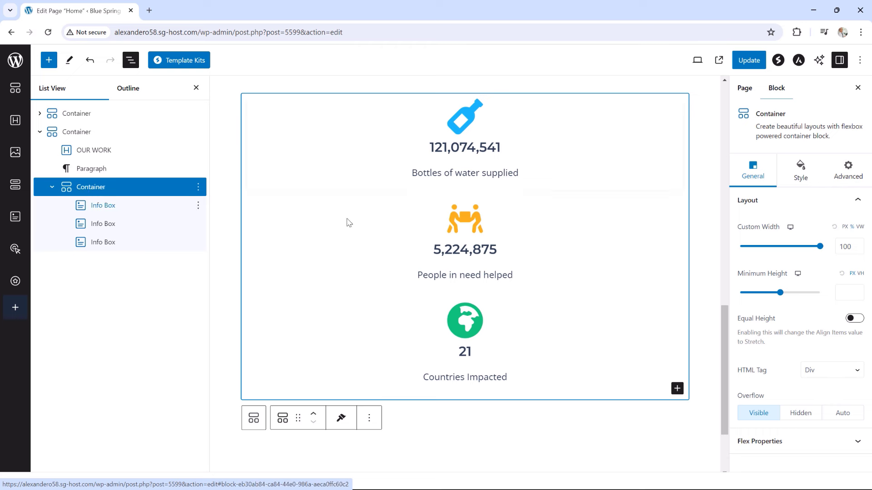
click(772, 442)
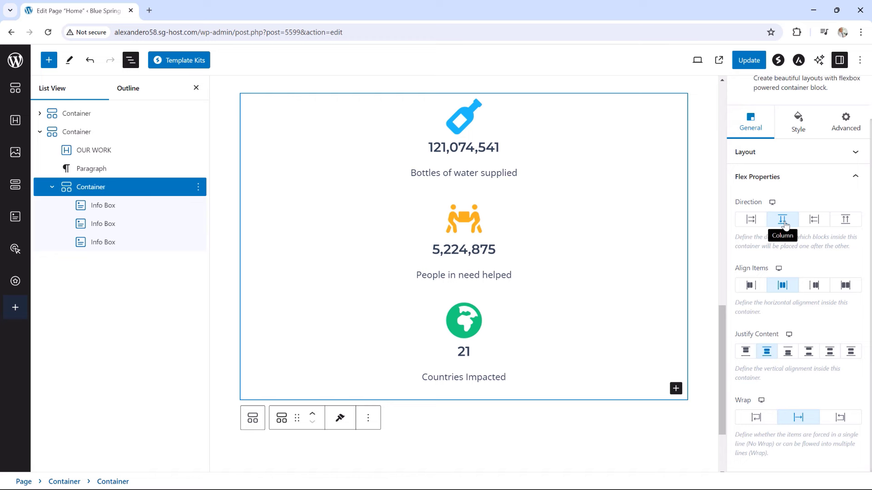
click(752, 223)
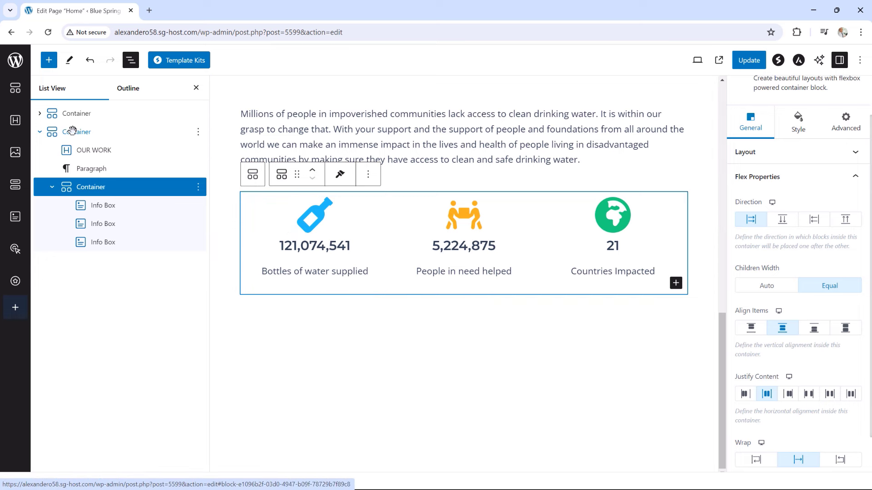
Close List View and check the row layout, ending on the OUR WORK section container
click(39, 132)
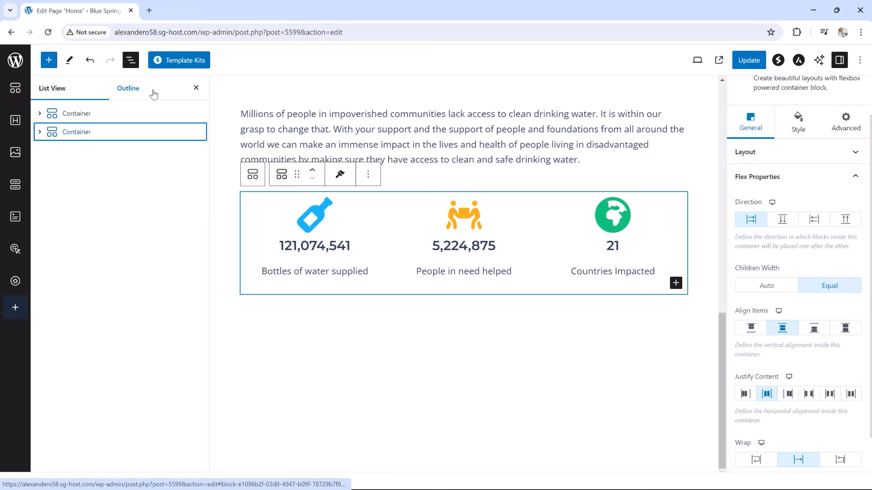
click(196, 88)
click(609, 318)
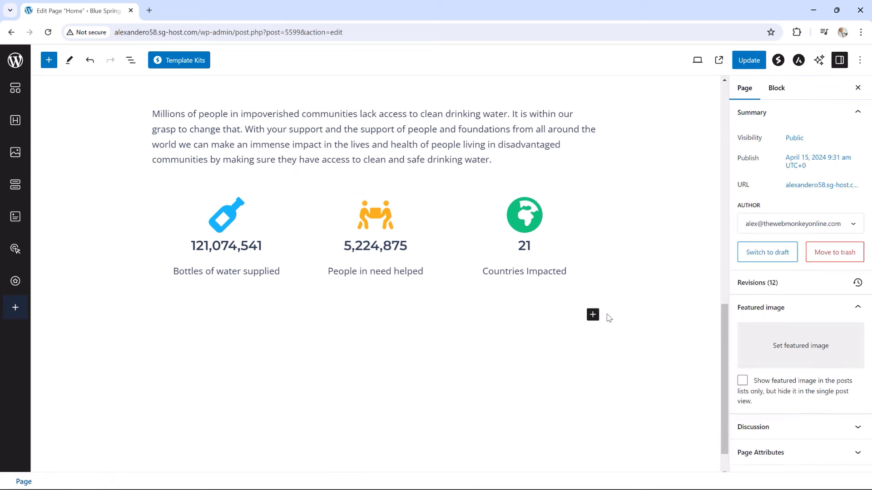
click(565, 287)
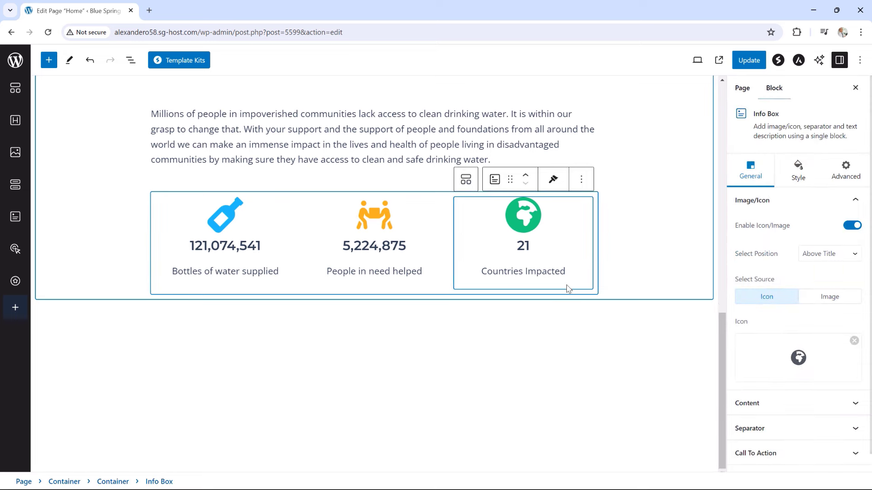
click(591, 293)
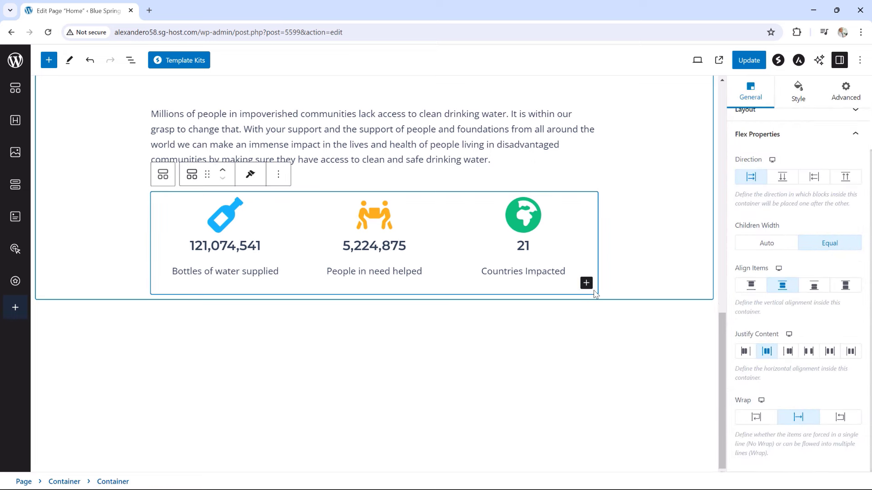
click(698, 298)
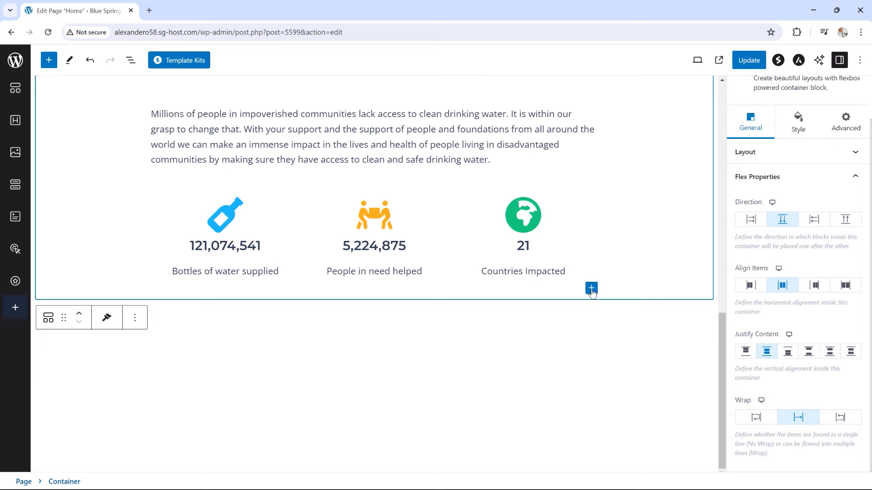
Insert a Buttons block below the stats with the label LEARN MORE
click(591, 291)
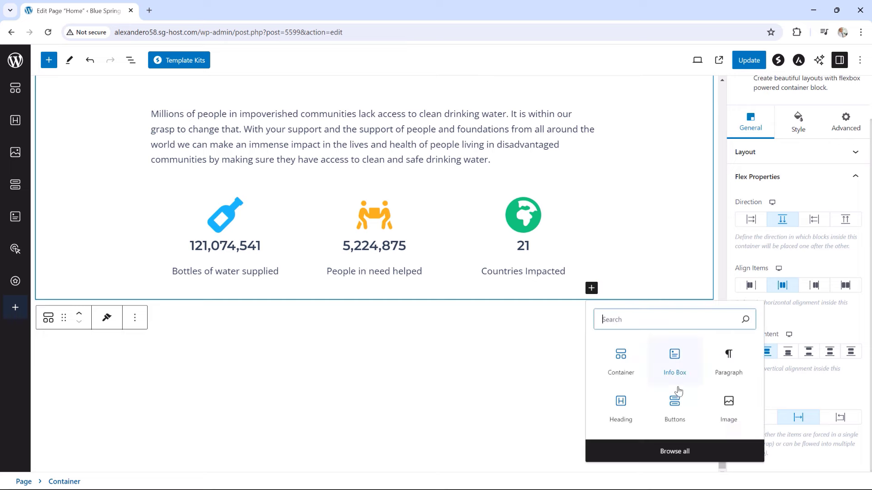
click(674, 411)
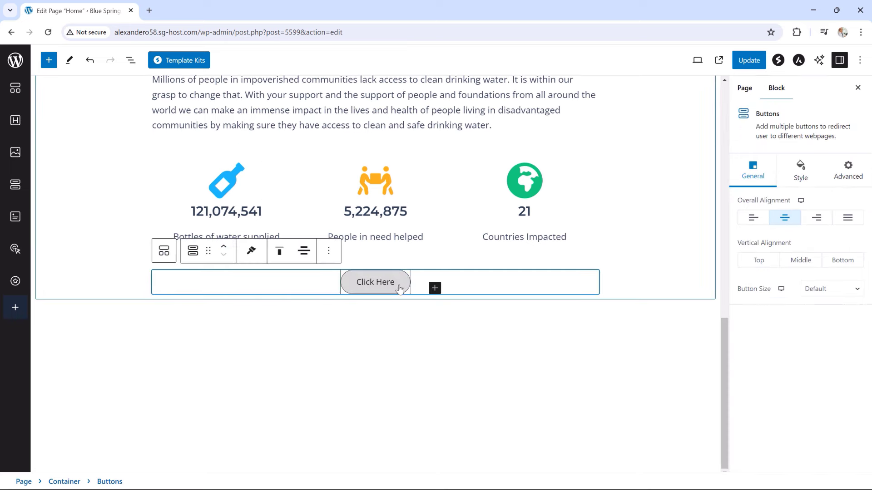
click(399, 288)
triple_click(355, 285)
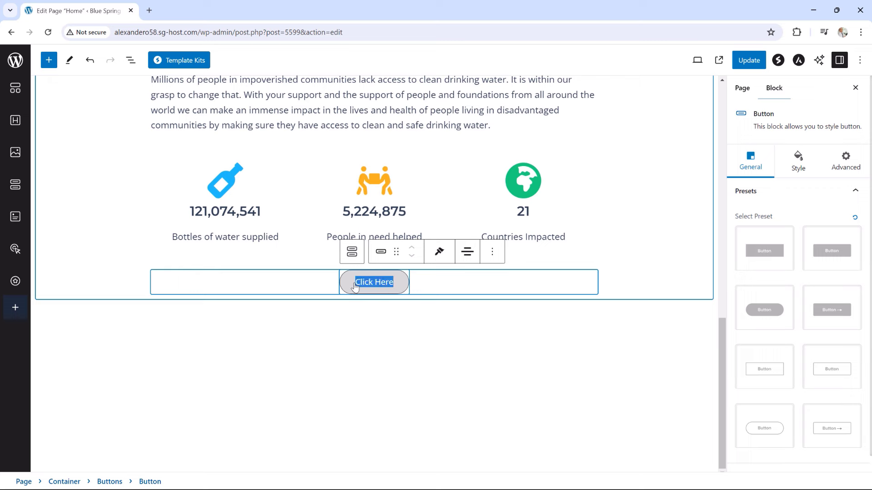
text(LEARN)
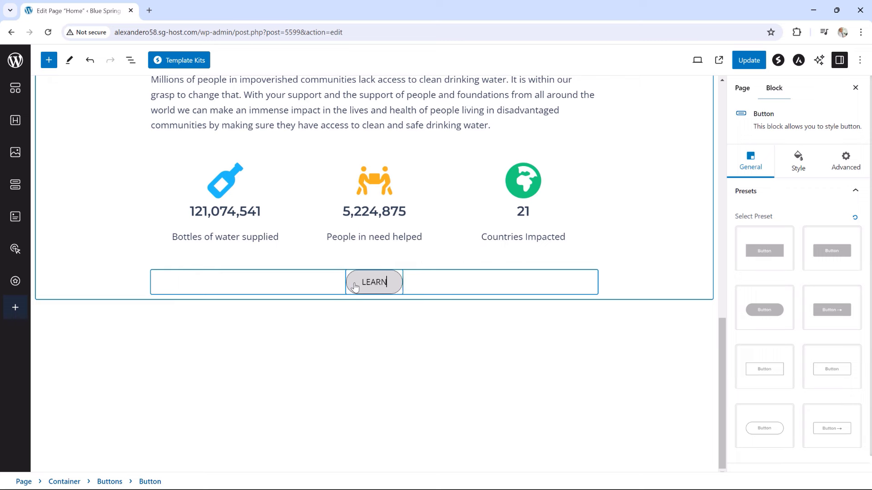
text( MORE)
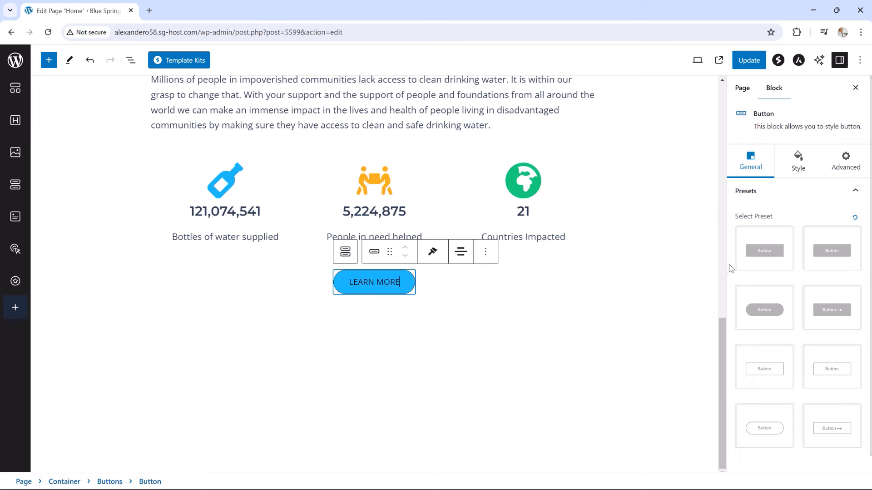
Give the LEARN MORE button the outline preset and a light-grey DADADA border
click(772, 367)
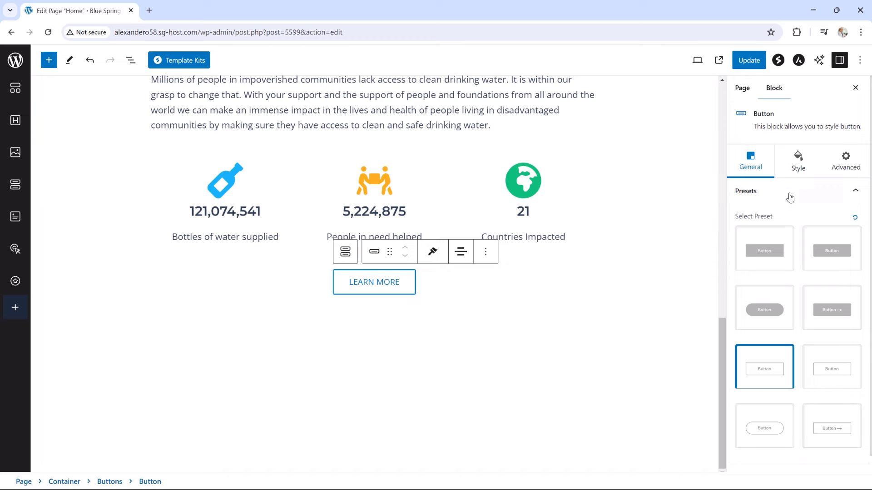
click(799, 165)
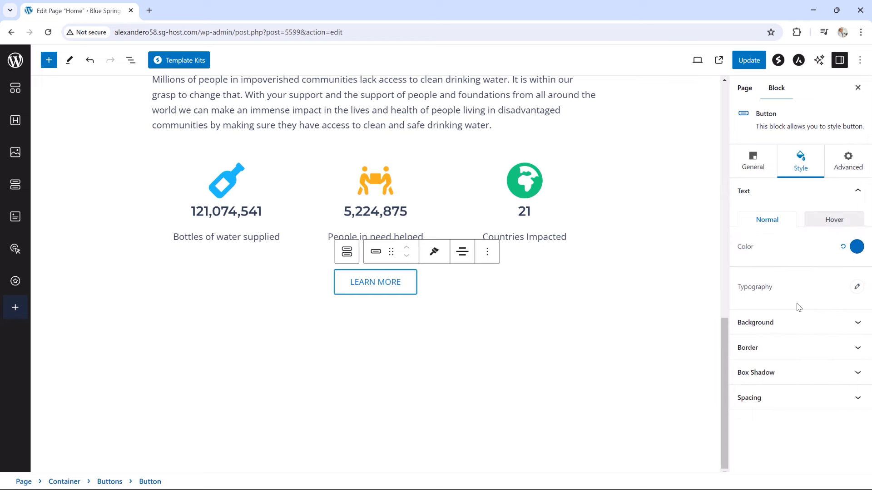
click(779, 352)
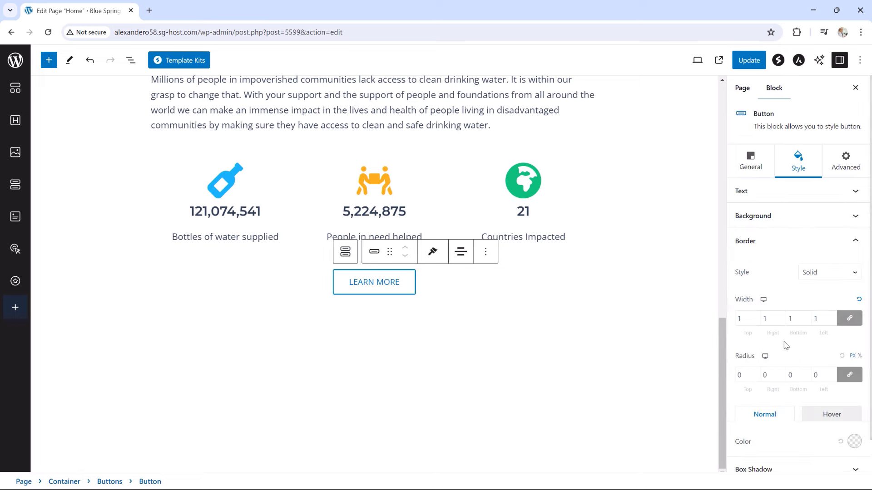
scroll(834, 366, down, 1)
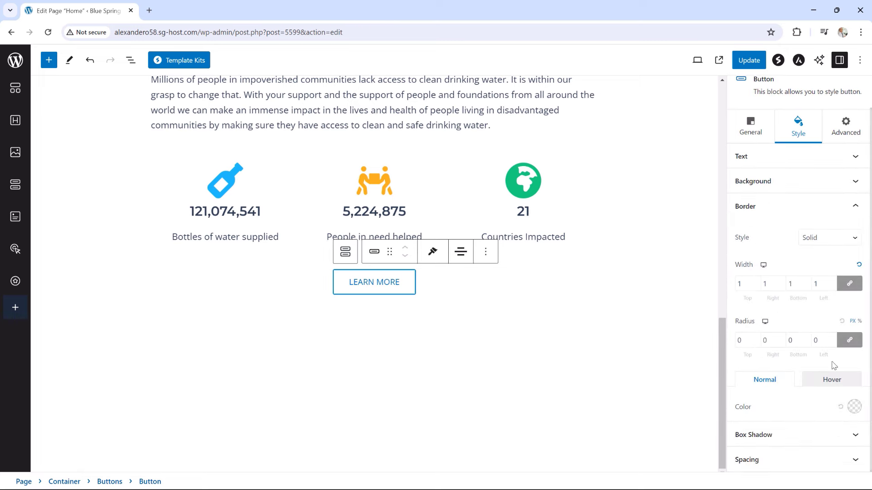
click(853, 407)
click(792, 344)
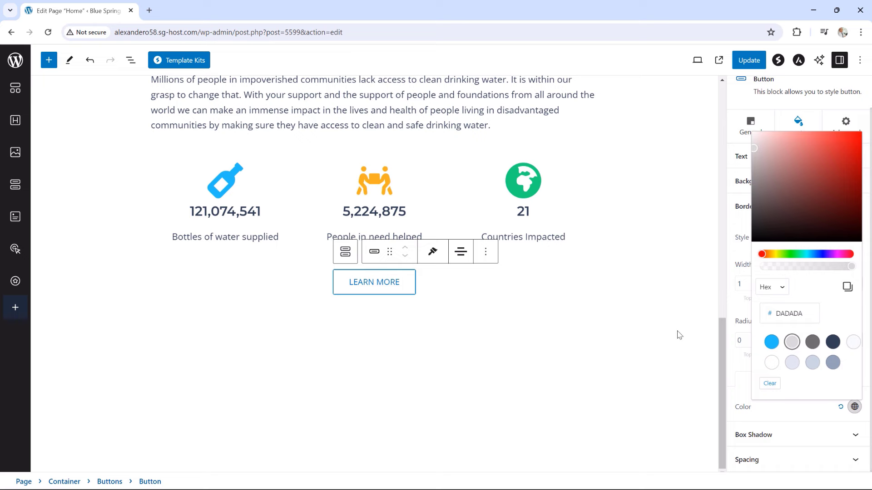
click(657, 328)
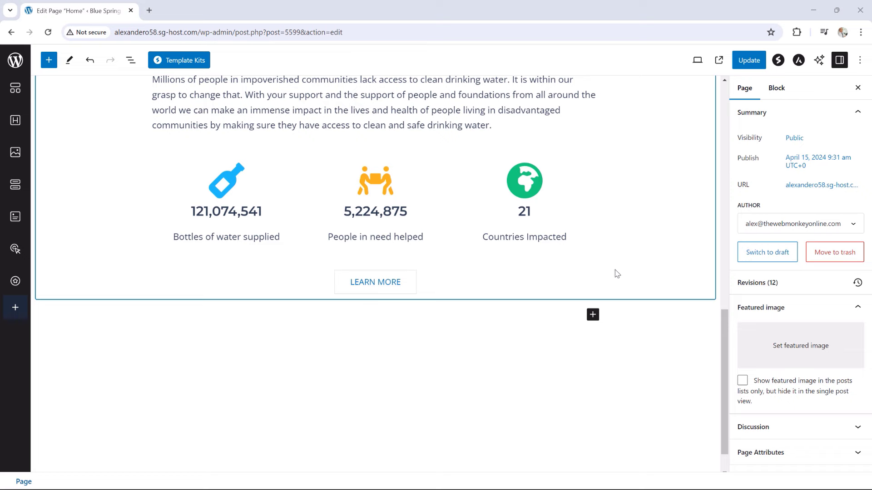
Link the LEARN MORE button to /our-work/ and update the page
click(376, 286)
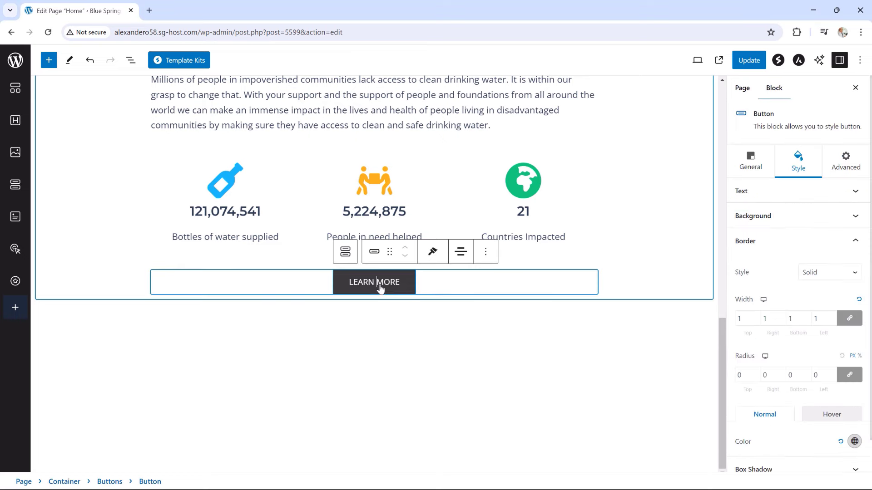
click(755, 181)
scroll(765, 409, down, 1)
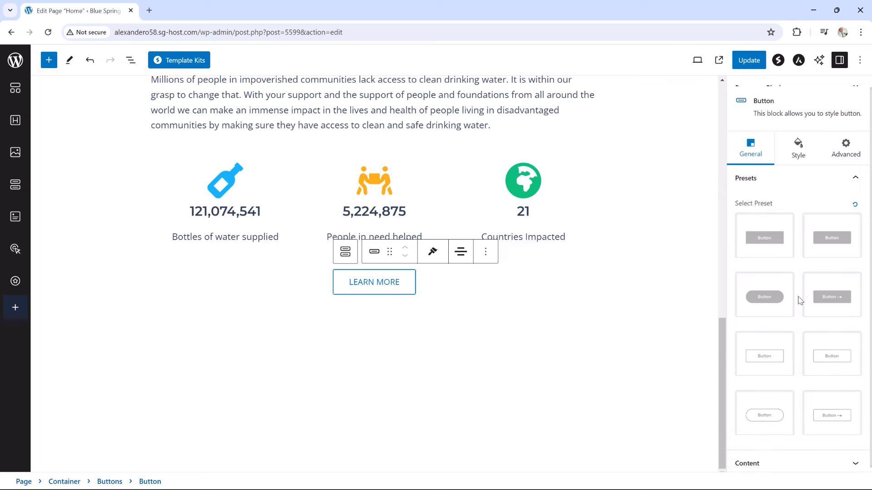
click(765, 456)
click(737, 304)
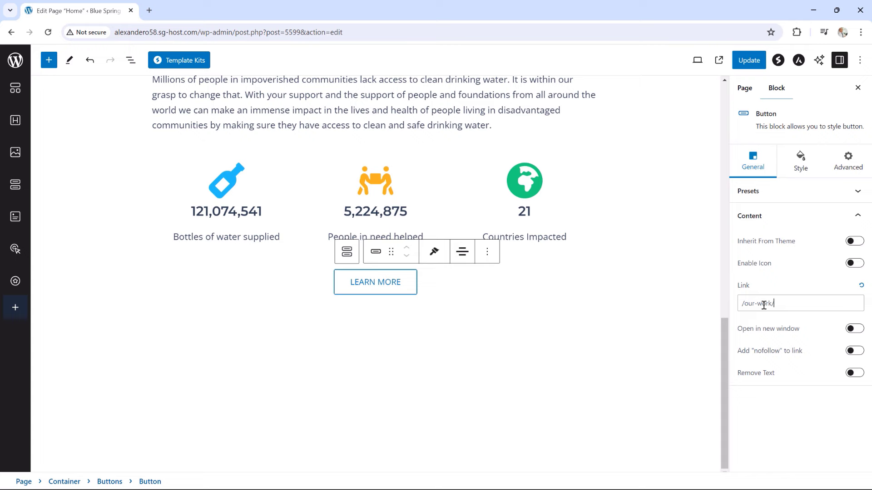
click(749, 60)
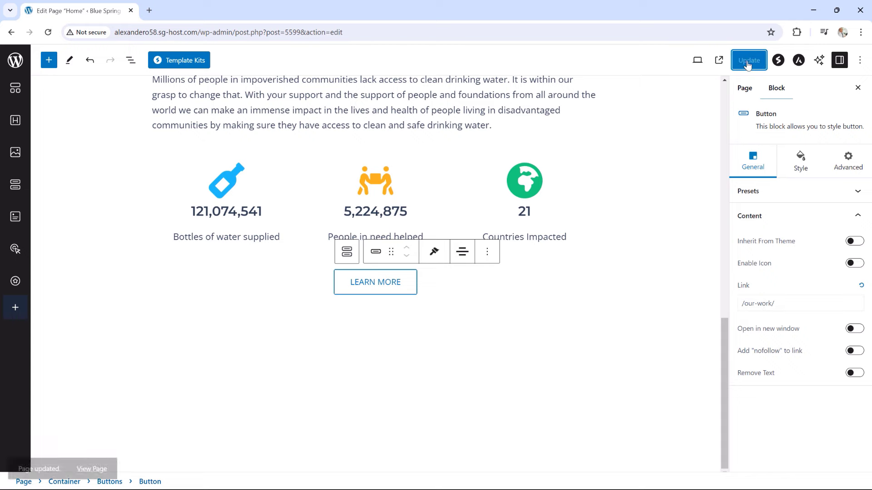
click(97, 457)
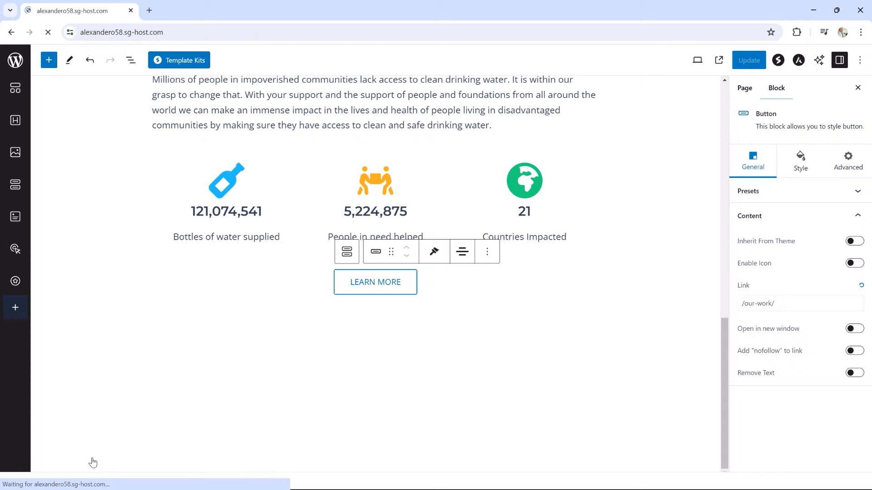
scroll(797, 300, down, 2)
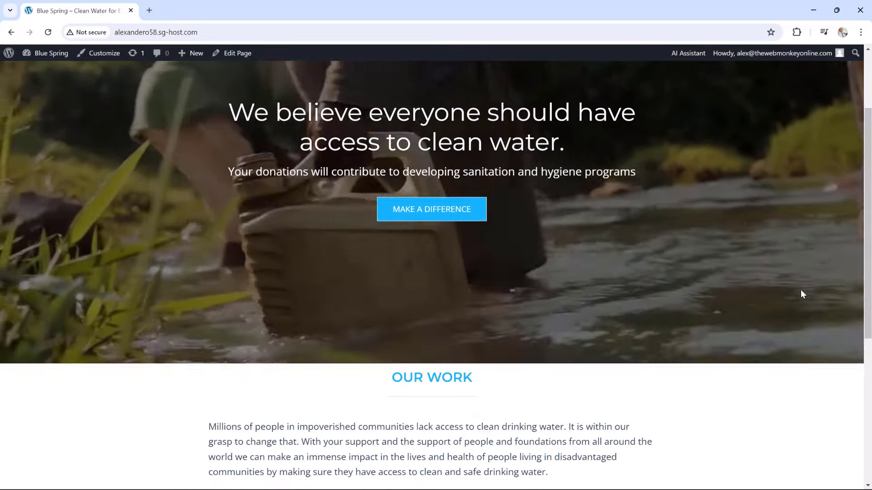
scroll(799, 291, down, 3)
scroll(801, 294, down, 3)
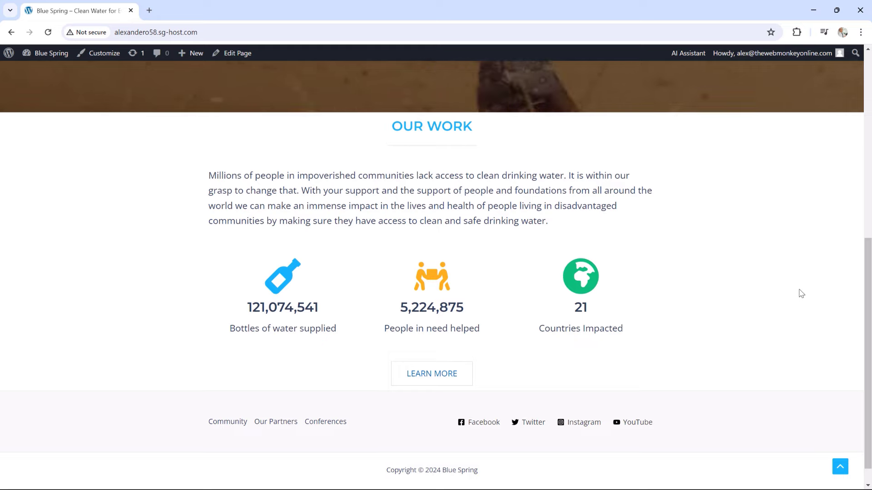
scroll(801, 294, up, 1)
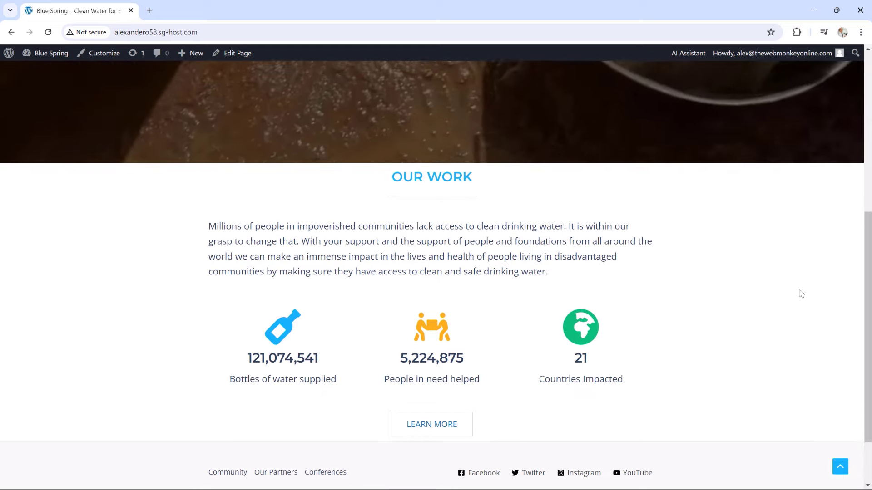
scroll(801, 294, up, 4)
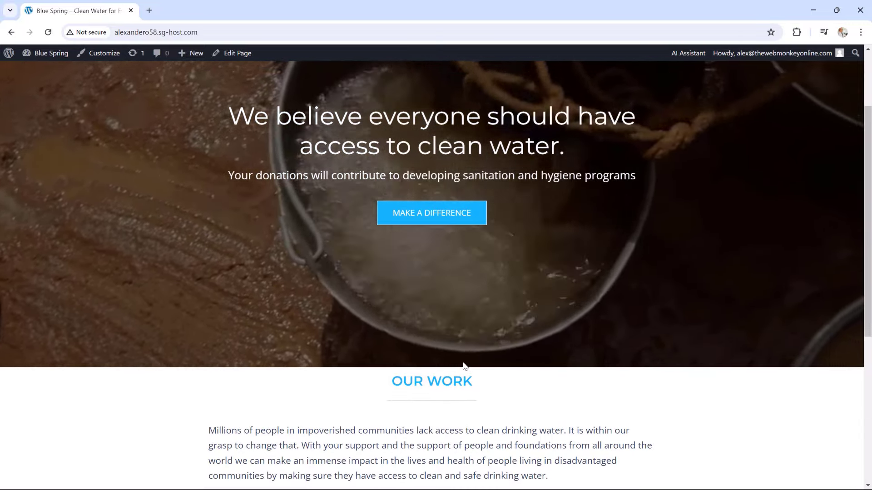
scroll(525, 404, up, 2)
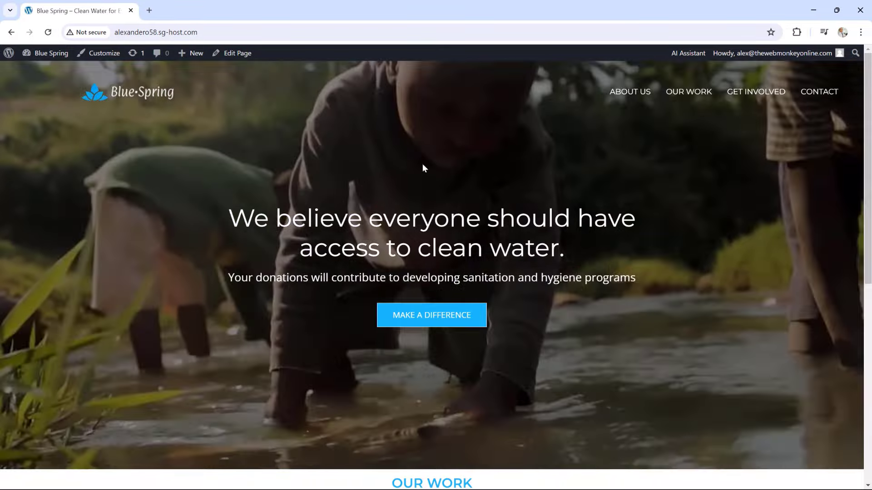
scroll(634, 303, down, 3)
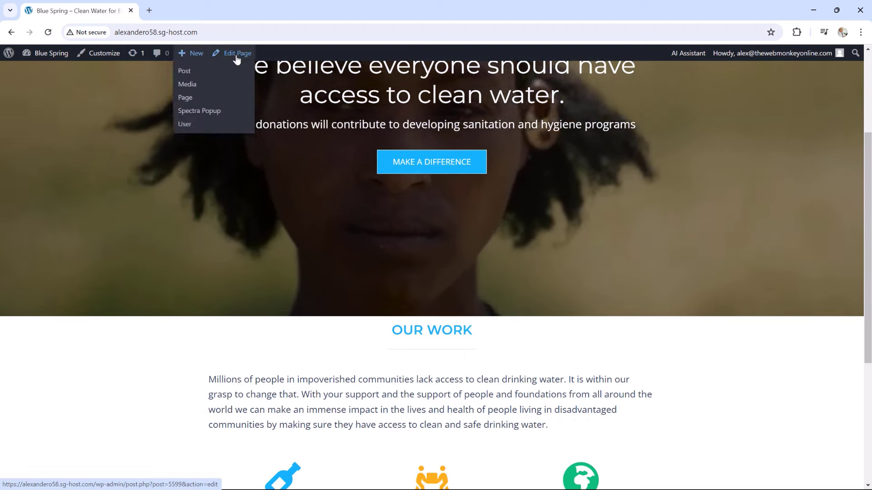
click(236, 57)
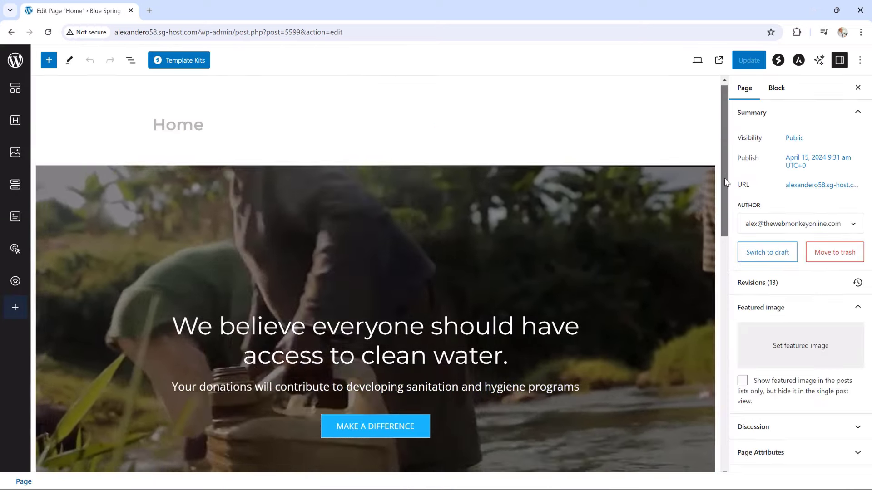
Select the OUR WORK container and expand it in List View
scroll(716, 171, down, 7)
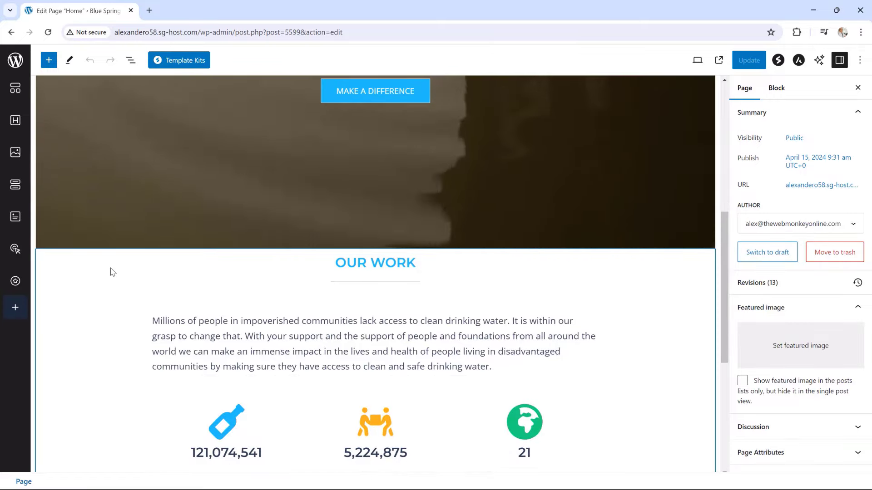
click(110, 270)
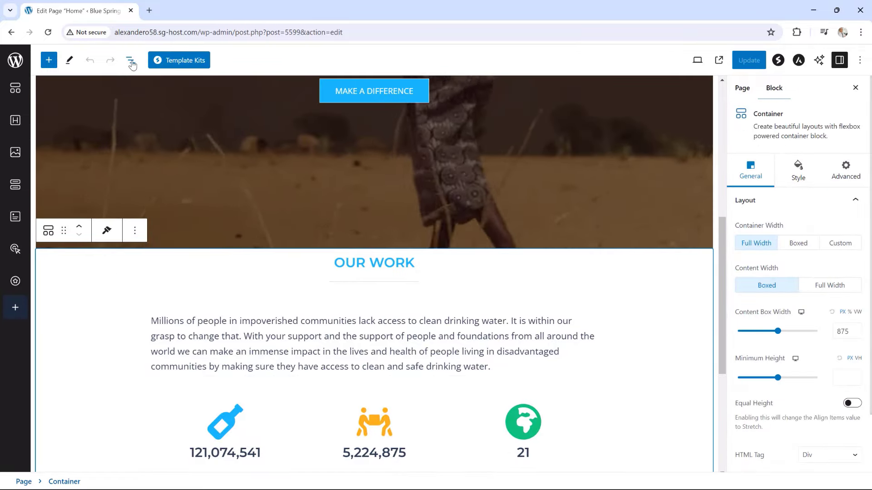
click(130, 60)
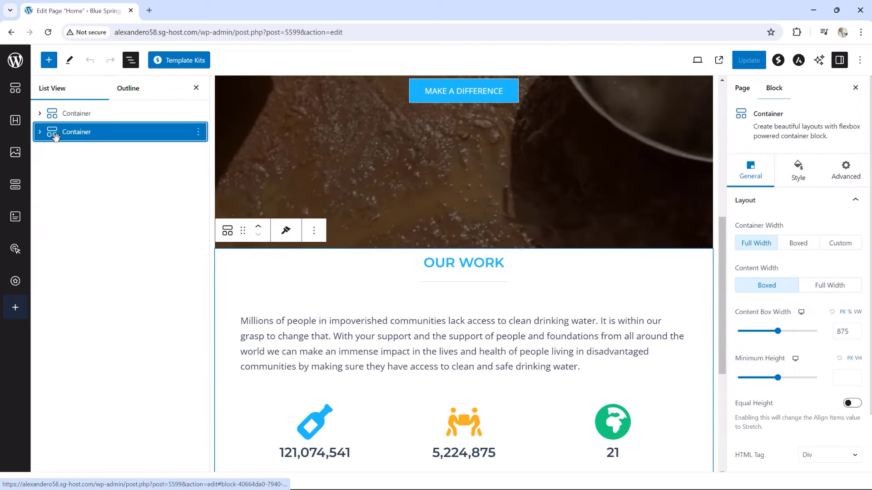
click(40, 133)
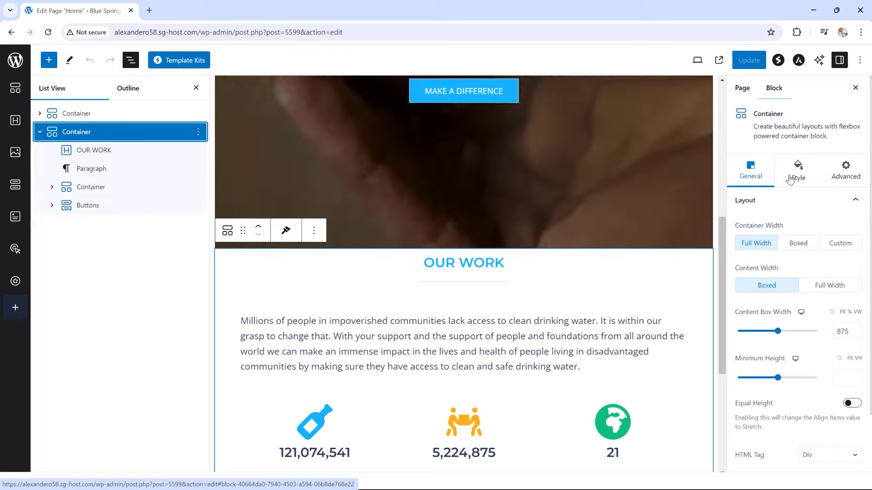
scroll(791, 236, down, 2)
scroll(790, 235, up, 2)
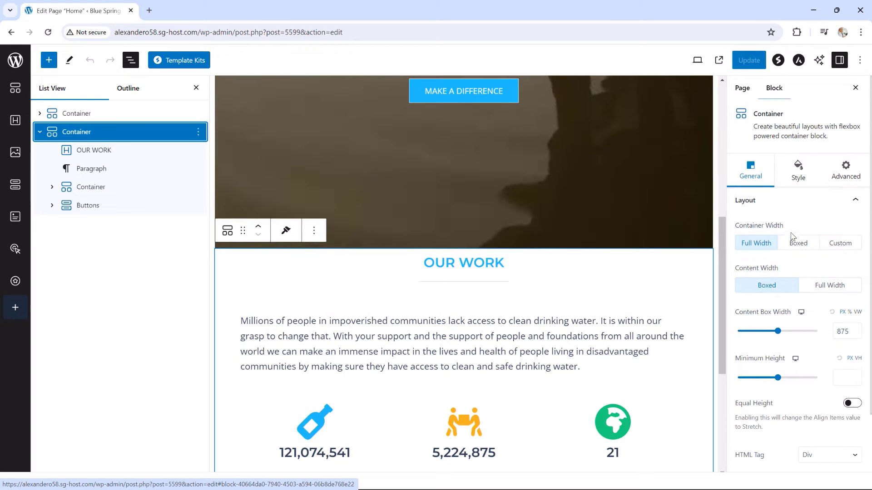
Unlink the container's padding, set top and bottom to 50, and update the page
click(798, 168)
click(772, 357)
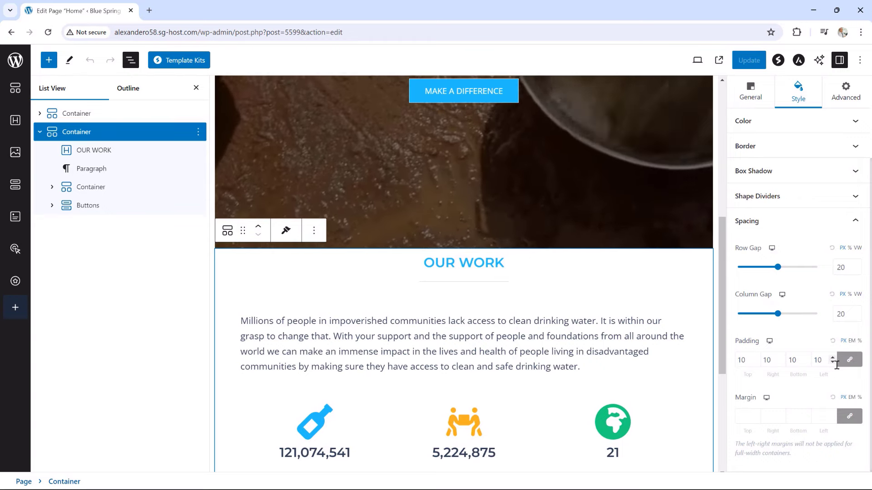
click(850, 361)
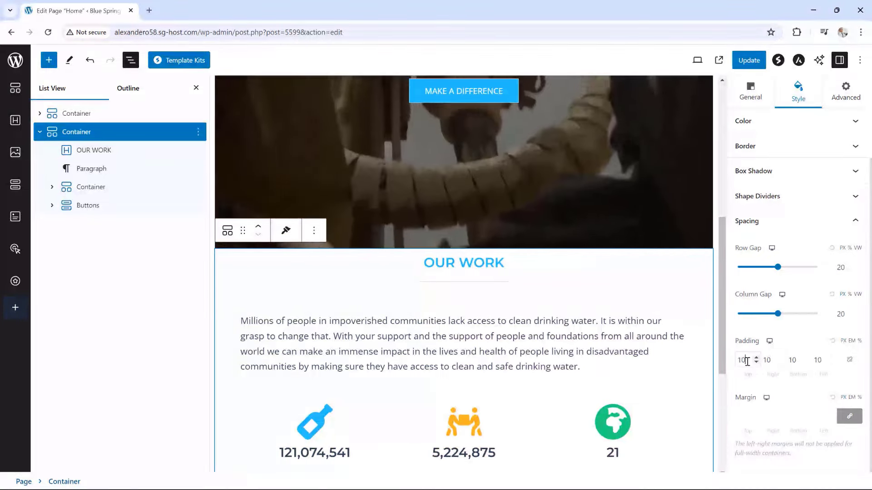
drag(746, 365, 729, 363)
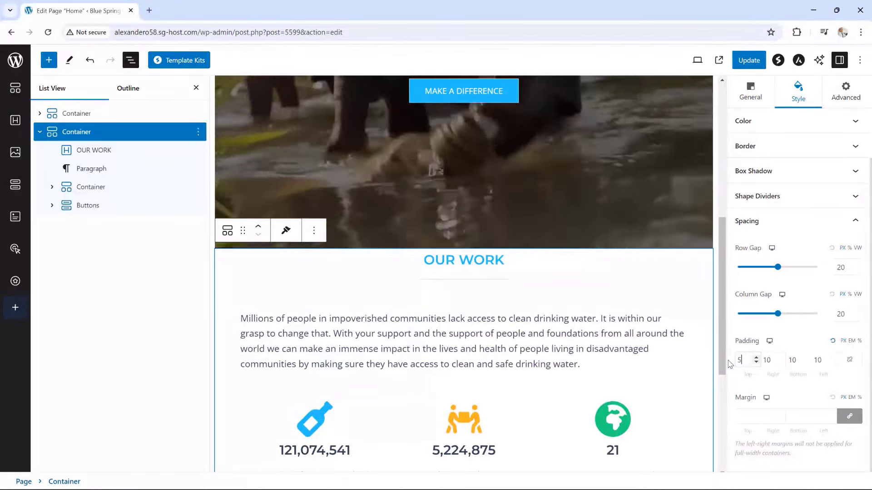
text(50)
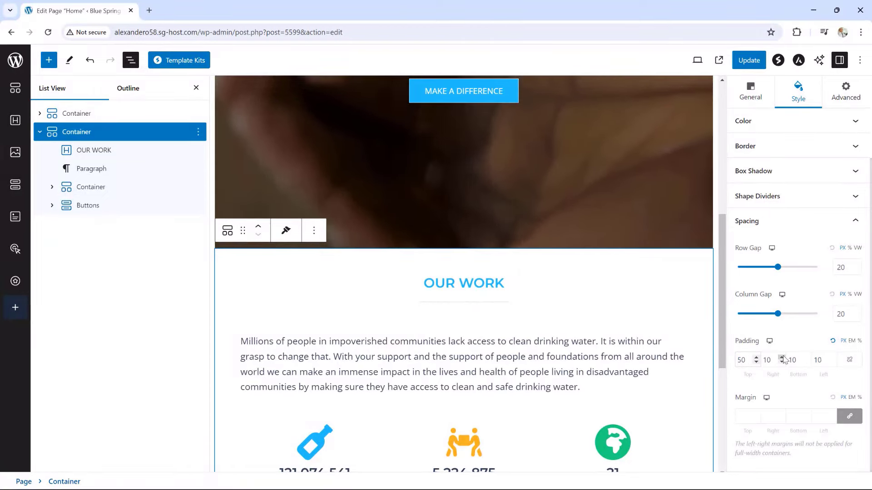
click(790, 360)
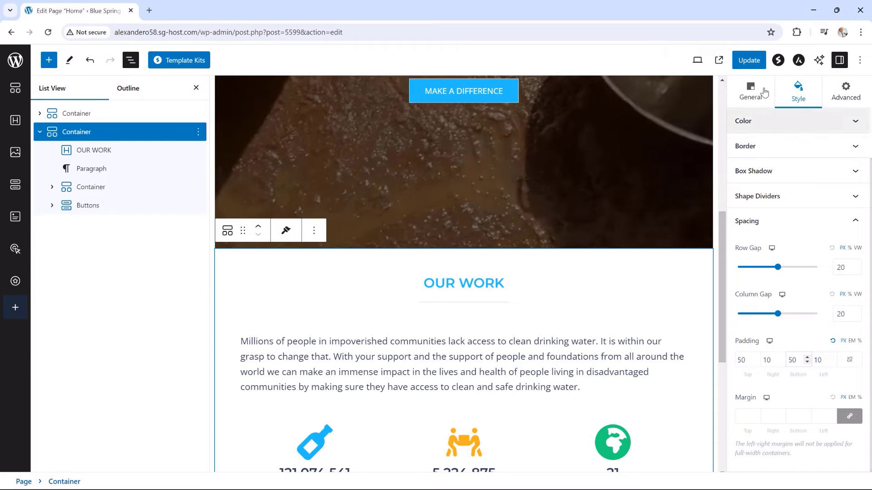
click(749, 60)
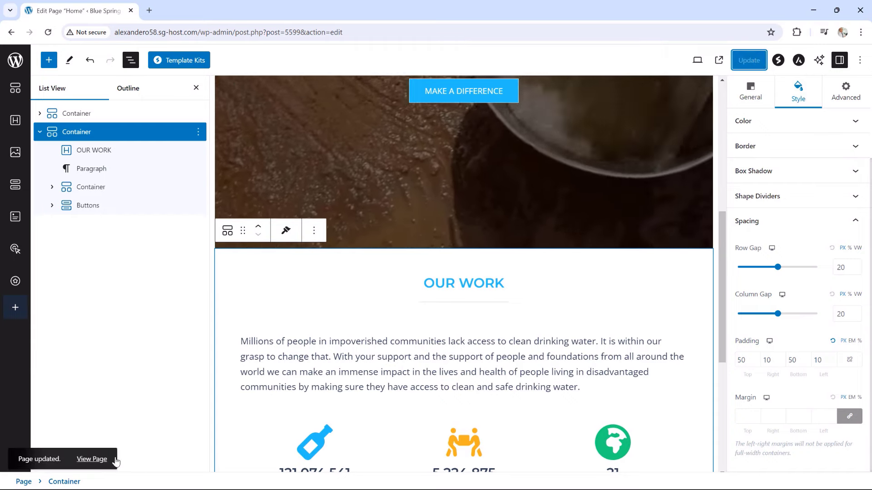
click(92, 459)
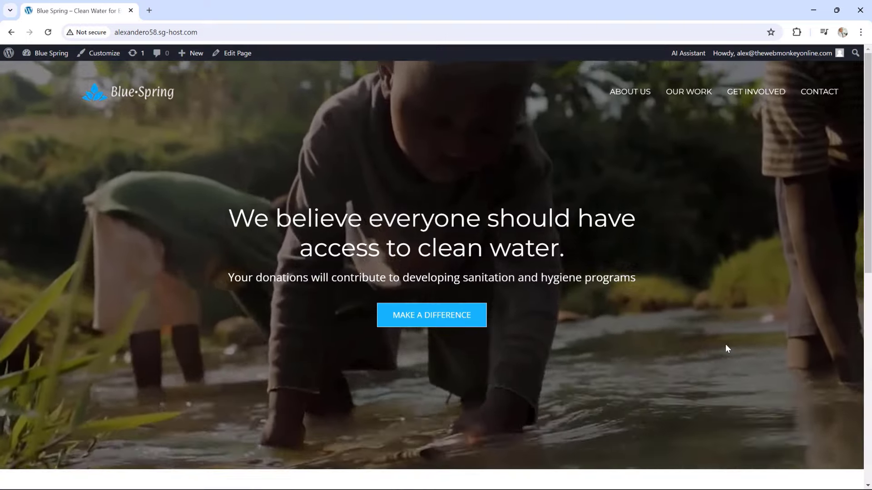
scroll(727, 345, down, 5)
scroll(727, 347, down, 1)
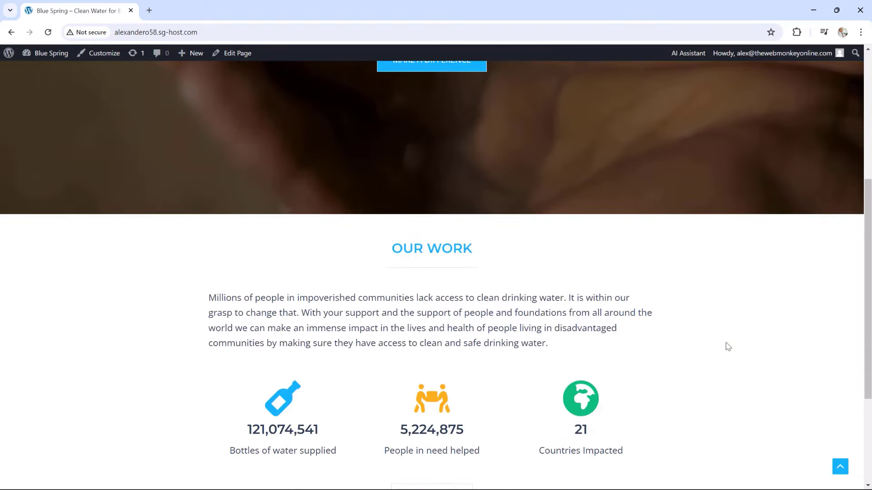
scroll(727, 346, down, 2)
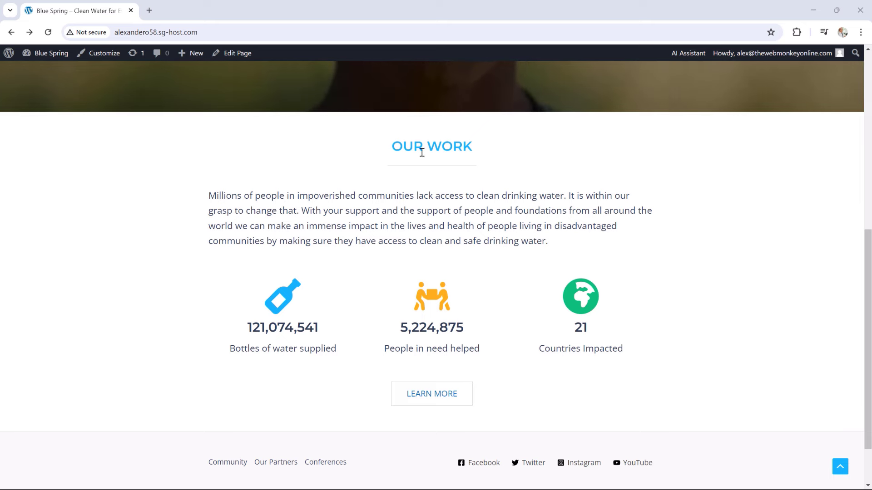
click(238, 59)
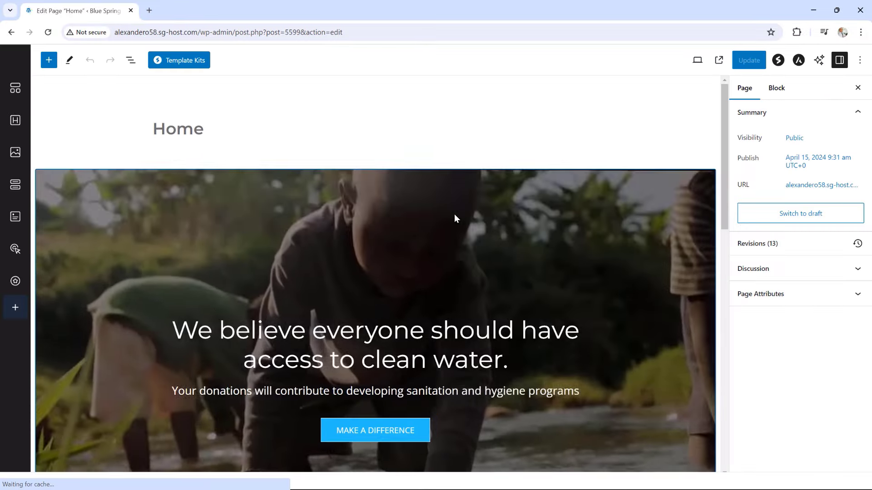
Drop the OUR WORK heading's bottom spacing from 15 to 0, update, and view the page live
scroll(454, 213, down, 9)
scroll(449, 209, down, 3)
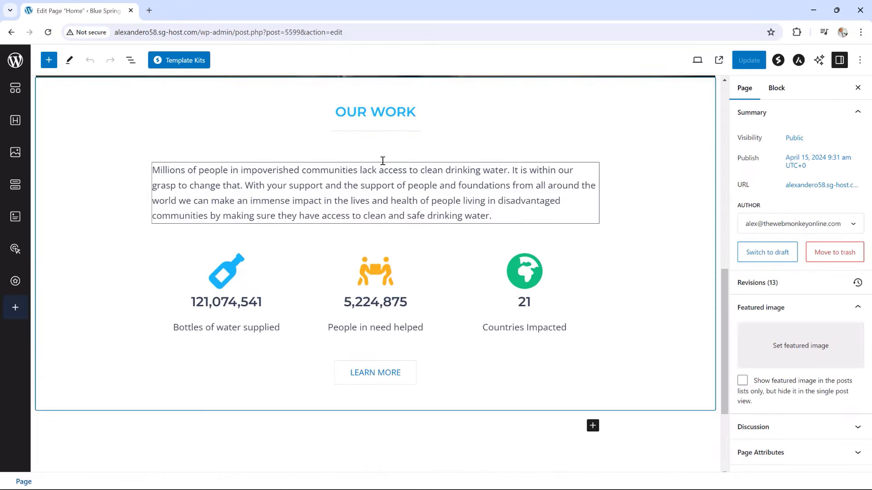
click(372, 113)
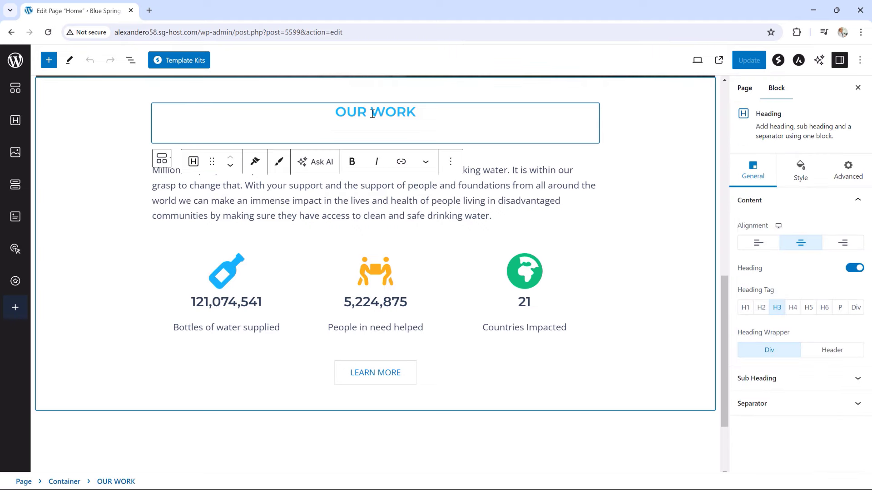
click(801, 172)
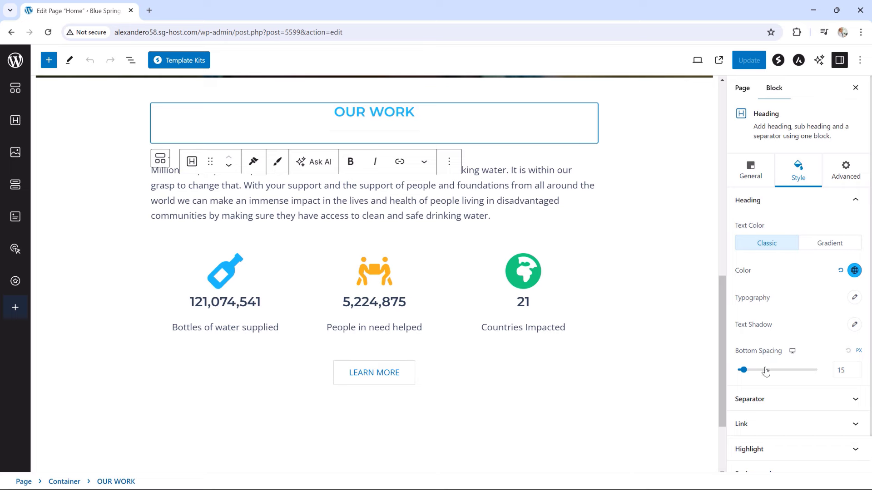
drag(743, 370, 736, 373)
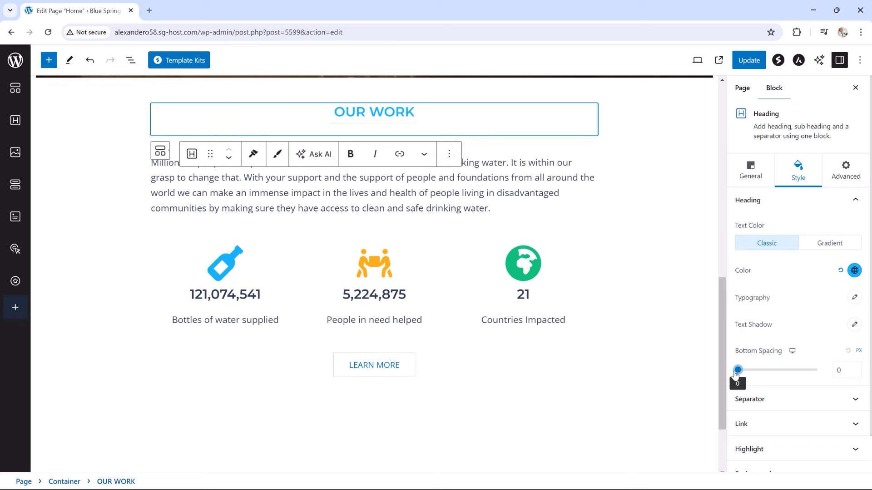
click(749, 60)
click(92, 459)
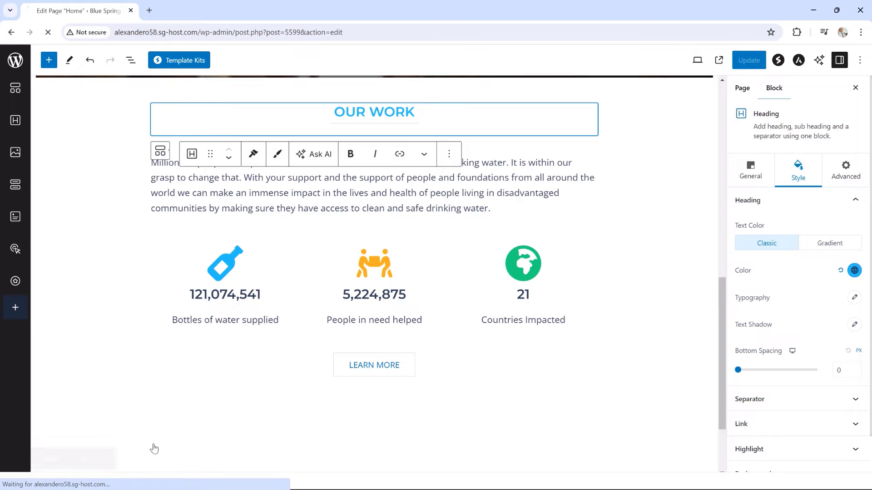
scroll(658, 302, down, 7)
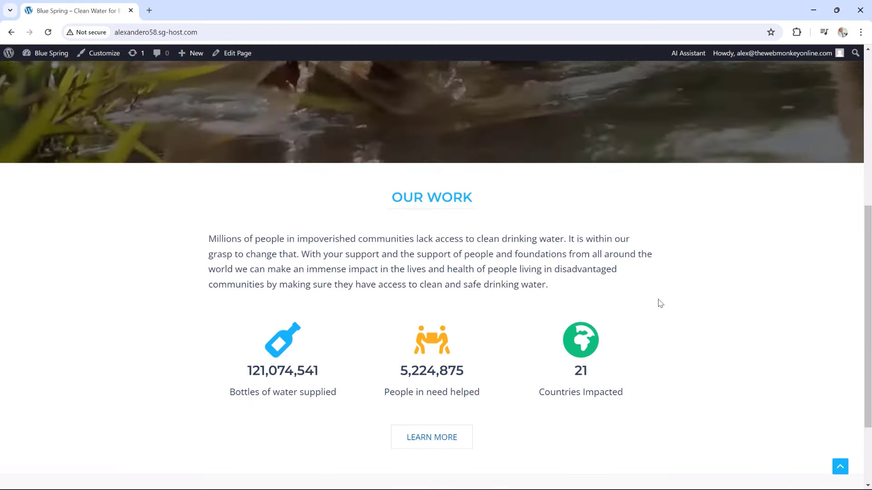
scroll(661, 278, down, 2)
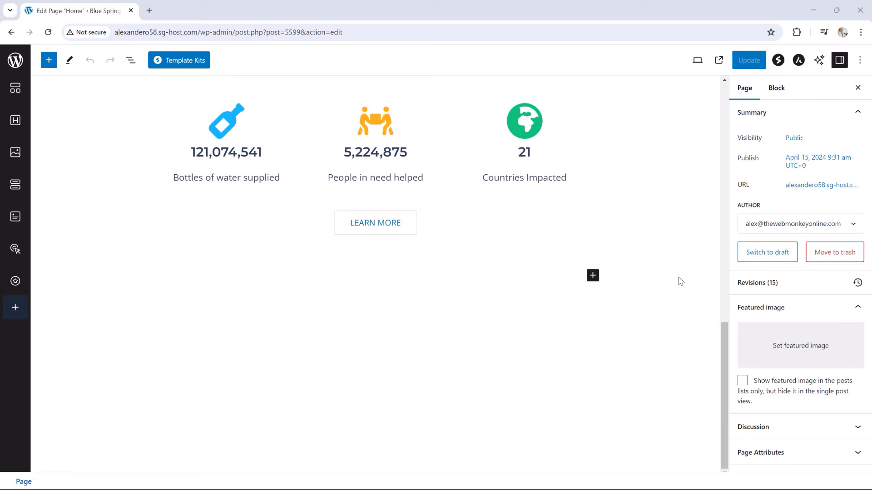
Add a single-column container below OUR WORK holding an 'About Us' heading
scroll(642, 261, up, 5)
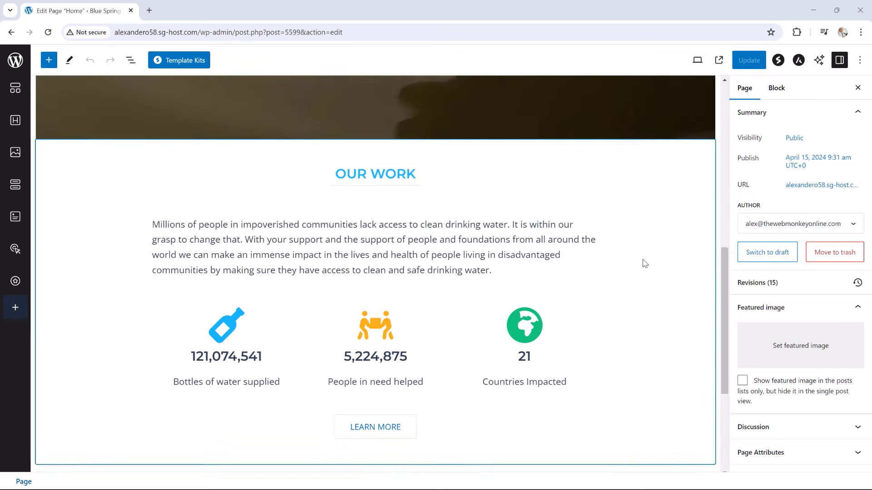
scroll(545, 255, down, 5)
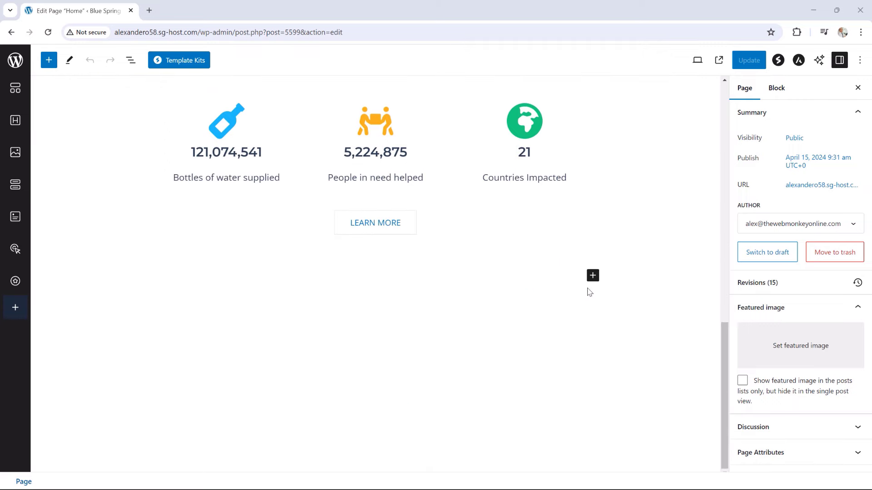
click(592, 276)
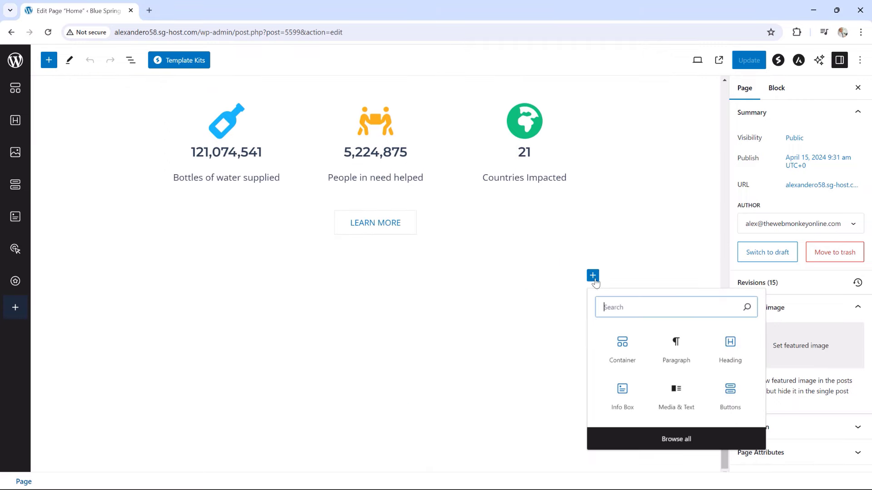
click(623, 348)
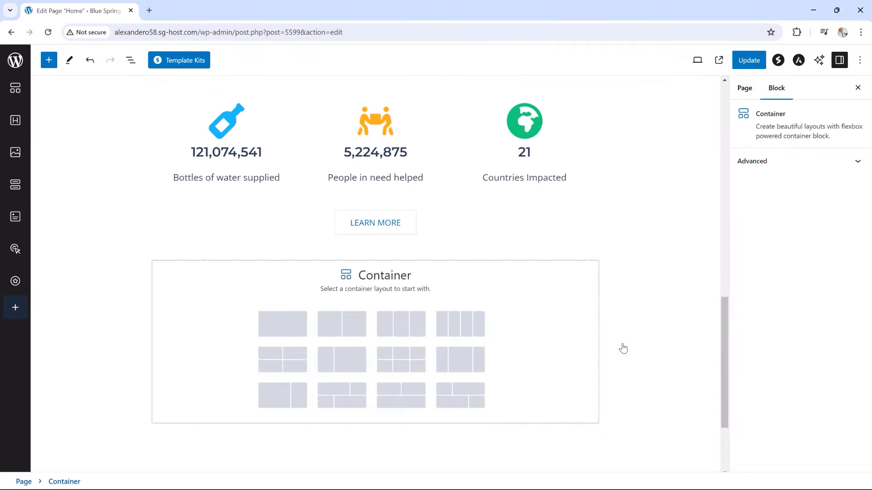
click(297, 330)
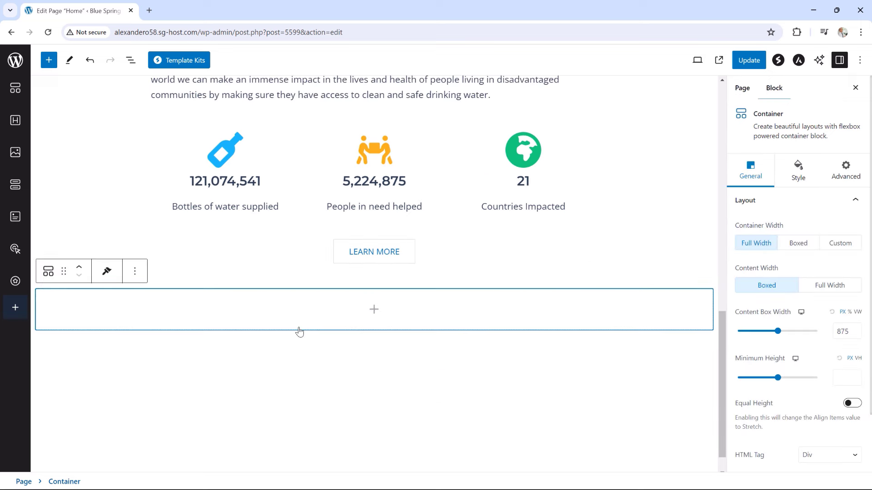
click(376, 311)
click(427, 387)
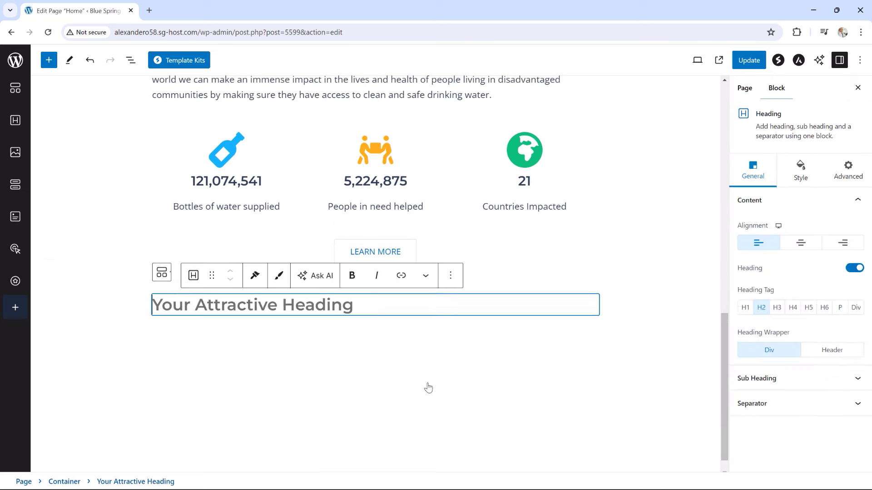
text(A)
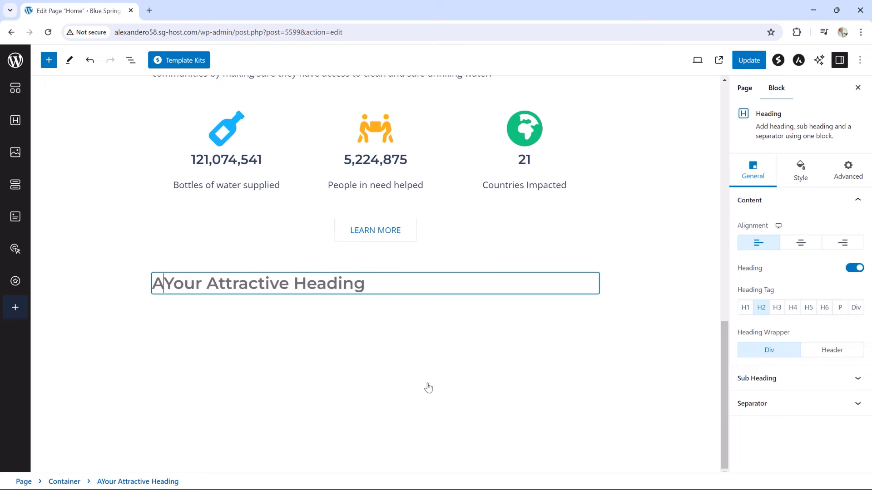
key(ctrl+a)
text(Ab)
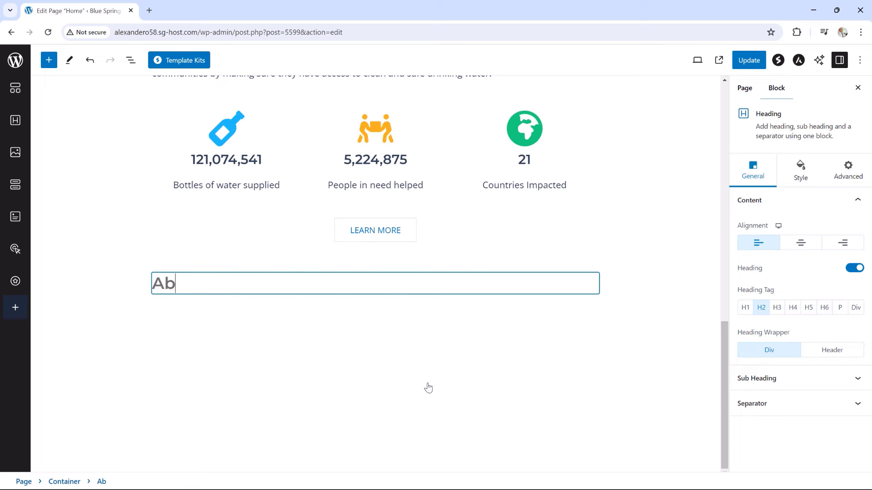
text(out Us)
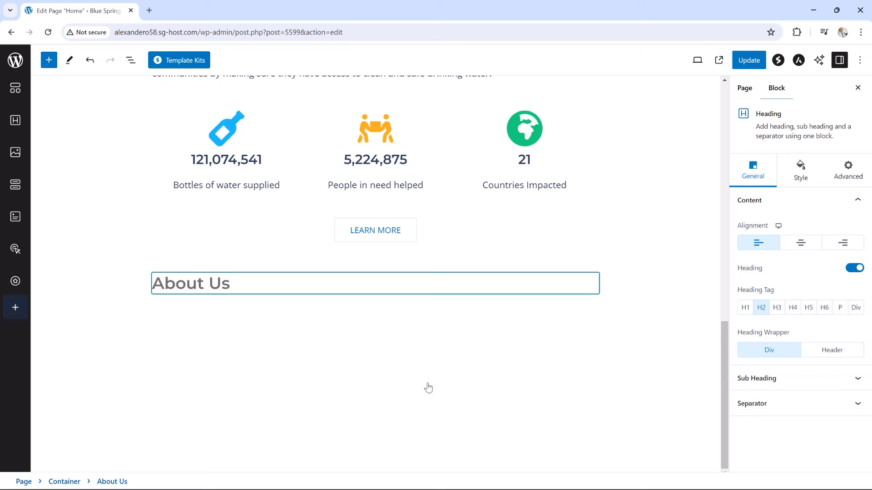
Make the About Us heading an H3, centered, in blue 22BEFF
click(777, 308)
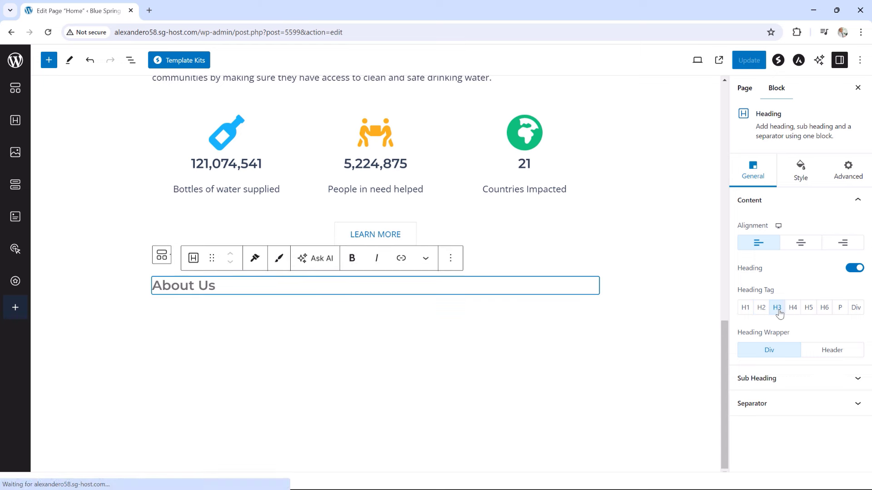
click(802, 245)
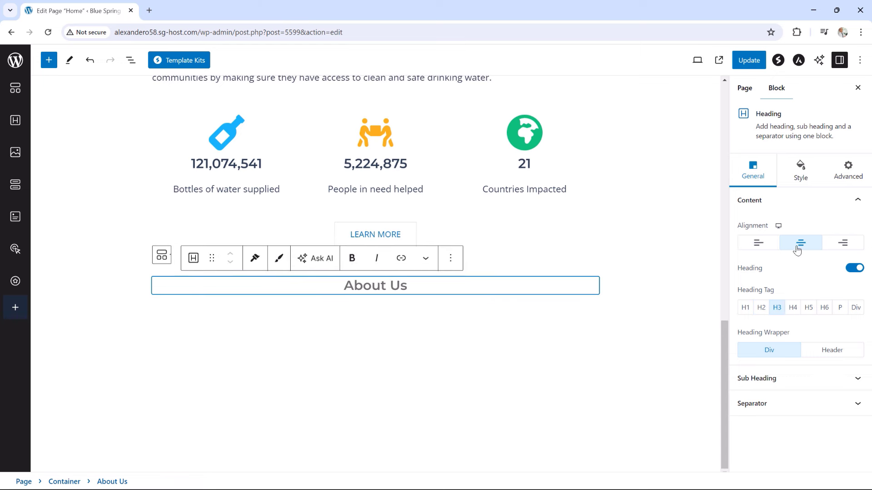
click(802, 176)
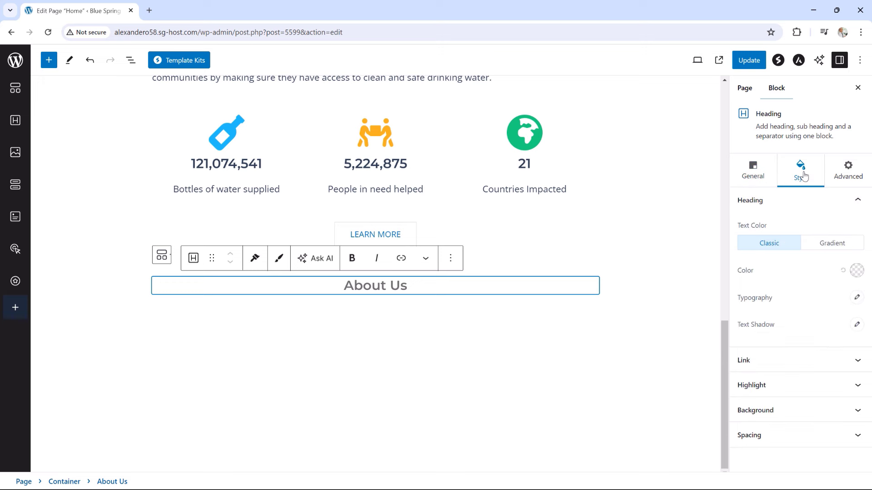
click(856, 270)
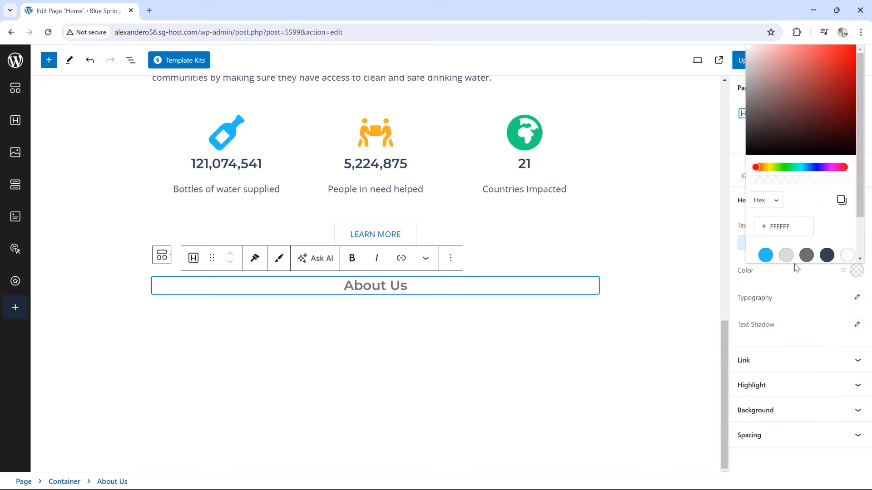
click(767, 256)
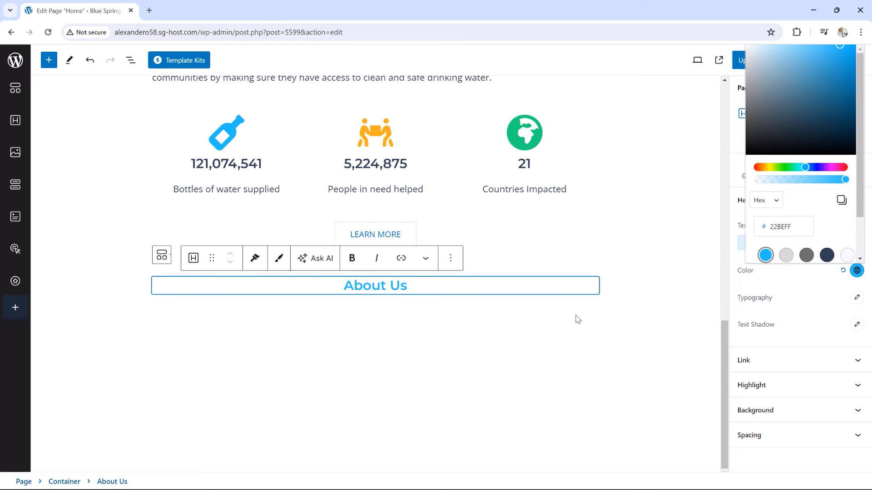
click(608, 294)
Insert a Media & Text block from the full block library into the About Us container
click(591, 288)
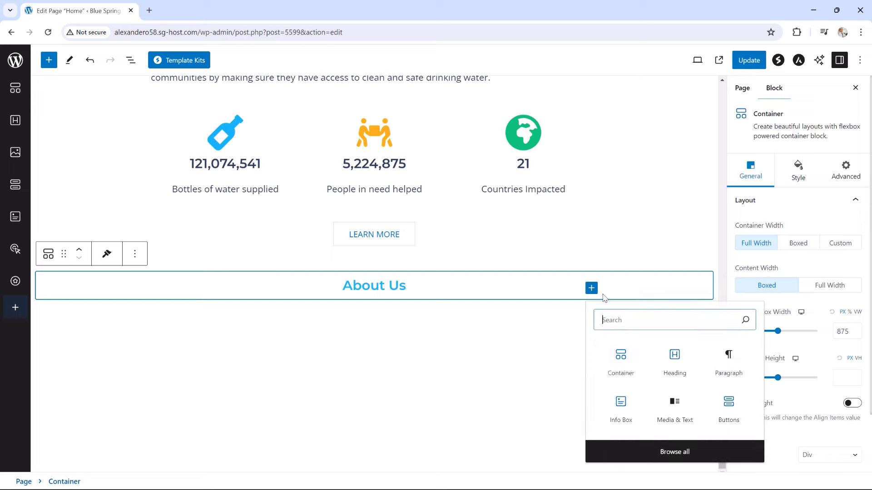
click(662, 453)
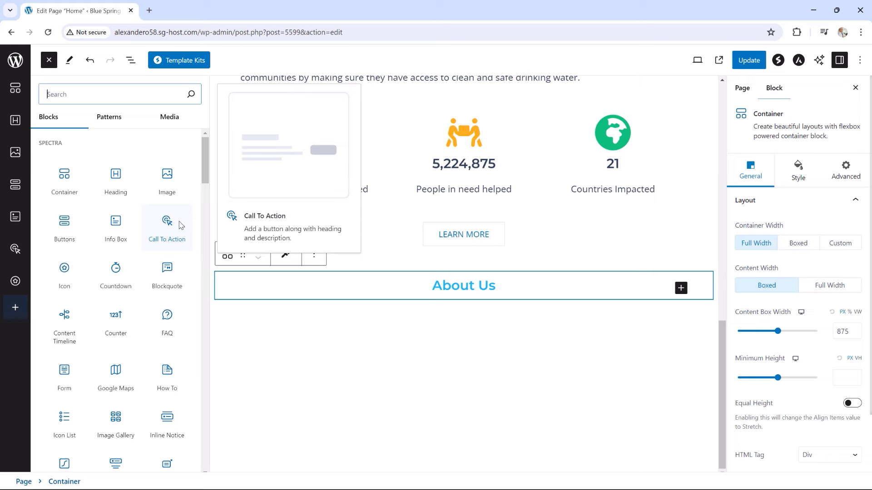
drag(205, 177, 198, 275)
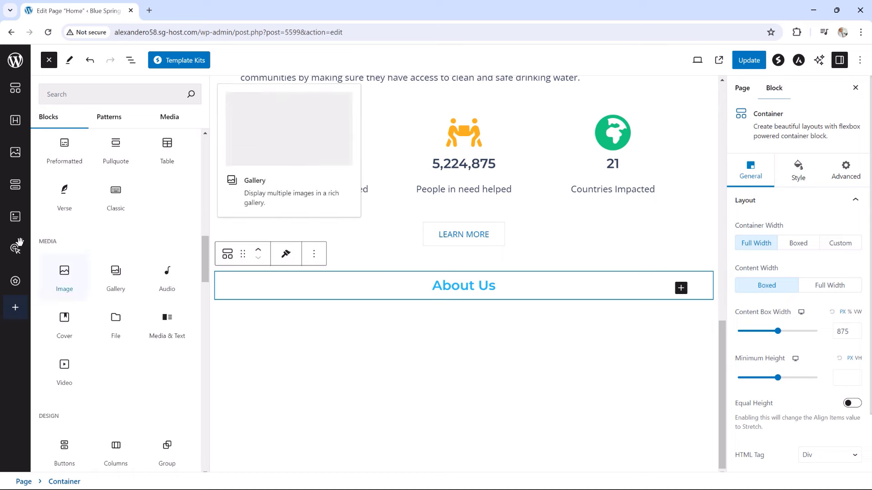
mouse_move(167, 331)
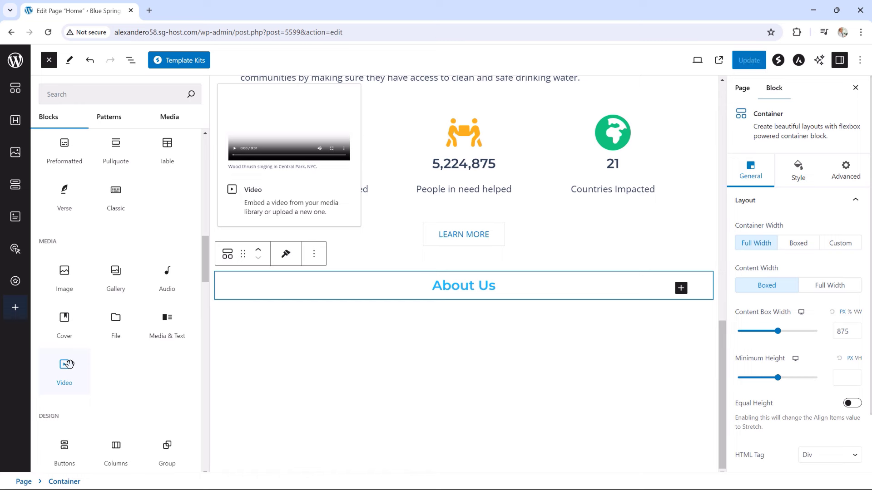
click(167, 324)
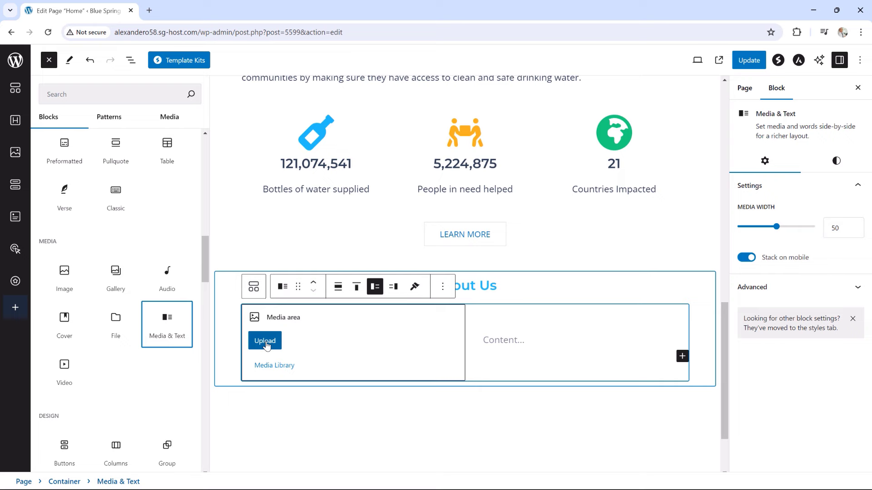
Put the Water.mp4 video in the Media & Text block and paste the clean-water paragraph
click(278, 367)
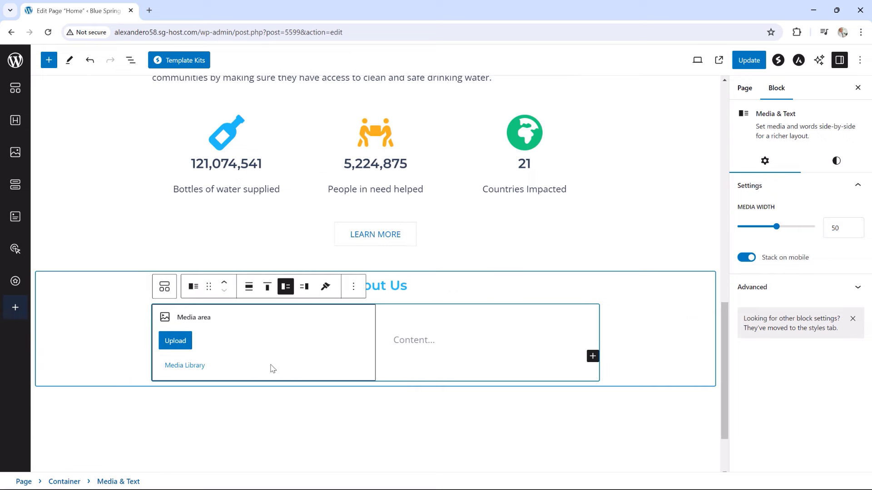
click(188, 369)
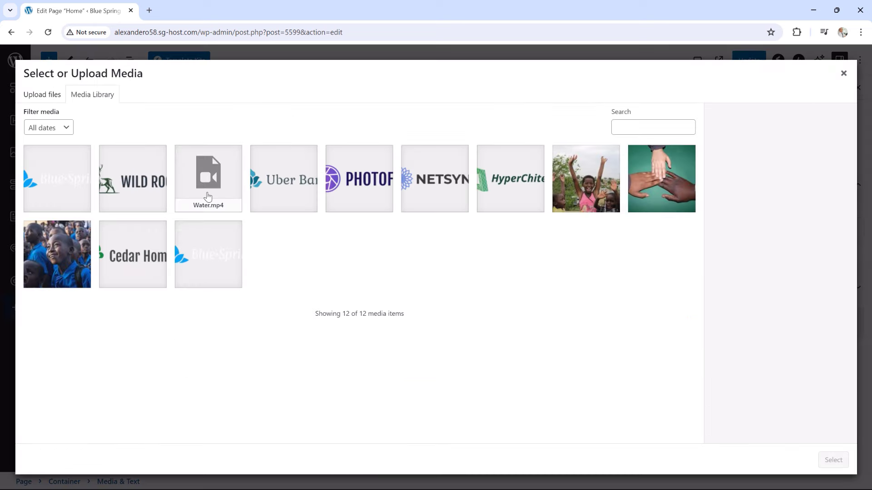
click(207, 196)
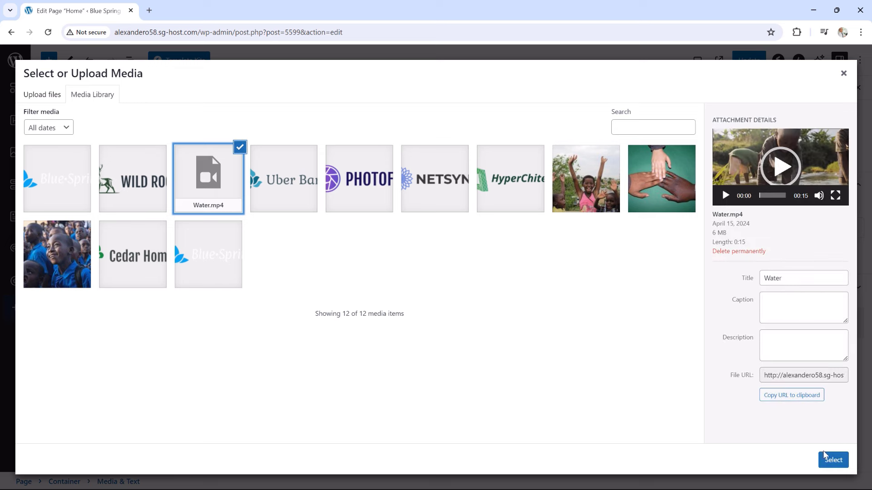
click(832, 460)
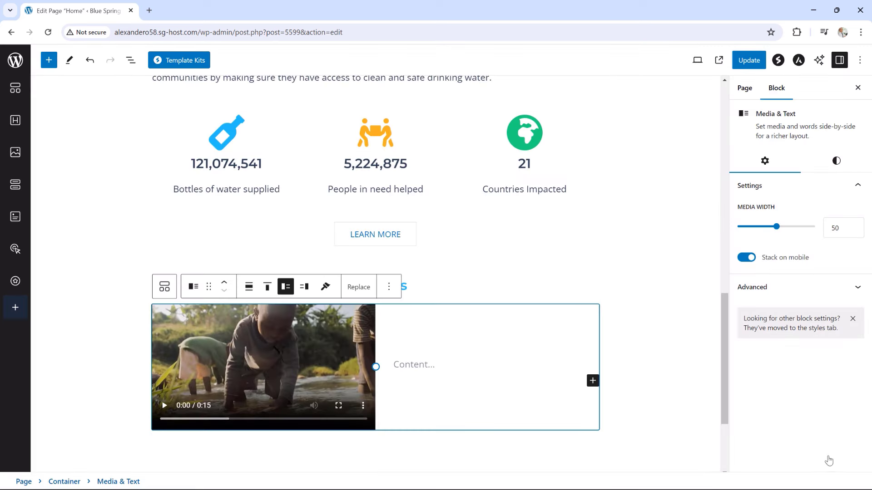
click(413, 360)
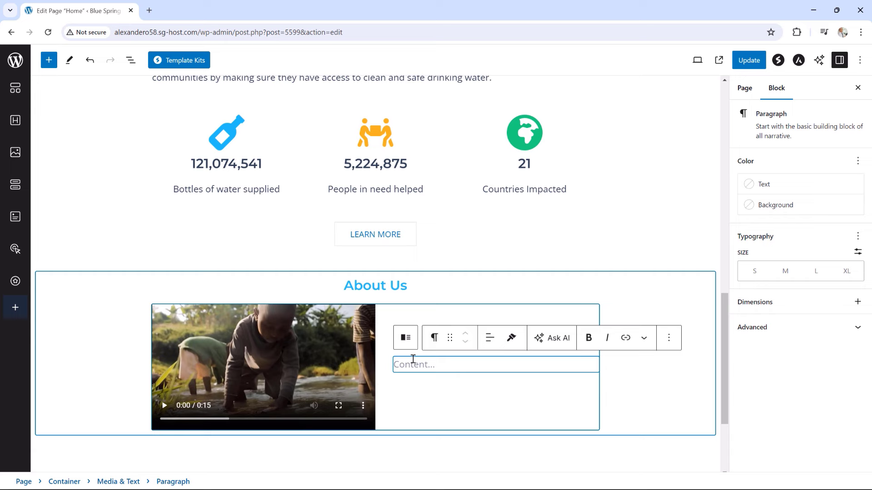
text(We believe that access to water is a fundamental human right and have dedicated our lives toward providing and improving access to clean and safe drinking water for all people. Beyond the obvious health benefits, clean water can influence all aspects of a community, from hygiene to education to economy. Clean water is an essential need for each and every person.)
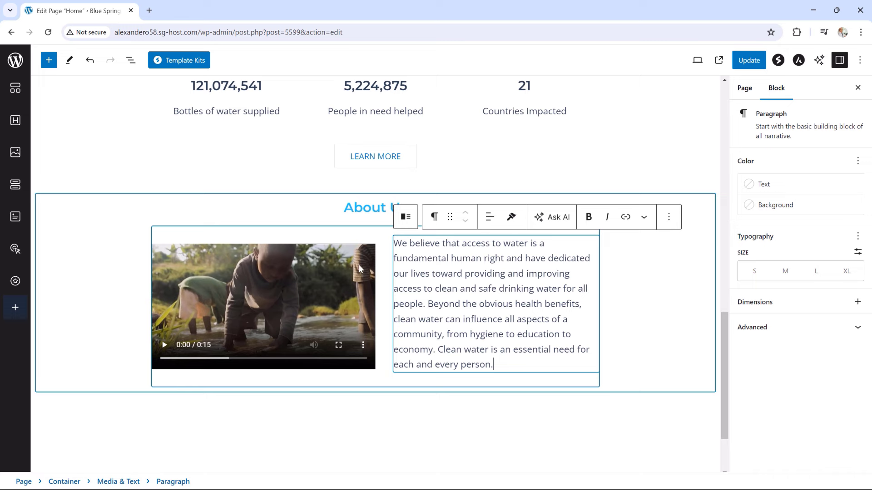
Show the video on the right and set the paragraph to a custom 14 px font size
click(194, 251)
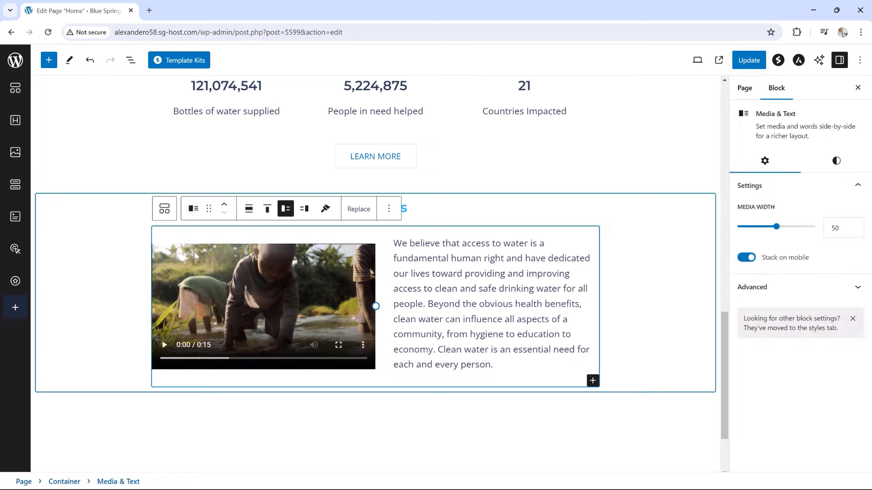
click(304, 211)
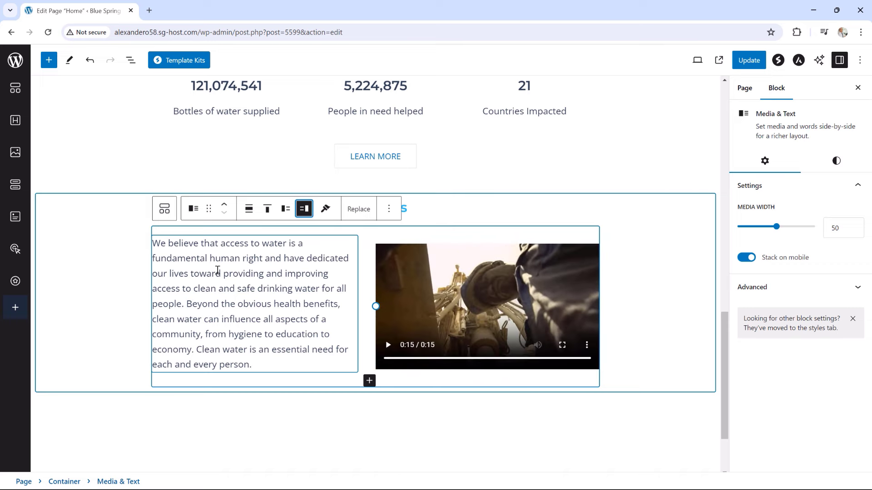
click(218, 270)
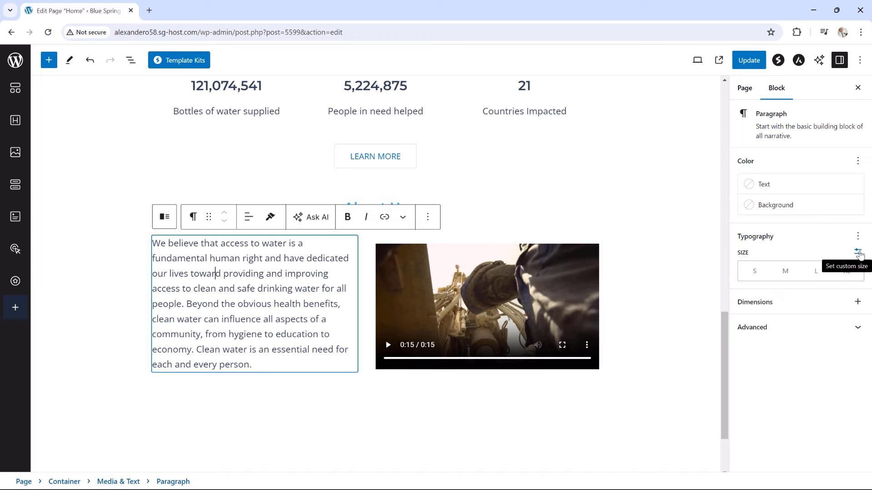
click(859, 253)
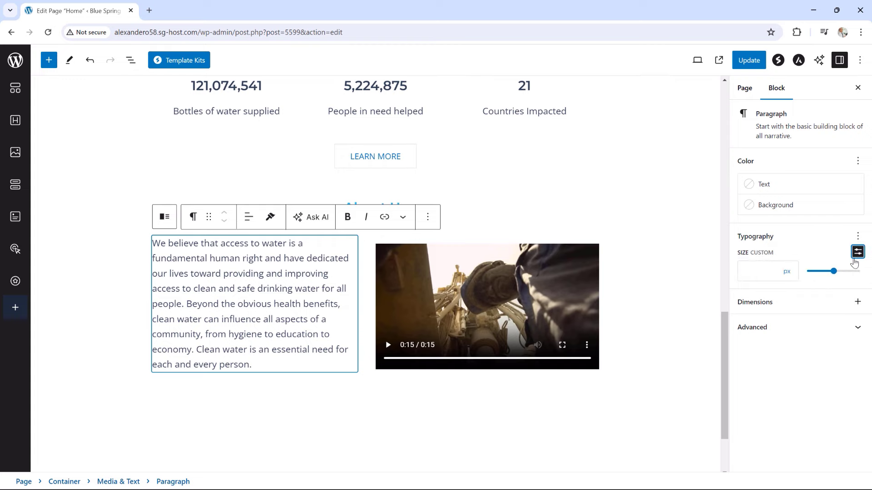
drag(830, 275, 813, 273)
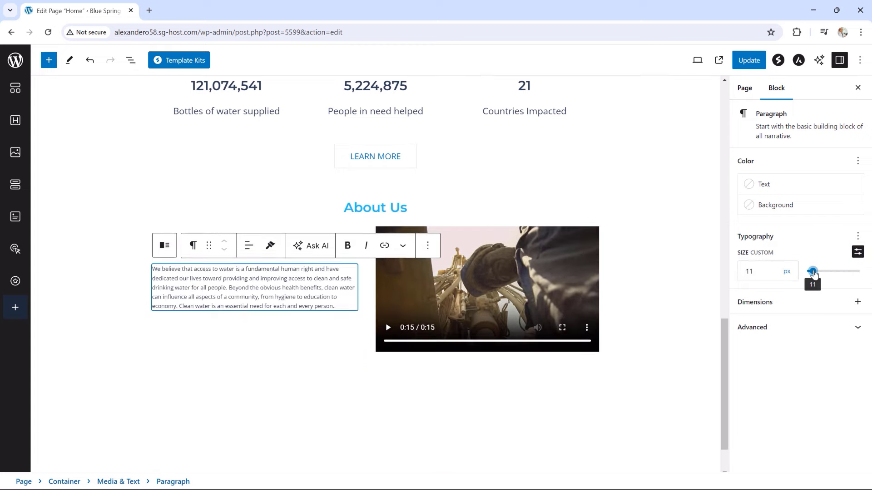
key(Right)
key(Right)
key(Right)
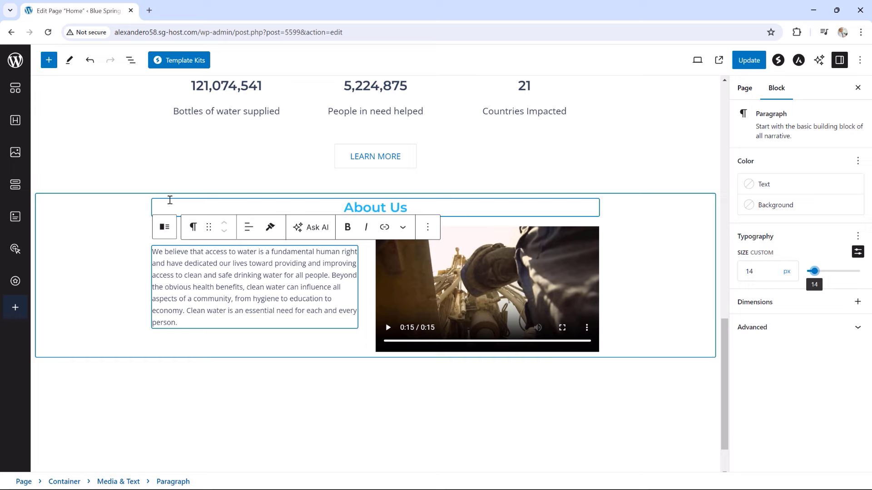
scroll(512, 272, up, 1)
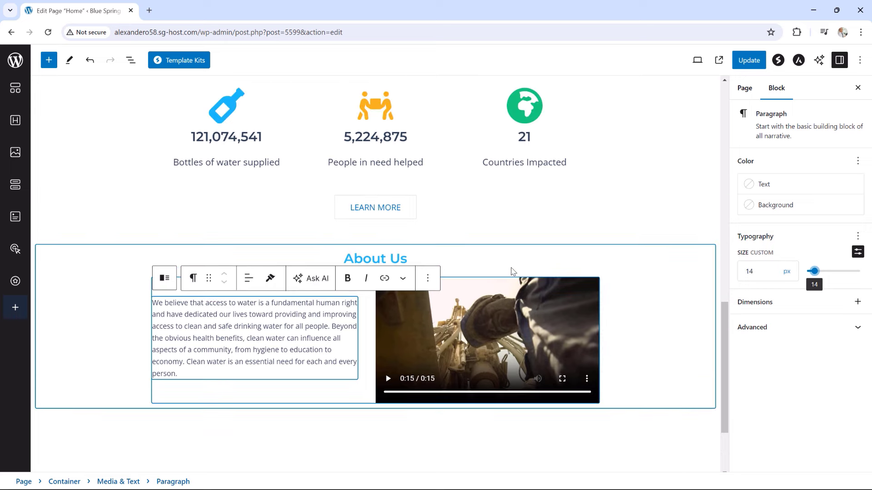
scroll(512, 272, up, 3)
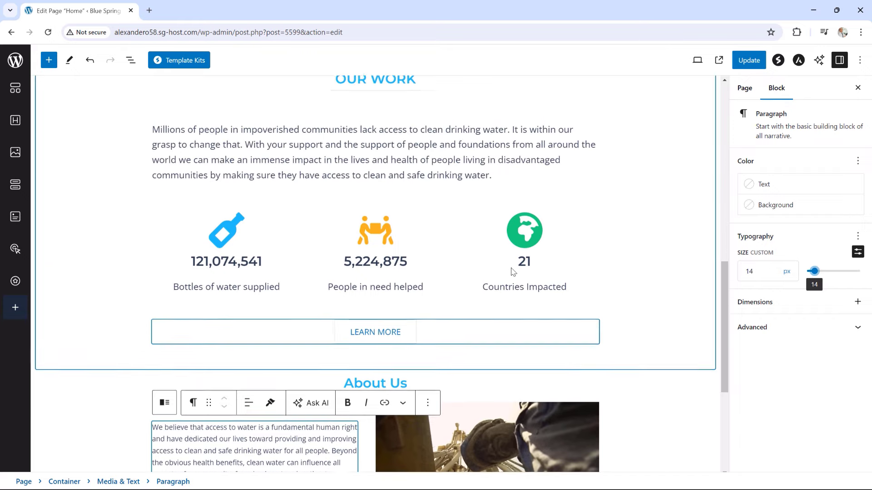
scroll(513, 271, up, 2)
scroll(590, 247, down, 3)
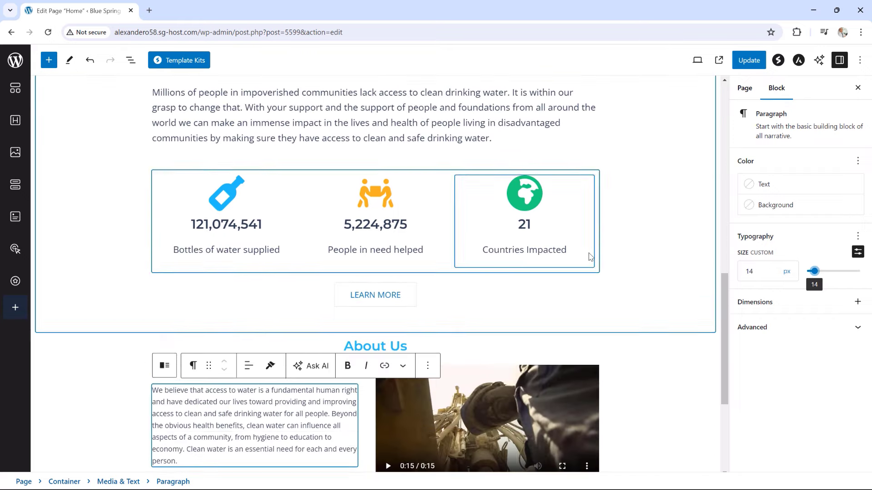
scroll(590, 257, down, 2)
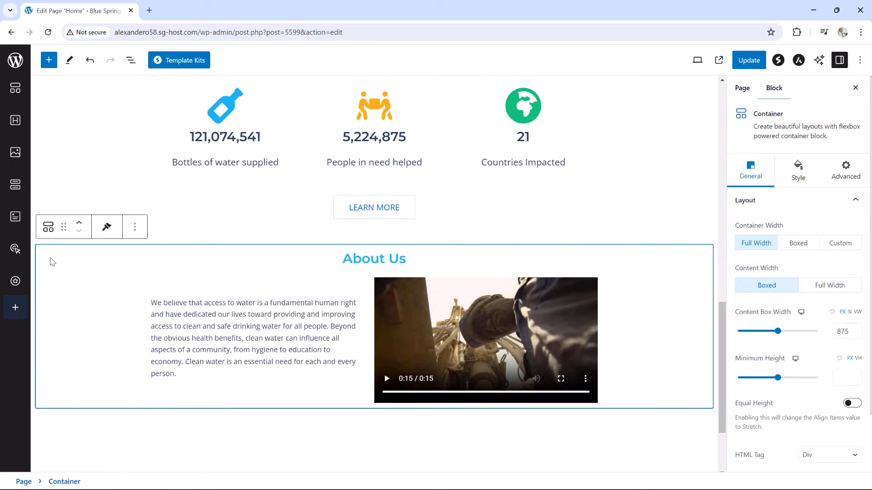
Give the About Us container a solid light-grey DADADA background colour
click(54, 260)
click(798, 177)
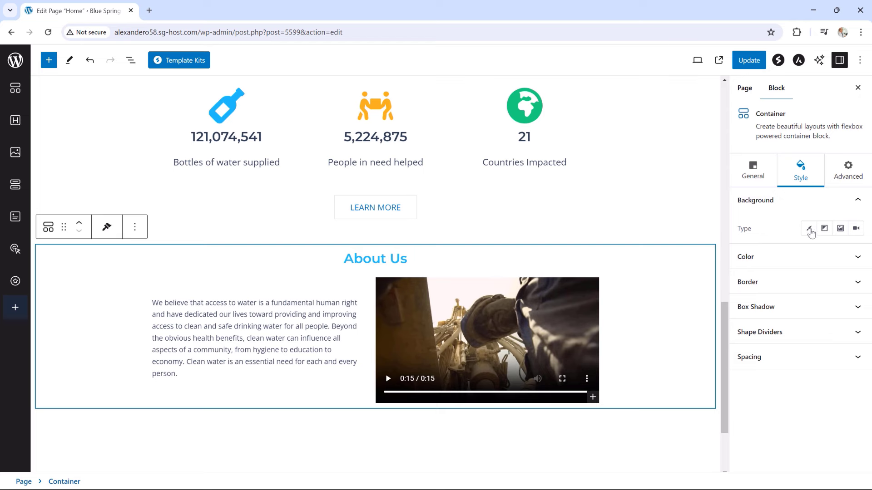
click(810, 230)
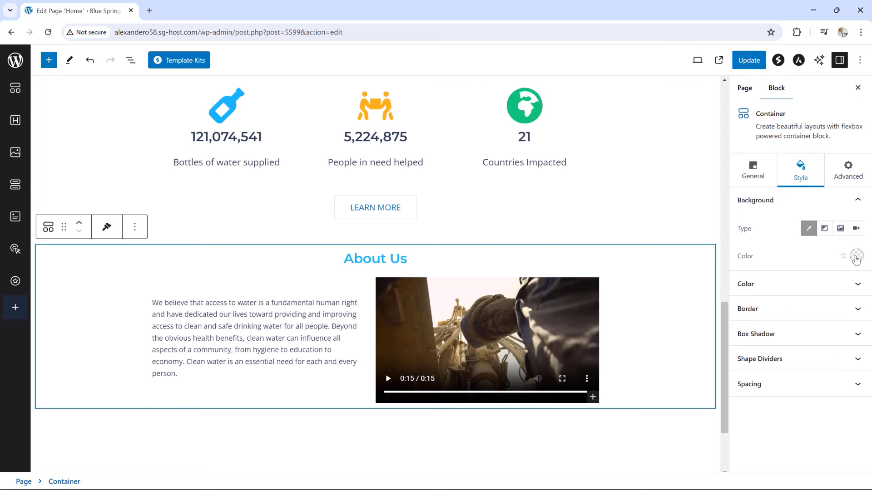
click(856, 256)
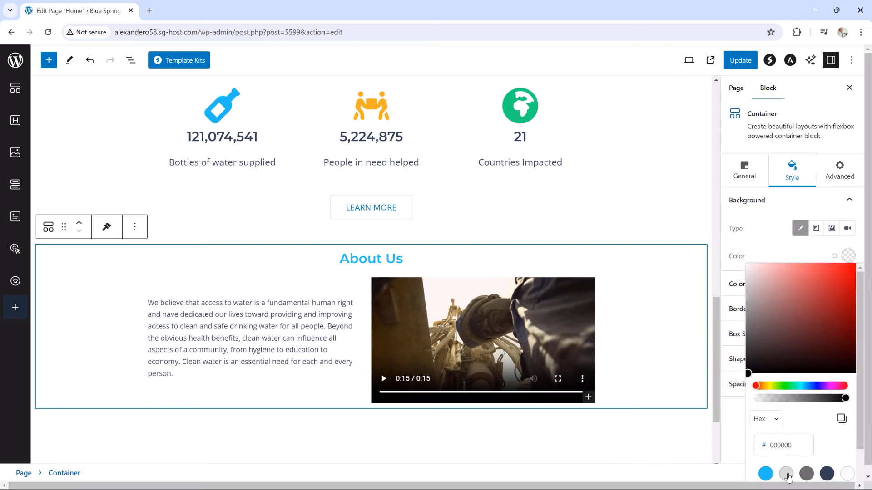
click(787, 474)
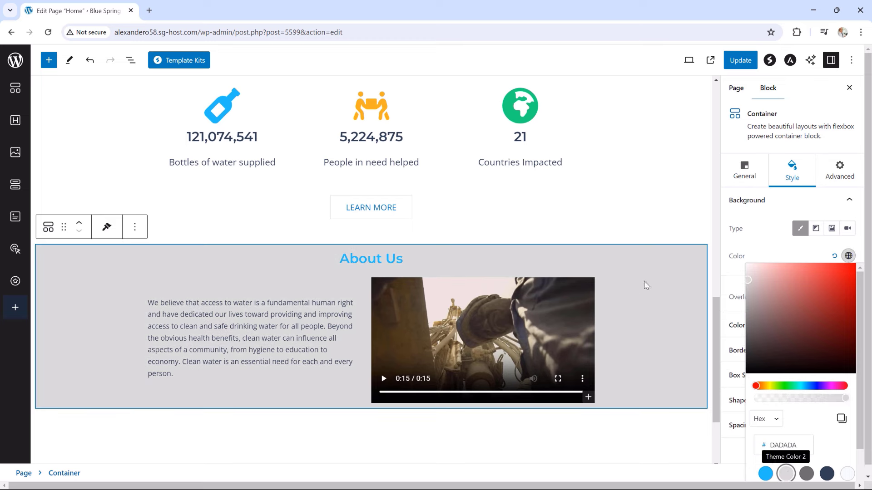
click(749, 182)
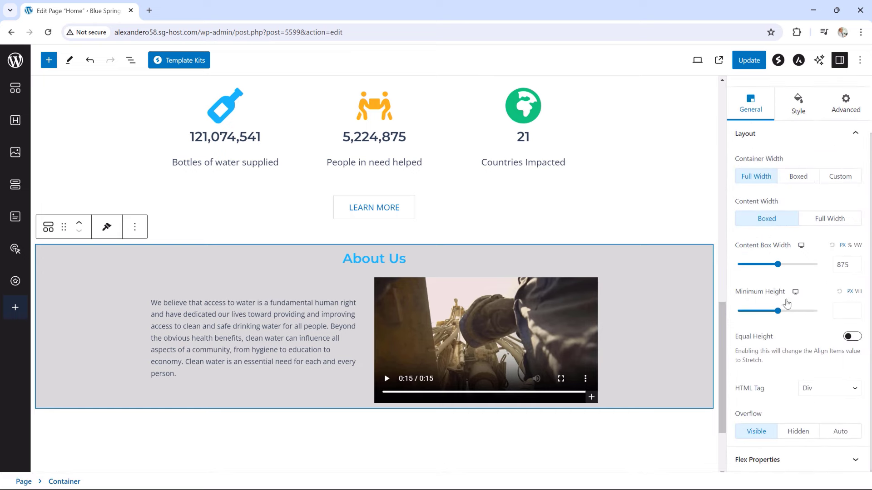
scroll(790, 281, up, 2)
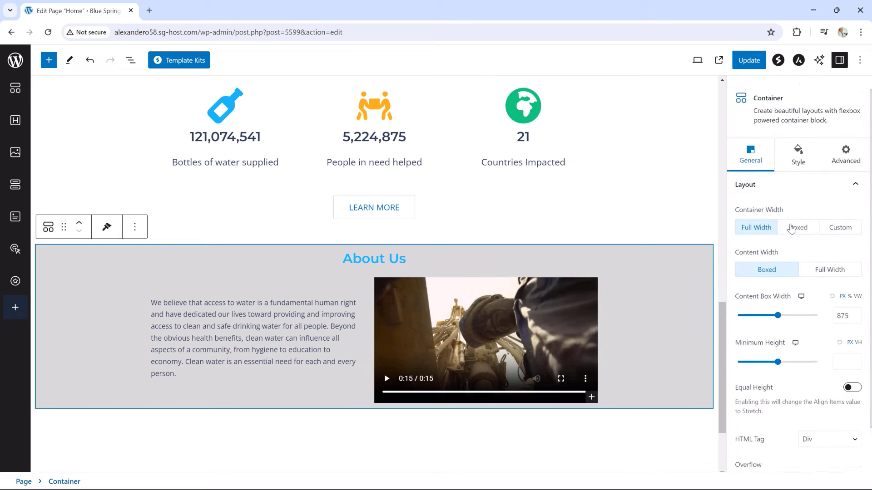
click(798, 159)
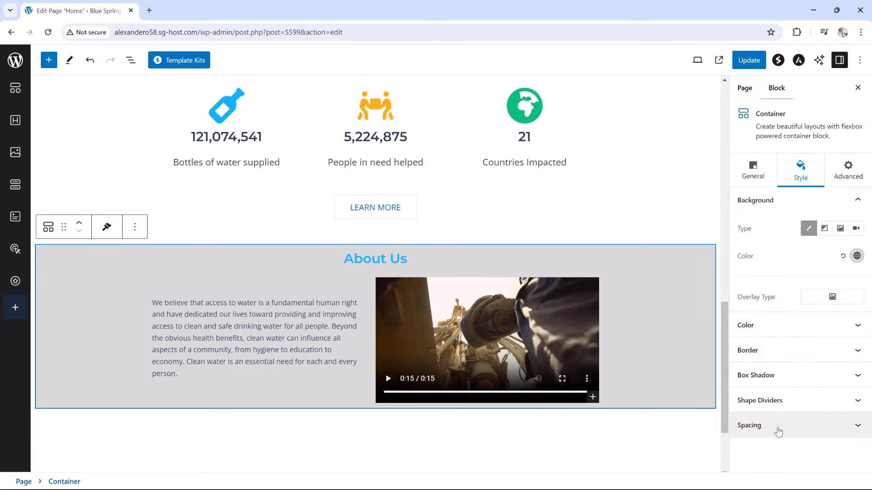
Unlink the About Us container's padding and set top and bottom to 50, keeping 10 on the sides
click(777, 425)
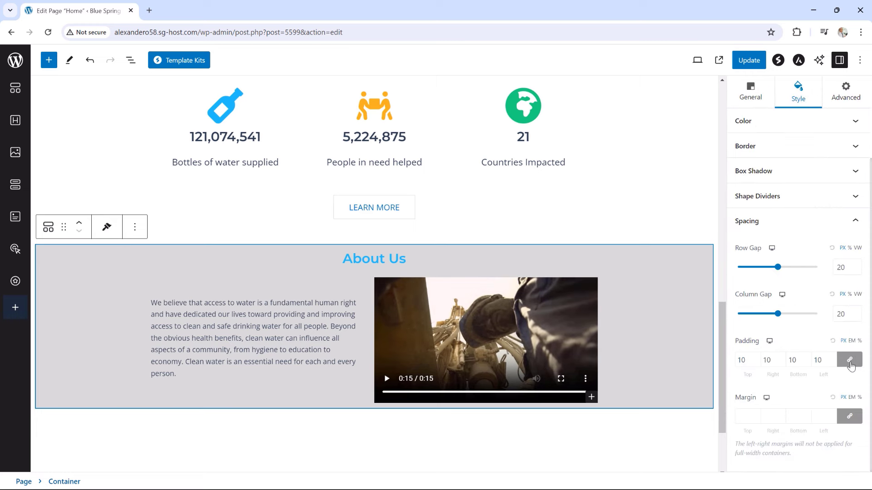
click(850, 360)
drag(742, 361, 735, 365)
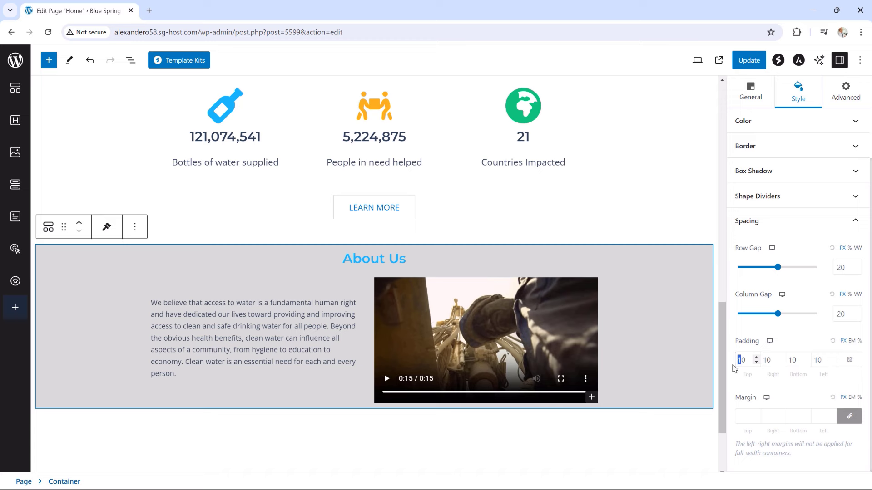
text(5)
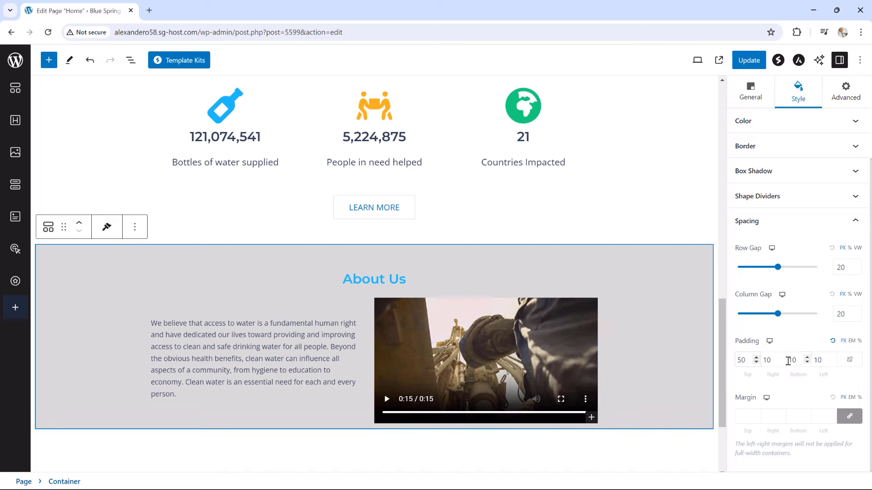
drag(791, 360, 788, 361)
text(5)
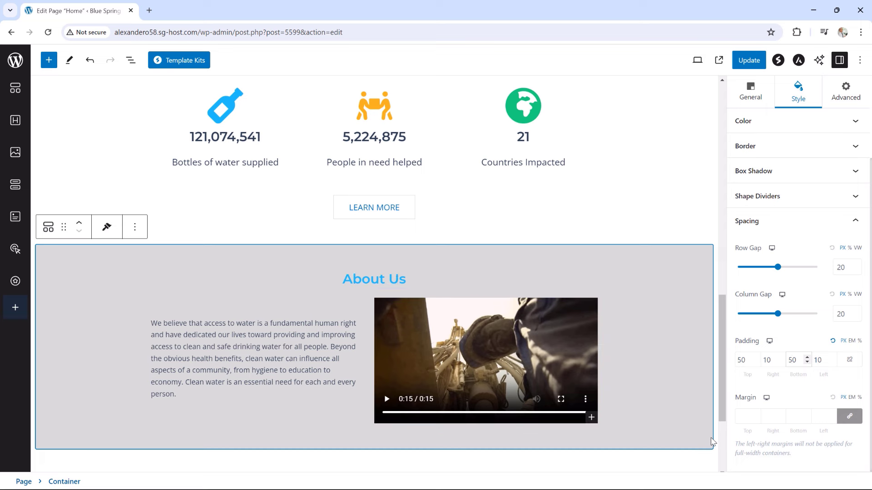
scroll(661, 439, down, 1)
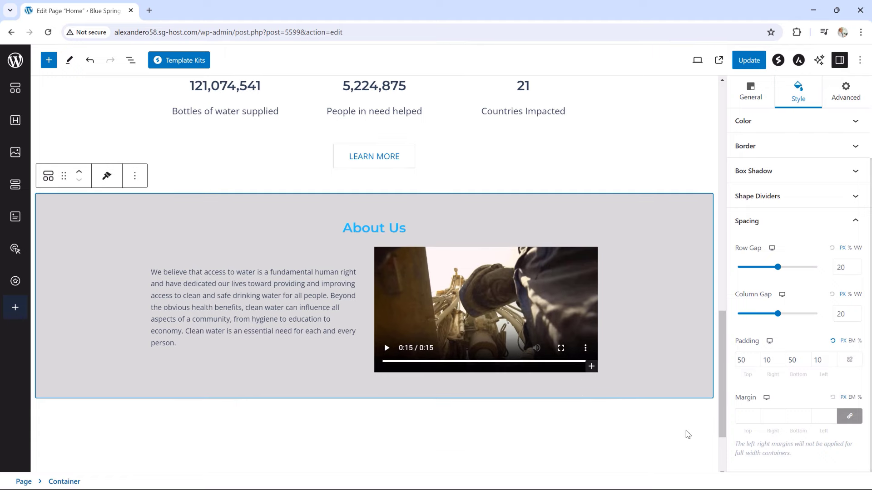
click(697, 394)
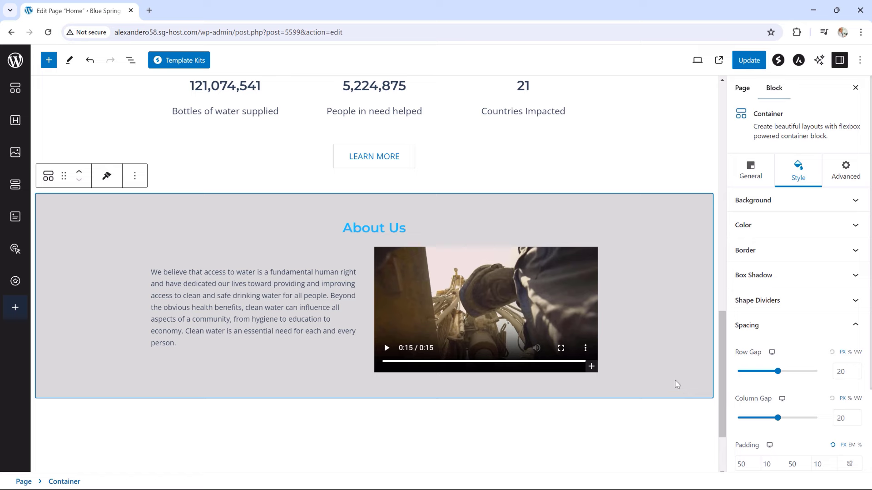
Add a LEARN MORE button with the outline style below the About Us video
click(592, 369)
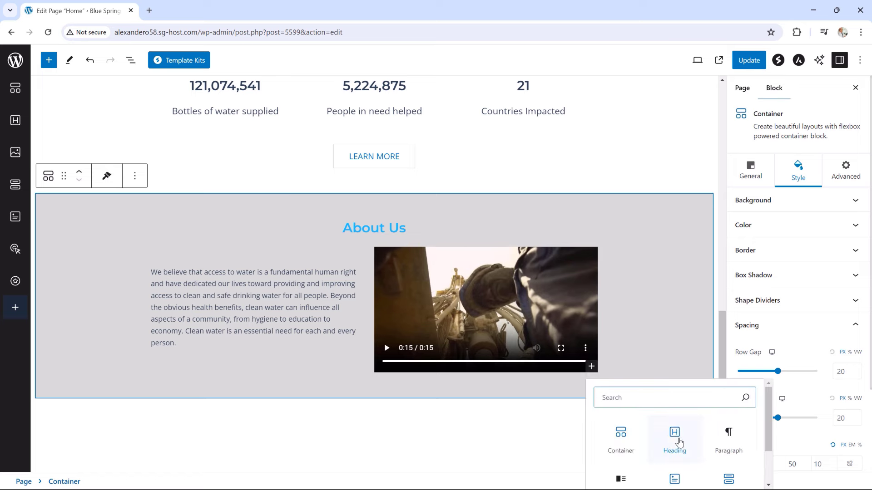
scroll(679, 441, down, 1)
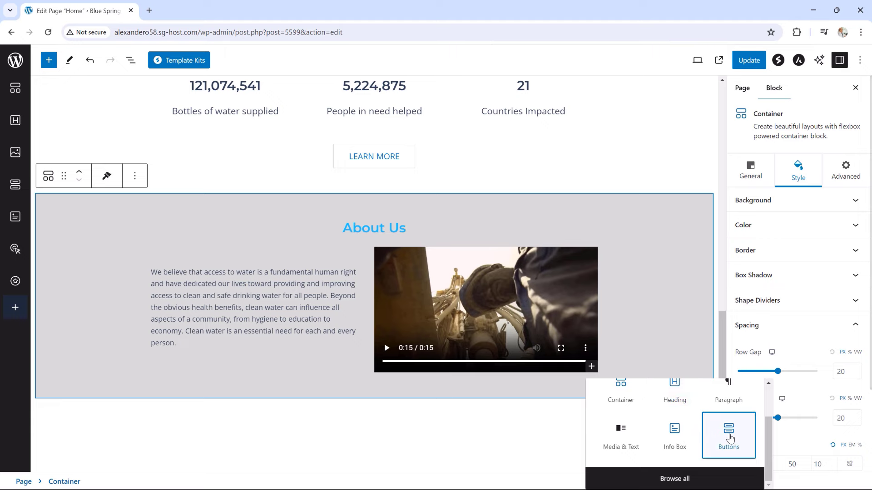
click(728, 436)
scroll(448, 341, down, 3)
click(391, 277)
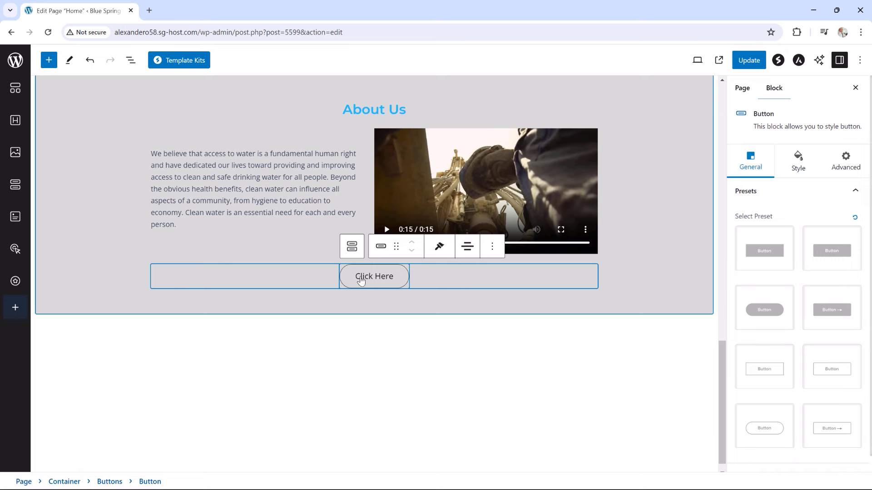
drag(394, 278, 353, 283)
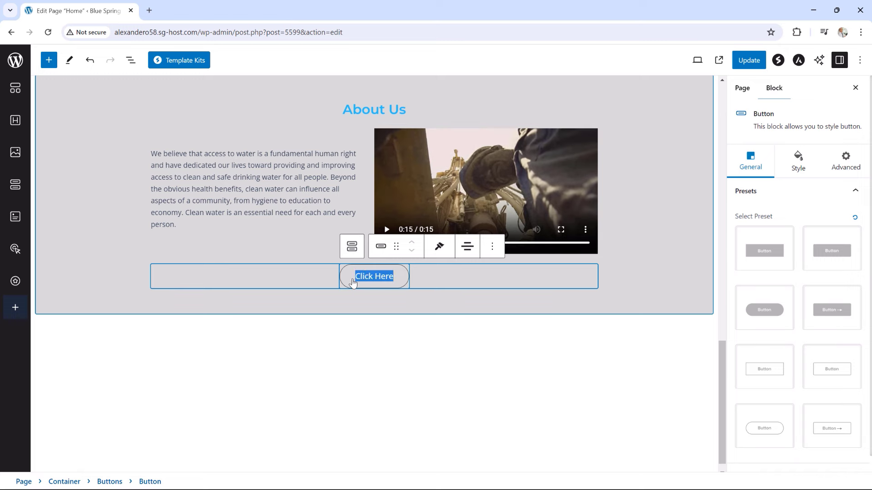
text(LEARN MO)
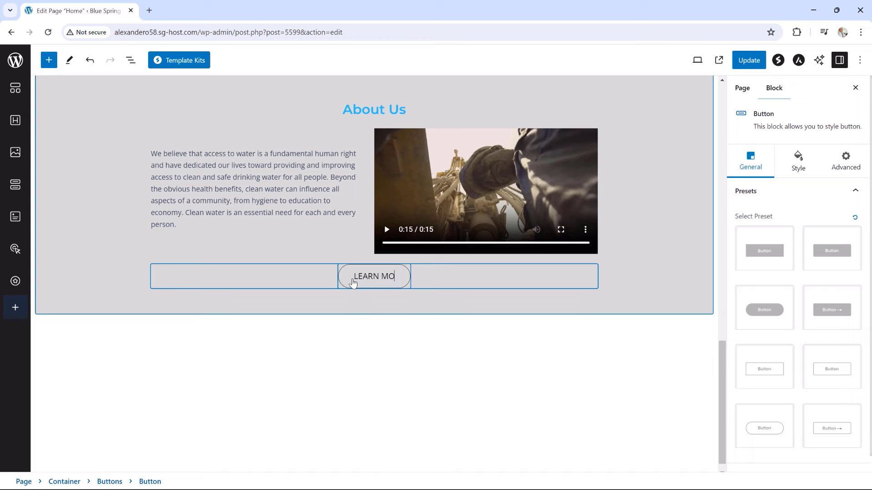
text(RE)
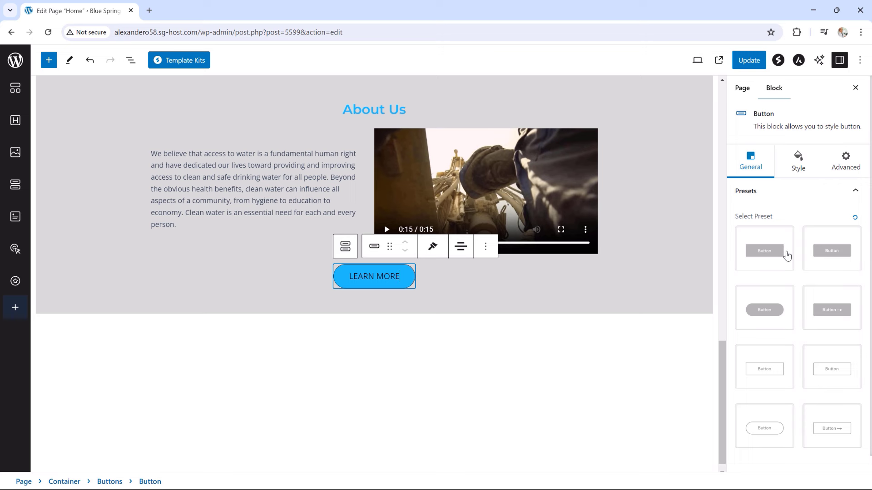
click(781, 368)
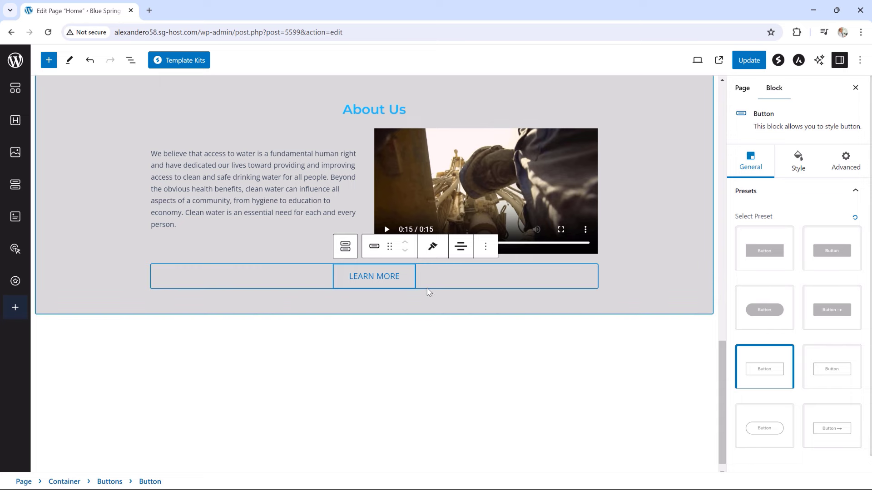
scroll(782, 334, down, 1)
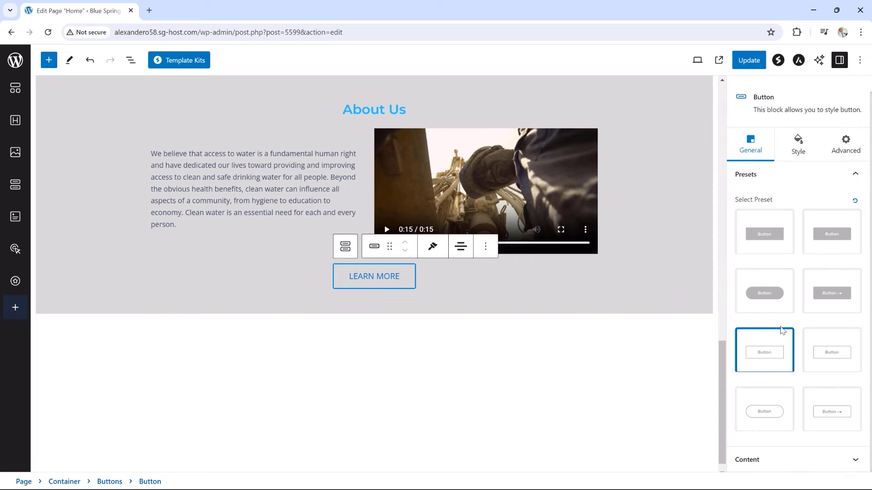
Link the LEARN MORE button to /about-us/, update the page, and view it live
click(768, 461)
drag(763, 303, 729, 300)
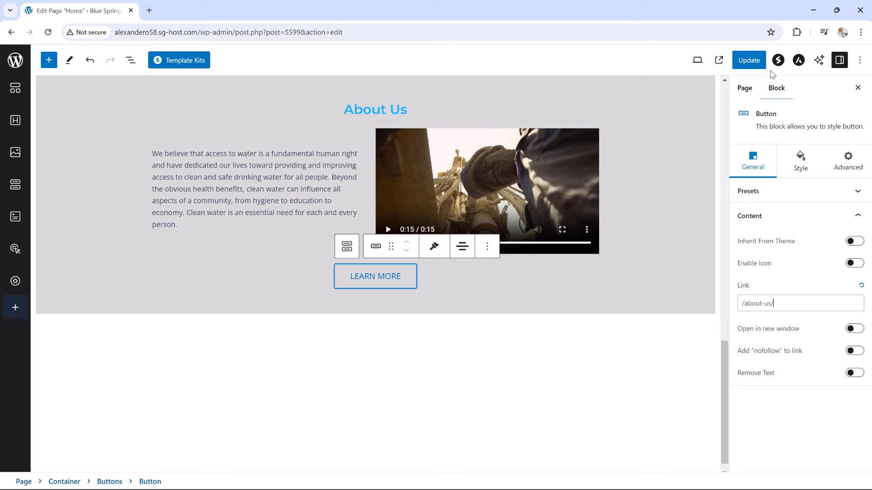
click(750, 61)
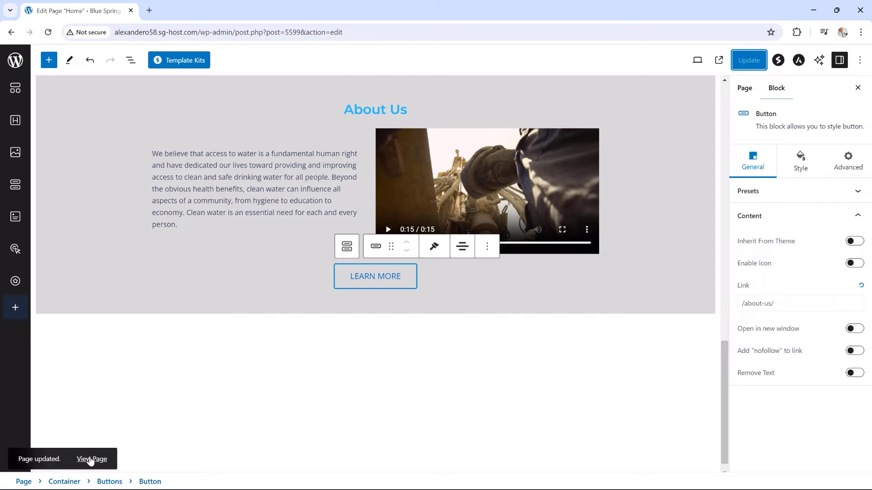
click(91, 460)
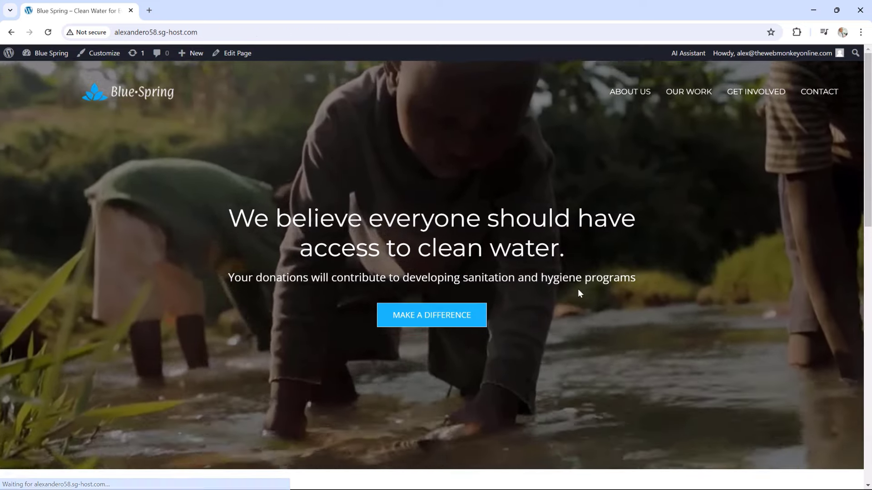
Review the live About Us section and its LEARN MORE button, then return to editing
scroll(622, 150, down, 14)
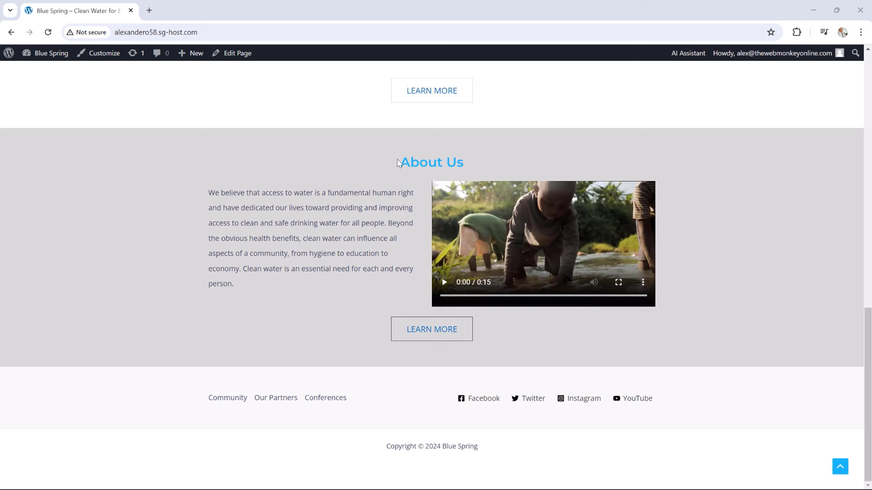
drag(399, 164, 457, 162)
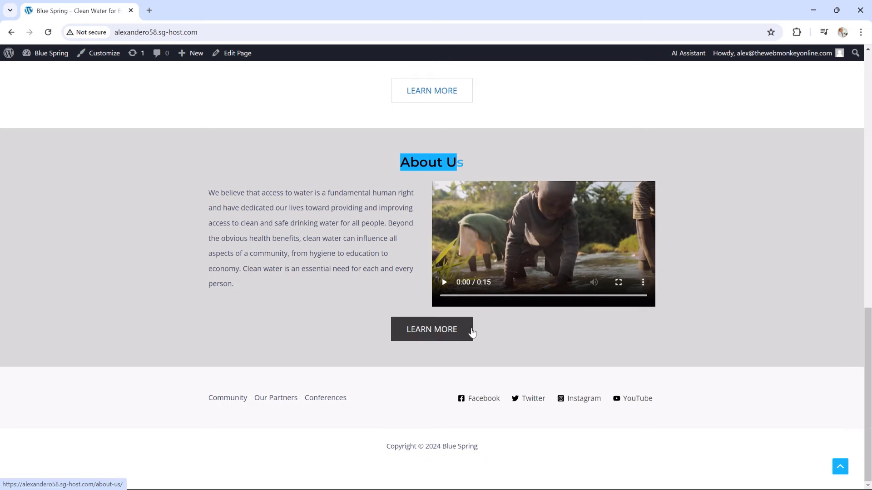
scroll(681, 321, up, 1)
scroll(682, 321, up, 6)
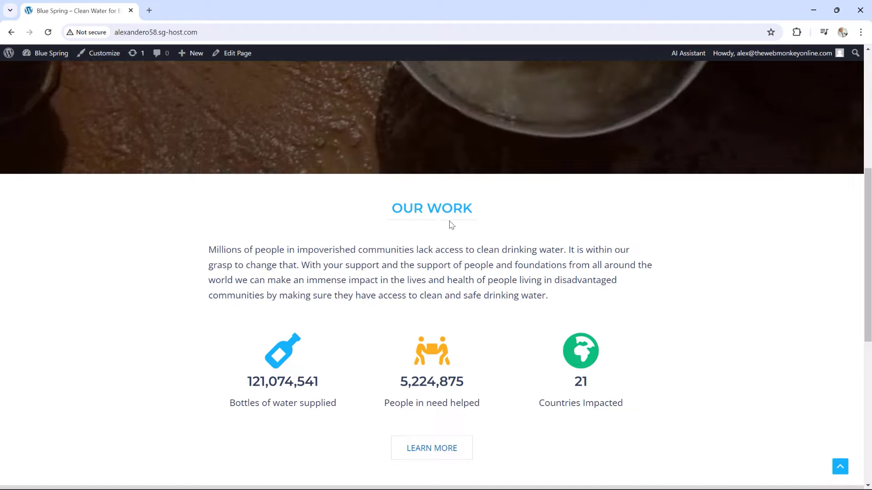
scroll(595, 247, down, 4)
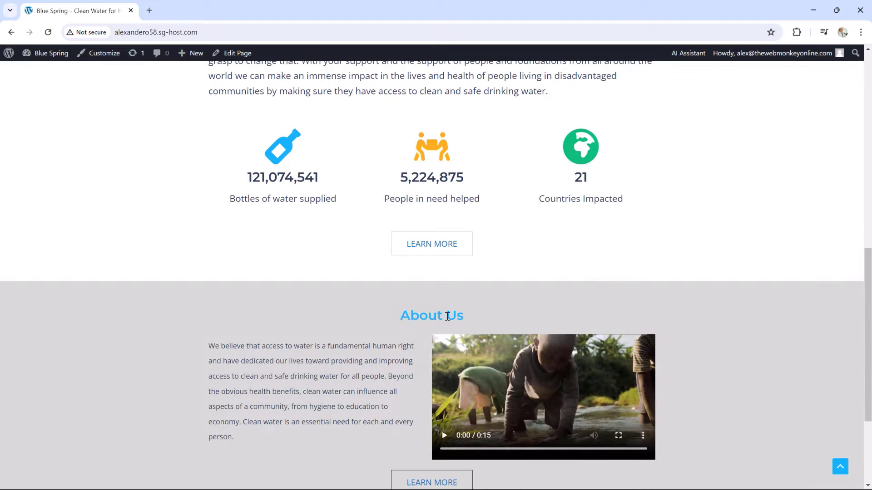
scroll(471, 316, up, 3)
scroll(472, 318, down, 2)
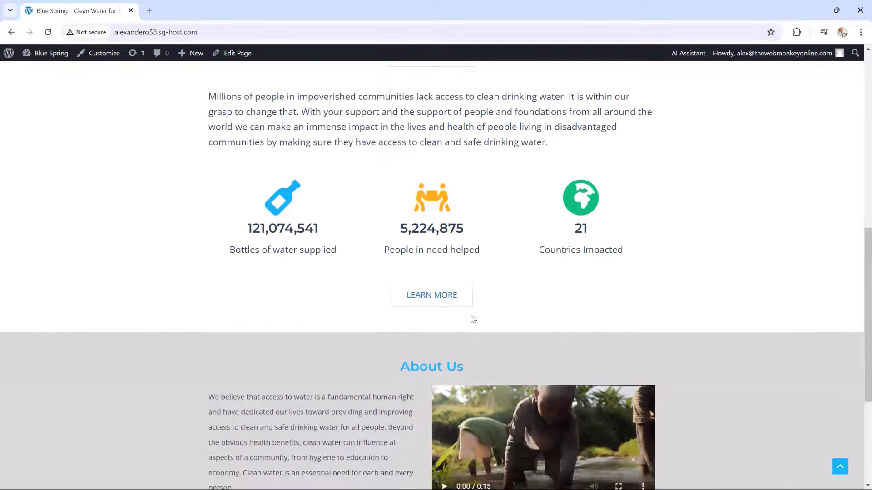
scroll(472, 318, up, 1)
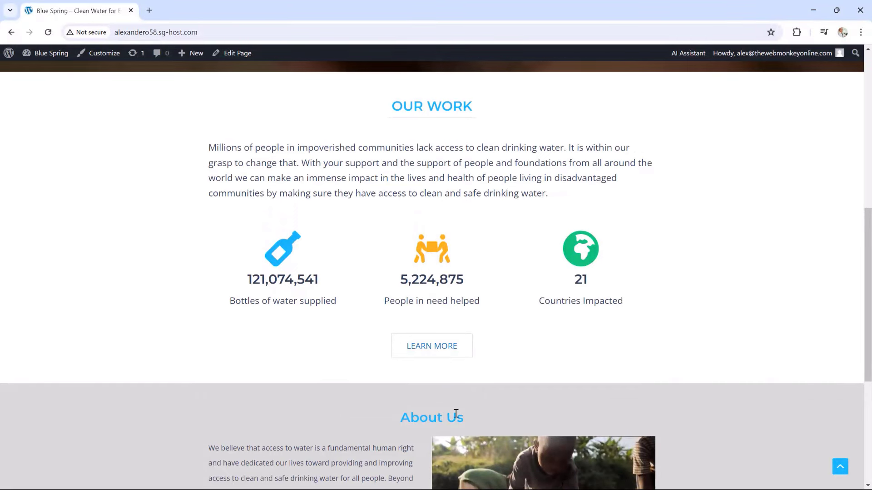
click(240, 58)
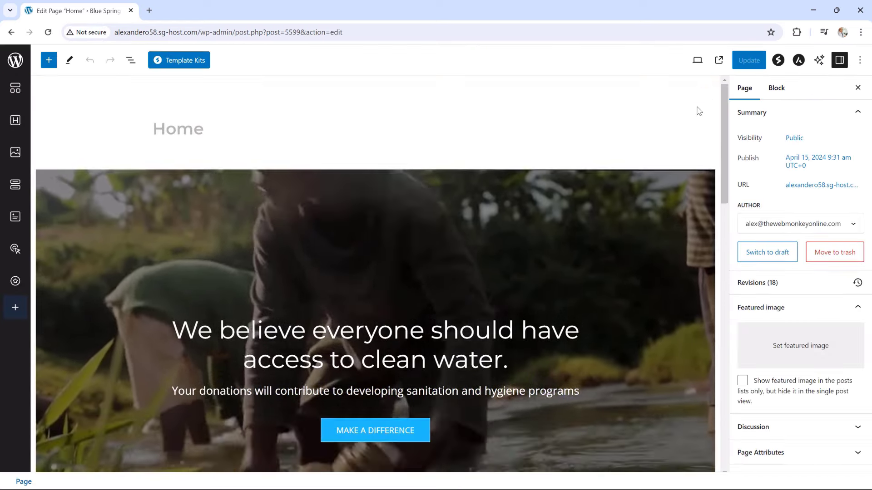
Make the About Us heading text uppercase
scroll(677, 232, down, 15)
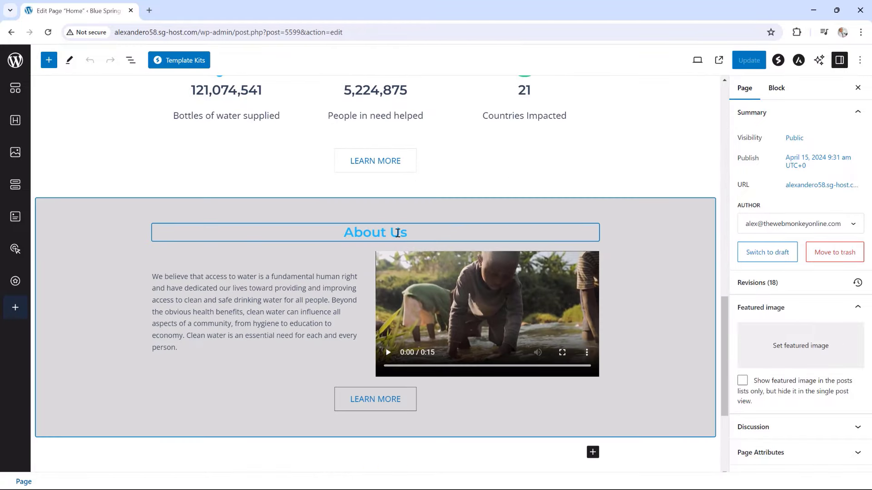
click(397, 233)
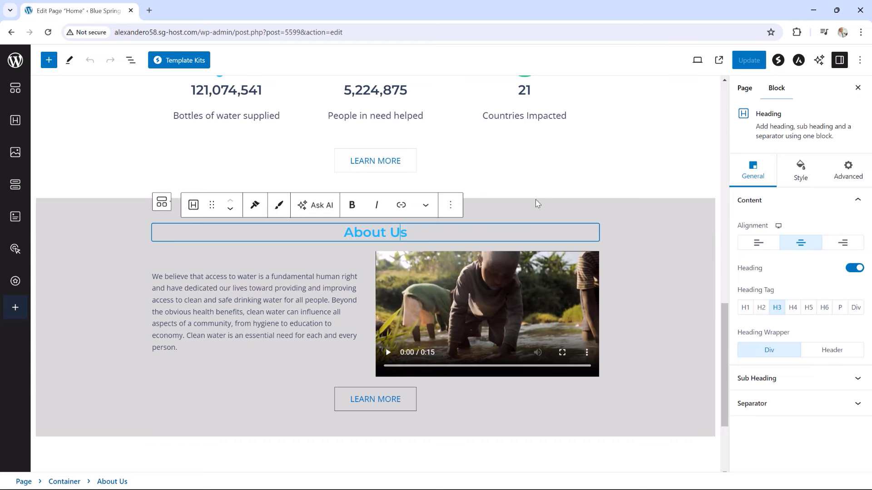
click(802, 171)
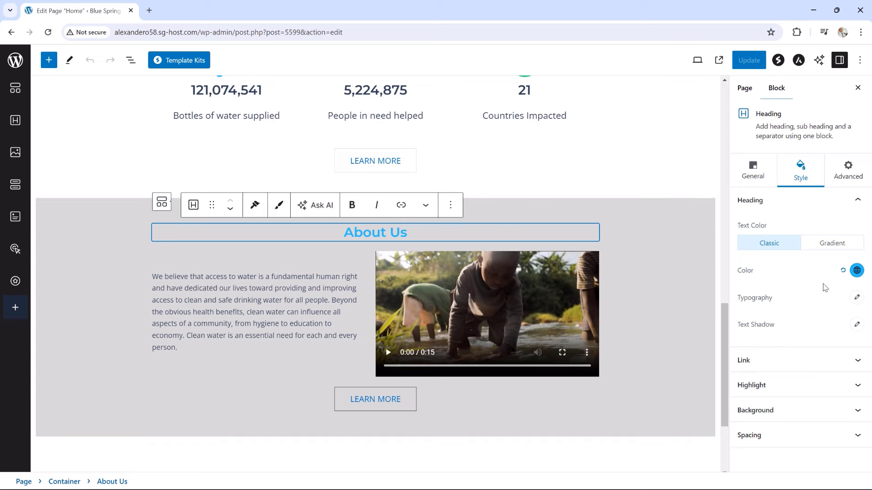
click(857, 297)
scroll(811, 345, down, 3)
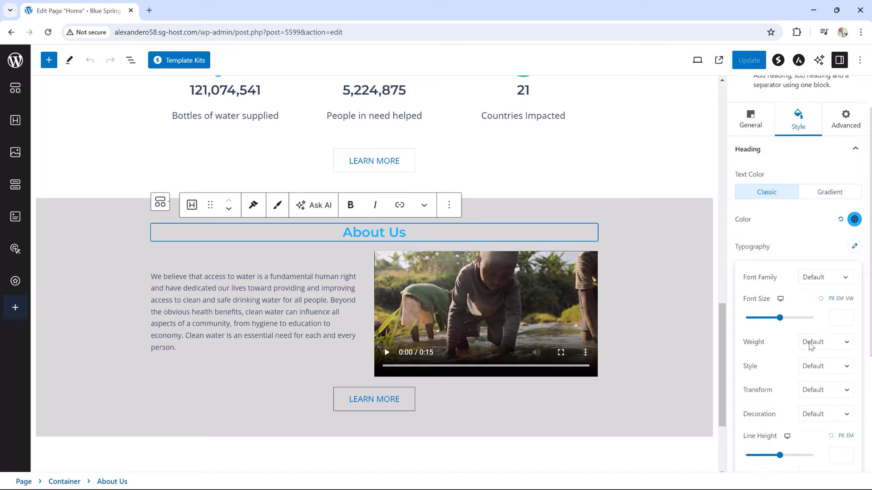
scroll(810, 344, down, 1)
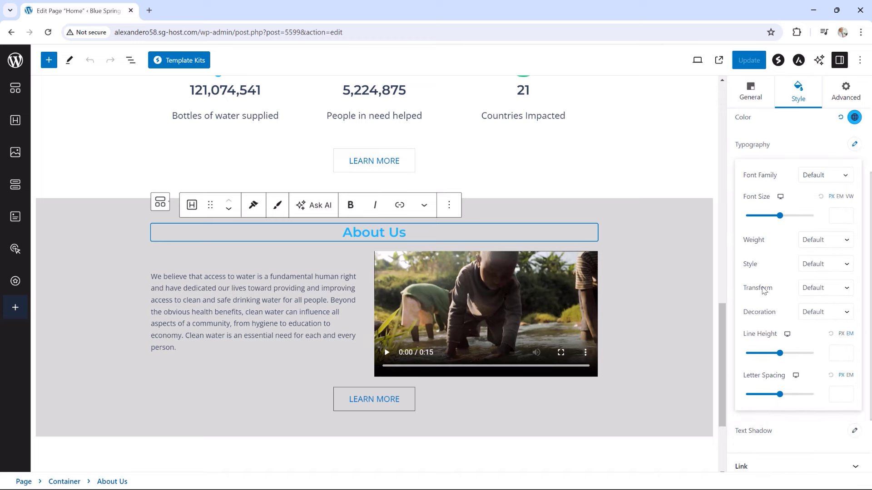
click(813, 293)
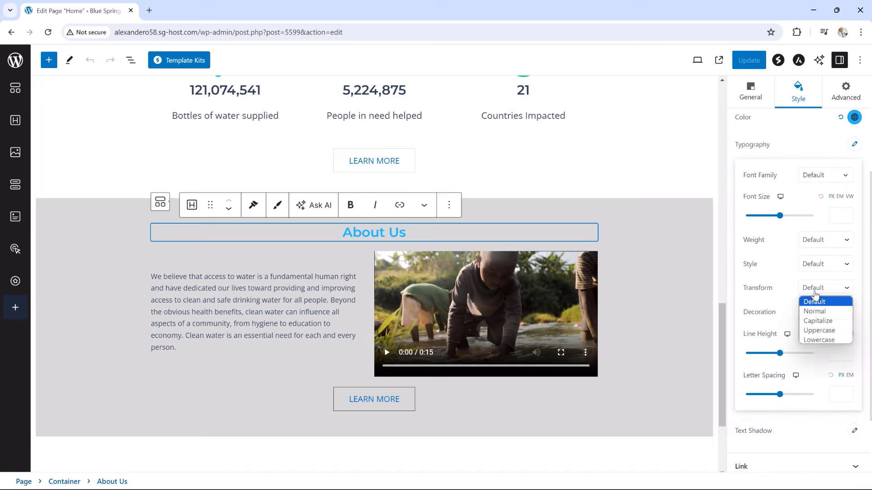
click(823, 331)
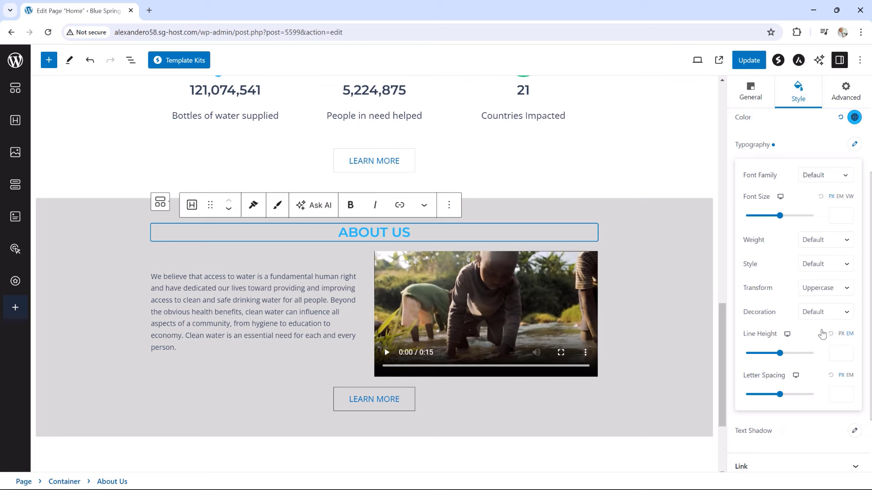
click(799, 142)
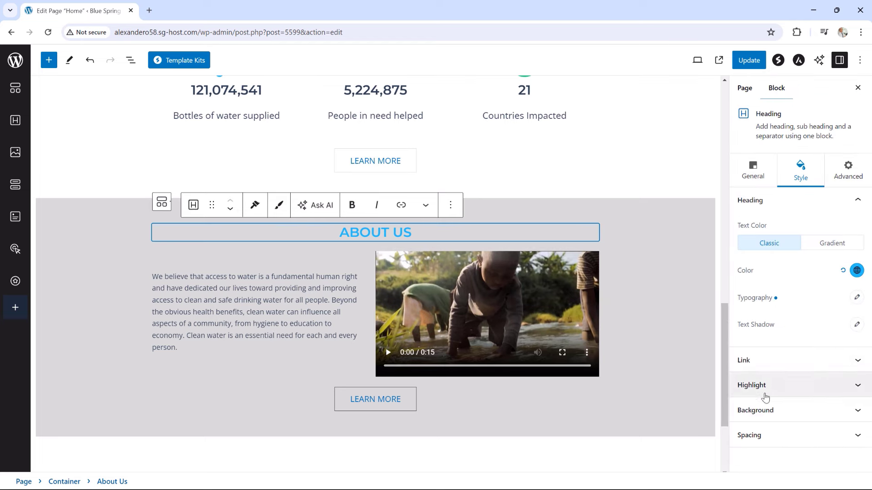
Give the ABOUT US heading a solid separator line
click(753, 178)
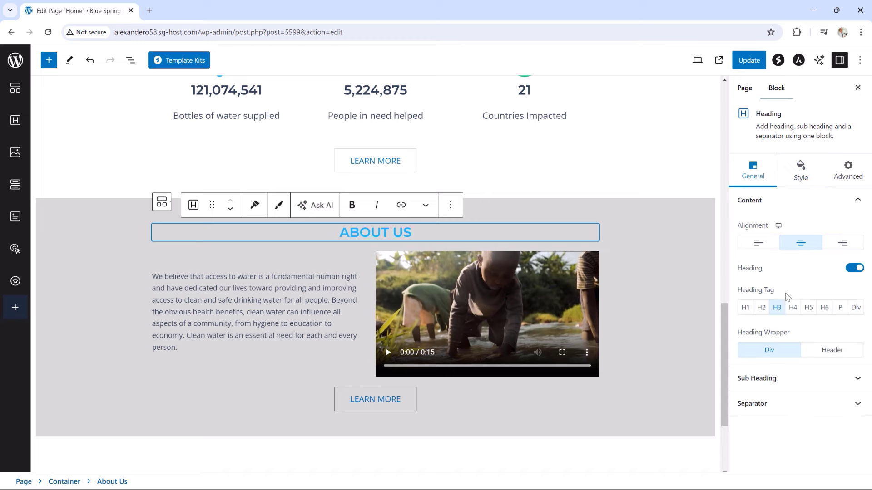
click(767, 404)
click(813, 282)
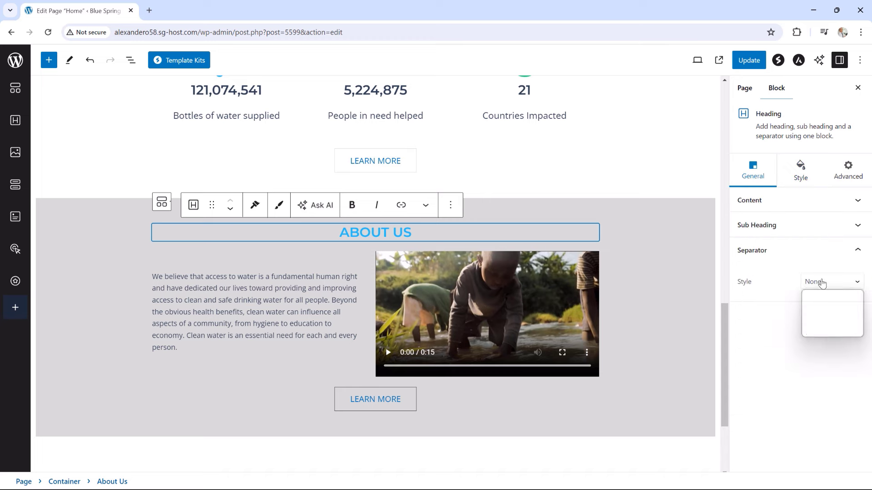
click(819, 306)
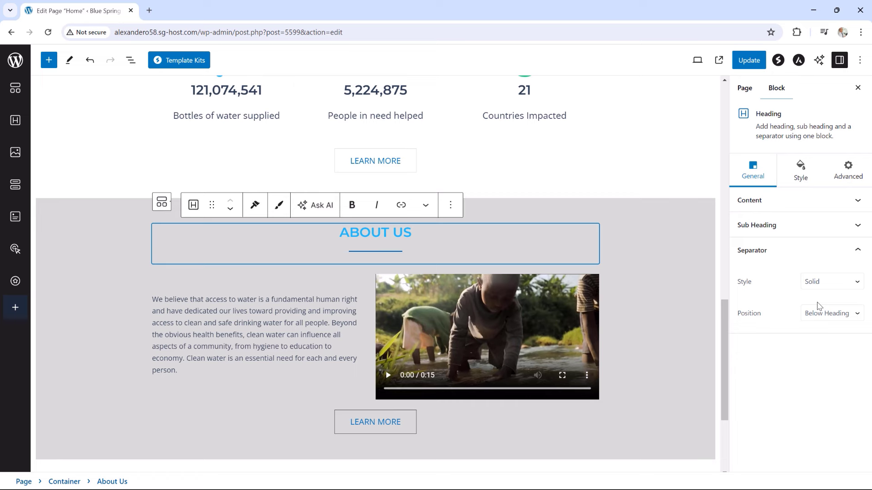
Set the ABOUT US heading's bottom spacing to 0
click(799, 172)
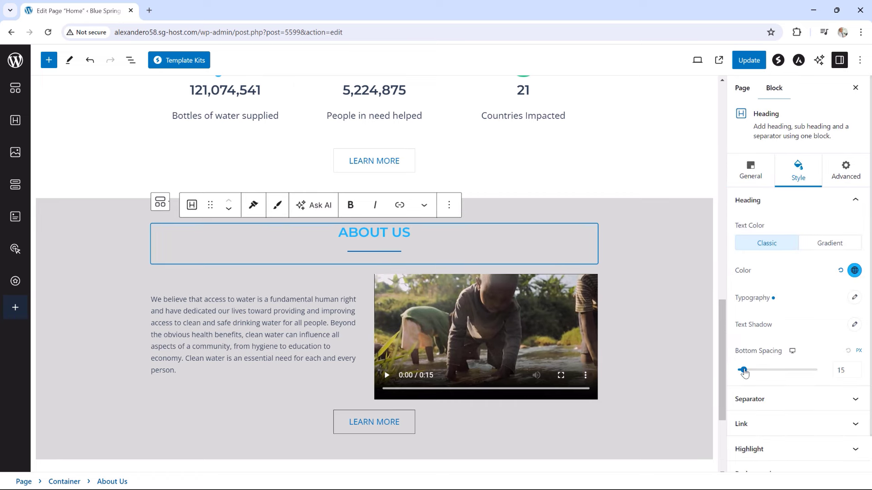
drag(743, 372, 738, 370)
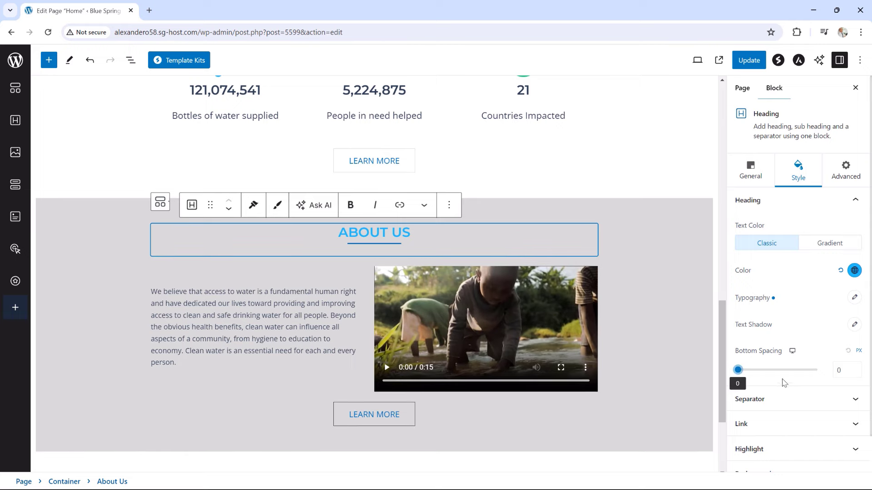
click(768, 203)
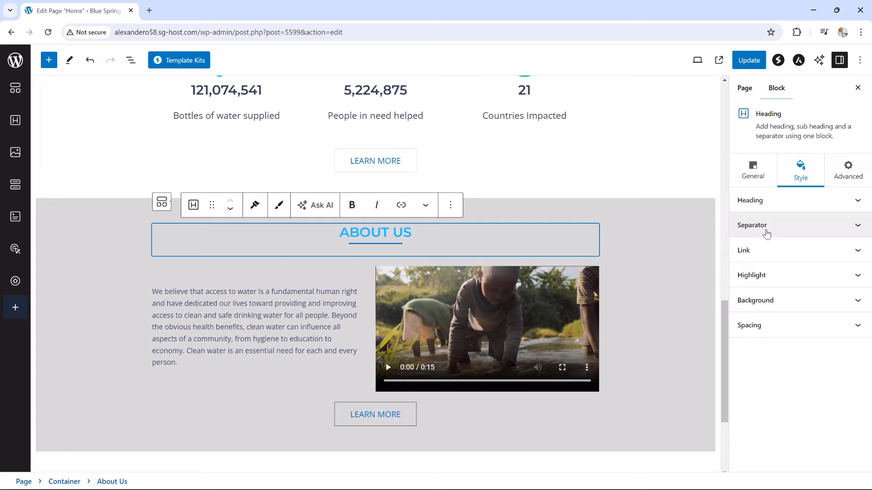
click(766, 233)
Set the ABOUT US separator to width 20, 1 px thick, dark navy #334155
click(747, 271)
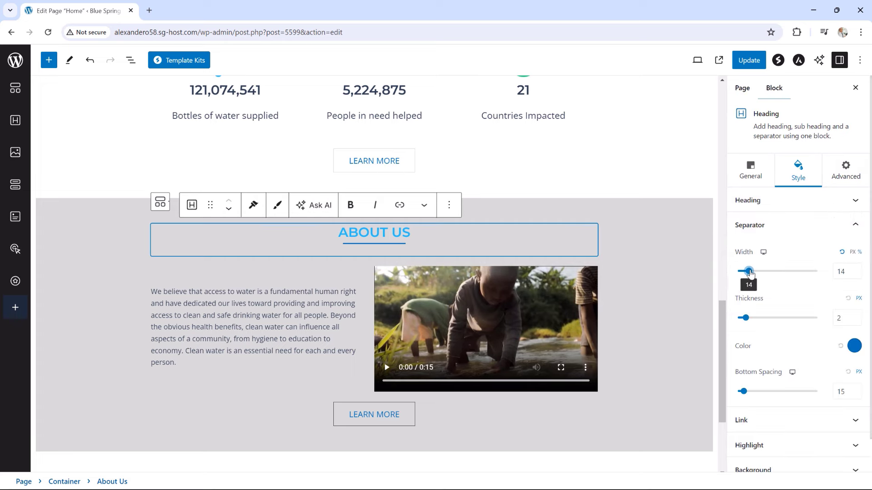
drag(748, 272, 752, 273)
click(858, 270)
drag(745, 318, 743, 321)
click(854, 346)
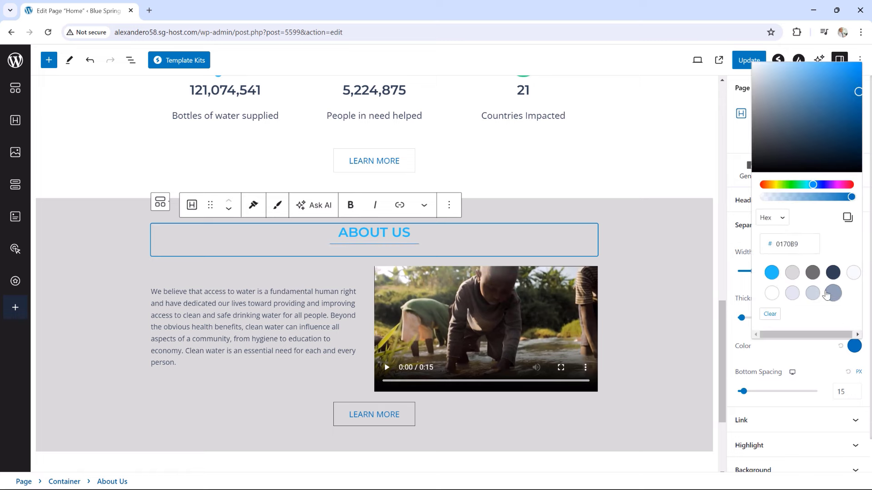
click(833, 275)
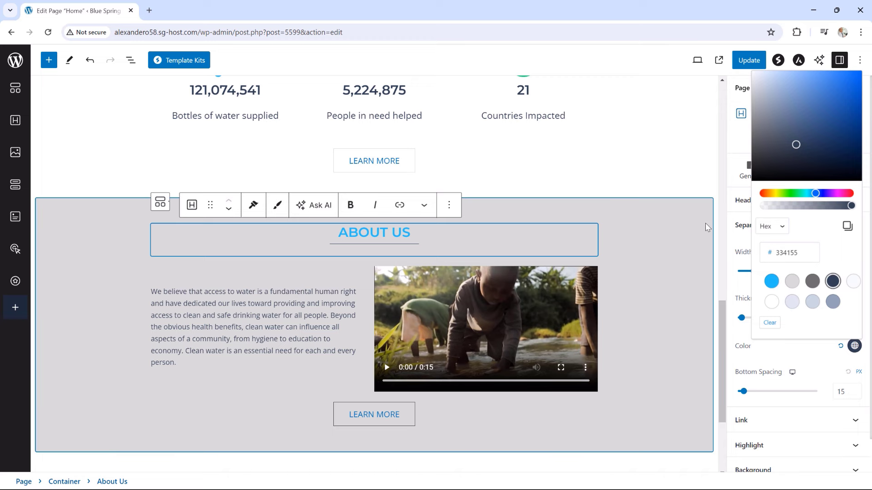
click(181, 276)
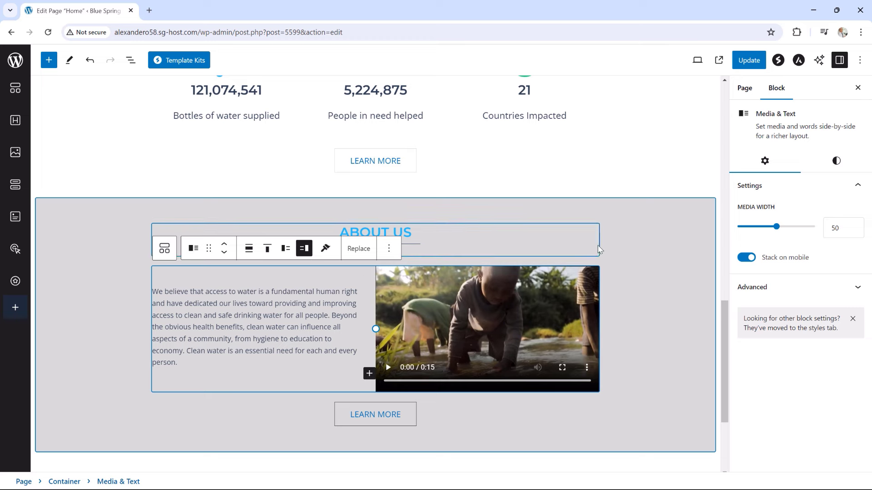
Give the About Us Media & Text block top and bottom padding of 4, then update
click(837, 162)
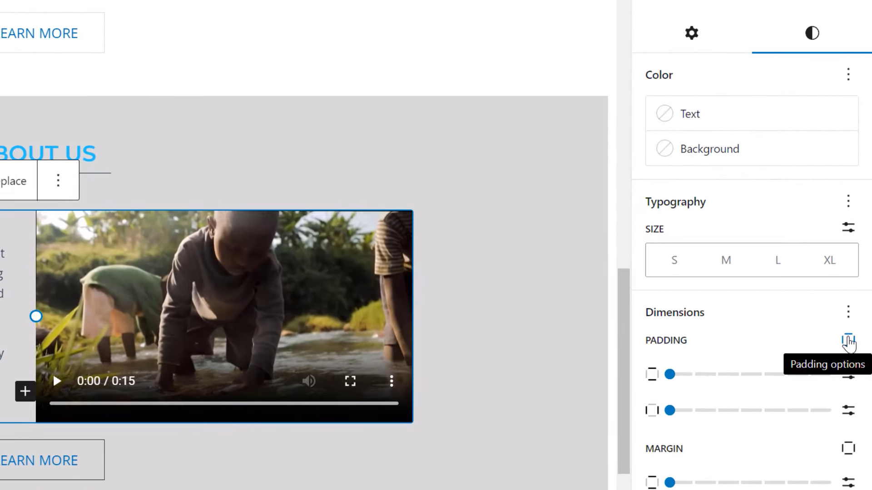
click(847, 342)
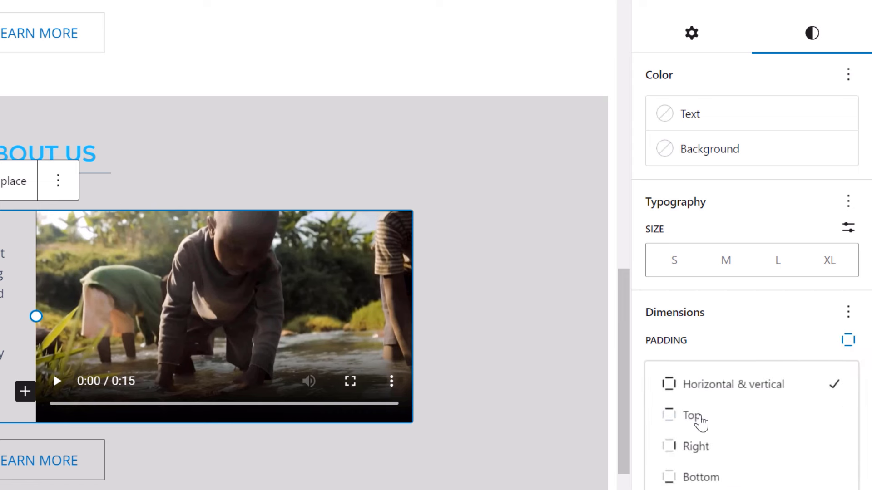
click(699, 418)
click(752, 375)
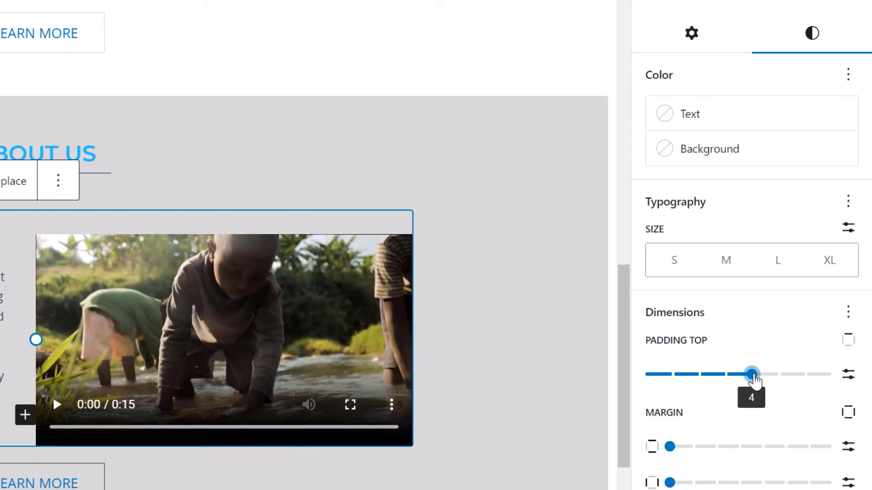
click(849, 343)
click(712, 478)
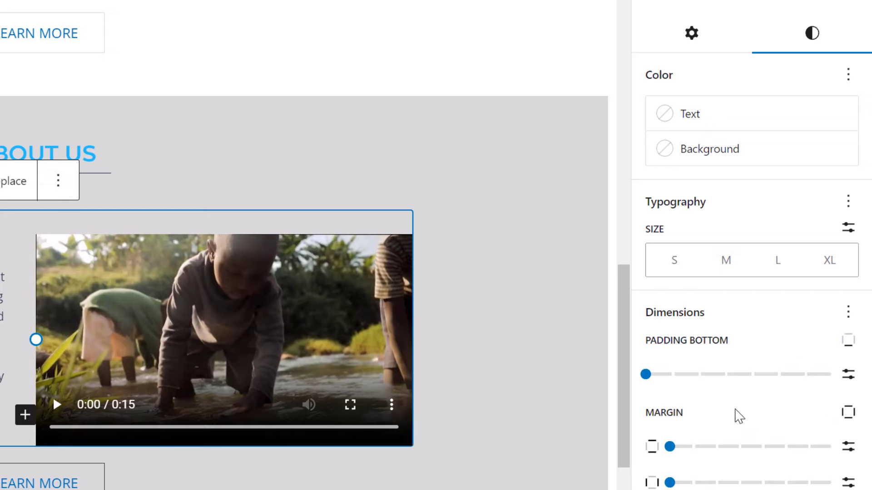
click(750, 374)
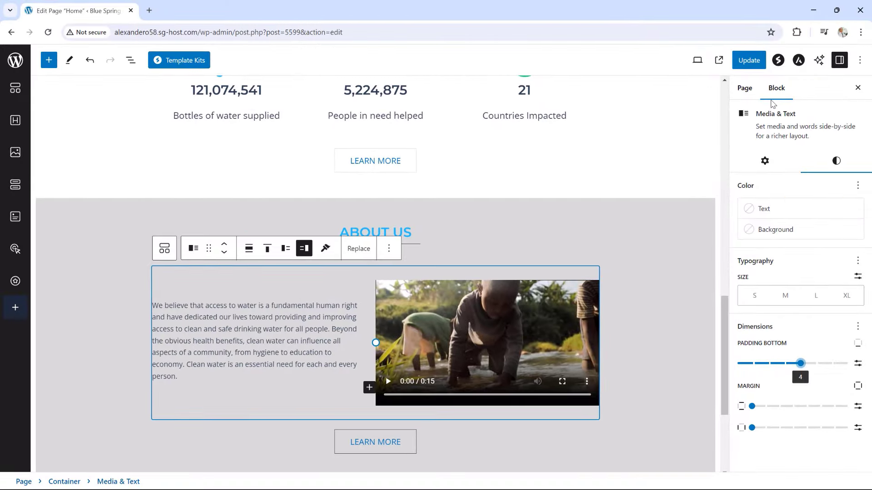
click(749, 60)
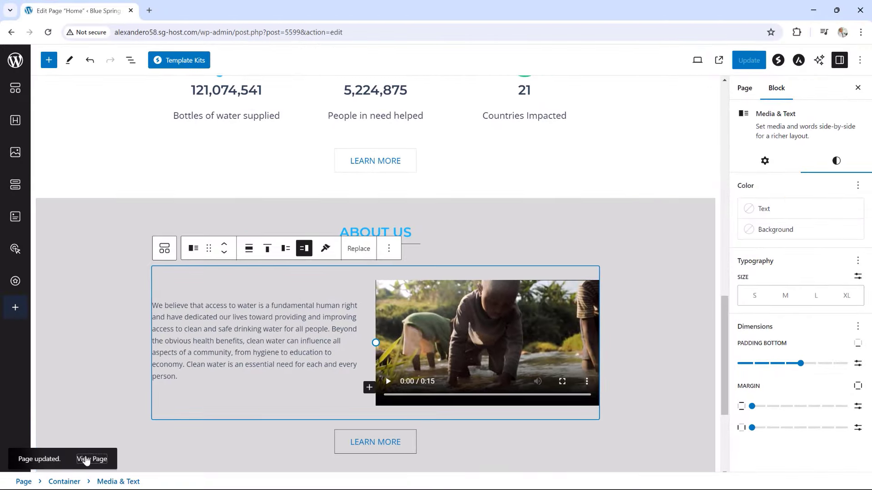
click(89, 459)
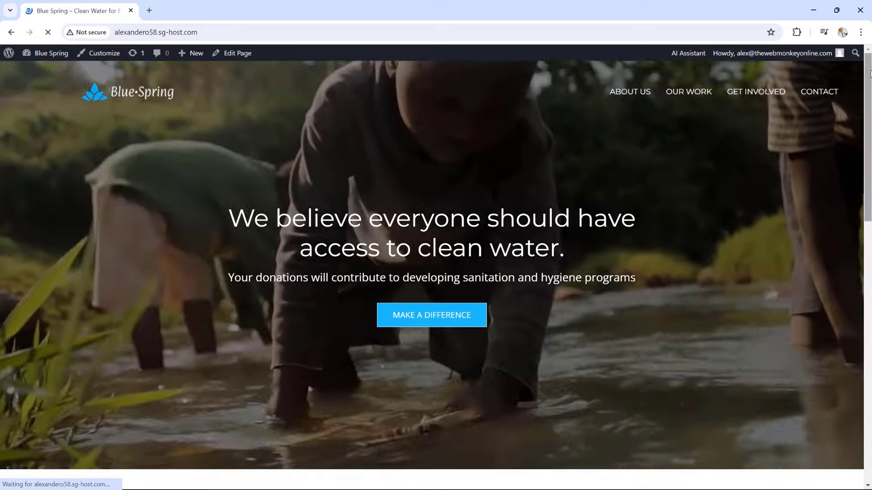
scroll(847, 171, down, 8)
scroll(843, 229, down, 5)
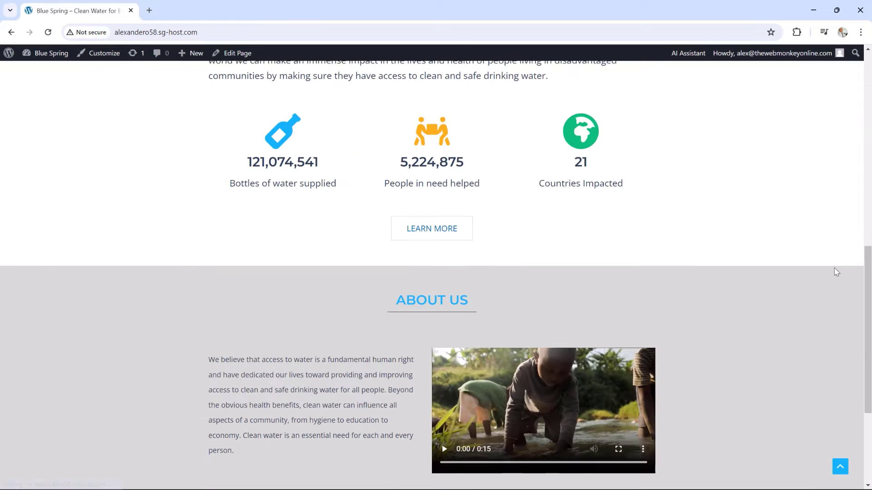
scroll(827, 304, down, 1)
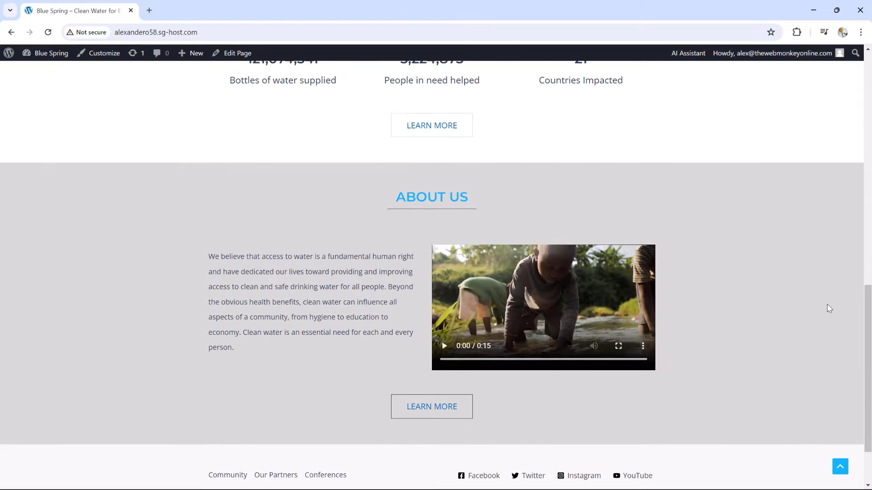
scroll(828, 303, up, 1)
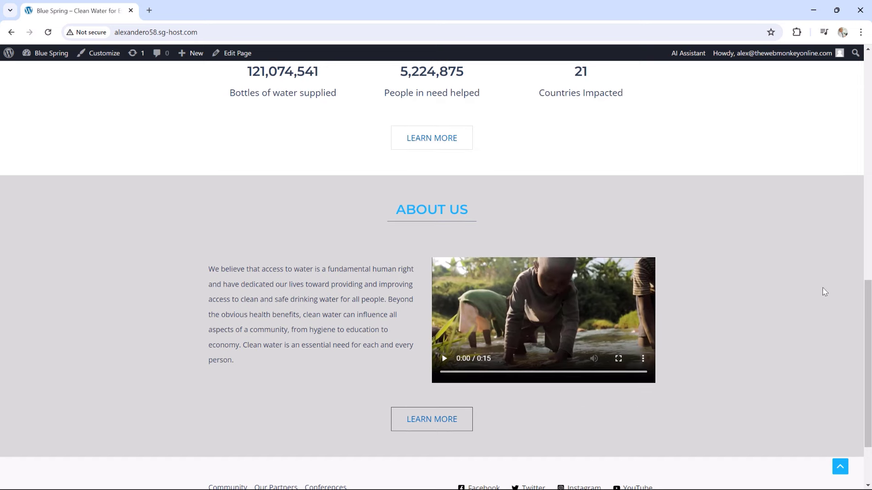
scroll(760, 263, up, 3)
scroll(759, 266, up, 5)
scroll(757, 268, down, 10)
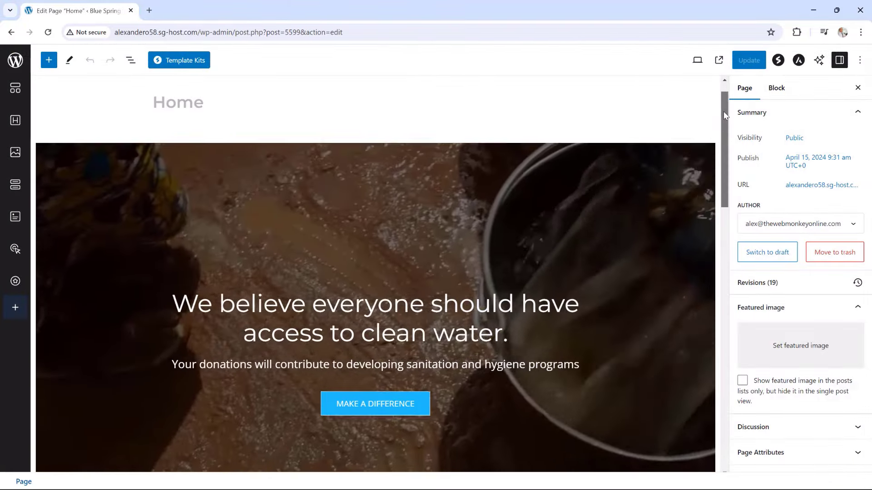
drag(723, 115, 724, 380)
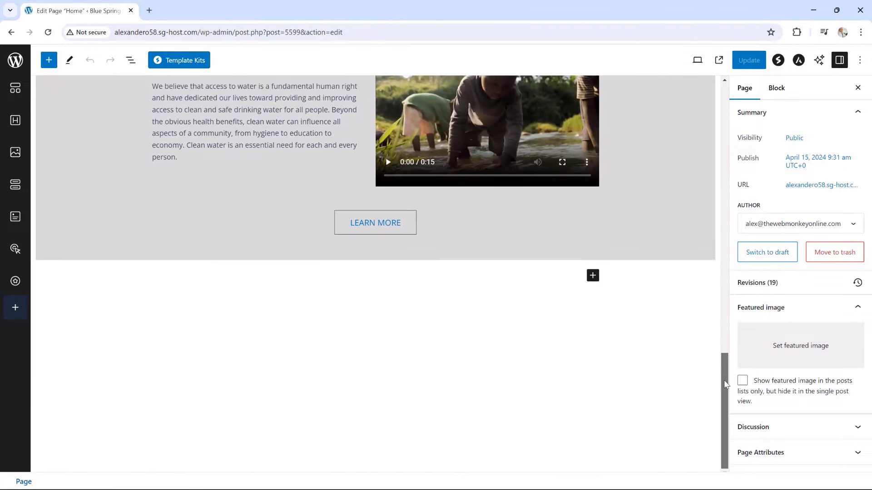
Add a single-column container below About Us holding a centred GET INVOLVED heading
click(593, 276)
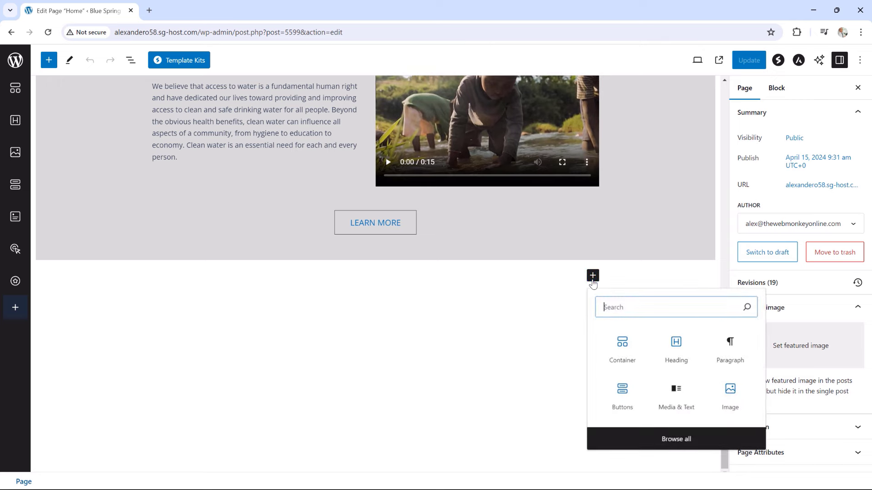
click(626, 347)
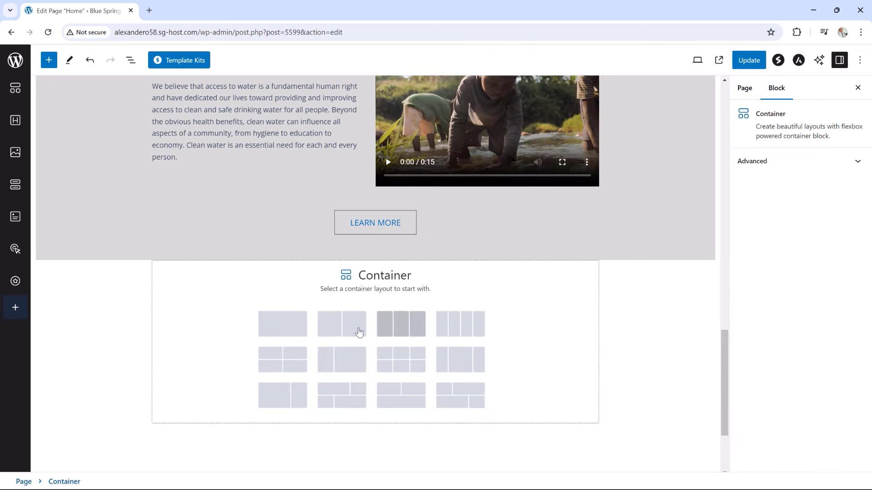
click(273, 327)
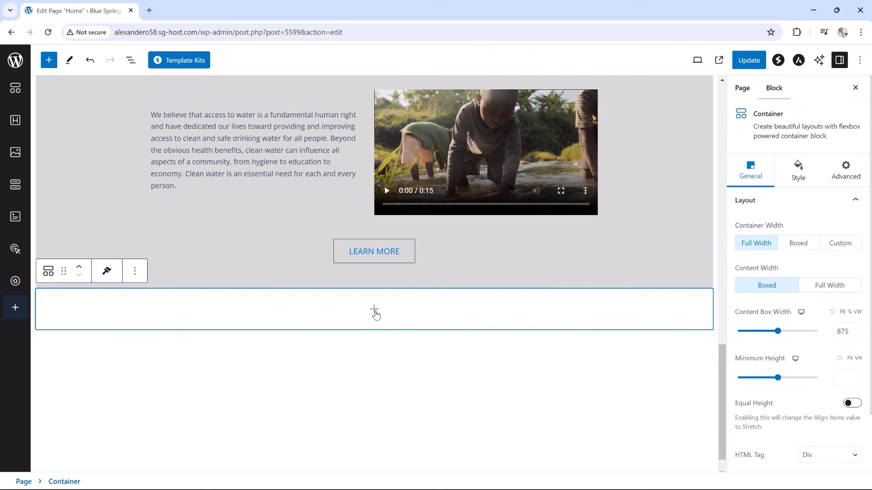
click(375, 311)
click(374, 190)
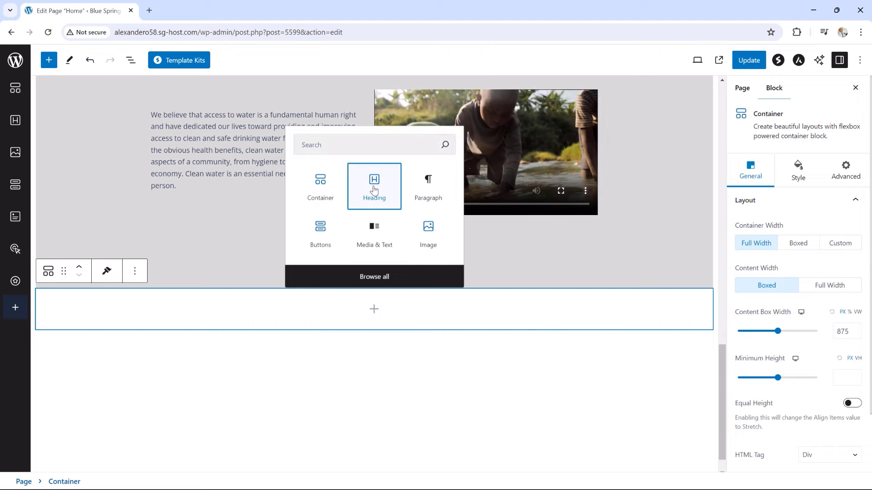
drag(353, 285, 150, 288)
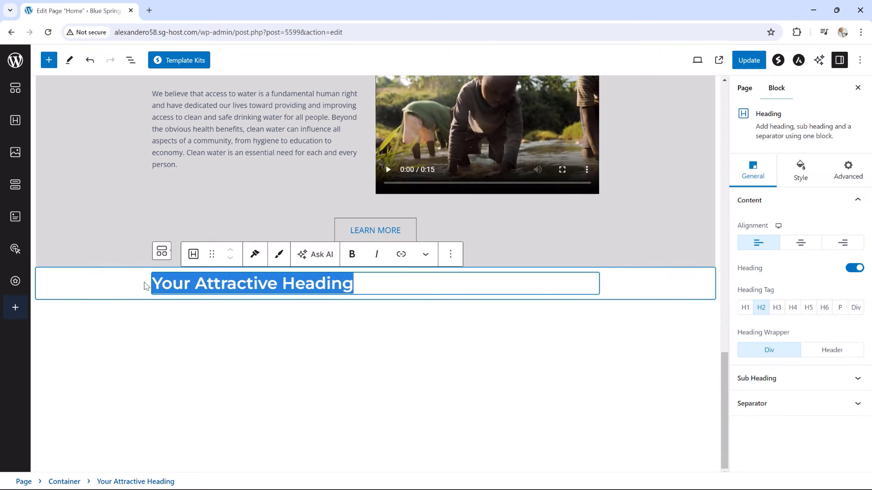
text(GET INVO)
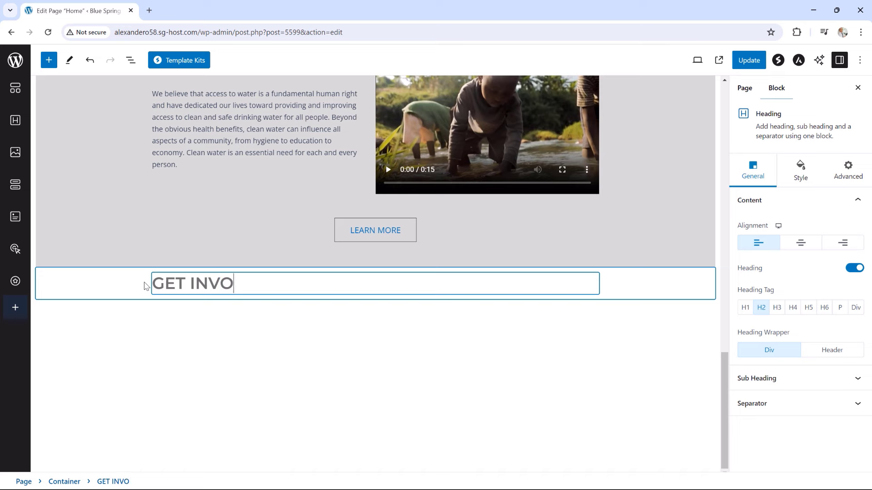
text(LVED)
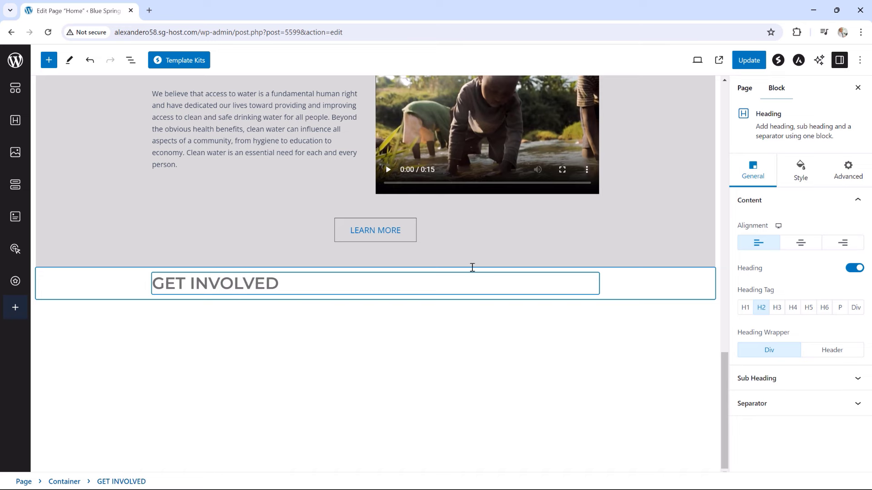
click(801, 245)
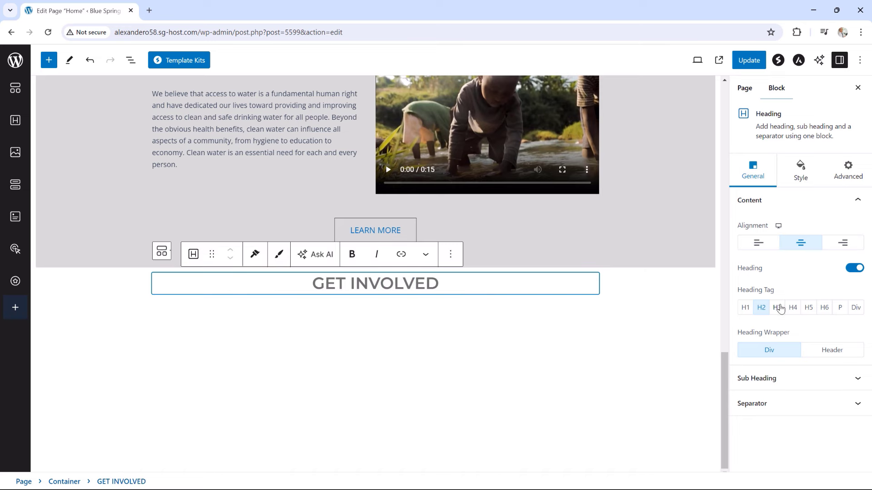
Make GET INVOLVED an H3 with the pasted water-crisis description as its sub heading
click(778, 308)
click(770, 384)
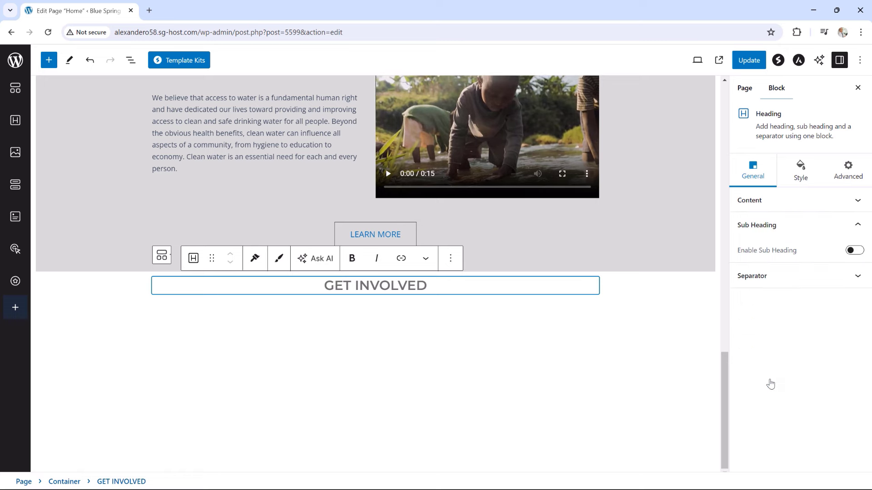
click(854, 252)
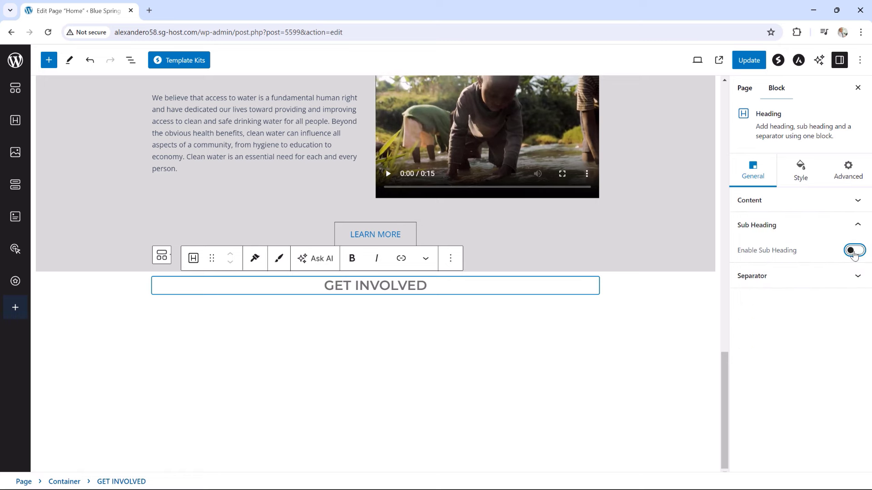
click(402, 310)
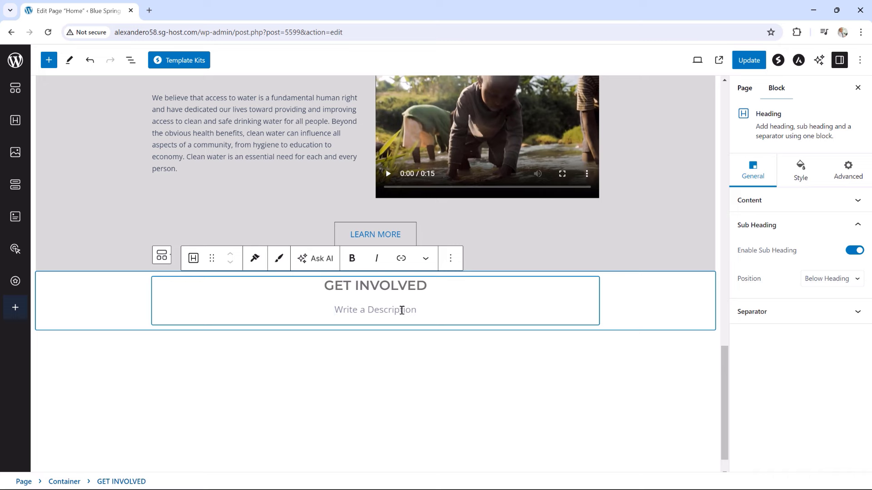
text(This is your chance to take a step toward ending the water crisis by joining our cause)
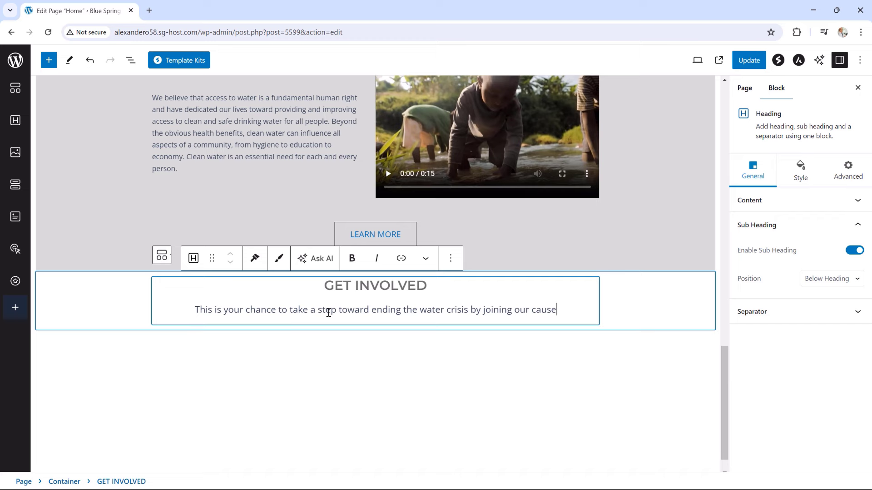
Give the GET INVOLVED heading a solid separator line
click(801, 312)
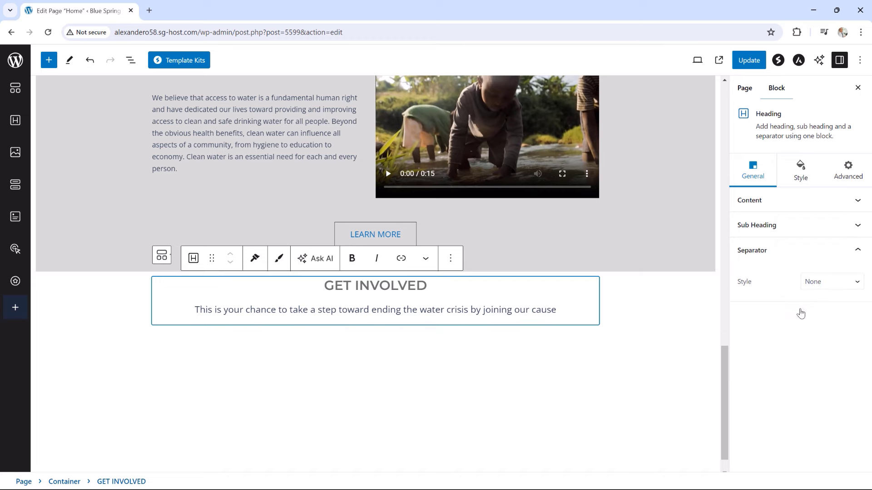
click(823, 291)
click(815, 302)
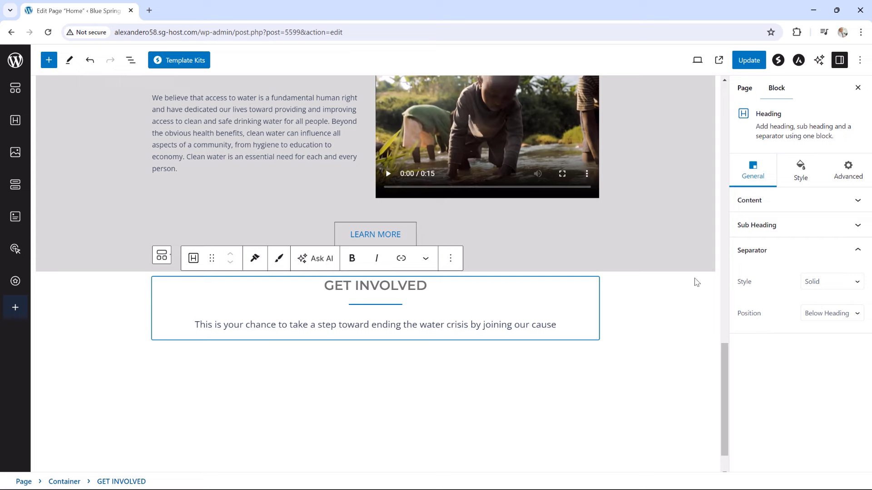
click(800, 173)
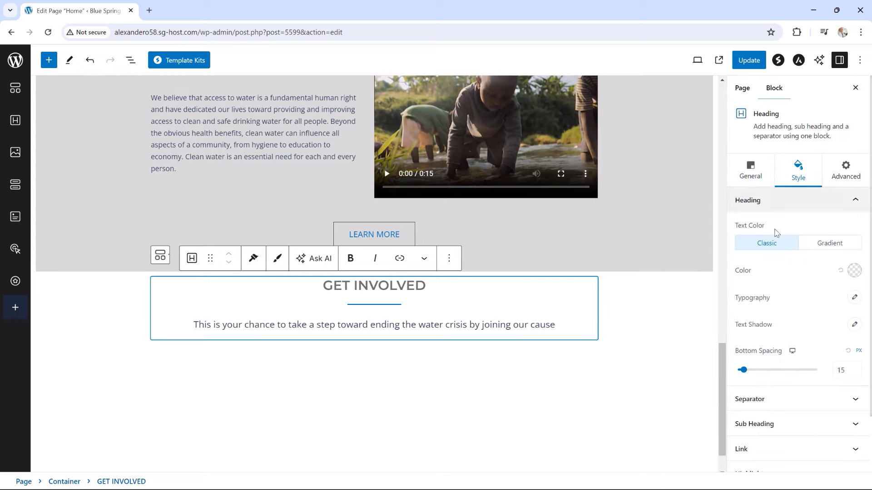
Colour the GET INVOLVED heading bright blue and set its bottom spacing to 0
click(854, 270)
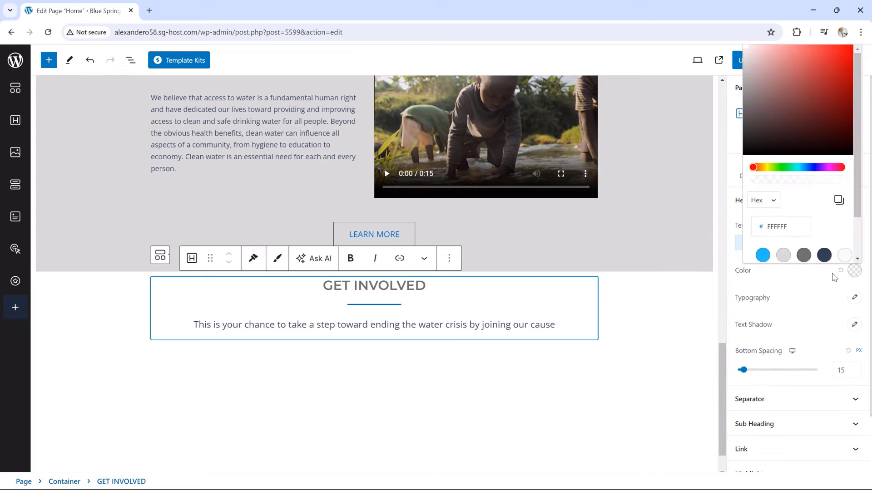
click(763, 255)
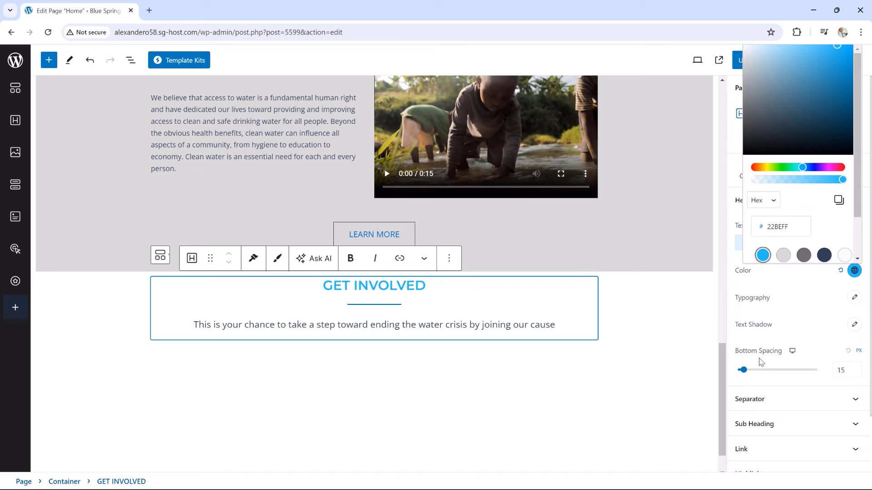
drag(743, 370, 738, 372)
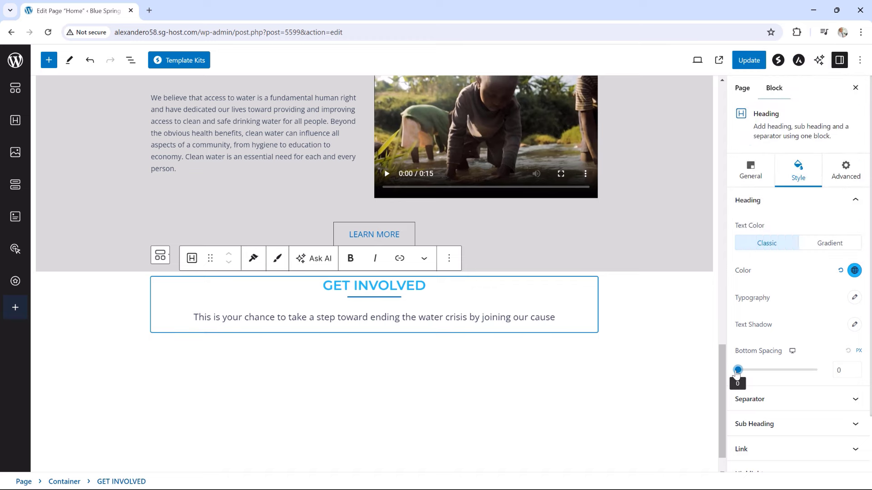
Set the GET INVOLVED separator to width 24, 1 px thick, light grey DADADA
click(779, 401)
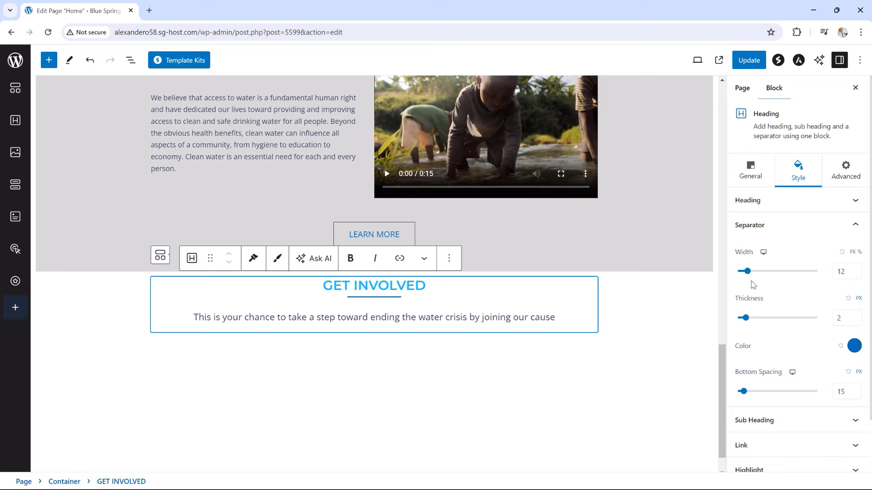
drag(747, 271, 756, 272)
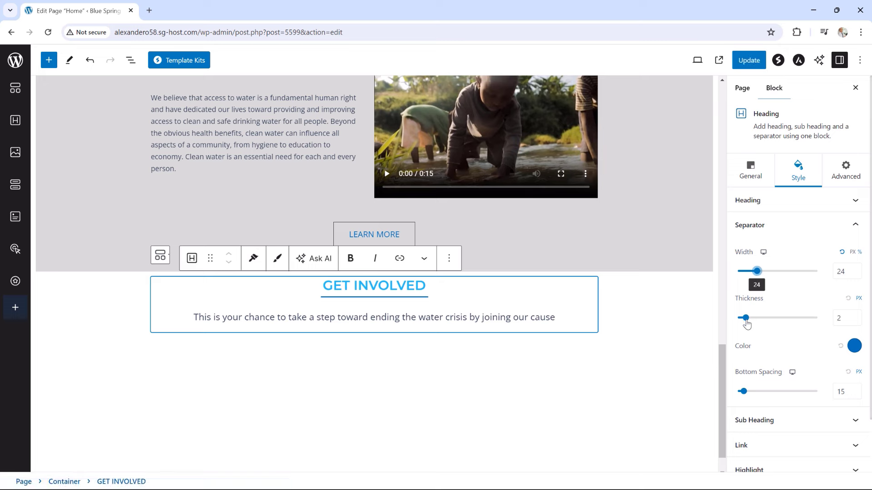
drag(745, 319, 741, 319)
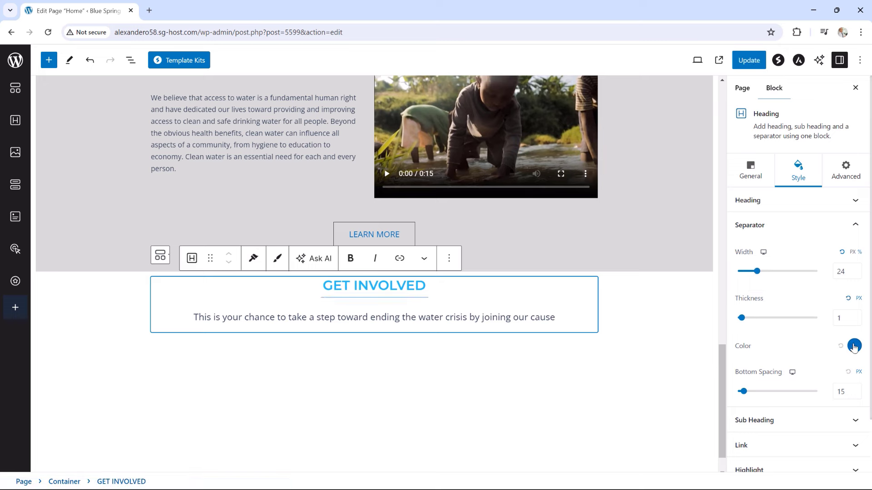
click(853, 347)
click(792, 280)
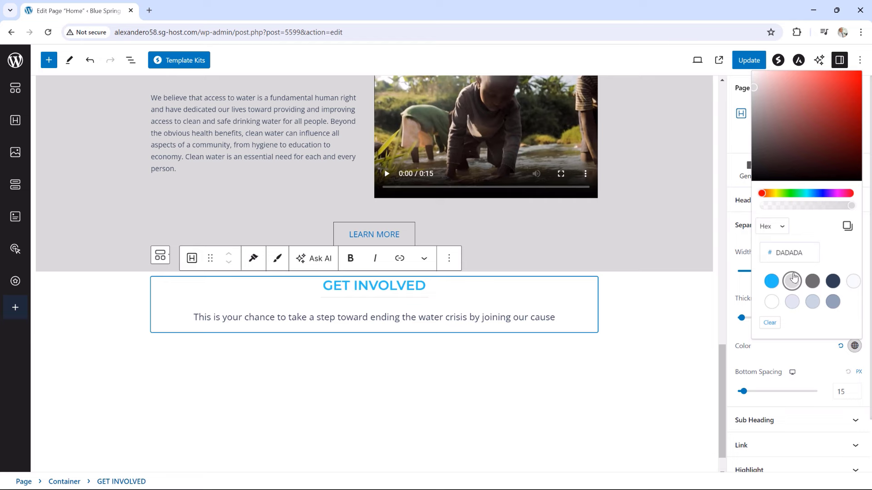
click(703, 369)
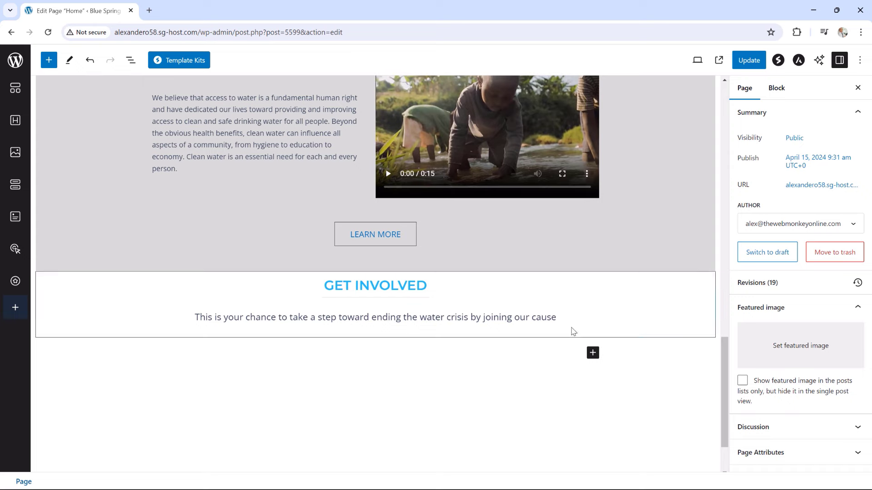
Add an empty inner container below the GET INVOLVED description
click(588, 334)
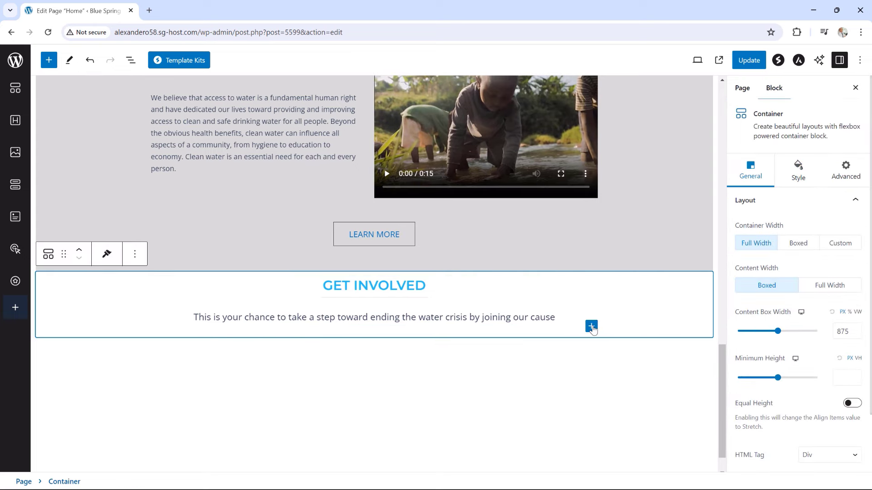
click(591, 327)
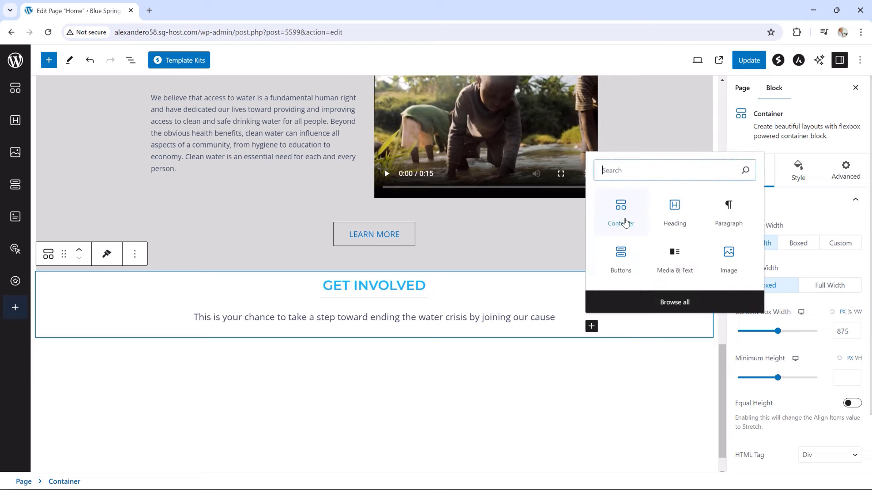
click(622, 221)
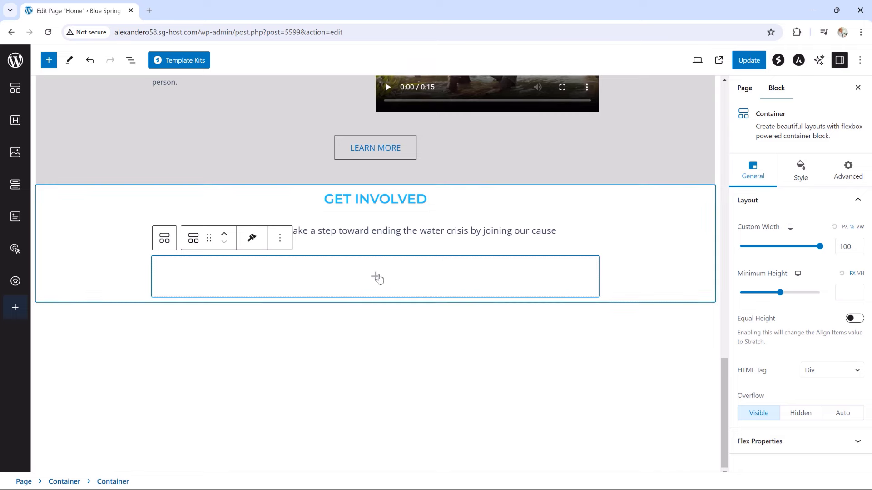
Insert an image block showing home-get-involved-image-1.jpg, the children in blue uniforms
click(376, 276)
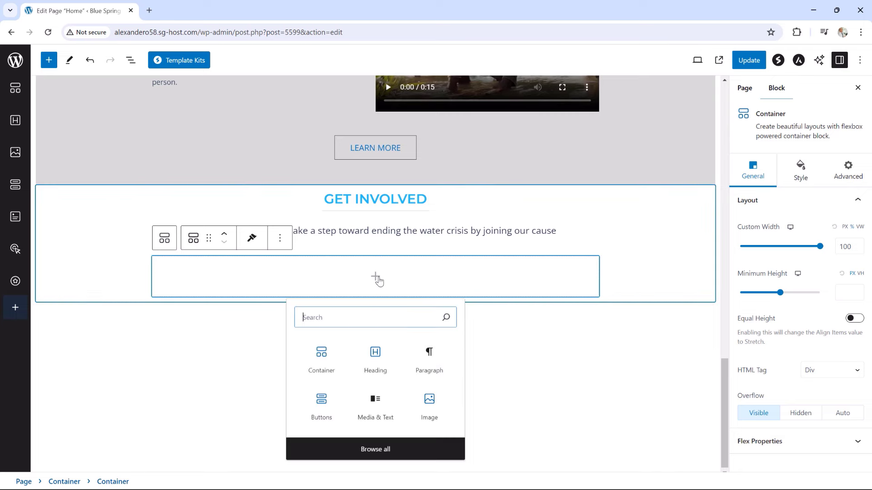
click(412, 451)
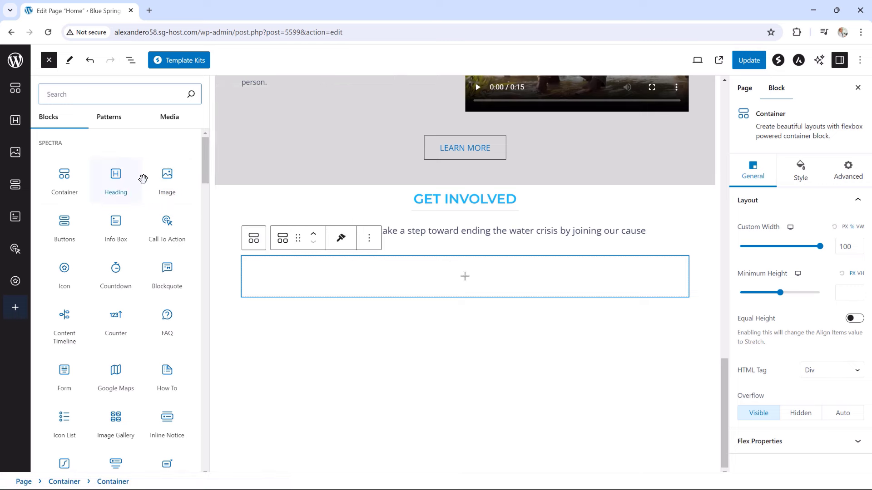
click(164, 177)
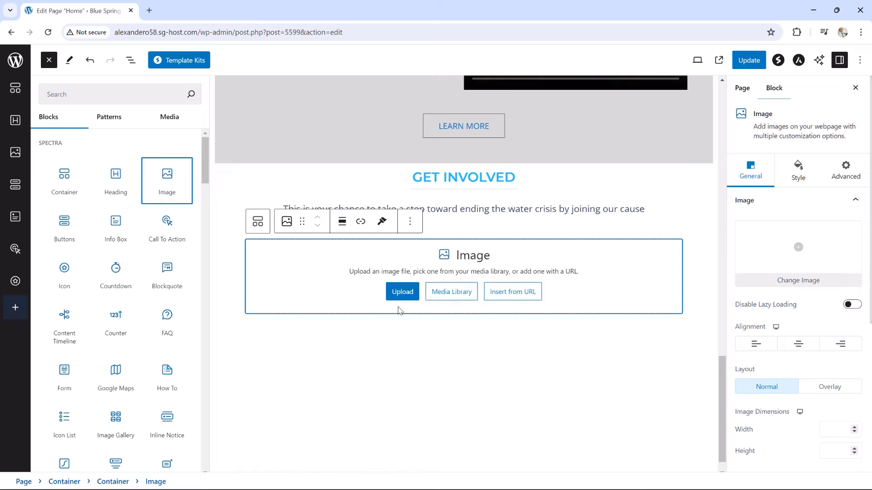
click(451, 294)
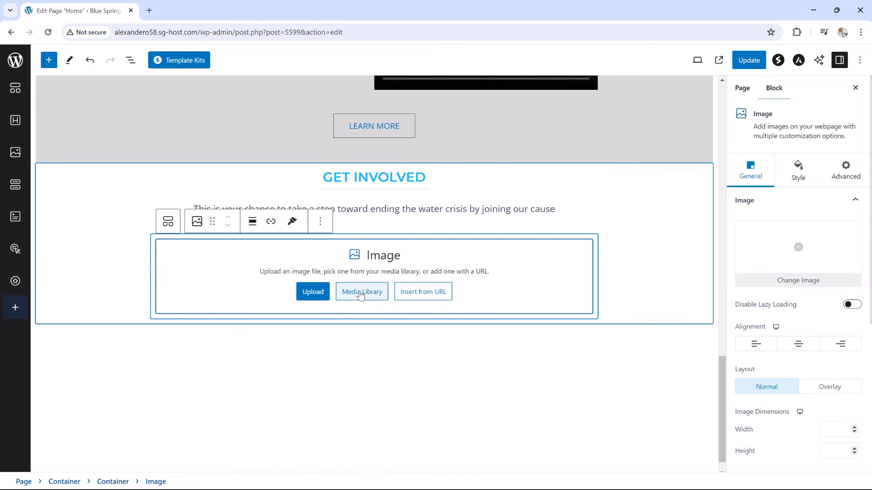
click(361, 292)
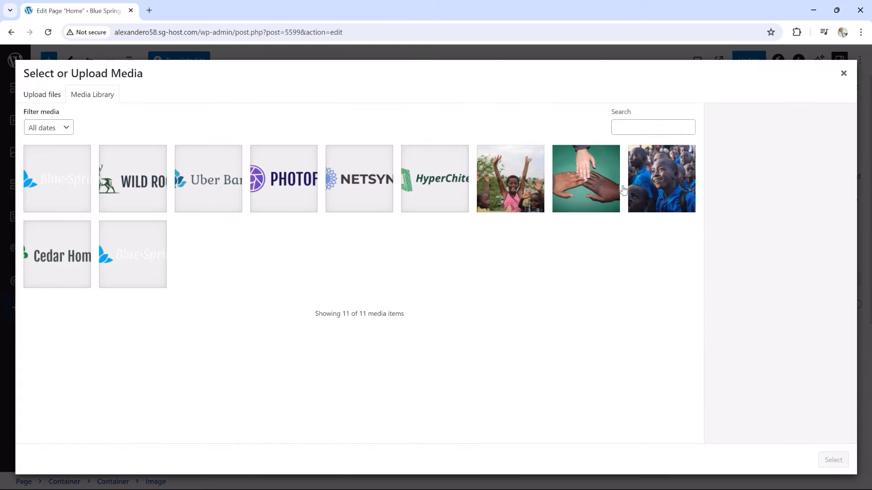
click(660, 187)
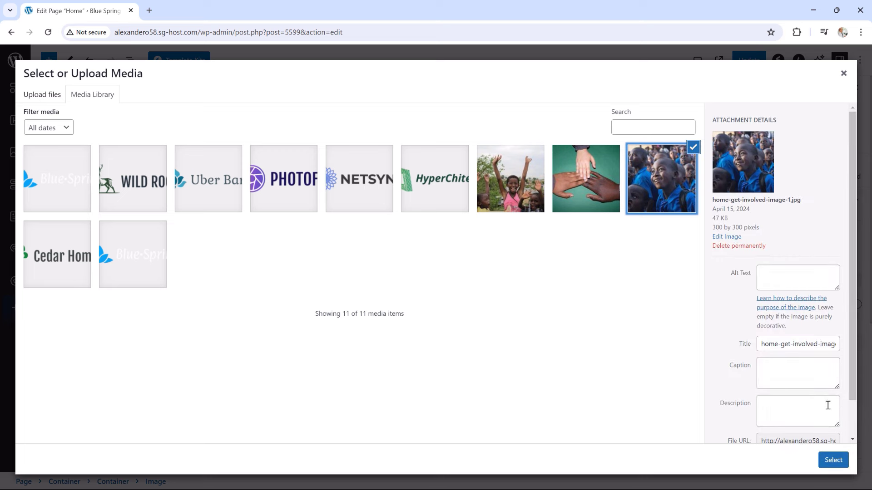
click(832, 459)
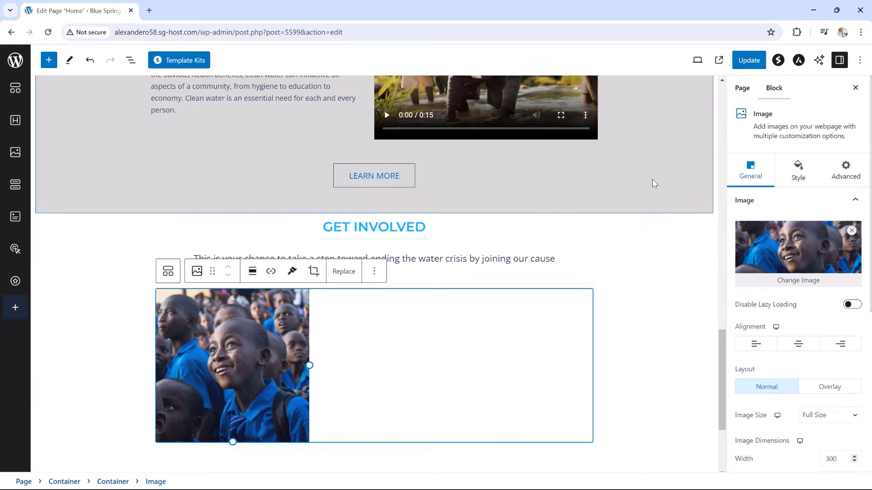
Round the children photo into a circle with a 150 border radius
click(799, 178)
scroll(781, 309, down, 1)
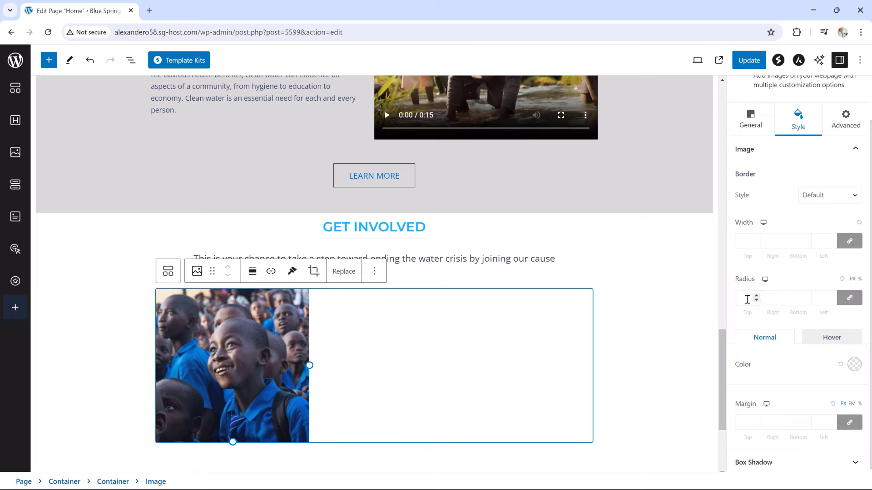
click(747, 299)
text(150)
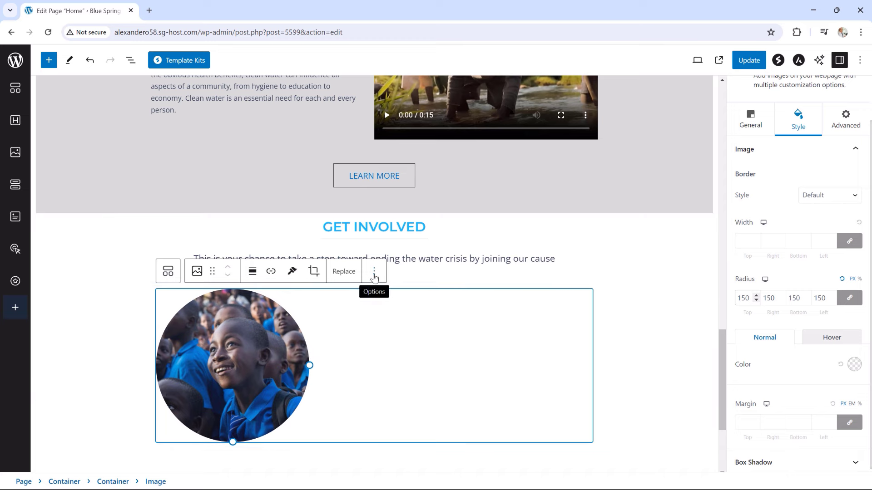
Duplicate the circular image twice and select the inner container holding the three copies
click(374, 273)
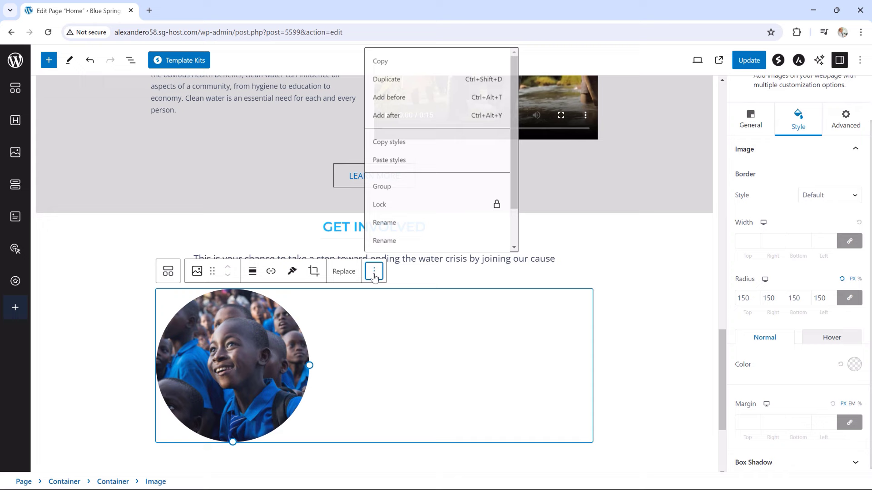
click(384, 78)
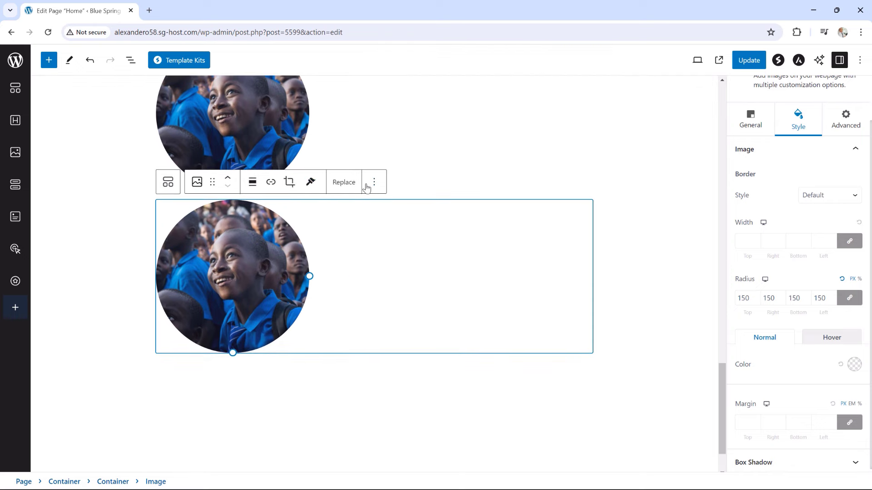
click(374, 184)
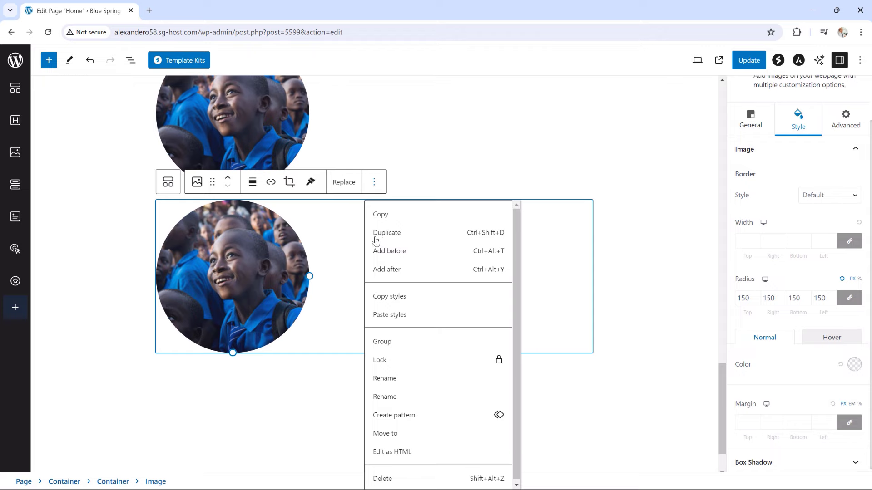
click(376, 237)
scroll(442, 293, up, 10)
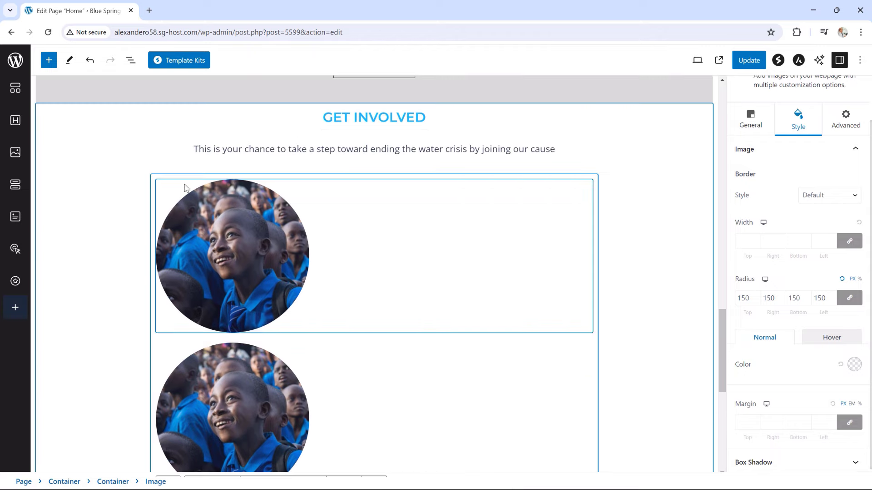
click(157, 180)
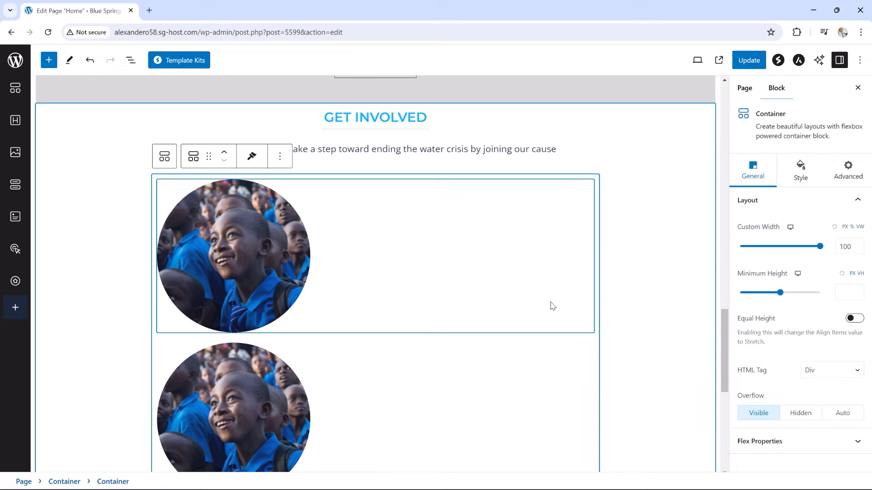
Switch the inner container's flex layout to a row so the three circles sit side by side
click(768, 442)
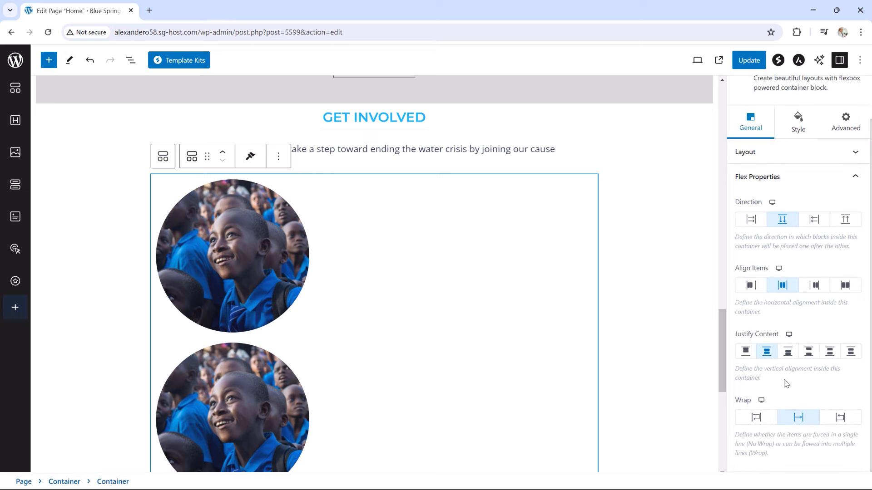
click(755, 225)
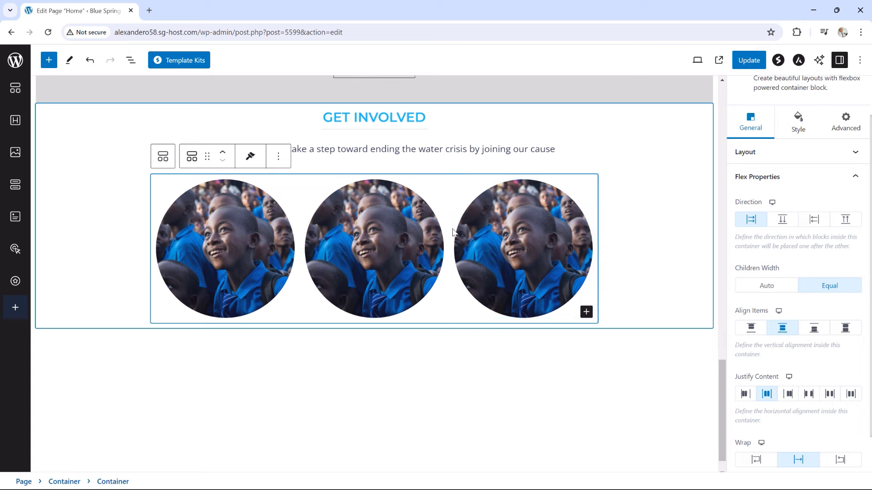
click(381, 236)
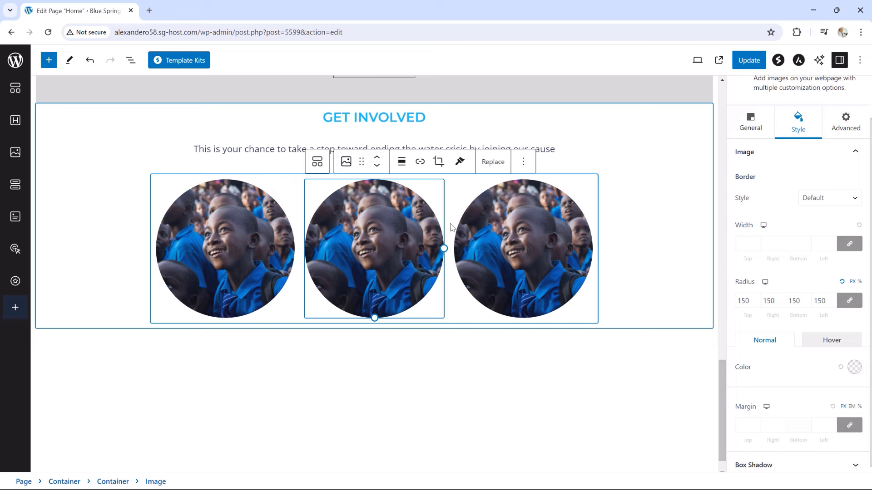
Replace the middle circle's image with the joined-hands photo from the media library
click(749, 122)
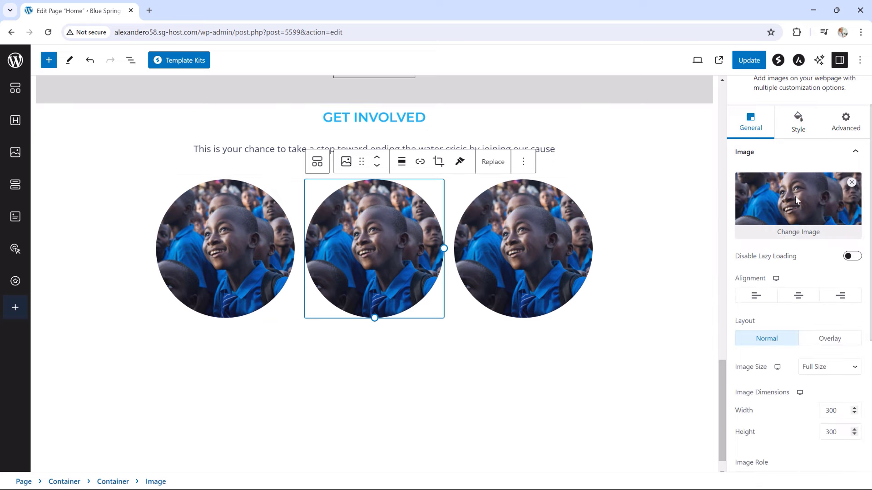
click(789, 232)
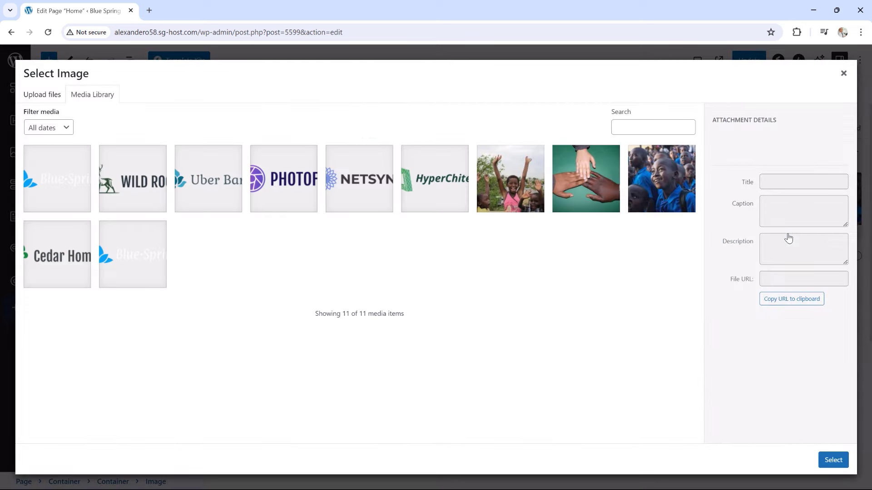
click(597, 186)
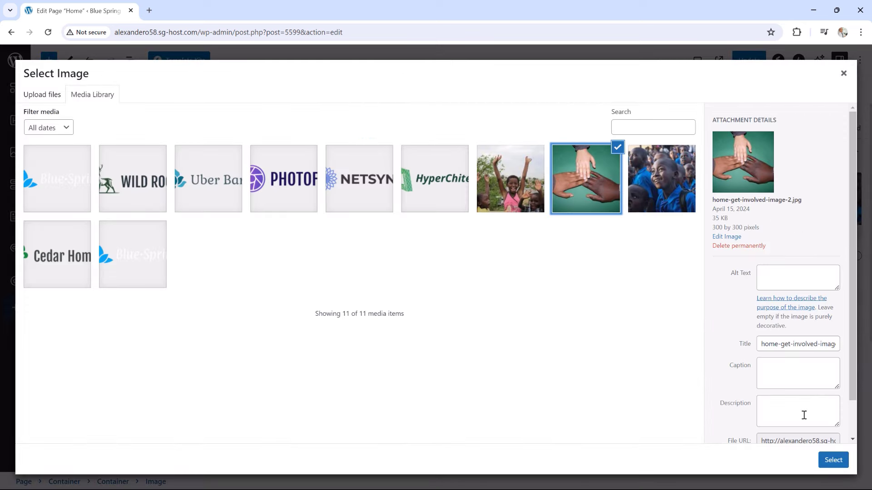
click(833, 460)
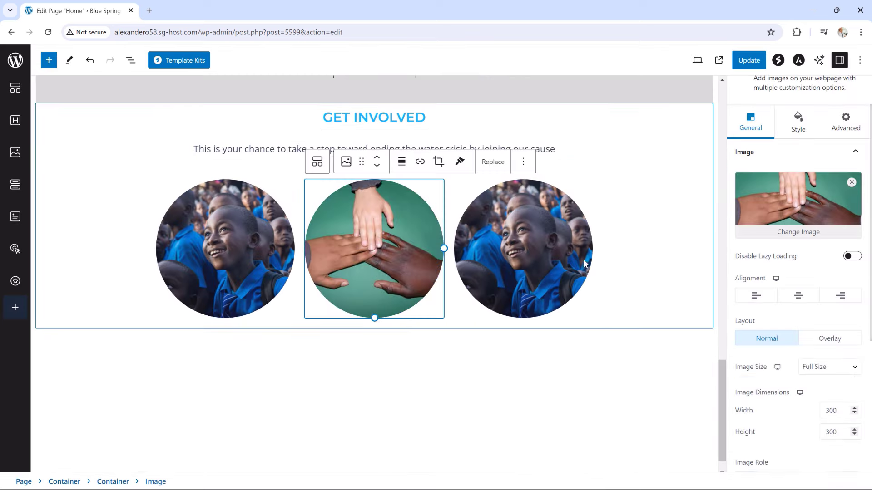
Replace the third circle's image with the girl-raising-her-arms photo
click(542, 226)
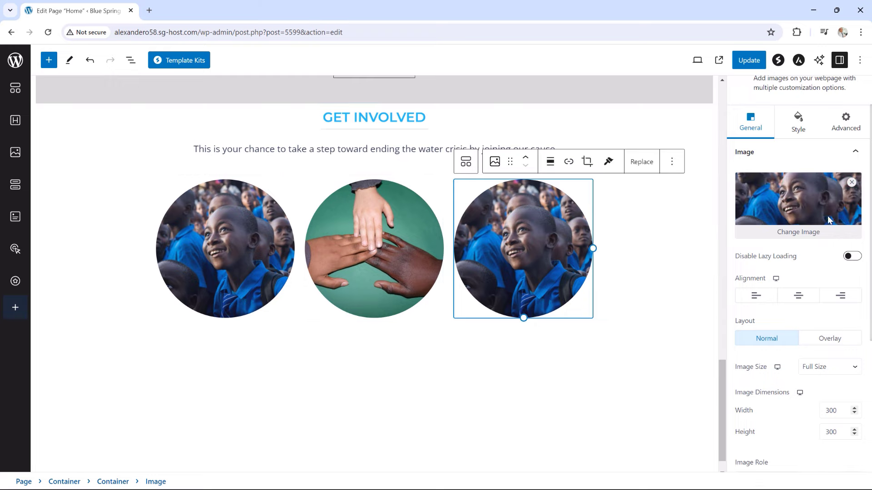
click(809, 234)
click(526, 187)
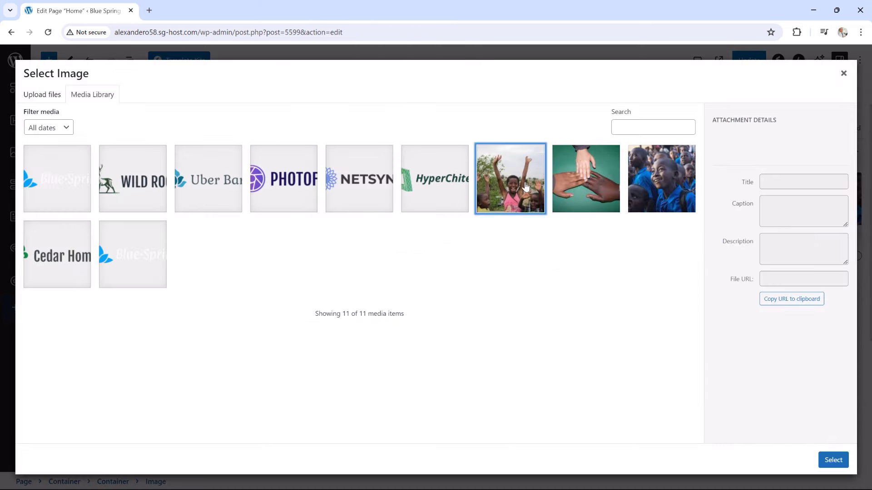
click(833, 460)
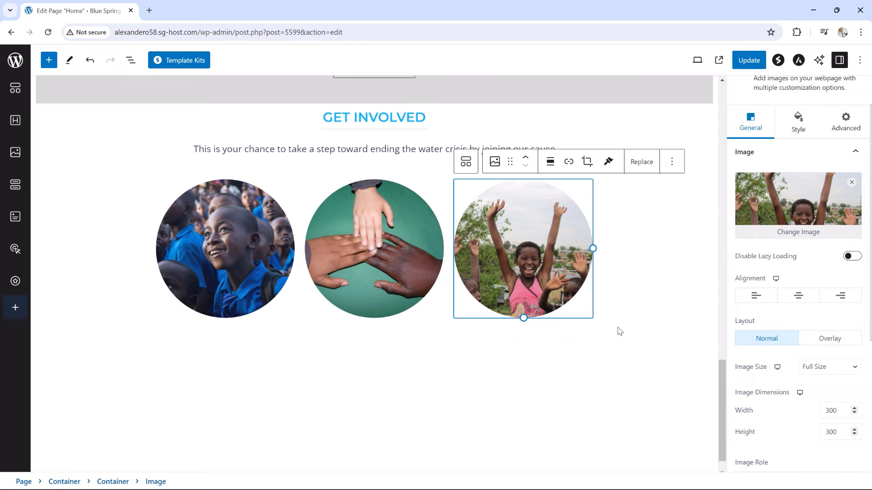
Add a Buttons block below the circles with the text MAKE A DIFFERENCE
click(673, 327)
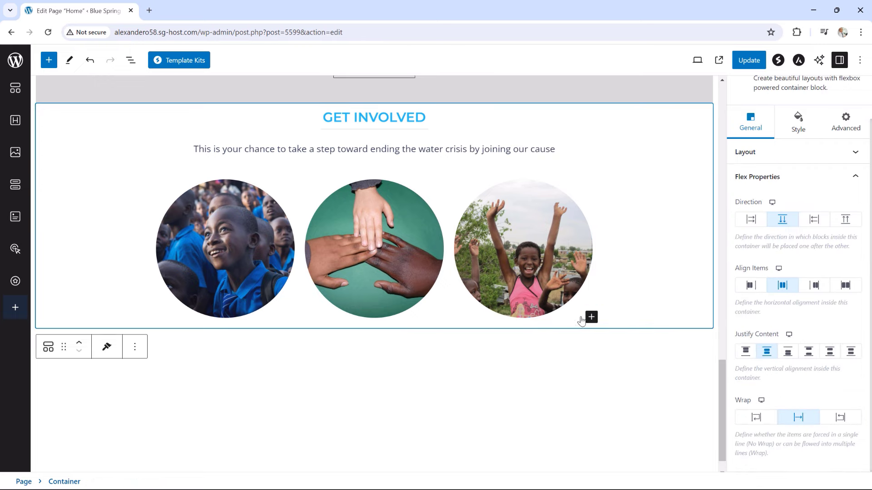
click(593, 318)
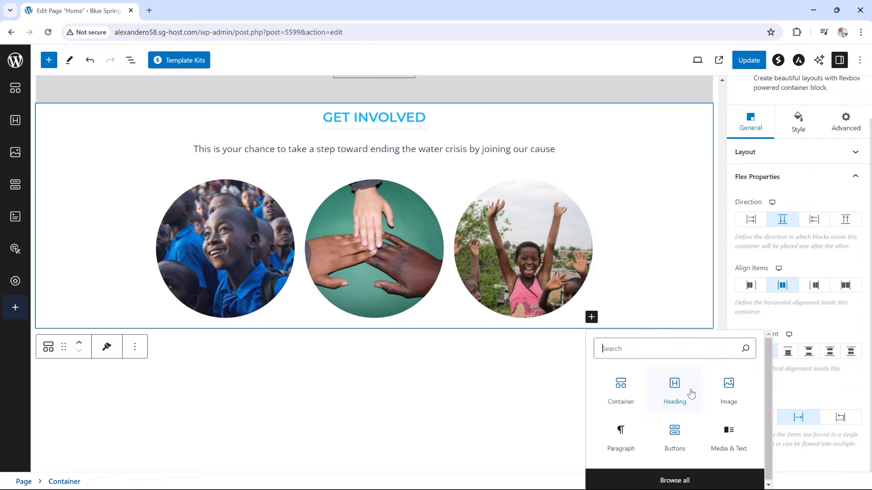
click(675, 433)
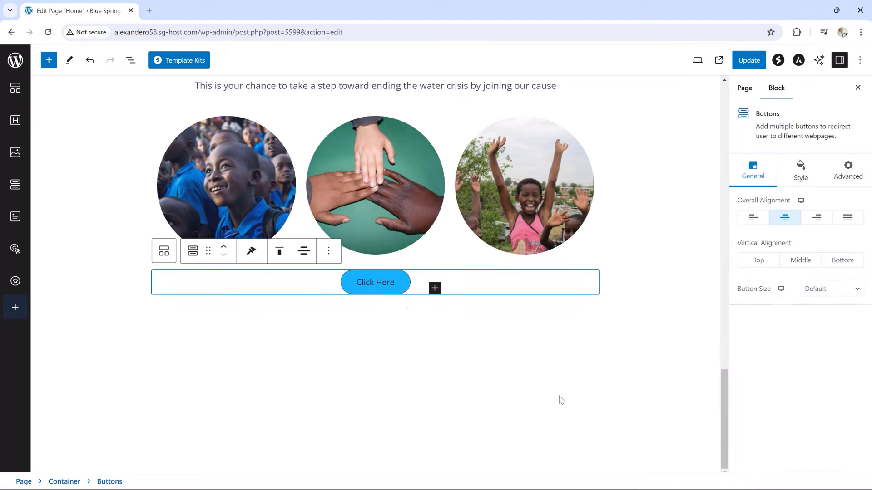
click(386, 287)
drag(400, 287, 352, 290)
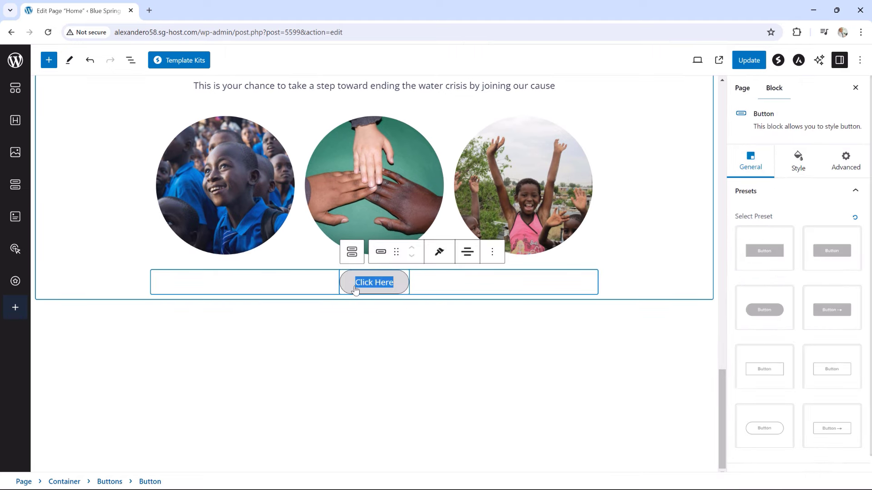
text(MAK)
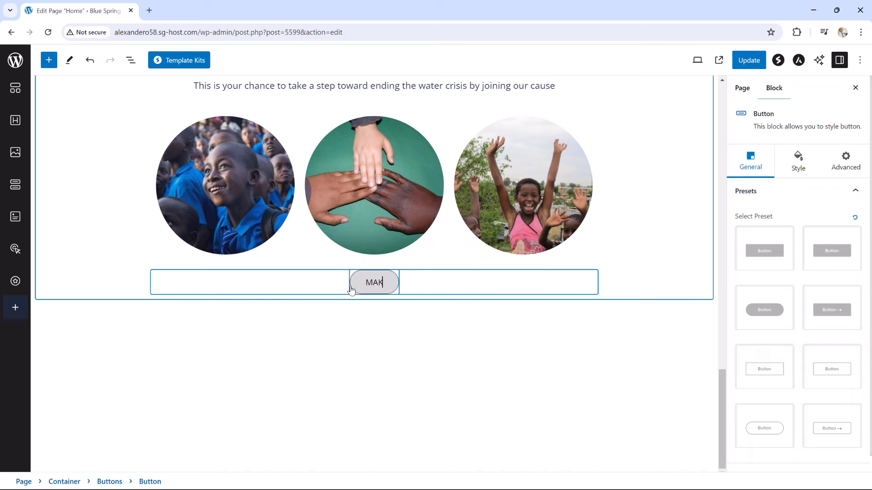
text(E A DIFFERENCE)
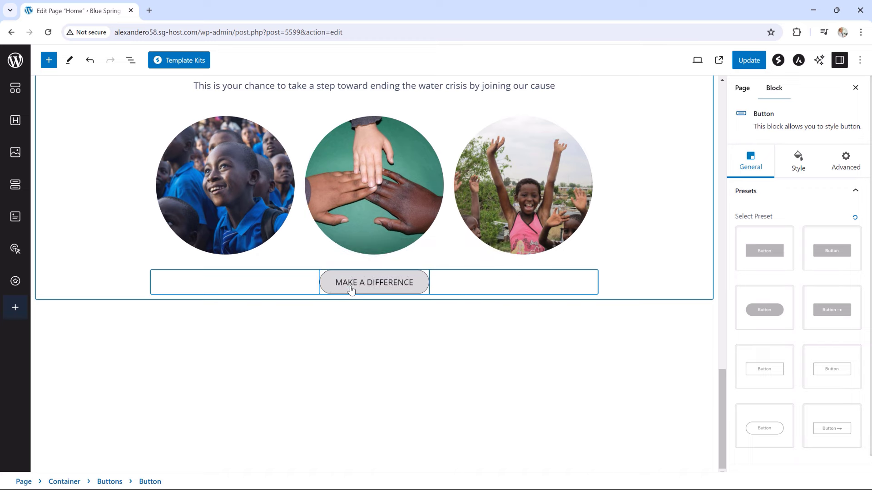
Give the button the outline style with a light grey DADADA border
click(774, 375)
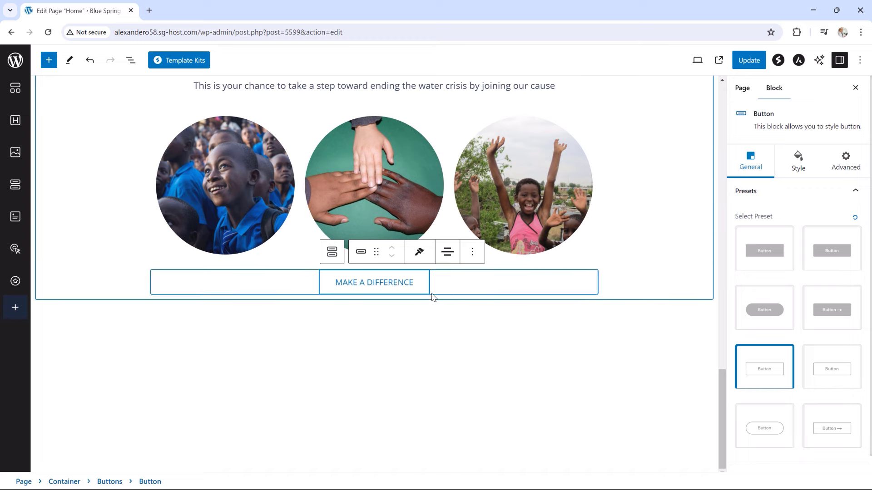
click(798, 161)
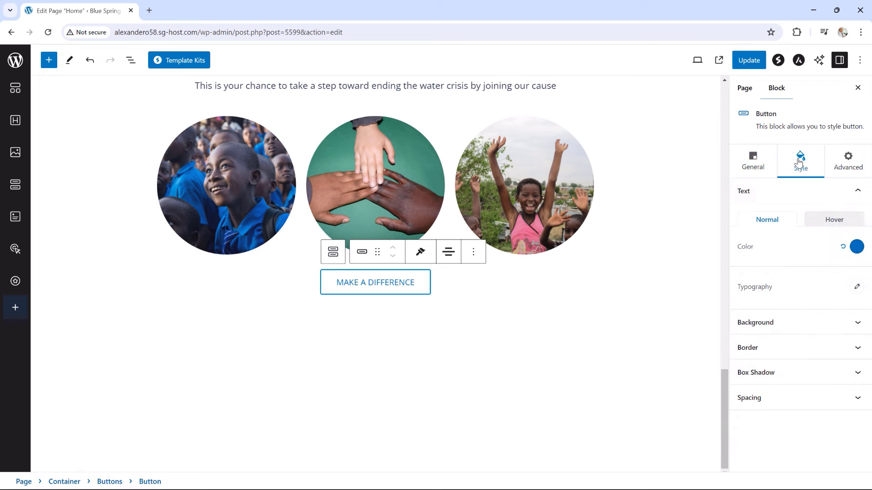
click(774, 349)
scroll(799, 324, down, 1)
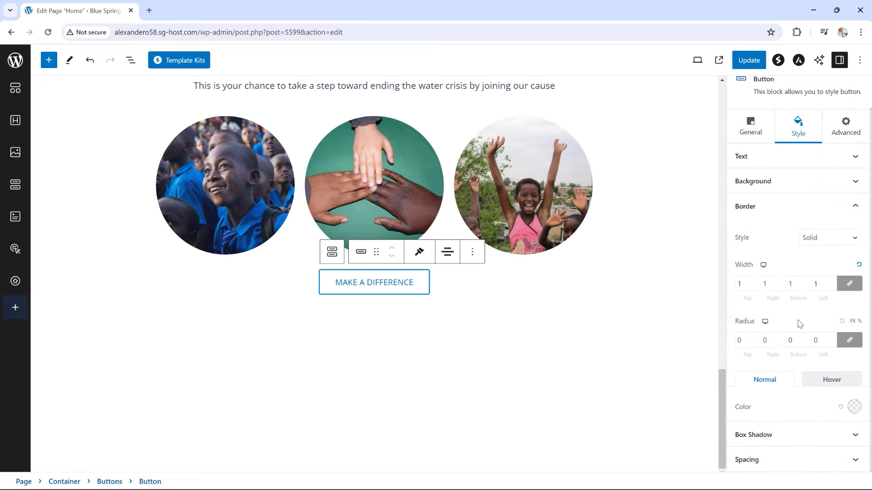
click(854, 407)
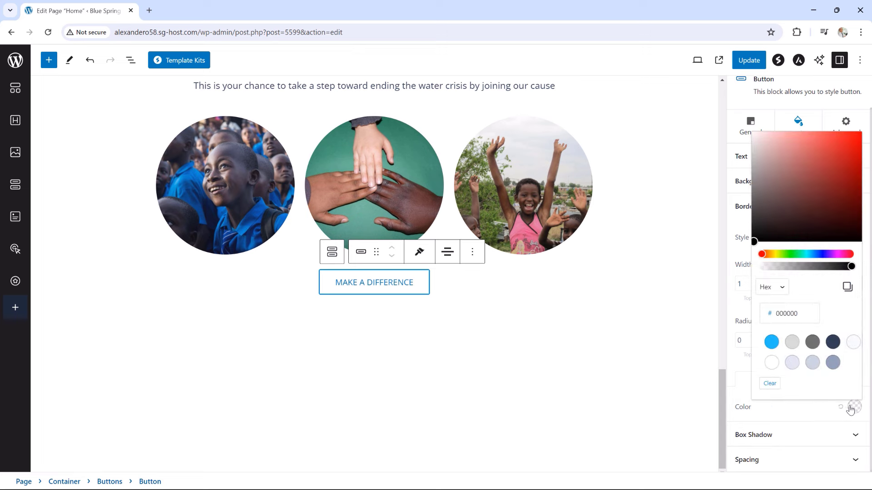
click(792, 343)
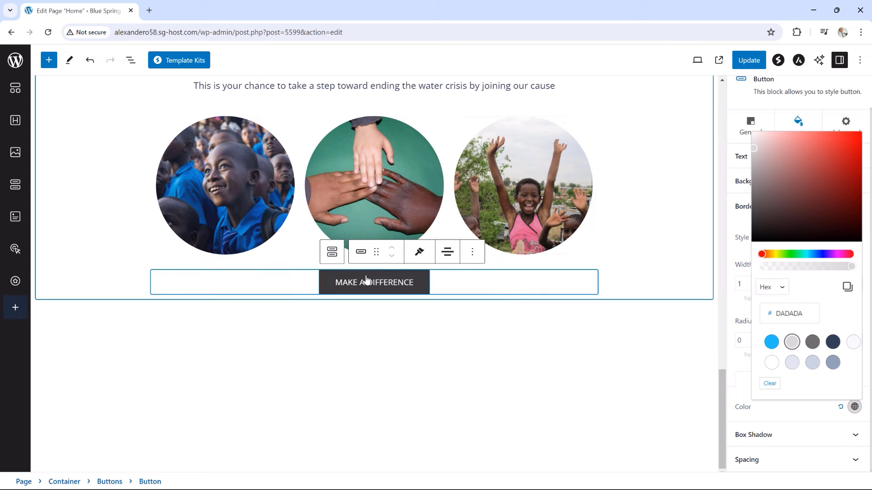
Replace the button's # link with /get-involved/
click(741, 130)
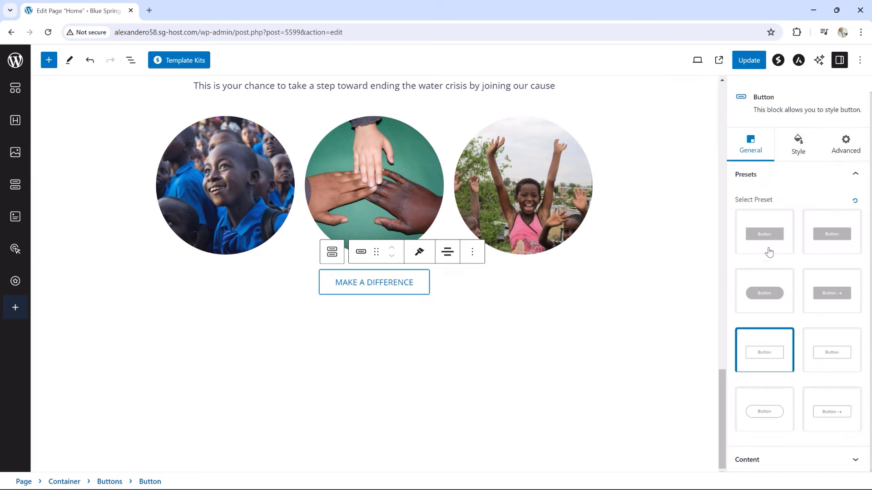
click(773, 460)
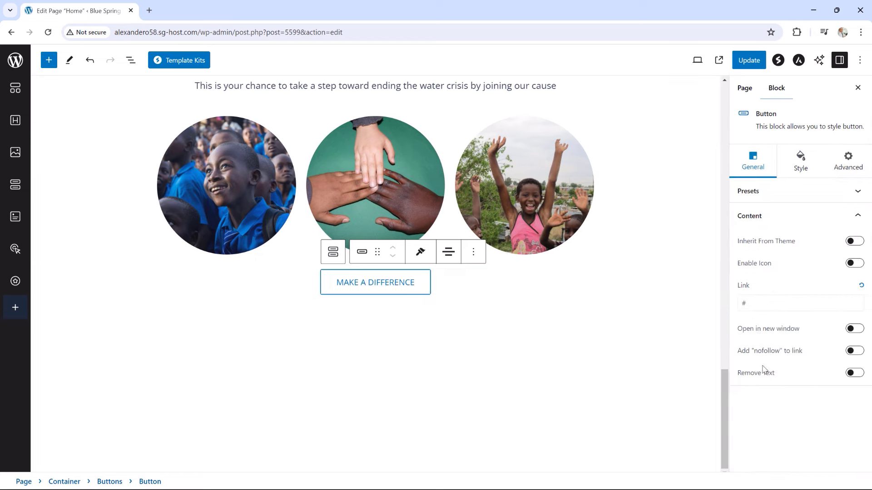
double_click(756, 307)
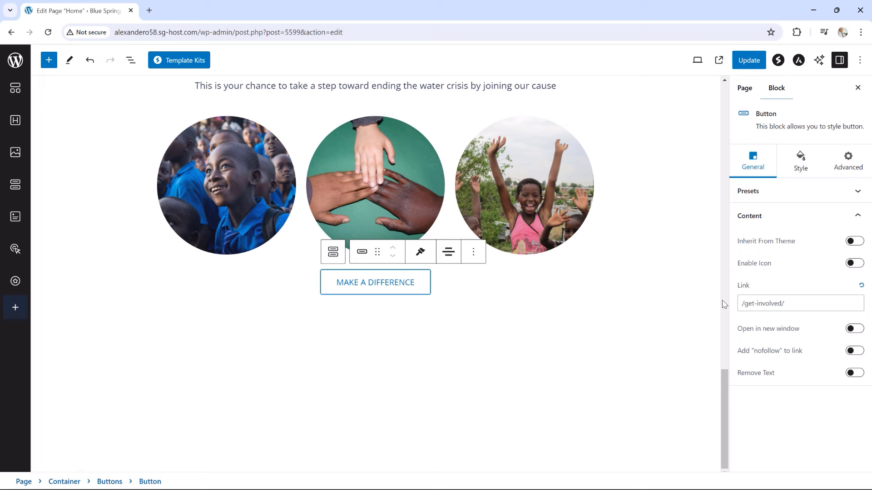
Set the first circle's right margin to -50 so it overlaps the middle photo
click(235, 181)
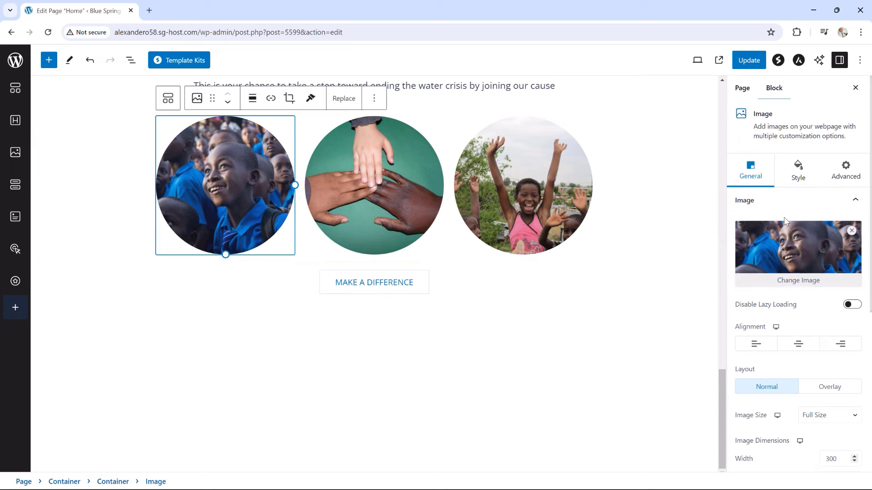
click(802, 175)
scroll(796, 226, down, 1)
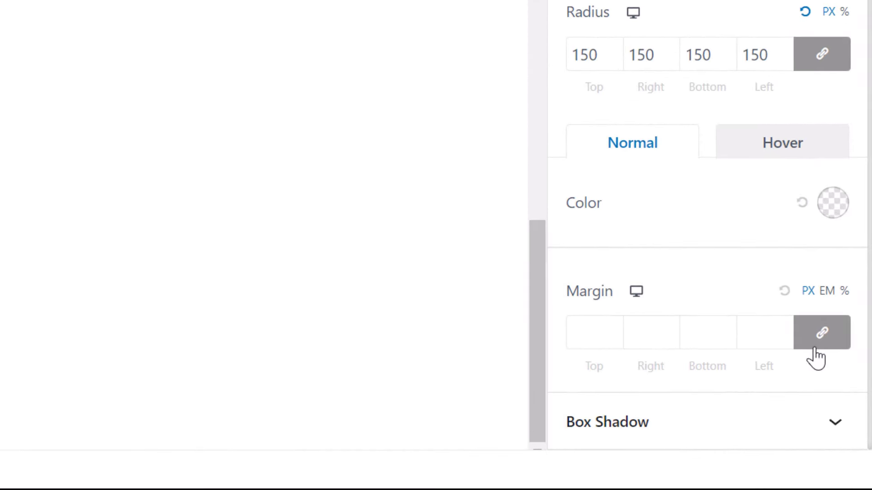
click(822, 339)
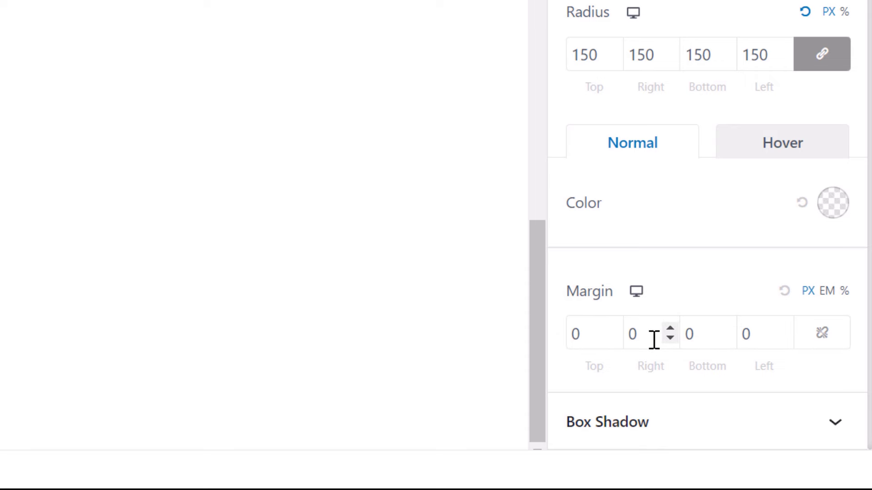
click(670, 338)
click(671, 338)
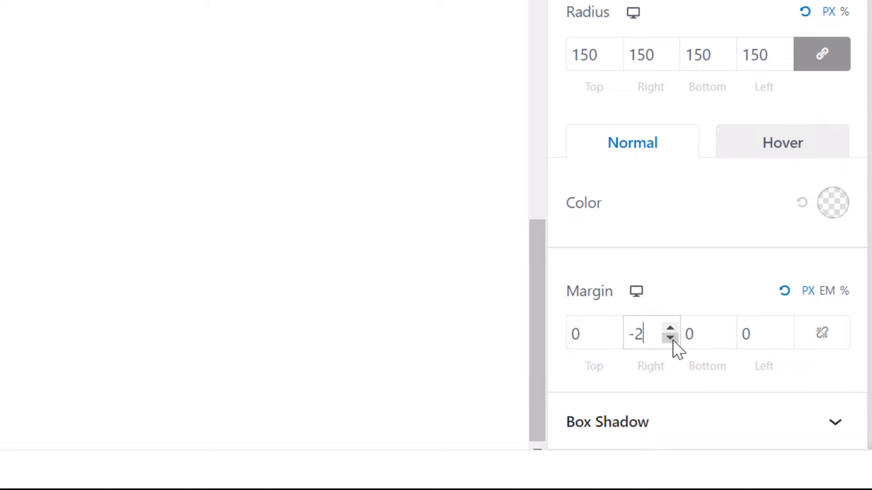
click(671, 338)
click(670, 338)
click(671, 338)
click(671, 338)
click(671, 338)
click(670, 338)
click(670, 338)
click(671, 339)
click(671, 338)
click(671, 339)
click(670, 339)
click(671, 338)
click(671, 338)
click(671, 339)
click(671, 338)
click(671, 338)
click(671, 338)
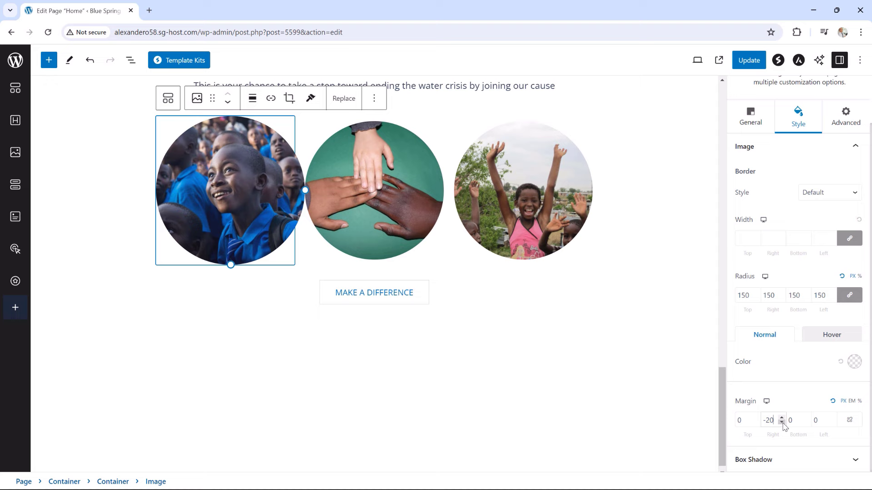
click(782, 422)
click(782, 422)
click(782, 422)
click(782, 422)
click(782, 423)
click(781, 422)
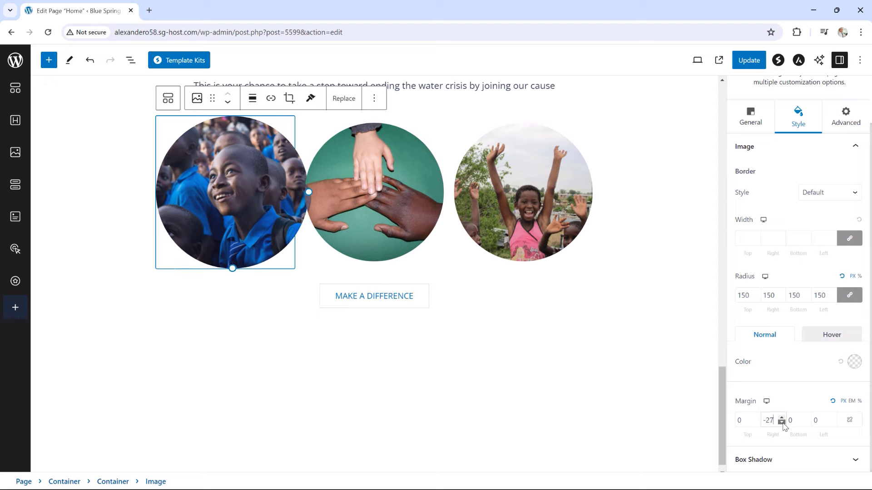
click(782, 422)
click(781, 422)
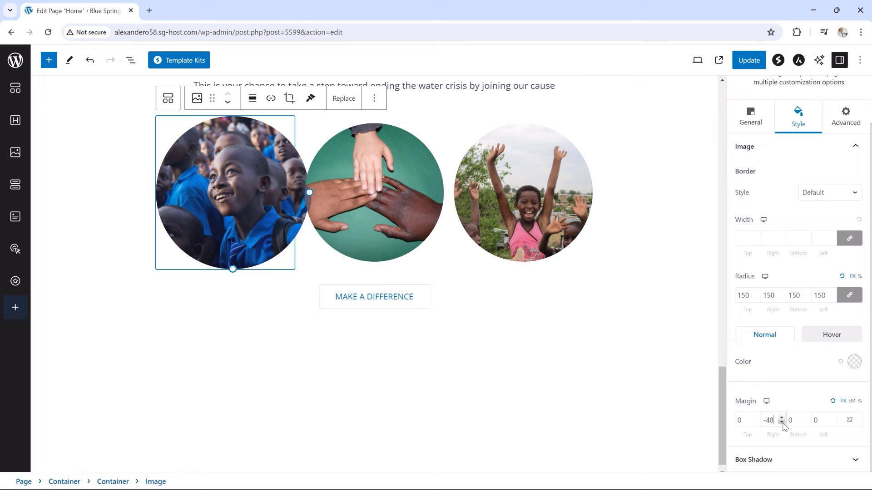
click(781, 422)
click(782, 422)
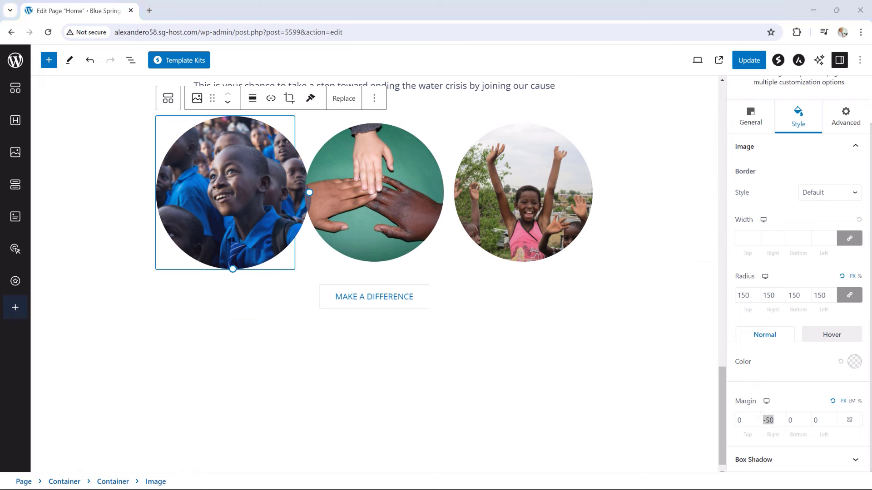
Give the third circle a -50 left margin so it overlaps the middle photo
click(534, 173)
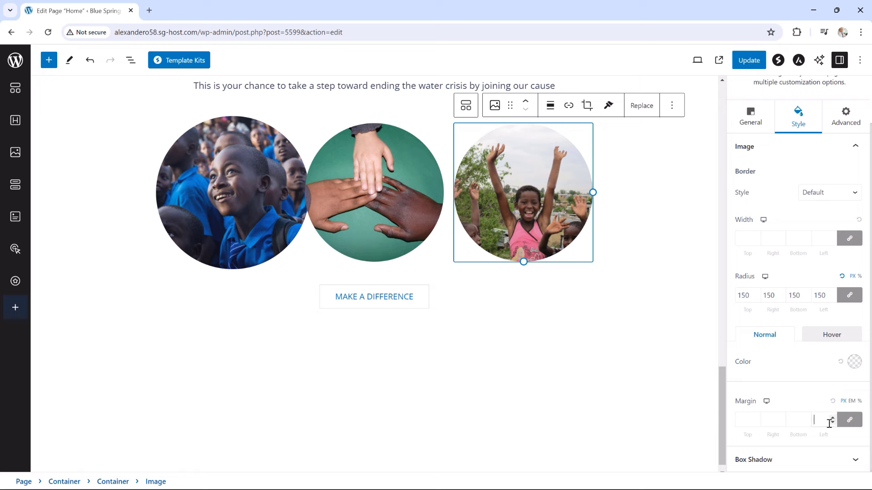
text(-2)
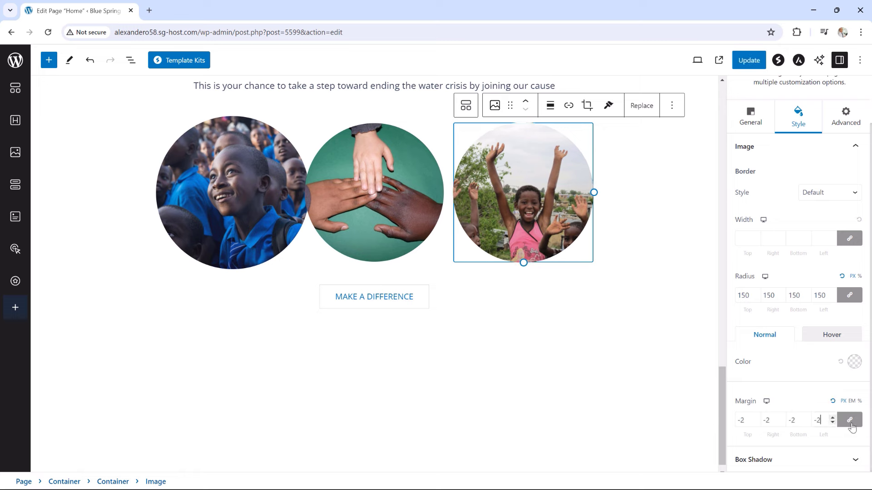
key(BackSpace)
key(BackSpace)
text(0)
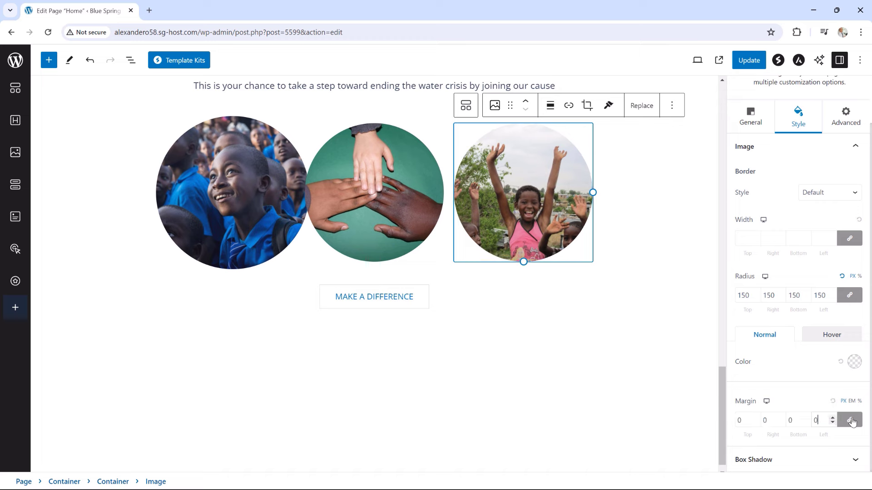
click(851, 421)
click(833, 423)
click(833, 422)
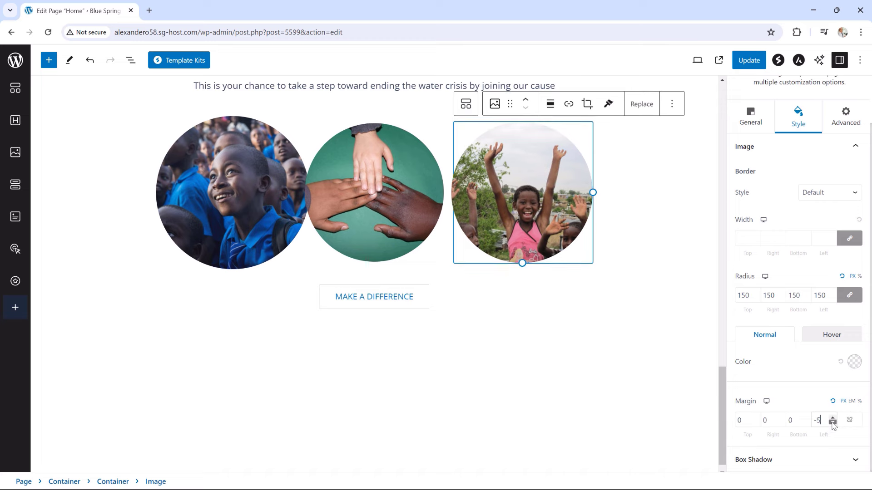
click(833, 422)
click(833, 423)
click(833, 422)
click(832, 423)
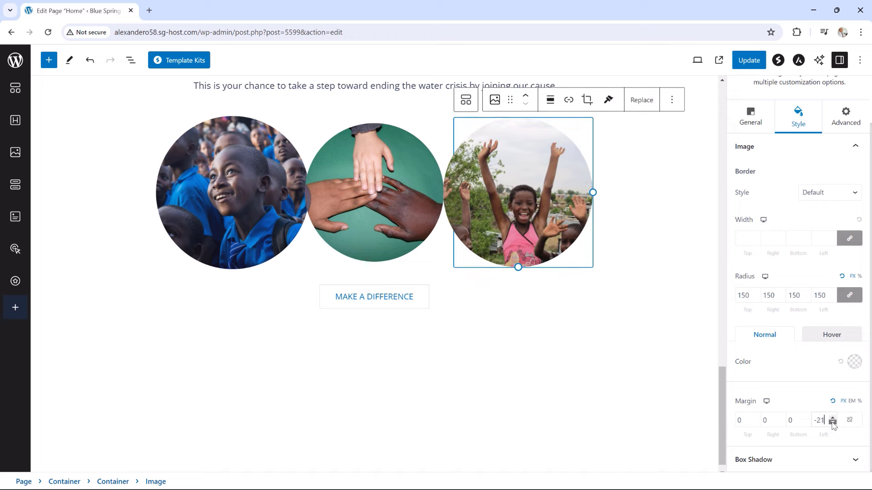
click(833, 423)
click(833, 422)
click(832, 423)
click(833, 423)
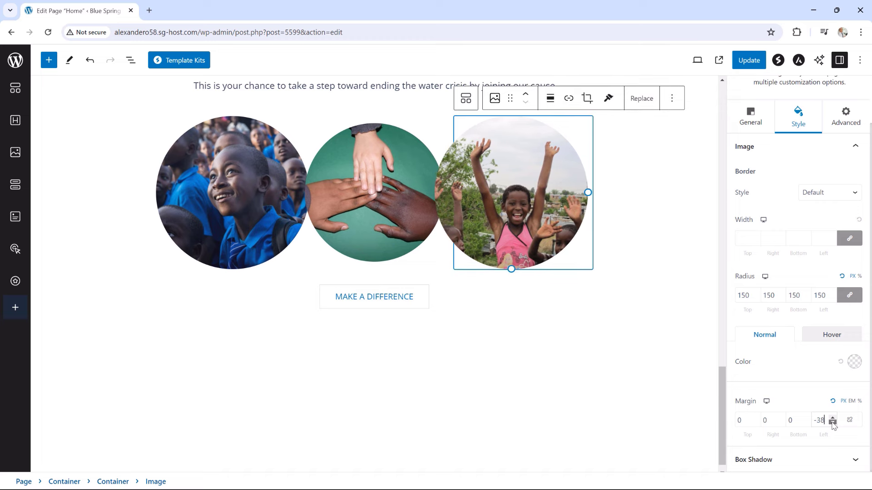
click(833, 423)
click(833, 423)
click(833, 423)
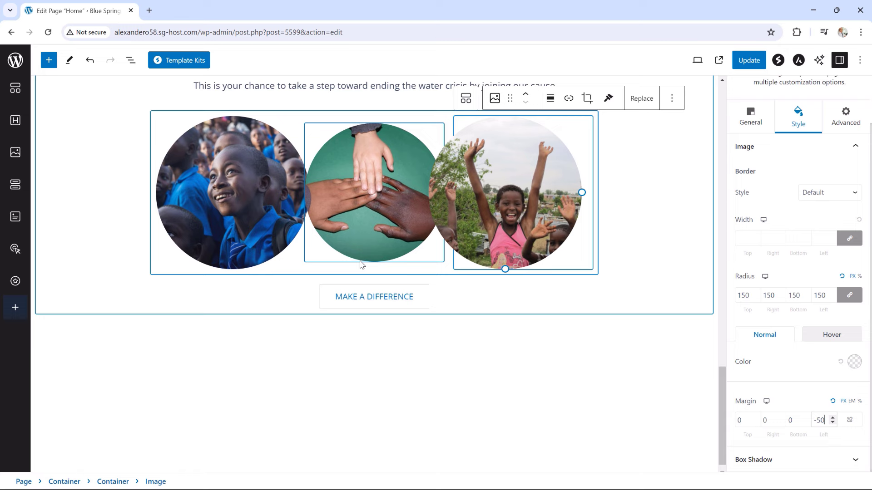
Set the middle hands image's right margin to -25
click(380, 178)
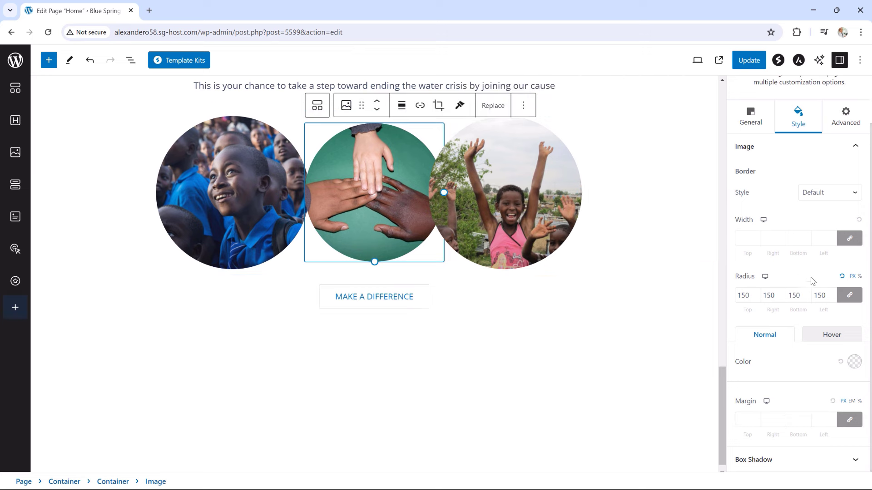
click(849, 420)
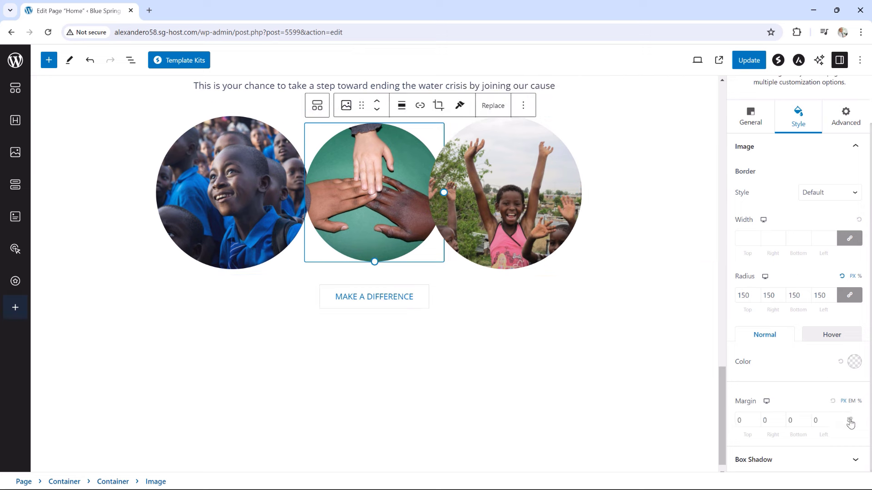
click(781, 423)
click(782, 423)
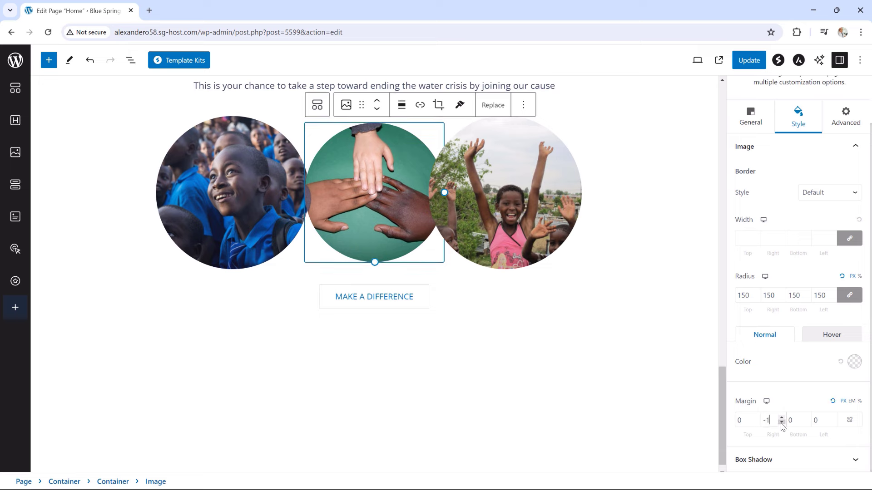
click(781, 423)
click(782, 424)
click(782, 423)
click(781, 424)
click(782, 423)
click(781, 424)
click(782, 424)
click(782, 423)
click(781, 423)
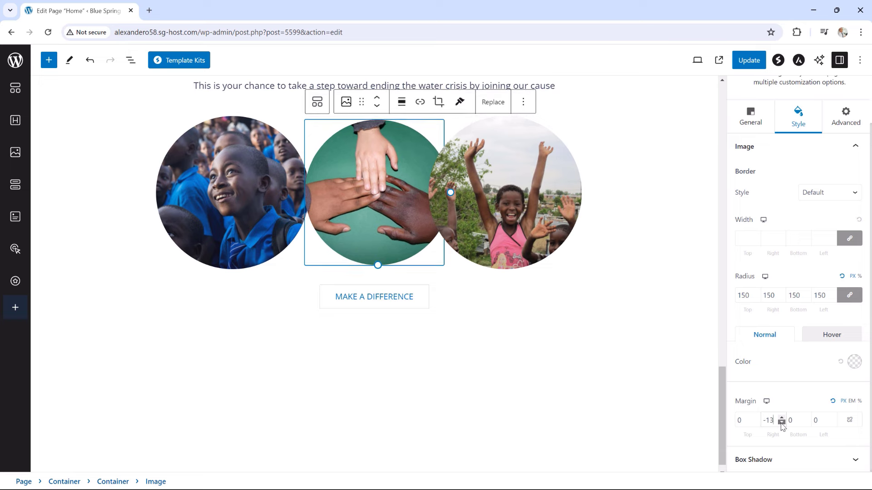
click(782, 424)
click(781, 423)
click(782, 423)
click(781, 424)
click(781, 424)
click(782, 424)
click(782, 423)
click(781, 424)
click(782, 424)
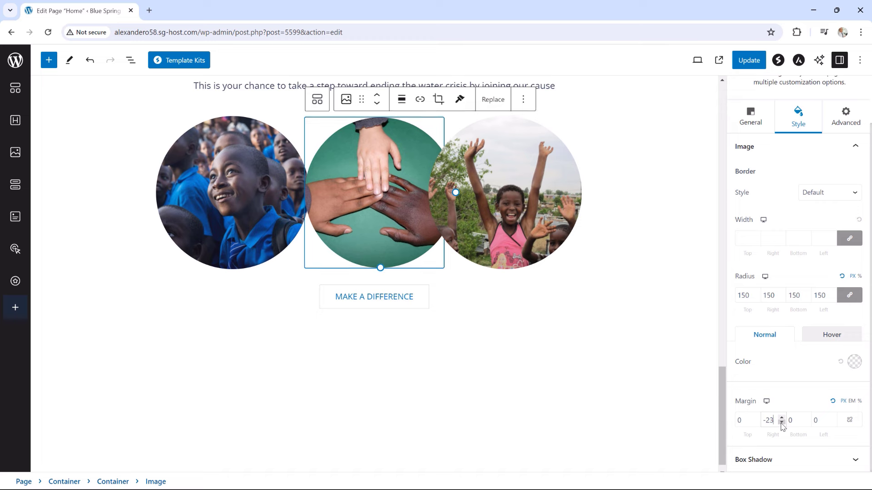
click(782, 424)
click(781, 424)
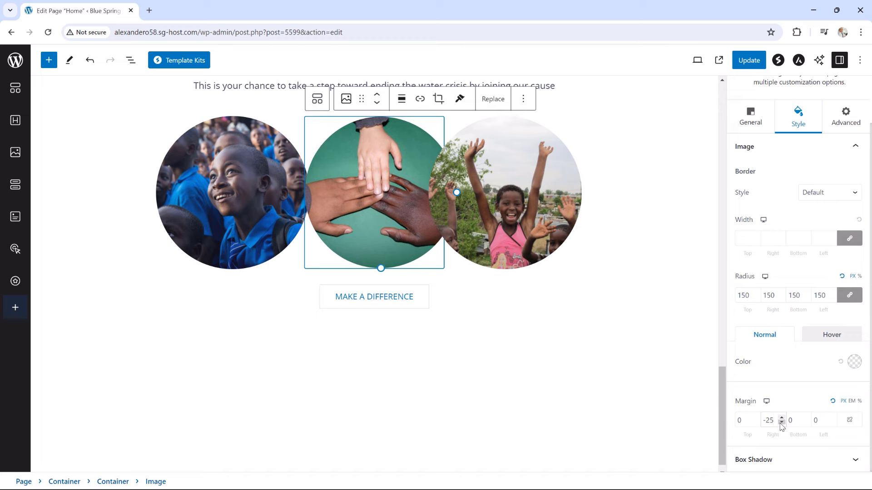
Lower the middle image's left margin to -25 as well
click(832, 423)
click(832, 424)
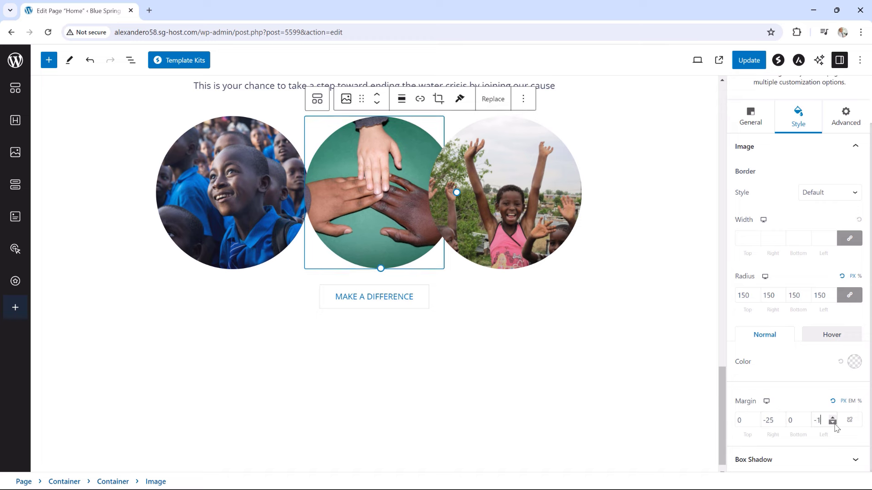
click(833, 423)
click(833, 423)
click(832, 423)
click(833, 423)
click(832, 423)
click(833, 424)
click(832, 423)
click(832, 423)
click(832, 423)
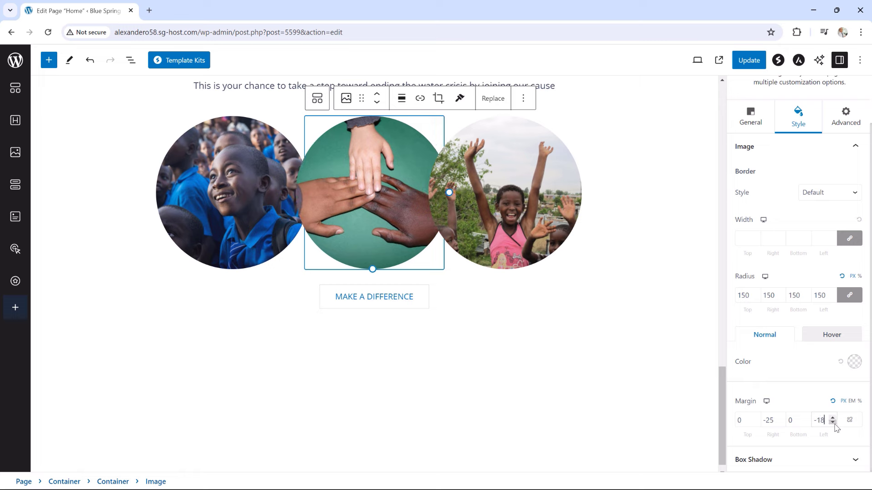
click(832, 423)
click(832, 423)
click(832, 423)
click(833, 424)
click(832, 423)
click(832, 423)
click(832, 423)
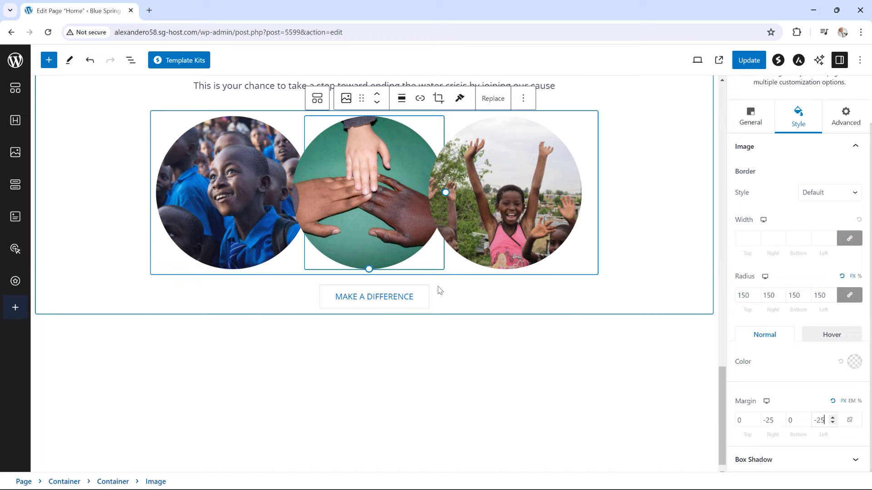
scroll(602, 411, up, 2)
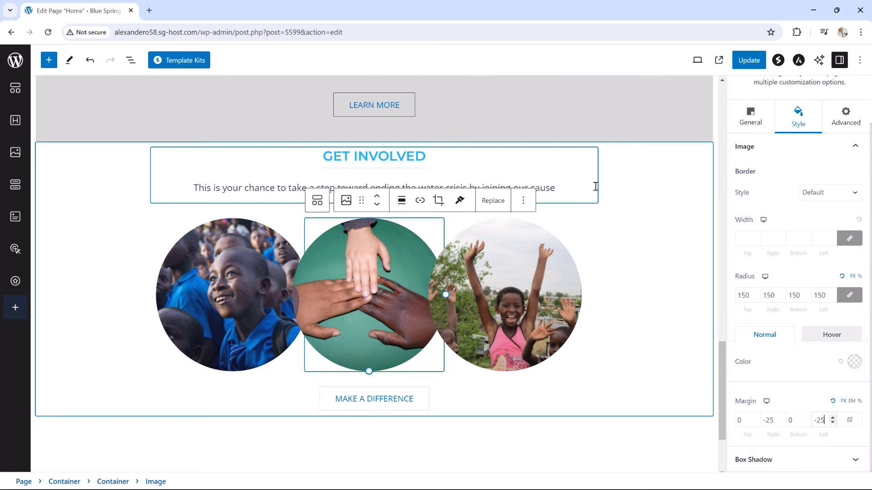
Give the GET INVOLVED container 50 top and bottom padding, 10 sides, and update the page
click(54, 153)
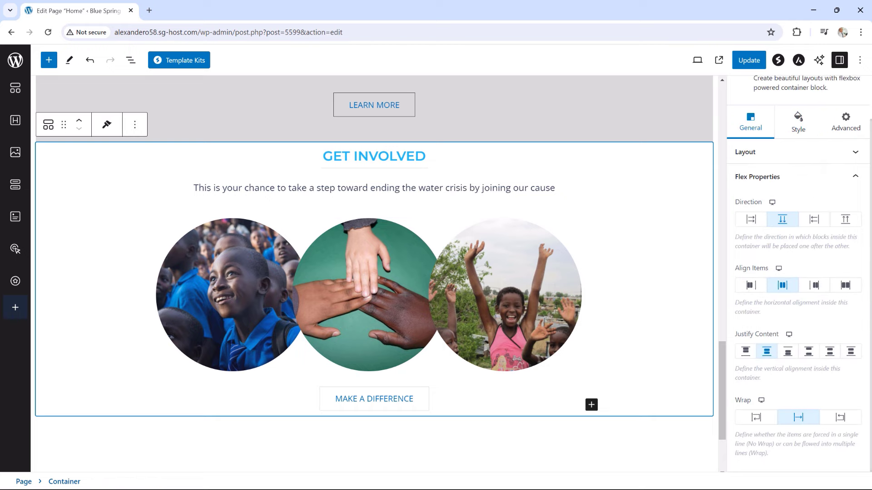
click(800, 124)
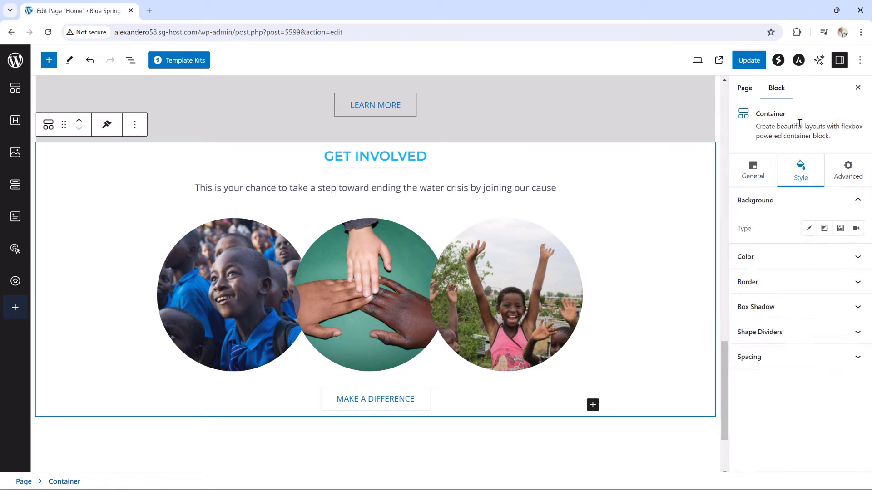
click(782, 361)
scroll(780, 362, down, 3)
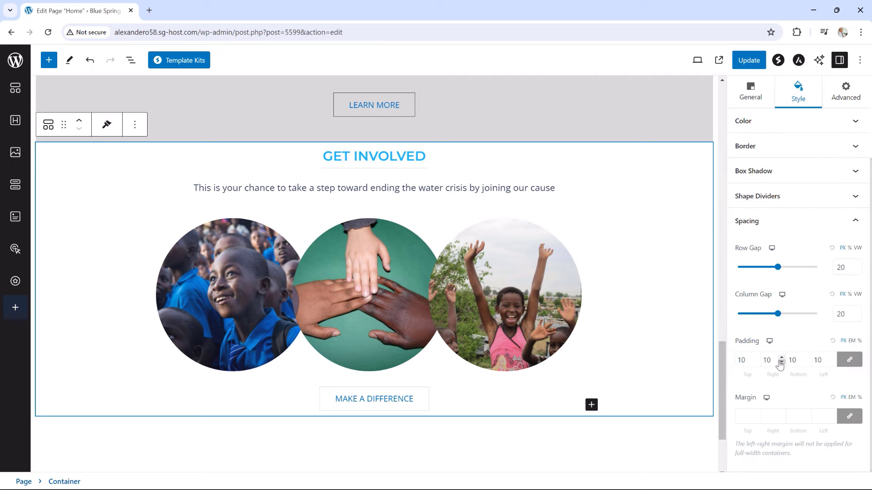
click(849, 359)
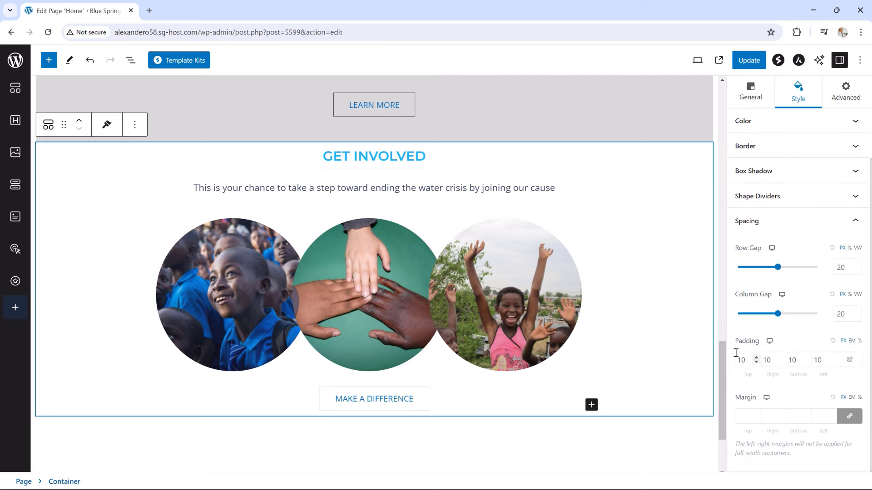
drag(739, 359, 736, 363)
text(5)
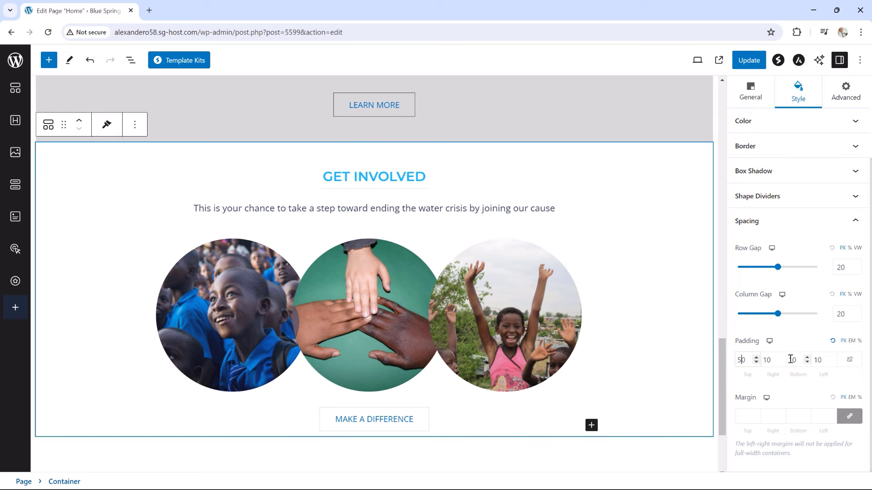
text(5)
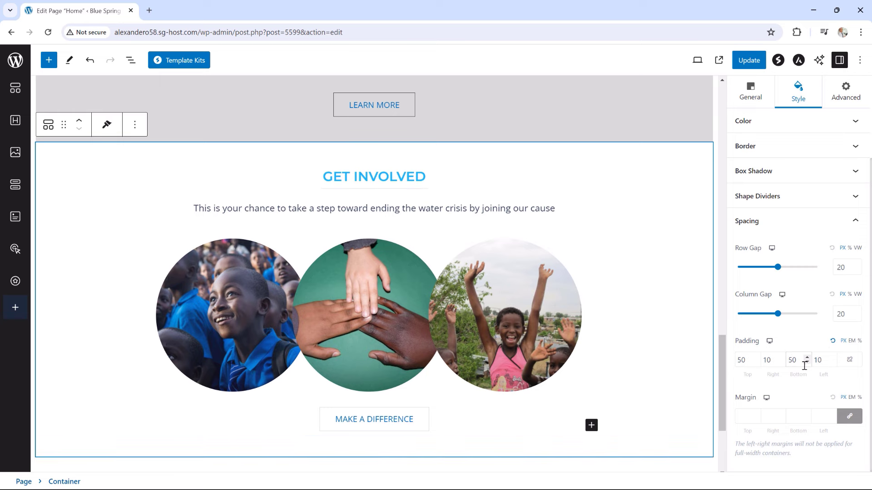
click(747, 60)
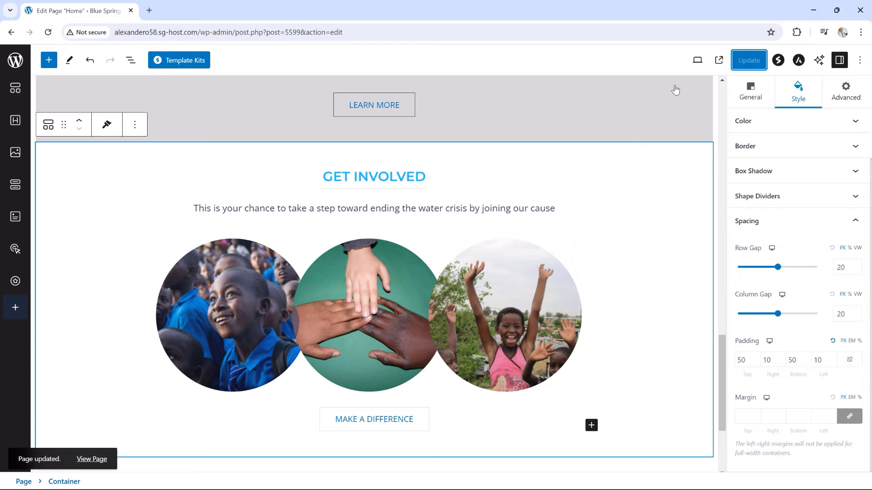
View the live home page and scroll down to the padded GET INVOLVED section
click(91, 459)
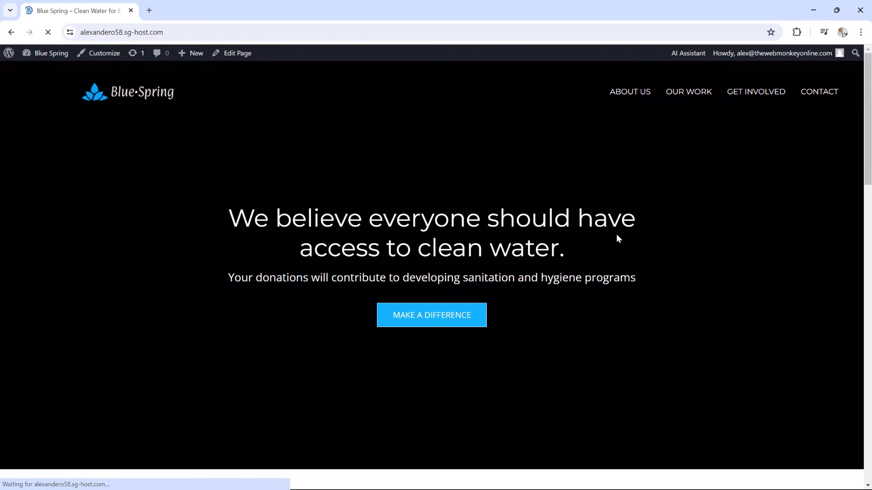
scroll(852, 163, down, 10)
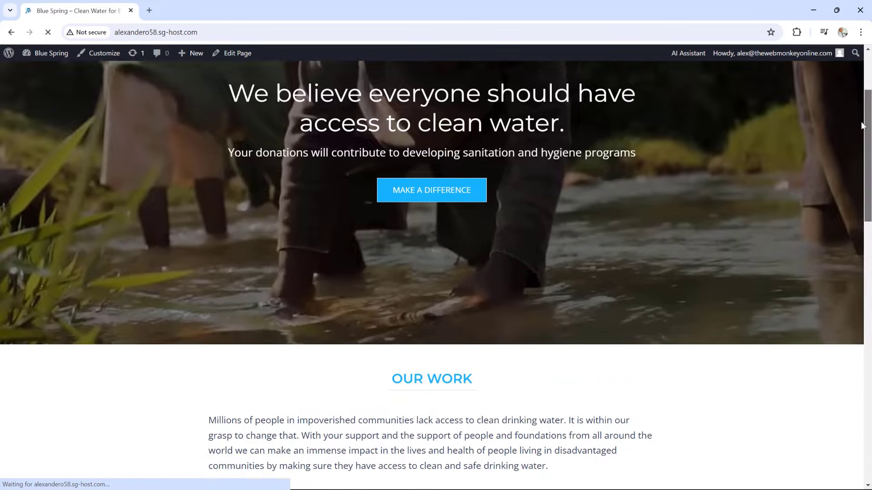
scroll(845, 237, down, 8)
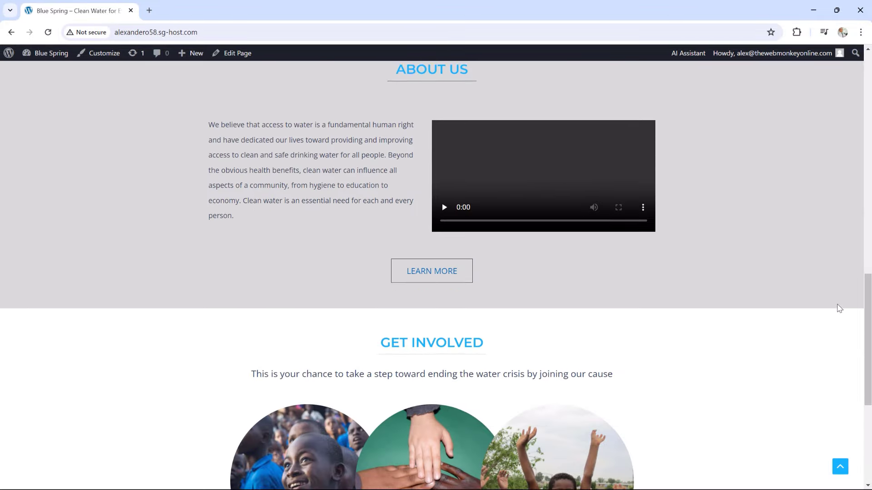
scroll(835, 347, down, 2)
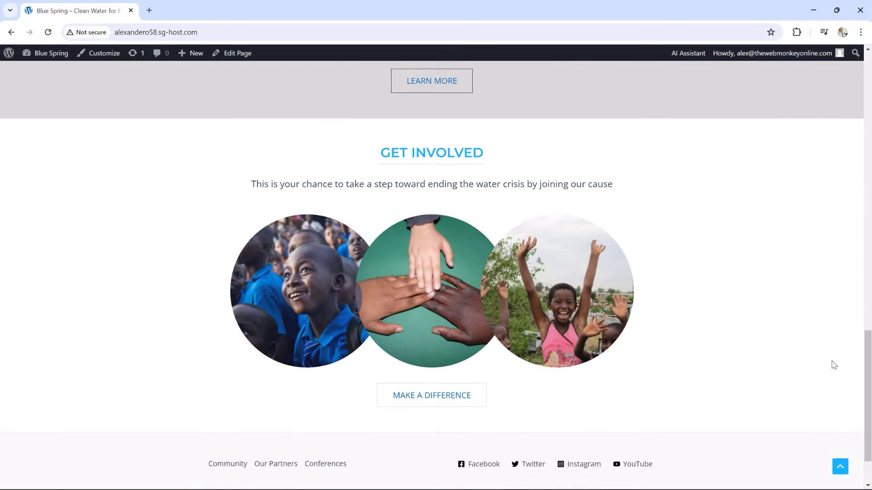
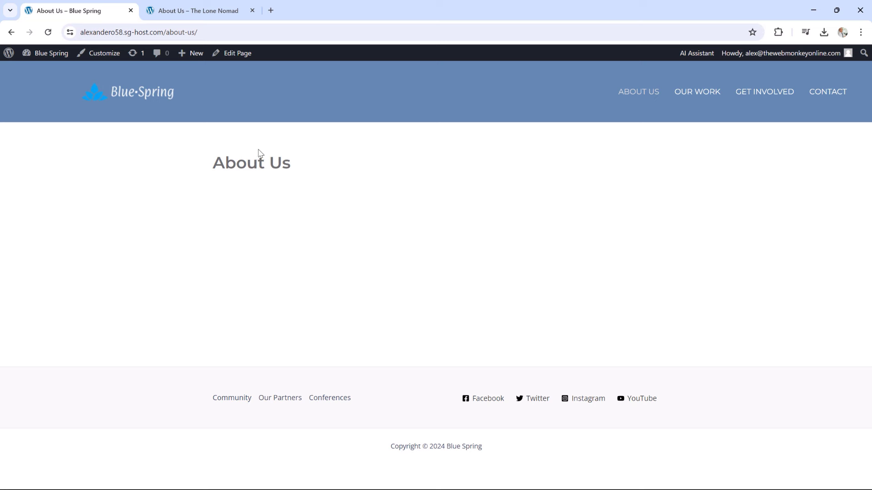
Review The Lone Nomad's reference About Us page from its ABOUT US hero down to Core Values
click(199, 5)
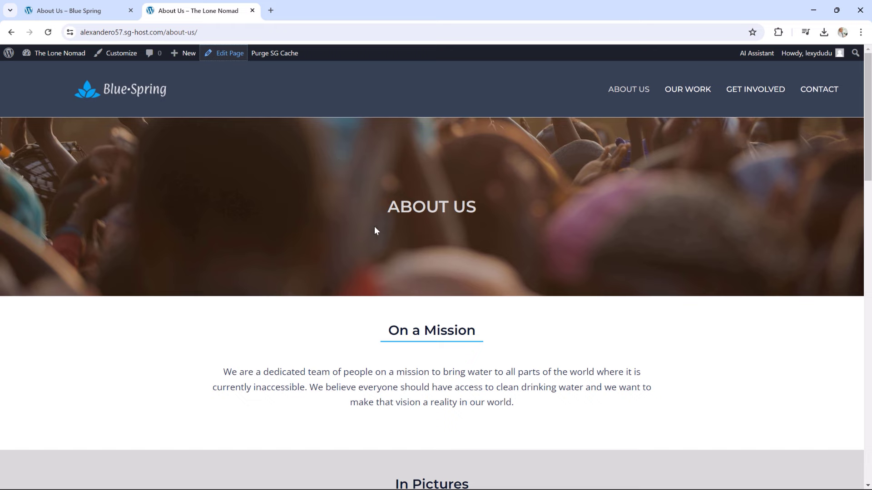
drag(375, 227, 485, 206)
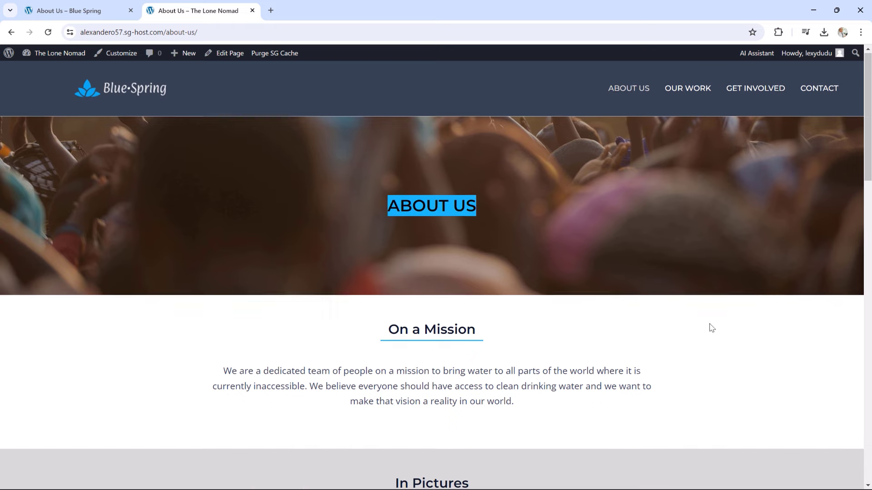
scroll(712, 328, down, 2)
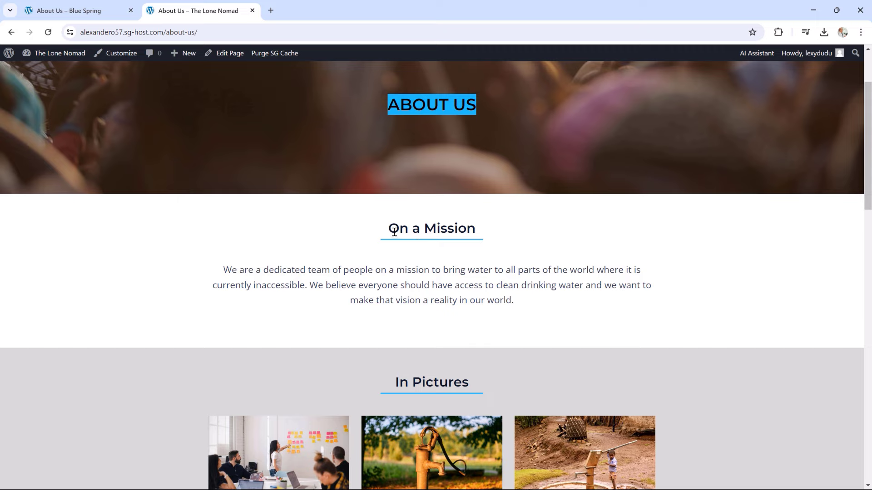
drag(394, 232, 500, 300)
scroll(709, 273, down, 2)
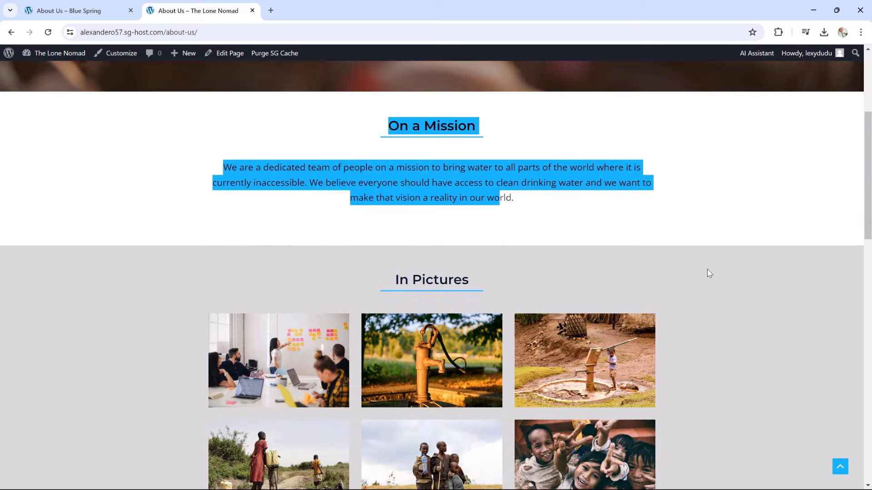
scroll(709, 273, down, 2)
scroll(671, 219, down, 8)
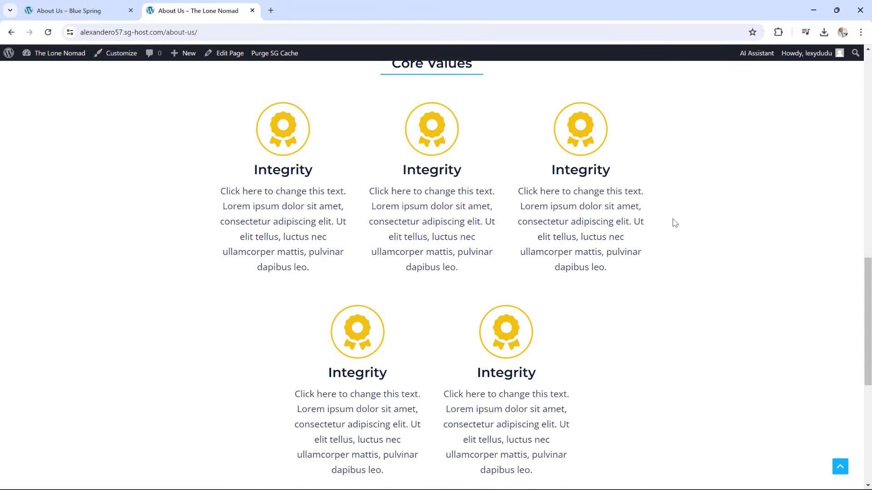
scroll(674, 222, up, 1)
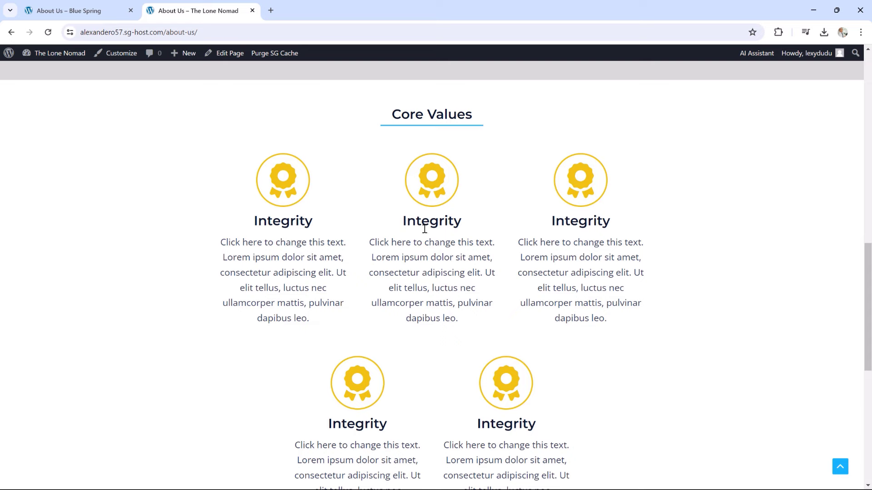
scroll(726, 261, down, 1)
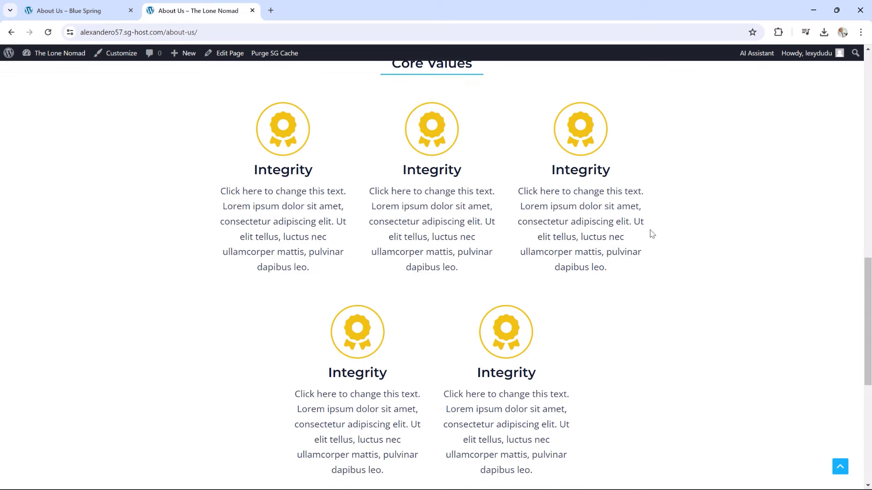
scroll(650, 234, down, 2)
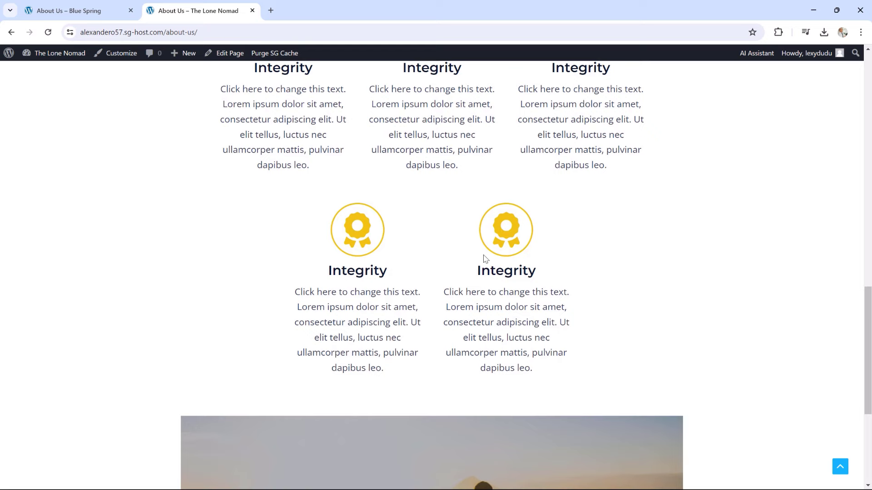
scroll(688, 238, down, 2)
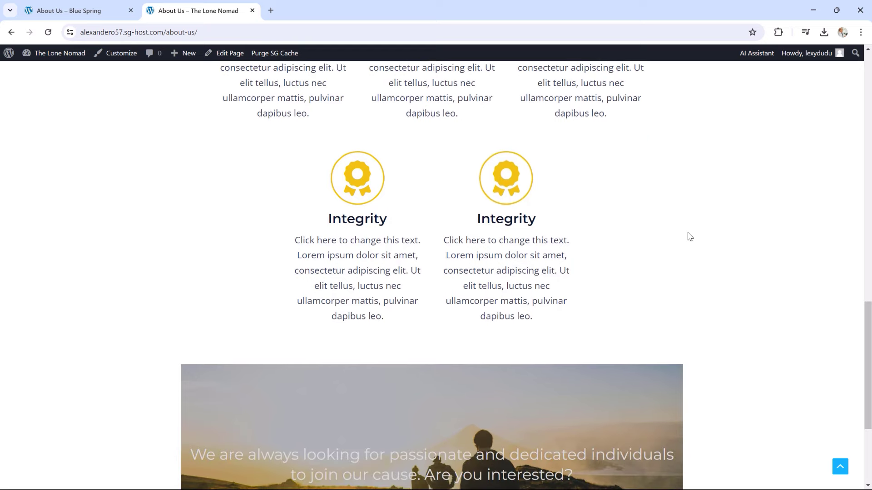
scroll(689, 237, down, 1)
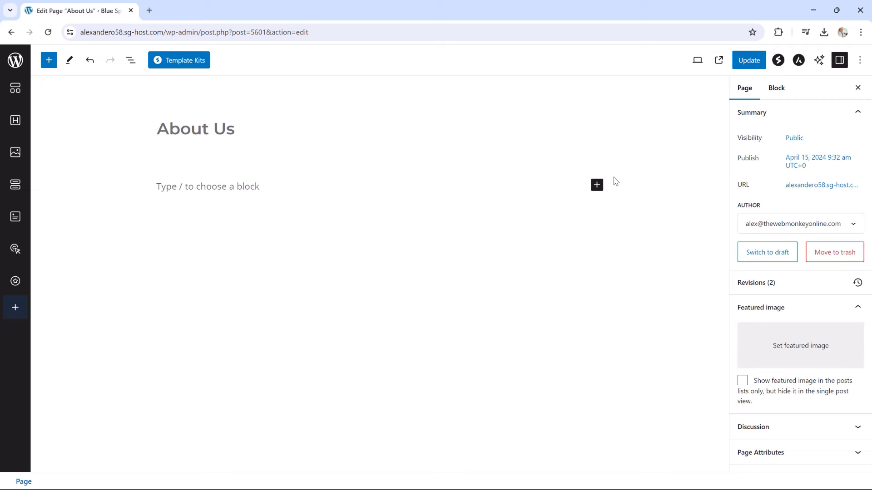
Add a one-column container with page-header-background.jpg as its background image
click(596, 184)
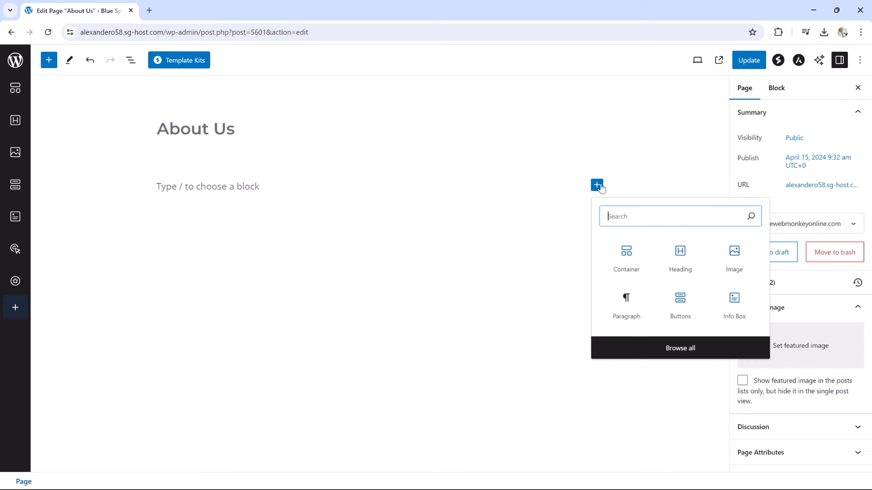
click(627, 251)
click(272, 234)
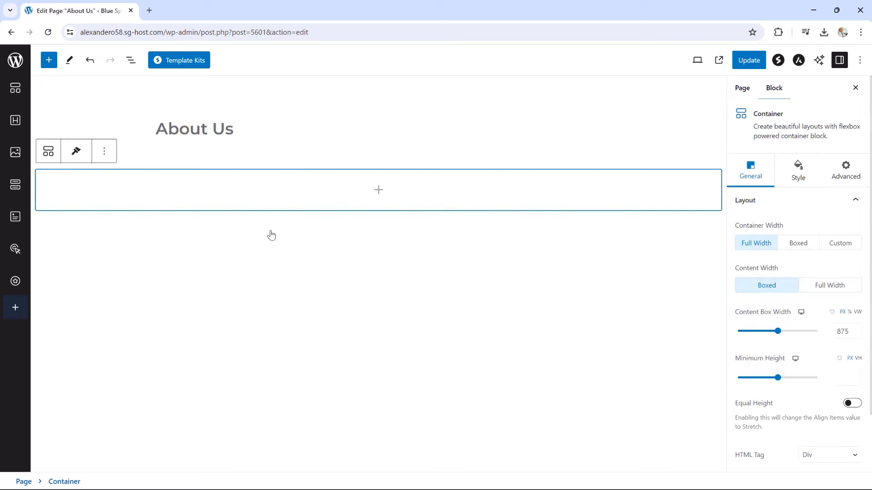
click(799, 178)
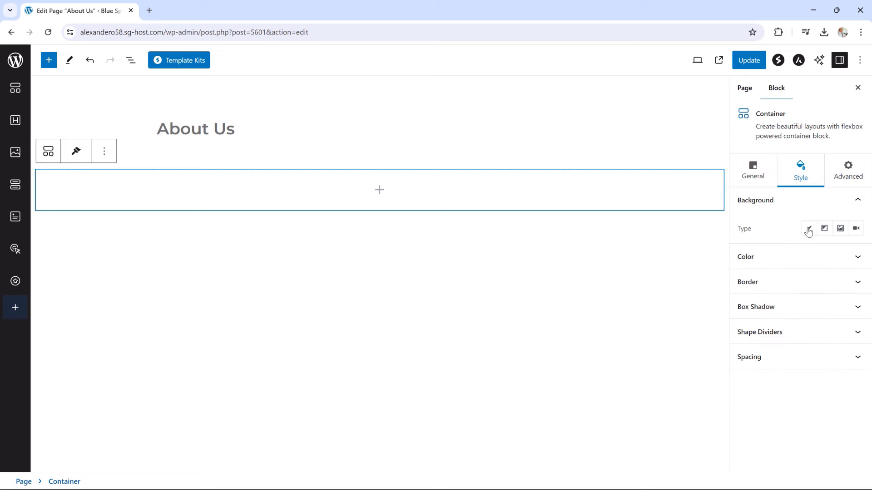
click(840, 231)
click(800, 287)
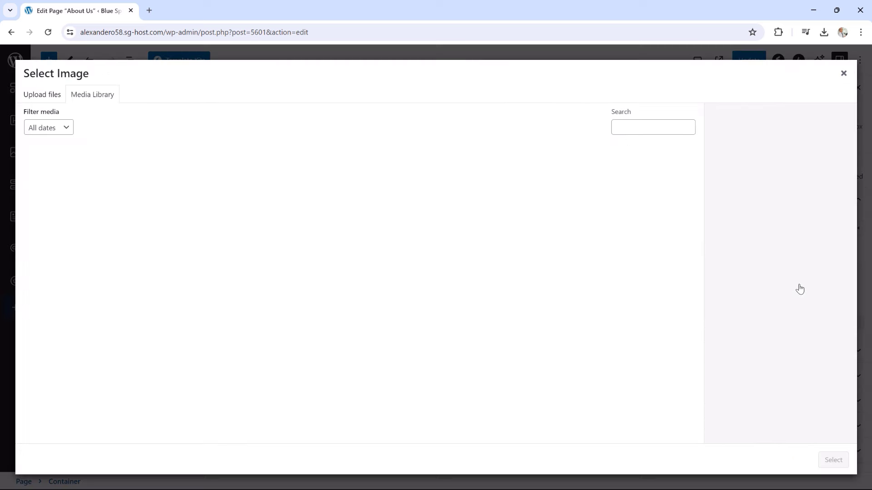
click(64, 190)
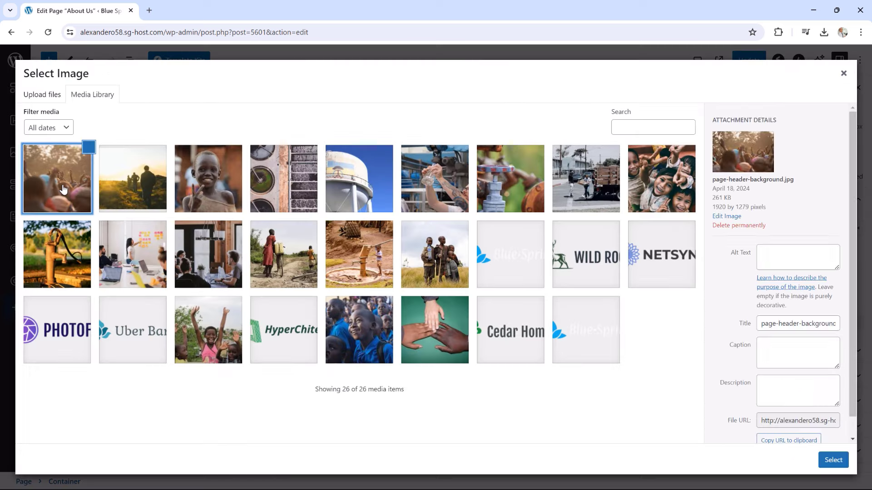
click(833, 460)
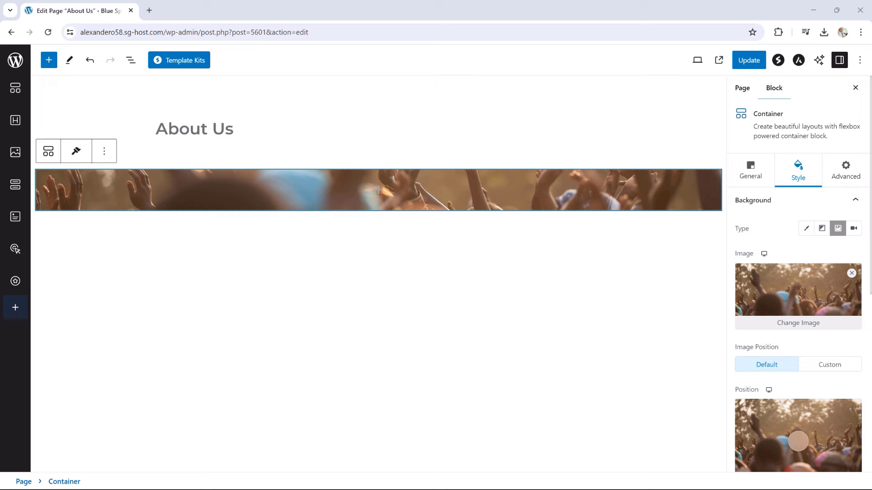
Set the container's minimum height to 350
click(750, 172)
drag(778, 377, 766, 378)
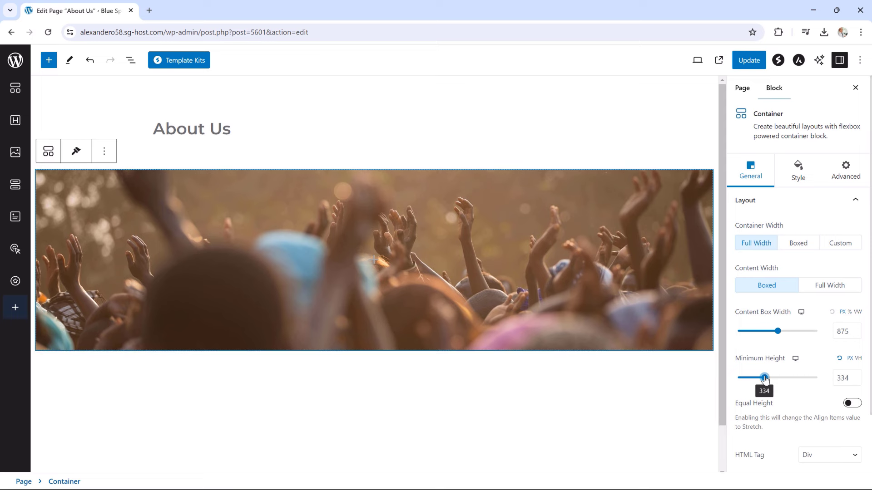
click(857, 376)
click(858, 376)
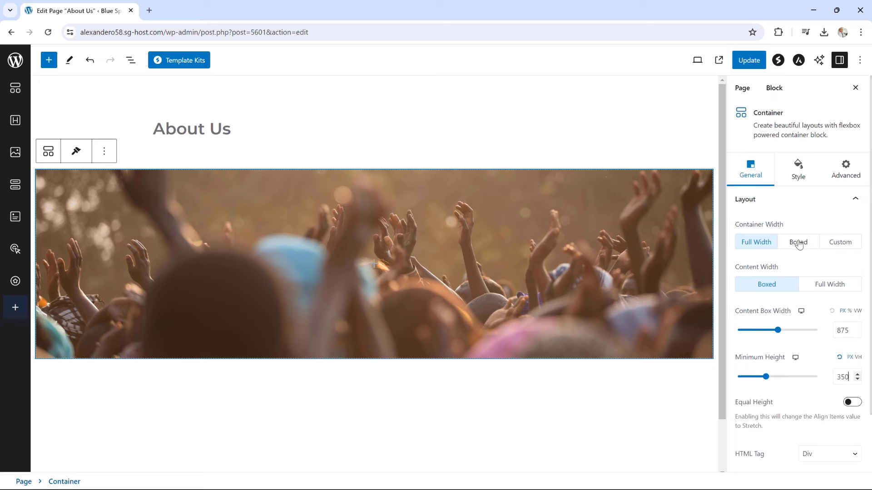
scroll(797, 242, down, 1)
click(798, 120)
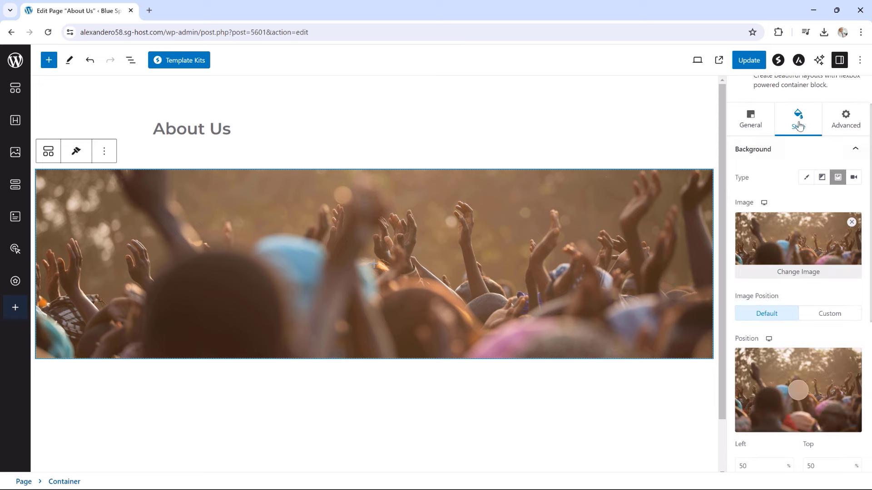
scroll(796, 254, down, 6)
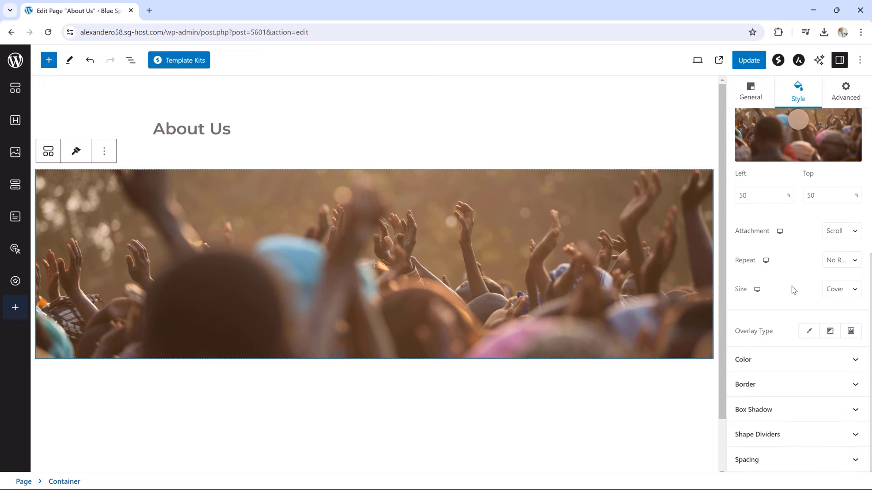
Darken the crowd photo with a black (000000) colour overlay at 0.5 opacity
click(810, 333)
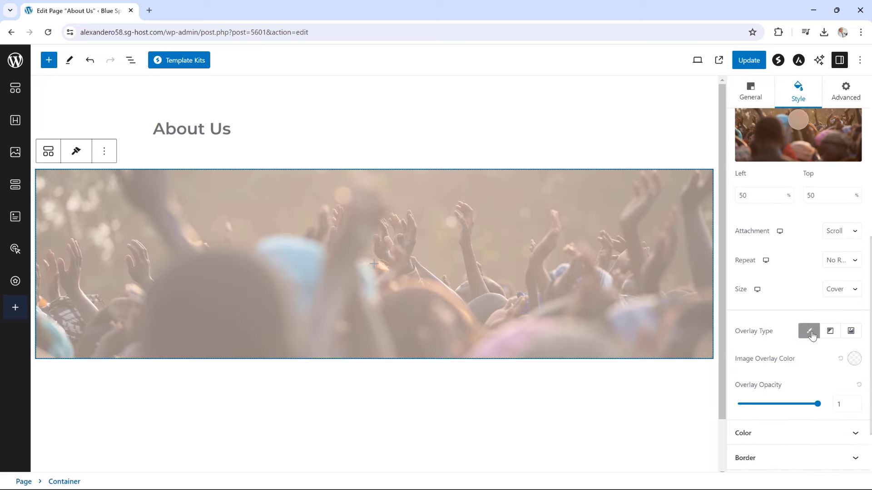
click(849, 359)
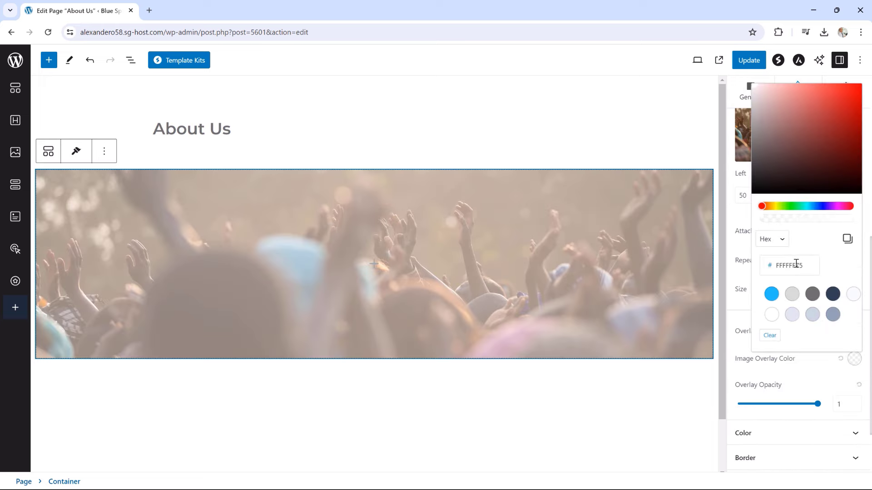
drag(804, 268, 776, 273)
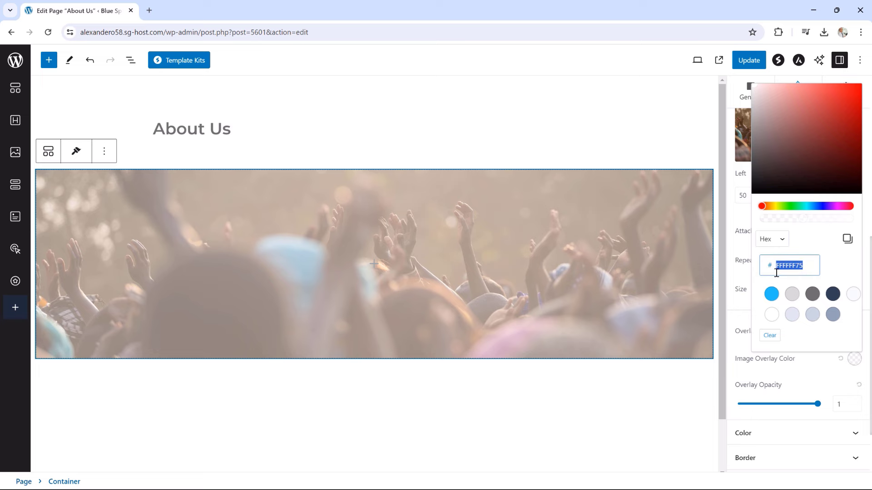
text(000)
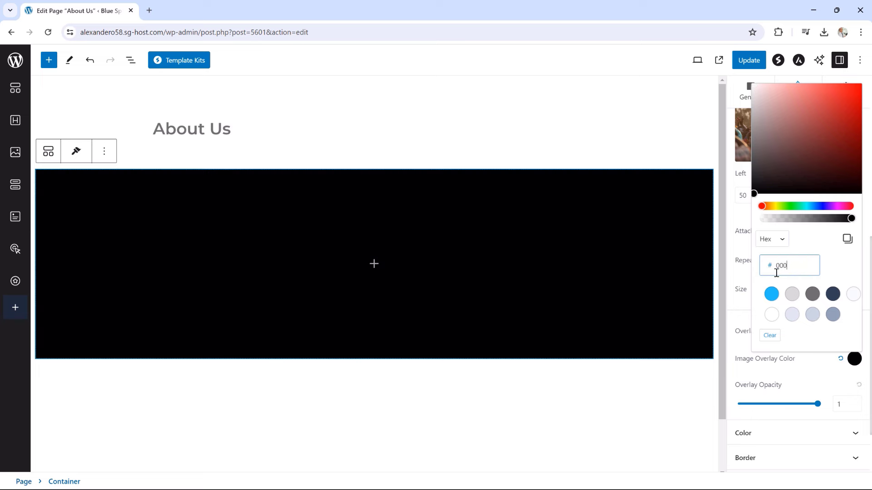
text(000)
drag(817, 403, 779, 406)
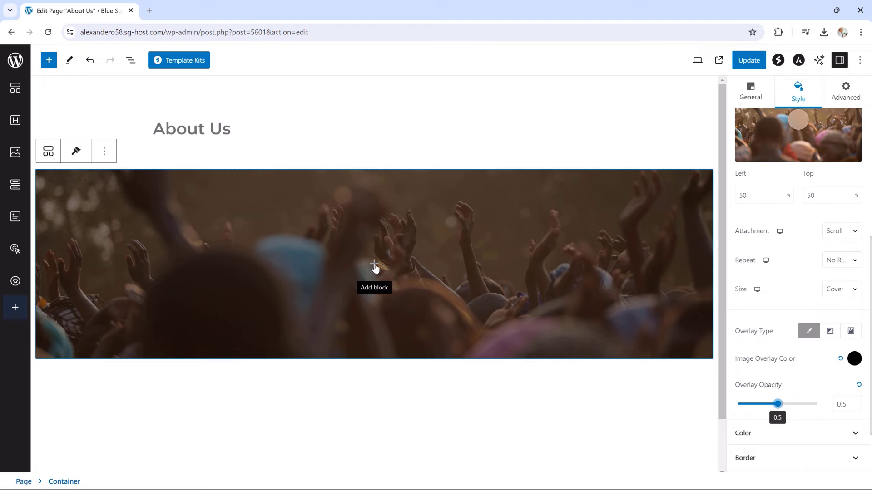
click(180, 127)
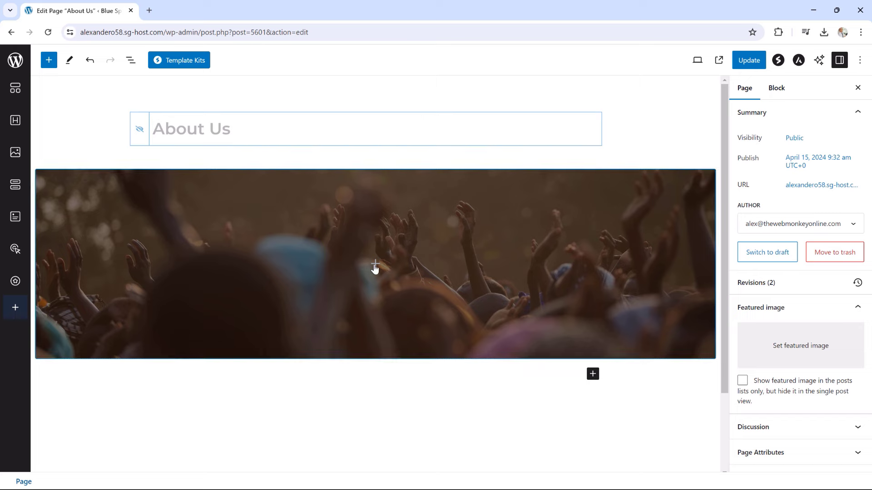
Add a centred heading reading 'ABOUT US' inside the crowd-photo container
click(376, 270)
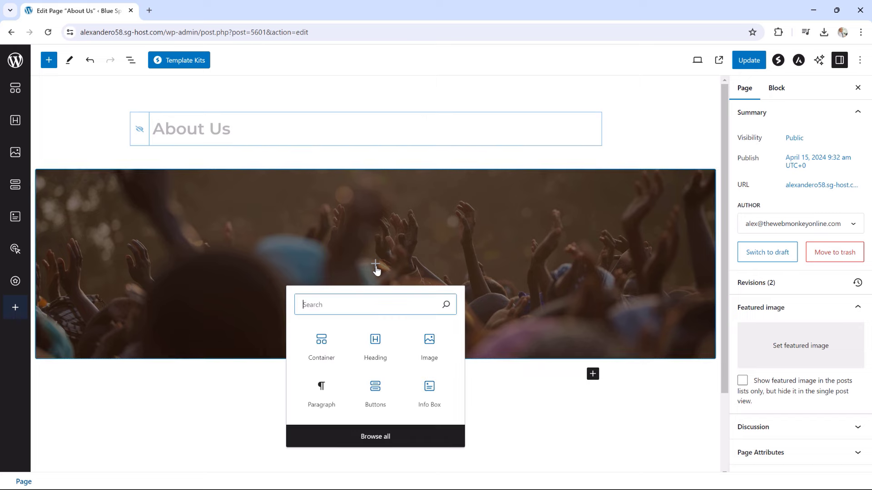
click(380, 348)
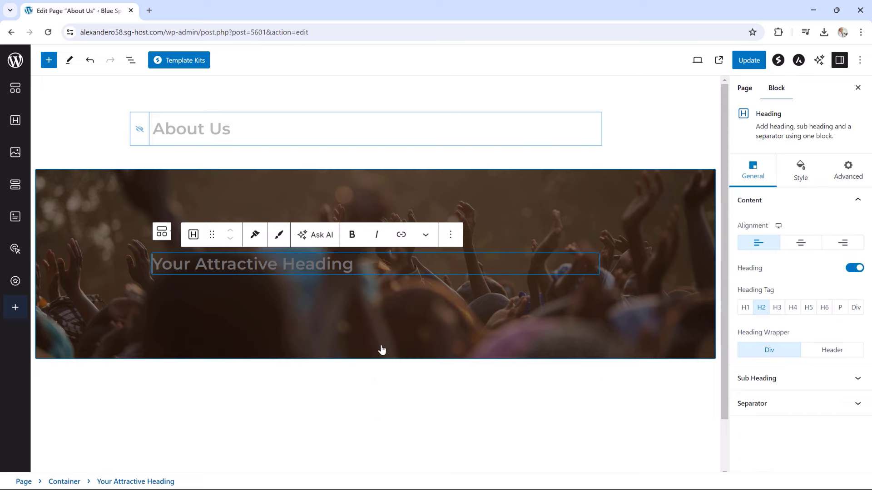
drag(368, 261, 161, 271)
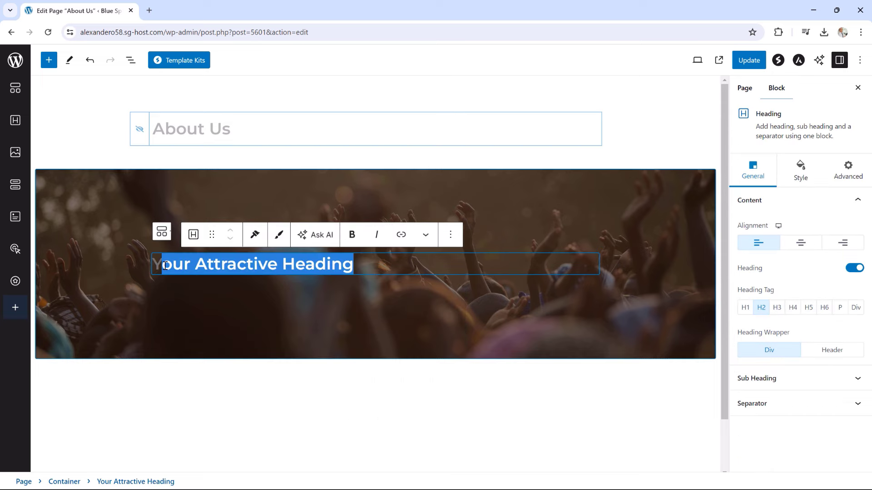
key(BackSpace)
key(BackSpace)
text(A)
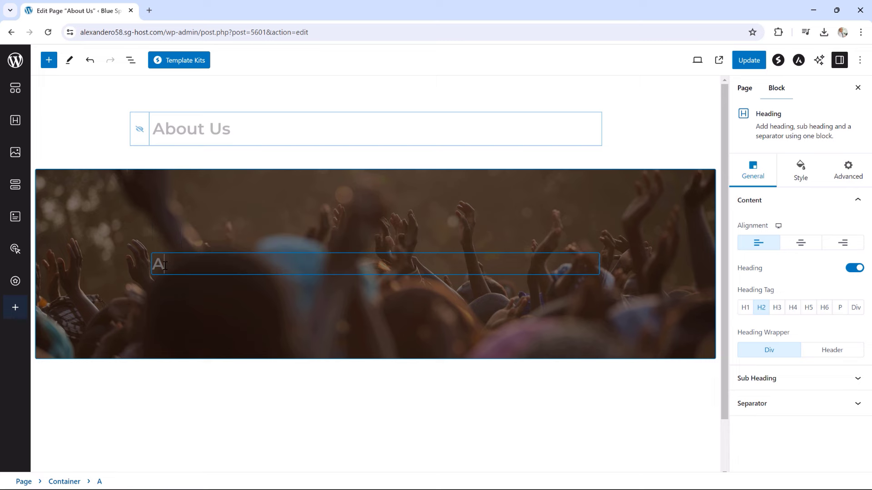
text(BOUT US)
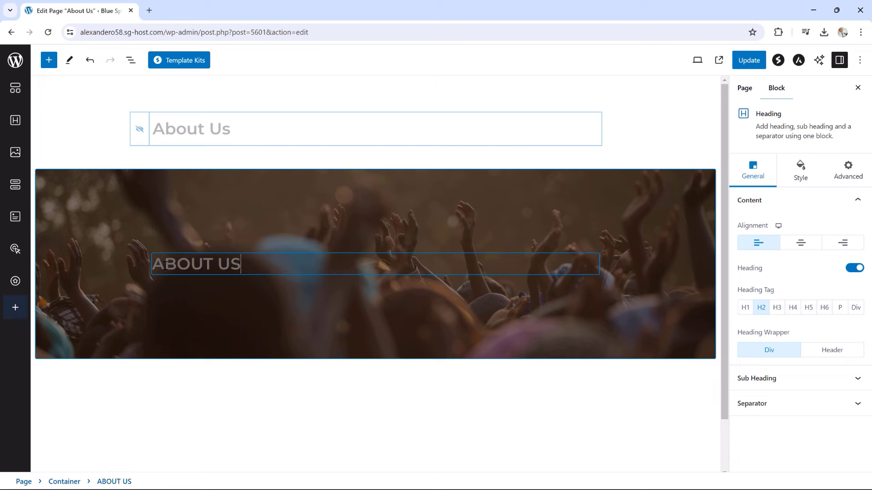
click(800, 243)
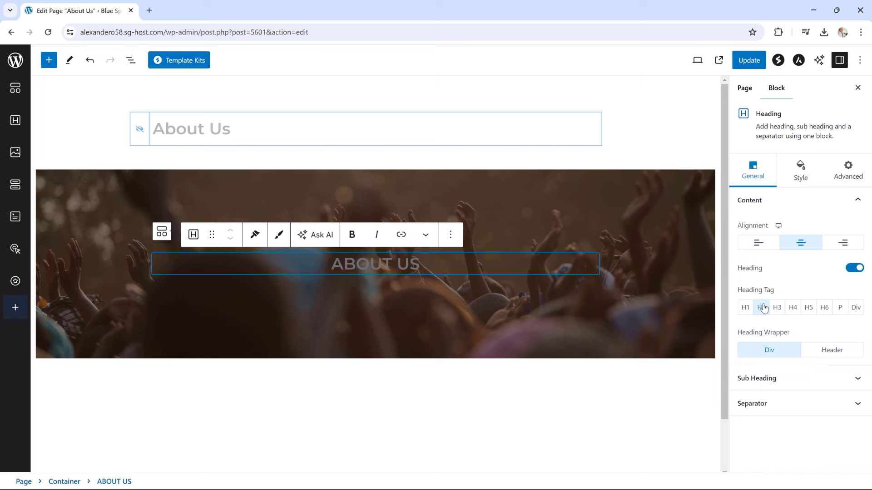
Colour the ABOUT US heading light grey #DADADA
click(803, 172)
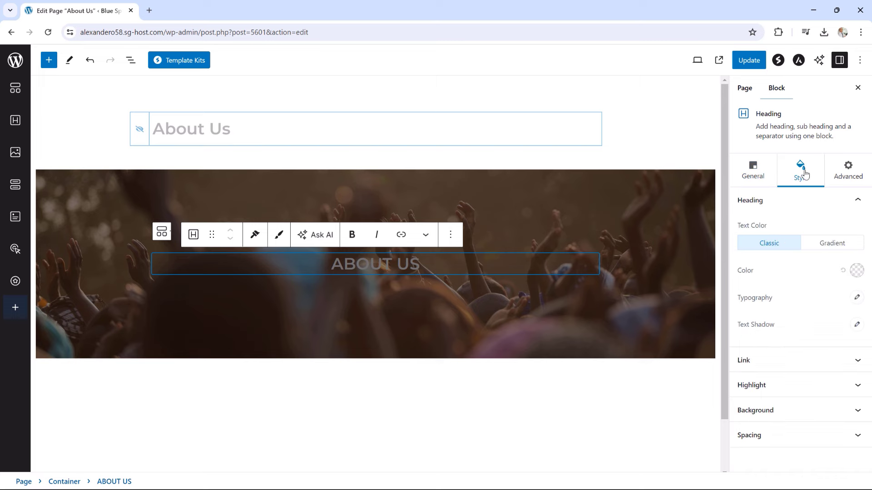
click(856, 270)
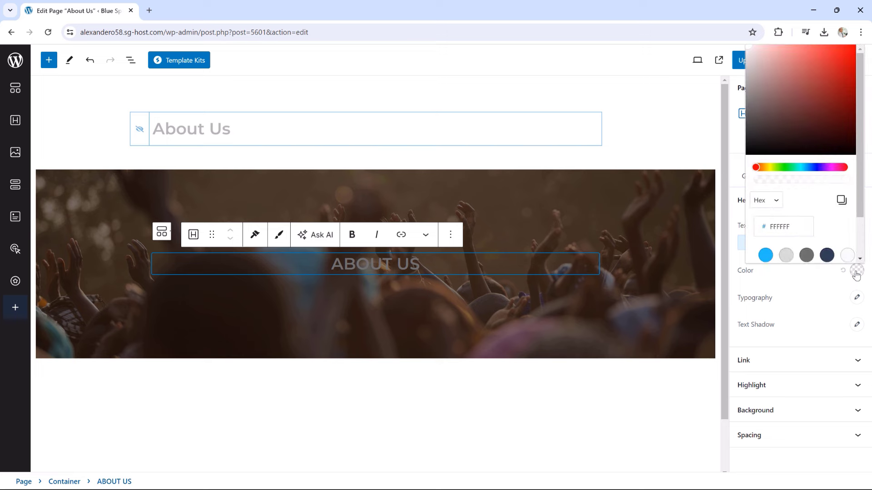
click(789, 259)
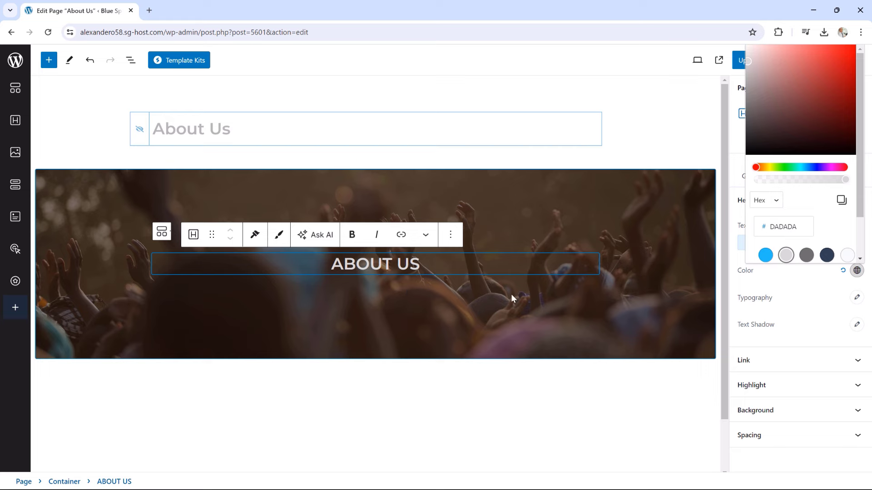
click(722, 104)
scroll(722, 104, down, 2)
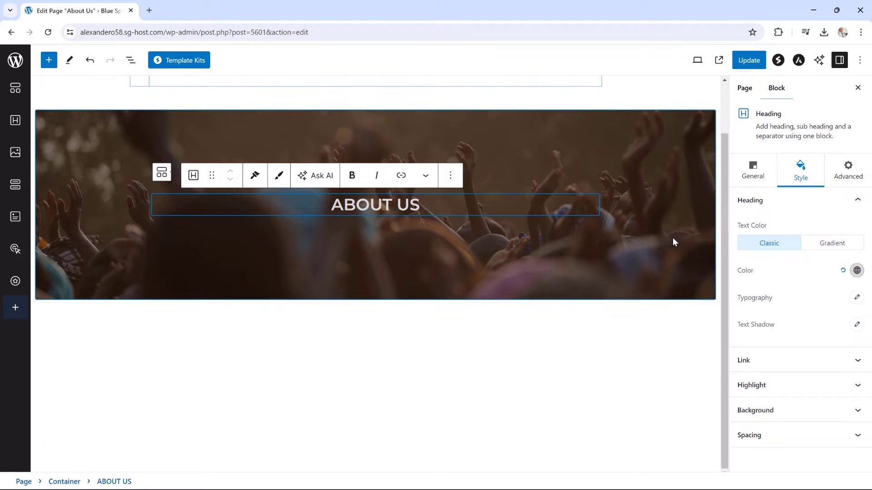
click(591, 339)
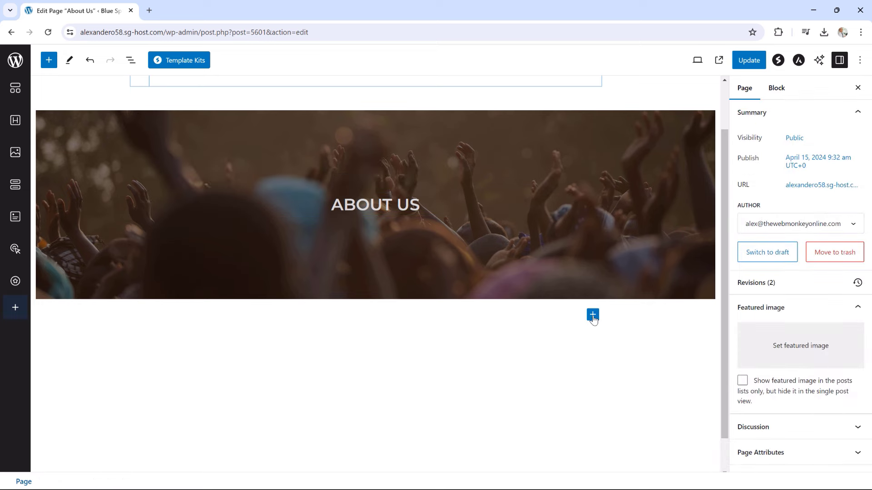
Add a one-column container below the banner holding an 'On a Mission' heading
click(593, 317)
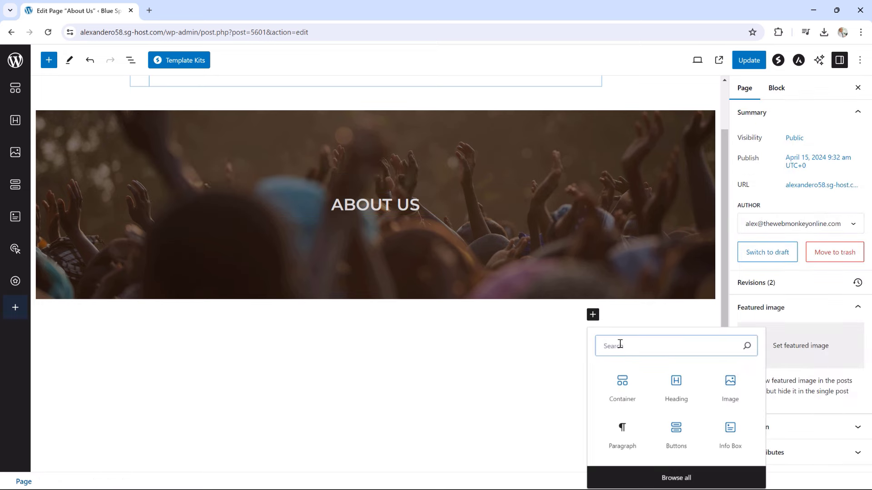
click(624, 384)
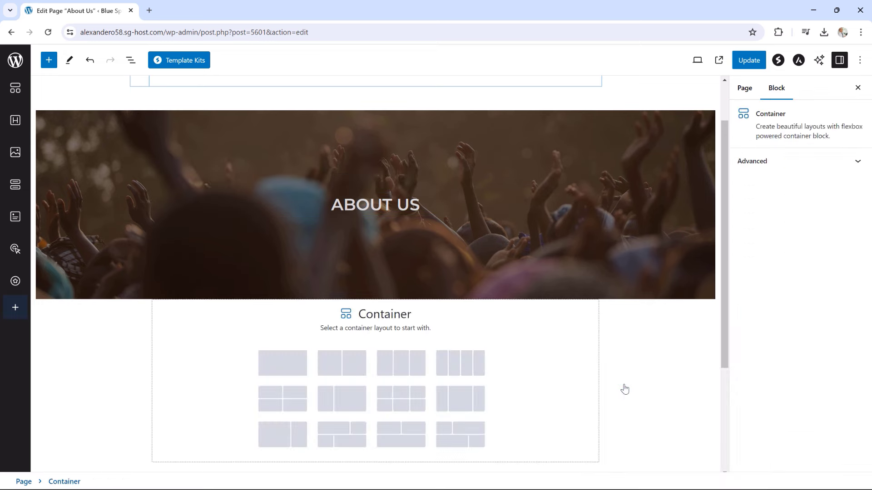
click(292, 368)
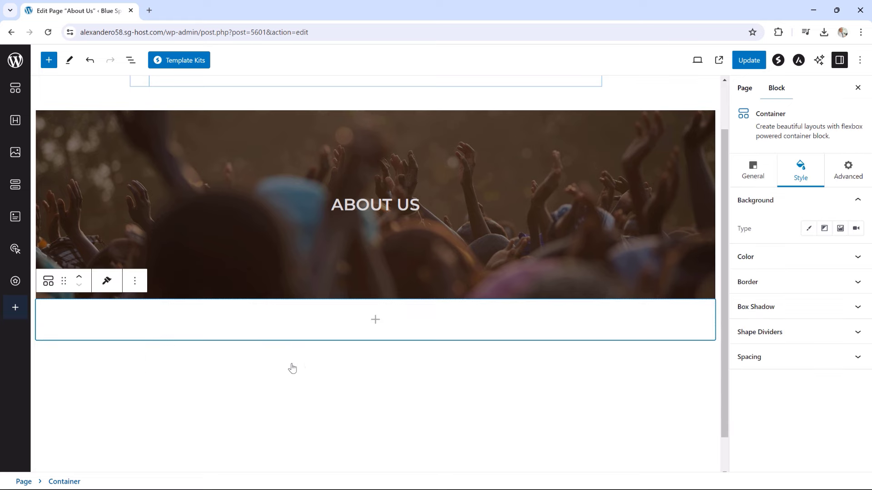
click(375, 322)
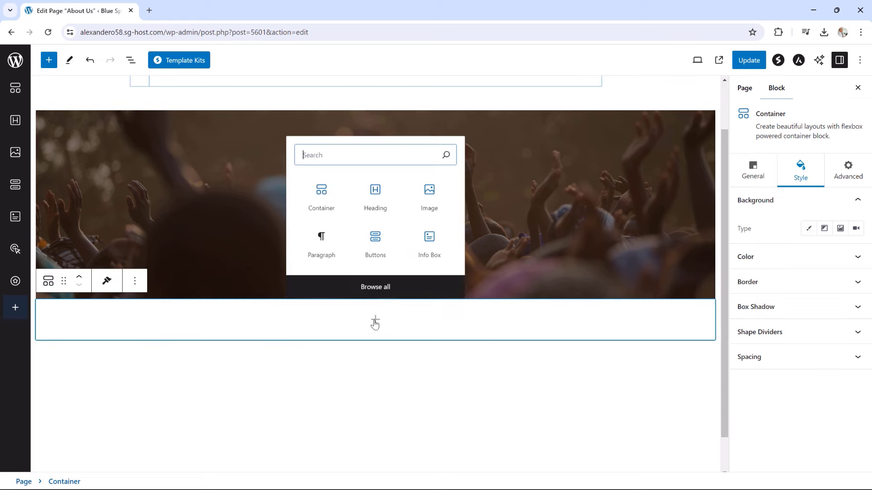
click(375, 203)
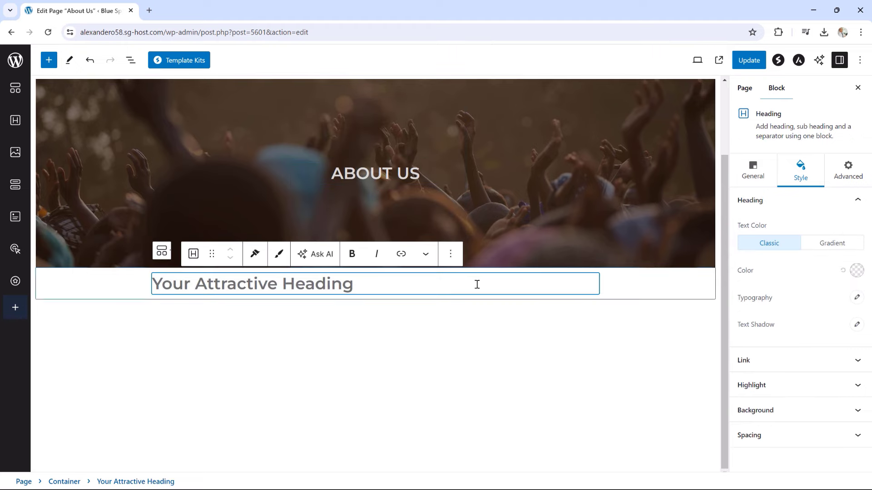
drag(380, 287, 151, 293)
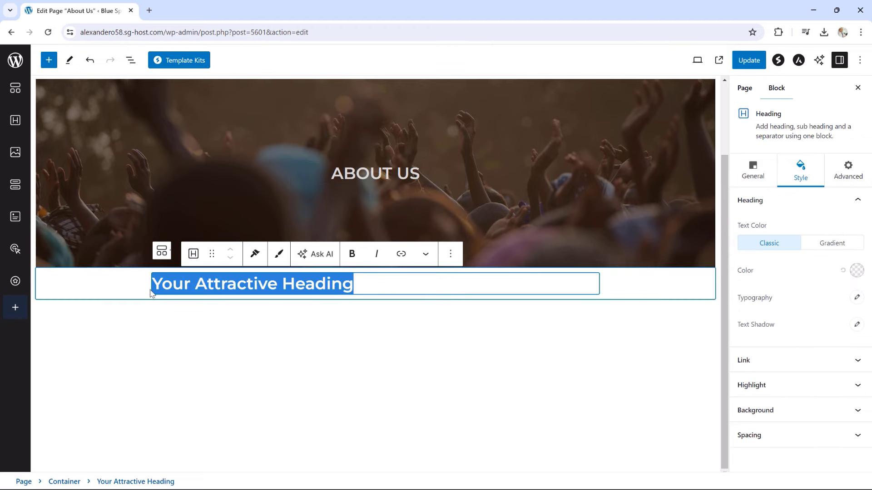
text(On a M)
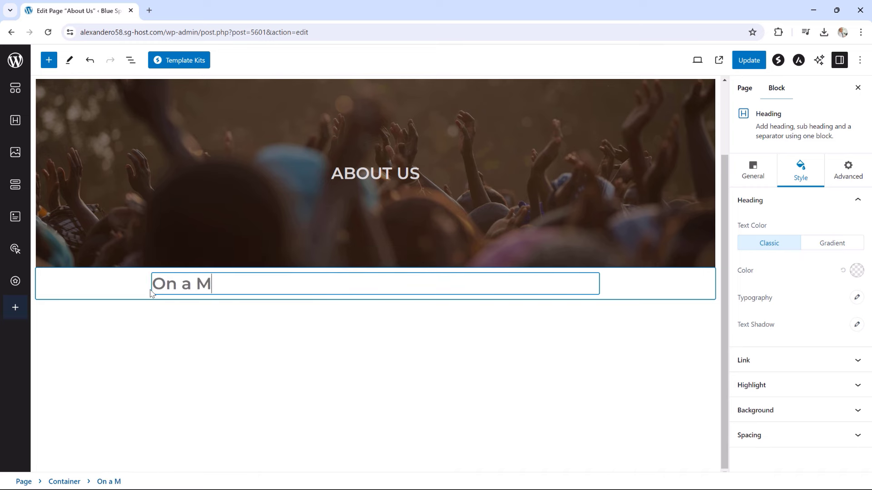
text(ission)
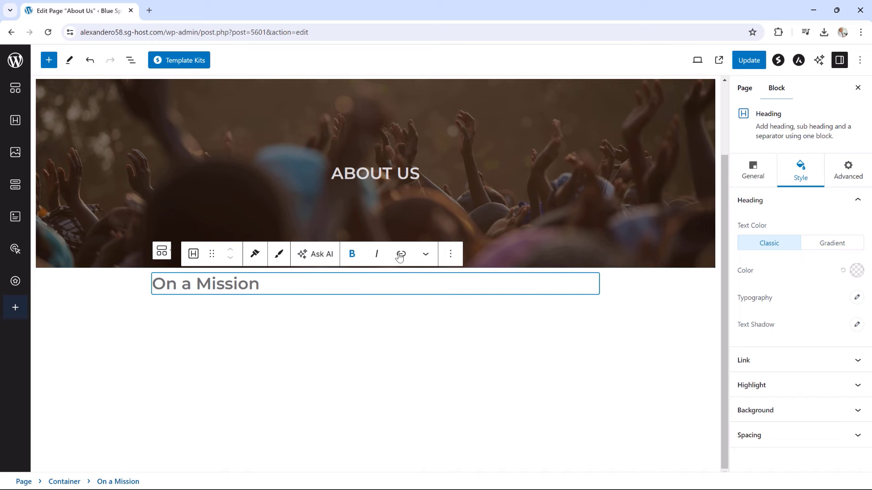
Make the On a Mission heading a centred H3 with a solid separator
click(752, 170)
click(801, 245)
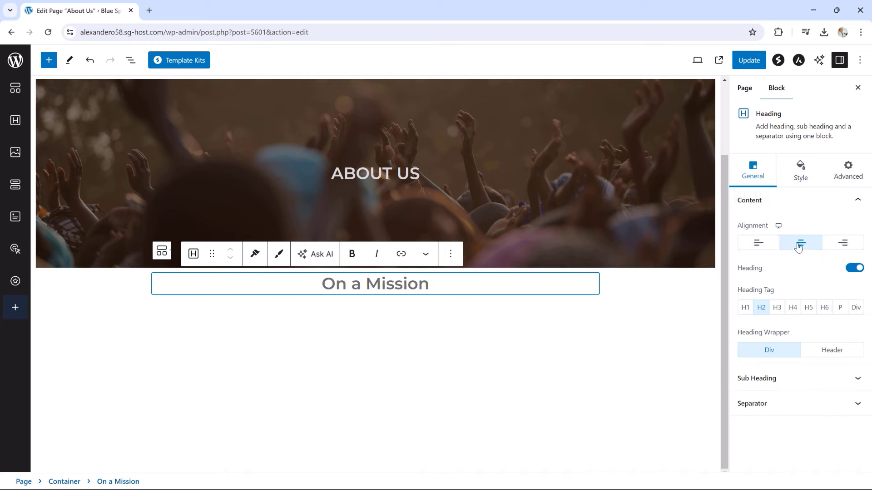
click(777, 309)
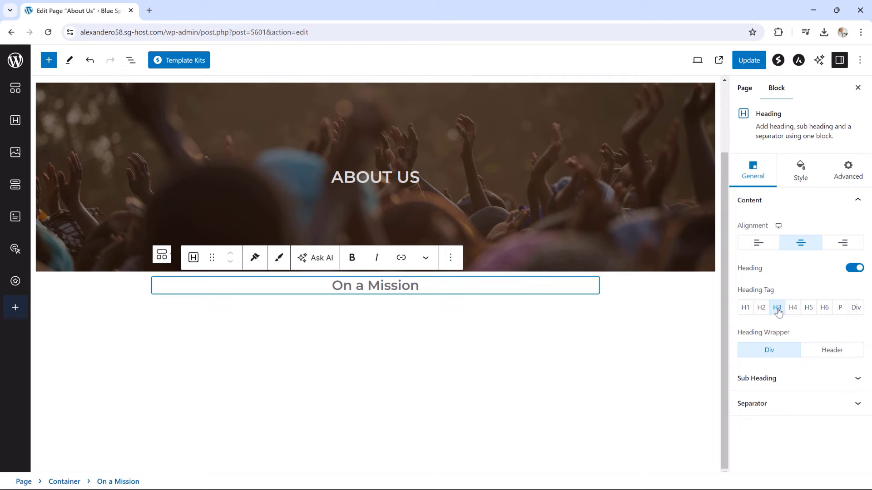
click(766, 405)
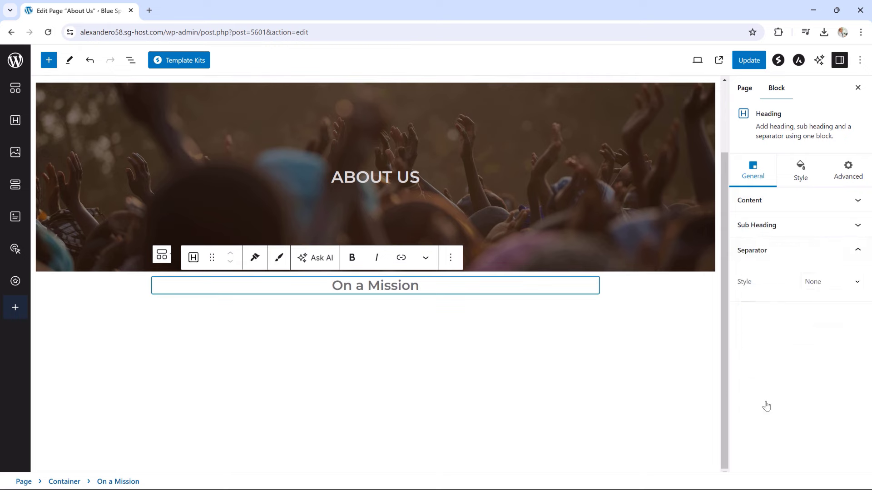
click(808, 284)
click(813, 302)
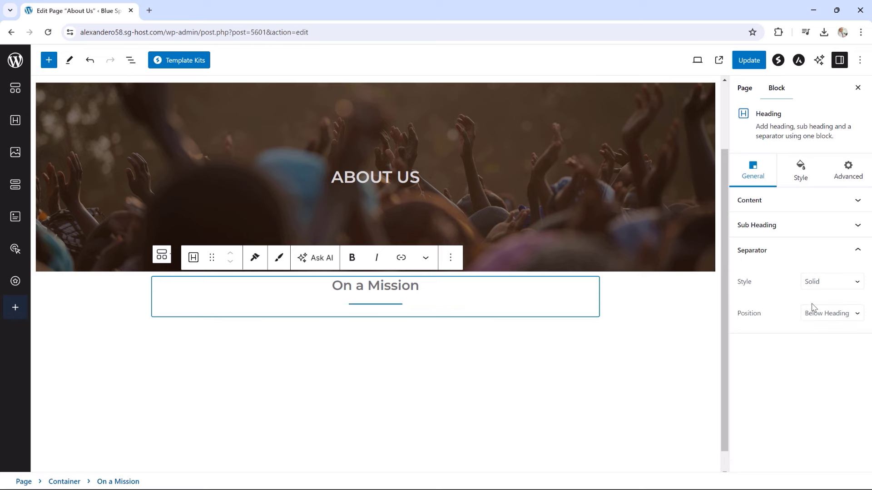
click(804, 177)
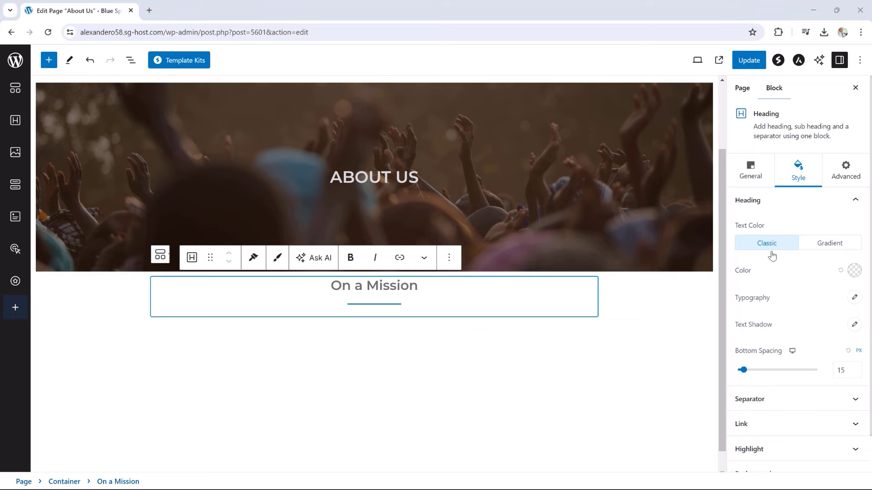
Remove the heading's bottom spacing; make the separator width 25, thickness 2, blue #22BEFF
drag(743, 372, 738, 373)
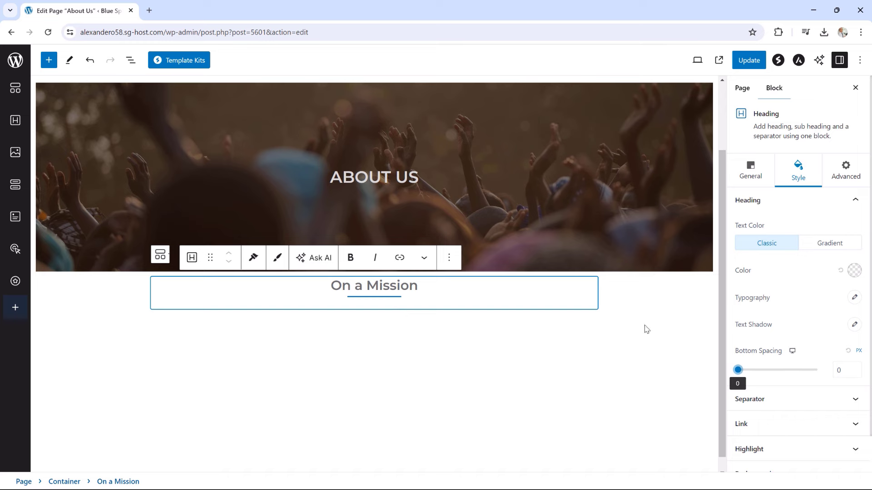
scroll(797, 343, down, 1)
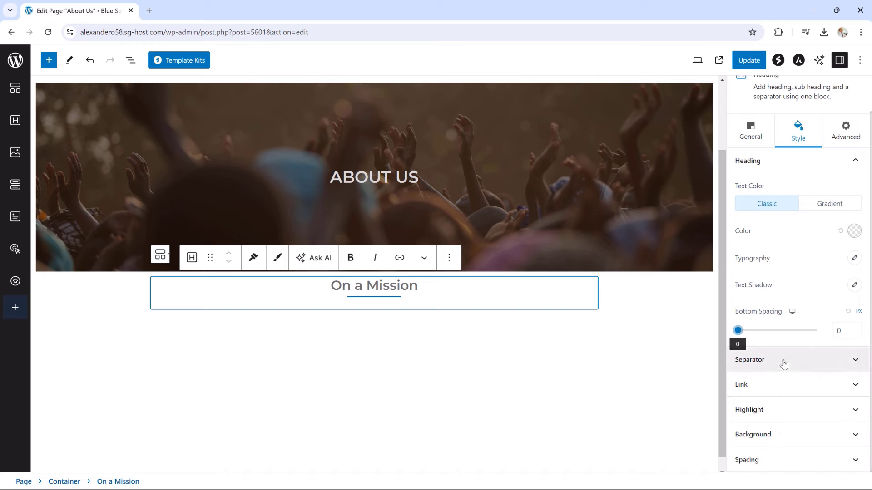
click(784, 363)
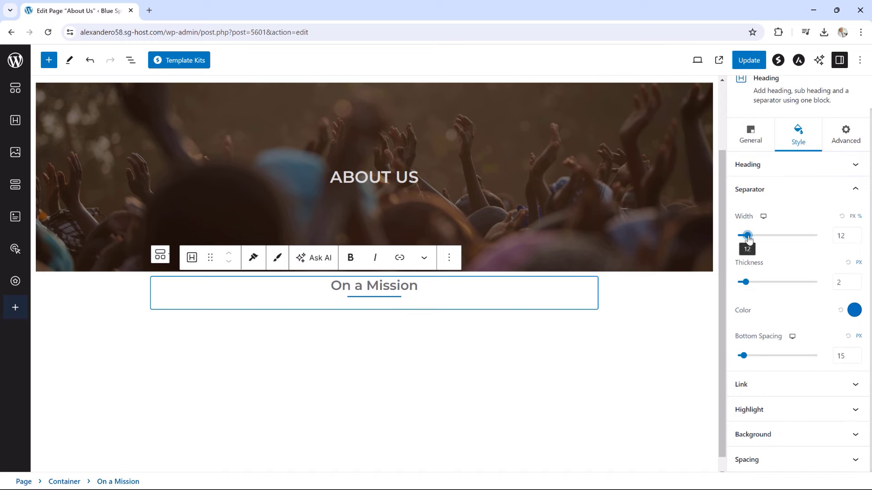
drag(747, 238, 758, 241)
drag(746, 284, 742, 282)
click(852, 310)
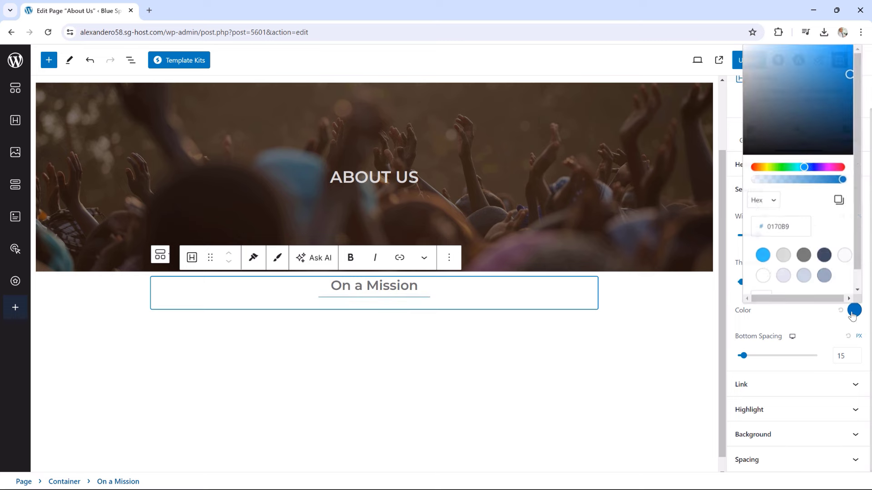
click(762, 255)
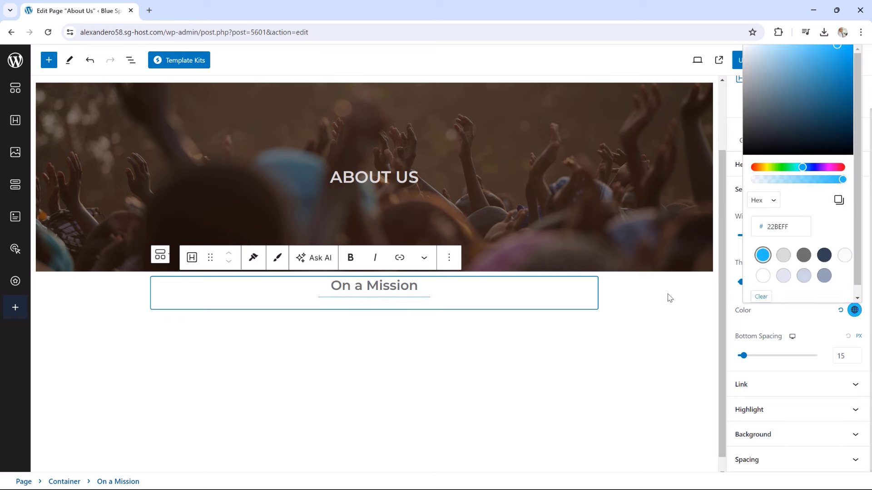
click(783, 324)
click(743, 284)
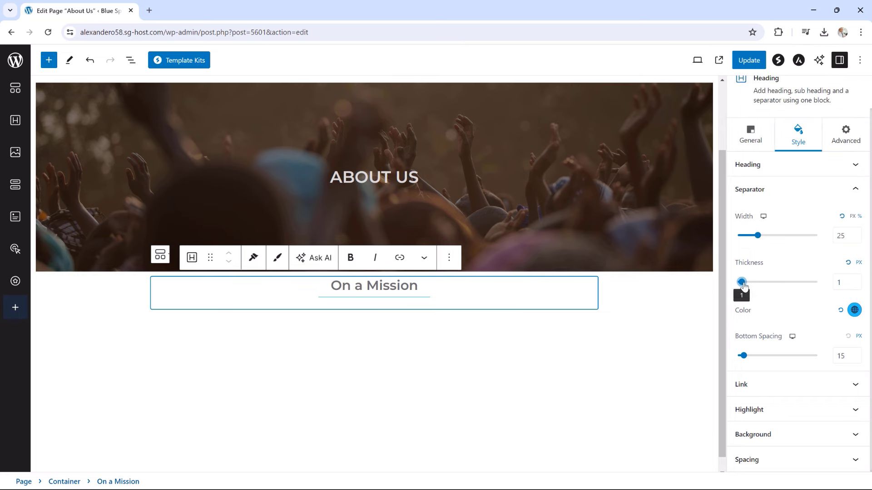
drag(743, 285, 746, 285)
Add an empty paragraph to the container below the On a Mission heading
click(593, 318)
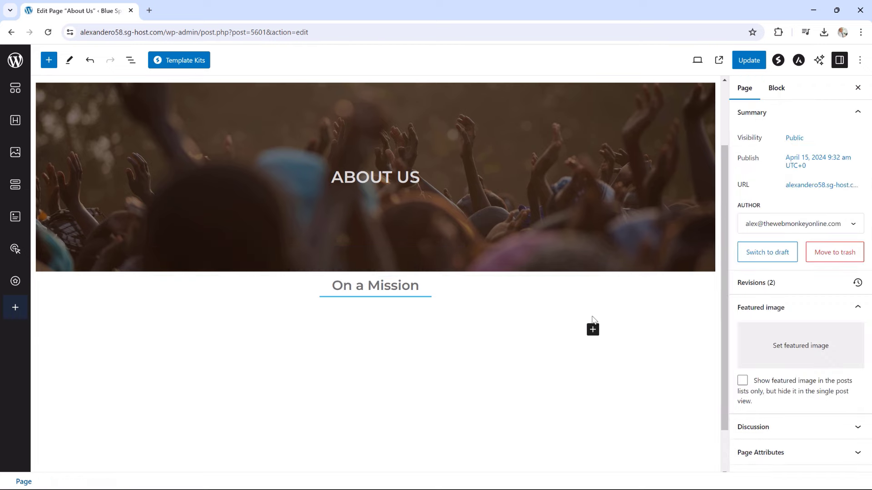
click(622, 311)
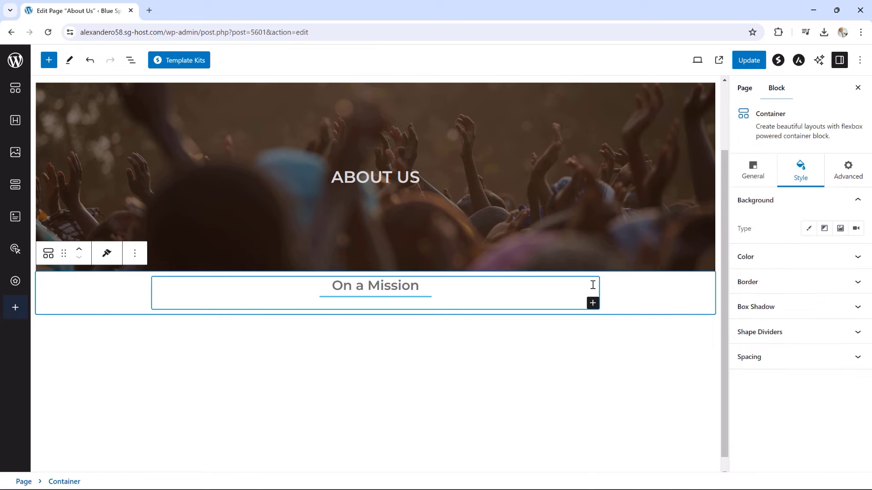
click(591, 329)
click(595, 302)
click(621, 305)
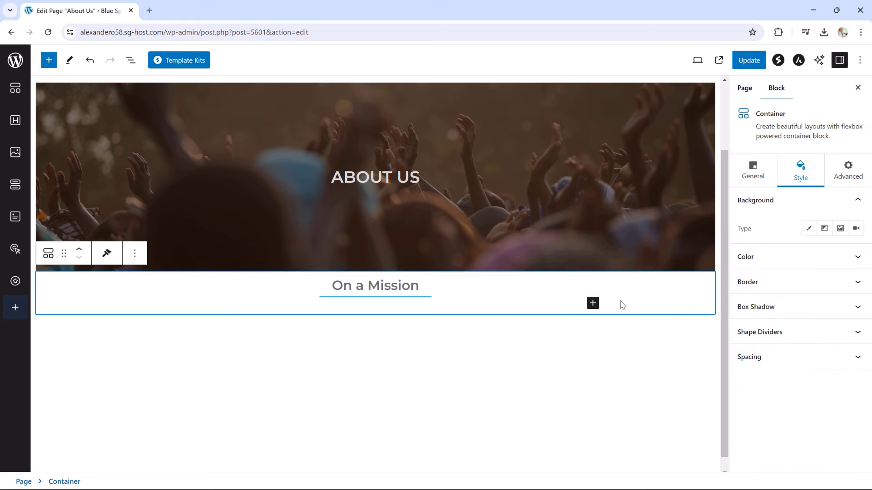
click(593, 303)
click(621, 423)
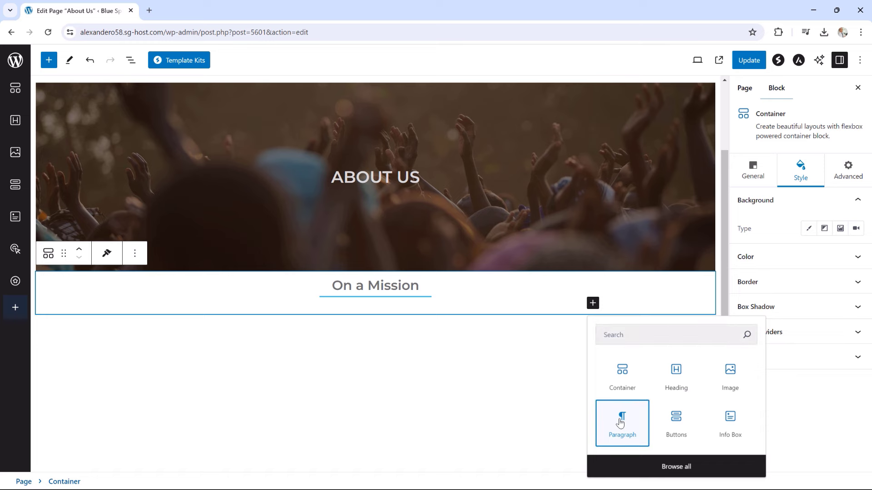
Paste the clean-drinking-water mission text into the paragraph and centre it
key(alt+Tab)
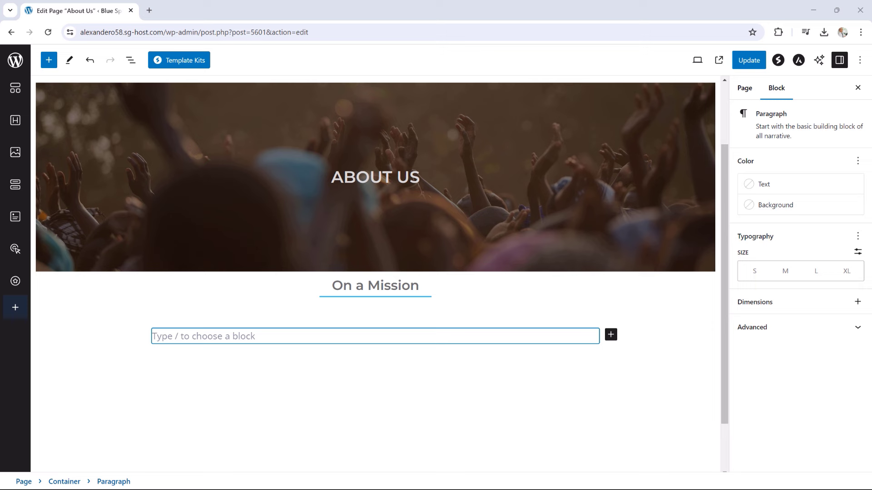
click(182, 334)
text(We are a dedicated team of people on a mission to bring water to all parts of the world where it is currently inaccessible. We believe everyone should have access to clean drinking water and we want to make that vision a reality in our world.)
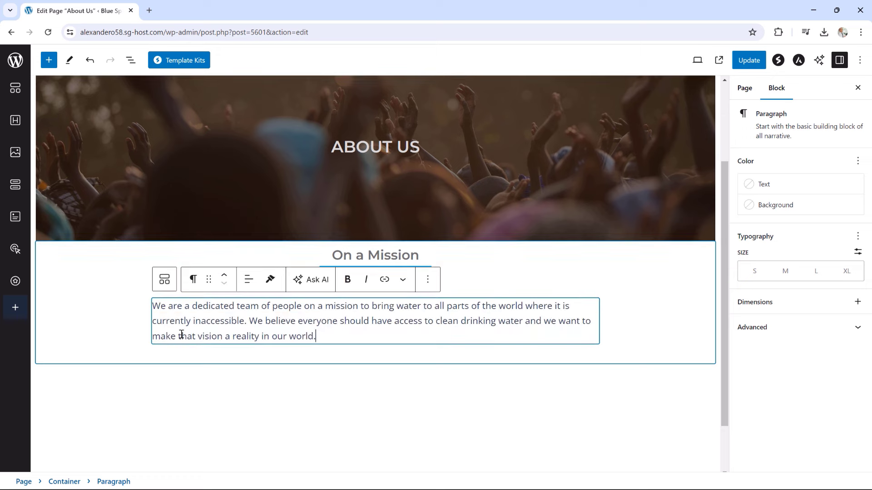
click(247, 284)
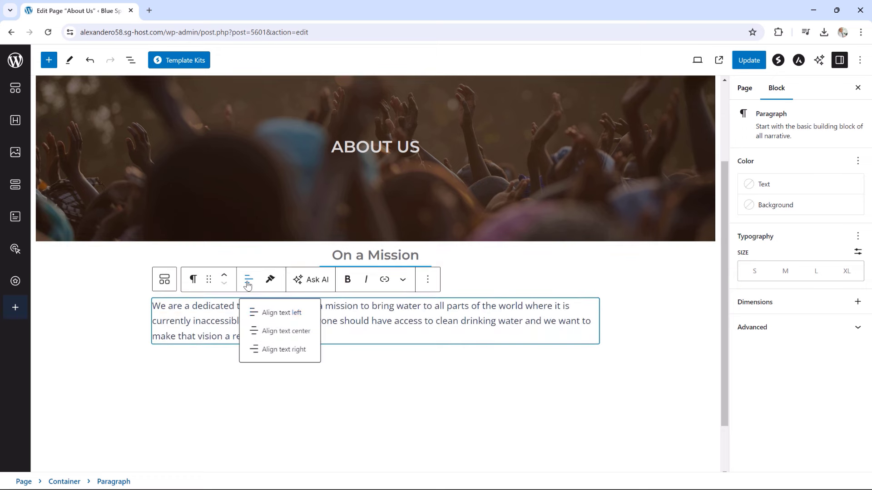
click(279, 333)
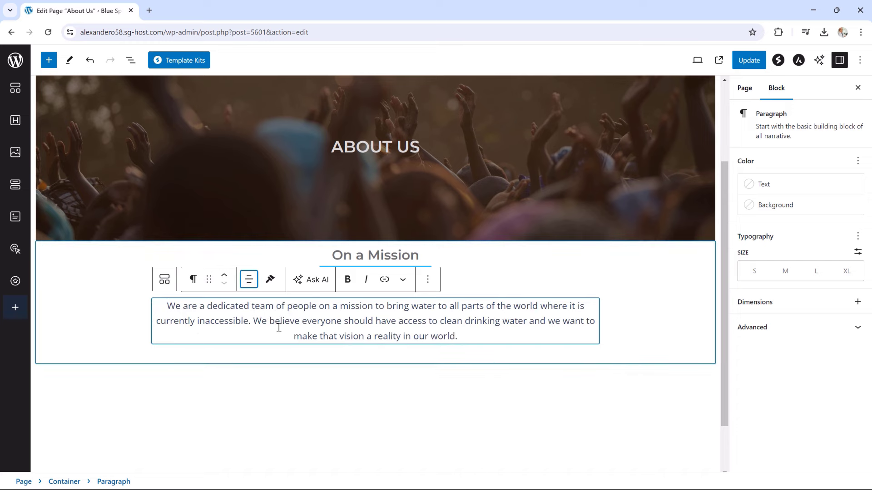
click(74, 263)
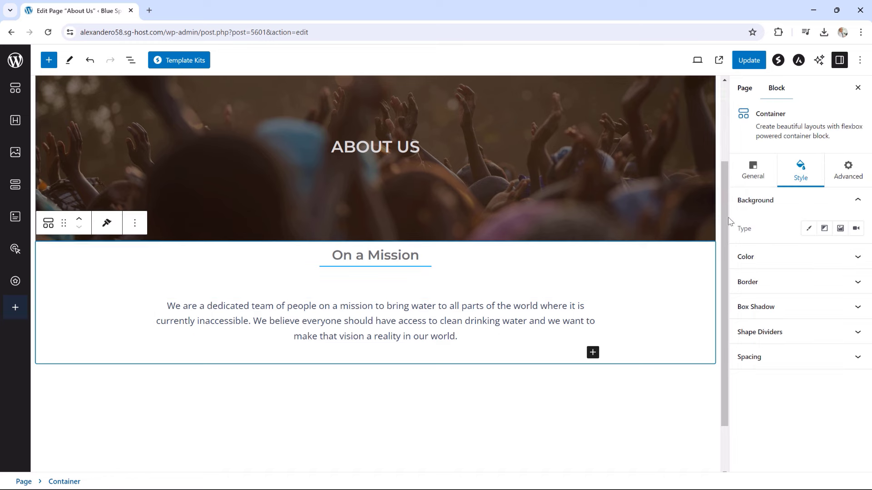
Give the On a Mission container 50 top and bottom padding, update, and view the page
click(775, 361)
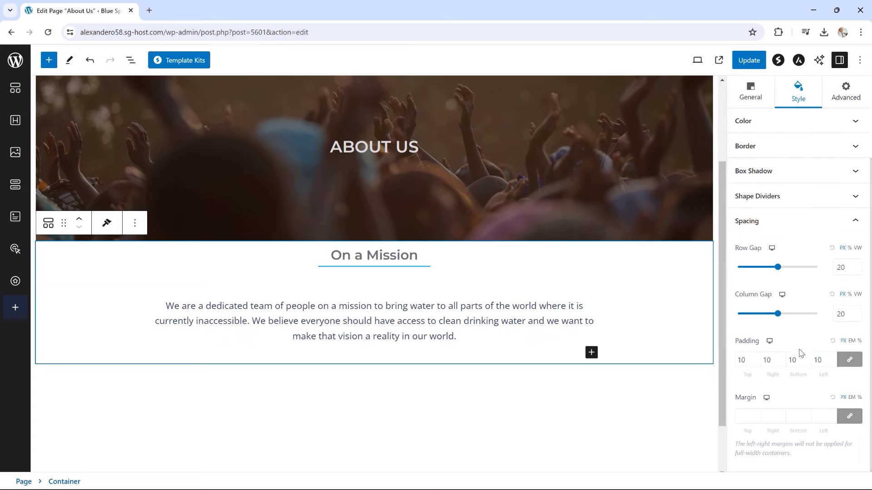
click(850, 360)
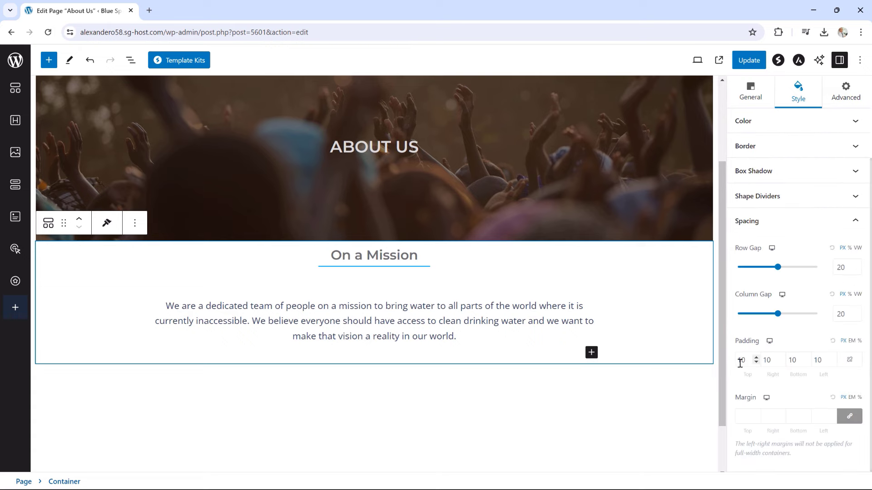
drag(742, 361, 736, 365)
text(5)
click(793, 361)
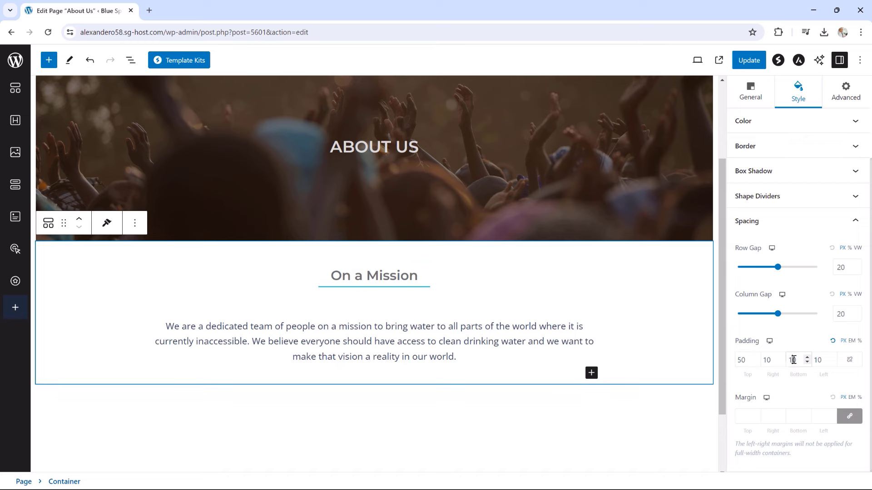
drag(793, 360, 790, 360)
text(5)
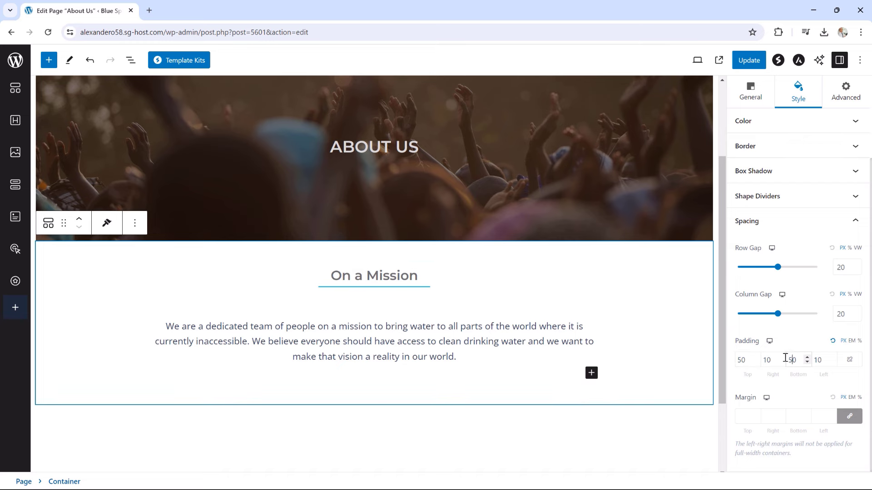
click(749, 60)
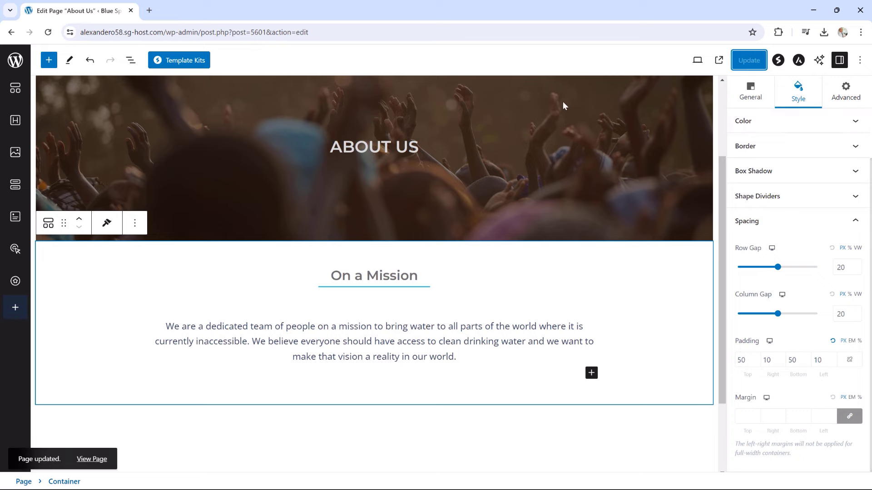
click(94, 460)
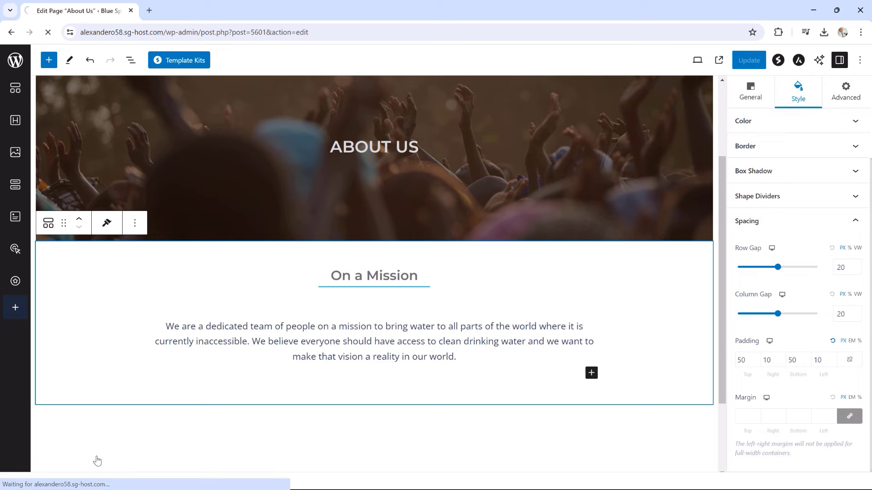
scroll(753, 246, down, 1)
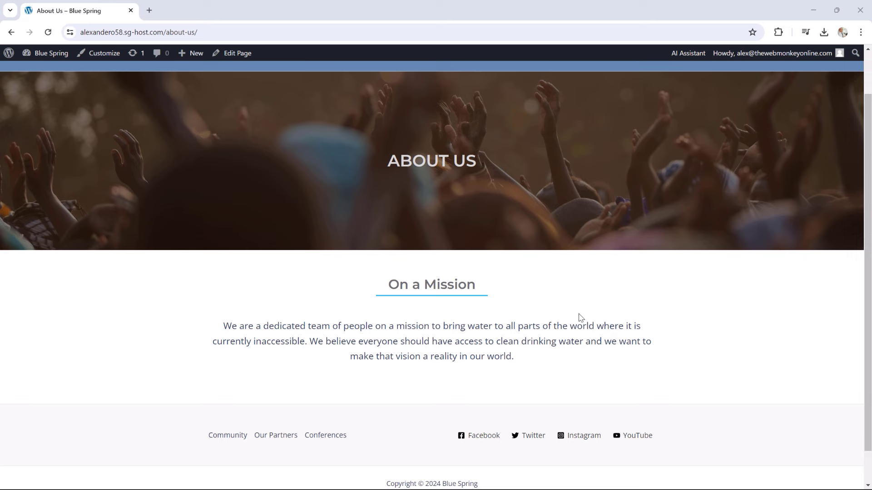
drag(368, 327, 441, 339)
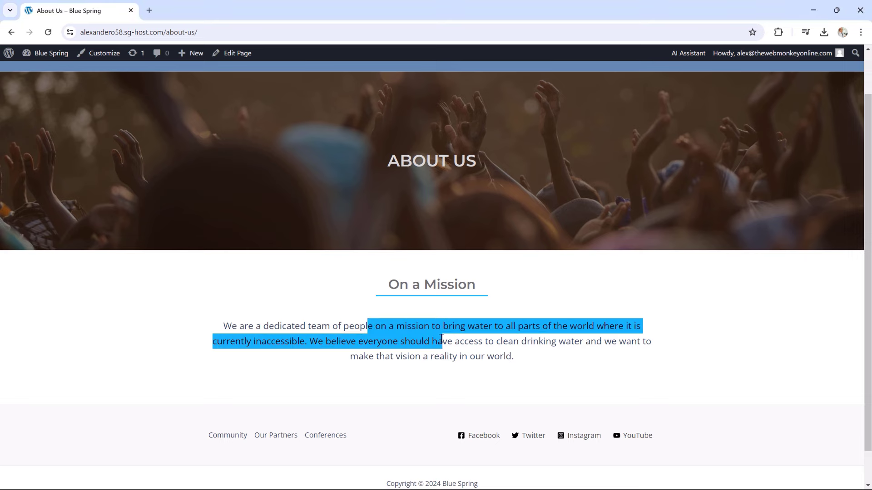
click(464, 337)
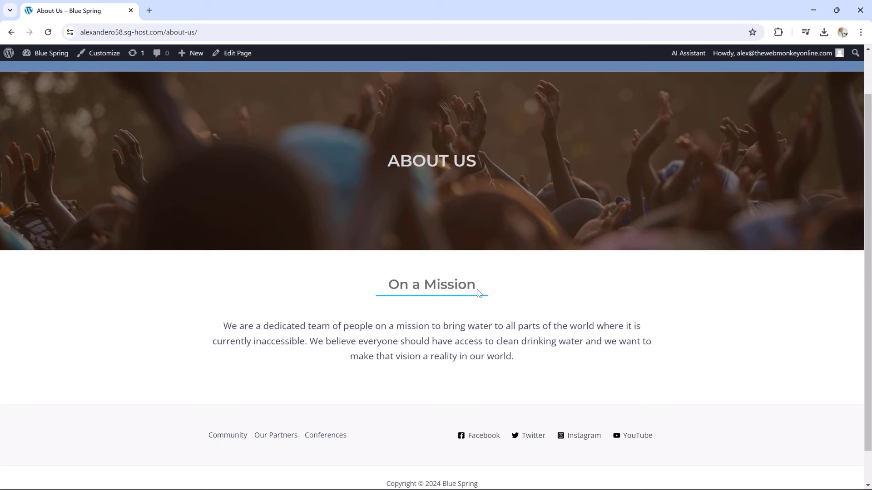
drag(478, 288, 411, 285)
click(448, 291)
click(234, 56)
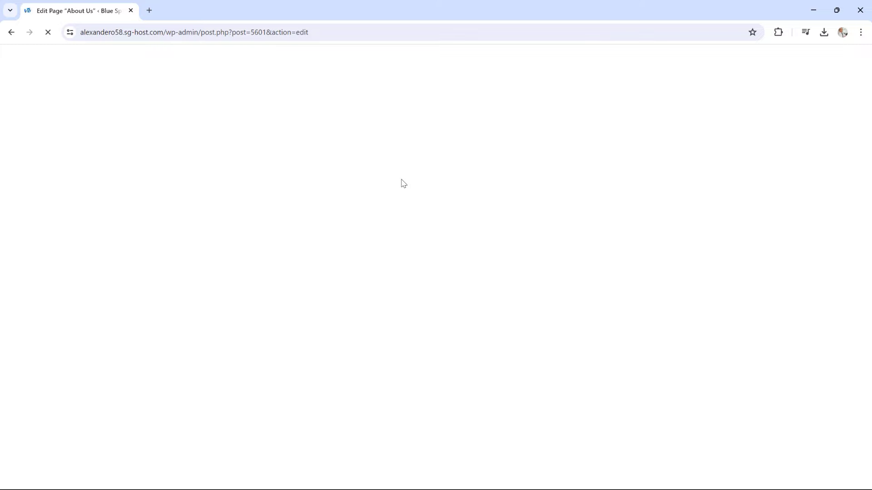
Colour the On a Mission heading text dark slate 334155
scroll(402, 179, down, 5)
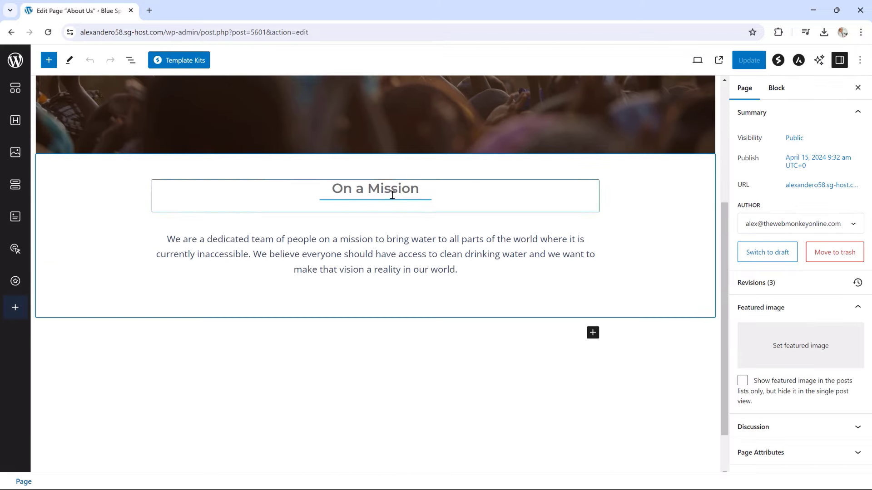
click(389, 193)
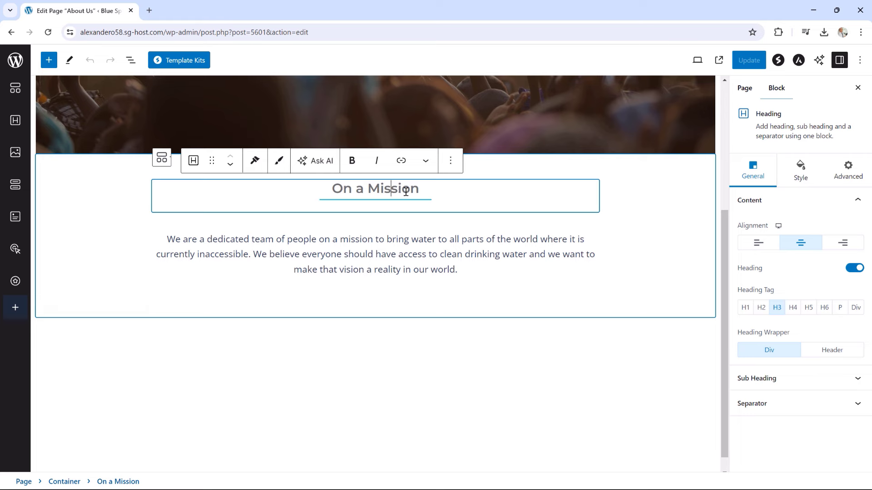
click(800, 171)
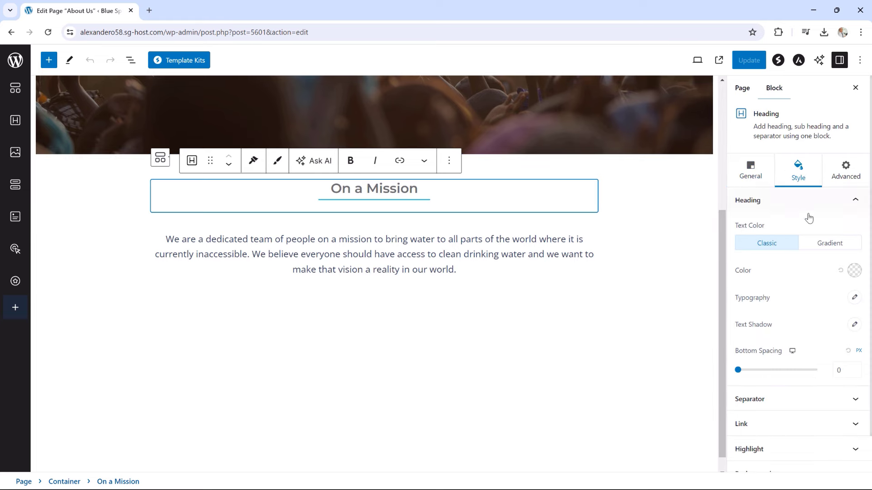
click(852, 271)
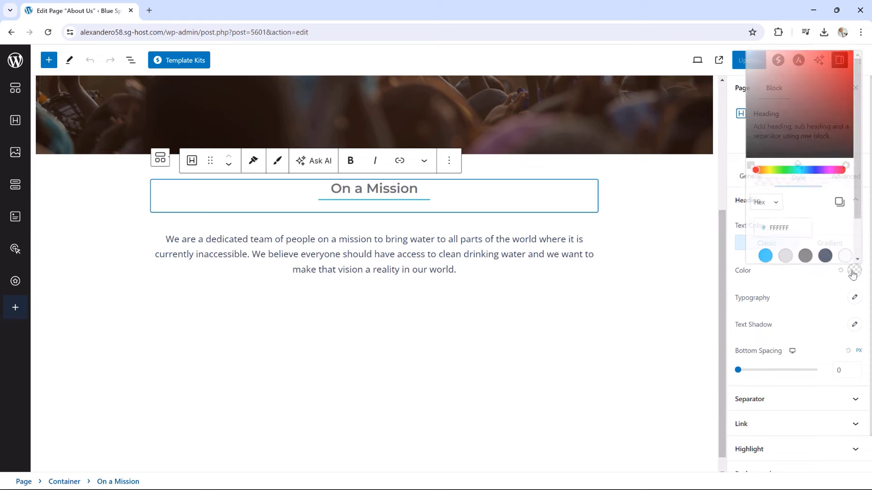
click(824, 257)
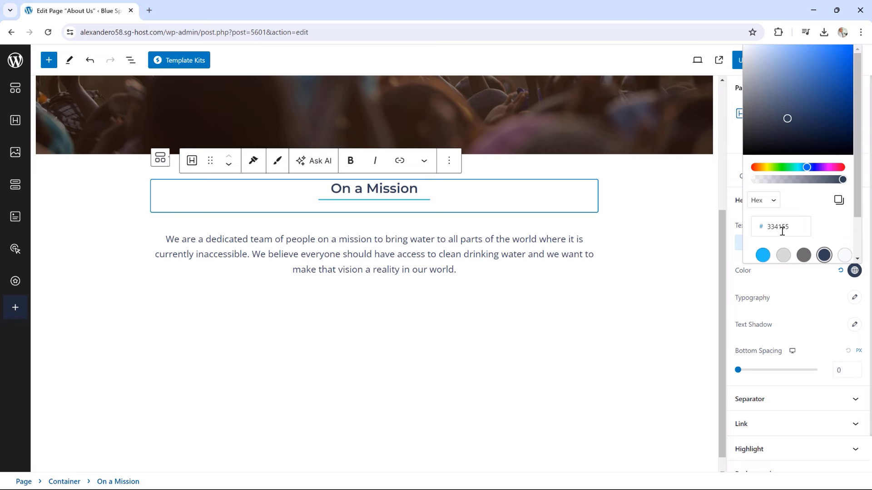
click(403, 248)
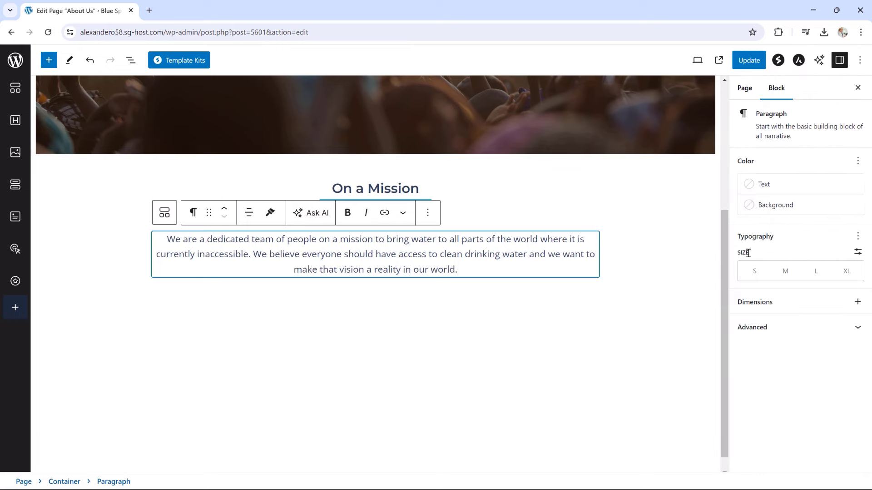
Set the mission paragraph to a custom font size of 20 and update the page
click(859, 255)
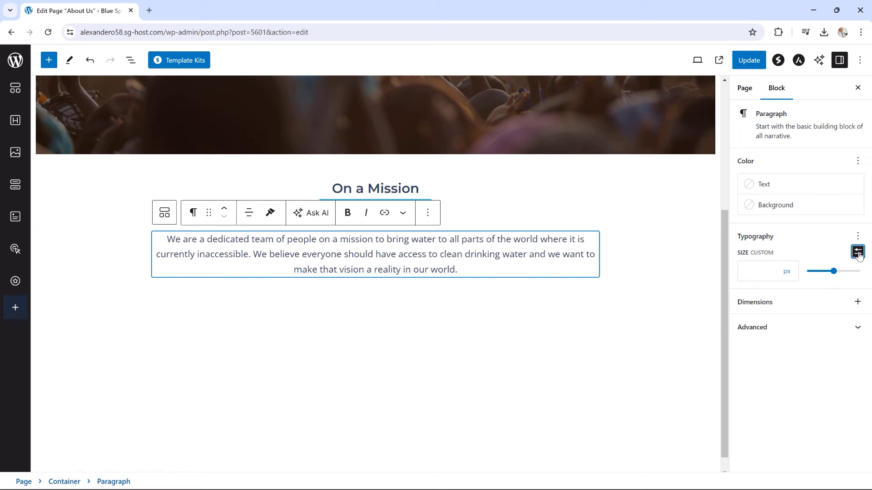
click(766, 270)
text(20)
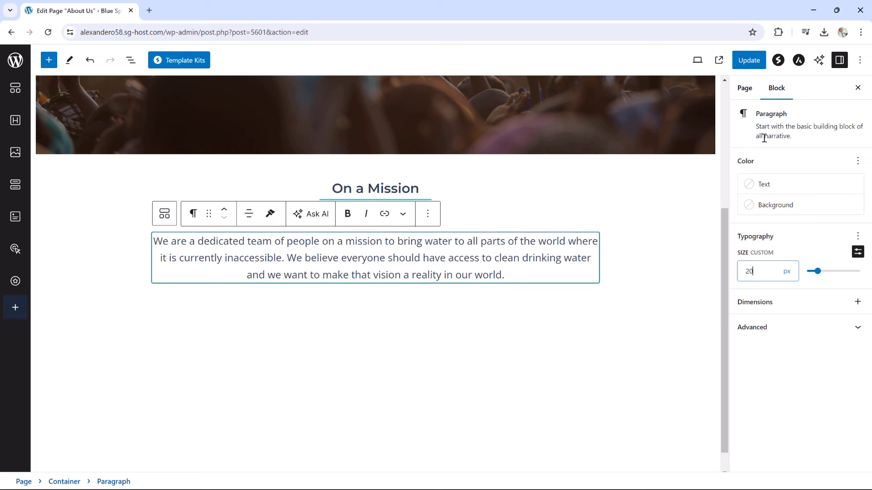
click(749, 61)
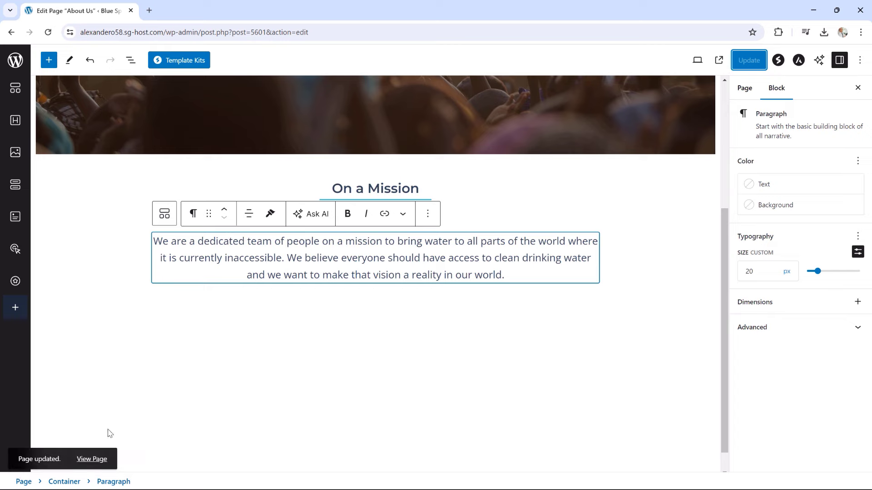
Check the heading and paragraph on the live About Us page, then return to editing
click(90, 459)
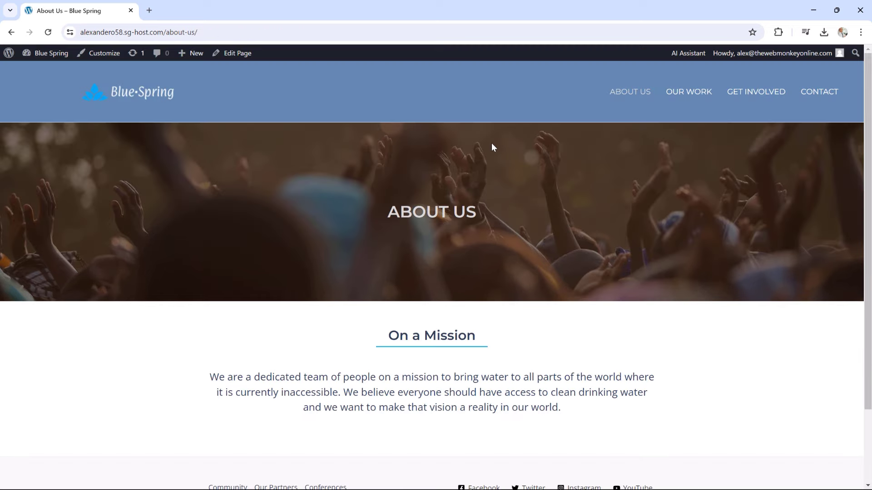
scroll(492, 143, down, 3)
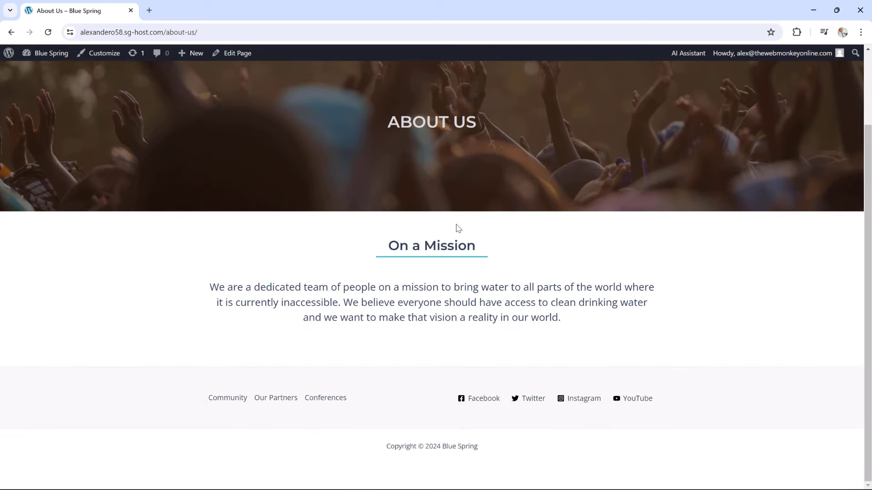
drag(389, 246, 480, 247)
double_click(447, 247)
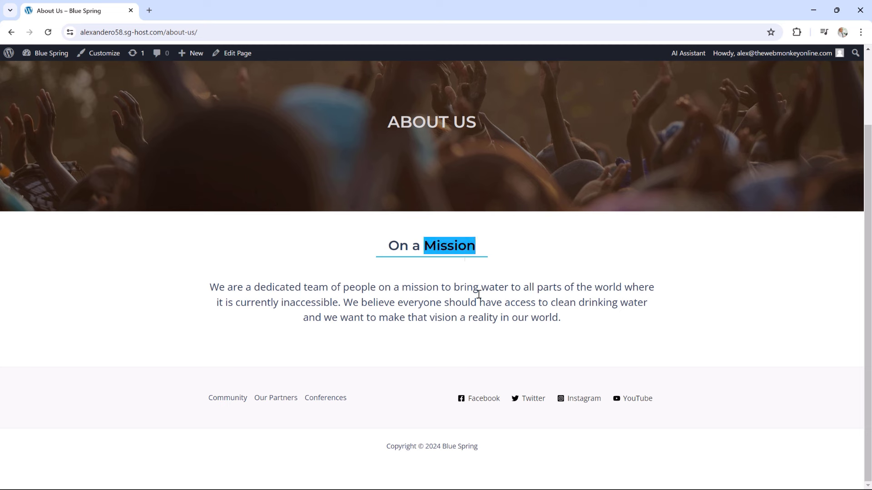
click(266, 296)
drag(238, 290, 455, 303)
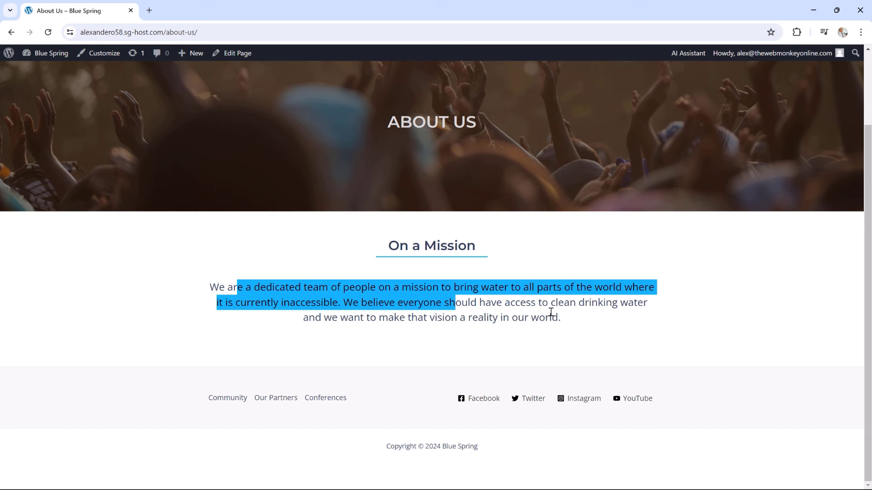
click(242, 54)
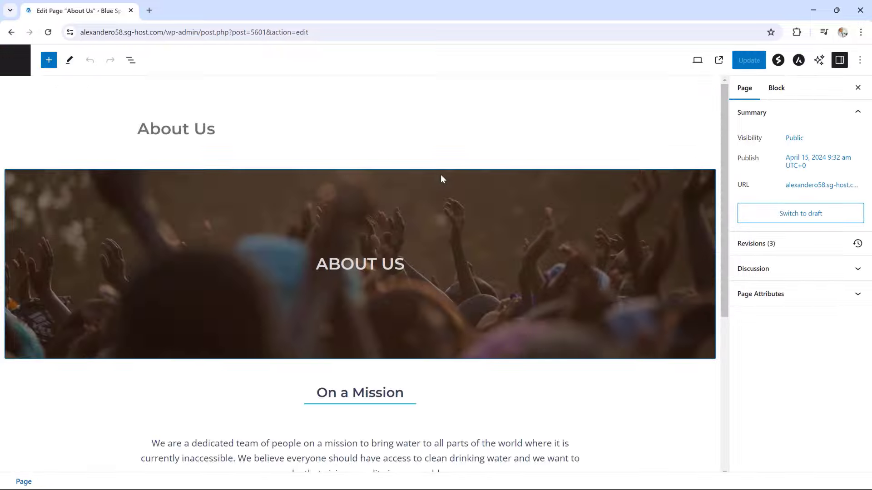
Insert a single-column Container block below the On a Mission paragraph
scroll(441, 179, down, 6)
click(593, 277)
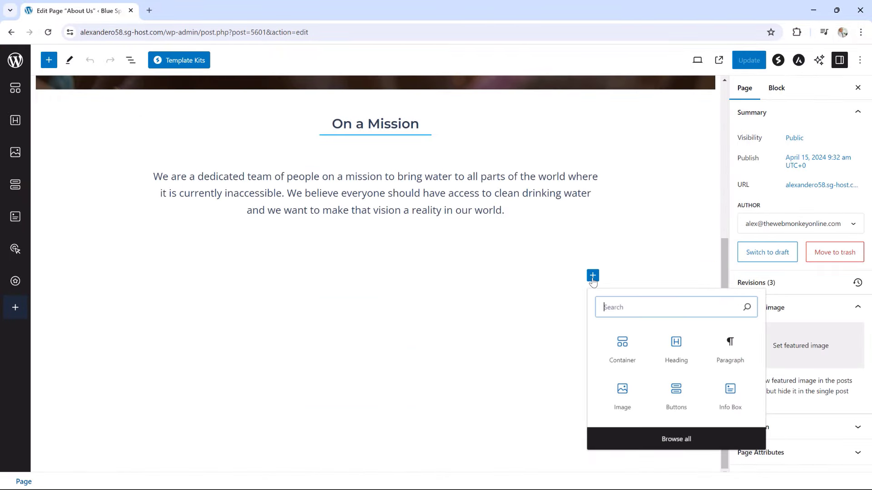
click(622, 349)
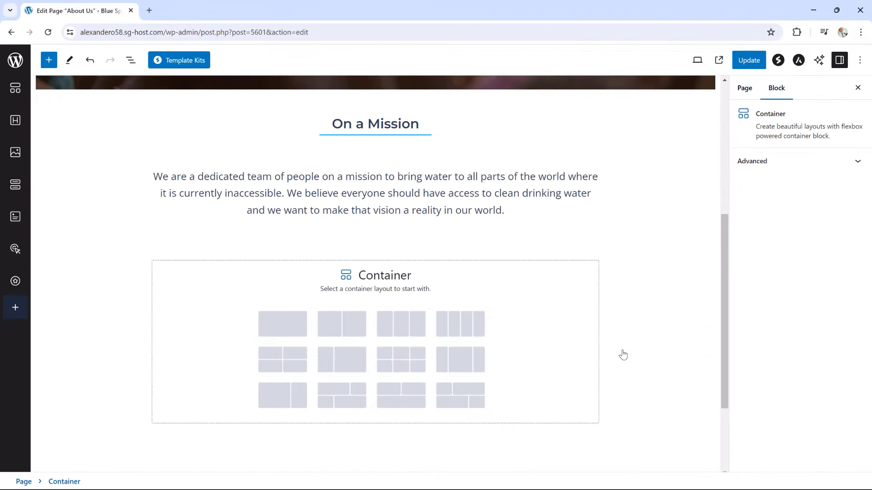
click(292, 333)
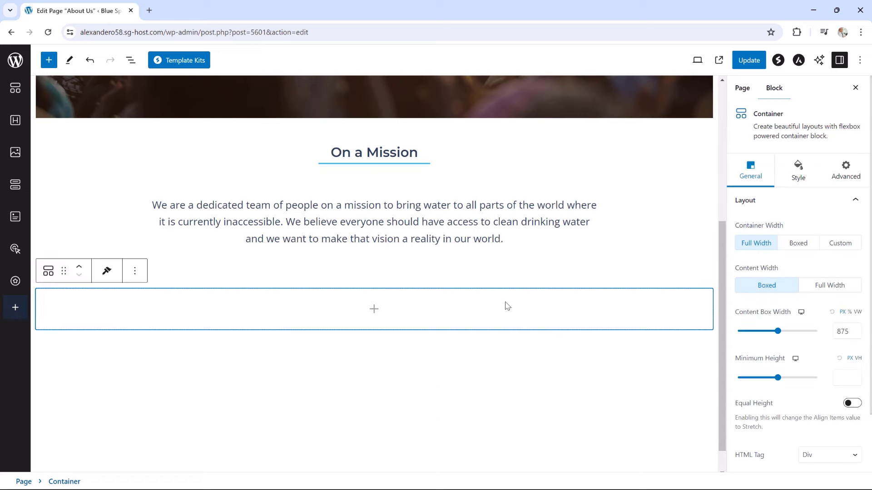
Give the new container a Classic light grey #DADADA background
click(799, 174)
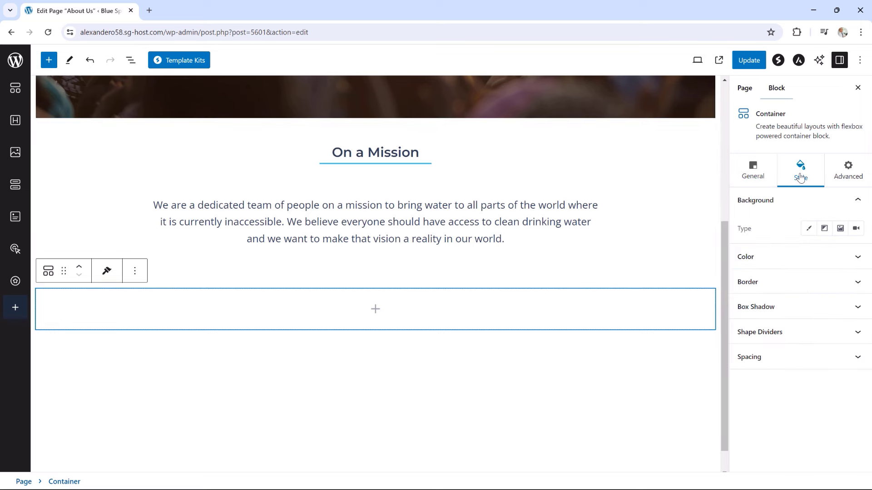
click(809, 231)
click(856, 255)
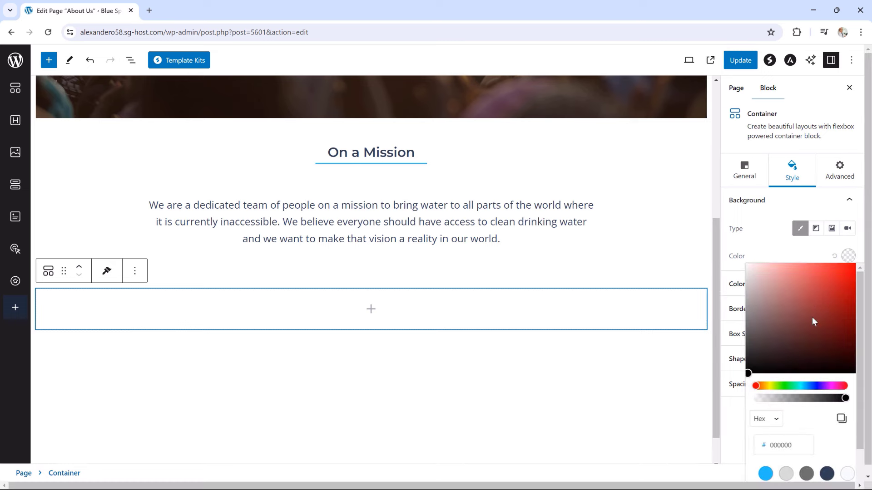
click(786, 476)
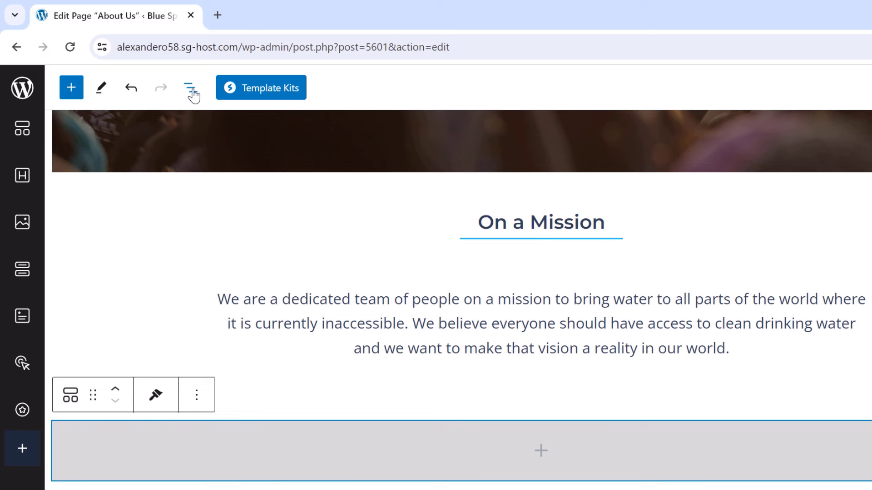
Duplicate the On a Mission heading from the List View outline
click(191, 91)
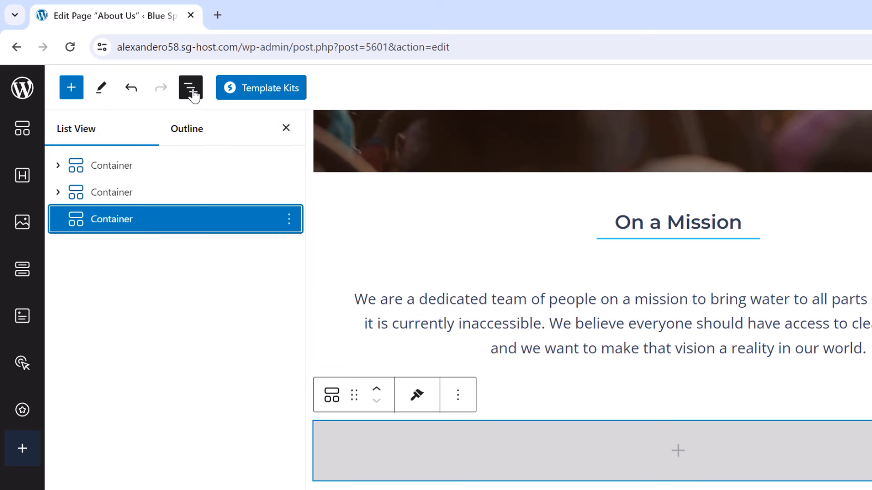
click(58, 193)
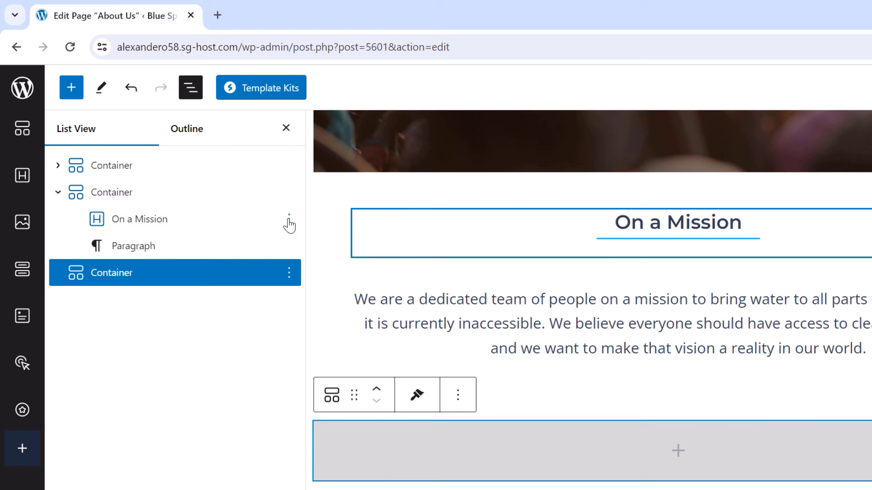
click(289, 222)
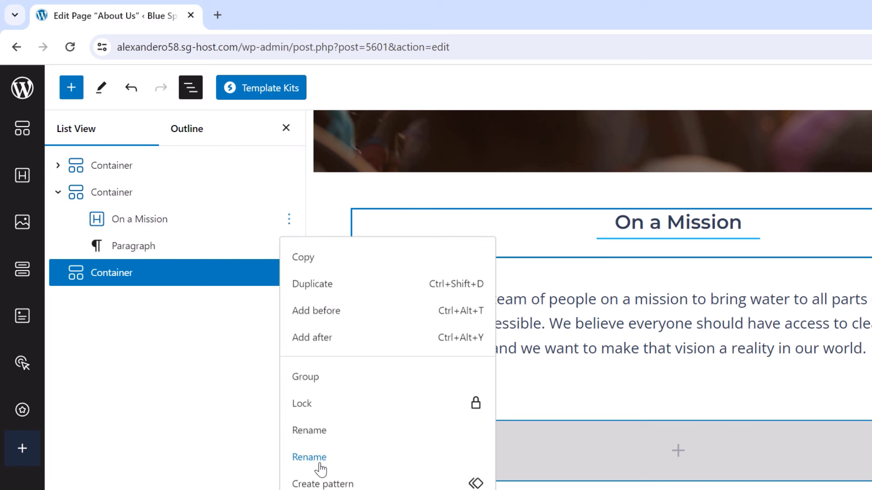
click(312, 286)
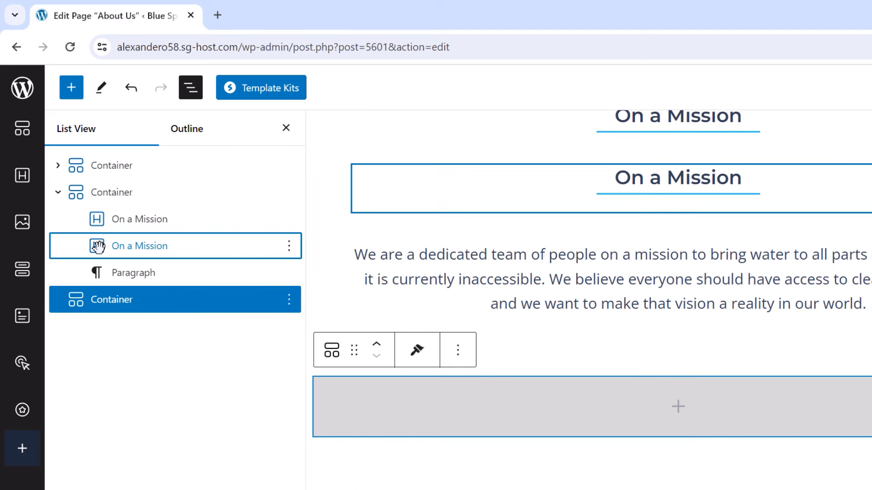
Drag the heading copy into the grey container and select its text
drag(98, 247, 104, 298)
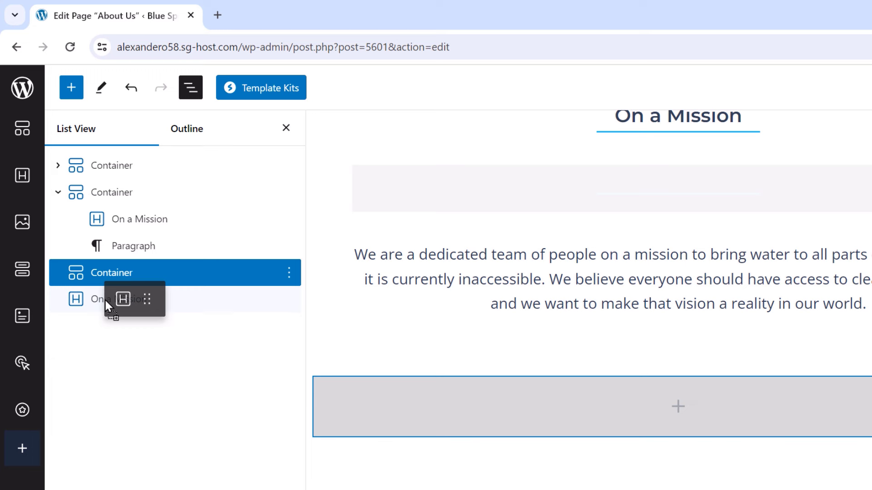
mouse_move(105, 298)
mouse_down()
mouse_move(95, 295)
mouse_move(153, 301)
mouse_move(184, 281)
mouse_move(103, 280)
mouse_move(81, 293)
mouse_move(93, 296)
mouse_up()
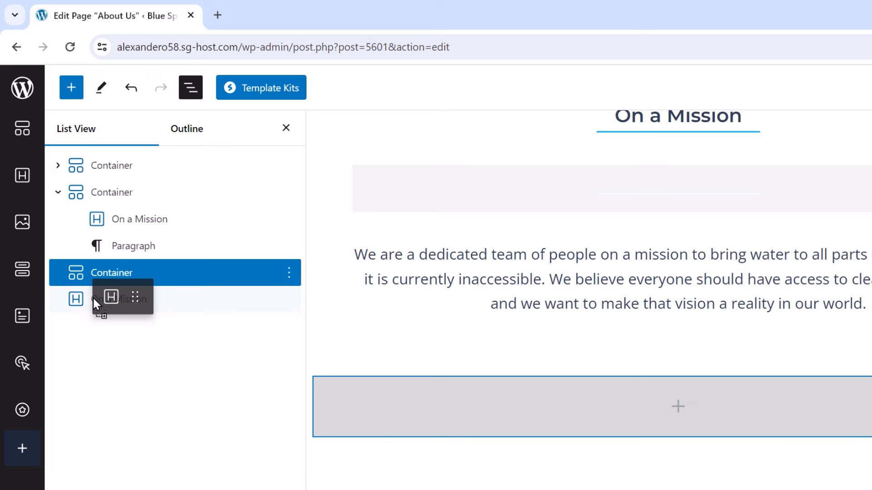
drag(92, 296, 132, 285)
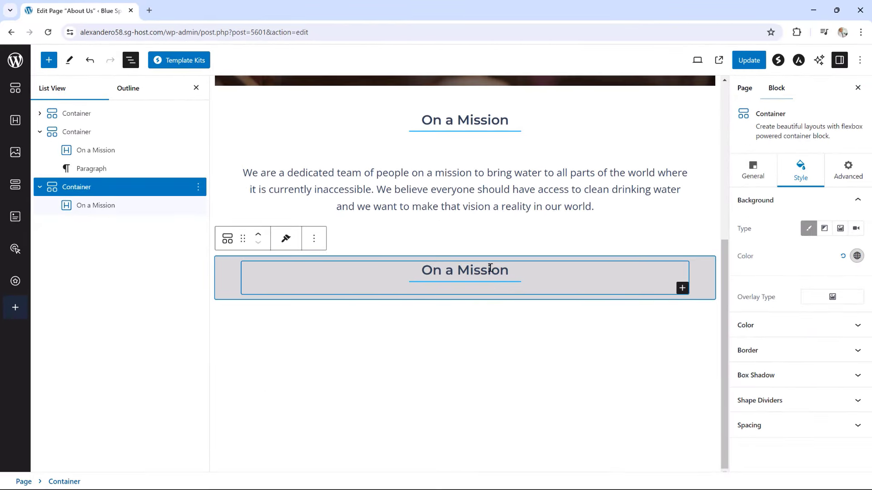
drag(516, 274, 424, 276)
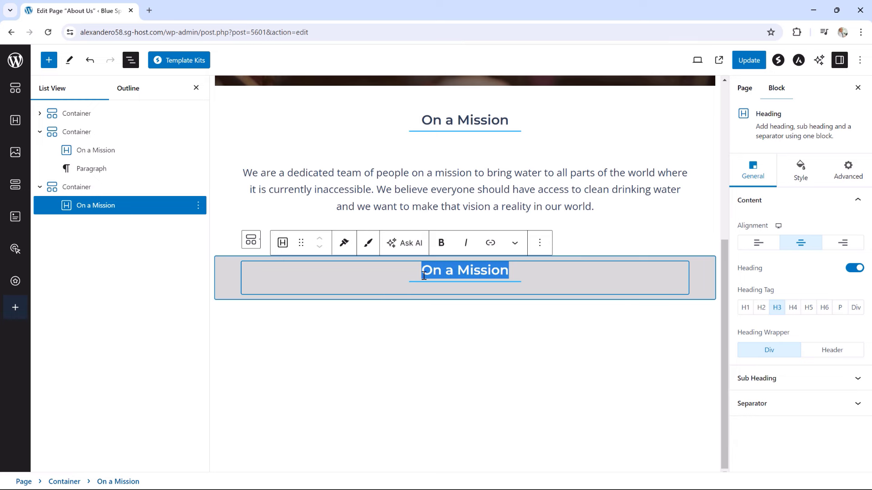
Change the copied heading's text to 'In Pictures'
key(BackSpace)
text(In P)
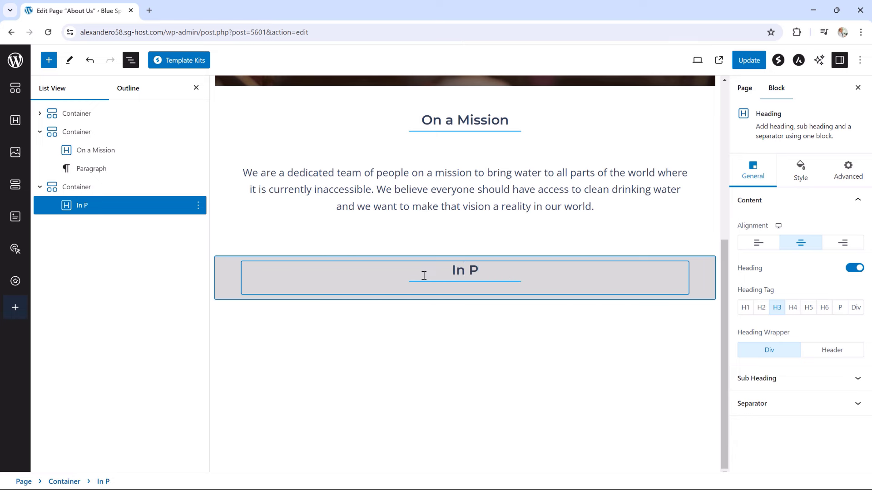
text(ictures)
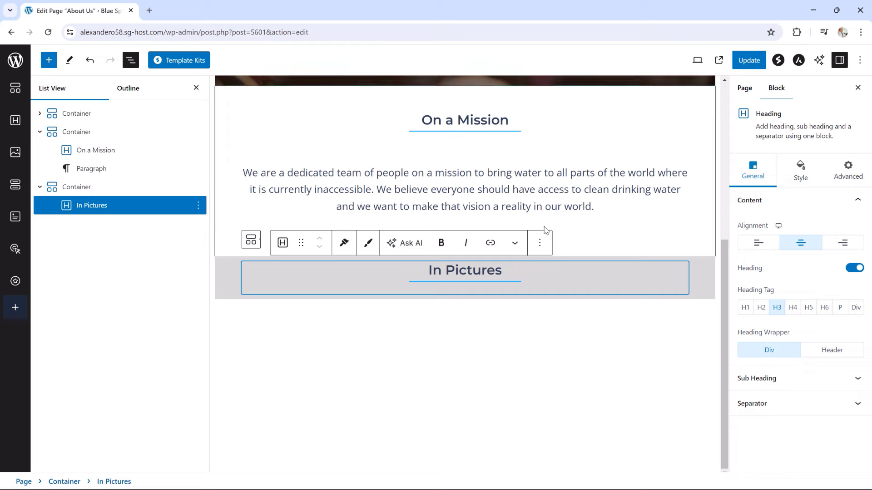
click(220, 263)
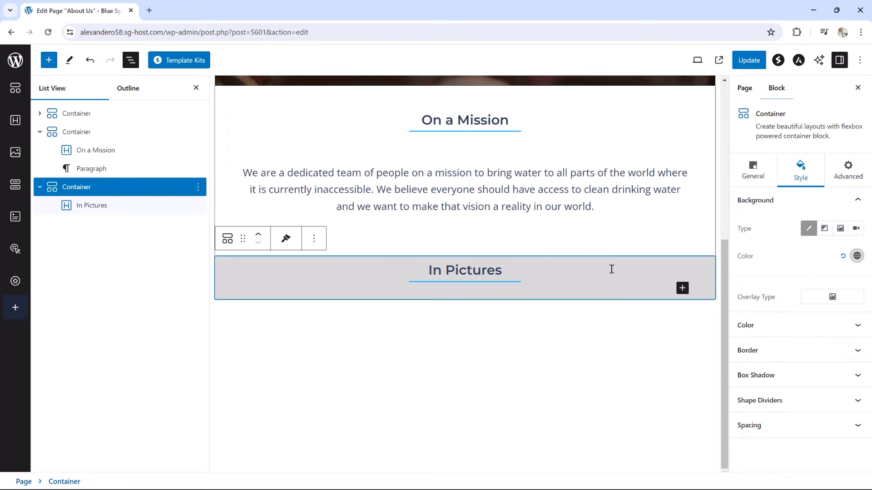
Set the grey container's top and bottom padding to 50 px
click(753, 418)
scroll(755, 364, down, 2)
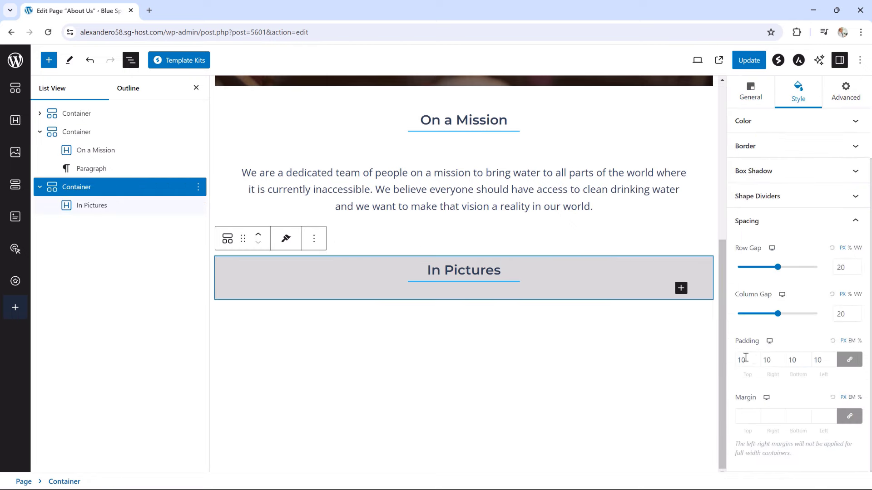
click(849, 364)
drag(741, 361, 732, 365)
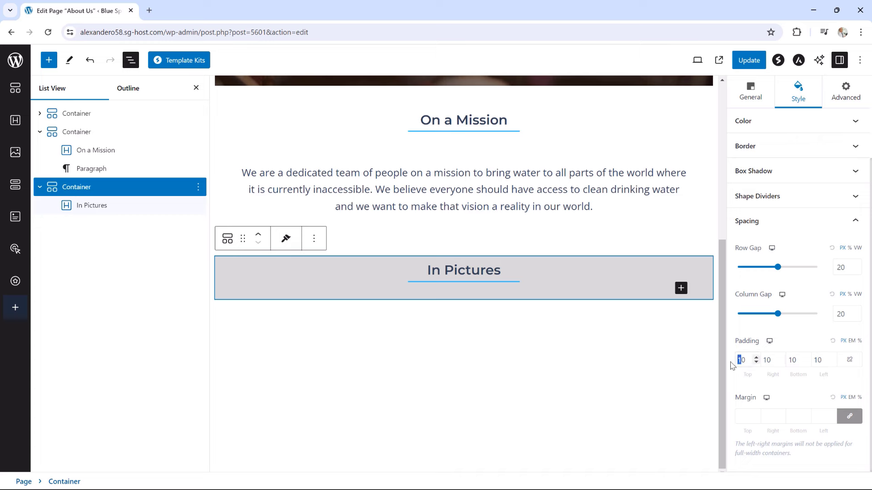
text(5)
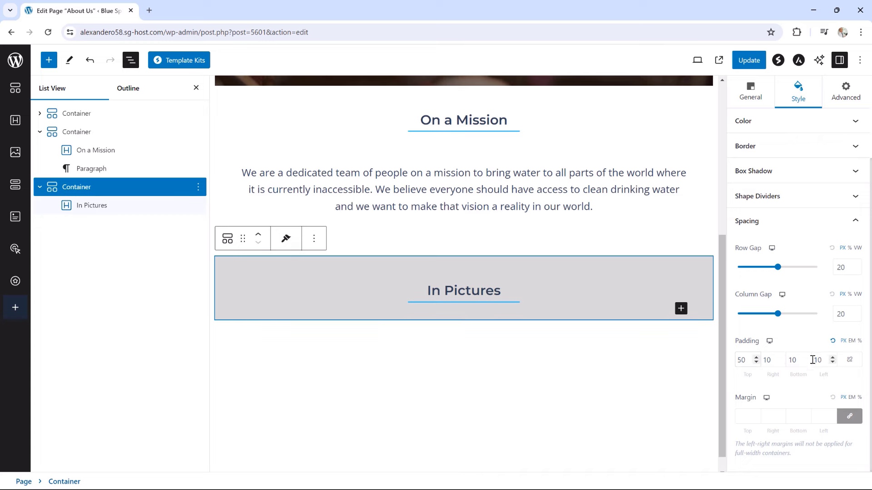
drag(796, 362, 789, 362)
text(5)
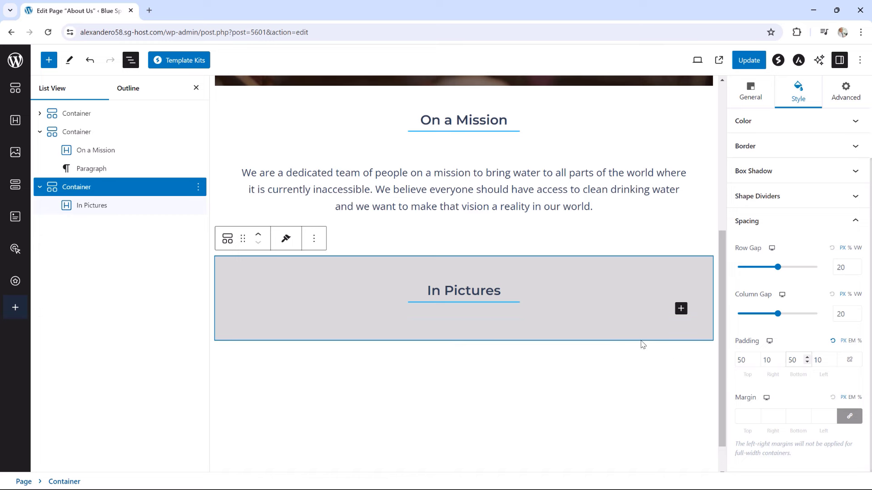
click(681, 309)
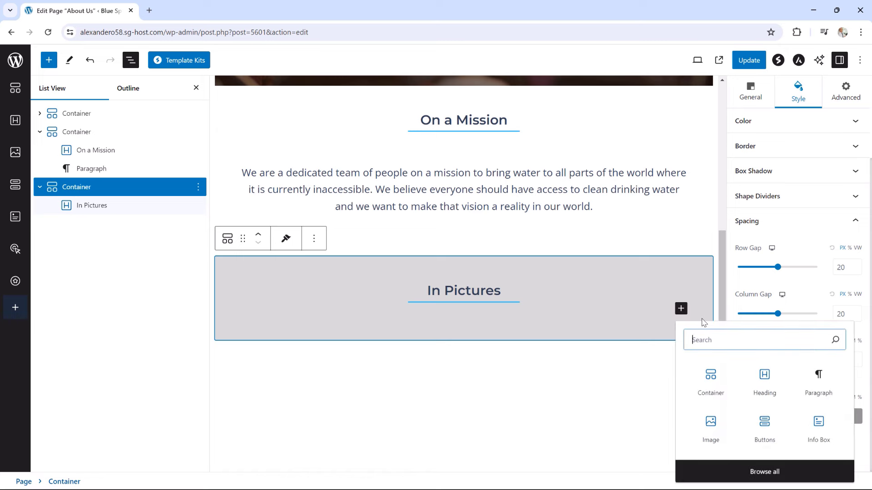
Add an image gallery with the children, water pump, whiteboard and meeting photos
click(744, 471)
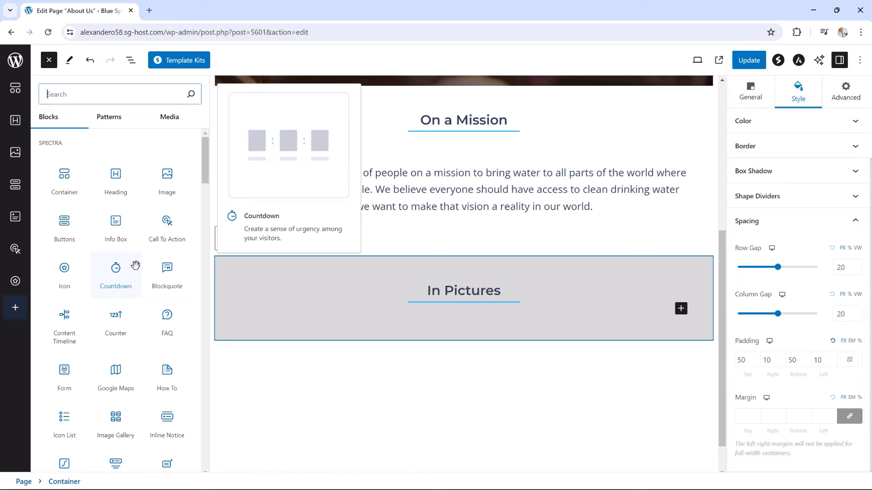
click(114, 420)
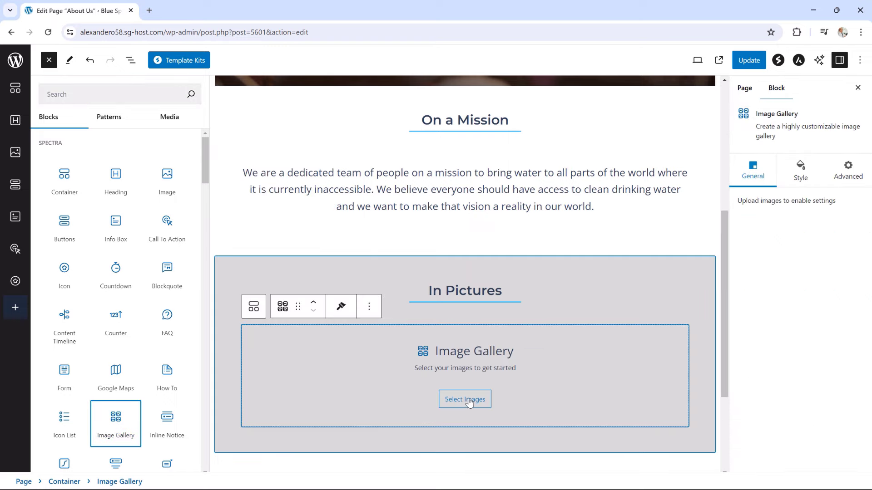
click(389, 400)
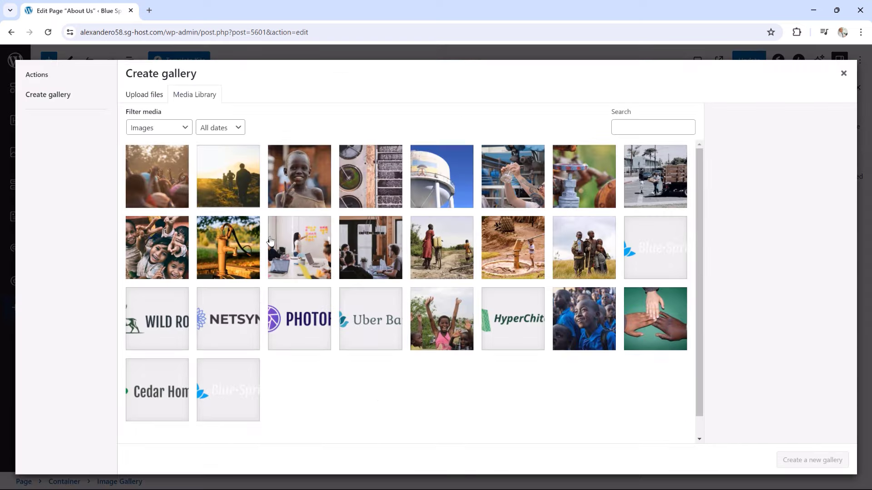
click(164, 257)
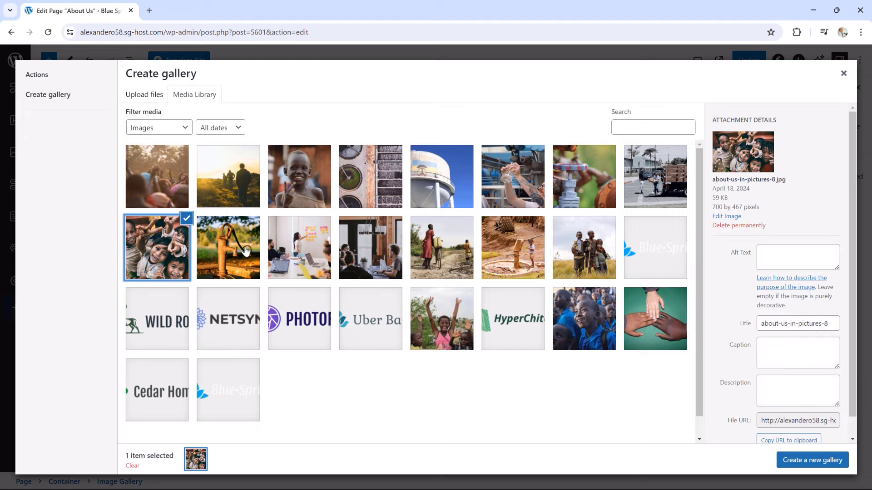
click(245, 251)
click(309, 252)
click(372, 254)
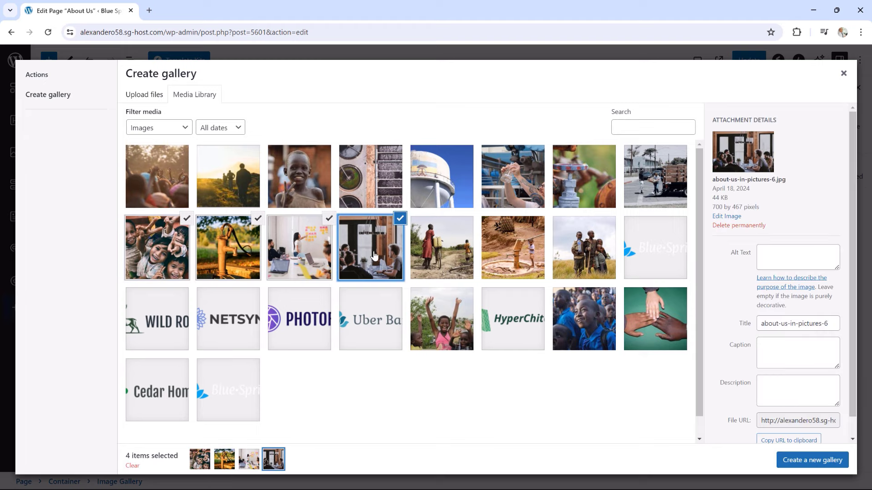
click(804, 463)
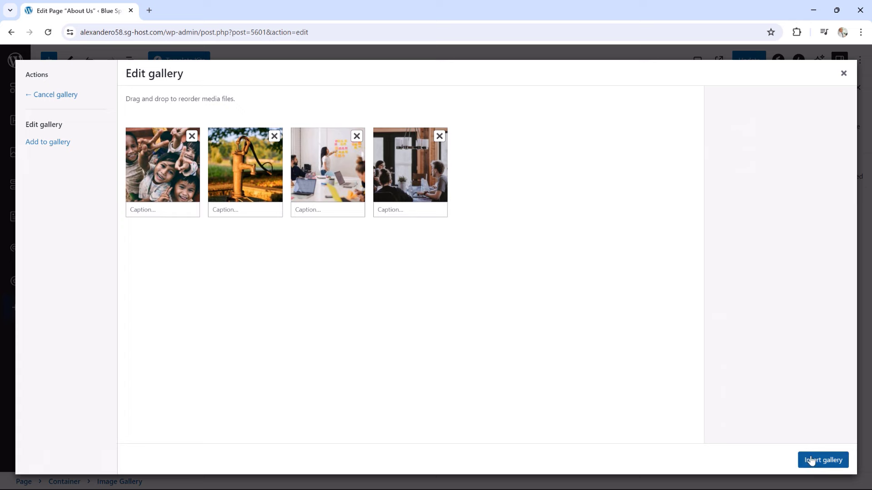
click(811, 461)
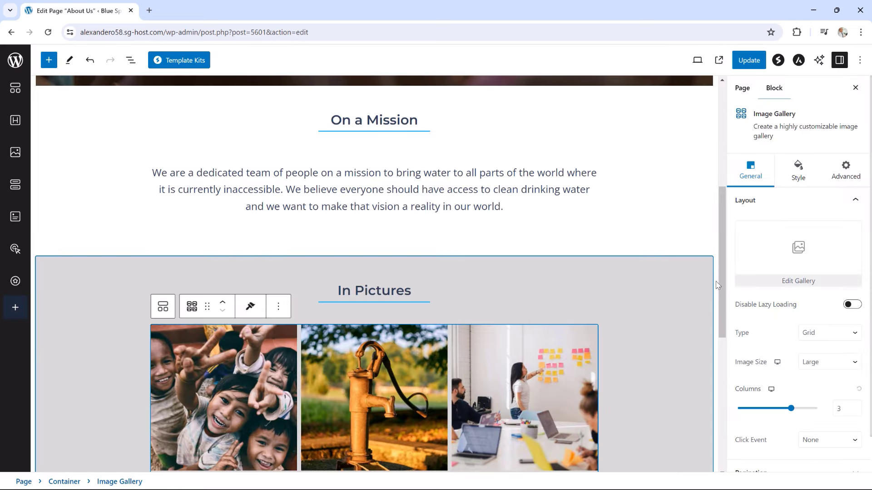
Set the image gallery's type to Carousel
scroll(723, 305, down, 2)
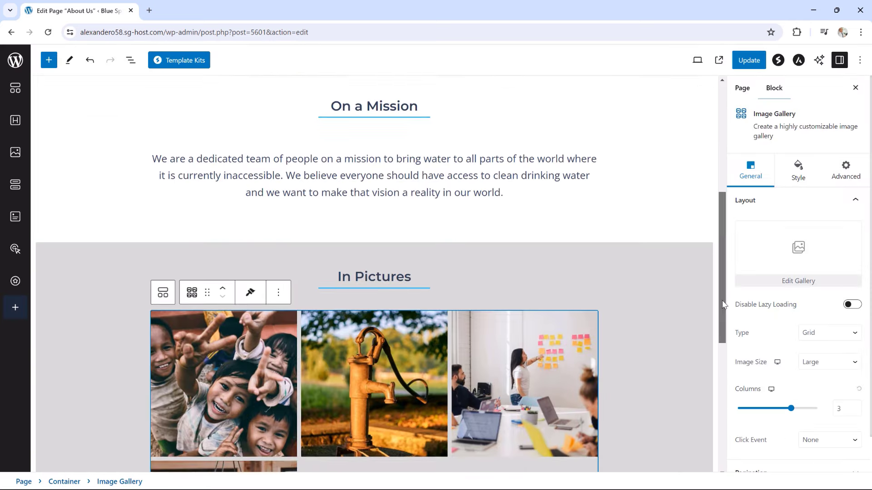
scroll(722, 313, down, 2)
click(813, 334)
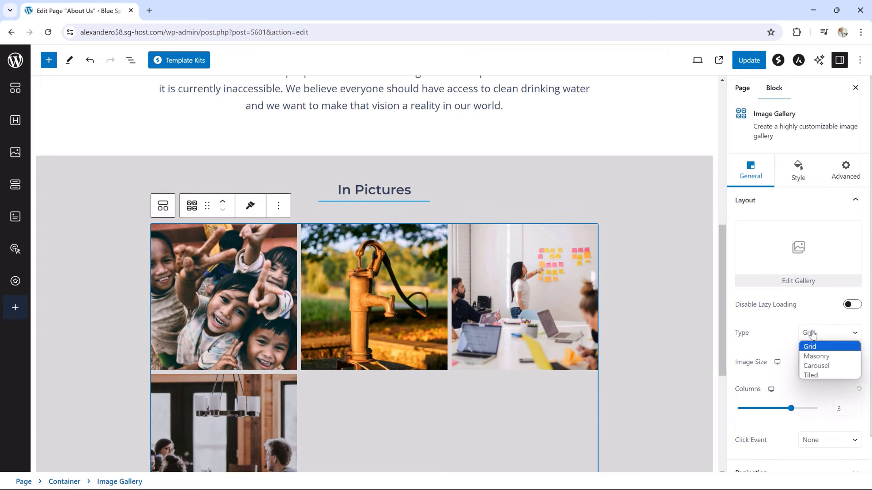
click(815, 366)
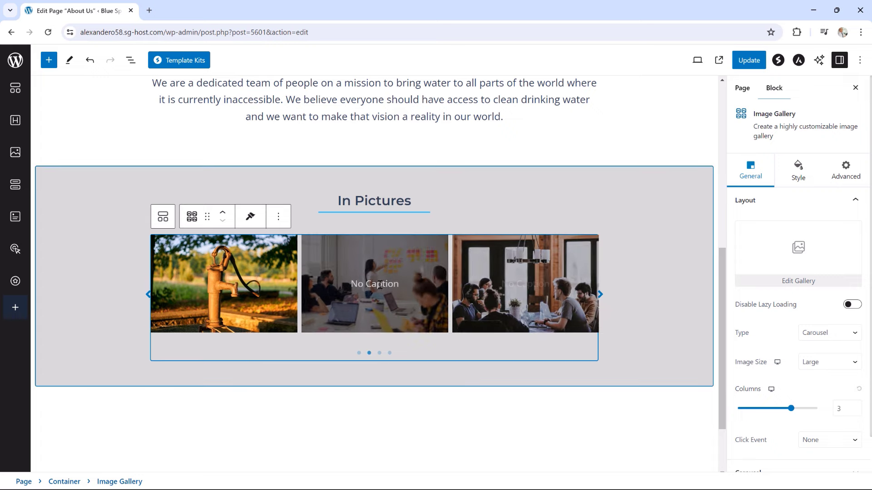
Update the About Us page and check the live In Pictures carousel
click(748, 60)
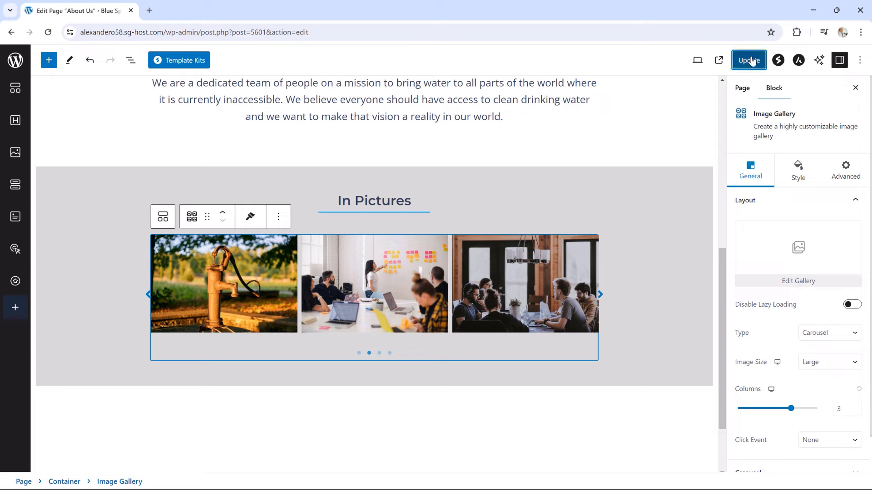
click(104, 460)
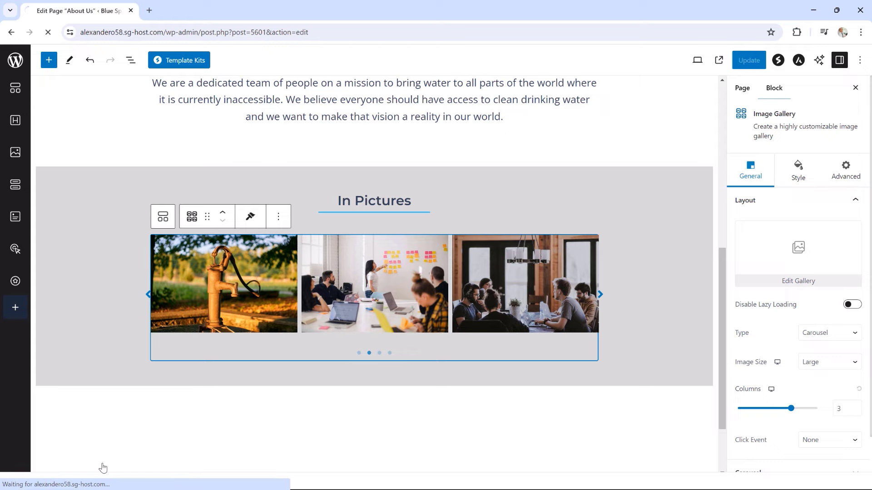
scroll(568, 345, down, 5)
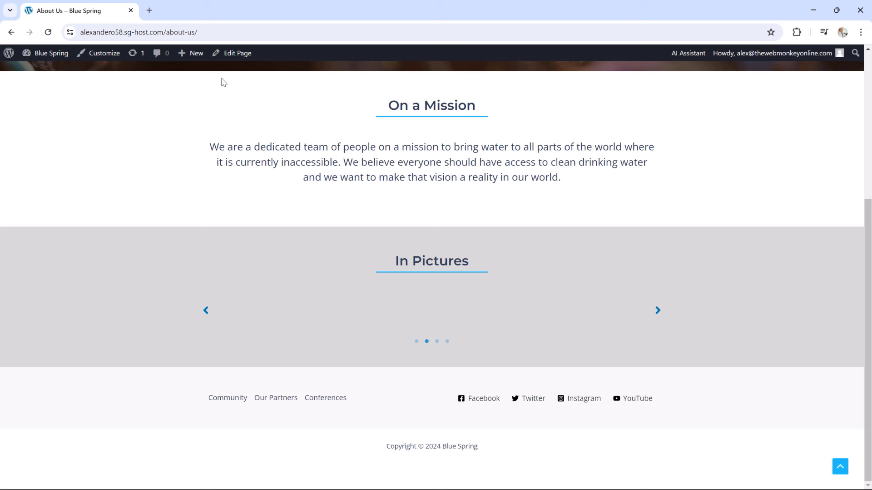
Return to editing the page and select the gallery in List View
click(233, 53)
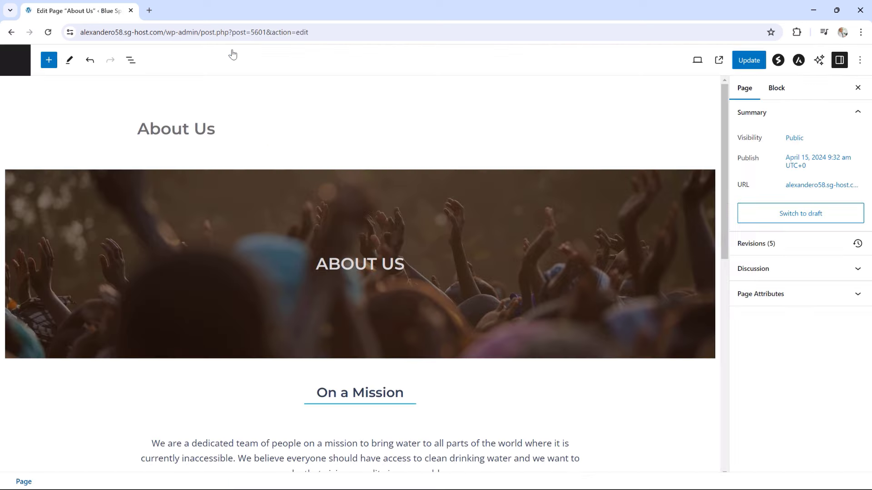
scroll(458, 206, down, 9)
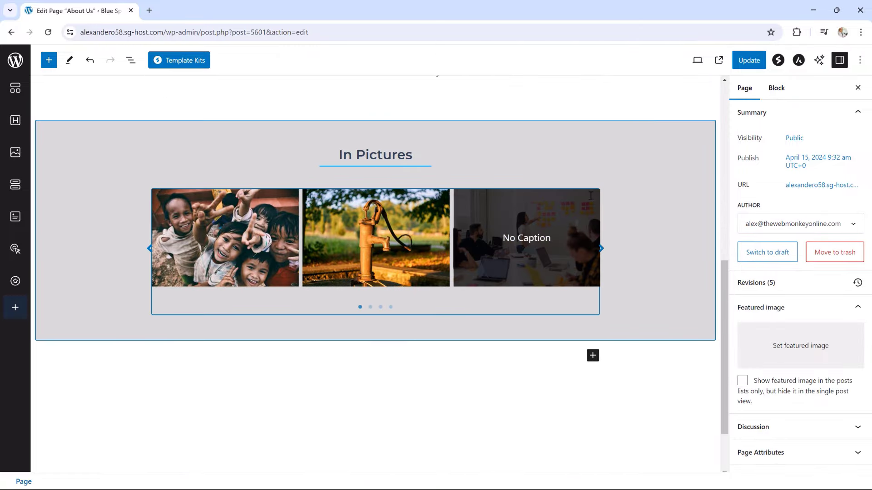
click(605, 206)
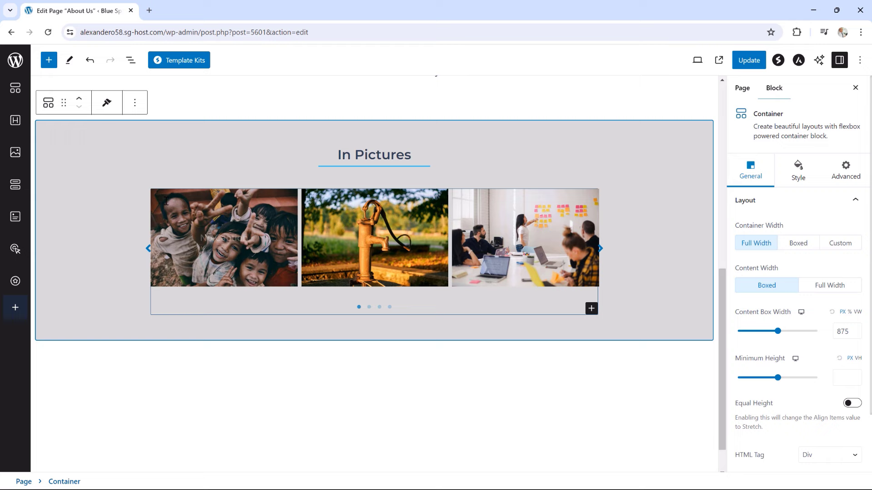
click(166, 200)
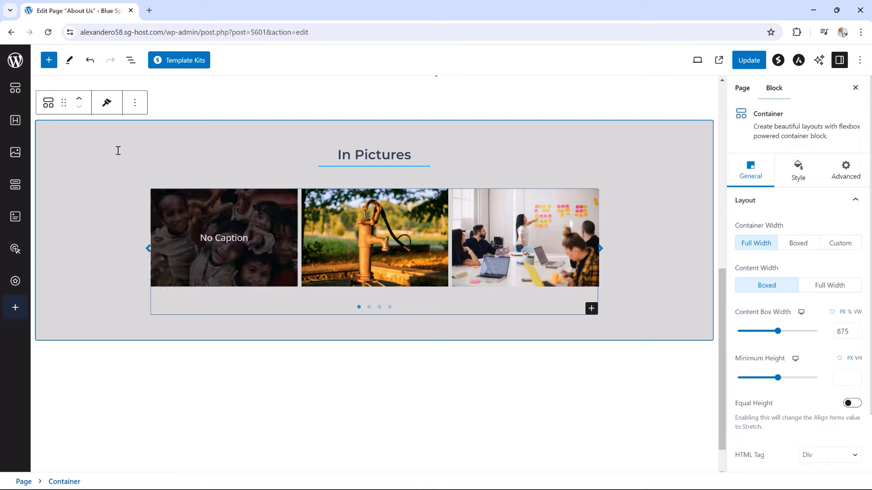
click(130, 60)
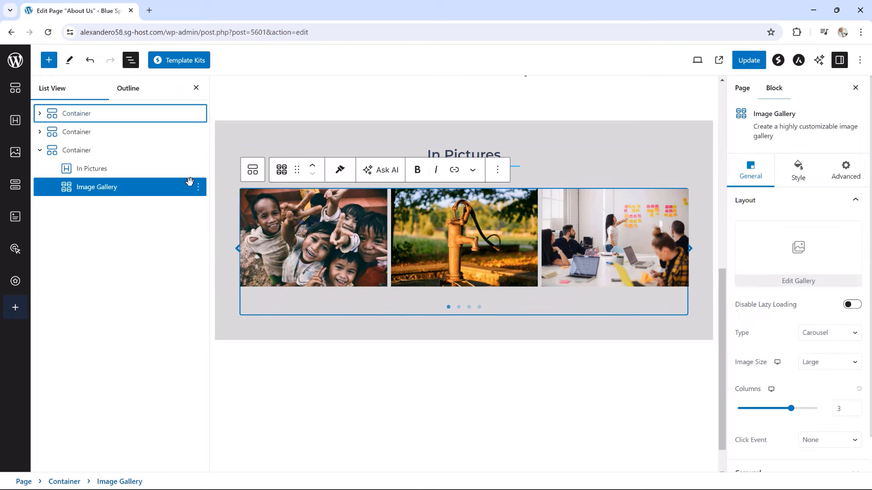
Delete the carousel Image Gallery block from the In Pictures container
click(198, 187)
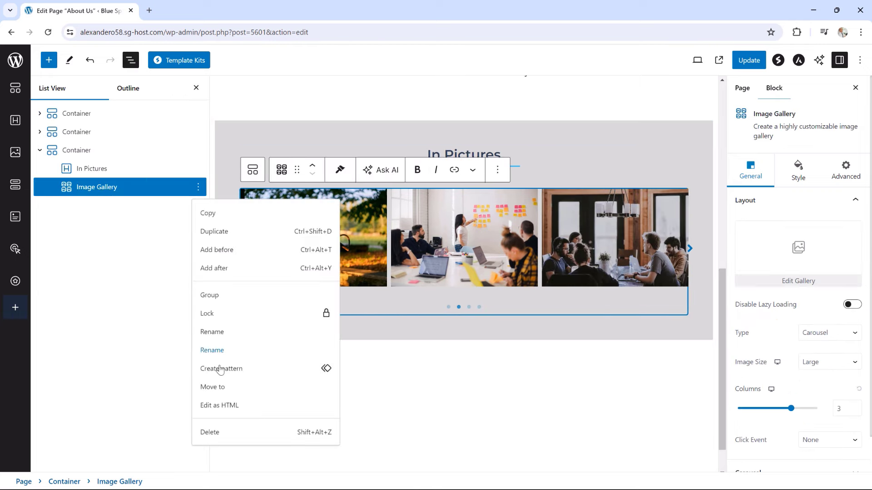
click(214, 434)
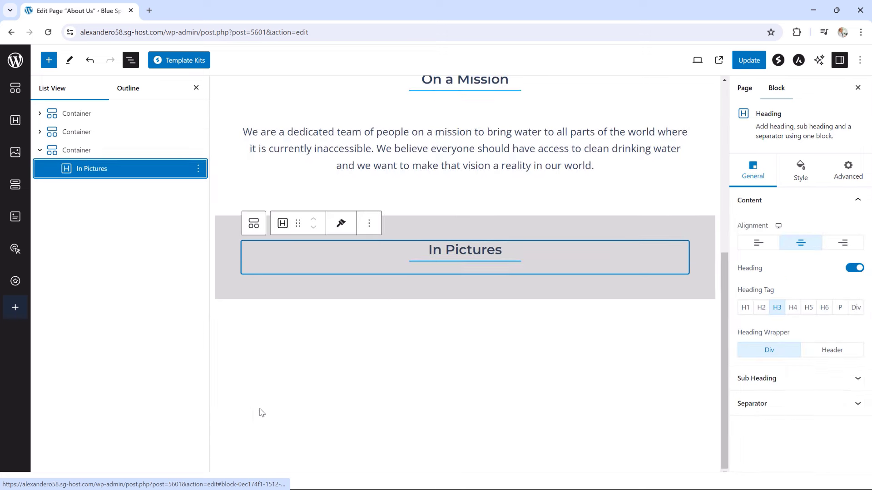
click(576, 295)
Add a standard Gallery block inside the In Pictures container
click(681, 269)
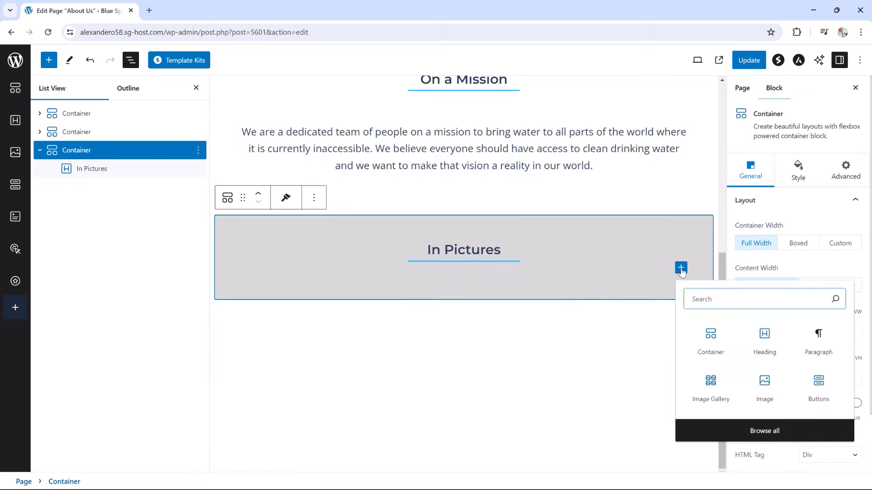
click(741, 432)
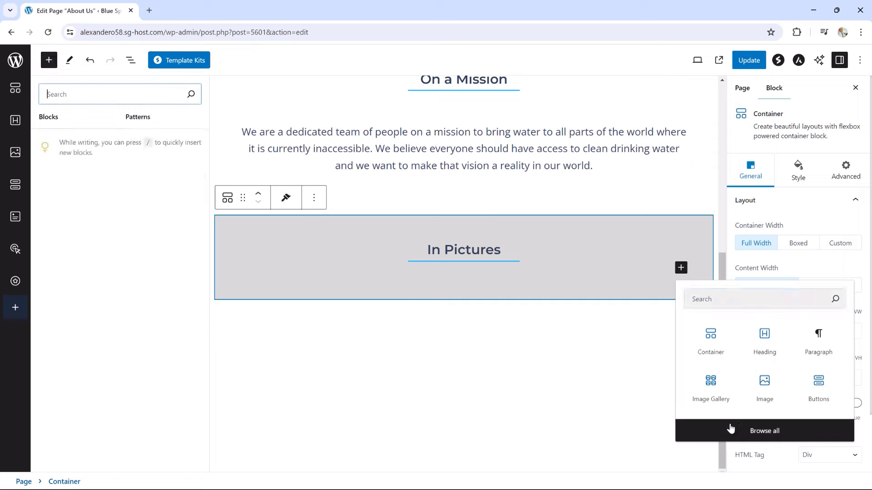
scroll(119, 243, down, 3)
scroll(119, 242, down, 8)
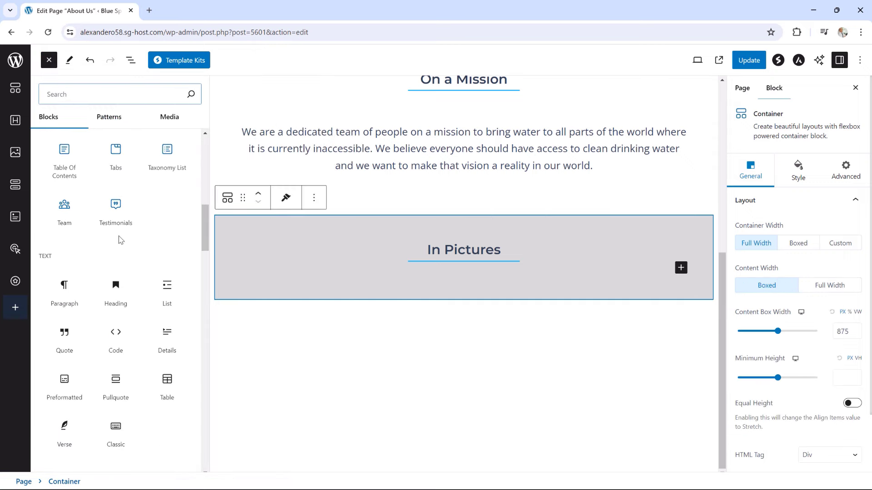
scroll(120, 239, down, 5)
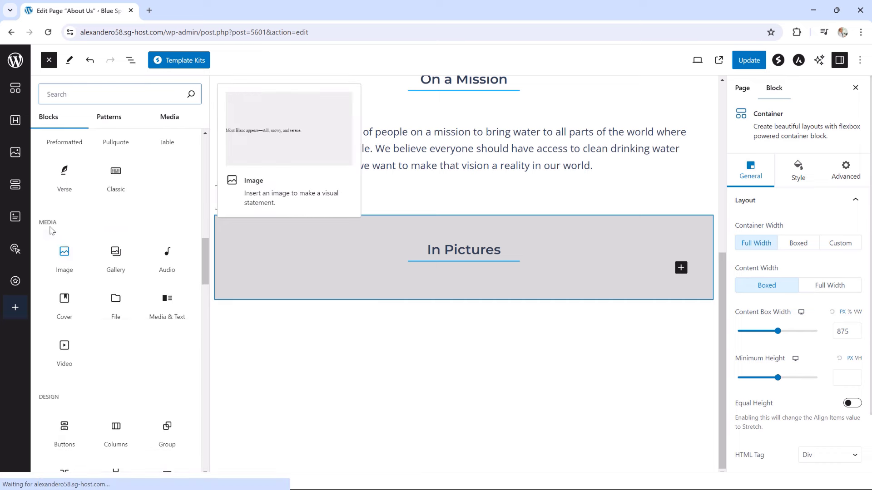
click(114, 258)
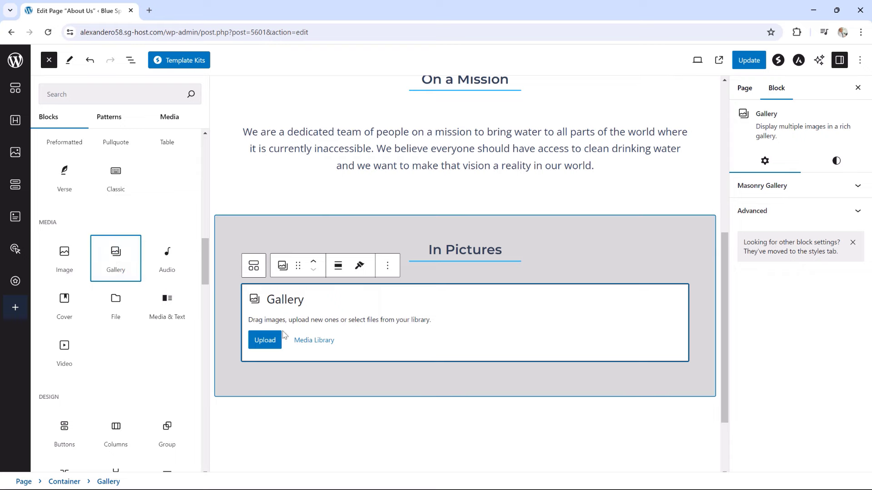
click(312, 343)
Fill the Gallery with six photos, including the woman with bicycle and child at pump
click(225, 341)
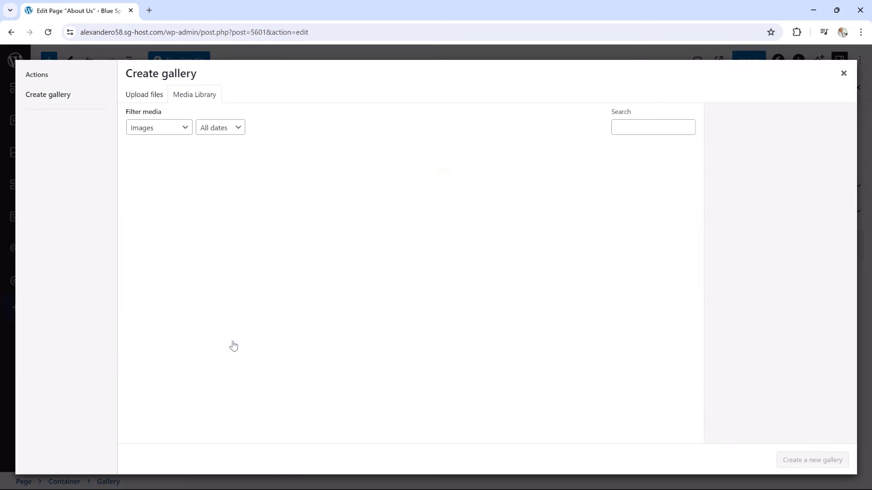
click(163, 268)
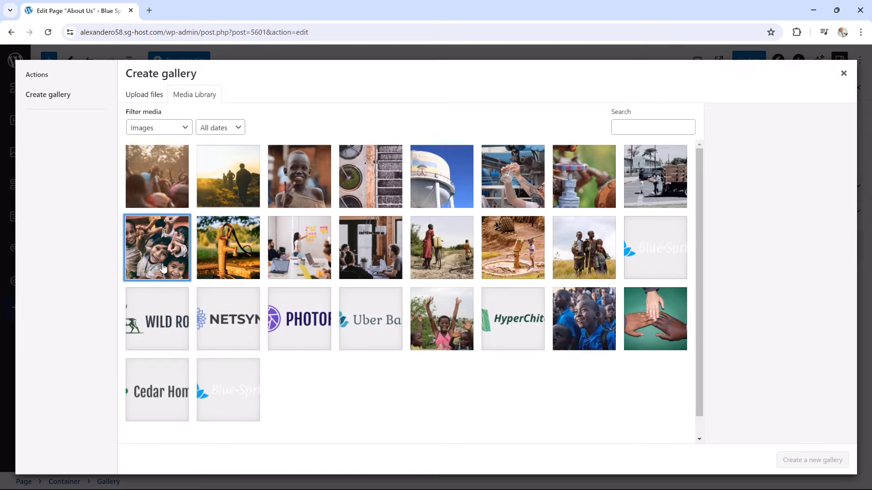
click(228, 269)
click(301, 263)
click(363, 265)
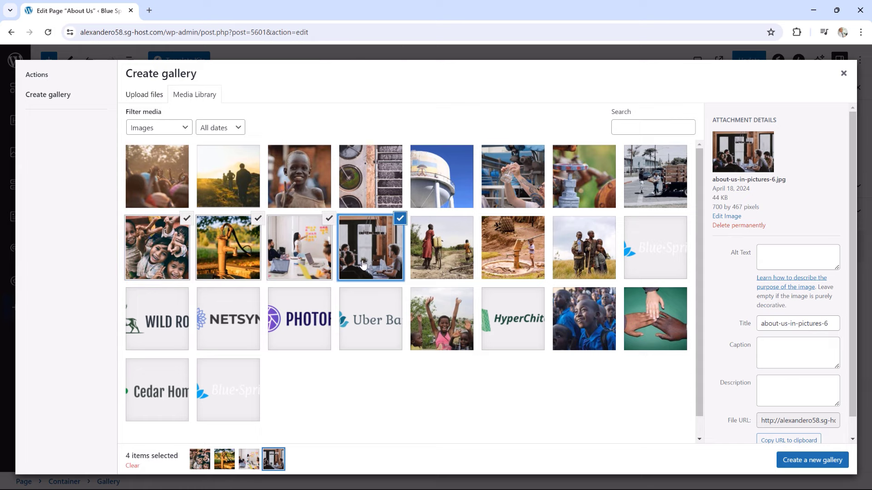
click(434, 264)
click(512, 262)
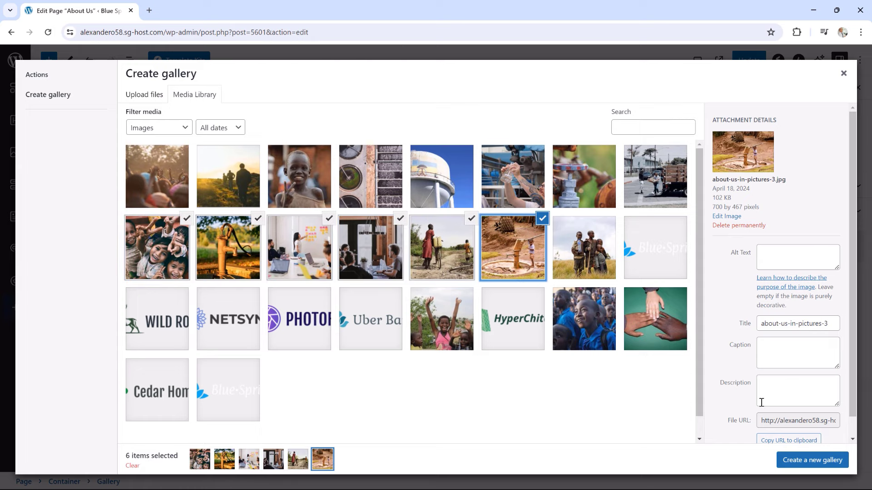
click(800, 461)
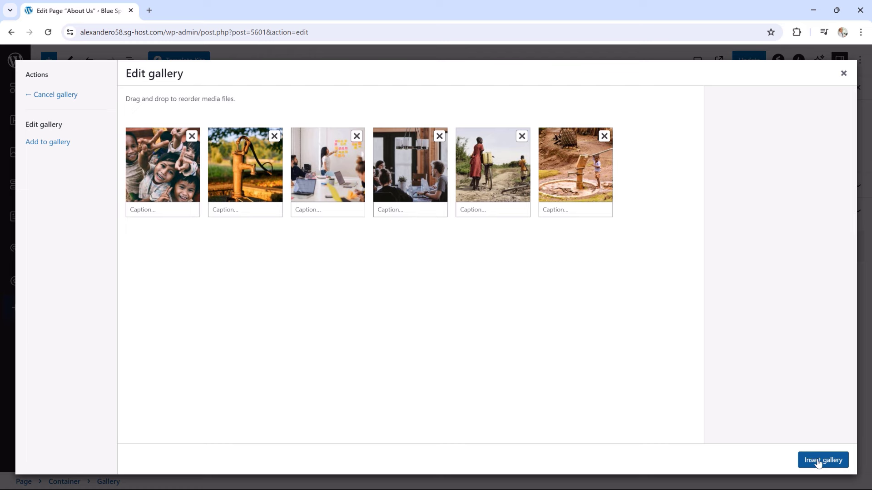
click(818, 462)
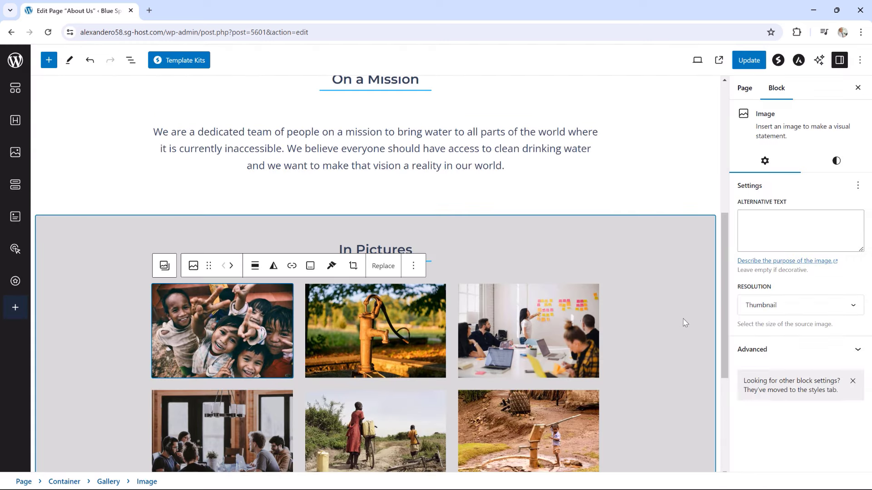
Set the first gallery image's resolution to Full Size
click(775, 309)
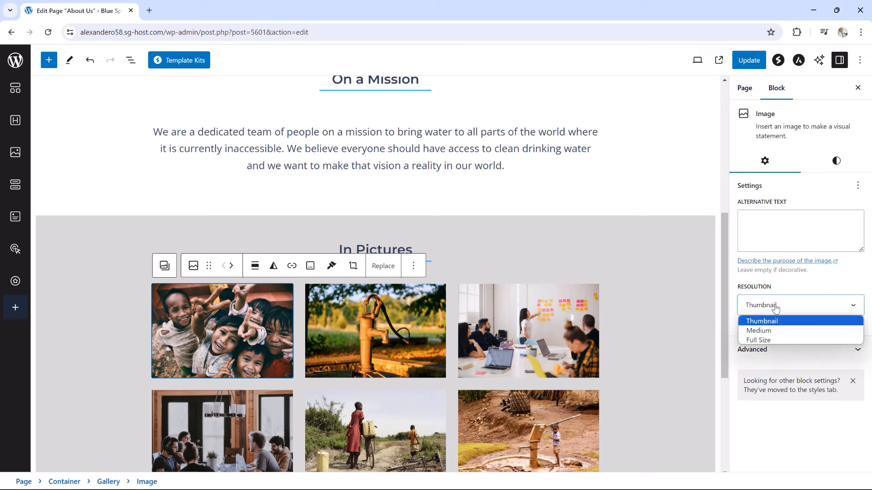
click(770, 340)
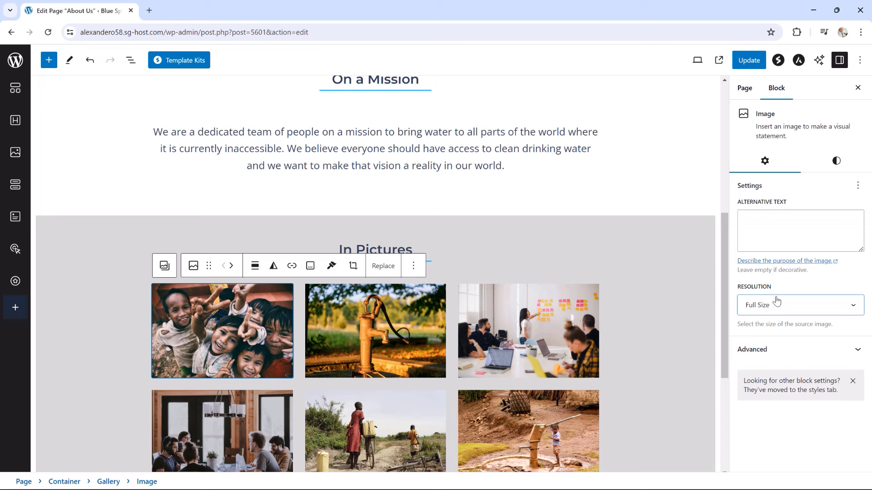
click(833, 162)
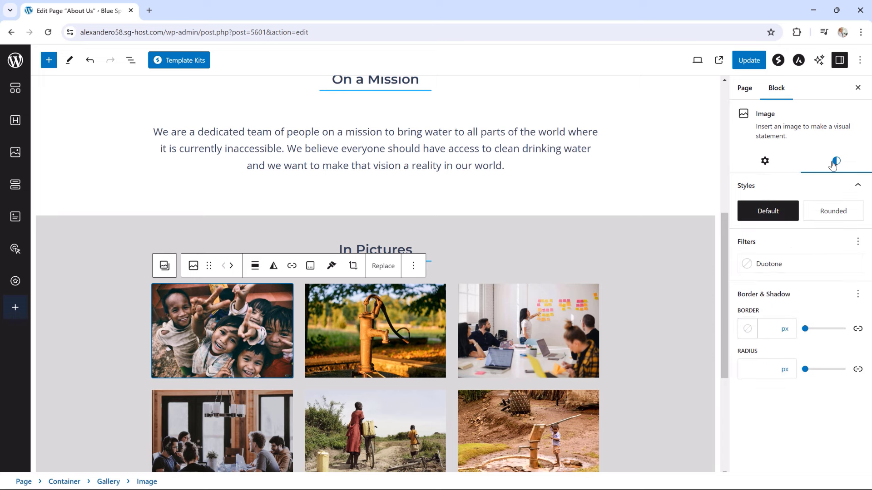
Try a border and rounded corners on the first image, keep both at 0, and save
click(805, 330)
mouse_move(807, 333)
mouse_down()
mouse_move(814, 333)
mouse_move(802, 334)
mouse_up()
mouse_move(804, 366)
mouse_down()
mouse_move(848, 381)
mouse_move(803, 381)
mouse_up()
scroll(619, 361, down, 2)
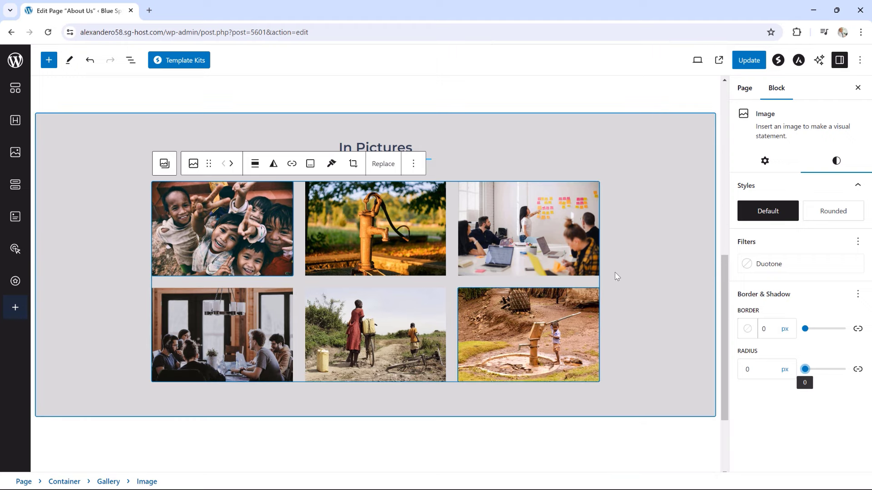
click(750, 62)
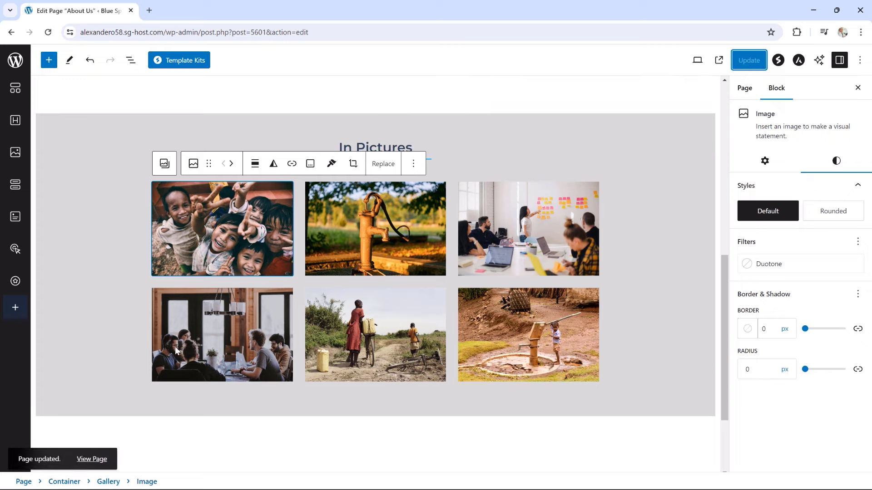
click(84, 461)
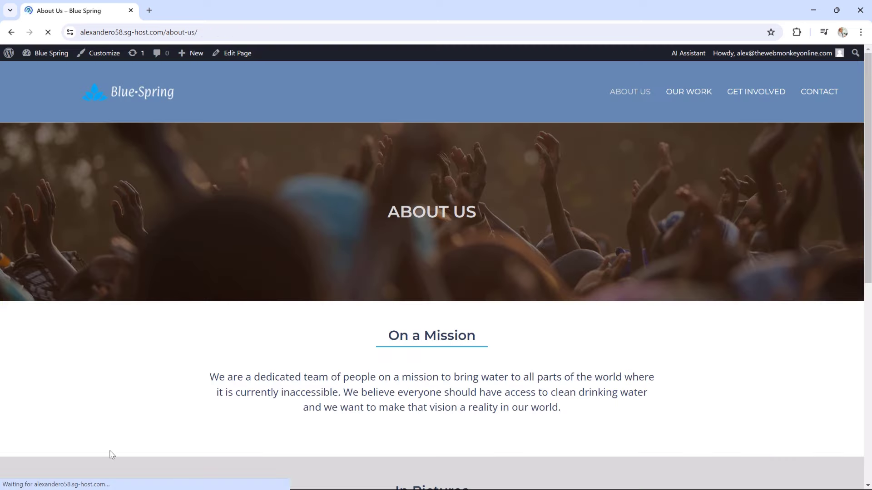
scroll(510, 319, down, 8)
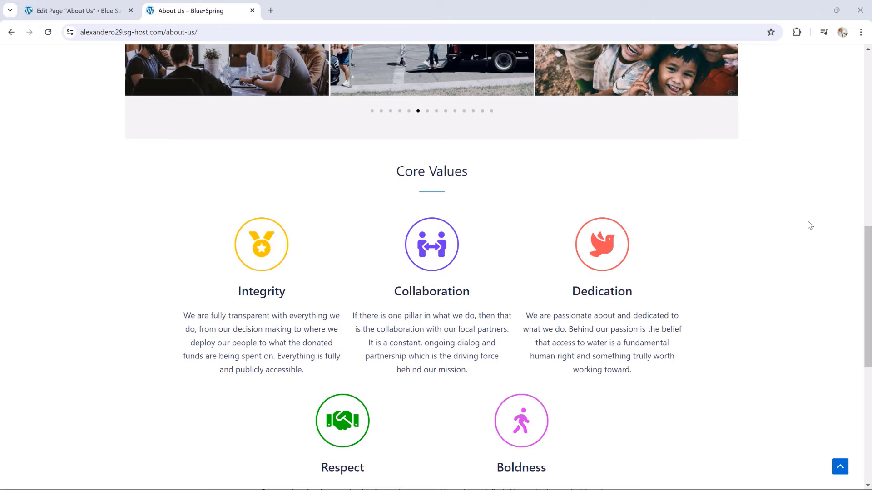
scroll(810, 221, down, 1)
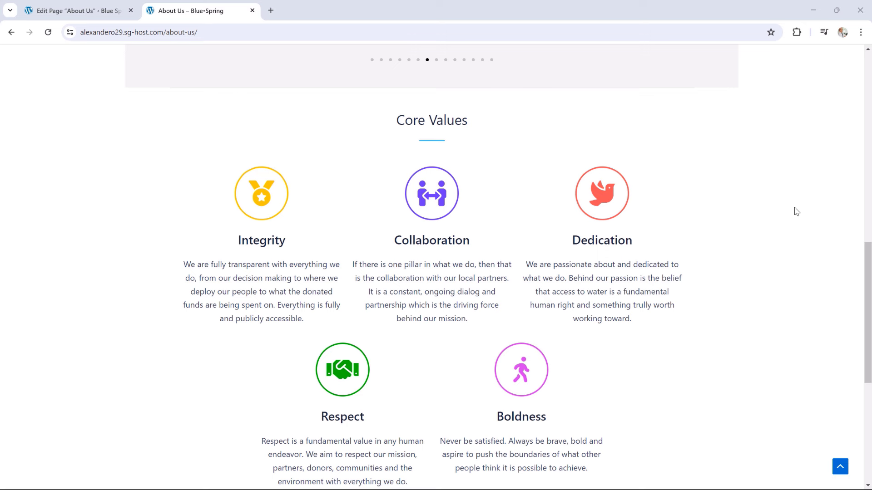
scroll(796, 210, down, 2)
scroll(819, 216, down, 2)
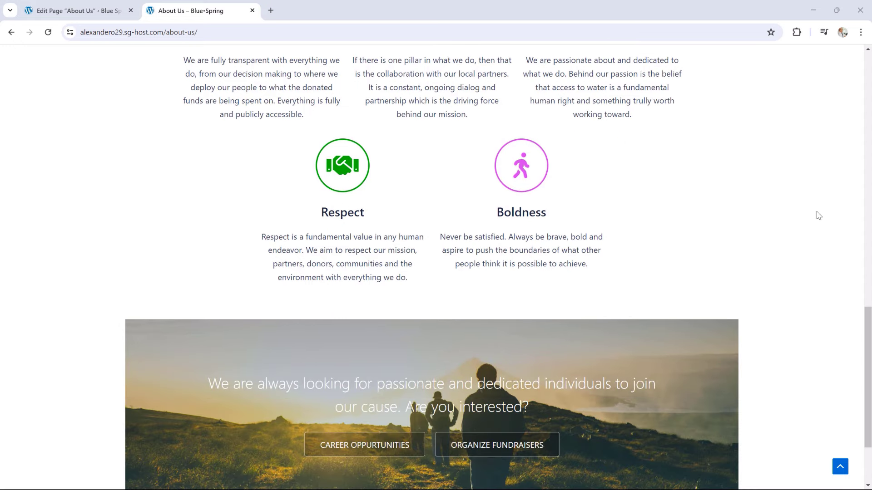
scroll(818, 216, down, 2)
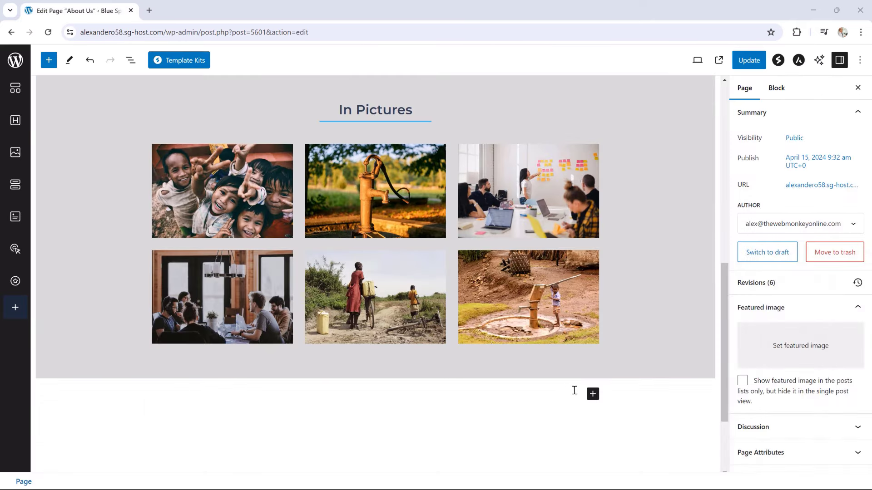
Insert a Container below the gallery with the three-column, two-row layout
click(593, 393)
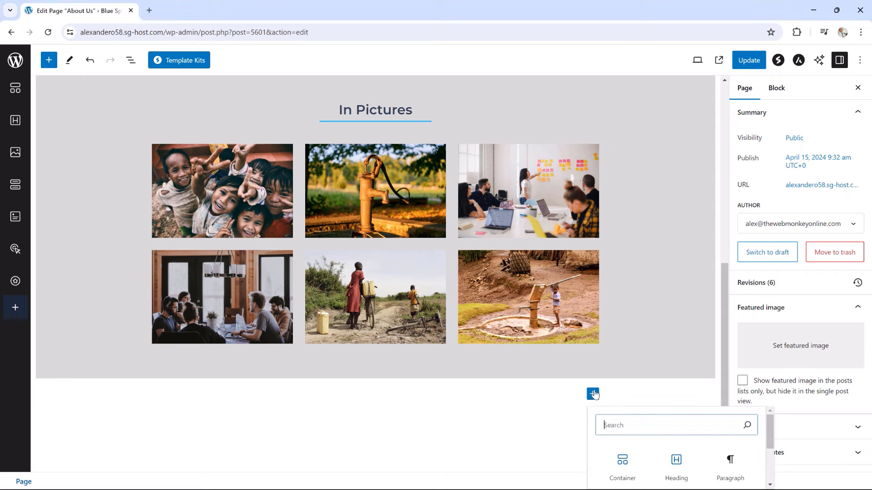
click(622, 463)
scroll(651, 406, down, 2)
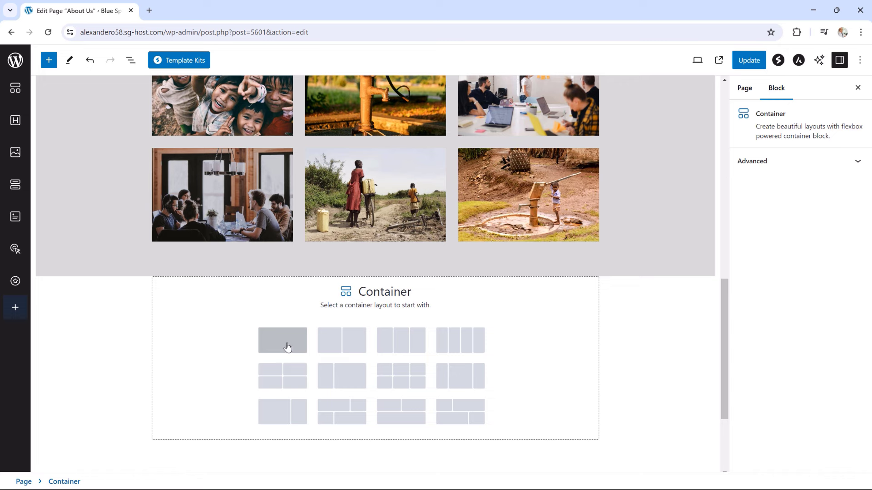
click(405, 376)
Set the new container's top and bottom padding to 50 px
scroll(405, 375, down, 1)
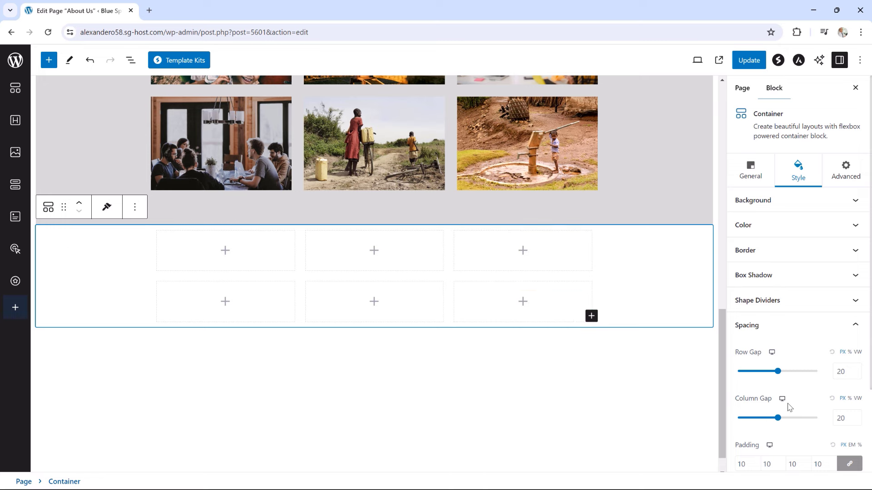
click(849, 464)
scroll(817, 443, down, 2)
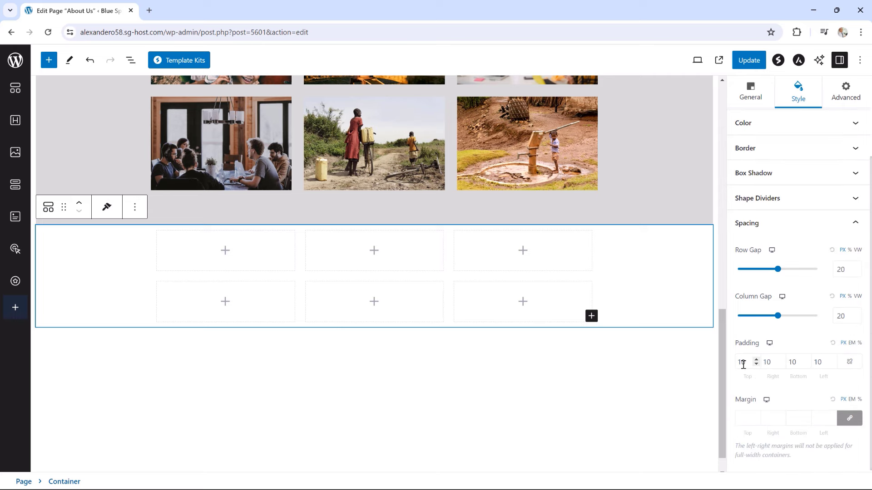
drag(741, 363, 736, 368)
text(5)
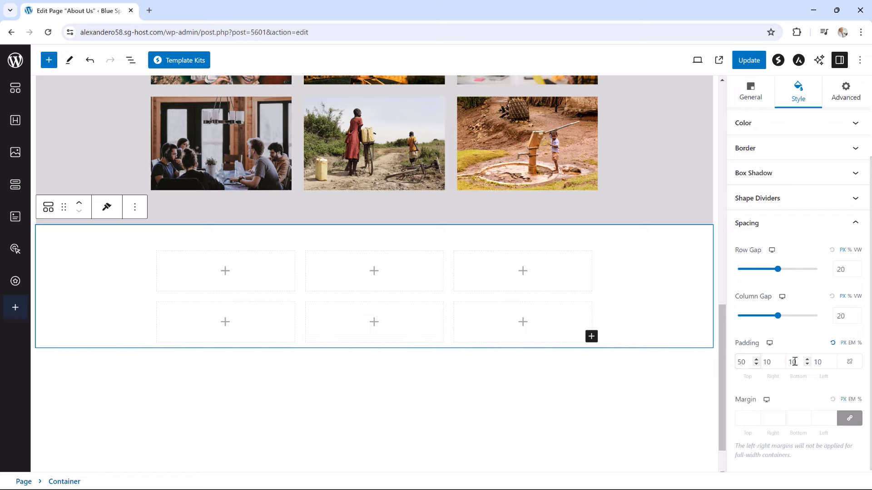
click(793, 362)
text(5)
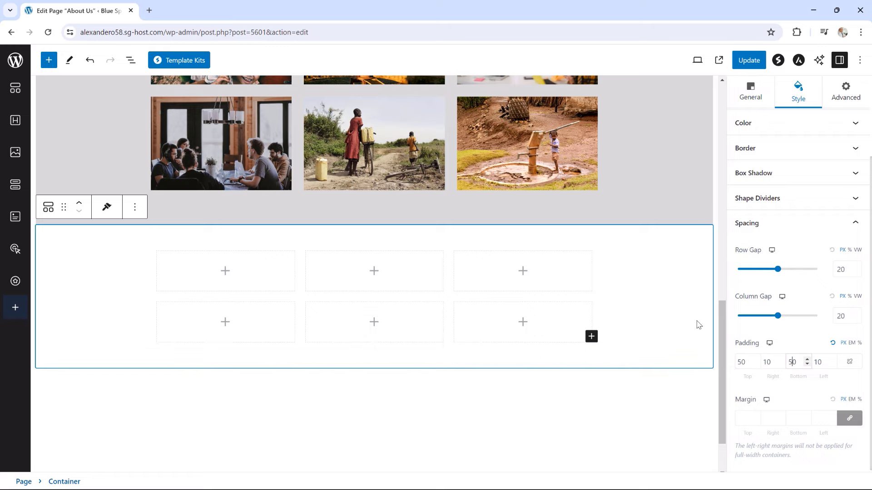
scroll(698, 323, up, 8)
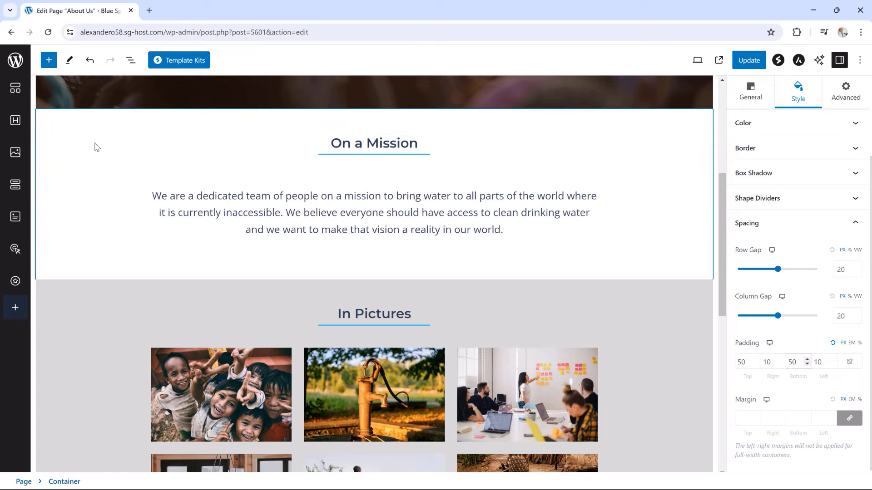
Duplicate the On a Mission heading and drag the copy into the six-cell container
click(131, 60)
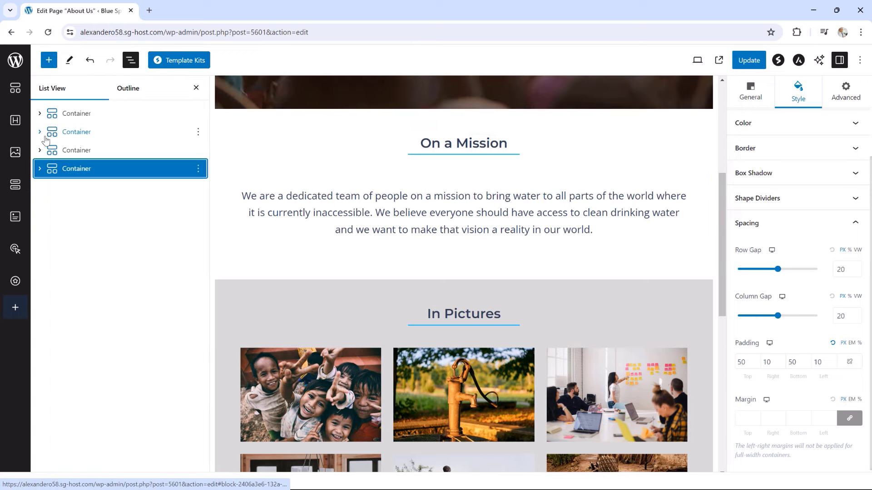
click(40, 132)
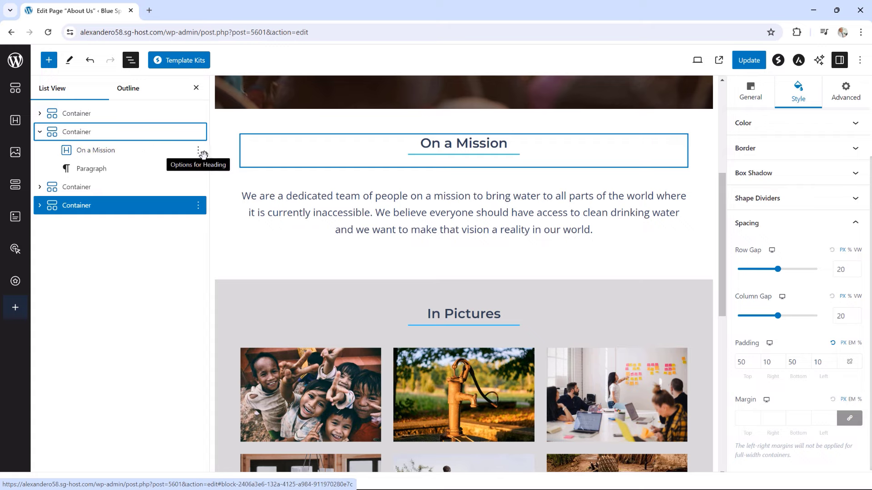
click(199, 150)
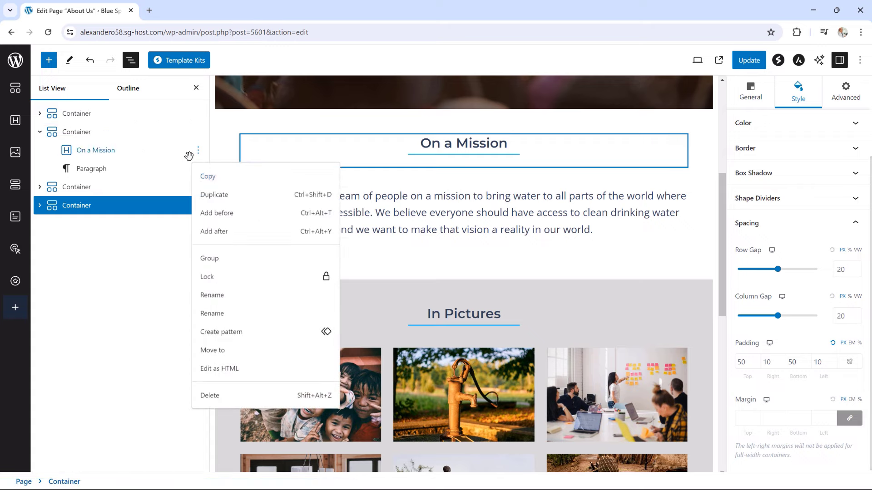
click(203, 195)
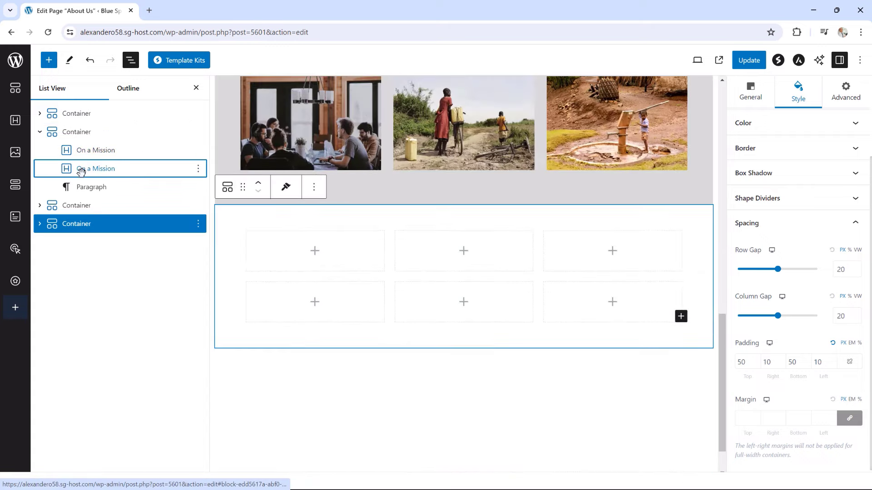
click(40, 224)
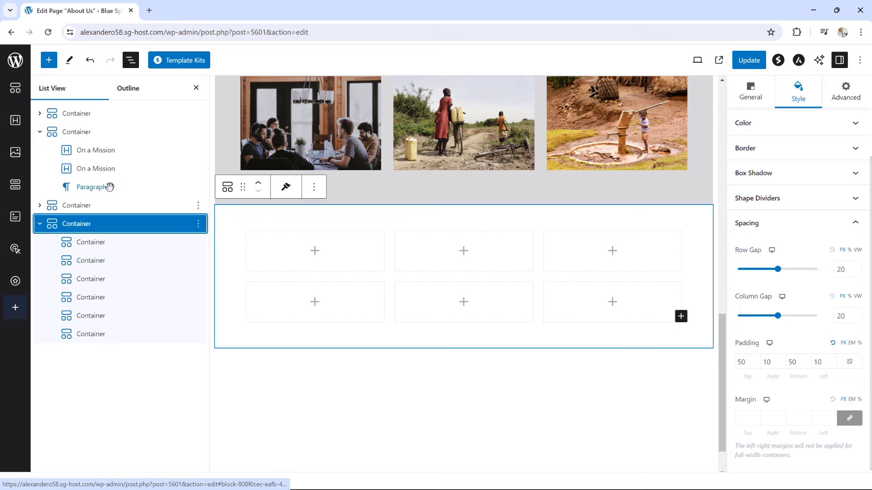
drag(91, 170, 69, 228)
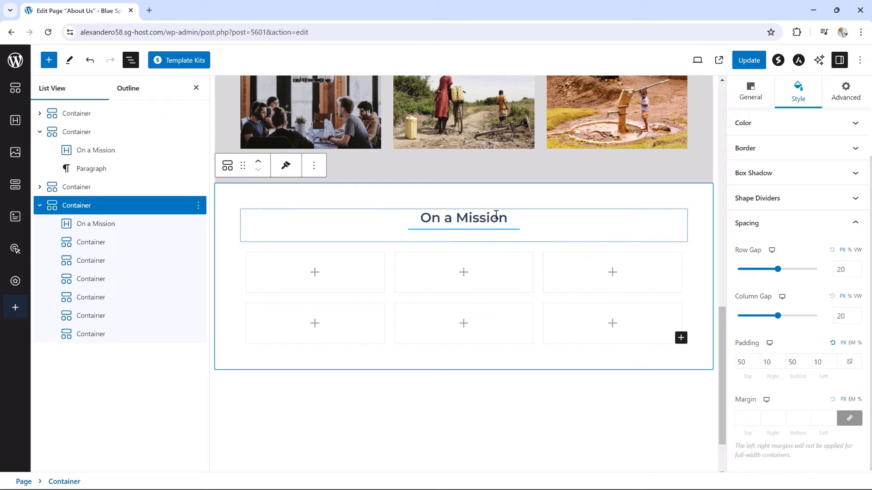
Retitle the section heading 'Core Values' and shorten its separator to width 20
drag(511, 217, 426, 218)
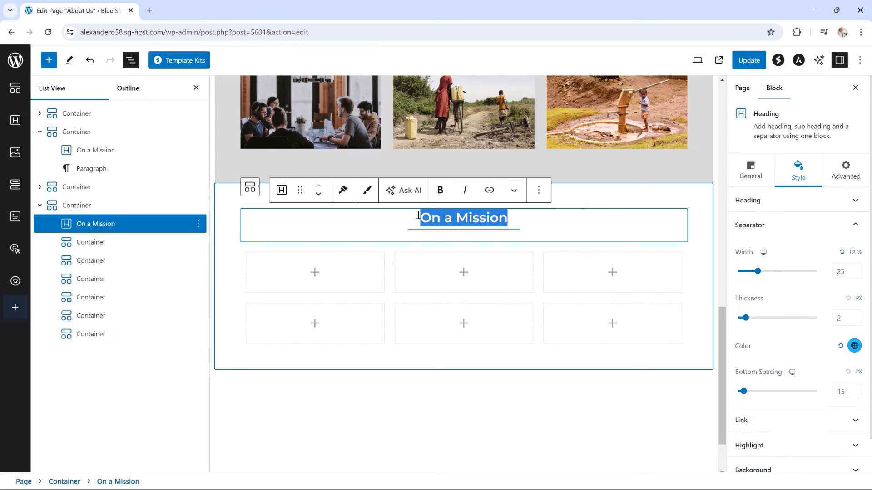
text(Core V)
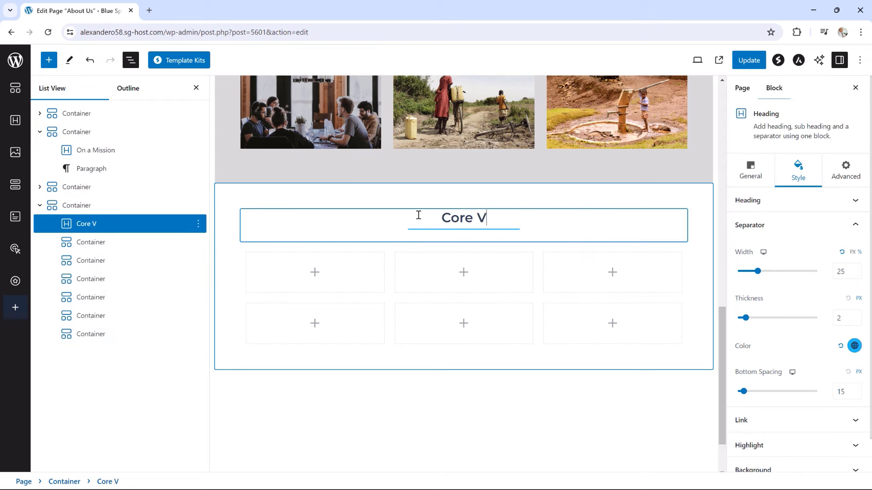
text(alues)
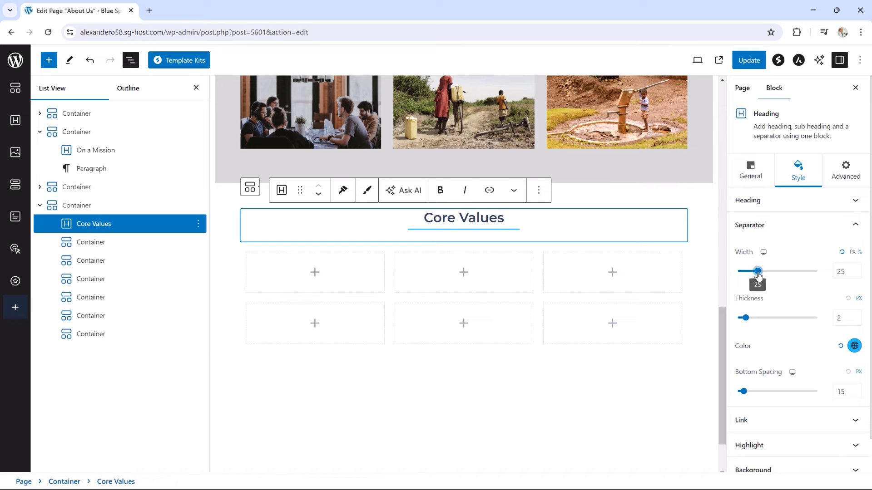
drag(758, 274, 756, 274)
click(858, 274)
click(857, 274)
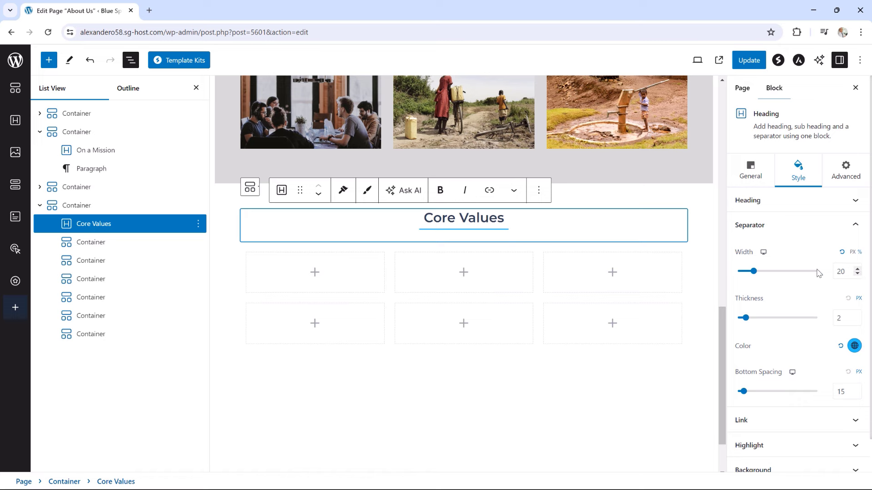
Insert an Info Box block into the first empty grid cell
click(314, 274)
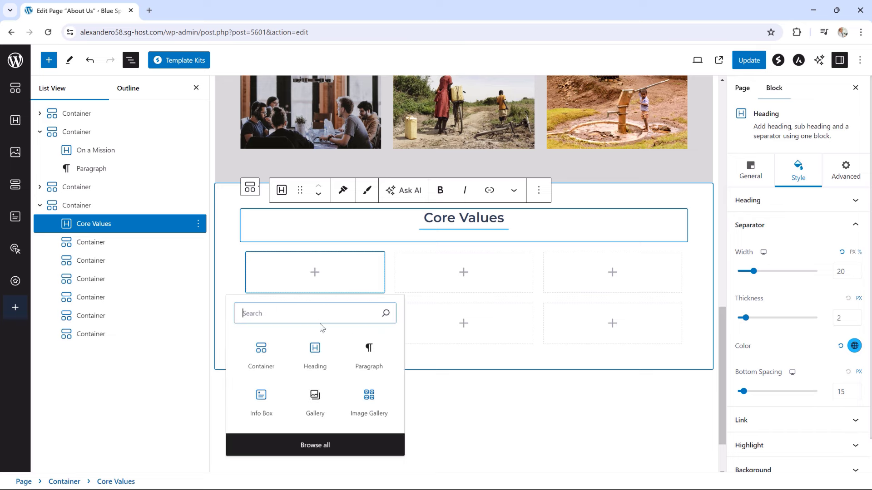
click(262, 403)
click(261, 402)
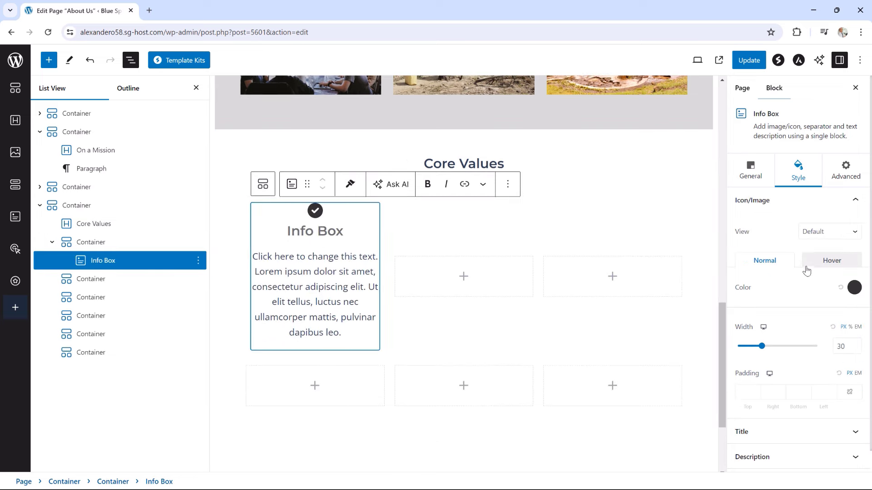
click(751, 178)
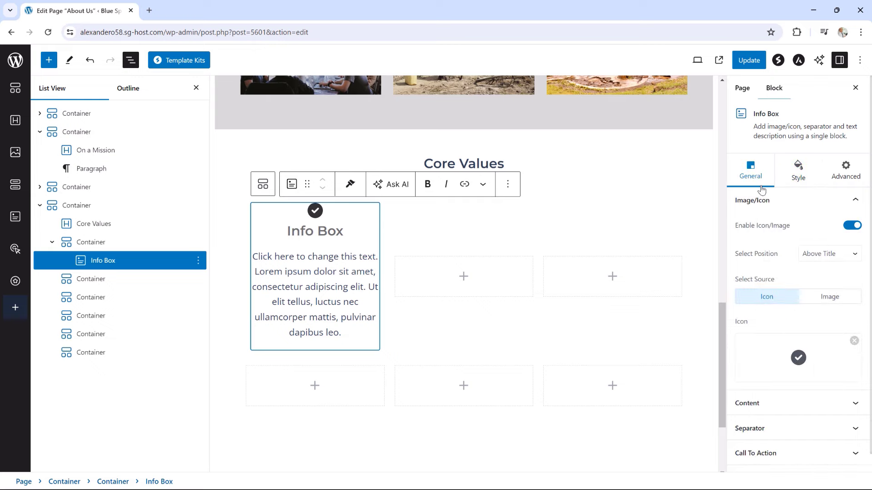
Replace the Info Box icon with the Medal icon from the Icon Library
click(799, 357)
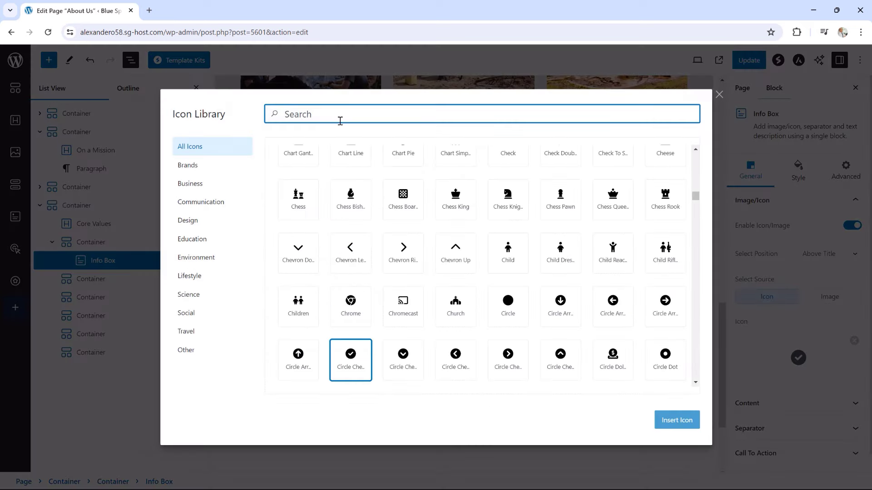
text(meedal)
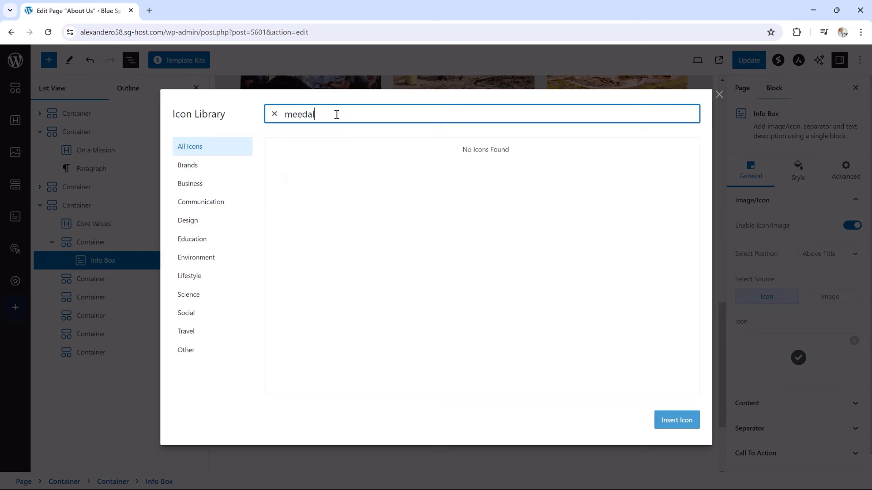
key(BackSpace)
key(BackSpace)
key(BackSpace)
key(BackSpace)
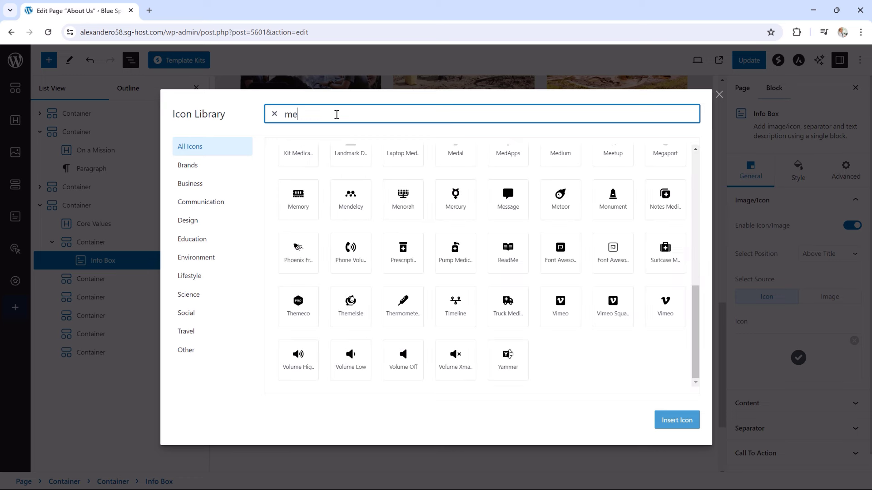
text(dal)
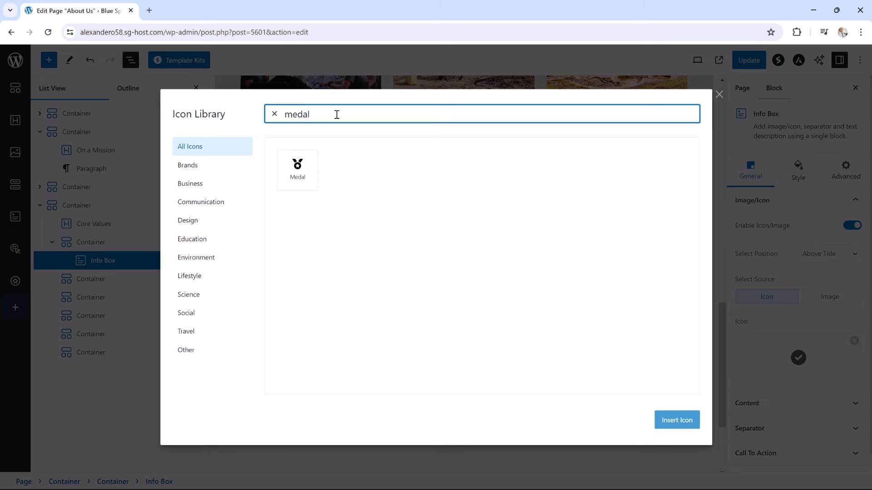
click(299, 172)
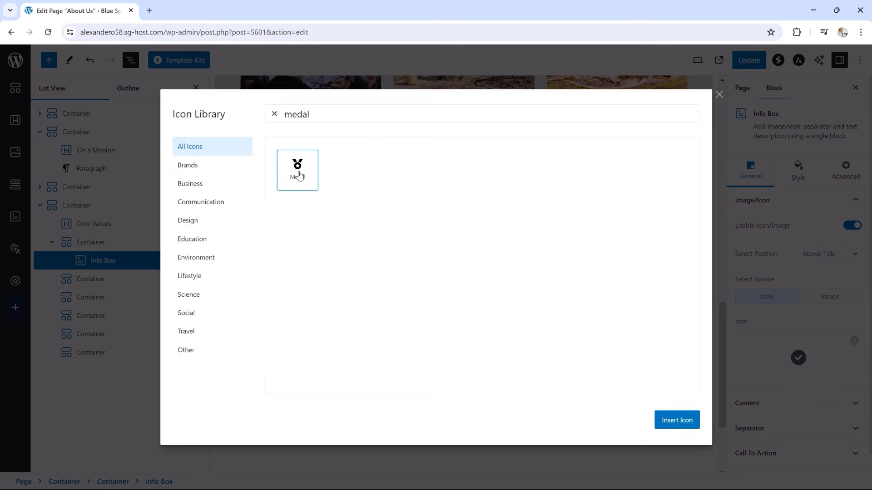
click(675, 424)
Retitle the box 'Integrity' and paste in the transparency description
click(319, 232)
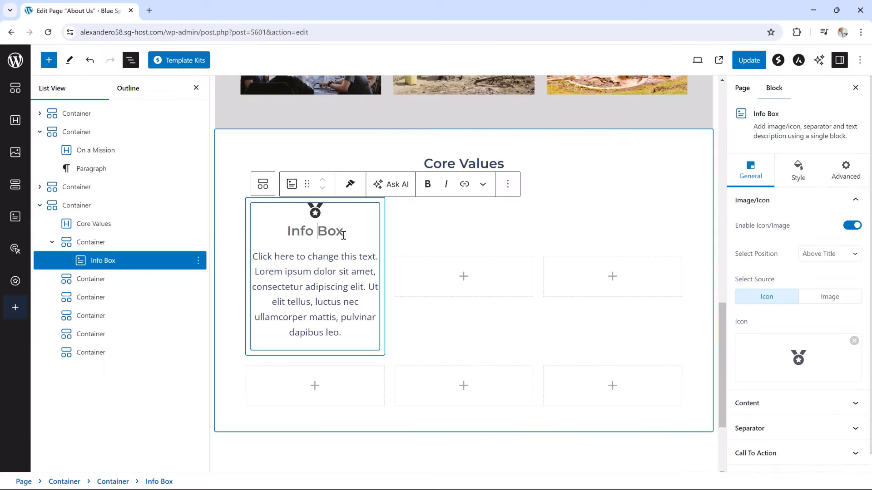
drag(344, 235, 288, 238)
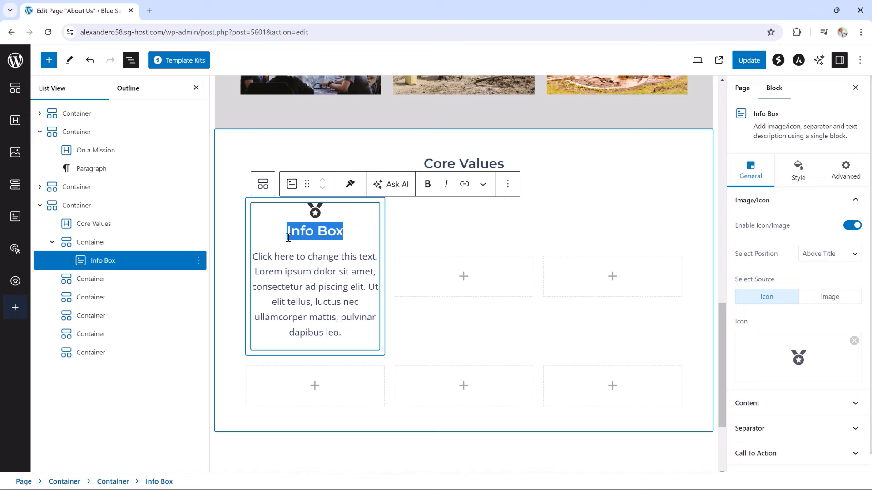
text(Integ)
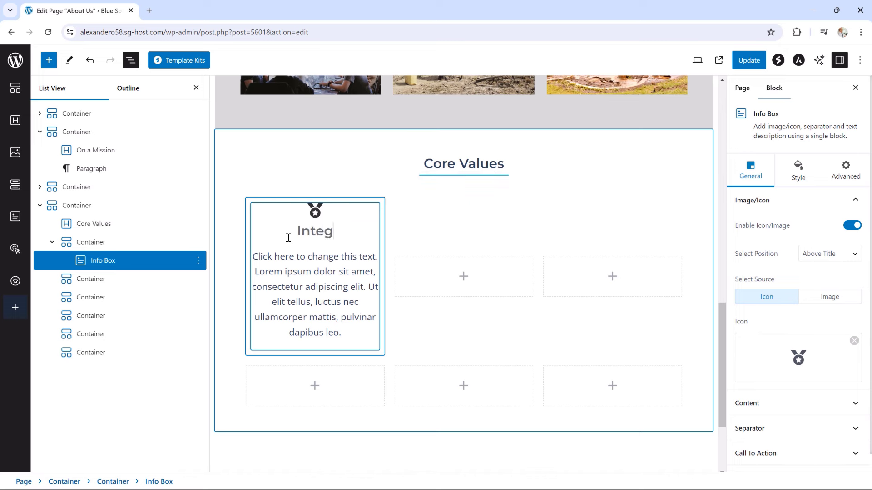
text(rity)
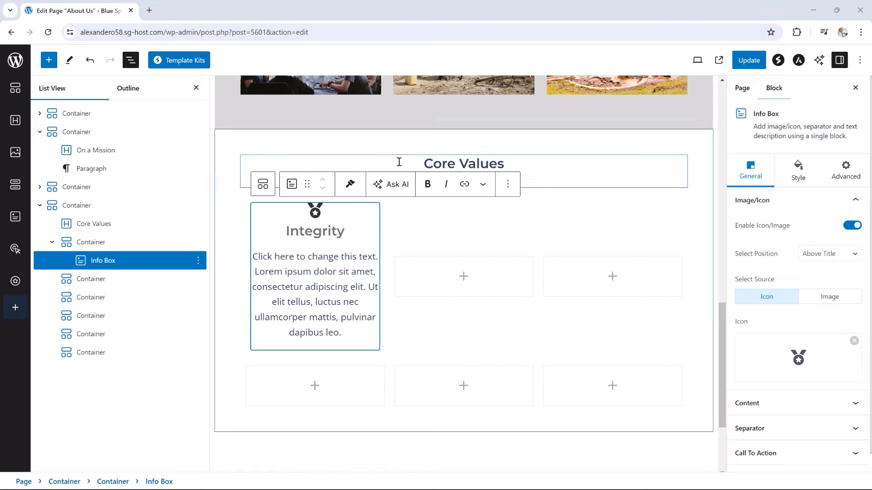
click(276, 256)
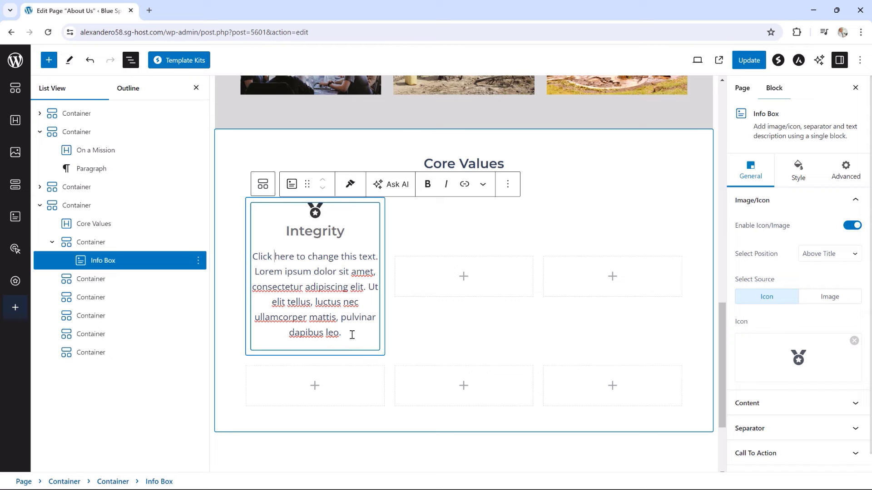
drag(351, 335, 254, 259)
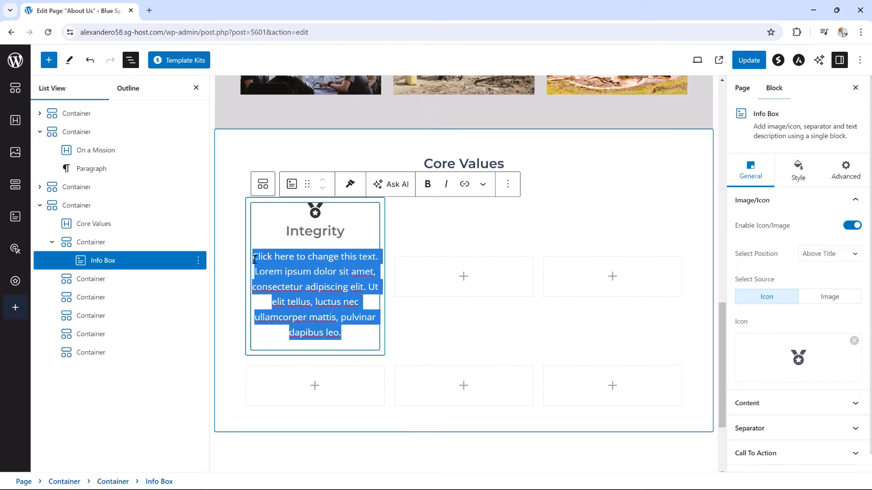
text(We are fully transparent with everything we do, from our decision making to where we deploy our people to what the donated funds are being spent on. Everything is fully and publicly accessible.)
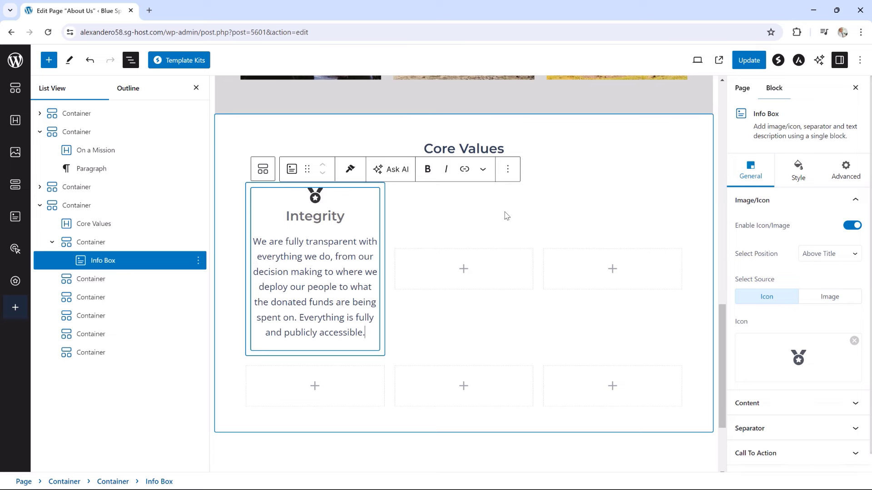
Switch the medal icon to the Framed view style
click(798, 172)
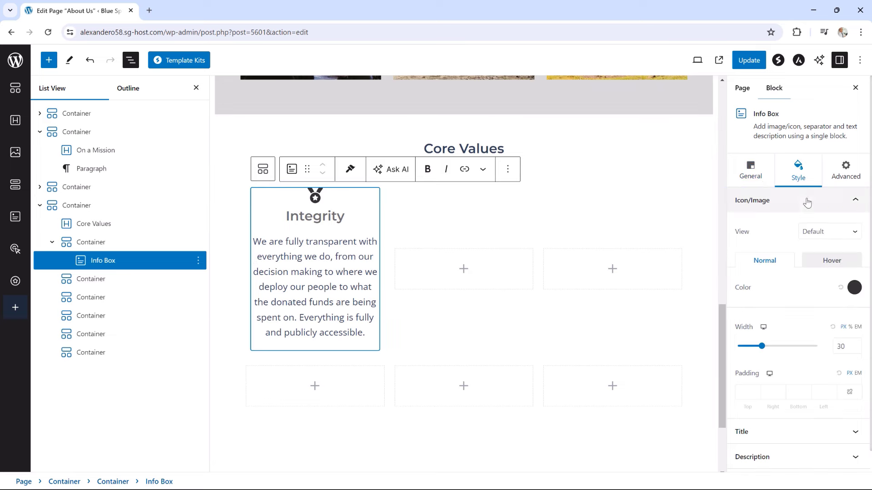
click(816, 232)
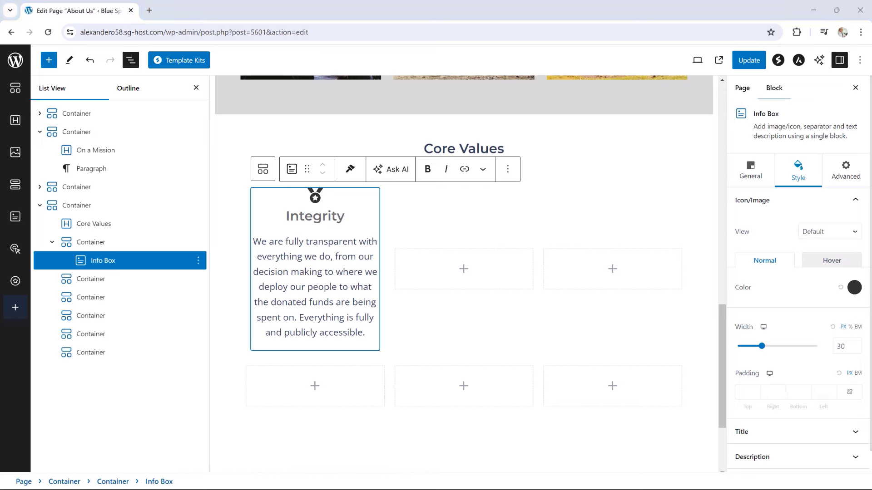
click(821, 231)
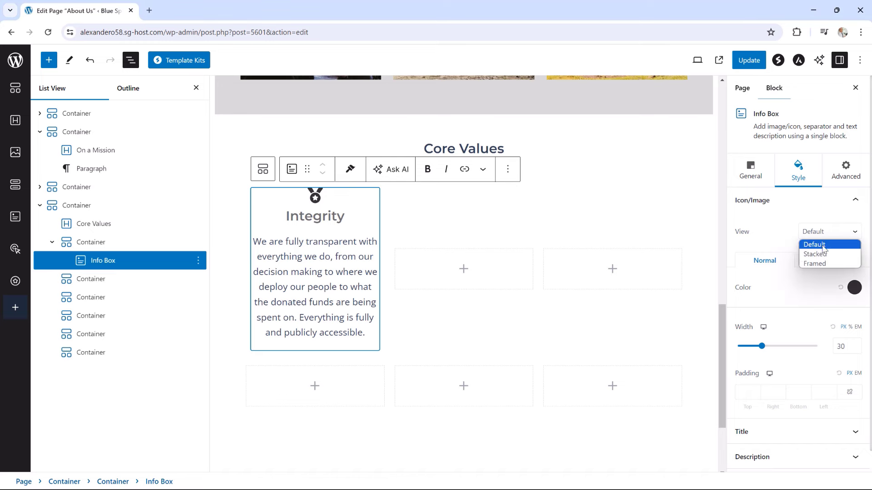
click(821, 264)
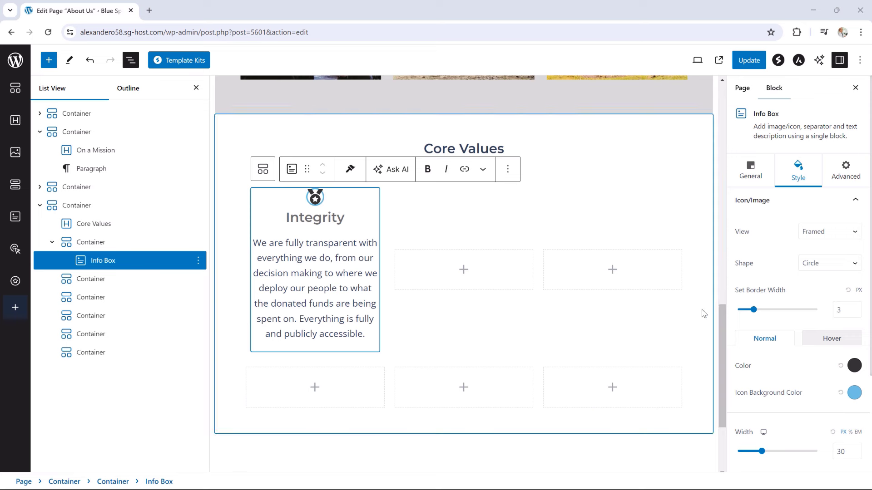
Colour the icon and its background yellow EBCB18 in the Normal state
click(856, 366)
click(855, 366)
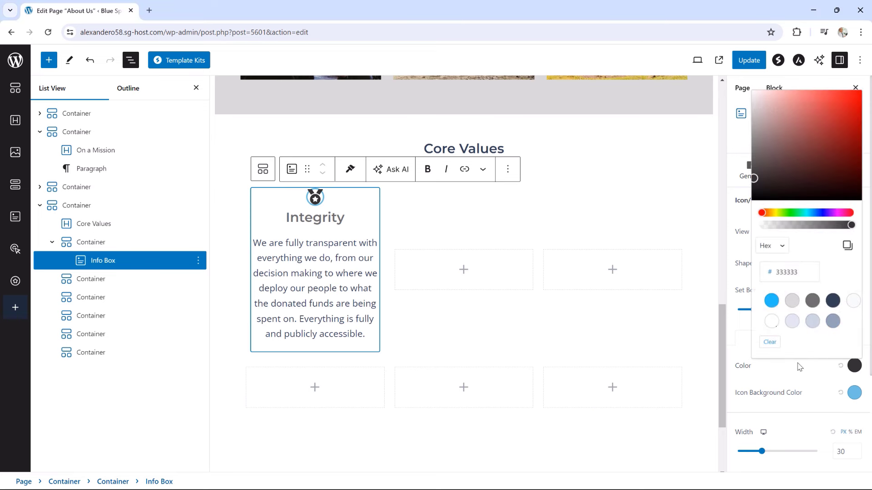
drag(802, 272, 773, 275)
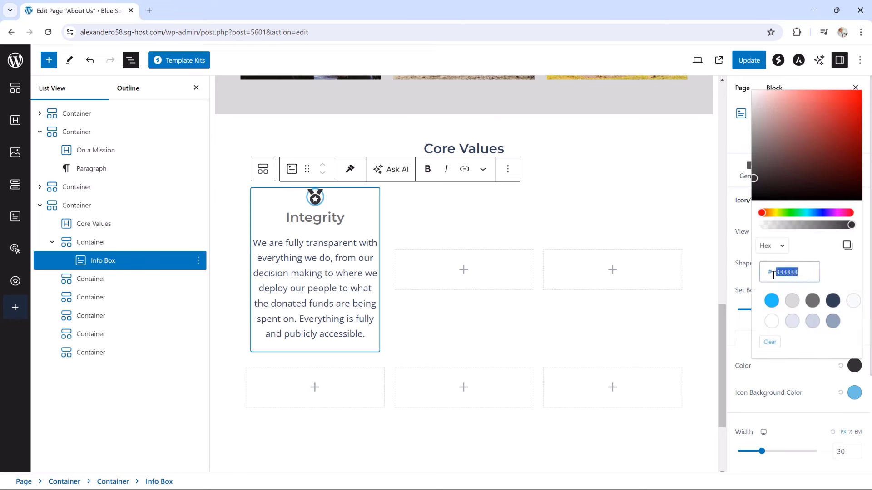
text(EBCB18)
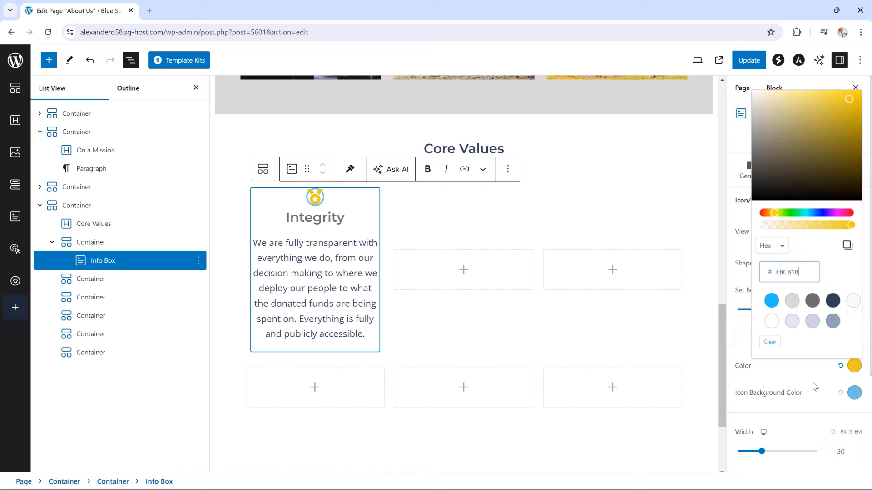
click(854, 393)
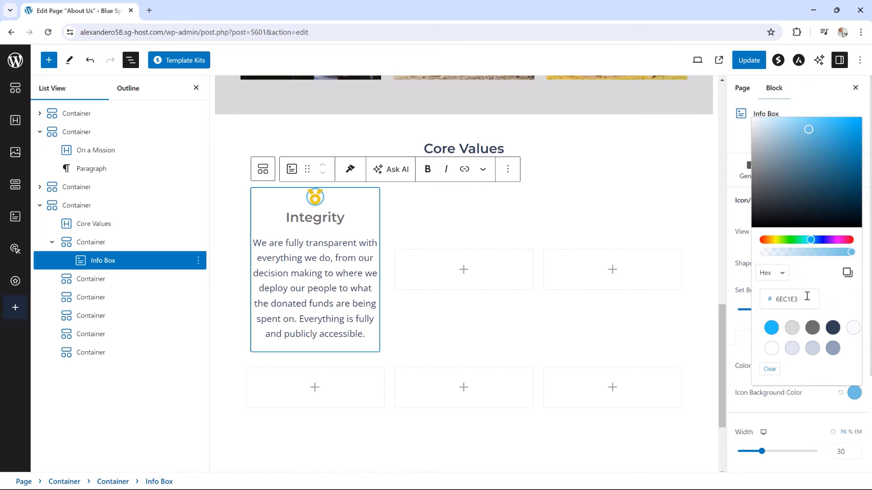
drag(807, 296, 757, 304)
text(EBCB18)
click(743, 282)
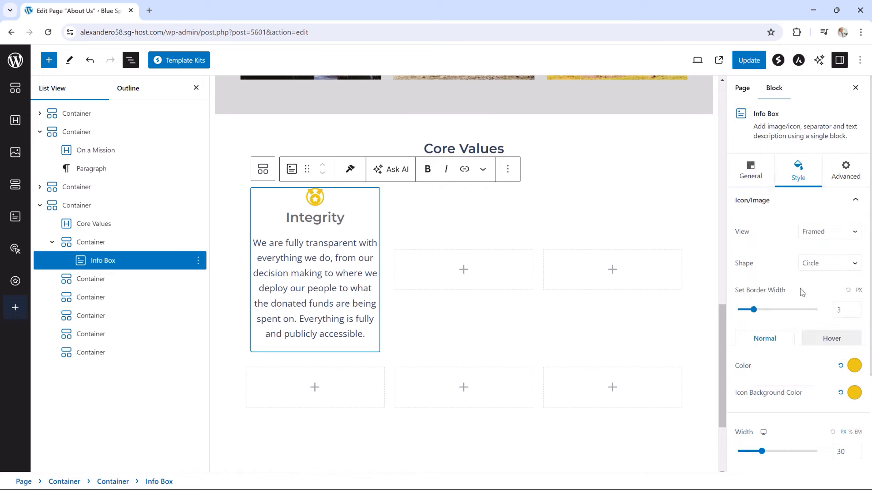
Apply the same EBCB18 icon and background colours to the Hover state
click(829, 344)
click(854, 366)
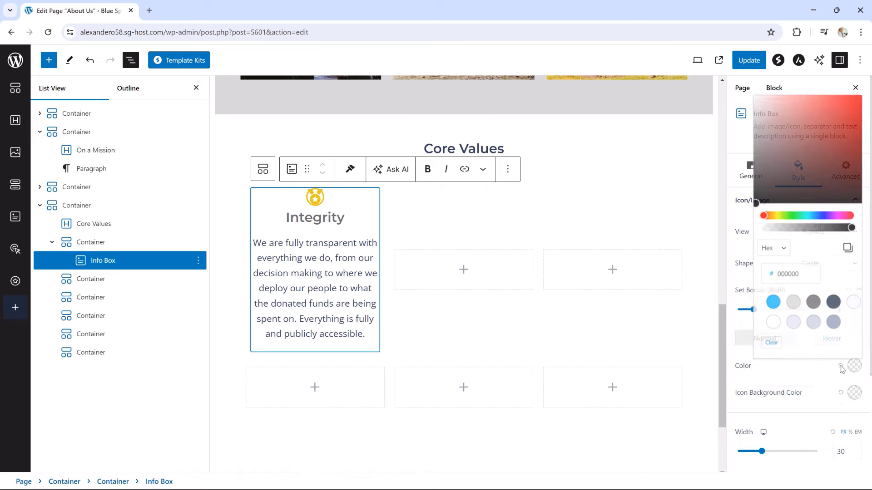
drag(801, 273, 769, 276)
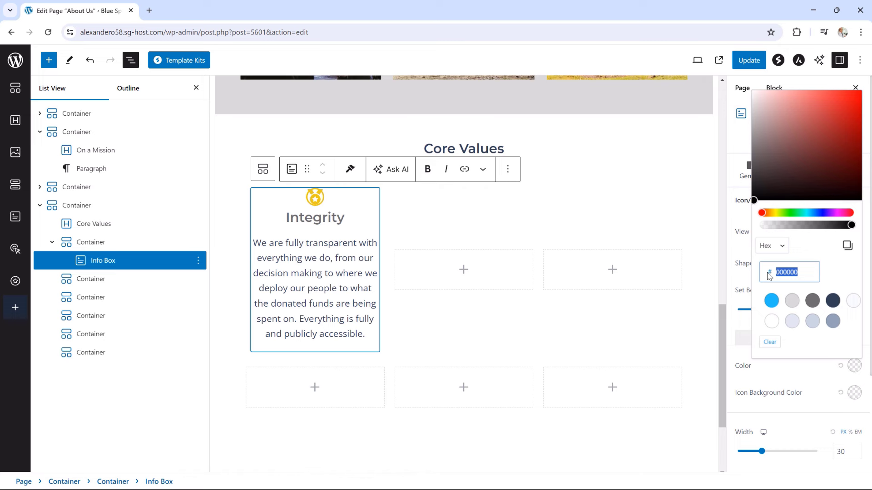
key(ctrl+v)
click(854, 392)
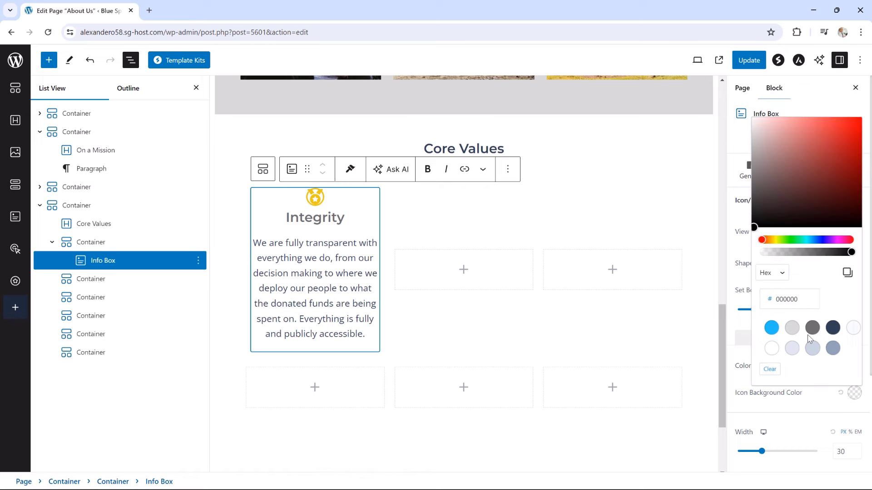
drag(802, 295, 774, 294)
key(ctrl+v)
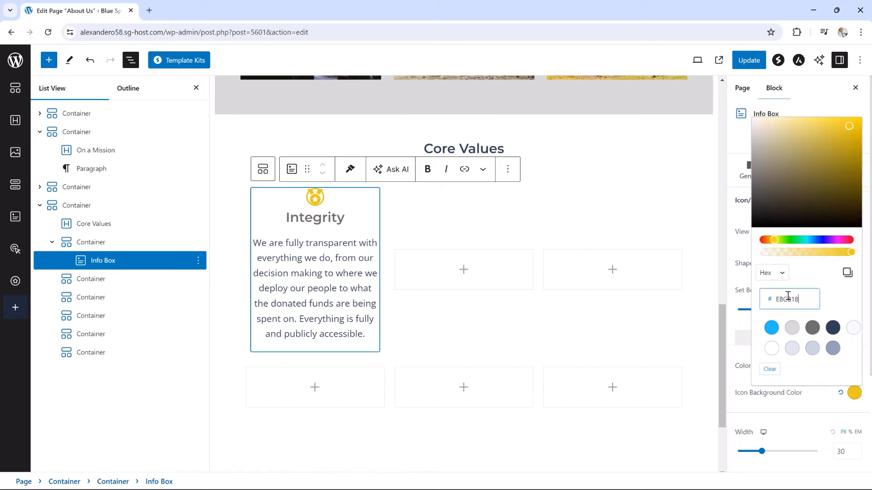
click(813, 398)
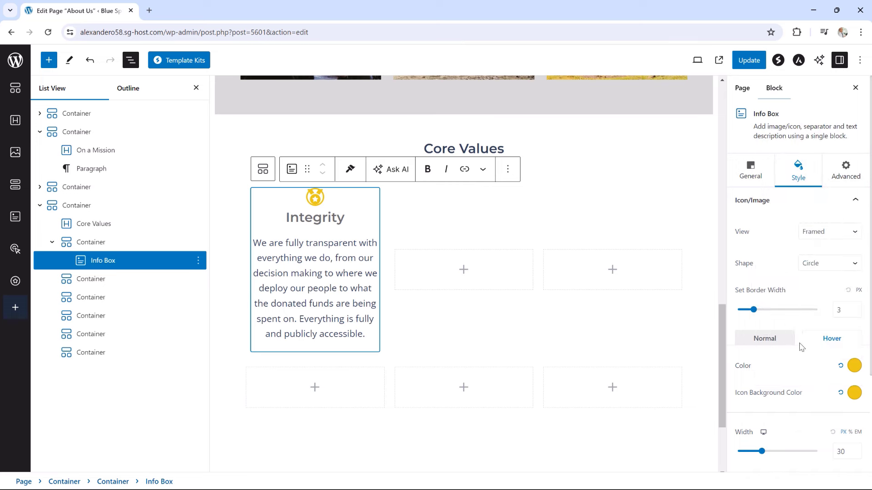
scroll(801, 355, down, 1)
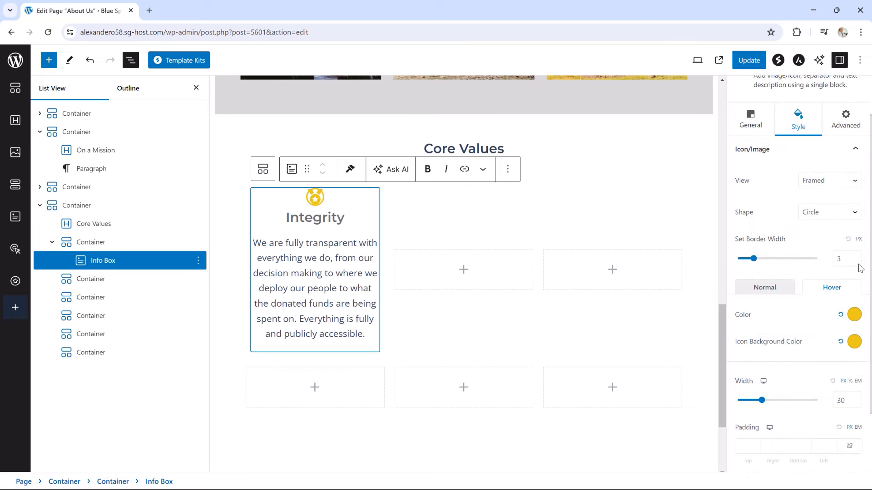
Enlarge the medal icon to width 70 with 15 padding on every side
drag(762, 400, 791, 399)
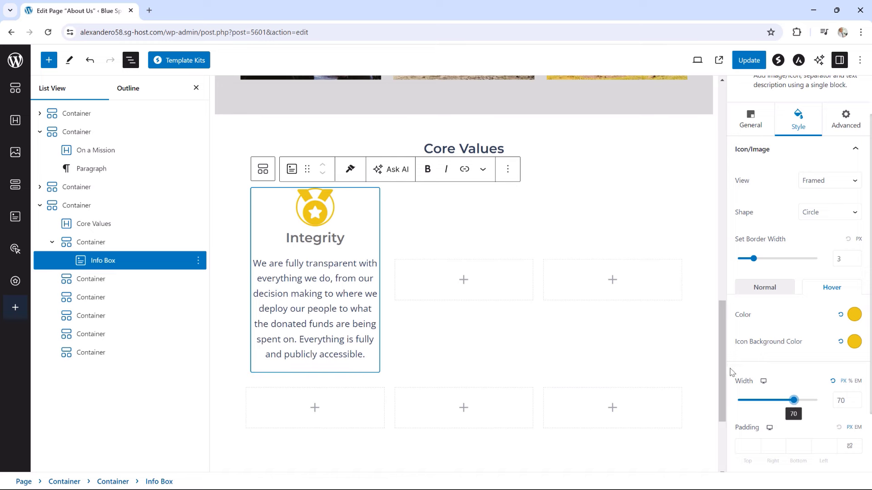
scroll(731, 373, down, 3)
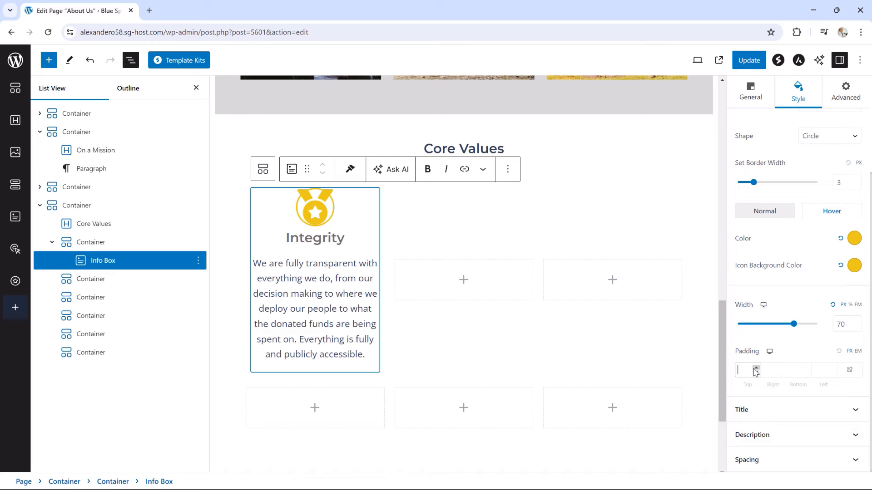
click(755, 368)
text(5)
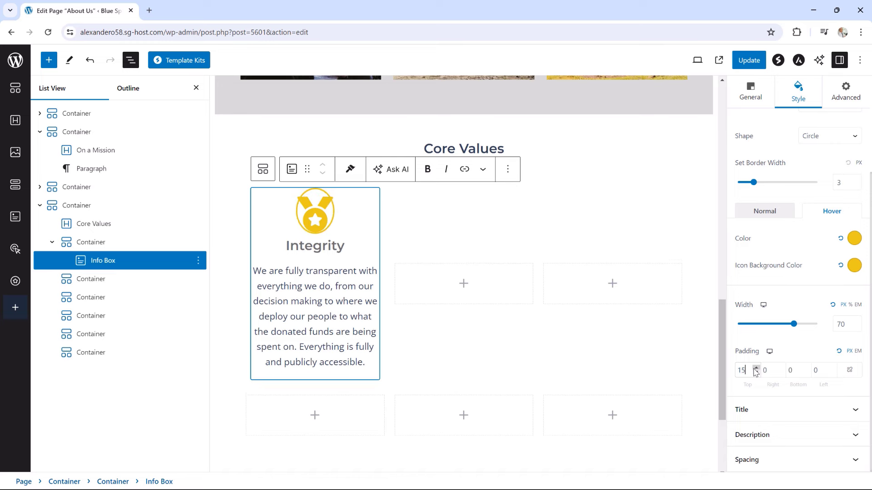
click(850, 370)
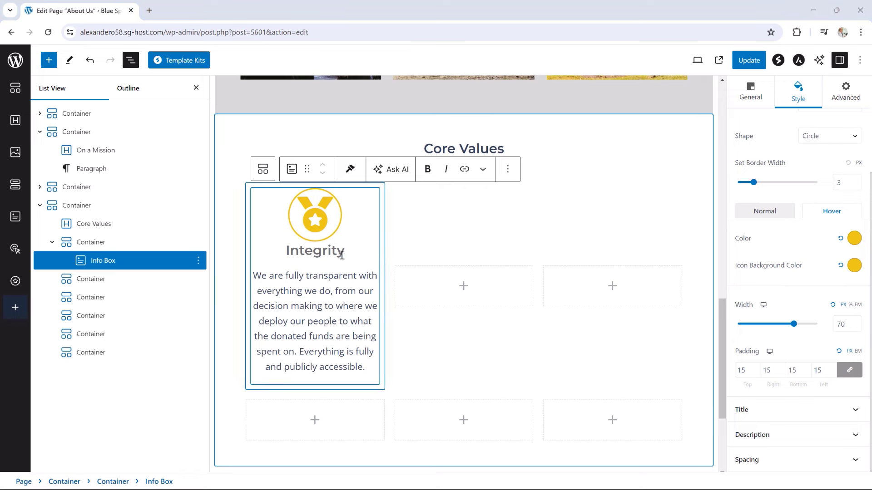
Give the title a 10 px top margin, 0 elsewhere, and update the page
scroll(793, 254, up, 3)
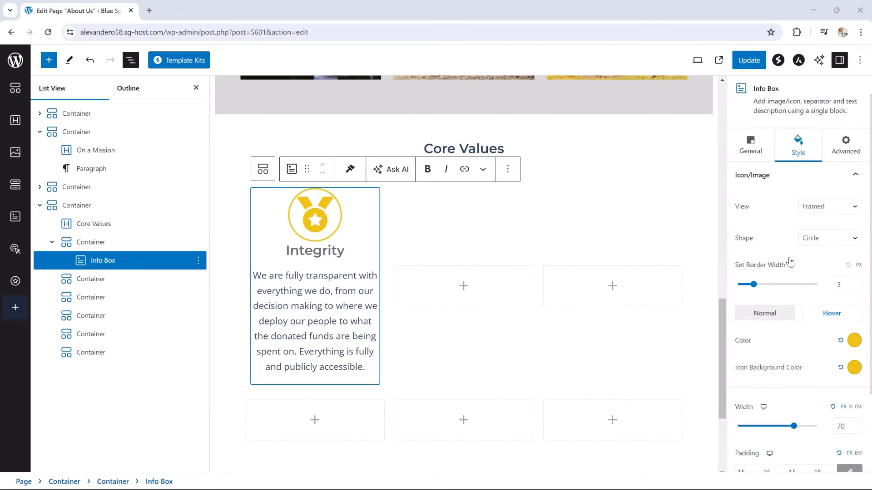
click(797, 201)
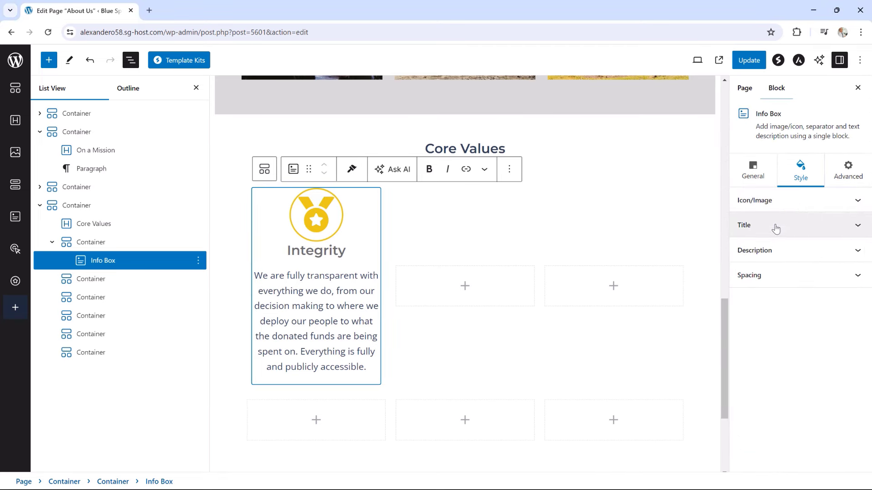
click(778, 230)
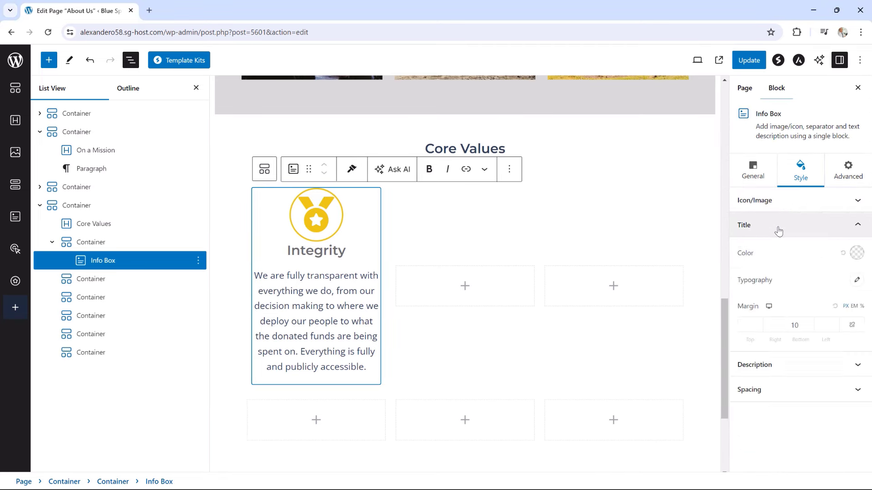
click(810, 327)
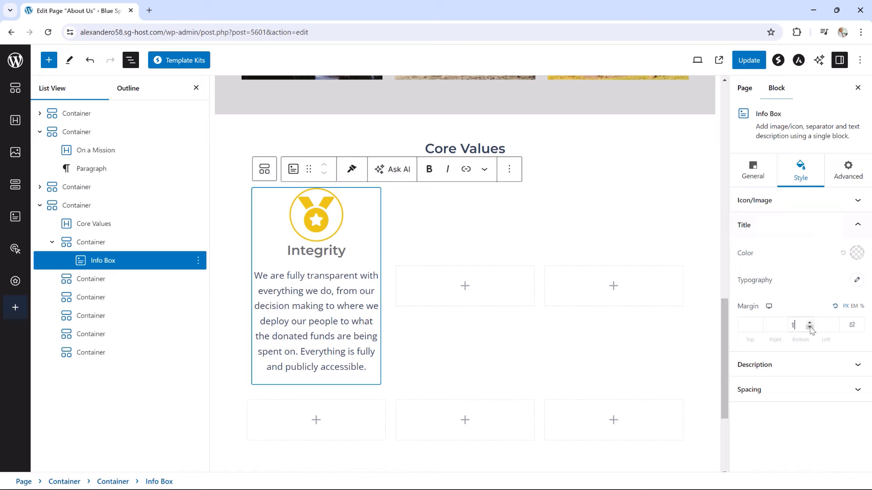
click(810, 328)
text(1)
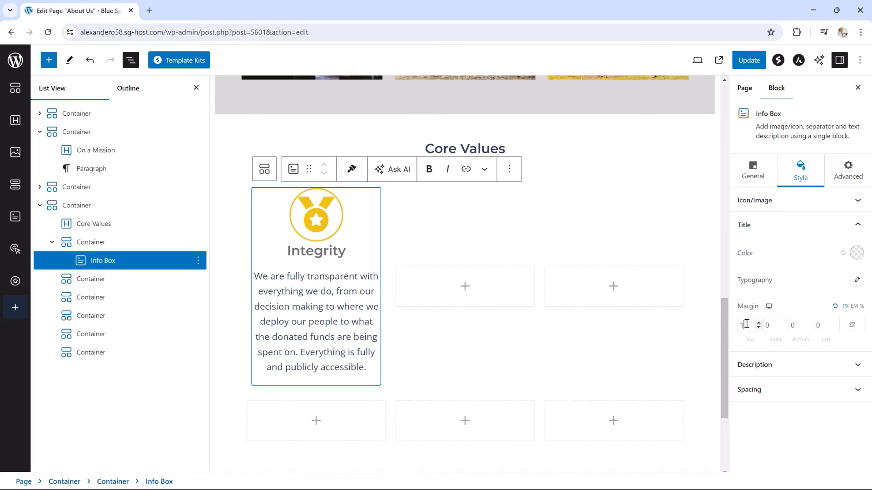
text(0)
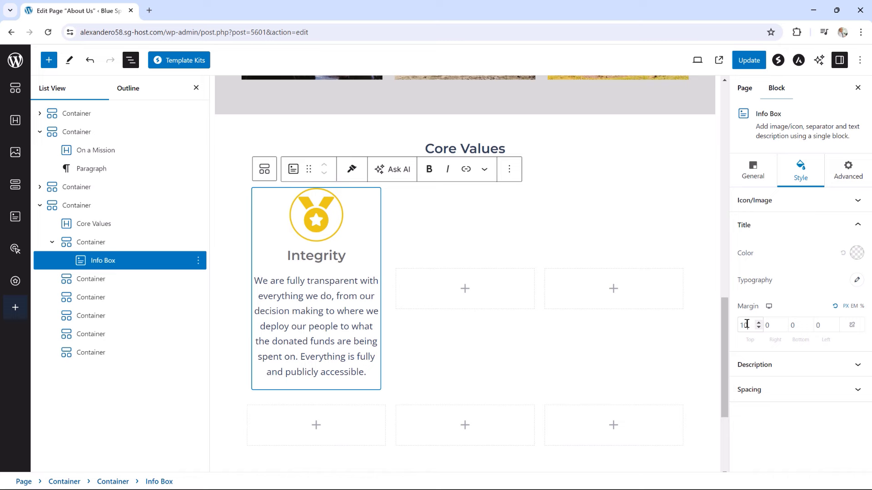
click(751, 62)
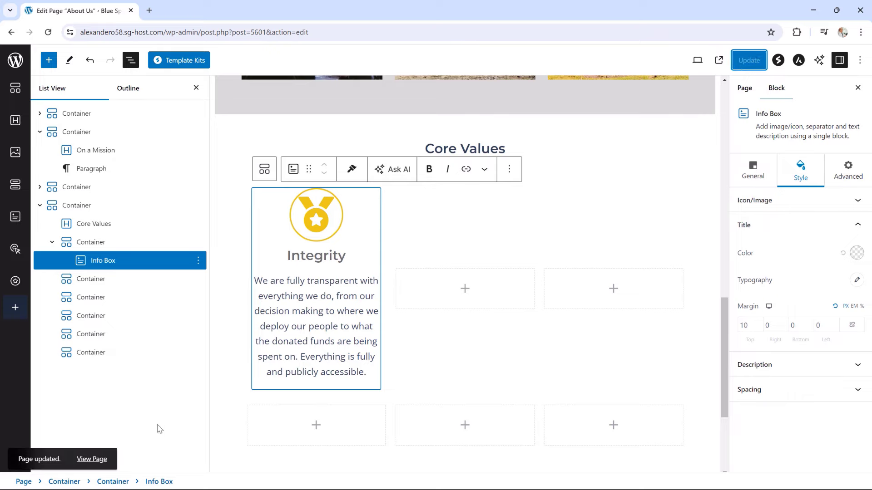
Check the Integrity box under Core Values on the live page, then return to the editor
click(96, 462)
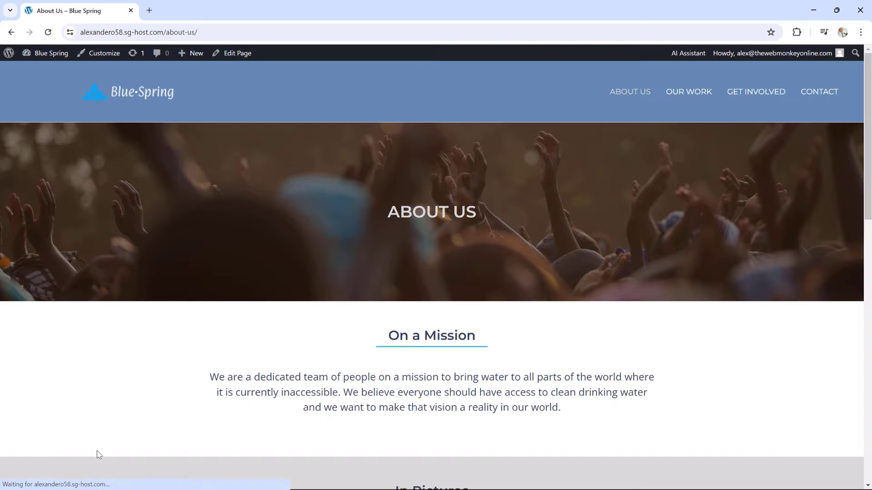
scroll(475, 350, down, 4)
scroll(471, 344, down, 10)
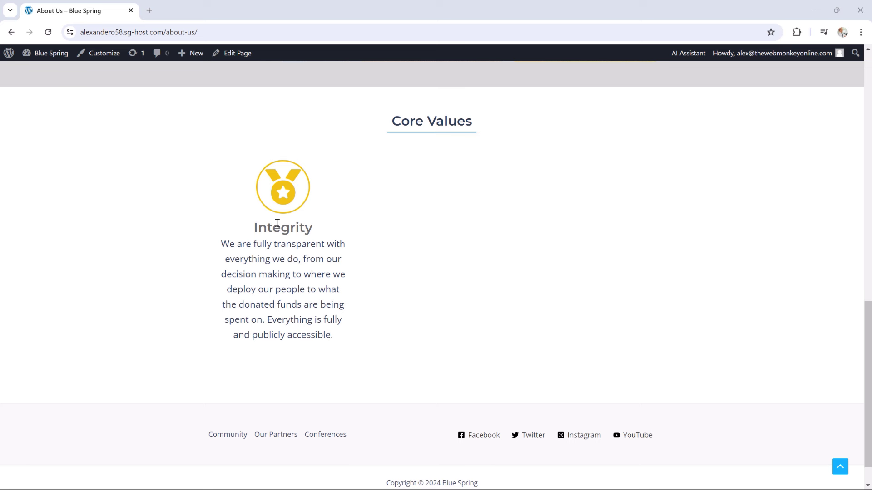
click(237, 54)
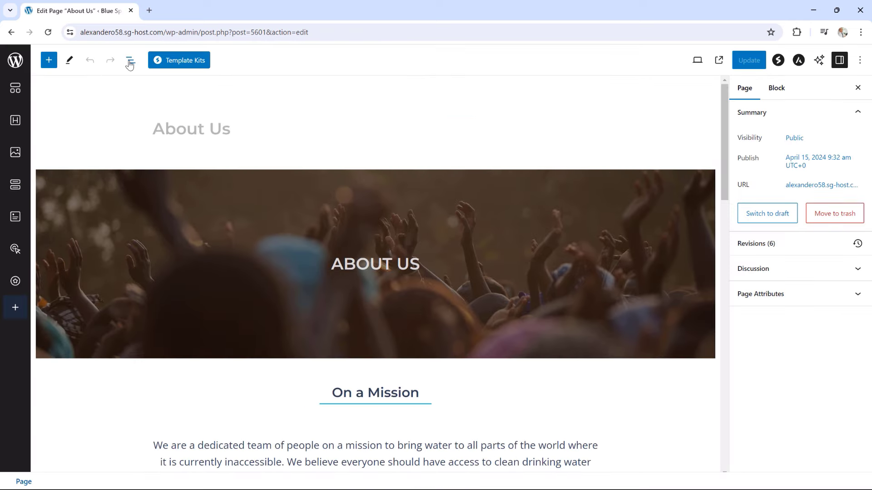
Duplicate the Integrity info box container four times from List View
click(130, 61)
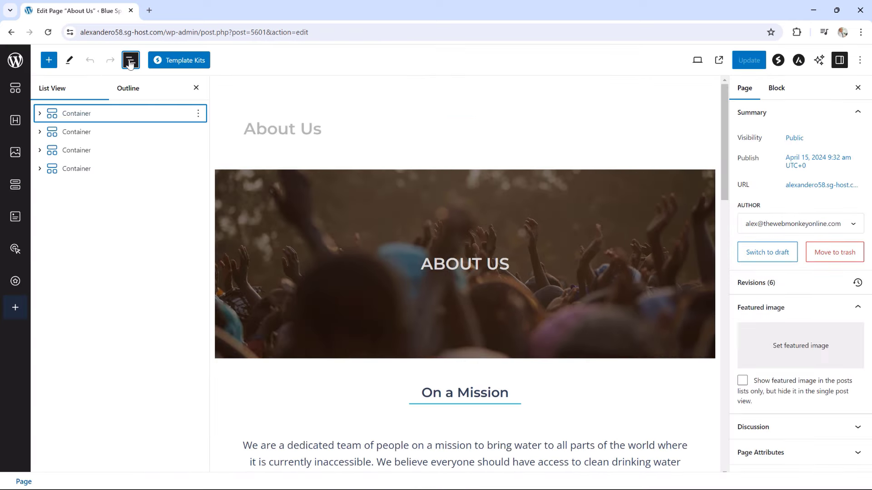
click(39, 172)
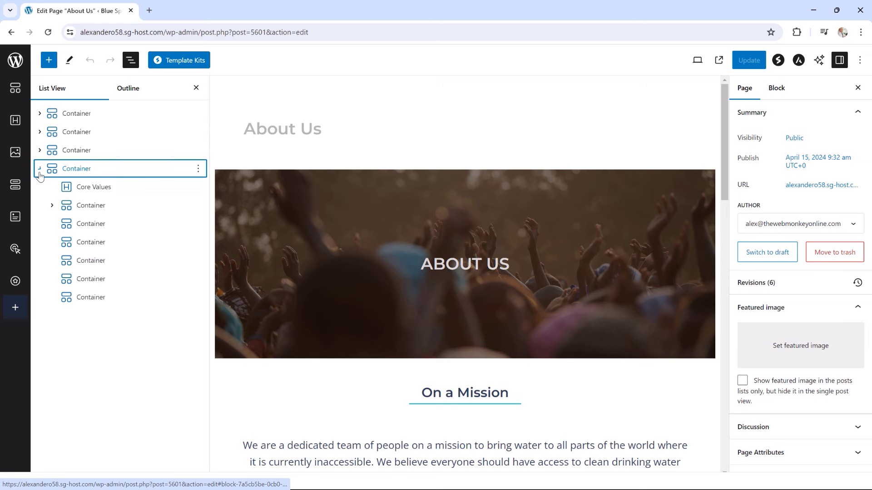
click(52, 206)
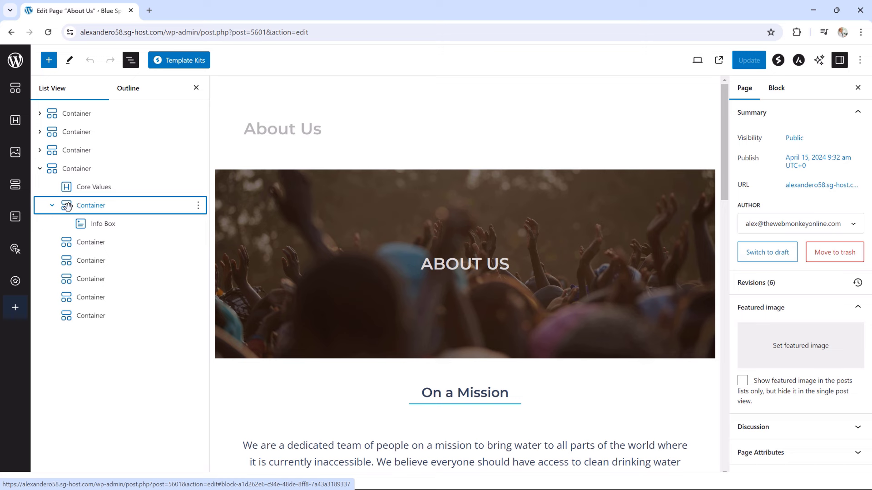
click(52, 206)
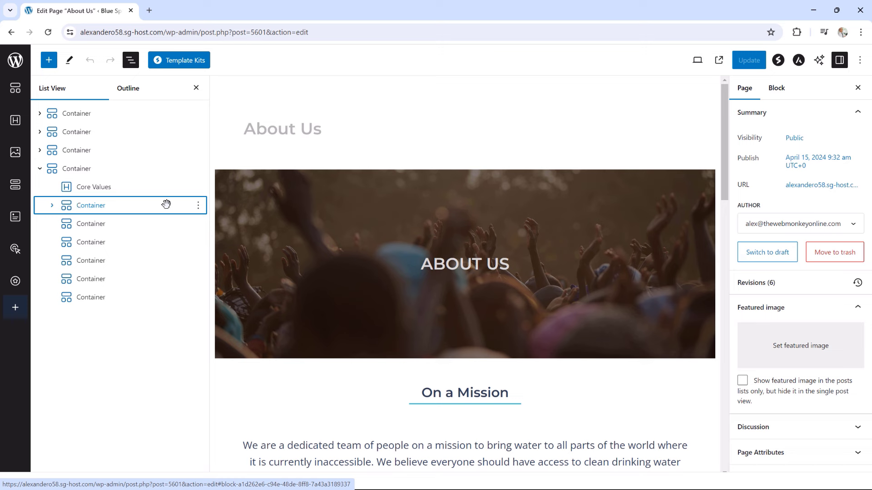
click(198, 207)
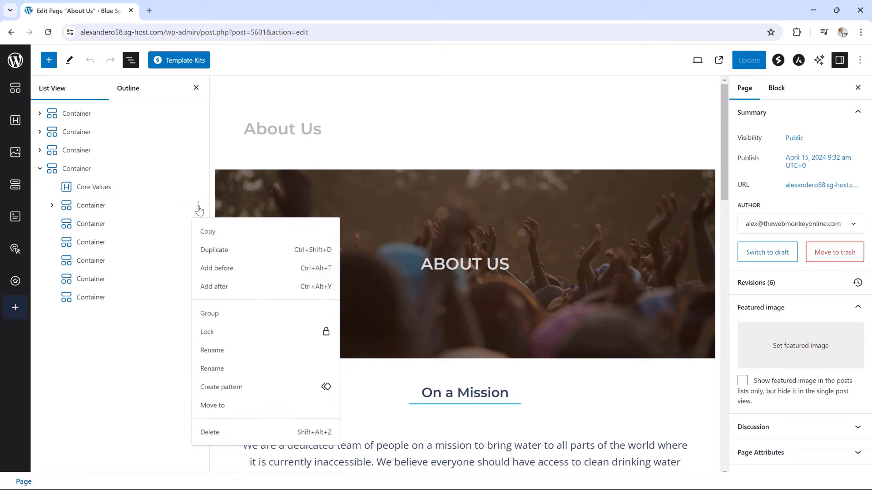
click(211, 250)
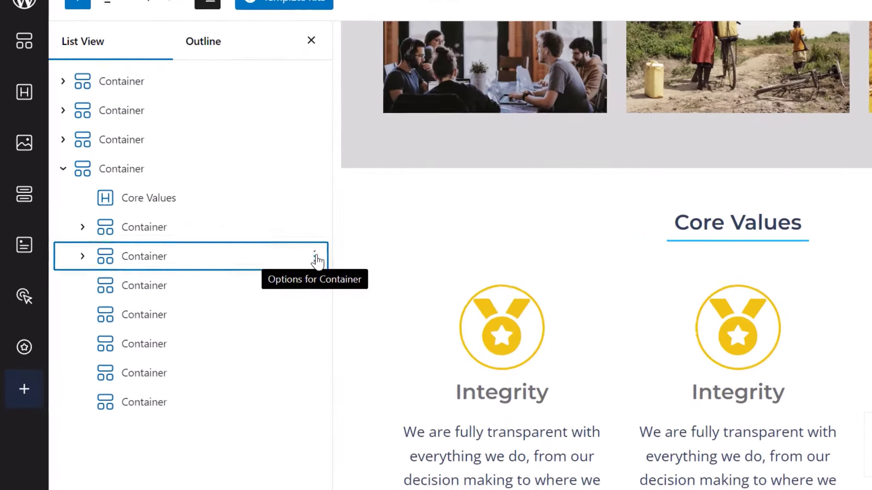
click(316, 258)
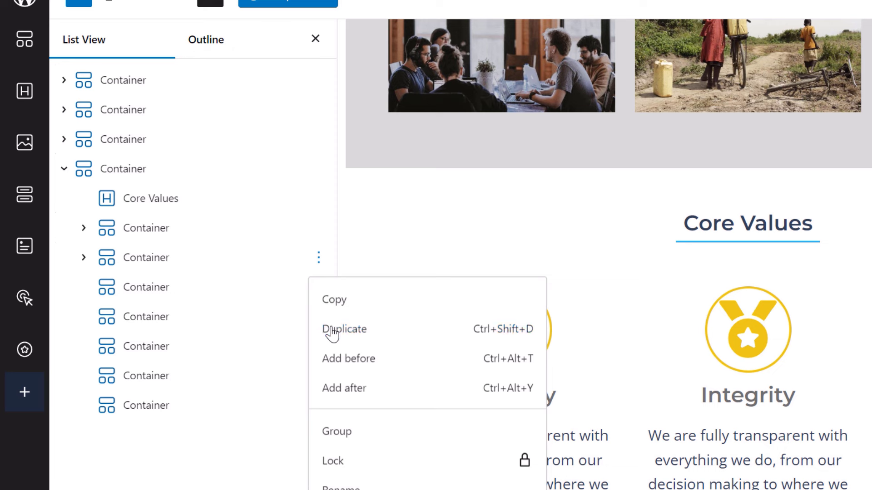
click(324, 325)
click(319, 290)
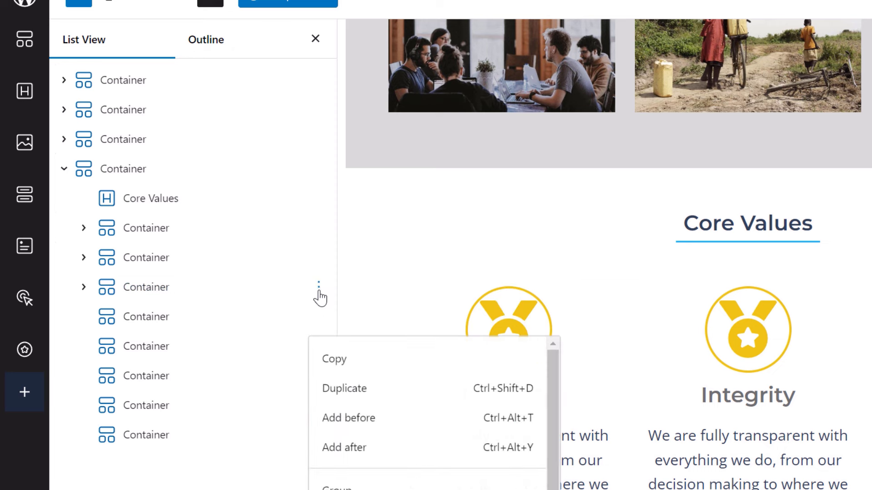
click(319, 292)
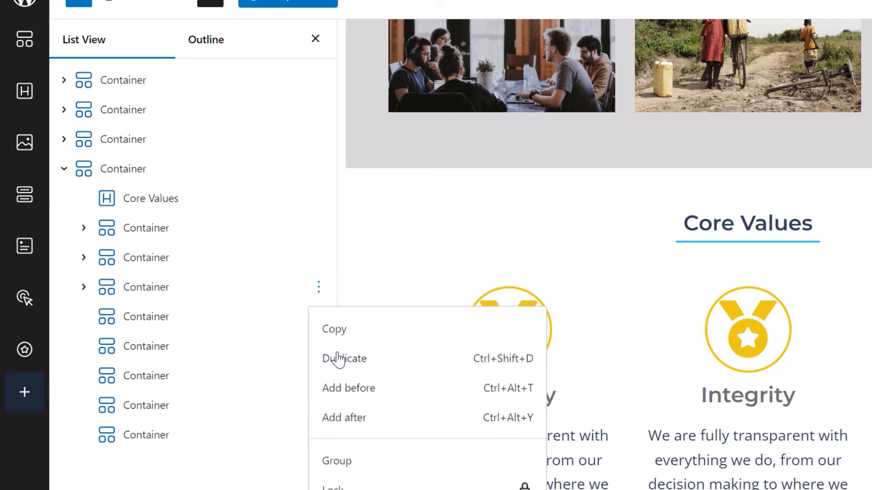
click(338, 359)
click(318, 316)
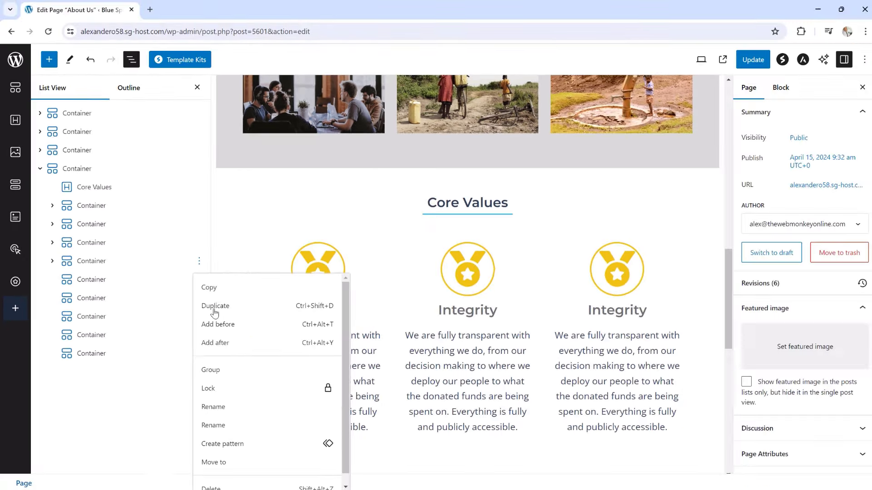
click(344, 388)
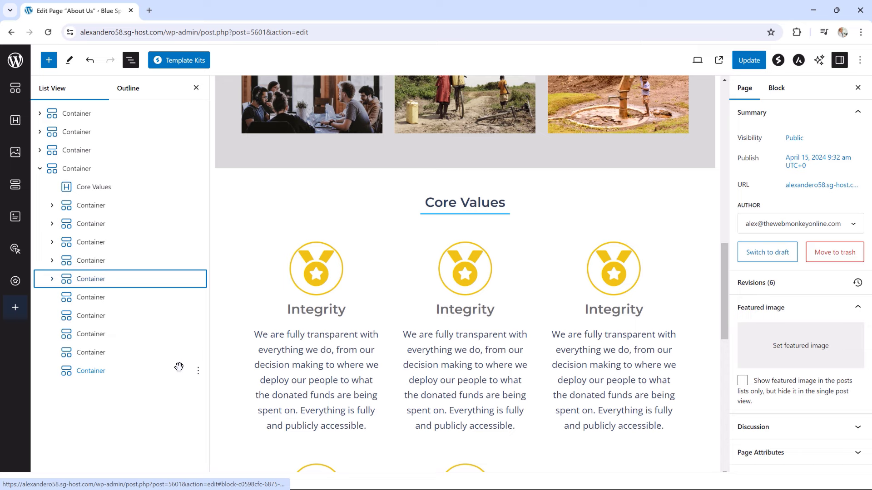
Delete the empty placeholder containers left in the Core Values grid
click(198, 373)
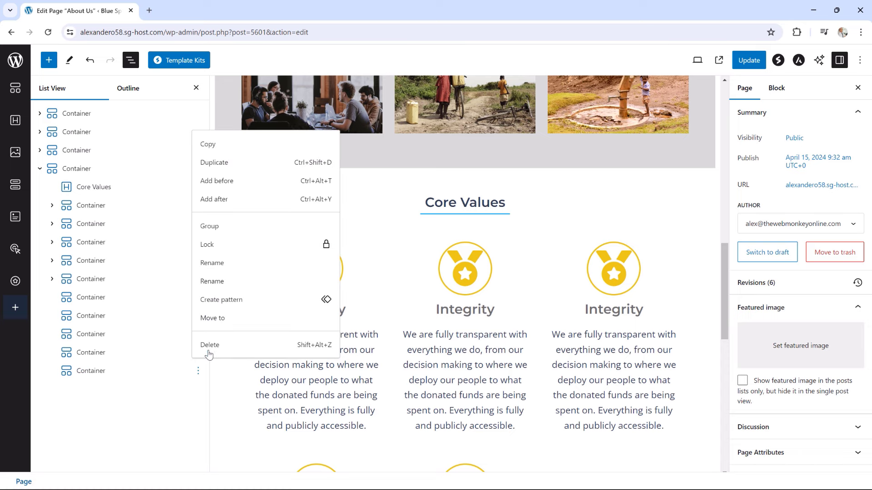
click(203, 346)
click(199, 356)
click(203, 327)
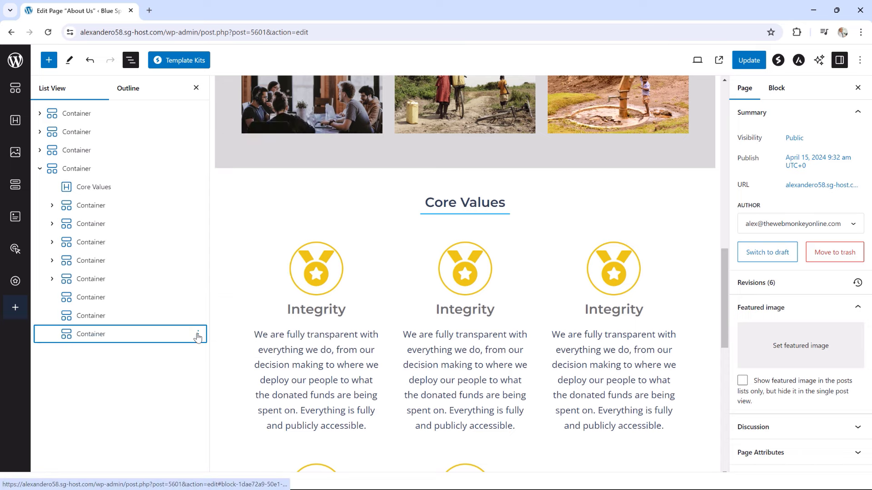
click(198, 335)
click(206, 317)
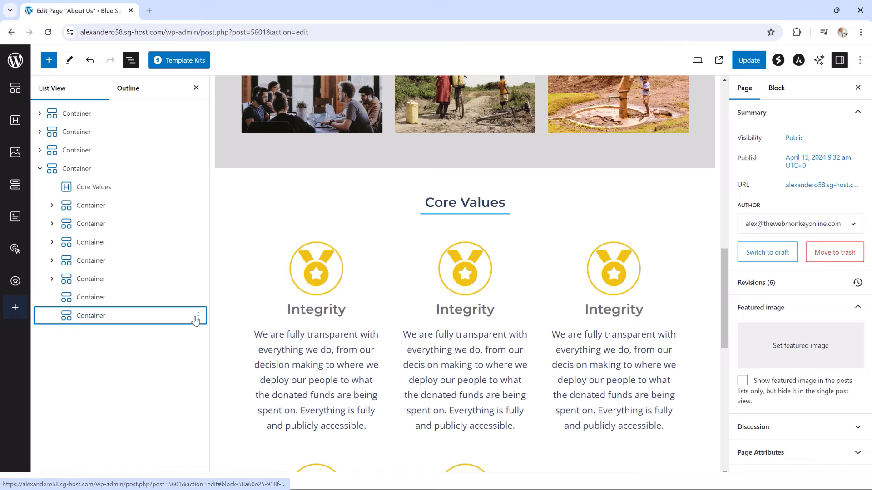
click(198, 315)
click(208, 293)
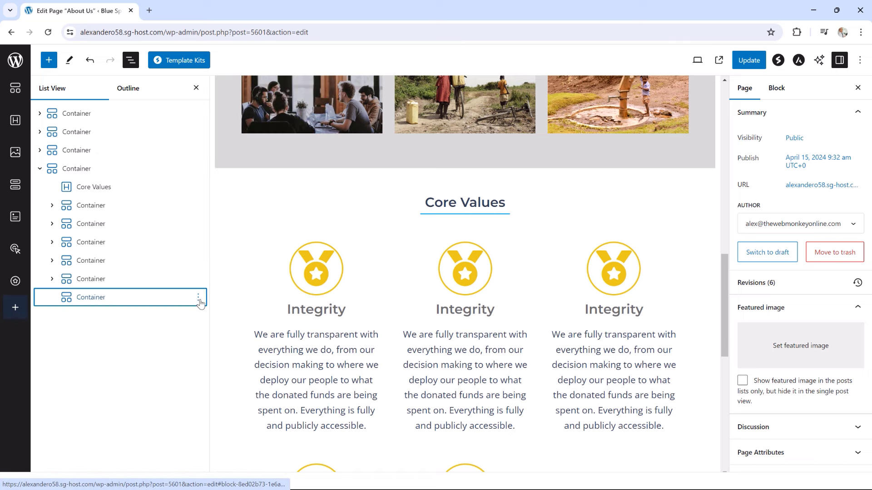
click(198, 298)
Remove the final empty container and review the five Core Values boxes
click(210, 272)
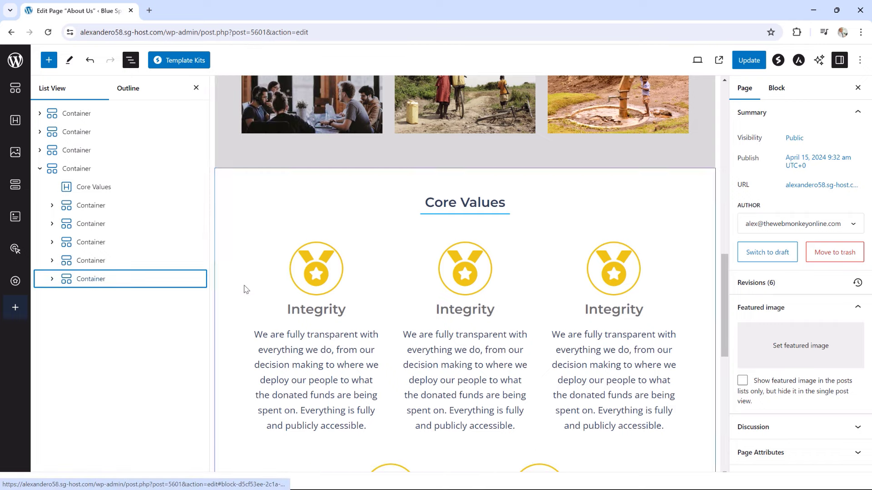
drag(725, 265, 723, 291)
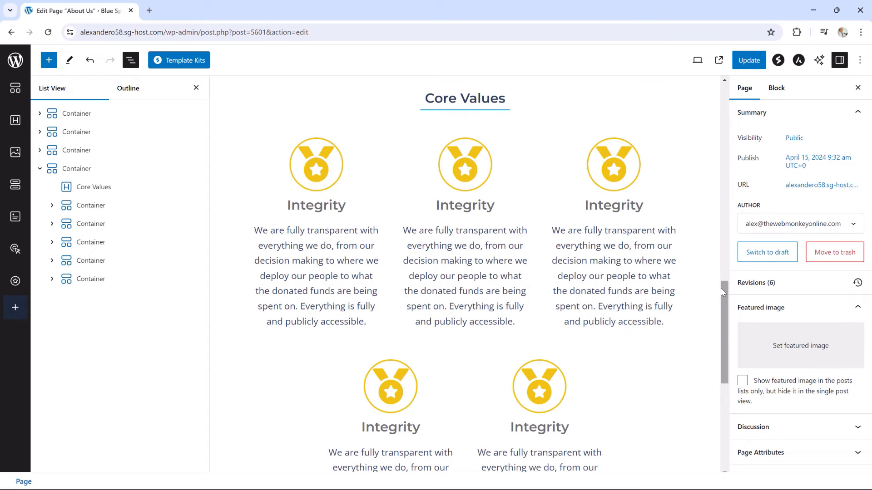
scroll(567, 277, down, 1)
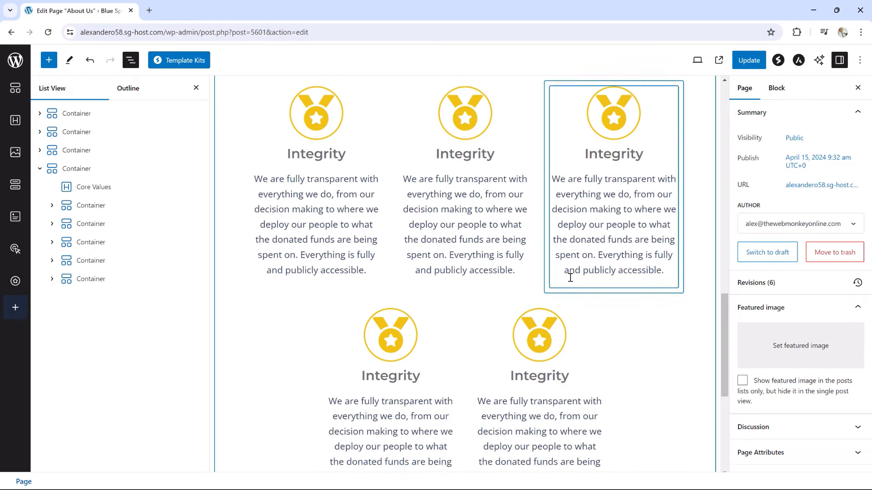
scroll(570, 278, down, 1)
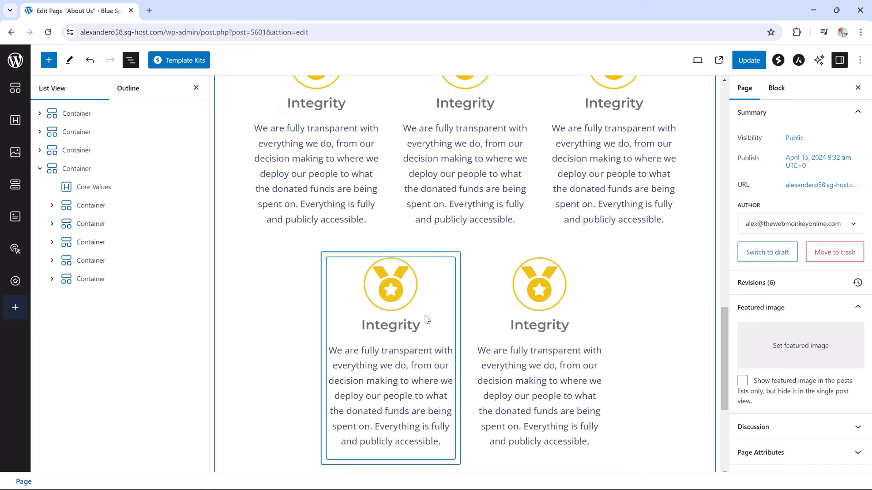
scroll(416, 318, up, 1)
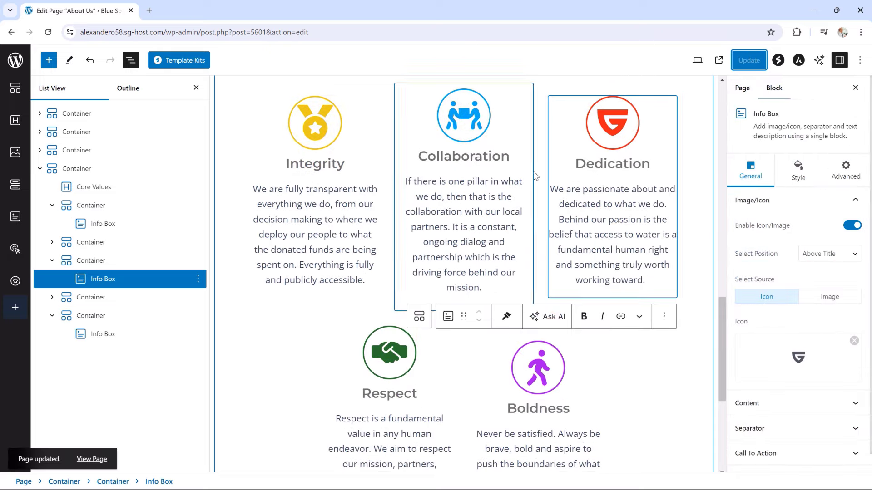
Open the published About Us page in a new tab and scroll to the Core Values boxes
right_click(92, 459)
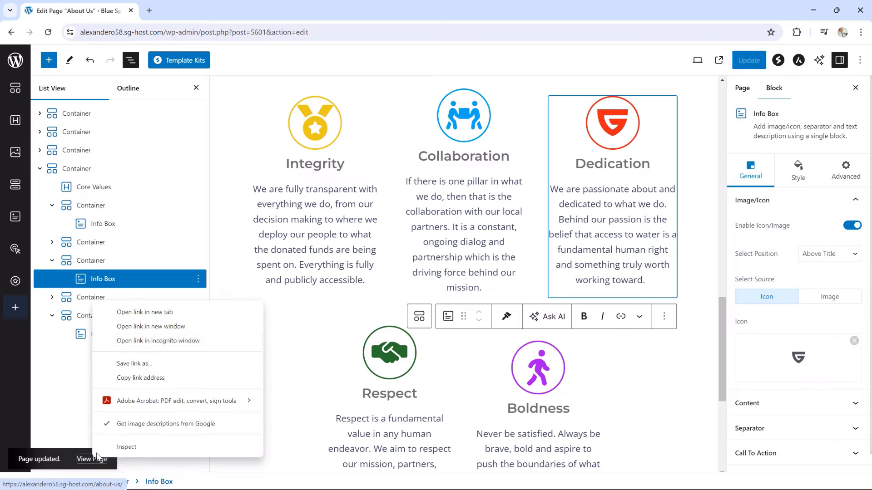
click(143, 312)
click(181, 11)
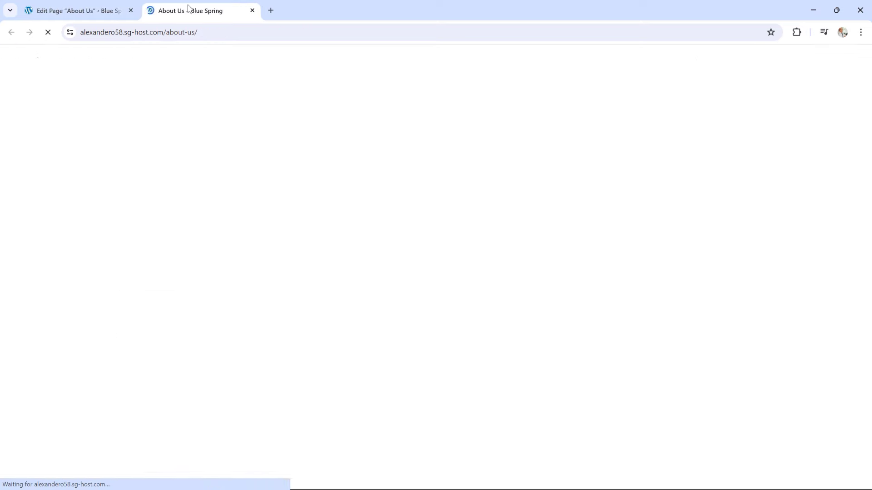
scroll(654, 202, down, 15)
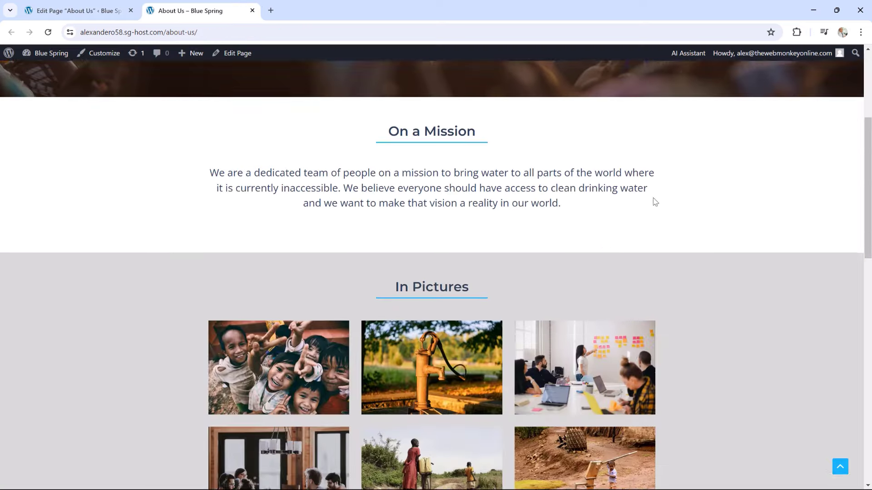
scroll(655, 201, down, 2)
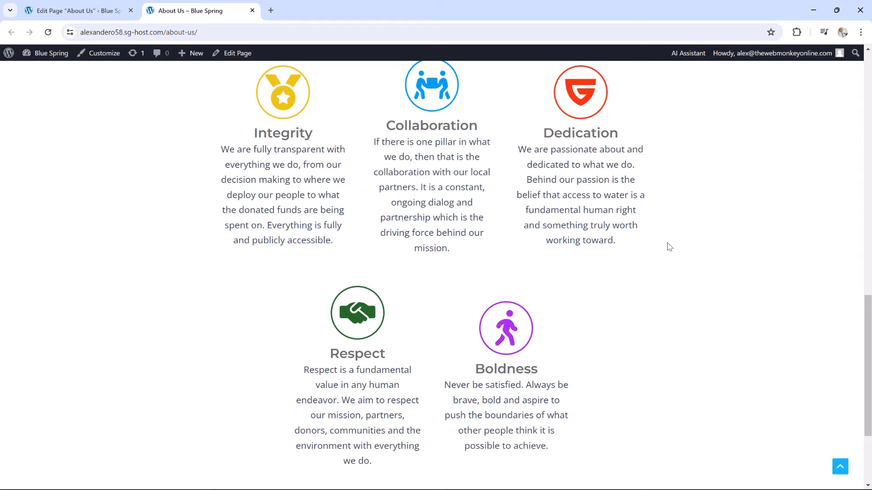
scroll(667, 247, up, 1)
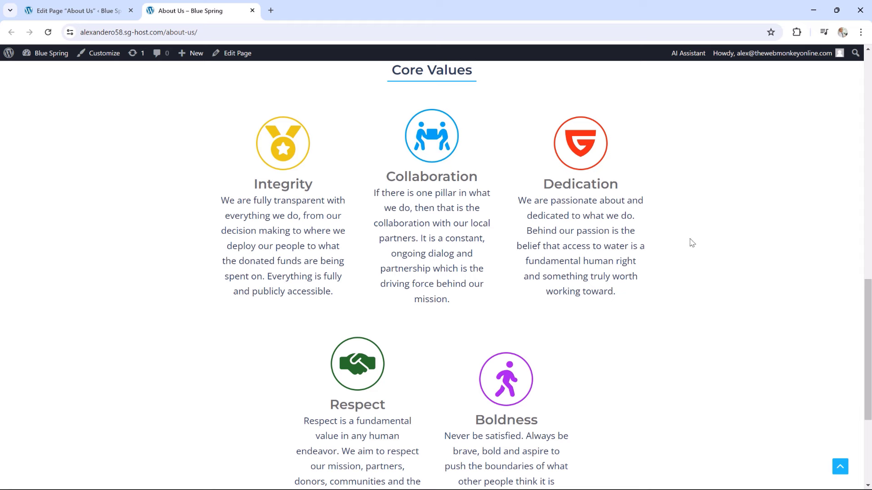
scroll(695, 245, down, 1)
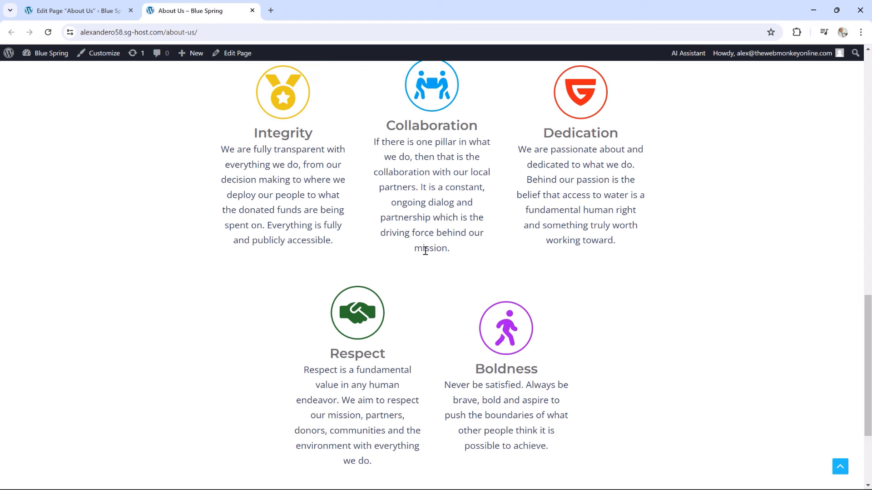
drag(425, 250, 451, 250)
scroll(409, 295, down, 1)
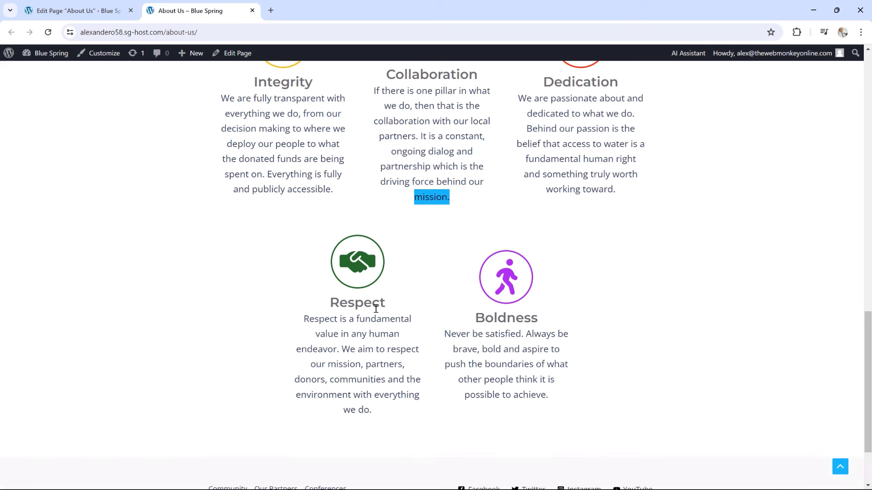
drag(320, 320, 364, 350)
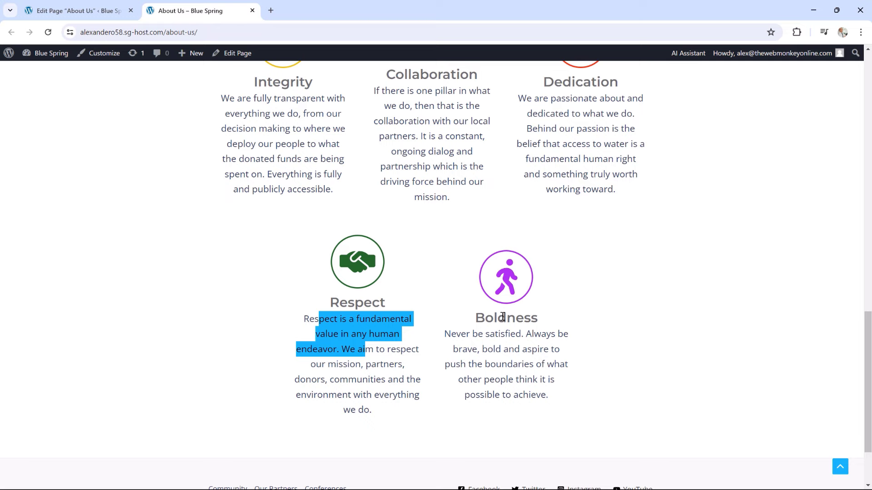
Turn on Equal Height for the Core Values section container
click(99, 10)
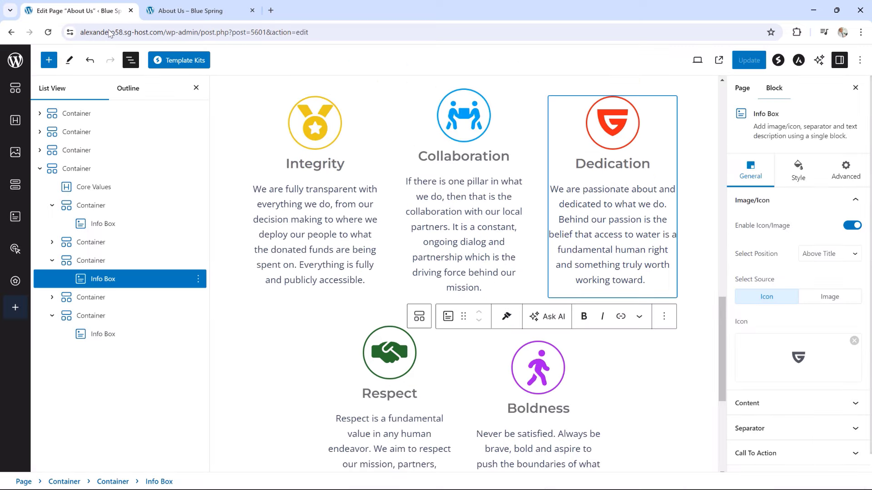
click(41, 172)
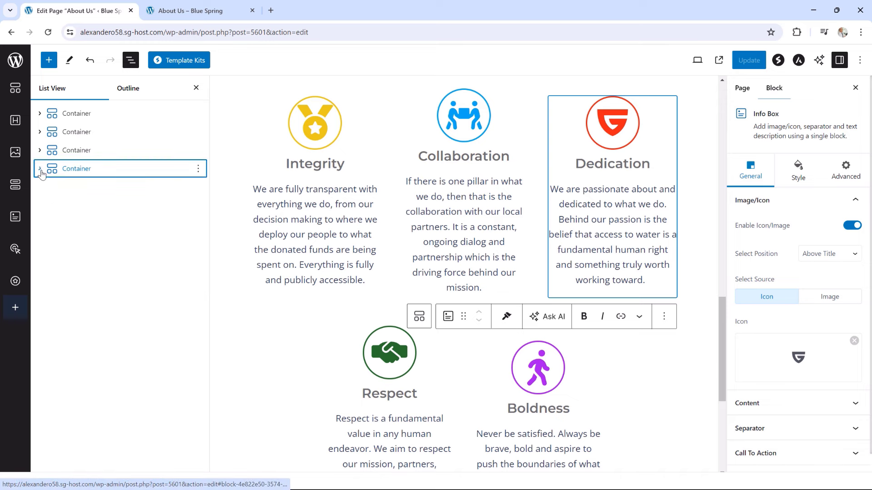
click(76, 169)
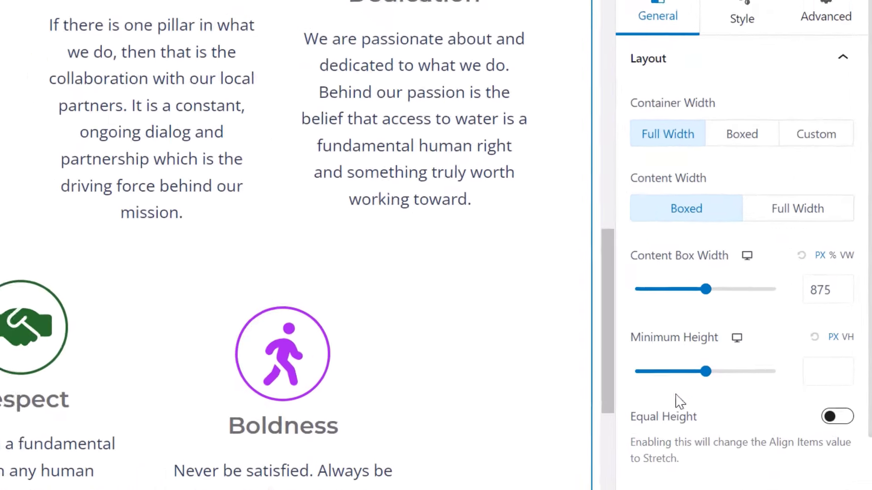
click(837, 418)
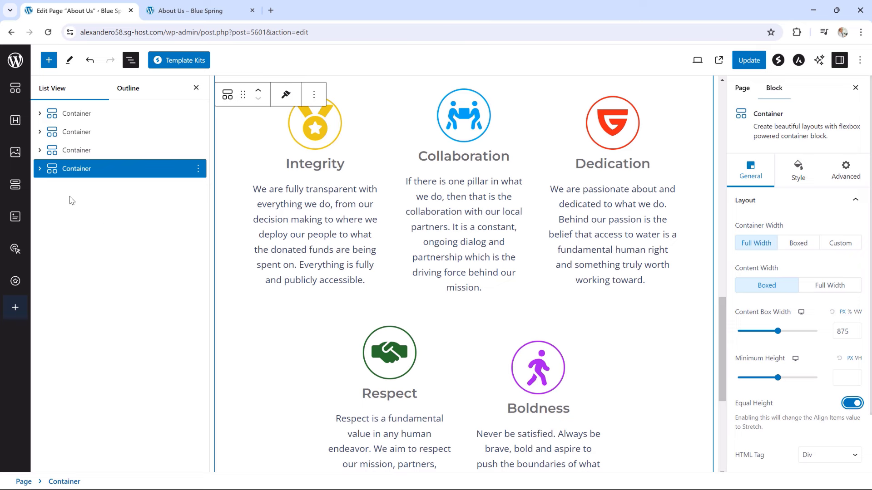
Set Justify Content to Flex Start on the Integrity, Dedication and Boldness containers and update
click(84, 169)
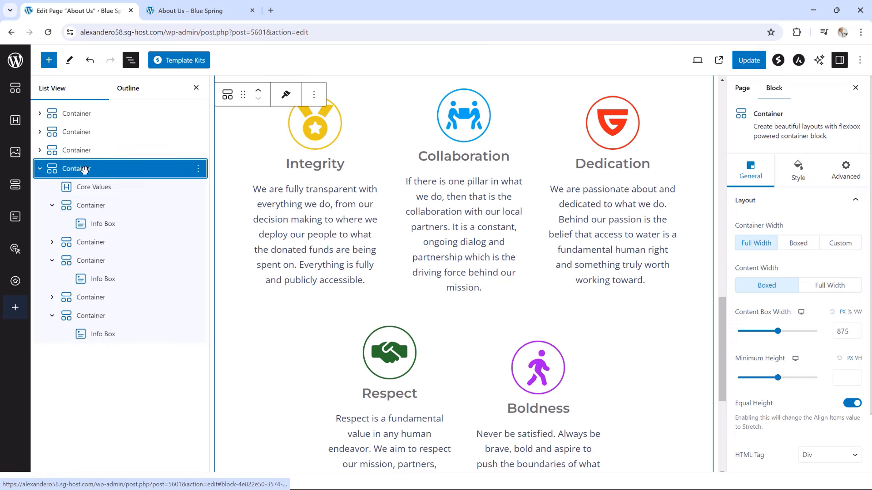
click(91, 208)
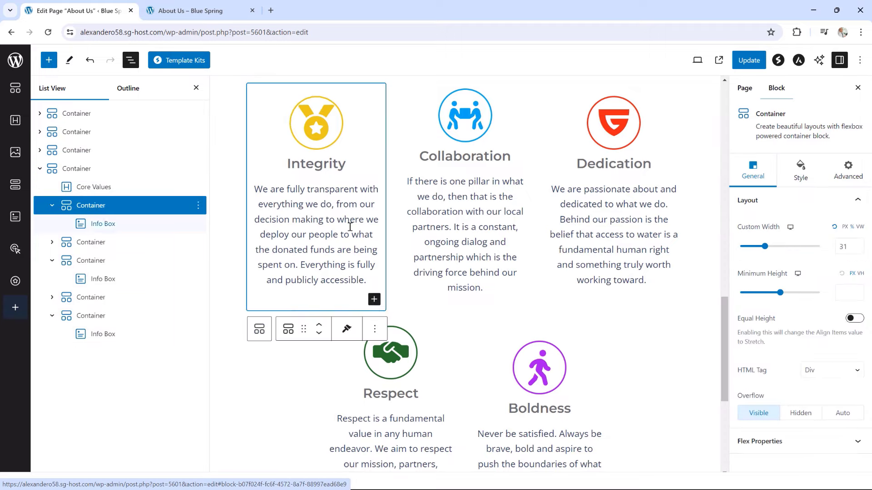
click(772, 441)
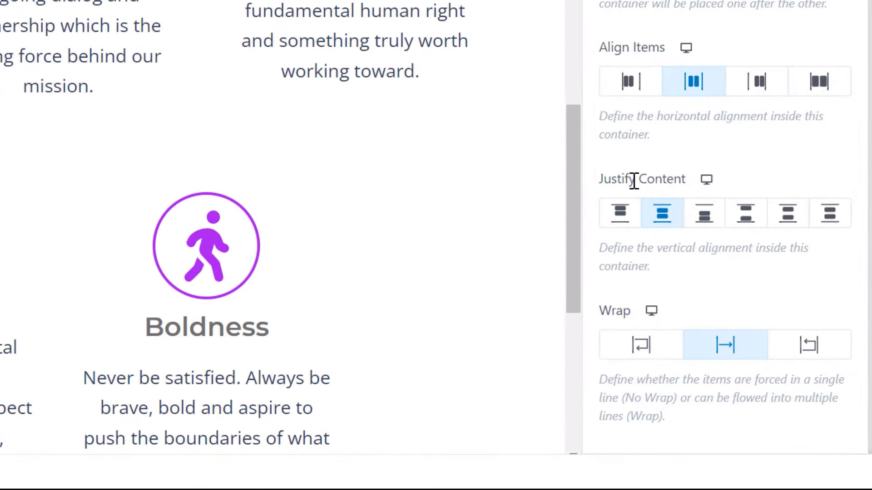
click(622, 217)
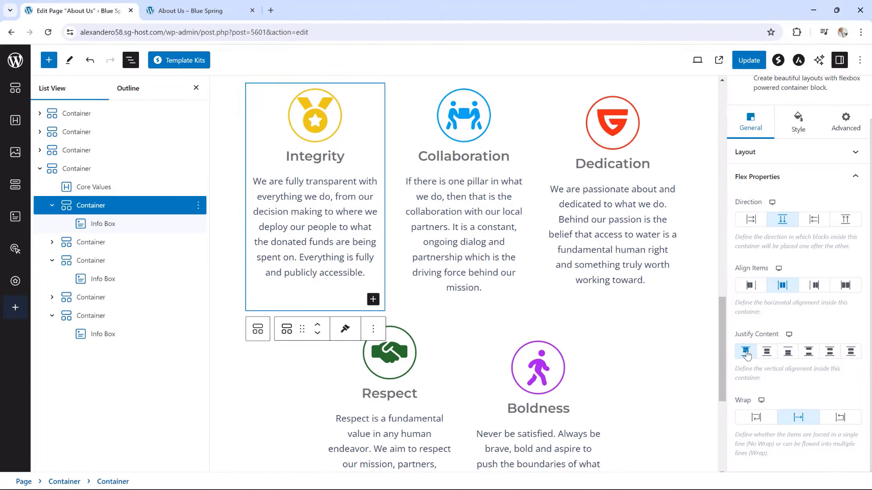
click(552, 91)
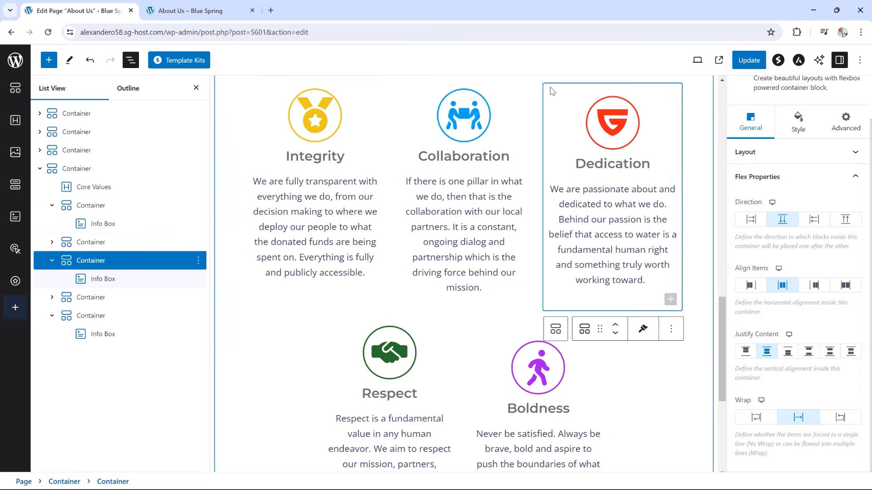
click(744, 353)
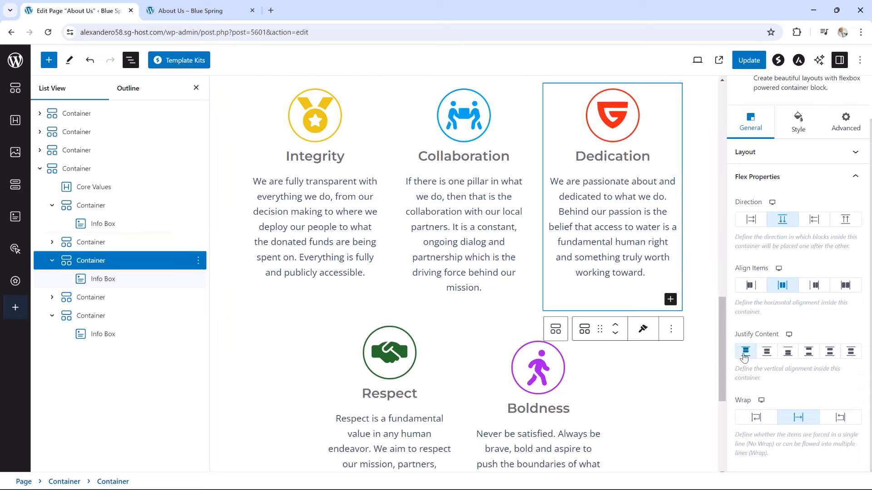
click(481, 330)
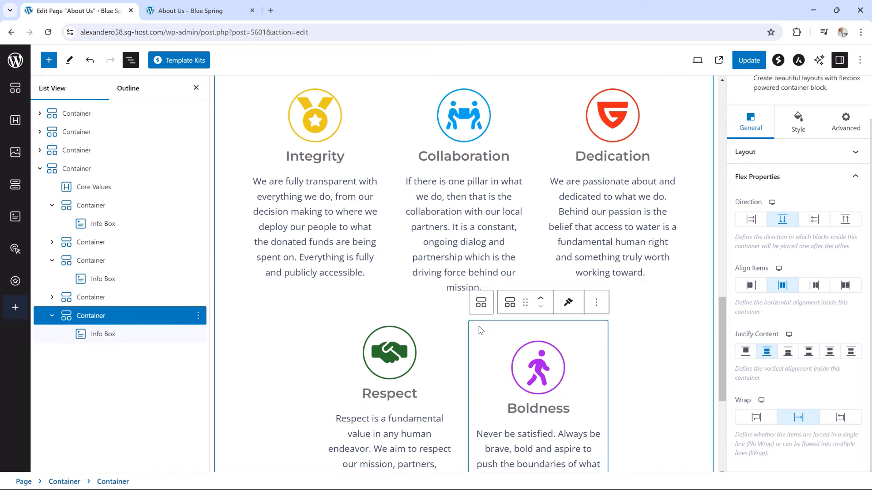
click(745, 352)
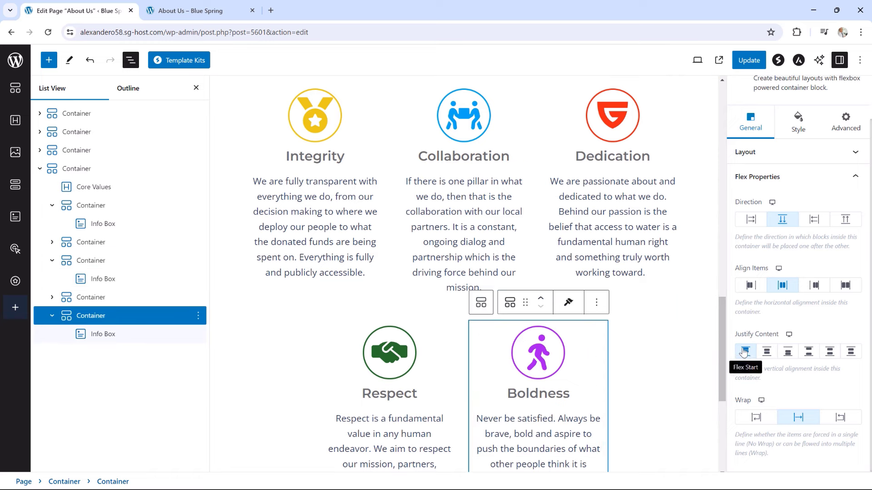
click(747, 61)
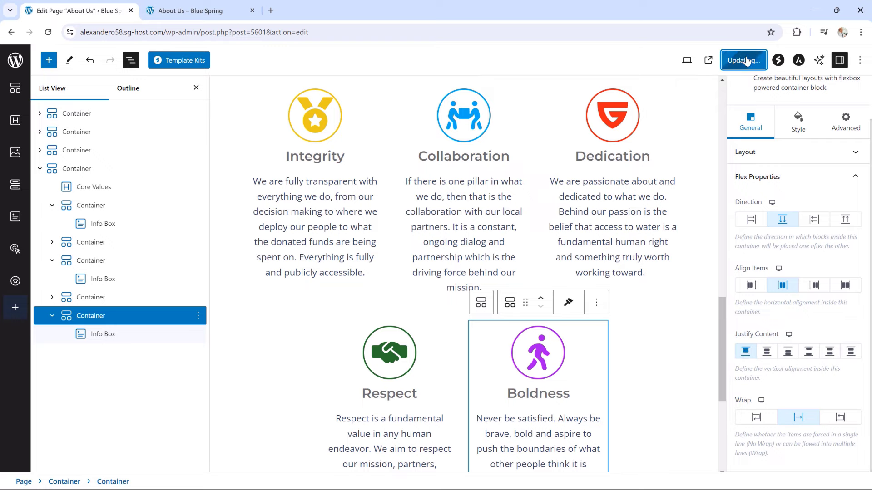
click(200, 11)
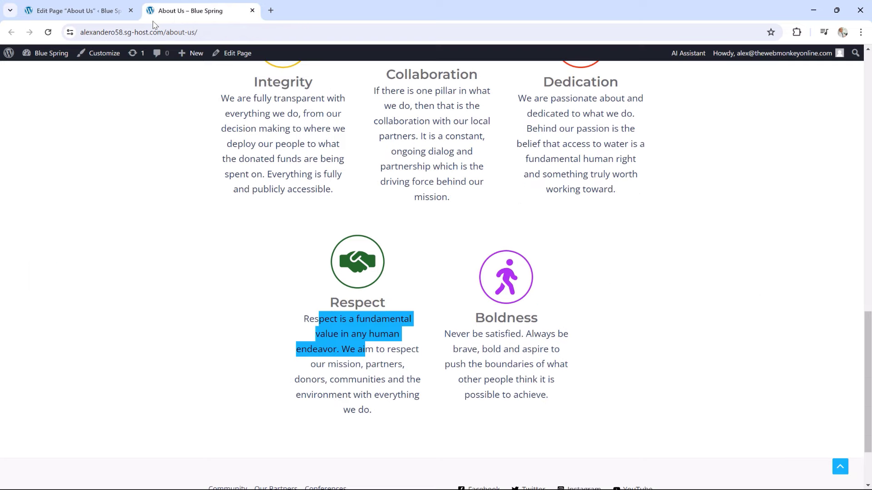
Reload the live About Us page to view the top-aligned Core Values boxes
click(48, 33)
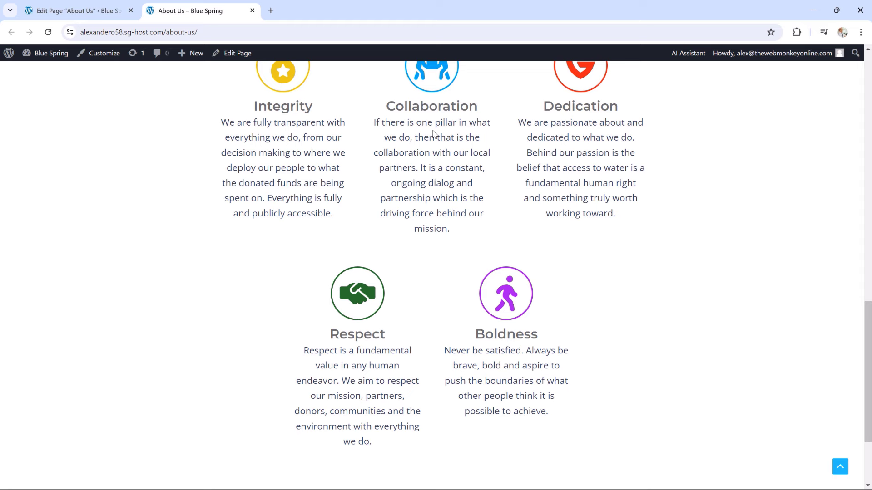
scroll(578, 233, up, 1)
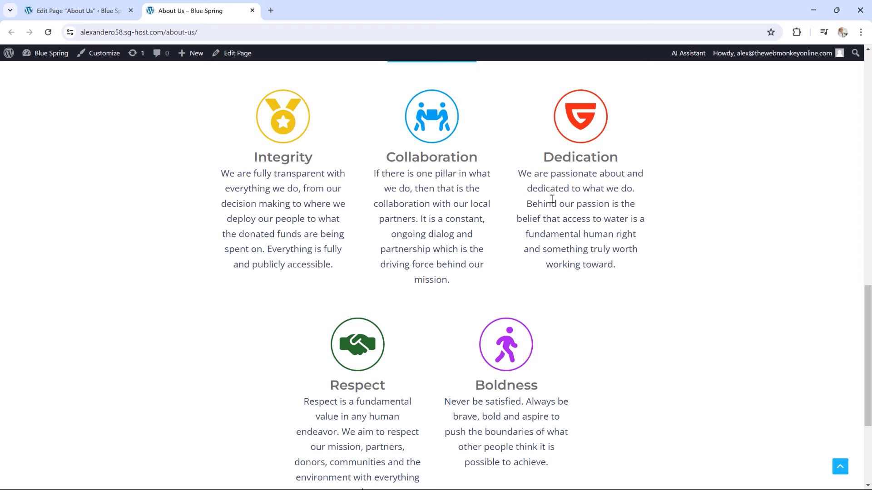
Scroll the live About Us page, then go back to the page editor
scroll(579, 202, down, 2)
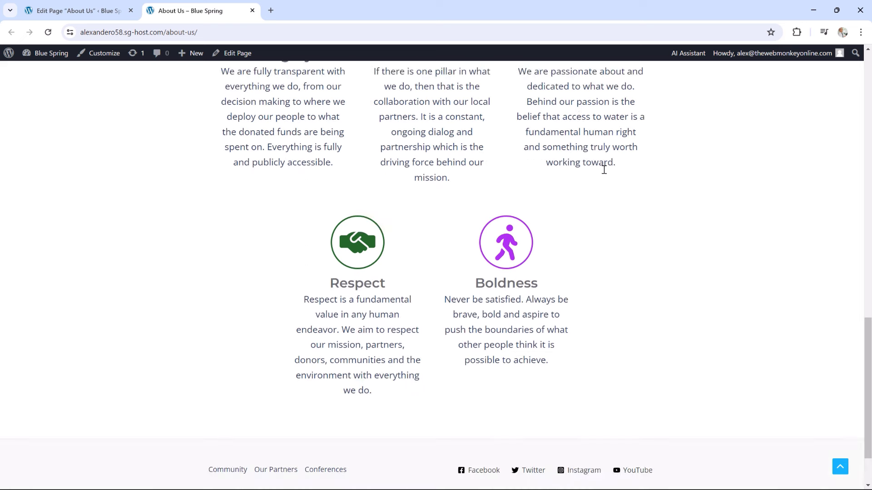
scroll(630, 238, down, 2)
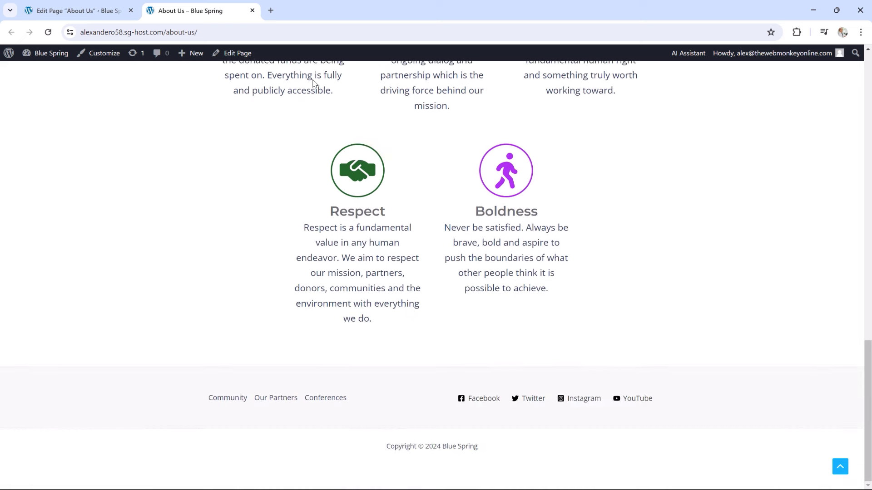
click(77, 11)
scroll(663, 293, down, 5)
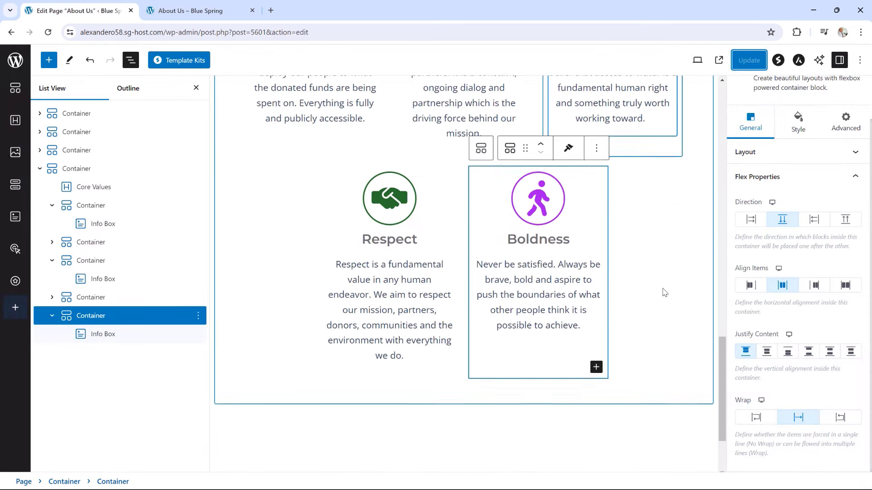
click(672, 355)
click(682, 319)
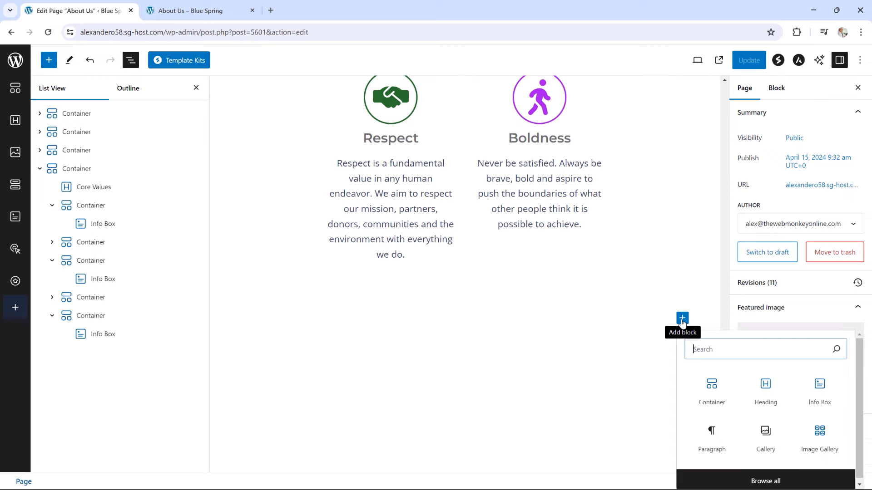
Switch to the live About Us page again and scroll back up
click(194, 10)
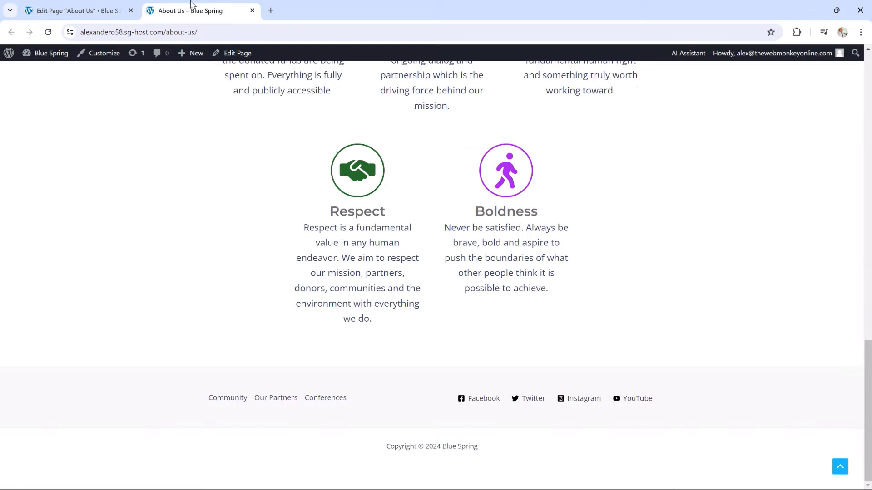
scroll(369, 144, up, 20)
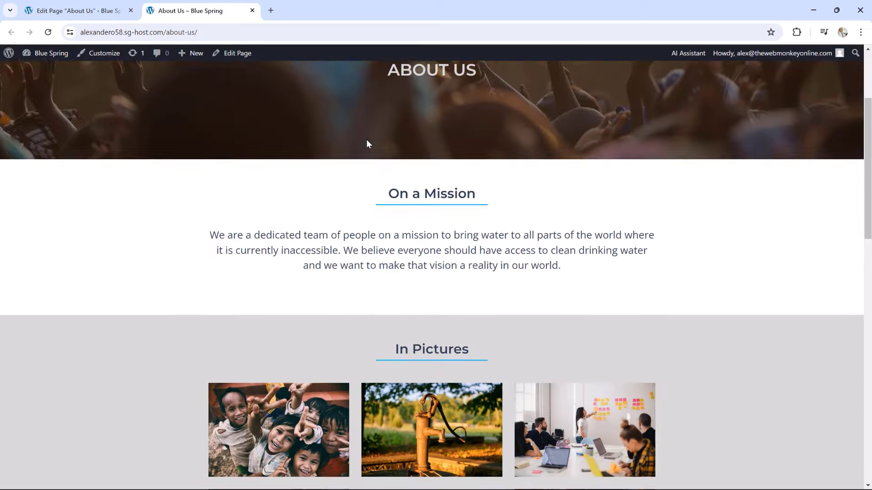
scroll(366, 140, up, 1)
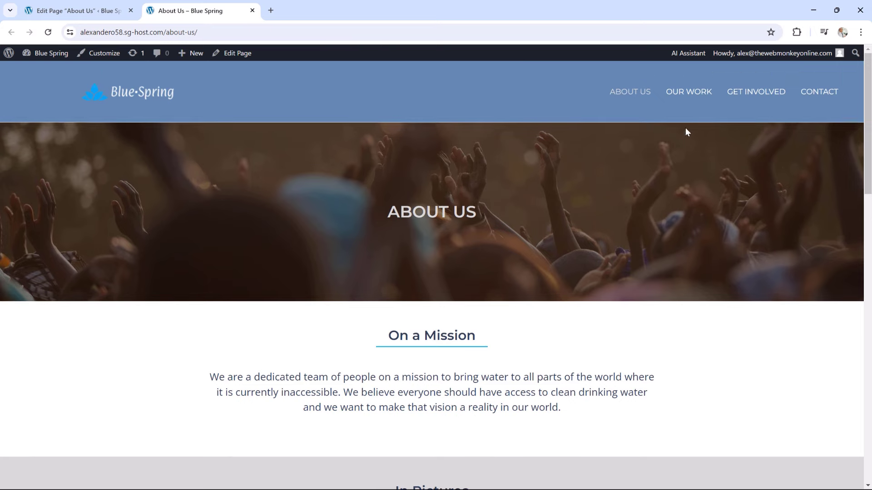
Duplicate the top ABOUT US banner container and move the copy to the page's end
click(77, 10)
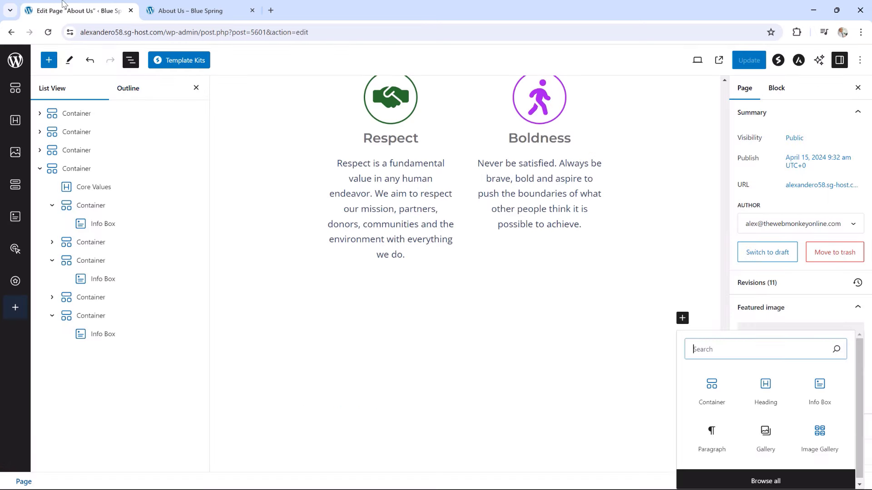
click(40, 169)
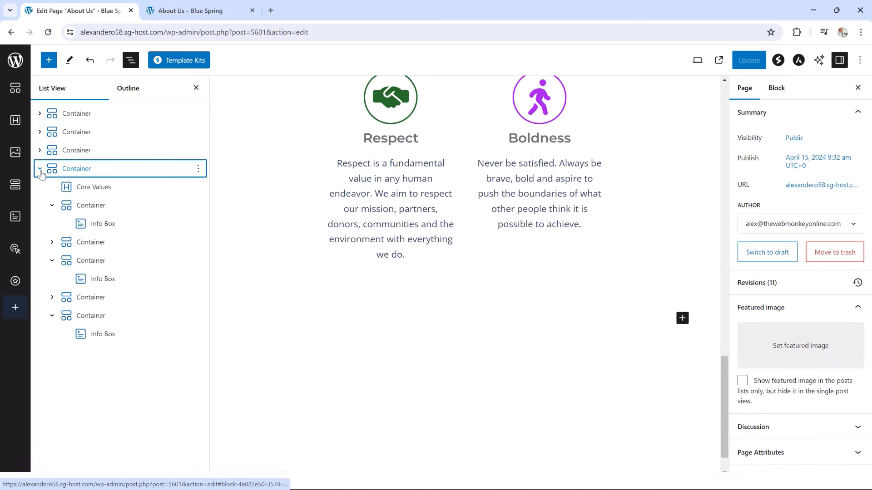
click(40, 169)
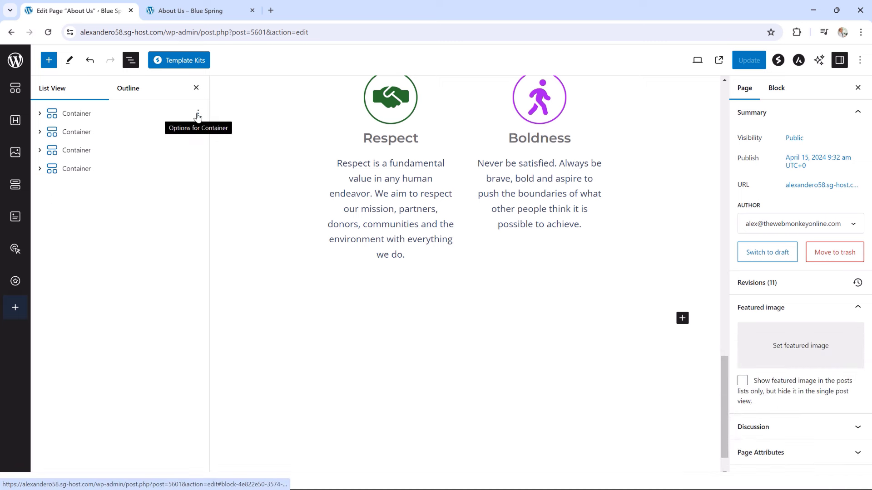
click(198, 114)
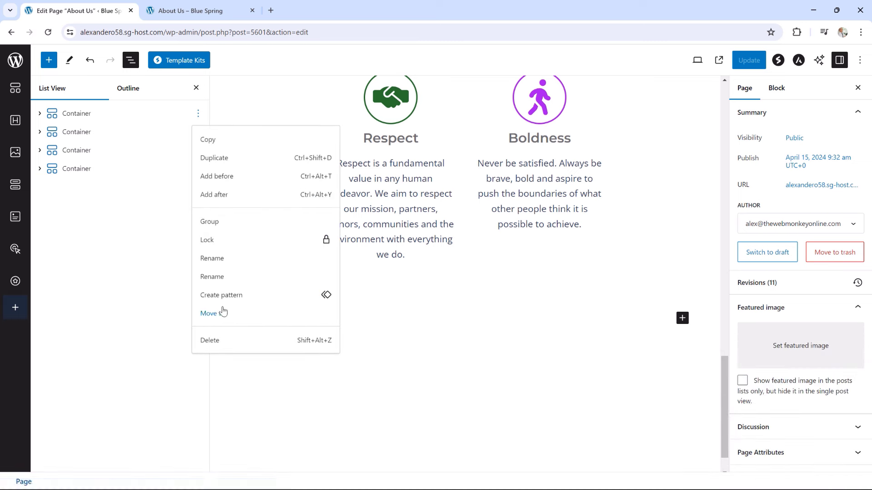
click(220, 162)
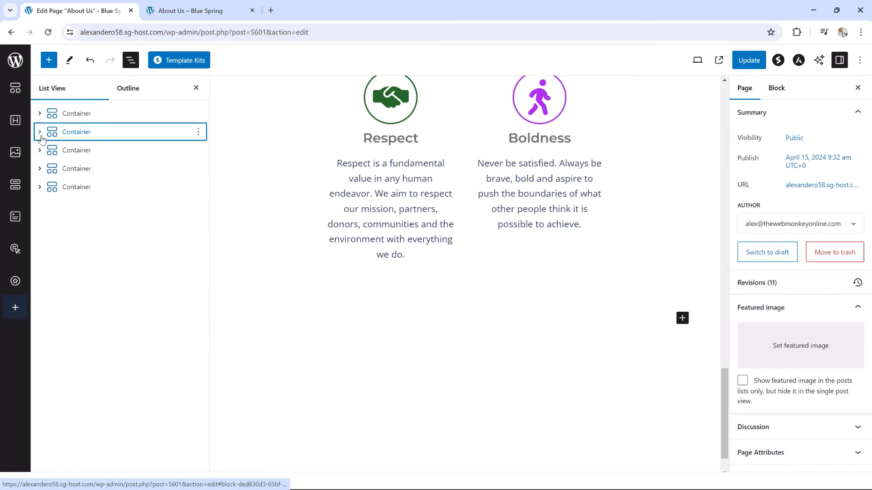
drag(53, 133, 43, 194)
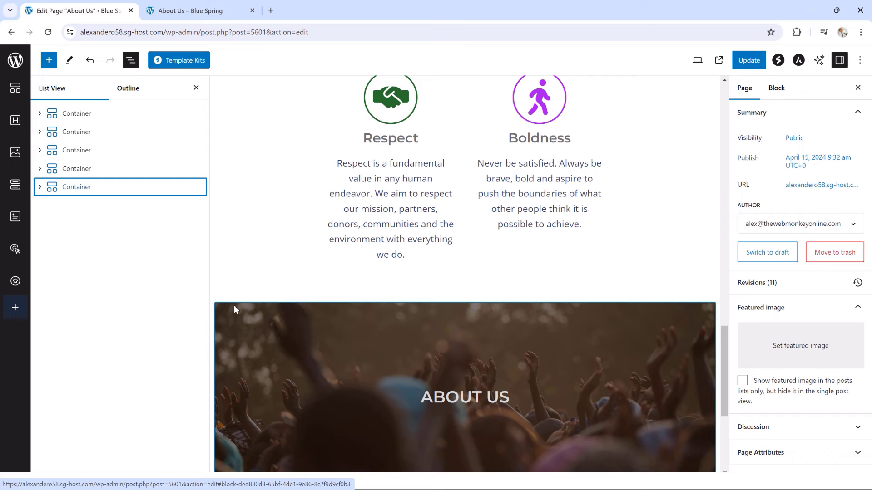
Set the copied banner's container width to Boxed and minimum height to 450
click(233, 309)
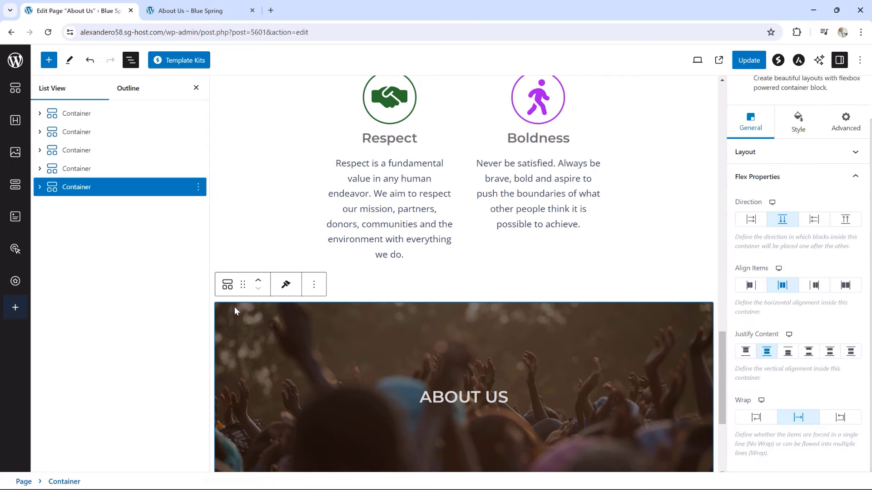
click(762, 153)
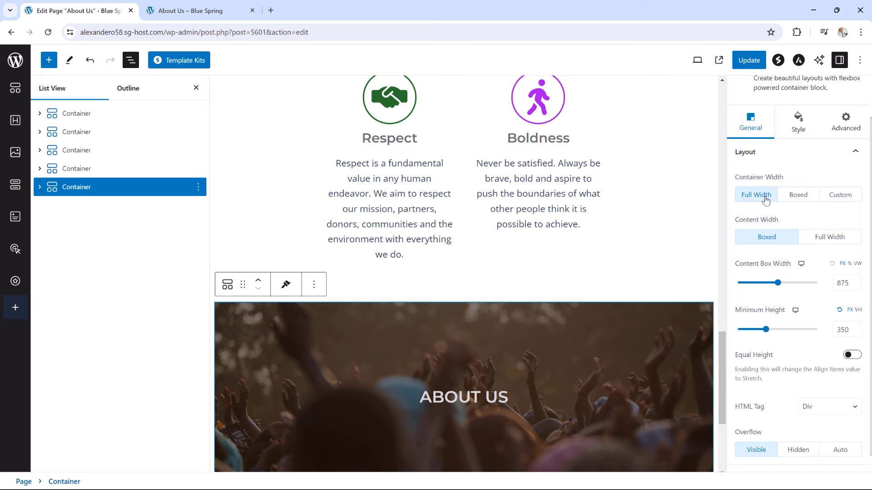
click(797, 196)
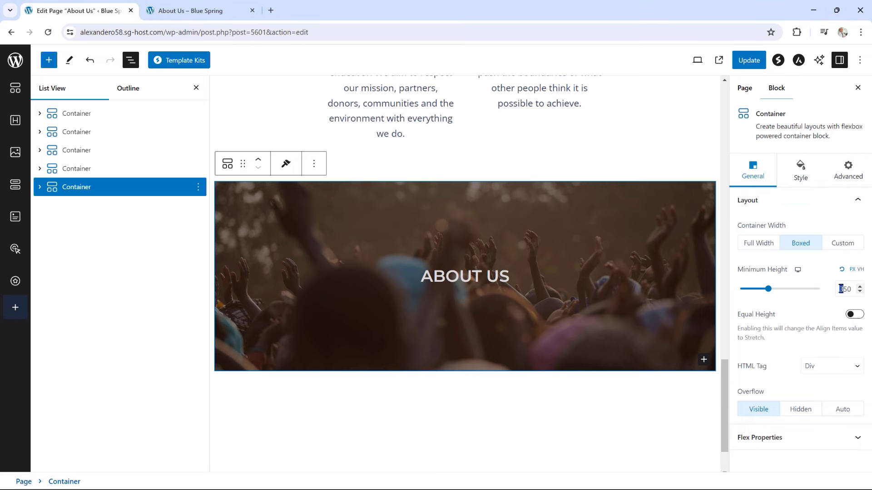
text(4)
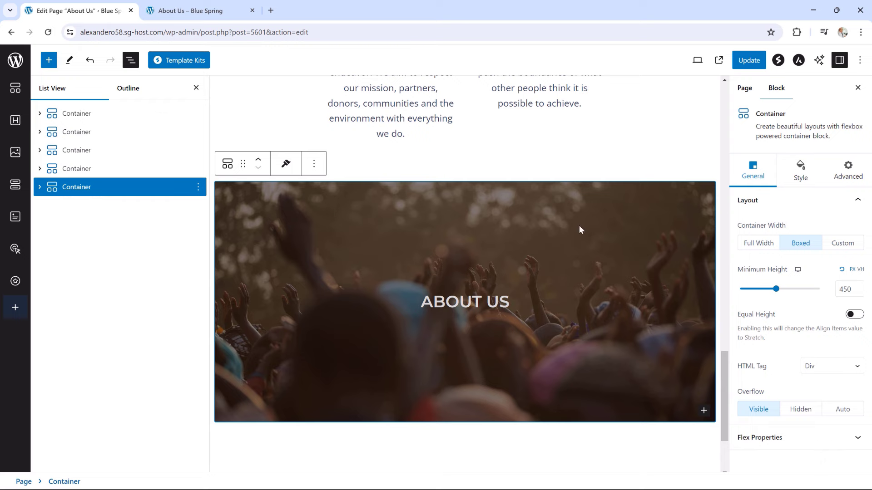
Replace the bottom banner's background with the hikers-at-sunrise photo from the Media Library
click(802, 175)
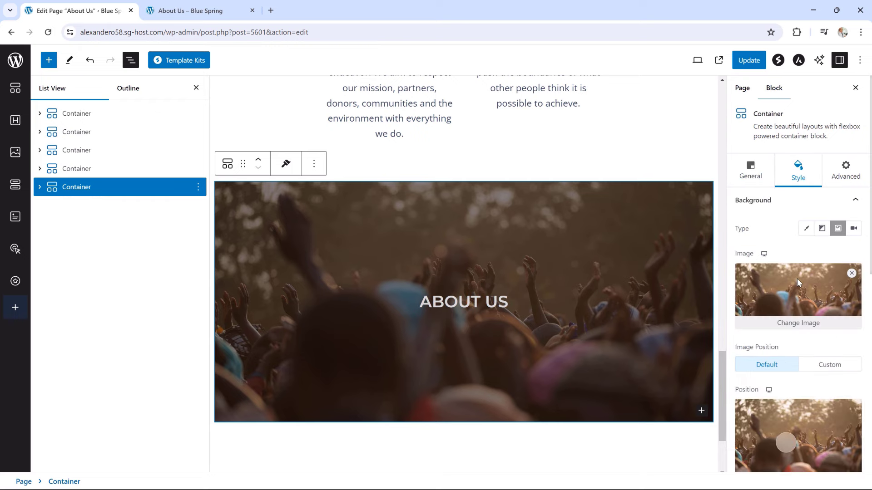
click(799, 323)
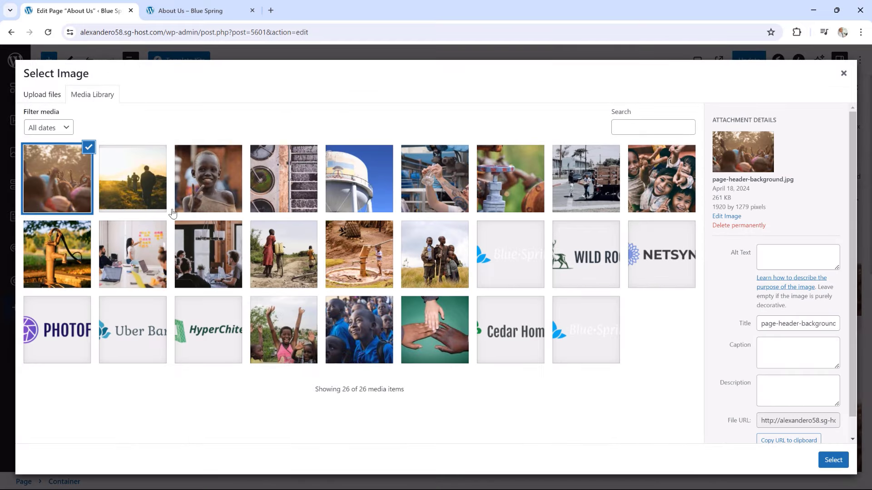
click(128, 190)
click(833, 460)
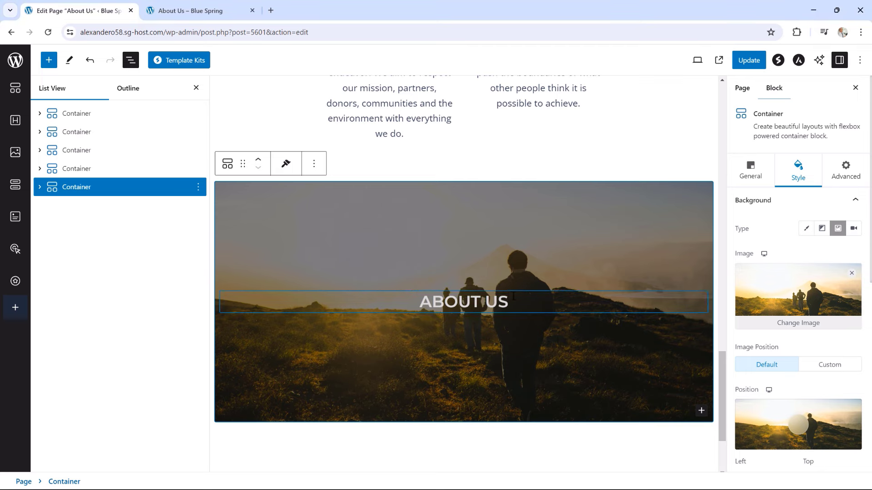
drag(510, 302, 420, 304)
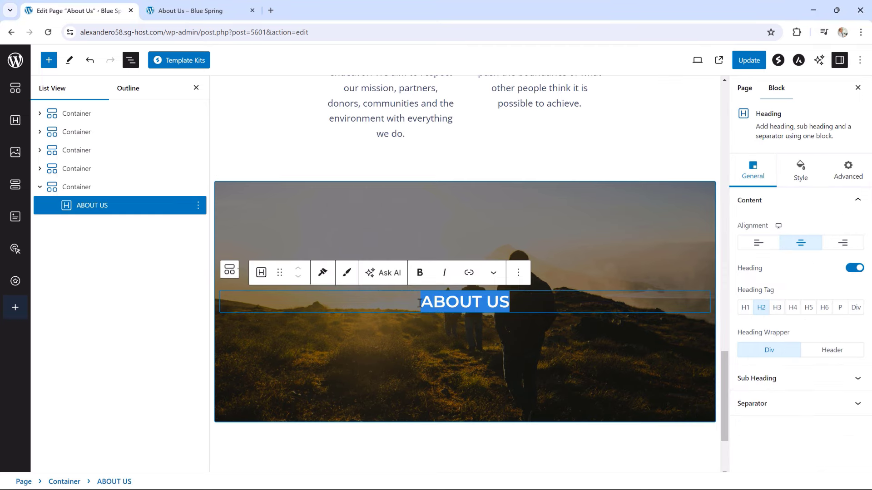
Paste the volunteer invitation sentence into the banner heading and make it H3
text(We are always looking for passionate and dedicated individuals to join our cause. Are you interested?)
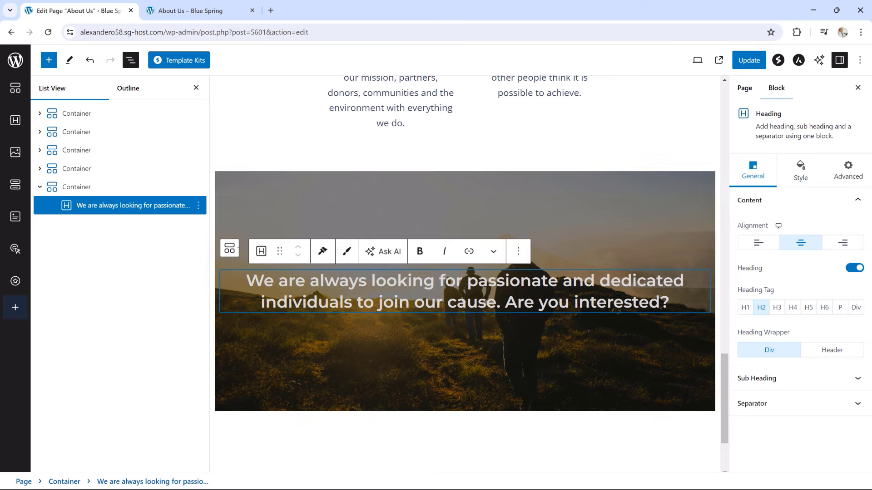
click(777, 308)
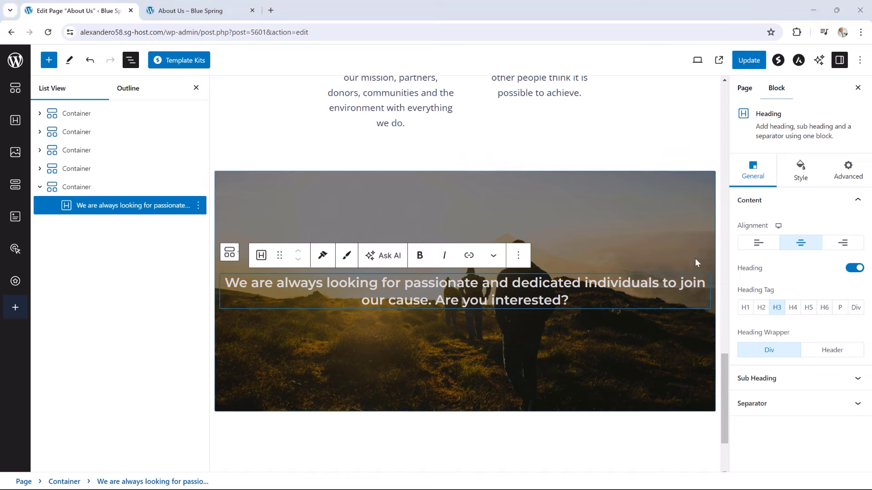
click(600, 285)
Set the heading's typography to font size 30 and font weight 300
click(799, 172)
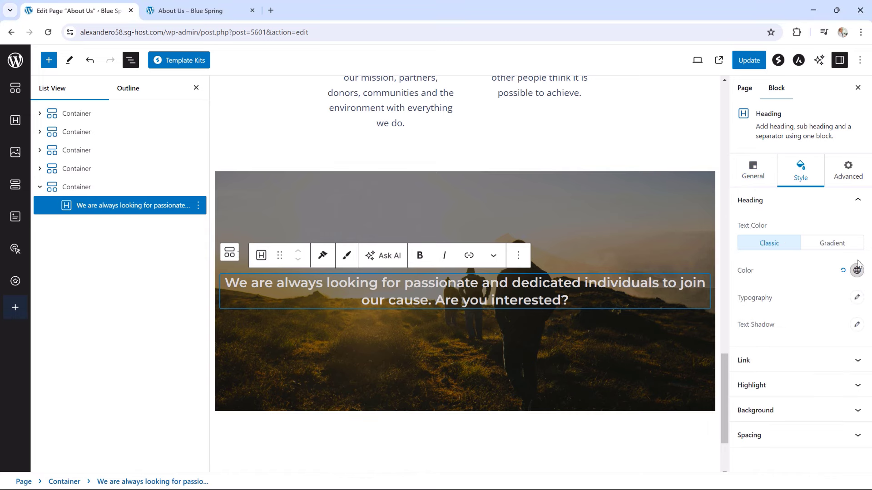
click(857, 299)
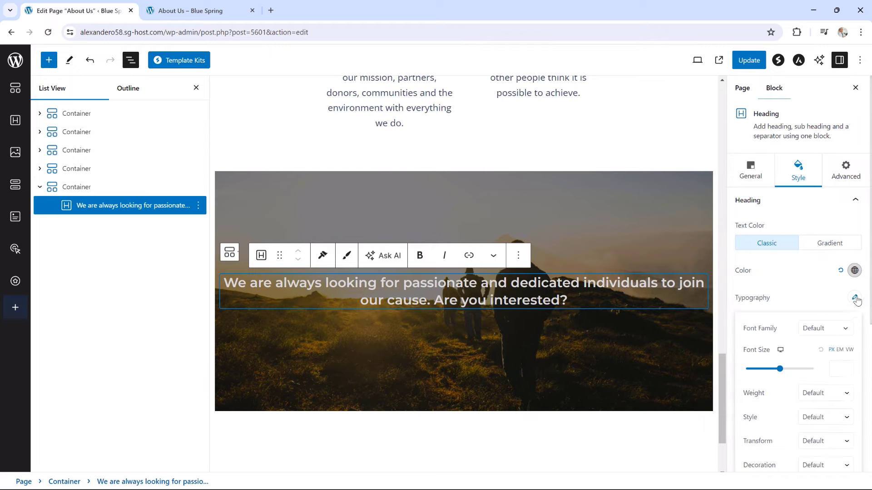
drag(780, 374, 755, 369)
click(849, 372)
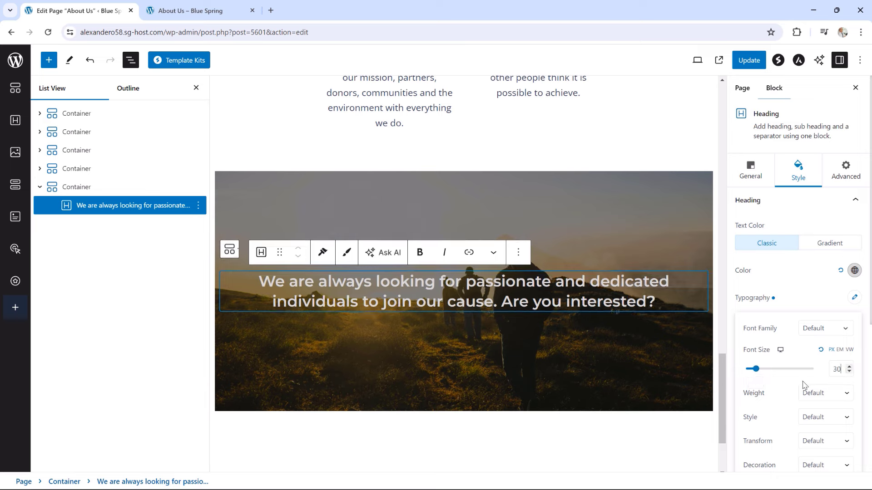
click(818, 396)
click(814, 323)
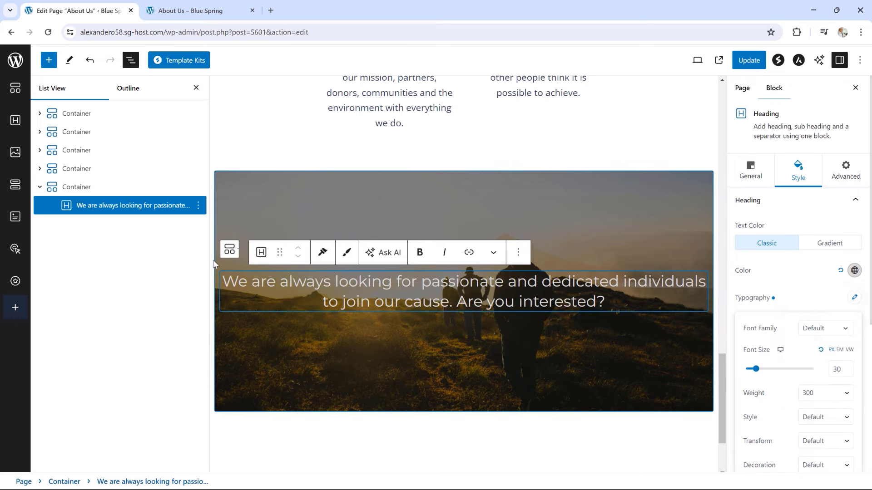
click(486, 335)
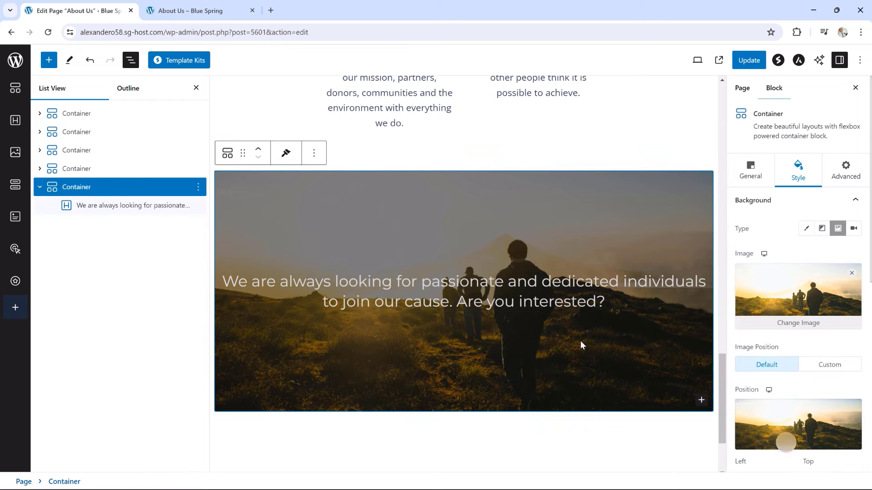
Insert a Spectra Buttons block in the banner and label the button CAREER OPPORTUNITIES
click(701, 401)
scroll(636, 433, down, 2)
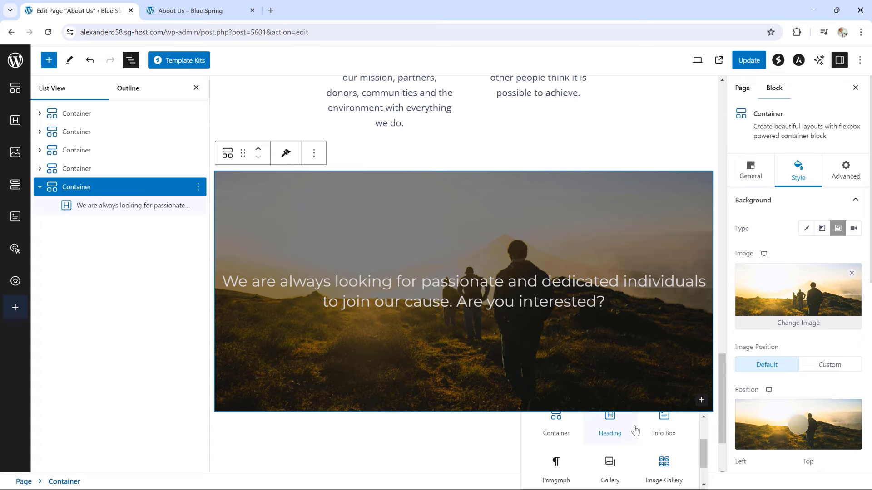
scroll(654, 431, down, 2)
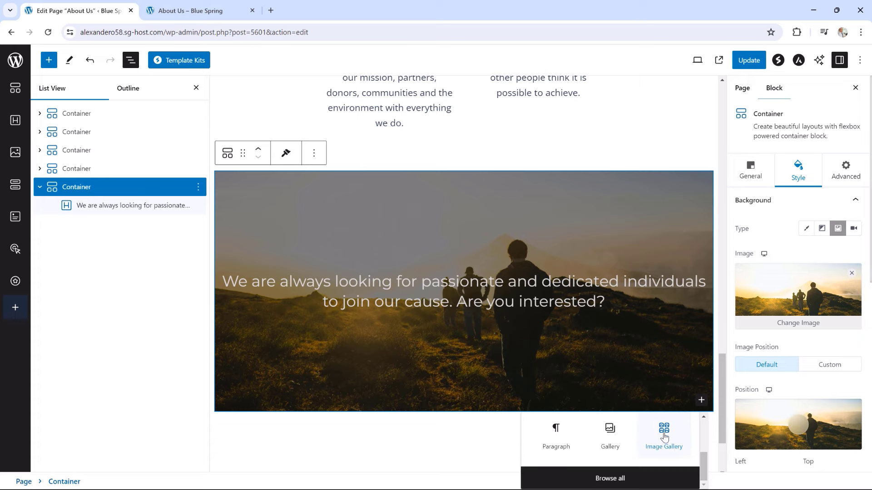
click(624, 479)
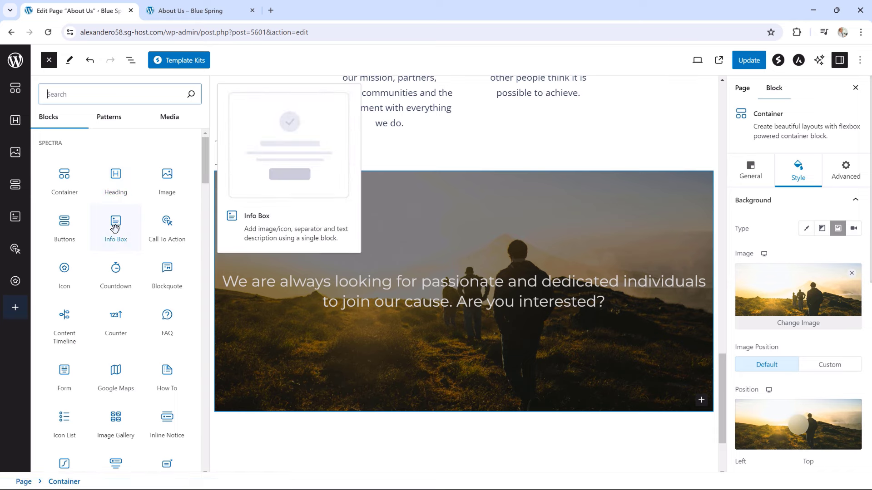
click(72, 229)
click(484, 277)
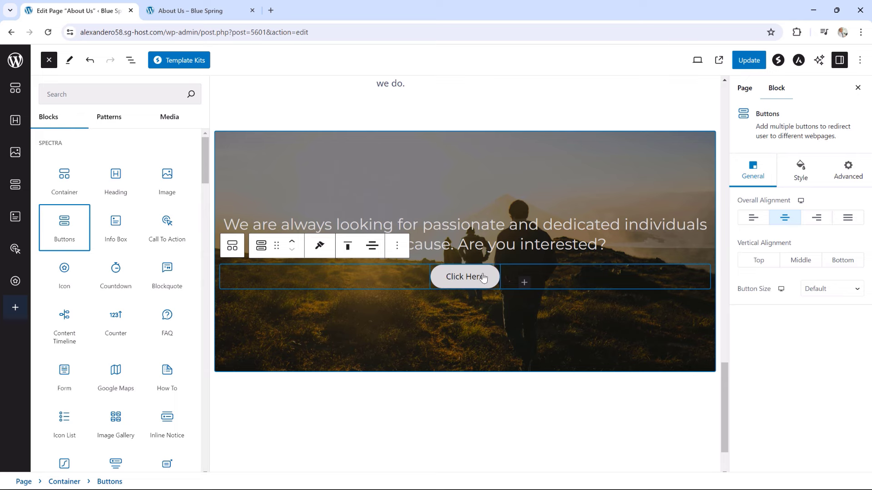
drag(395, 279, 352, 279)
text(C)
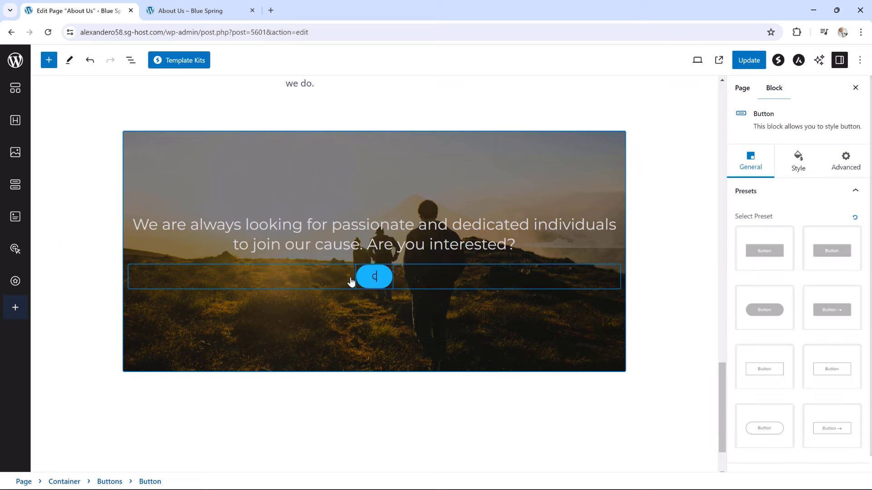
text(AREER OPPOR)
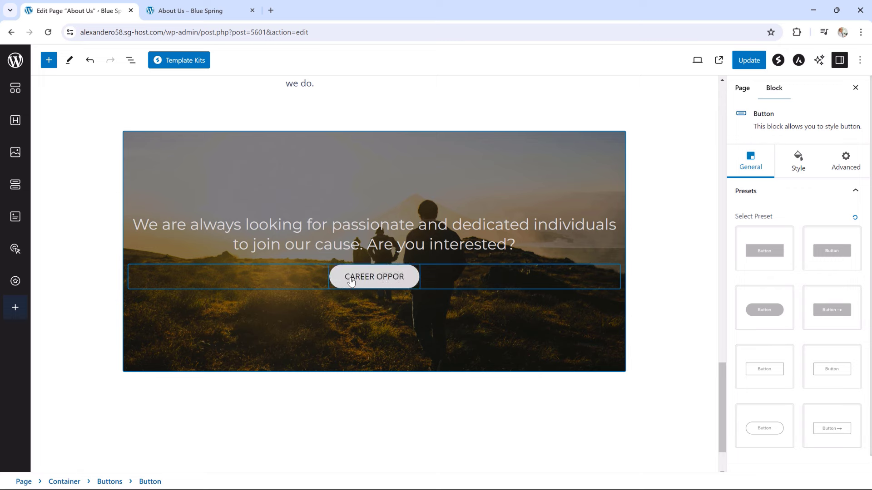
text(TUNIT)
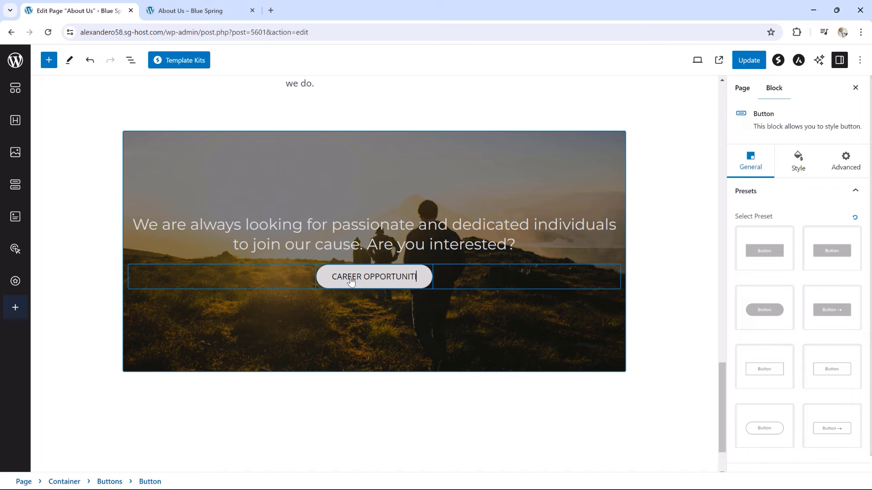
text(IES)
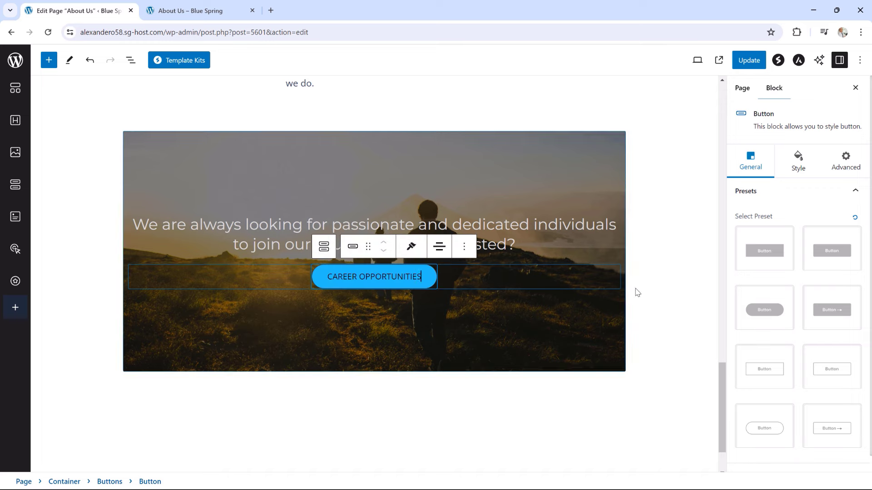
Give the CAREER OPPORTUNITIES button the outline preset with #DADADA text and border colour
click(765, 369)
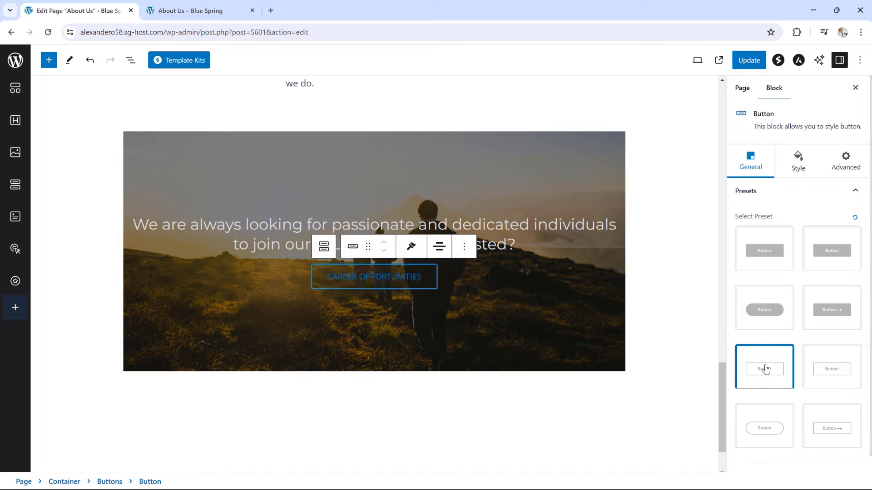
click(799, 166)
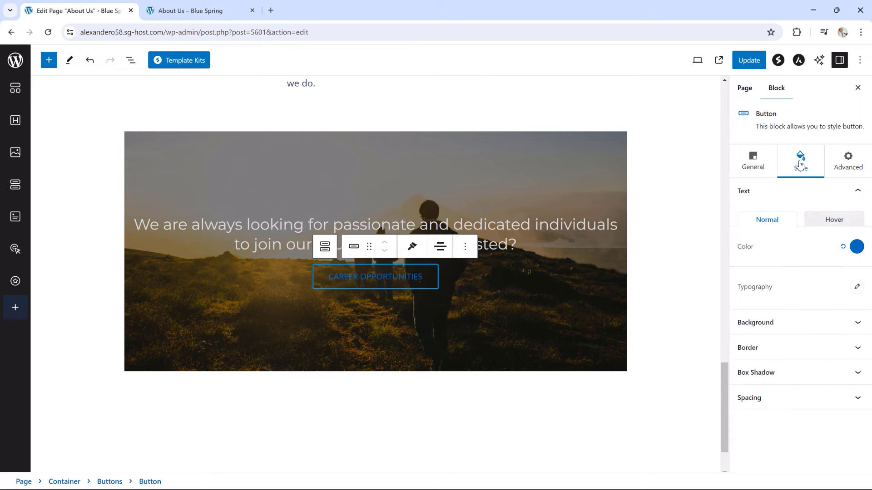
click(856, 249)
click(786, 464)
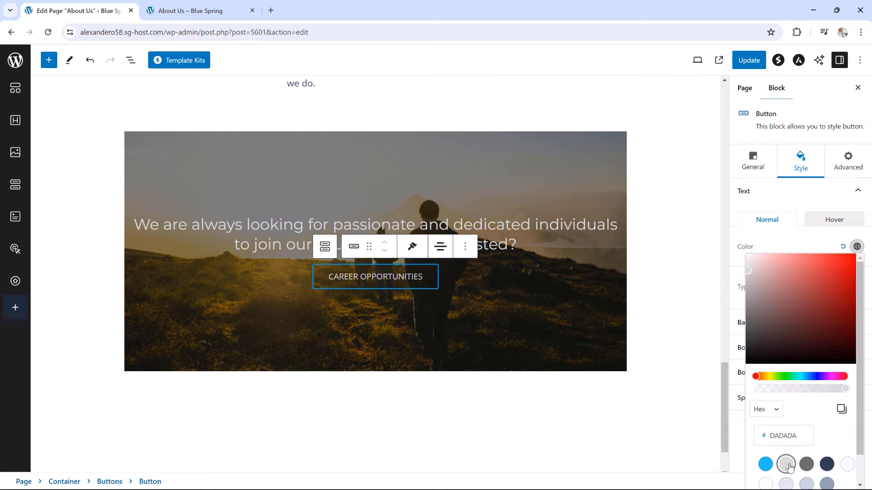
click(768, 244)
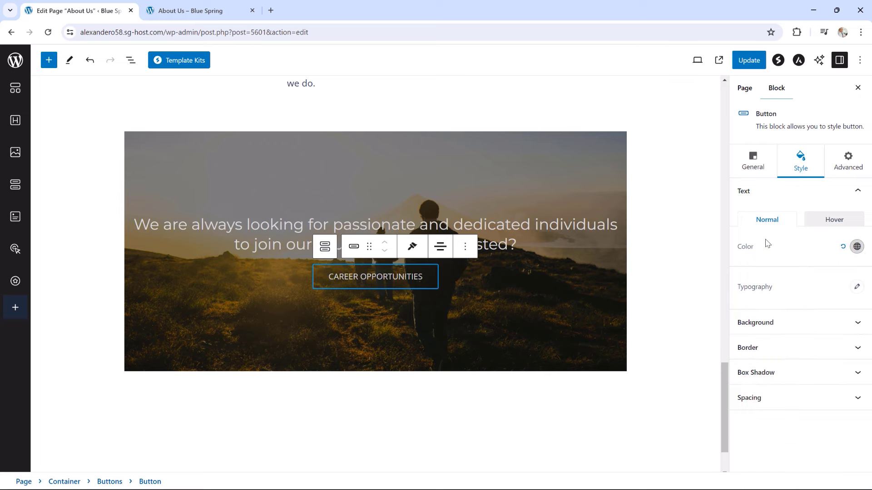
click(769, 347)
scroll(771, 353, down, 1)
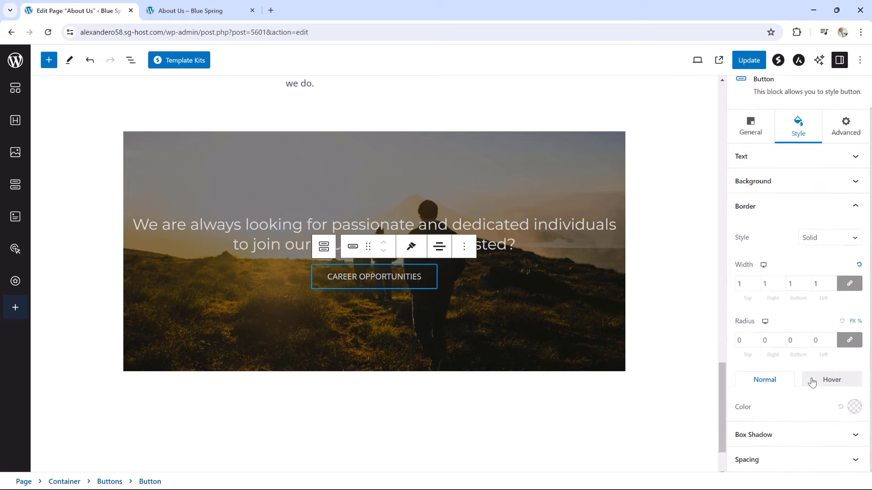
click(854, 407)
click(793, 345)
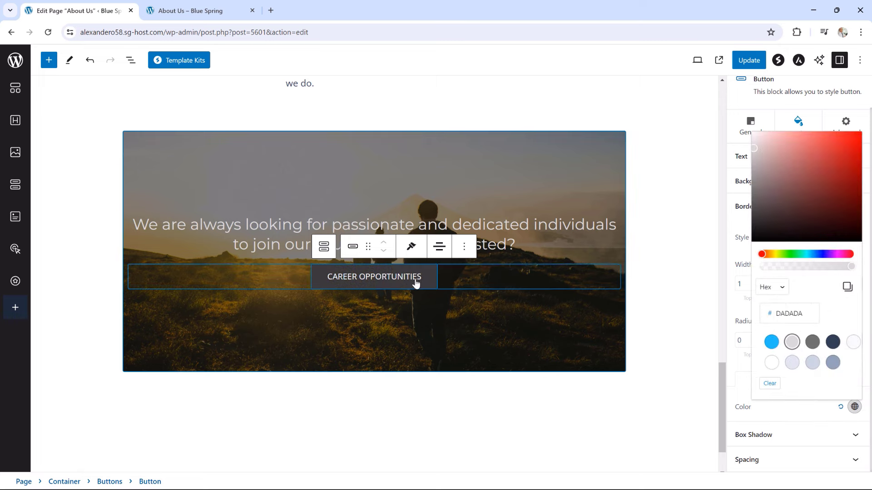
click(441, 287)
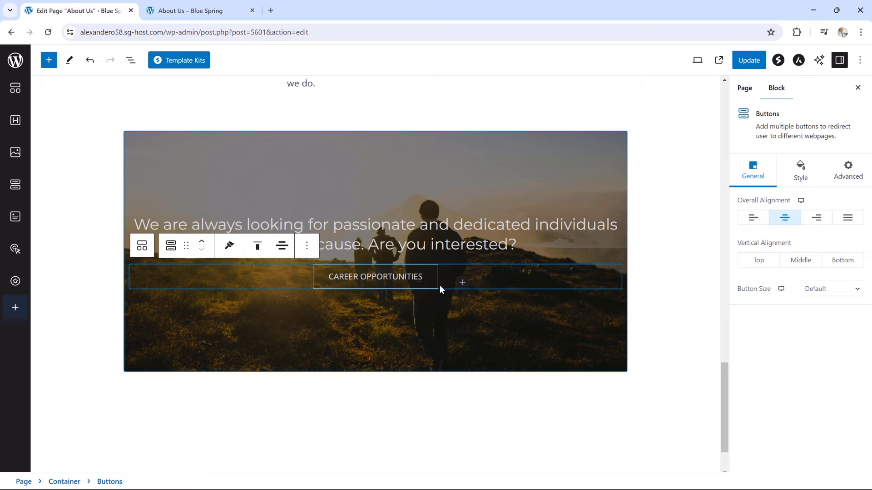
Add a second outlined button labelled FUNDRAISERS beside CAREER OPPORTUNITIES
click(463, 285)
drag(460, 277, 419, 279)
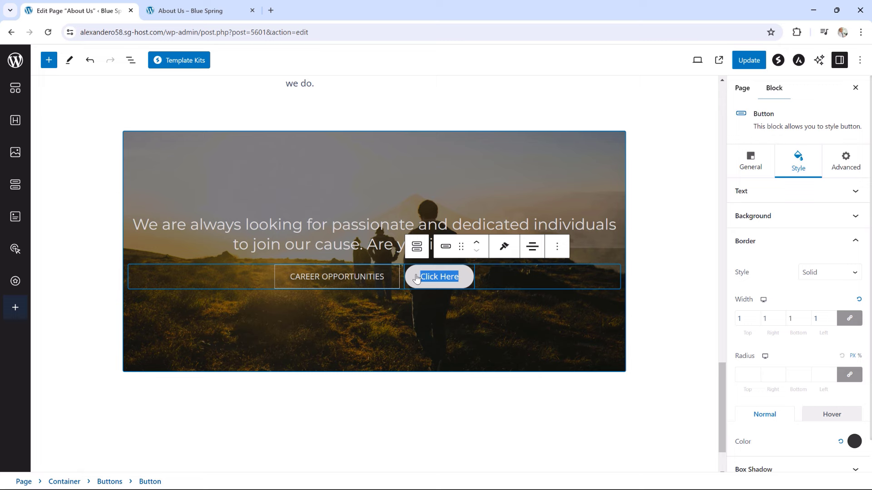
text(FUNDRA)
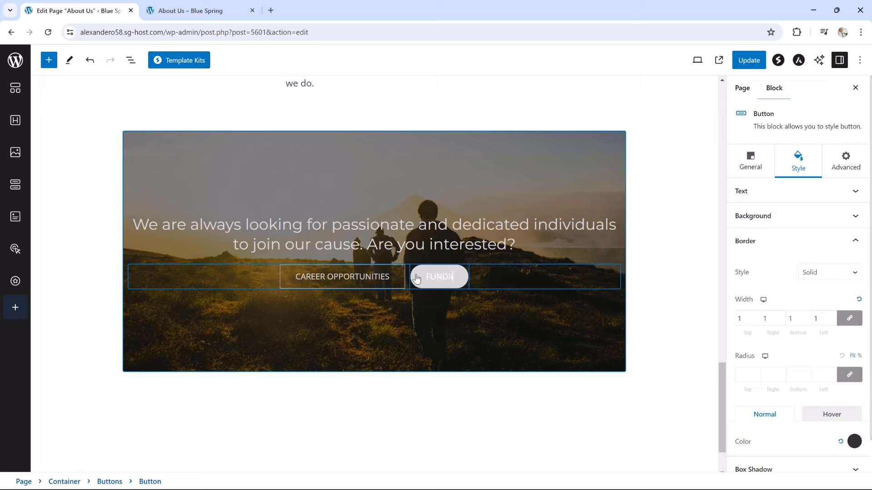
text(ISERS)
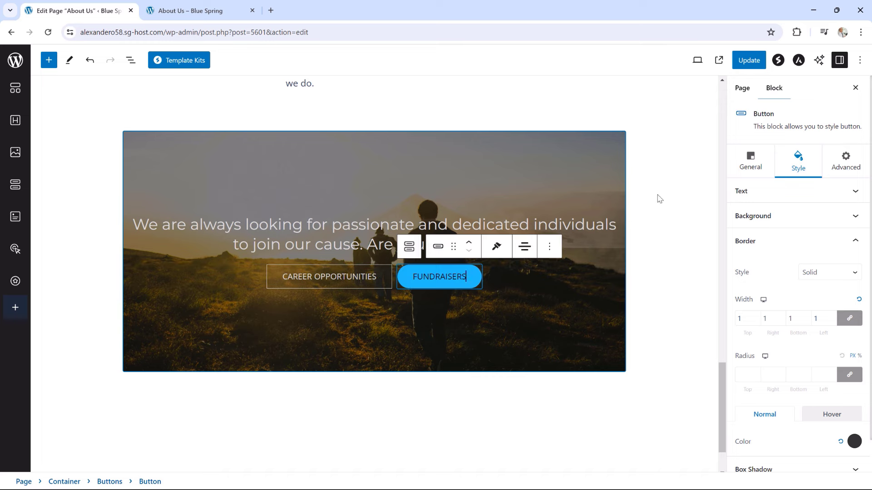
click(750, 162)
click(764, 369)
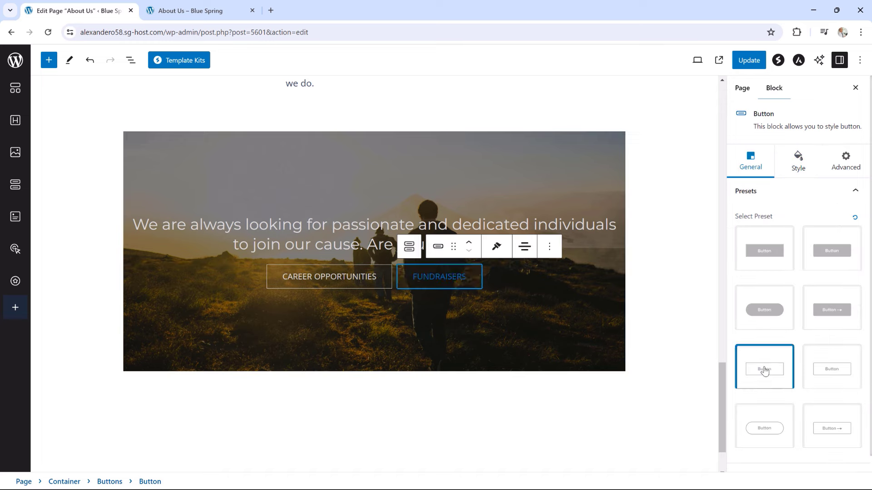
Set the FUNDRAISERS text and border colour to light grey #DADADA and update the page
click(798, 168)
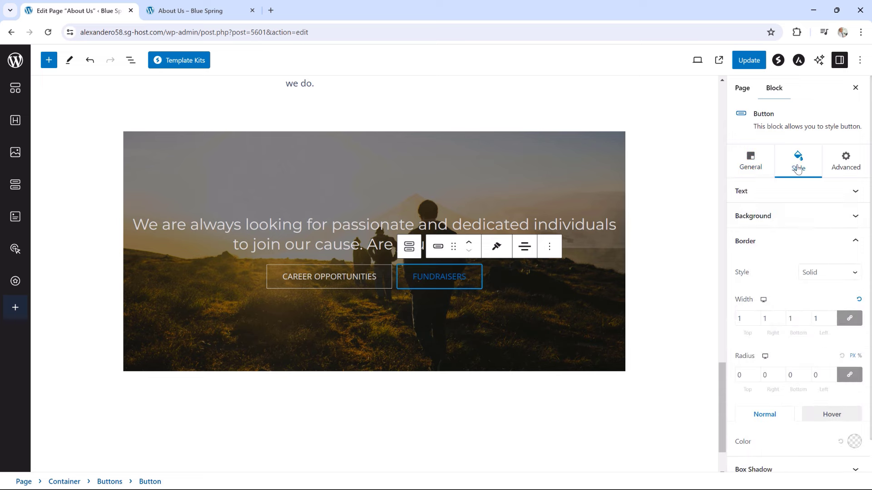
click(778, 193)
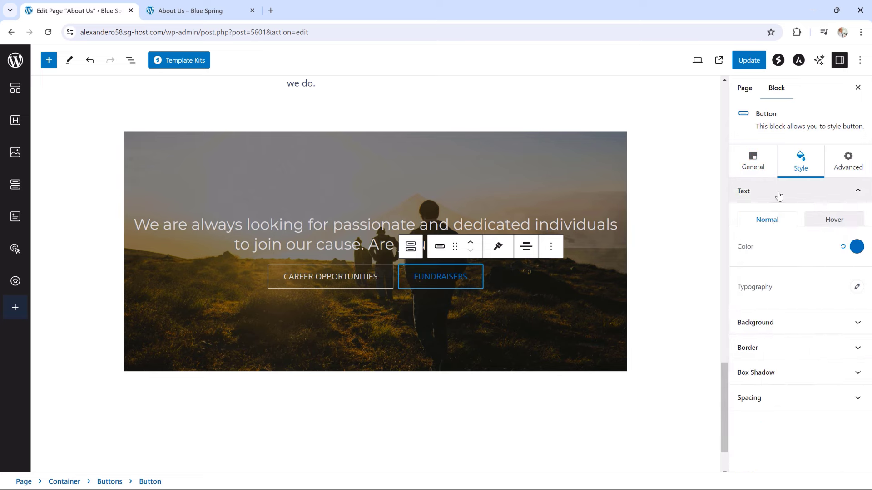
click(854, 248)
click(786, 464)
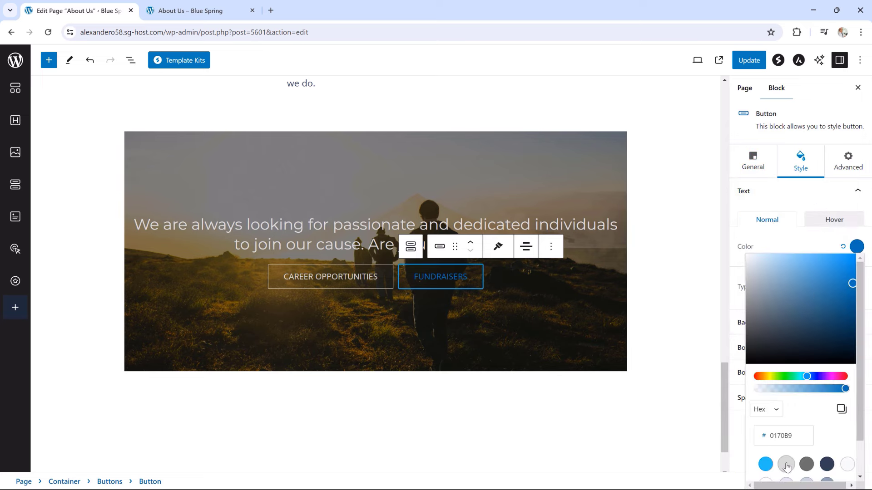
click(772, 193)
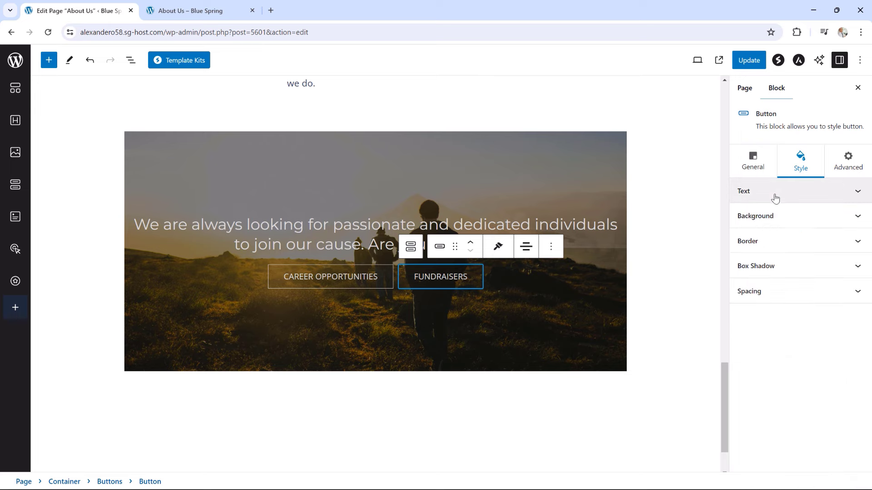
click(776, 242)
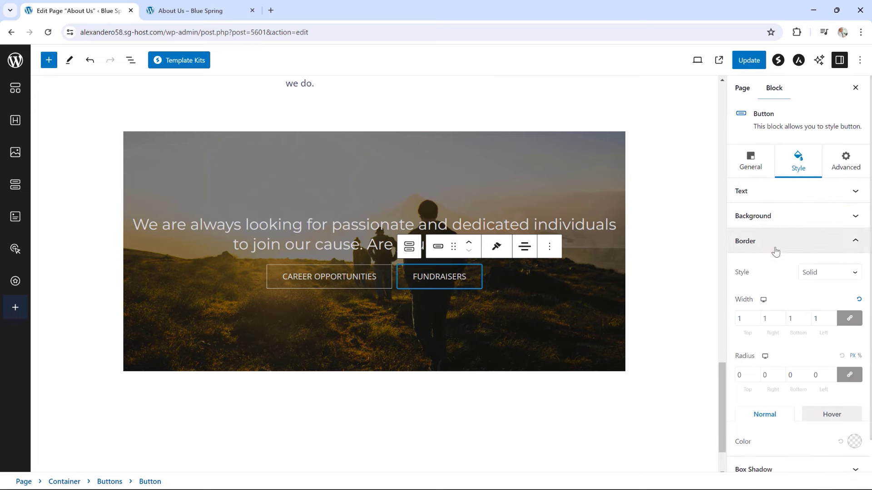
click(854, 441)
click(792, 376)
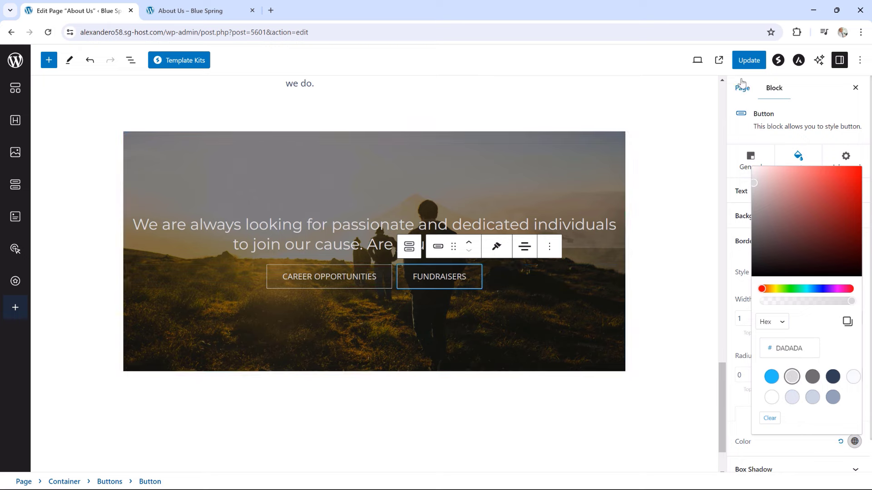
click(749, 60)
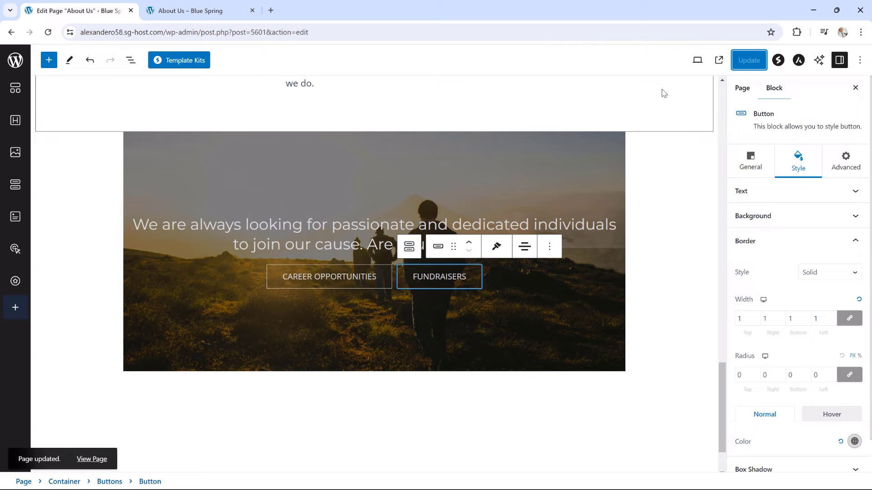
click(93, 459)
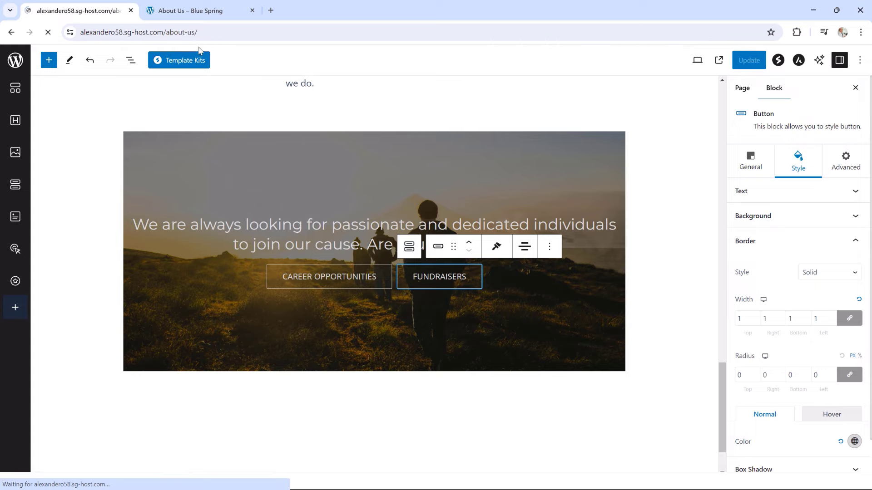
scroll(570, 126, down, 1)
scroll(570, 126, down, 20)
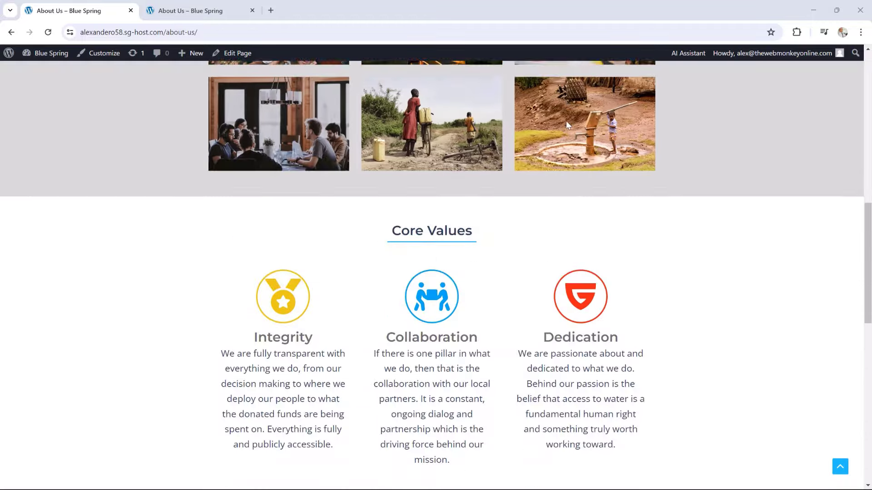
scroll(568, 126, down, 1)
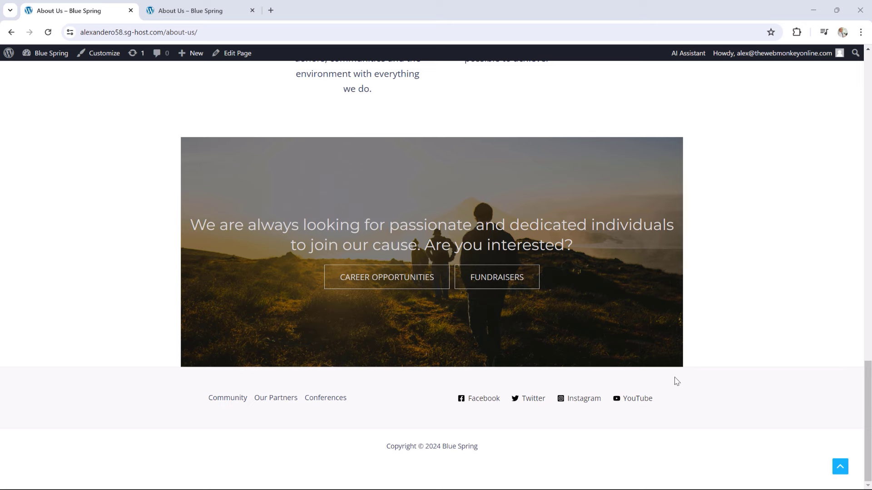
click(234, 57)
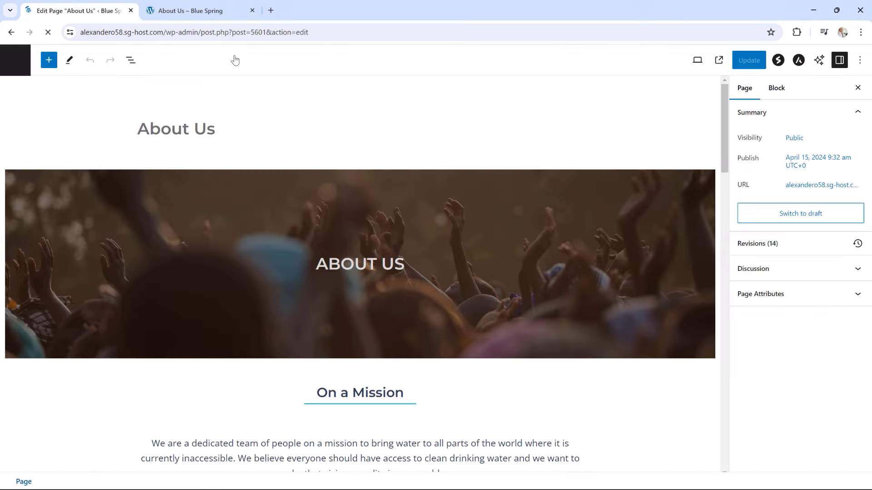
Give the recruiting banner container an unlinked 50 px bottom margin, update, and view the live page
scroll(401, 216, down, 8)
scroll(426, 203, down, 15)
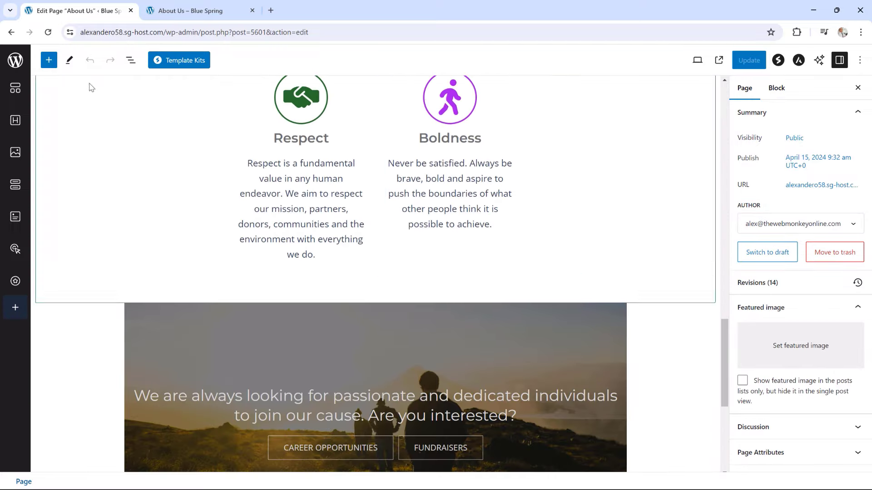
click(130, 60)
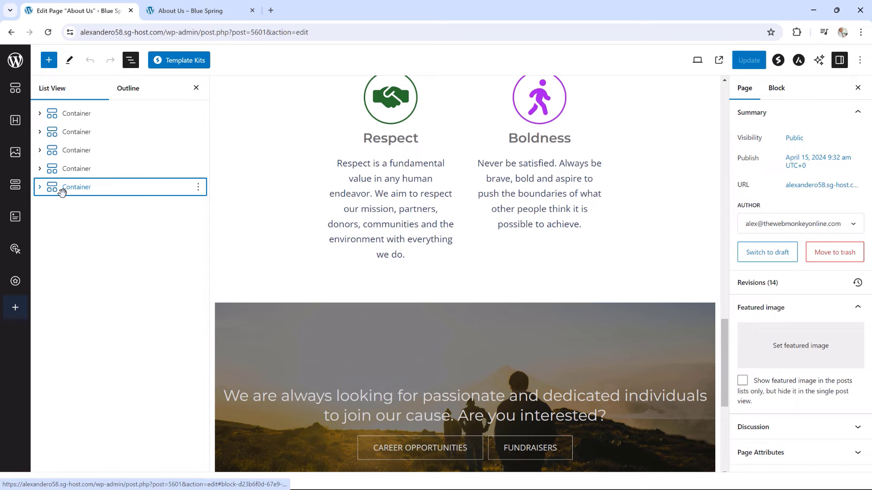
click(62, 188)
click(794, 170)
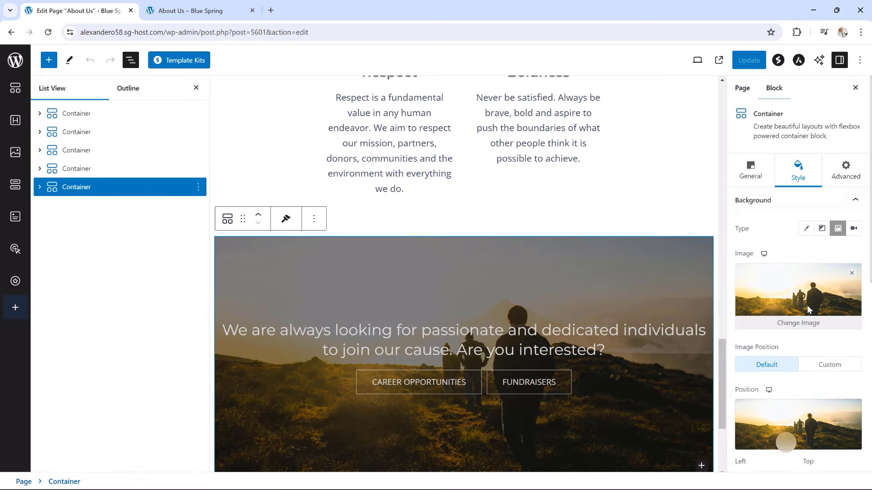
scroll(803, 308, down, 6)
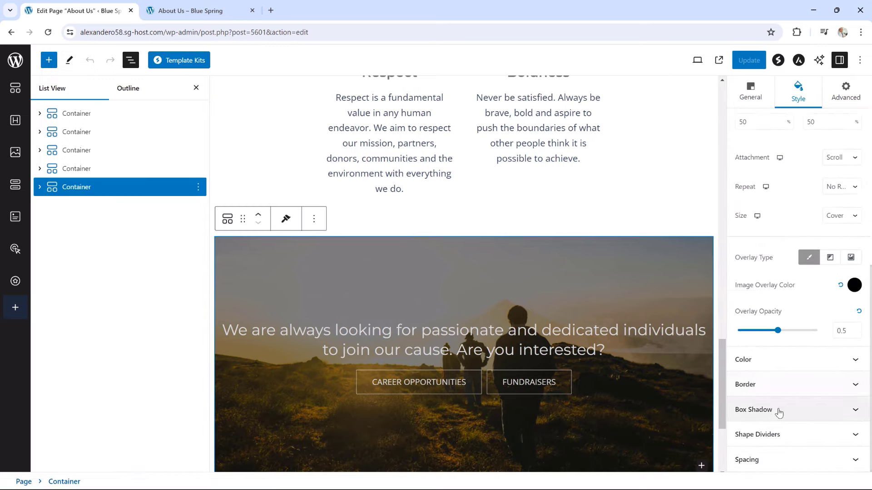
click(770, 460)
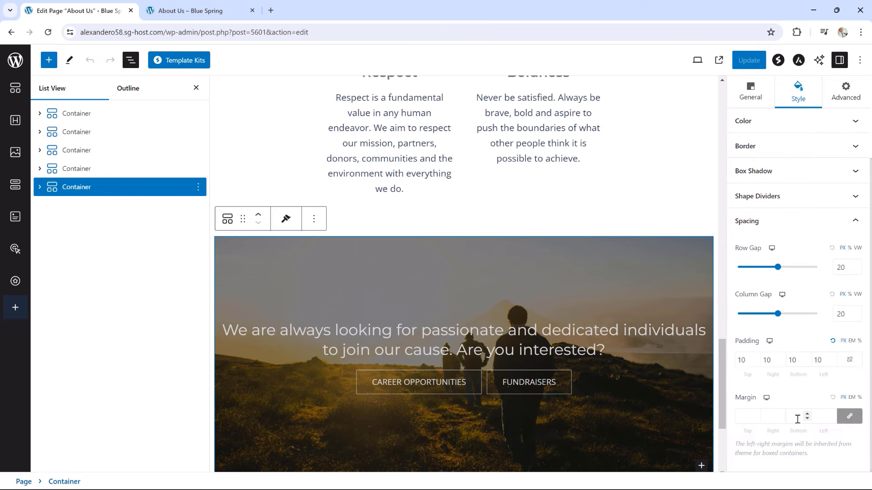
click(848, 419)
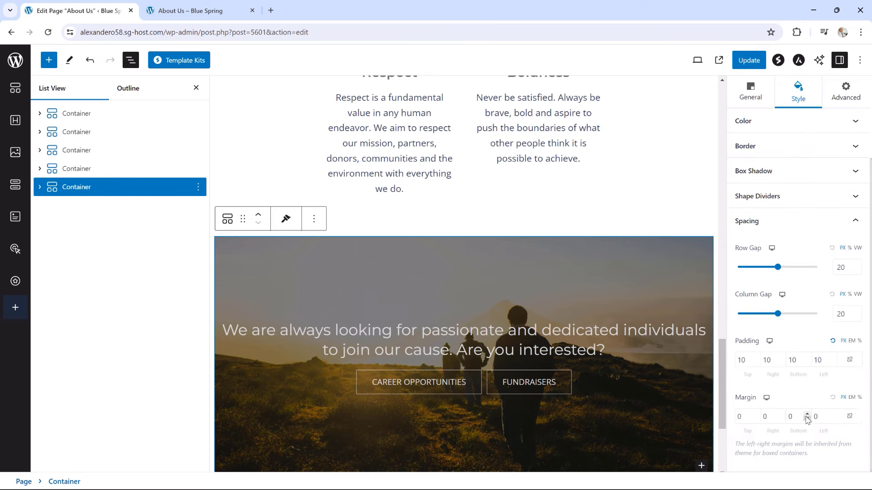
click(807, 415)
click(741, 64)
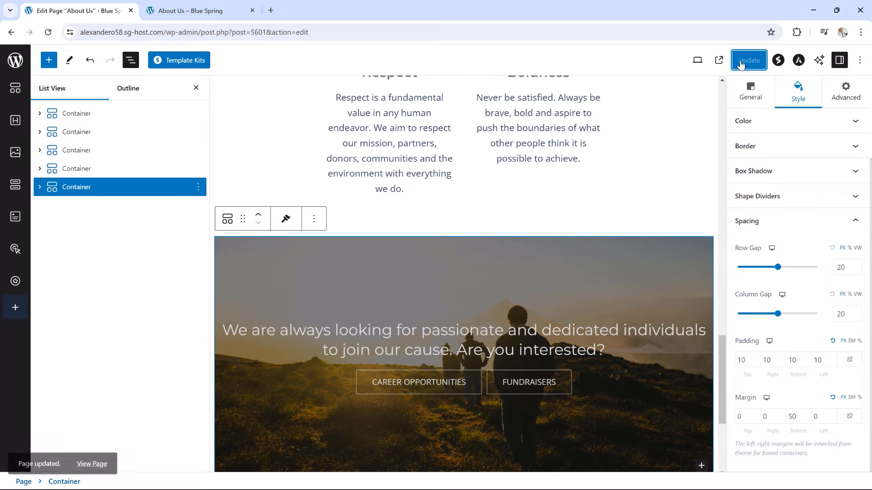
click(191, 11)
Scroll the live About Us page to check the banner's spacing above the footer
click(48, 32)
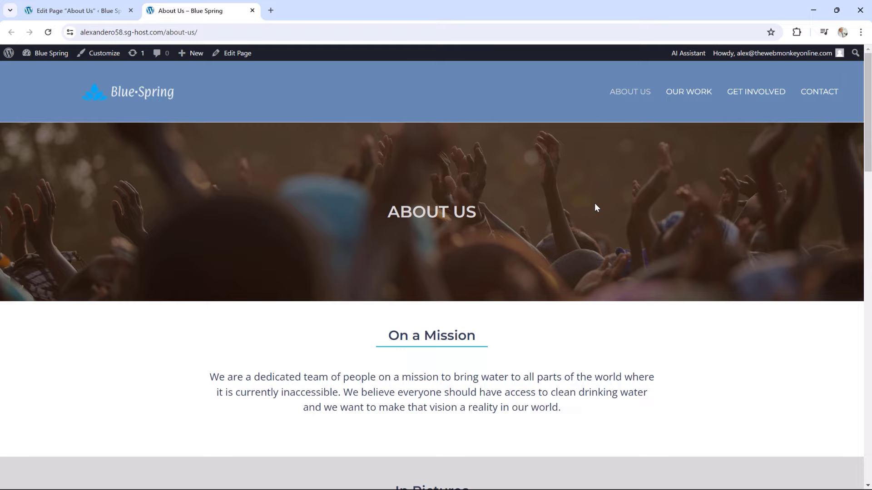
scroll(595, 203, down, 20)
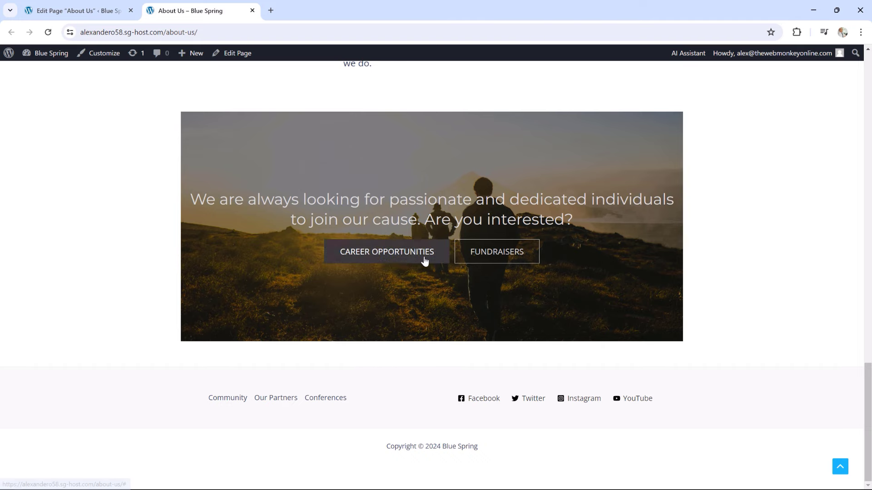
scroll(625, 283, up, 3)
scroll(626, 283, up, 10)
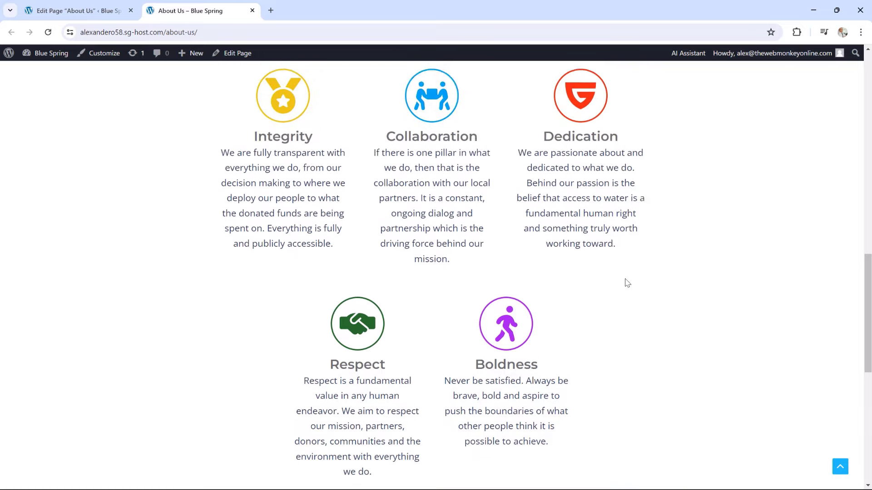
scroll(625, 279, up, 7)
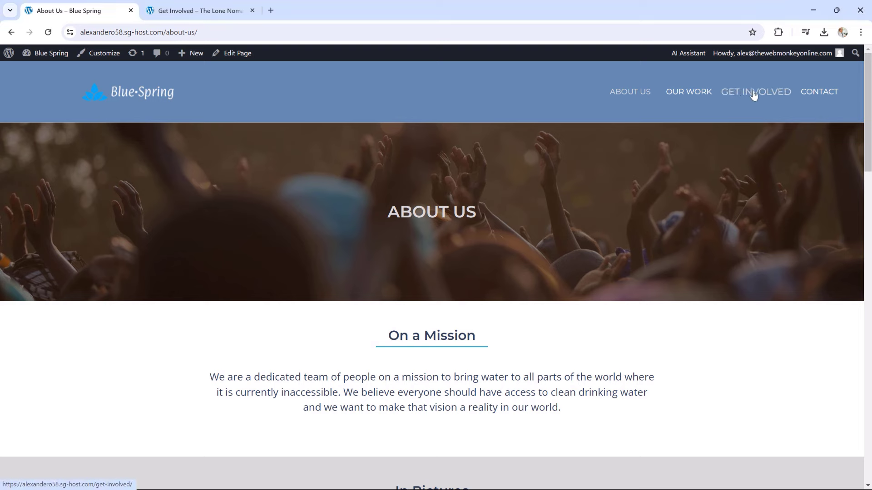
Open the site's Get Involved page and the reference site's Get Involved page
drag(754, 95, 695, 98)
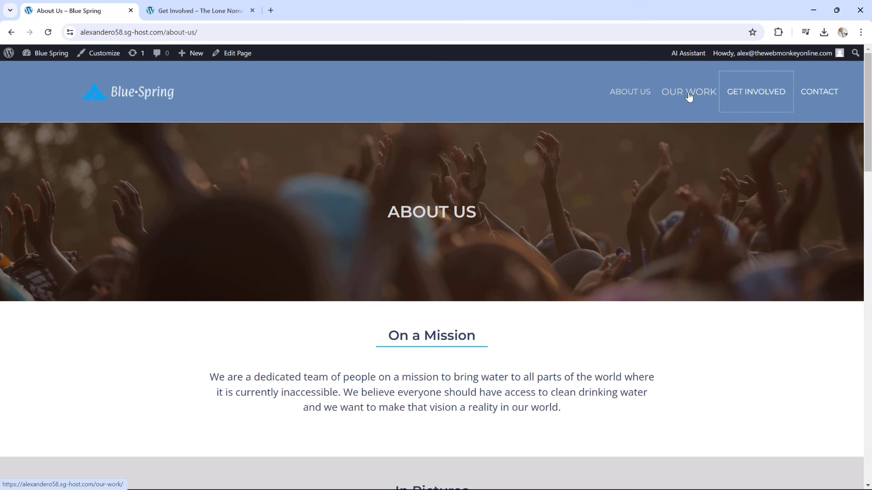
click(753, 100)
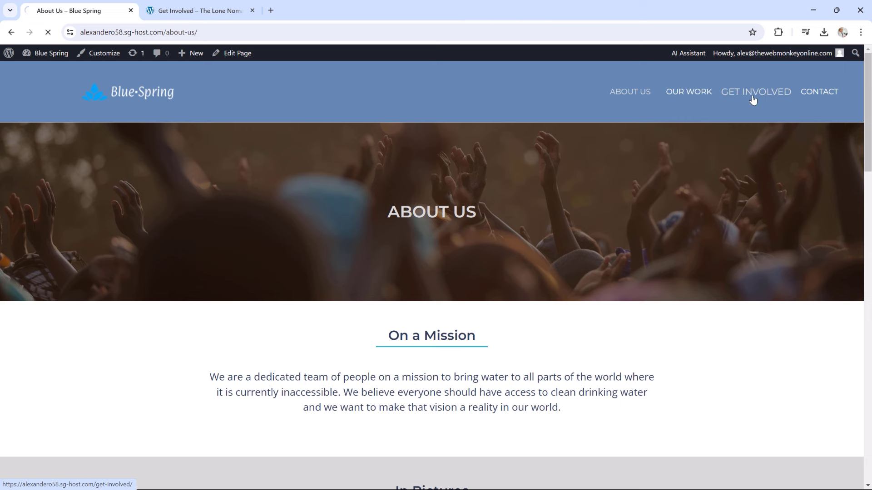
click(192, 15)
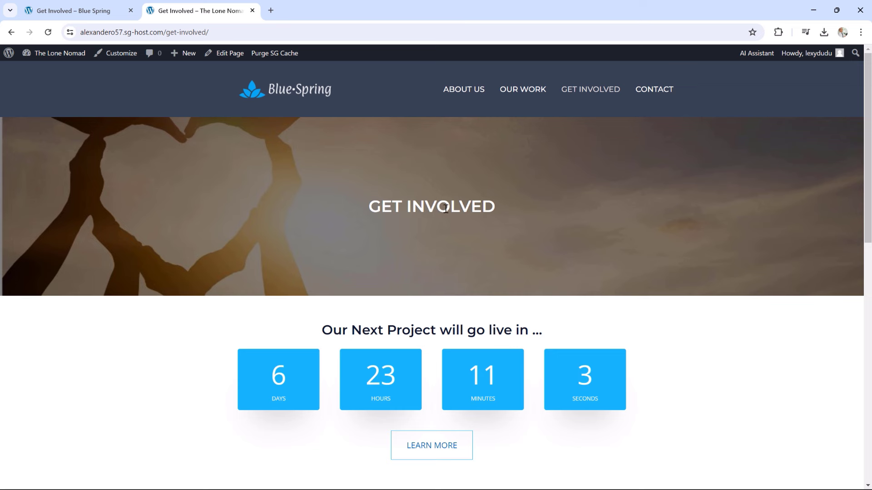
click(465, 91)
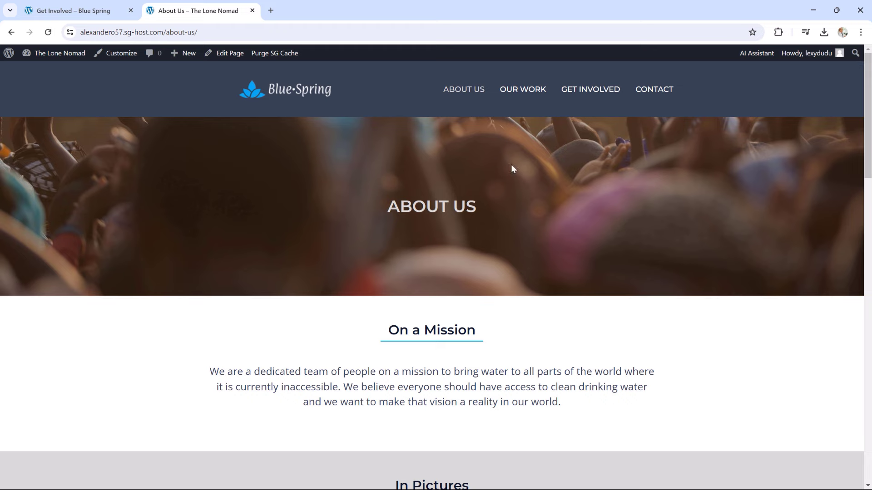
click(586, 90)
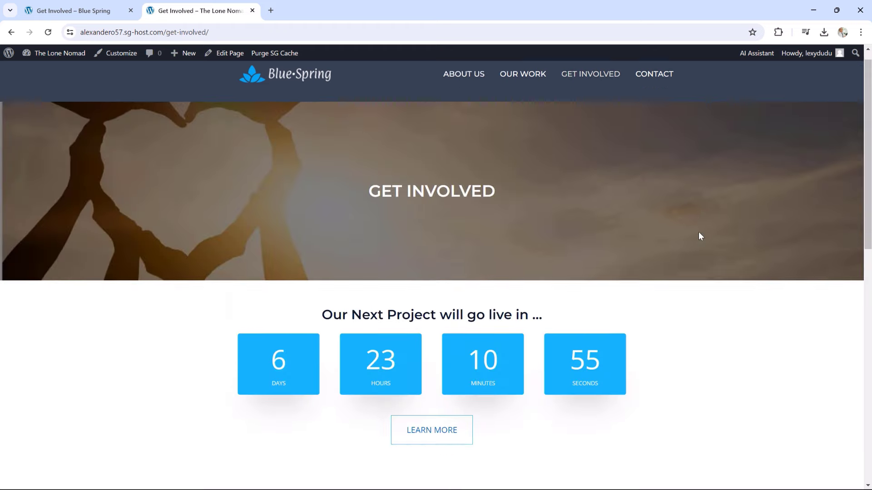
Scroll through the reference Get Involved page's hero, countdown, checklist and DONATE button
scroll(699, 236, down, 2)
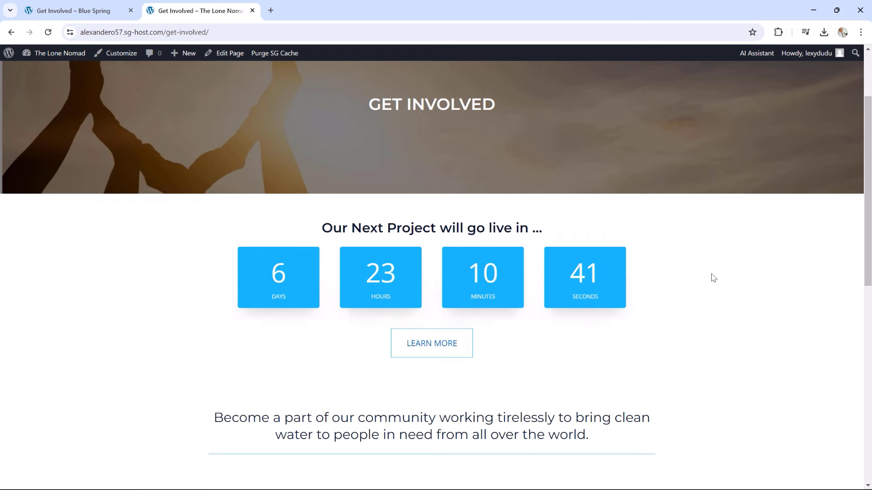
scroll(732, 271, down, 5)
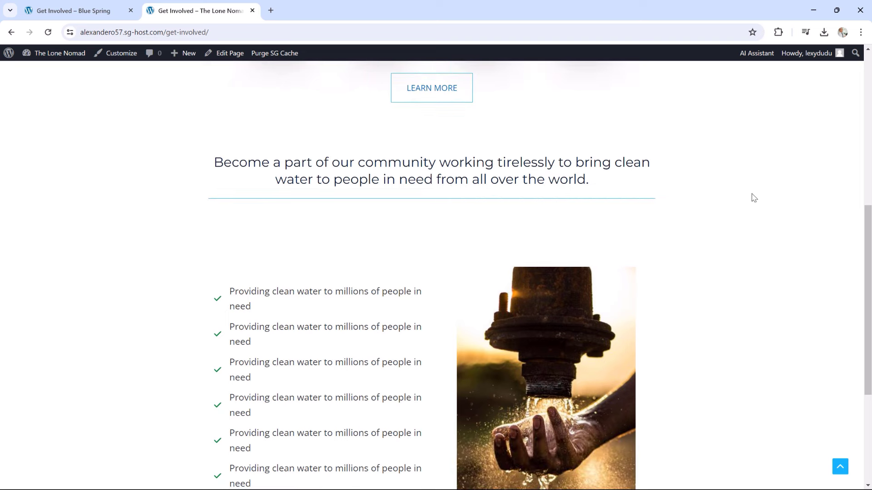
scroll(754, 198, down, 3)
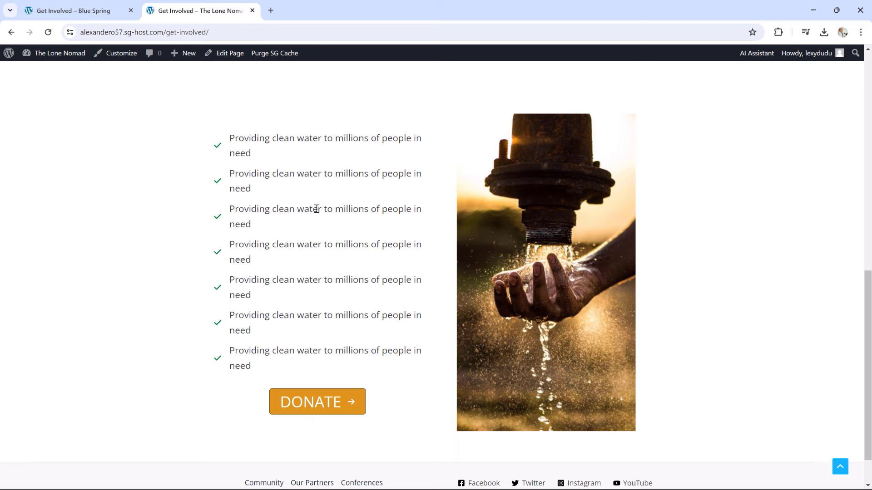
scroll(302, 199, up, 1)
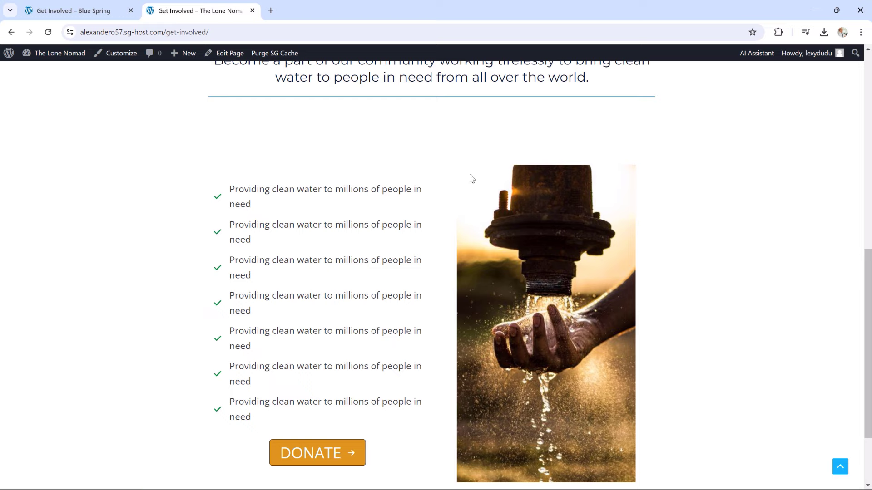
scroll(720, 267, down, 2)
scroll(720, 268, up, 7)
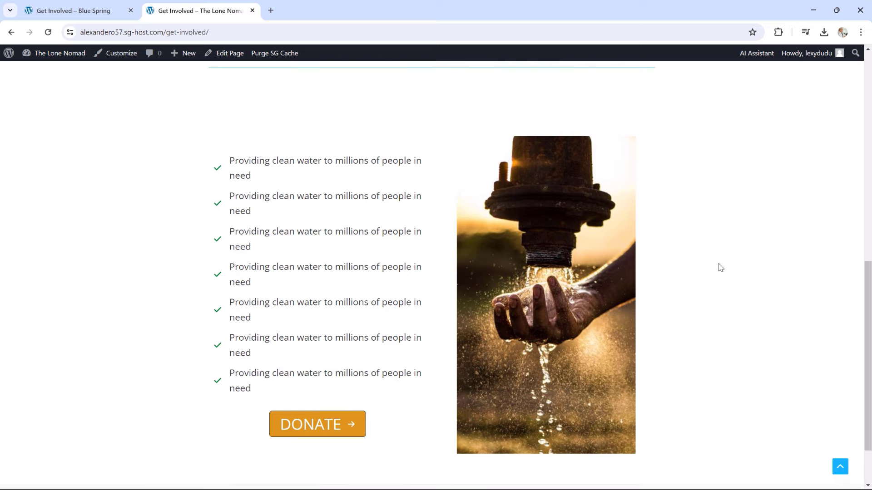
scroll(719, 272, up, 3)
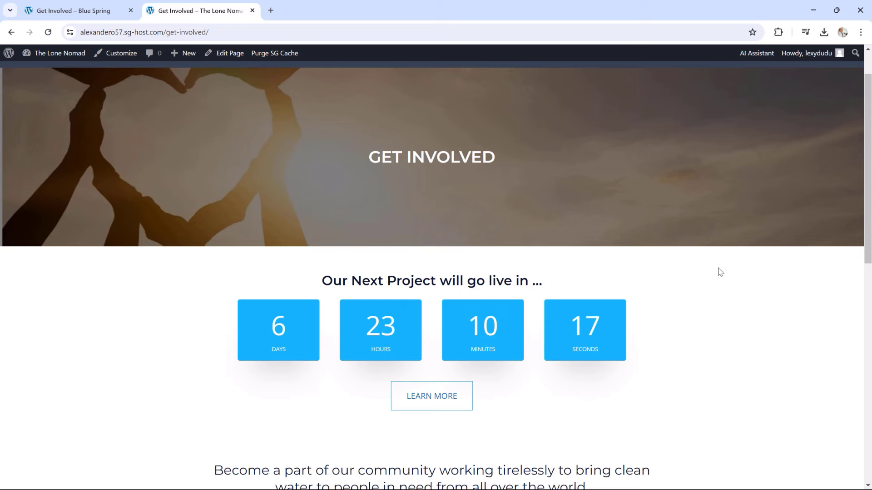
scroll(719, 270, up, 1)
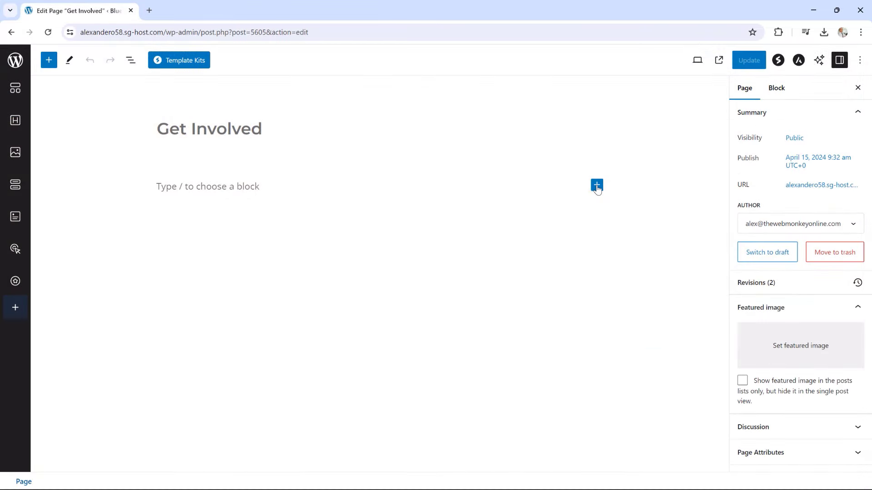
Add a single-column container with the heart-hands sunset photo as its background image
click(597, 185)
click(626, 257)
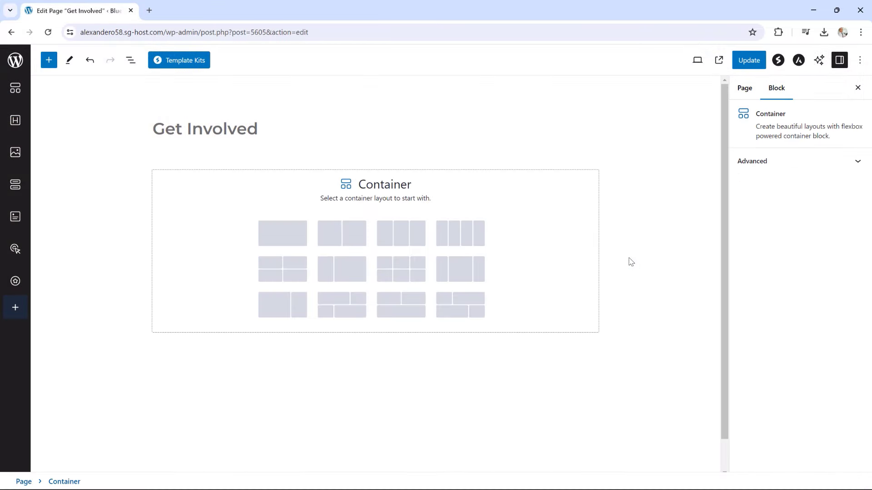
click(280, 228)
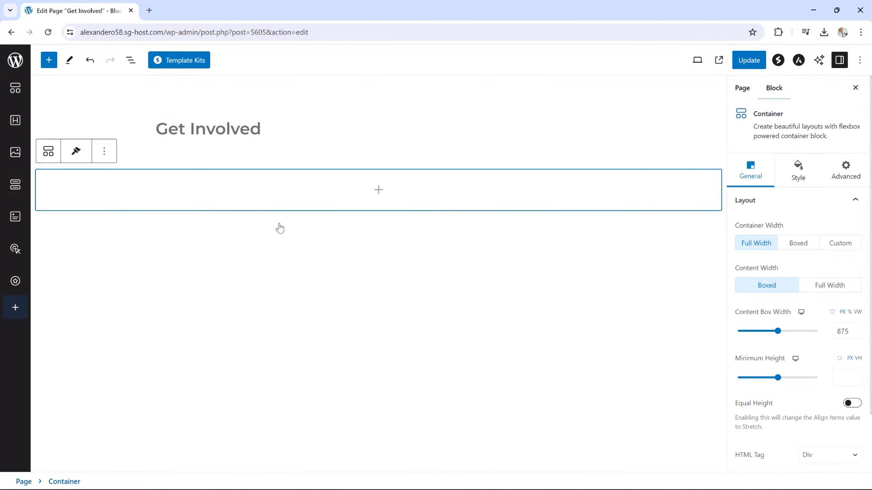
click(798, 173)
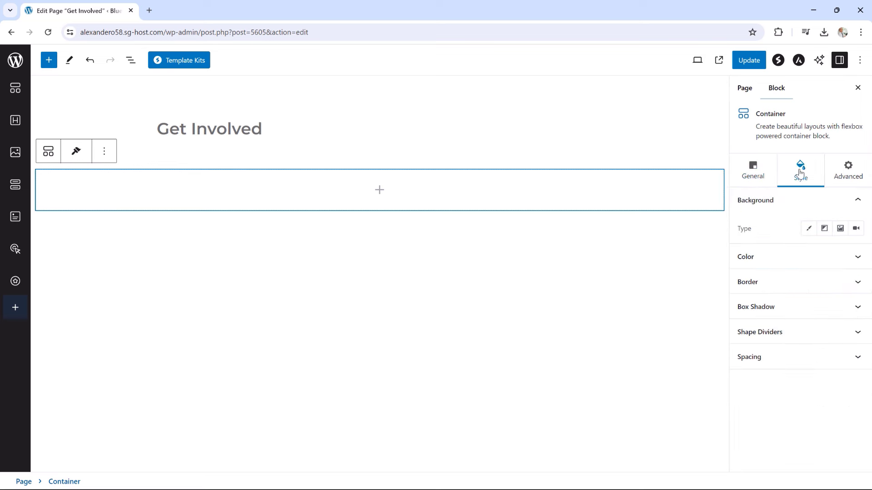
click(840, 229)
click(820, 294)
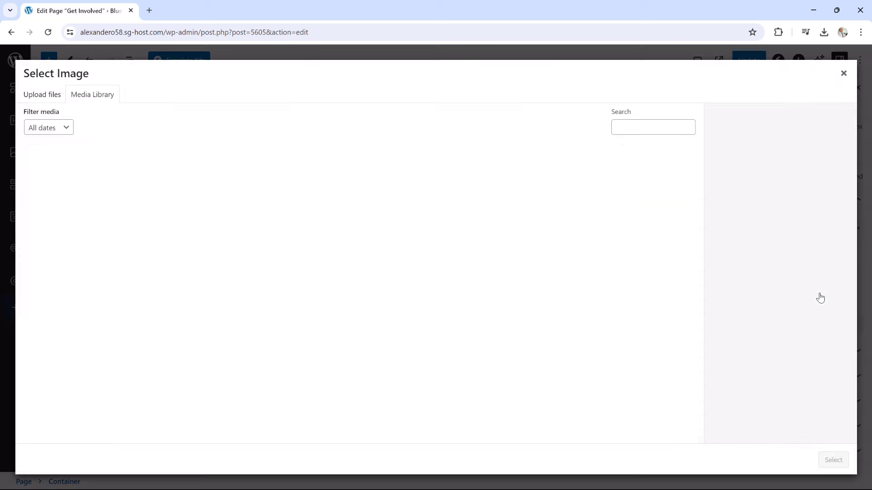
click(63, 195)
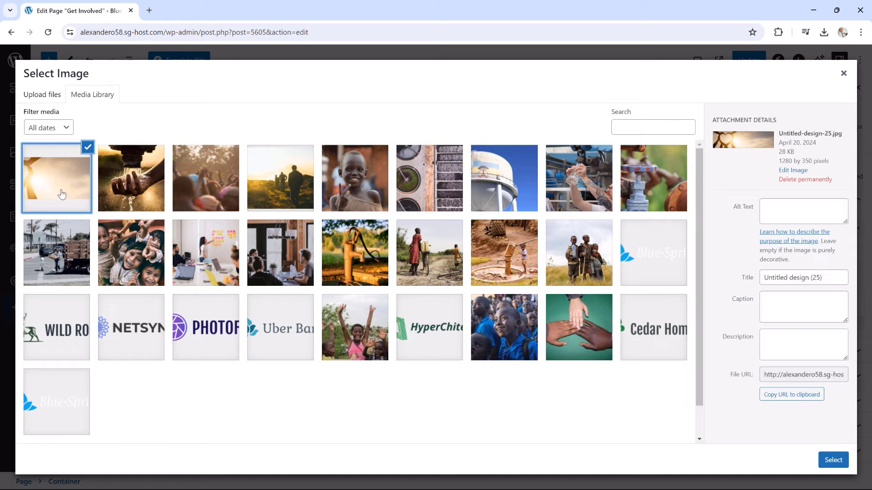
click(833, 460)
Overlay the background image with black (000000) at 0.5 opacity
scroll(797, 309, down, 2)
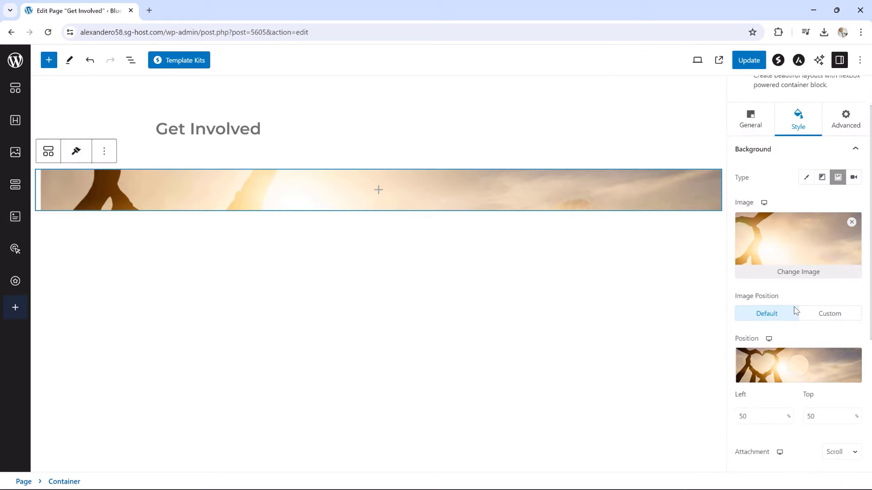
scroll(796, 311, down, 4)
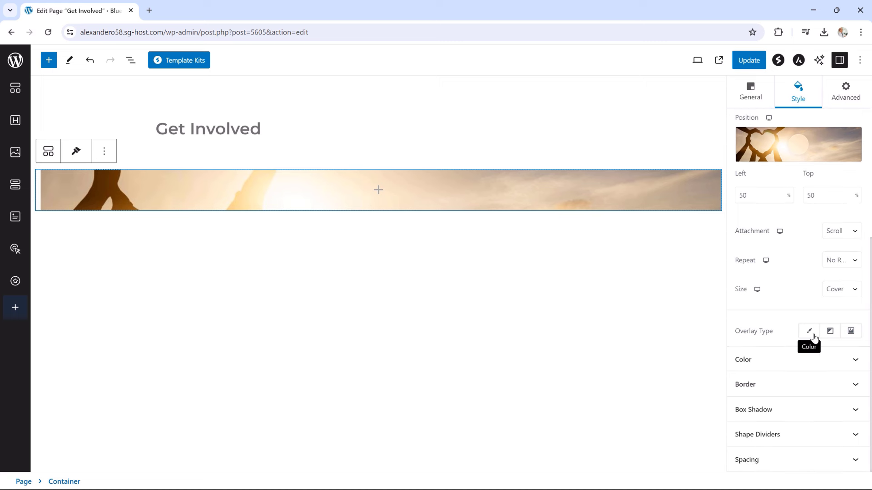
click(812, 338)
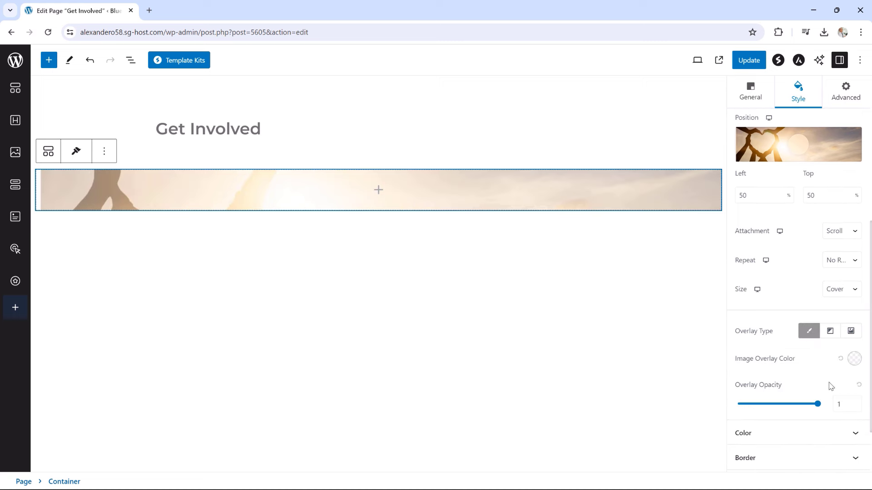
click(854, 359)
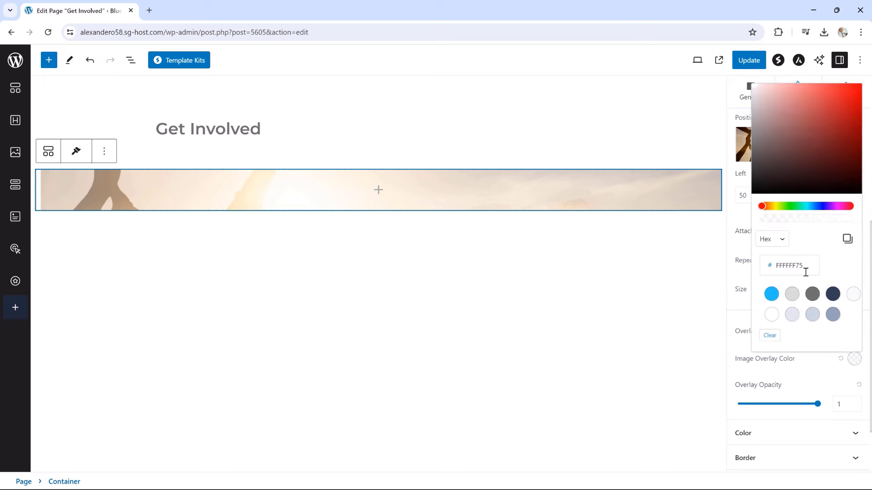
drag(805, 270, 778, 269)
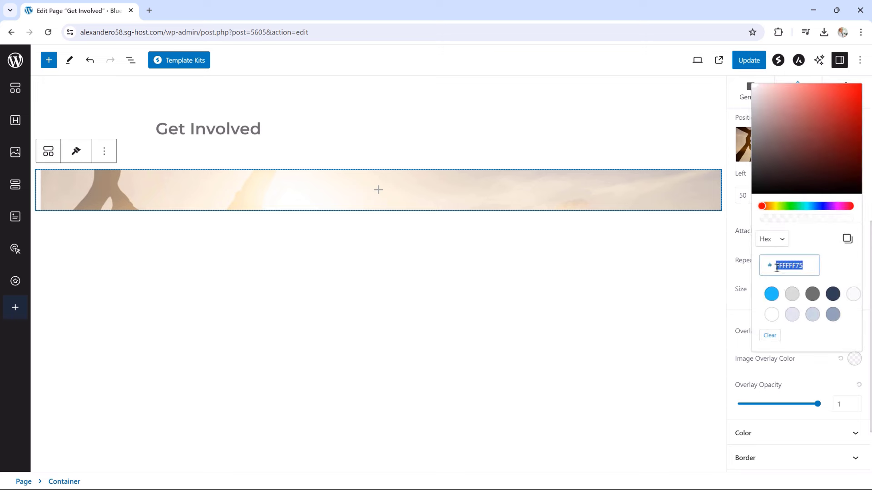
text(000000)
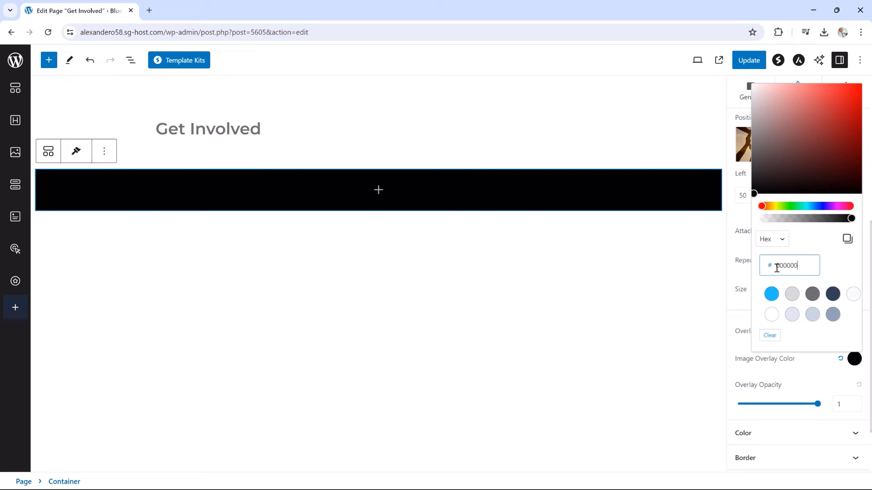
drag(772, 403, 778, 404)
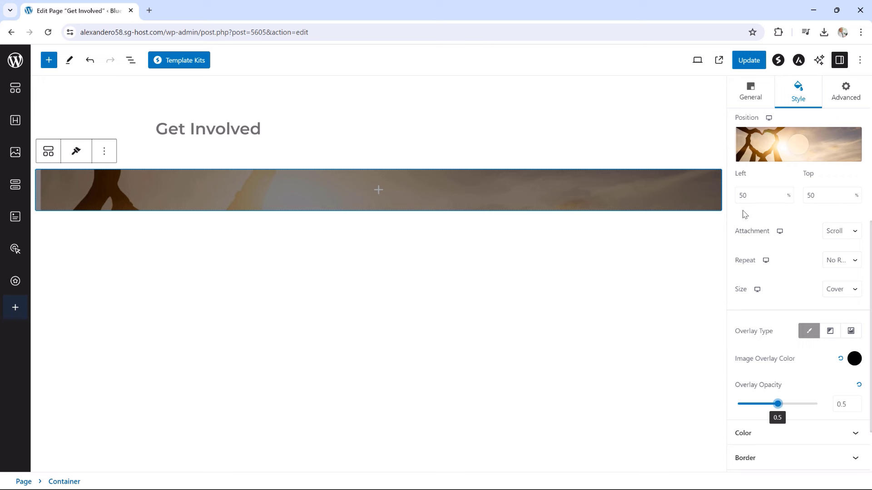
scroll(765, 272, up, 6)
Set the banner container's minimum height to 350 px
click(749, 155)
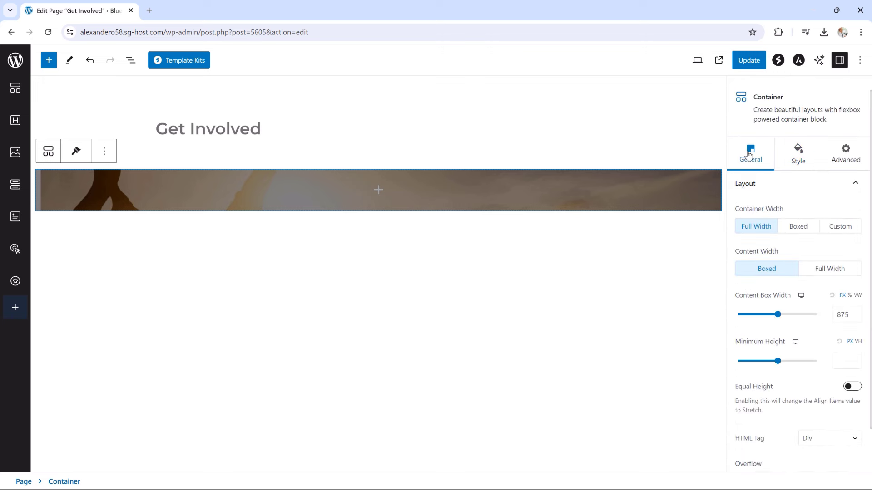
mouse_move(777, 361)
mouse_down()
mouse_move(759, 362)
mouse_move(767, 362)
mouse_up()
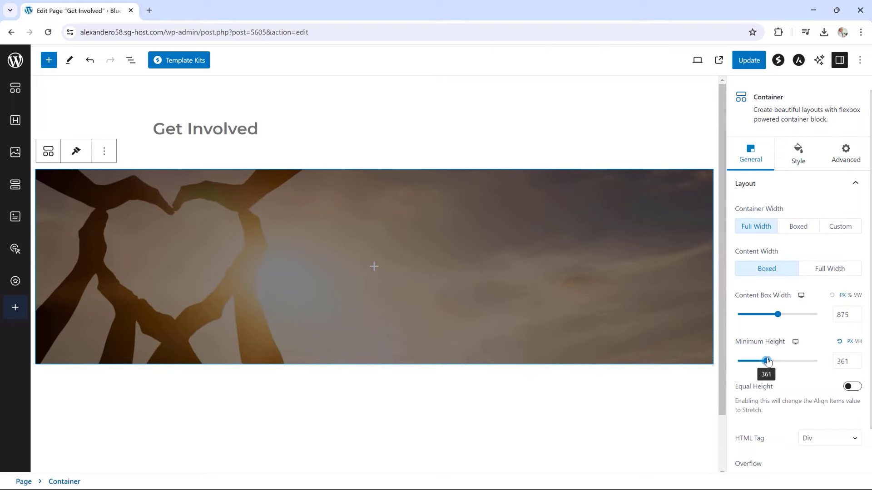
click(857, 359)
click(857, 359)
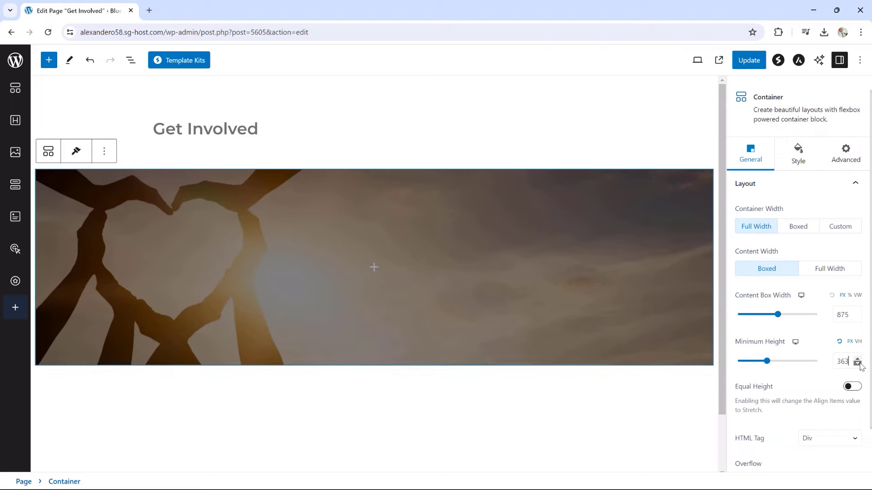
click(857, 364)
click(857, 364)
click(857, 364)
click(858, 364)
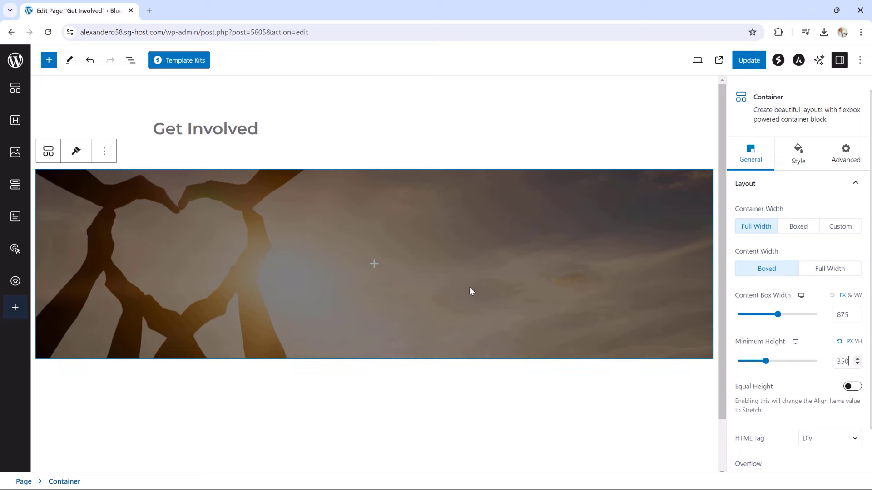
click(373, 265)
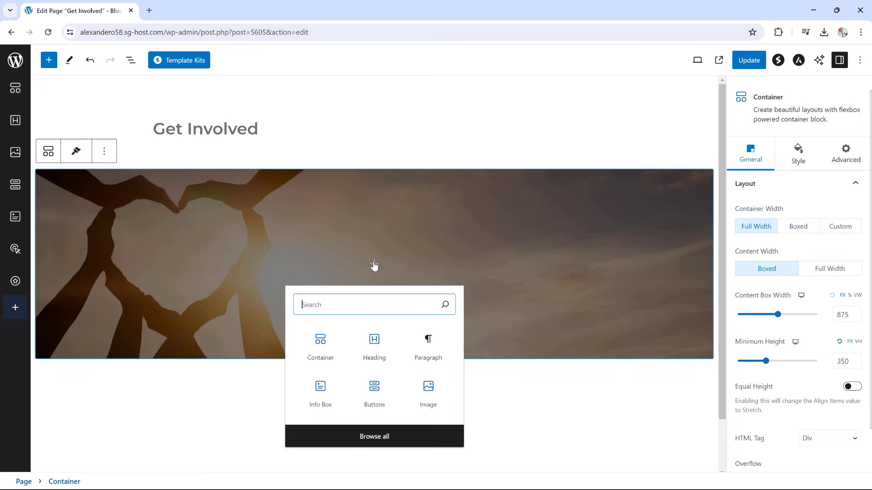
Add a centred heading reading GET INVOLVED inside the banner
click(379, 349)
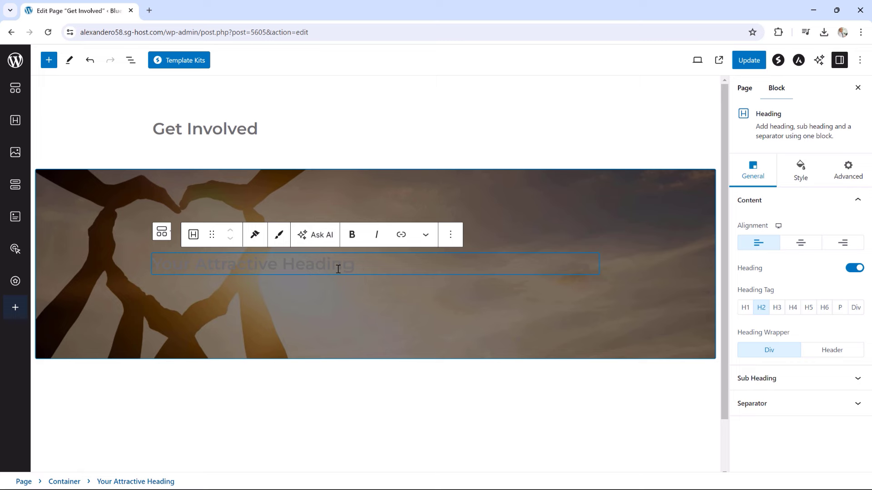
drag(353, 269, 145, 272)
text(GET INVOLVED)
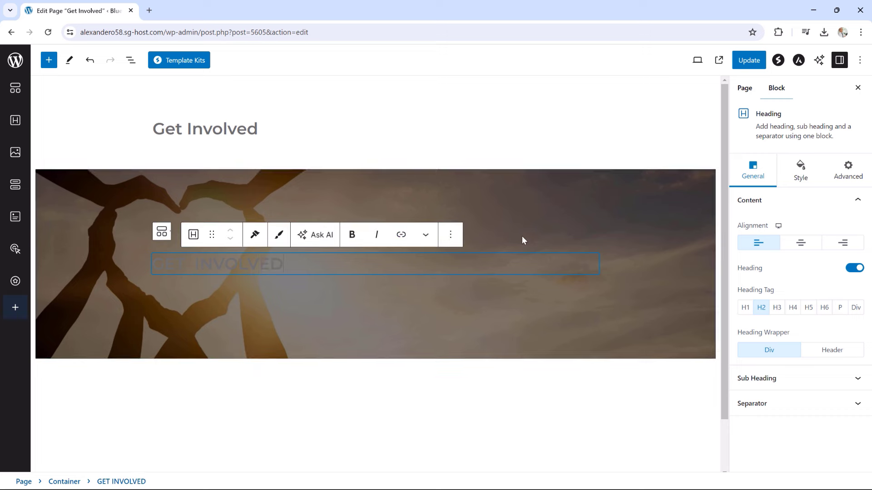
click(800, 244)
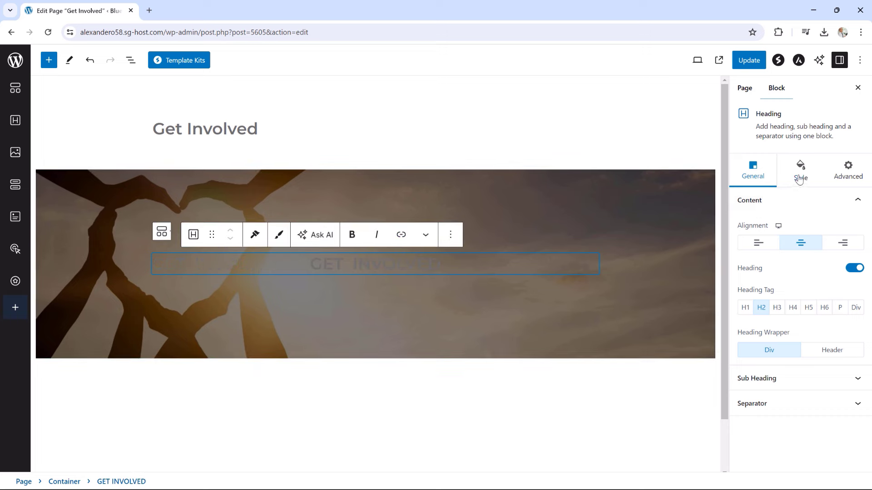
Colour the heading text light grey, Theme Color 2 (DADADA)
click(801, 174)
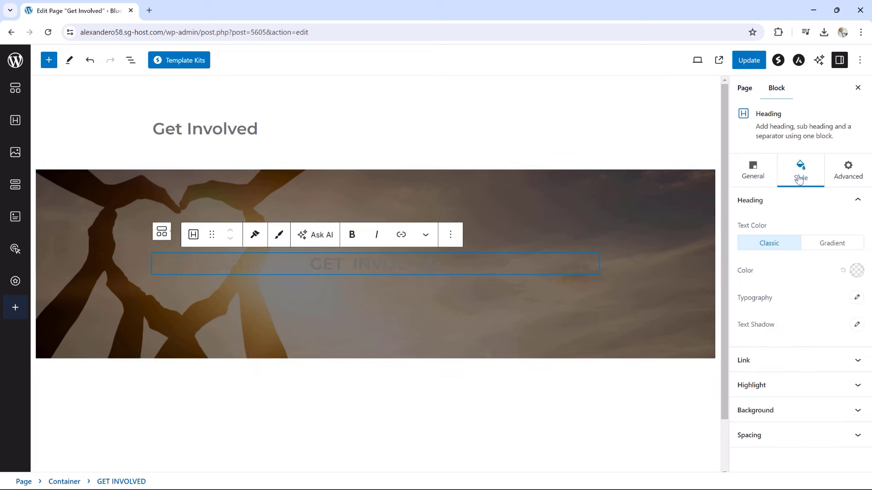
click(856, 270)
click(790, 257)
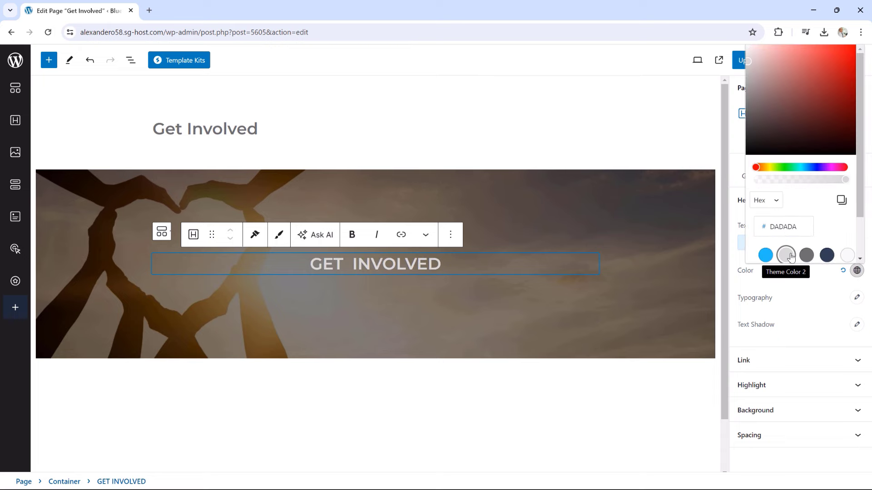
drag(724, 292, 722, 341)
click(683, 338)
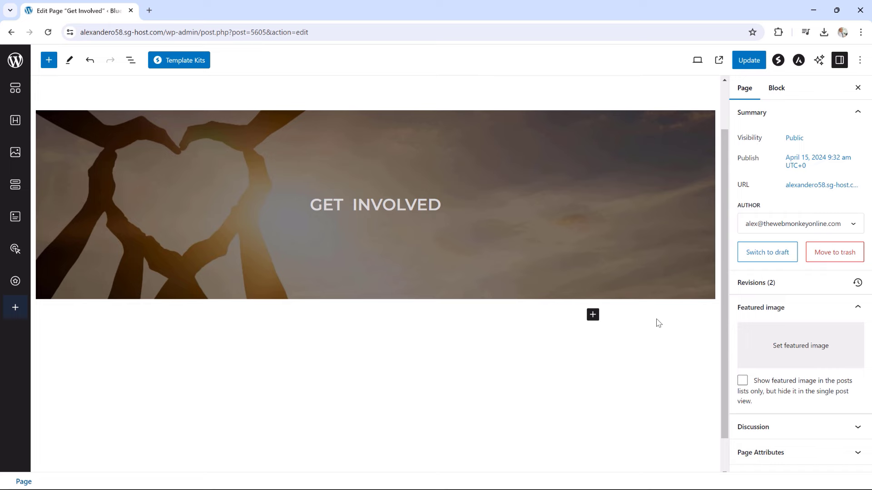
Add a single-column container below the banner with a heading block inside
click(594, 315)
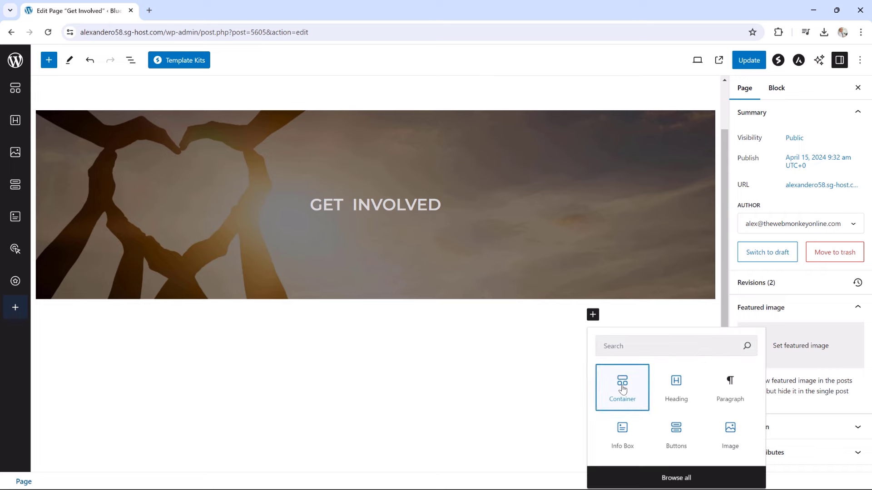
click(620, 387)
click(288, 373)
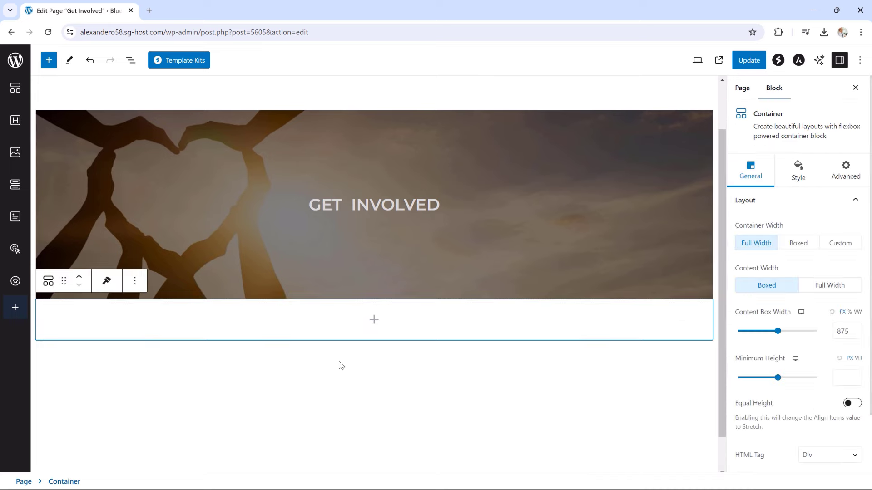
click(377, 321)
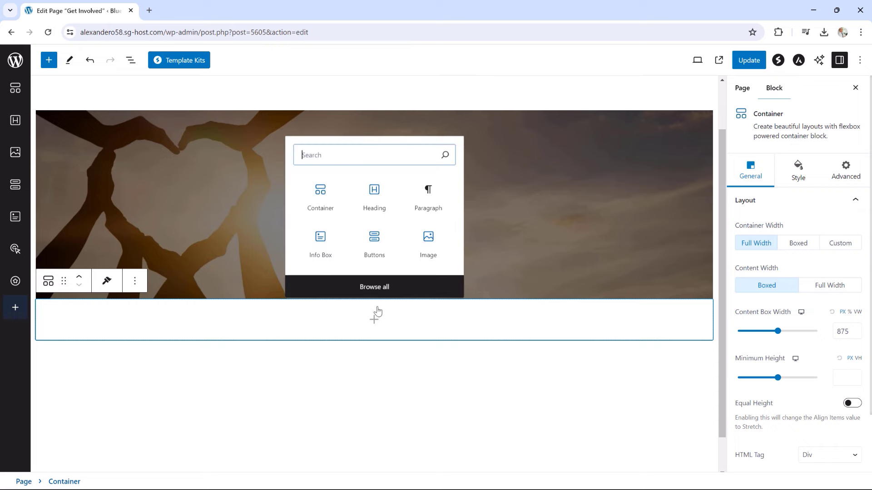
click(373, 193)
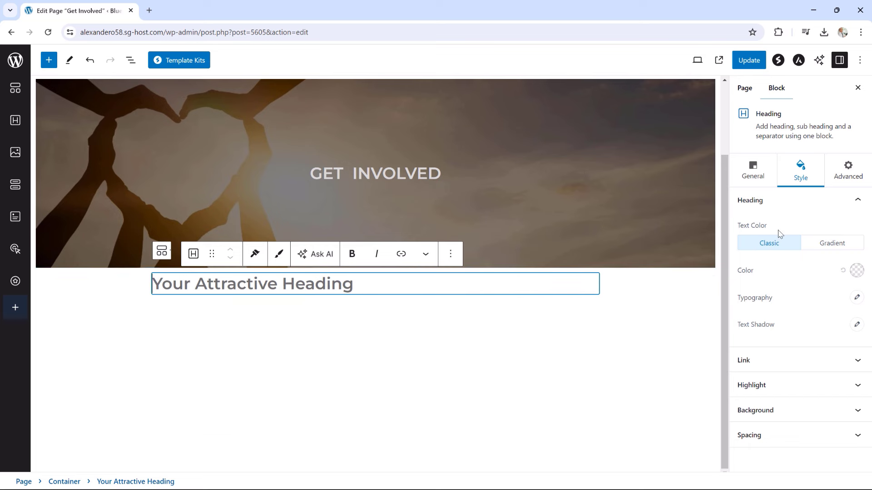
Make the heading a centred H3 reading 'Our Next Project will go live in ...'
click(753, 178)
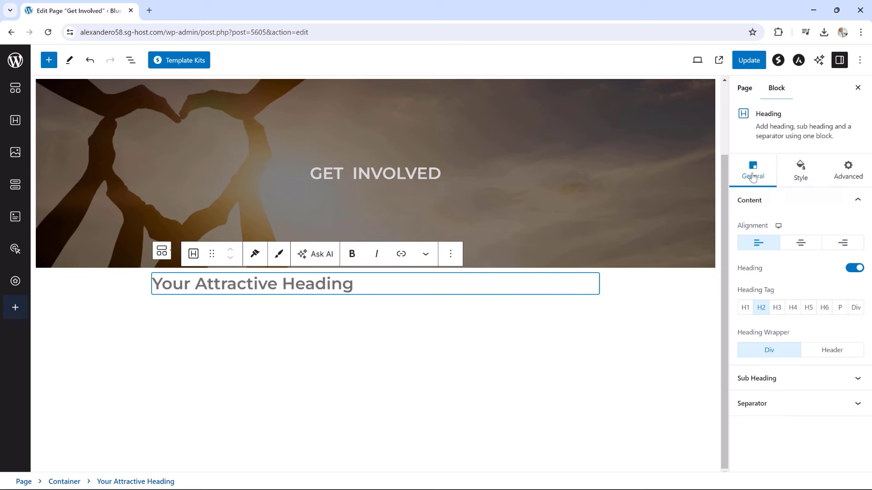
click(800, 244)
click(777, 308)
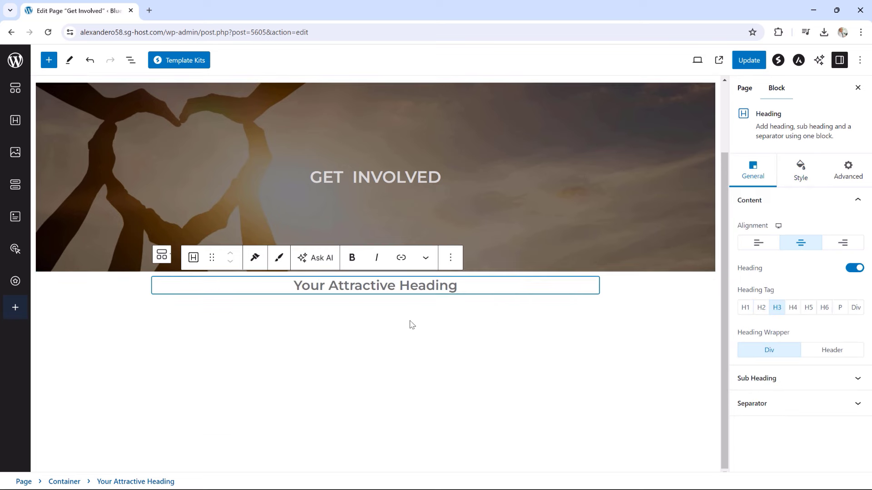
drag(458, 285, 293, 291)
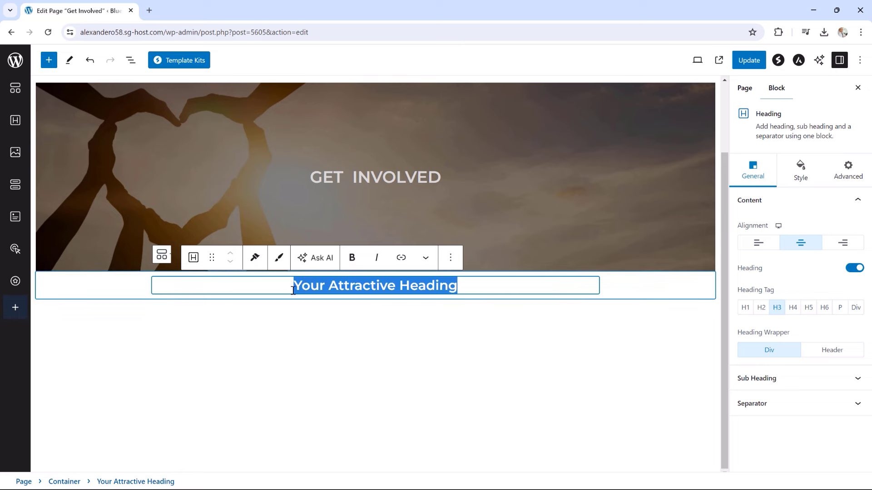
key(BackSpace)
text(Our )
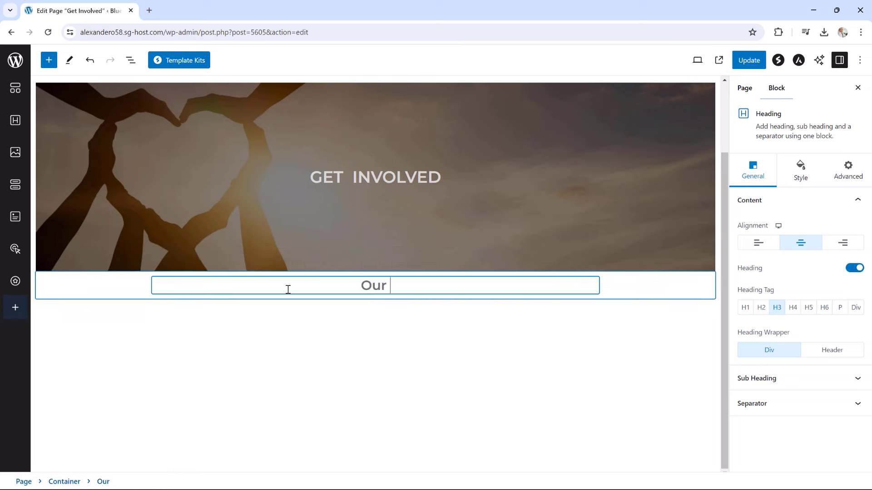
text(Next P)
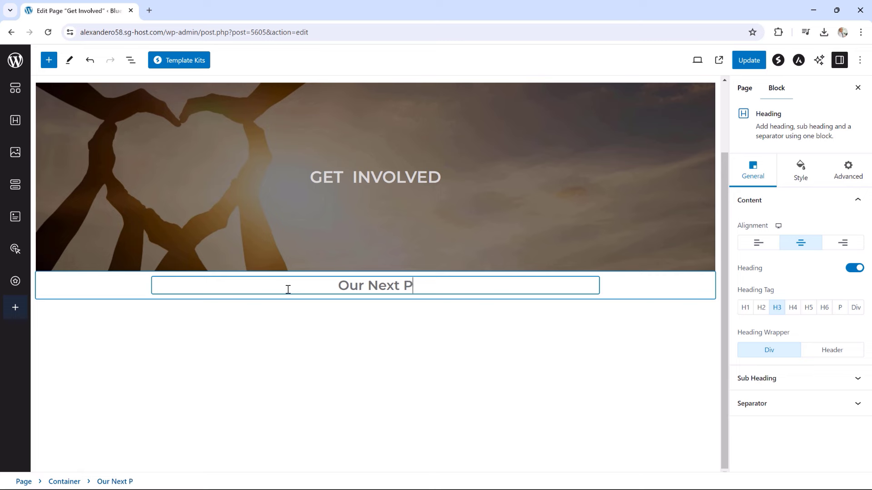
text(roject wi)
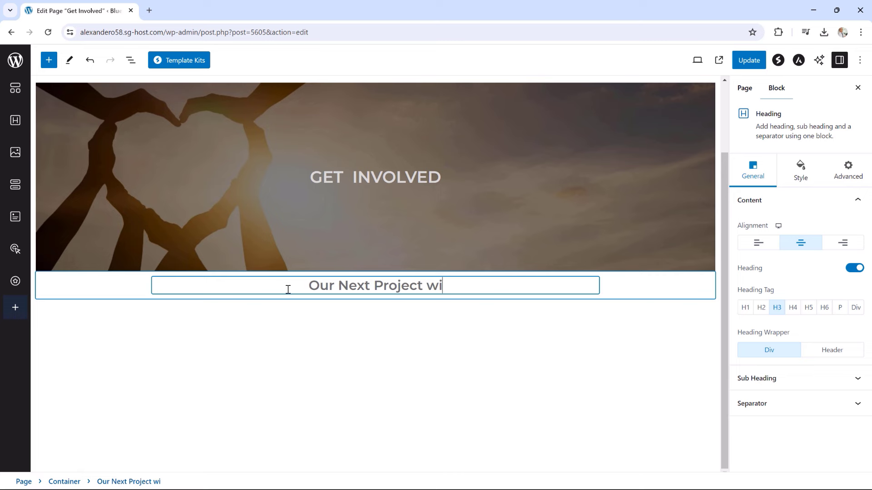
text(ll go lo)
key(BackSpace)
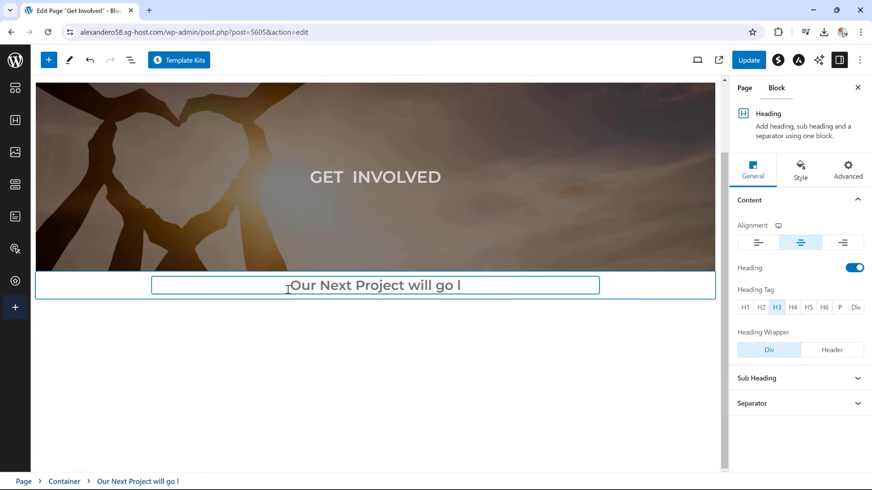
text(ive in ...)
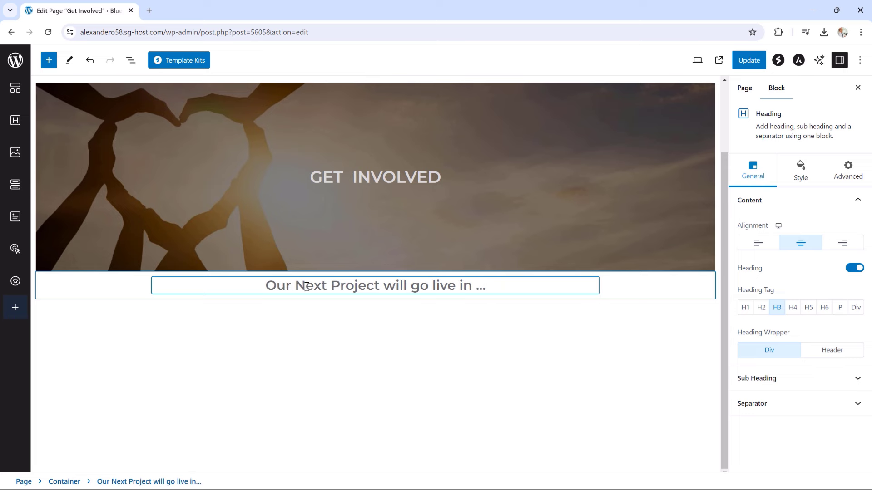
click(624, 296)
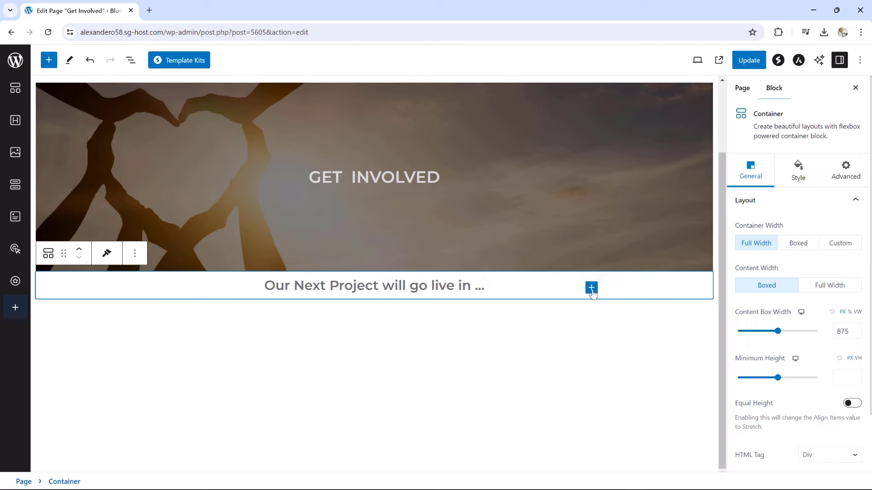
Insert a Spectra Countdown block from the full block library into the container
click(591, 289)
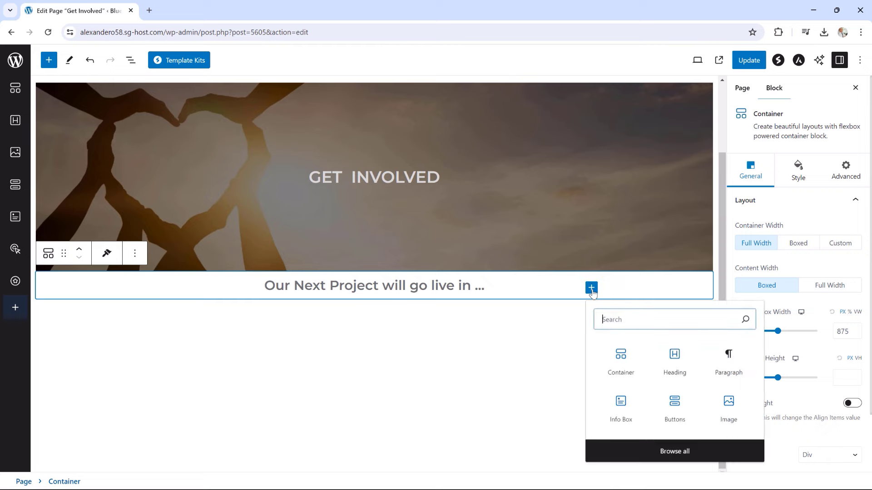
click(654, 451)
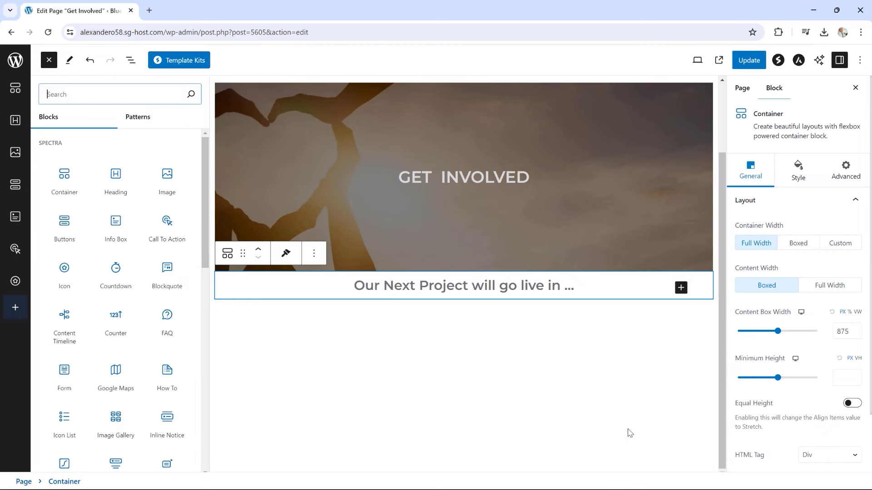
click(115, 272)
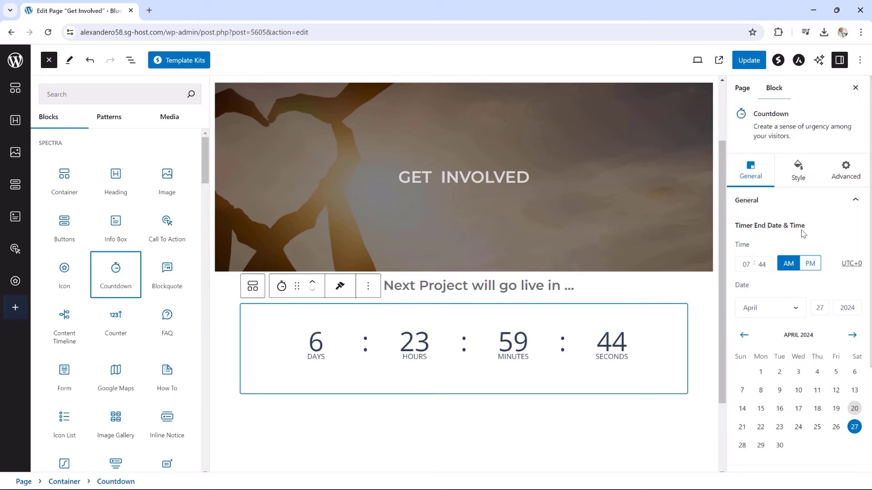
click(808, 208)
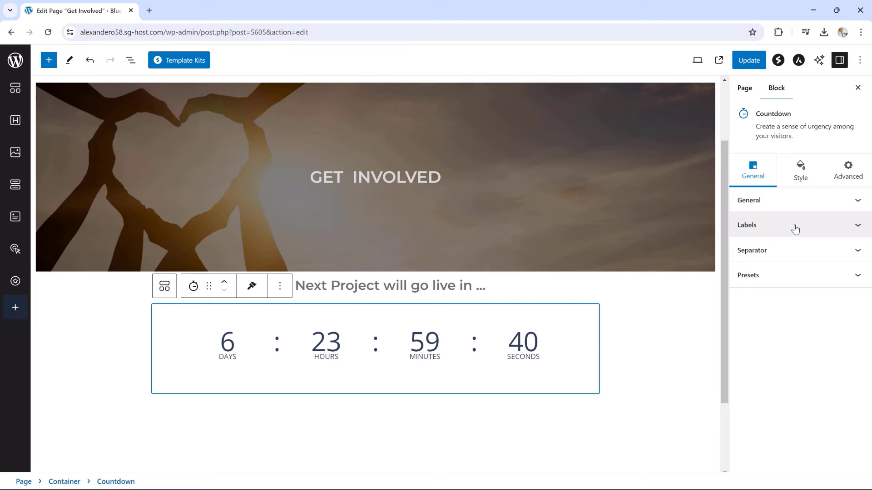
Apply the countdown's boxed preset with four dark boxes for days, hours, minutes and seconds
click(795, 229)
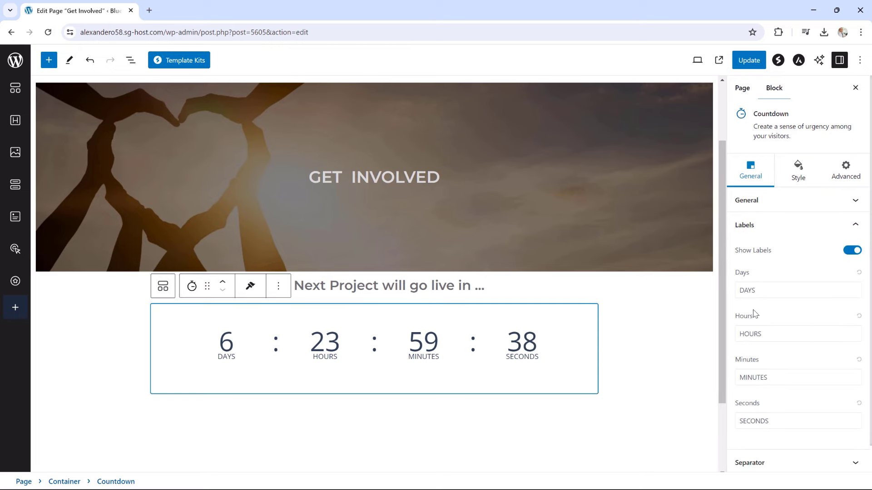
click(850, 251)
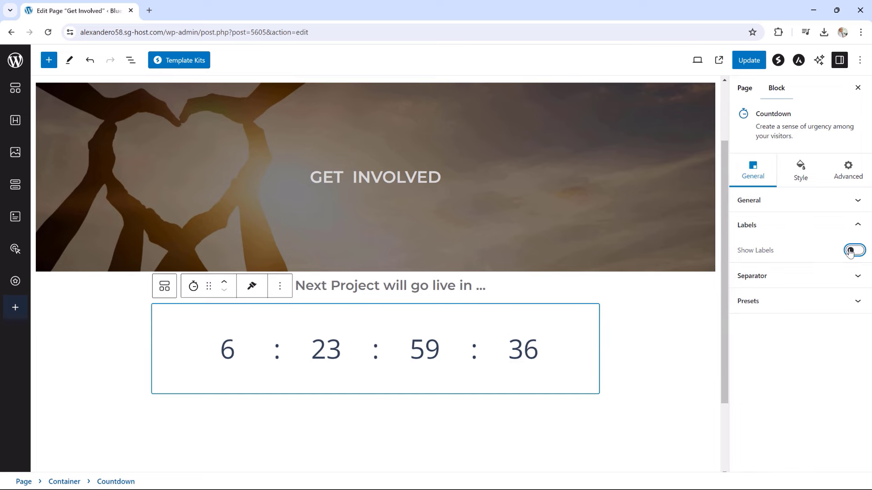
click(850, 251)
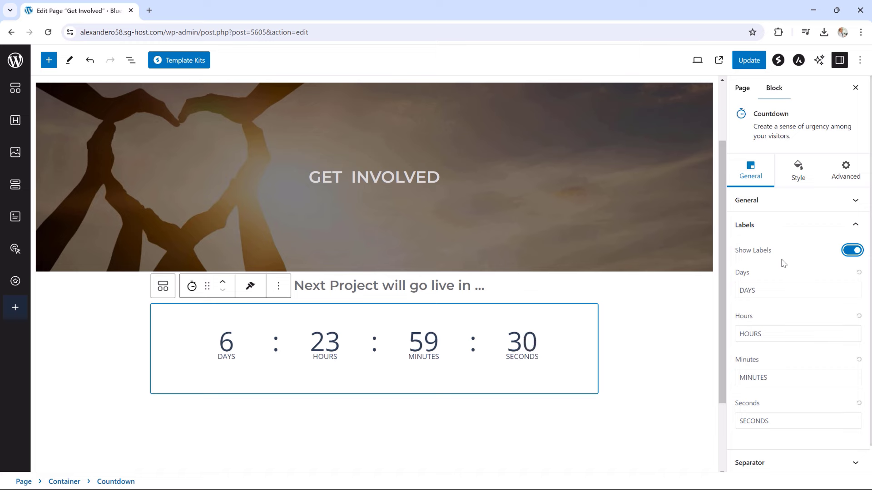
scroll(763, 290, down, 1)
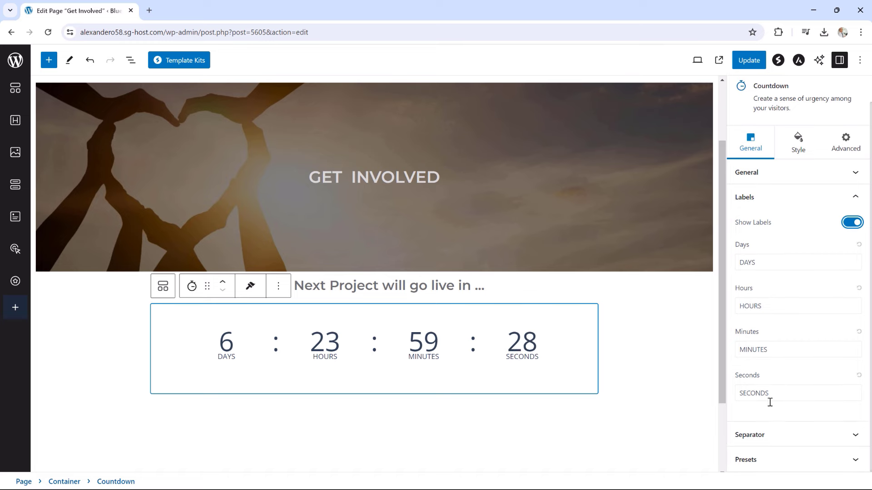
click(769, 467)
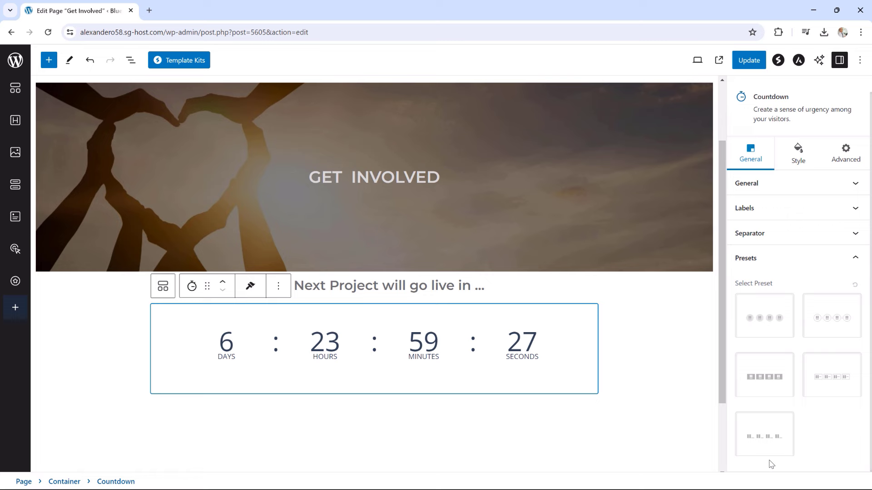
click(767, 331)
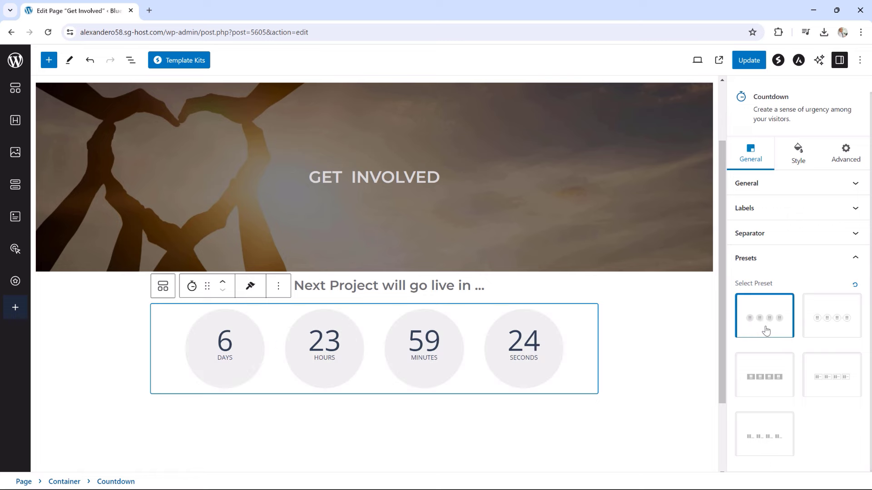
click(810, 381)
click(766, 382)
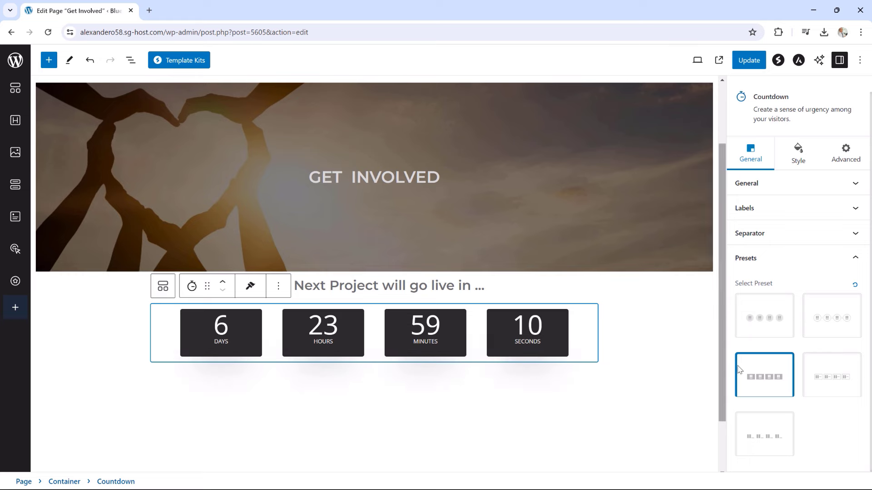
Change the countdown's box colour to bright blue #22BEFF
click(800, 266)
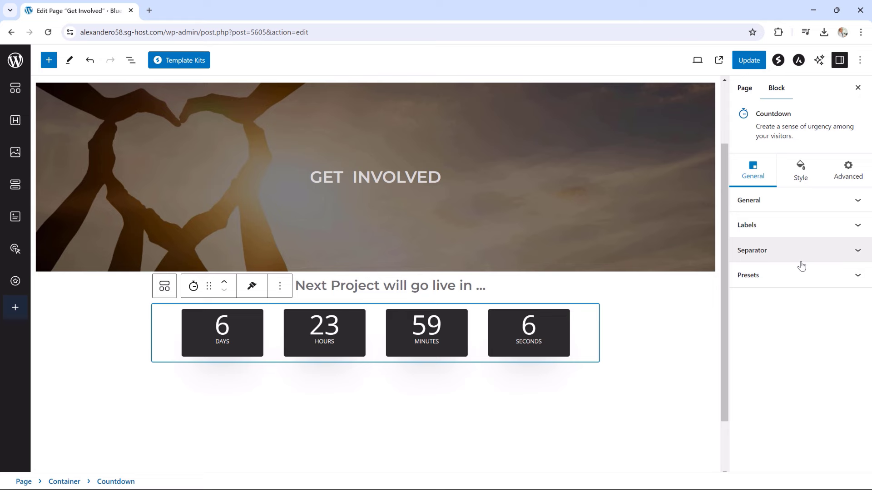
click(802, 171)
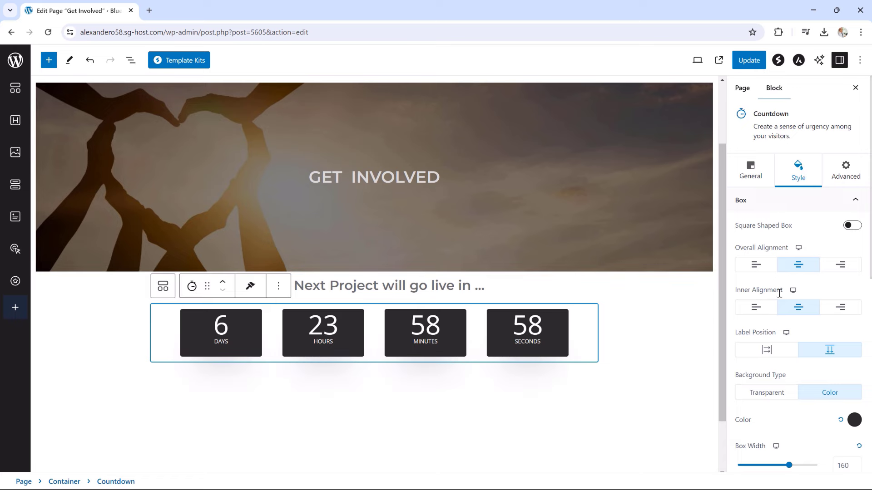
scroll(765, 333, down, 2)
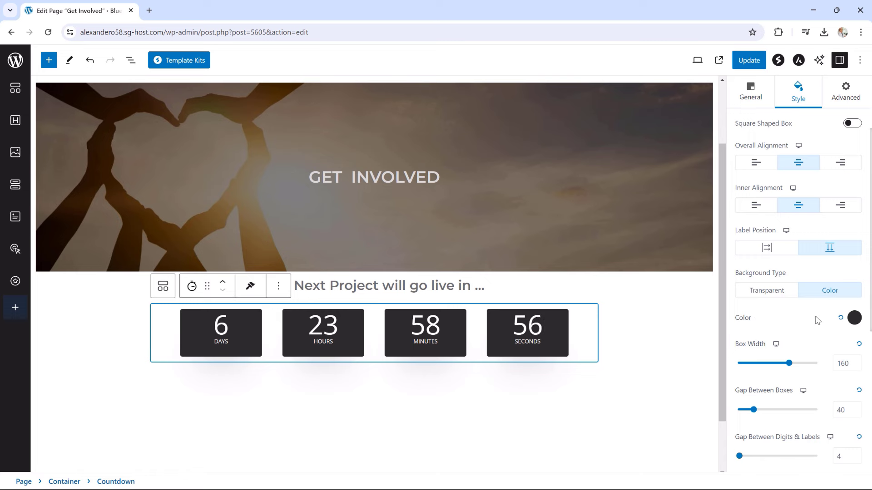
click(853, 319)
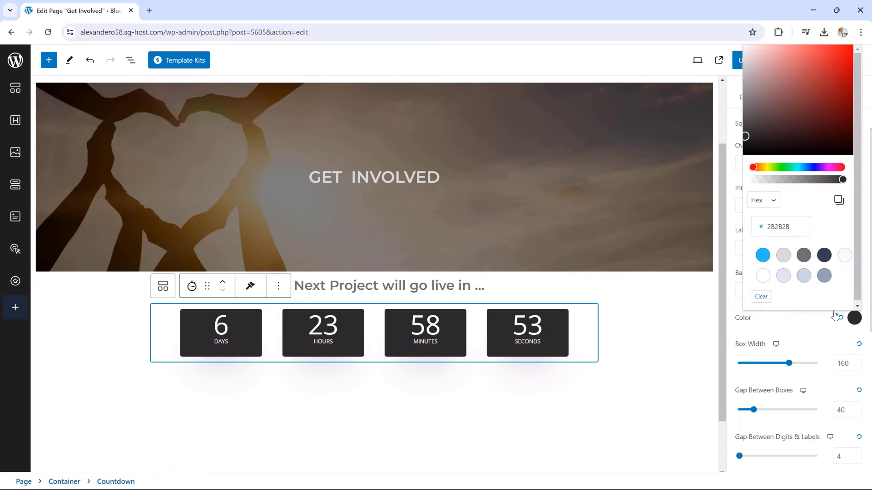
click(763, 256)
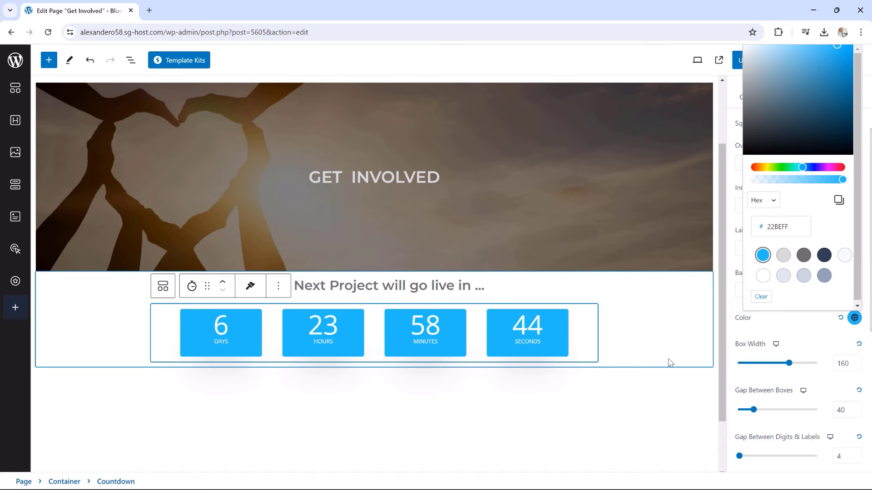
click(636, 362)
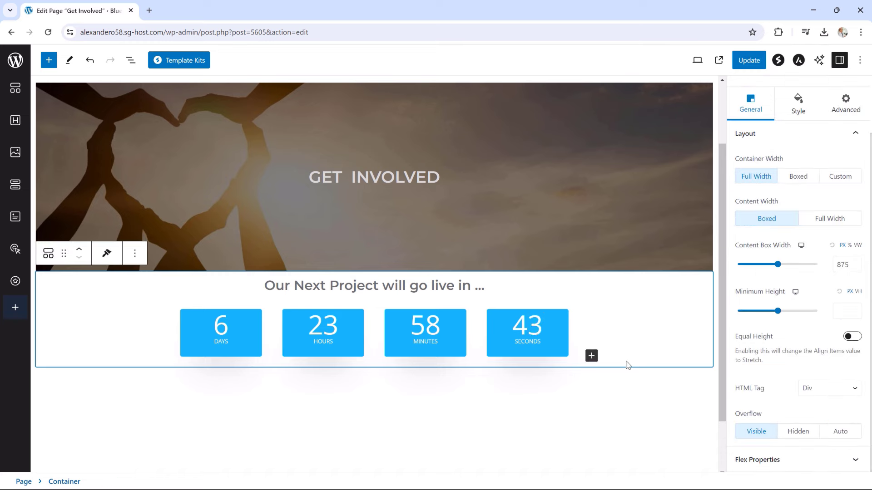
click(592, 357)
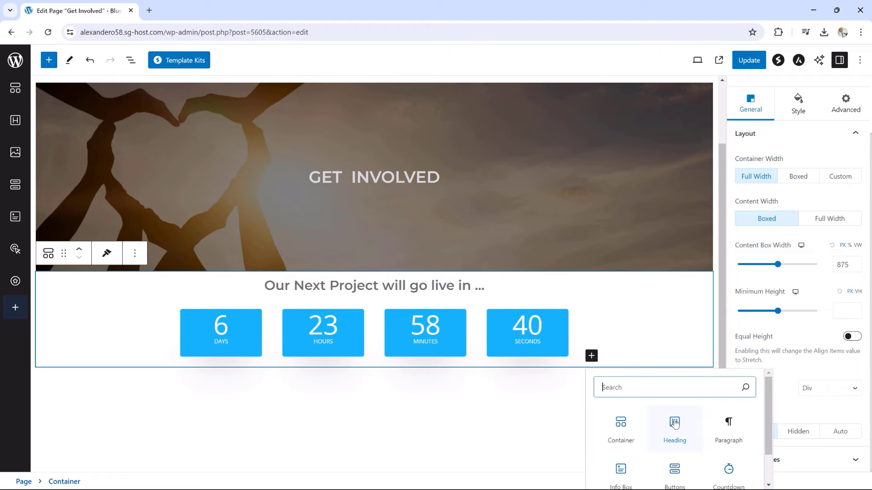
Add an outline-style button under the countdown and relabel it LEARN MORE
scroll(674, 427, down, 1)
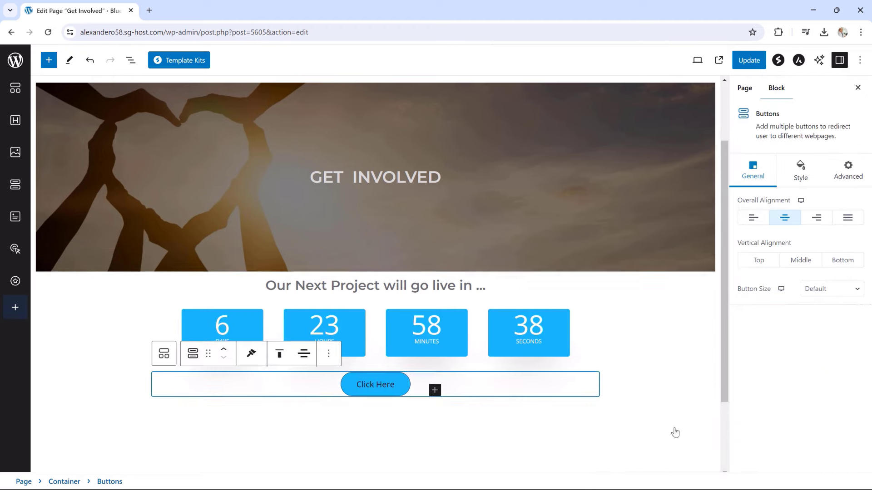
click(675, 427)
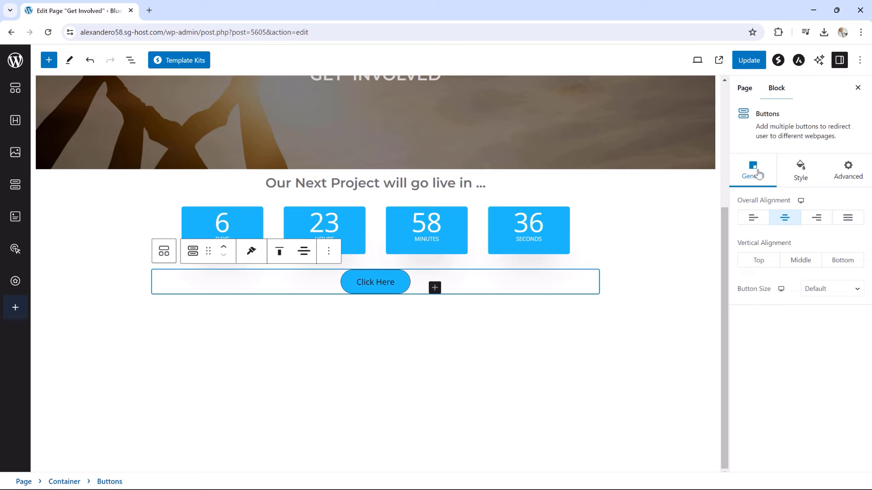
click(375, 282)
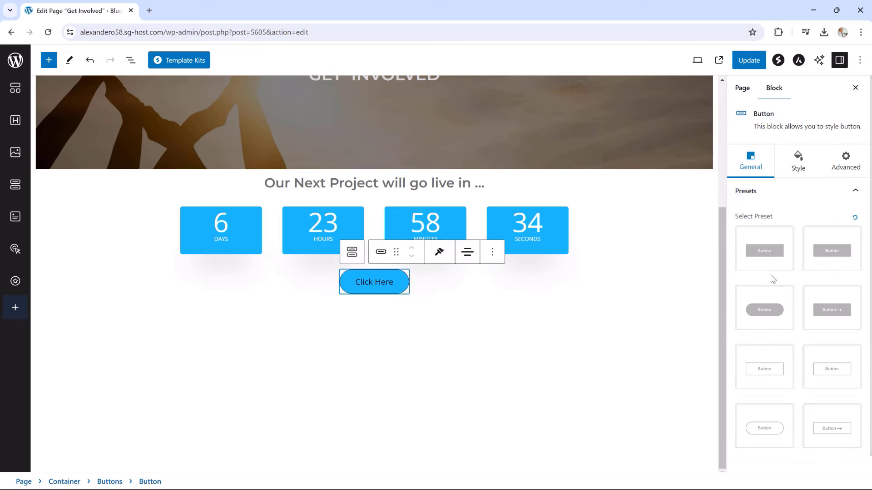
click(765, 370)
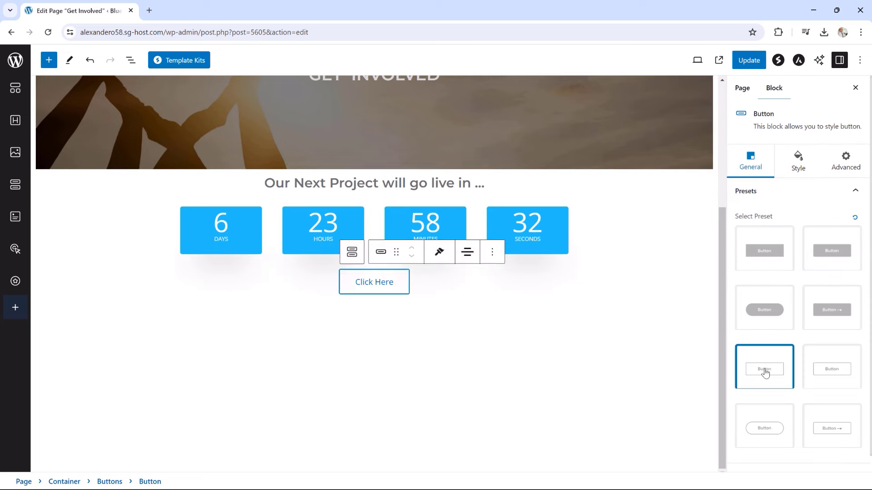
double_click(384, 285)
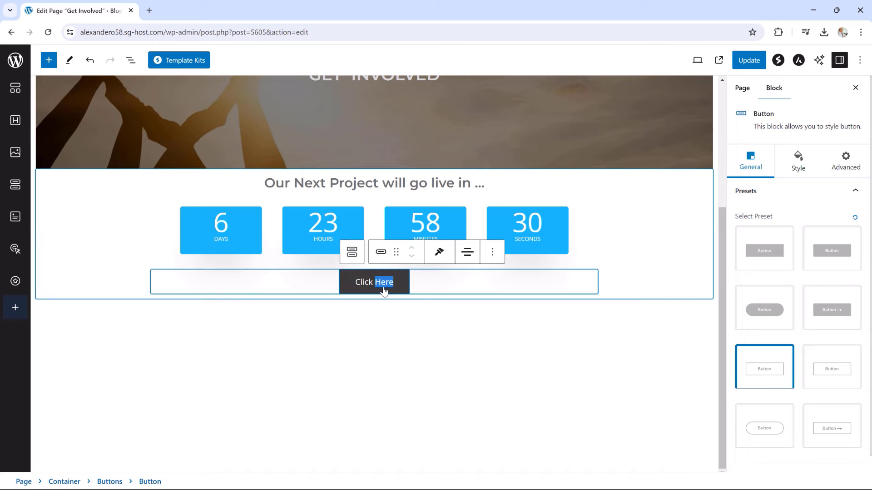
click(363, 287)
drag(399, 285, 354, 288)
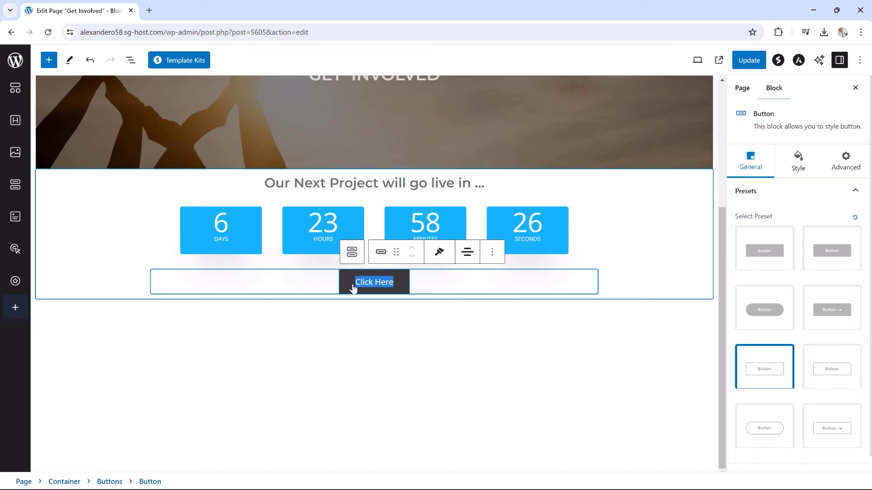
text(LEARN MORE)
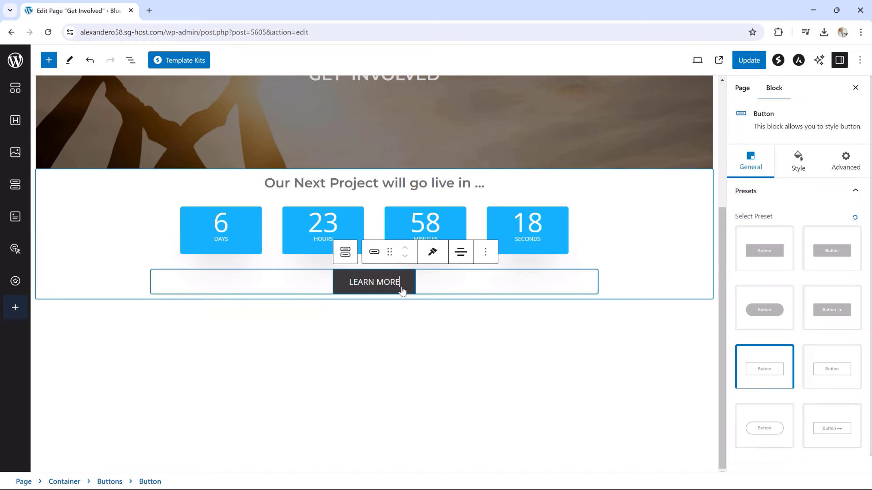
scroll(787, 279, down, 1)
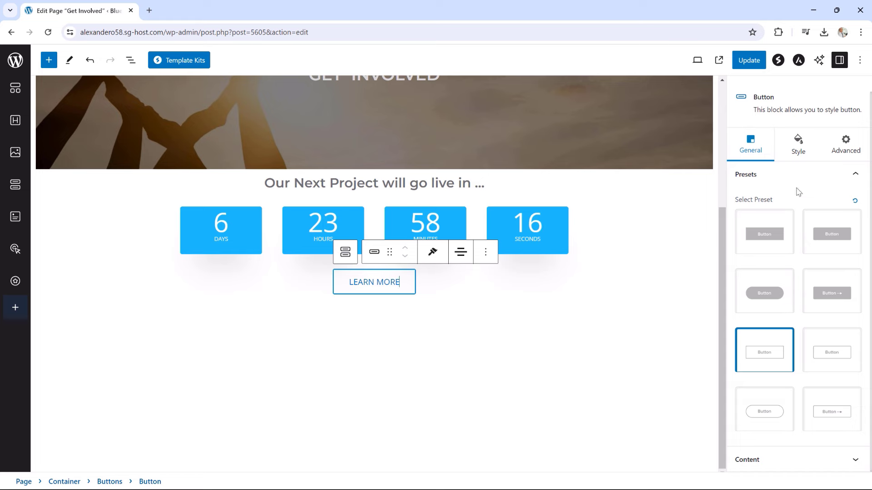
click(799, 146)
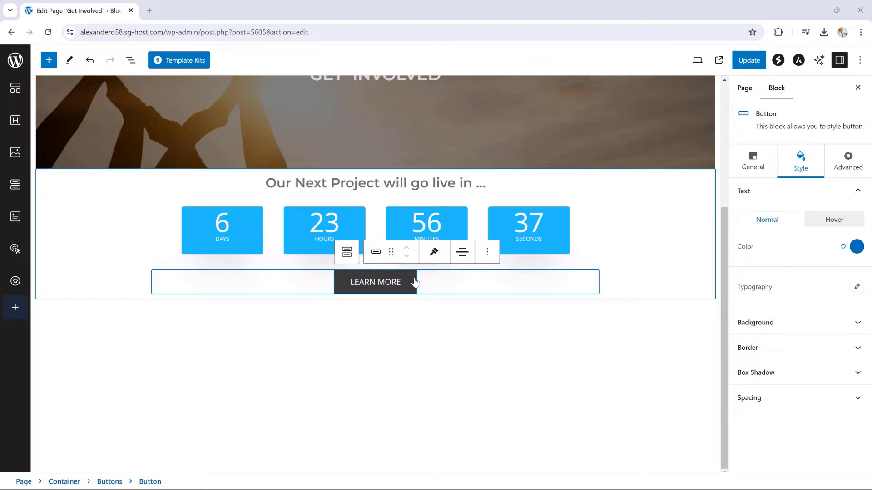
Set the LEARN MORE button size to Large
click(130, 60)
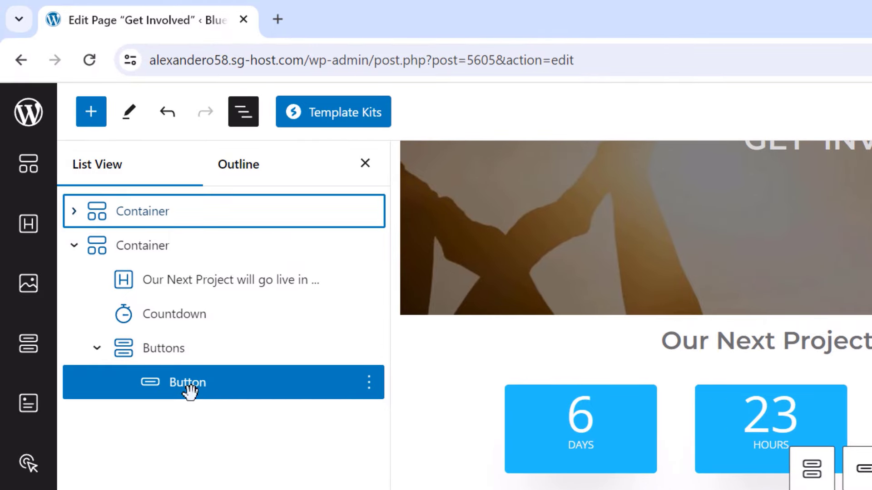
click(169, 349)
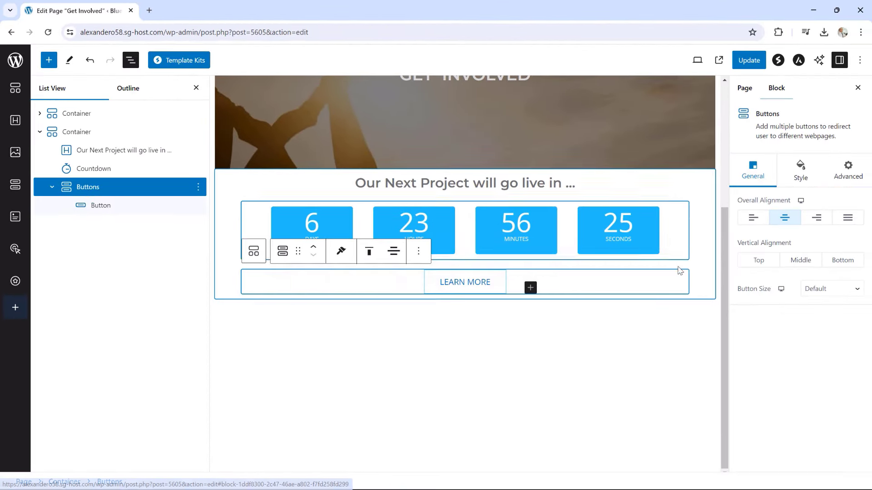
click(809, 292)
click(814, 331)
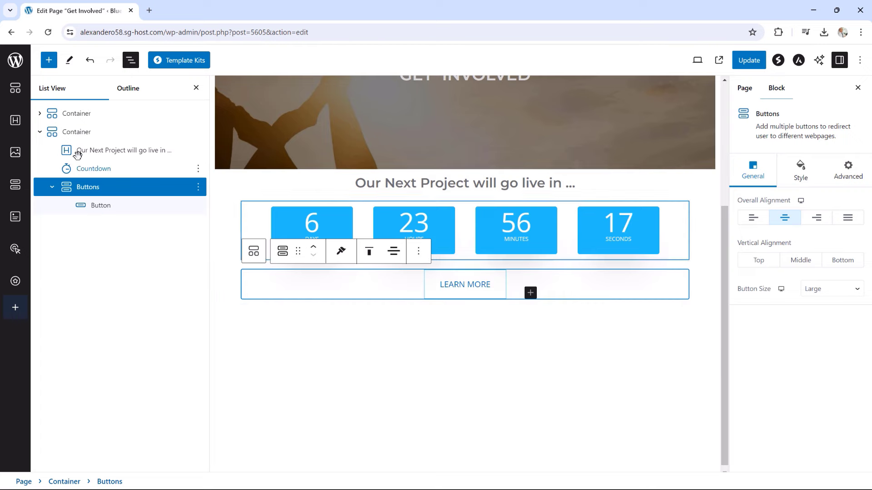
Give the countdown container 50 px top and bottom padding and update the page
click(64, 132)
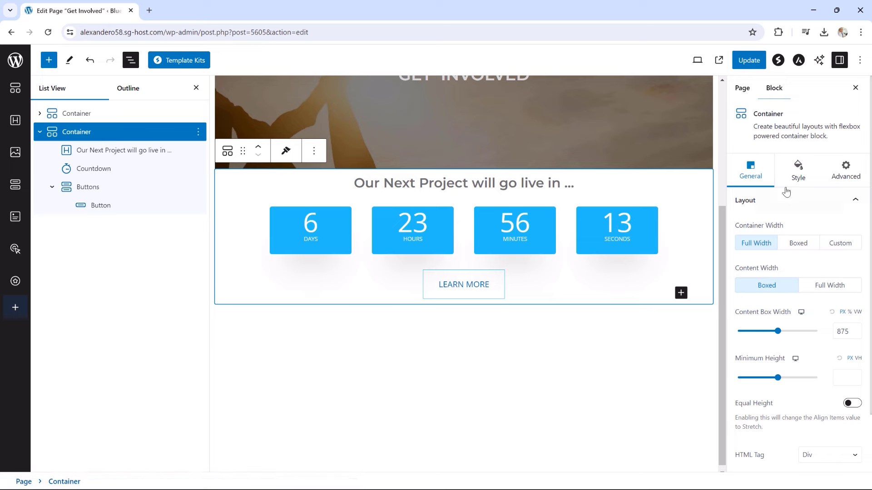
scroll(767, 282, down, 2)
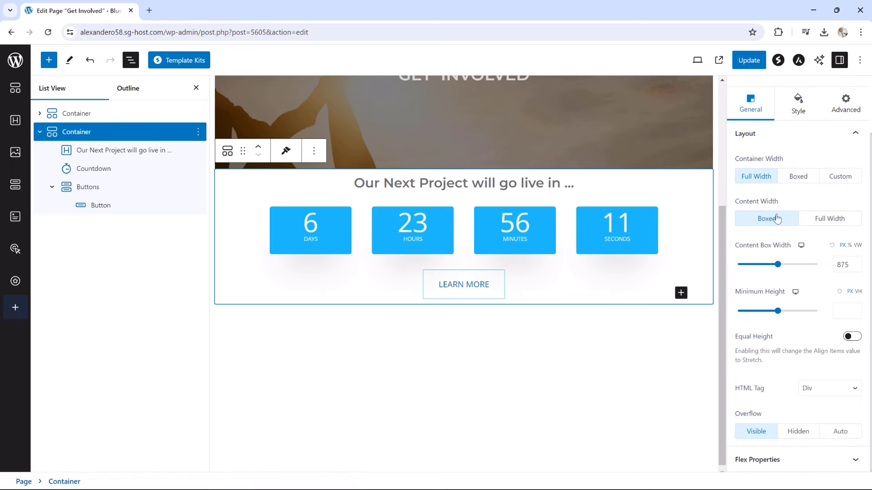
scroll(772, 227, up, 2)
click(798, 170)
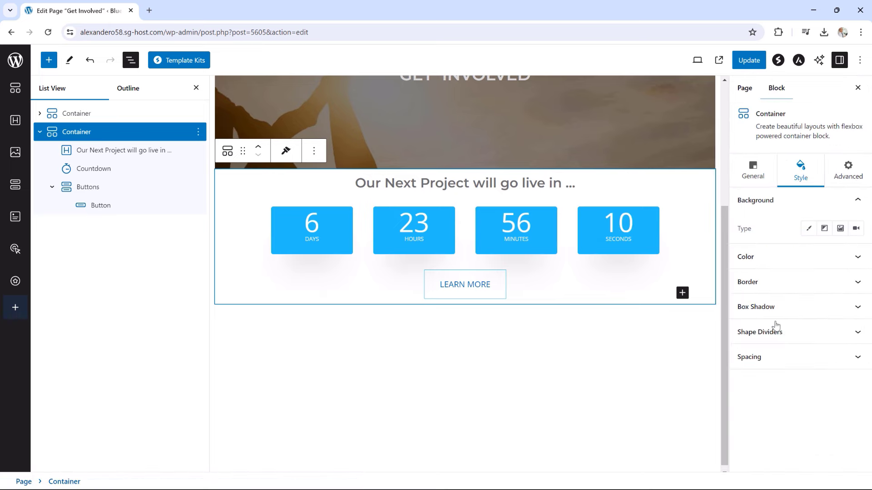
click(772, 356)
click(846, 363)
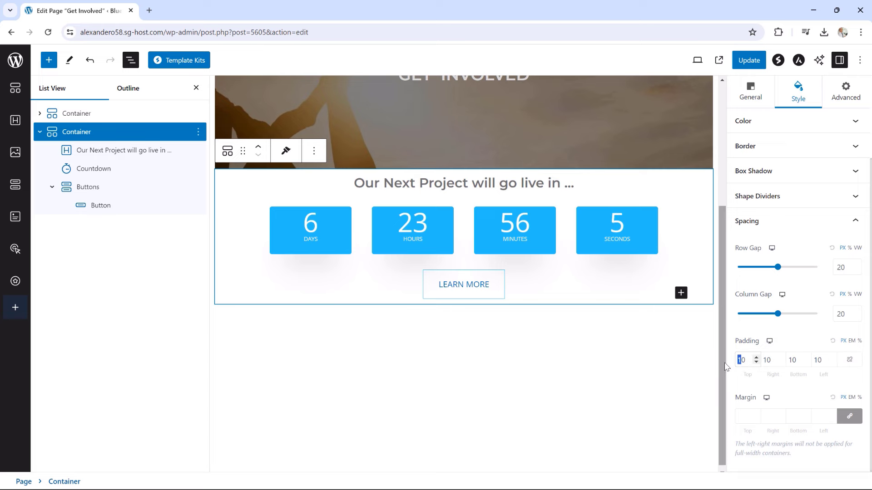
text(5)
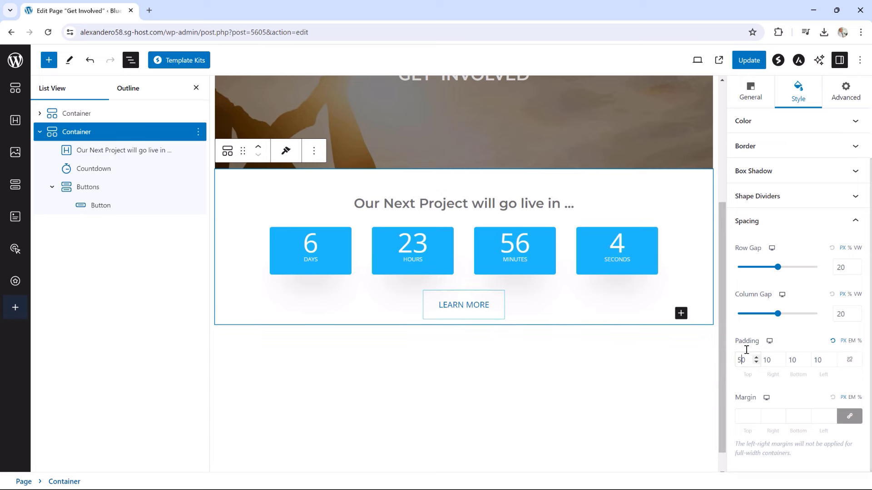
click(790, 360)
drag(789, 360, 793, 361)
text(5)
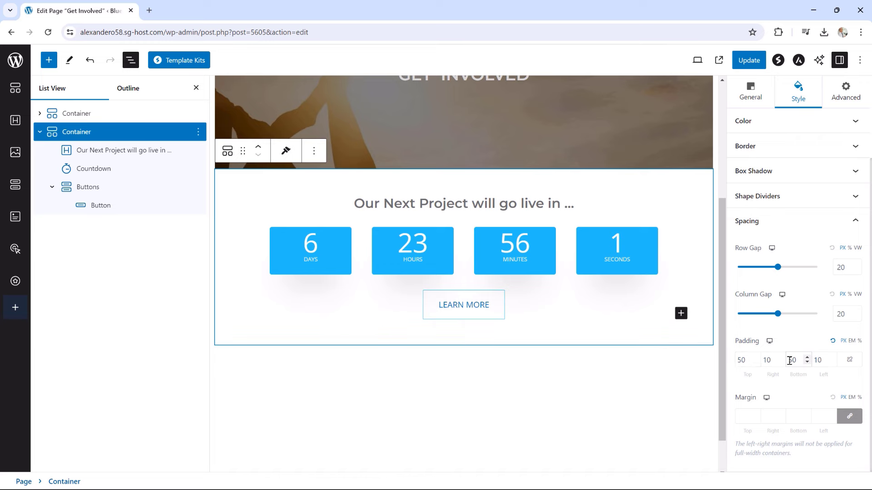
click(747, 63)
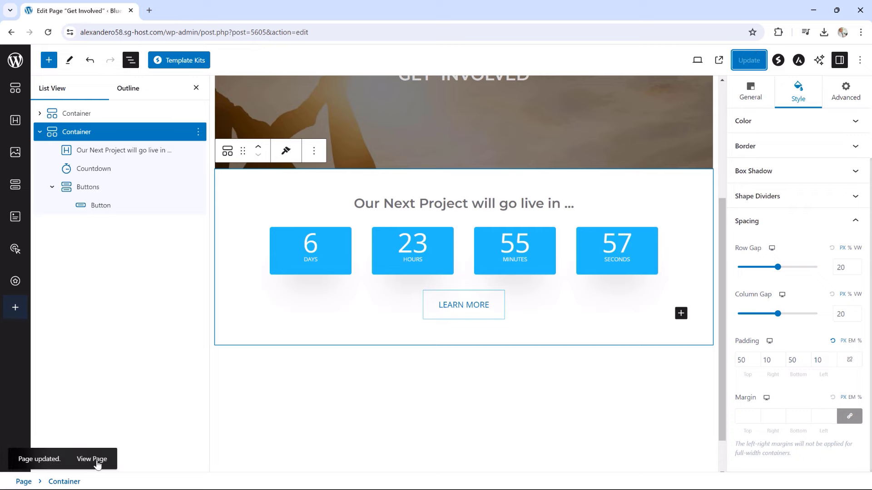
click(96, 461)
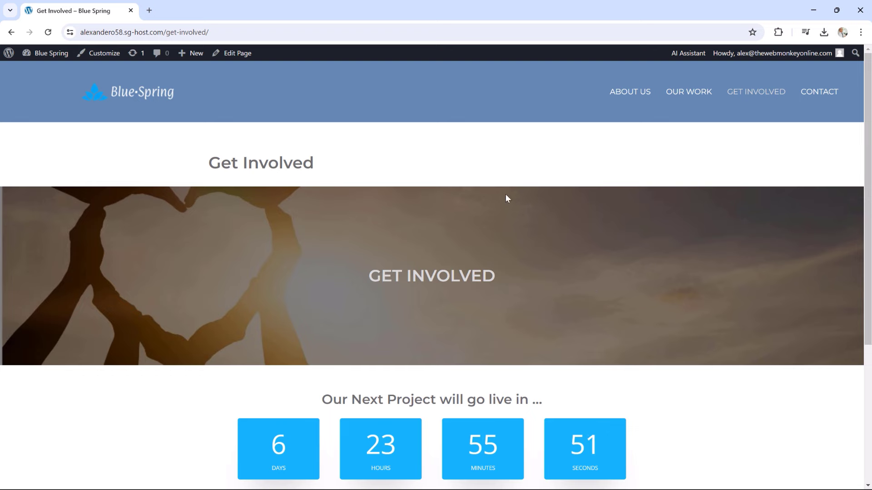
scroll(576, 261, down, 5)
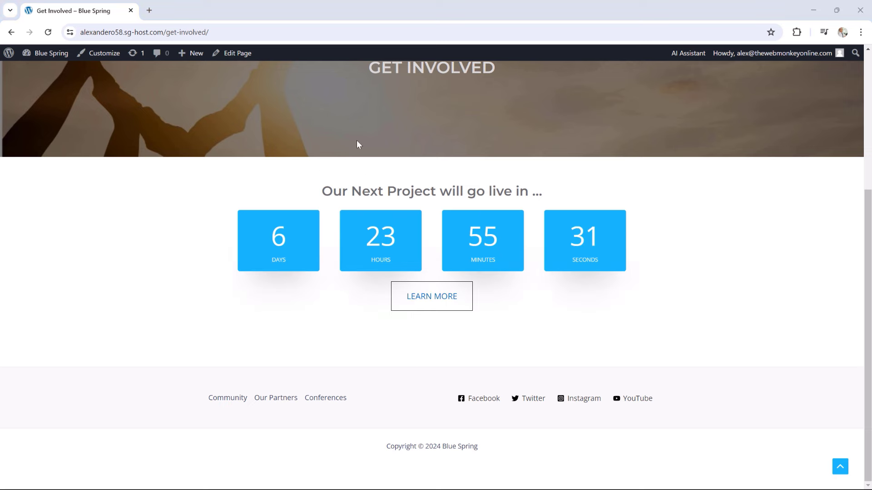
click(217, 56)
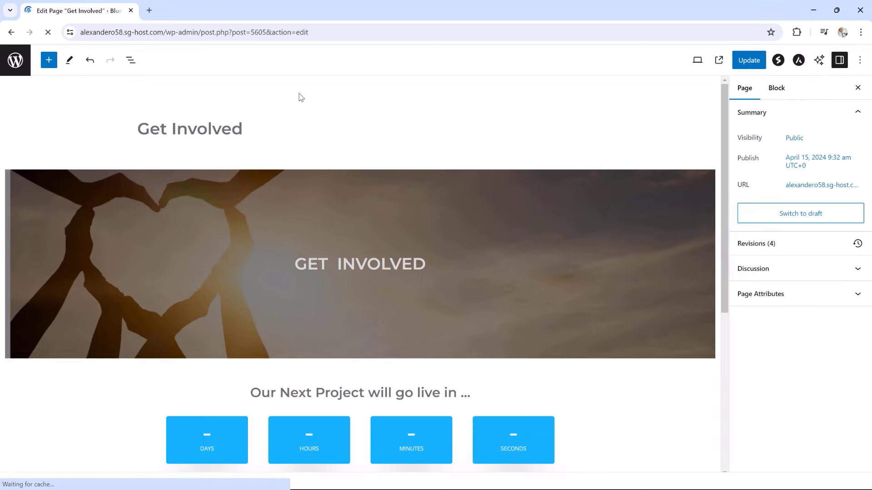
Give the LEARN MORE buttons group a 20 px top margin
click(212, 139)
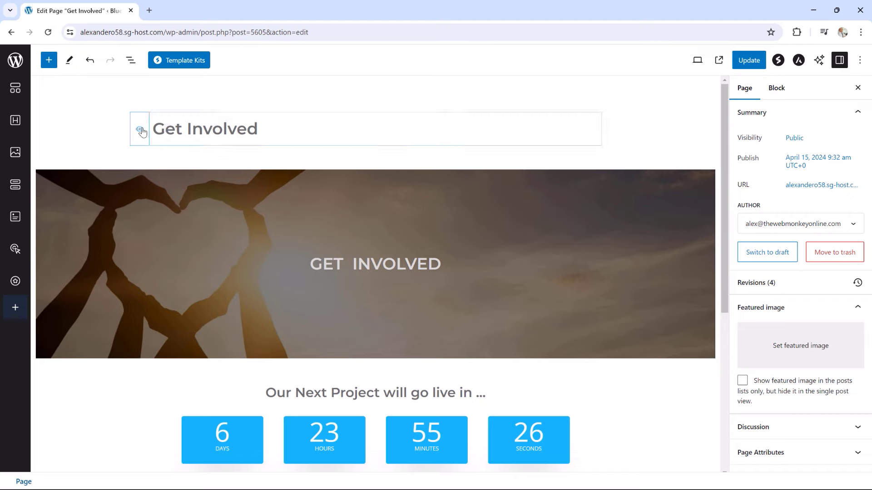
scroll(480, 242, down, 3)
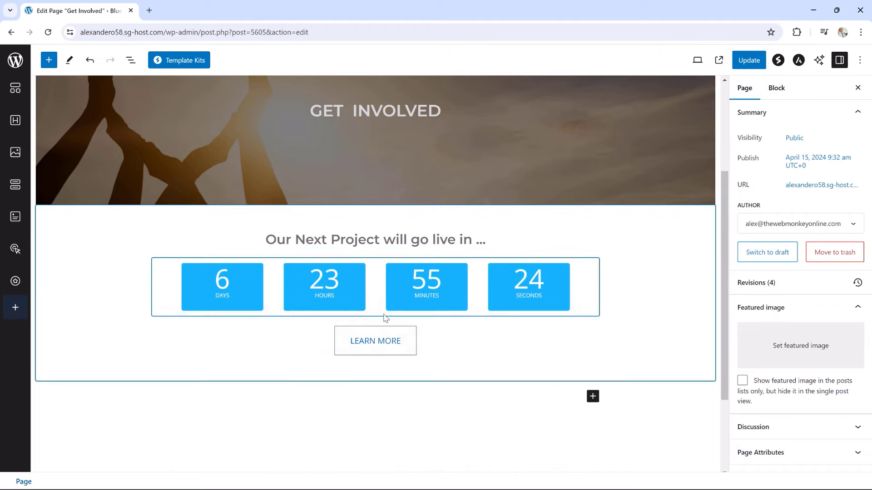
click(361, 334)
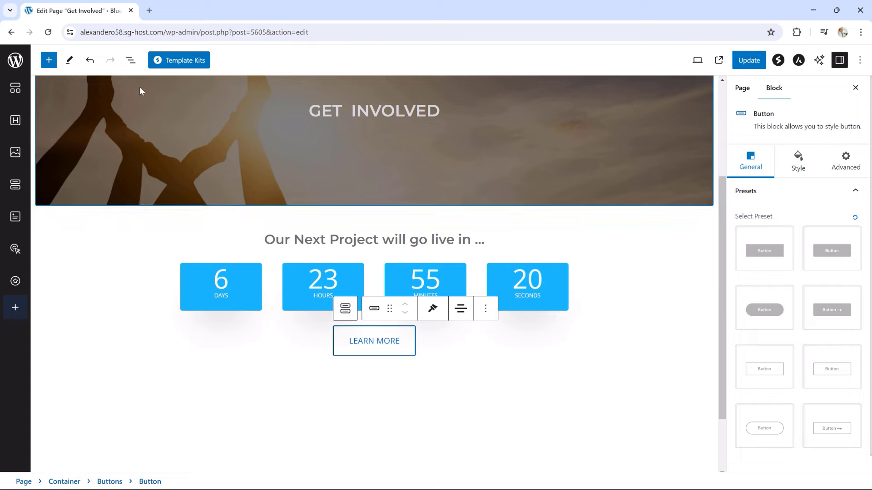
click(130, 60)
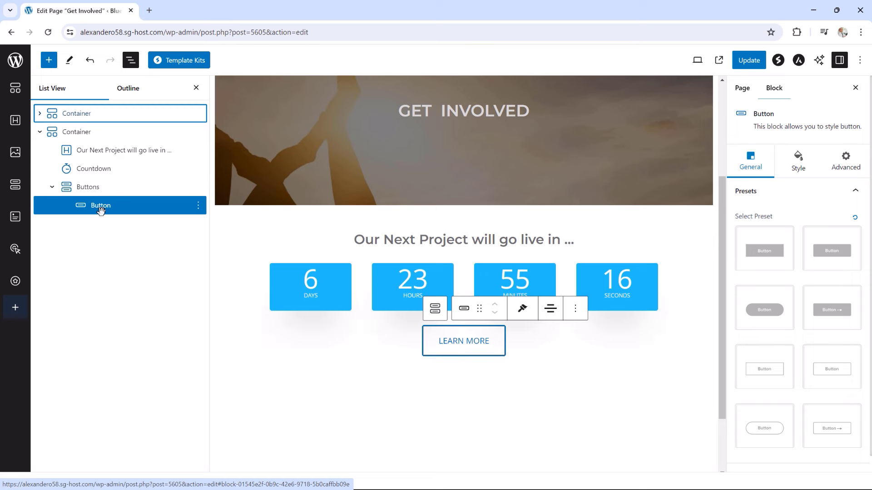
click(88, 188)
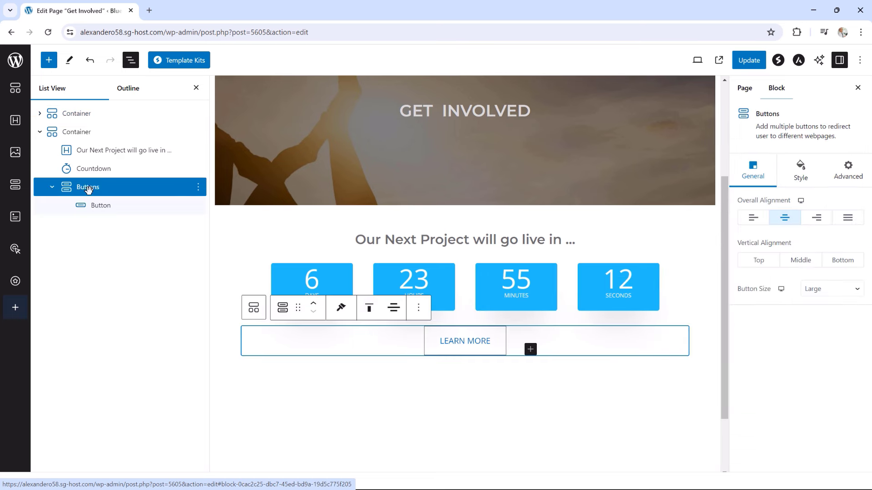
click(801, 172)
click(786, 263)
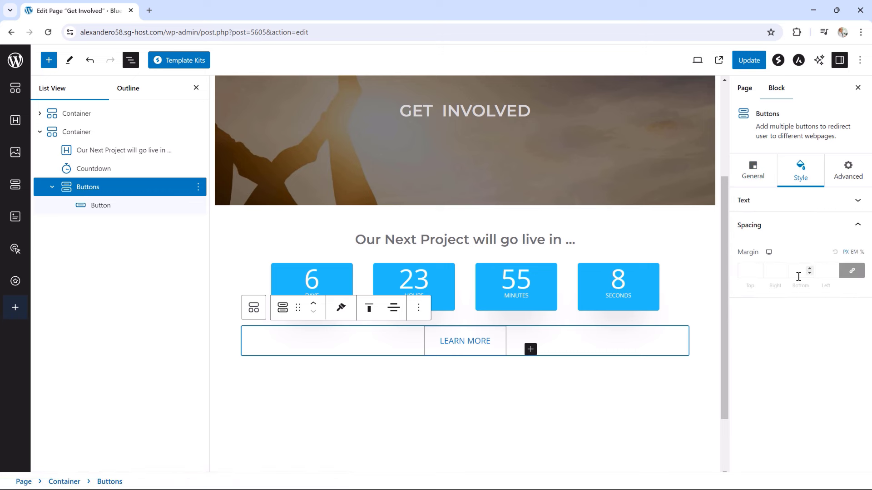
click(853, 273)
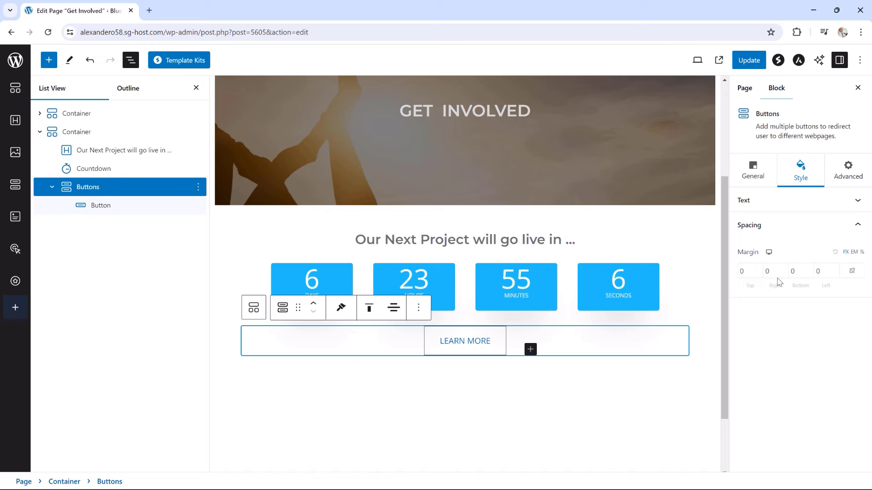
click(758, 268)
click(758, 268)
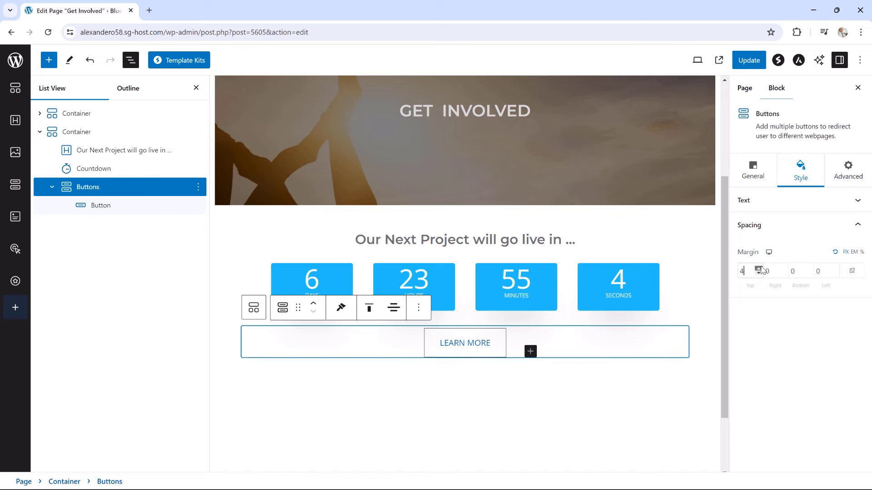
click(759, 268)
click(758, 269)
click(758, 268)
click(759, 268)
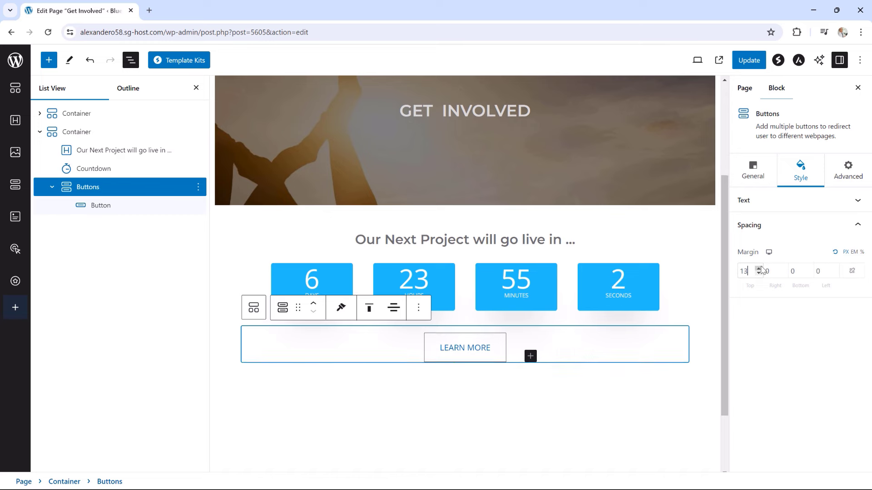
click(758, 269)
click(758, 268)
click(759, 268)
click(758, 268)
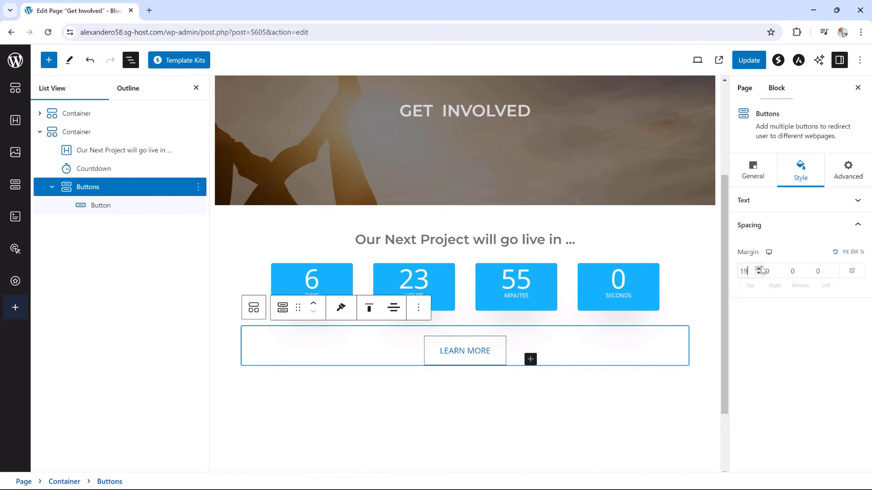
click(759, 268)
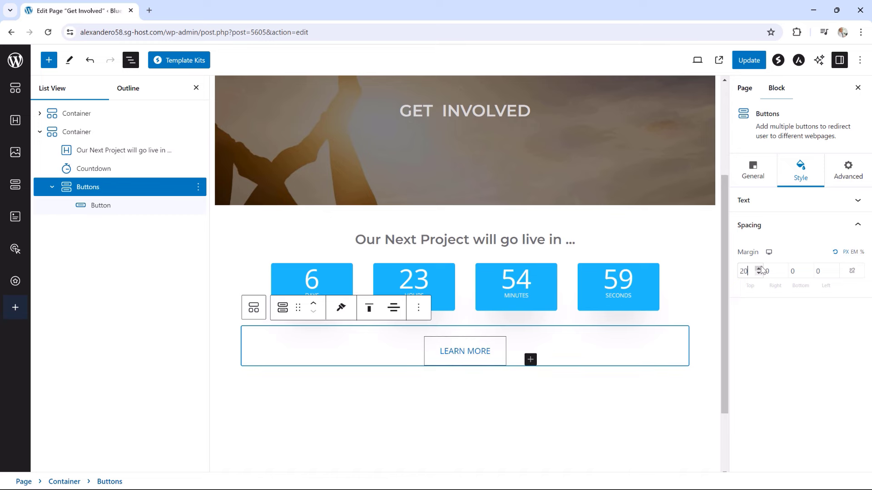
Set the LEARN MORE button's border colour to light blue 22BEFF
click(479, 351)
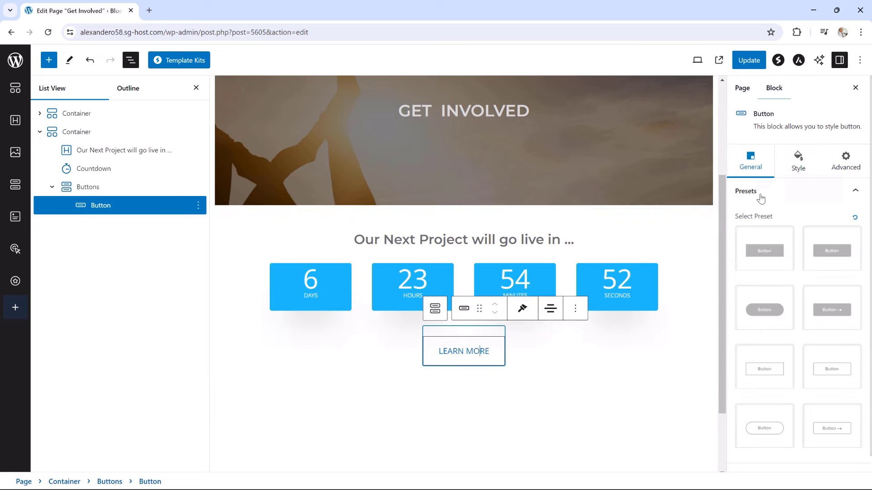
click(797, 168)
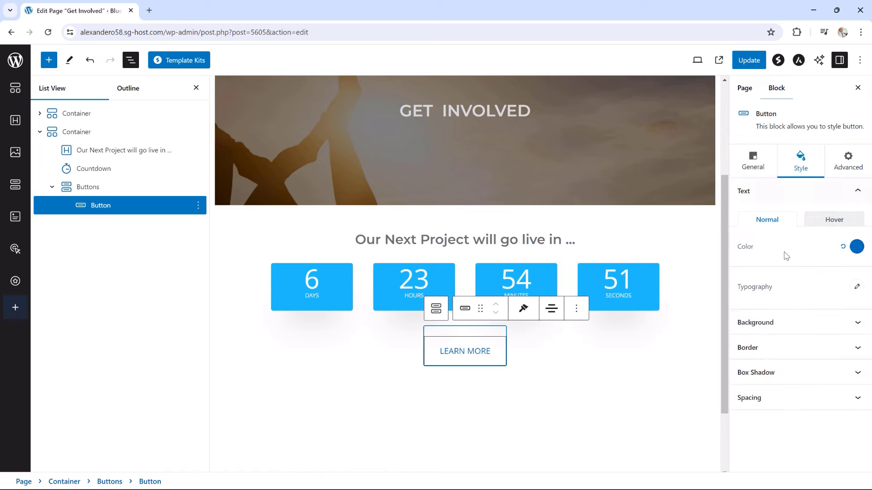
click(767, 351)
scroll(795, 359, down, 1)
click(856, 409)
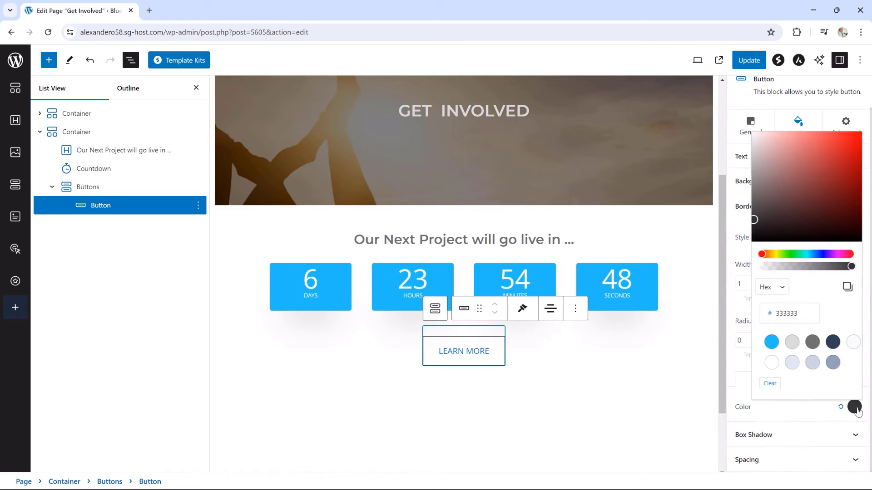
click(771, 341)
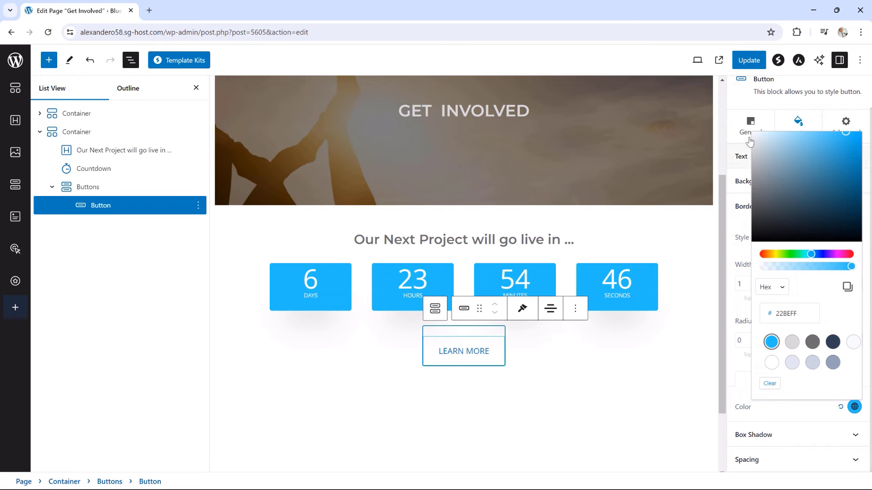
Update the Get Involved page, check the live version, then return to the editor
click(749, 60)
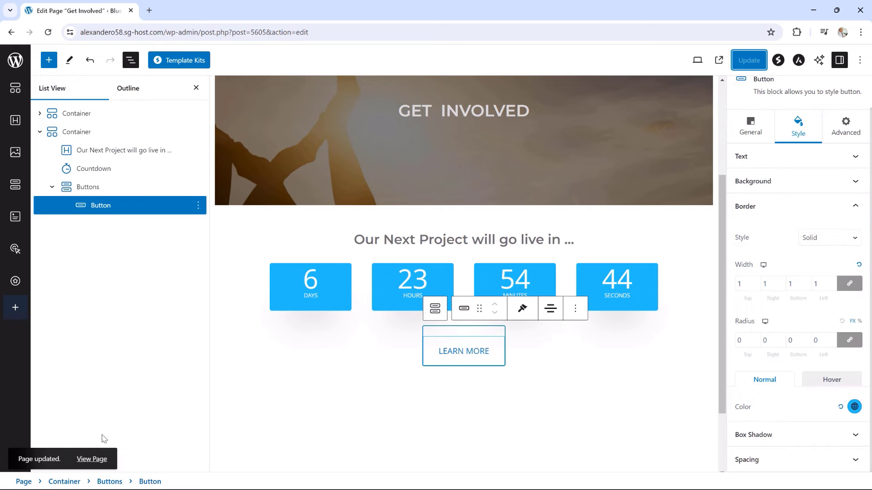
click(95, 459)
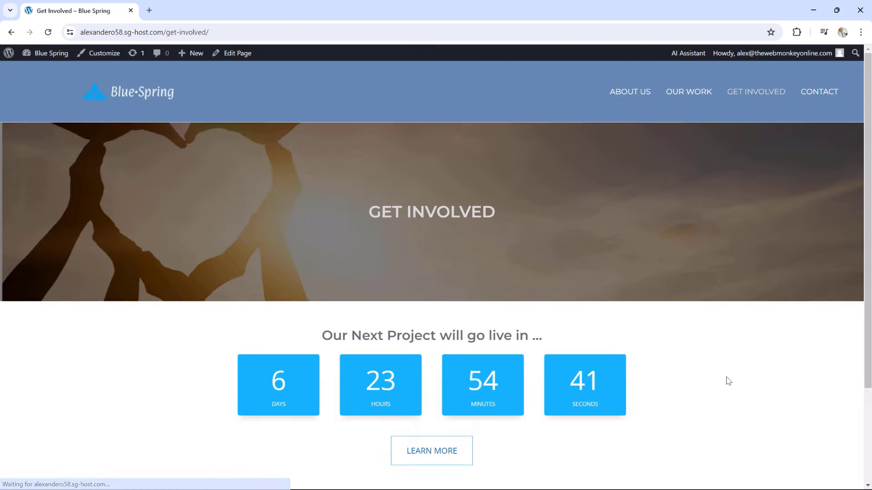
scroll(767, 352, down, 2)
scroll(769, 352, up, 2)
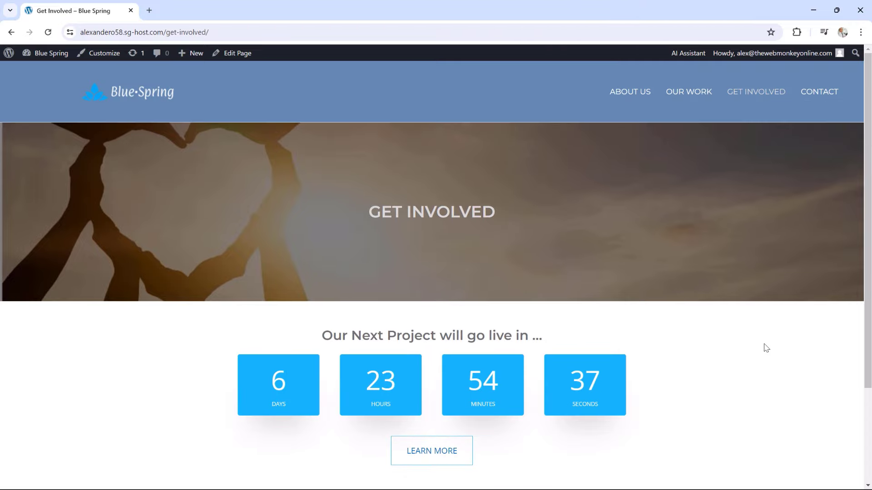
scroll(767, 350, down, 2)
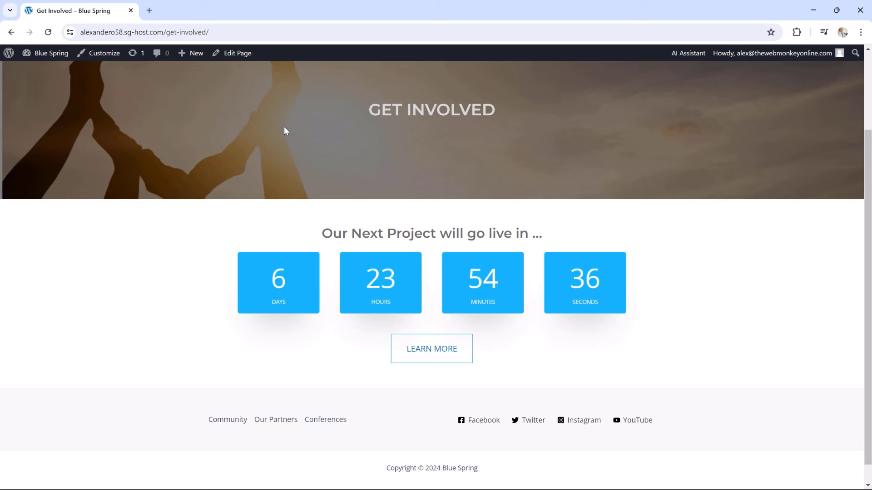
click(228, 54)
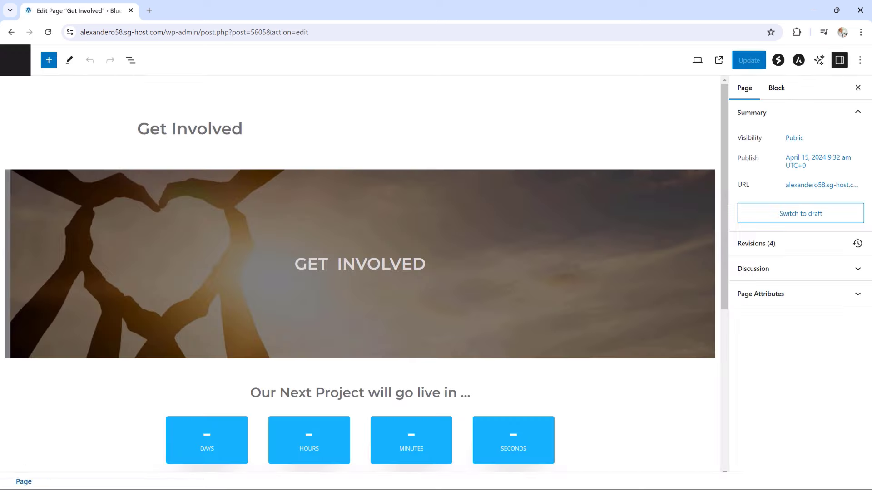
Add a single-column Container below the LEARN MORE button, ready to receive a heading block
scroll(585, 207, down, 2)
scroll(604, 219, down, 2)
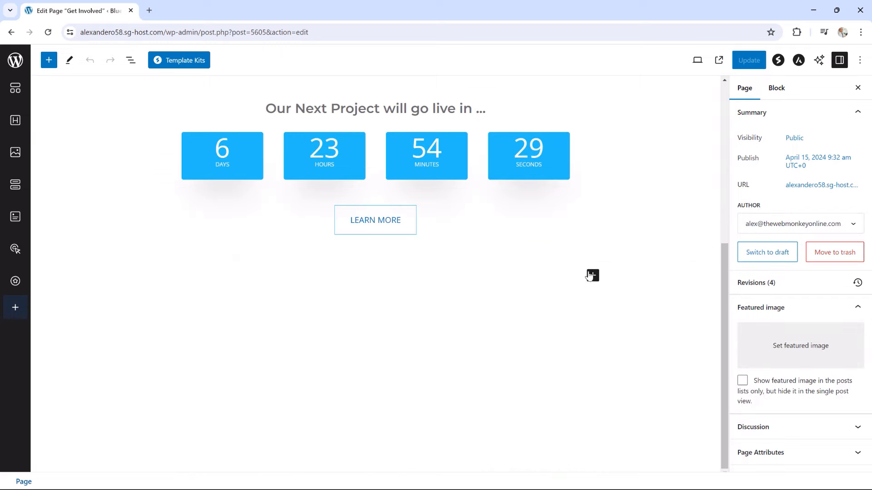
click(593, 275)
click(619, 344)
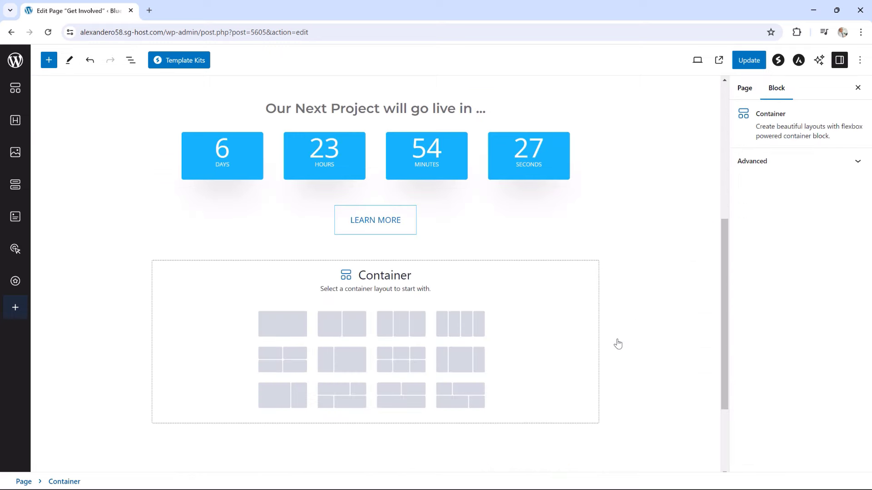
click(288, 335)
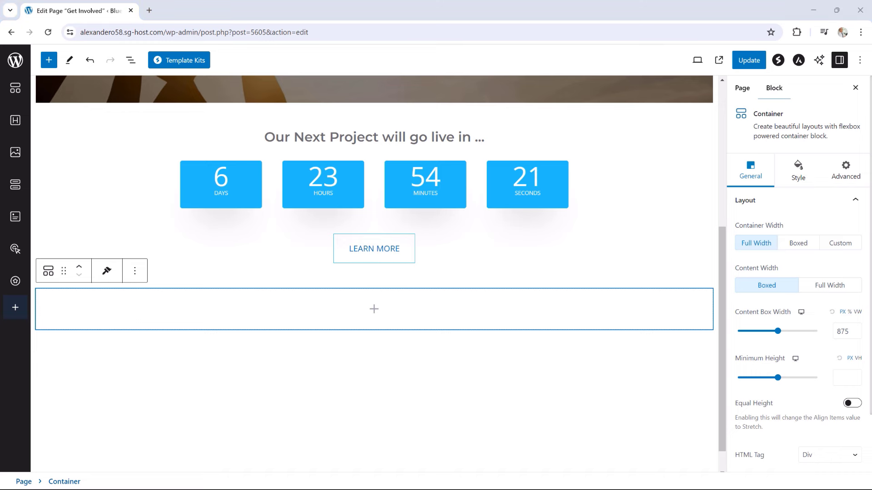
click(373, 310)
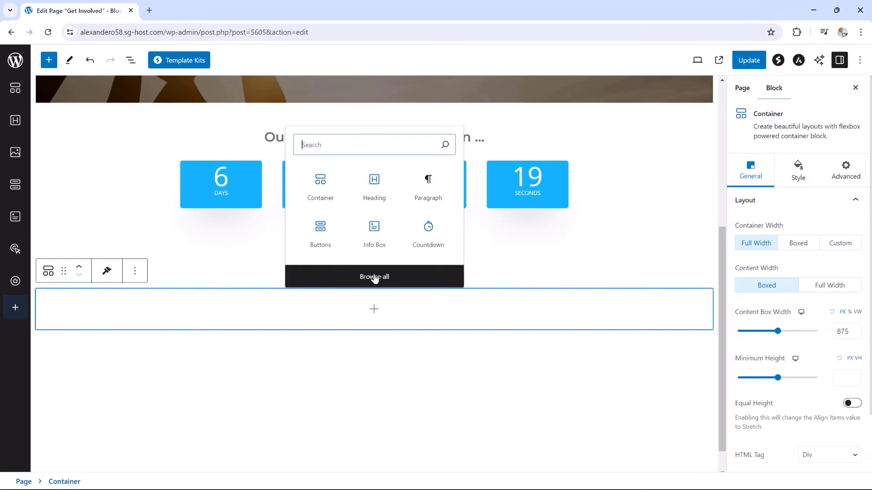
Add a centred H3 heading inviting readers to bring clean water to people in need worldwide
click(371, 193)
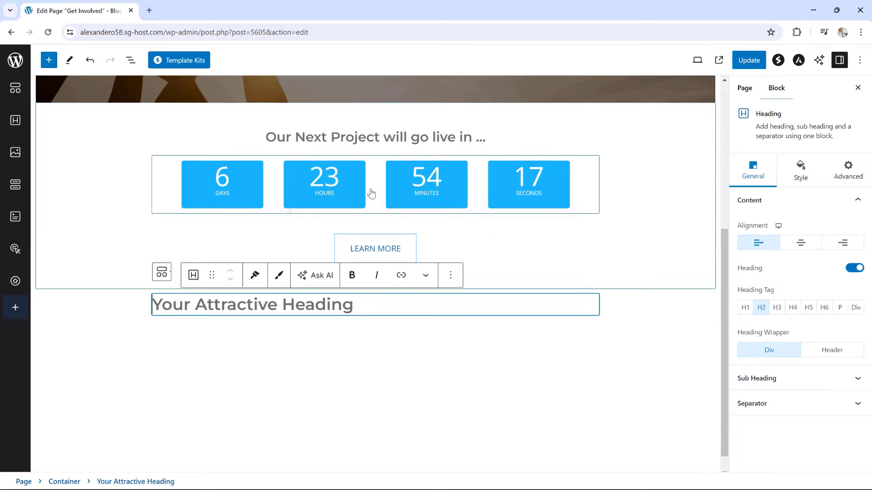
drag(359, 282, 158, 275)
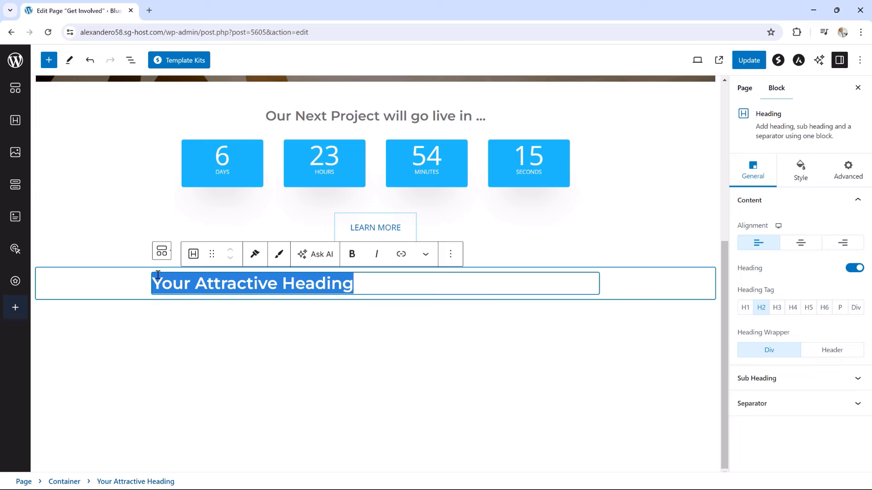
text(Become a part of our community working tirelessly to bring clean water to p)
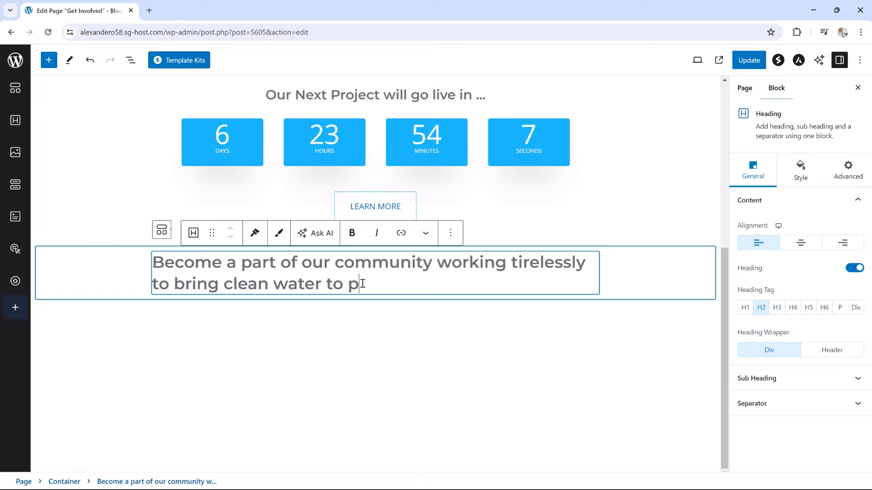
text(rop)
key(BackSpace)
key(BackSpace)
key(BackSpace)
text(e)
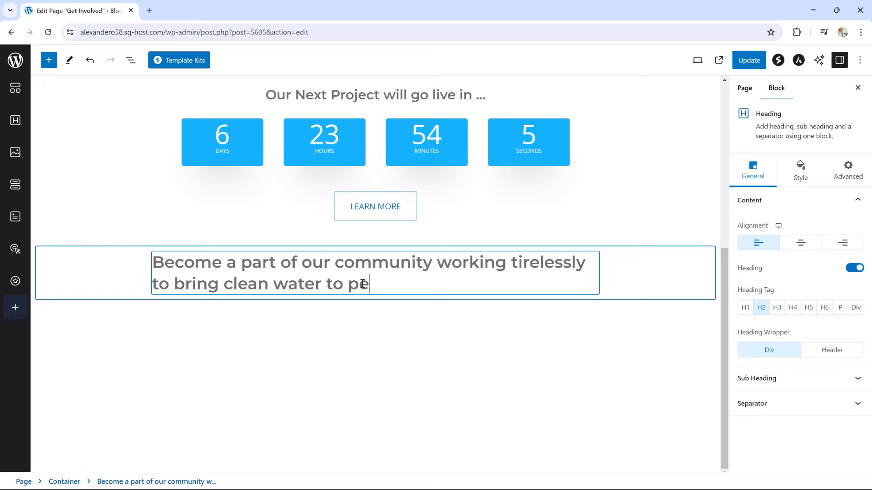
text(ople i)
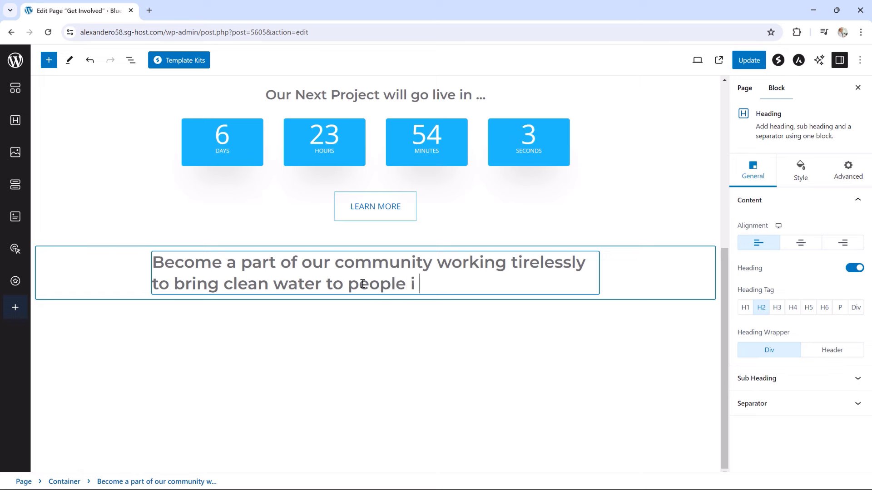
text(n n)
key(BackSpace)
key(BackSpace)
text(n need from all )
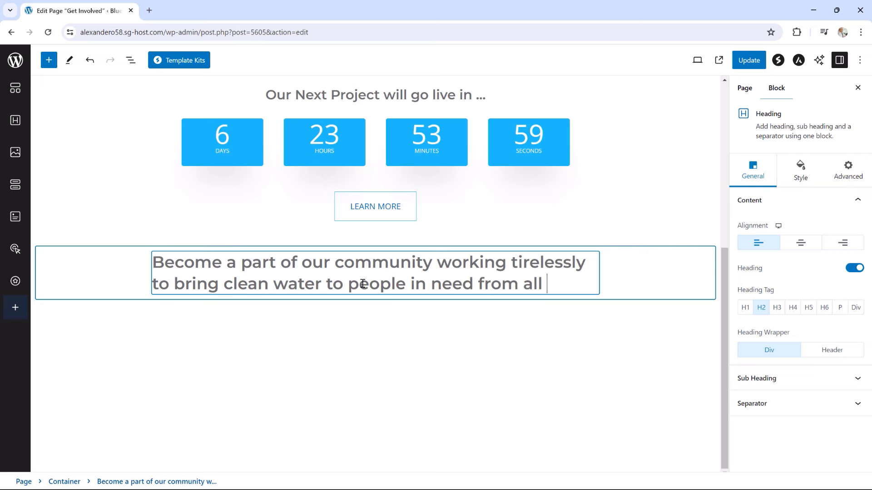
text(over the world)
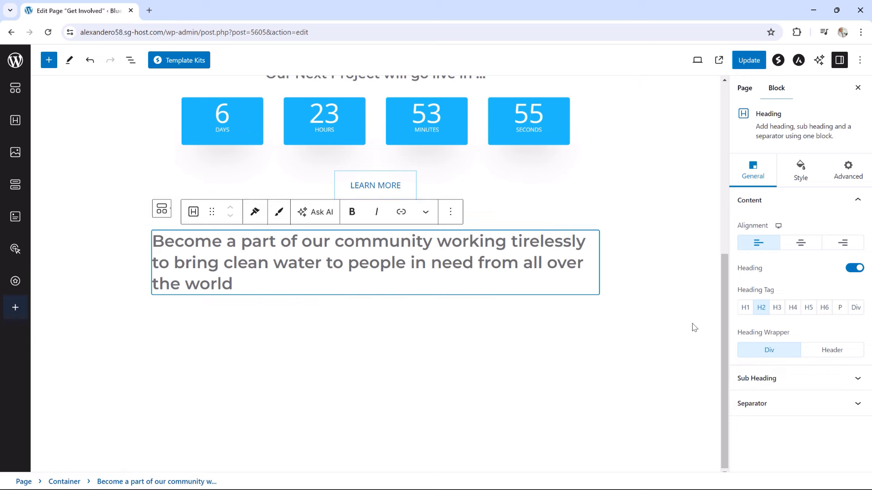
click(777, 308)
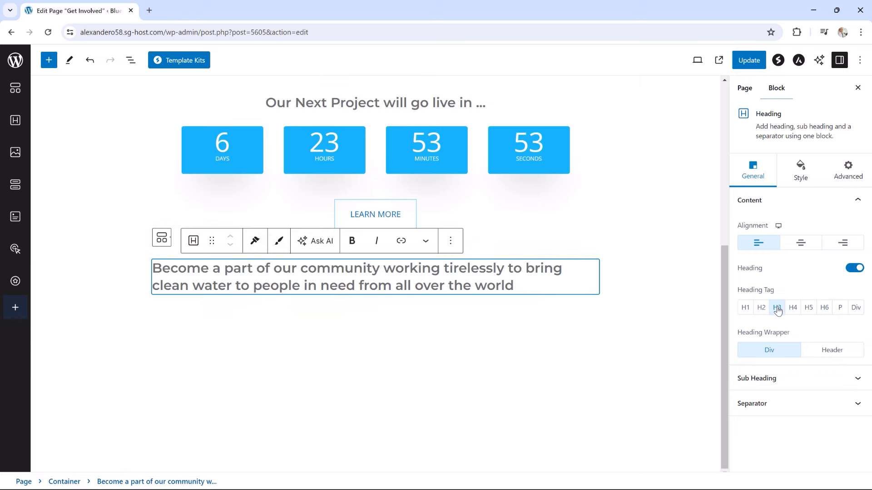
click(802, 245)
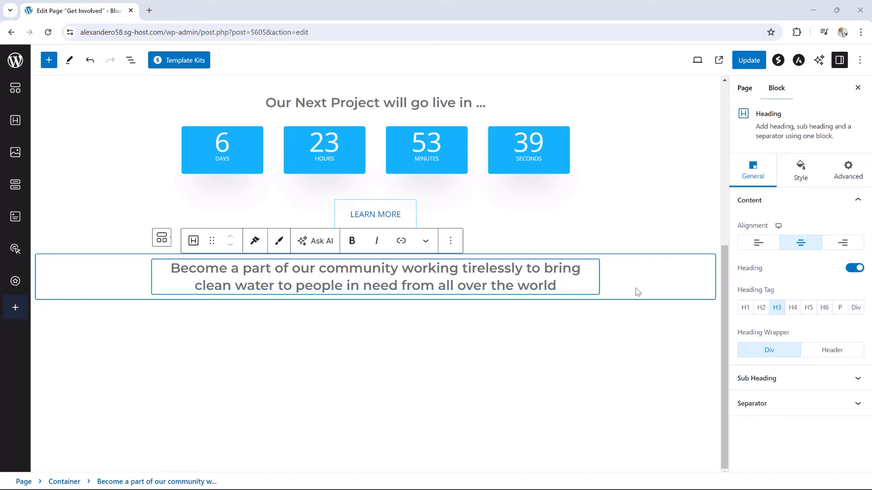
Give the heading a solid separator style and a 400 font weight
click(756, 403)
click(814, 281)
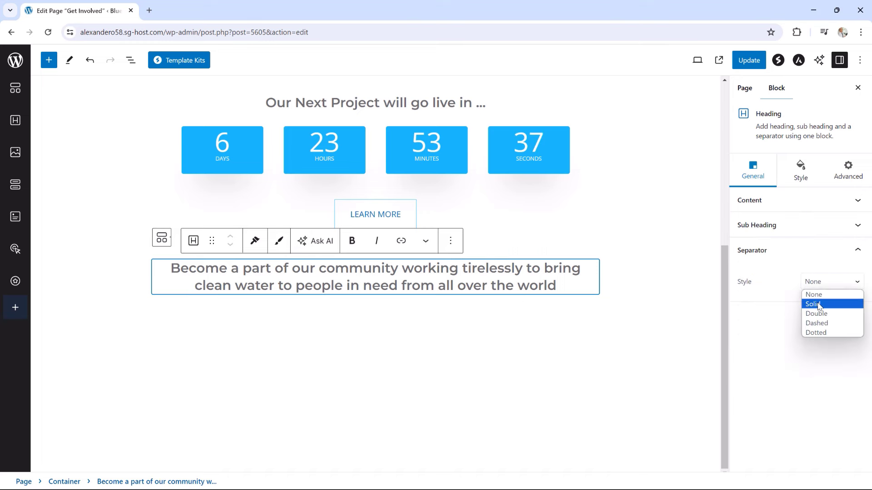
click(818, 308)
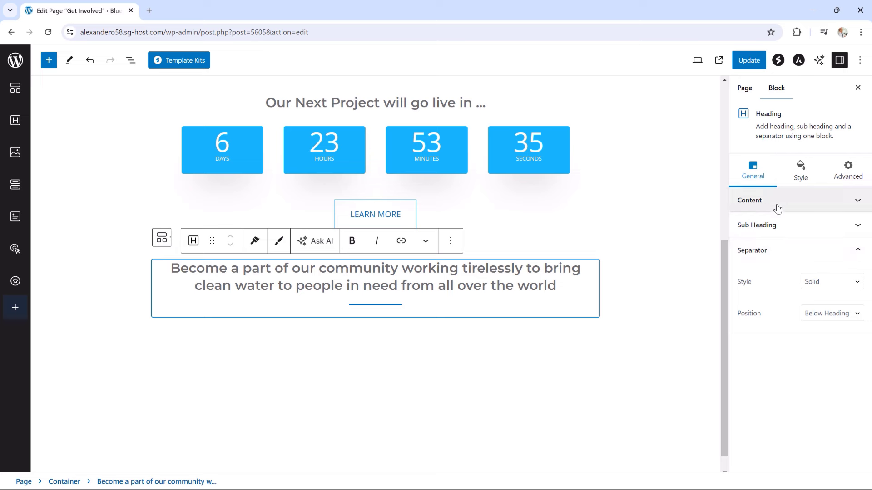
click(800, 180)
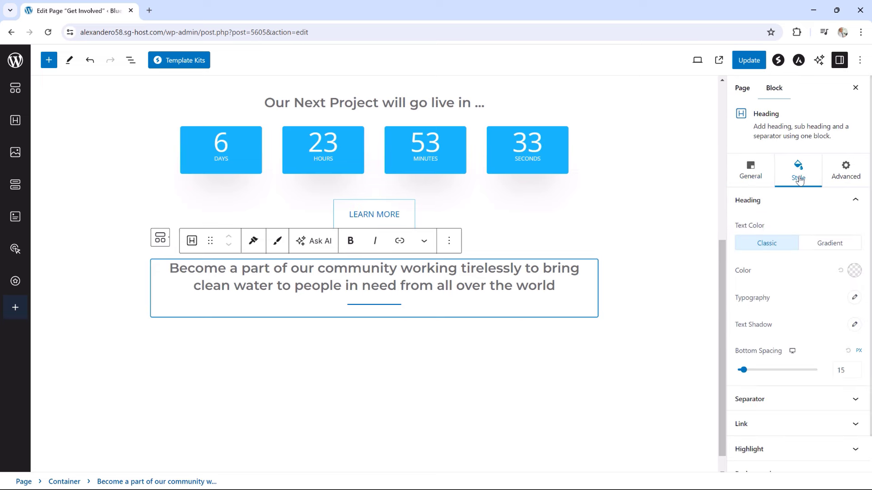
click(854, 297)
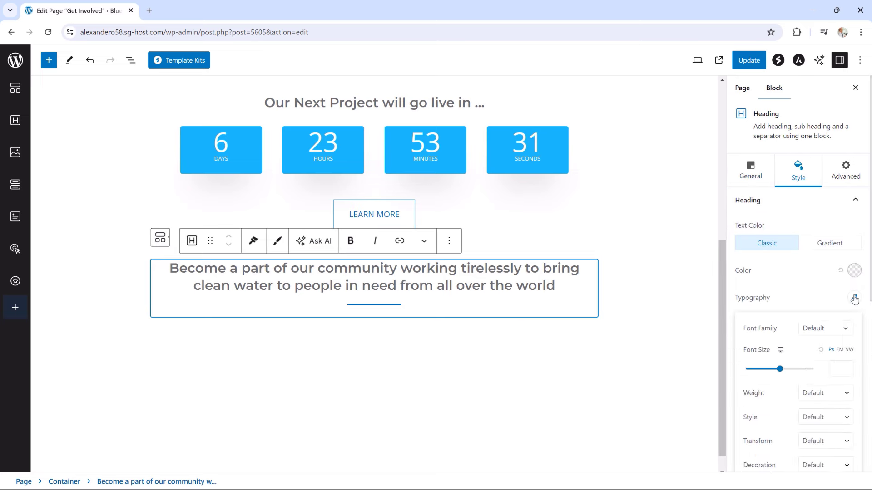
click(818, 397)
click(815, 336)
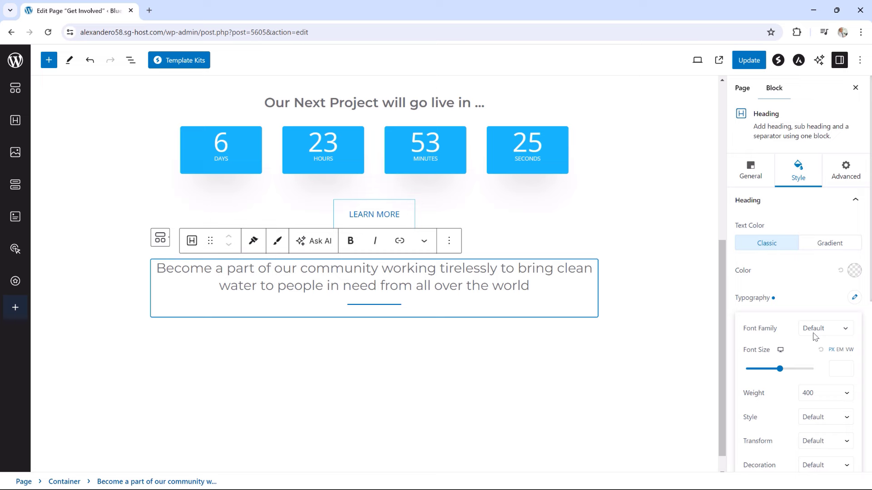
Make the separator line full width (100), 1 px thick, and light blue
click(773, 205)
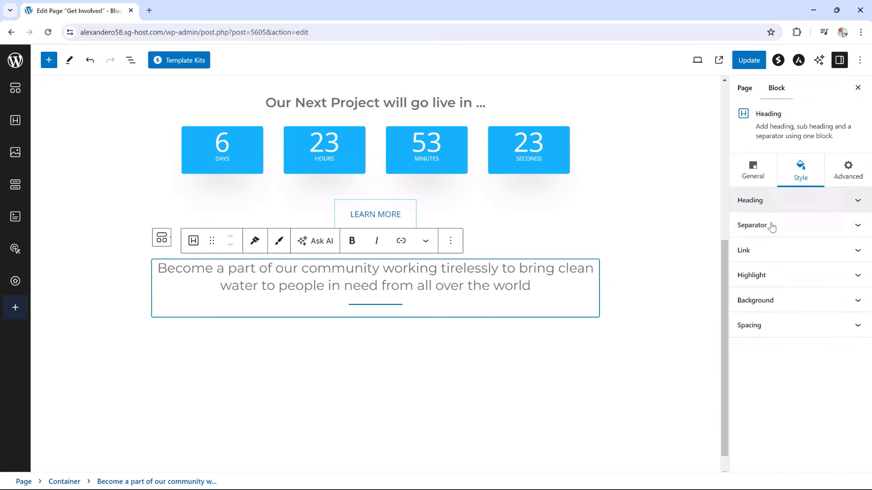
click(772, 225)
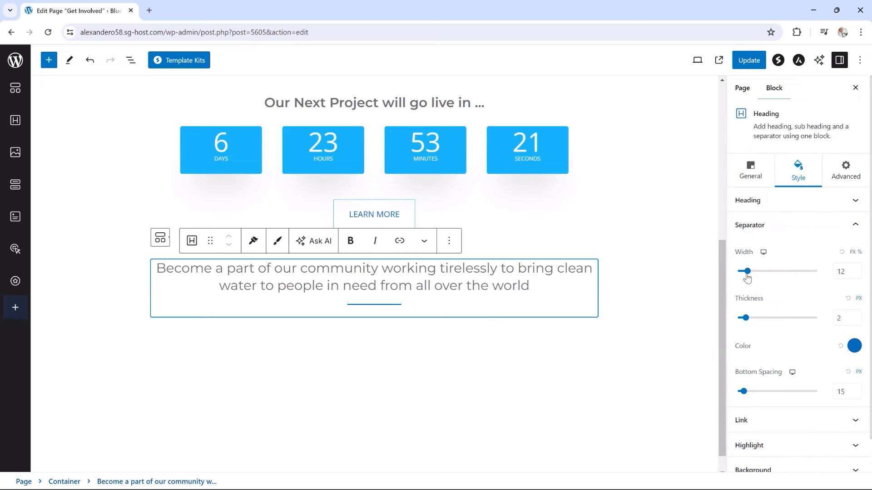
drag(748, 278, 820, 277)
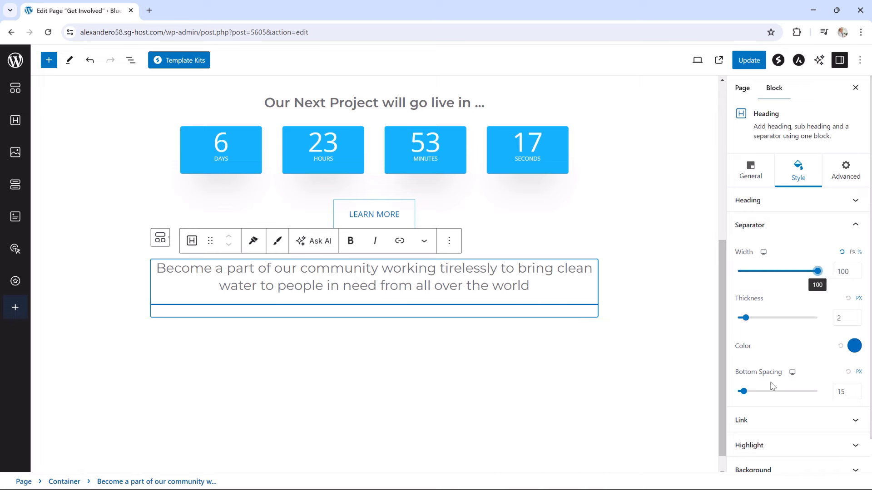
drag(745, 318, 743, 320)
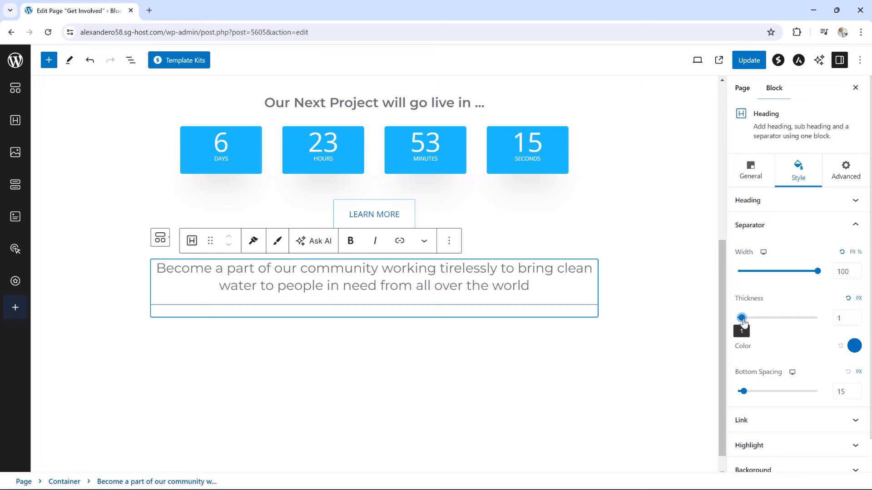
click(854, 346)
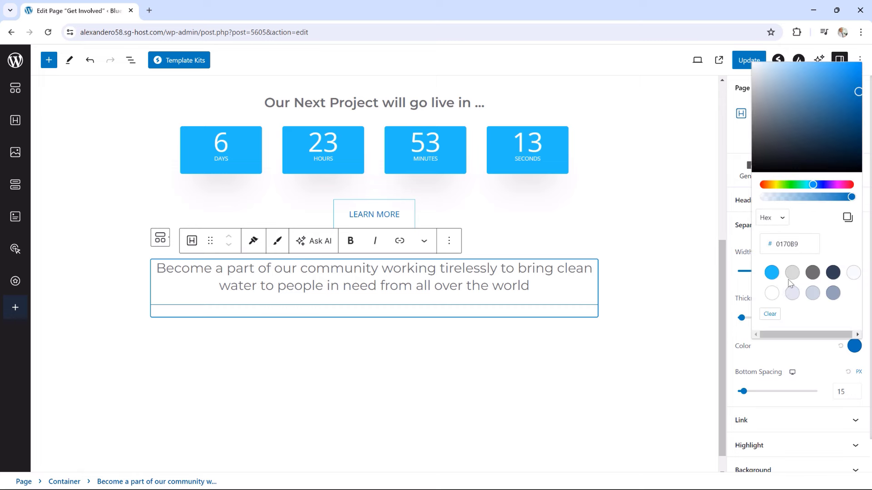
click(771, 272)
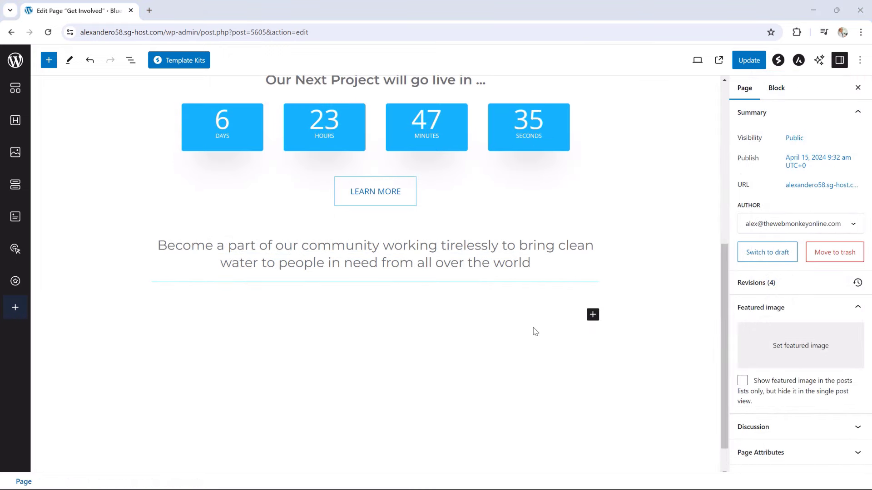
Insert a two-column Container below the community heading
click(593, 315)
click(630, 391)
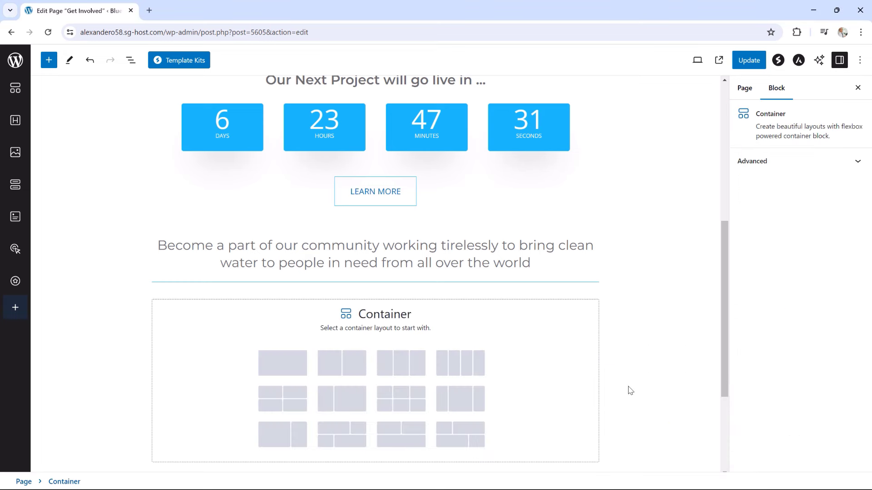
click(350, 372)
scroll(354, 363, down, 1)
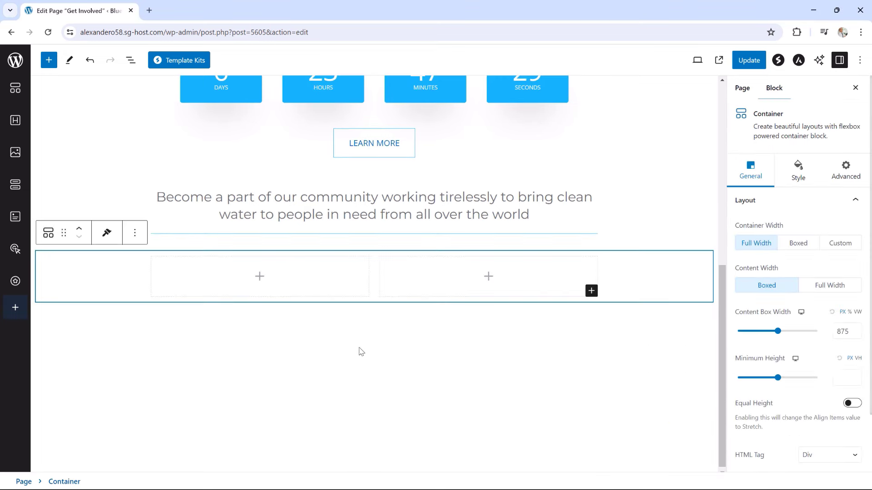
Add an Icon List block to the left column from the full block library
click(260, 281)
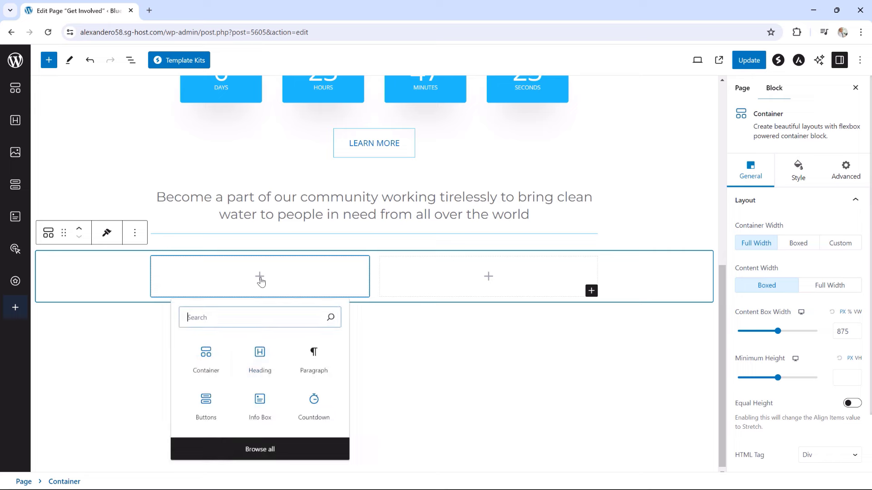
click(247, 449)
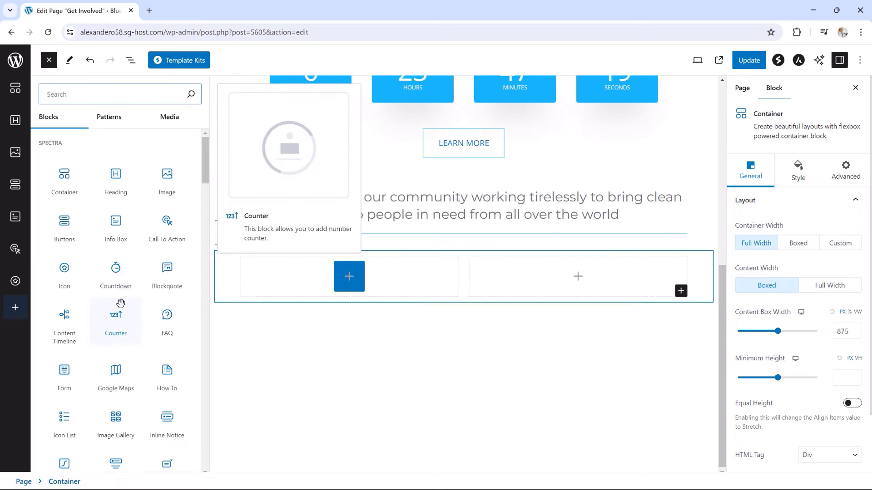
scroll(118, 306, down, 2)
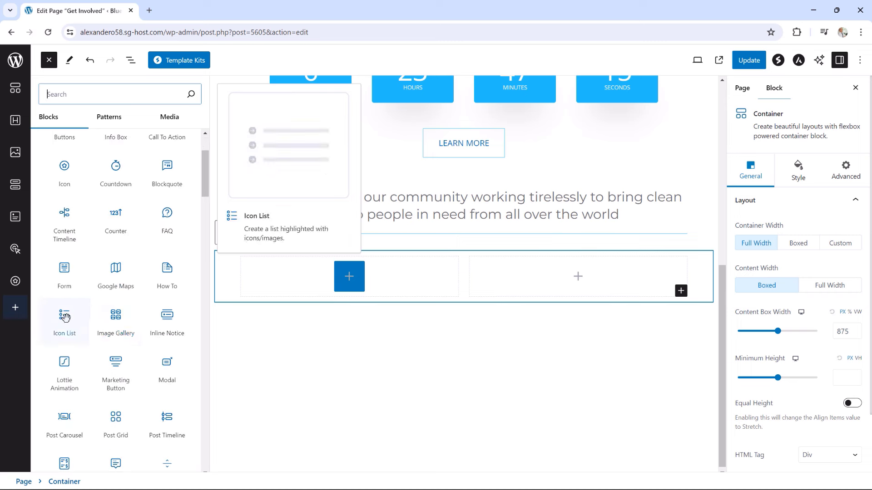
click(64, 317)
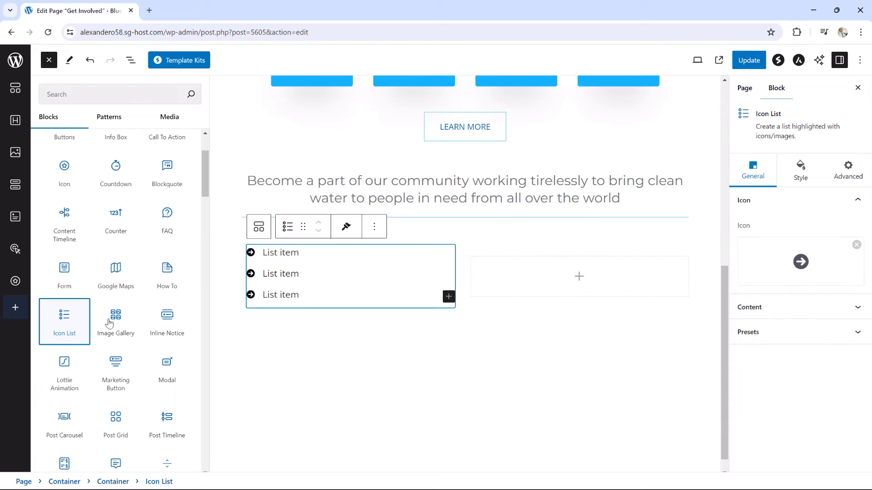
Give the first list item the Check icon from the icon library
click(296, 254)
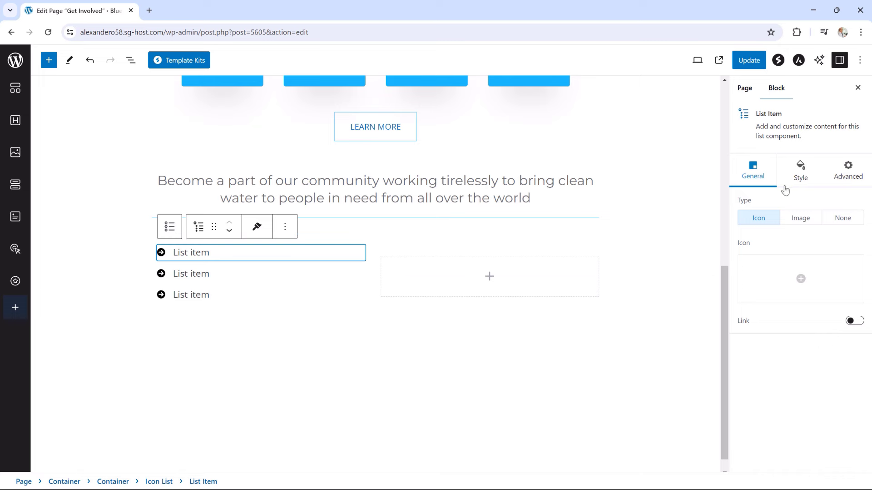
click(798, 276)
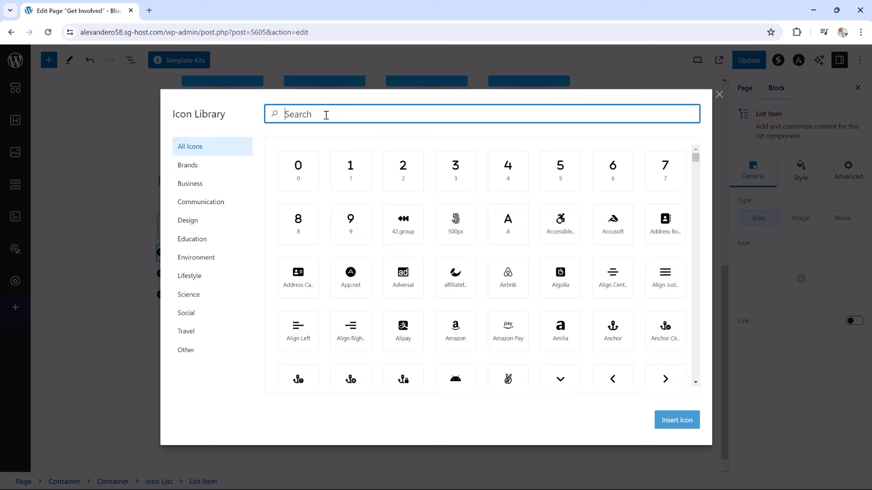
text(check)
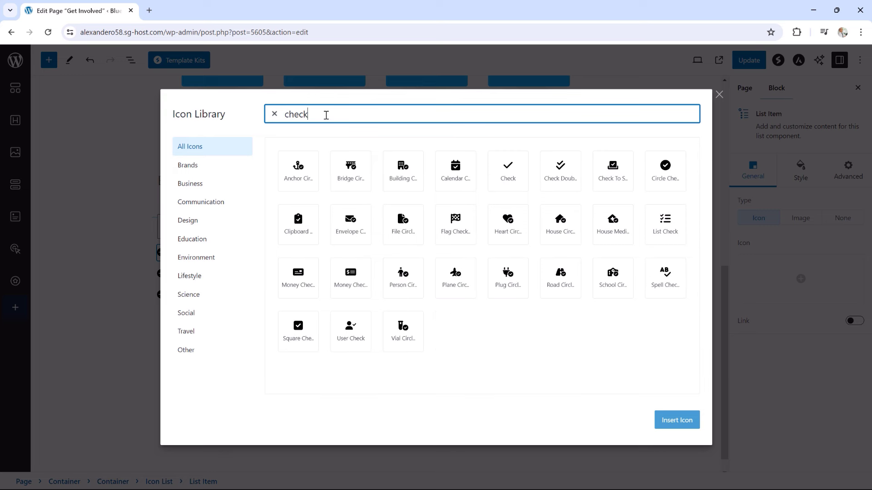
click(506, 171)
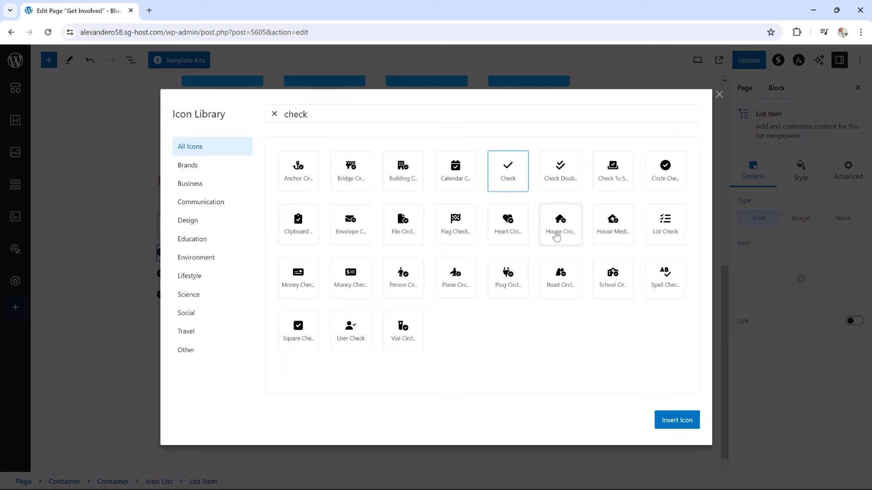
click(671, 420)
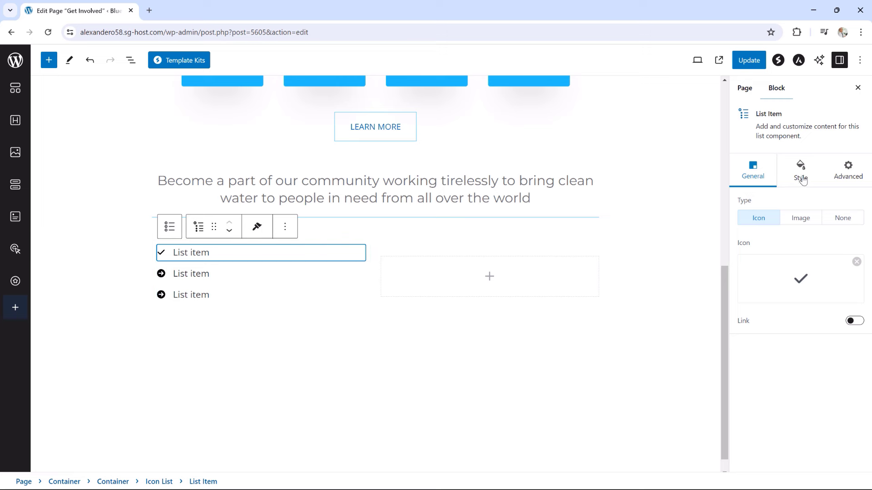
Colour the check icon light blue
click(801, 179)
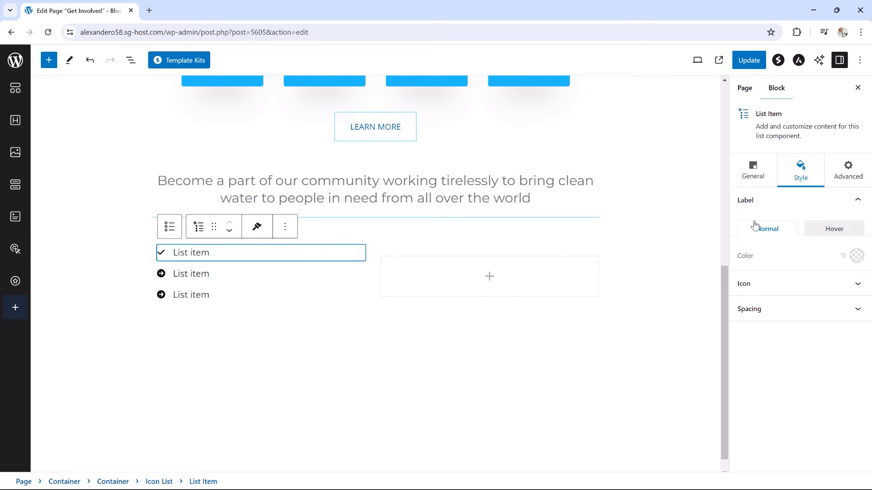
click(783, 288)
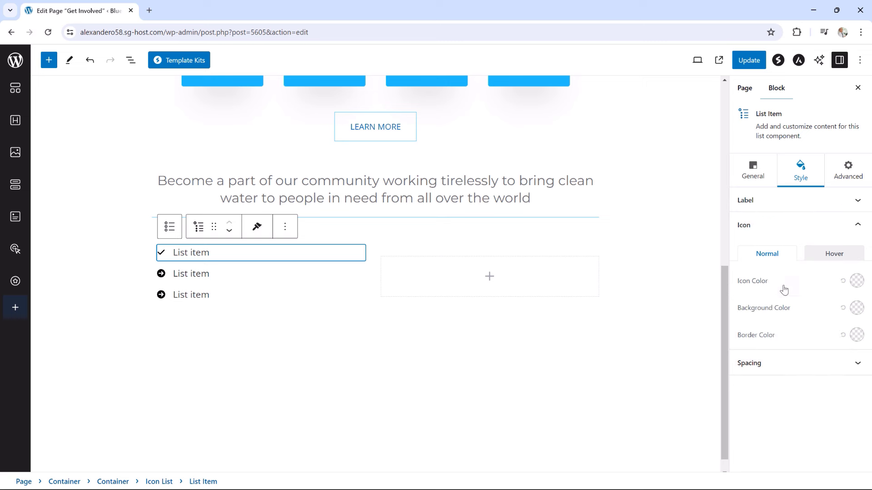
click(857, 281)
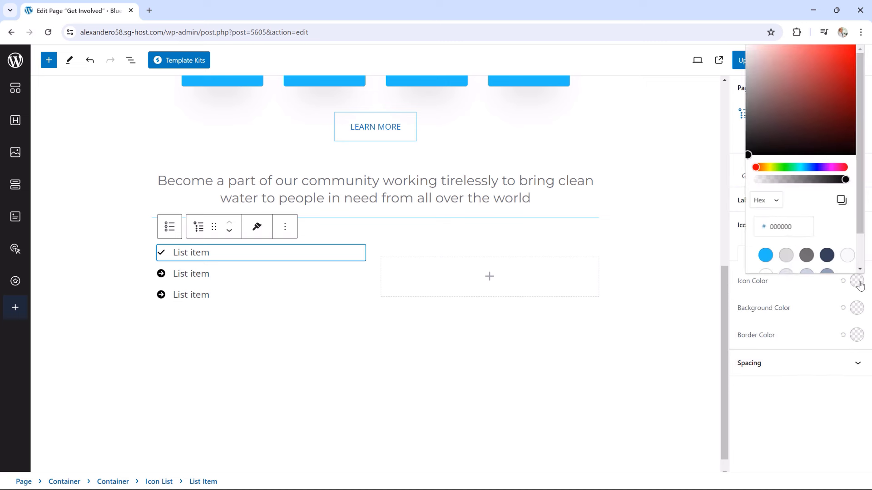
click(766, 257)
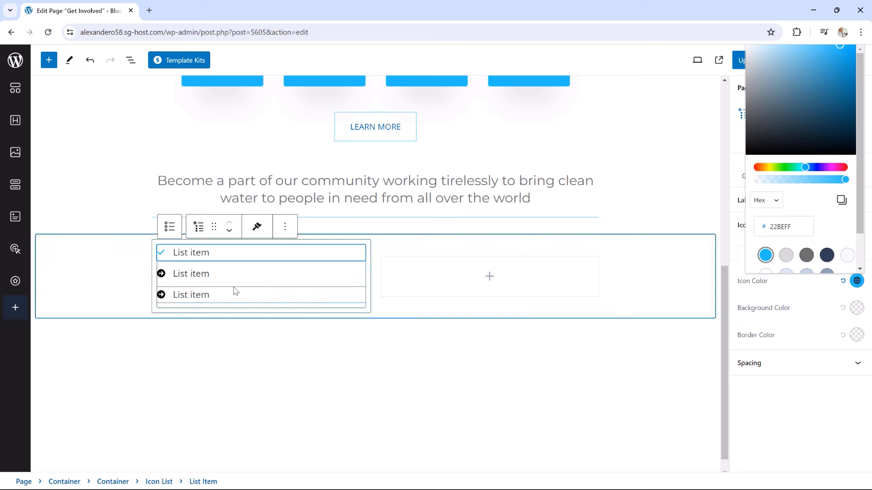
mouse_move(235, 286)
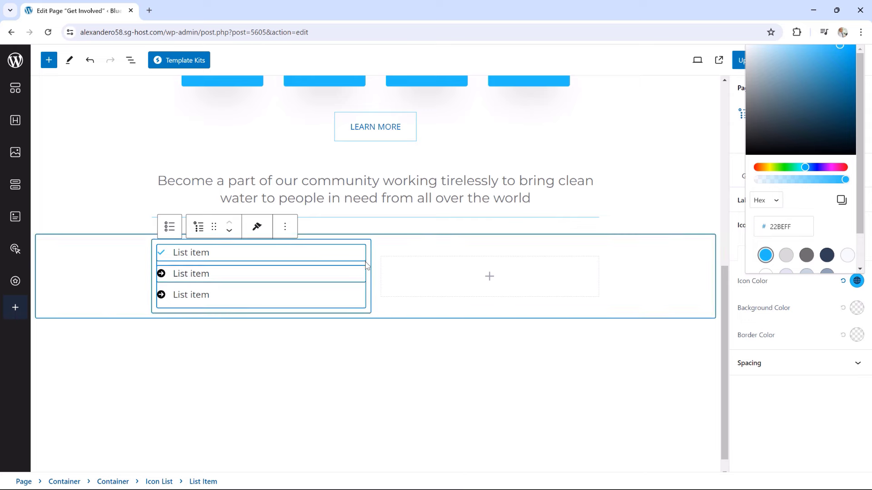
click(344, 257)
Duplicate the checked list item twice
click(287, 228)
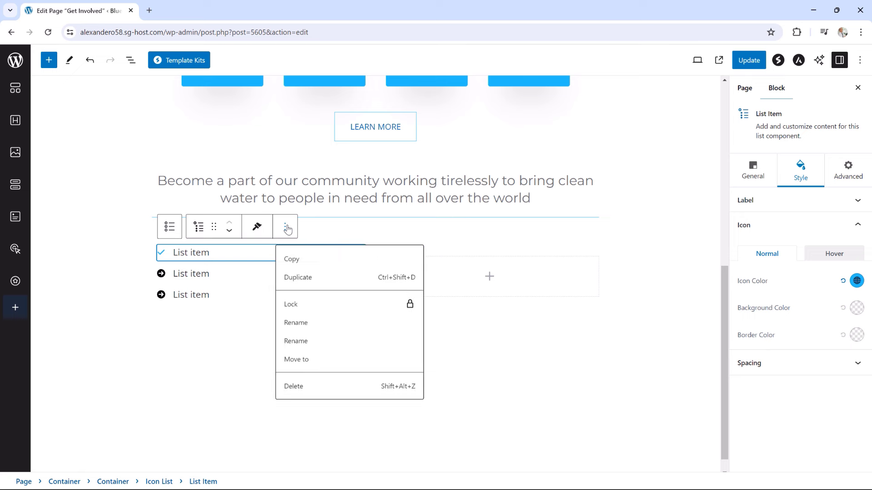
click(307, 282)
click(347, 250)
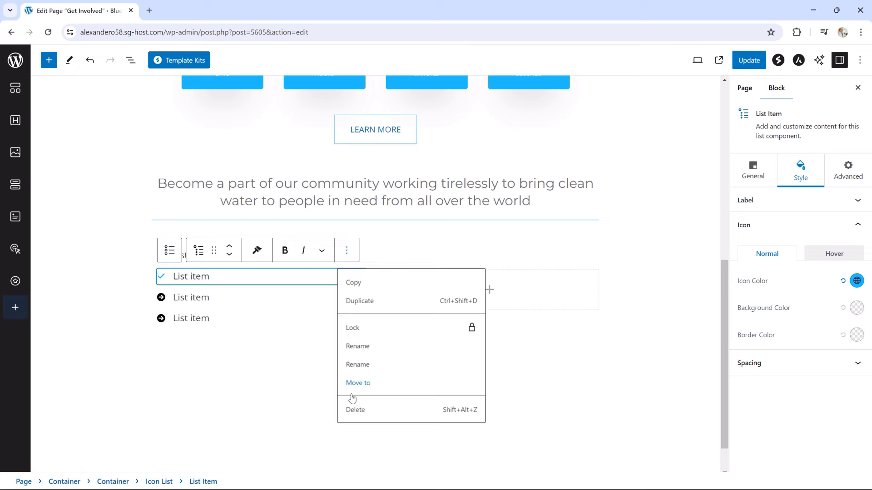
click(353, 302)
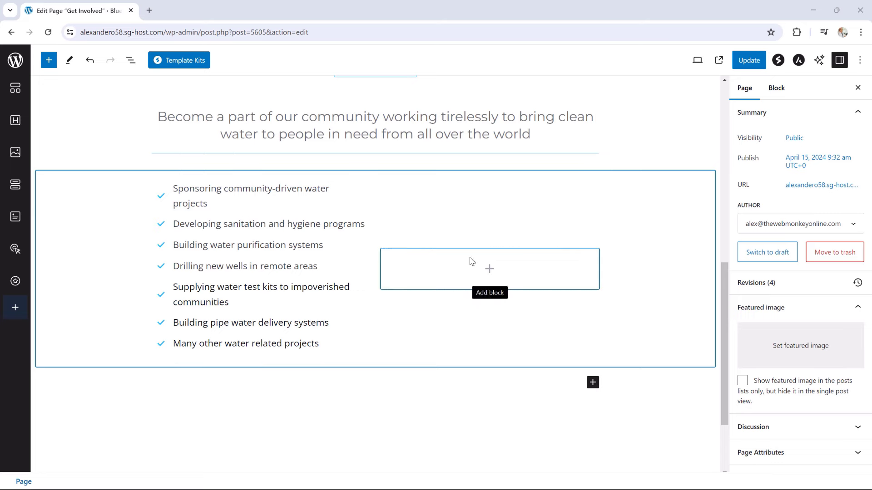
Insert an Image block into the empty right column
click(489, 271)
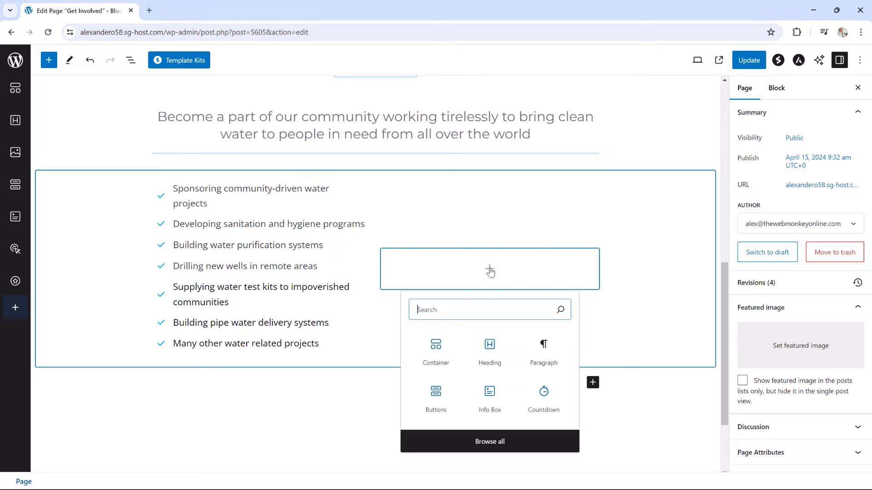
click(478, 445)
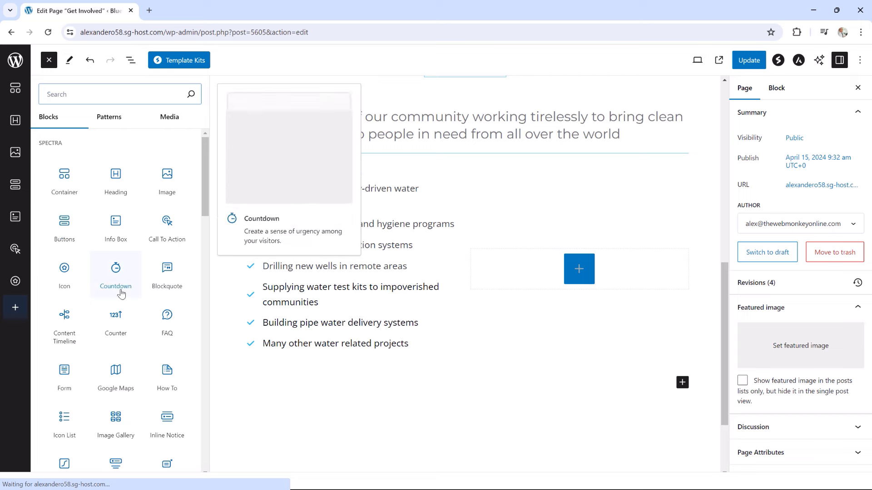
click(167, 175)
click(167, 176)
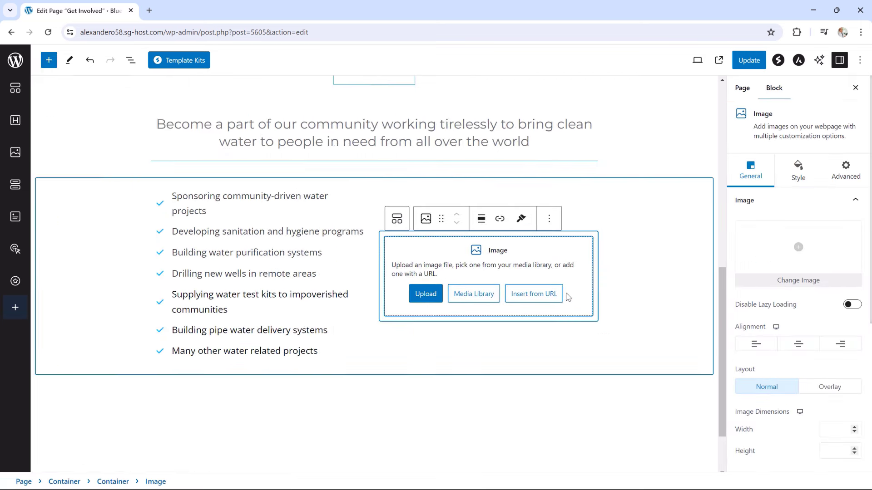
Fill the image with the hand-catching-tap-water photo and reselect the checklist's column
click(472, 295)
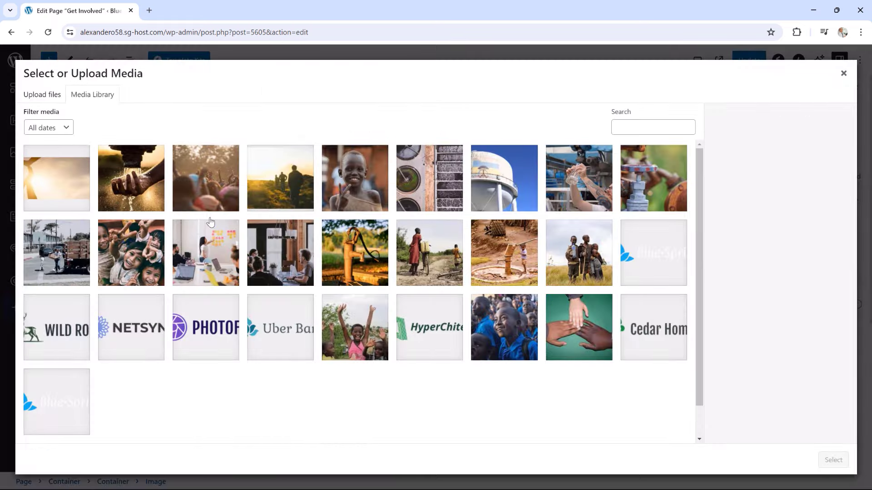
click(124, 189)
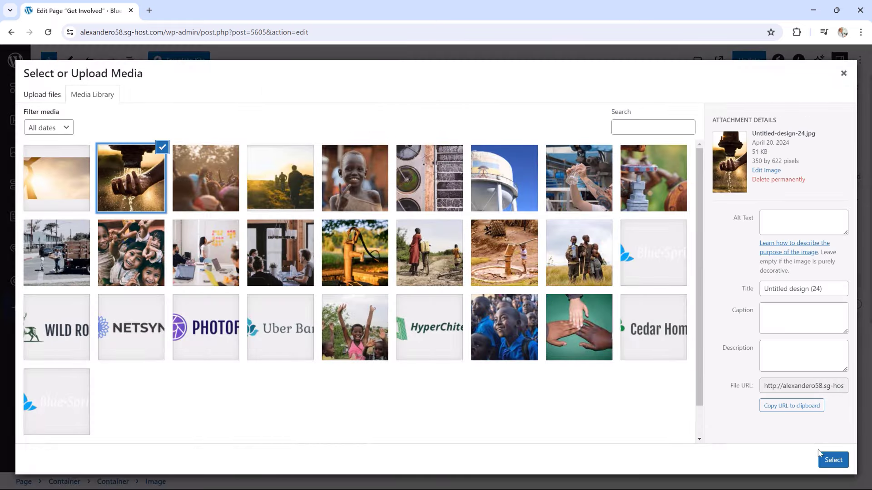
click(831, 460)
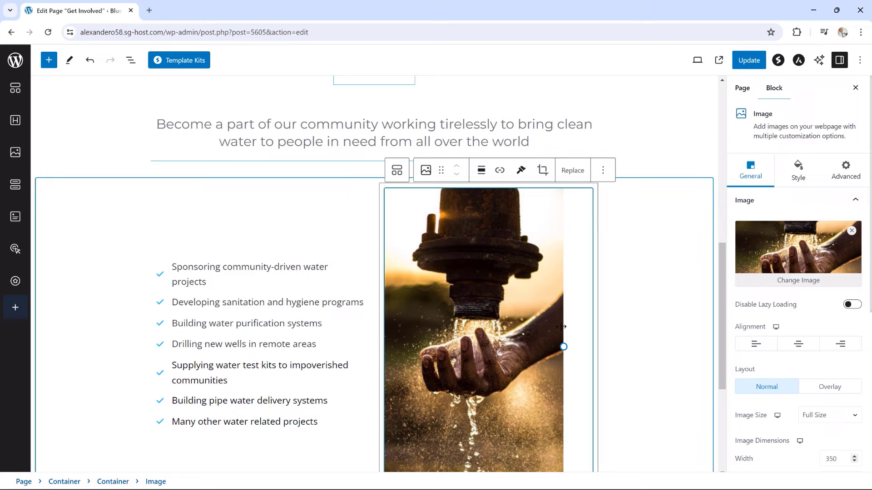
scroll(530, 315, down, 1)
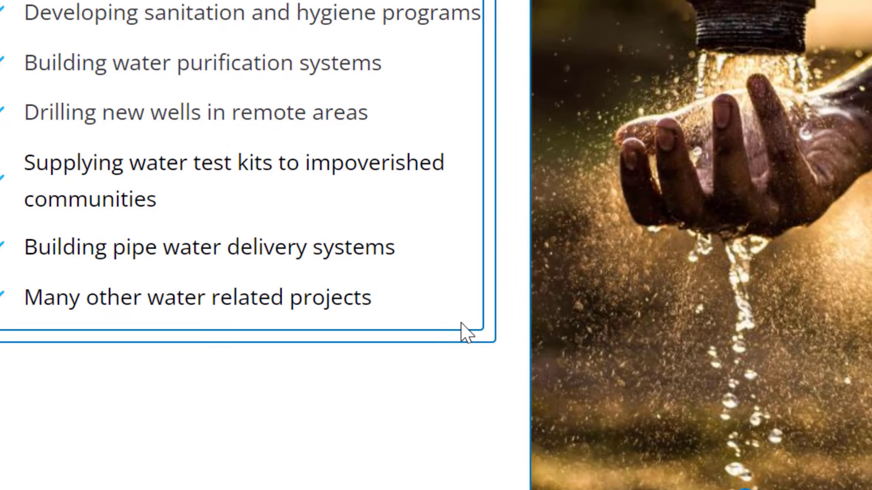
click(353, 381)
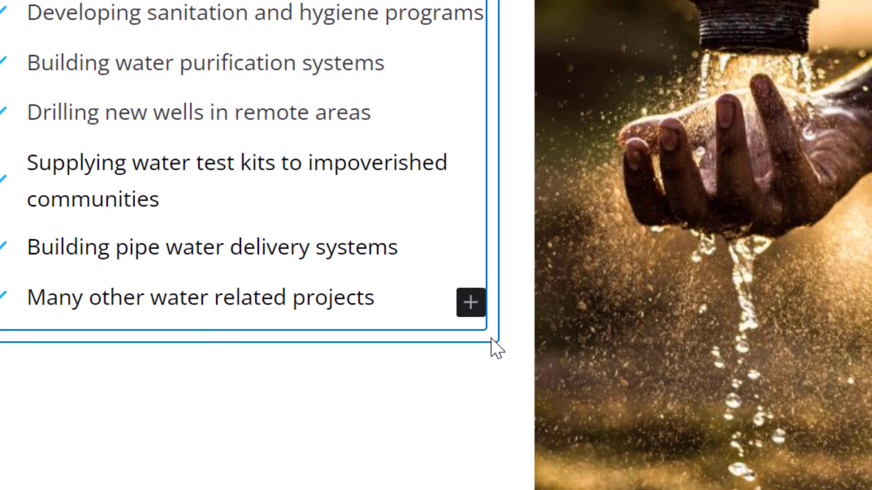
click(491, 338)
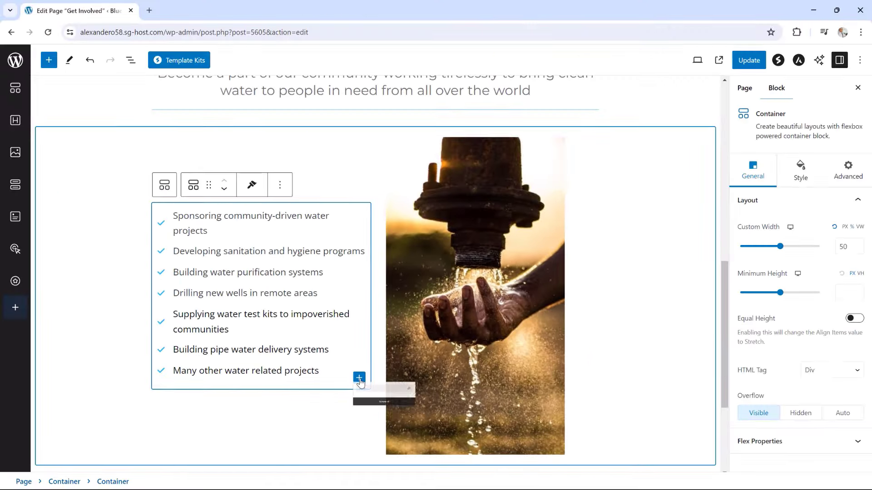
Add a Buttons block below the checklist with the label DONATE
click(471, 315)
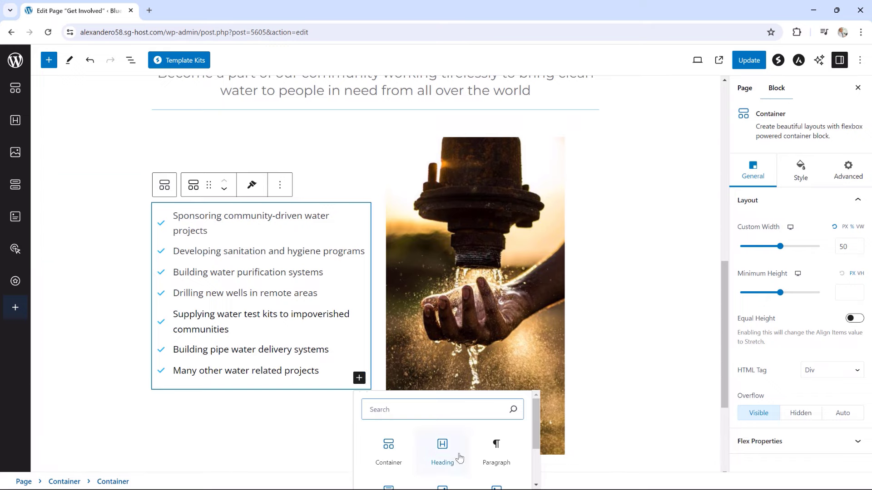
scroll(440, 452, down, 1)
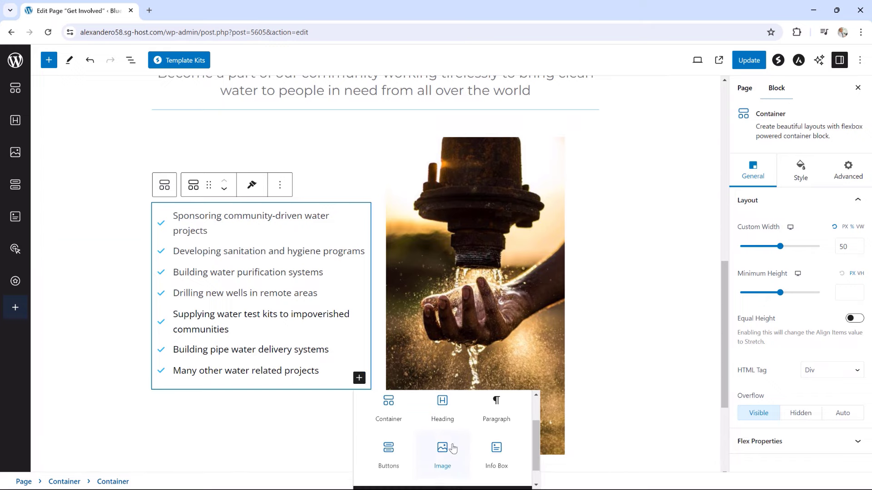
click(392, 449)
scroll(345, 372, down, 1)
click(281, 281)
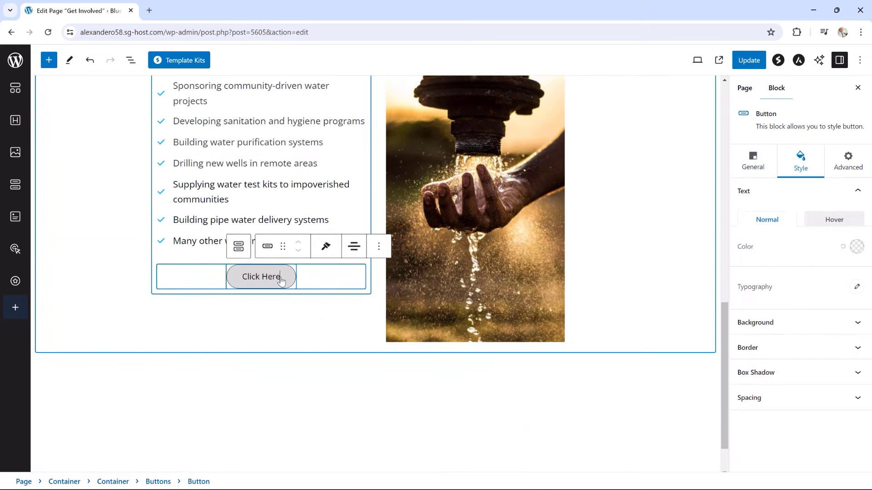
drag(281, 281, 235, 278)
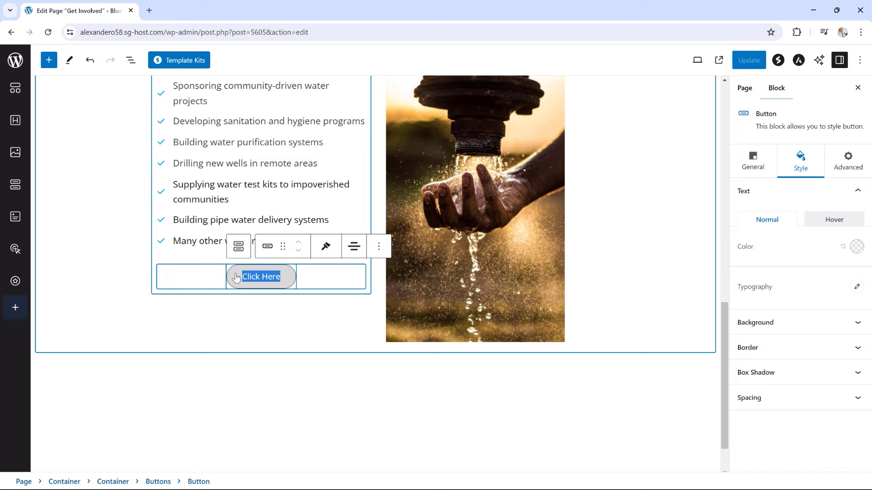
text(DONATE)
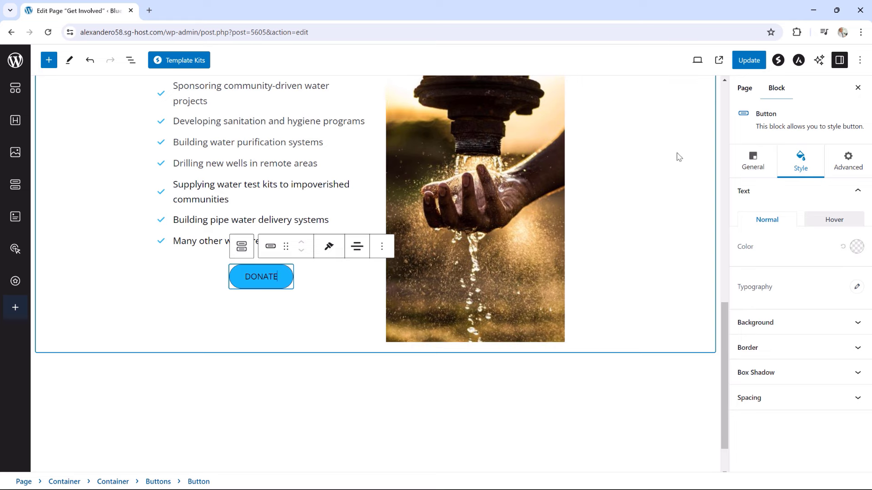
Apply the outlined-with-arrow preset to the DONATE button
click(743, 161)
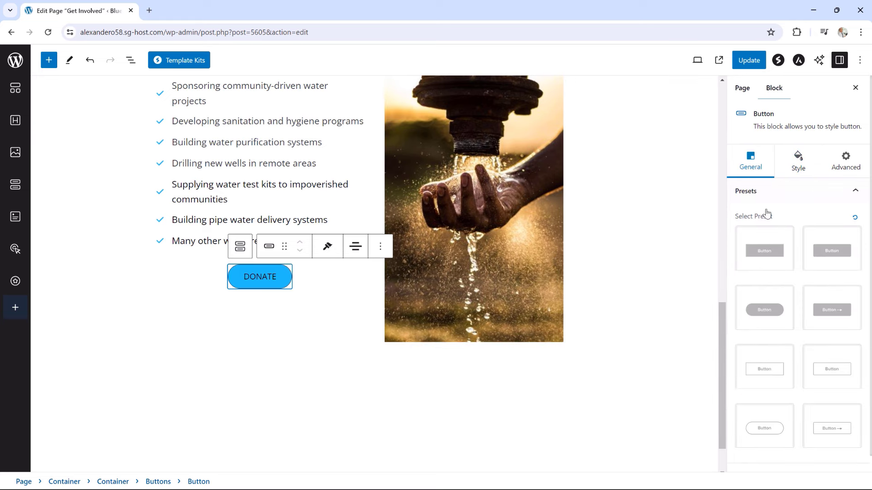
scroll(831, 424, down, 1)
click(828, 410)
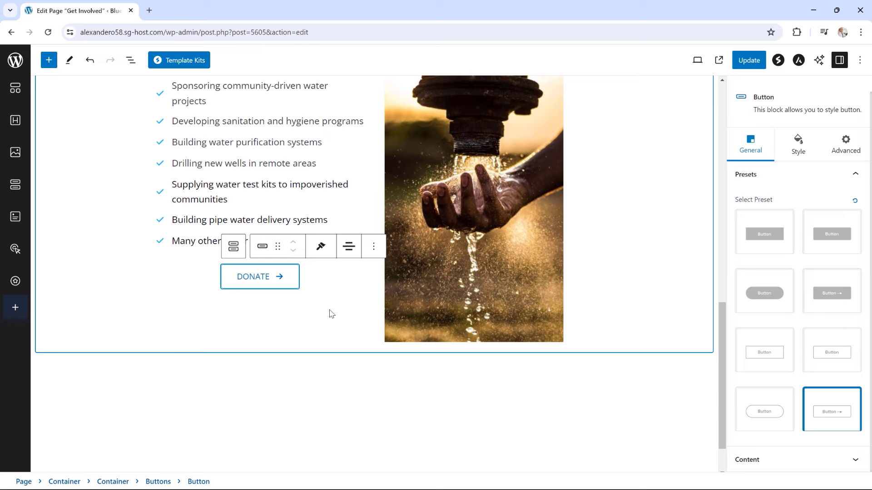
scroll(336, 315, up, 2)
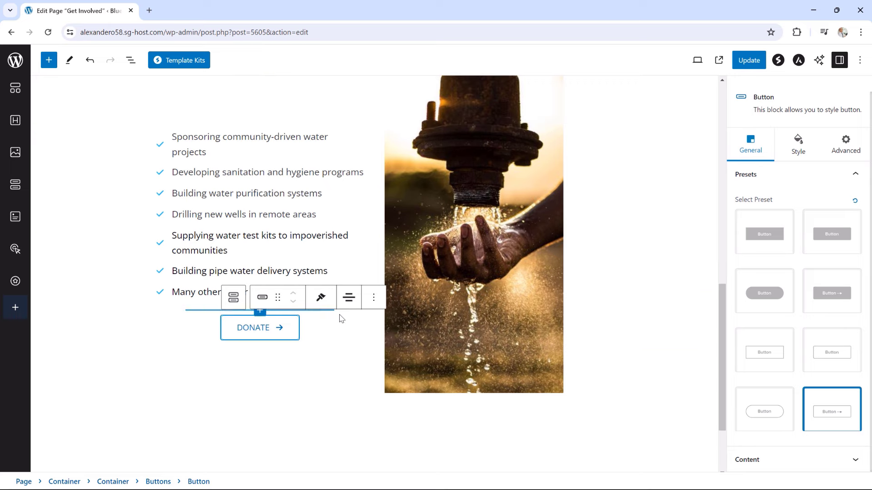
scroll(340, 317, up, 1)
scroll(341, 318, up, 1)
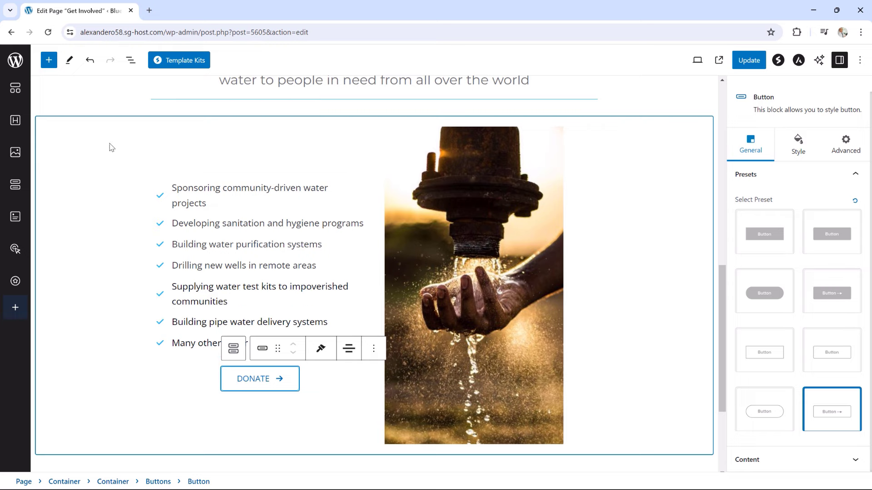
Give the checklist section 50 px top and bottom padding, update the page, and view it live
click(53, 141)
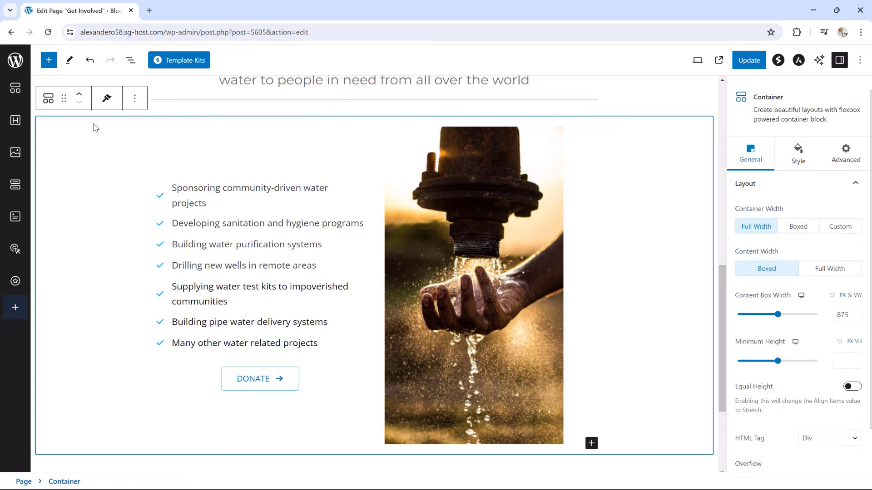
click(796, 155)
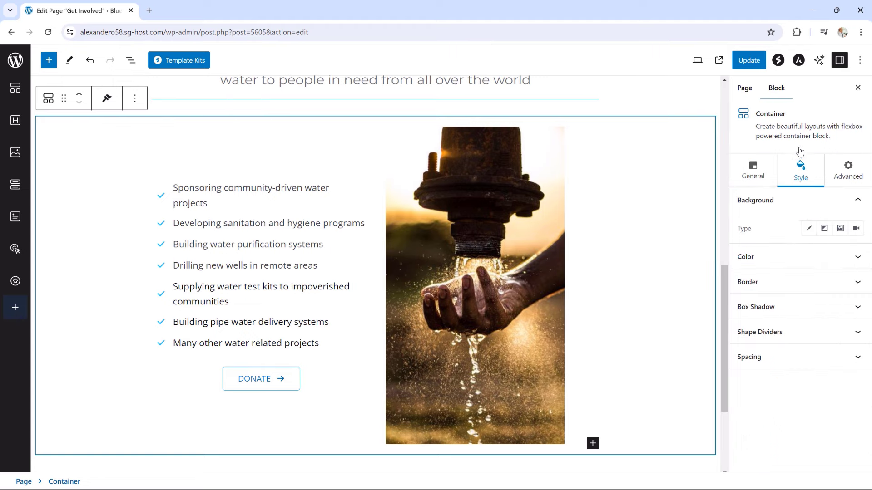
click(795, 359)
scroll(795, 364, down, 3)
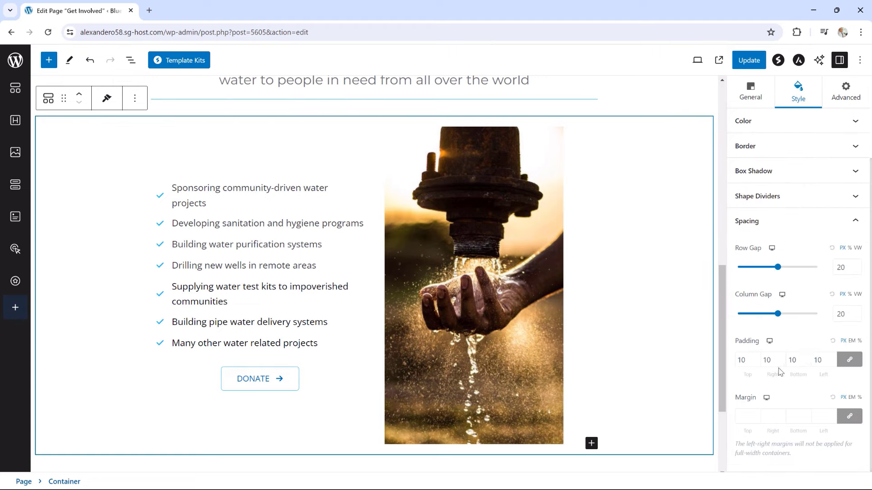
click(850, 363)
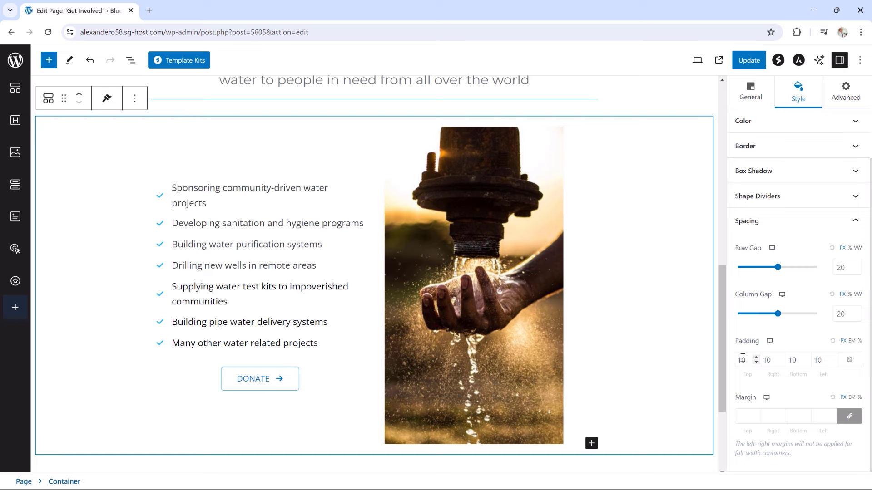
drag(743, 359, 740, 360)
text(5)
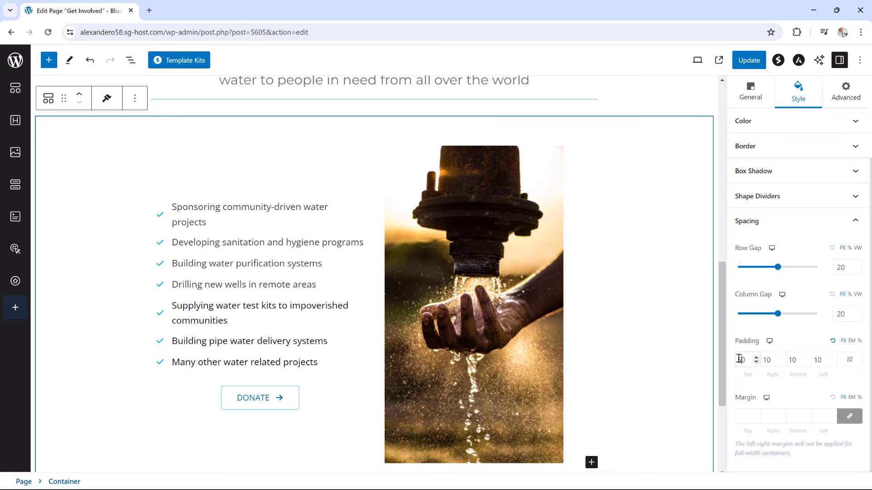
click(793, 360)
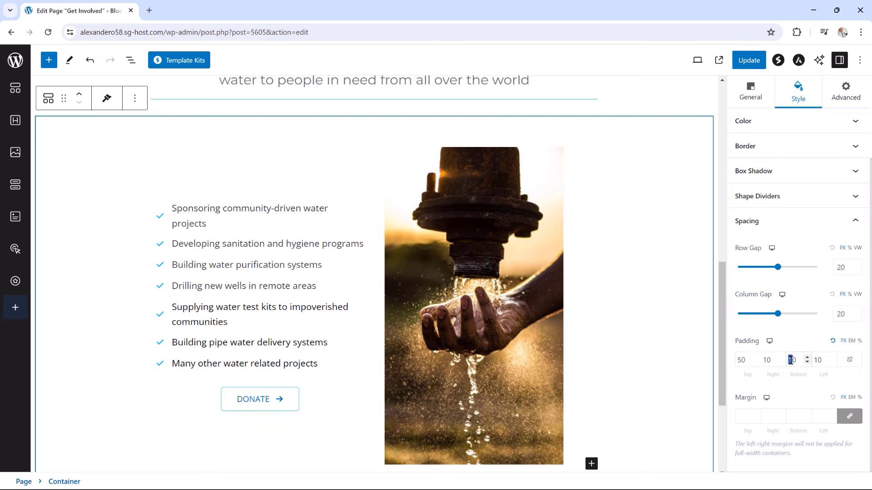
text(5)
click(753, 66)
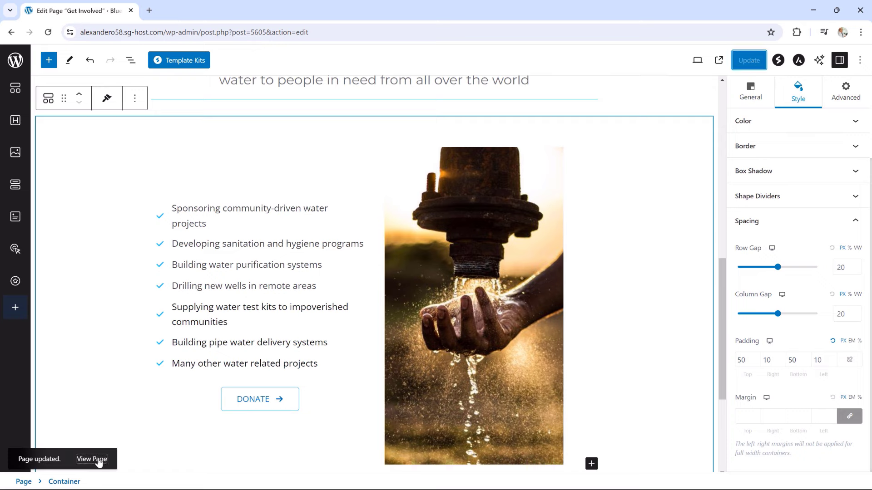
click(99, 462)
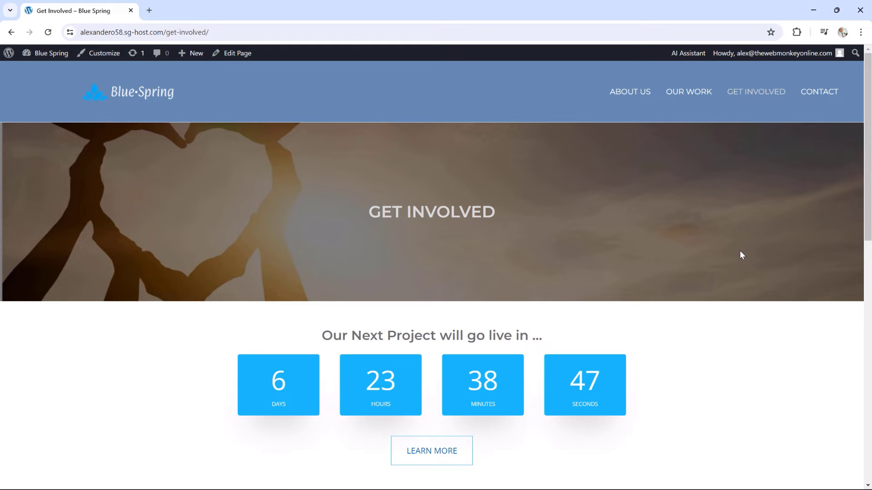
scroll(739, 254, down, 5)
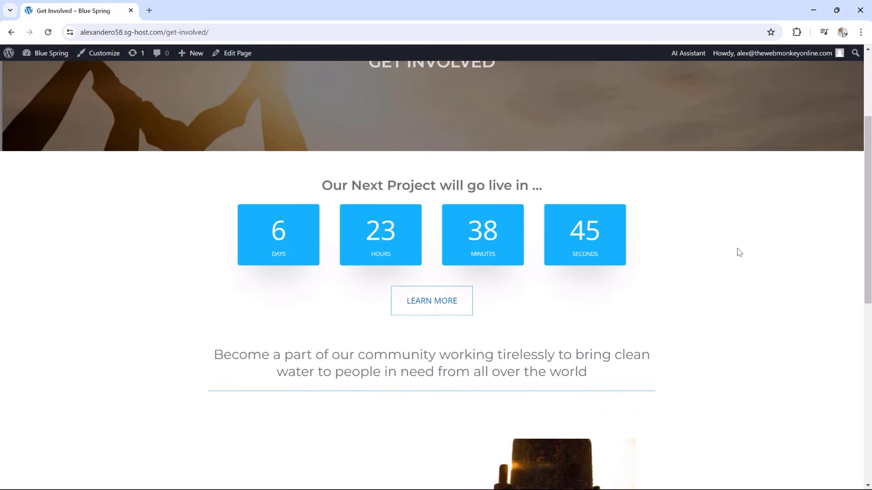
scroll(739, 251, down, 6)
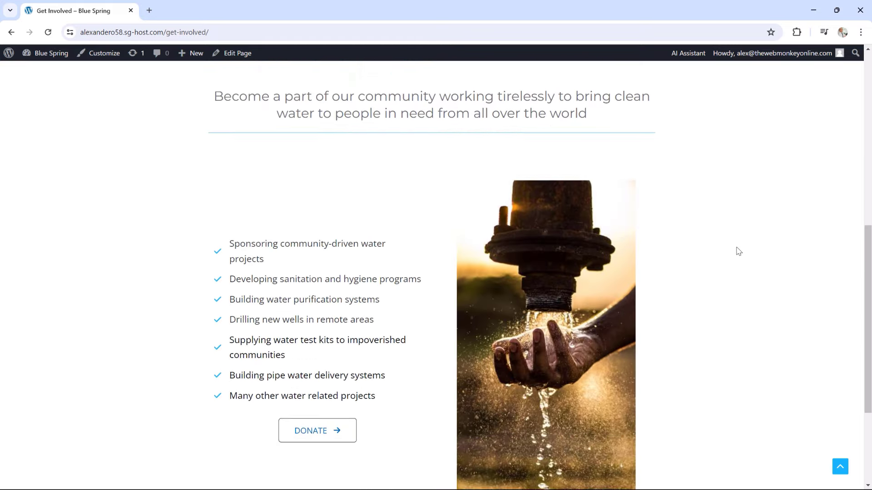
scroll(740, 251, down, 2)
scroll(739, 252, up, 2)
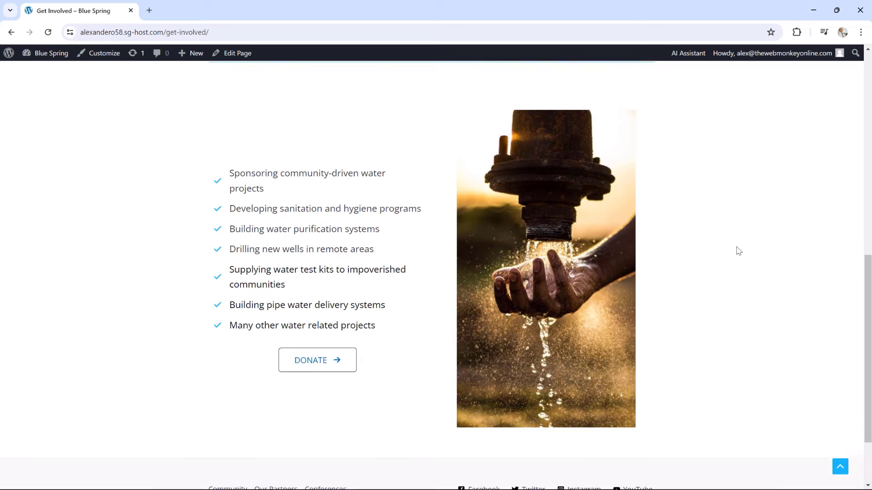
scroll(739, 251, up, 1)
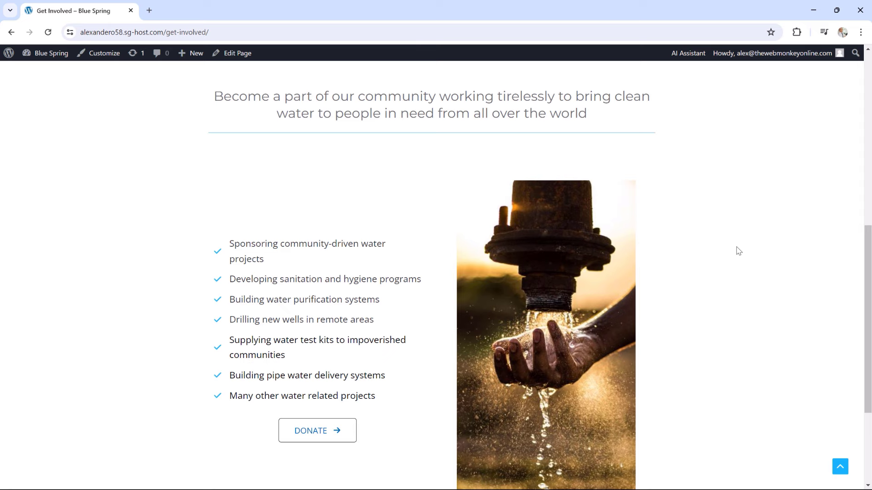
scroll(739, 251, down, 2)
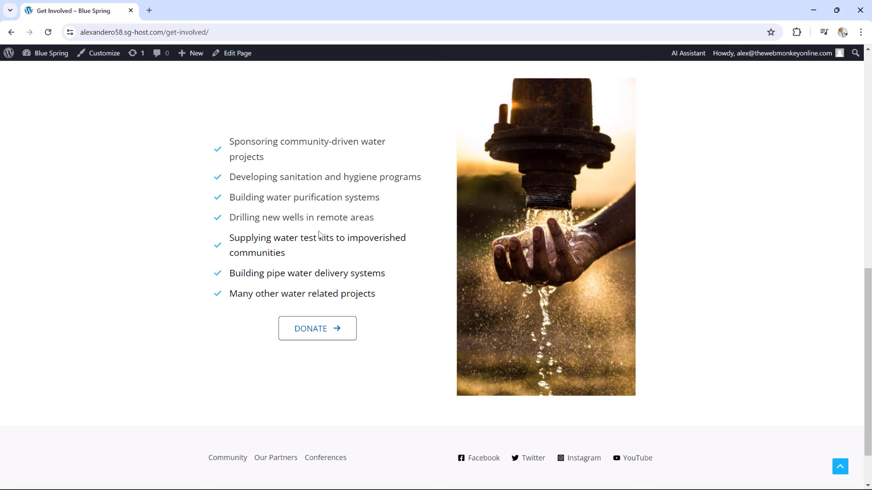
scroll(320, 233, up, 1)
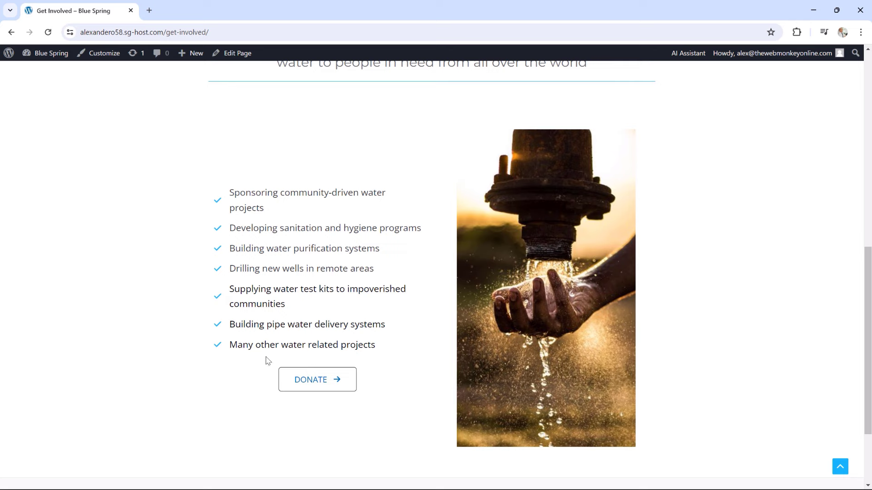
Scroll the live page, then go to the About Us page
scroll(287, 359, up, 2)
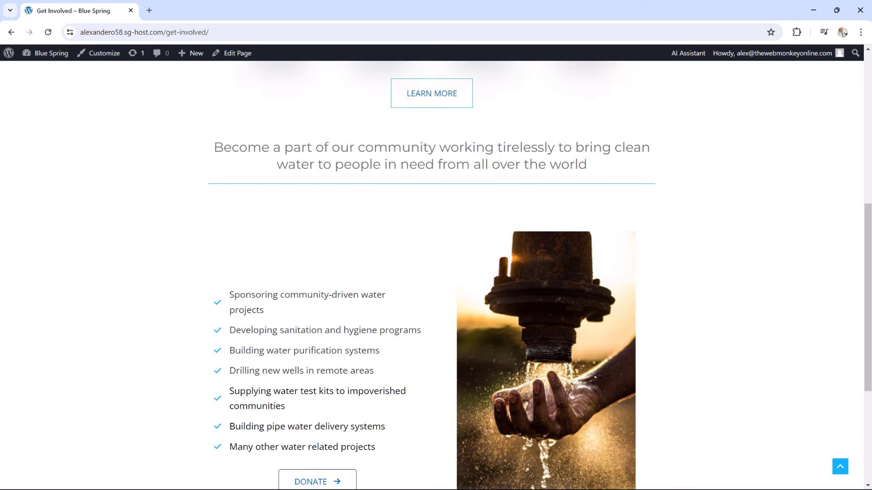
scroll(660, 230, down, 4)
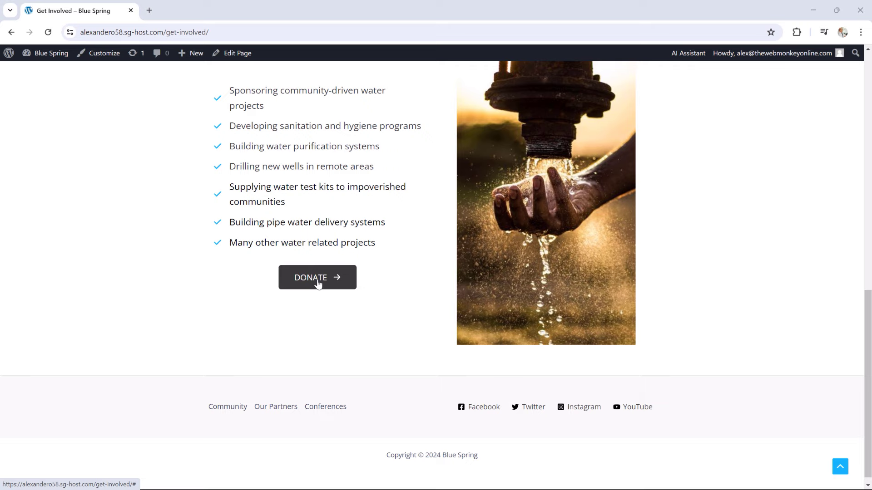
scroll(688, 328, up, 6)
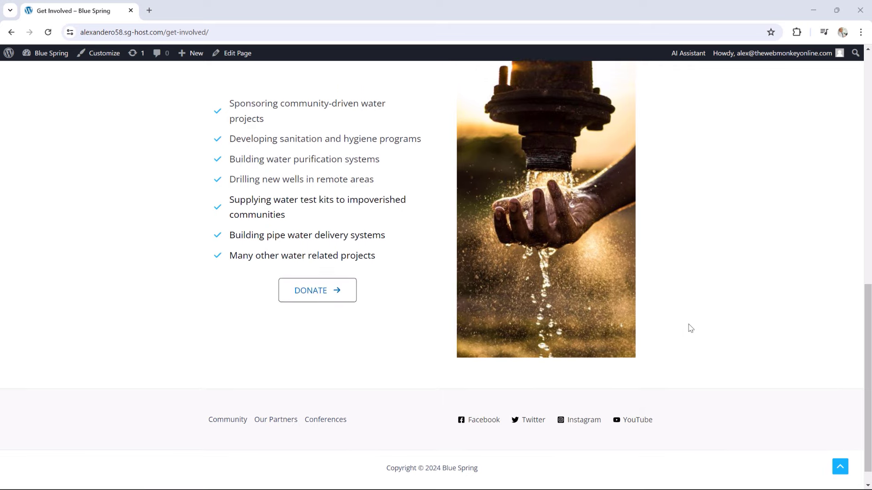
scroll(687, 333, up, 5)
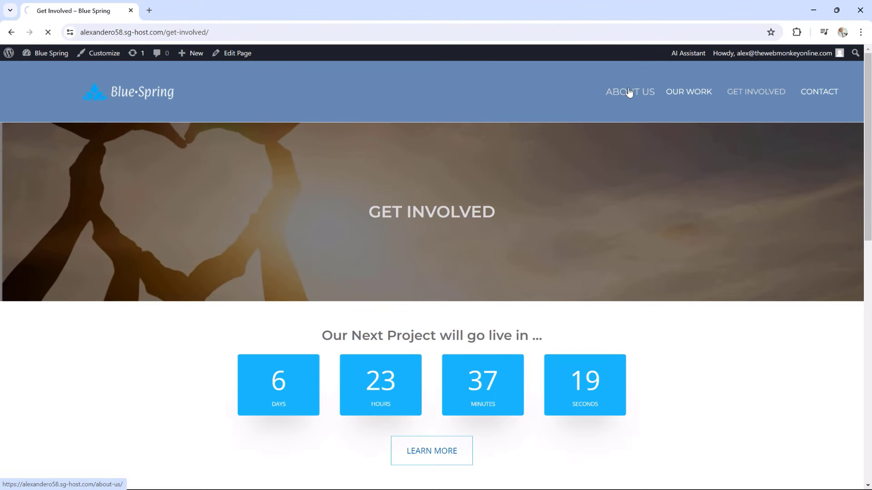
click(630, 89)
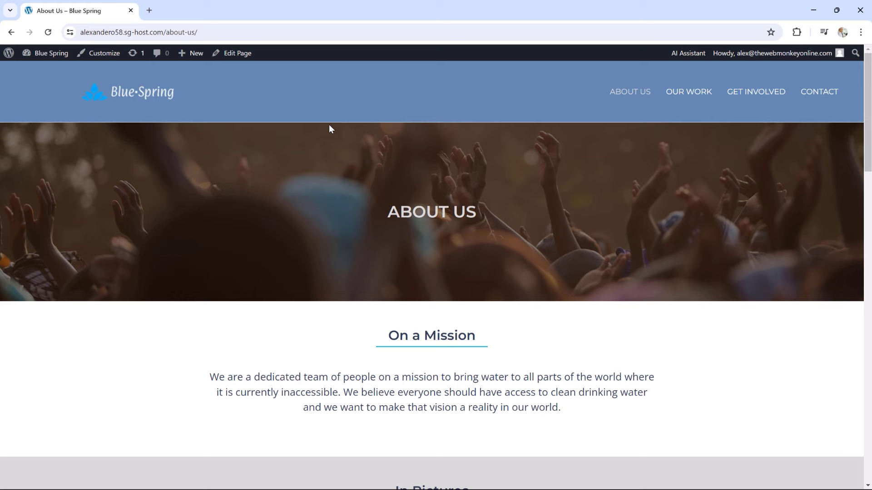
In the Customizer, set the primary header's bottom border size to 0 and publish
click(103, 54)
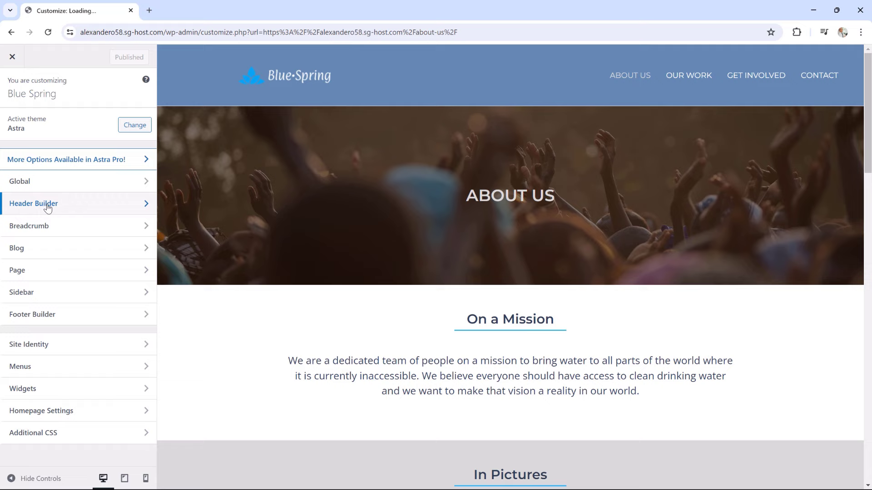
click(48, 207)
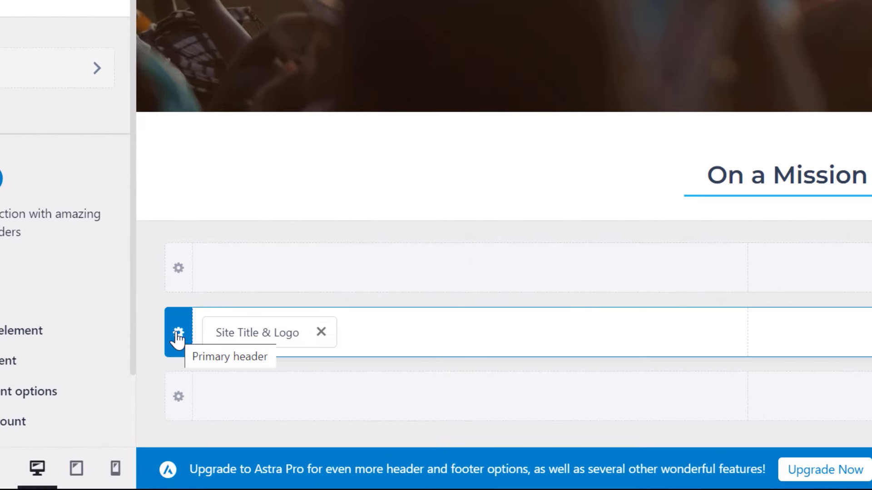
click(178, 335)
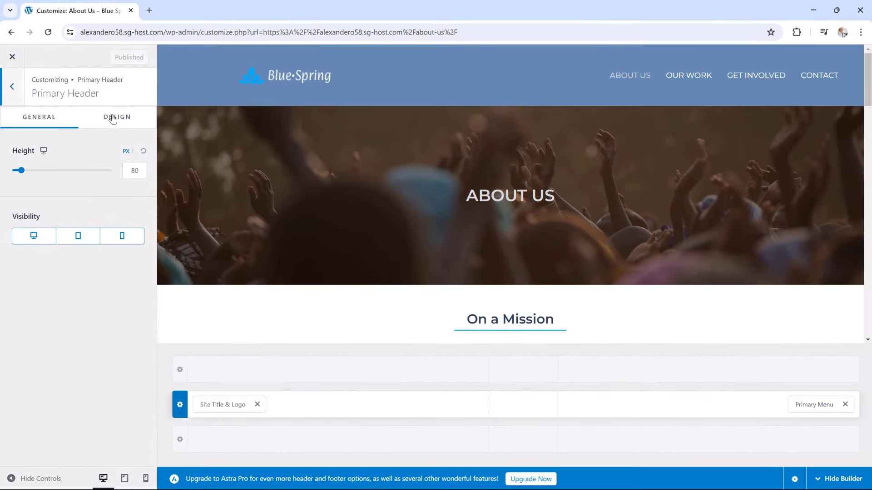
click(113, 119)
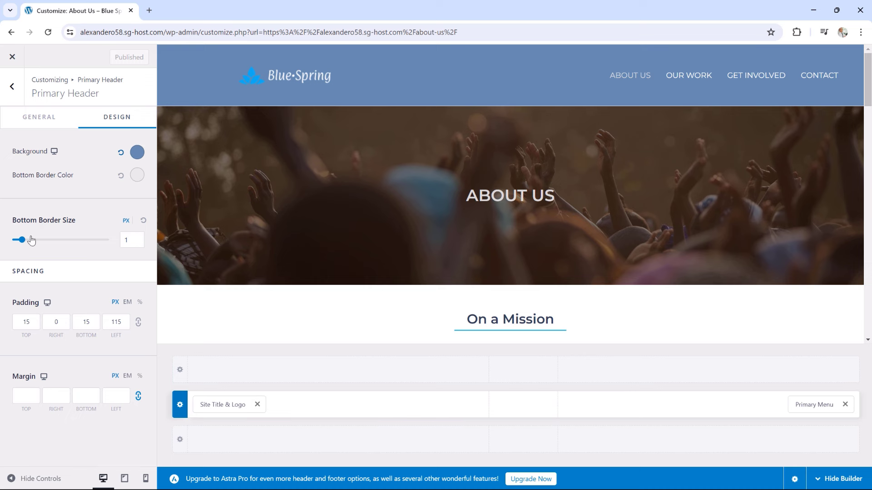
drag(19, 245, 18, 230)
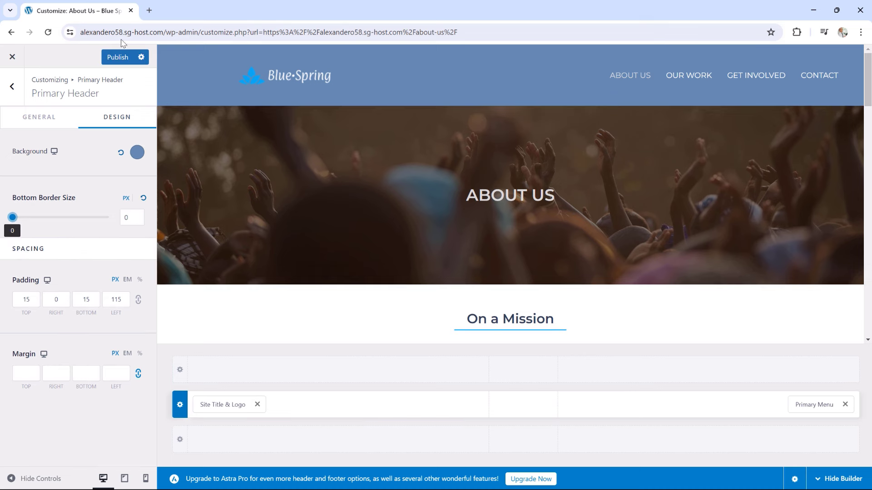
click(117, 57)
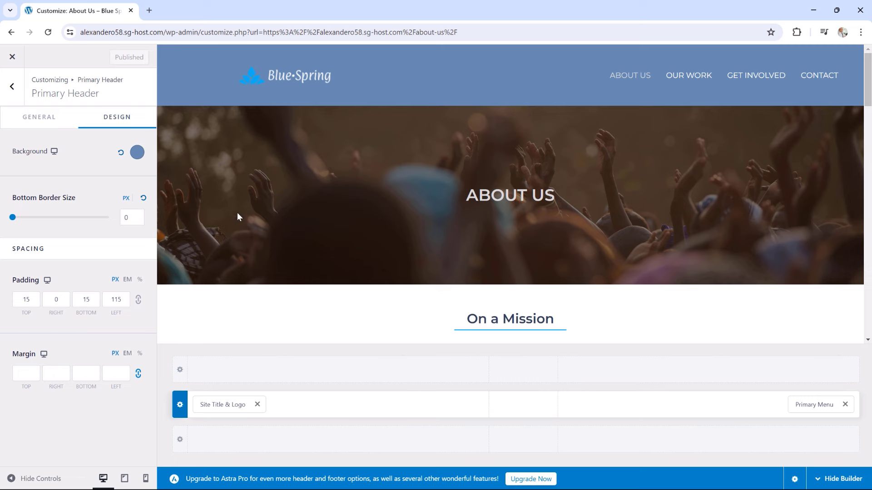
click(13, 58)
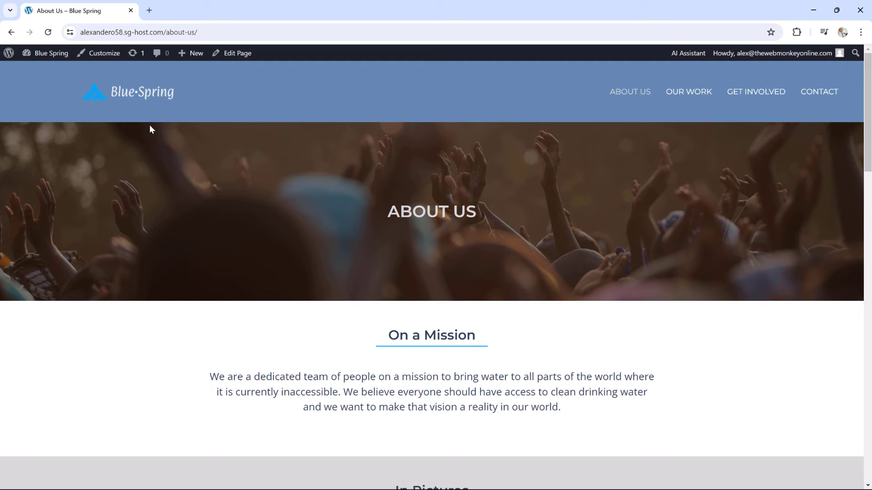
Go to the Get Involved page from the menu and scroll through it
click(763, 101)
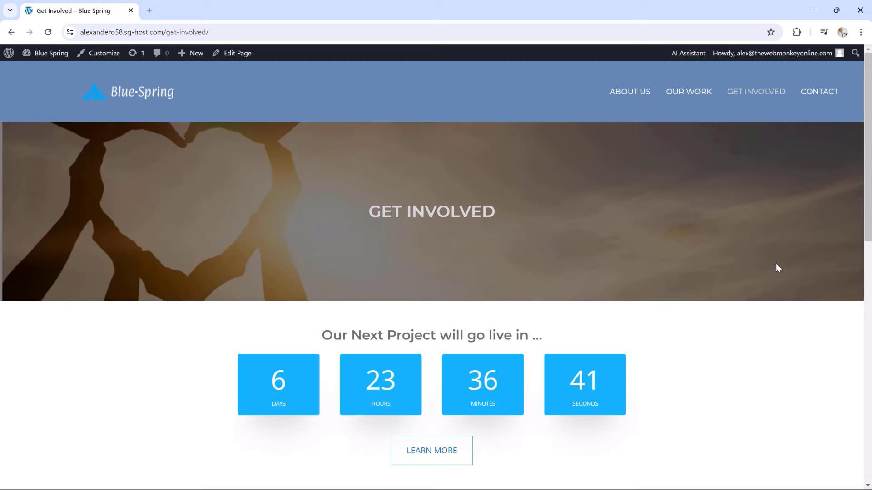
scroll(777, 268, down, 10)
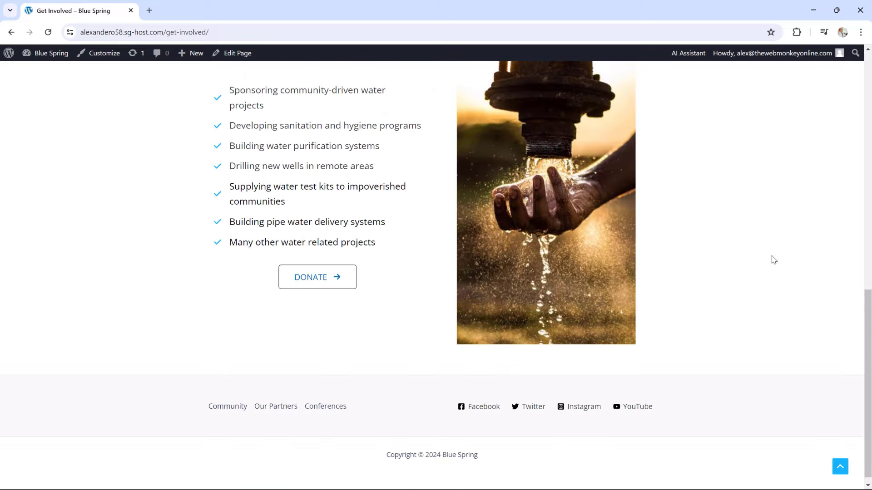
scroll(772, 261, up, 5)
scroll(774, 260, up, 5)
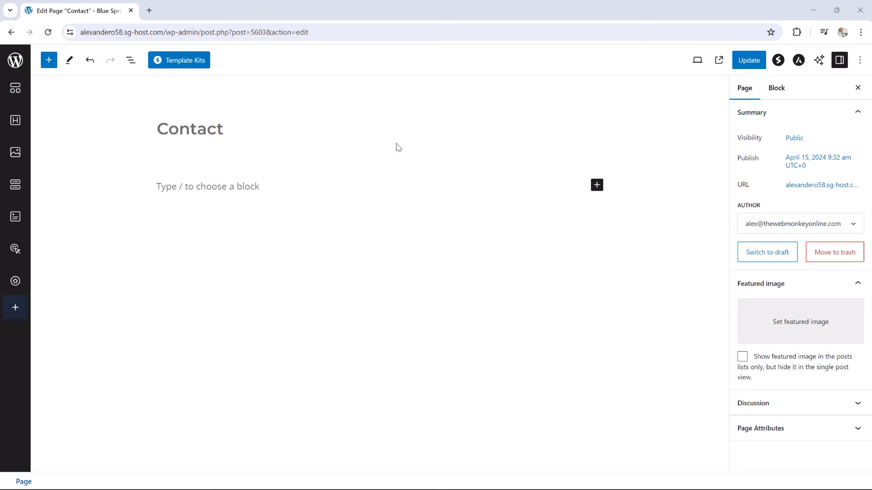
Hide the Contact page title and insert a single-column Container below it
click(190, 129)
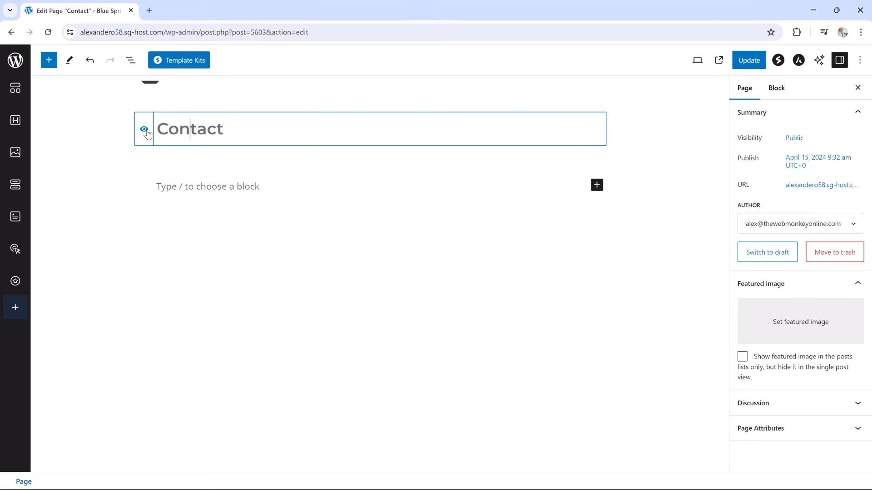
click(144, 130)
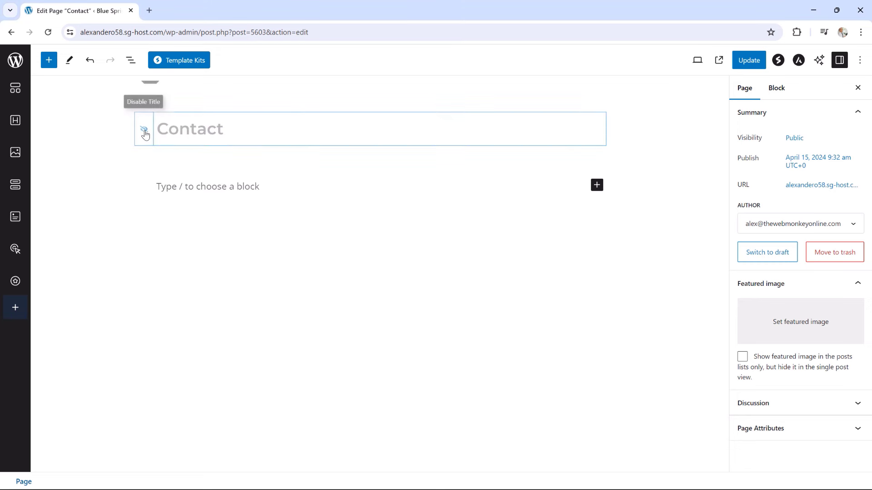
click(272, 186)
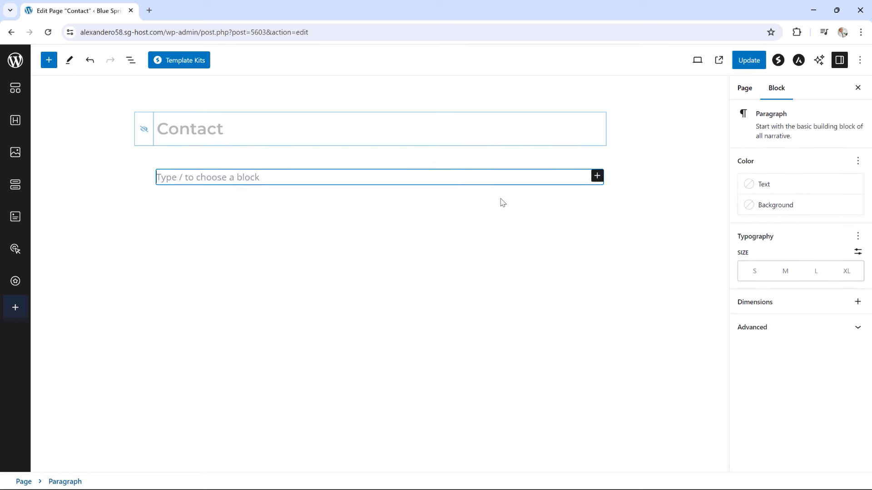
click(597, 177)
click(623, 249)
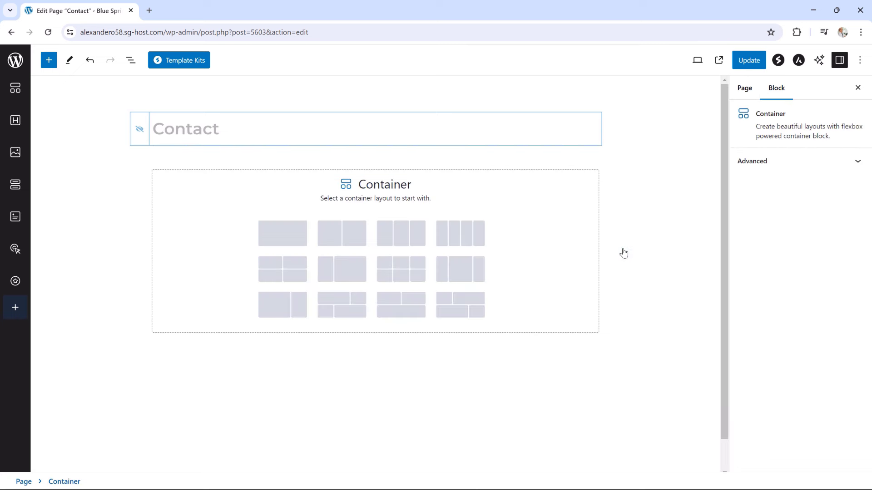
click(289, 240)
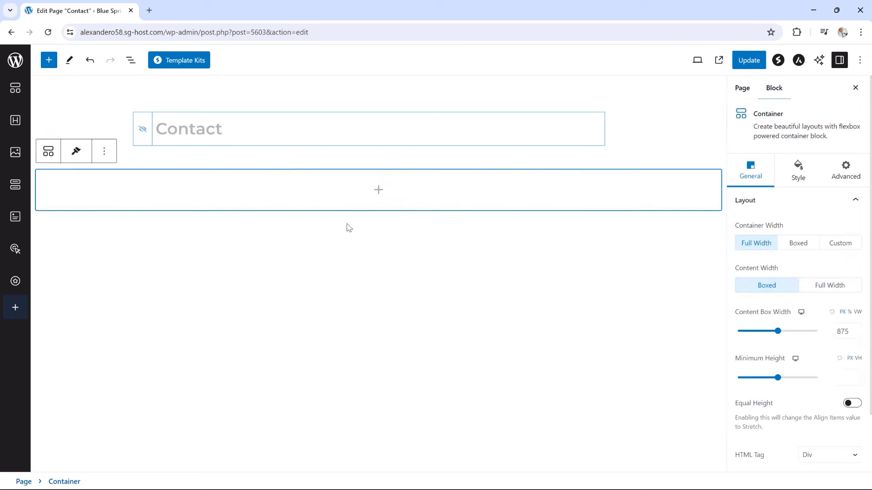
Add a centred Heading reading 'CONTACT US' inside the container
click(378, 190)
click(436, 275)
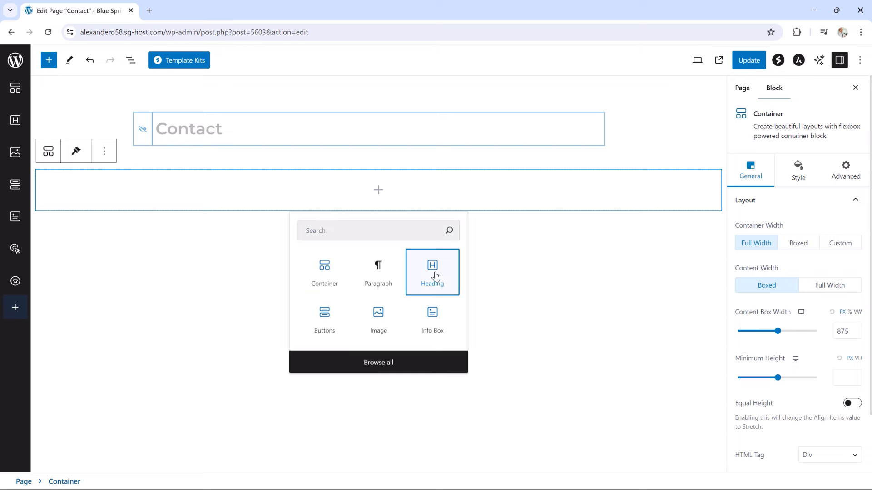
drag(362, 187, 138, 176)
text(CONTACT US)
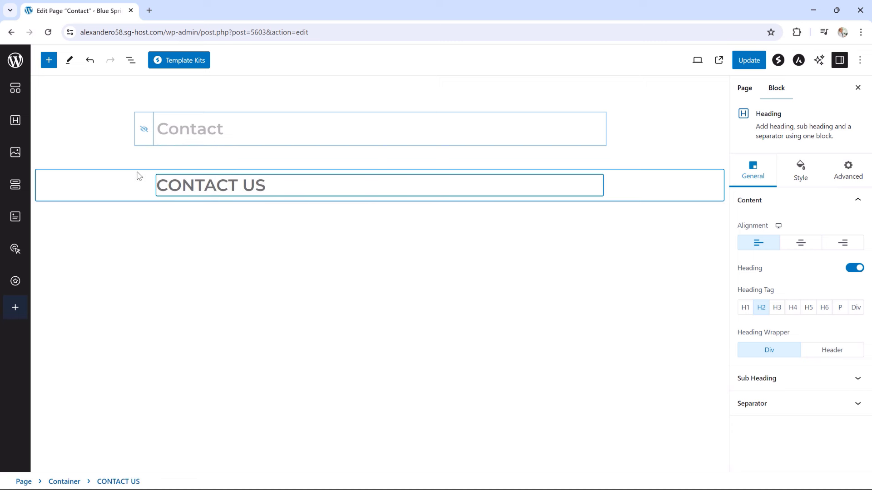
click(801, 244)
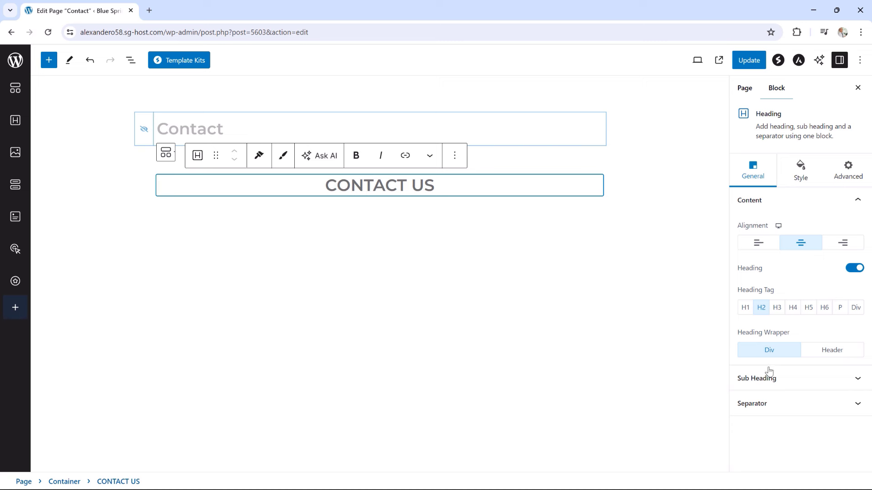
Enable the heading's sub heading with a pasted description and a solid separator
click(756, 378)
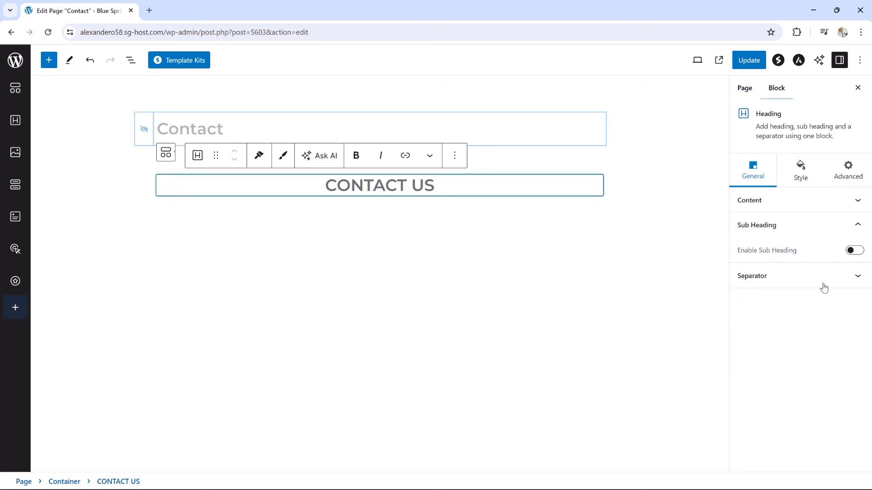
click(854, 250)
click(386, 213)
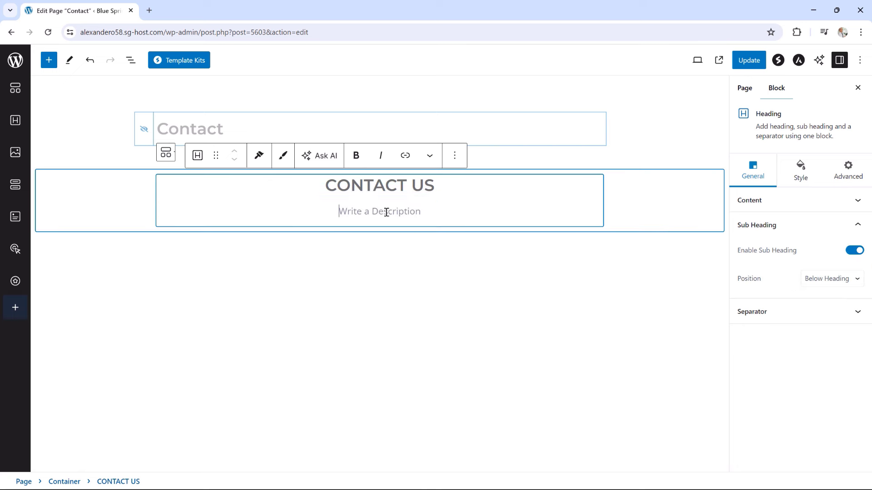
text(If you have any question or would like to know something from us, please get in touch using the form or details below. We would be happy to hear from you and will respond as soon as we are able to.)
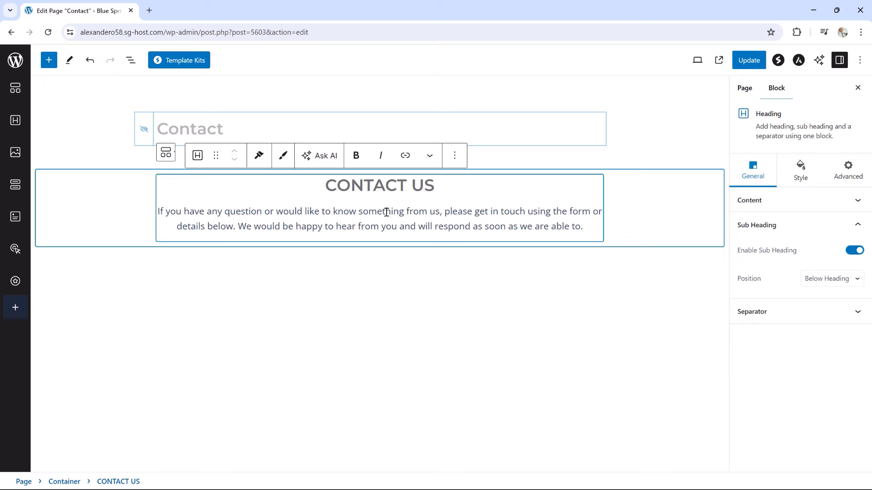
click(761, 313)
click(806, 289)
click(809, 305)
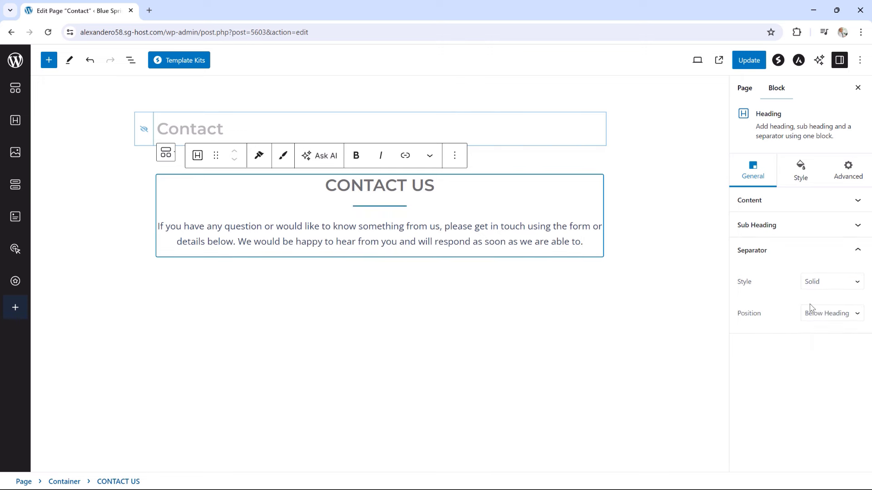
Remove the heading-separator gap, widen the separator to 16, thin it to 1 px, and colour the heading blue
click(802, 180)
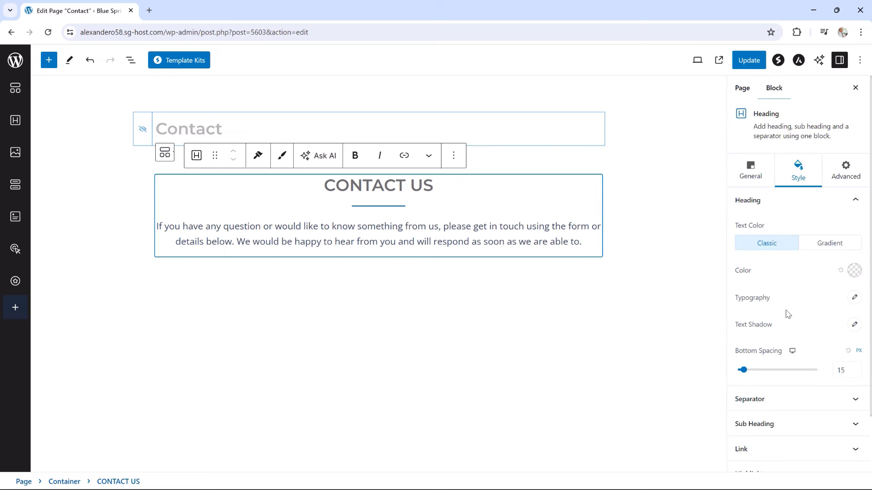
drag(742, 370, 736, 368)
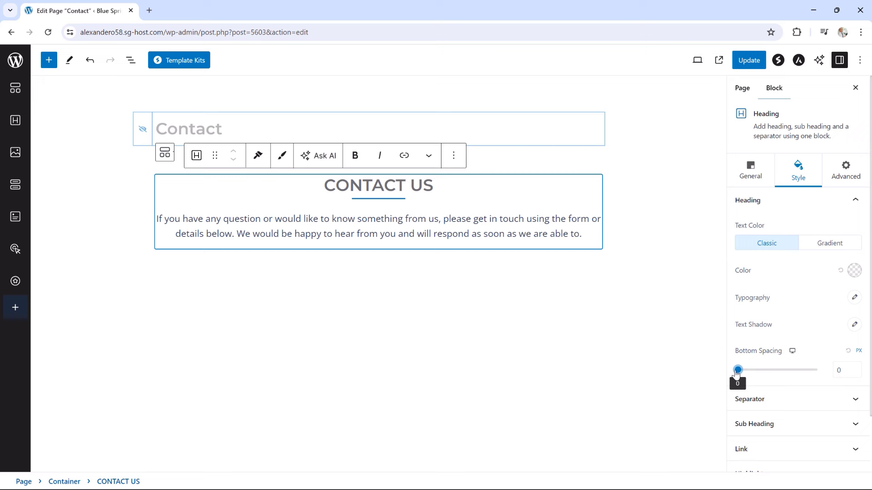
scroll(786, 399, down, 1)
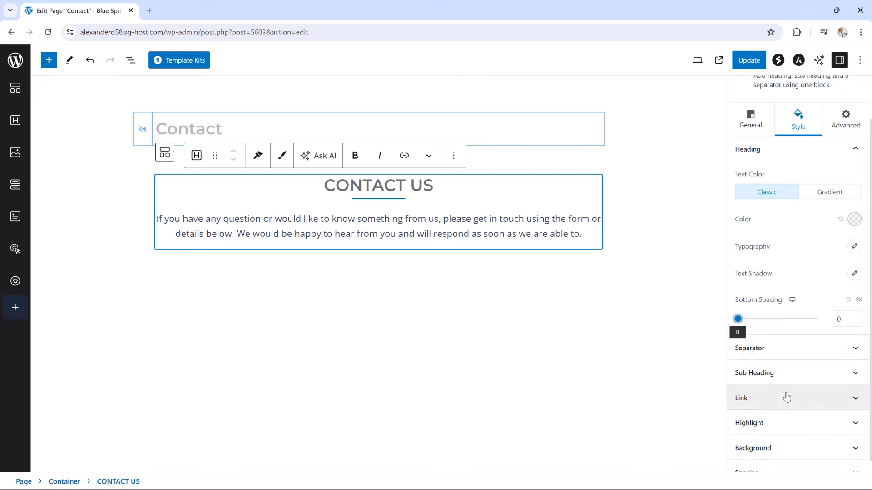
click(775, 356)
drag(747, 220, 758, 220)
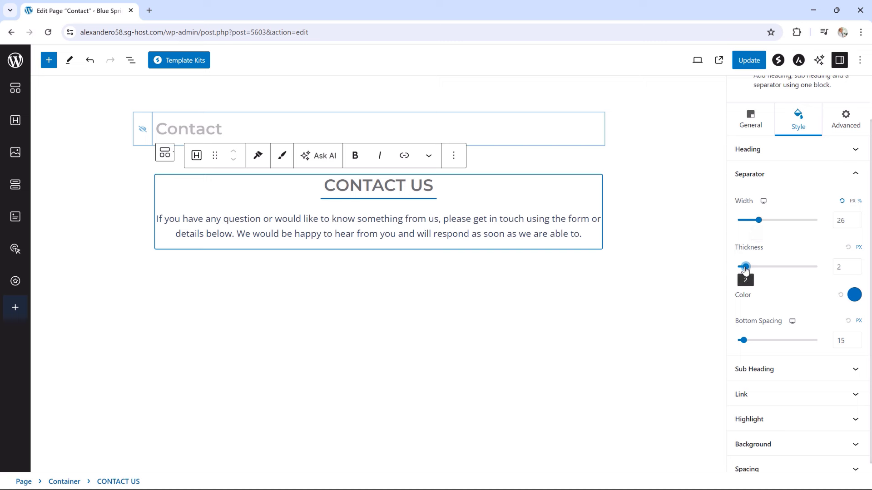
drag(745, 268, 741, 268)
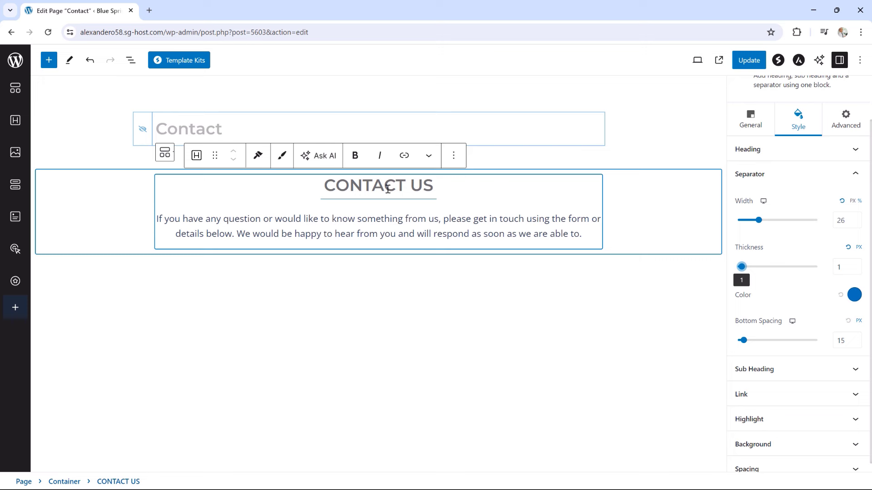
click(764, 153)
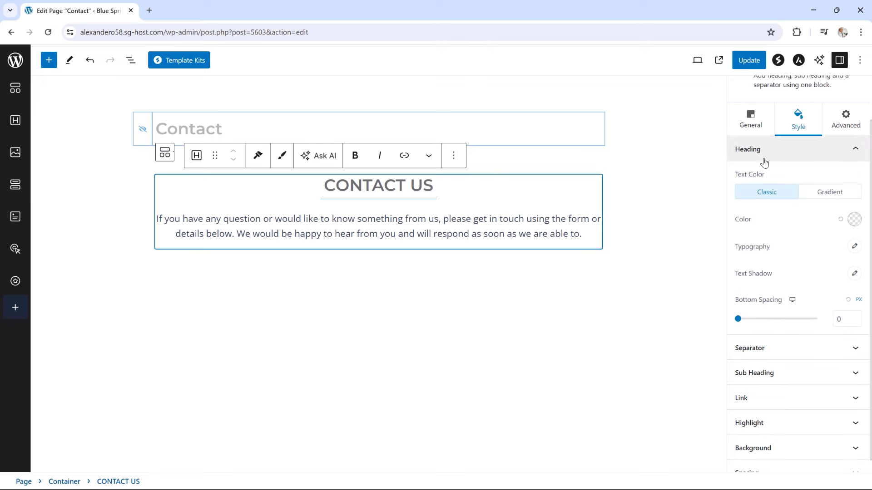
click(854, 220)
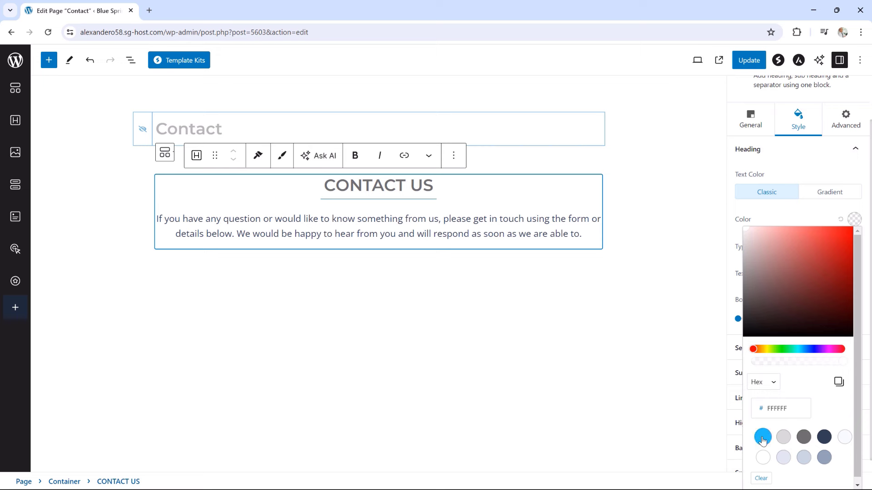
click(763, 437)
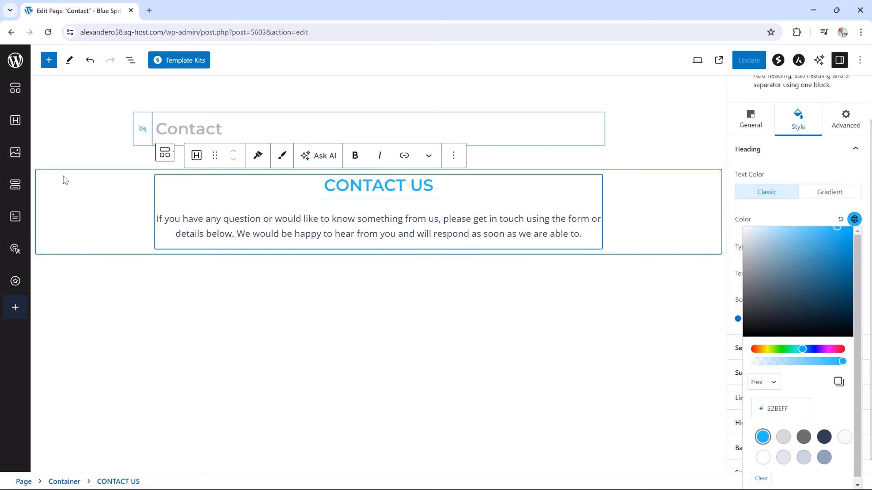
Give the container 50 px top and bottom padding, update the page, and view it live
click(64, 180)
click(799, 123)
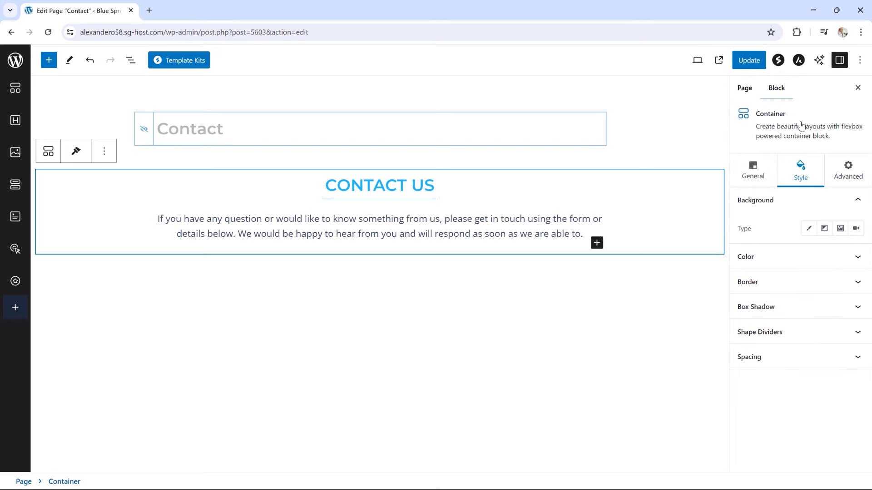
click(763, 355)
scroll(764, 356, down, 3)
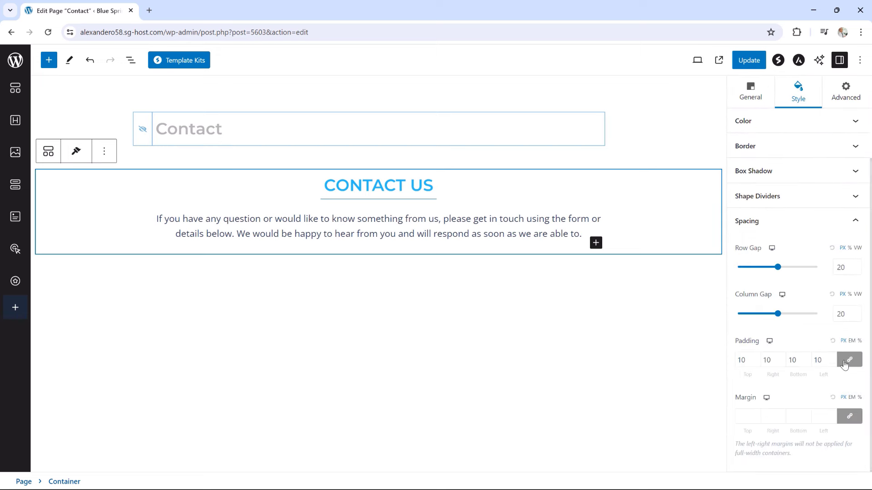
drag(742, 359, 734, 363)
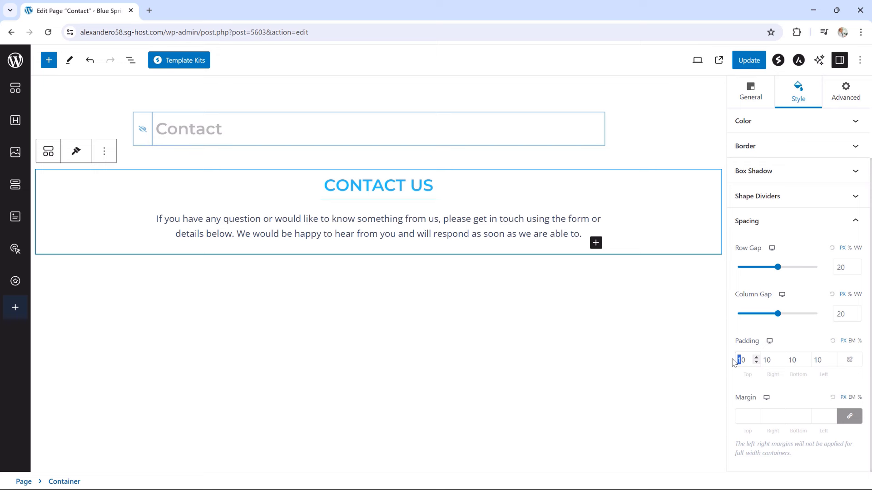
text(55)
key(BackSpace)
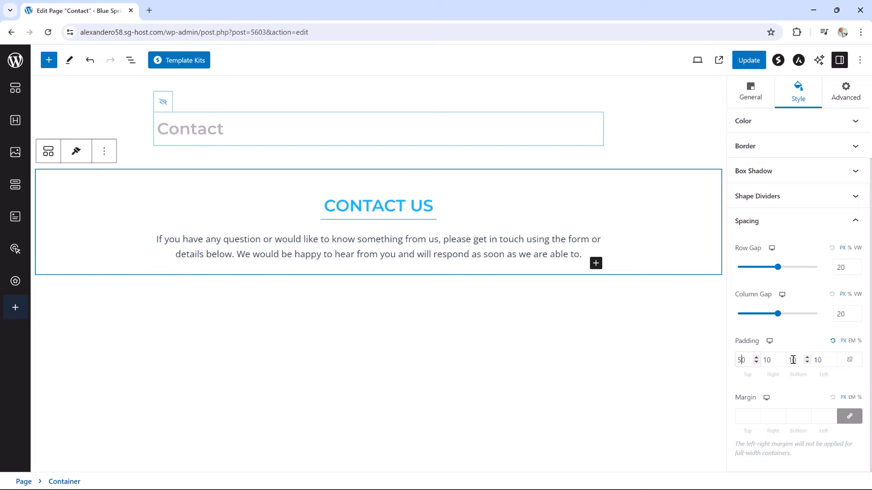
drag(793, 360, 790, 360)
text(5)
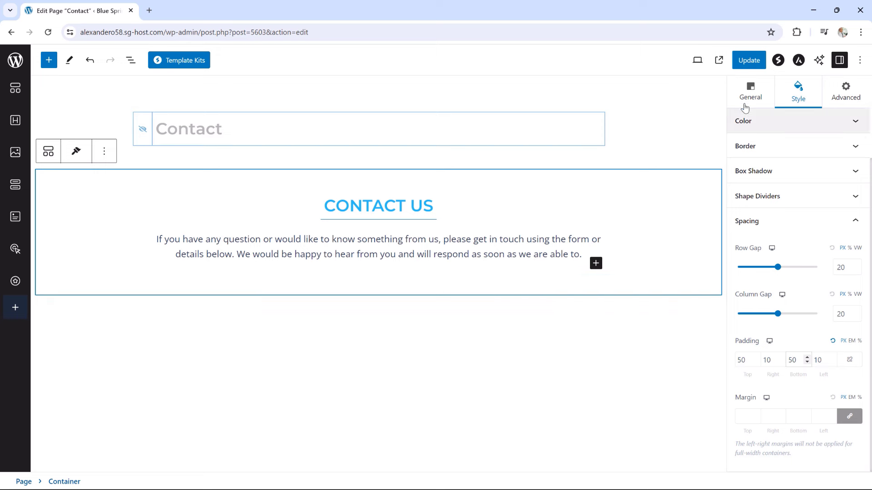
click(748, 61)
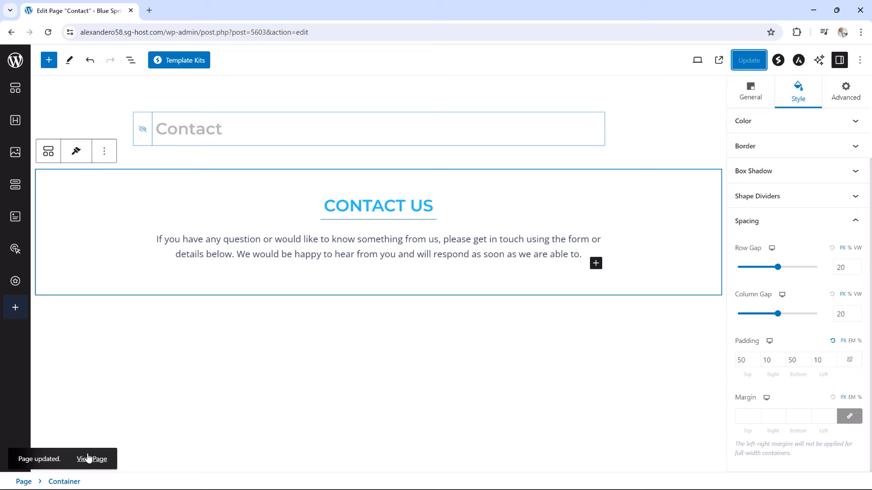
click(84, 461)
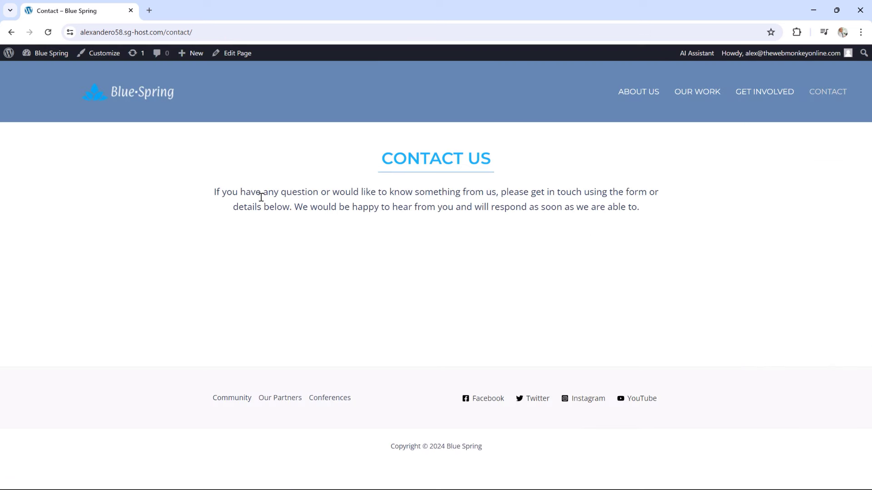
Back in the editor, add a wide-plus-narrow two-column Container below the intro text
click(247, 55)
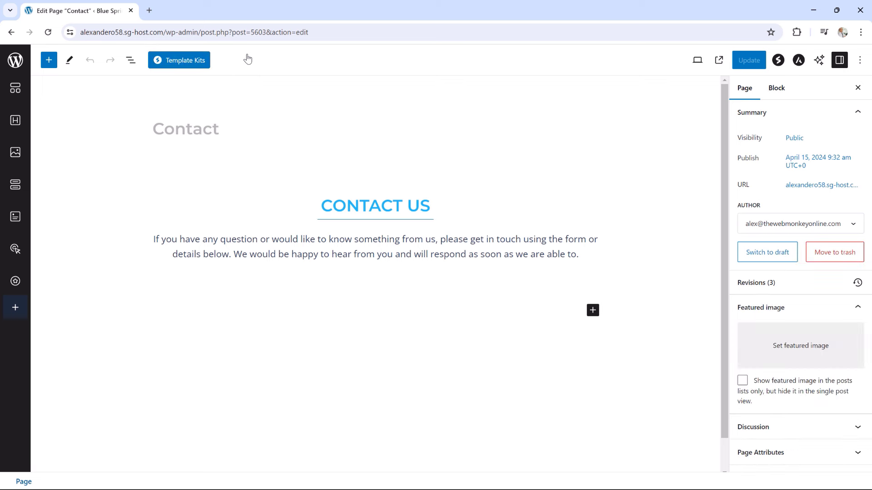
click(592, 310)
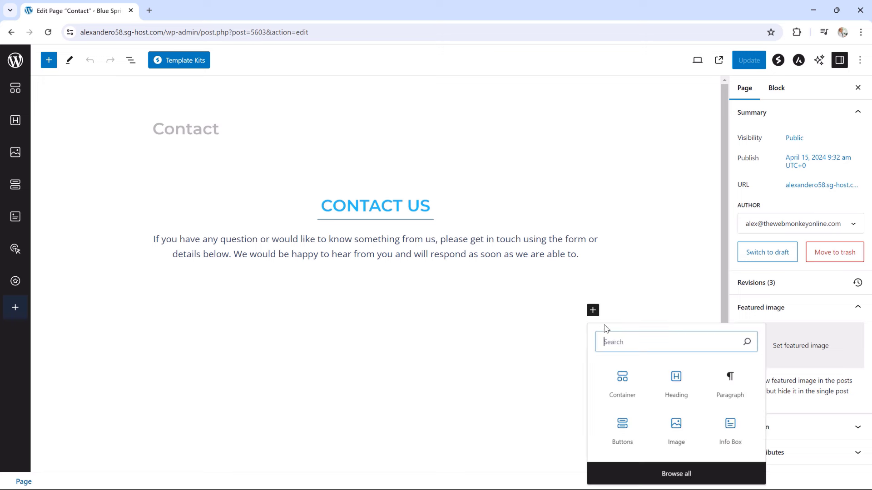
click(621, 382)
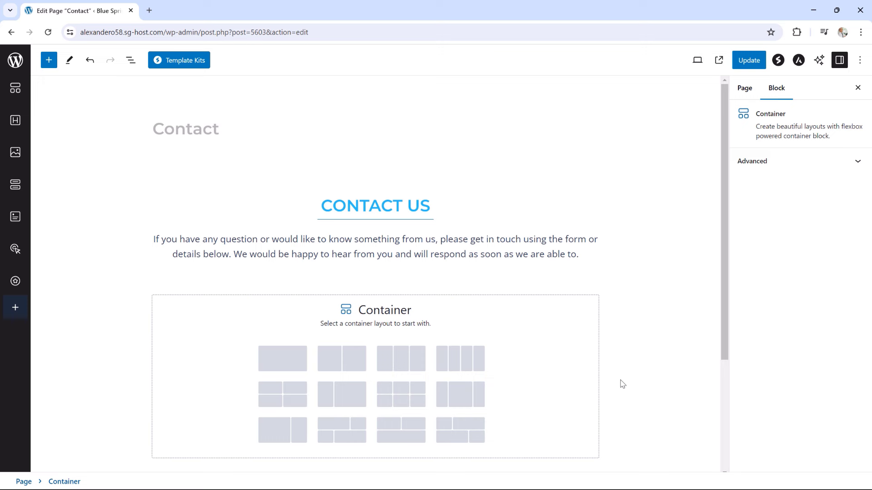
click(283, 431)
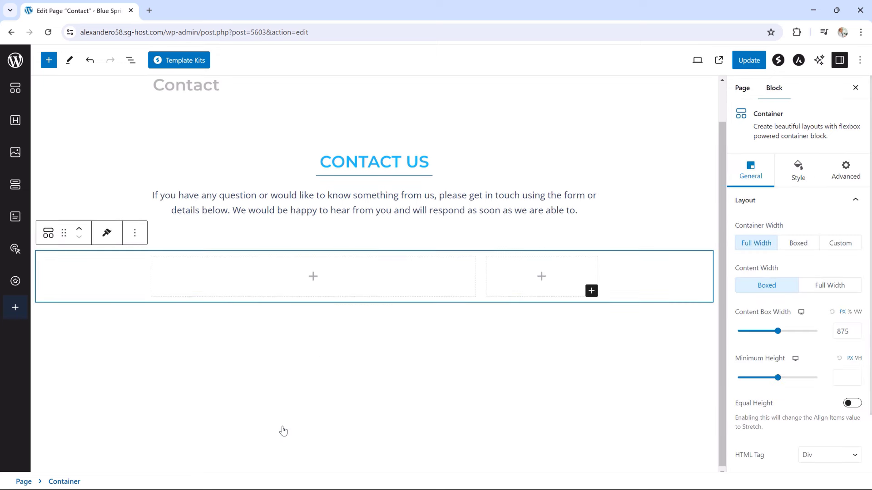
Insert a Form block in the left column using the Simple Contact Form template
click(312, 278)
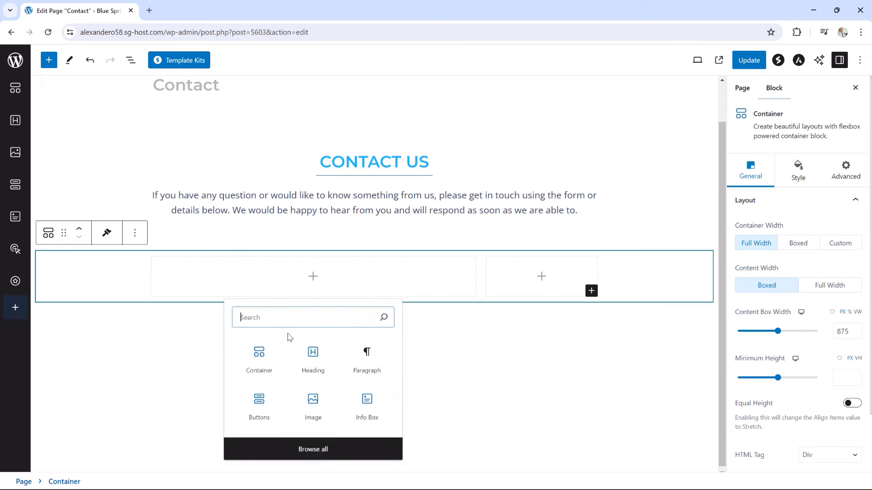
text(form)
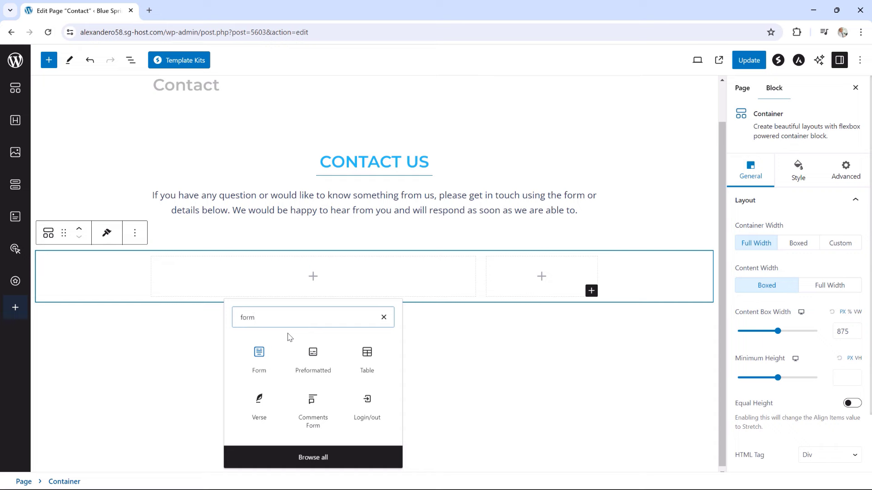
click(260, 358)
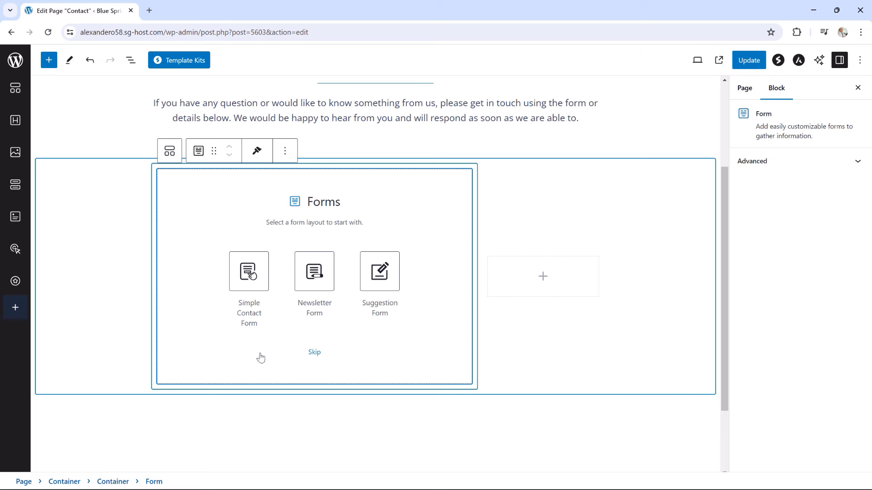
click(247, 285)
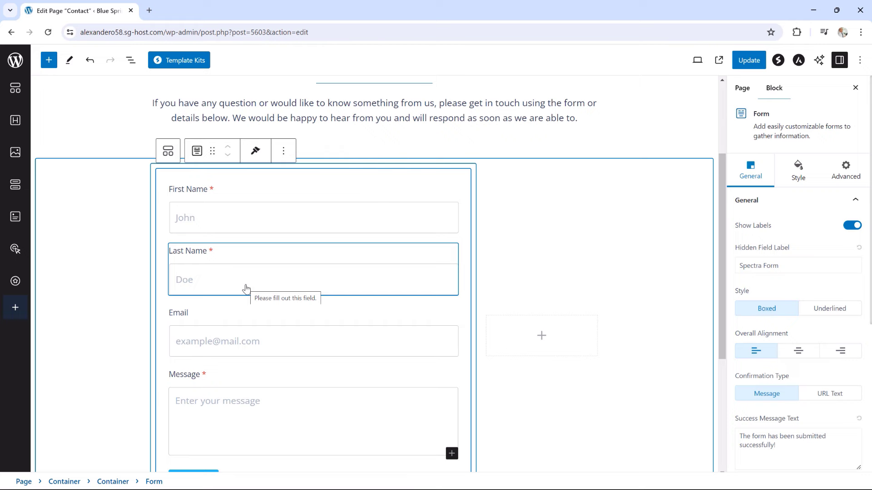
scroll(200, 304, down, 2)
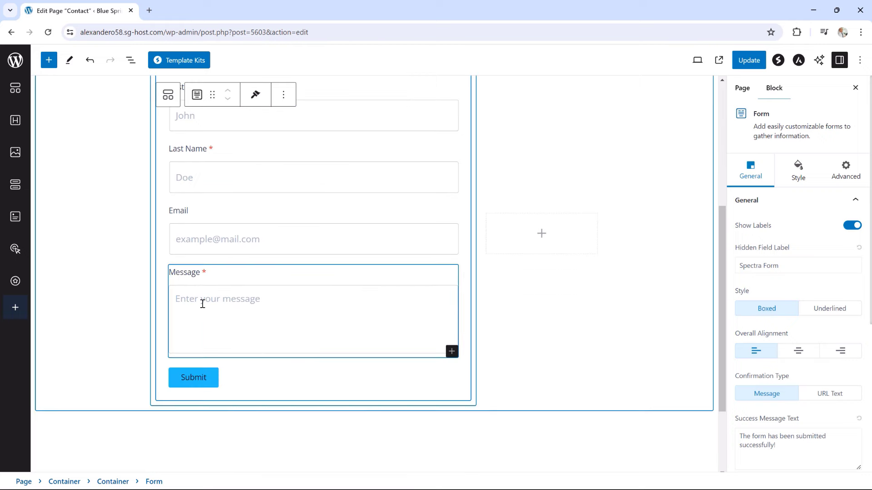
scroll(202, 304, up, 2)
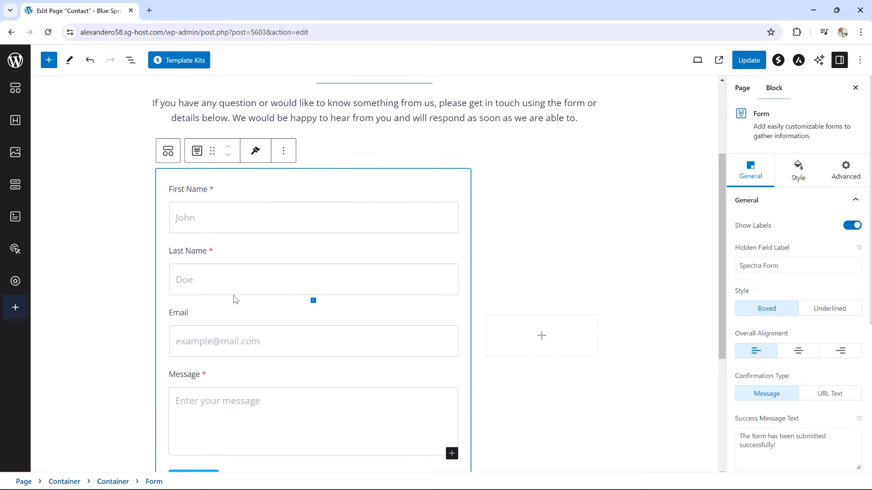
Hide the form's field labels, make its fields underlined, and give Submit the outlined preset
click(851, 227)
click(851, 227)
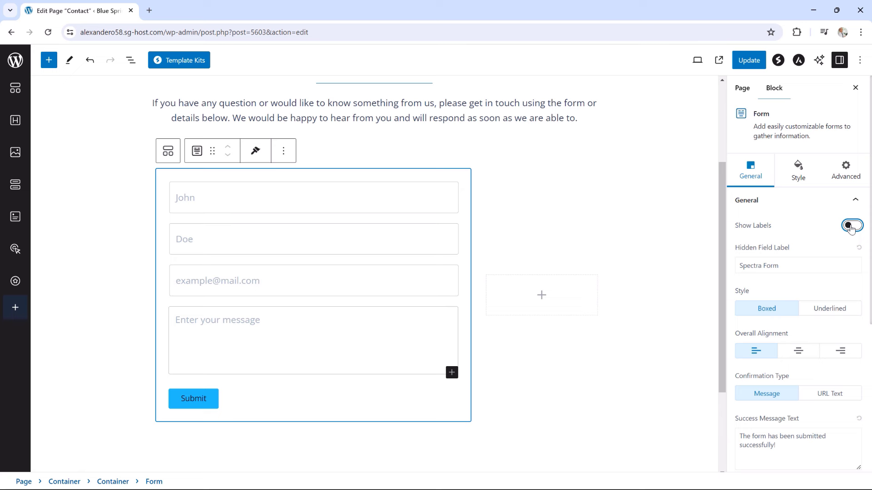
click(820, 310)
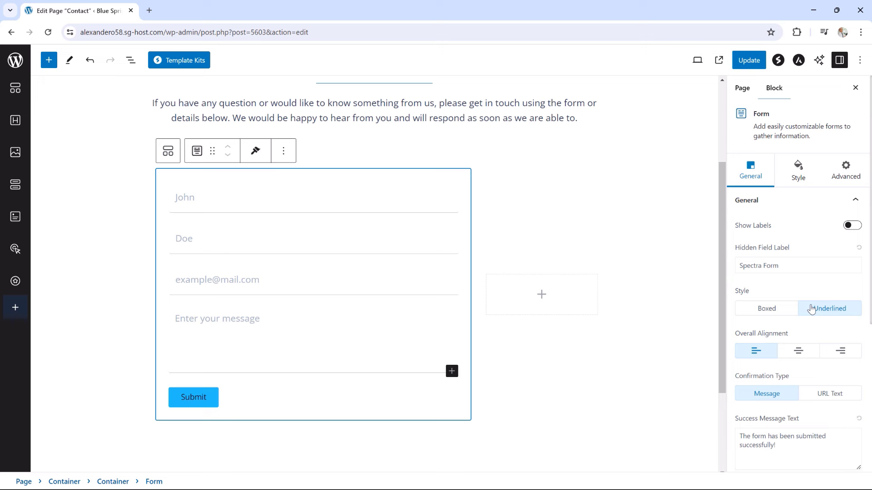
scroll(787, 359, down, 2)
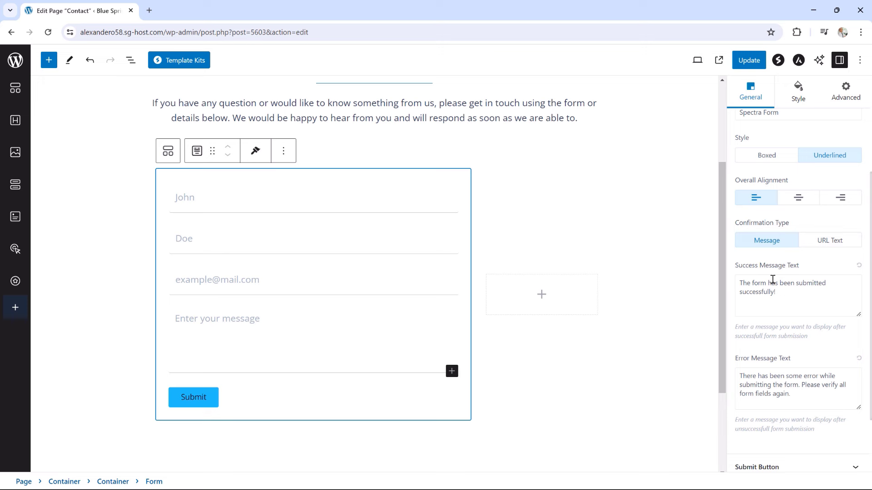
scroll(772, 281, down, 1)
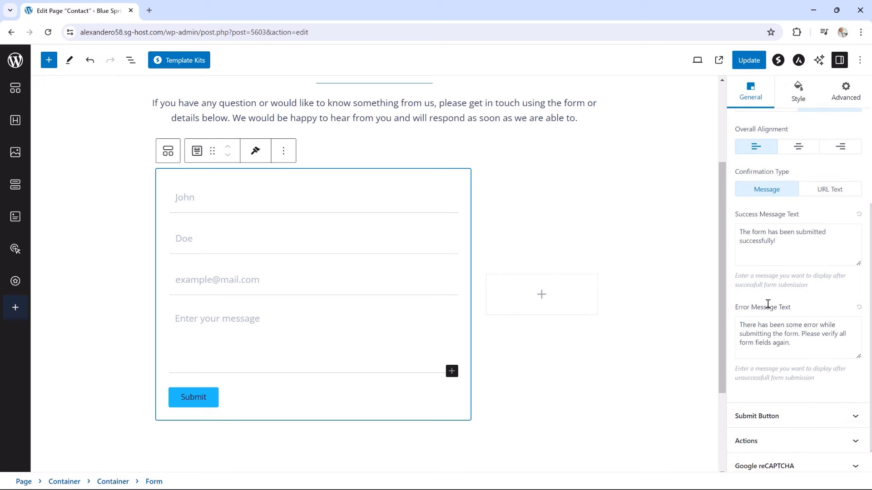
click(768, 410)
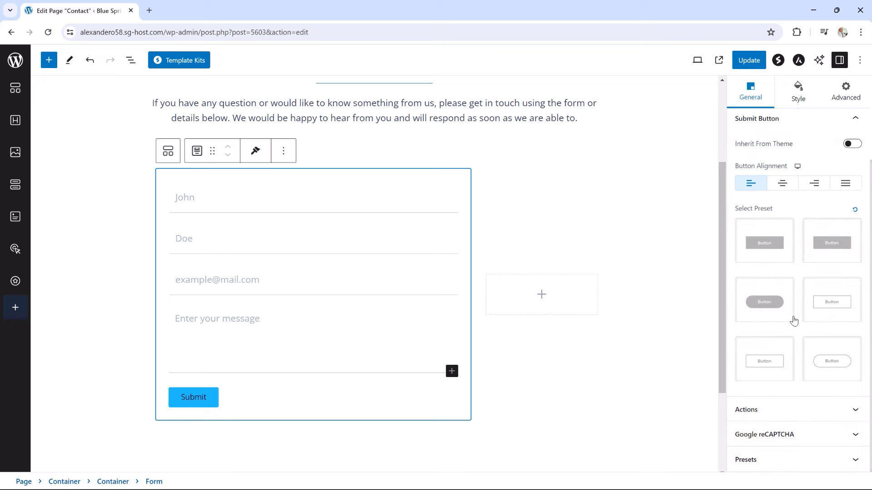
click(770, 362)
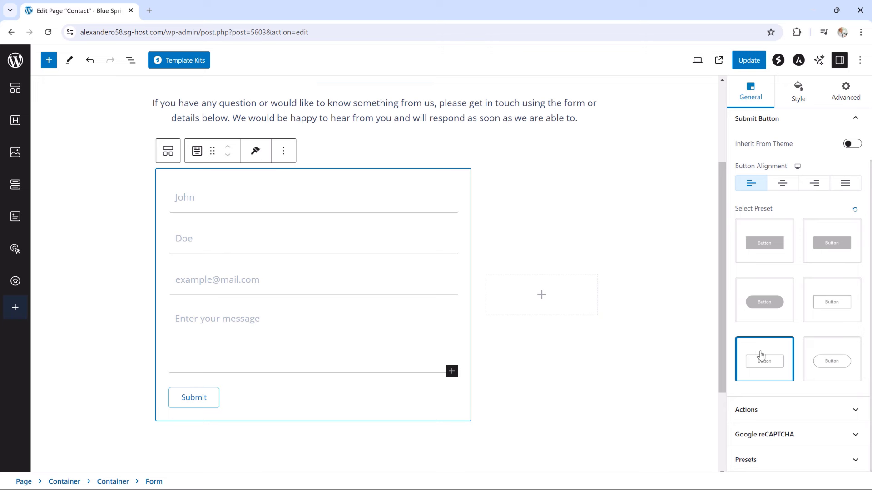
Review the form's e-mail delivery and reCAPTCHA settings, leaving them at their defaults
click(776, 411)
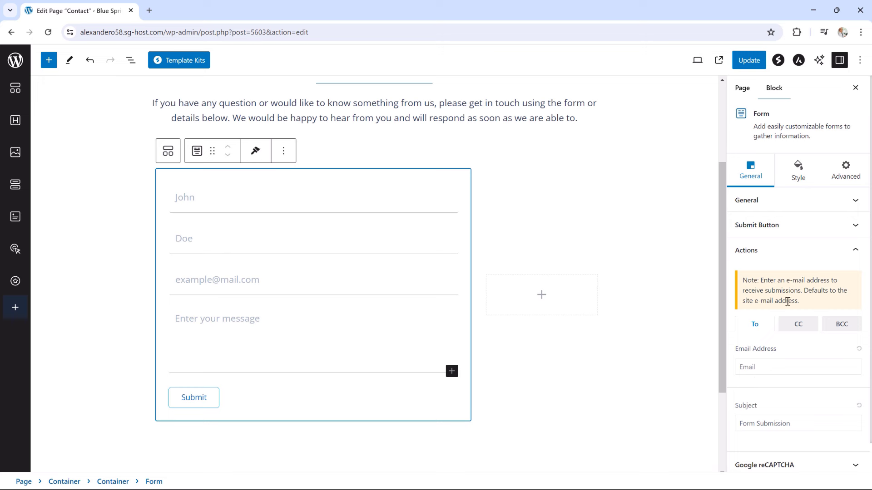
scroll(779, 390, down, 1)
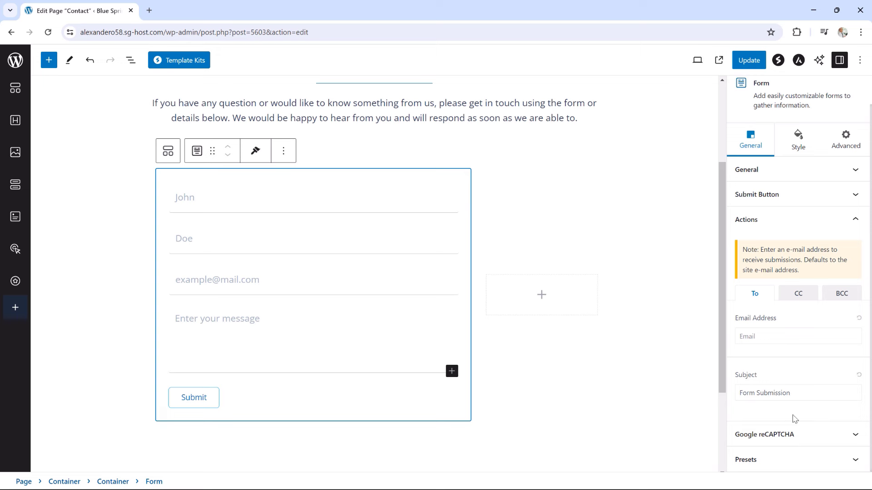
click(769, 435)
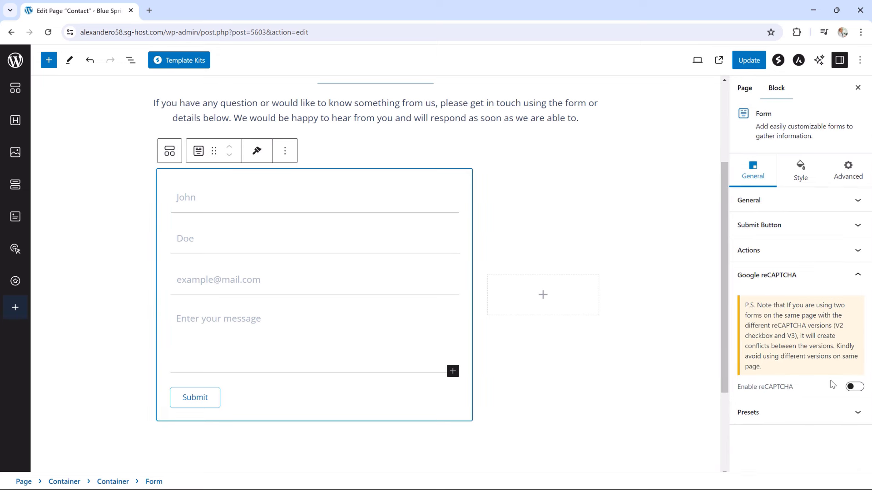
click(794, 279)
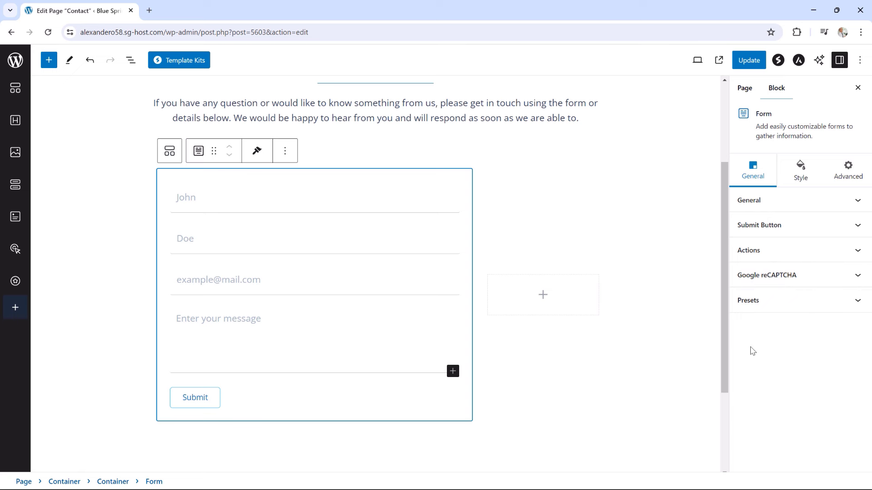
Give the Submit button a light grey #DADADA border, then start adding a block to the right column
click(799, 175)
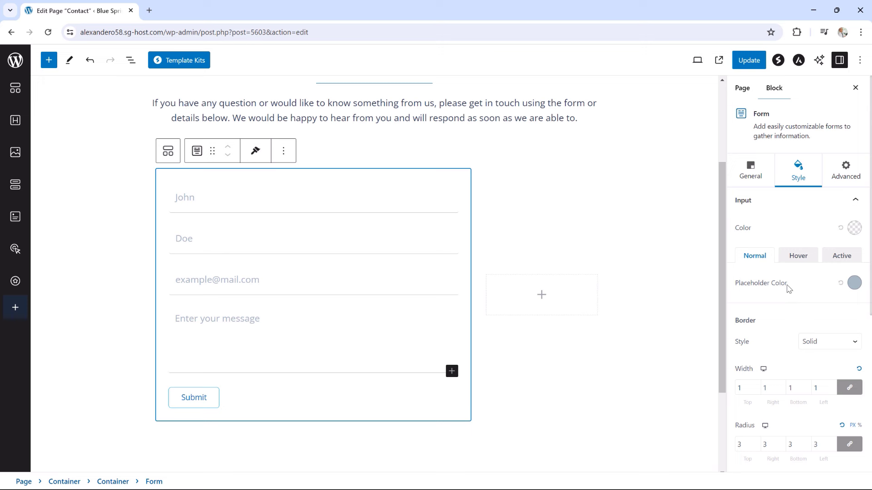
scroll(789, 286, down, 4)
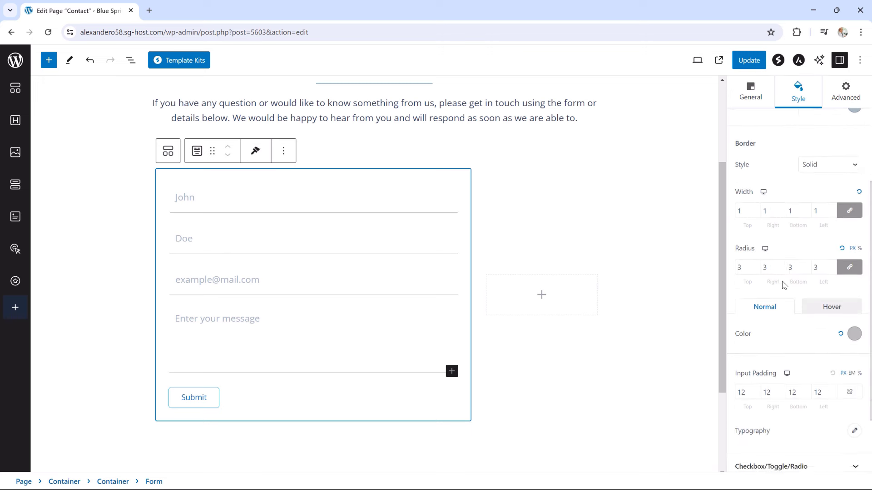
scroll(783, 285, down, 2)
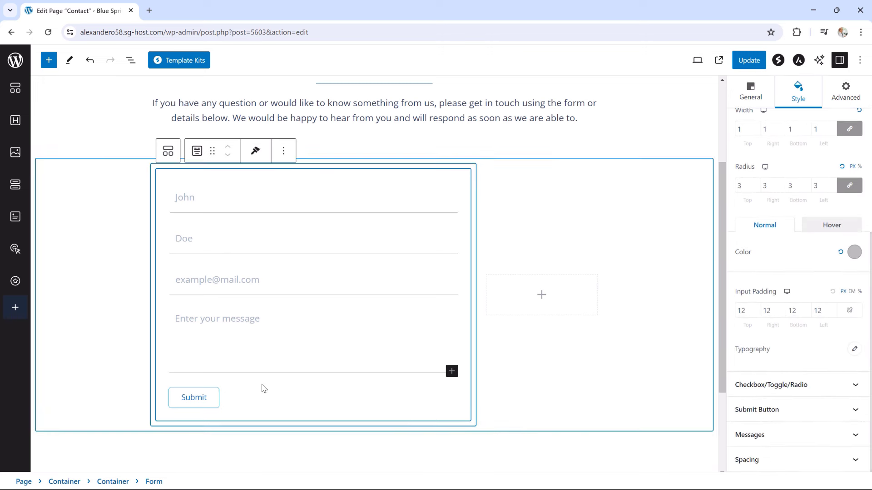
click(791, 410)
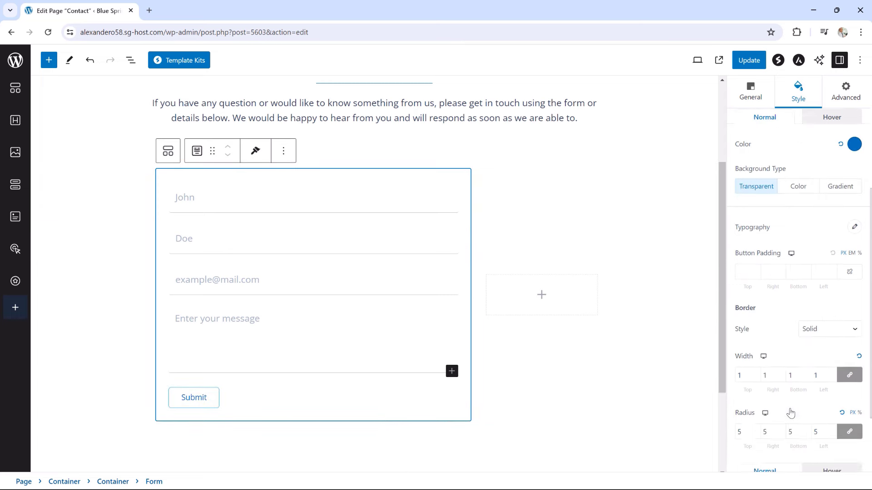
scroll(774, 334, down, 3)
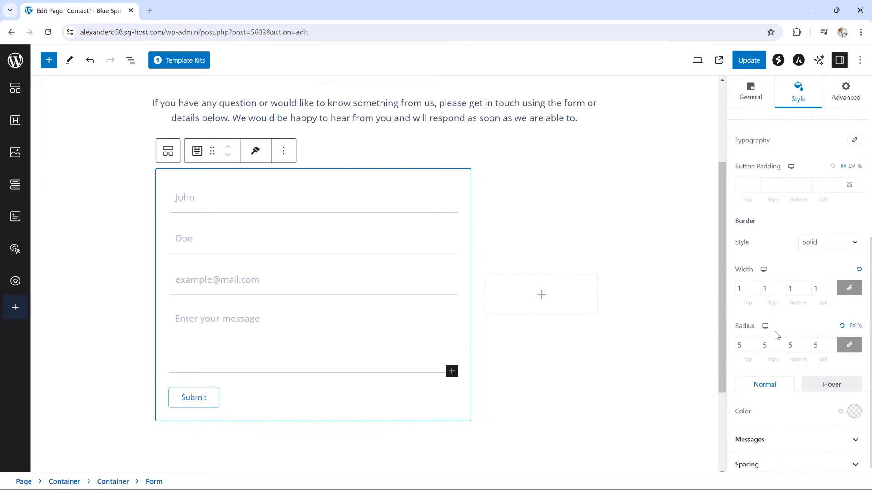
click(854, 411)
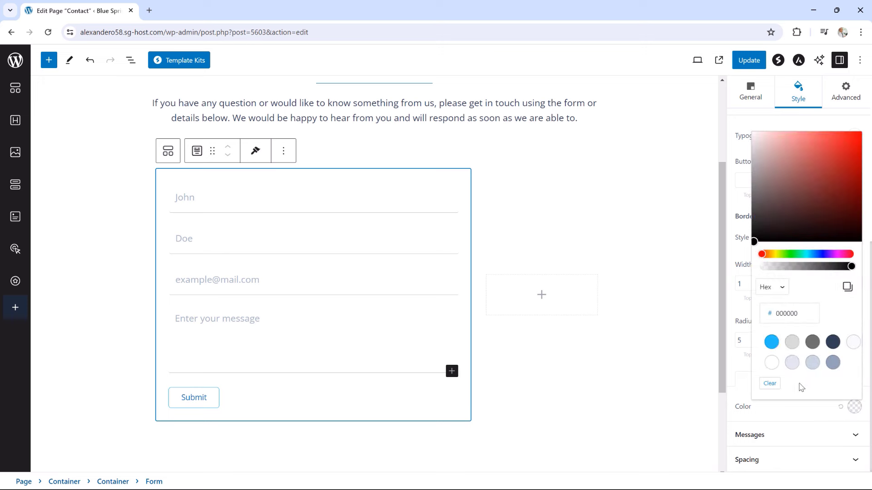
click(792, 344)
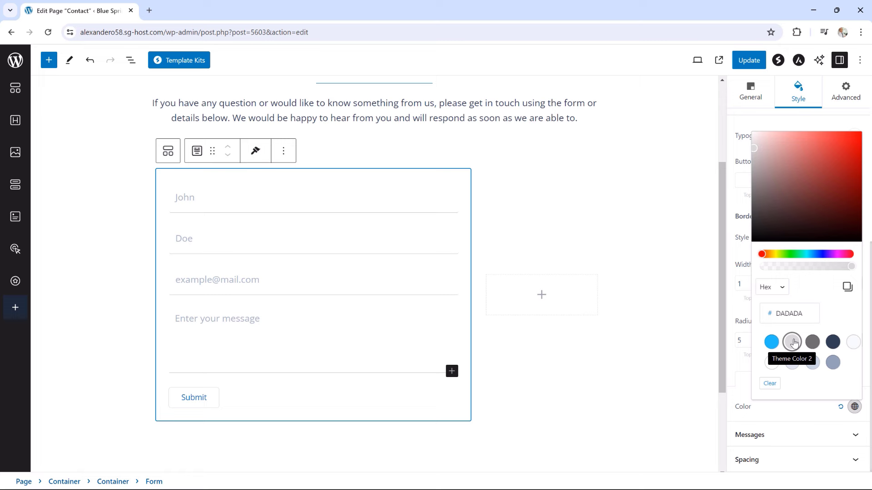
click(541, 296)
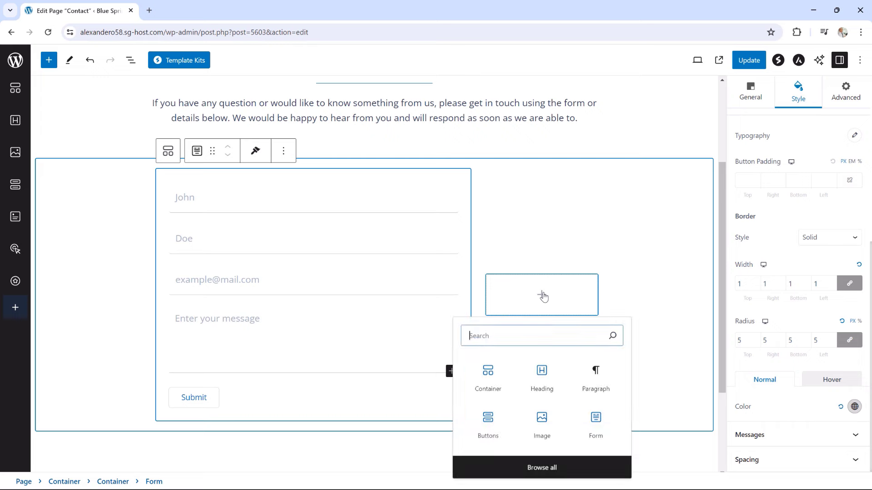
Insert a Spectra Info Box in the right column with its icon left of the title
click(537, 466)
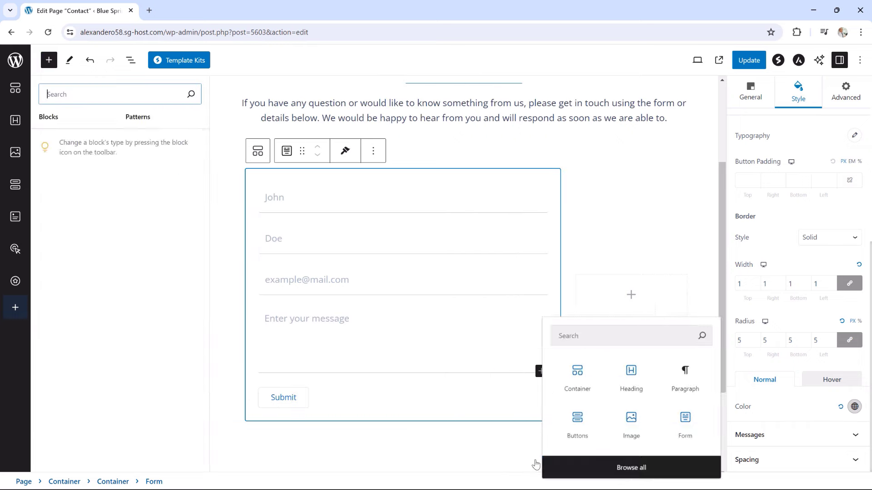
click(116, 225)
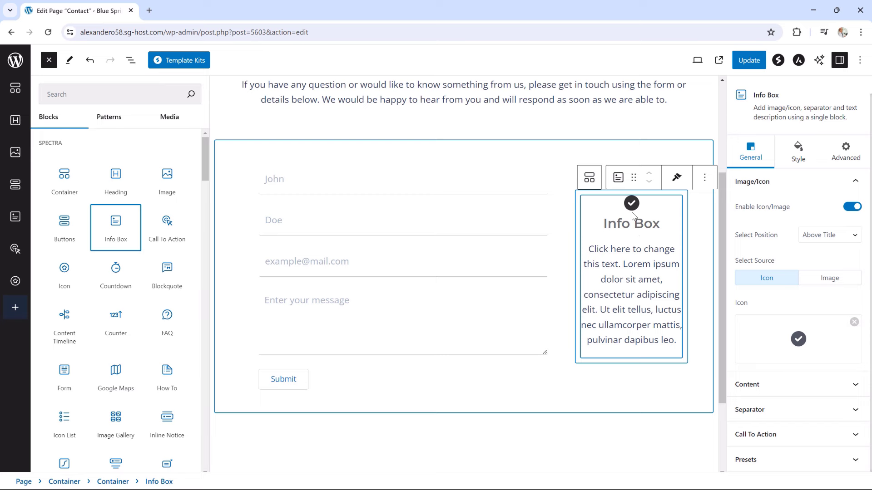
click(811, 235)
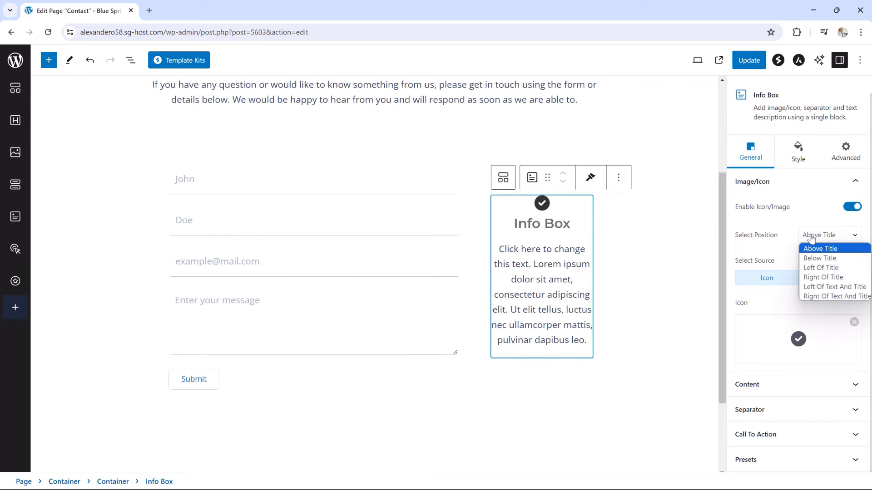
click(819, 268)
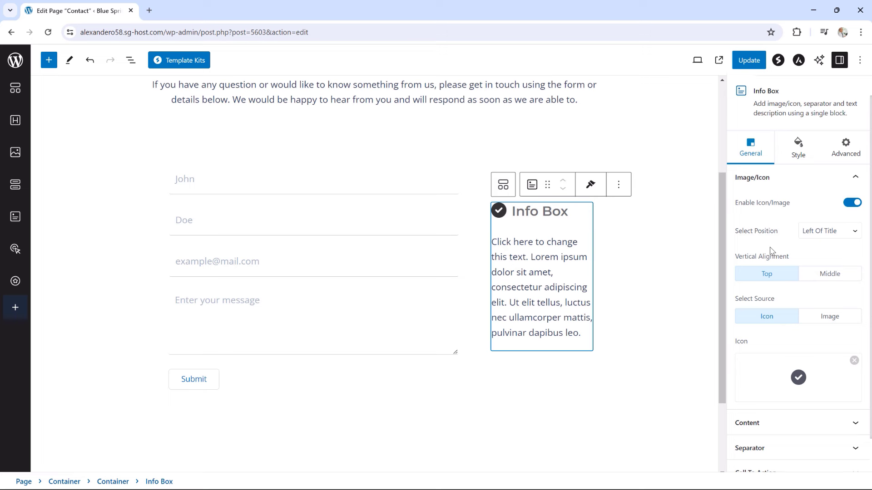
scroll(772, 255, down, 1)
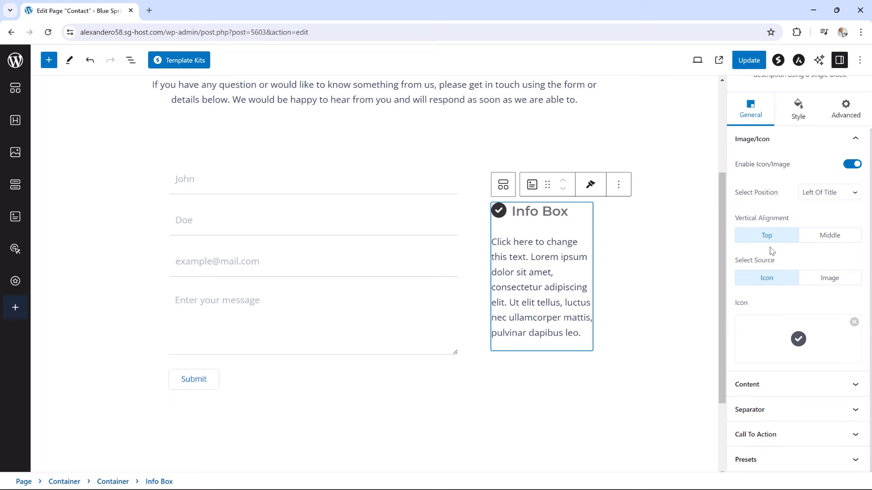
Turn off the Info Box description, make its H6 title two phone numbers, and open the icon library
click(759, 385)
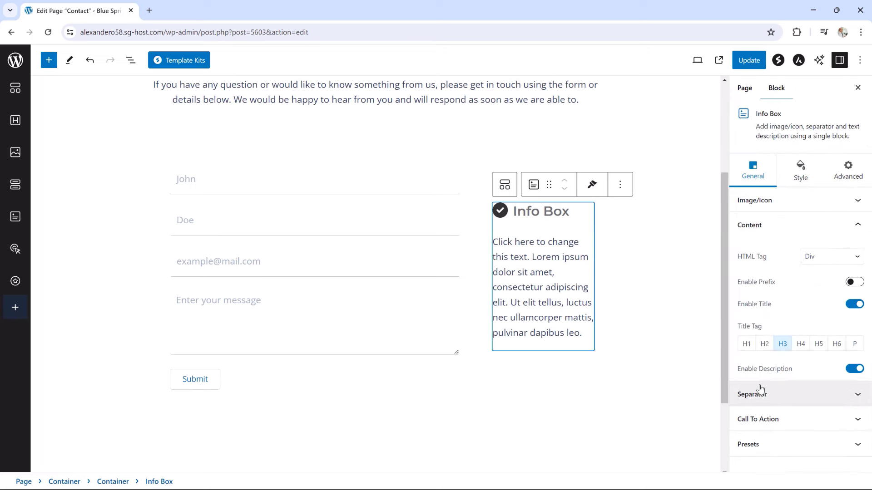
click(852, 371)
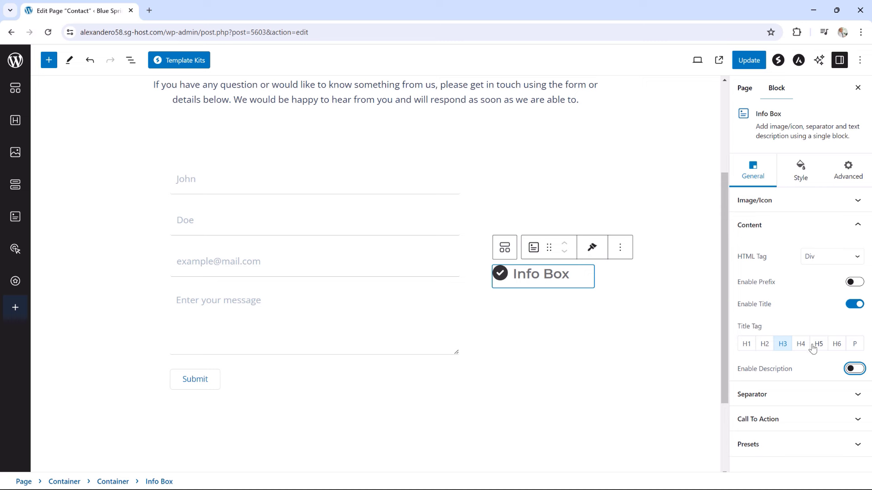
click(837, 345)
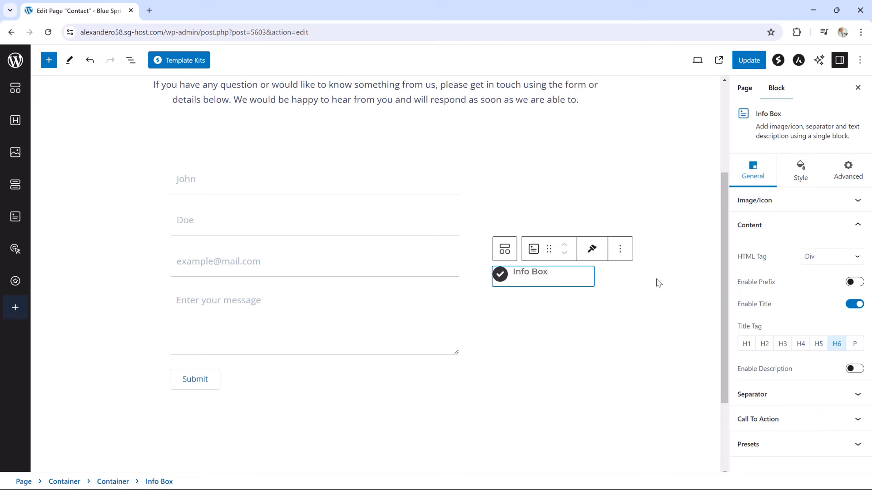
click(532, 274)
drag(551, 273, 514, 272)
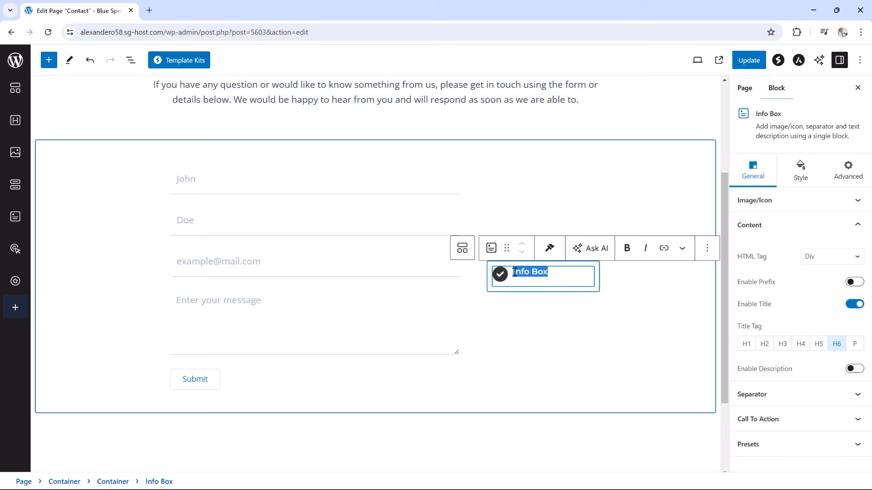
key(BackSpace)
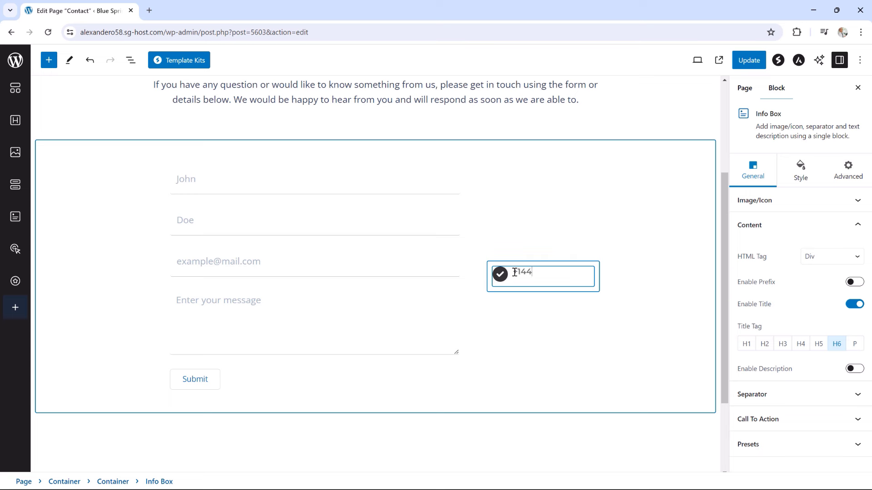
text(+)
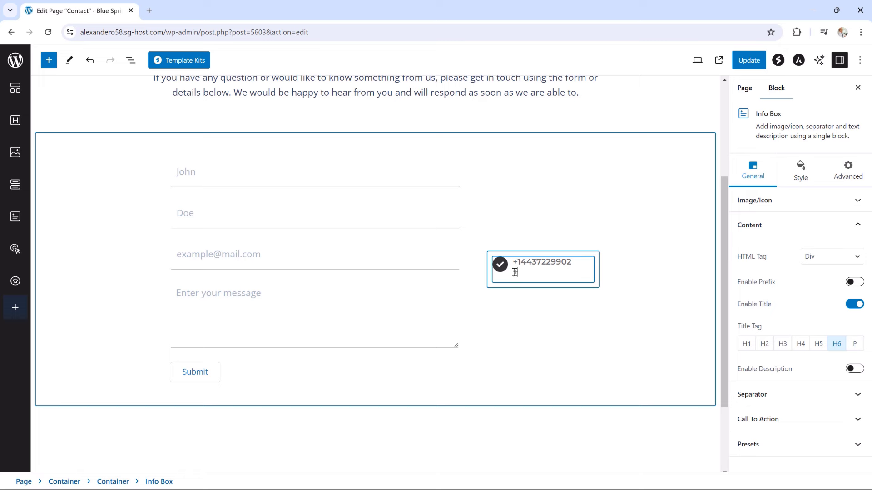
text(14476543210)
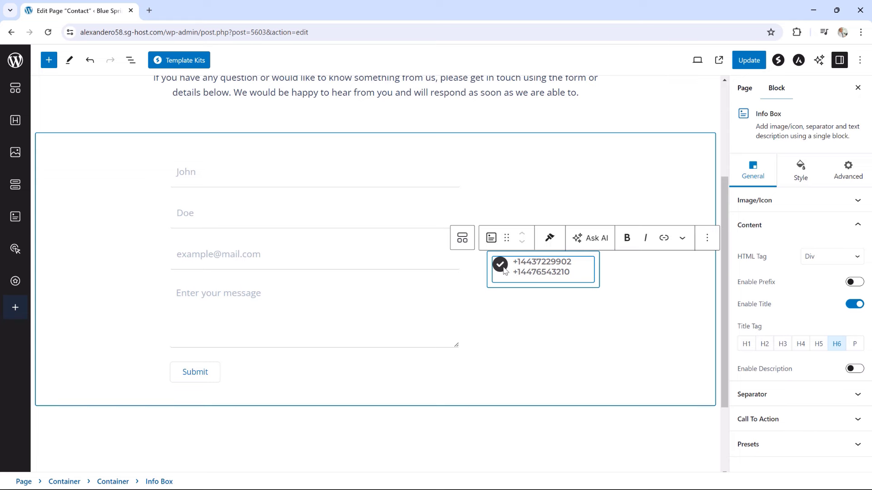
click(767, 205)
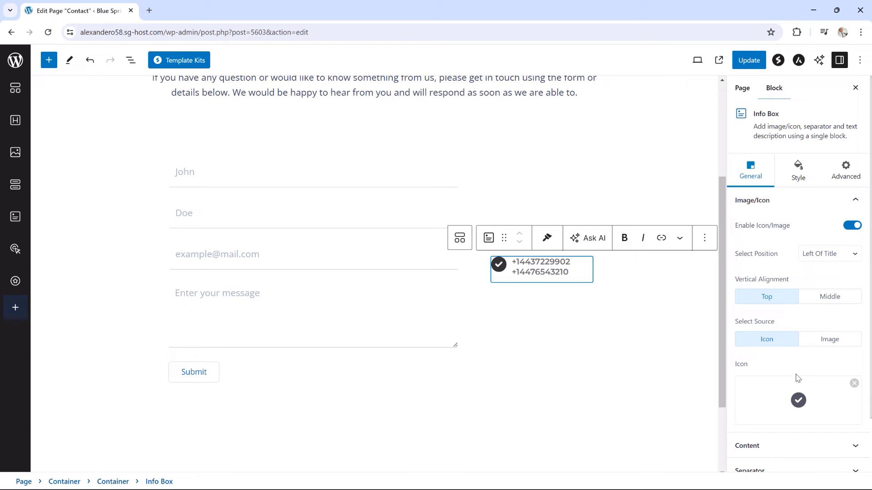
click(789, 401)
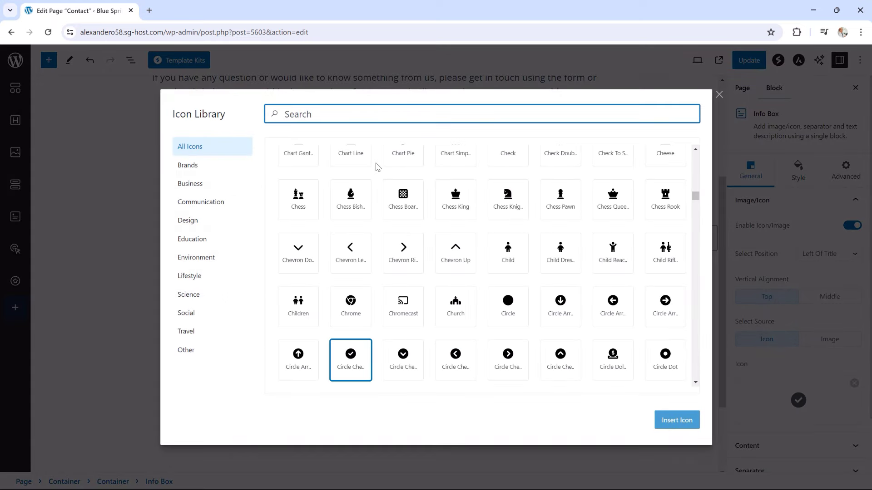
Search the Icon Library for 'phone' and insert the Phone Flip icon into the Info Box
text(phone)
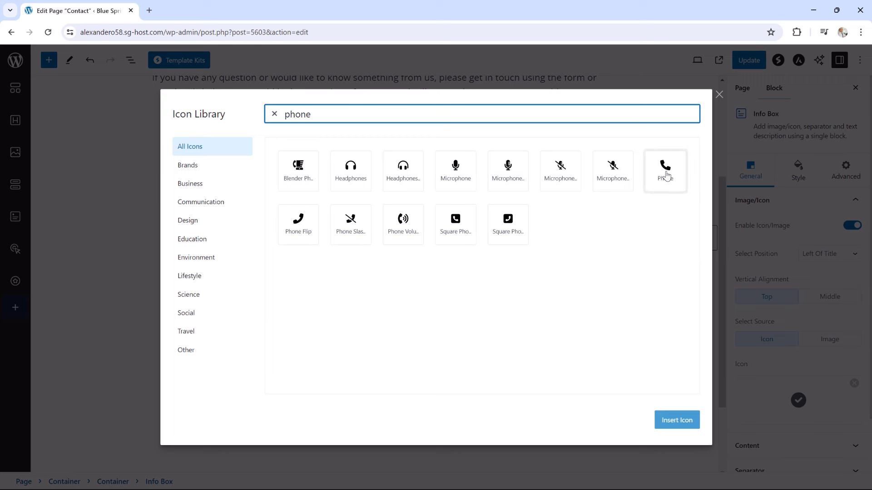
click(310, 233)
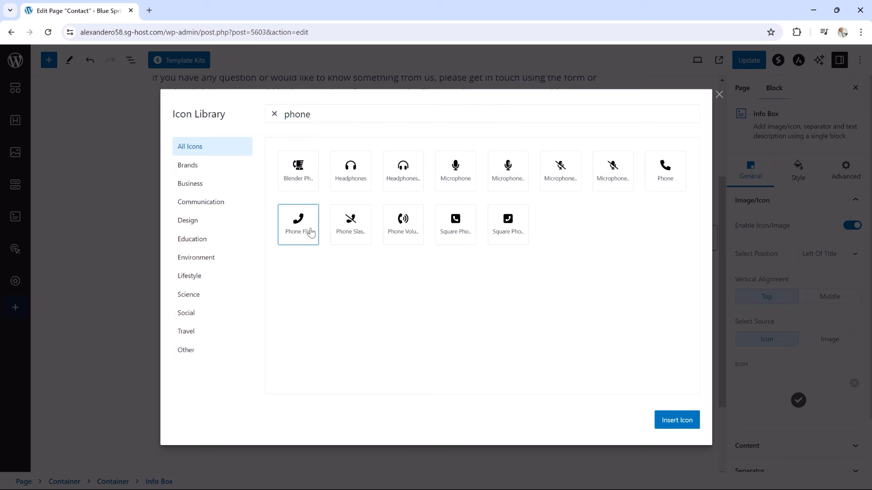
click(671, 419)
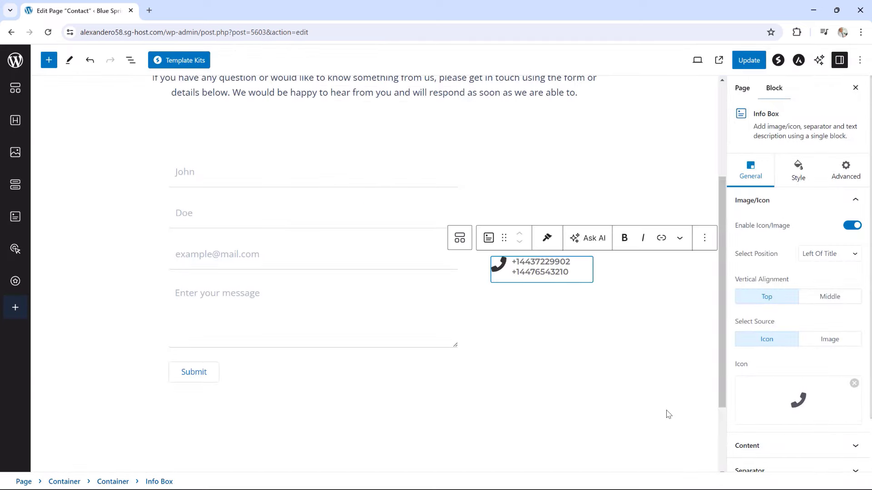
Give the phone icon a circular frame and set its size to 25
click(803, 181)
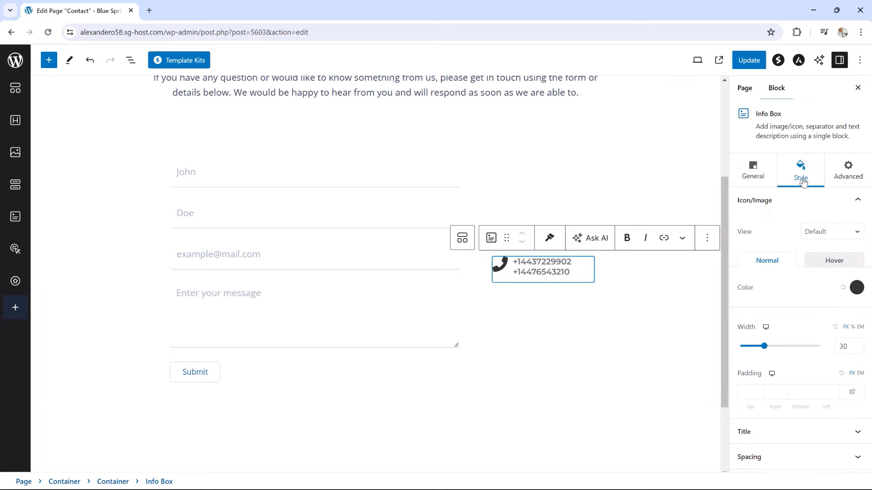
click(808, 233)
click(816, 265)
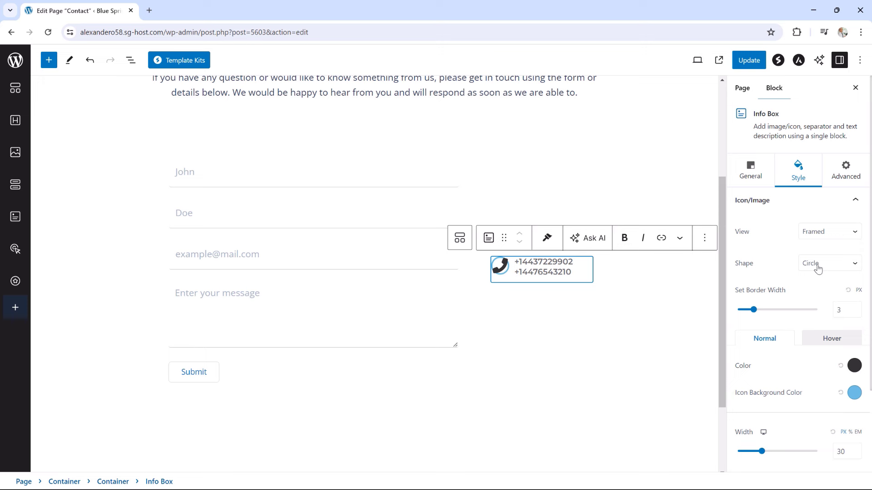
scroll(763, 393, down, 1)
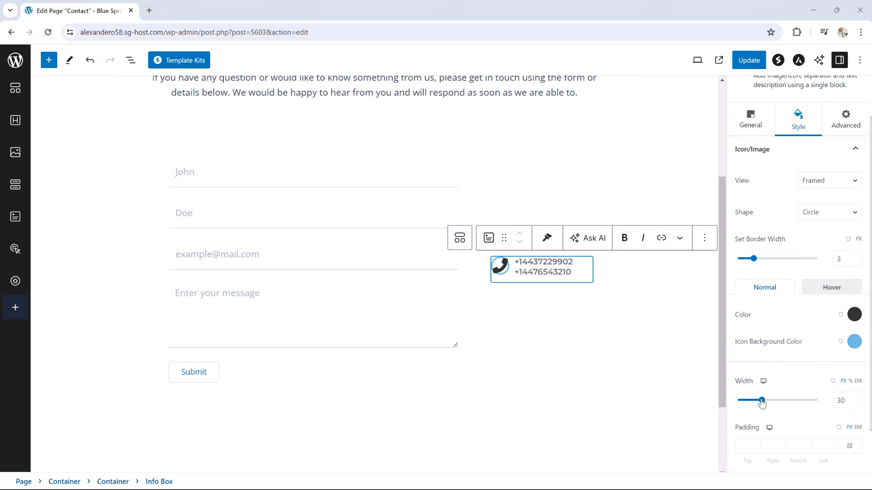
drag(762, 400, 756, 402)
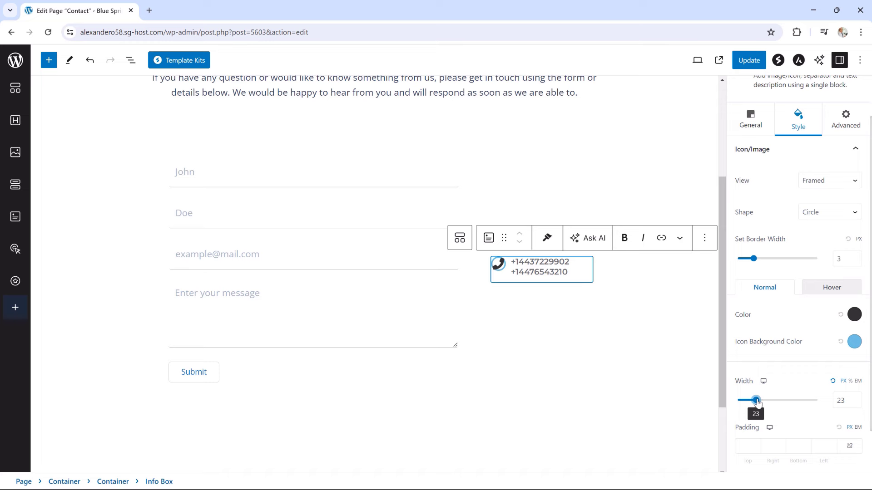
drag(757, 402, 758, 403)
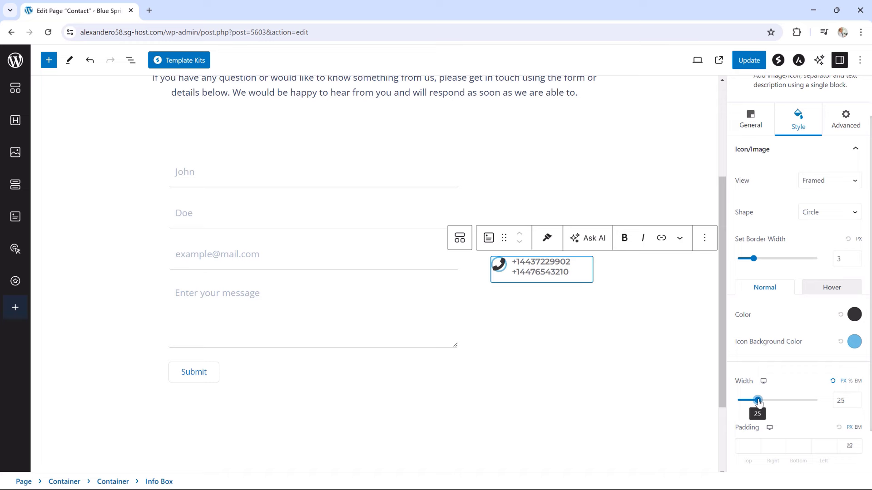
Link the icon padding fields and set all four sides to 15 px
scroll(757, 398, down, 1)
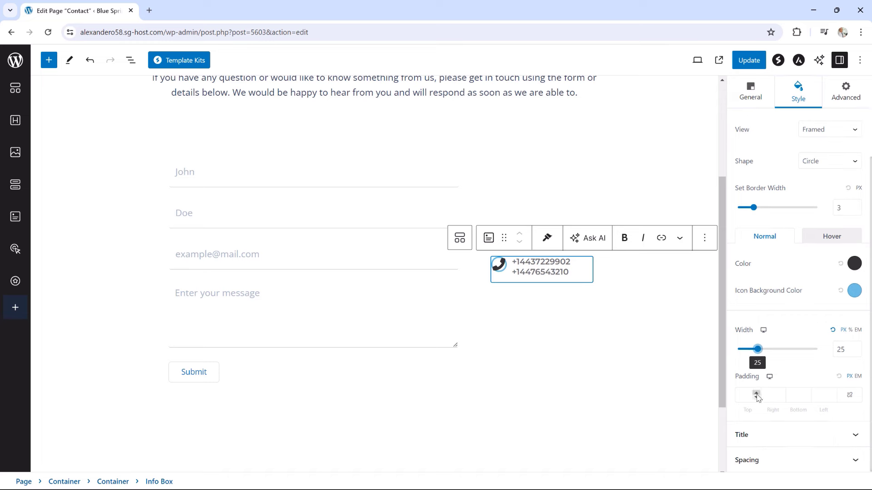
click(756, 394)
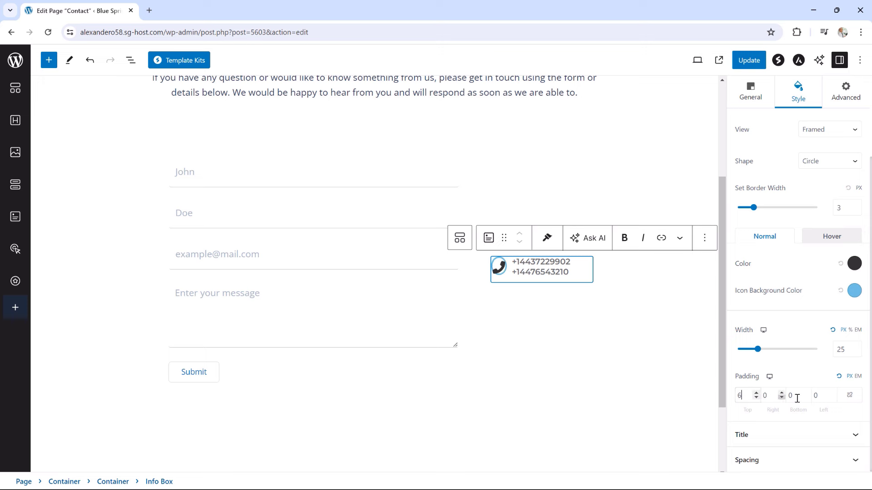
click(850, 395)
click(756, 393)
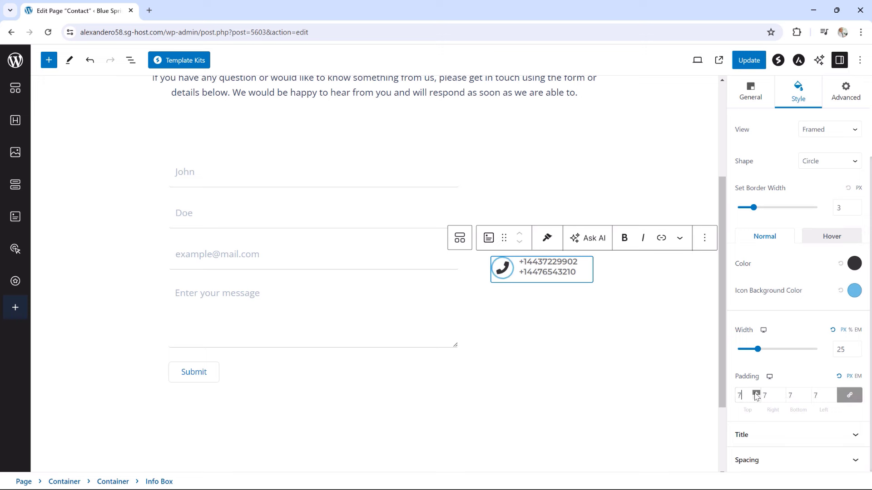
click(756, 393)
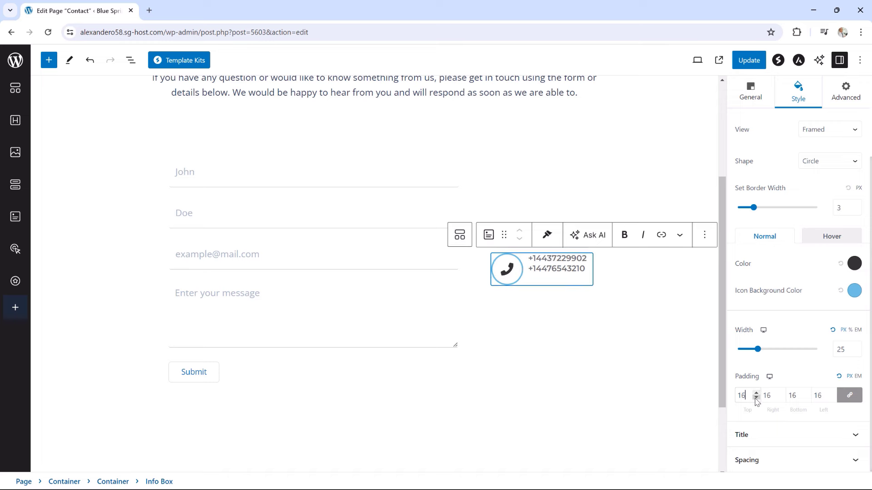
click(756, 398)
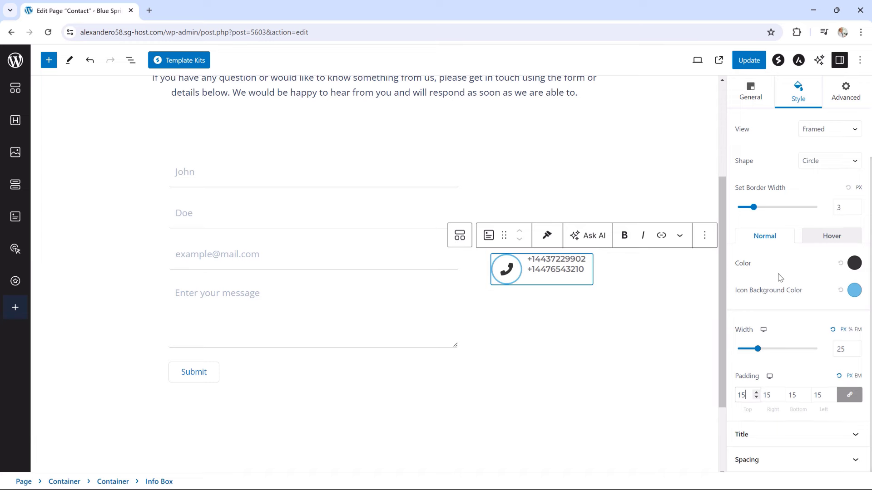
scroll(780, 277, up, 3)
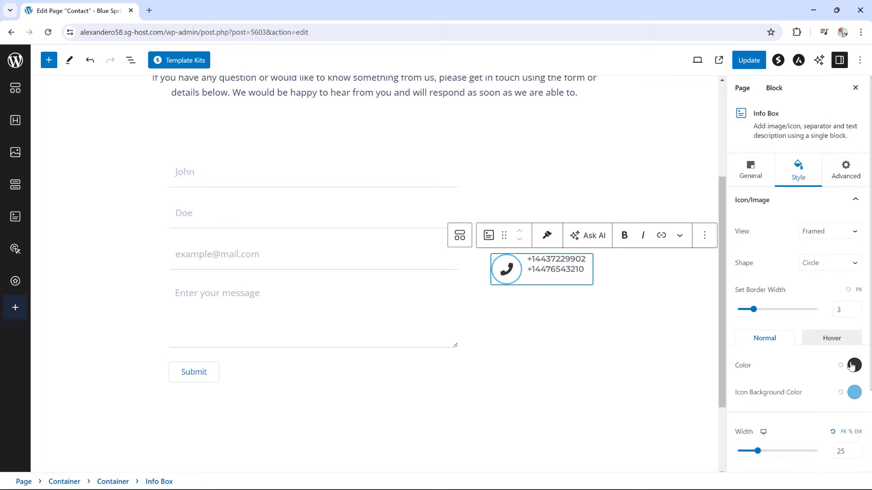
Set the phone icon colour to the light blue #22BEFF preset
click(853, 366)
click(771, 302)
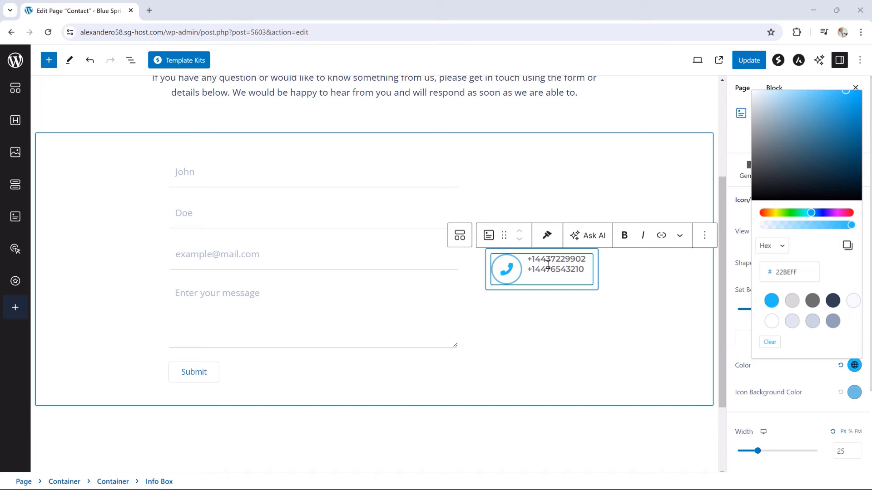
click(729, 228)
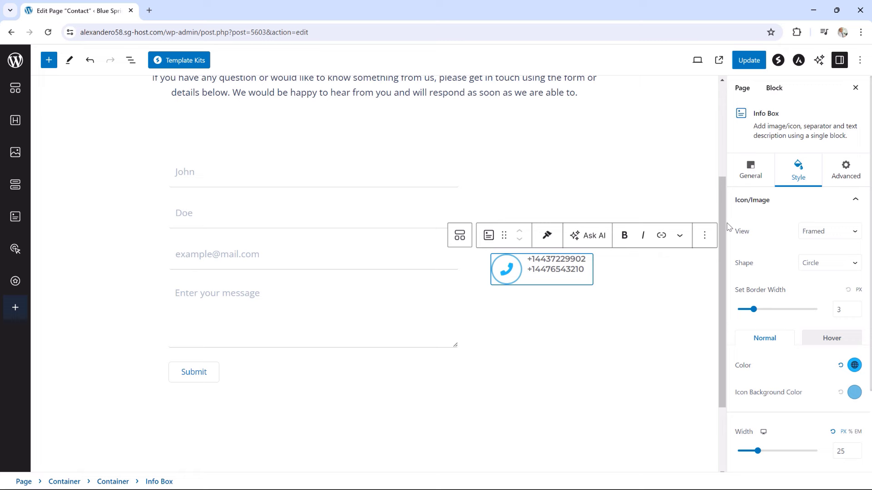
Set the icon's vertical alignment to Middle, then return to the Style settings
click(753, 175)
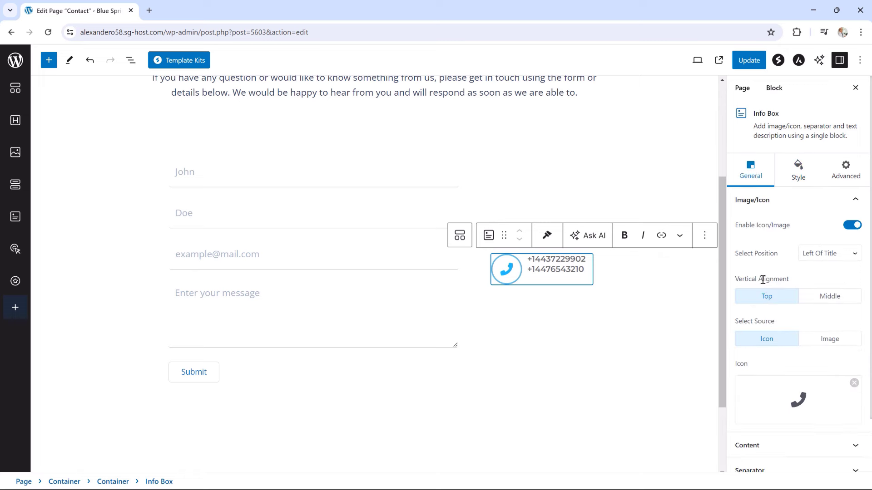
click(828, 297)
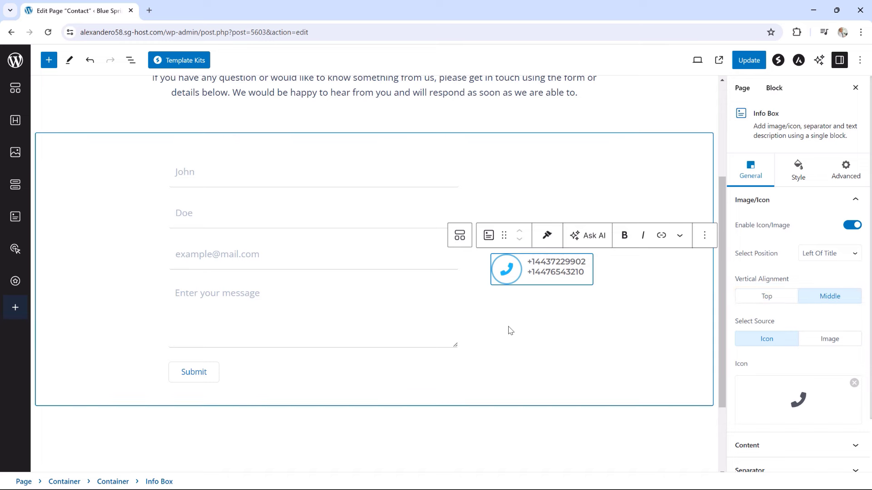
click(563, 271)
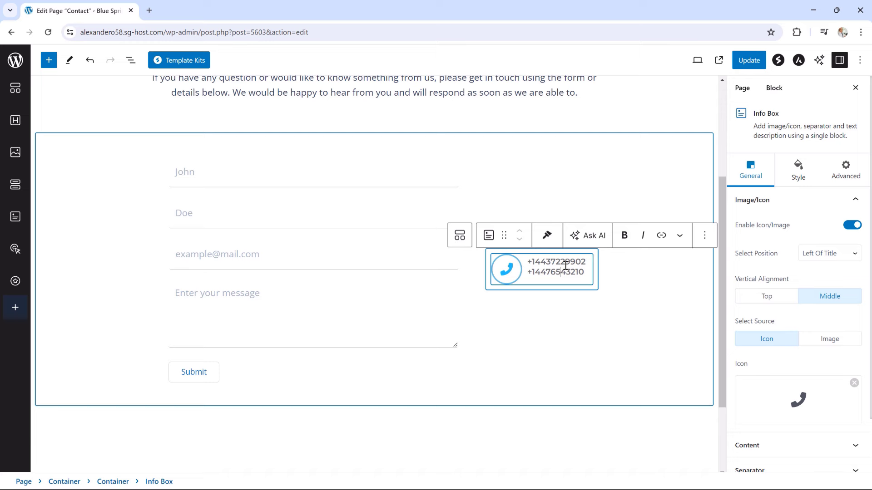
click(803, 178)
Set the Info Box title's typography weight to 400 and update the Contact page
scroll(774, 254, down, 2)
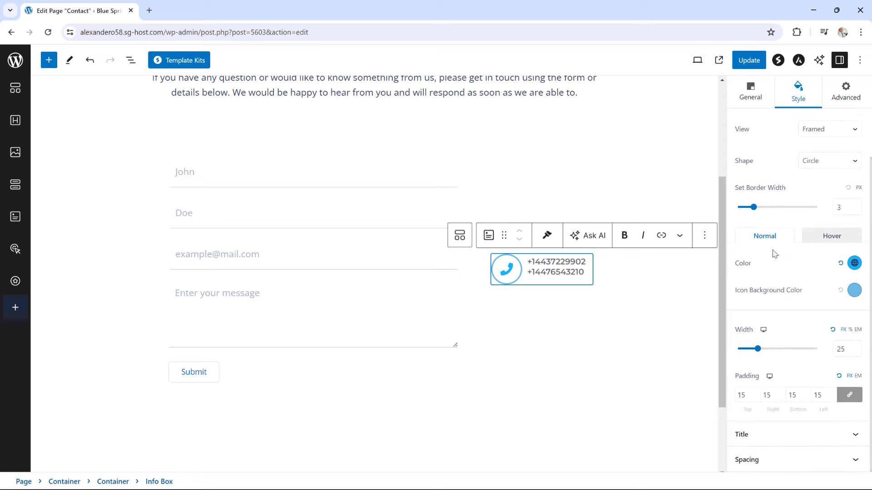
click(762, 435)
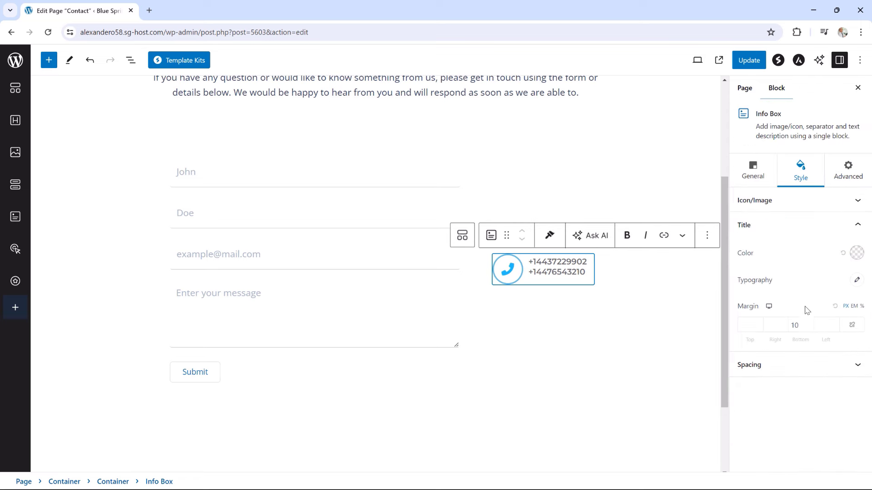
click(856, 280)
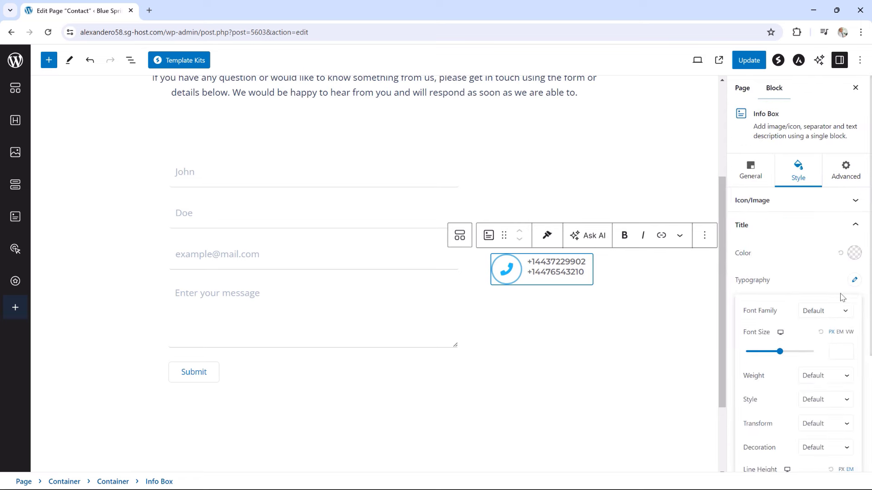
click(809, 378)
click(817, 427)
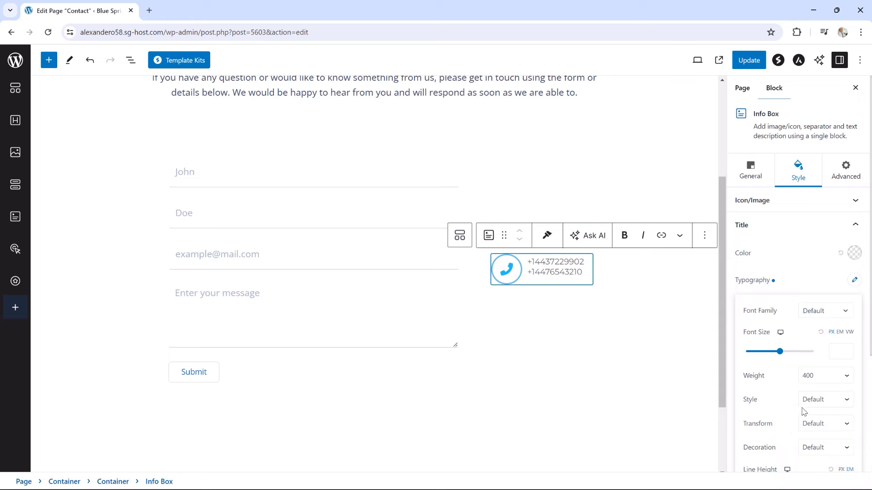
click(748, 60)
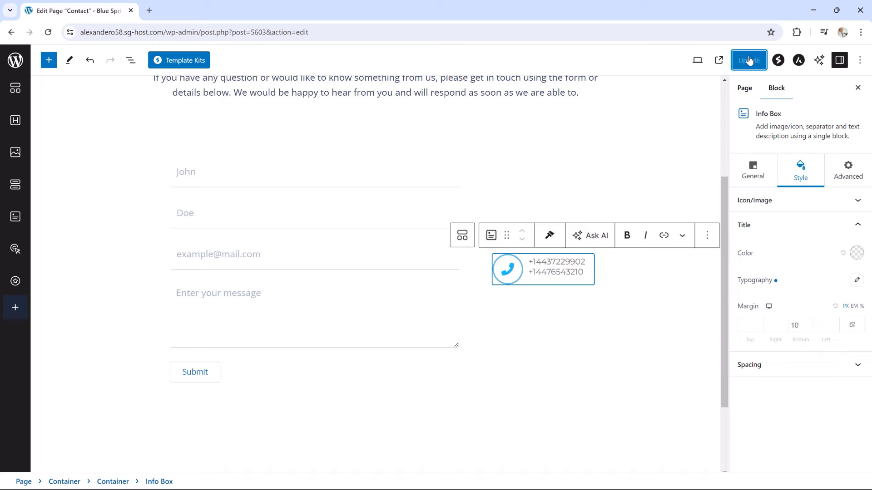
View the live Contact page, scroll through it, then return to editing it
click(103, 460)
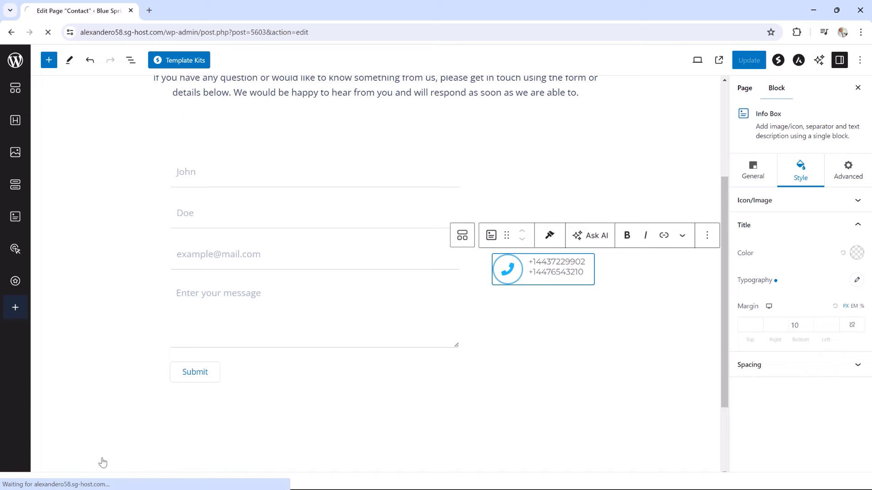
scroll(725, 279, down, 3)
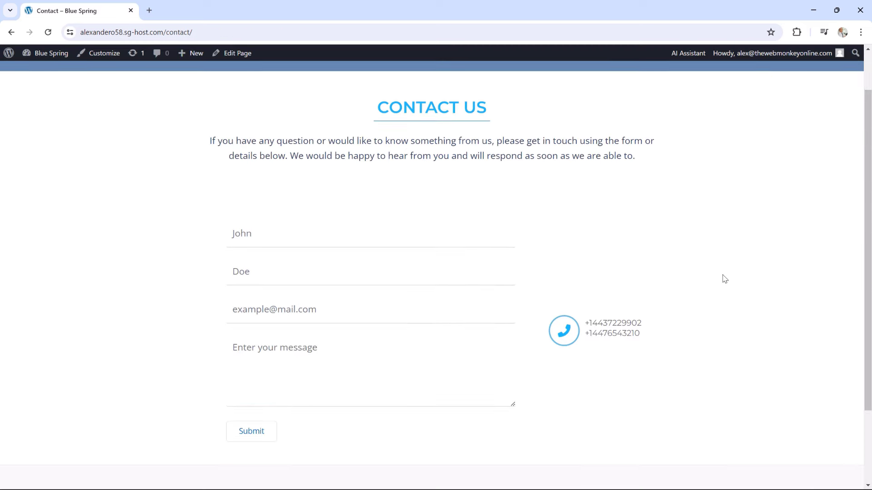
scroll(725, 279, up, 1)
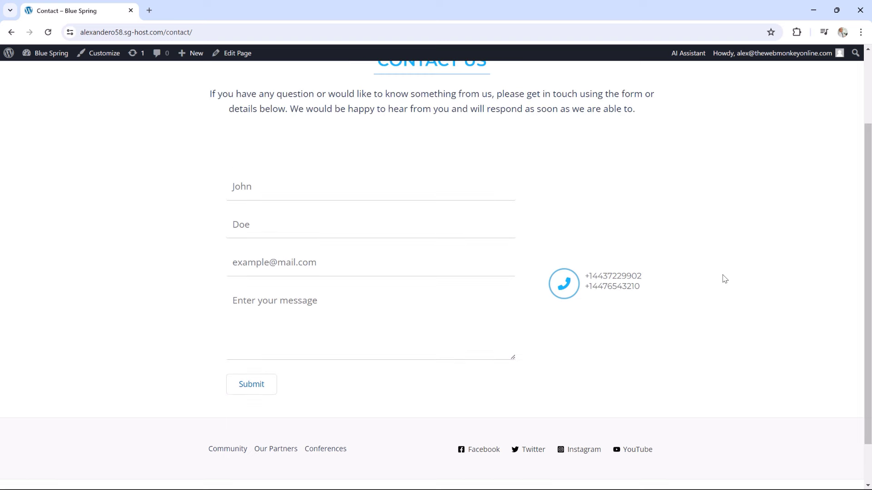
scroll(725, 279, up, 1)
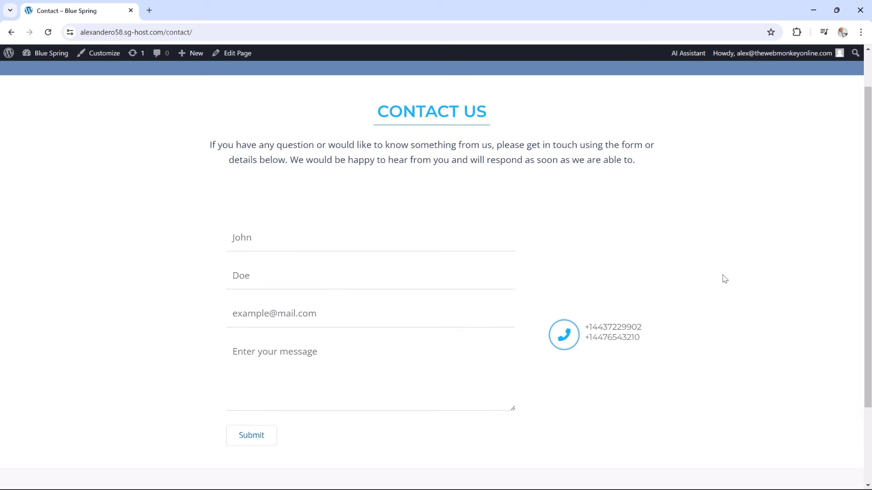
scroll(681, 277, down, 1)
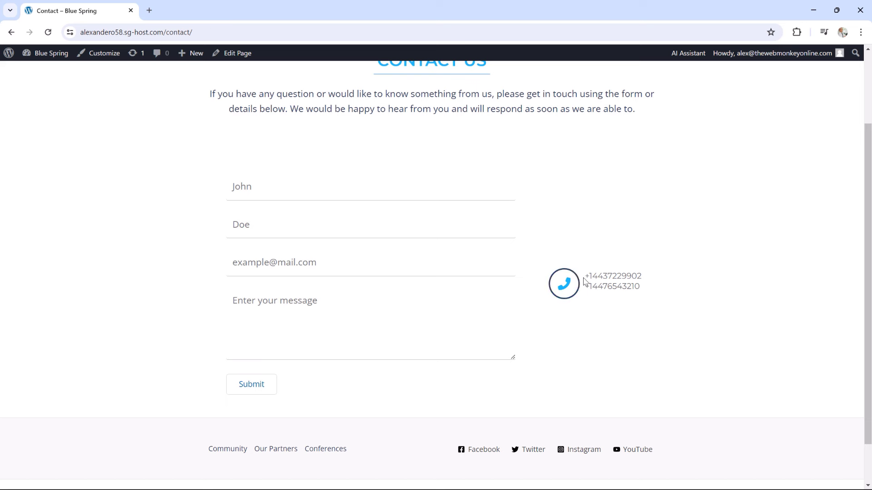
click(246, 57)
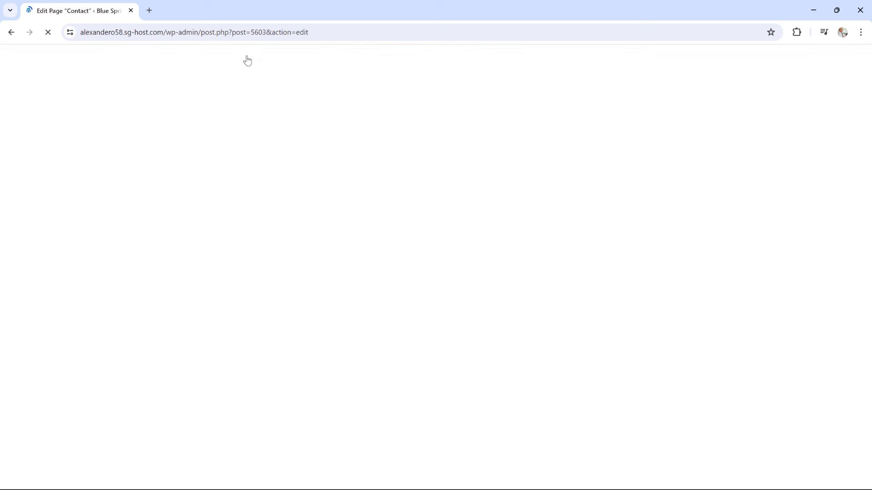
Select the phone Info Box and set its hover icon and icon background colours to #22BEFF
scroll(622, 281, down, 2)
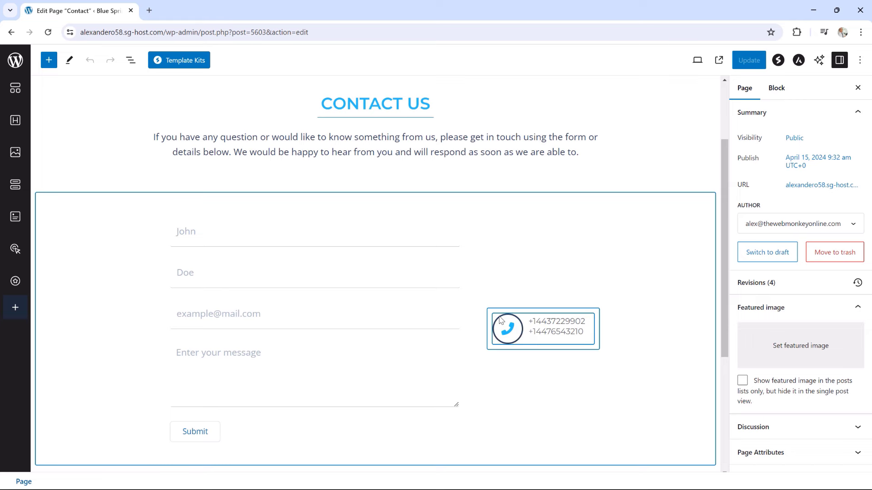
click(519, 327)
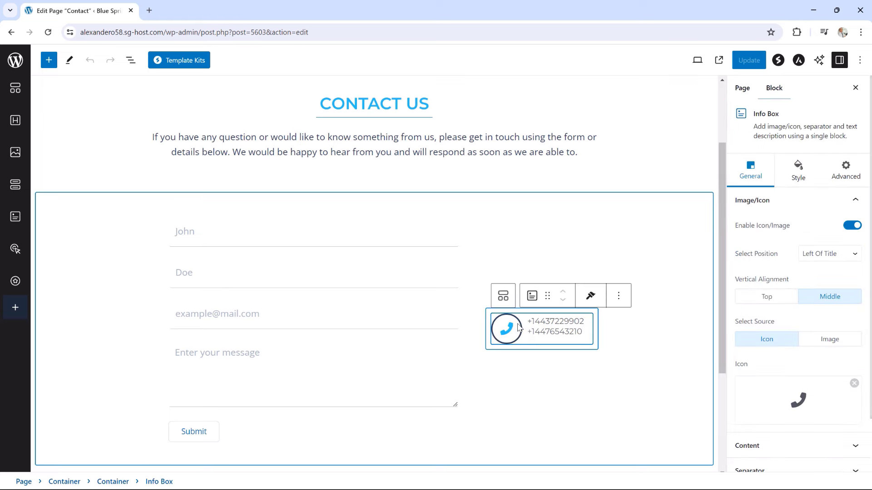
click(798, 179)
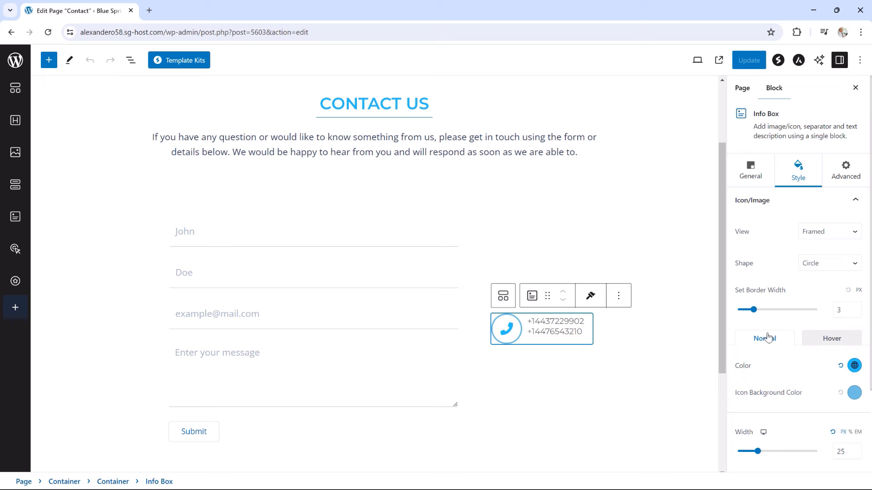
click(832, 341)
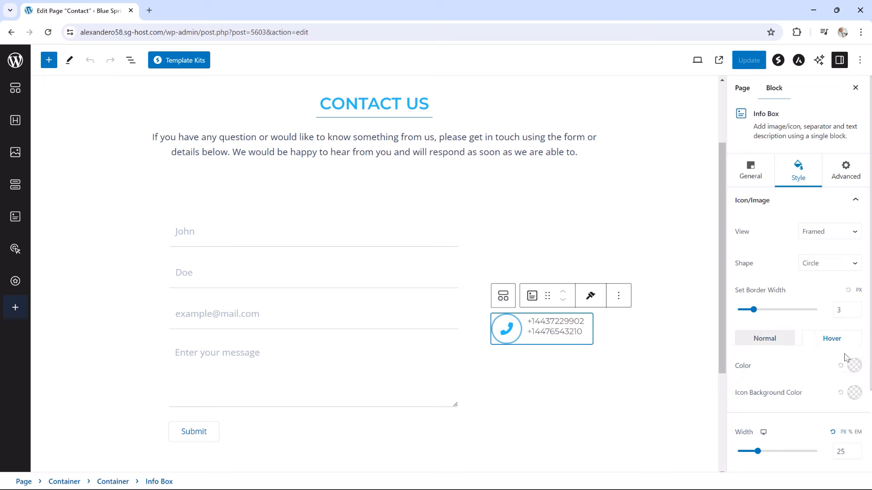
click(852, 370)
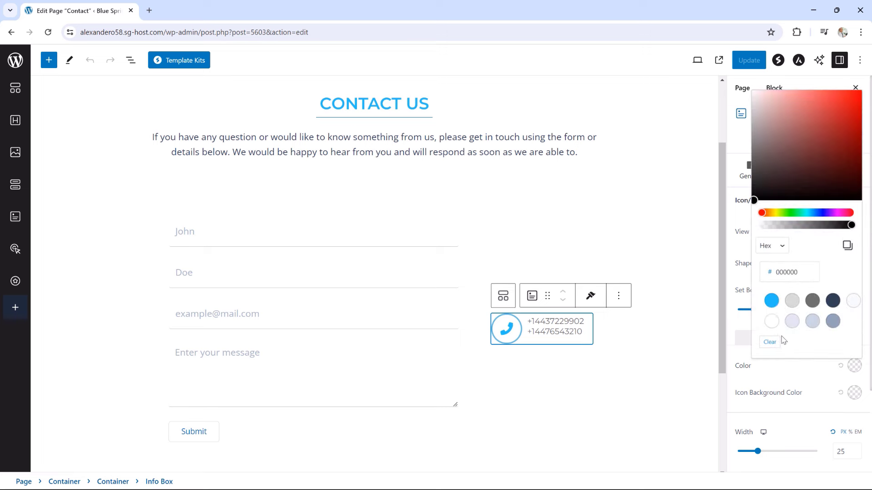
click(771, 301)
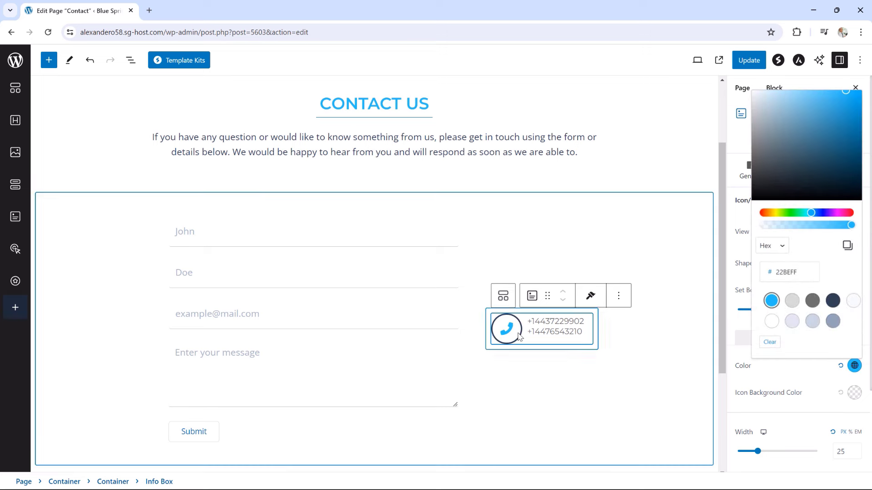
click(854, 395)
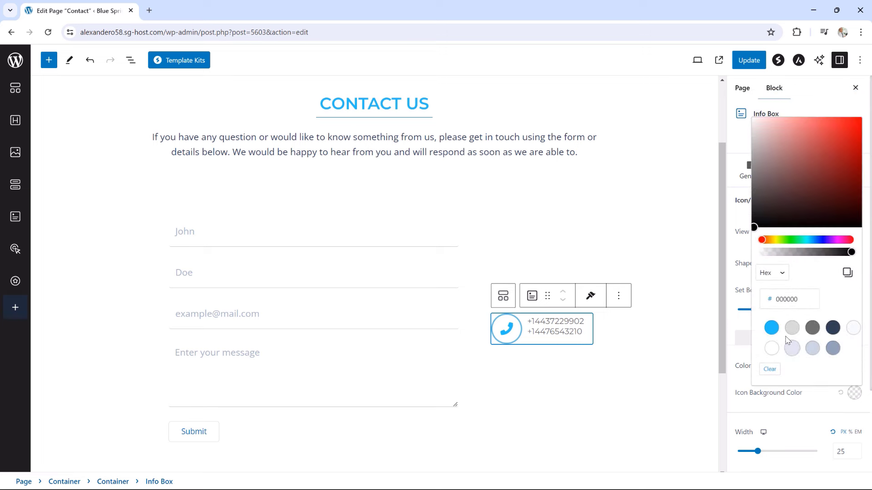
click(772, 328)
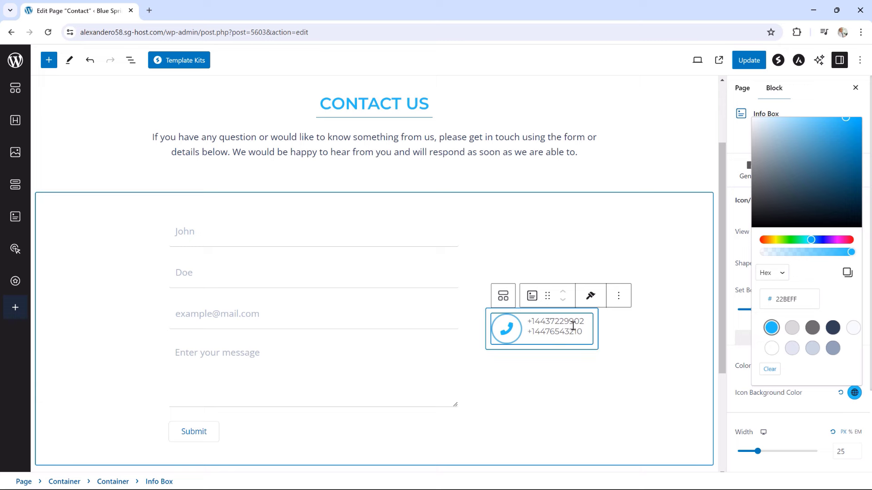
Duplicate the phone Info Box twice from List View, then select the inner Container holding the boxes
click(131, 60)
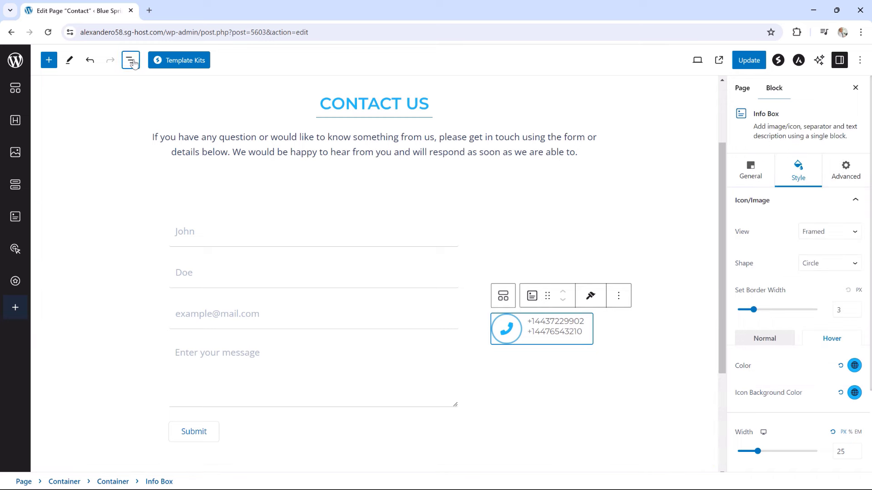
click(199, 191)
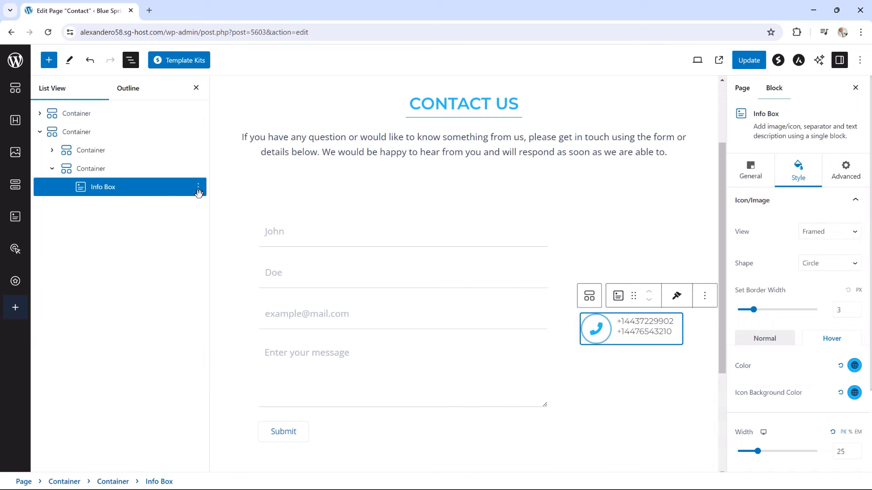
click(199, 190)
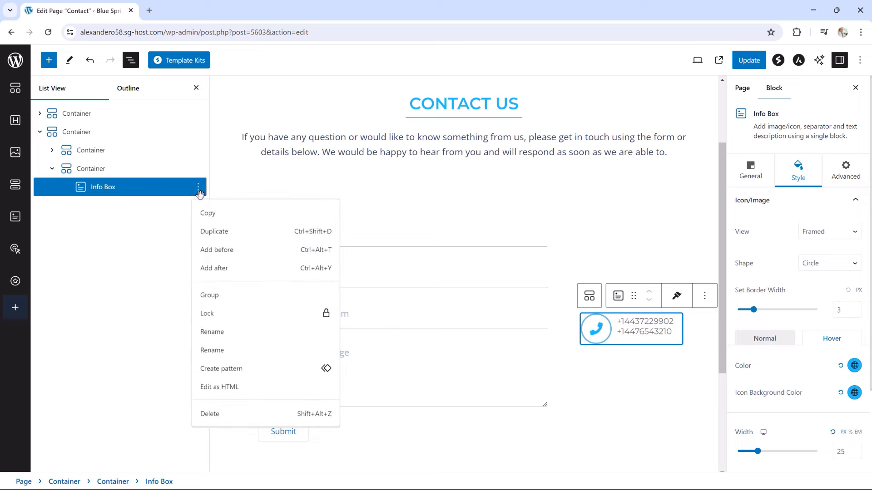
click(211, 233)
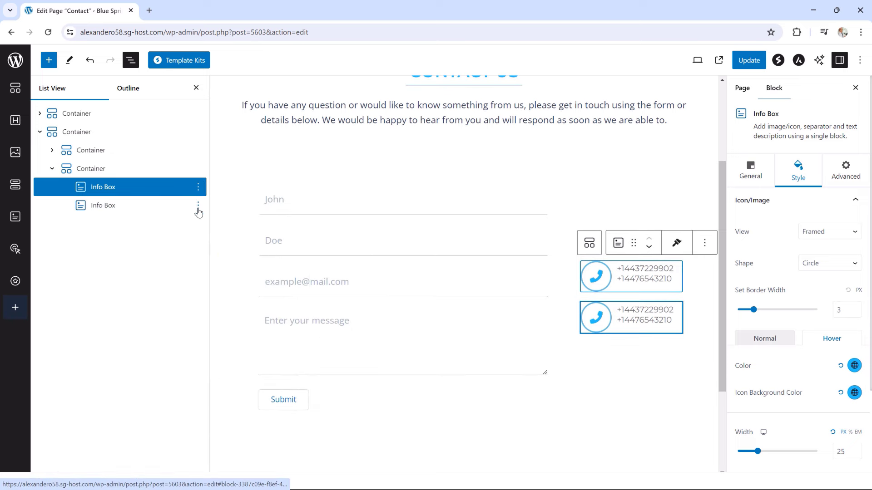
click(198, 206)
click(210, 249)
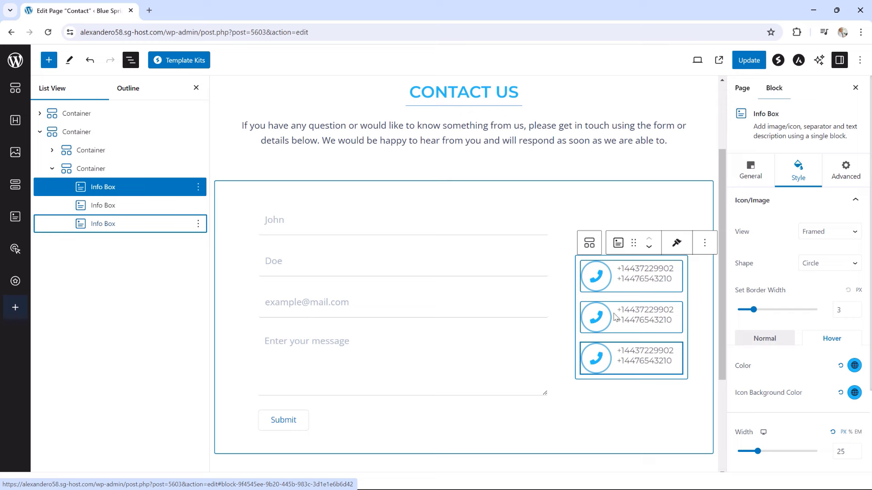
click(595, 212)
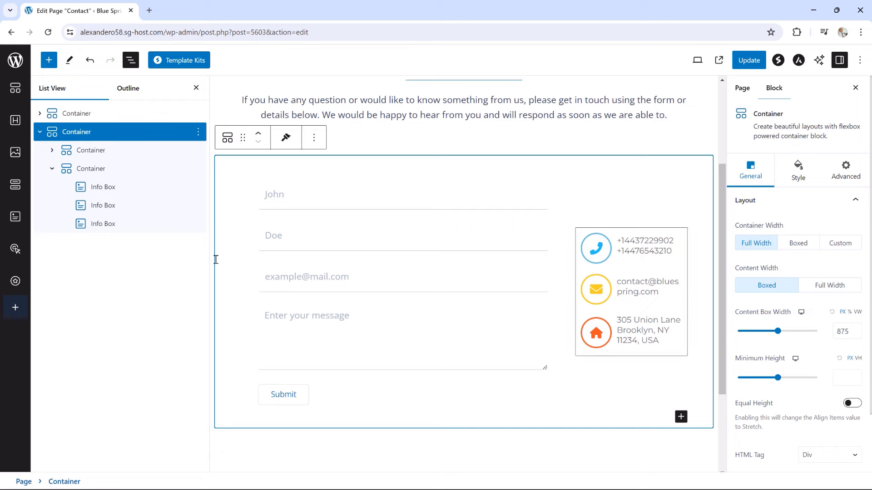
click(89, 170)
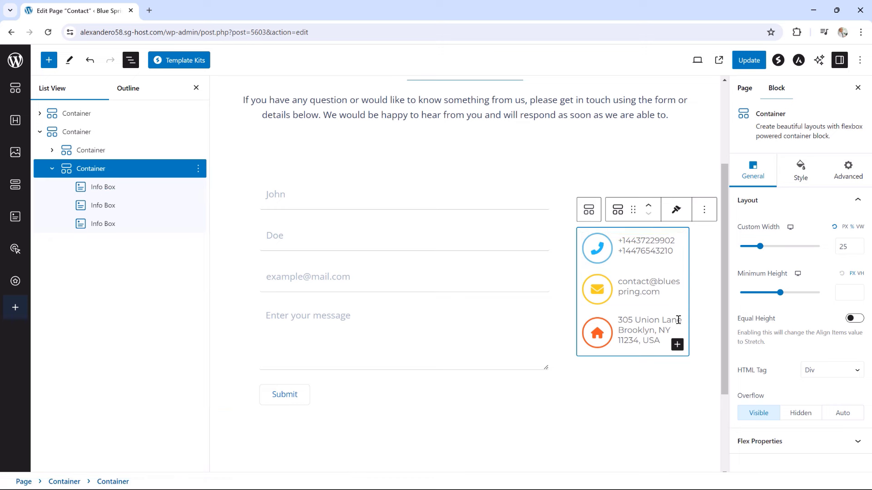
Insert a Social Share block below the info boxes and update the Contact page
click(676, 346)
scroll(675, 348, down, 2)
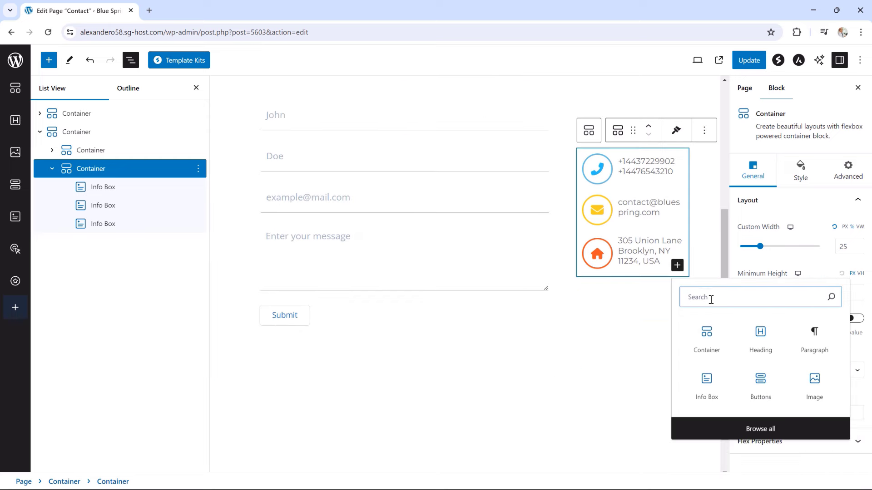
text(so)
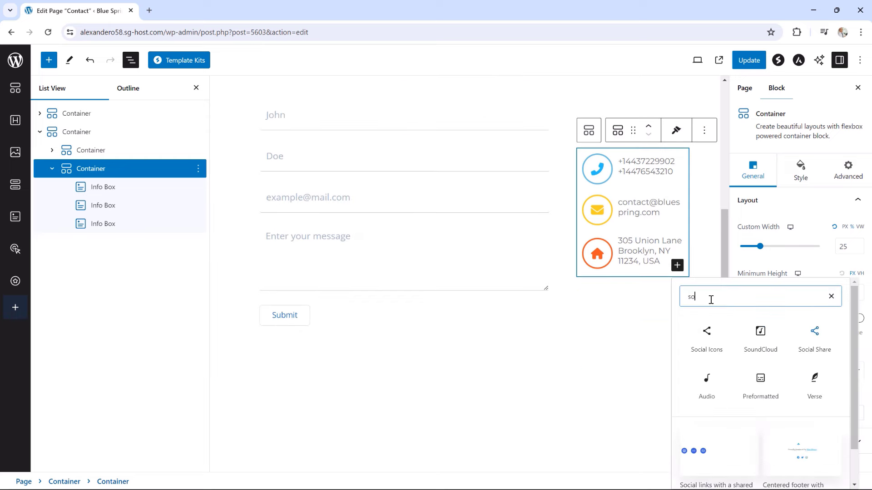
text(cia)
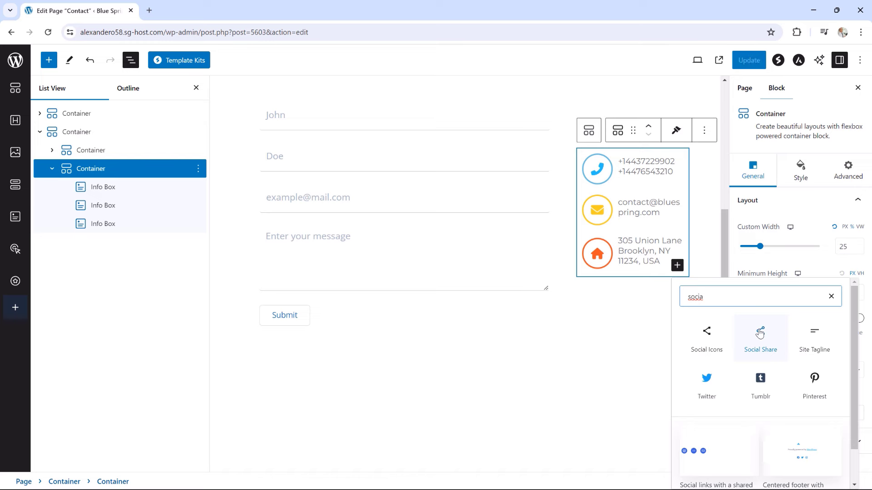
click(762, 333)
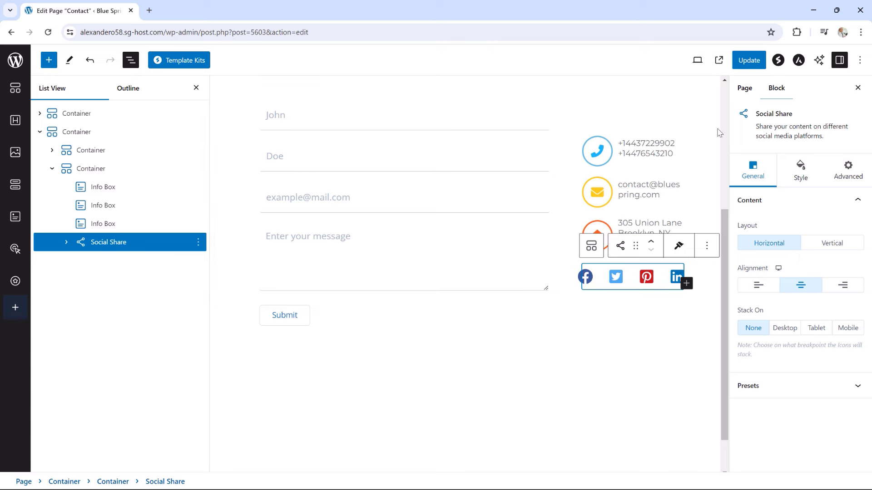
click(748, 64)
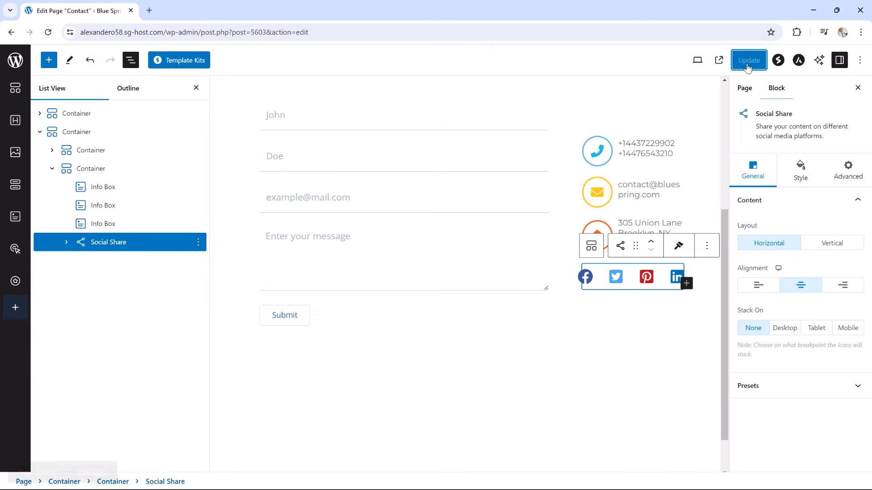
click(86, 461)
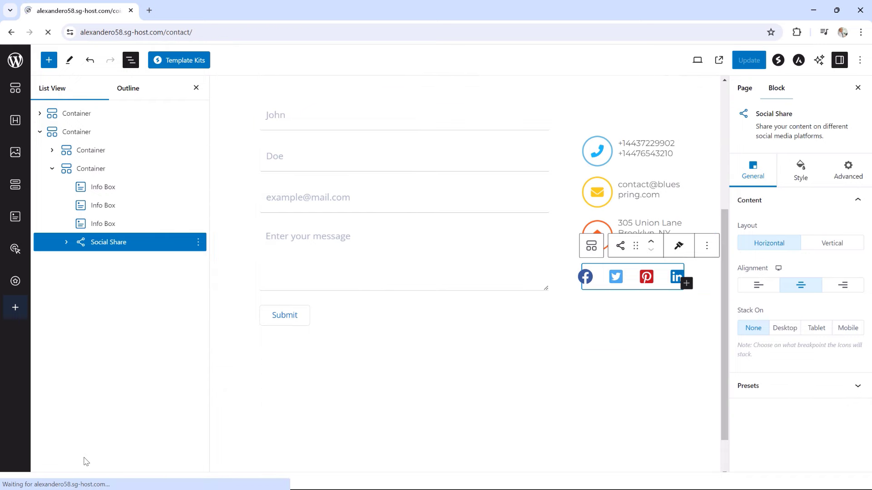
scroll(581, 324, down, 1)
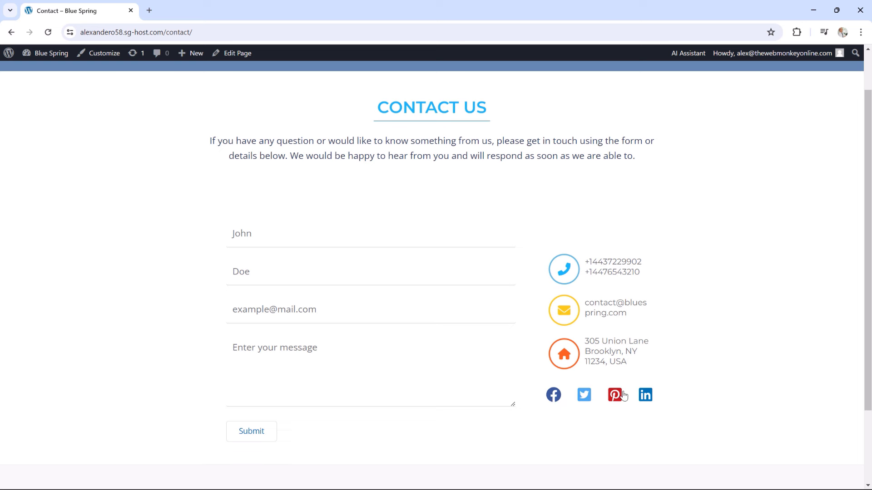
click(236, 55)
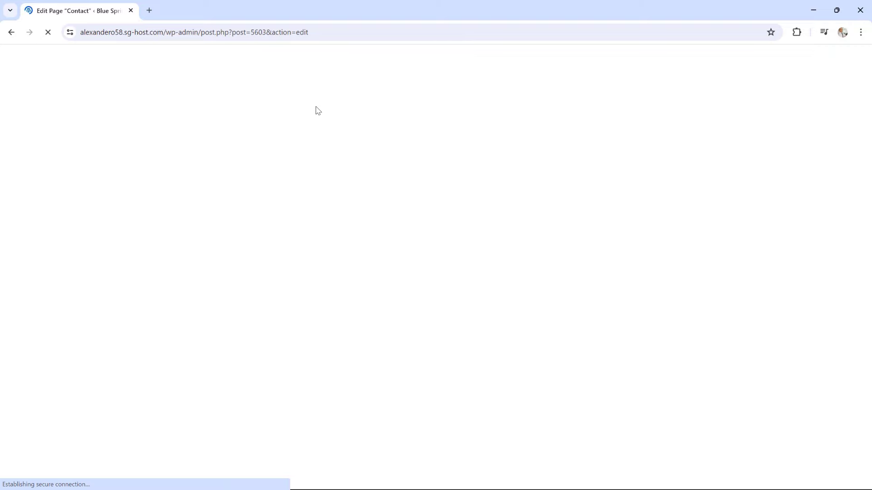
scroll(520, 295, down, 2)
Select the Social Share block in List View and set its alignment to Left
scroll(520, 295, down, 1)
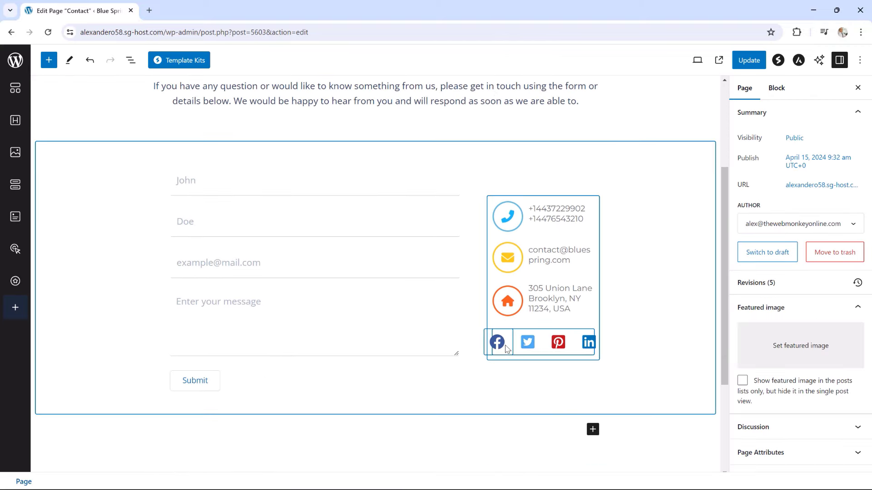
click(505, 340)
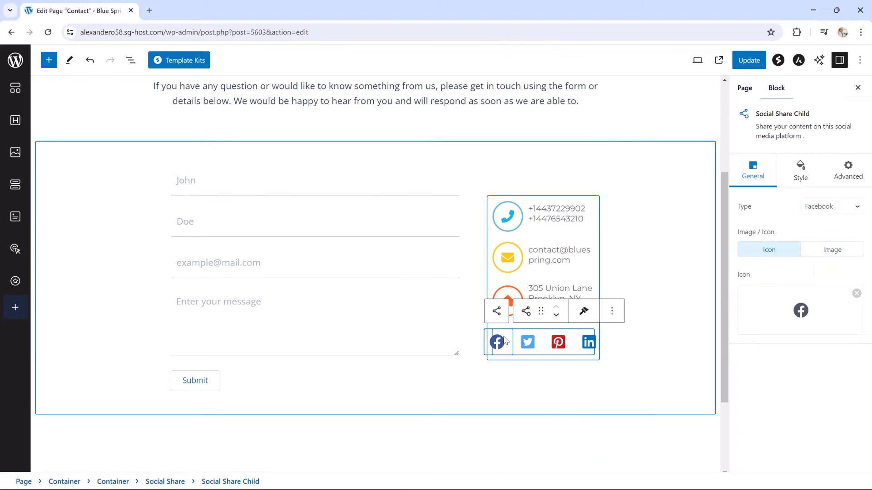
click(130, 60)
click(106, 245)
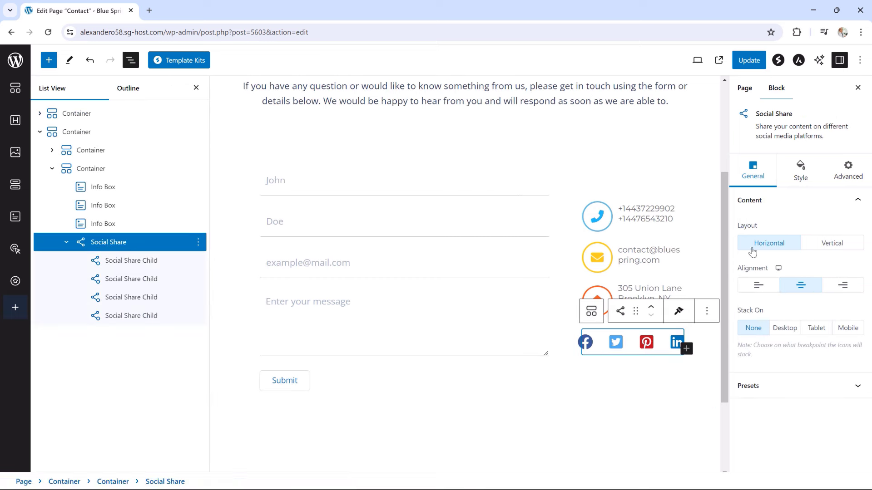
click(758, 286)
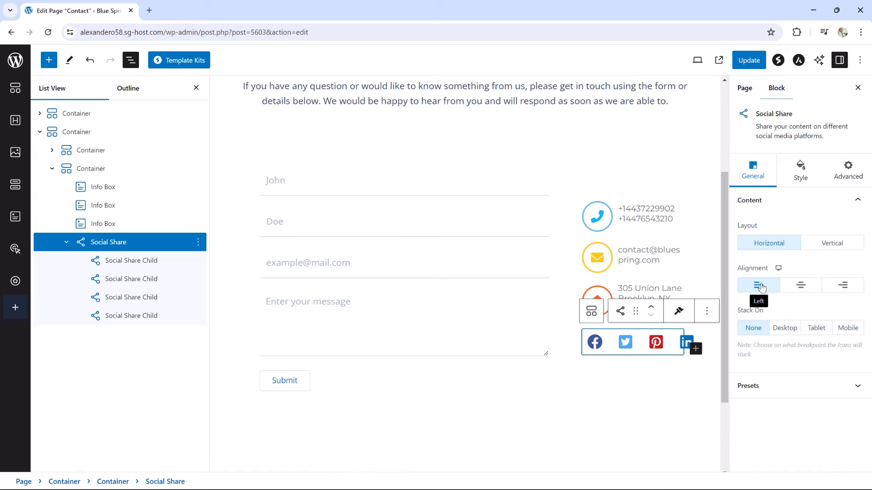
click(800, 286)
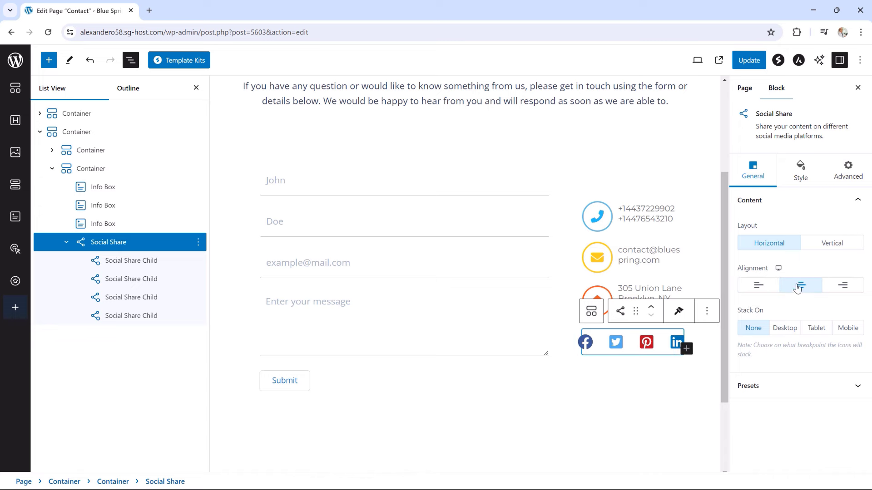
click(845, 288)
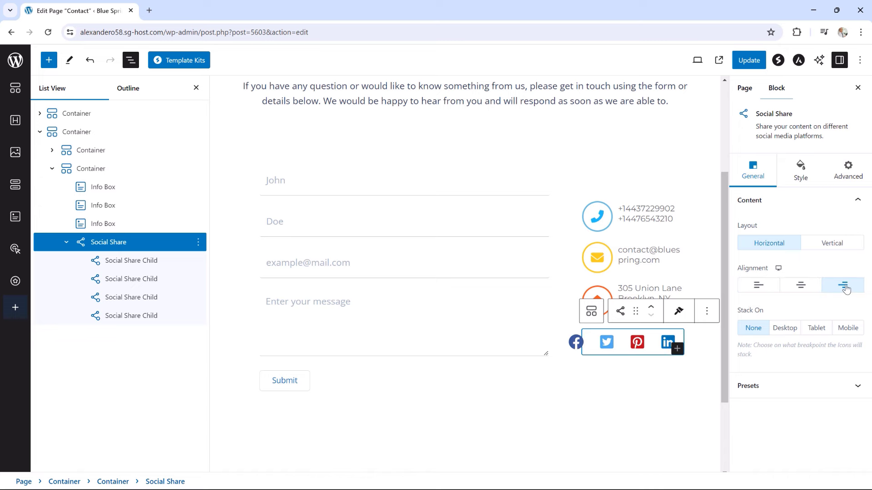
click(801, 287)
click(761, 290)
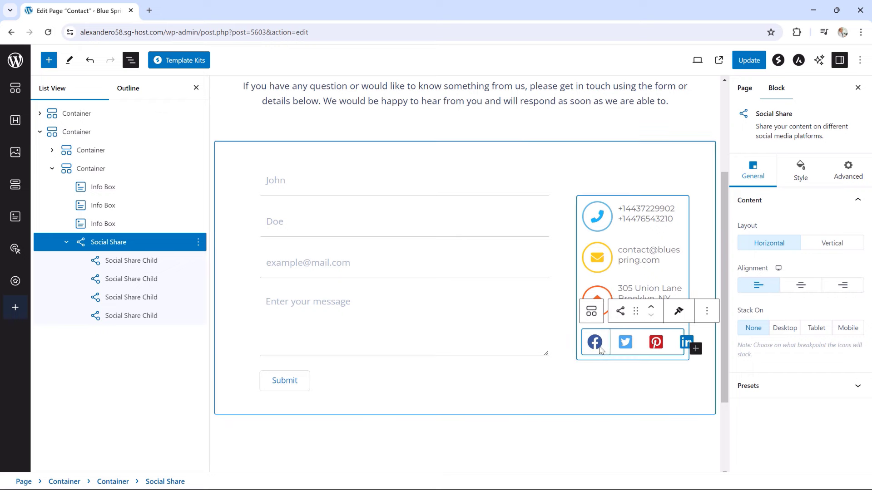
Raise the social icon size from 30 to 38 and update the Contact page
click(802, 178)
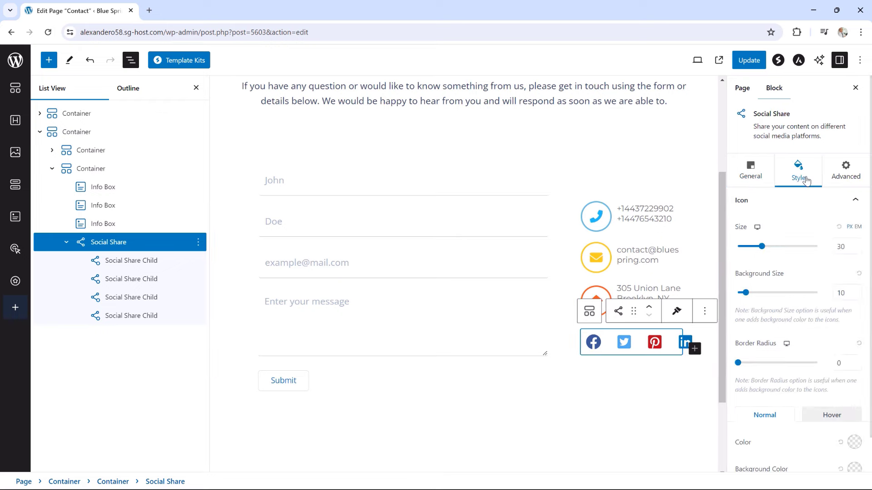
click(857, 245)
click(856, 245)
click(856, 245)
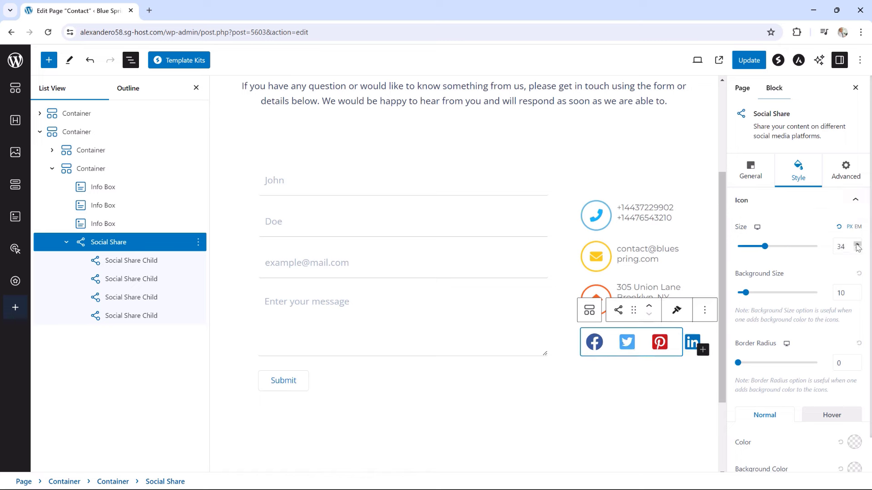
click(857, 245)
click(857, 245)
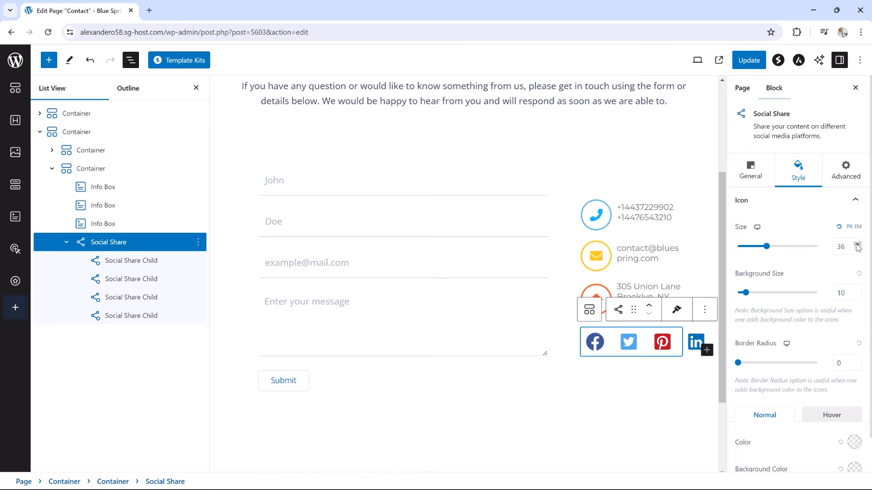
click(856, 244)
click(856, 245)
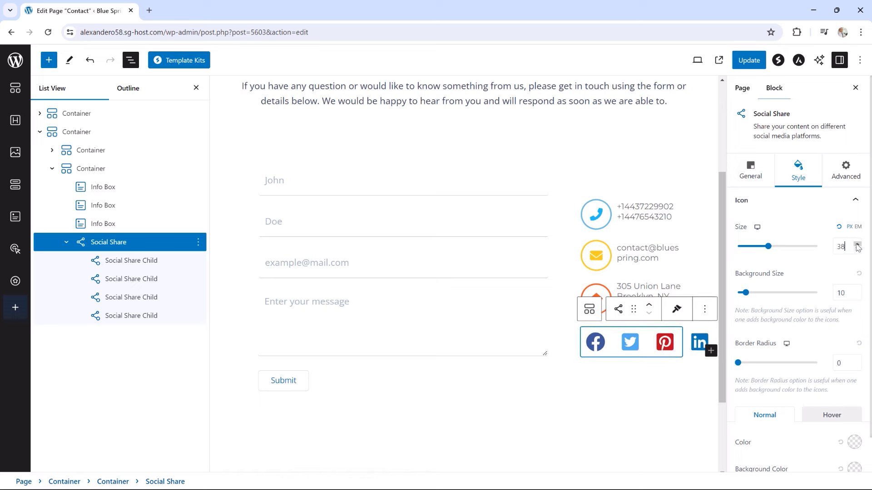
click(749, 63)
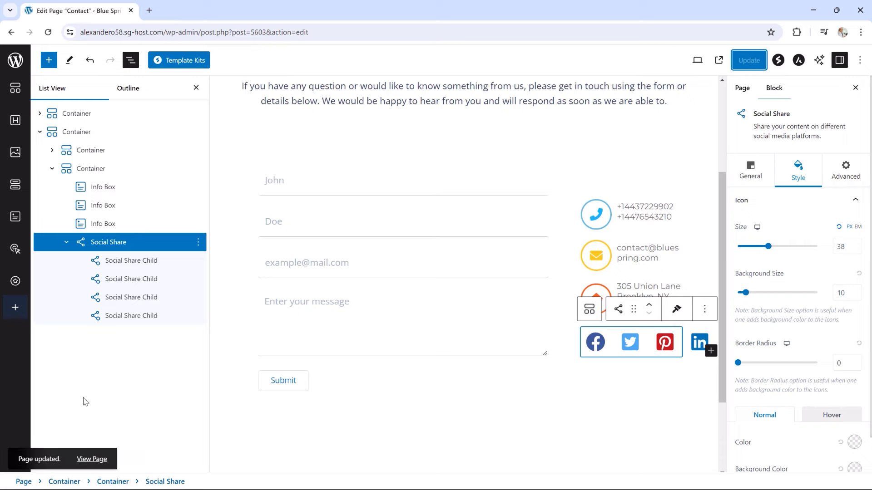
click(89, 460)
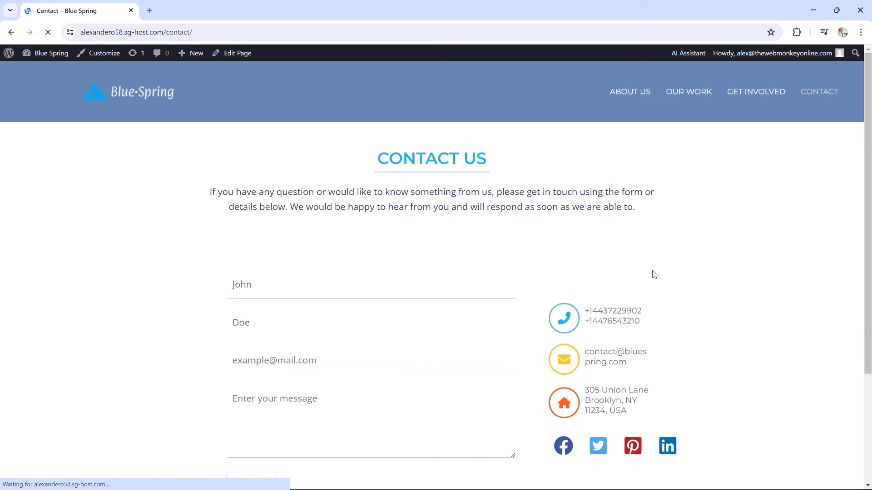
scroll(767, 254, down, 2)
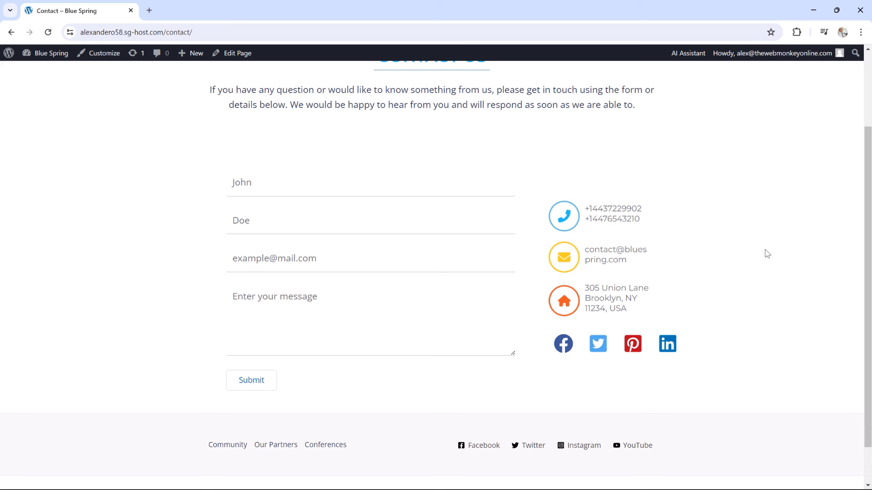
scroll(766, 253, up, 1)
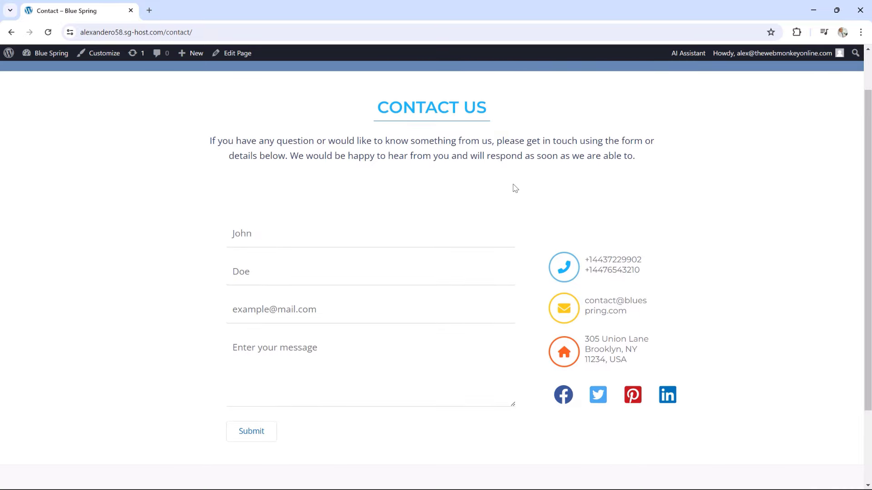
click(233, 54)
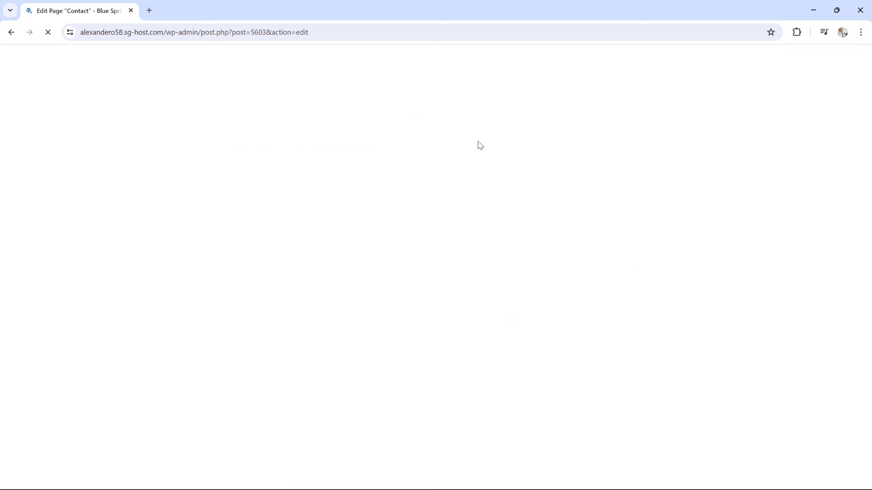
scroll(477, 146, down, 8)
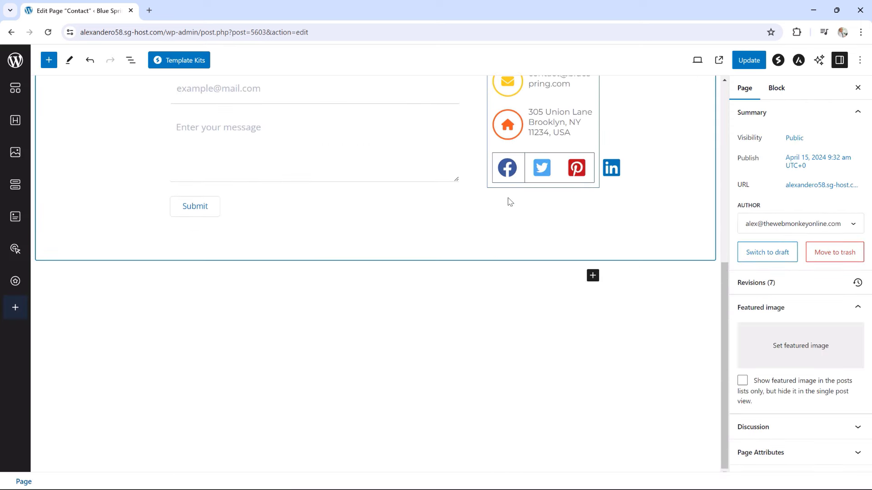
Add a single-column Container below the contact section and insert a Google Maps block into it
click(593, 275)
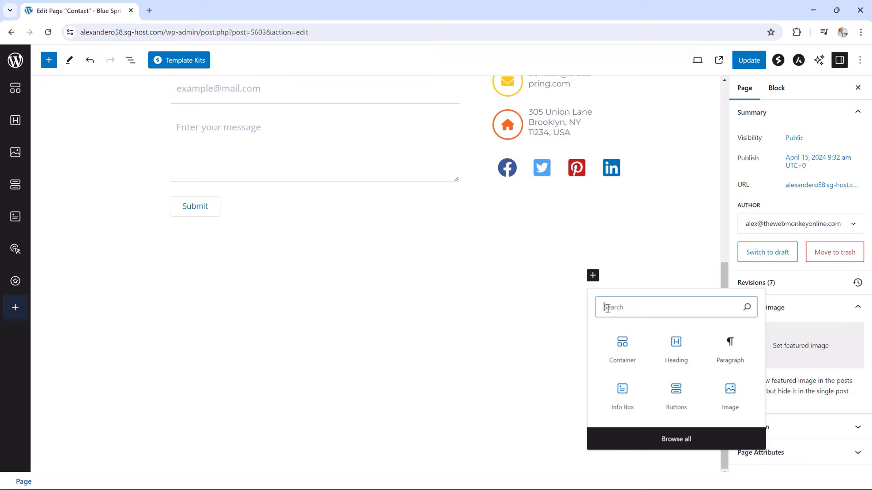
click(623, 344)
click(283, 325)
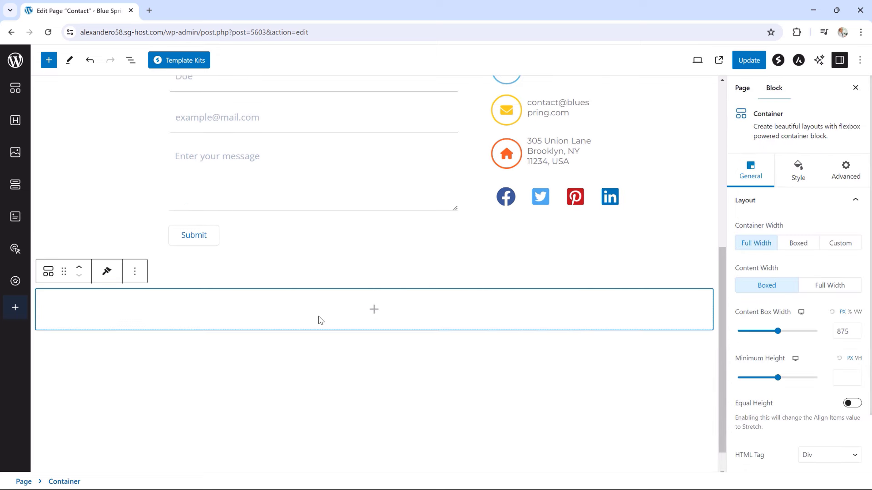
click(374, 314)
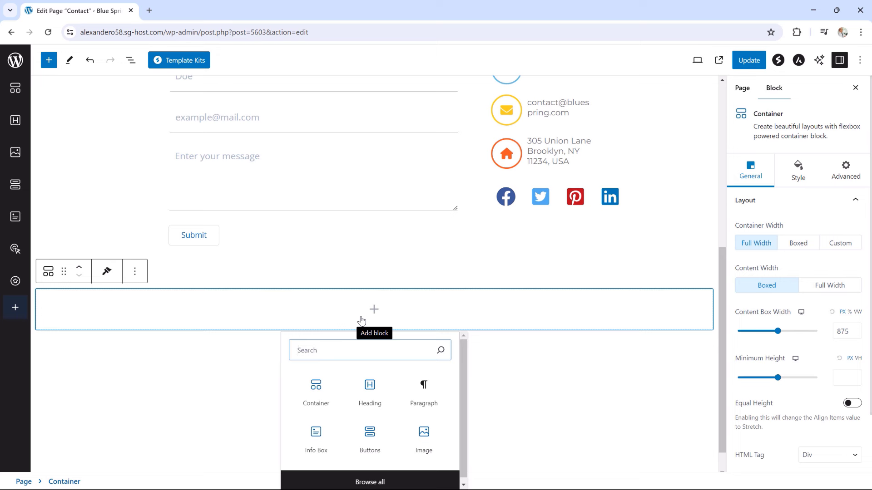
text(maps)
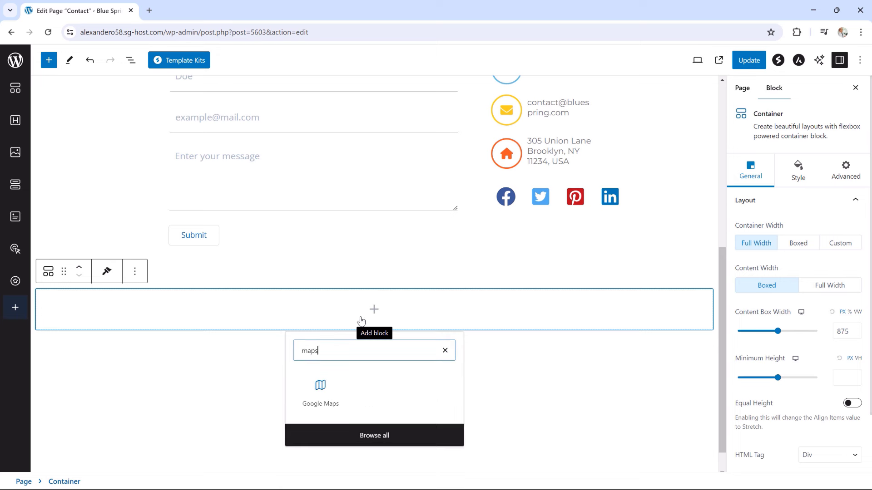
click(321, 390)
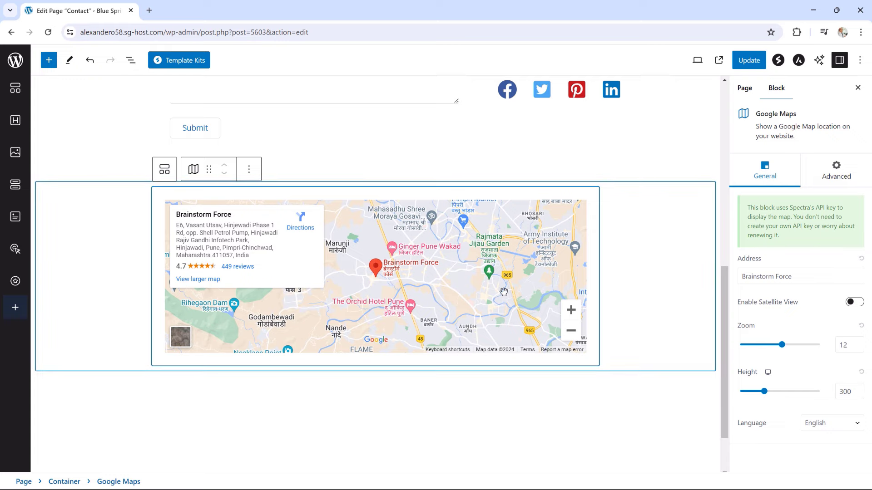
Zoom the map preview out from Pune to all of India, then pan west over North America
click(570, 332)
click(570, 333)
click(571, 333)
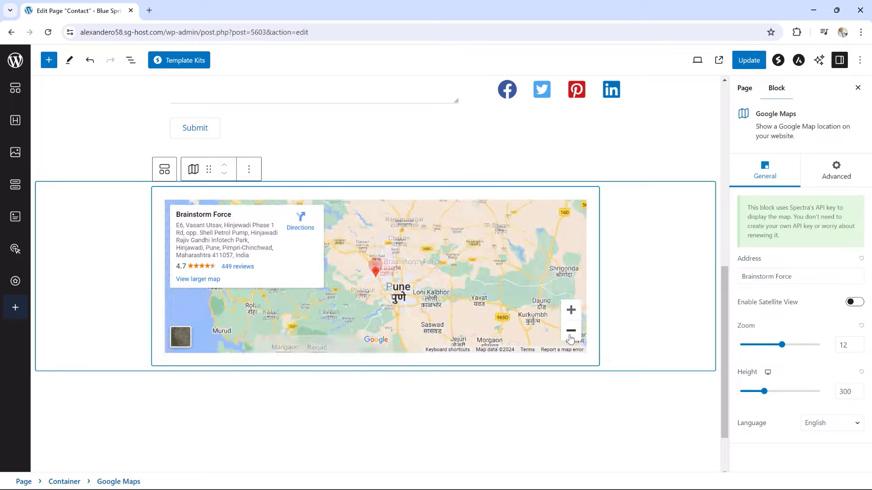
click(571, 331)
click(571, 332)
click(570, 332)
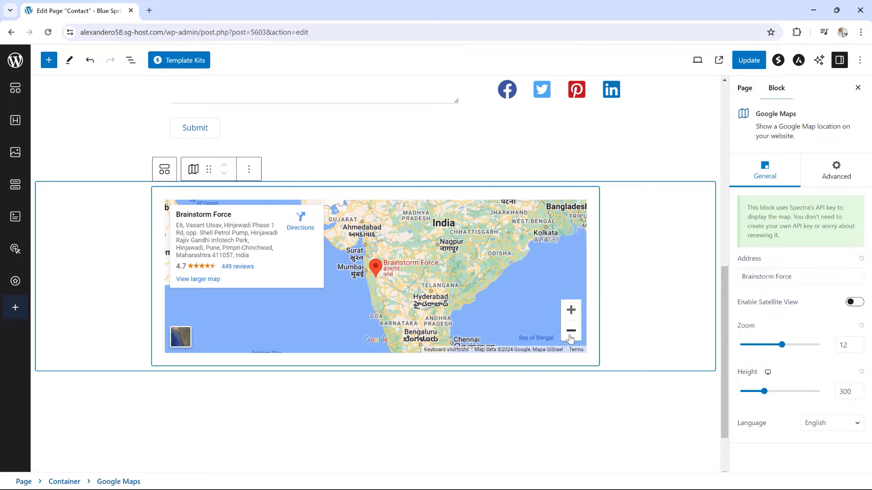
drag(354, 277, 476, 300)
drag(354, 295, 477, 313)
drag(416, 265, 408, 295)
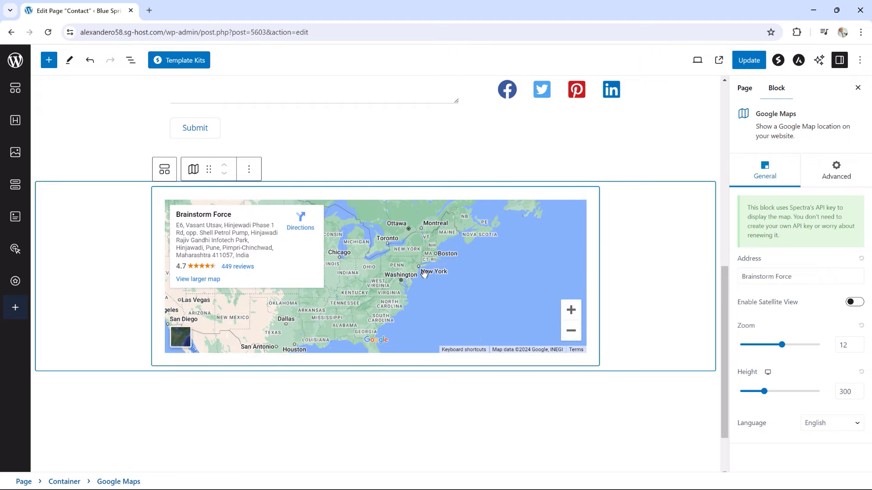
scroll(424, 274, up, 1)
Zoom into the eastern US, pan to Jersey City, open the Dunkin' place card and select the Address text
click(571, 362)
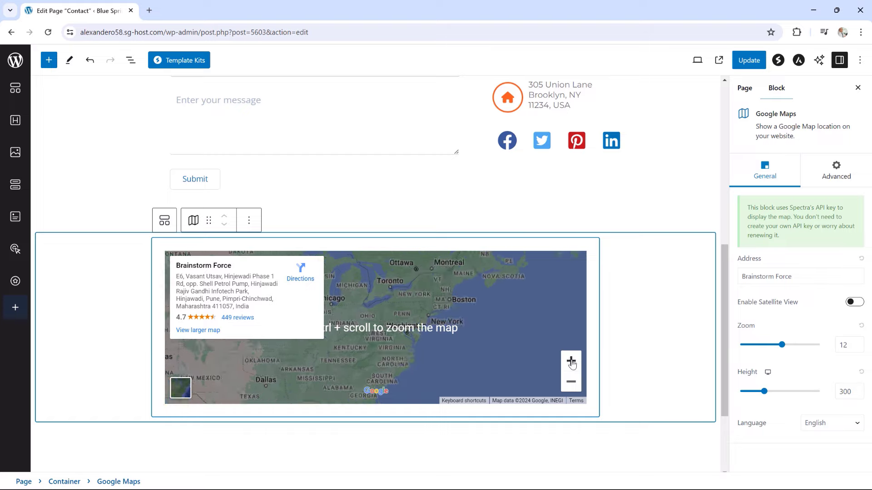
click(572, 362)
click(571, 362)
click(571, 362)
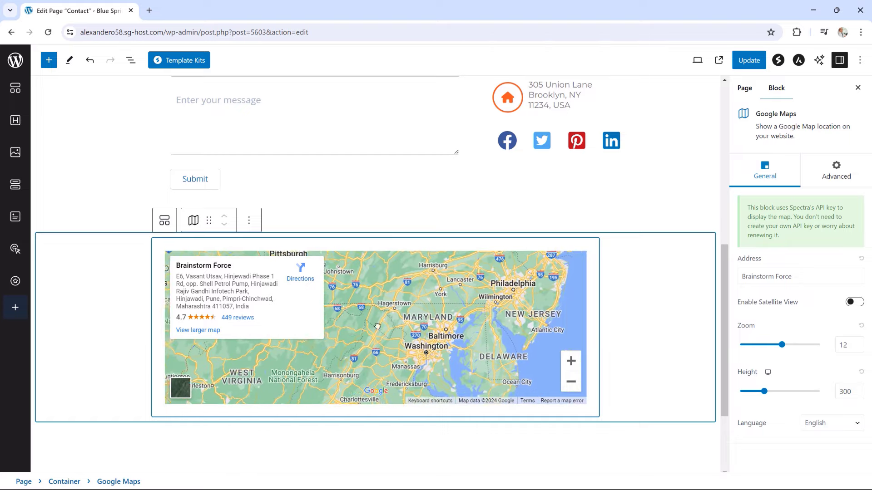
drag(552, 252, 434, 321)
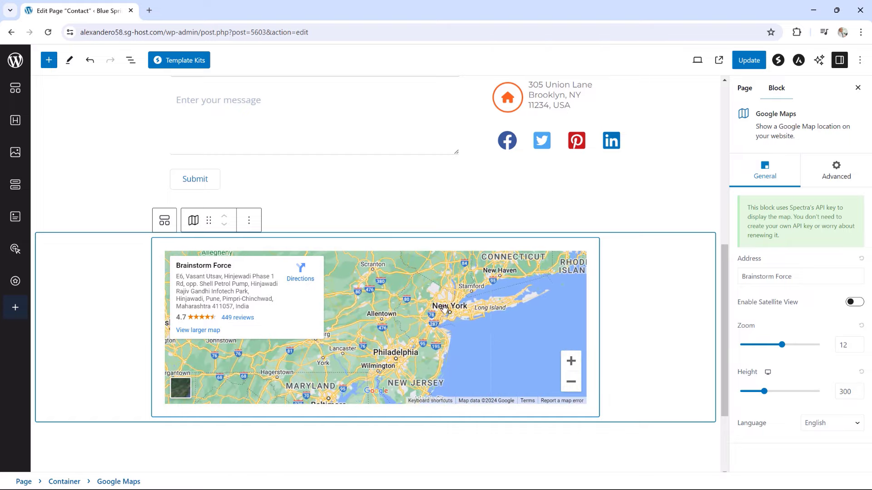
scroll(445, 311, up, 5)
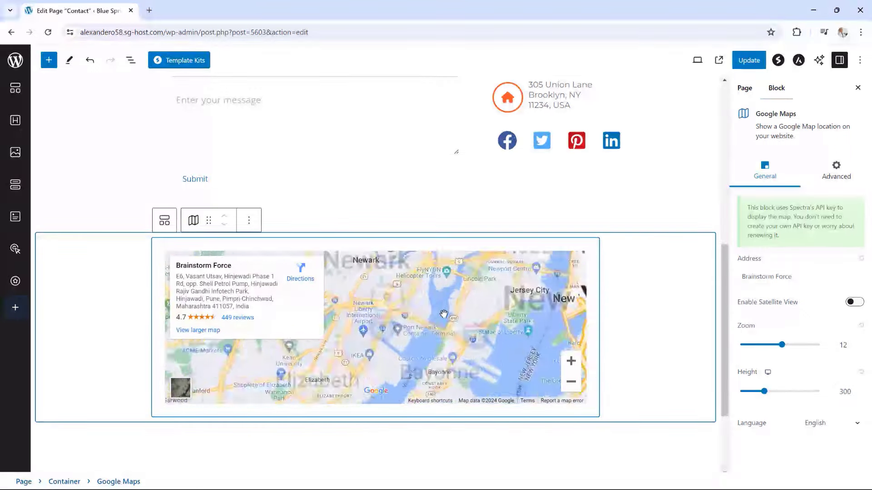
scroll(443, 314, up, 3)
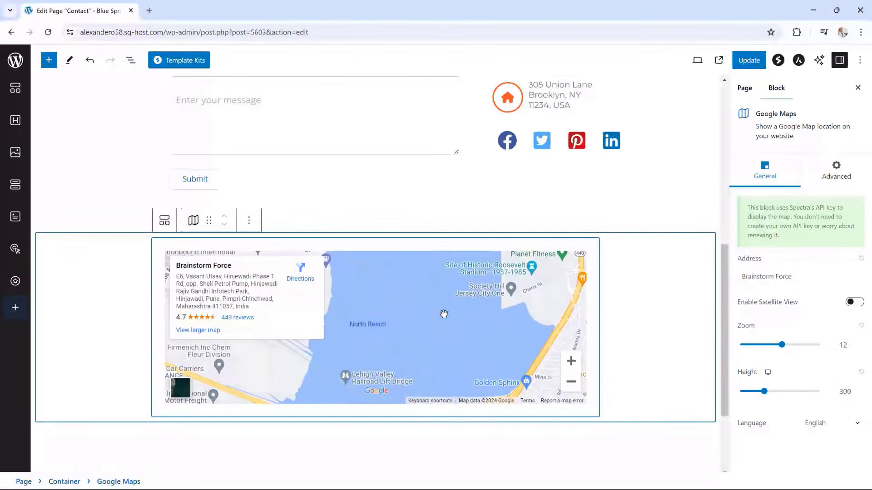
scroll(443, 314, up, 1)
drag(559, 283, 365, 391)
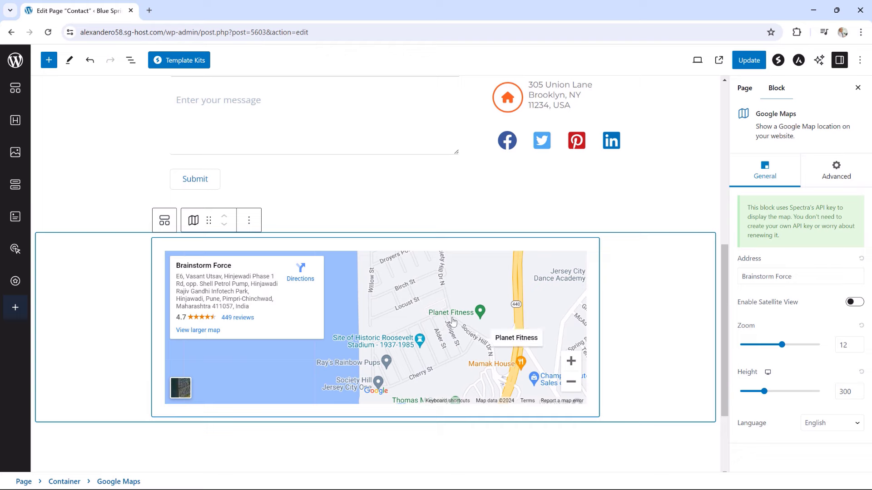
mouse_move(526, 329)
mouse_down()
mouse_move(402, 319)
mouse_move(331, 352)
mouse_up()
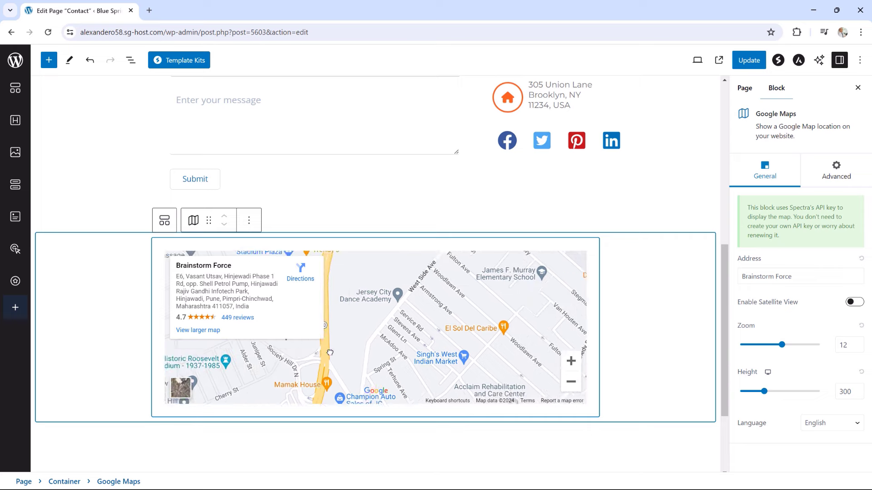
mouse_move(473, 340)
mouse_down()
mouse_move(426, 347)
mouse_move(434, 357)
mouse_move(441, 336)
mouse_move(424, 334)
mouse_move(445, 324)
mouse_up()
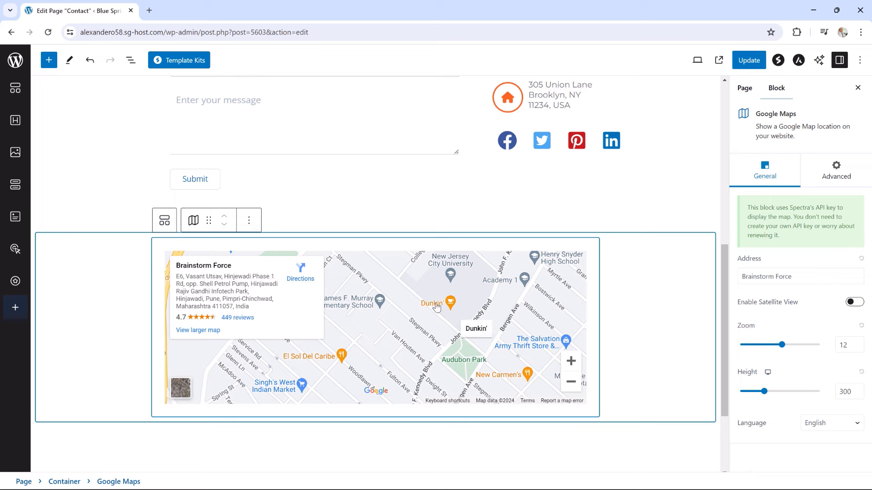
click(437, 308)
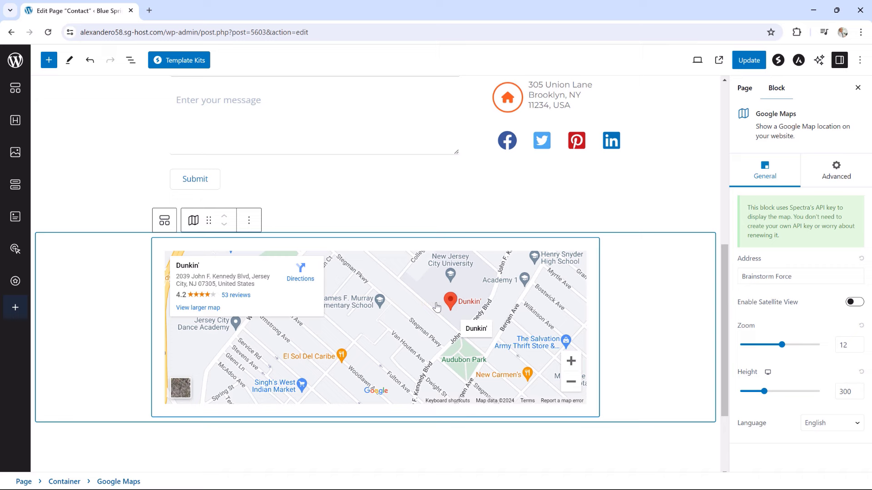
drag(793, 277, 711, 281)
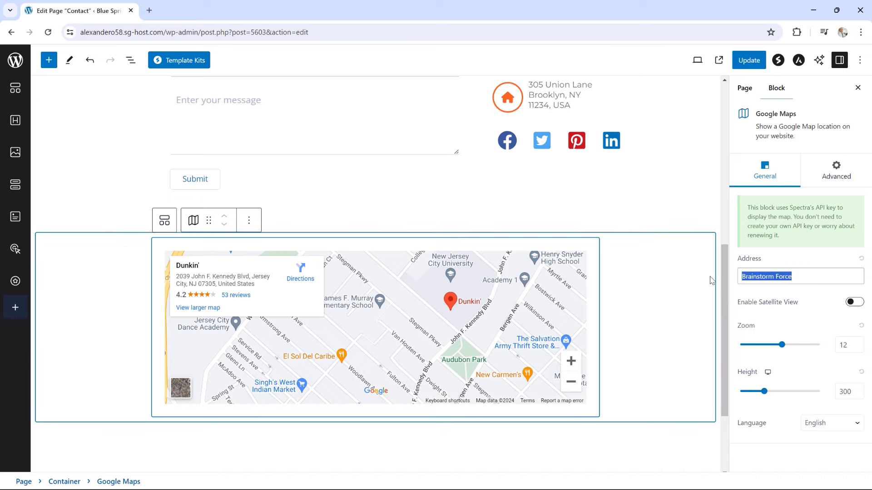
Change the map block's address to 'Dunkin Newyork' and enable satellite view
text(Dunkin)
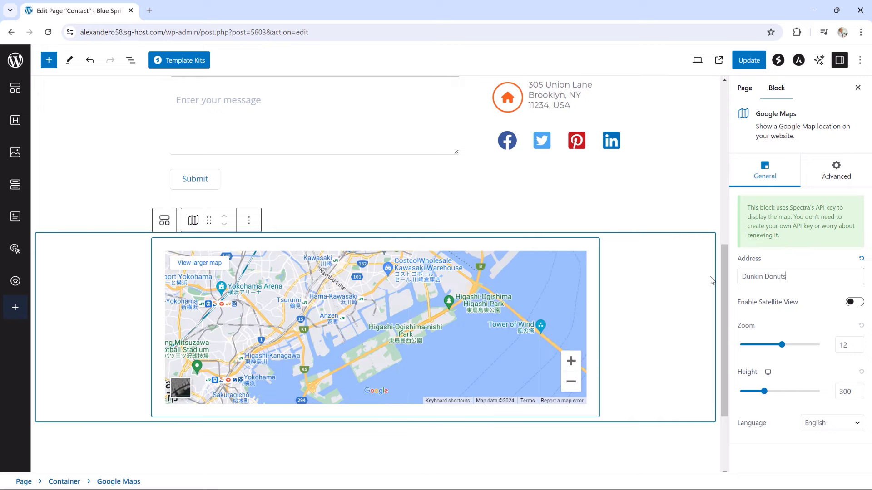
text(Donuts)
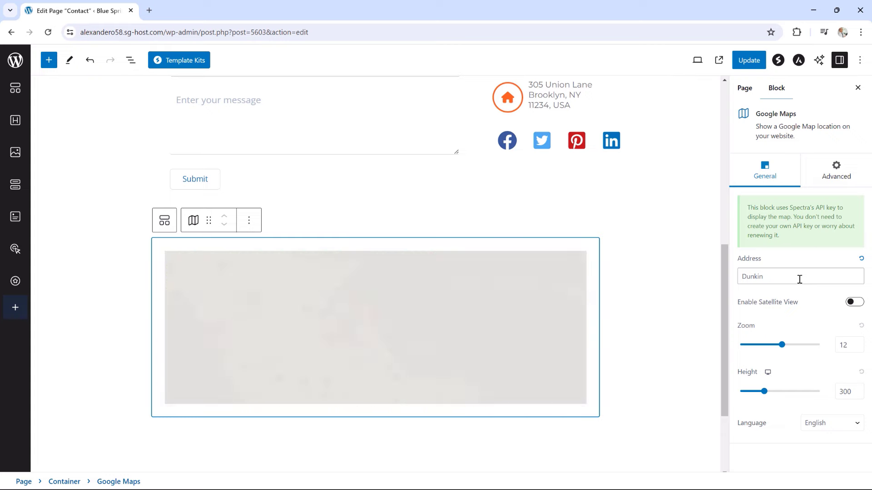
text(Newyou)
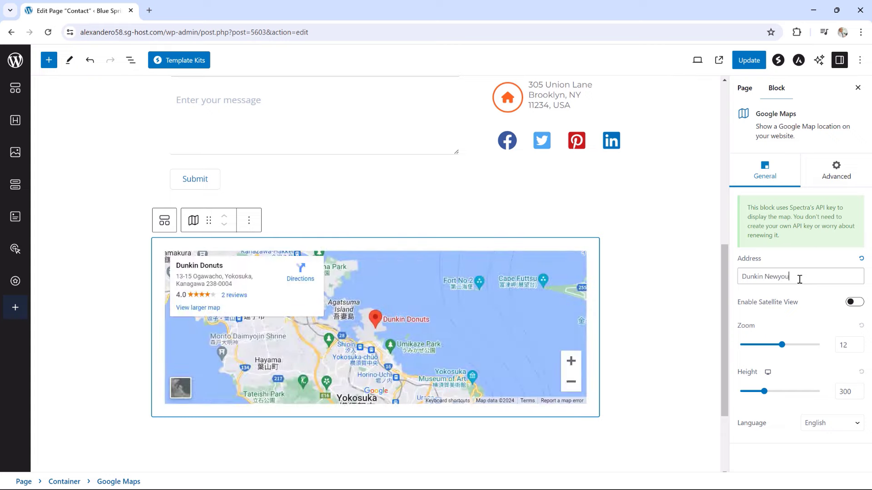
key(BackSpace)
text(r)
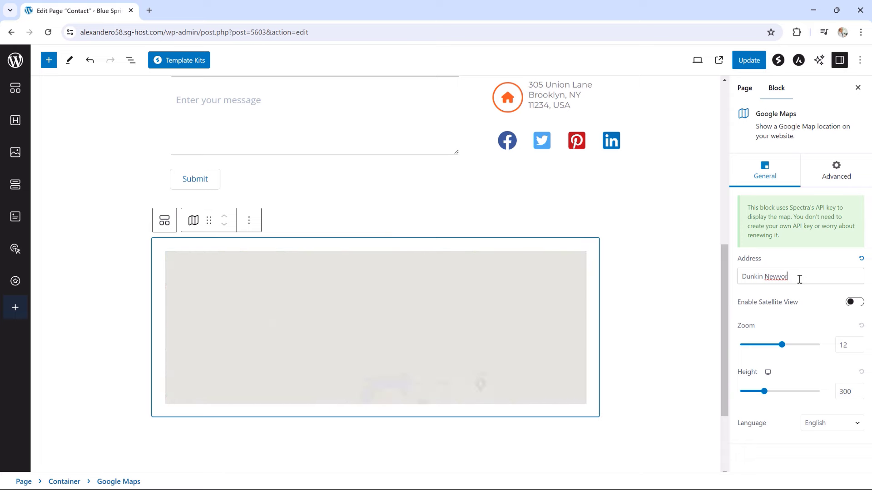
text(k)
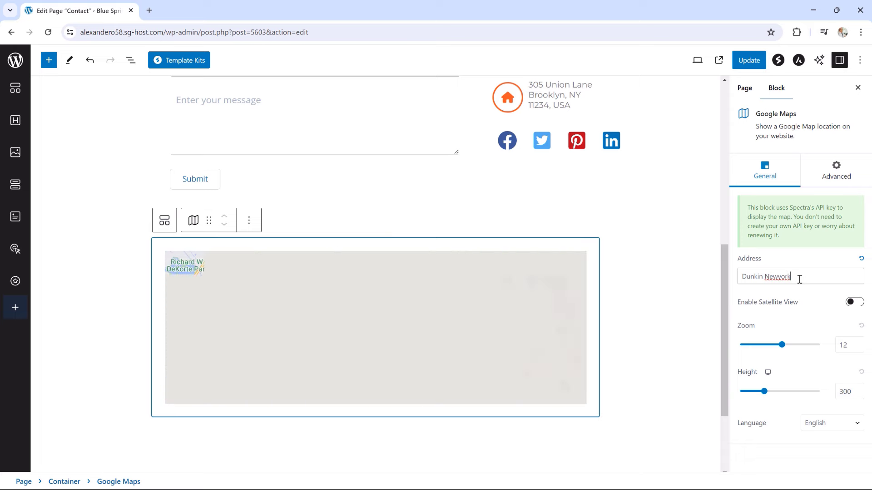
click(403, 303)
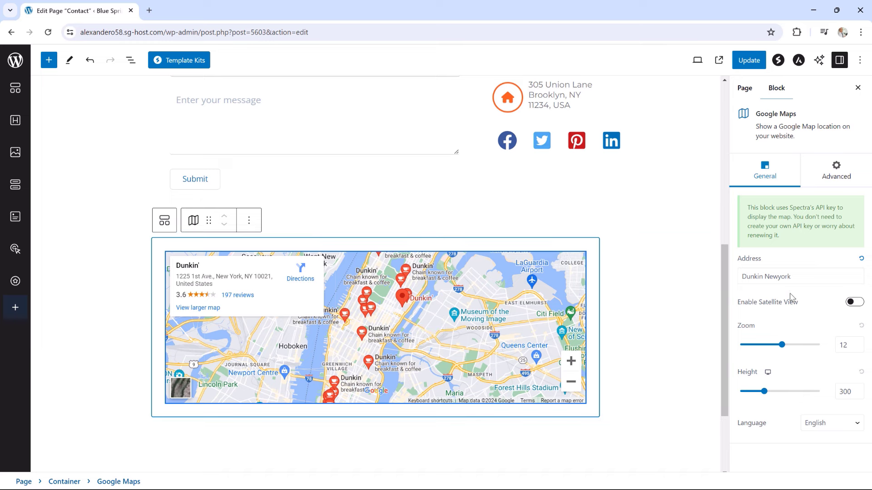
click(855, 303)
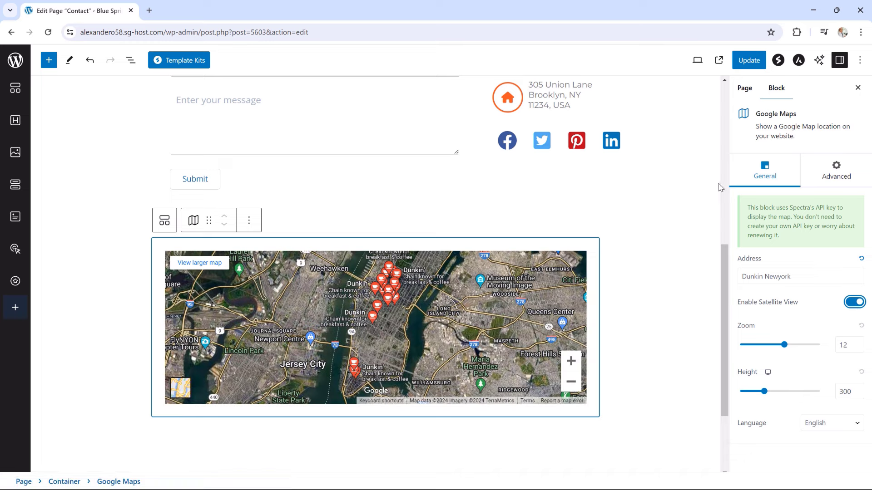
Update the Contact page, then view it live and scroll through the satellite map
click(753, 65)
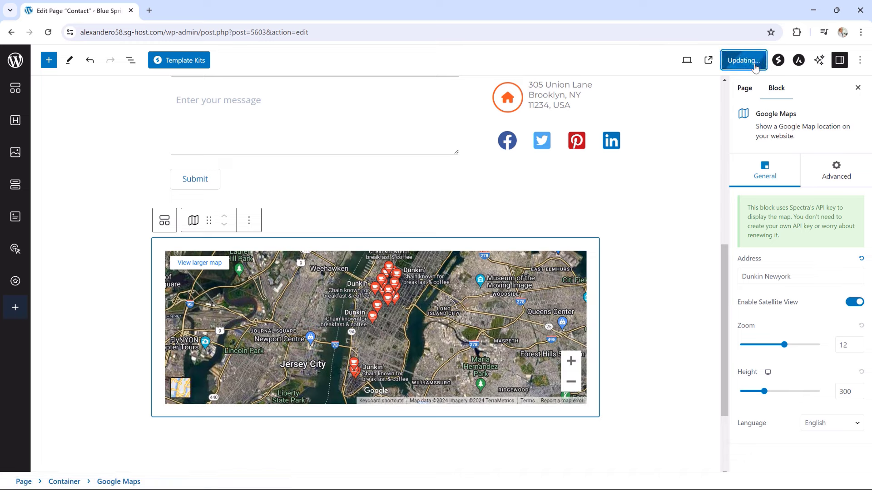
click(95, 463)
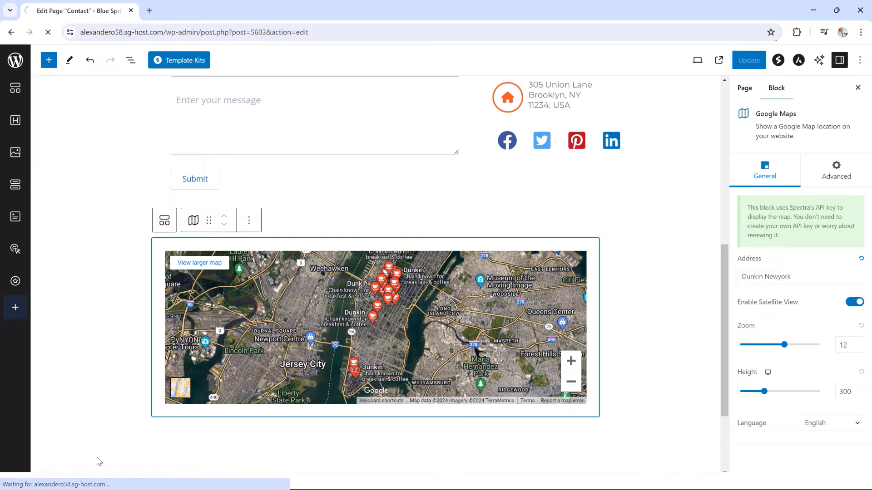
scroll(474, 320, down, 3)
scroll(693, 308, down, 5)
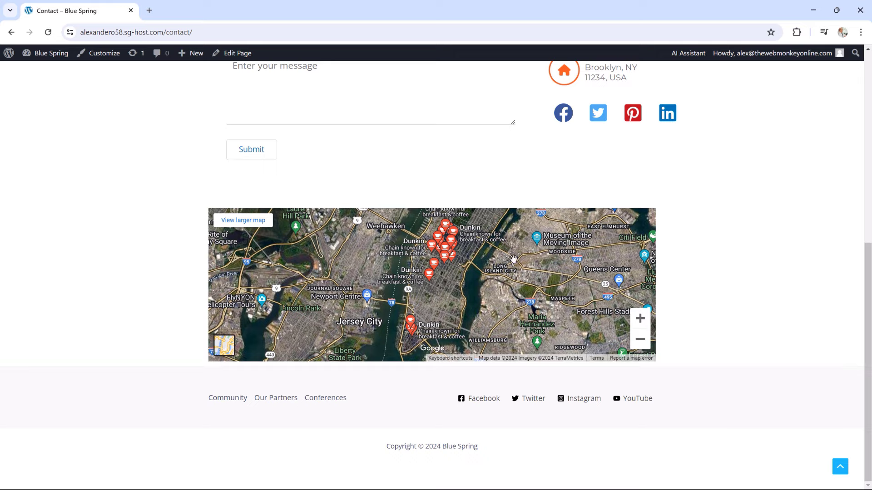
scroll(711, 289, up, 1)
scroll(710, 289, up, 7)
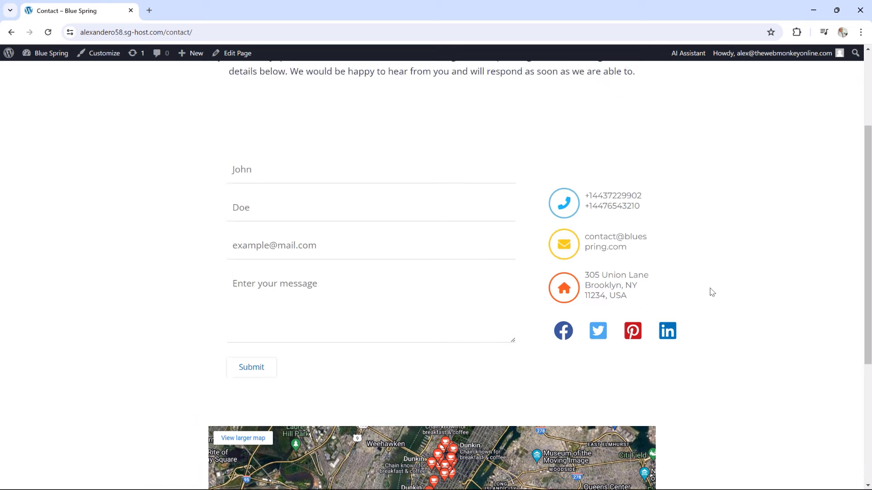
scroll(712, 291, down, 3)
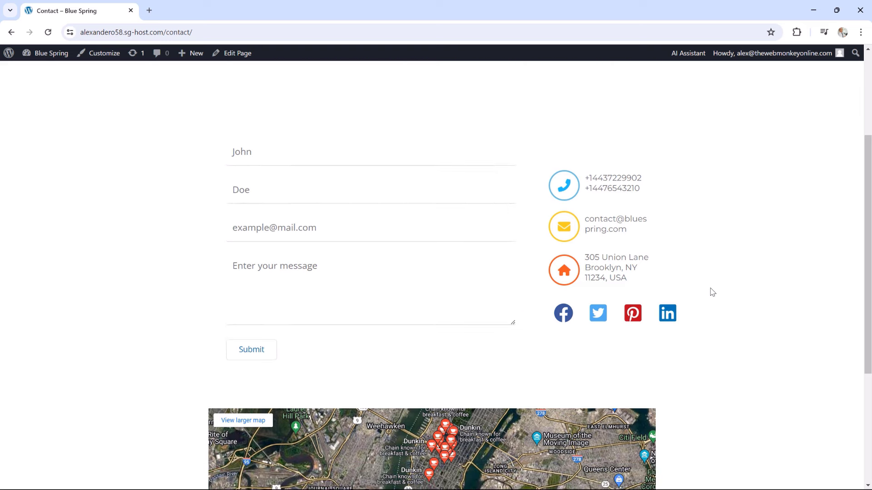
scroll(712, 292, up, 3)
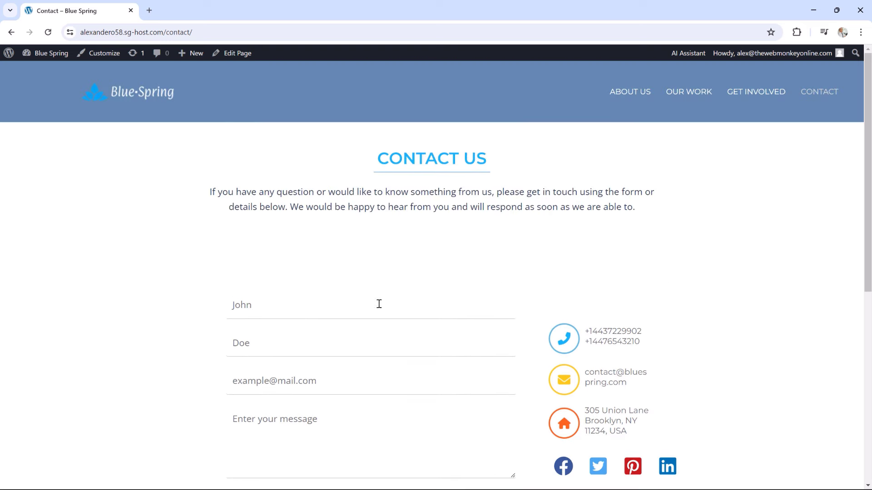
scroll(667, 329, down, 1)
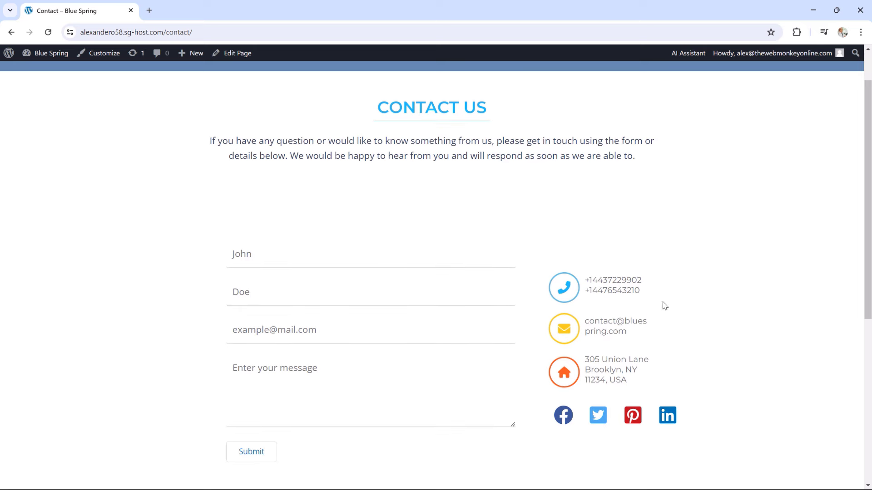
scroll(706, 295, down, 5)
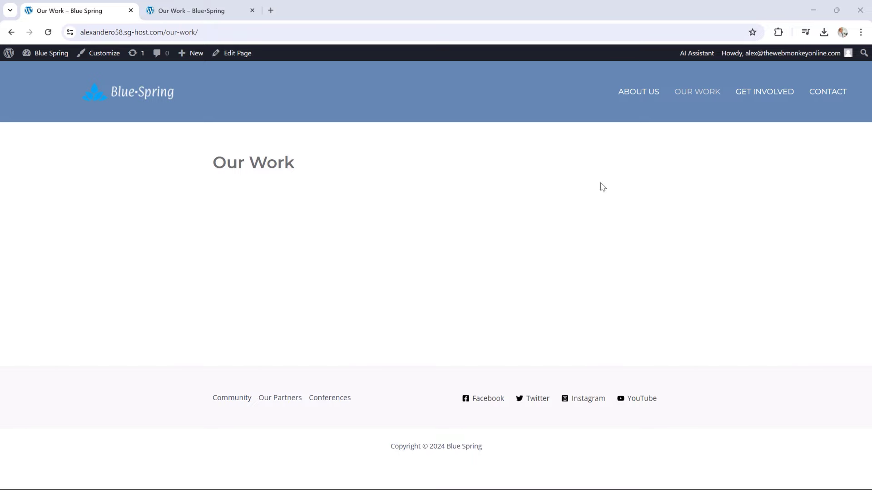
On the second site's Our Work page, review the title and the Our Accomplishments intro
key(ctrl+Tab)
scroll(715, 281, up, 12)
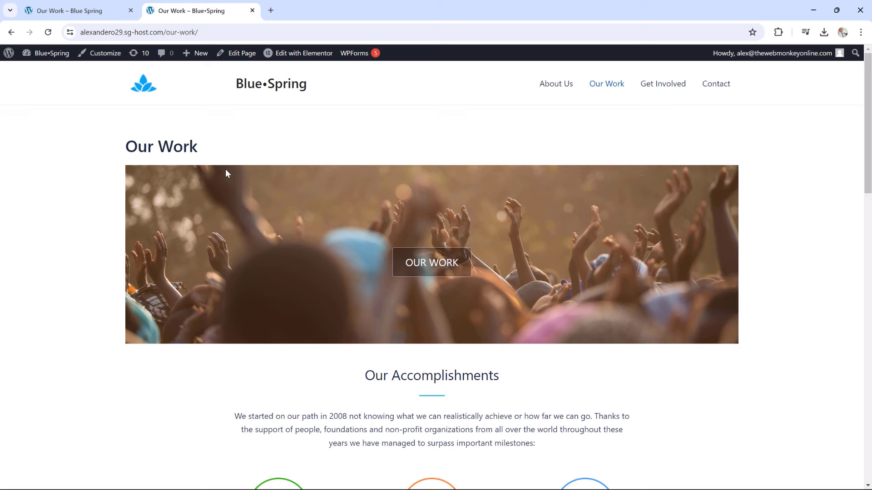
drag(200, 148, 150, 145)
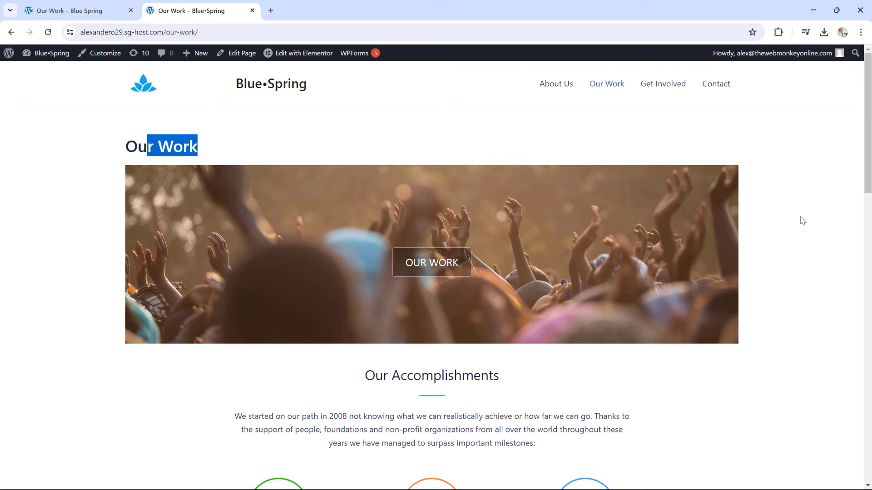
click(813, 194)
scroll(813, 195, down, 5)
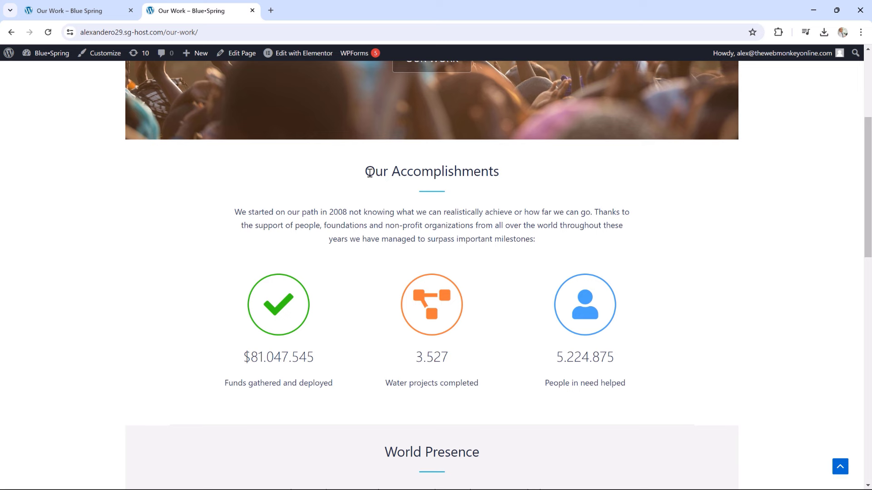
drag(369, 172, 461, 172)
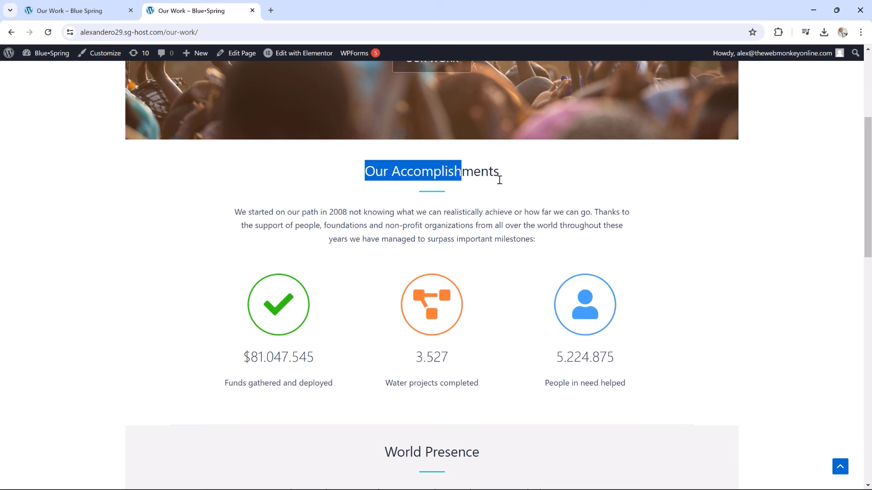
drag(262, 211, 505, 240)
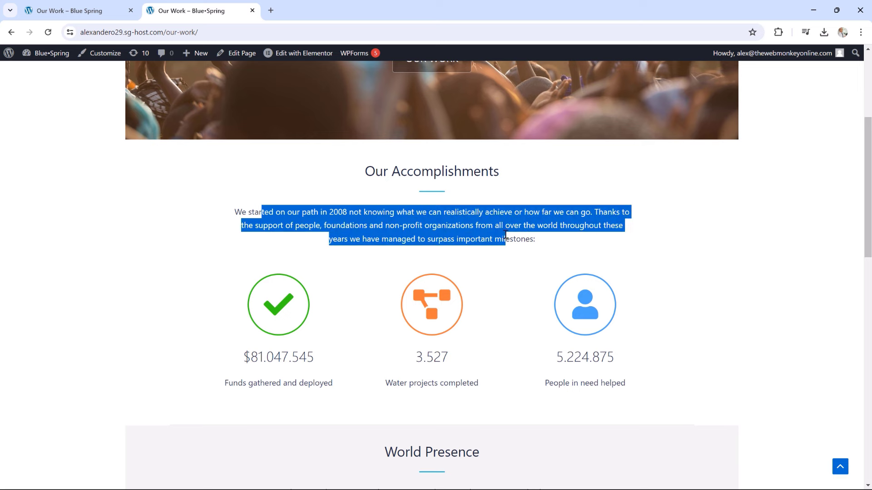
Review the funds gathered total, the World Presence section and the Our Process heading
scroll(721, 273, down, 1)
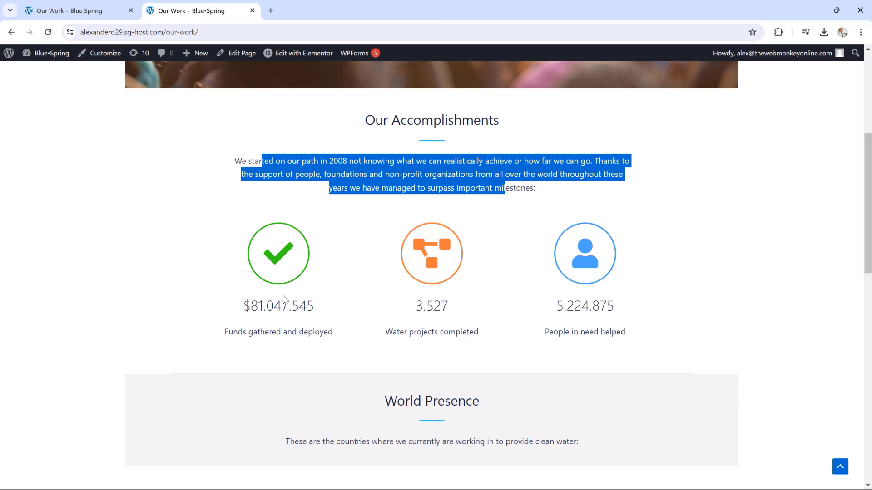
drag(257, 302, 313, 305)
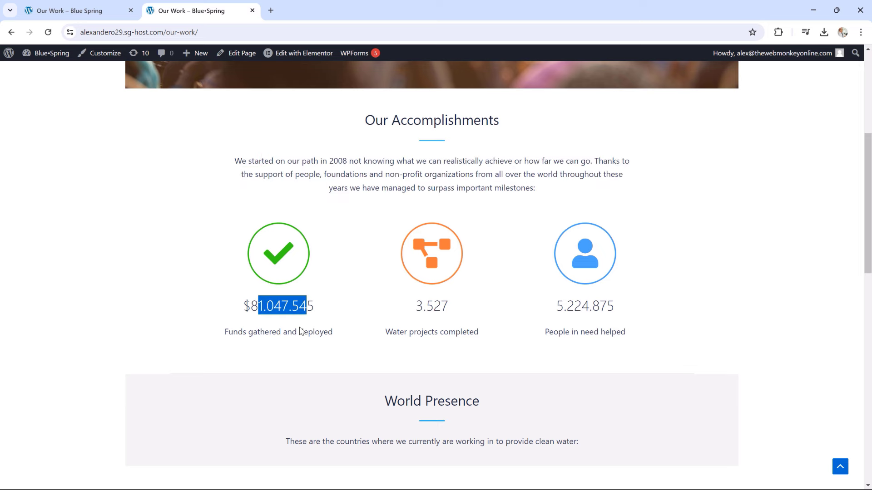
drag(252, 331, 315, 332)
scroll(795, 247, down, 4)
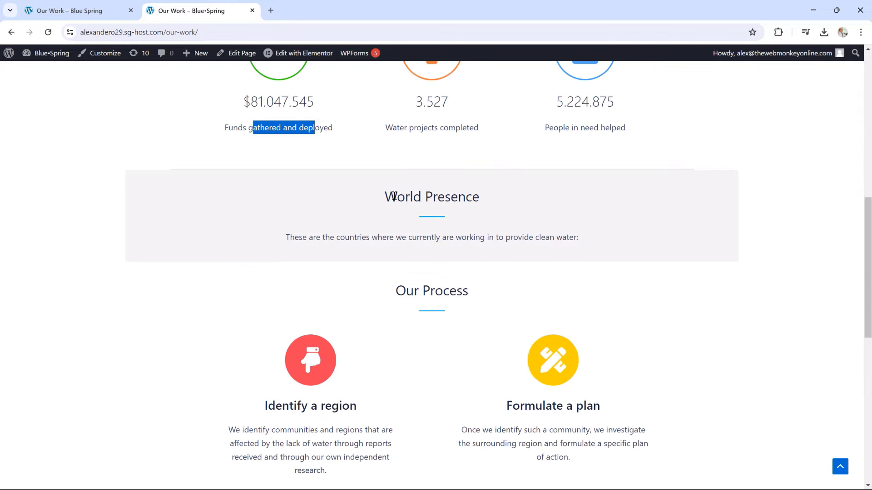
drag(385, 196, 480, 198)
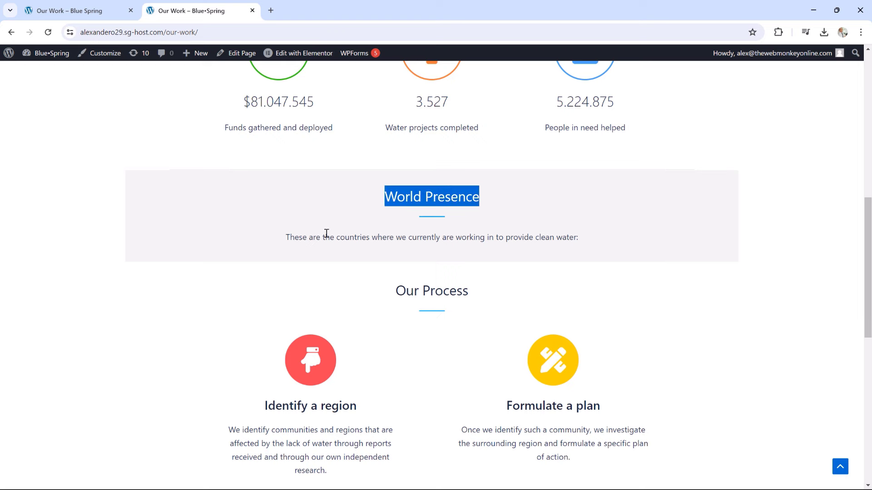
drag(295, 236, 535, 254)
scroll(817, 243, down, 3)
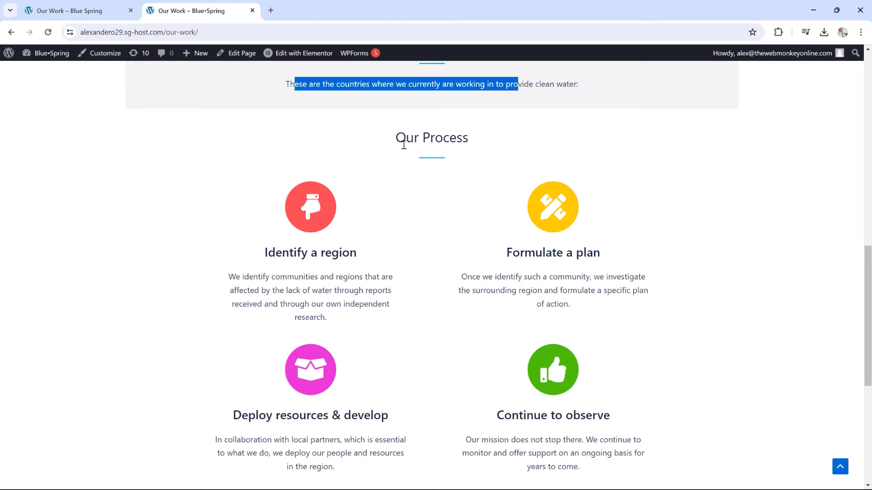
drag(400, 141, 462, 138)
click(445, 163)
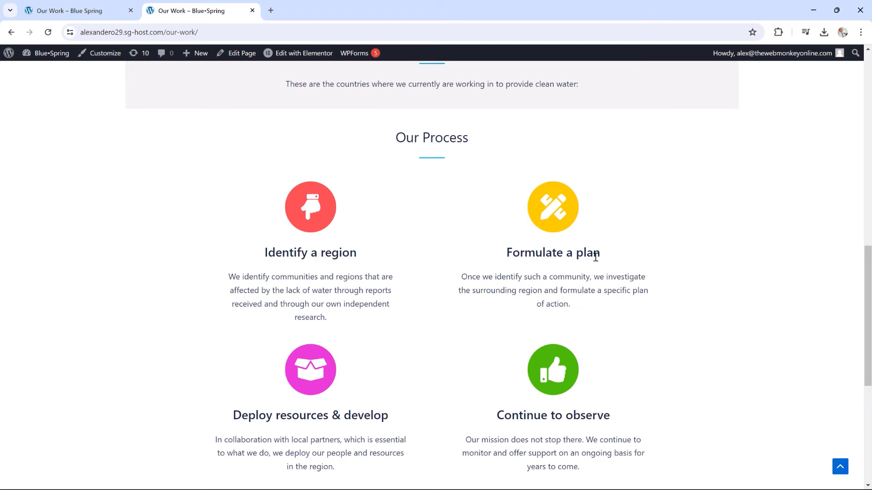
Review the rest of the Our Work page, including the Formulate a plan step, then bring up givewp.com
scroll(607, 245, down, 2)
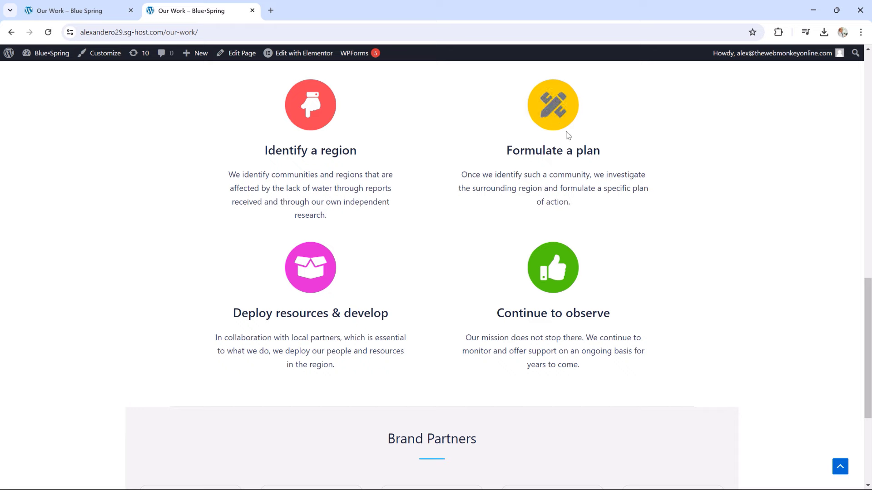
drag(535, 151, 587, 153)
drag(536, 179, 649, 190)
scroll(772, 200, down, 4)
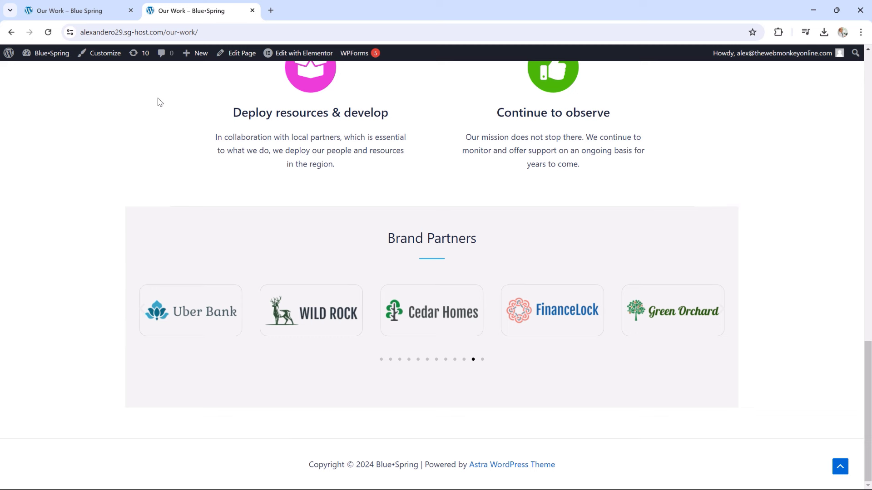
mouse_move(294, 61)
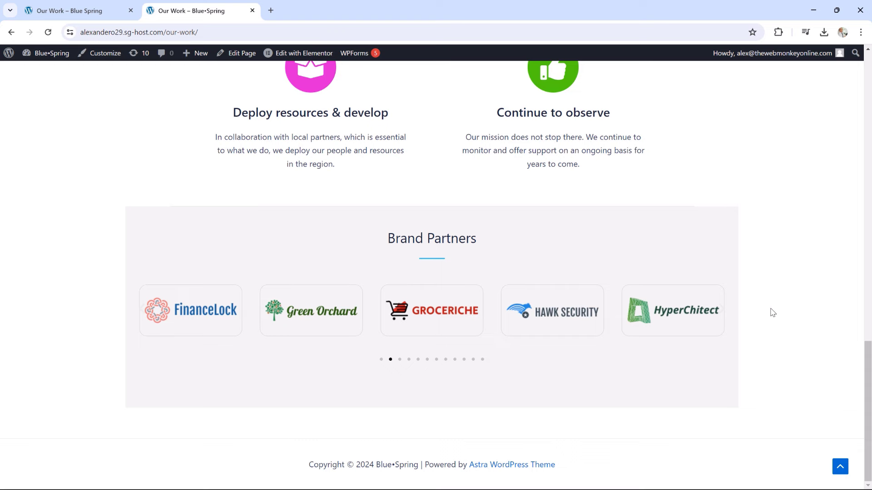
scroll(773, 312, up, 7)
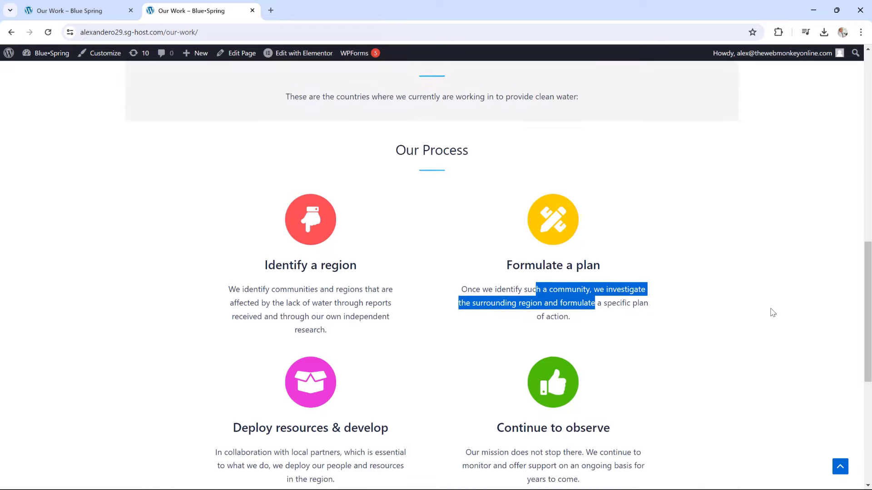
scroll(772, 312, up, 14)
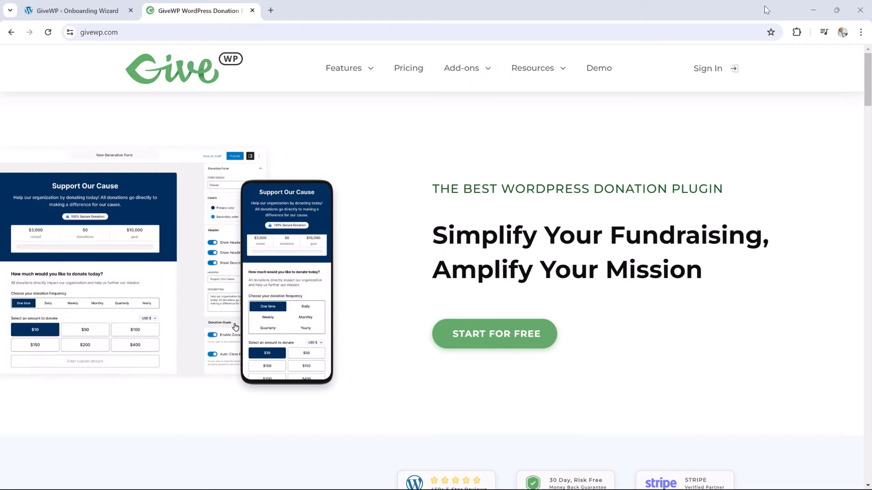
Browse the GiveWP add-ons catalogue on givewp.com, then close that tab
click(463, 73)
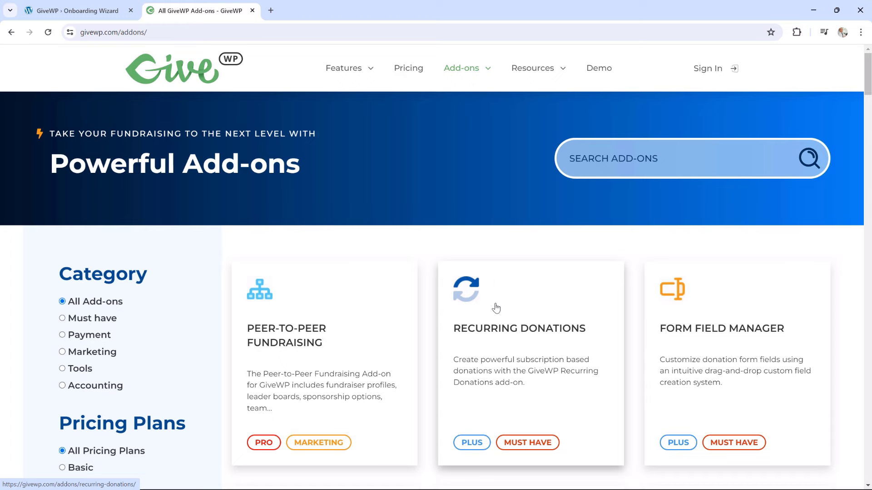
scroll(496, 308, down, 3)
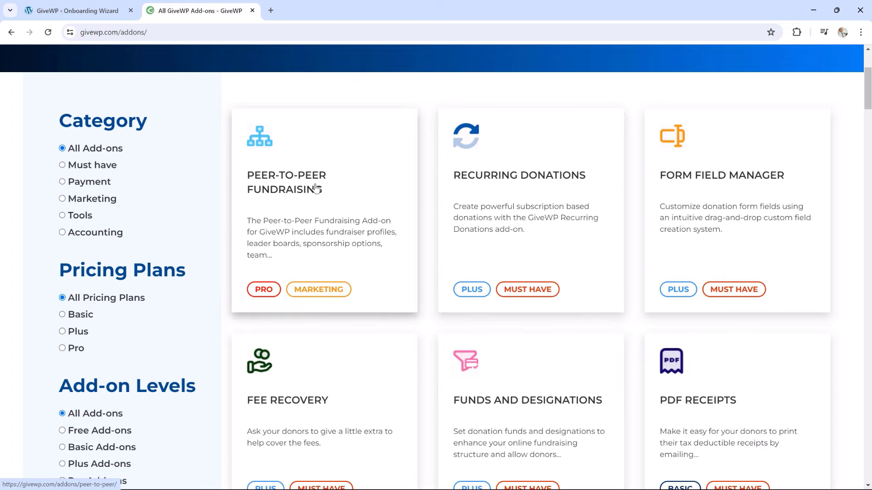
scroll(545, 273, down, 5)
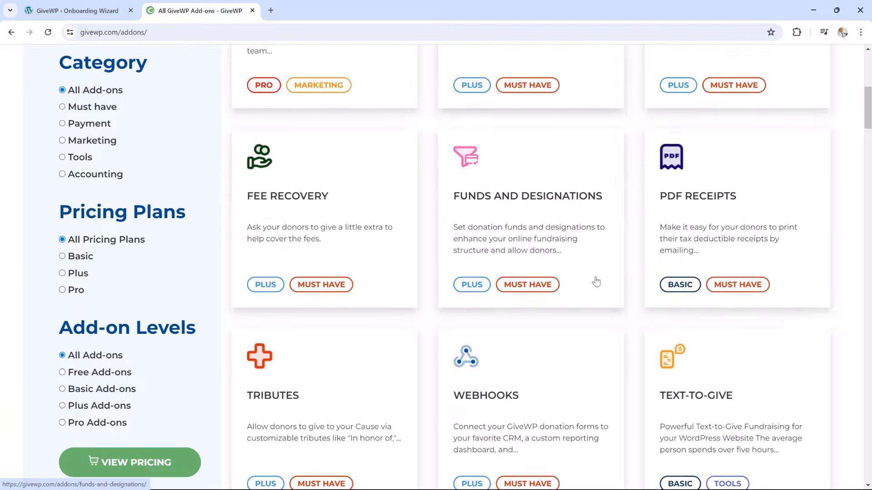
scroll(662, 245, down, 2)
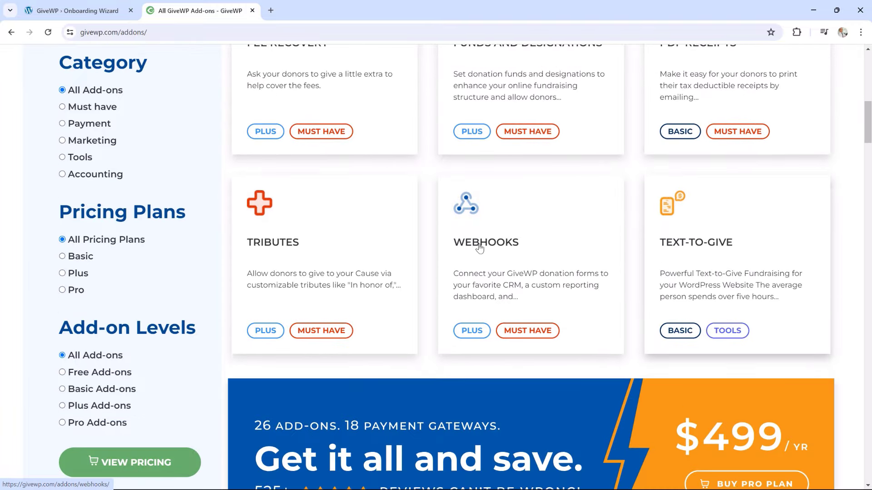
scroll(508, 249, down, 11)
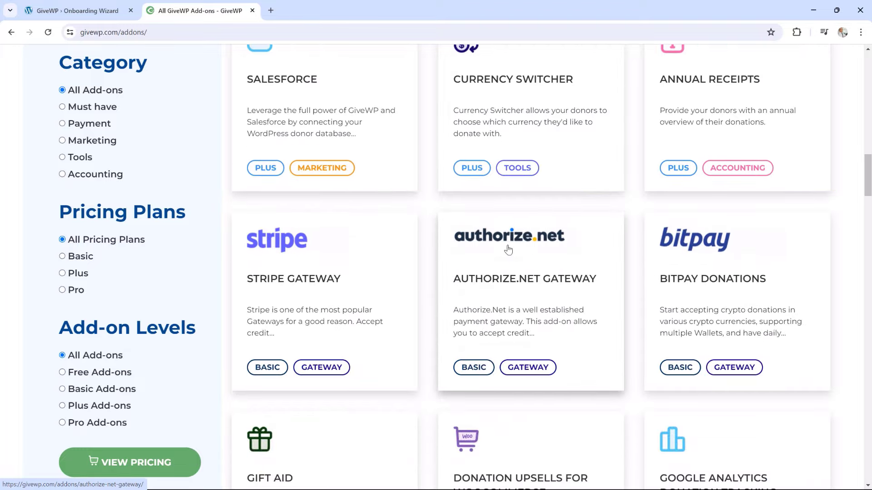
scroll(508, 249, up, 8)
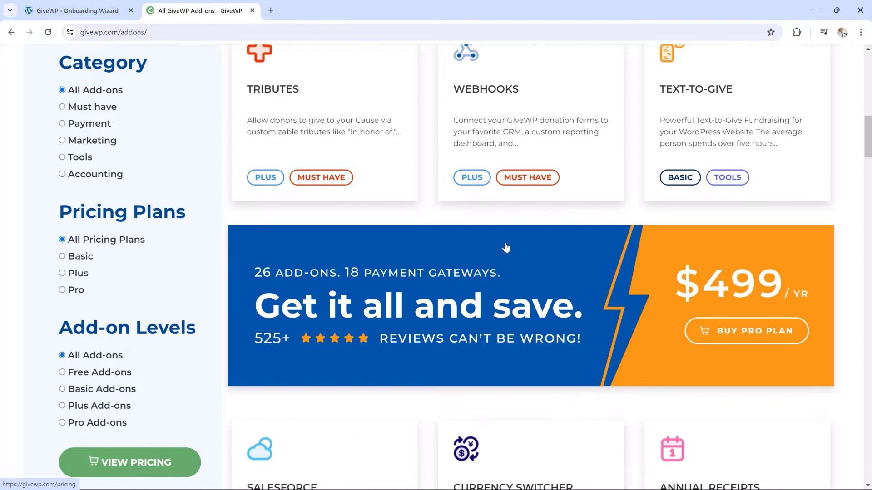
scroll(506, 248, up, 8)
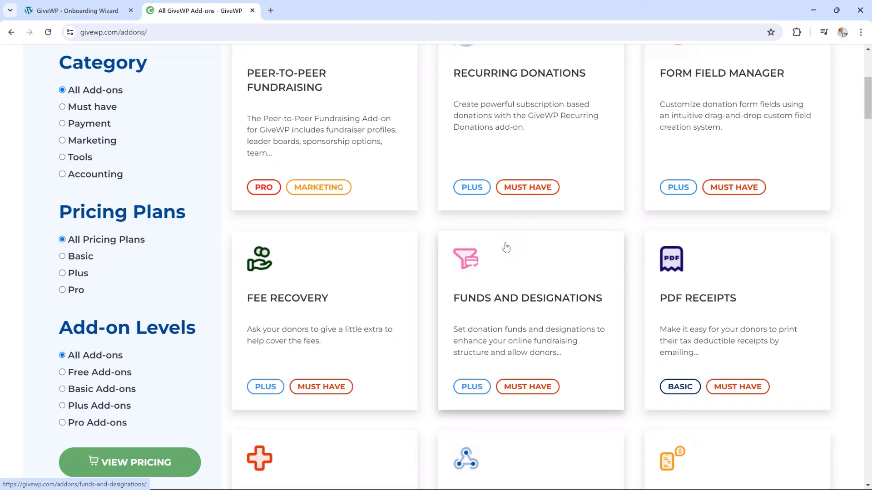
scroll(507, 248, up, 4)
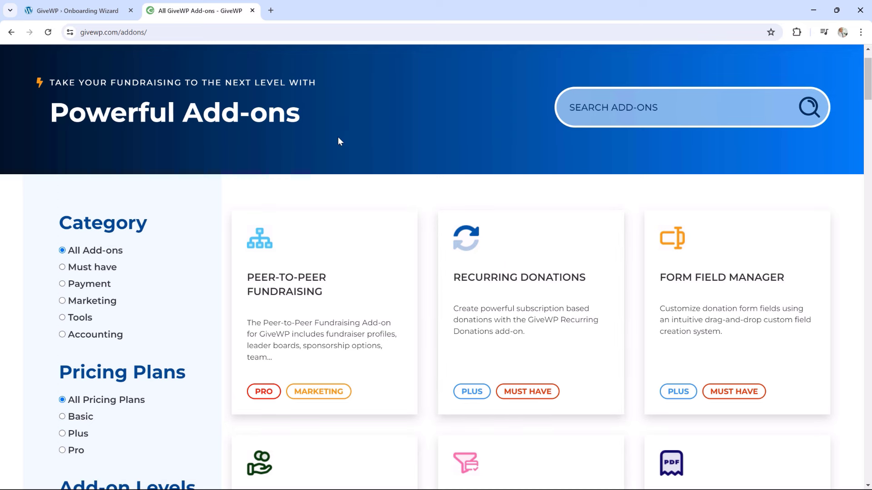
click(252, 10)
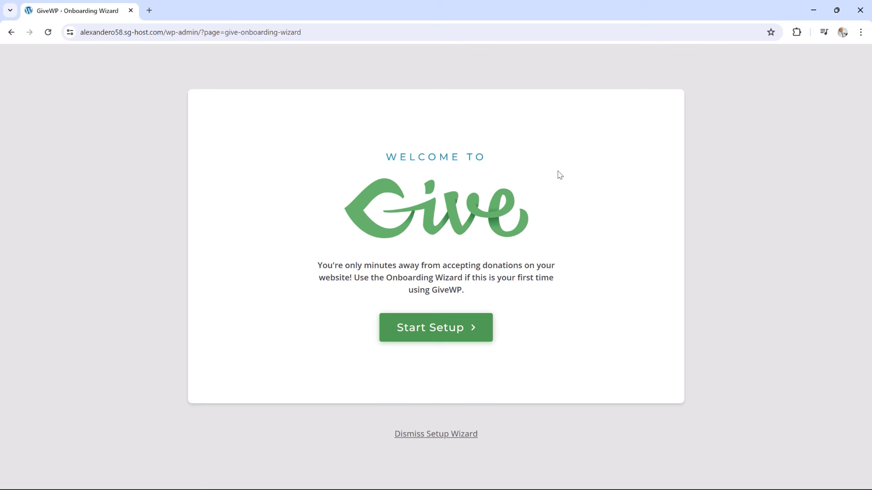
Dismiss the GiveWP setup wizard and go to Donations > Settings
click(431, 436)
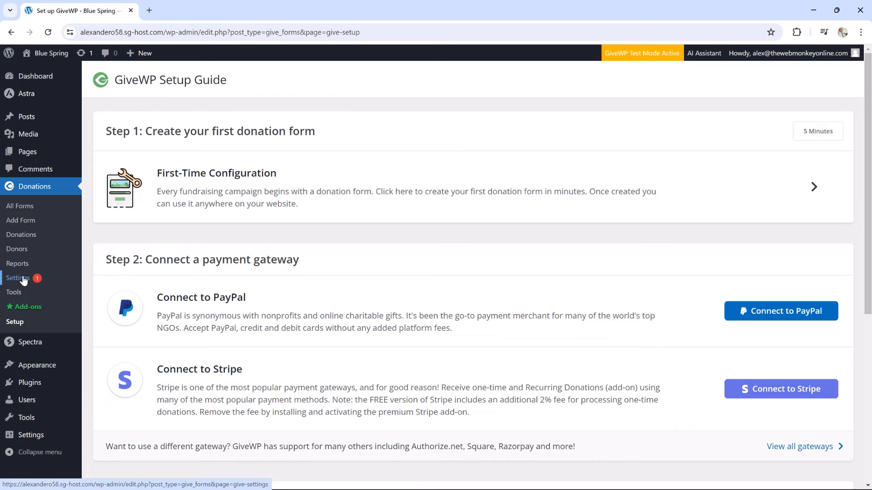
click(22, 279)
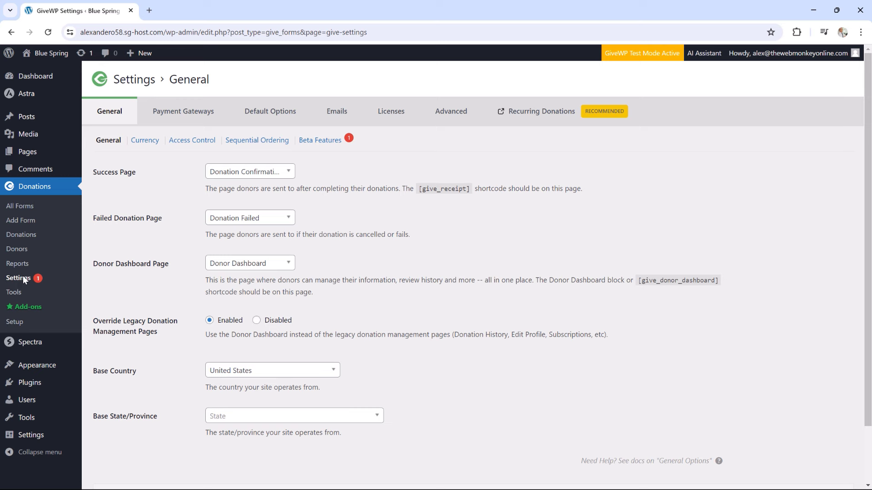
mouse_move(46, 153)
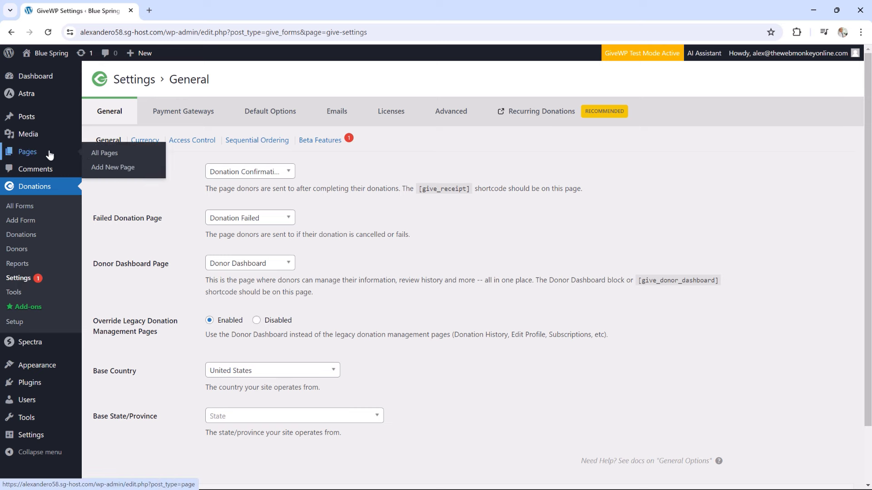
right_click(92, 156)
click(117, 166)
click(182, 10)
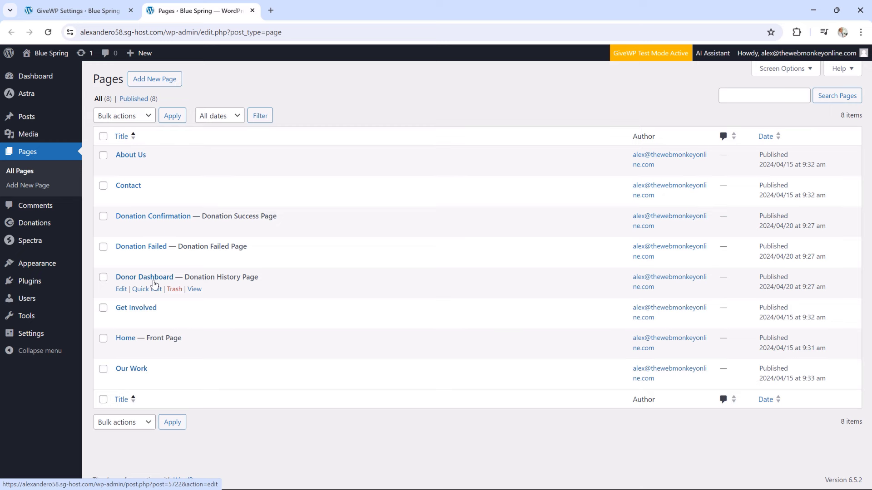
click(253, 10)
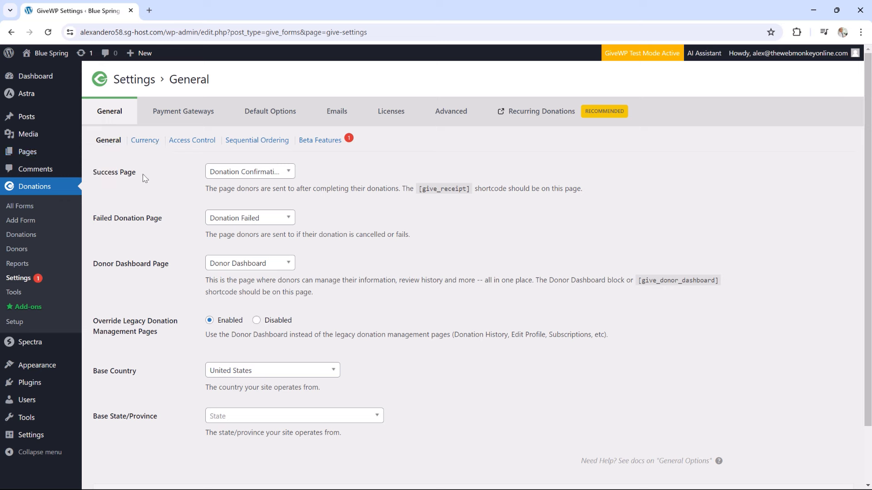
Keep Donation Confirmation as success page, set Base State/Province to Alaska, and save the general settings
click(239, 177)
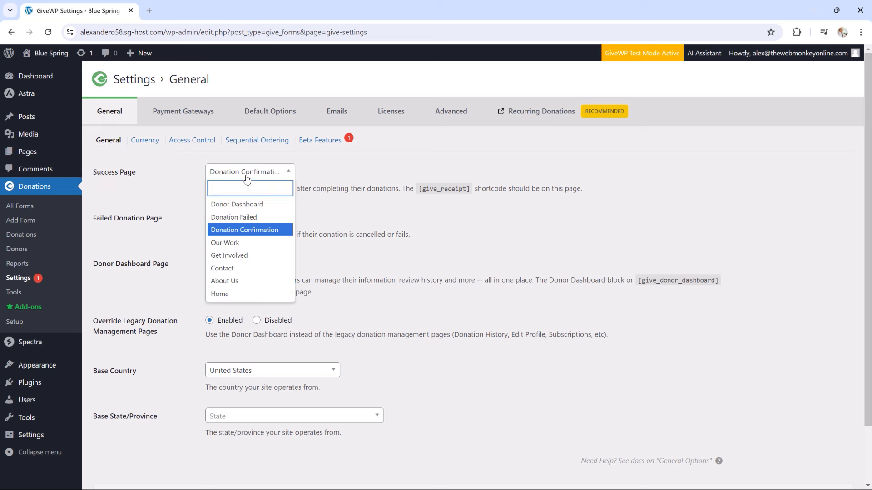
click(335, 217)
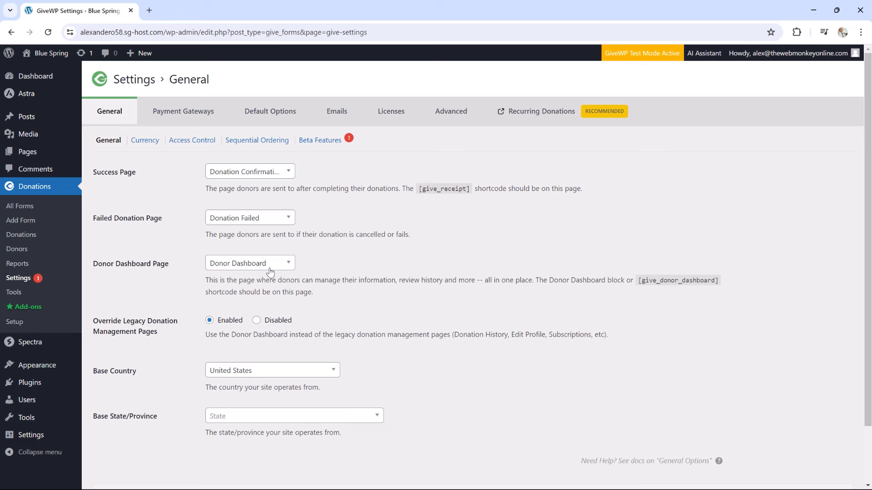
scroll(345, 348, down, 2)
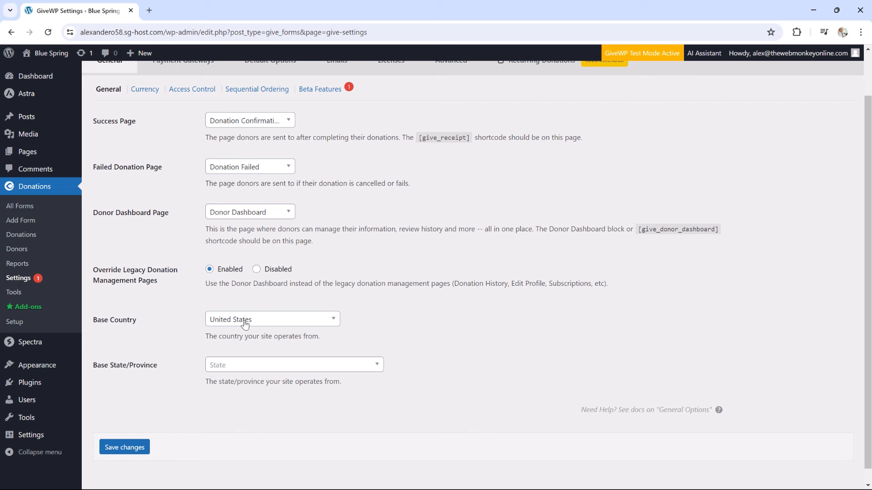
click(266, 366)
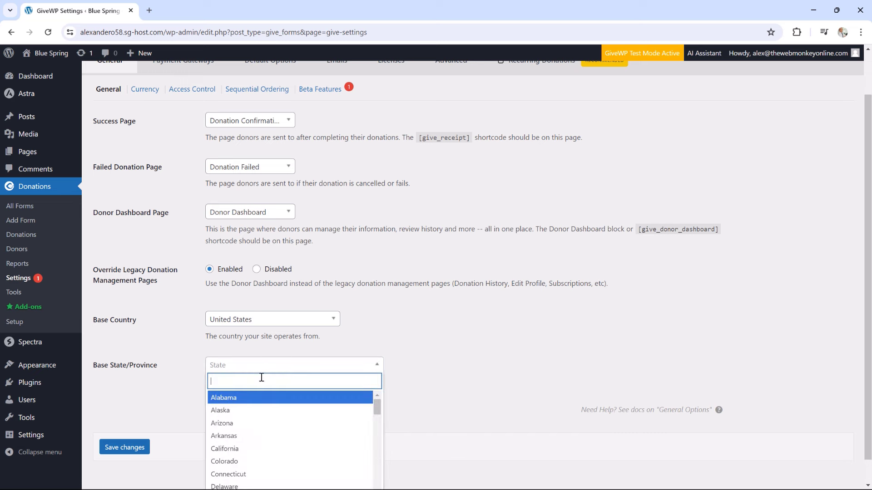
click(254, 410)
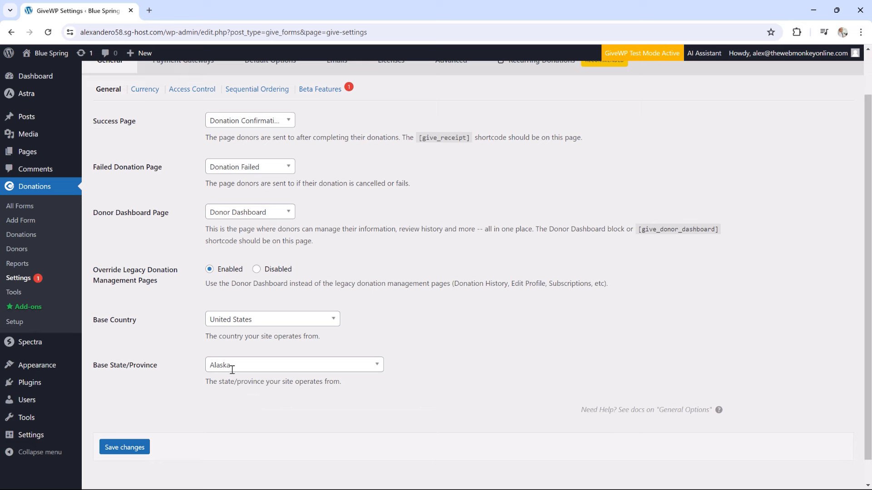
scroll(211, 331, up, 1)
click(146, 141)
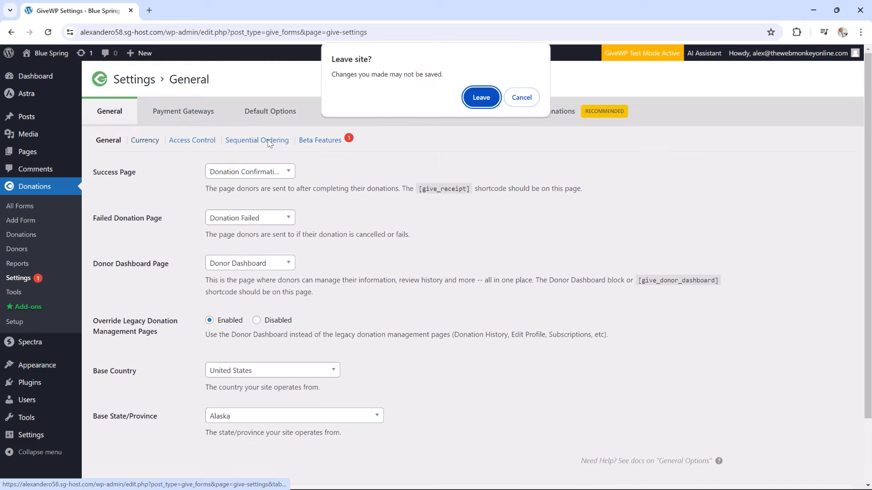
click(522, 97)
scroll(285, 214, down, 2)
click(114, 422)
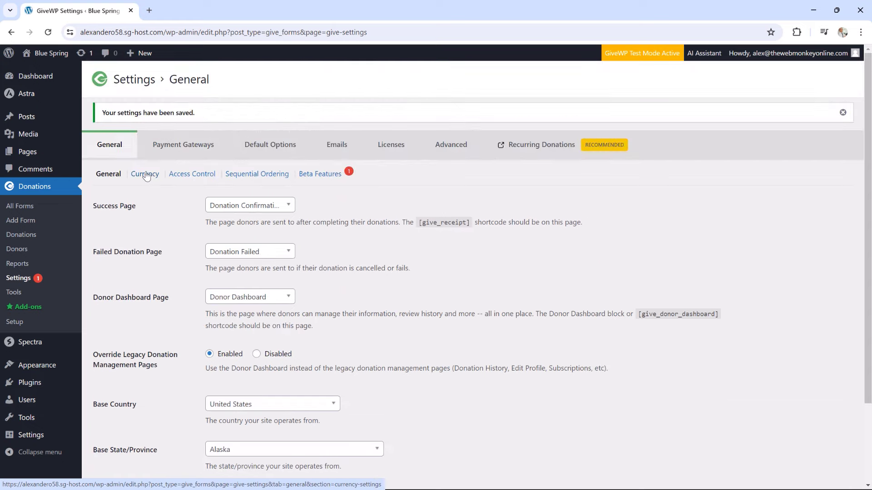
Review the GiveWP currency settings, then move to the Access Control settings
click(146, 176)
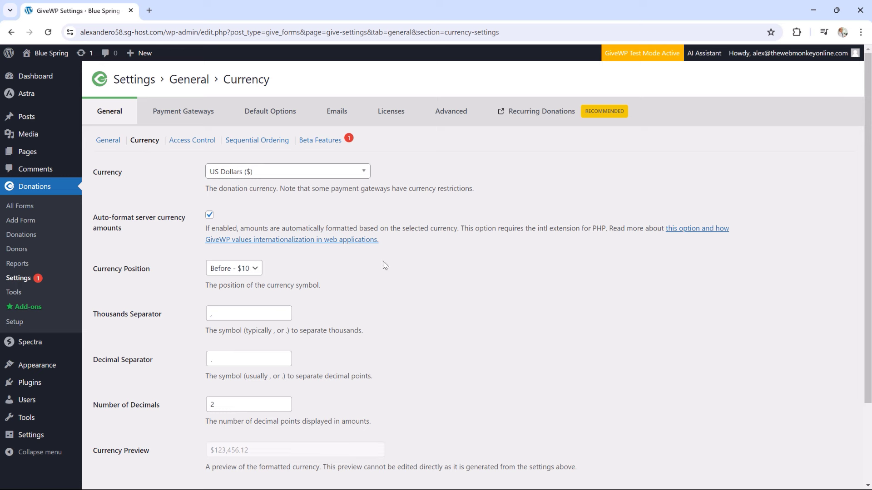
scroll(385, 265, down, 1)
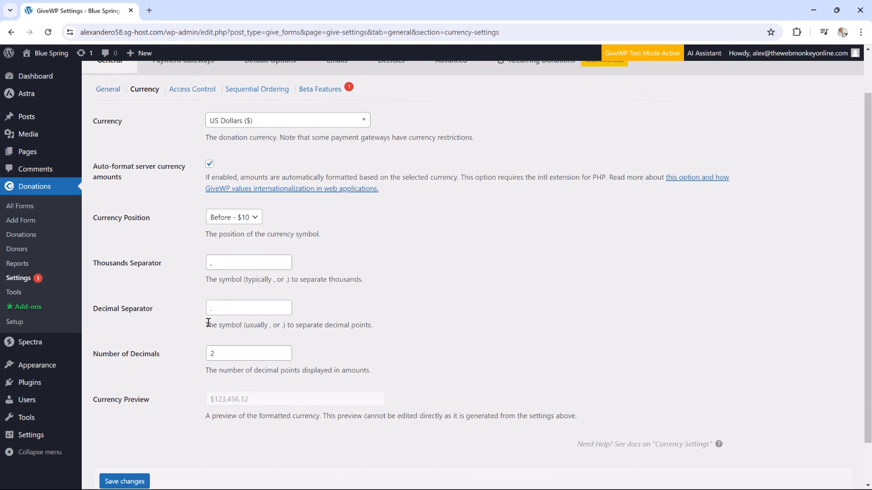
scroll(256, 321, up, 1)
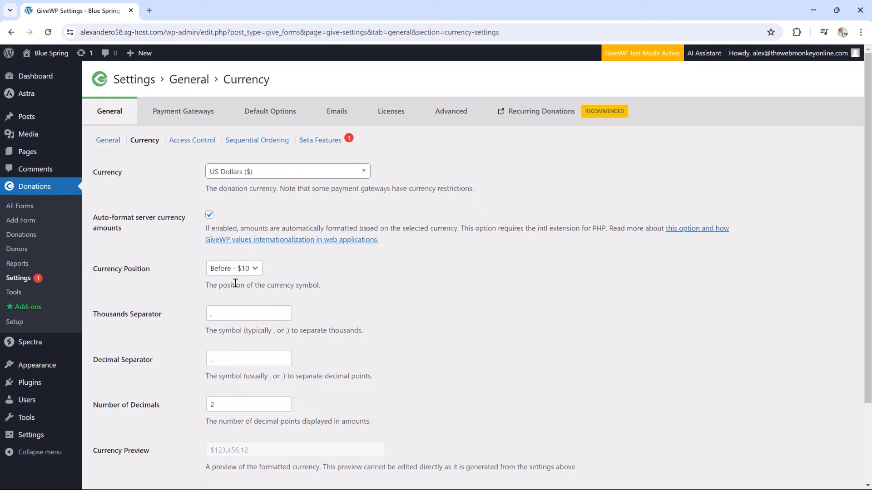
click(186, 142)
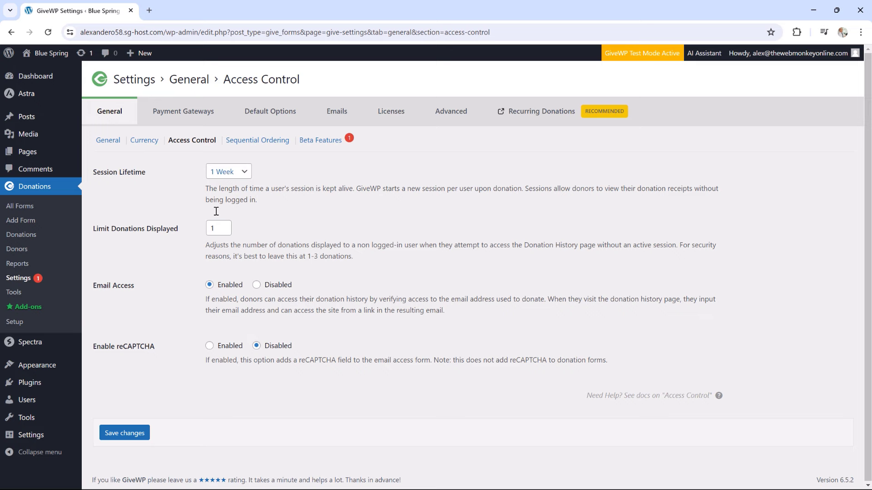
Enable reCAPTCHA, then switch to Sequential Ordering, leaving without saving that change
click(209, 347)
scroll(275, 362, down, 1)
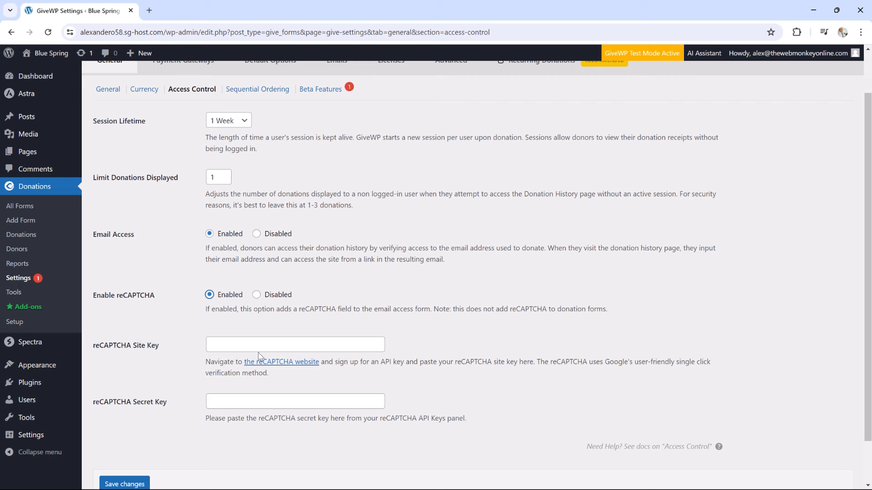
click(255, 90)
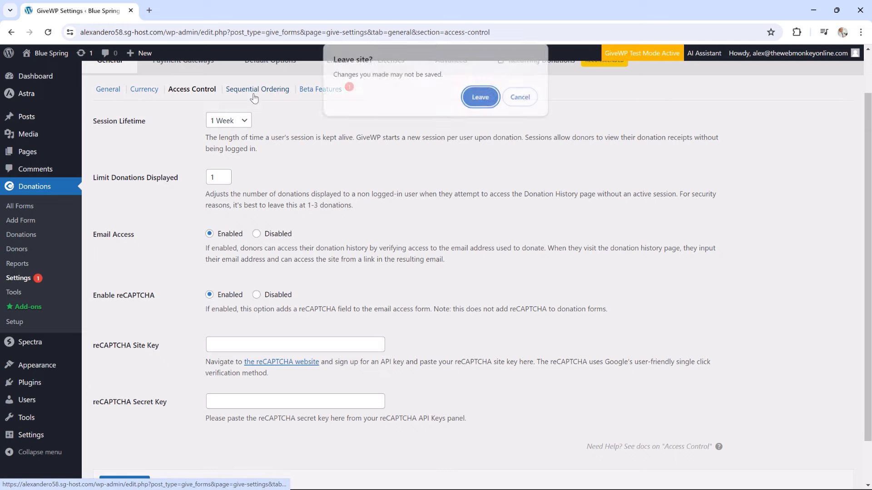
click(482, 98)
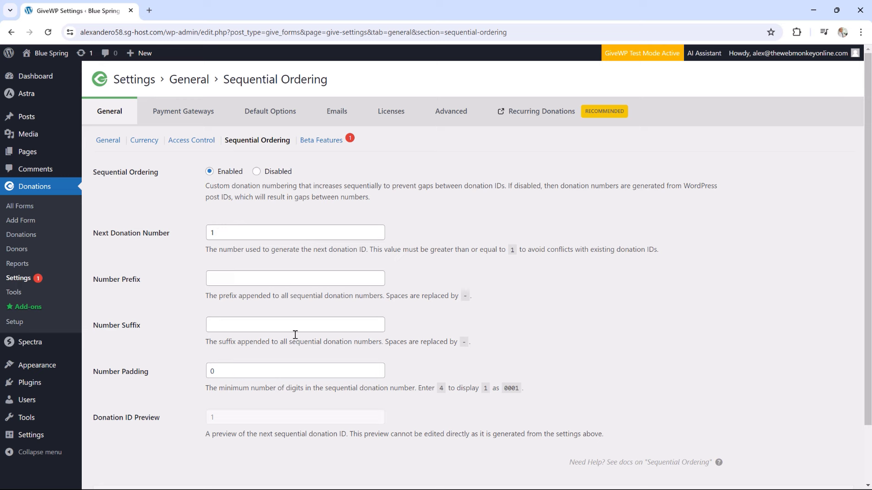
Change the donation number prefix to BS-- (previewing BS--1) and save the sequential ordering settings
click(222, 278)
click(268, 301)
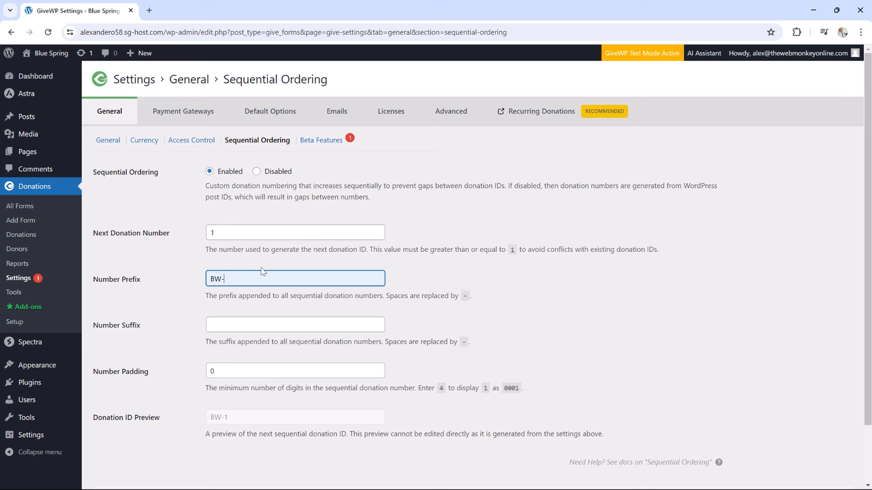
drag(220, 279, 209, 273)
text(S)
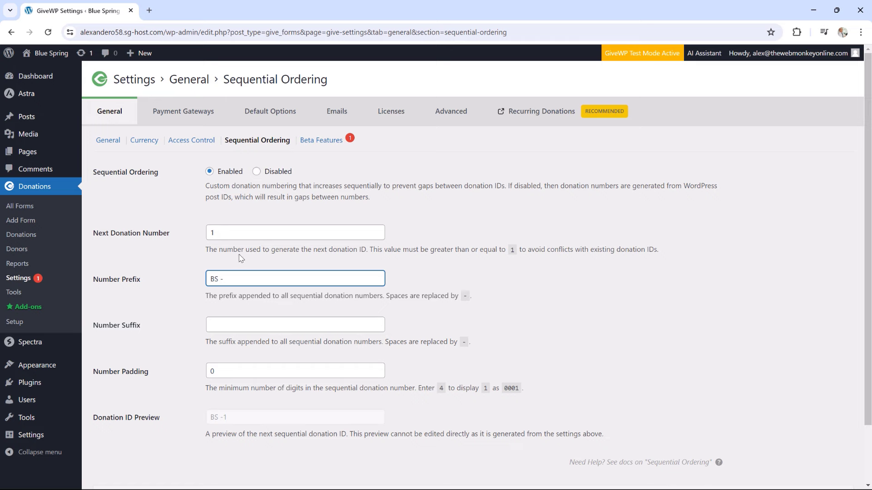
scroll(239, 252, down, 2)
click(134, 455)
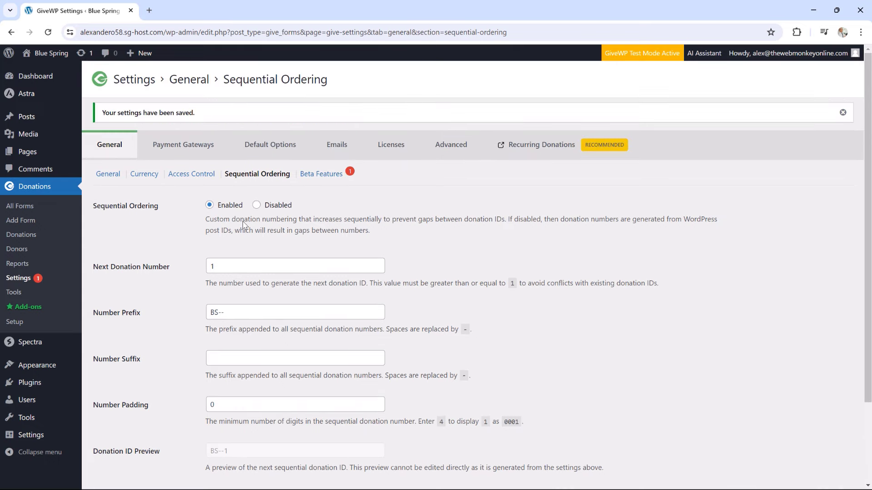
click(313, 176)
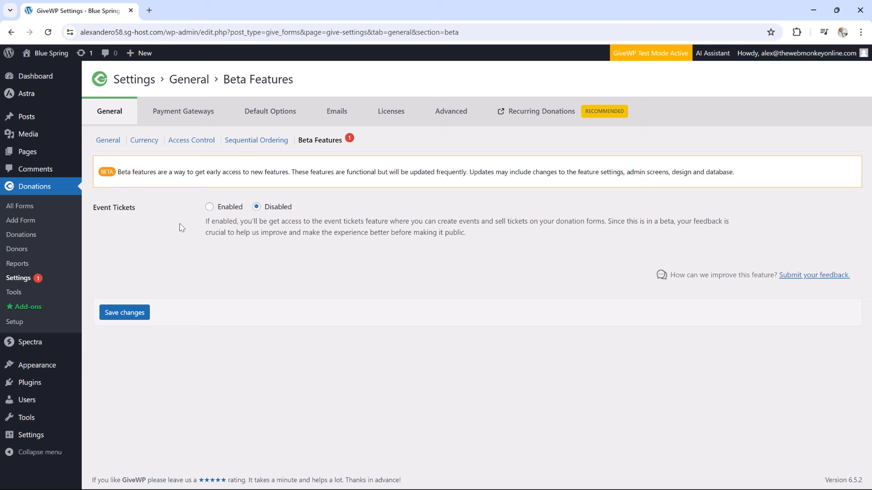
Review the Payment Gateways list, dismiss the feature notice, and move on to Default Options form fields
click(178, 113)
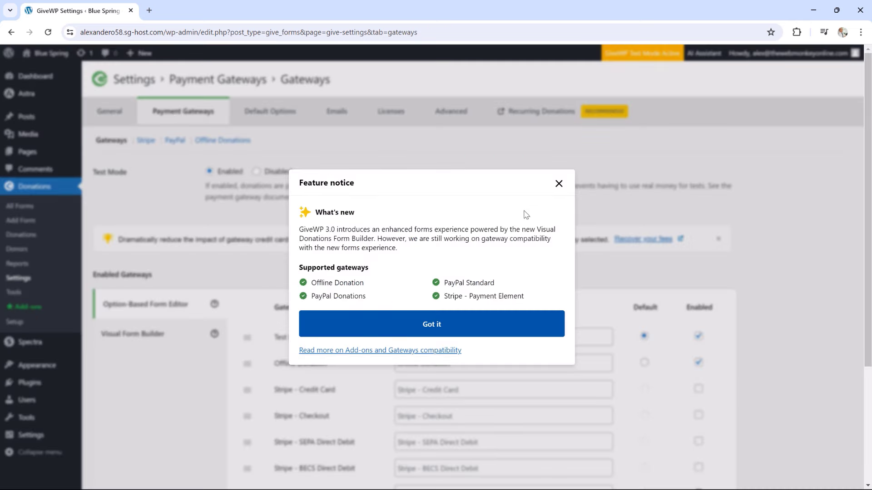
click(559, 184)
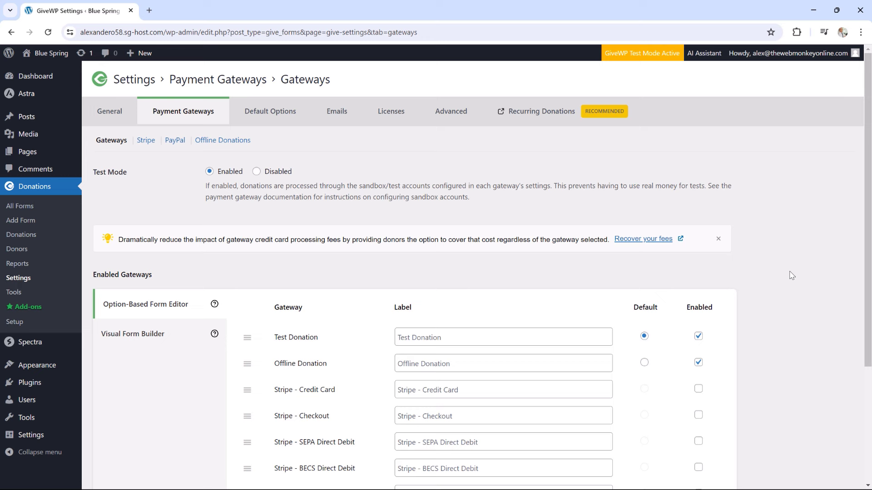
click(288, 116)
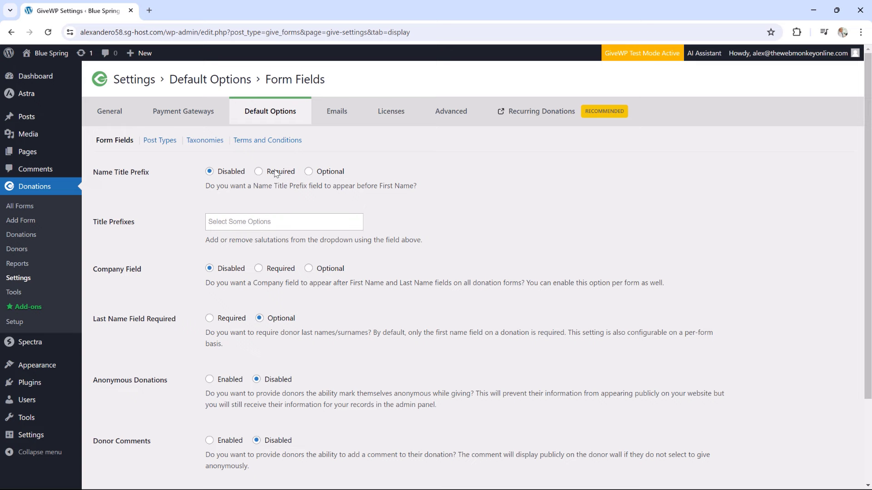
Make the Company Field optional, enable Anonymous Donations, and save the form-field defaults
scroll(274, 195, down, 3)
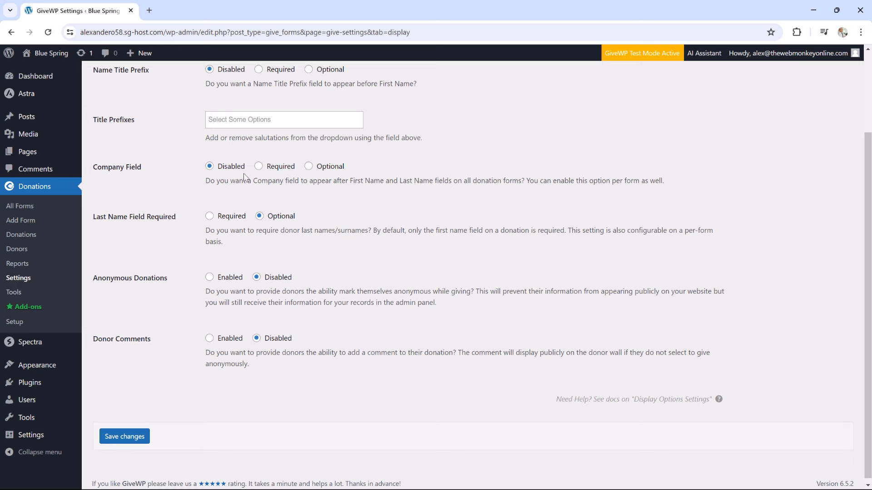
click(308, 166)
click(210, 278)
click(133, 439)
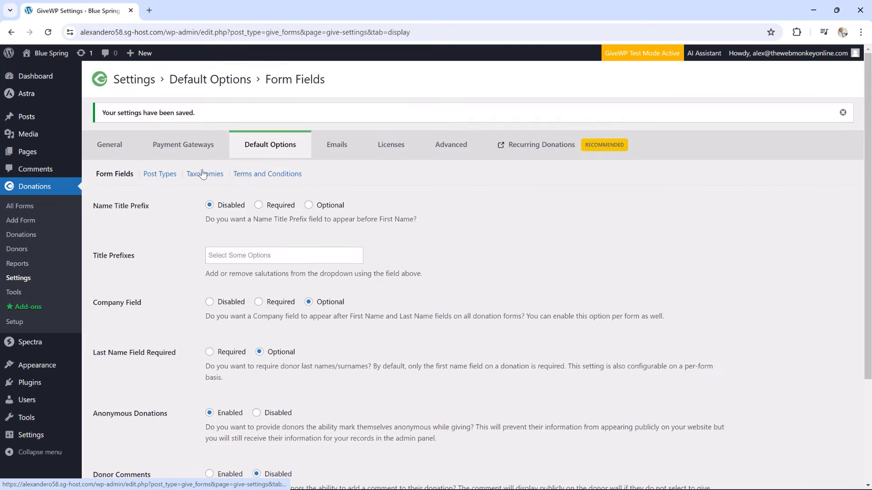
click(159, 174)
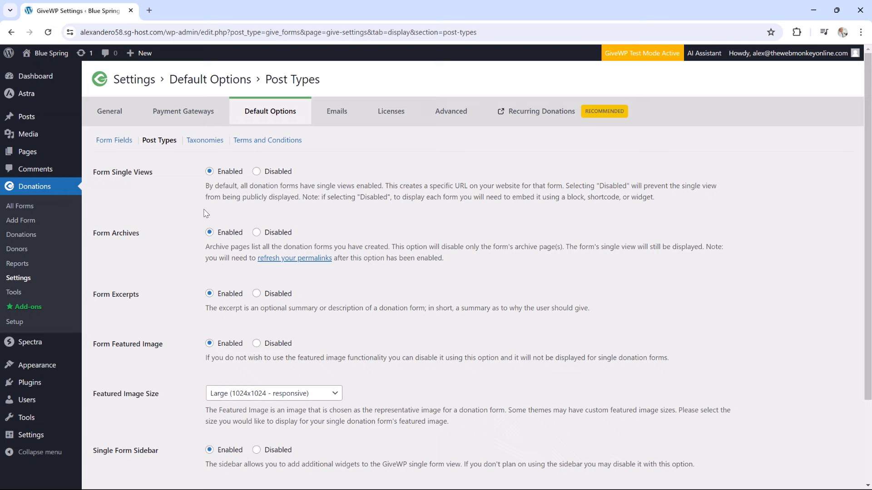
Enable Terms and Conditions for donations and review the Blue Spring agreement text
click(205, 144)
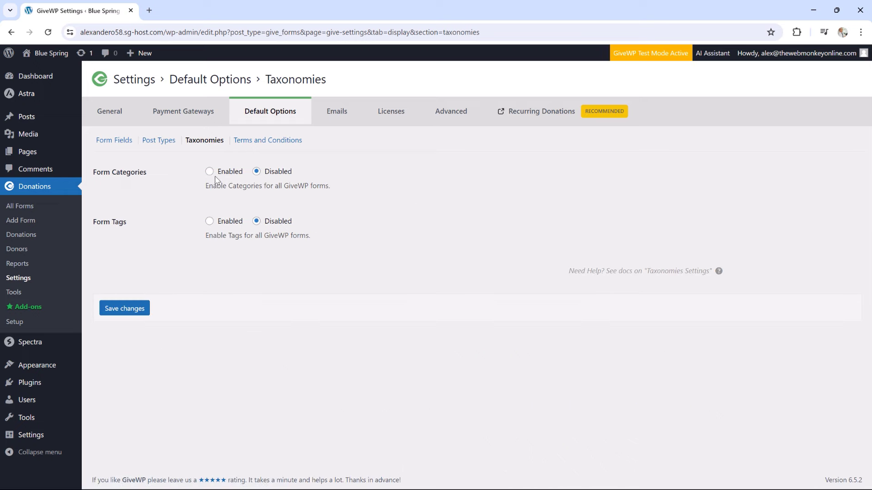
click(278, 144)
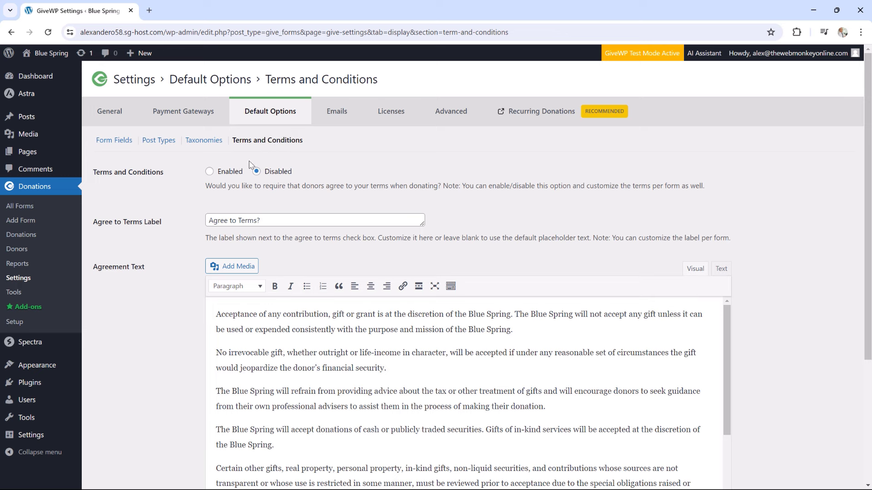
click(214, 174)
scroll(333, 265, down, 2)
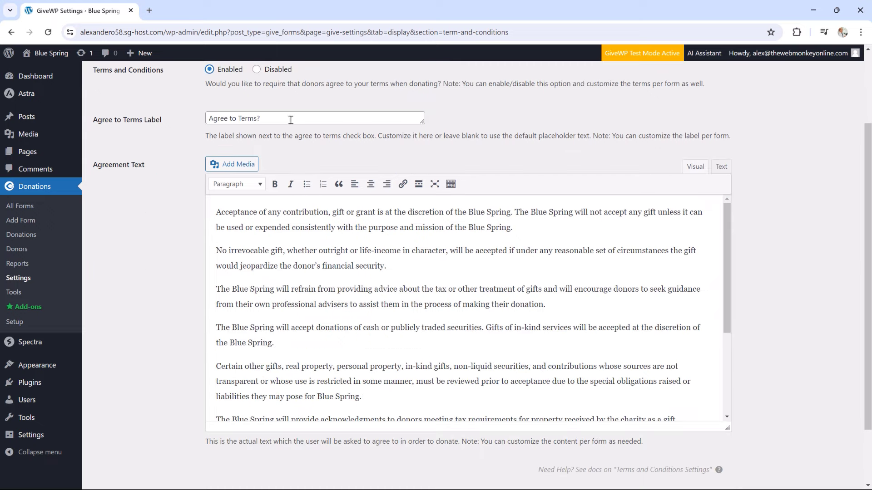
click(296, 267)
scroll(297, 267, down, 2)
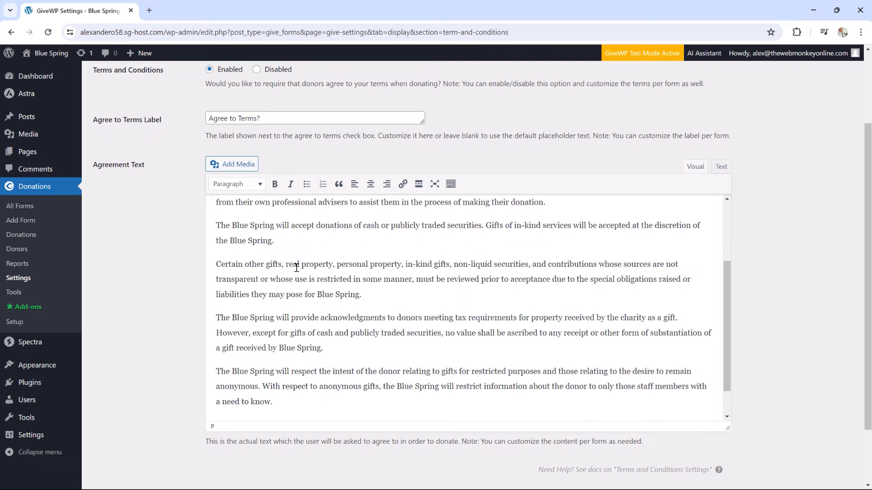
scroll(293, 269, down, 1)
scroll(293, 271, up, 3)
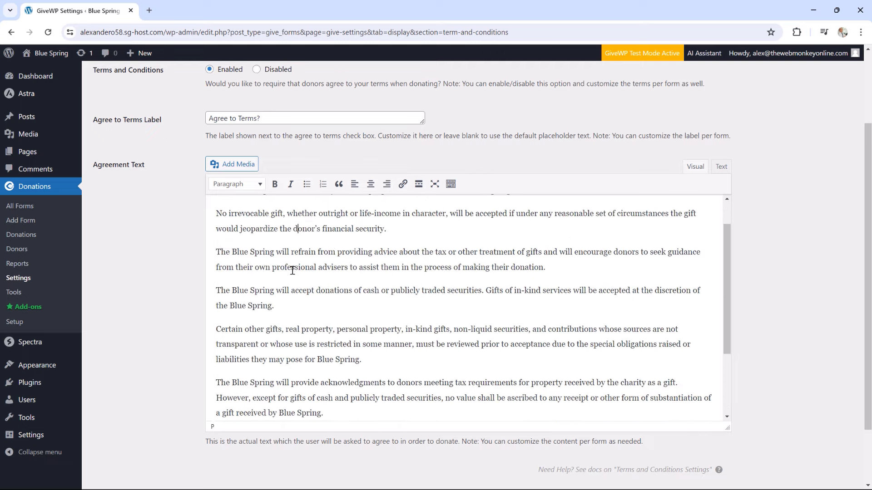
scroll(292, 271, up, 1)
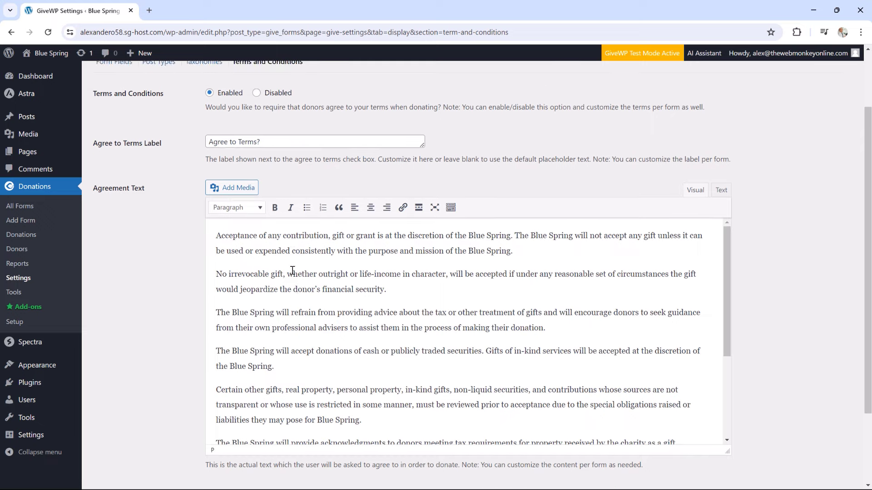
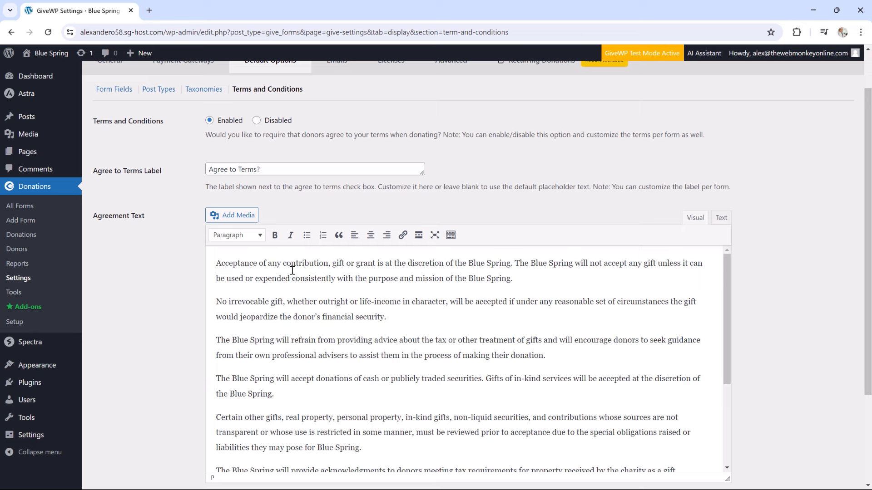
Set Terms and Conditions to Disabled and bring up the donor email notifications list
click(268, 121)
scroll(276, 164, up, 1)
scroll(272, 168, down, 3)
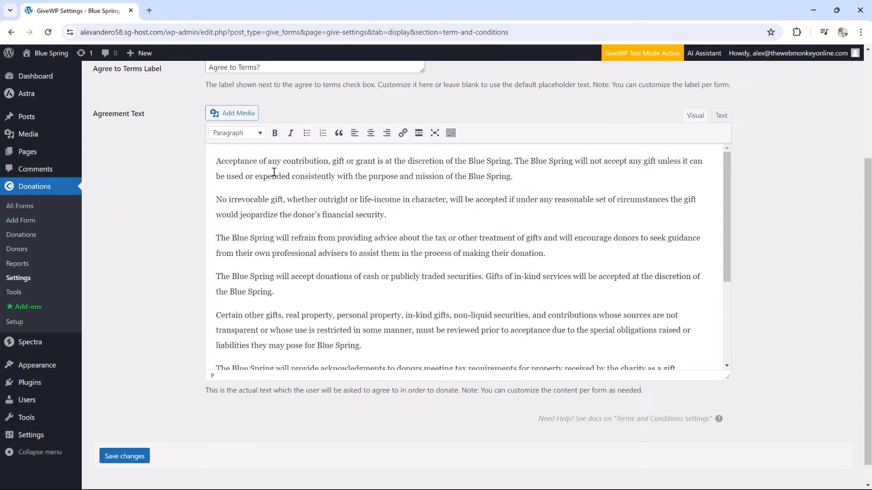
scroll(270, 173, up, 3)
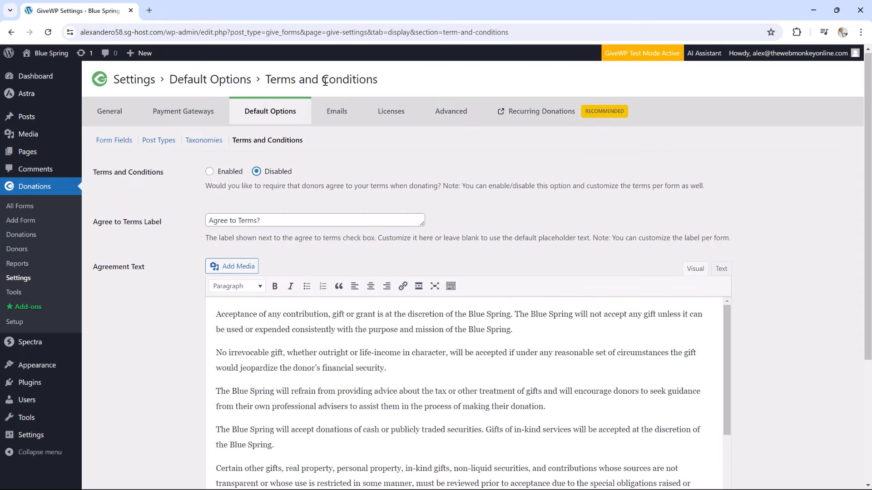
click(334, 111)
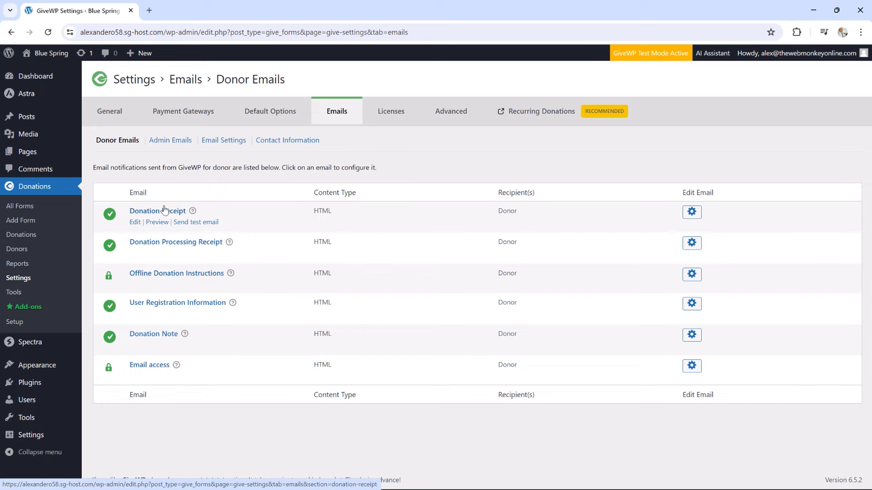
Preview the sample Donation Receipt email, close the preview, and open its settings
click(156, 226)
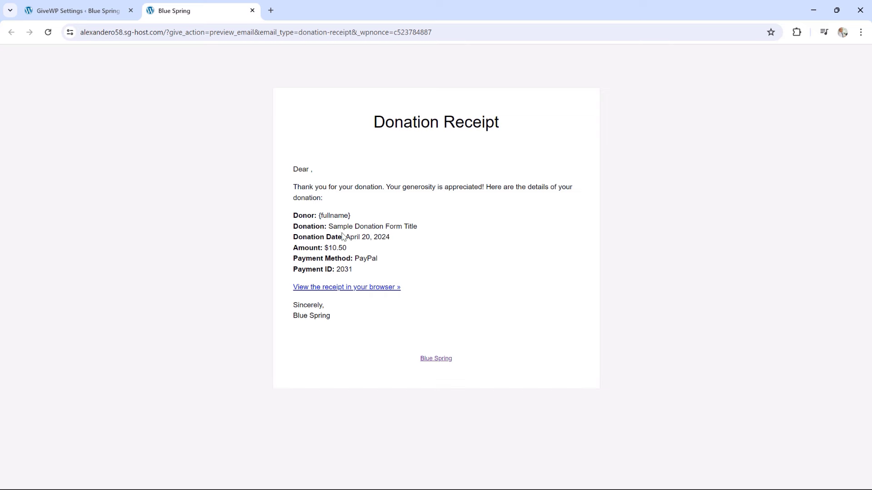
click(252, 10)
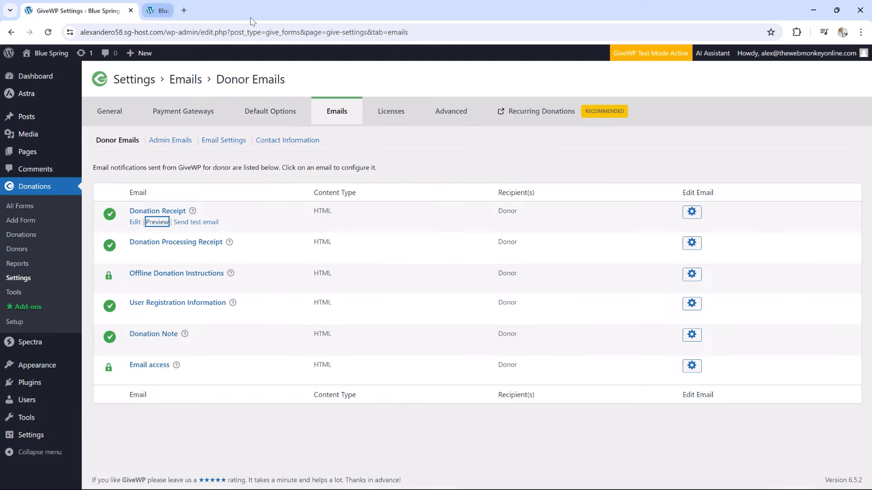
click(135, 222)
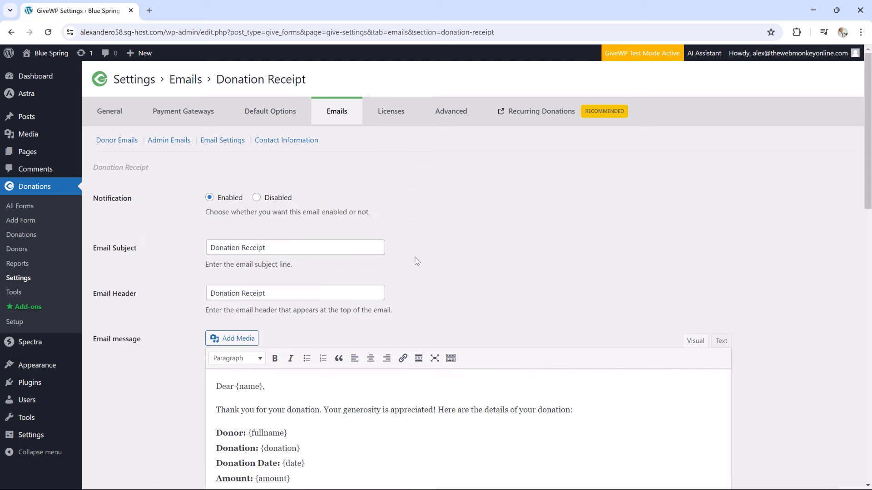
Review the Donation Receipt message and template tags, selecting {donation}, then show Admin Emails
scroll(417, 261, down, 2)
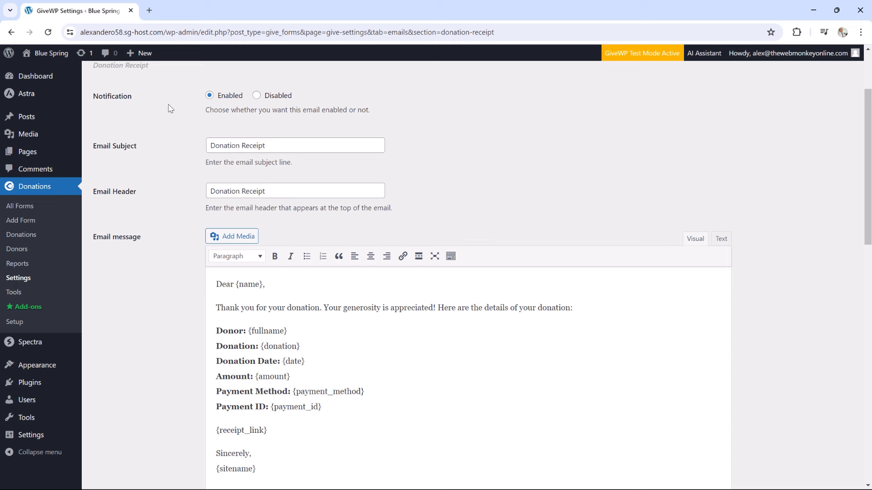
scroll(470, 282, down, 2)
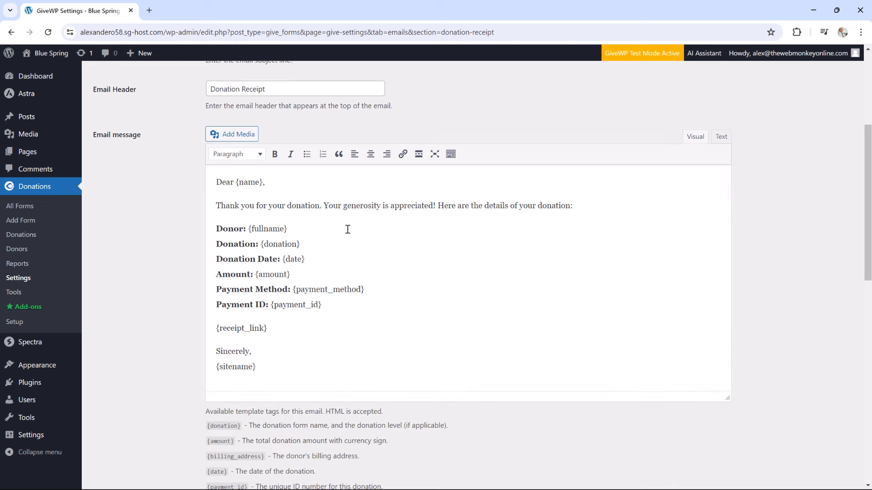
scroll(296, 209, down, 5)
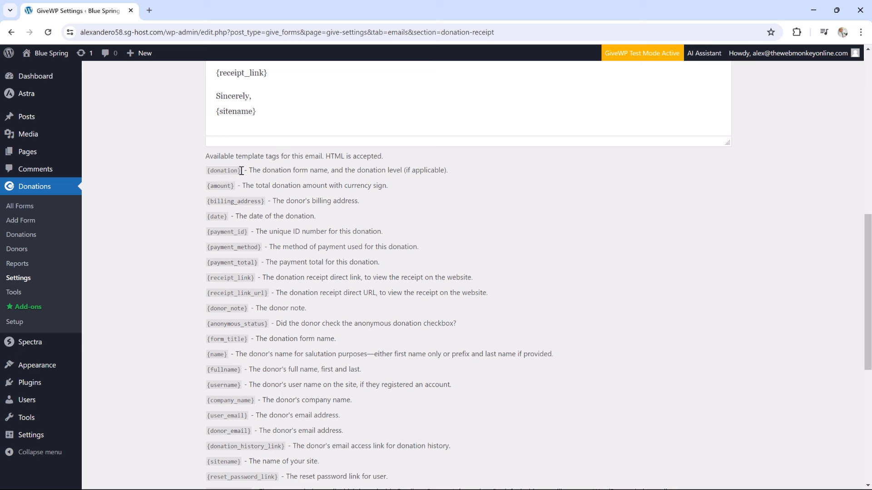
drag(244, 171, 211, 170)
scroll(294, 250, down, 3)
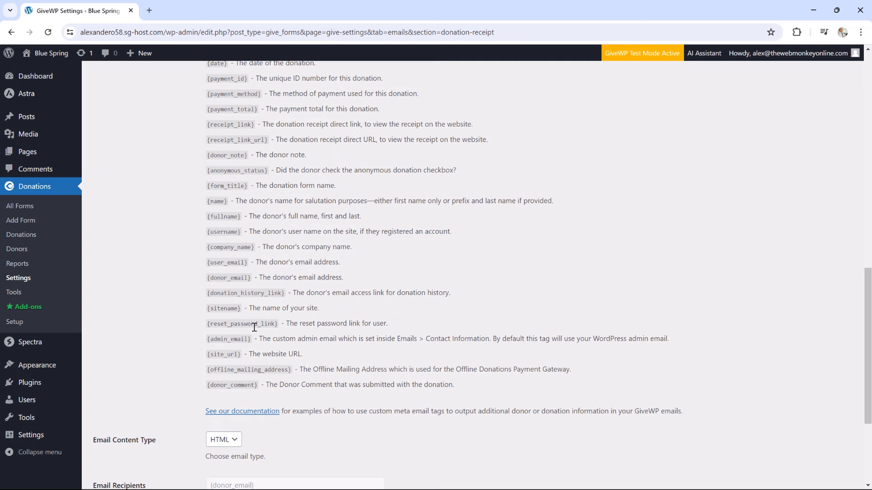
scroll(254, 327, down, 1)
scroll(255, 329, up, 6)
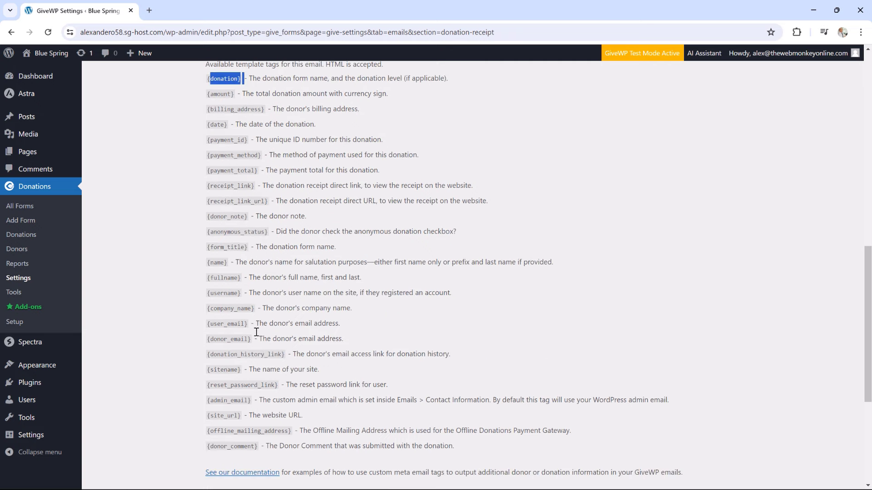
scroll(256, 331, up, 6)
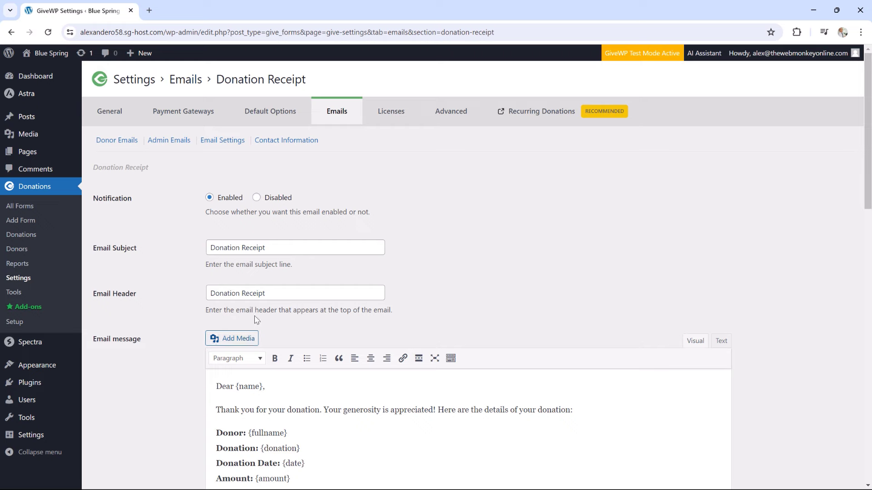
click(172, 144)
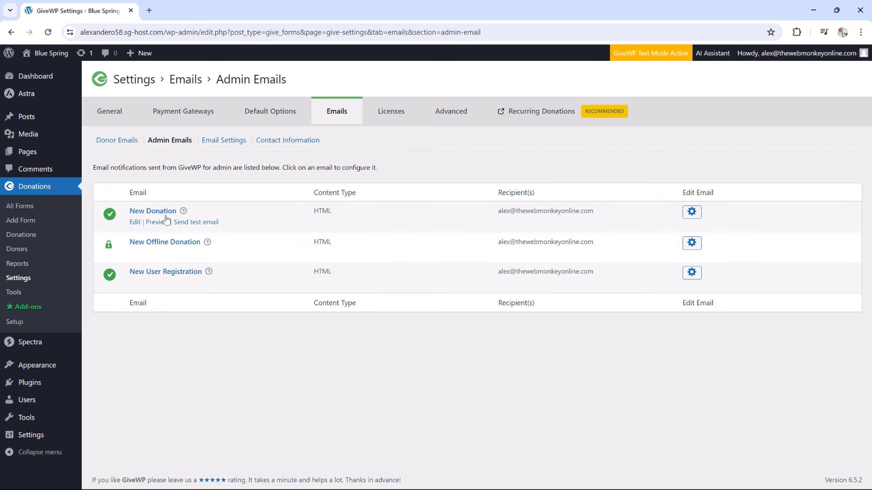
Open the general Email Settings and keep Default Template as the email template
mouse_move(177, 237)
mouse_move(175, 273)
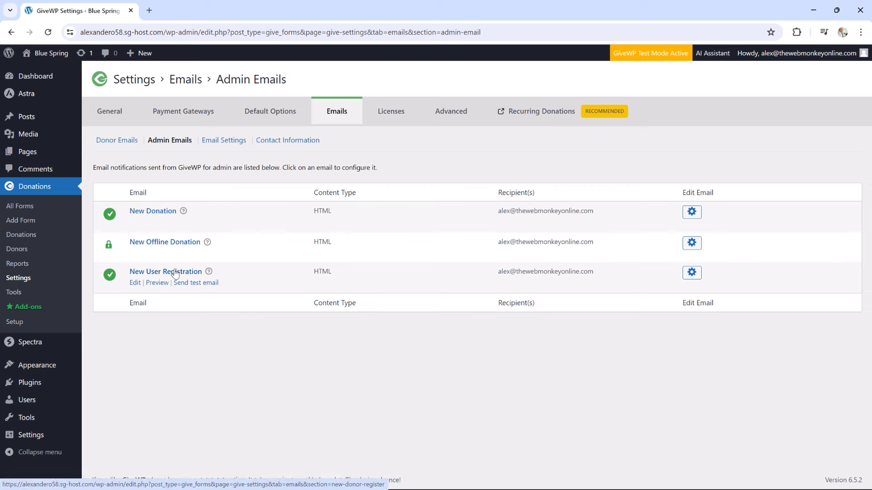
click(208, 142)
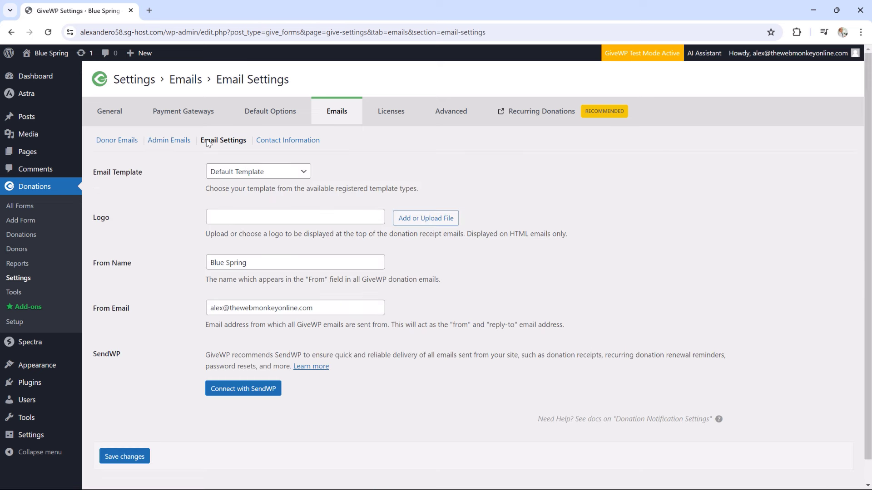
click(244, 172)
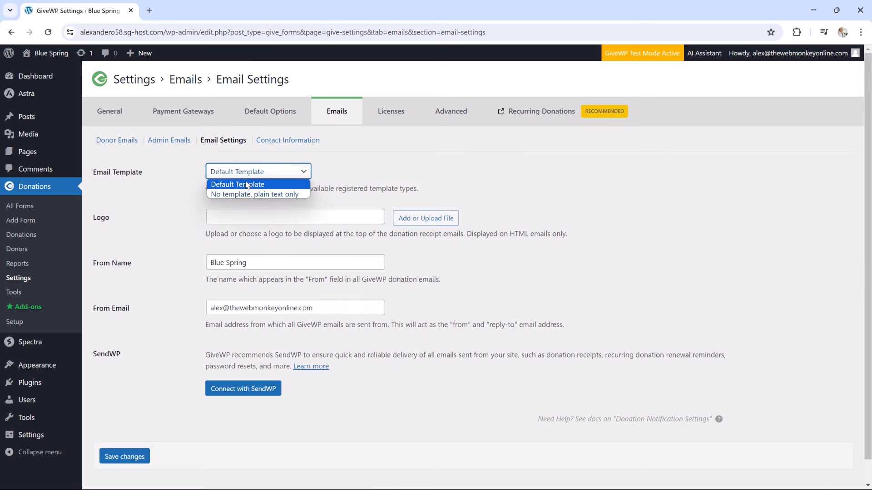
click(248, 185)
click(247, 175)
click(250, 183)
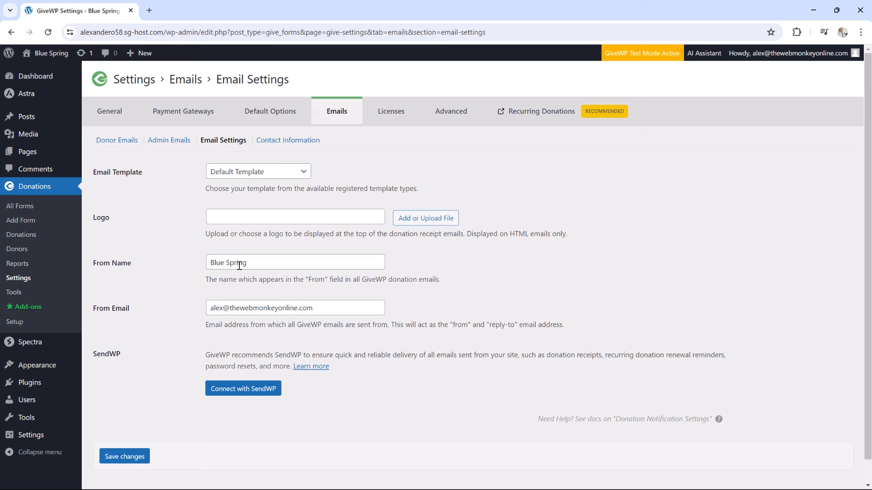
Inspect the From Name and From Email fields, then go to Contact Information
double_click(272, 262)
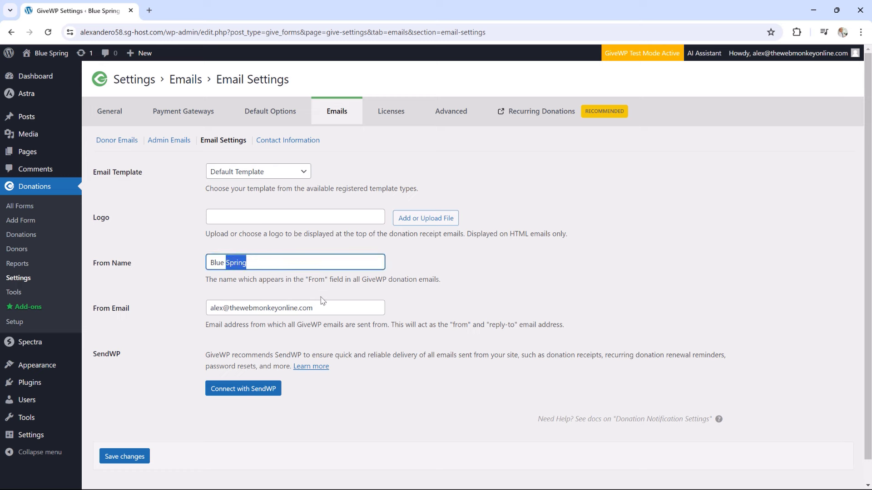
click(336, 309)
click(504, 302)
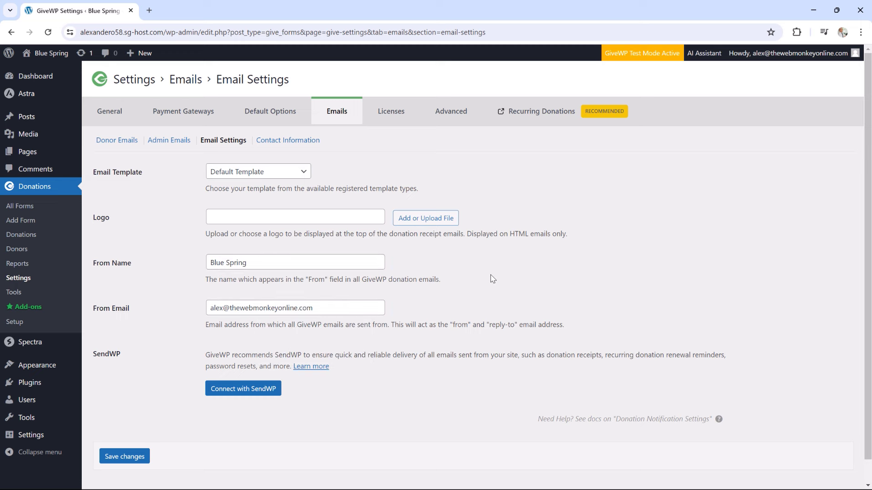
click(263, 144)
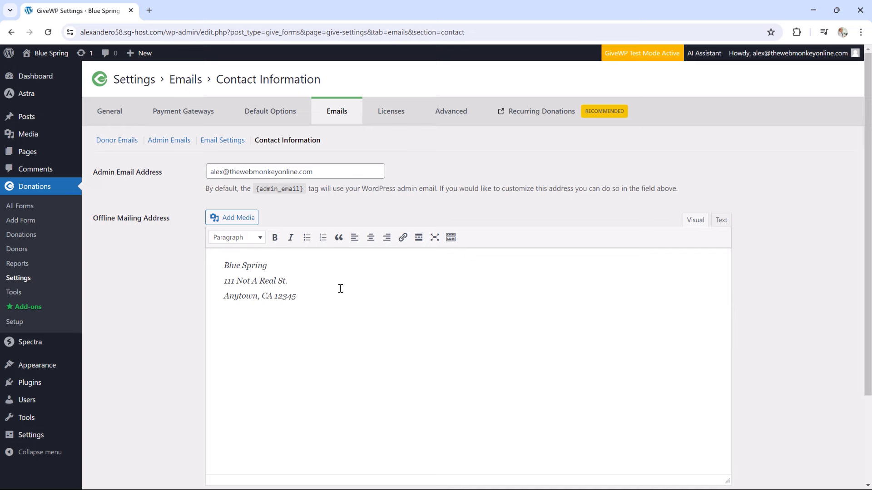
Review the Admin Email Address on Contact Information, then go to the Licenses page
scroll(341, 288, down, 1)
scroll(341, 288, up, 1)
drag(333, 171, 264, 173)
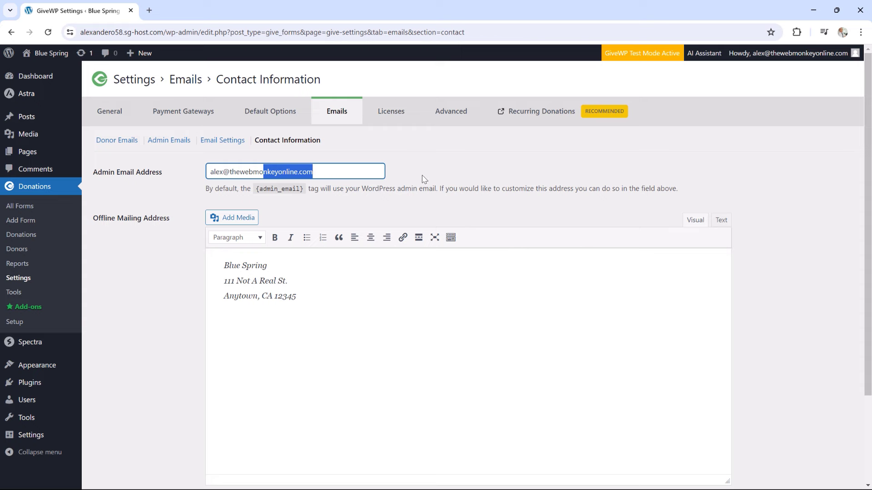
click(398, 114)
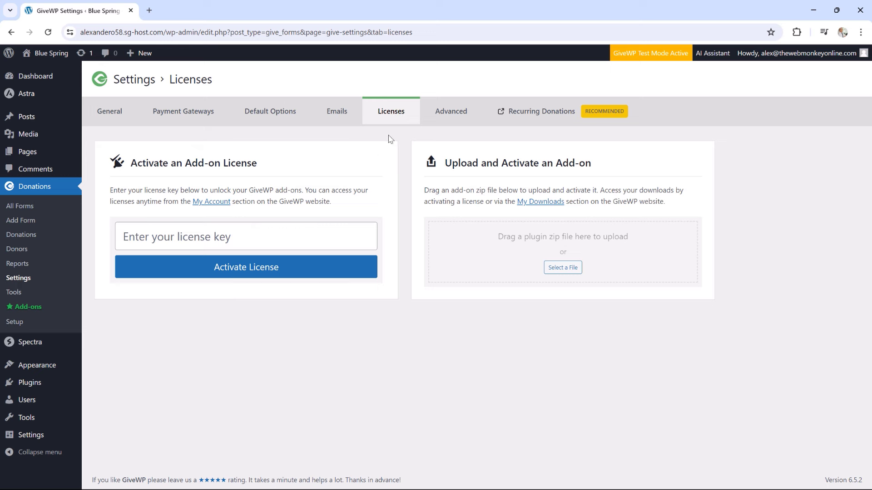
Switch GiveWP Settings to the Advanced tab
click(444, 117)
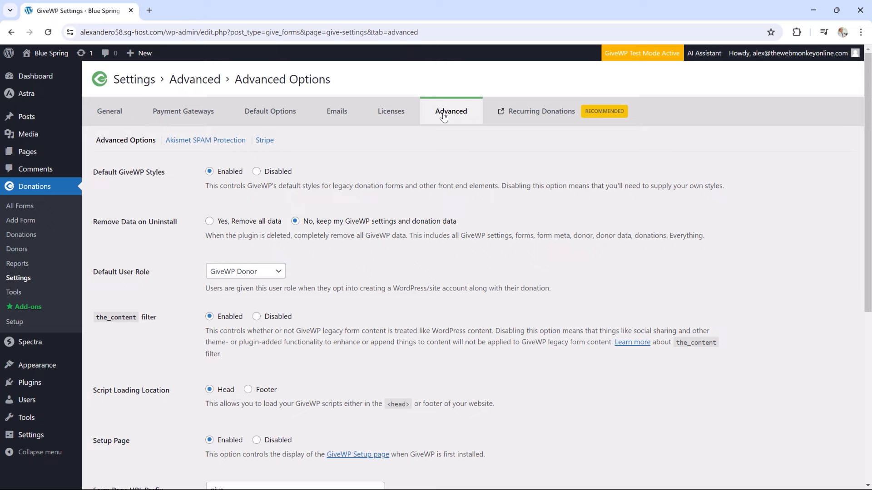
Look through Advanced Options, then bring up the Akismet SPAM Protection settings
scroll(383, 165, down, 3)
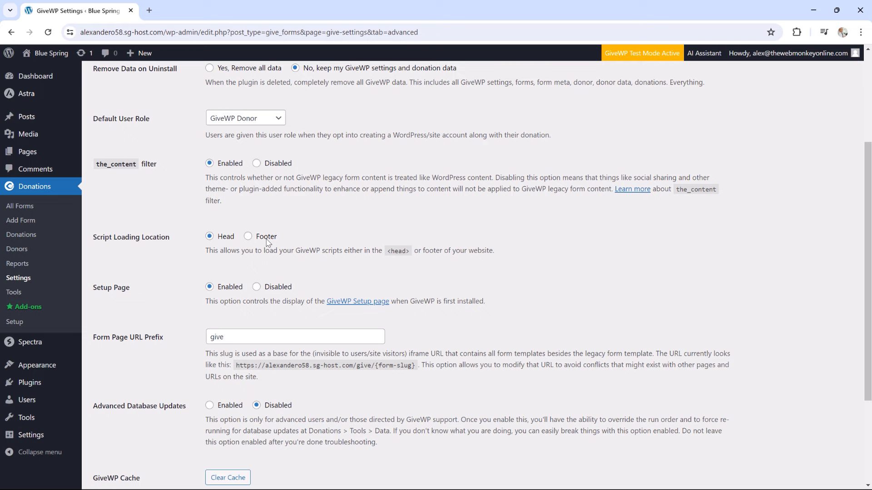
scroll(268, 242, up, 3)
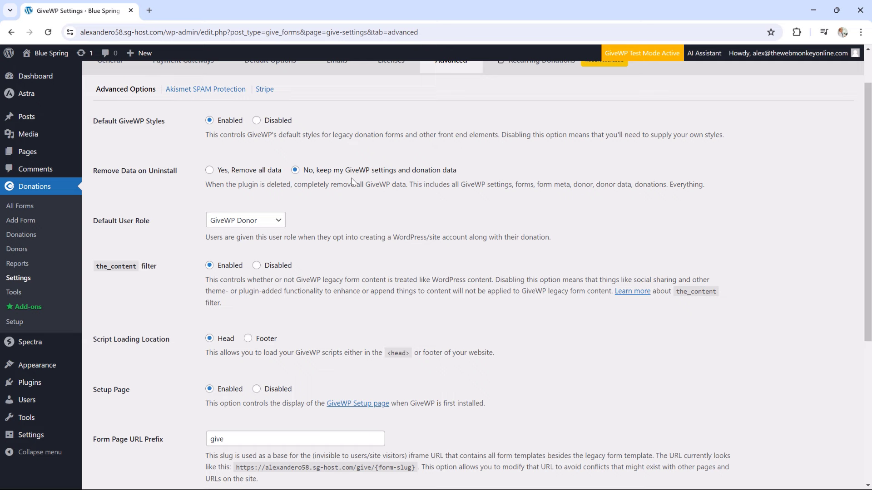
scroll(350, 200, up, 1)
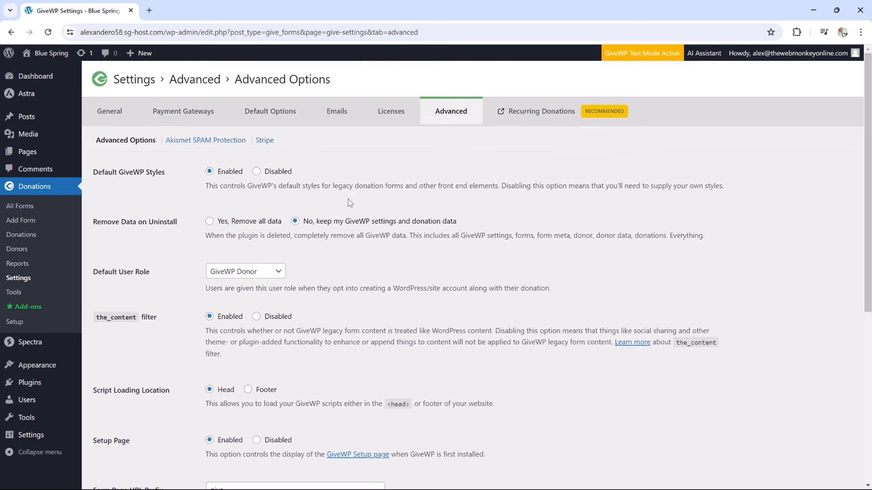
click(212, 144)
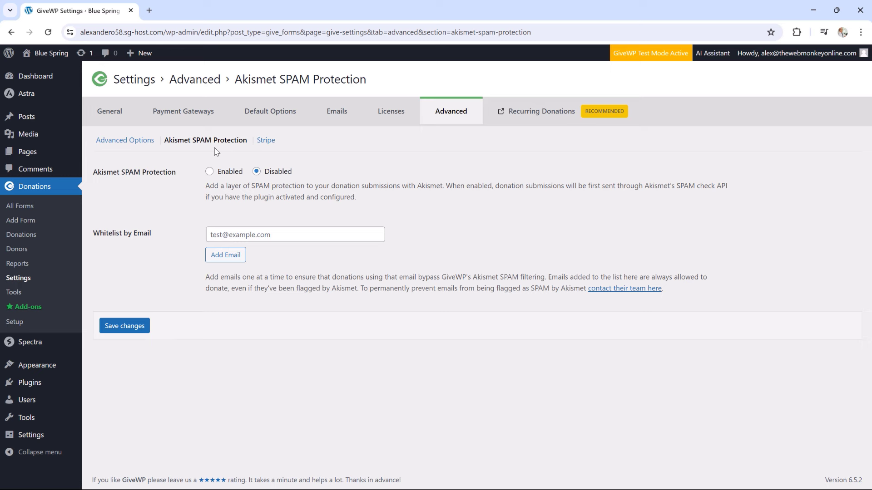
Toggle Akismet protection on and back to Disabled, view Stripe settings, then open Recurring Donations
click(210, 172)
click(256, 172)
click(264, 144)
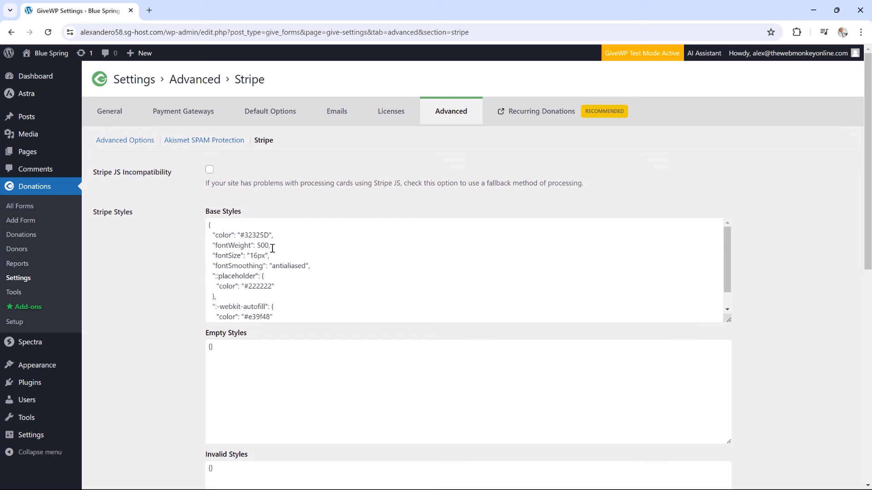
click(534, 113)
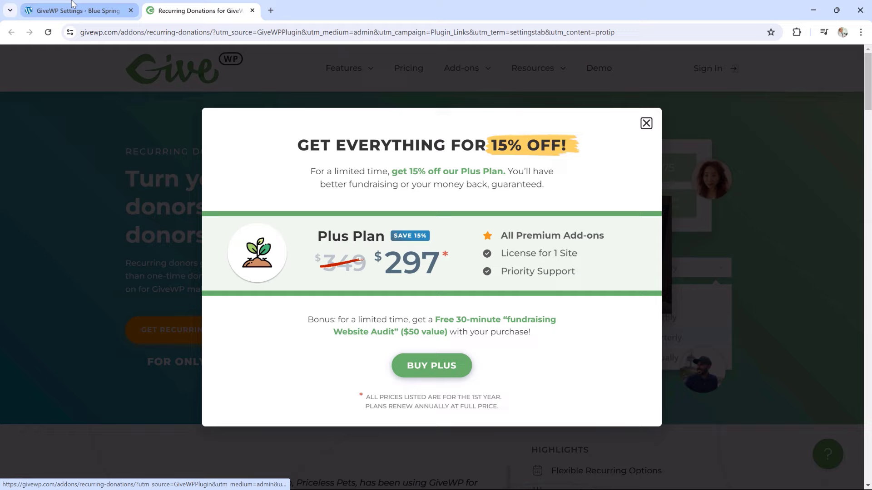
View the Recurring Donations add-on page, dismiss the 15% off popup, and close that tab
click(75, 10)
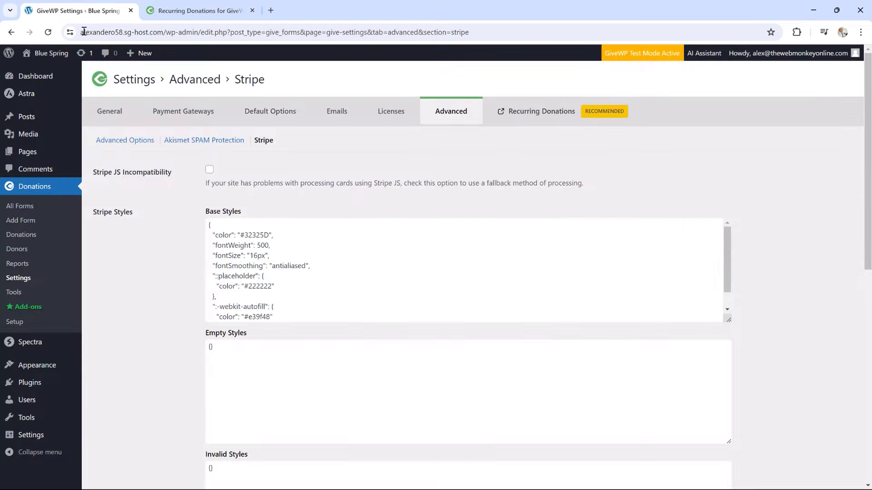
click(200, 11)
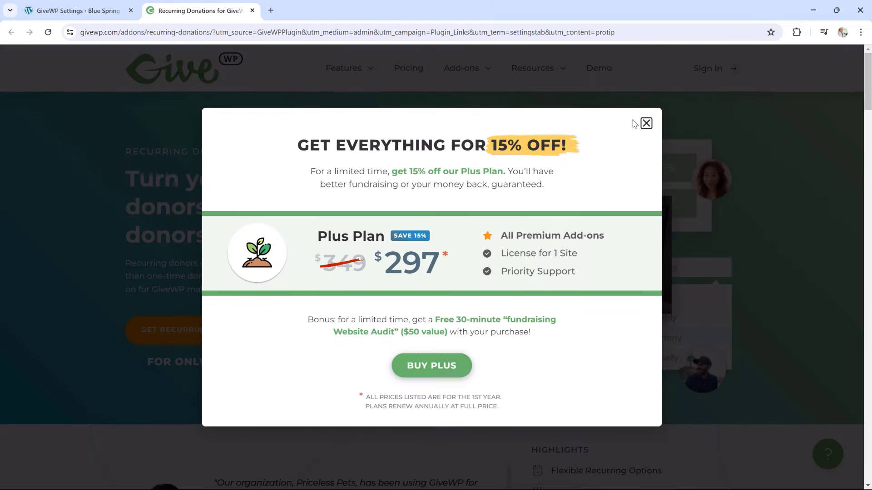
click(646, 123)
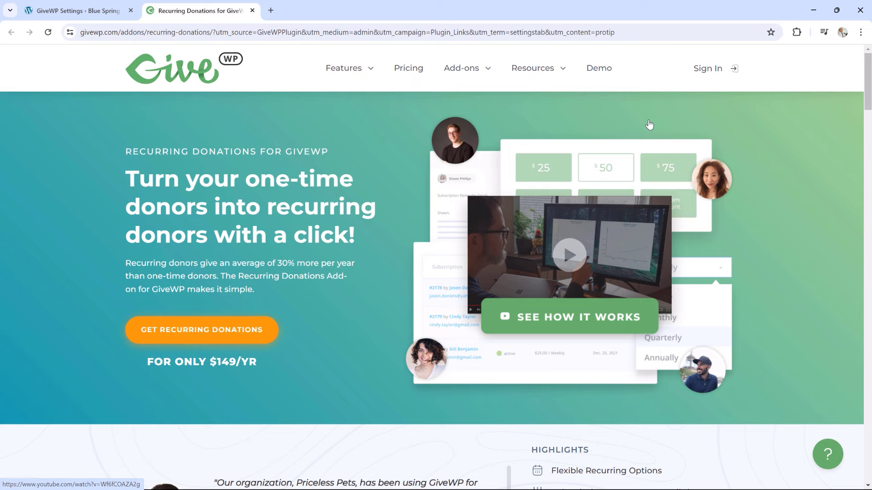
click(252, 10)
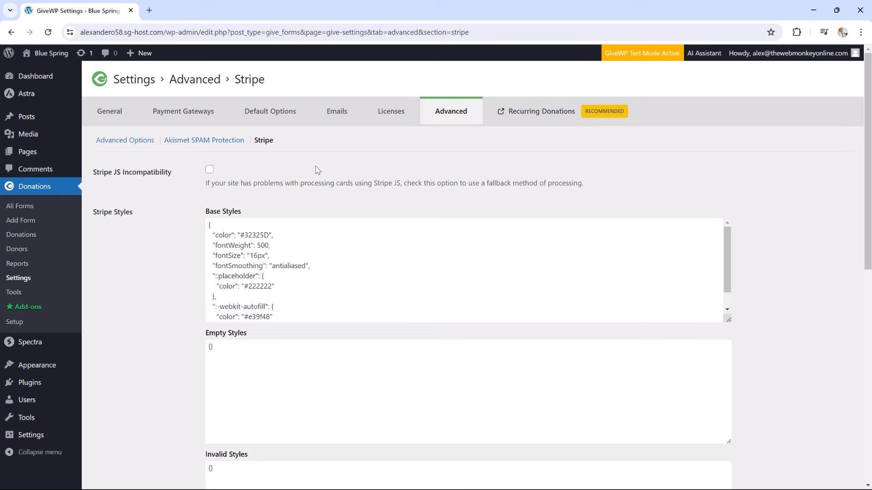
Go to Donations › Tools and show the CSV donation and JSON settings import options
click(18, 296)
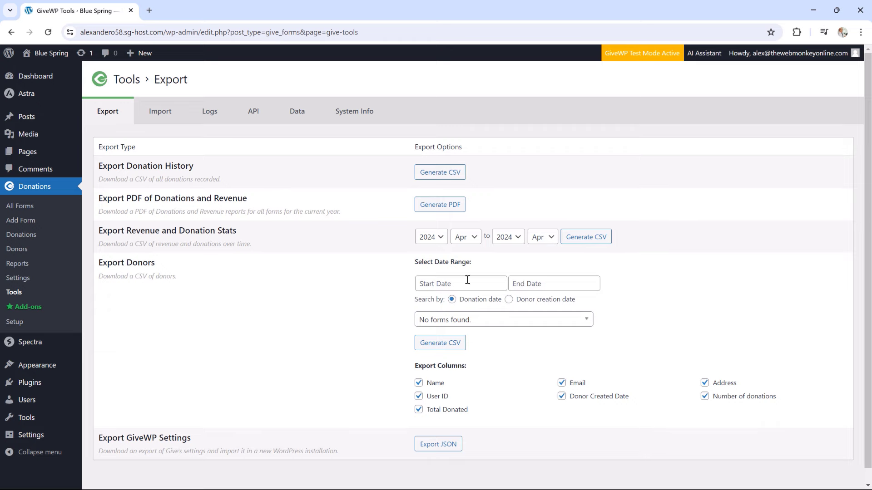
scroll(512, 284, down, 1)
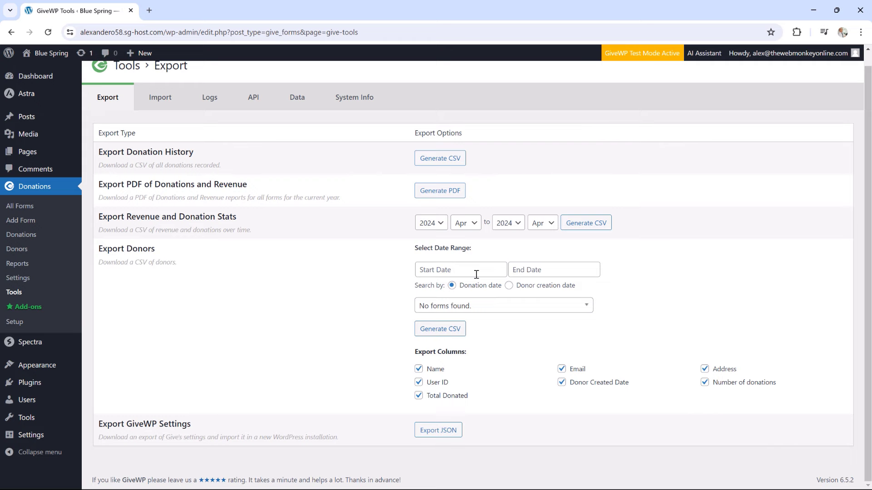
scroll(476, 274, up, 1)
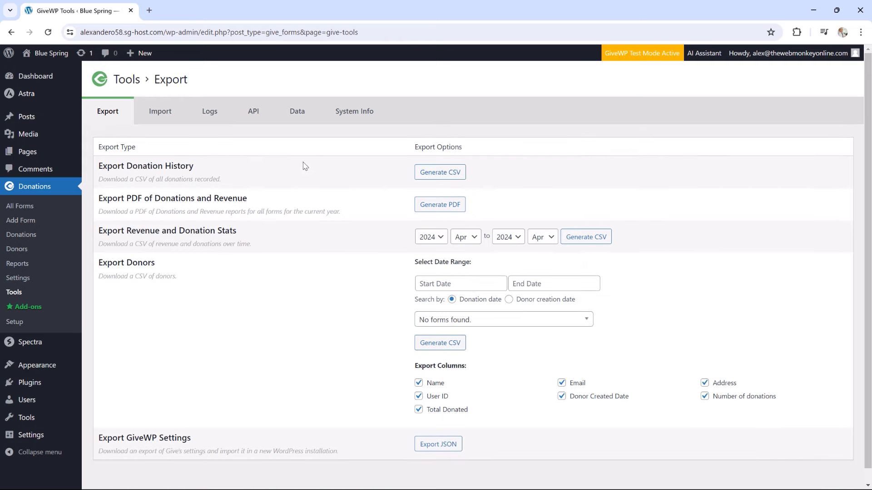
click(167, 112)
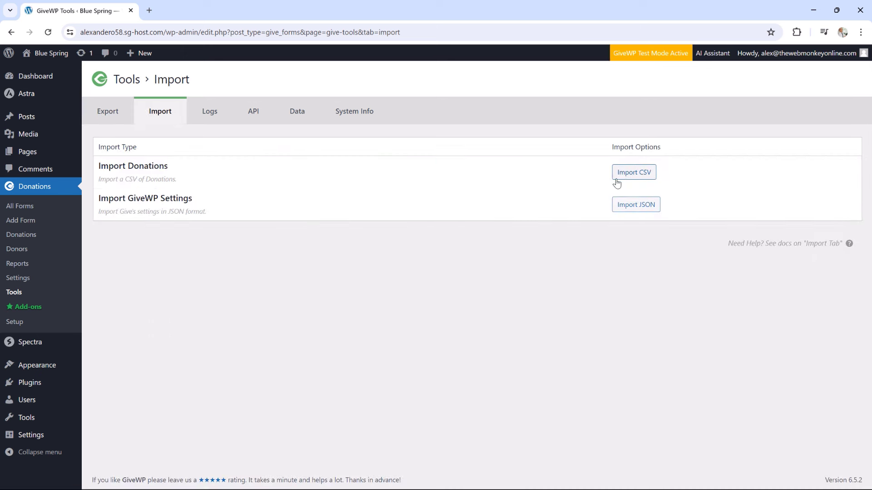
Check the GiveWP Logs, API and Data tabs, confirming every migration shows Success, then open System Info
click(213, 122)
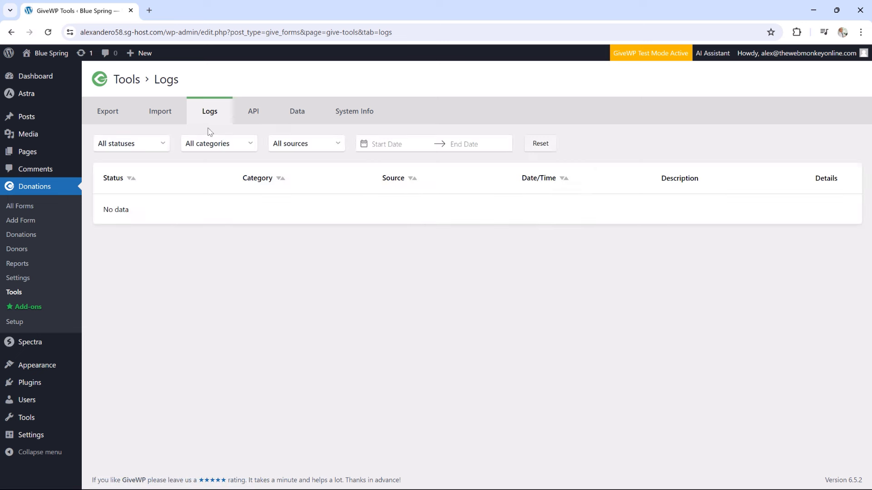
click(248, 112)
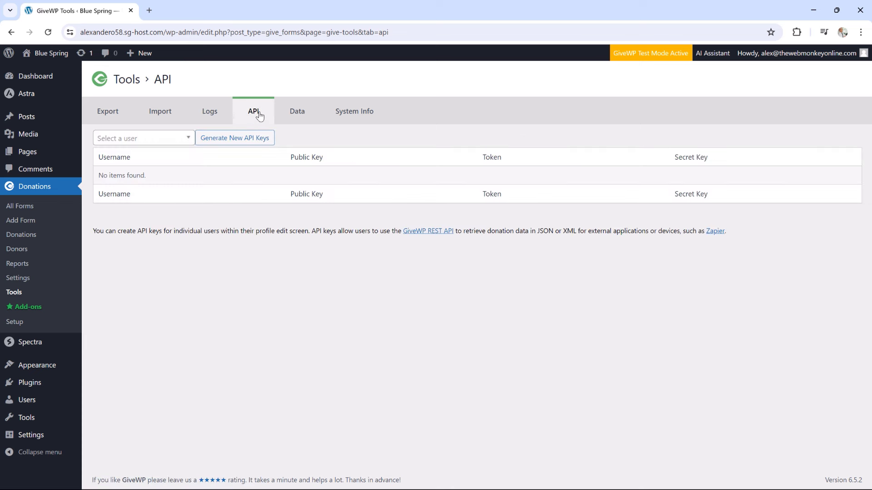
click(295, 113)
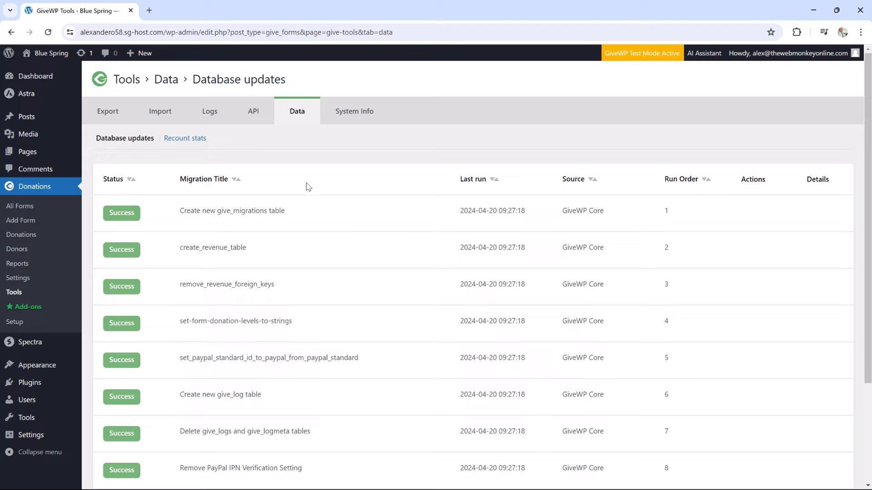
scroll(309, 186, down, 2)
scroll(309, 187, down, 2)
scroll(308, 187, up, 4)
click(345, 121)
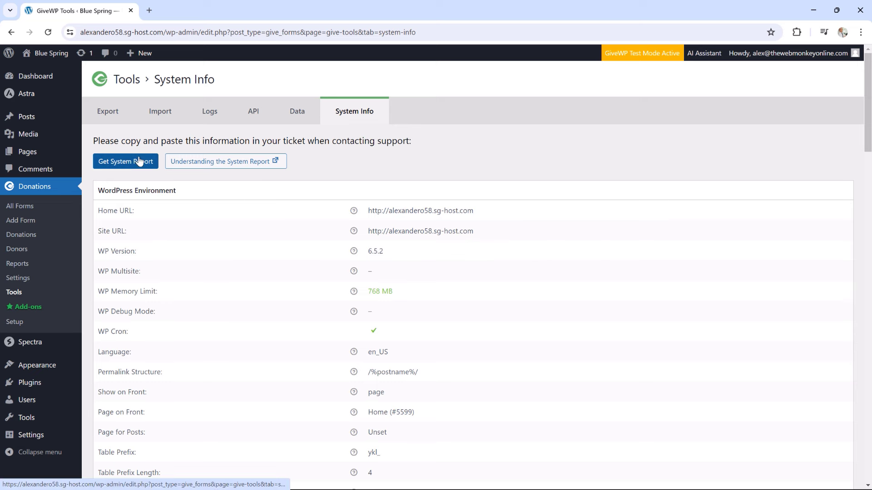
Scroll through the GiveWP System Info report to review the WordPress environment details
scroll(407, 261, down, 3)
scroll(407, 261, down, 10)
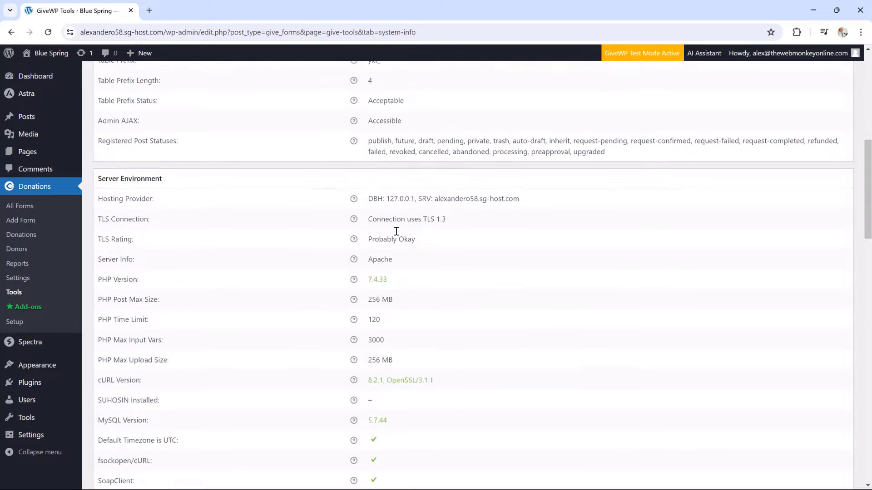
scroll(396, 232, up, 9)
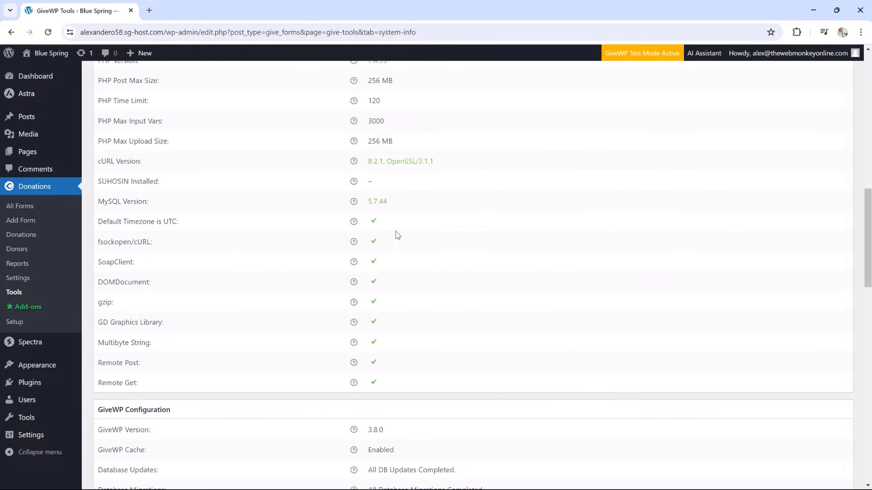
scroll(396, 234, up, 1)
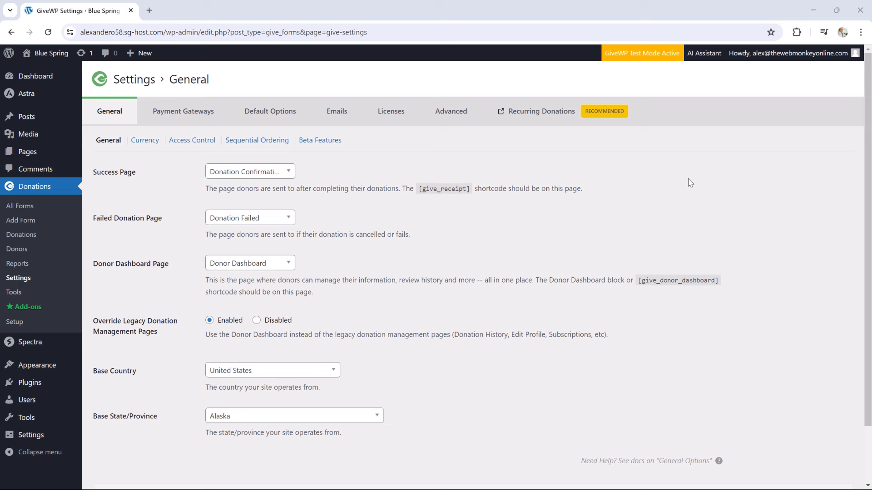
View the empty All Forms list and start a new donation form
click(35, 209)
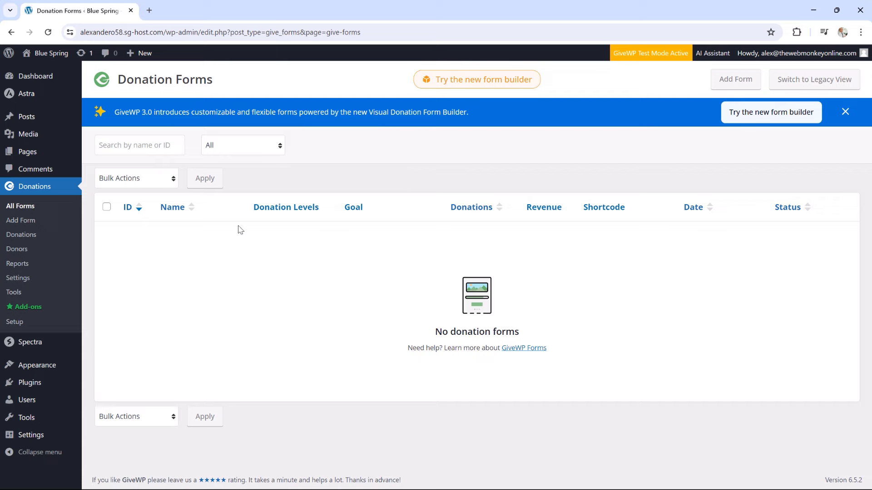
click(47, 222)
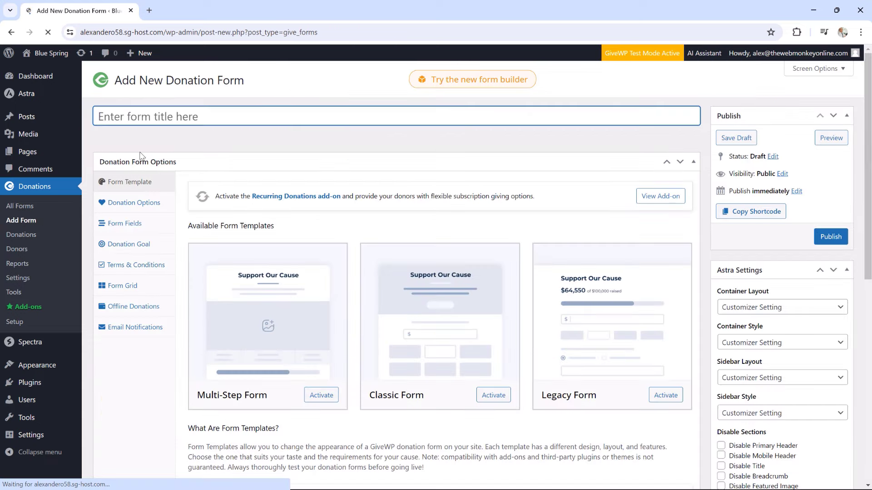
Title the new form 'Donation Form' and activate the Classic Form template
text(Don)
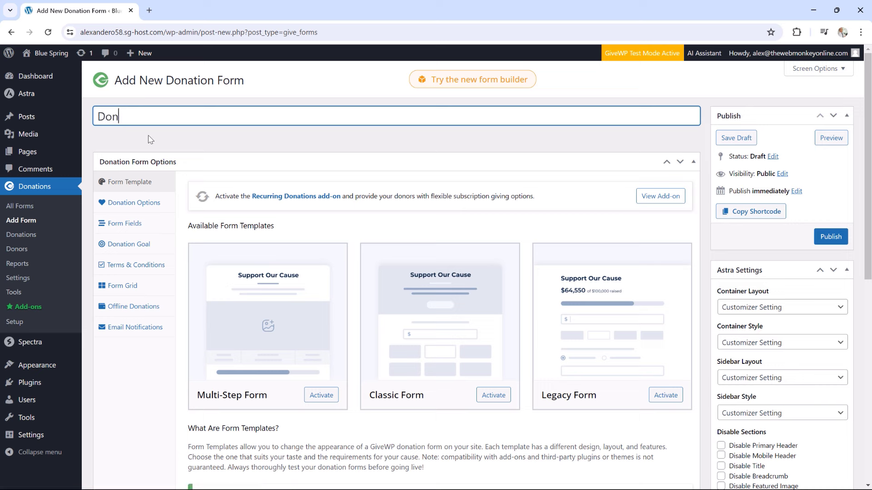
text(ation Form)
scroll(468, 336, down, 1)
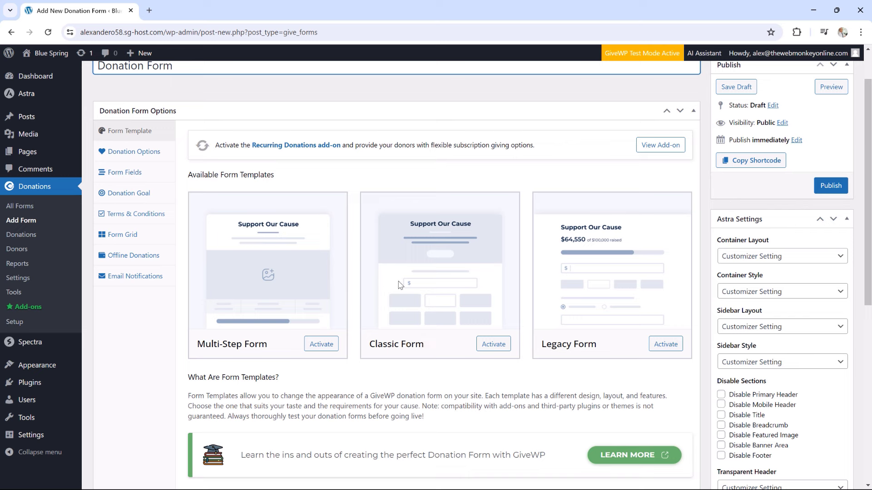
click(494, 346)
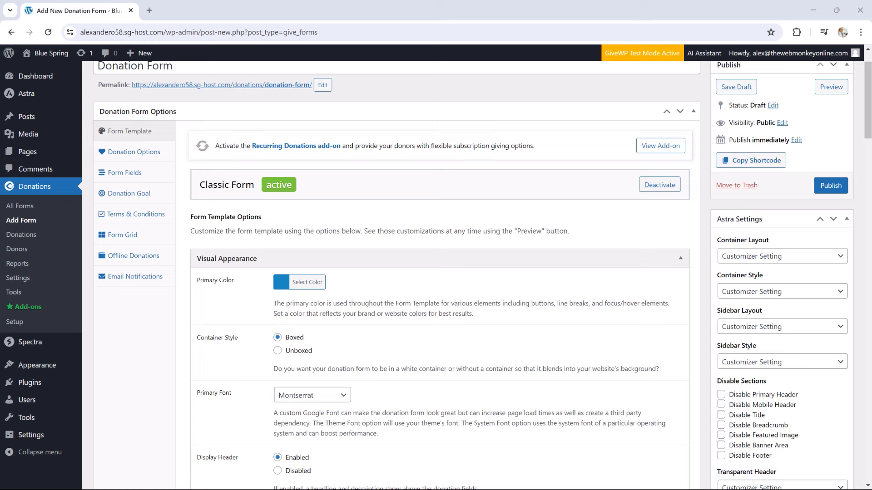
Set the form's Primary Color to green #6ec91e
click(287, 284)
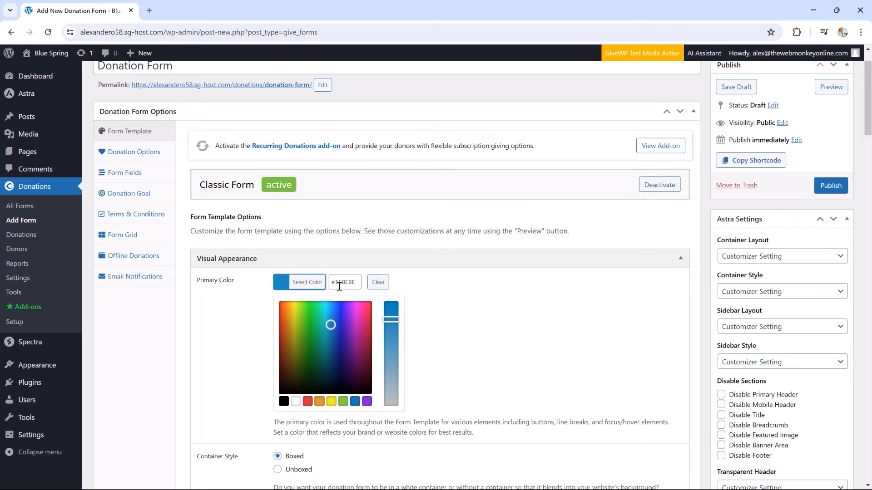
drag(333, 284, 359, 287)
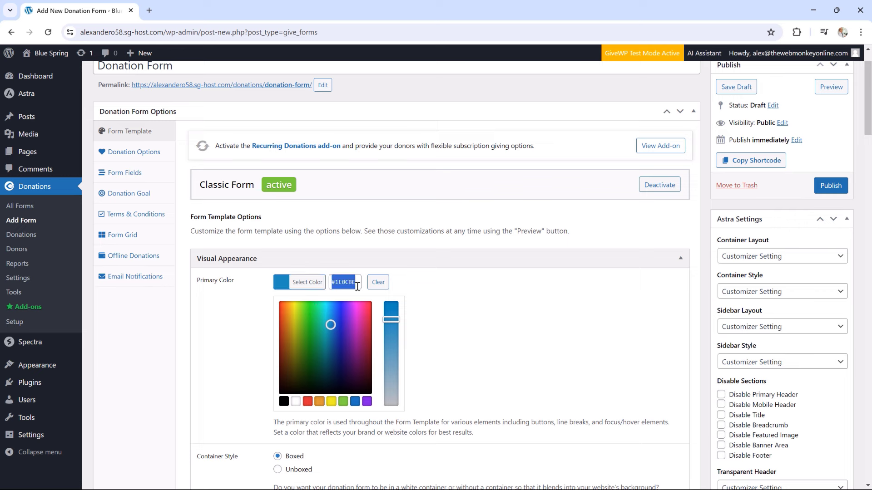
text(#6ec91e)
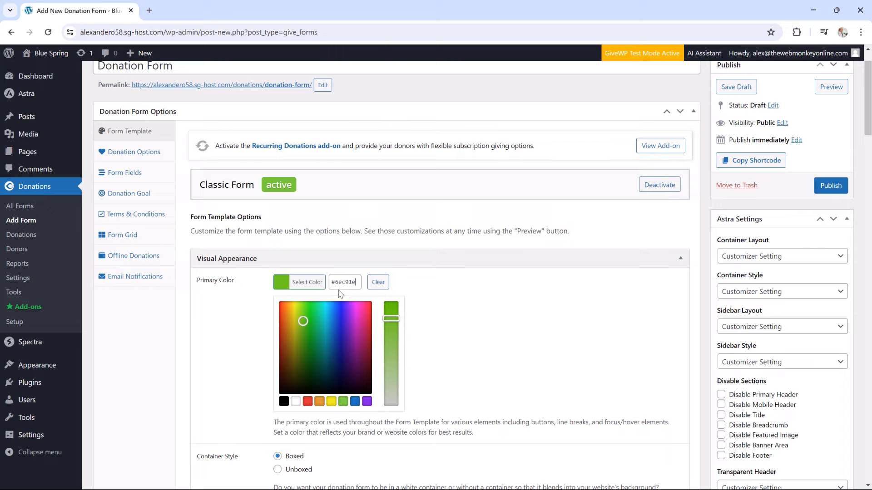
click(457, 306)
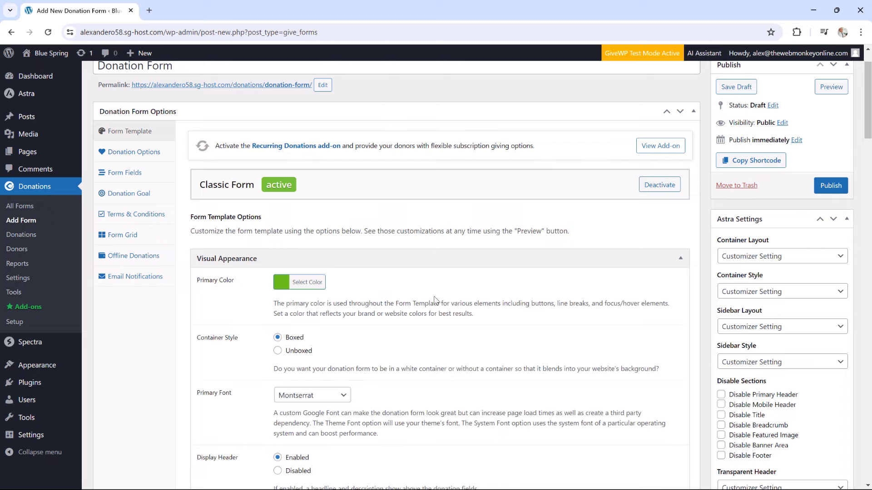
Change the Header Background Color from #1E8C8E to dark green #138e13
scroll(413, 293, down, 2)
scroll(413, 292, down, 2)
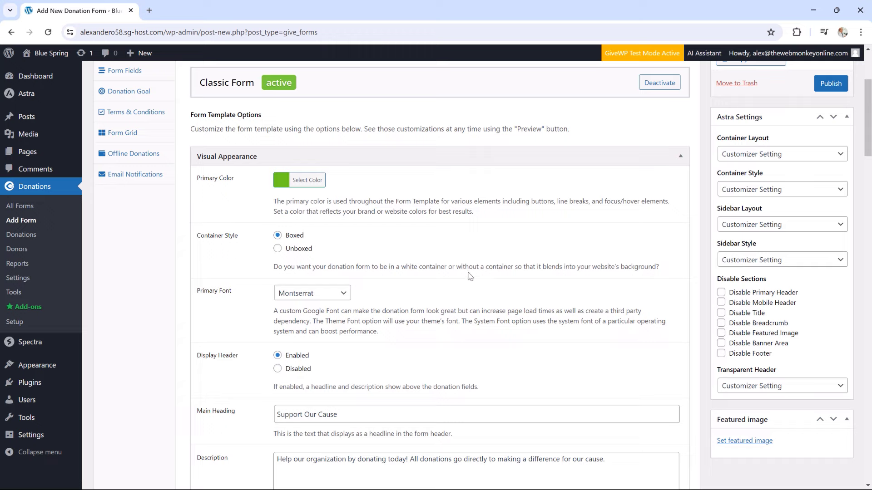
scroll(253, 238, down, 1)
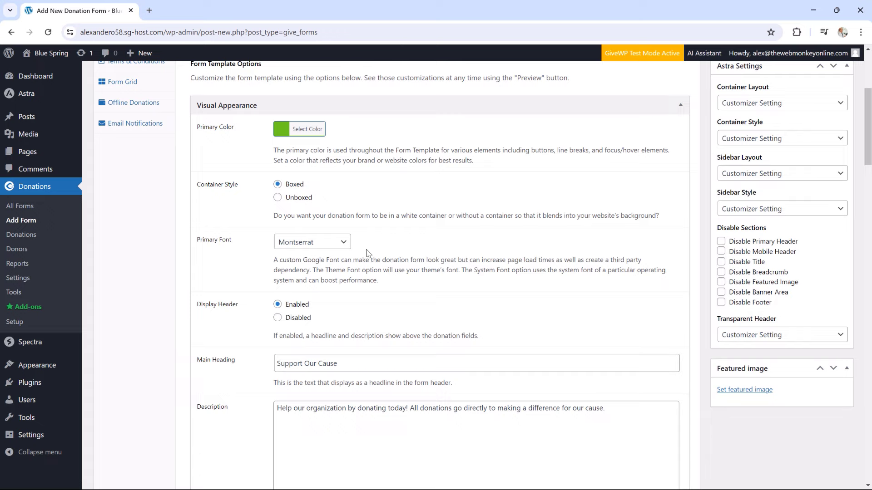
scroll(345, 268, down, 2)
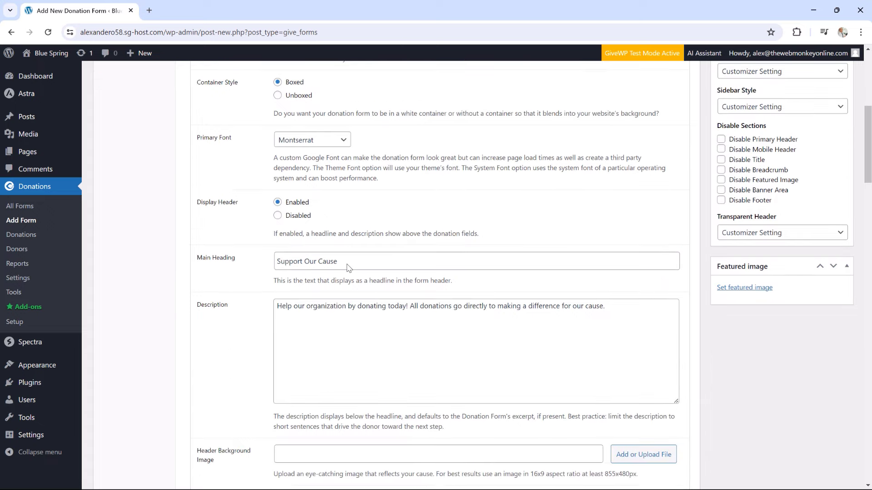
scroll(382, 257, down, 1)
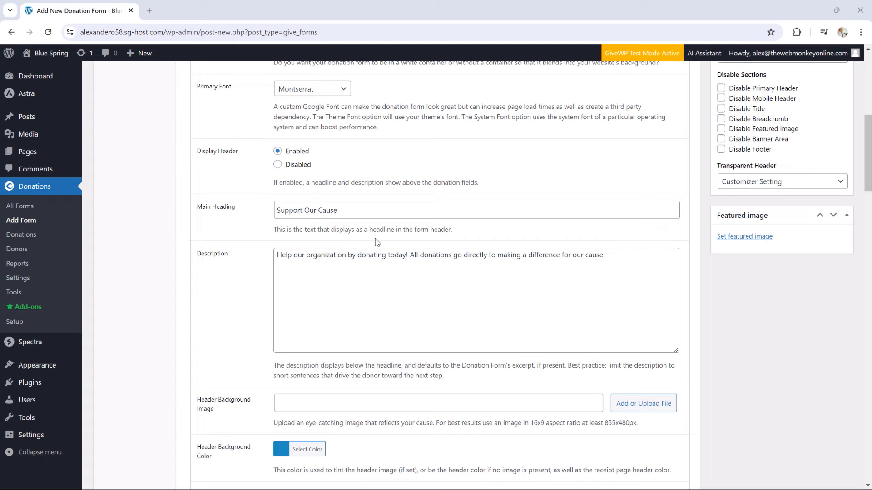
scroll(486, 268, down, 2)
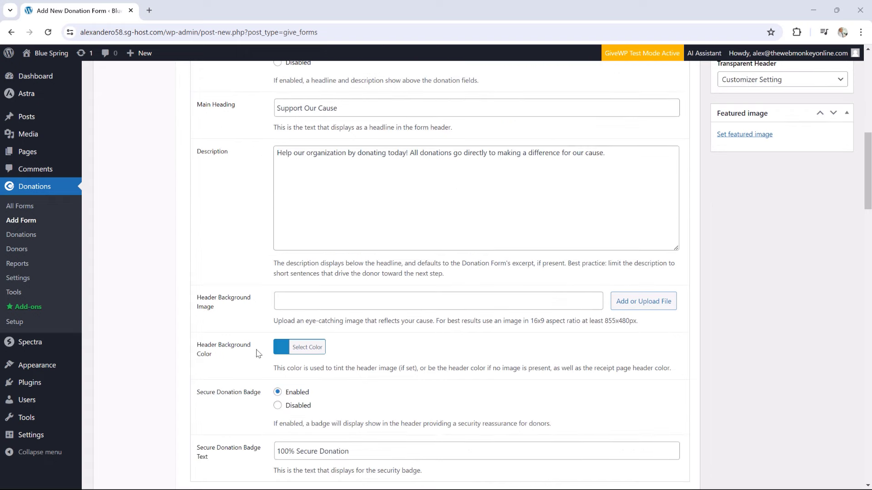
click(288, 354)
scroll(329, 434, down, 2)
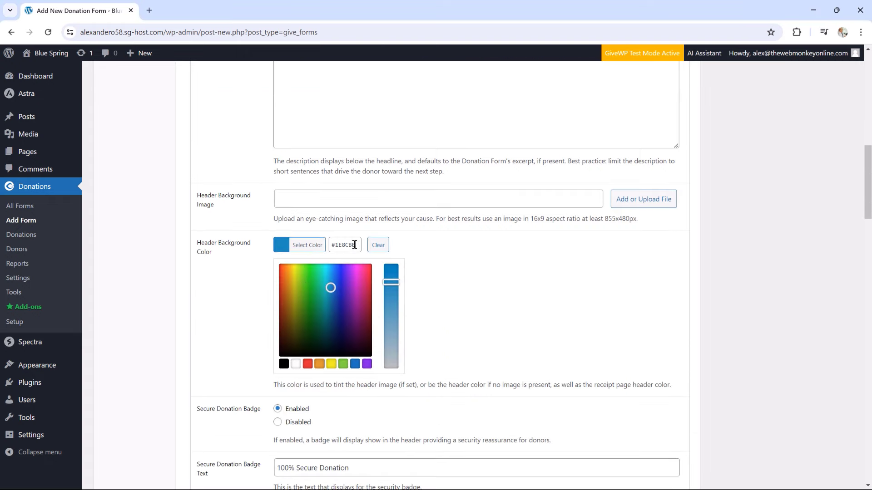
drag(357, 245, 325, 248)
text(#138e13)
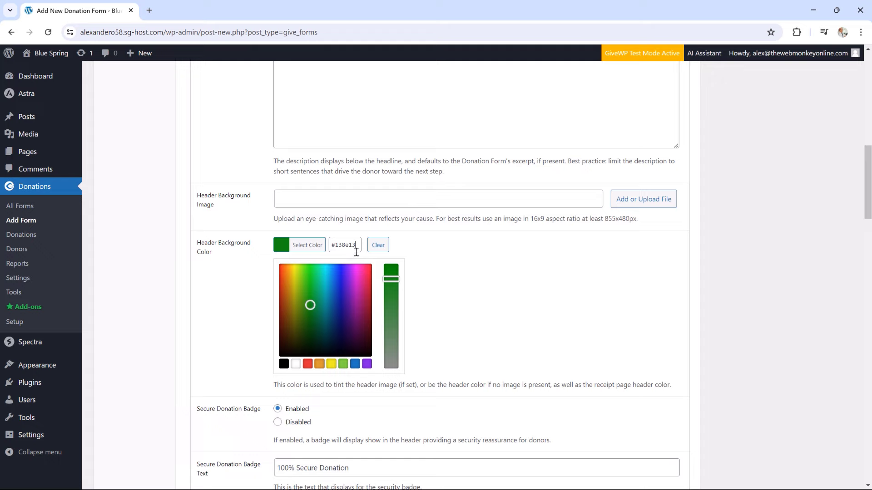
scroll(480, 311, down, 1)
scroll(479, 309, down, 1)
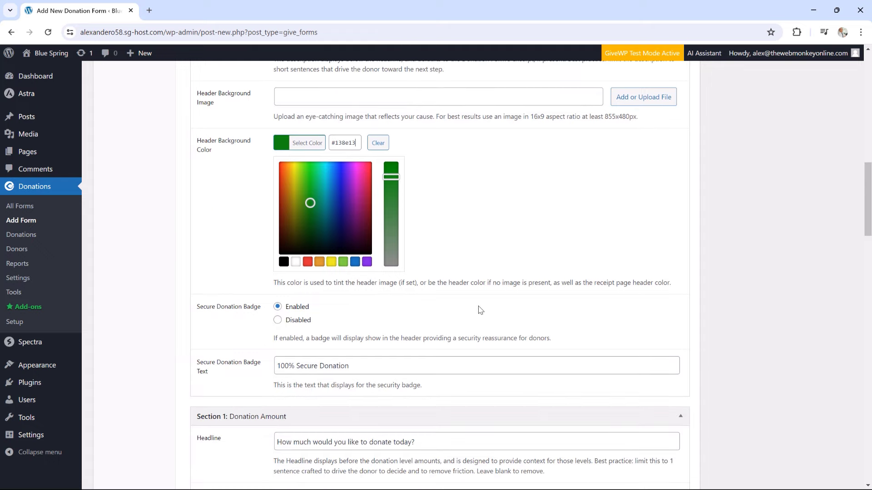
scroll(478, 307, down, 1)
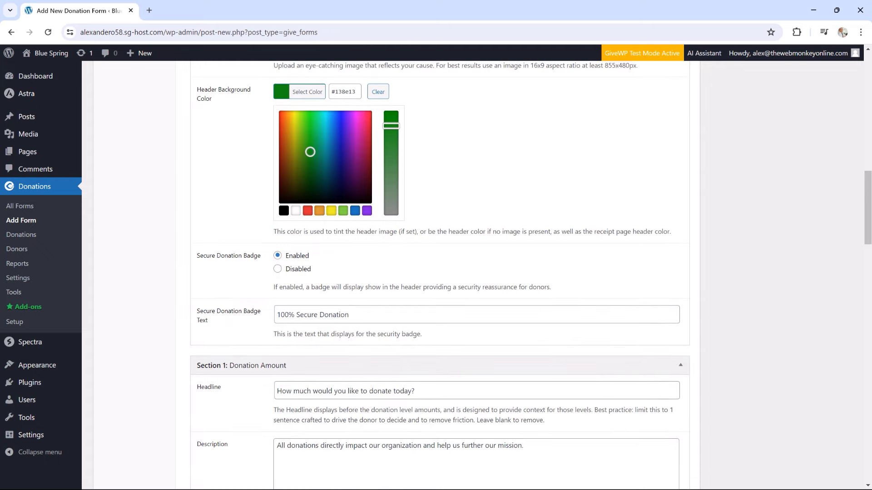
scroll(485, 307, down, 1)
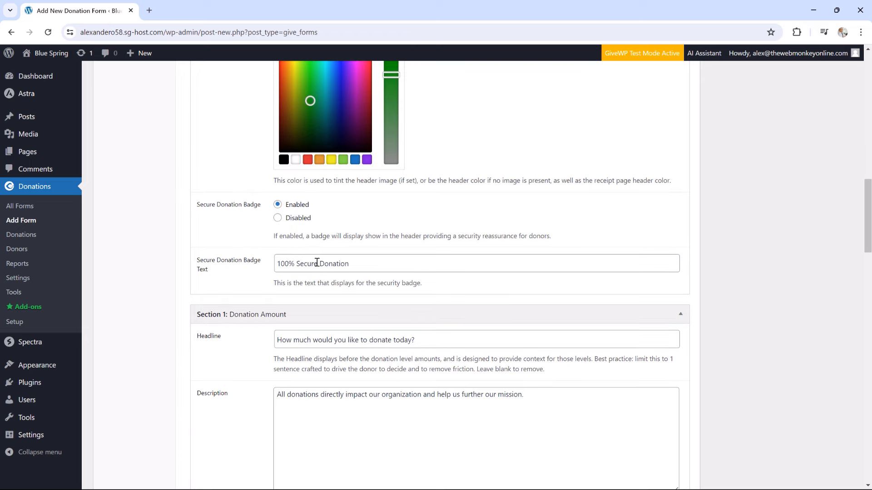
scroll(365, 260, down, 2)
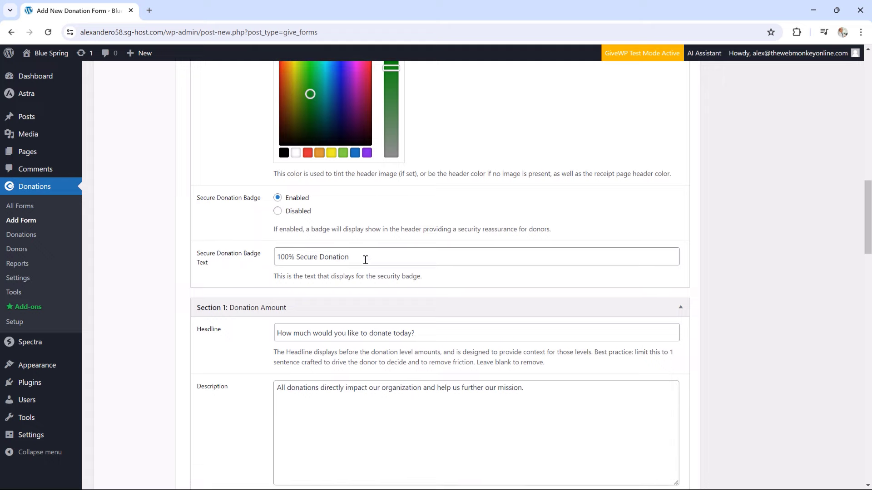
scroll(365, 260, down, 1)
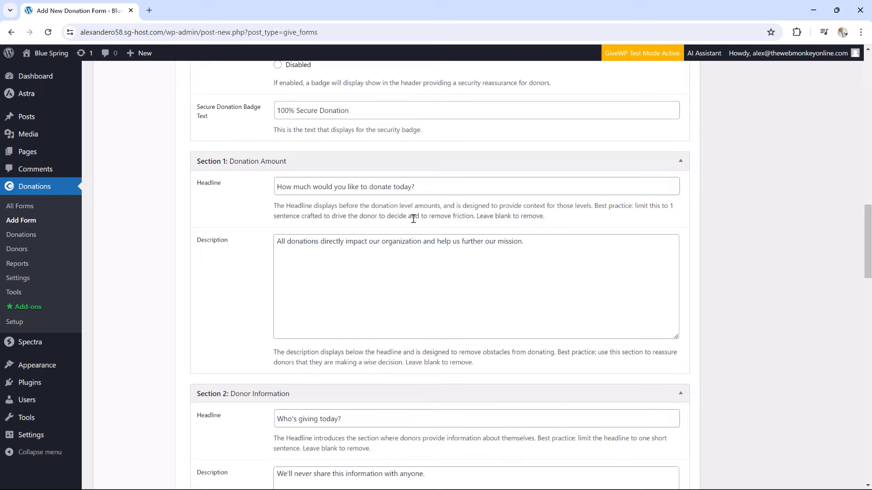
scroll(394, 214, down, 5)
scroll(390, 212, down, 6)
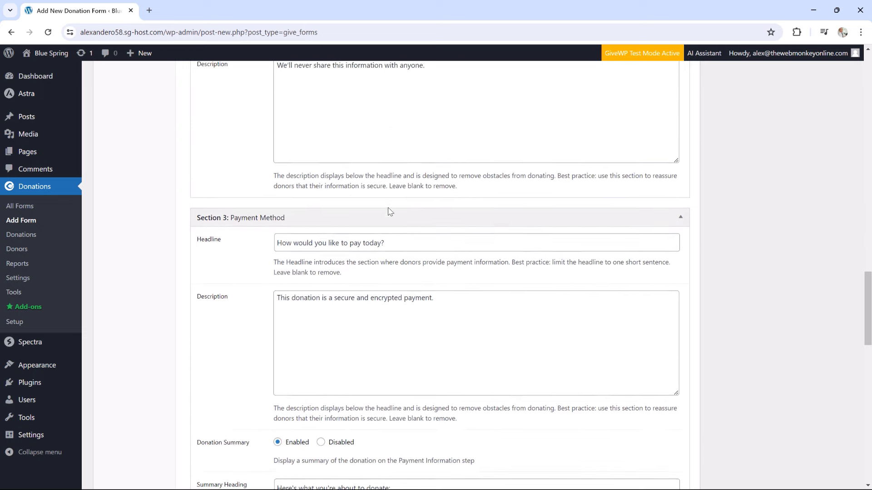
scroll(389, 211, down, 1)
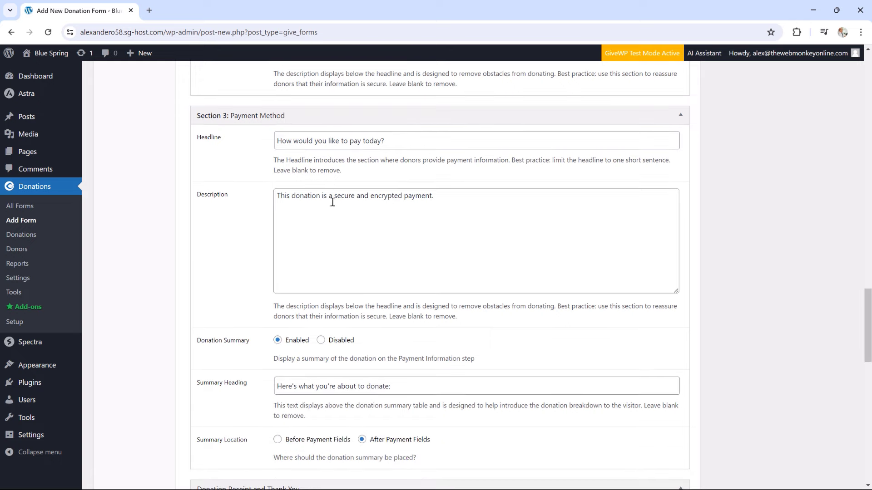
scroll(332, 201, down, 3)
scroll(333, 202, down, 7)
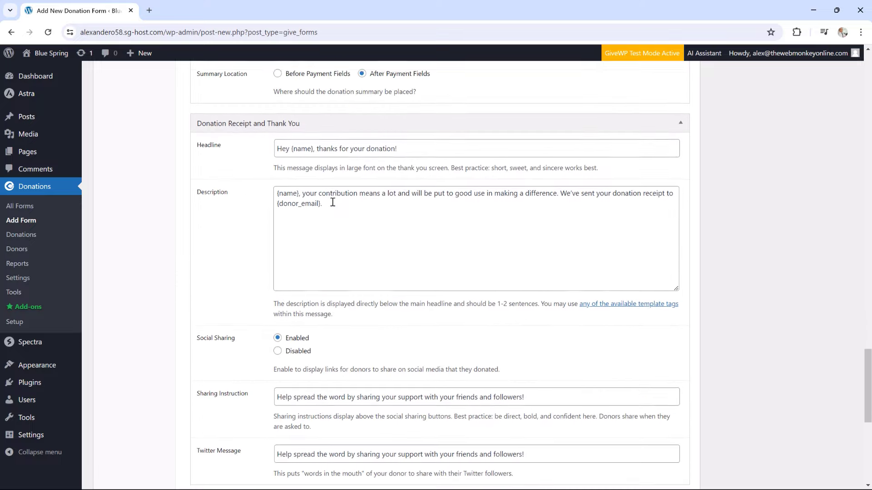
scroll(332, 202, down, 3)
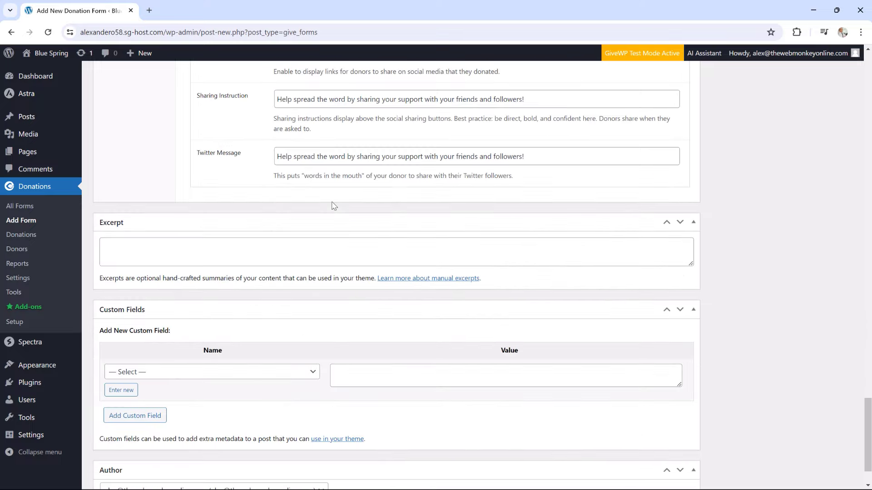
scroll(331, 204, up, 15)
scroll(324, 204, up, 15)
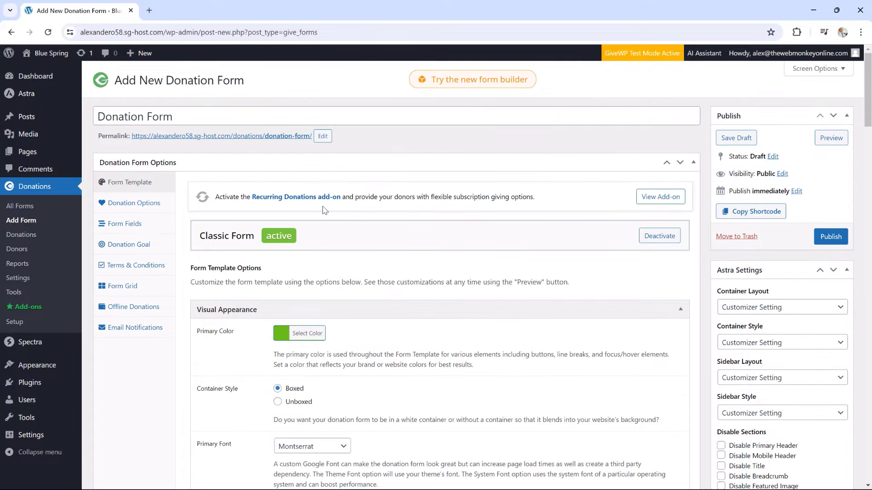
Toggle Donation Options to Set Donation and back to Multi-level, reviewing the $10–$250 levels
click(146, 207)
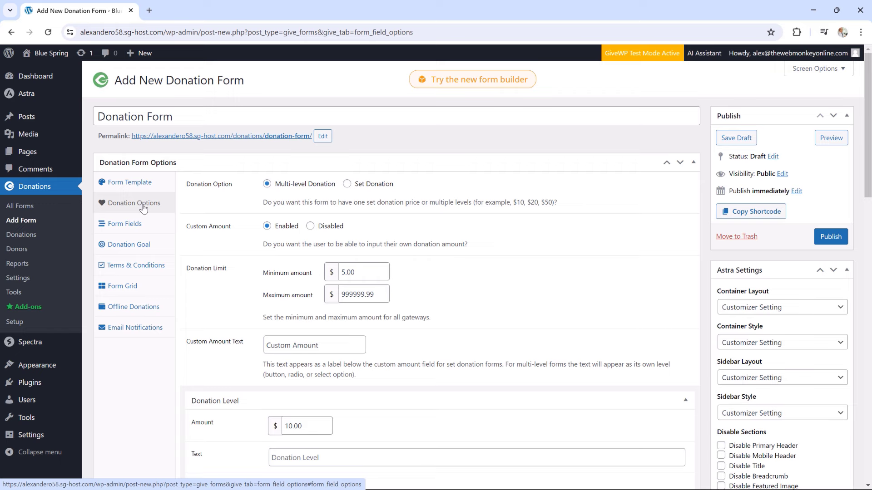
click(347, 186)
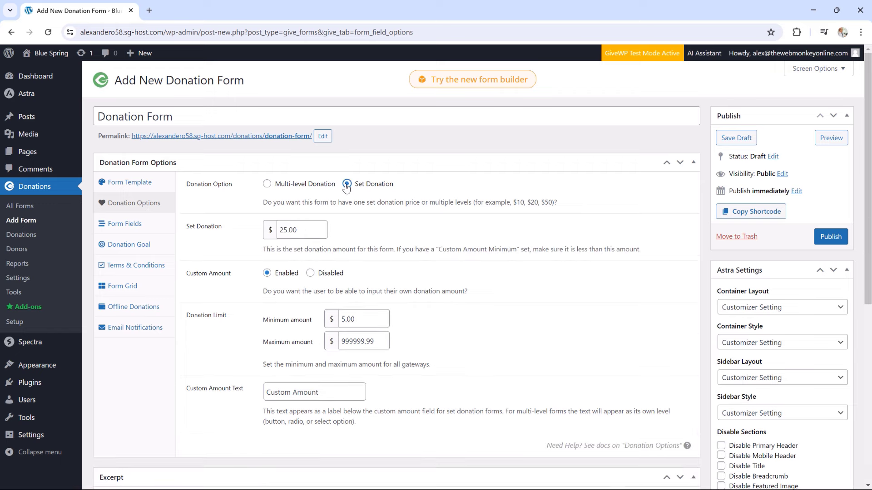
click(304, 187)
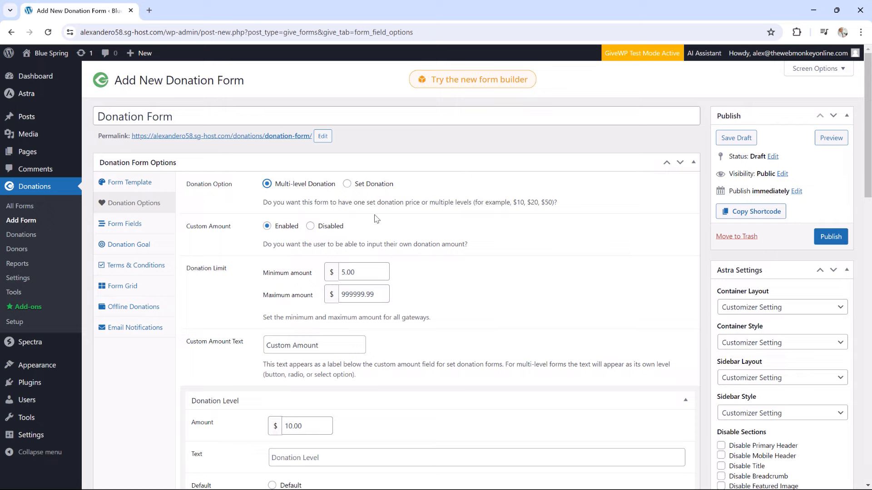
scroll(376, 218, down, 2)
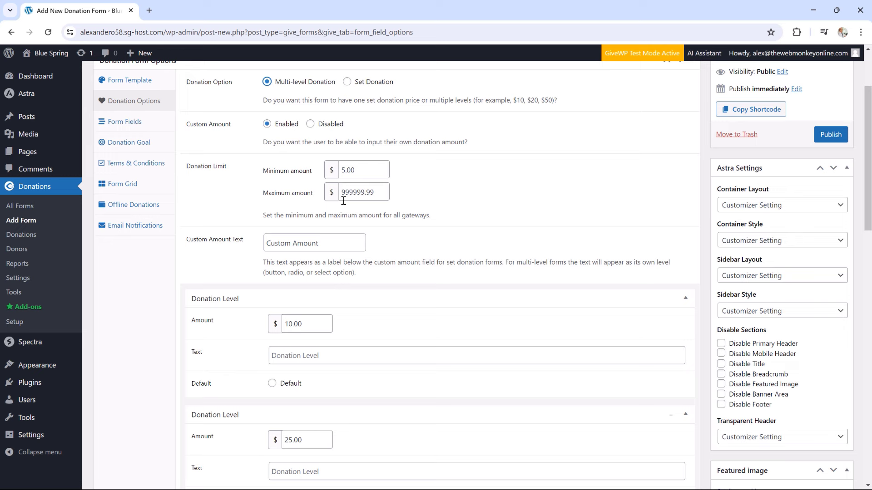
scroll(327, 234, down, 3)
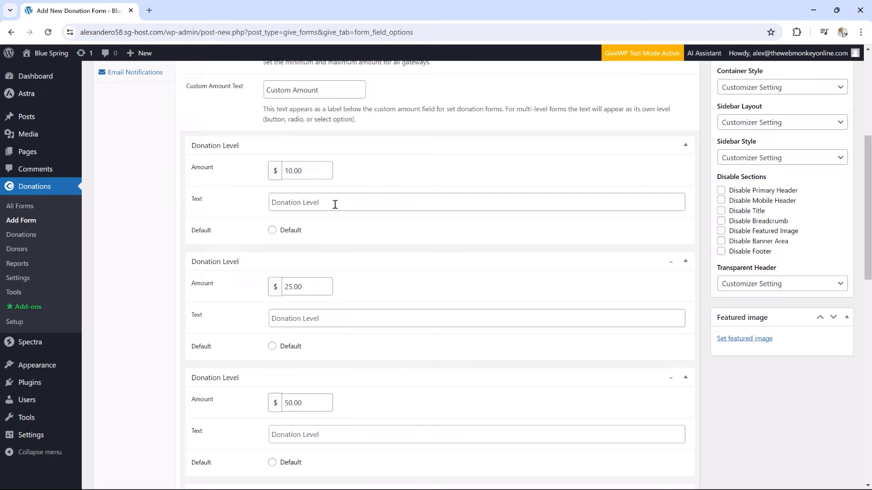
scroll(325, 245, down, 1)
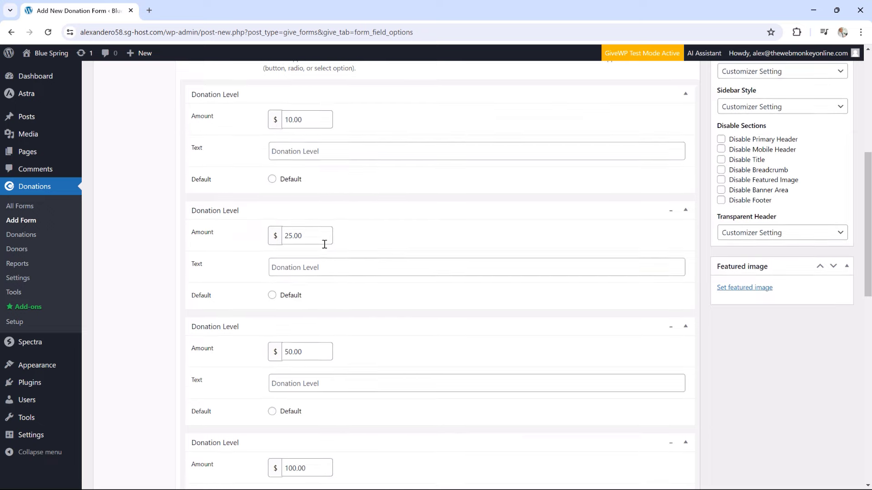
scroll(324, 245, down, 1)
scroll(368, 193, down, 2)
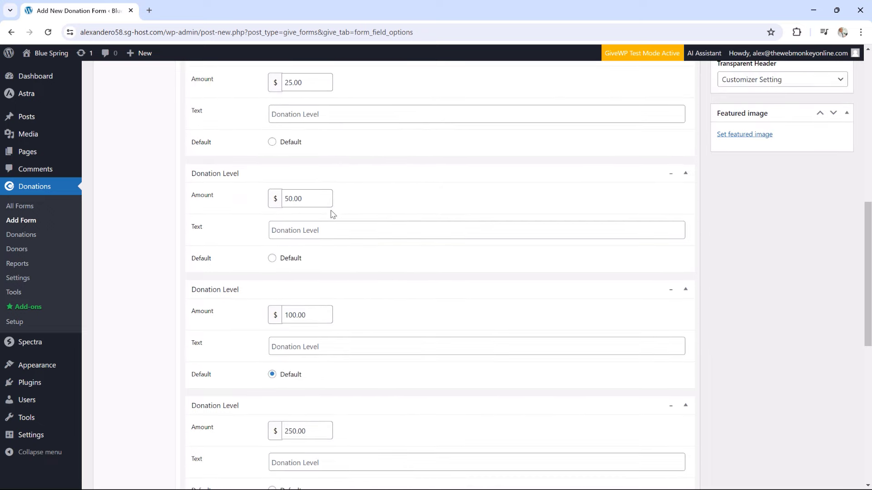
scroll(331, 201, down, 2)
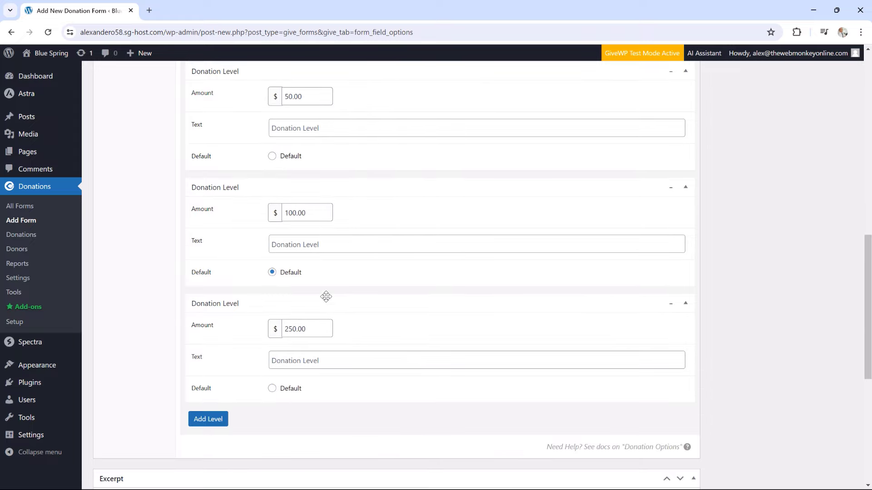
scroll(301, 318, up, 6)
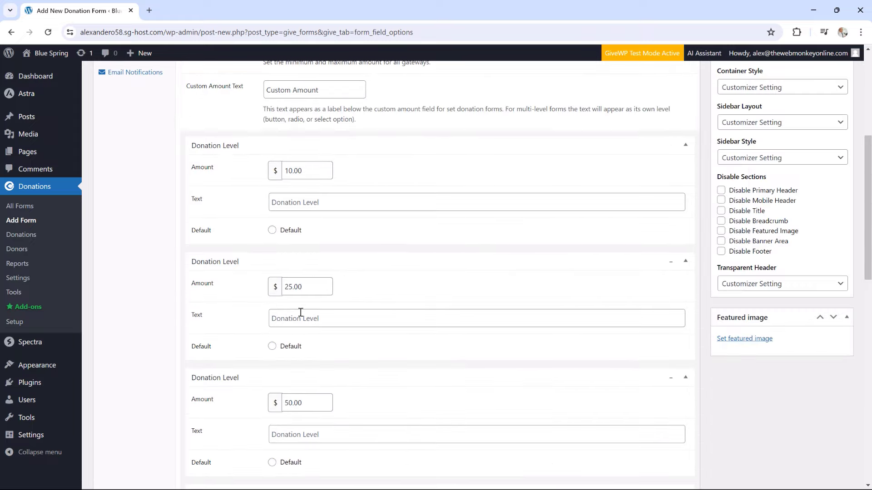
scroll(300, 312, up, 5)
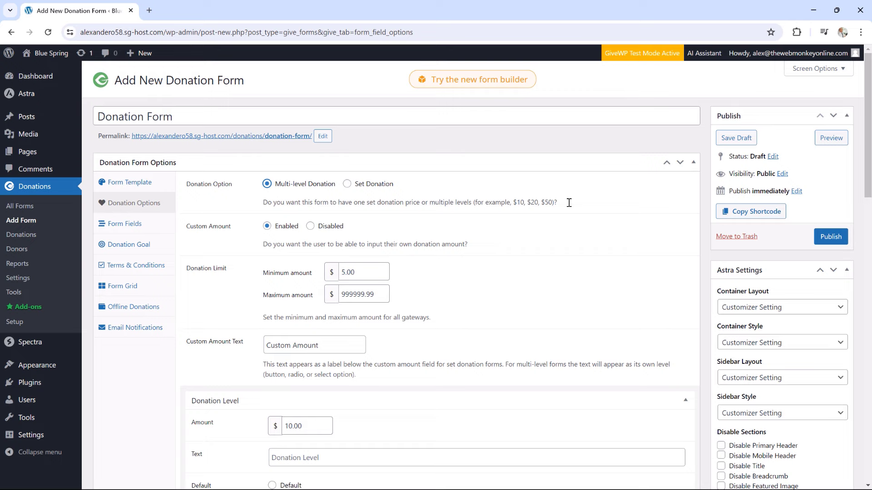
click(831, 138)
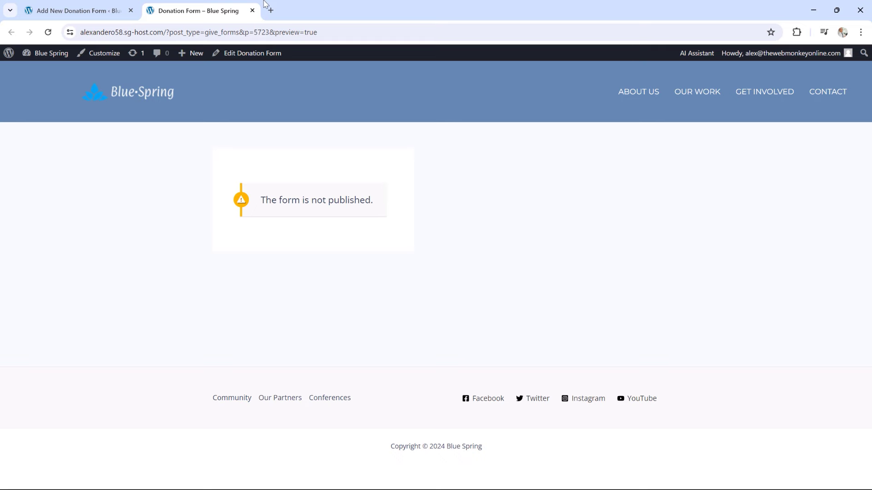
click(252, 10)
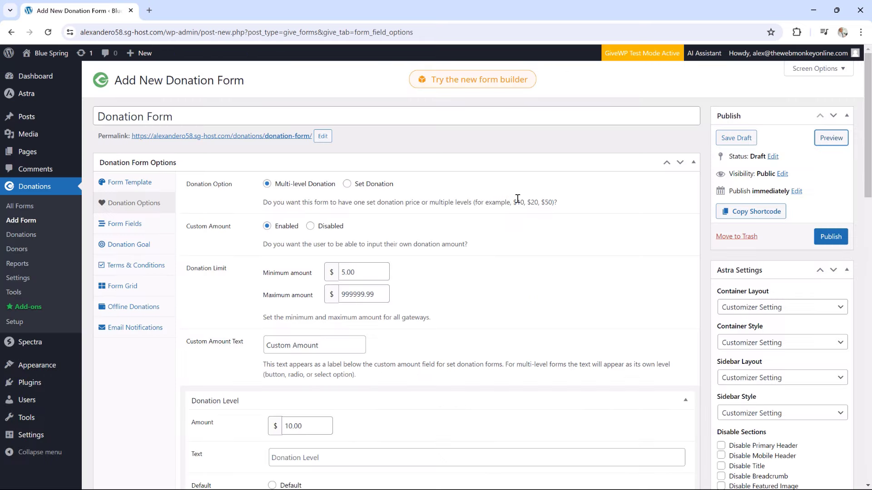
Review the donation levels, then show the Form Fields settings with Default Gateway on Global Default
scroll(515, 198, down, 15)
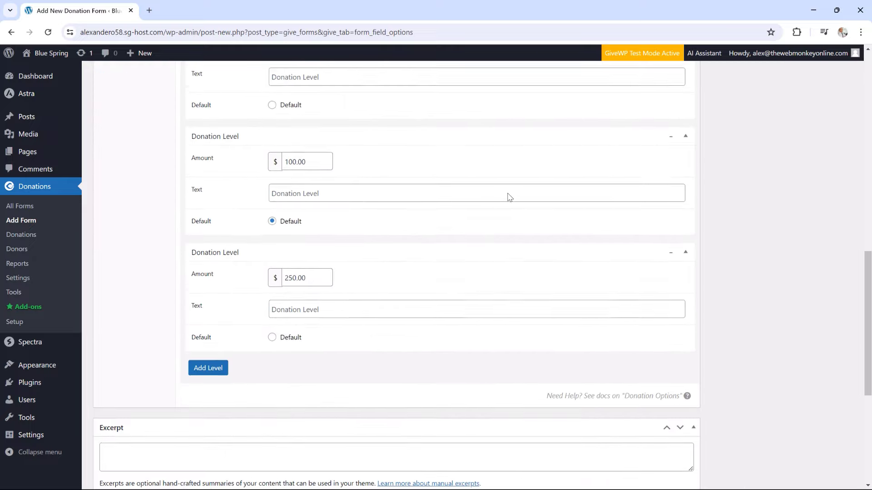
scroll(509, 196, up, 15)
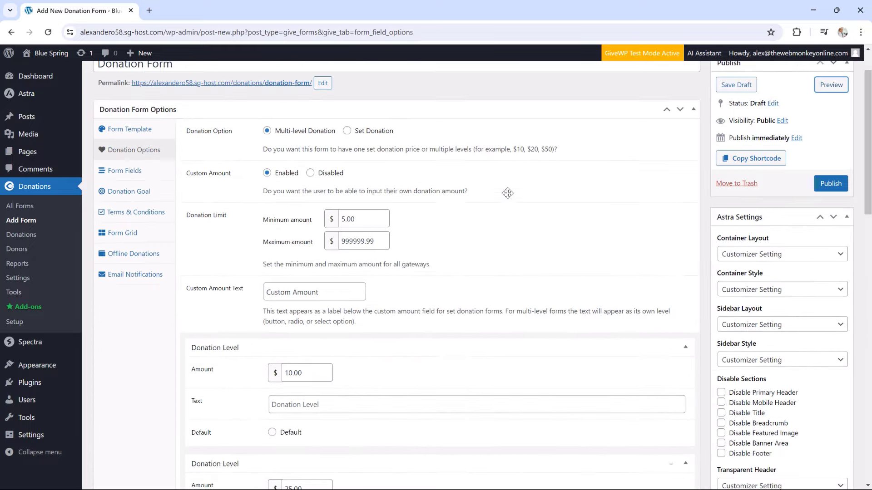
scroll(508, 193, down, 9)
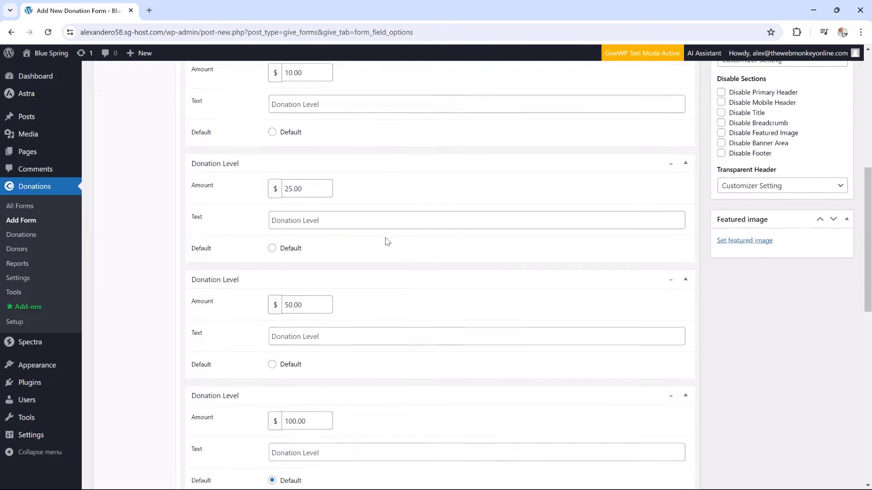
scroll(366, 233, down, 3)
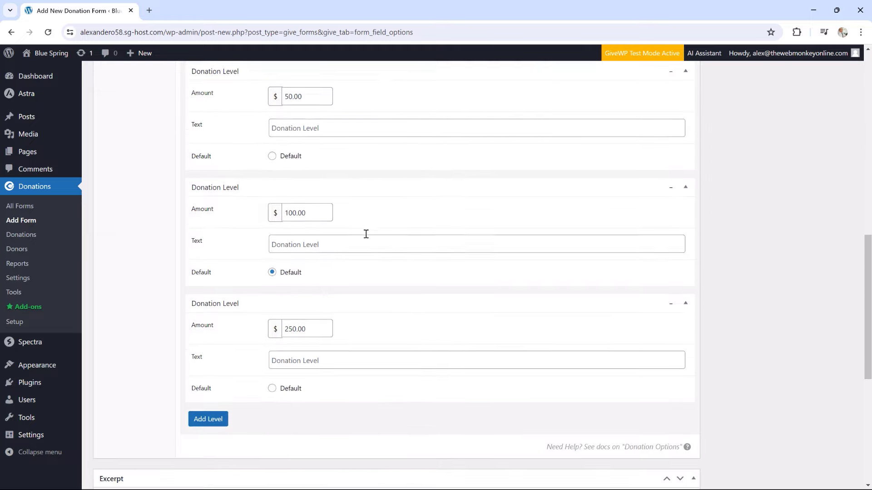
scroll(367, 234, up, 10)
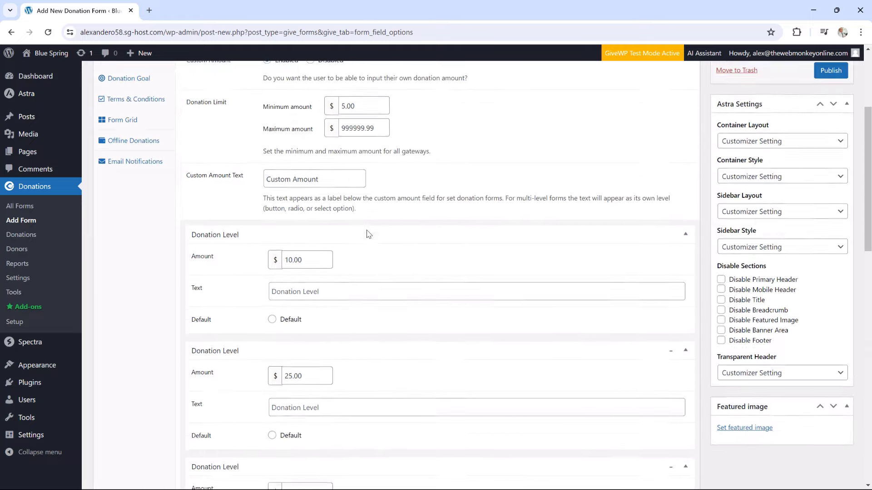
scroll(366, 231, down, 10)
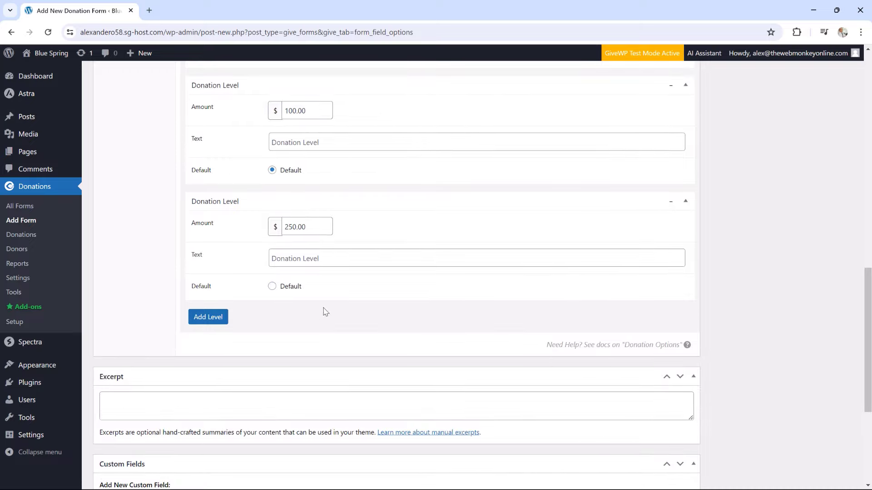
scroll(362, 295, up, 15)
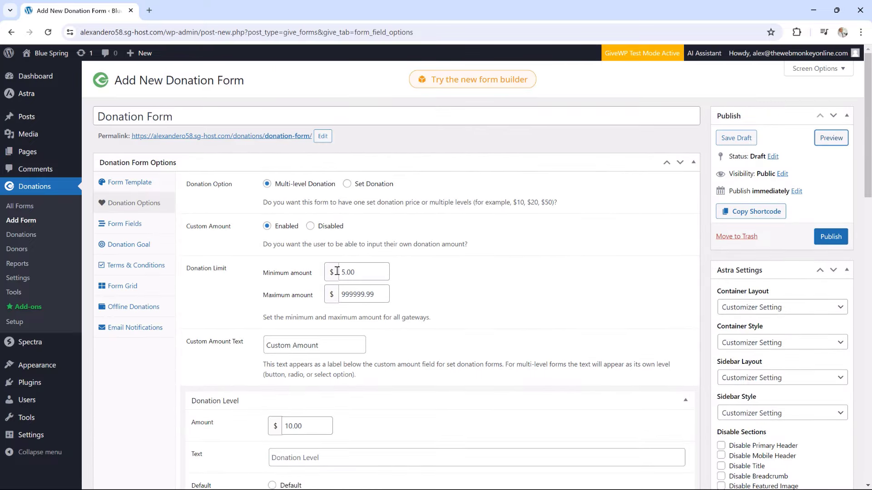
click(130, 223)
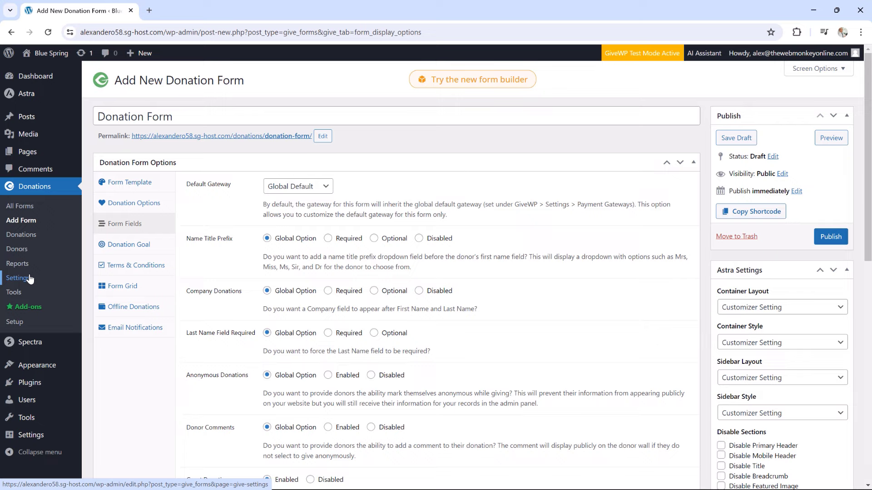
Show the form's Donation Goal settings, currently Disabled
scroll(372, 237, down, 1)
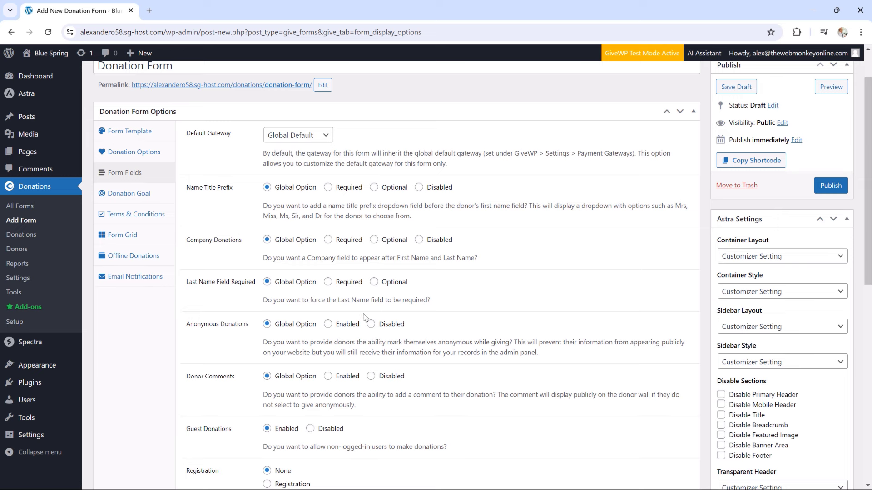
scroll(368, 309, down, 2)
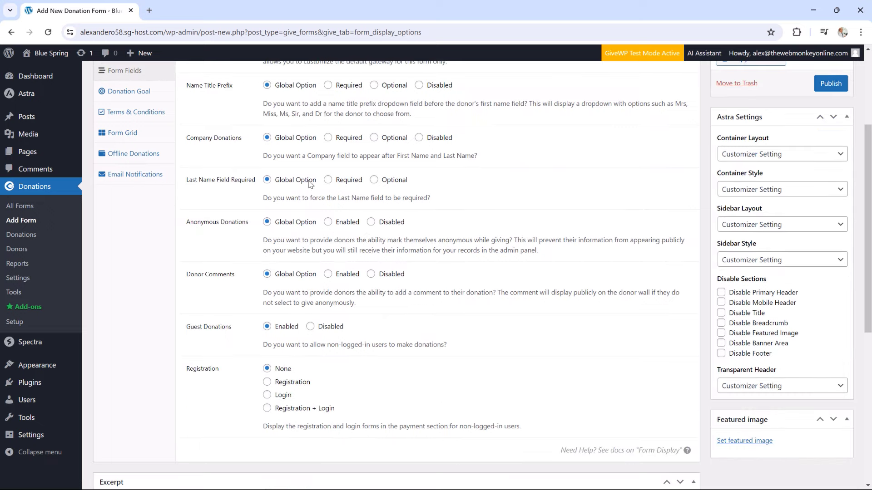
scroll(308, 182, up, 3)
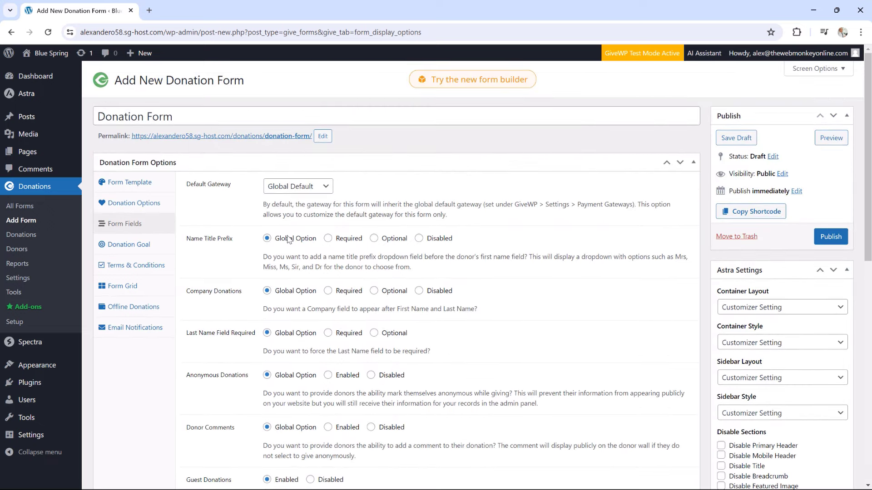
click(142, 250)
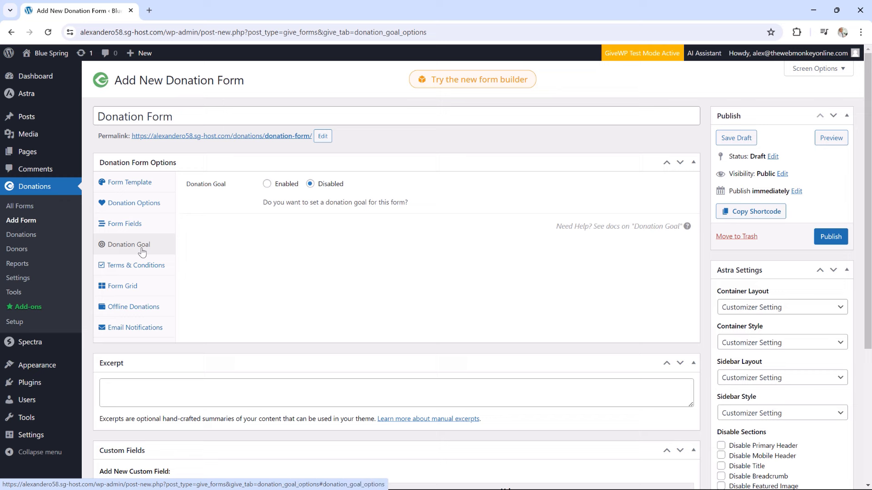
Enable the donation goal with a $1000.00 goal amount and view Terms & Conditions
click(267, 184)
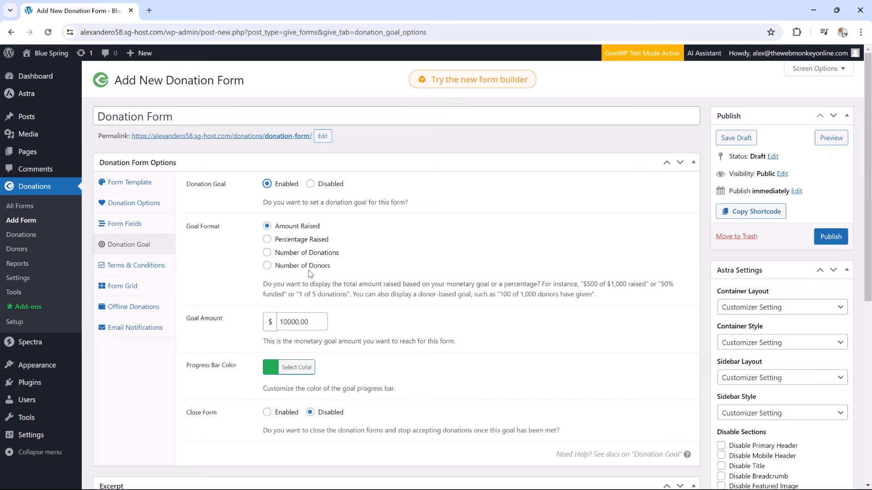
click(296, 324)
scroll(321, 356, down, 1)
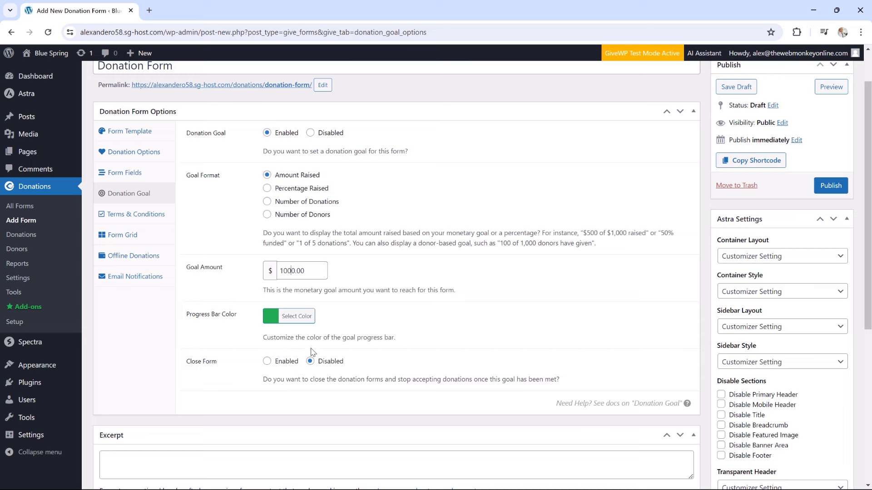
click(136, 214)
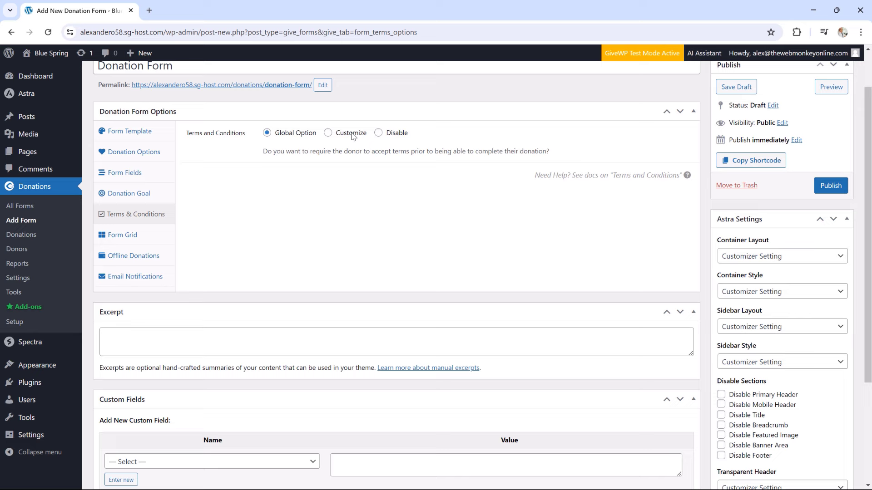
Review the Form Grid, Offline Donations and Email Notifications options, leaving Global Options
click(142, 236)
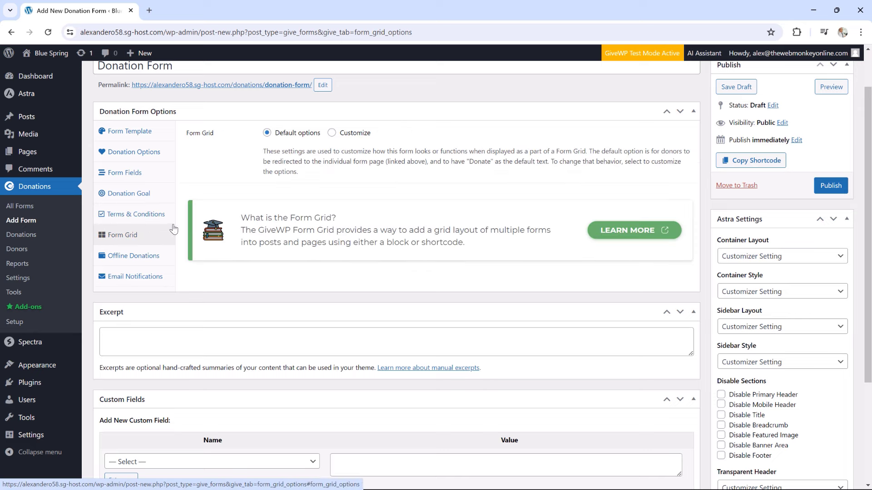
click(145, 257)
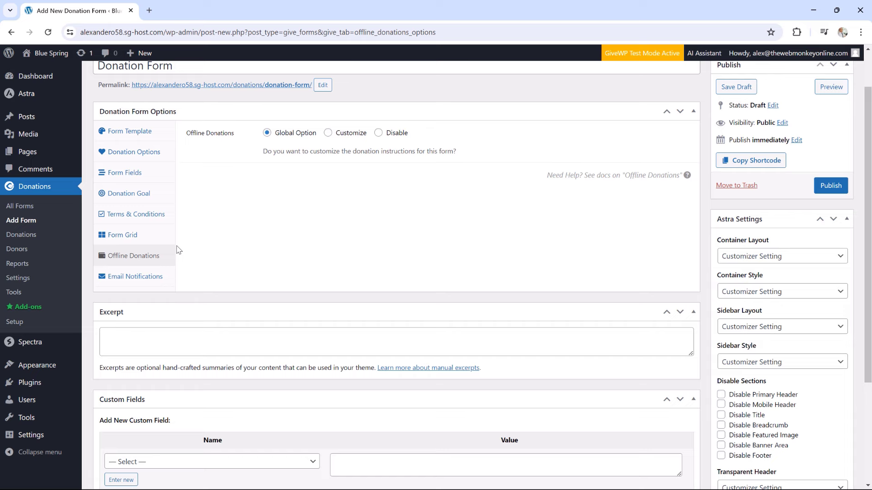
click(150, 279)
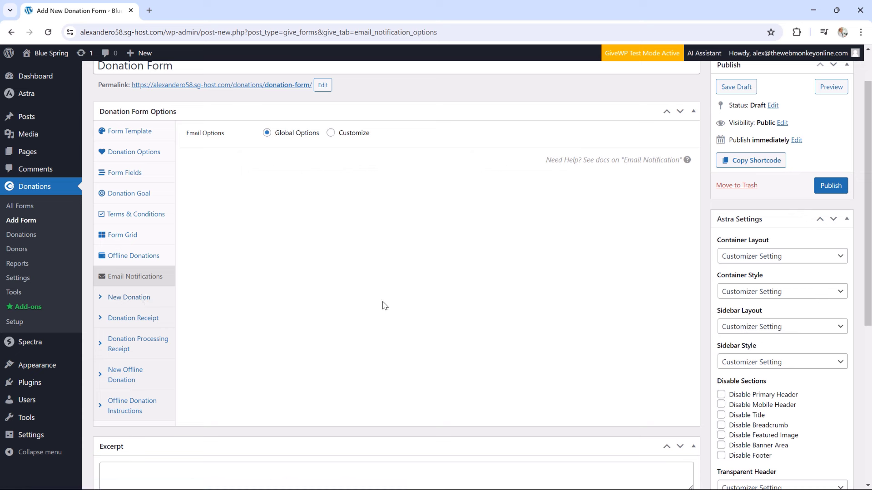
scroll(495, 295, up, 2)
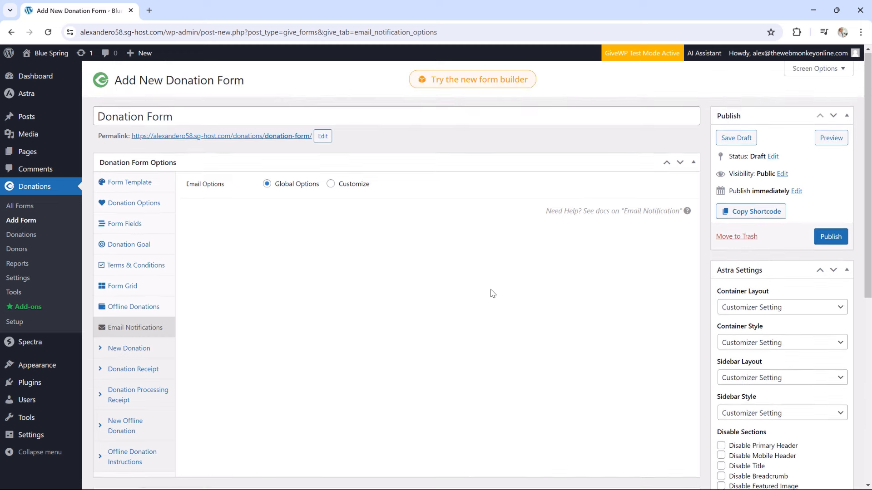
Publish the donation form and view its live page showing $0 raised of $1,000
click(821, 238)
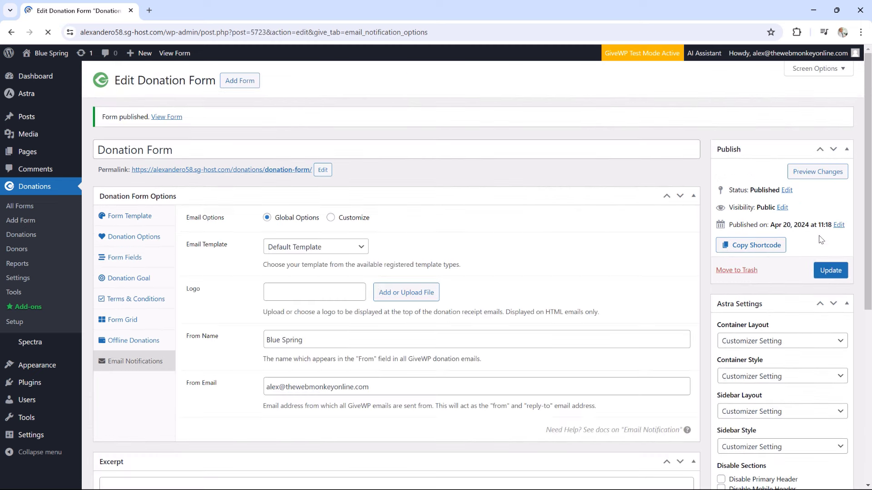
click(286, 170)
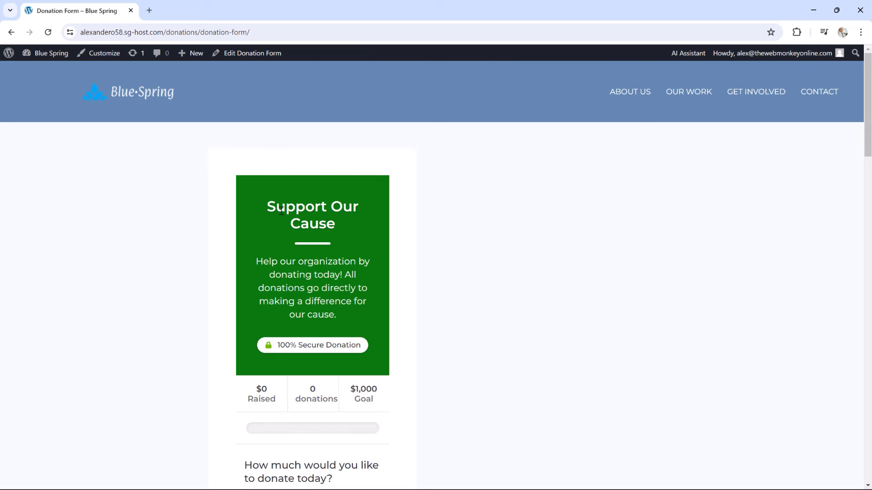
Scroll through the published donation form to review it
scroll(318, 209, down, 1)
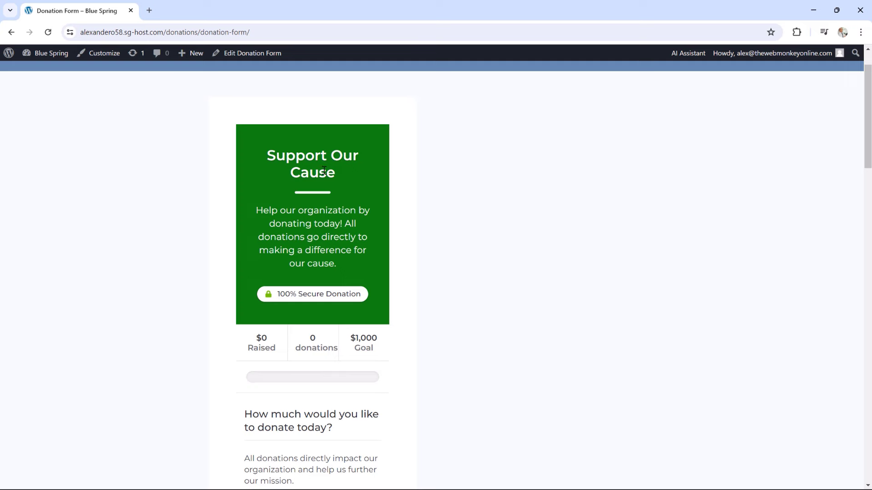
scroll(328, 218, down, 2)
scroll(329, 244, down, 2)
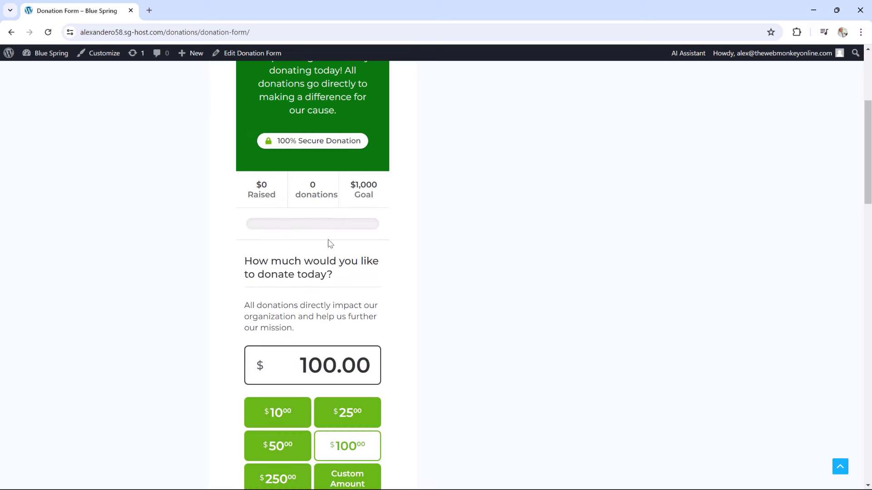
scroll(347, 226, down, 1)
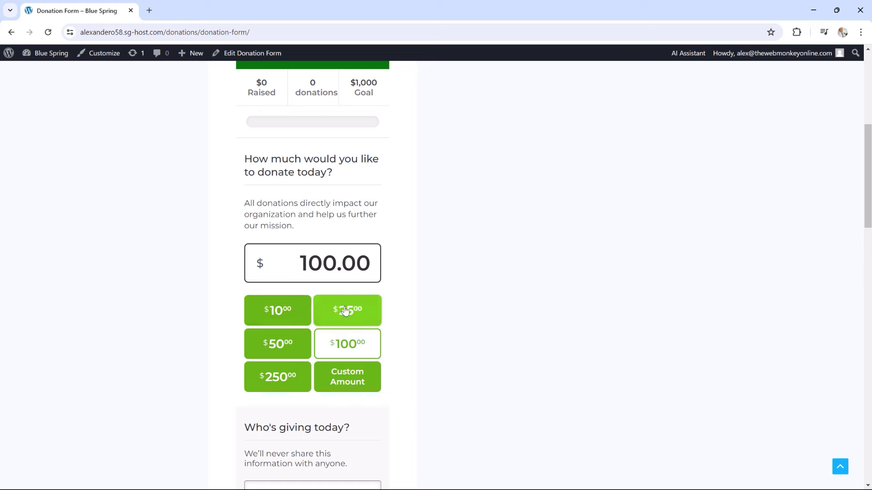
scroll(451, 364, down, 2)
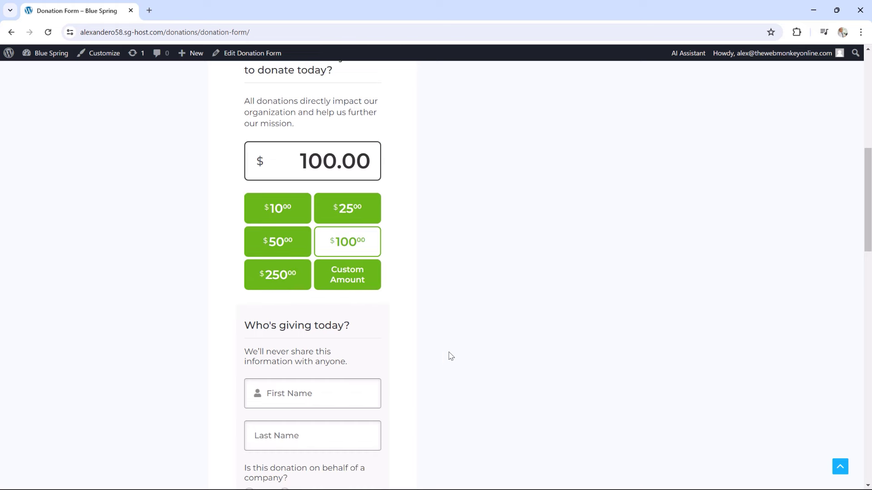
scroll(396, 307, down, 1)
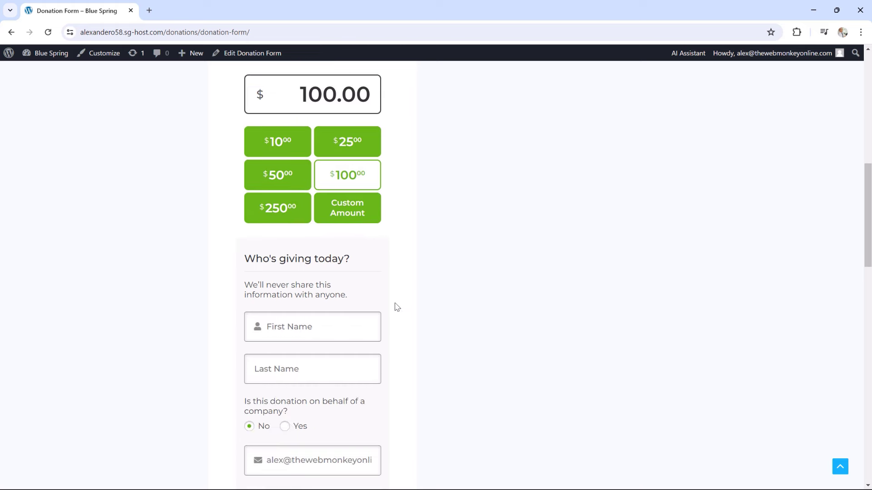
scroll(366, 278, down, 7)
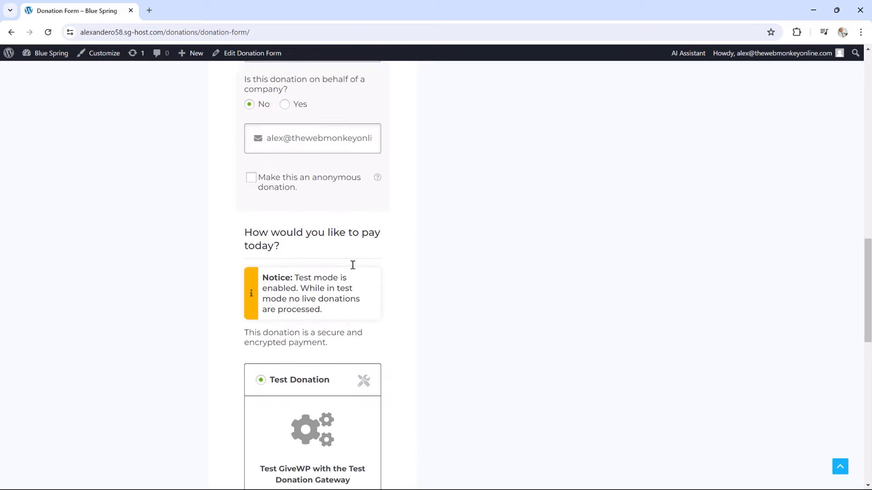
scroll(345, 261, down, 6)
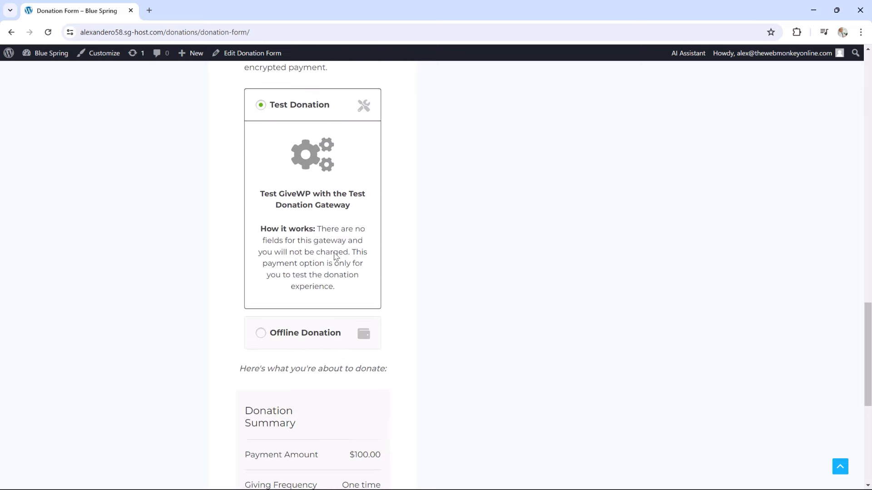
scroll(334, 256, down, 5)
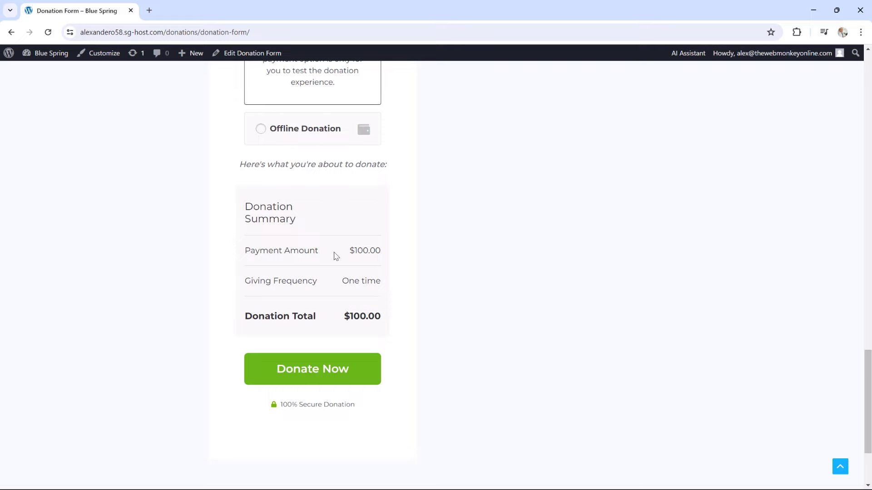
scroll(335, 254, up, 9)
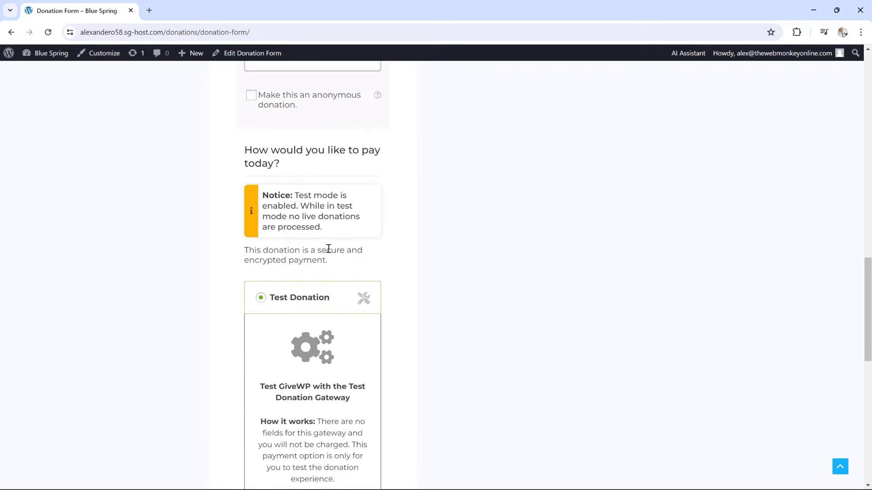
scroll(328, 249, up, 16)
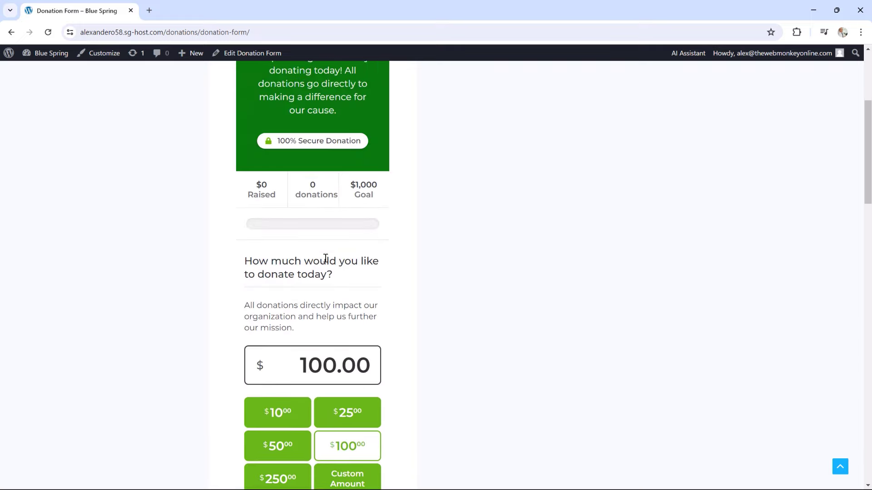
scroll(325, 258, up, 1)
scroll(326, 261, up, 2)
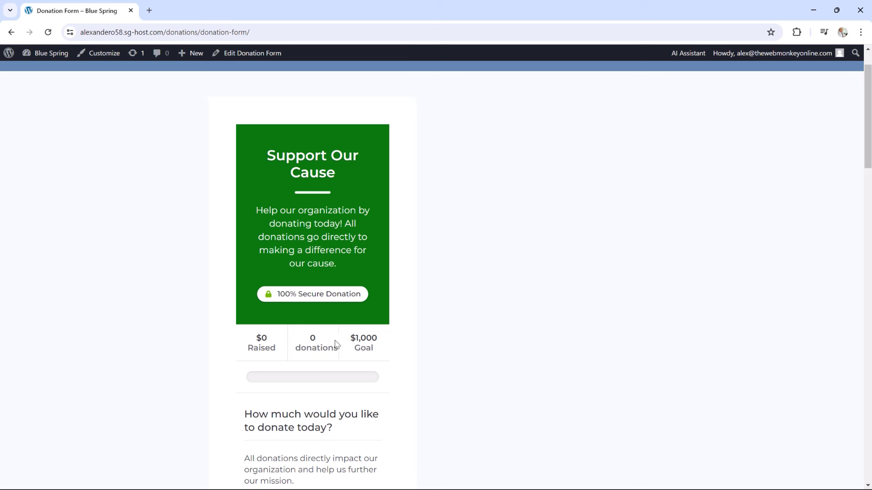
drag(362, 344, 355, 348)
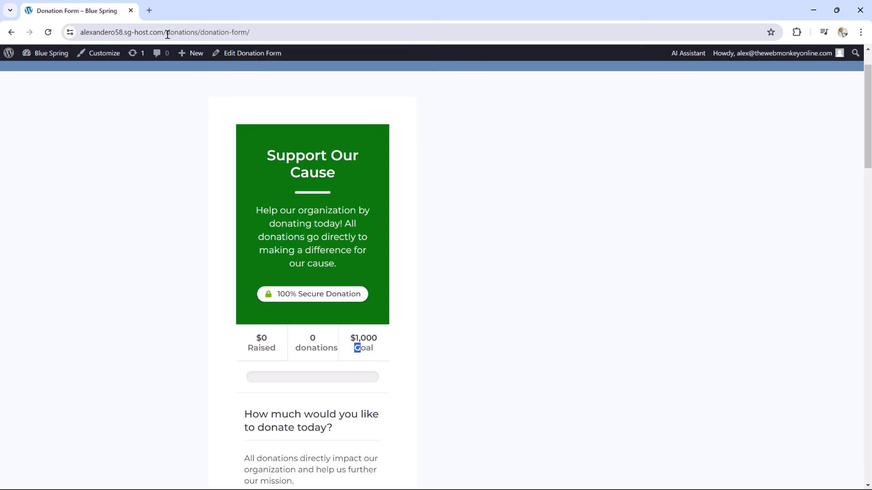
Copy the path /donations/donation-form/ from the address bar, then go to Get Involved
drag(164, 34, 247, 41)
right_click(246, 41)
click(281, 129)
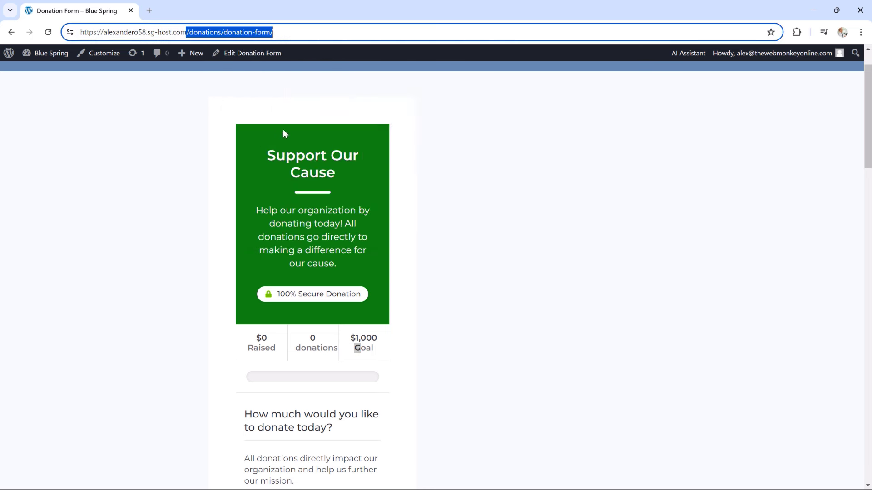
click(740, 93)
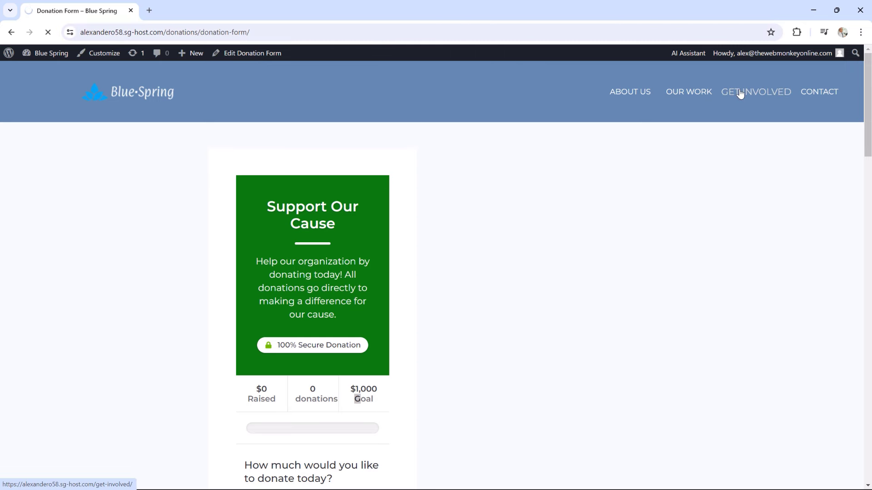
Open the Get Involved page in the block editor
scroll(661, 152, down, 6)
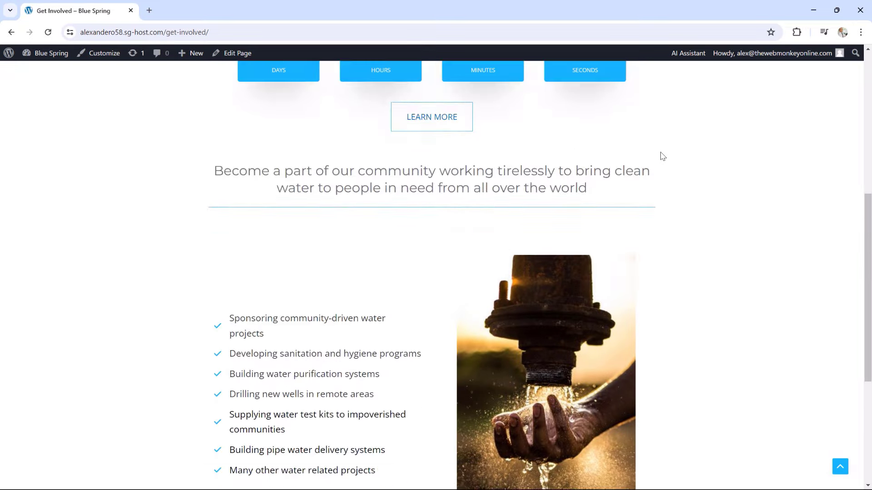
scroll(661, 157, down, 5)
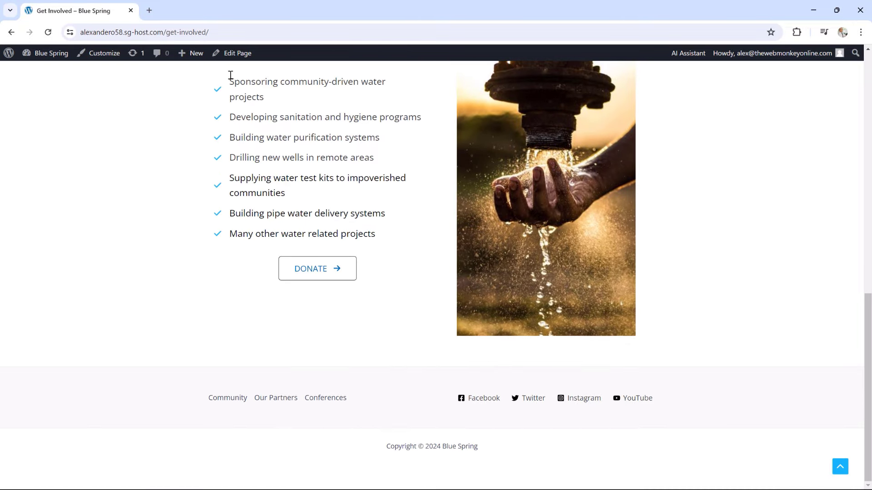
click(238, 53)
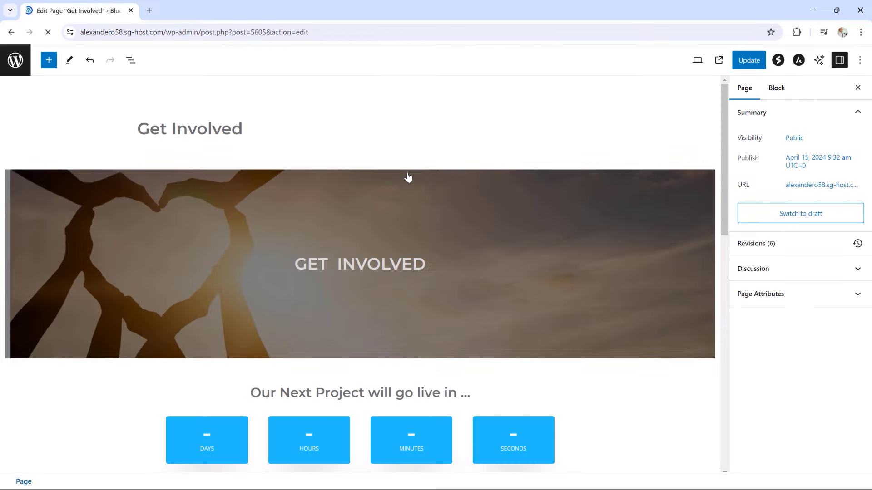
Point the DONATE button's link to /donations/donation-form/, update the page, and view it live
scroll(408, 173, down, 8)
scroll(408, 175, down, 8)
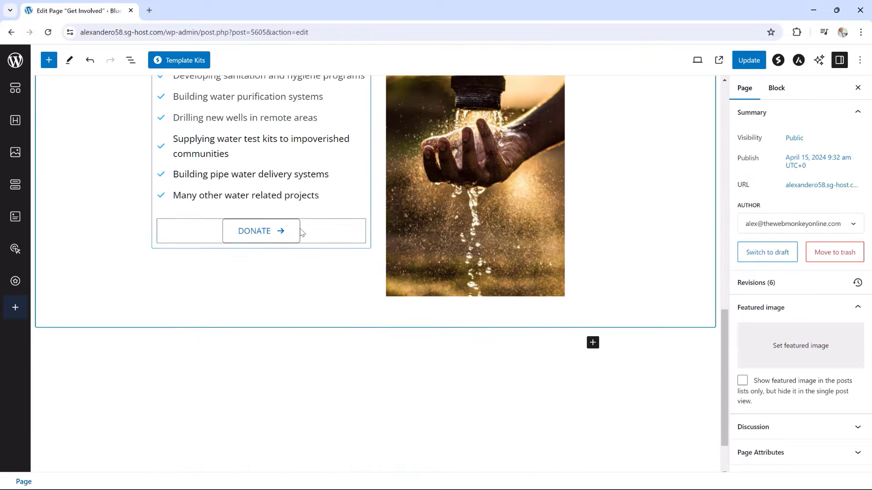
click(258, 232)
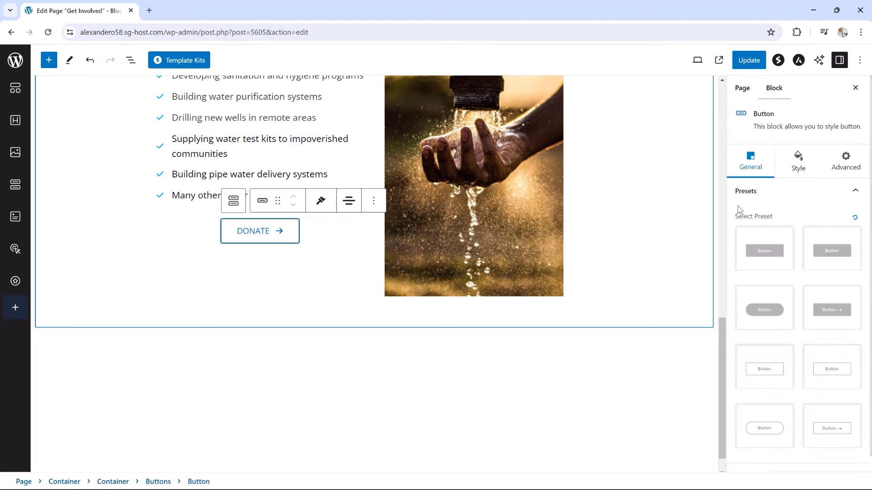
scroll(763, 323, down, 1)
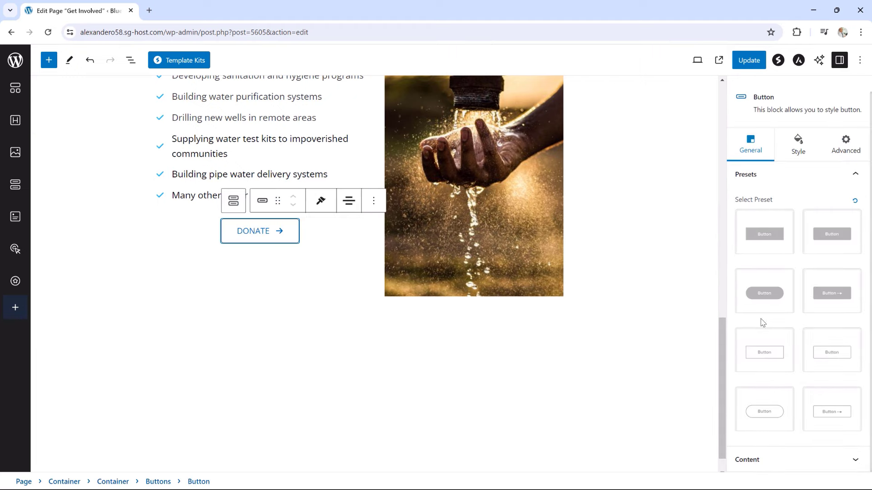
click(764, 461)
double_click(753, 387)
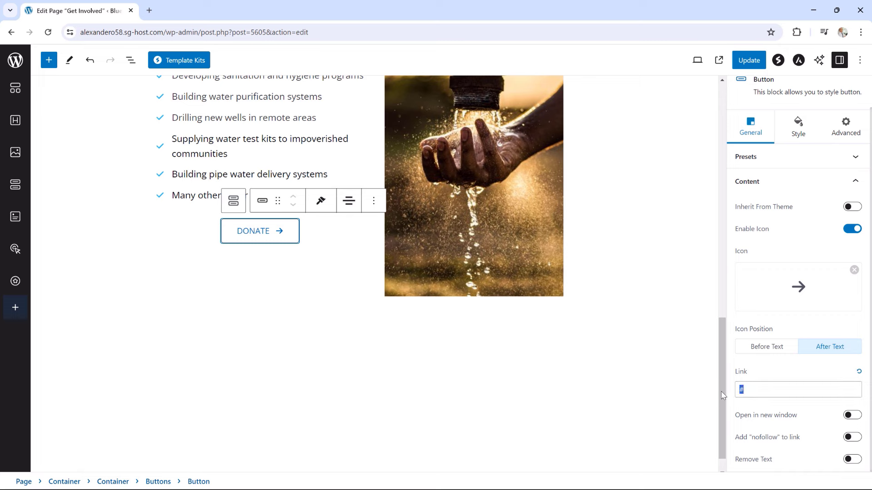
key(ctrl+v)
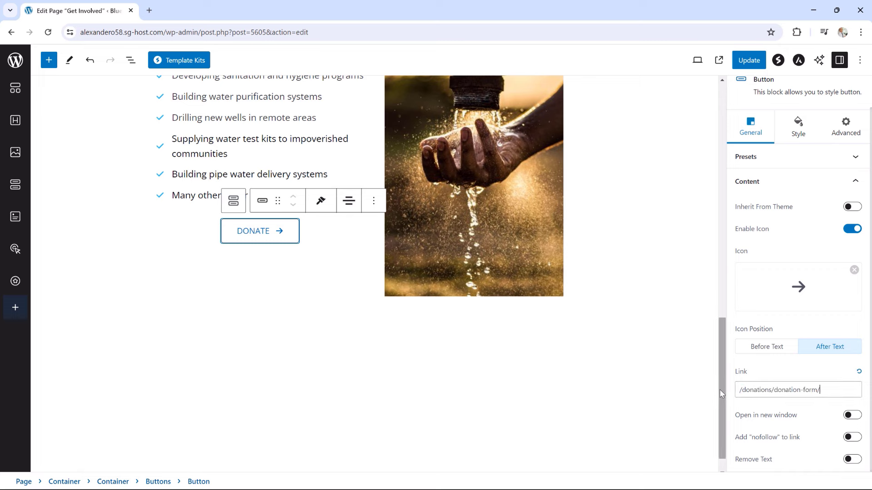
click(749, 60)
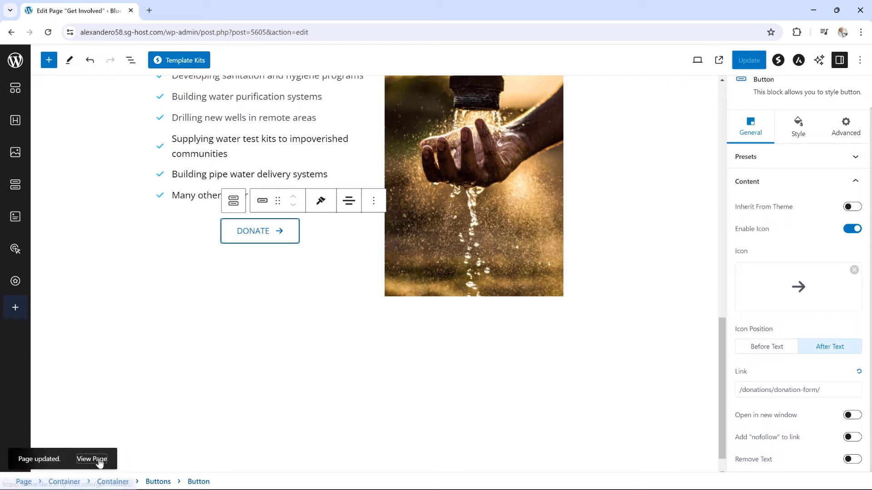
click(92, 459)
Test that the live DONATE button opens the donation form, then return to the Dashboard
scroll(454, 346, down, 15)
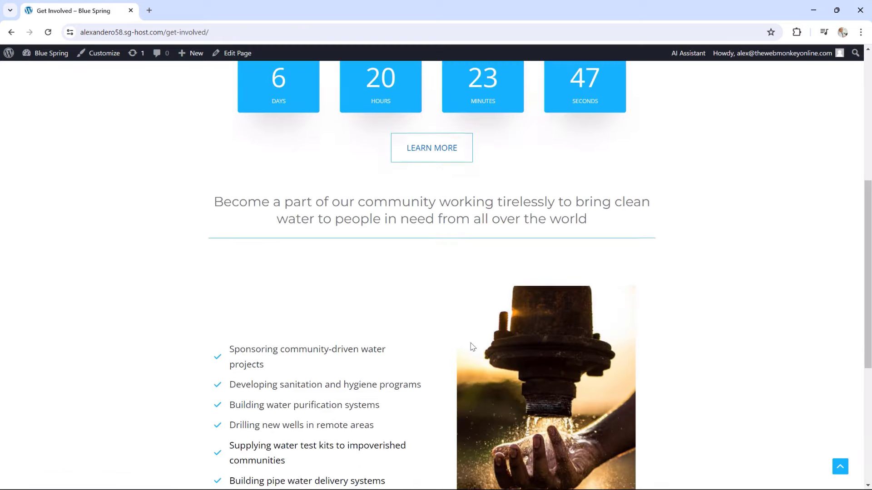
click(307, 280)
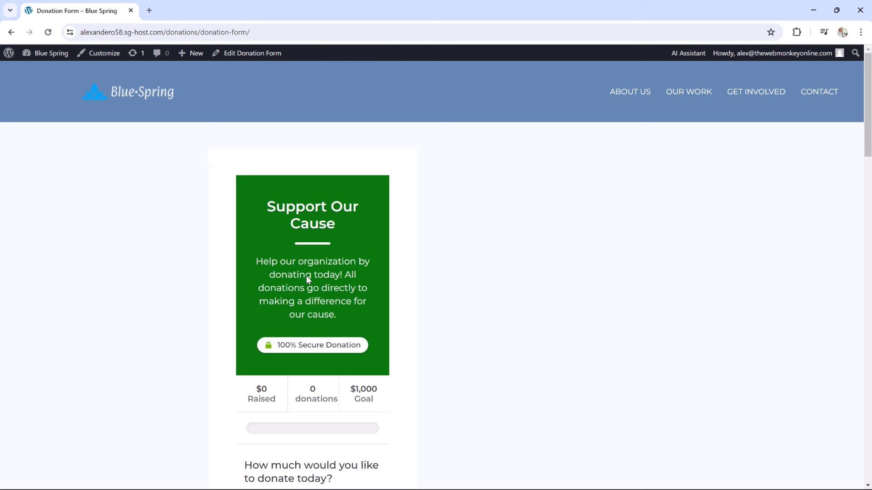
click(58, 57)
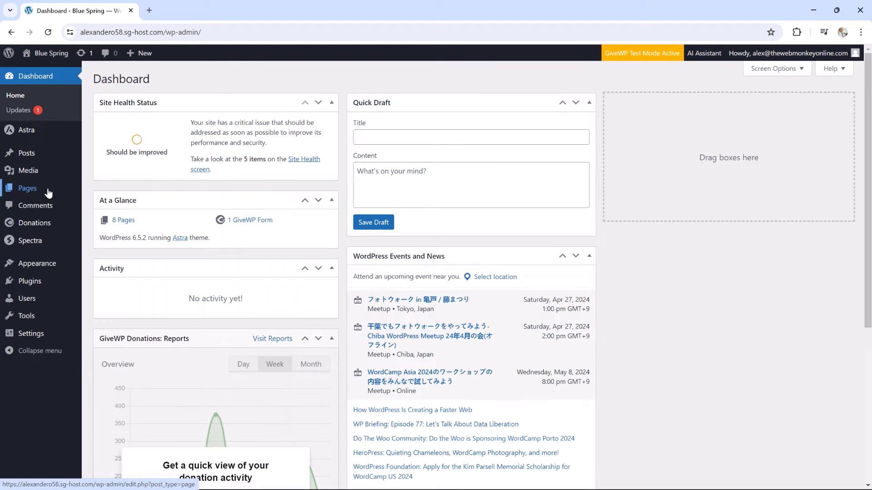
Create a new page titled 'Donation'
mouse_move(48, 192)
click(93, 205)
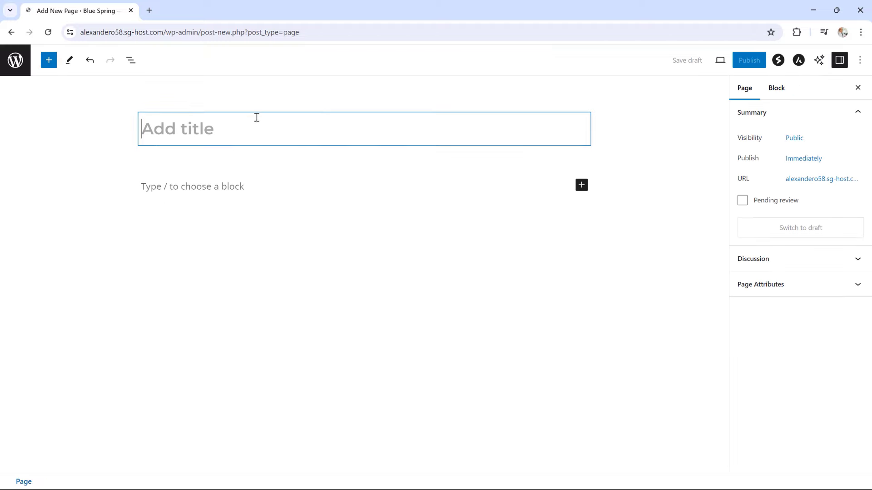
text(Donation)
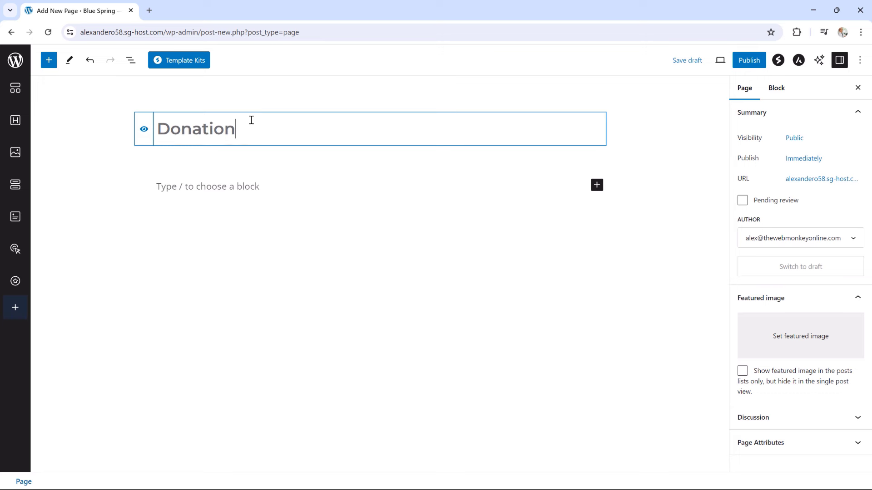
click(266, 186)
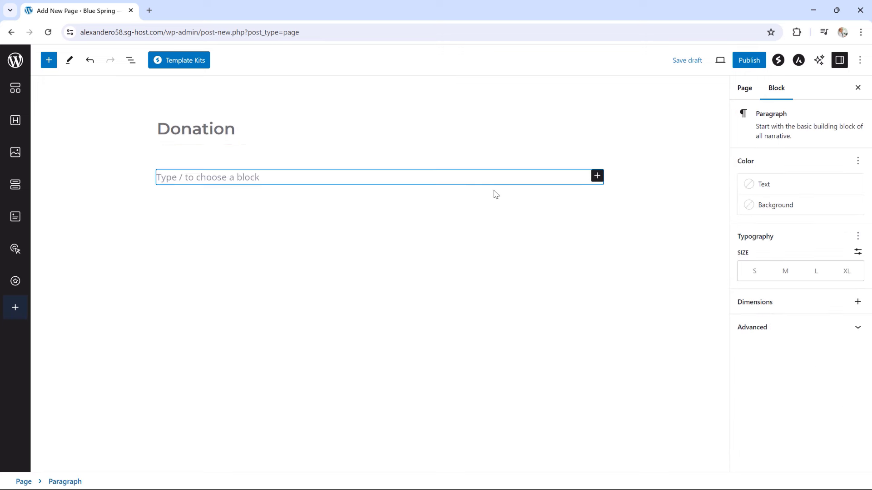
Insert a GiveWP Donation Form block embedding the form named Donation Form
click(596, 176)
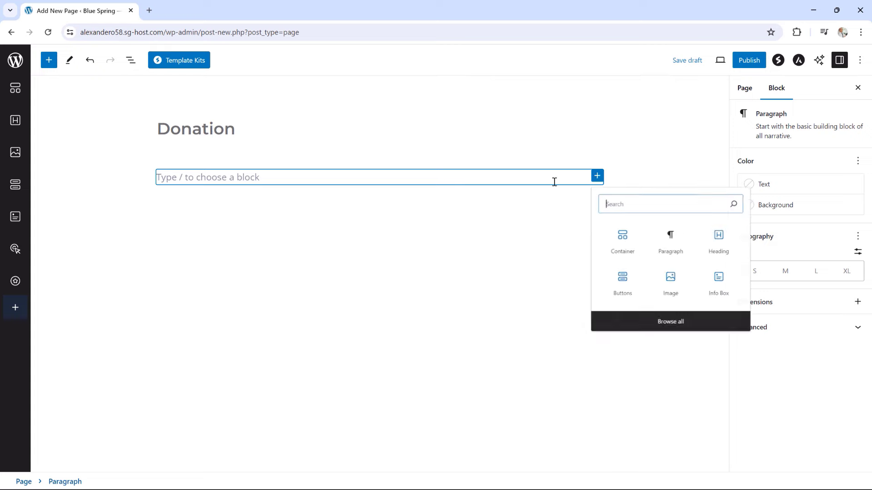
click(663, 324)
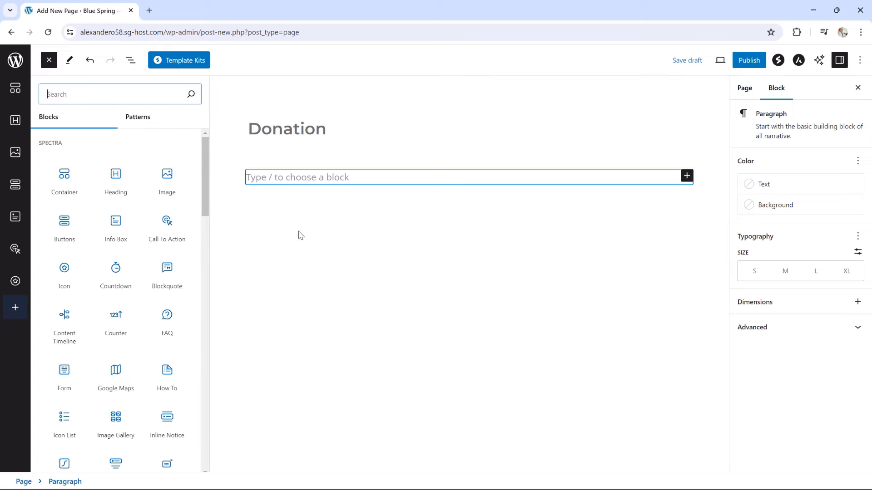
click(205, 156)
drag(206, 156, 203, 443)
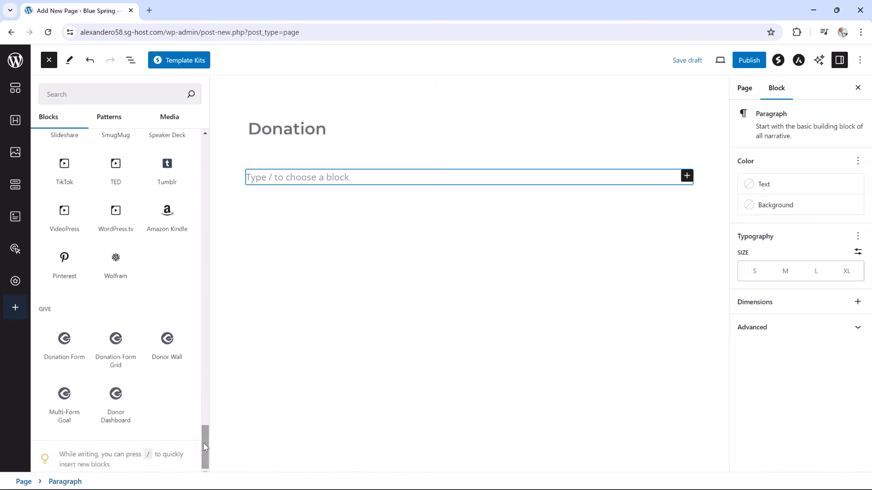
mouse_move(66, 329)
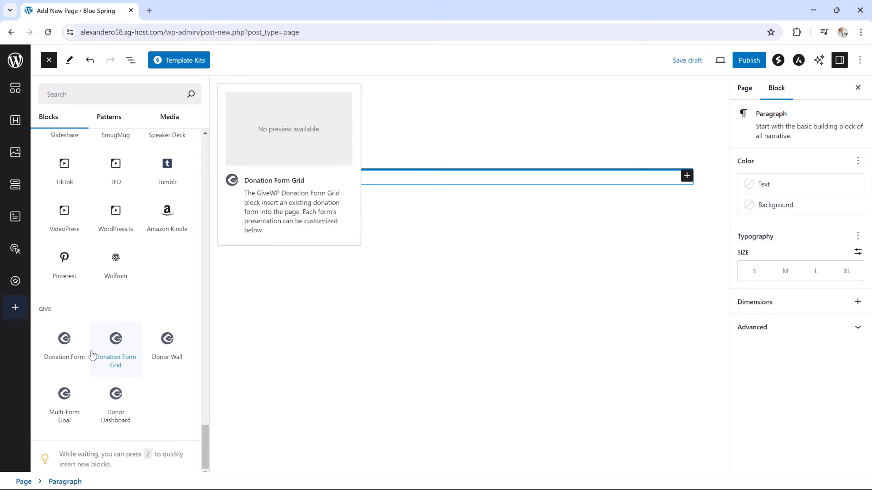
click(63, 338)
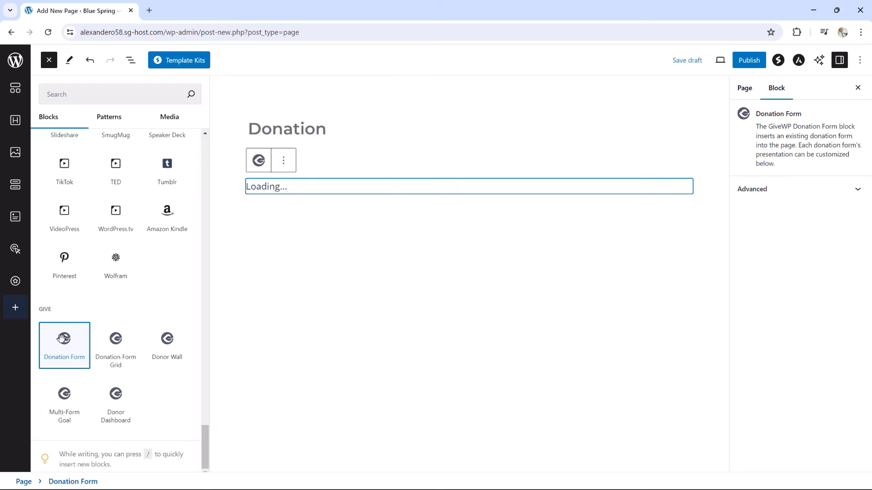
click(638, 254)
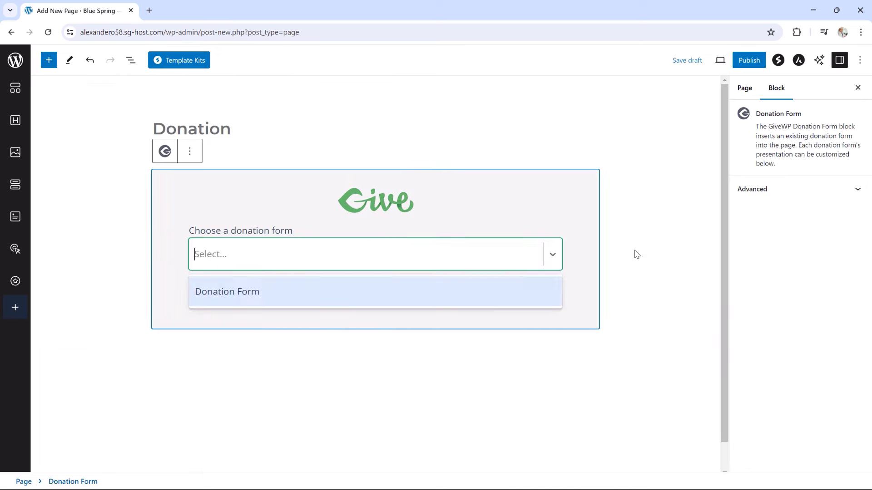
click(337, 306)
click(377, 302)
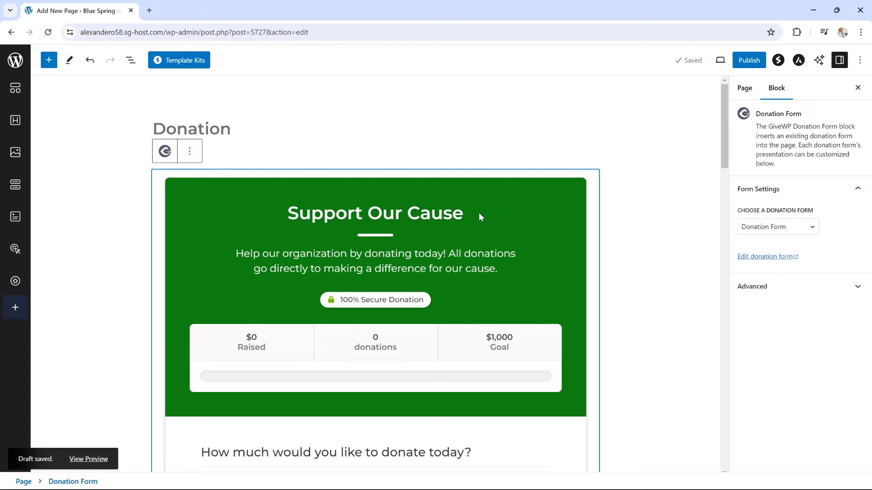
Check the embedded form and start a new block below it
scroll(479, 214, down, 2)
scroll(475, 230, up, 2)
click(394, 166)
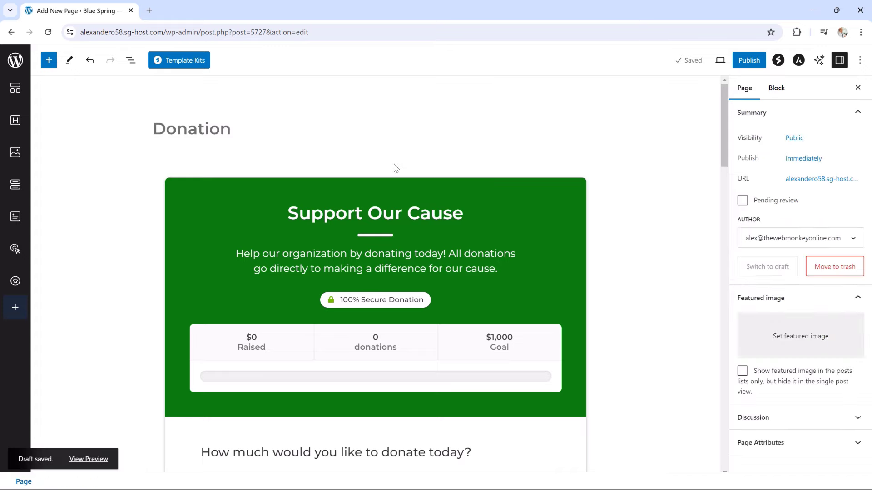
click(380, 176)
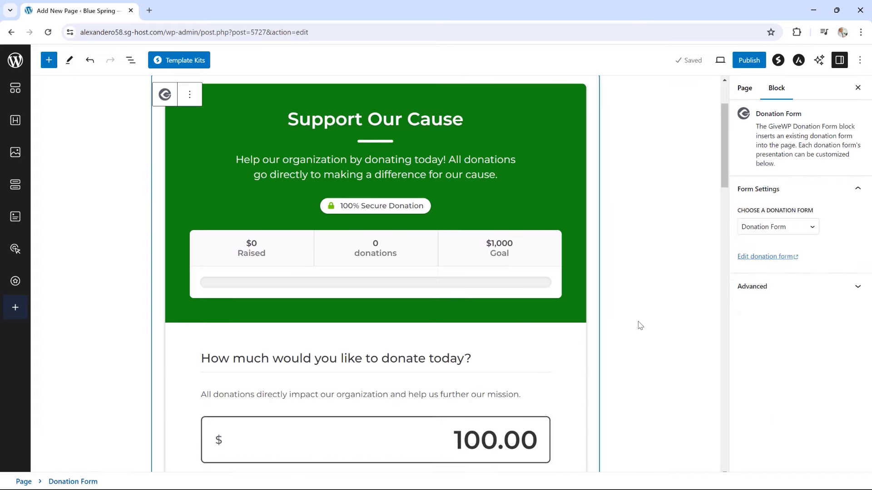
scroll(640, 318, down, 15)
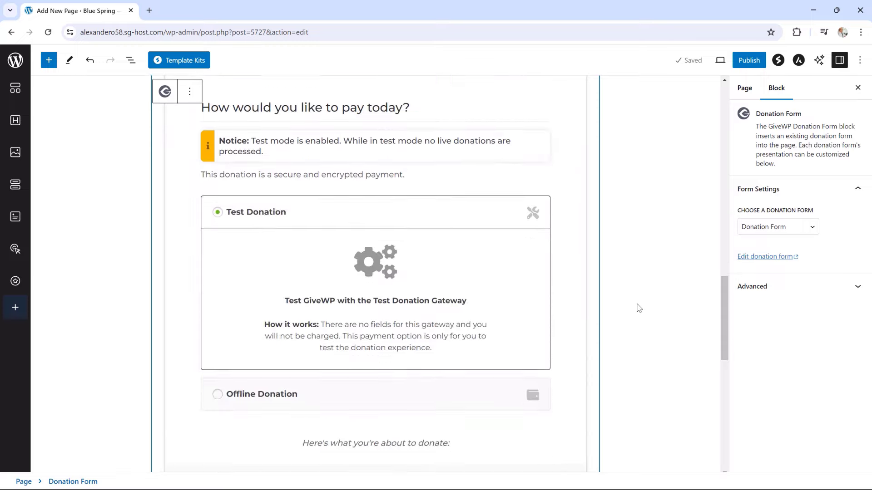
scroll(640, 309, down, 10)
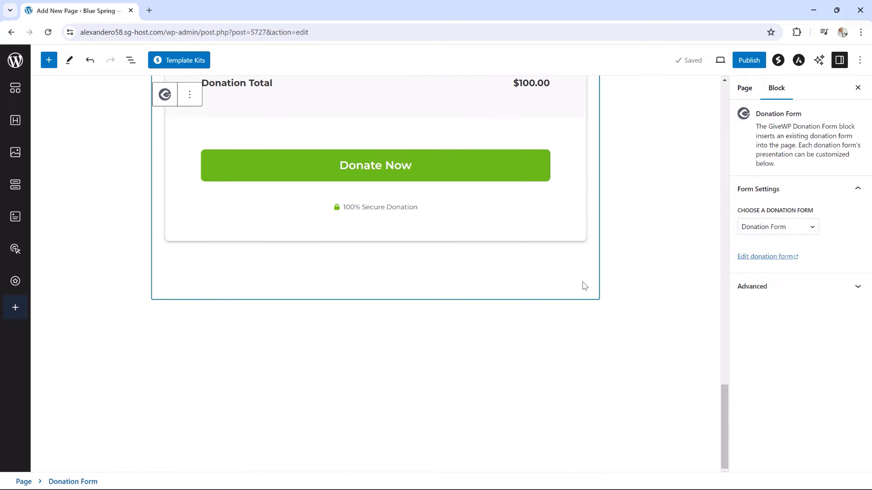
click(599, 313)
click(593, 315)
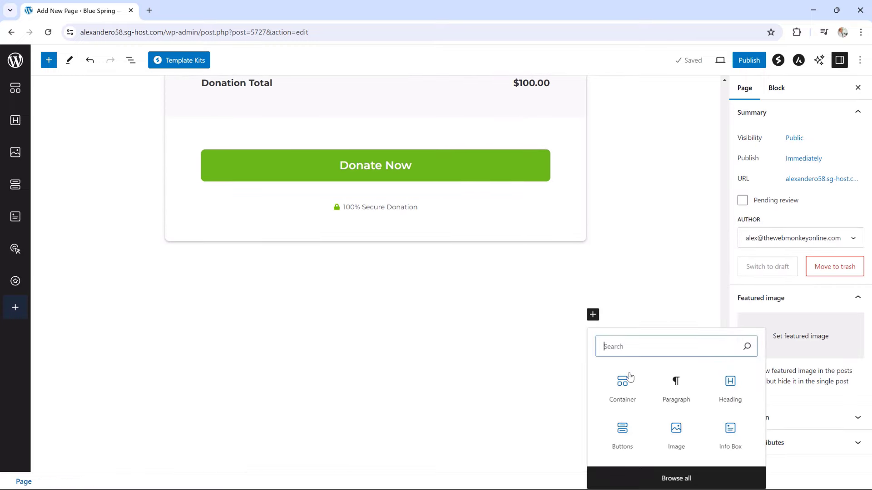
Add a centred heading reading 'Donate' below the form
click(729, 396)
drag(369, 291, 146, 279)
text(Dna)
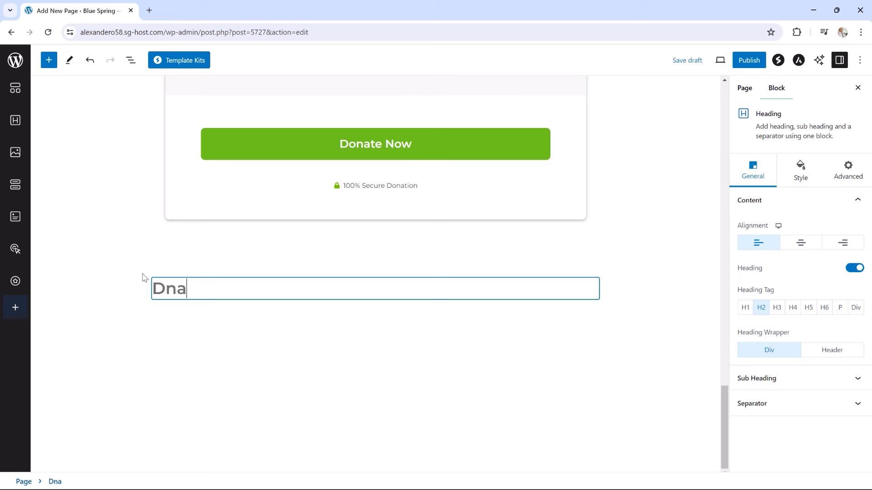
key(BackSpace)
key(BackSpace)
text(onate)
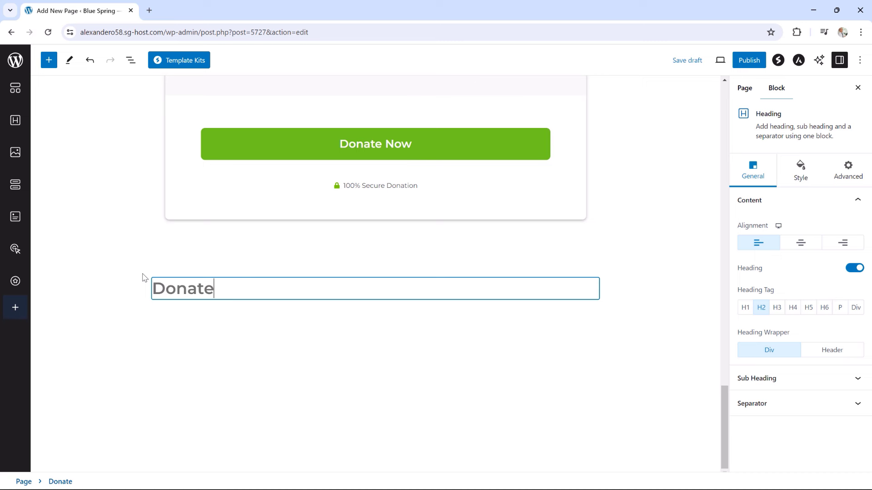
click(801, 244)
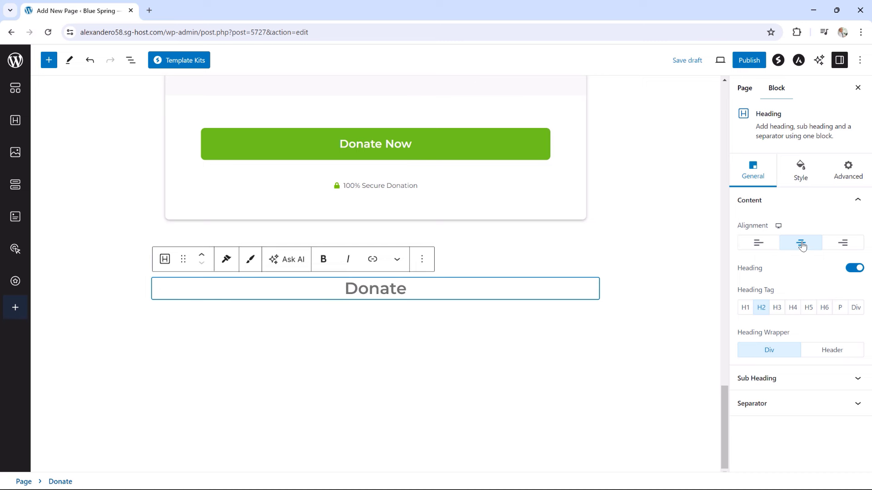
Give the heading a solid separator of width 18 in colour 22BEFF, with reduced spacing
click(769, 404)
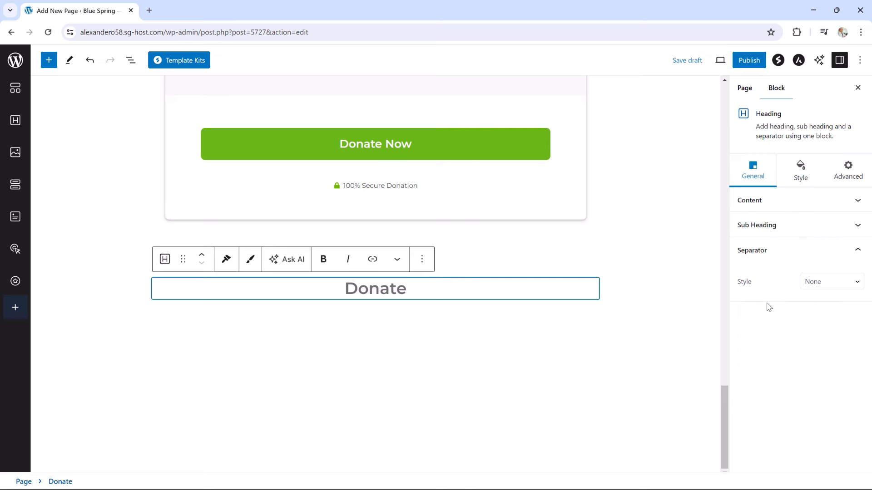
click(803, 286)
click(813, 304)
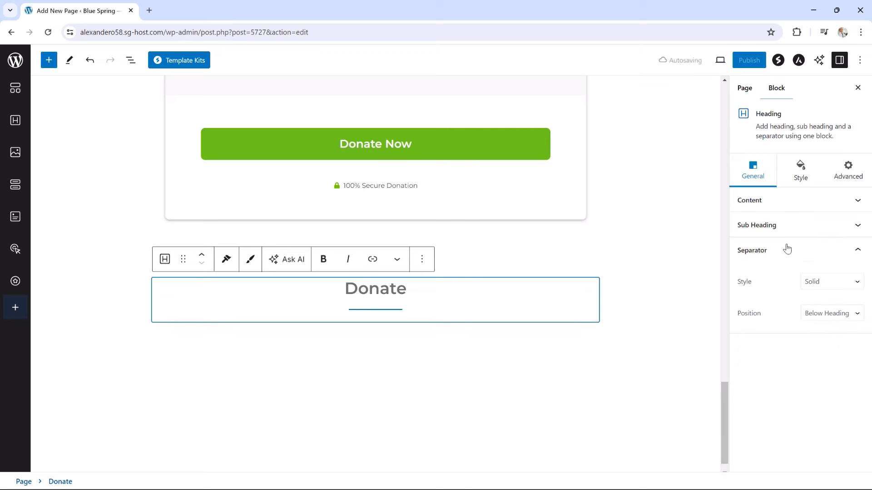
click(800, 178)
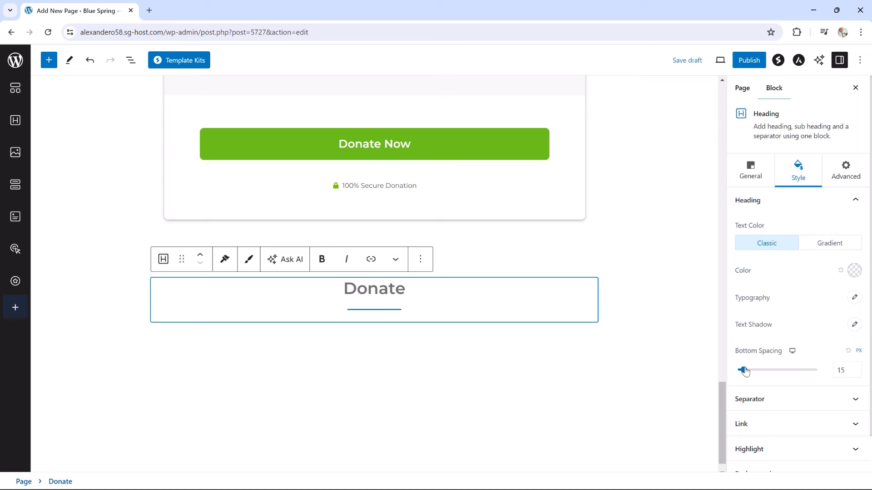
drag(745, 371, 737, 371)
click(771, 400)
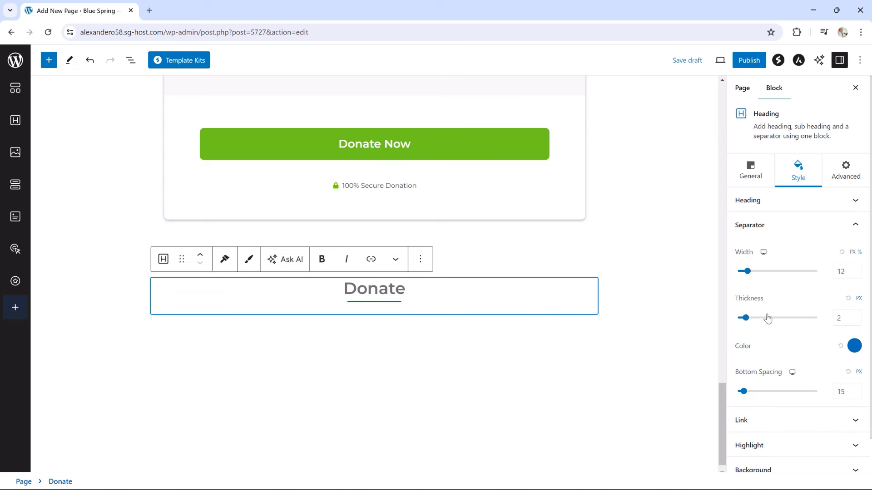
drag(747, 275, 752, 275)
click(850, 351)
click(771, 281)
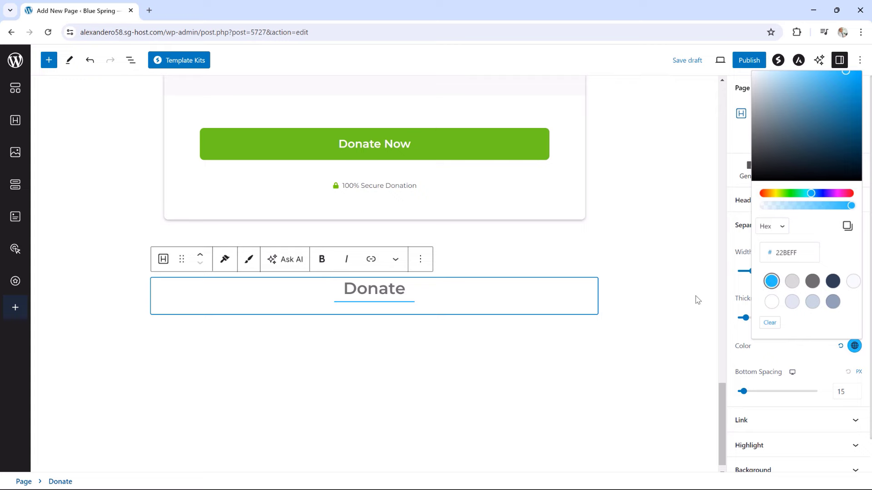
Move the Donate heading above the donation form using List View
scroll(667, 291, up, 10)
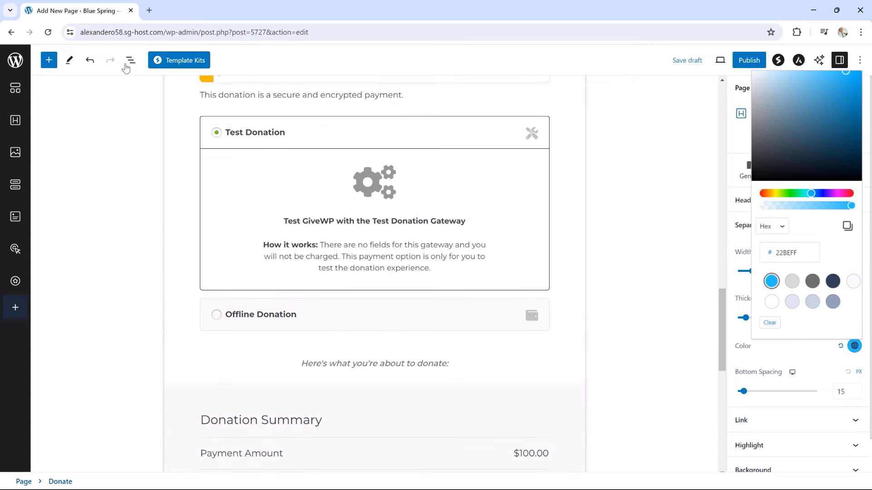
click(130, 60)
drag(72, 132, 78, 111)
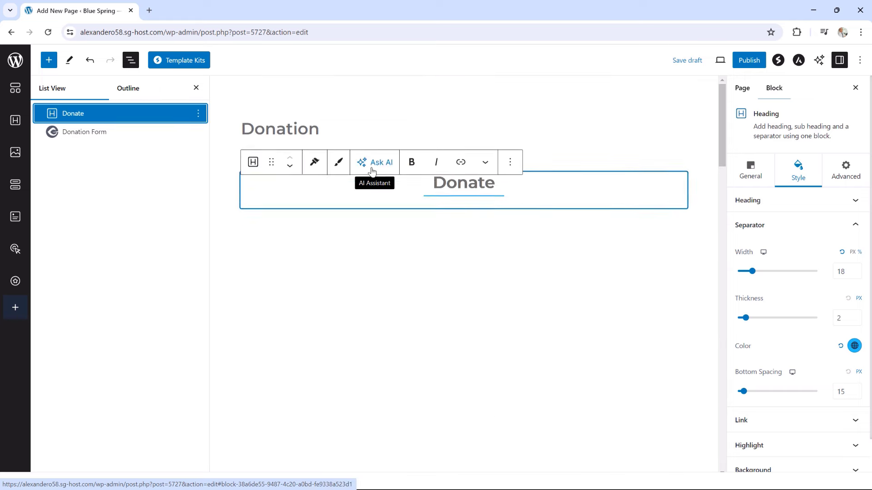
Publish the Donation page and view it live at /donation/
click(255, 129)
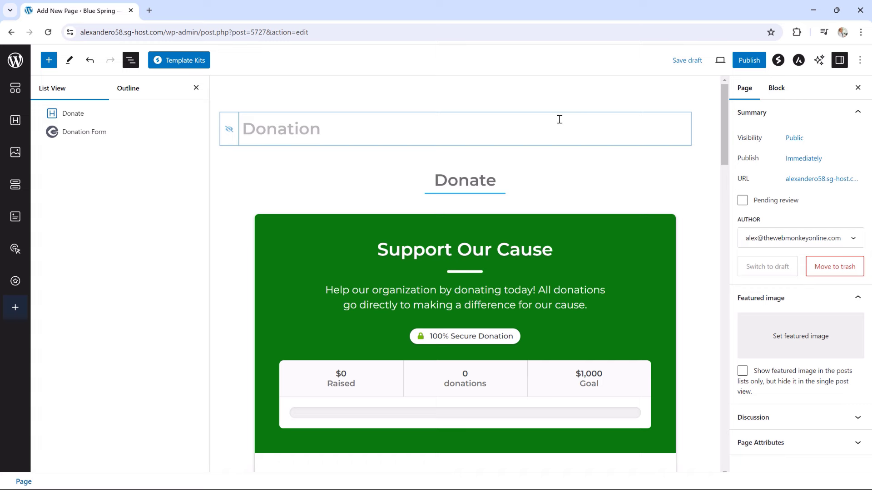
click(749, 60)
click(759, 64)
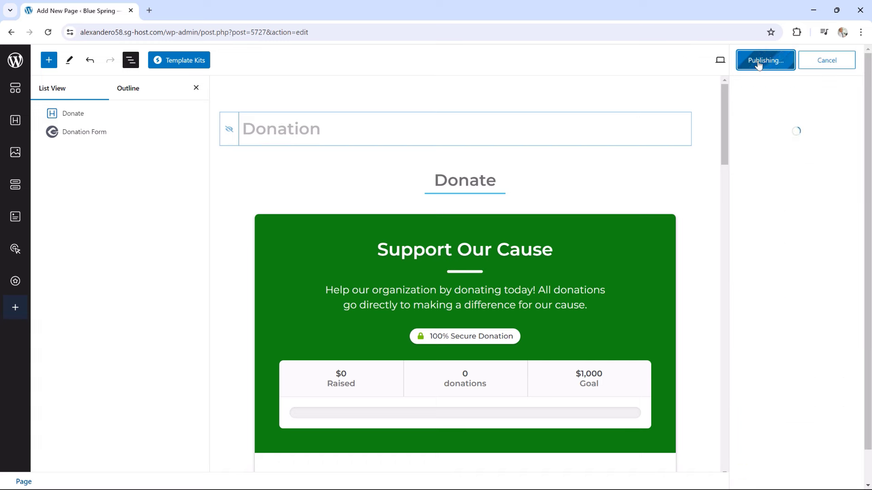
click(100, 460)
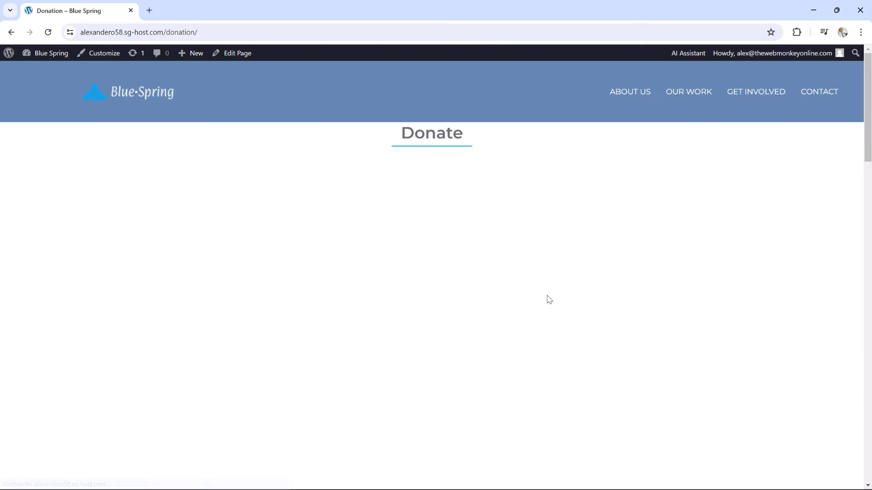
Review the live Donation page, then reopen it in the block editor
scroll(545, 286, down, 3)
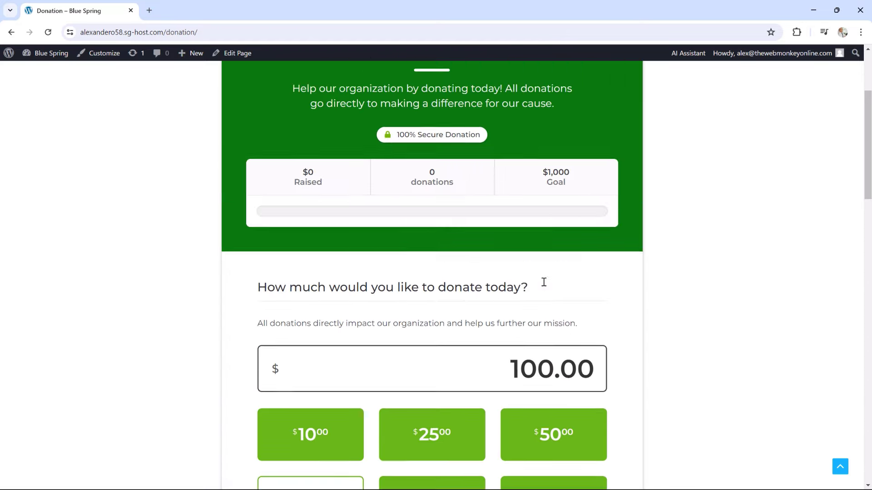
scroll(543, 281, up, 3)
scroll(543, 282, down, 4)
scroll(538, 280, up, 4)
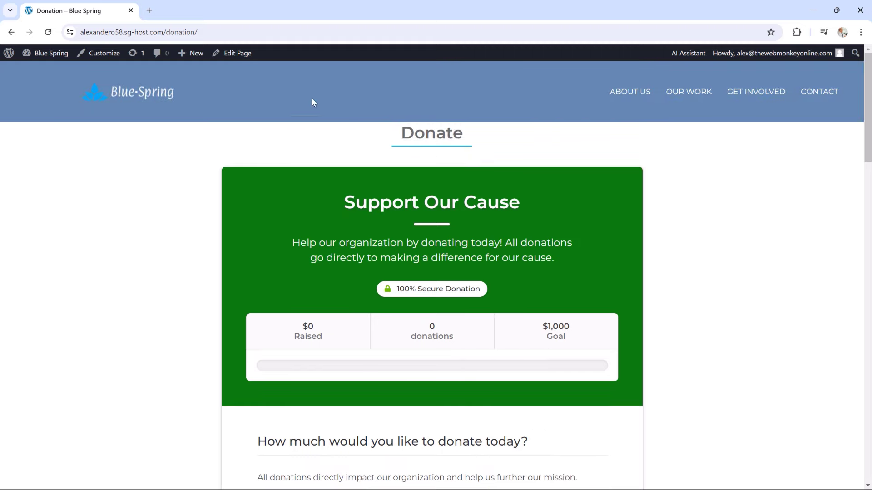
click(234, 57)
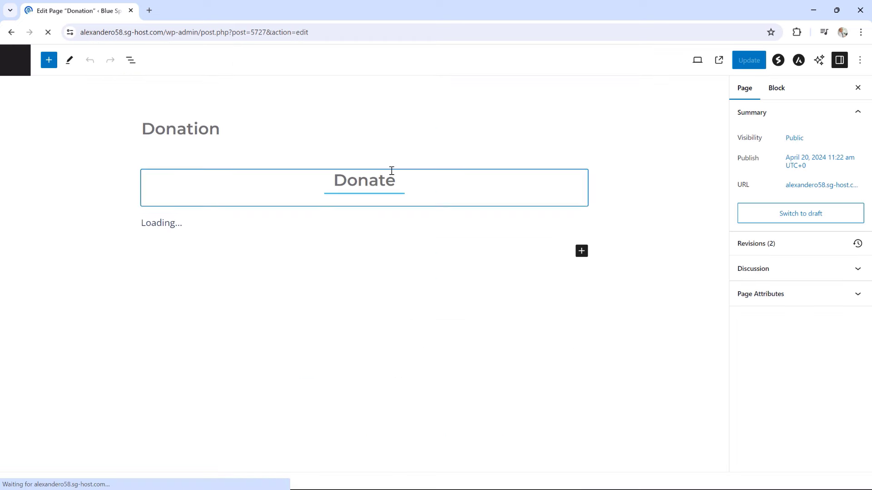
Open the Donate heading's spacing settings and unlink the four padding sides
click(191, 181)
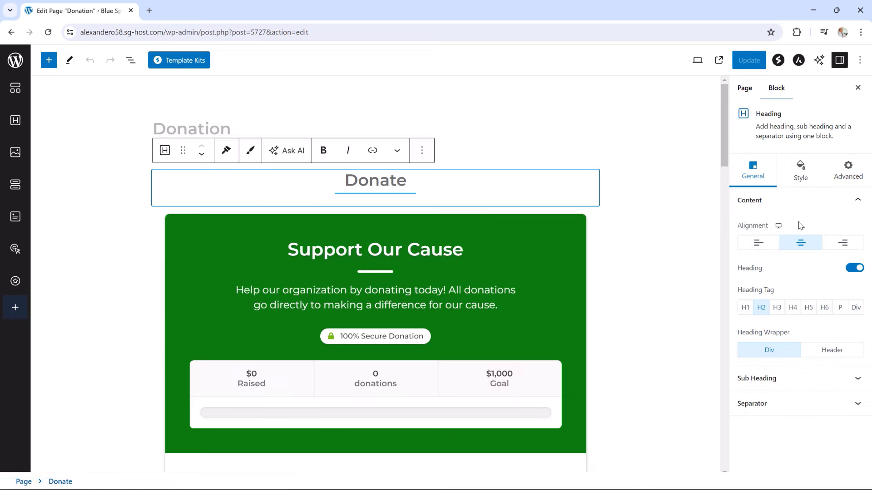
click(800, 172)
scroll(790, 315, down, 1)
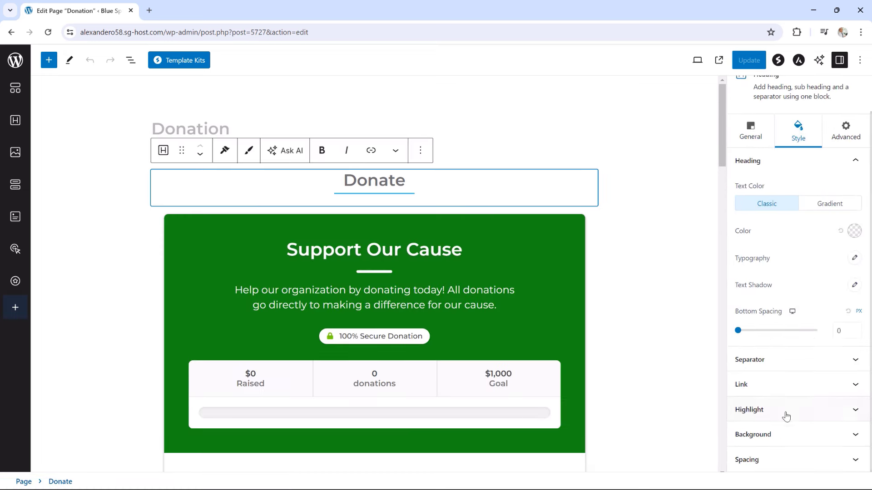
click(773, 464)
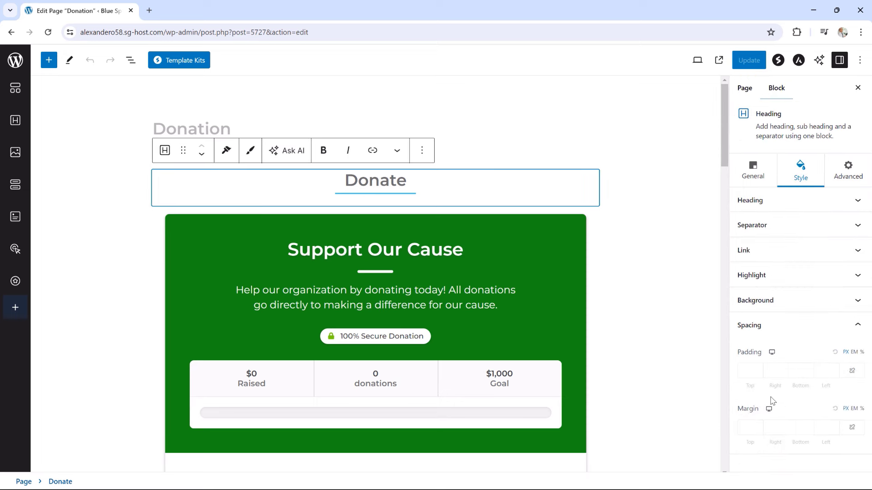
click(851, 371)
click(759, 374)
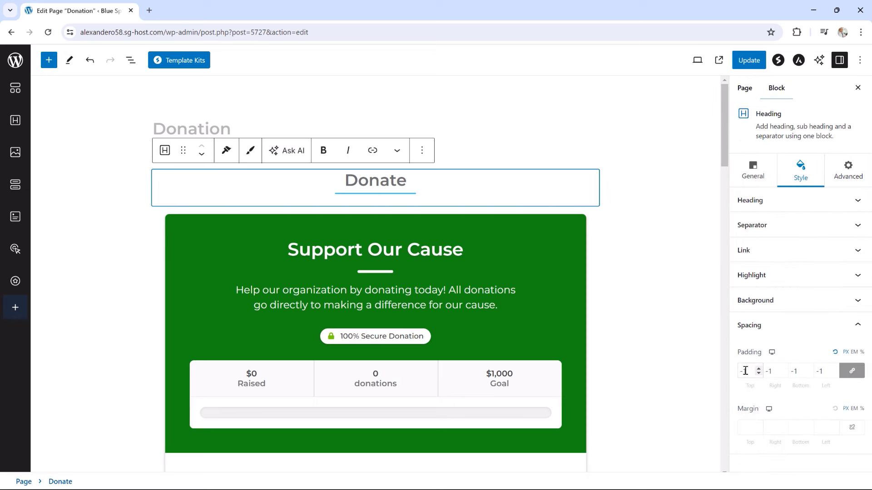
click(852, 371)
Set heading padding to 50 top and bottom, 0 left and right, and update the page
drag(750, 371, 739, 371)
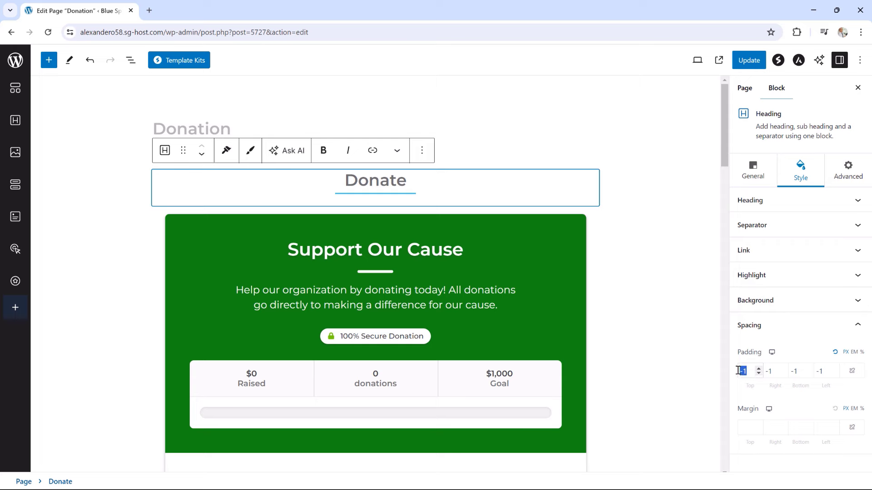
text(50)
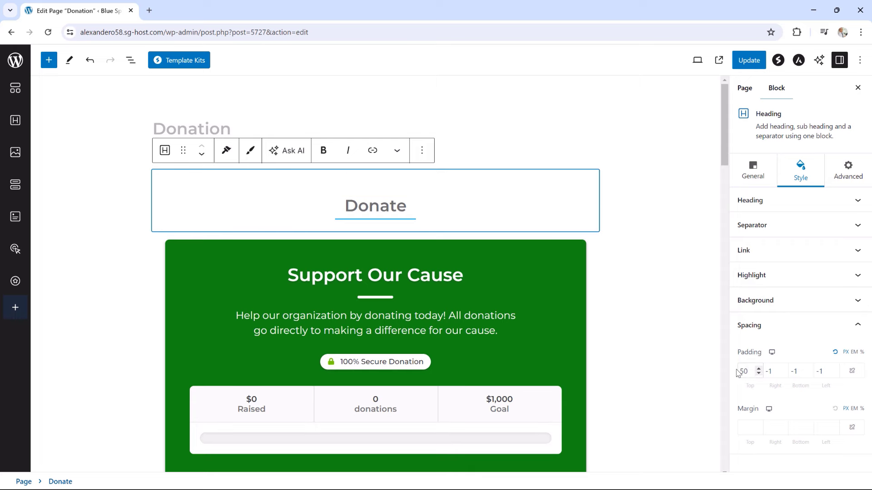
click(784, 370)
click(784, 370)
drag(798, 369, 792, 370)
text(50)
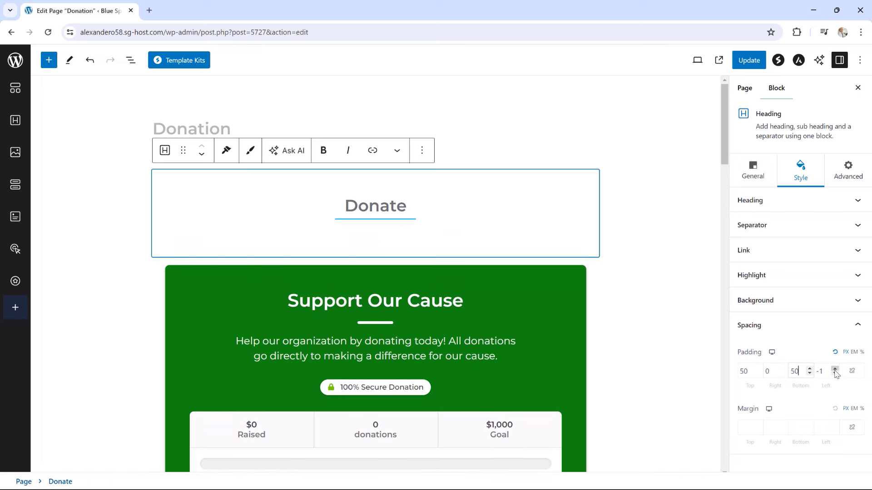
click(835, 370)
click(758, 63)
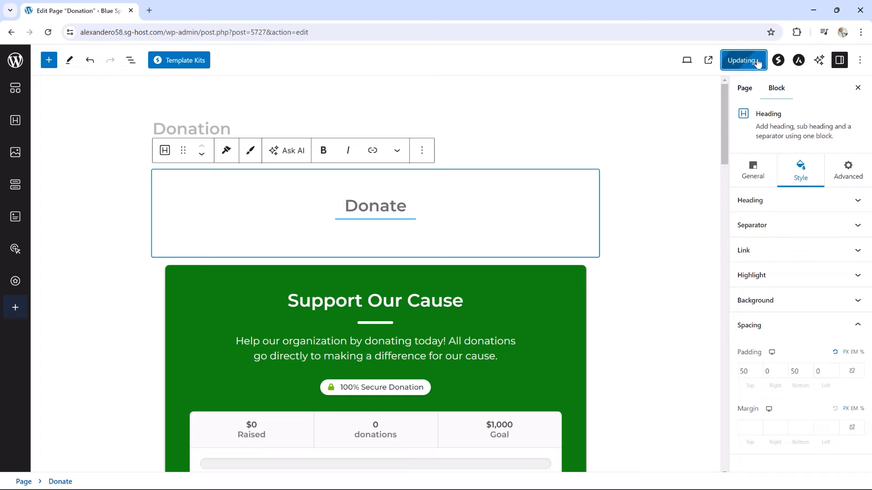
View the updated Donation page on the live site and scroll through its donation form
click(93, 459)
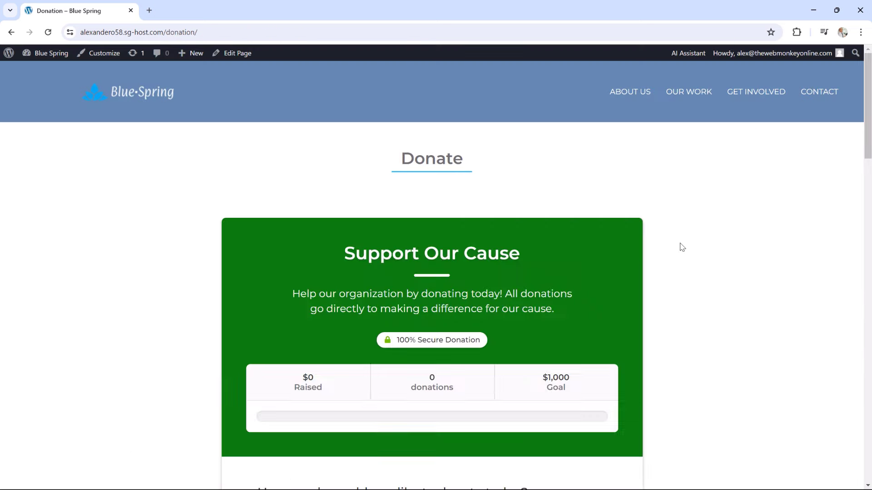
scroll(677, 241, down, 8)
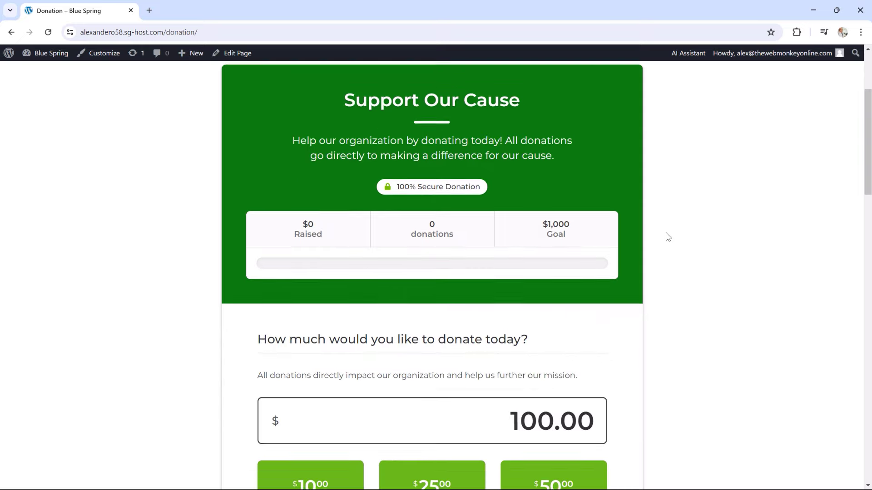
scroll(667, 235, down, 2)
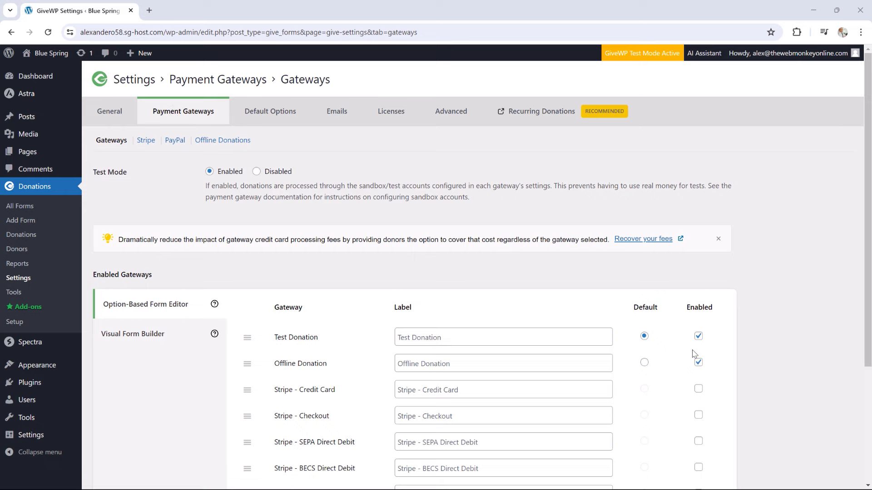
Enable Stripe - Credit Card as default plus PayPal Donations, disable Test and Offline Donation, and save
scroll(697, 347, down, 2)
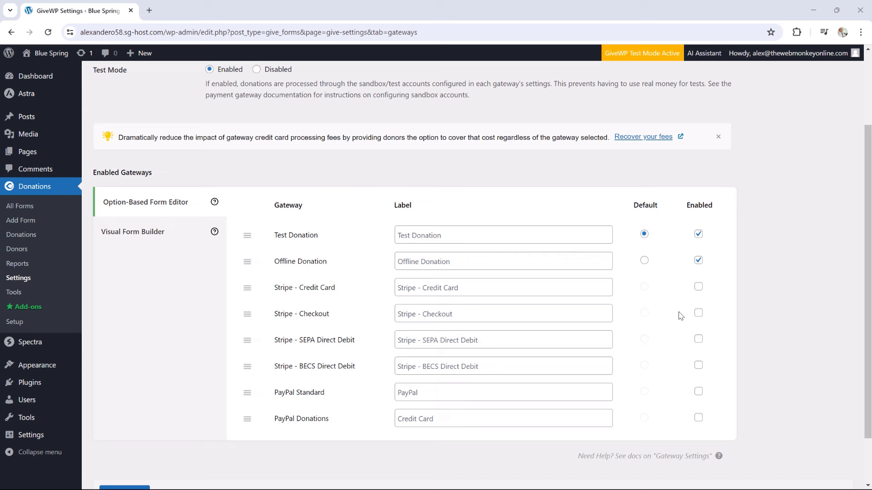
click(699, 287)
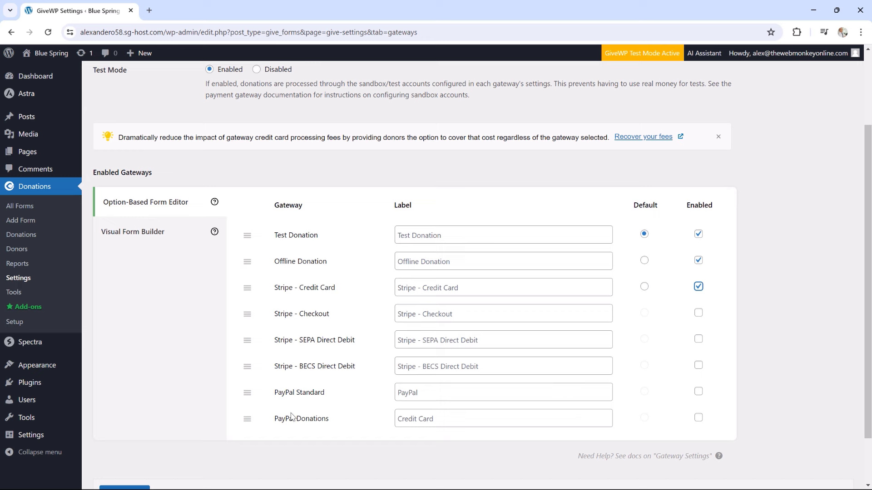
click(697, 418)
click(645, 288)
click(698, 260)
click(698, 234)
scroll(484, 280, down, 2)
click(133, 434)
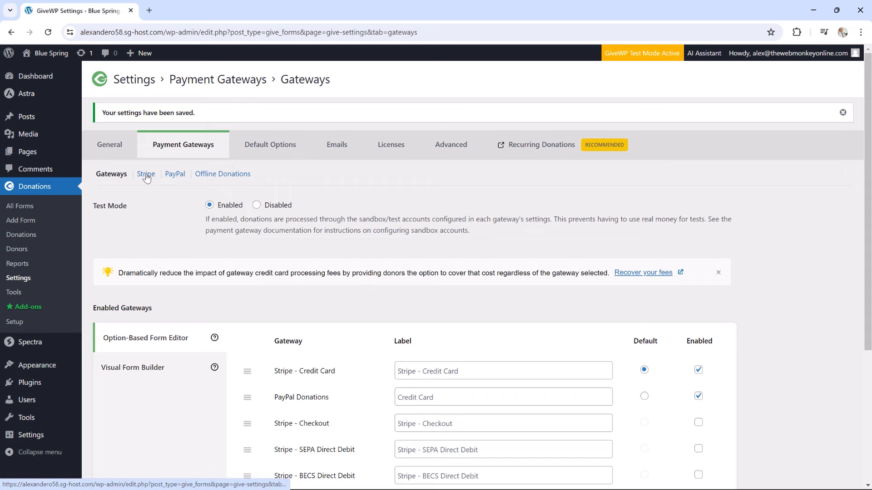
click(146, 177)
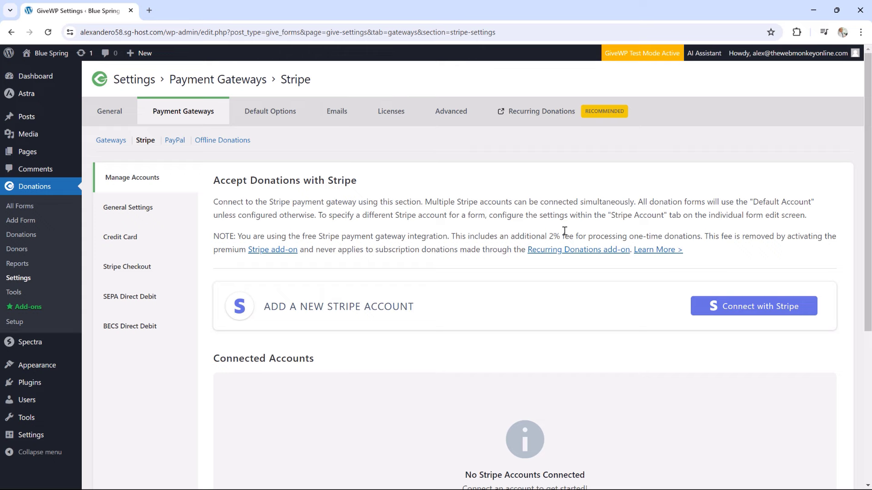
Start connecting a Stripe account from GiveWP's Stripe settings with Connect with Stripe
scroll(606, 273, down, 2)
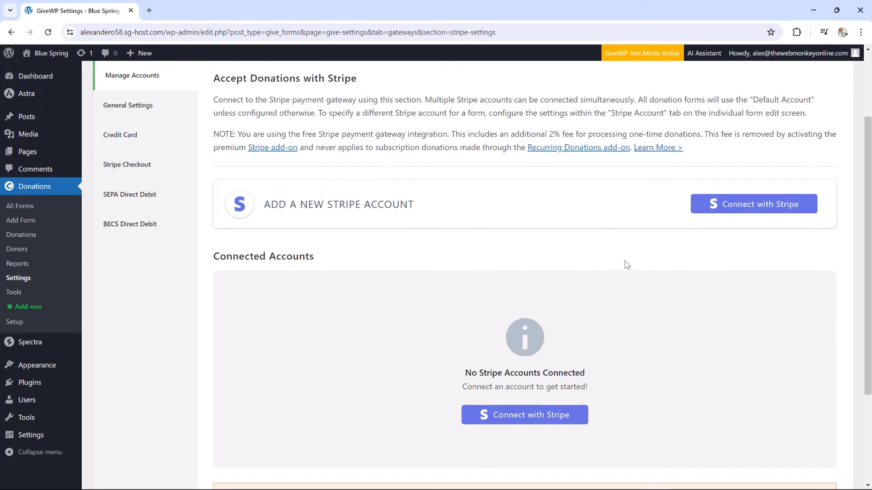
click(750, 212)
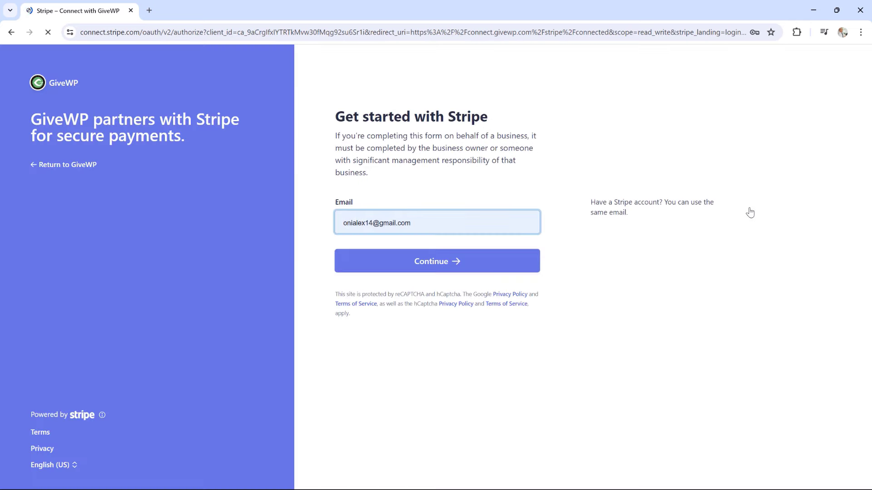
Log in to Stripe with the account password and connect the Testsite account to GiveWP
click(422, 265)
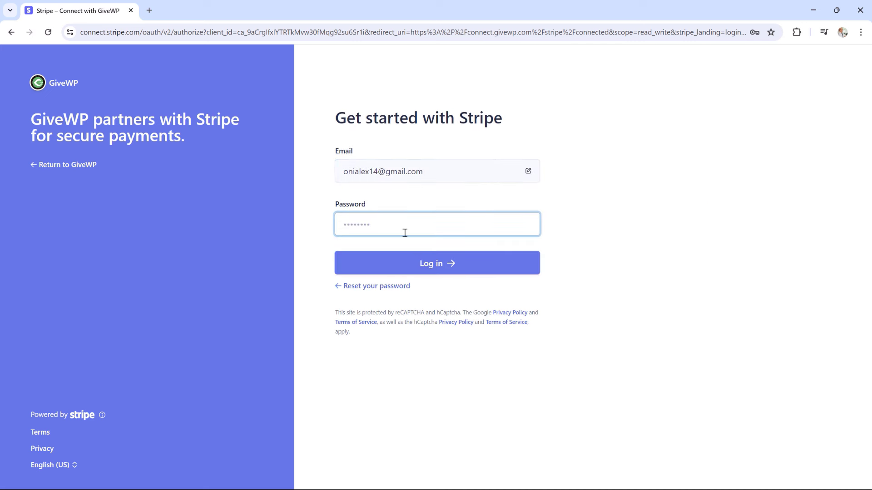
text(••)
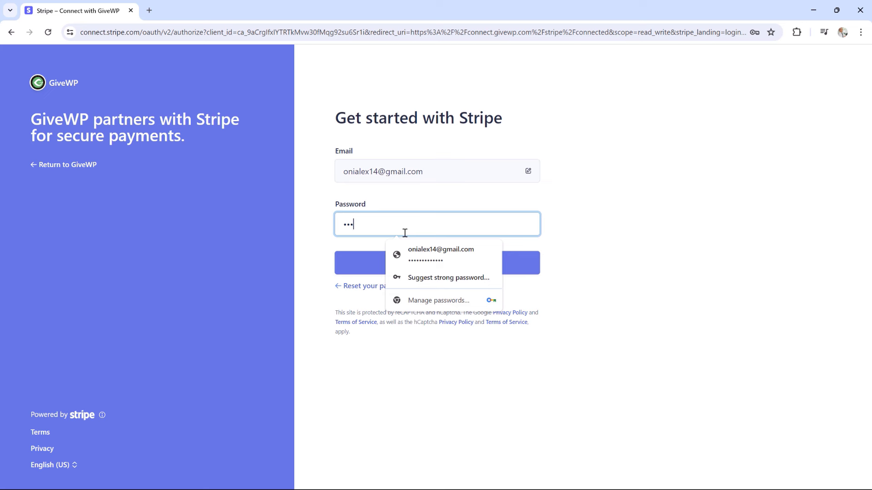
text(••)
key(Return)
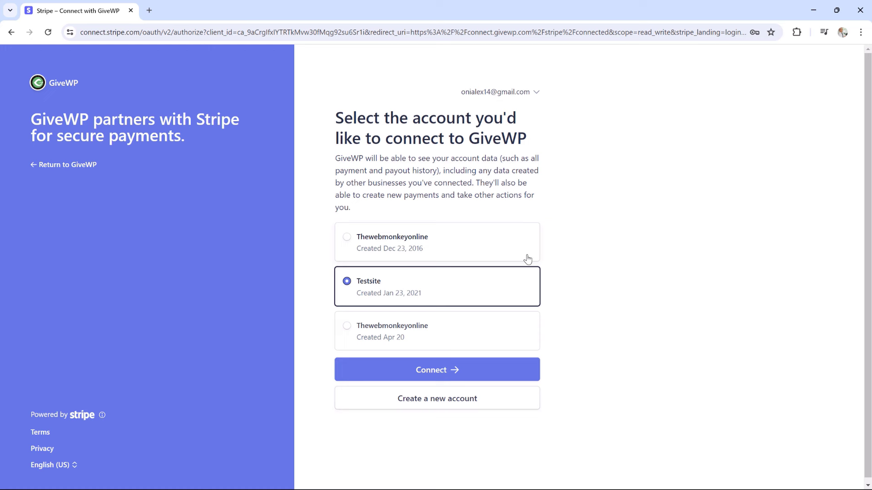
click(445, 373)
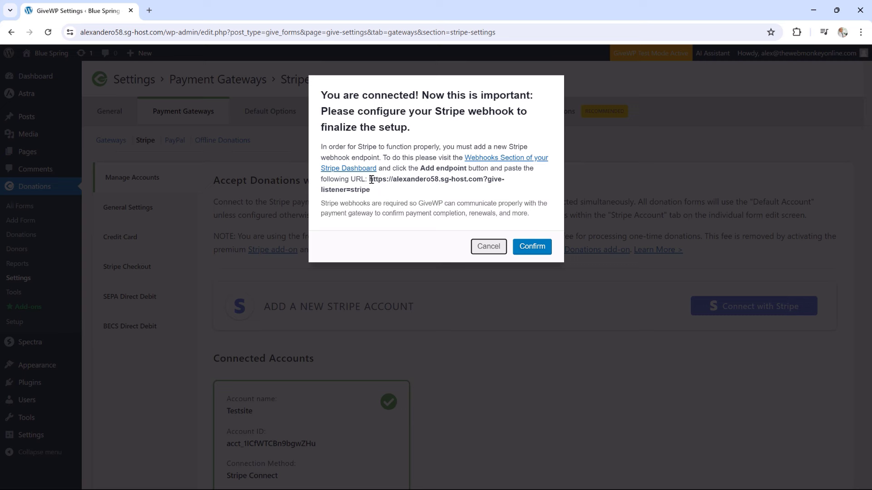
Copy the GiveWP Stripe webhook listener URL
drag(370, 179, 375, 191)
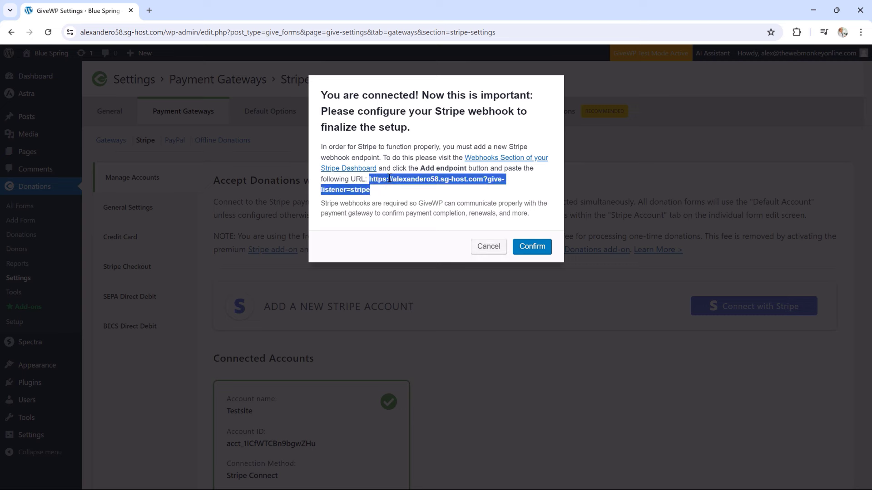
right_click(390, 178)
click(421, 188)
Open the Stripe webhooks page in a new browser tab and switch to it
right_click(483, 161)
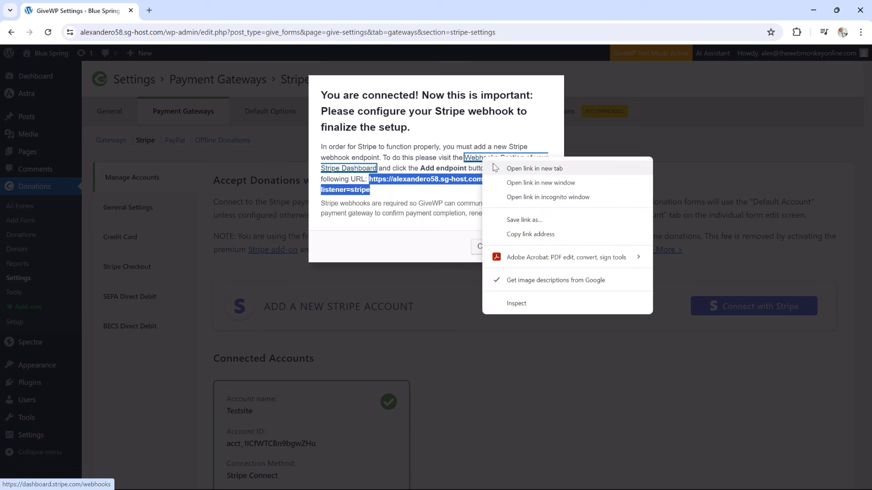
click(508, 171)
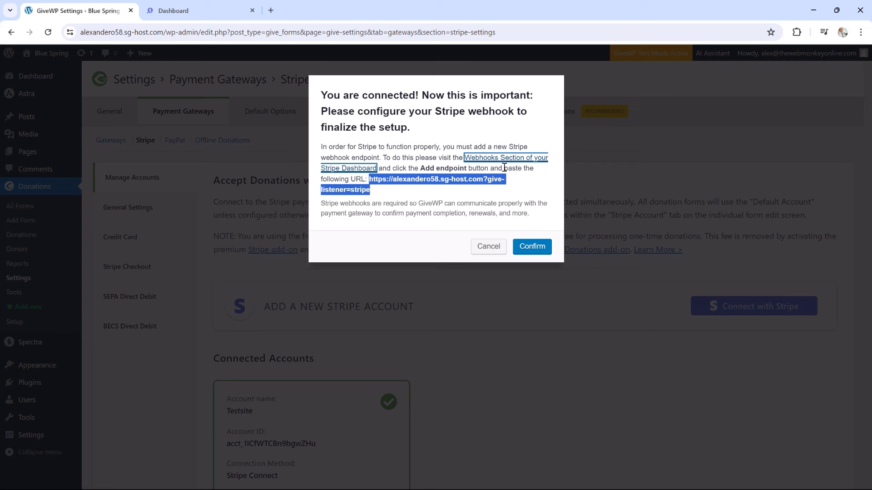
click(198, 8)
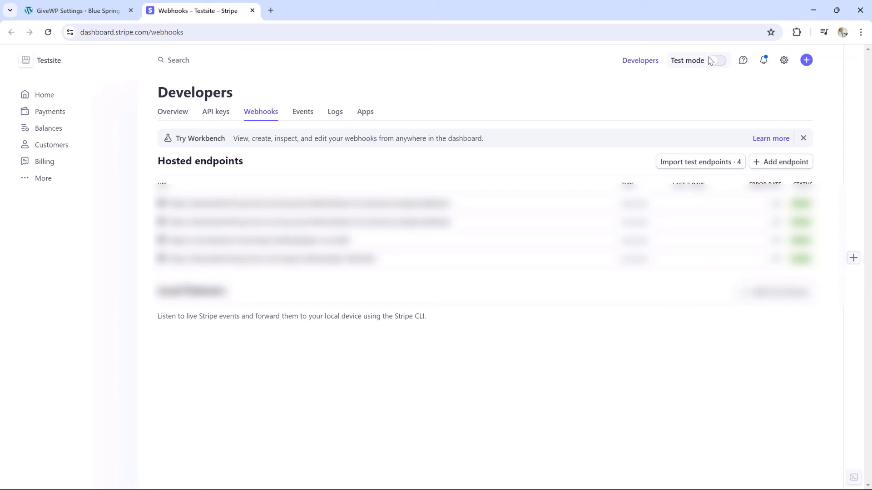
Turn on Stripe test mode and add an endpoint with the pasted listener URL and description 'GiveWP'
click(711, 60)
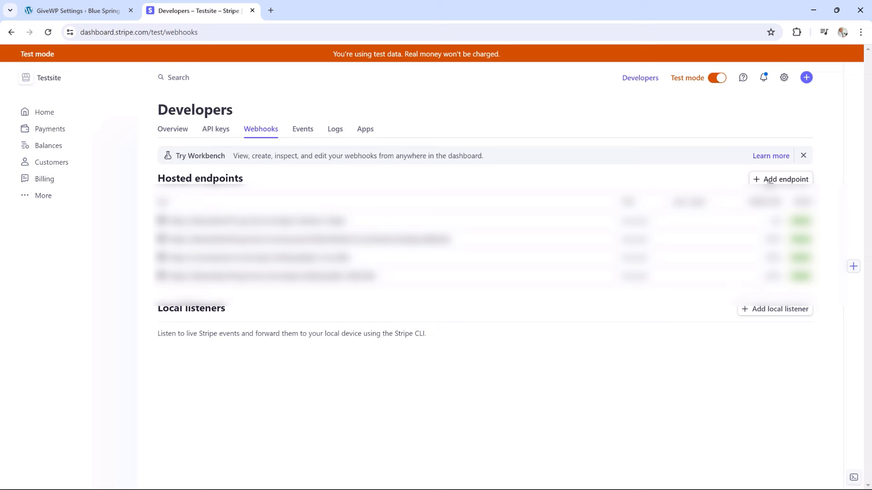
click(770, 181)
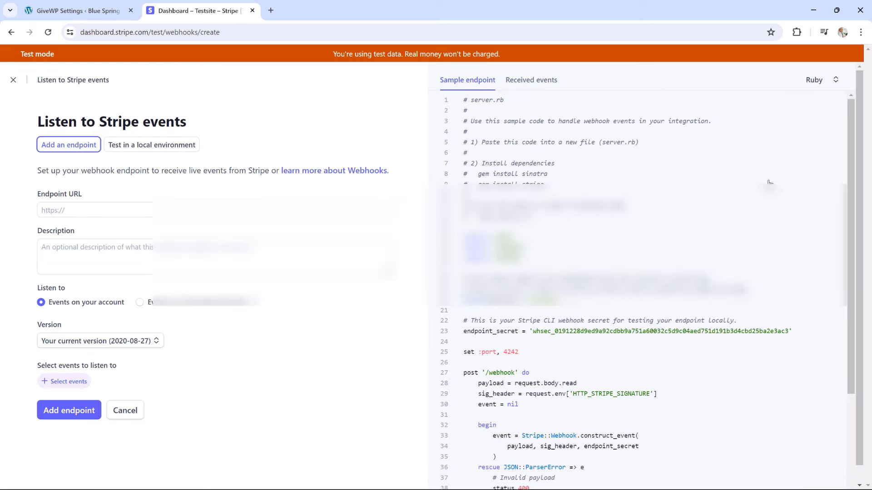
click(89, 206)
key(ctrl+v)
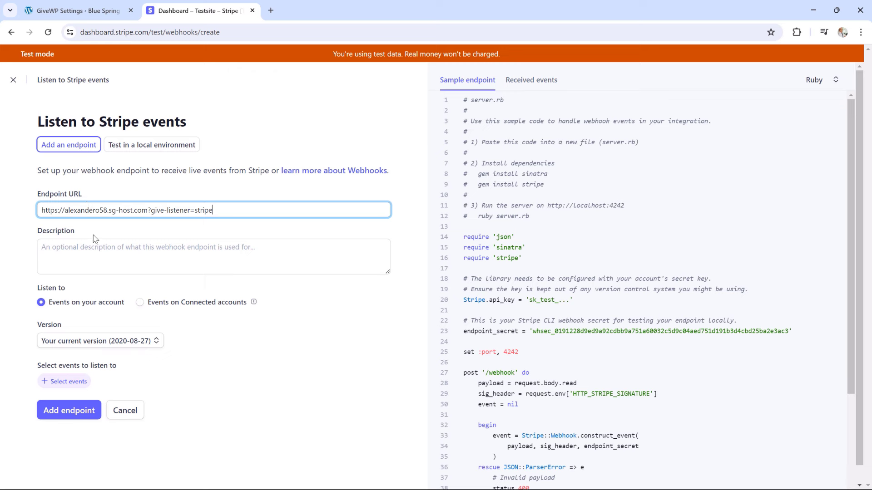
click(84, 254)
text(G)
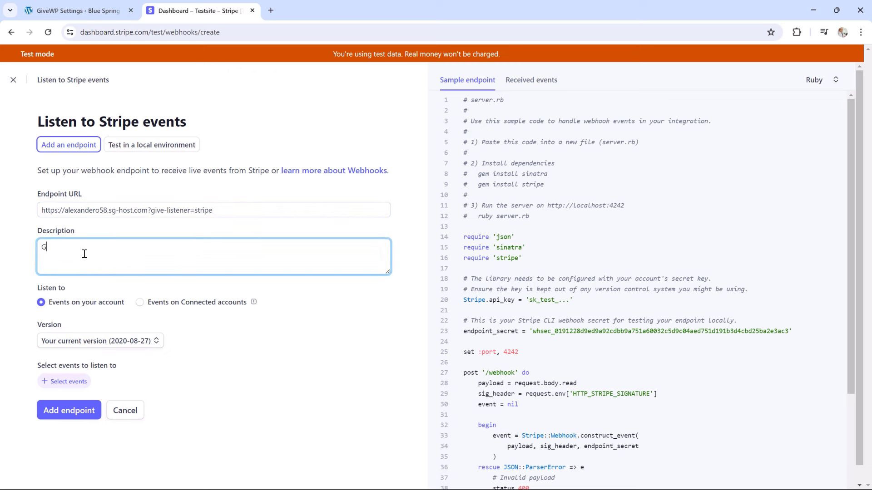
text(iveWP)
click(68, 384)
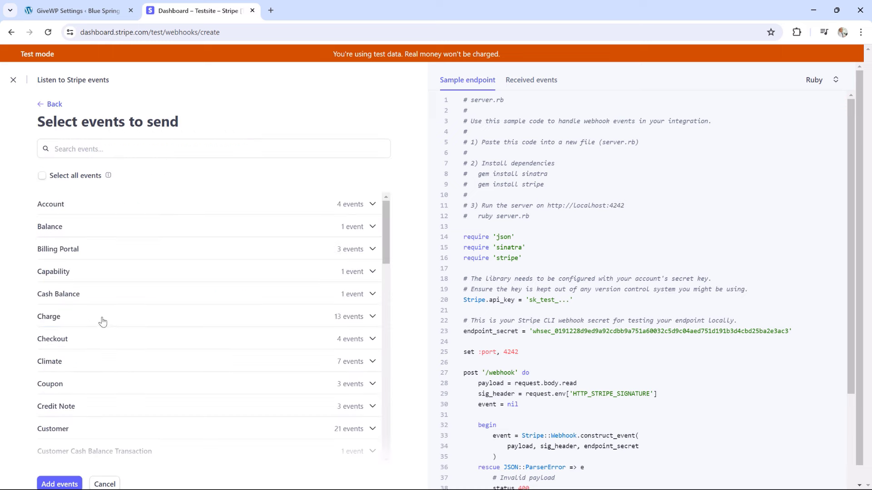
Select all 13 Charge events and all 4 Checkout events for the endpoint
click(58, 319)
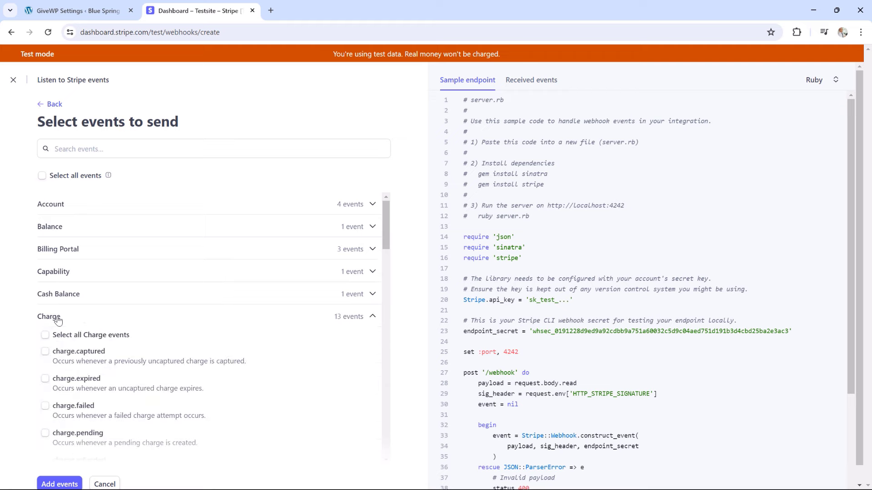
click(45, 334)
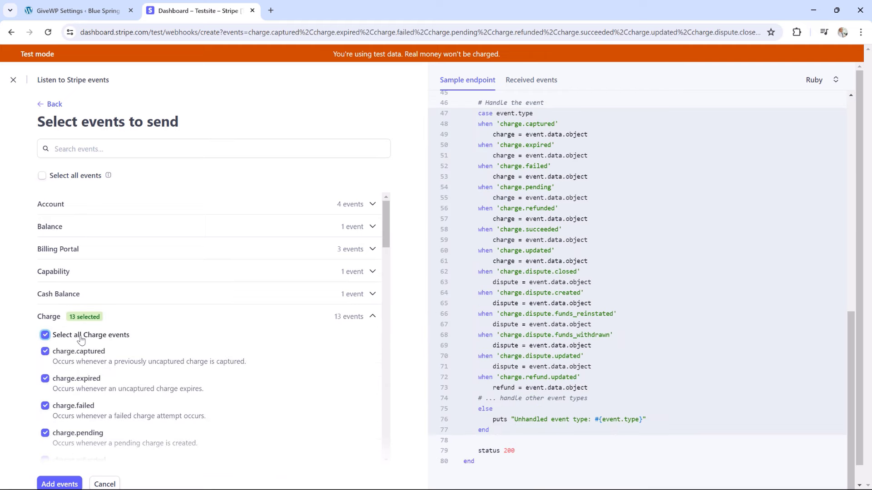
mouse_move(386, 217)
mouse_down()
mouse_move(383, 254)
mouse_move(385, 231)
mouse_up()
scroll(113, 245, up, 1)
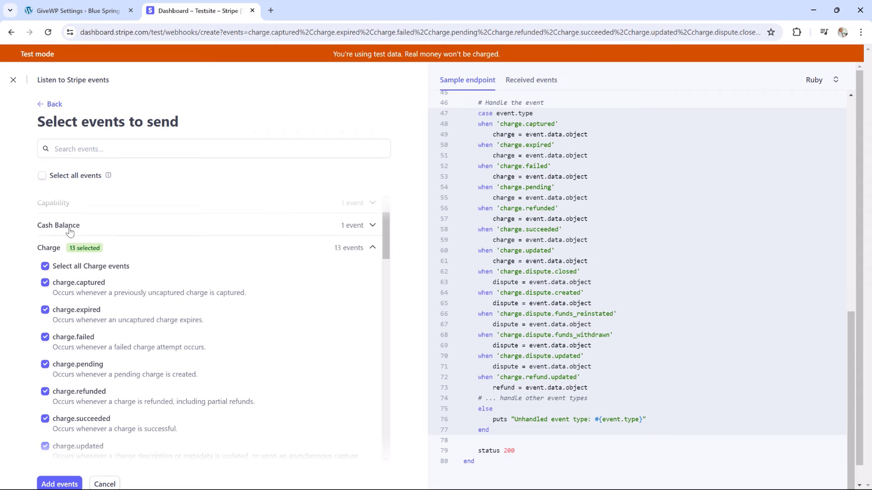
click(51, 249)
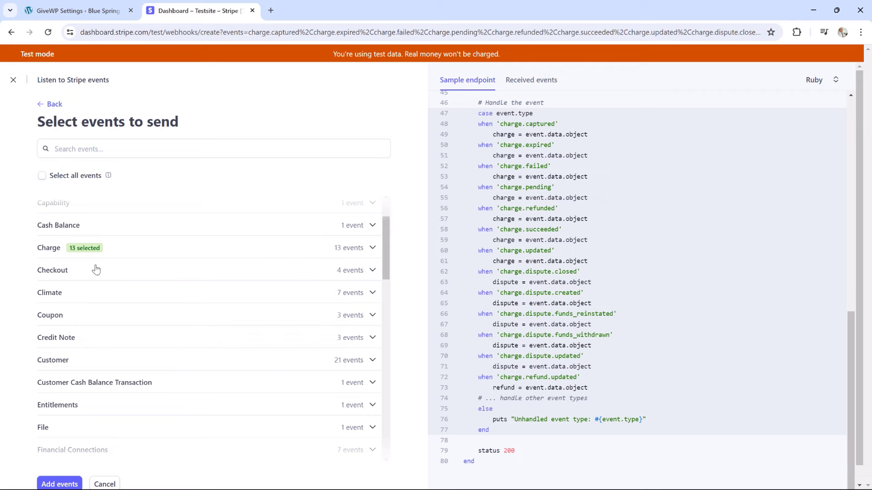
click(66, 272)
click(46, 289)
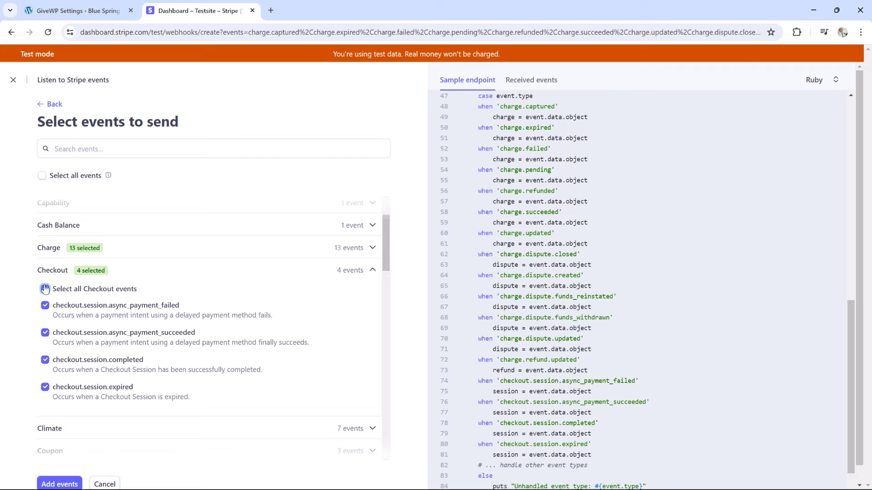
Add the 17 chosen events and create the webhook endpoint
scroll(73, 327, down, 3)
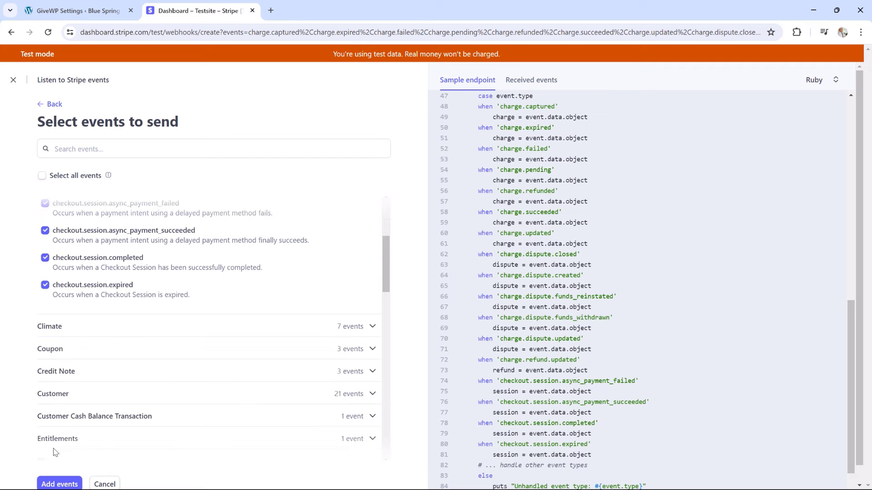
click(57, 484)
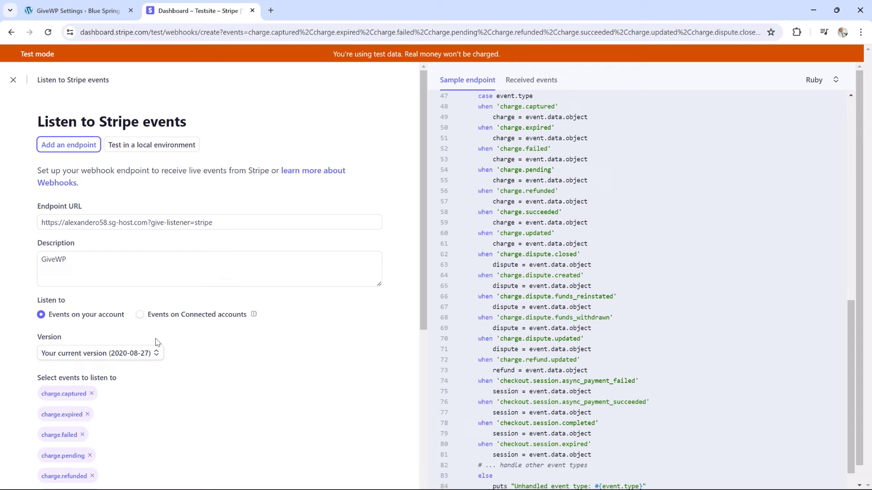
scroll(142, 344, down, 6)
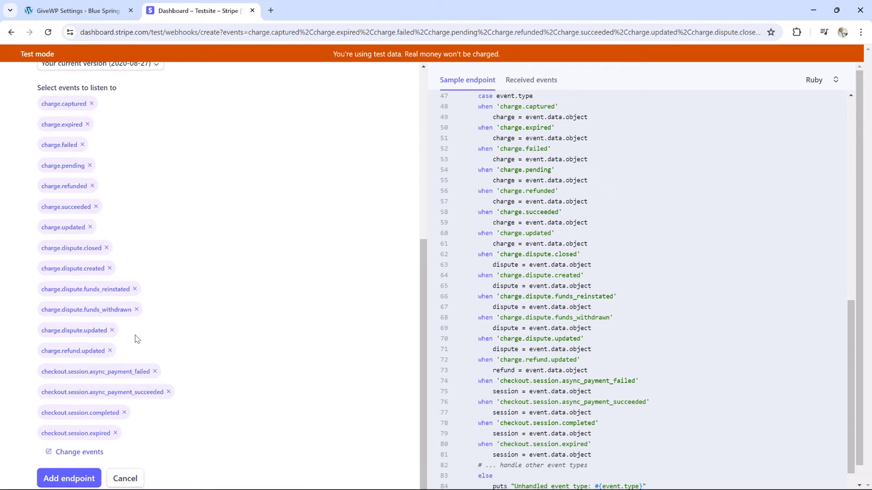
click(70, 481)
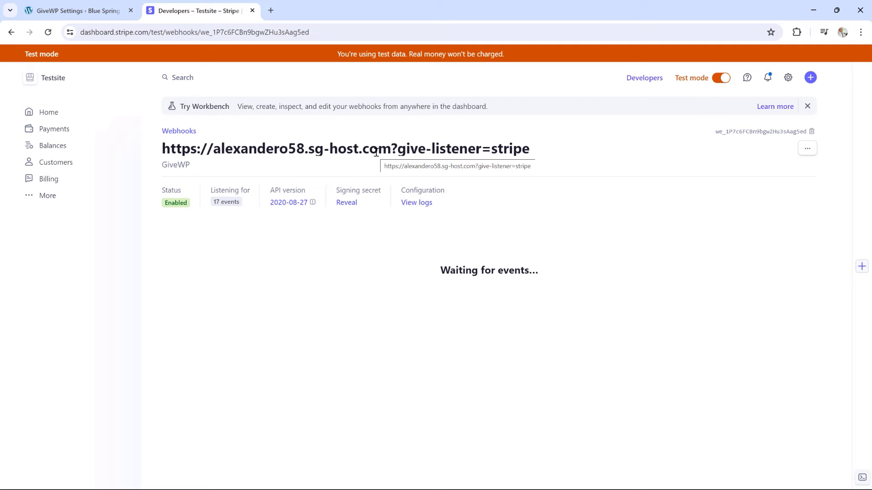
Confirm the webhook setup in GiveWP's Stripe settings
click(111, 9)
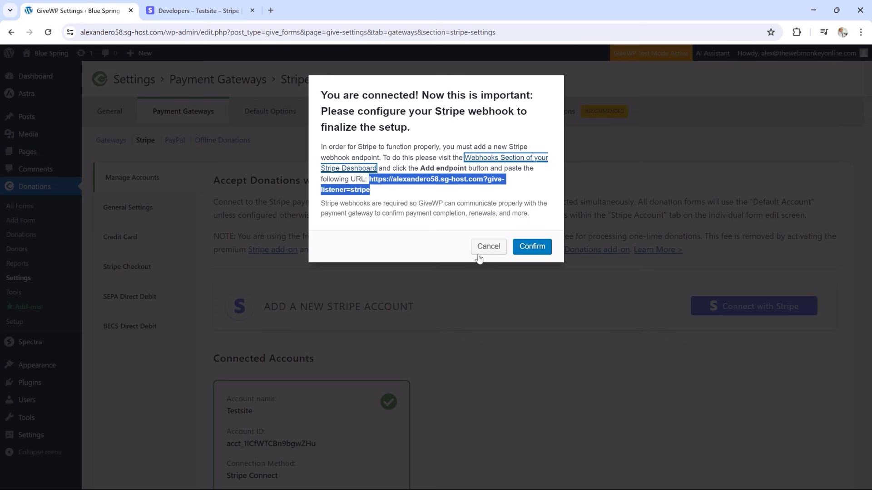
click(533, 250)
scroll(524, 298, down, 3)
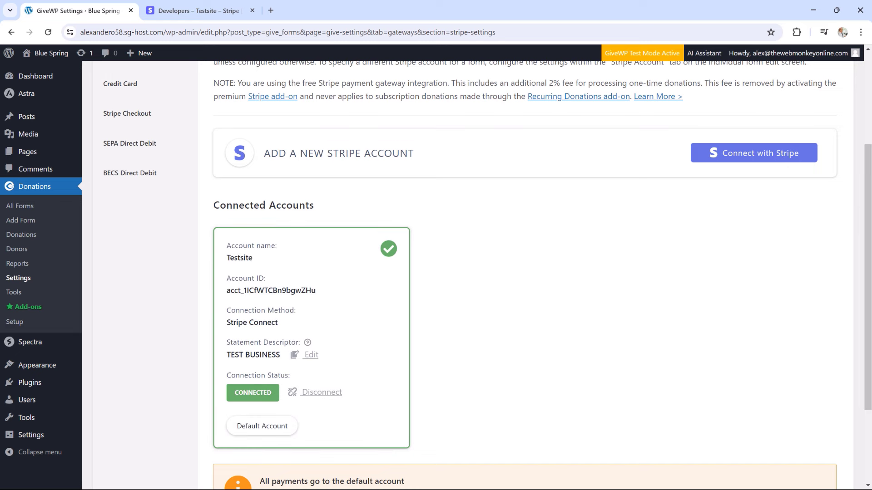
Copy the site's base domain from the address bar and bring up the Blue Spring window
click(163, 32)
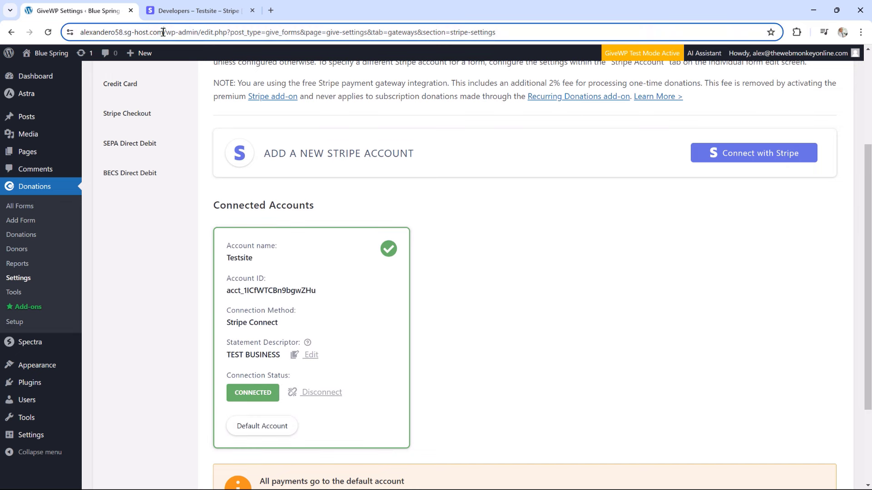
drag(163, 32, 73, 32)
right_click(116, 31)
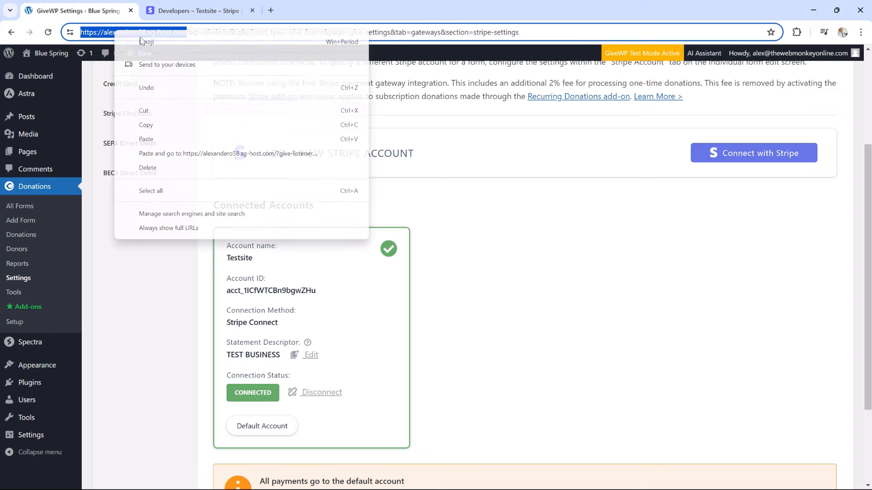
click(160, 125)
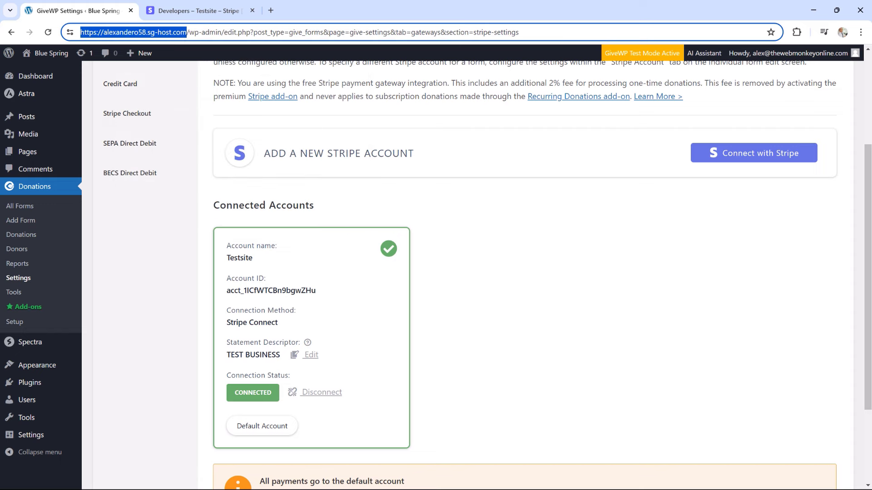
drag(871, 141, 558, 160)
Maximize the Blue Spring site, open its donation form and choose $250
click(676, 165)
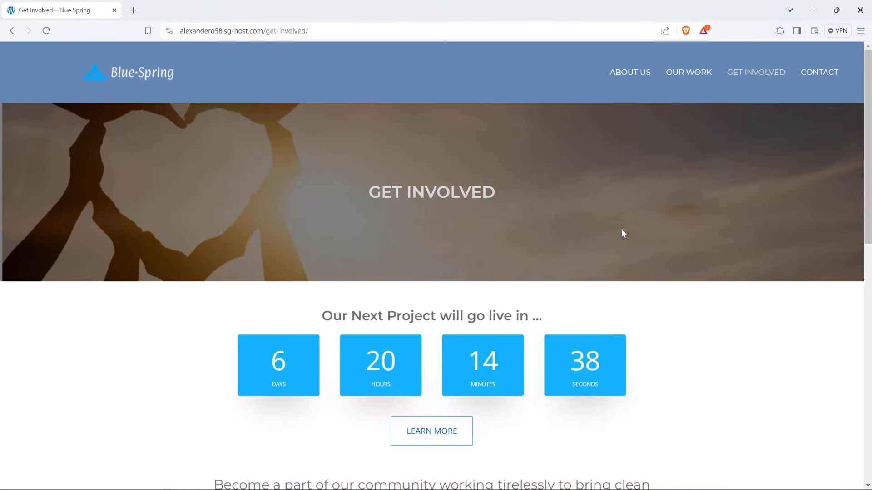
scroll(635, 222, down, 3)
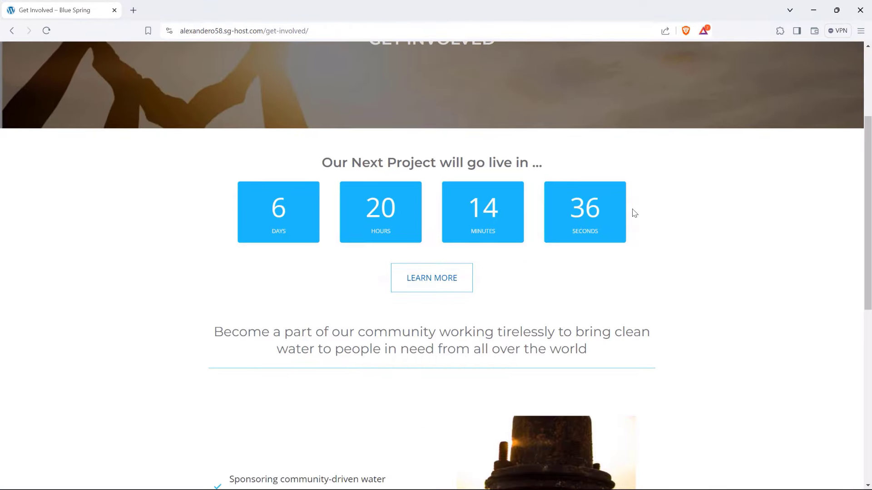
scroll(632, 214, down, 9)
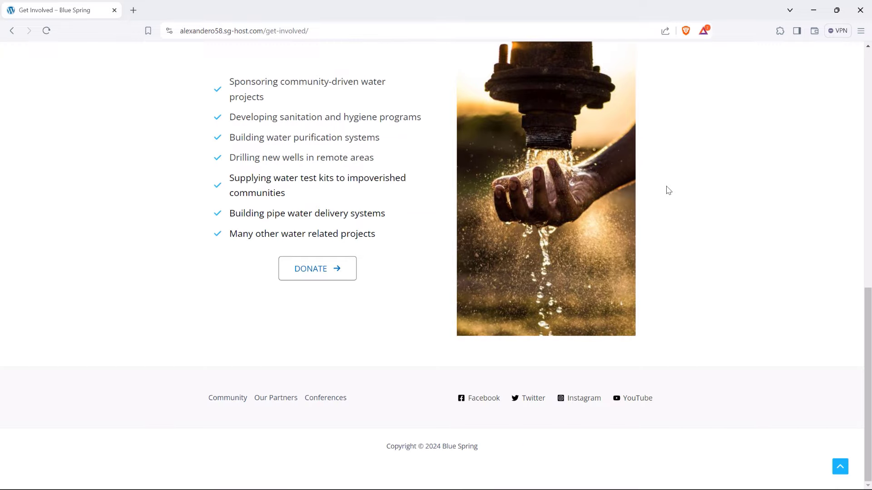
click(303, 270)
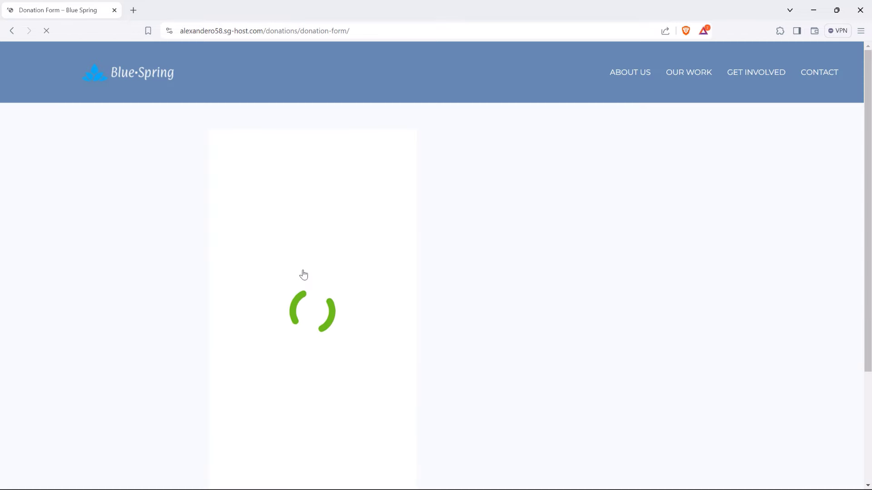
scroll(312, 260, down, 7)
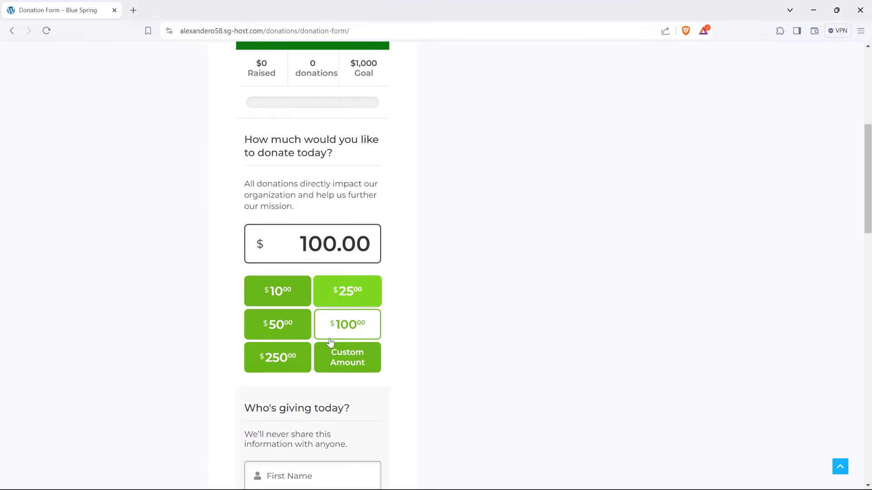
click(284, 356)
Fill in the donor's first name, last name and e-mail from saved autofill entries
scroll(413, 314, down, 3)
click(300, 320)
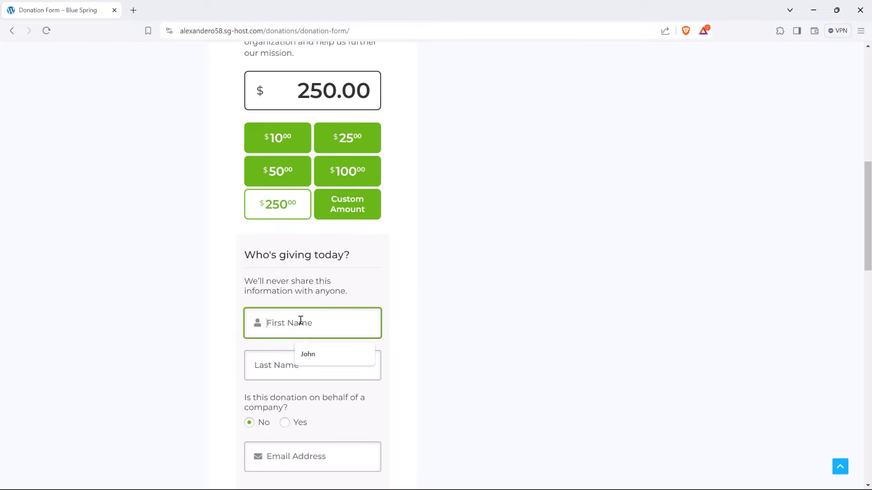
click(308, 354)
click(294, 366)
click(312, 398)
scroll(318, 395, down, 2)
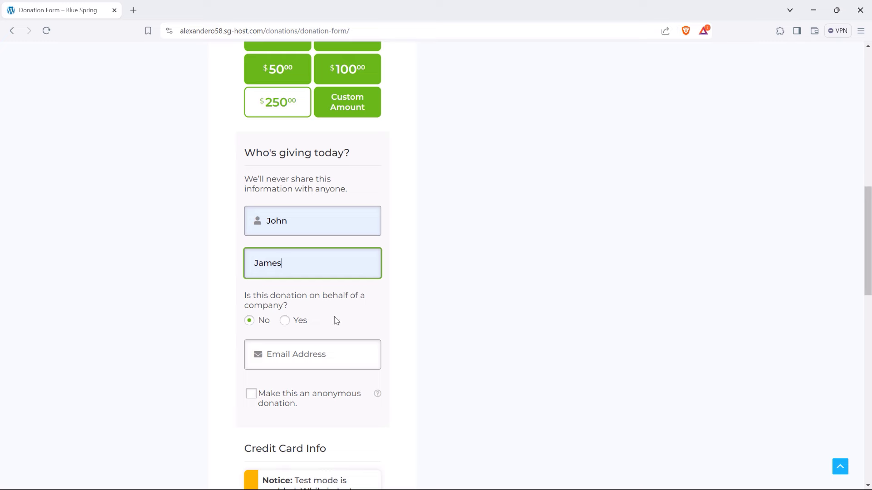
click(299, 355)
click(318, 384)
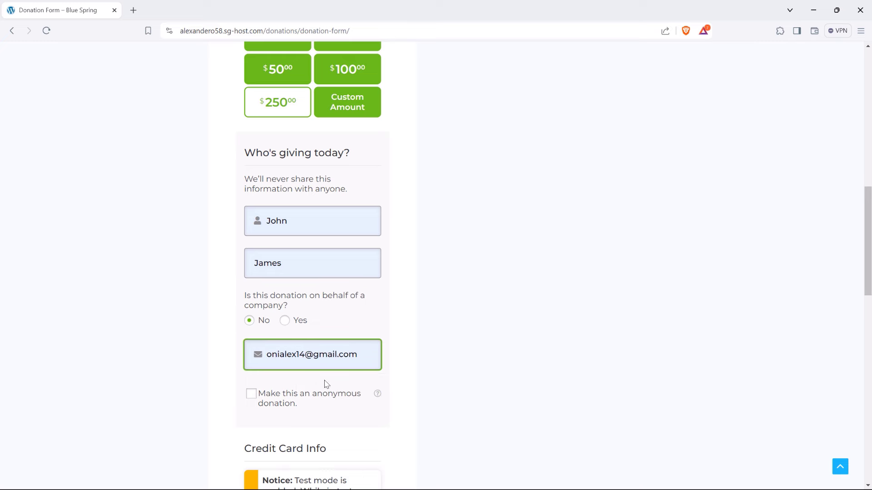
scroll(408, 358, down, 6)
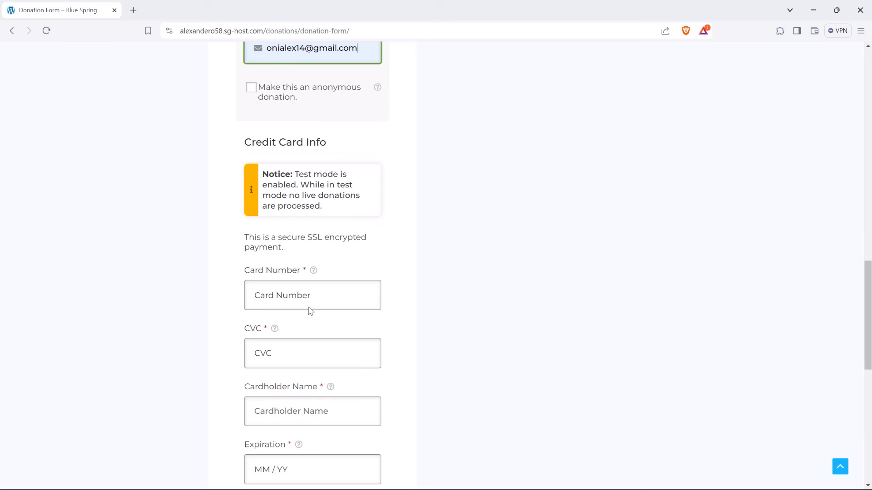
Enter the test card number, security code, cardholder's name and expiry date
click(286, 298)
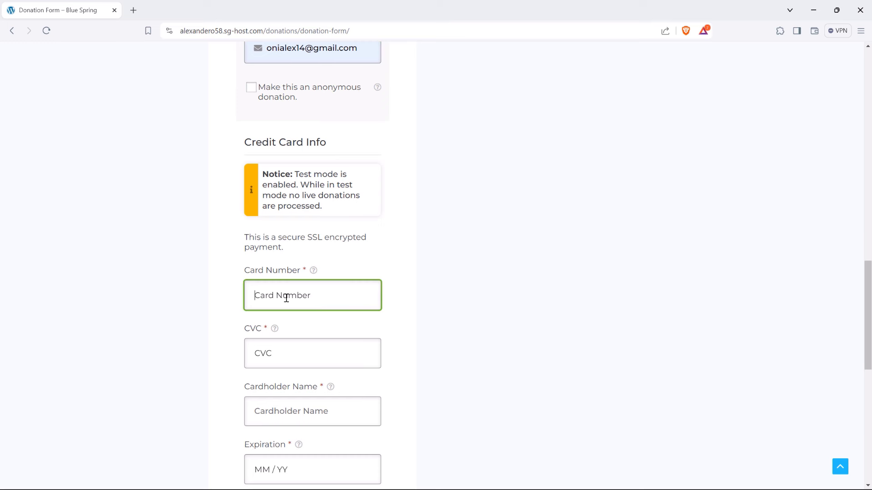
text(4242 4242 4242 4242)
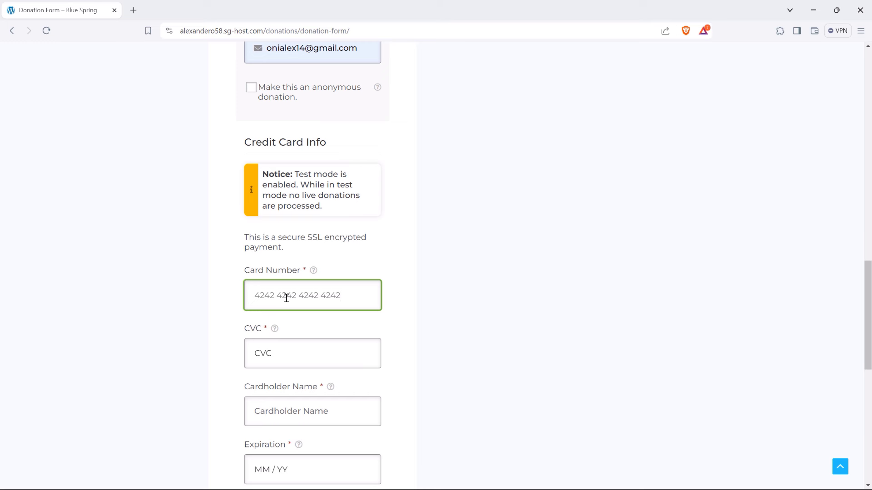
click(281, 357)
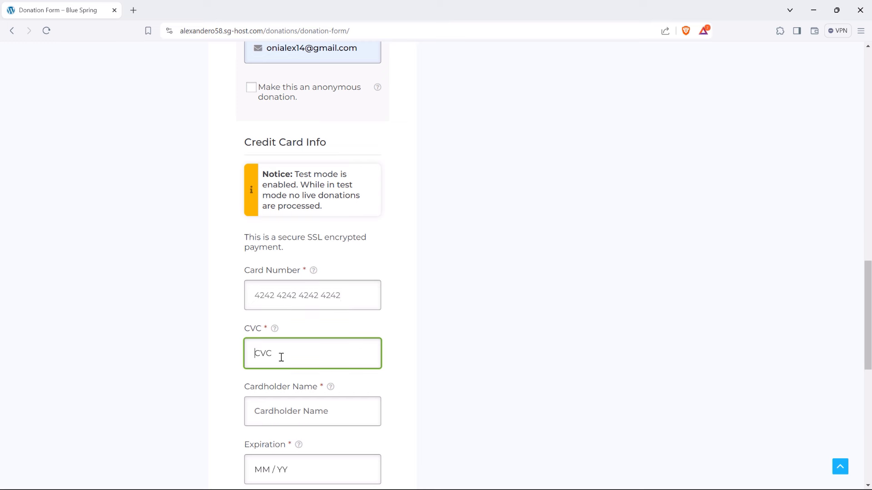
text(454)
scroll(281, 357, down, 2)
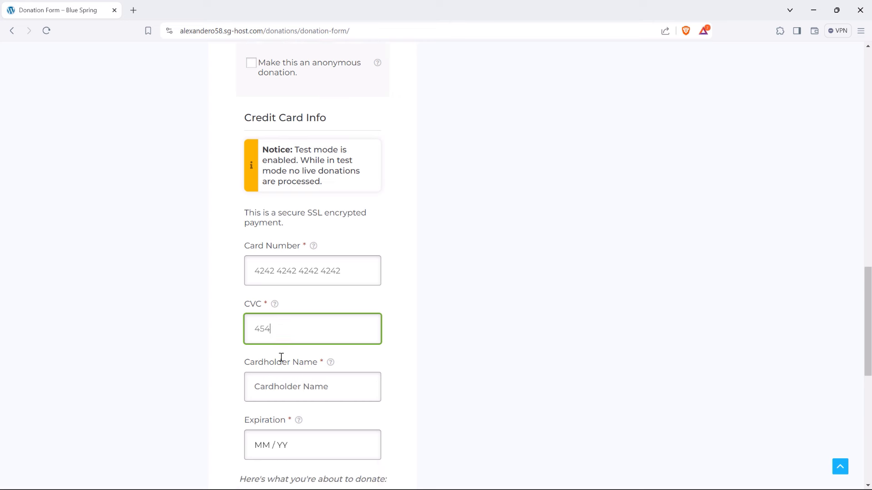
click(275, 308)
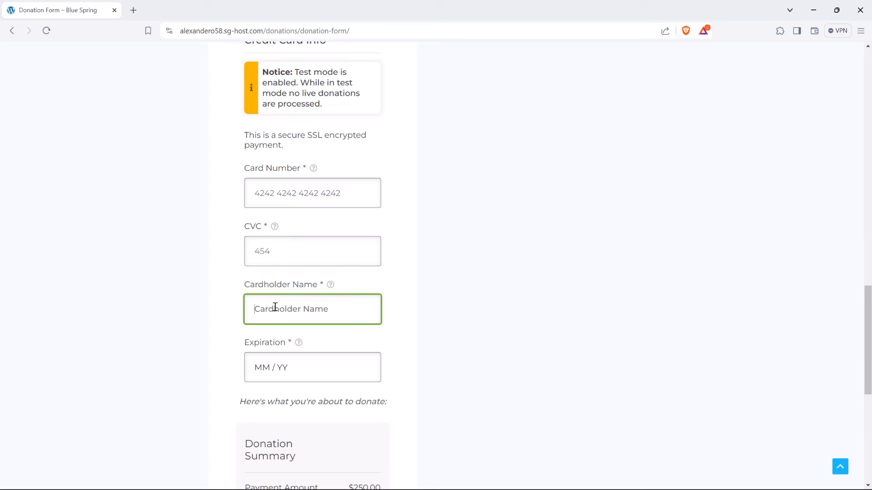
click(263, 368)
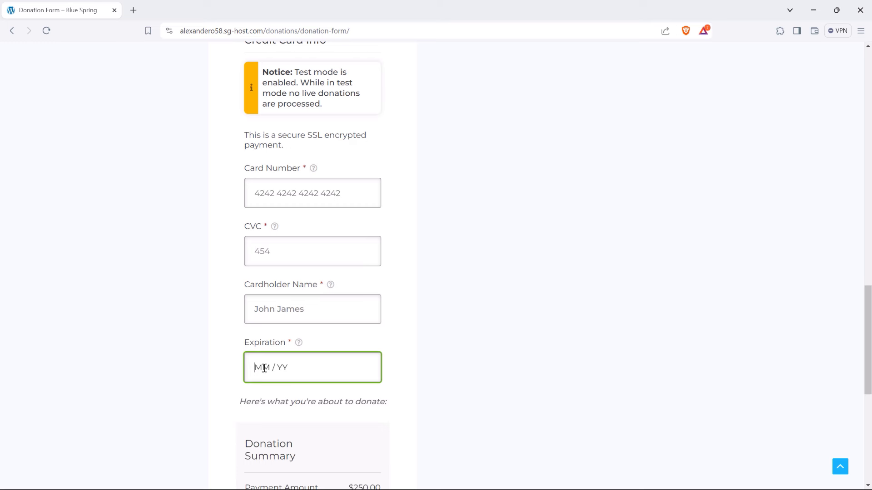
text(09 / 26)
Submit the $250.00 one-time test donation with Donate Now
scroll(298, 364, down, 5)
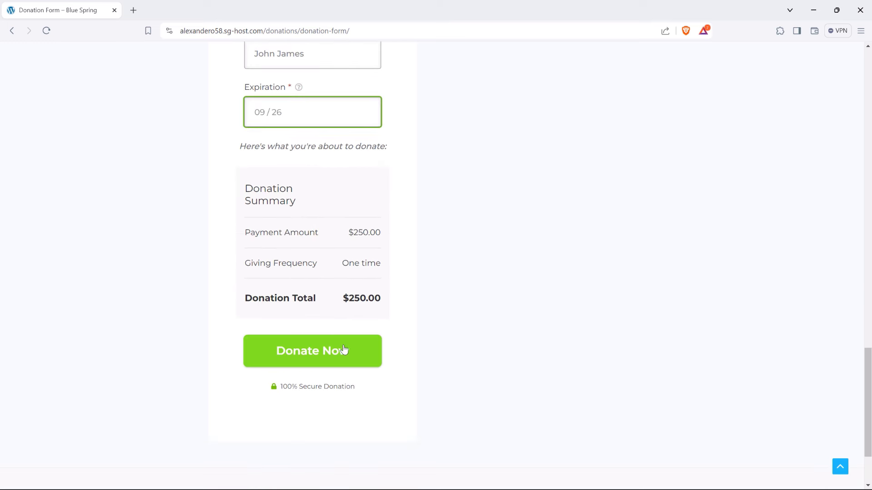
click(329, 350)
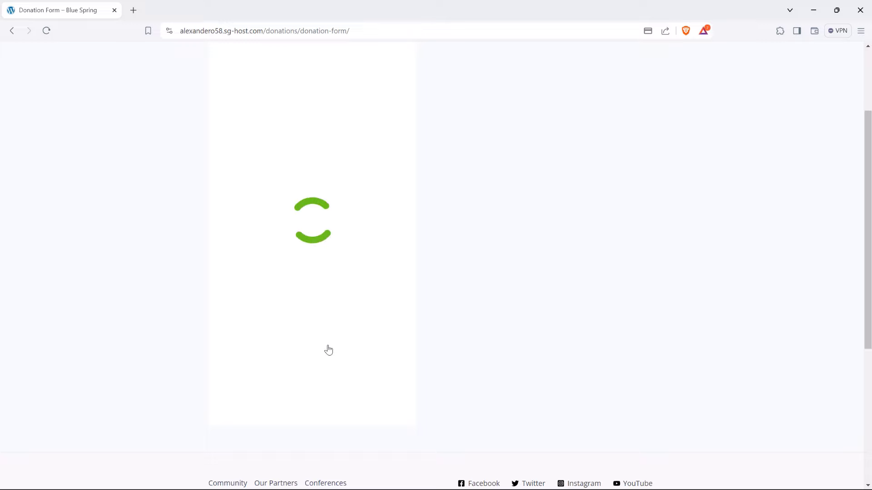
scroll(382, 345, up, 2)
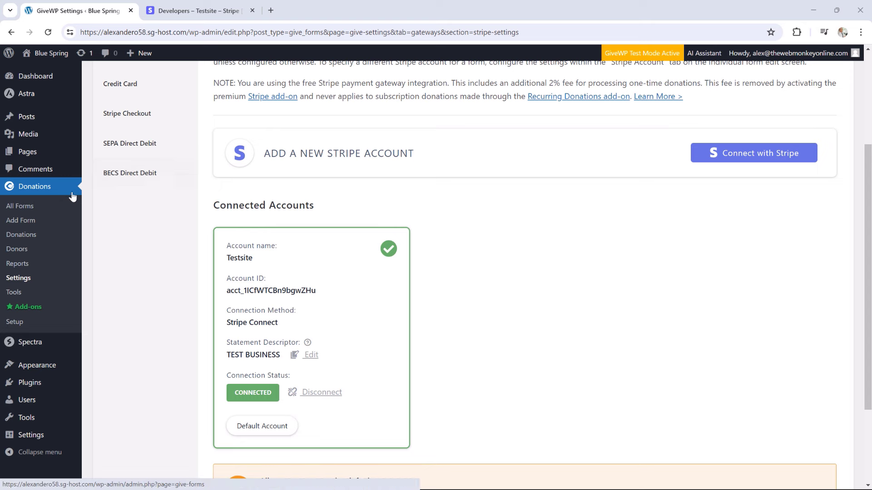
Check the $250.00 donation and its single donor in GiveWP, with the Gmail receipt window alongside
click(28, 238)
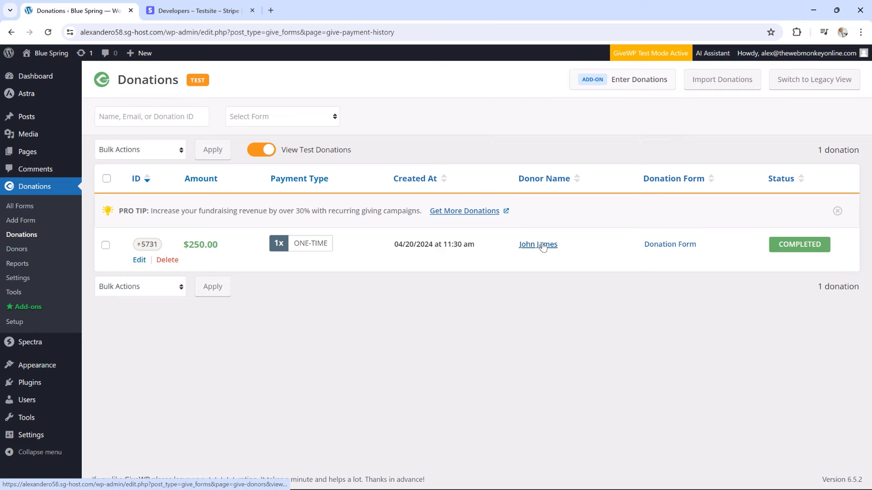
click(18, 252)
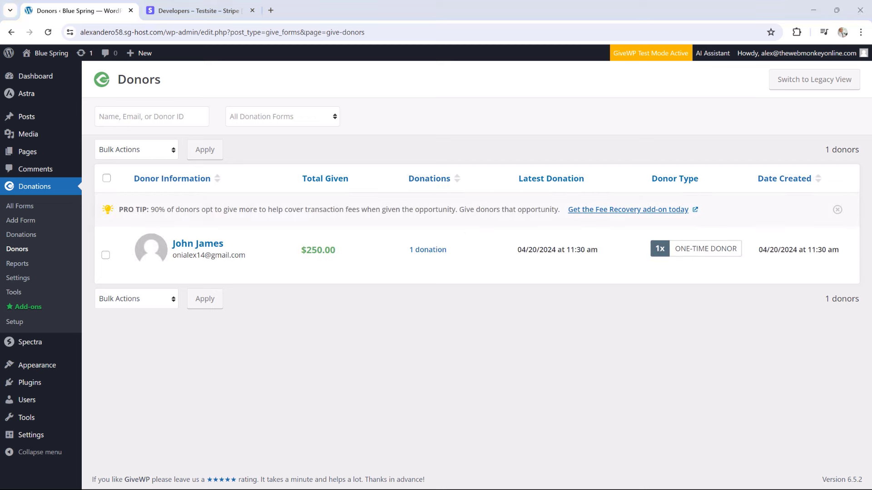
drag(871, 153, 565, 152)
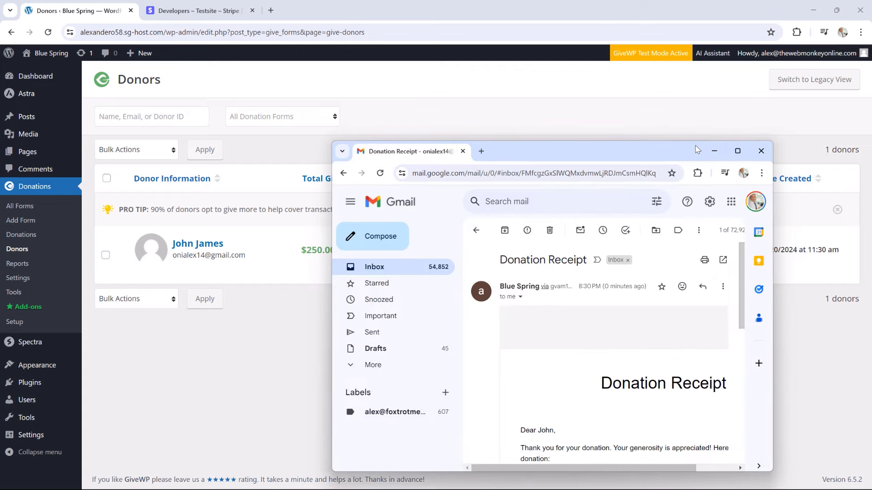
Maximize Gmail and read through the $250.00 Stripe credit card Donation Receipt email
click(738, 151)
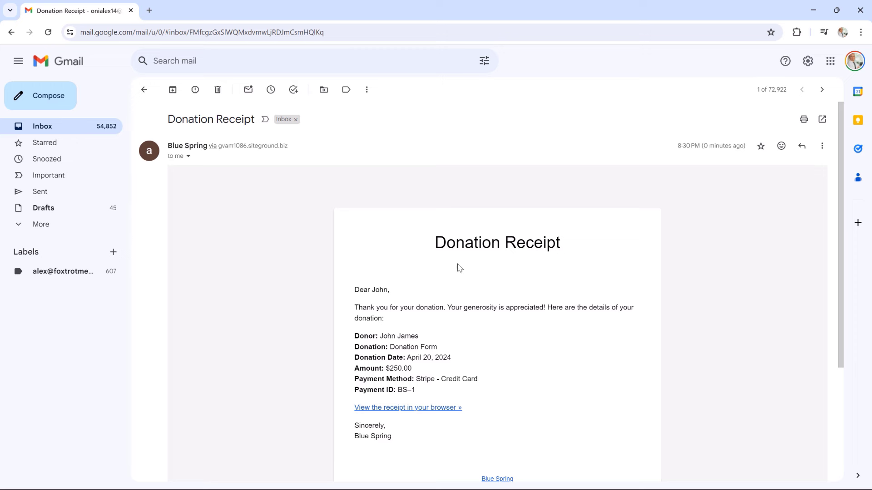
scroll(459, 267, down, 1)
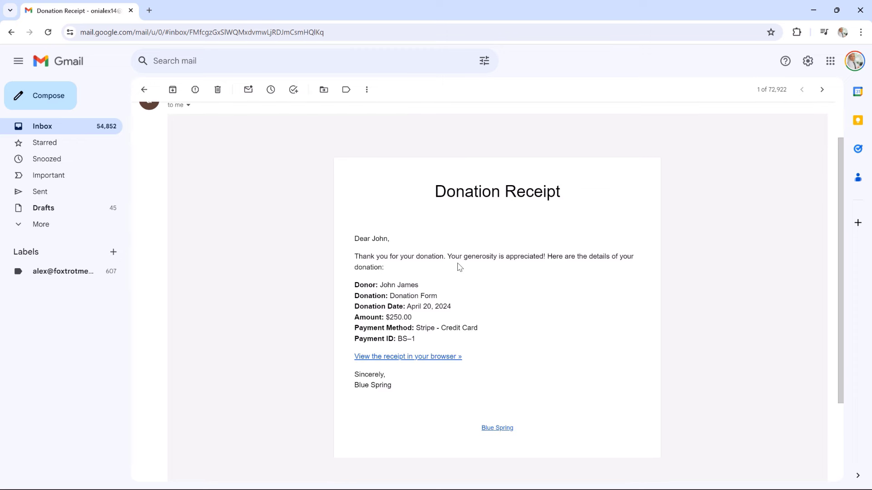
scroll(459, 267, down, 1)
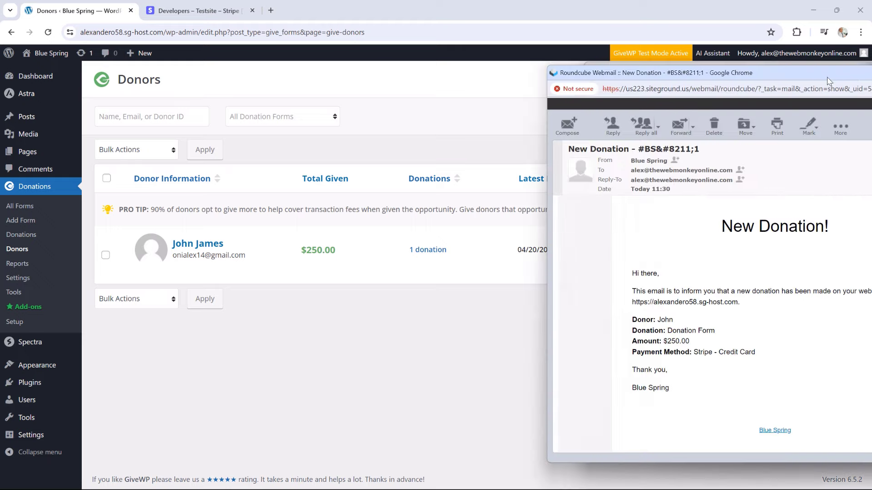
drag(871, 87, 662, 11)
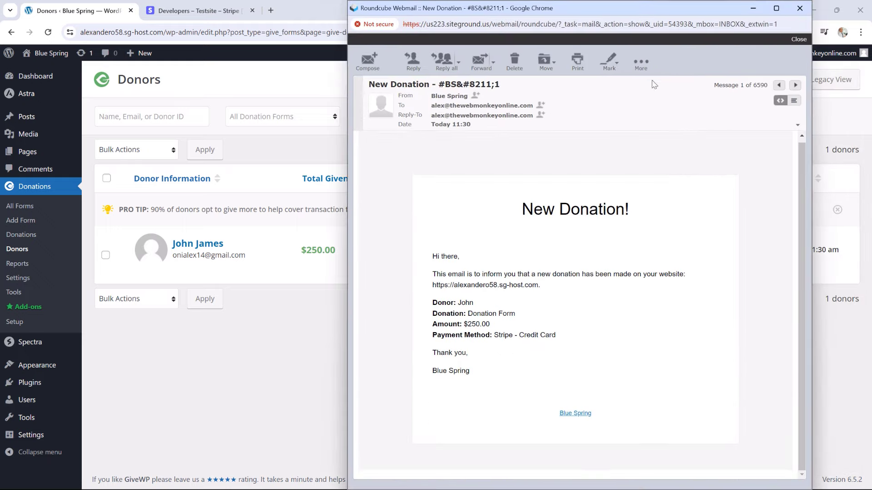
click(777, 9)
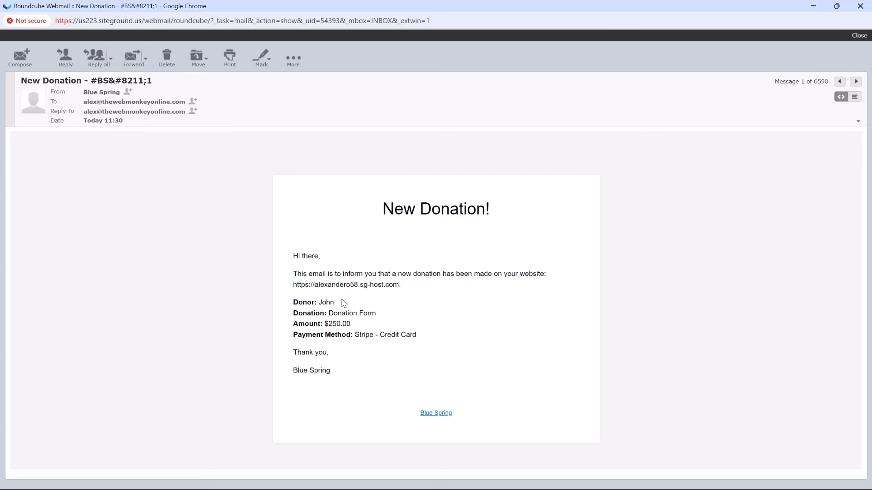
click(860, 6)
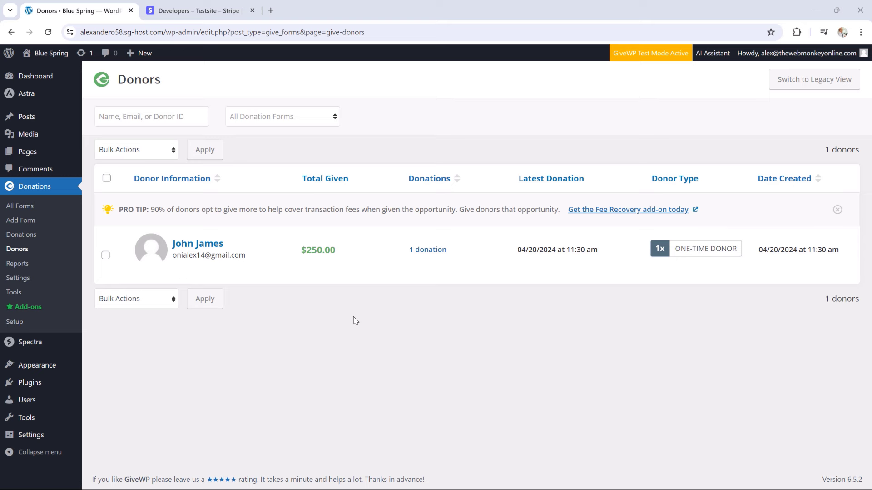
Disable GiveWP test mode in the Payment Gateways settings and save the changes
click(28, 278)
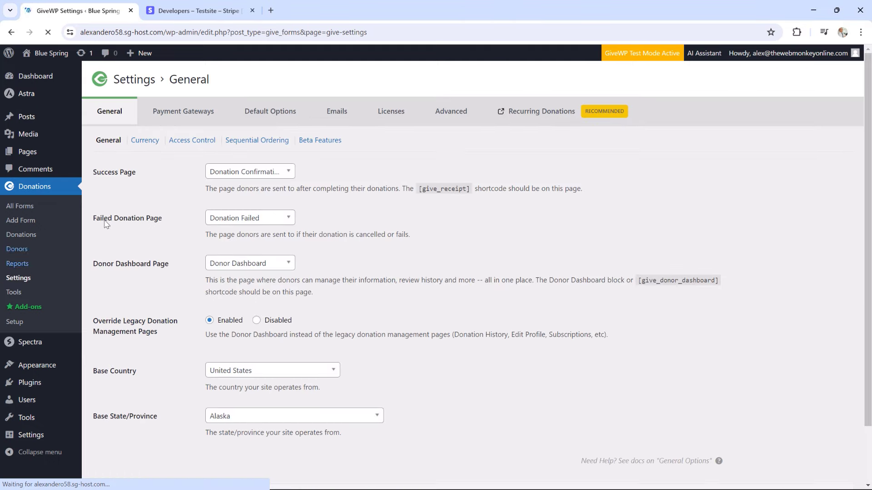
click(168, 113)
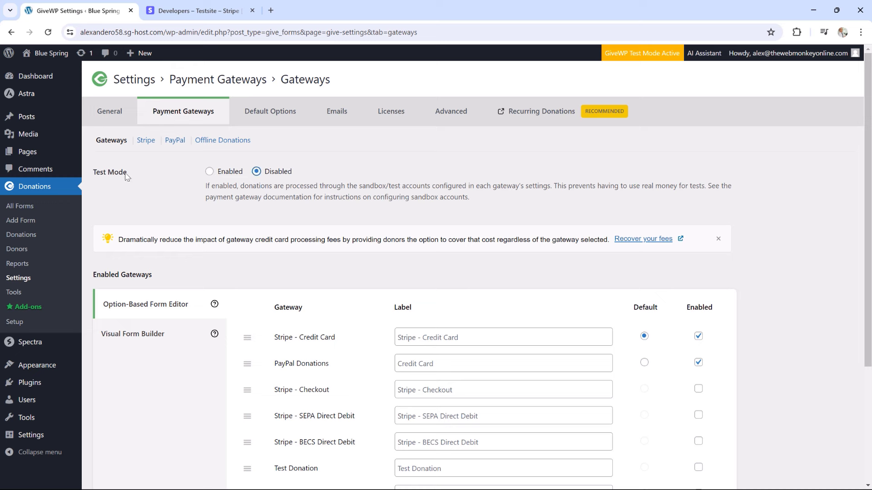
scroll(293, 236, down, 3)
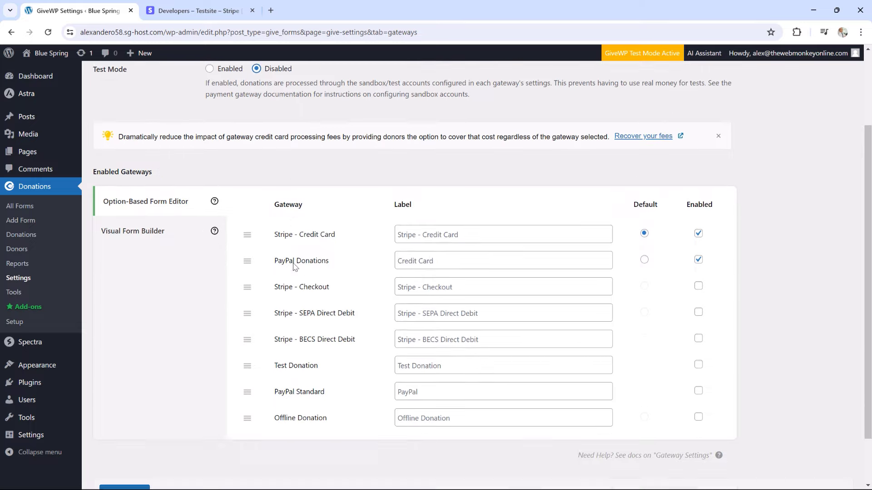
click(138, 431)
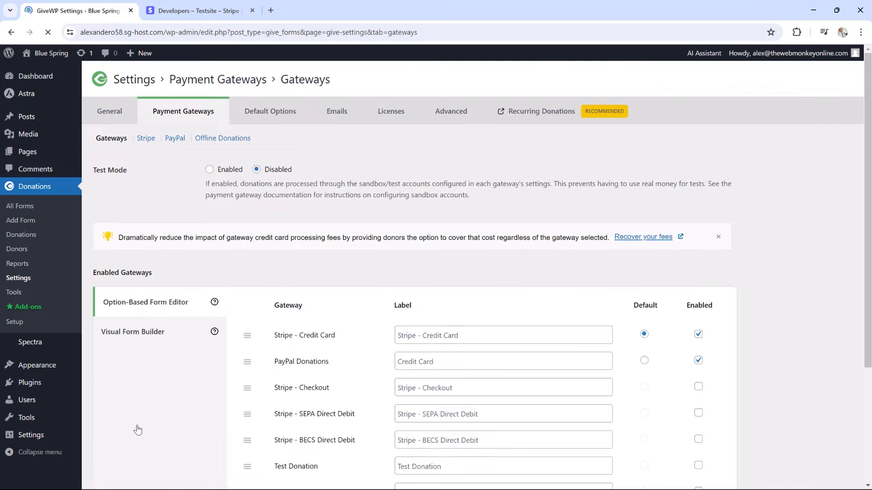
Review the Stripe gateway settings showing the connected Testsite account
click(150, 144)
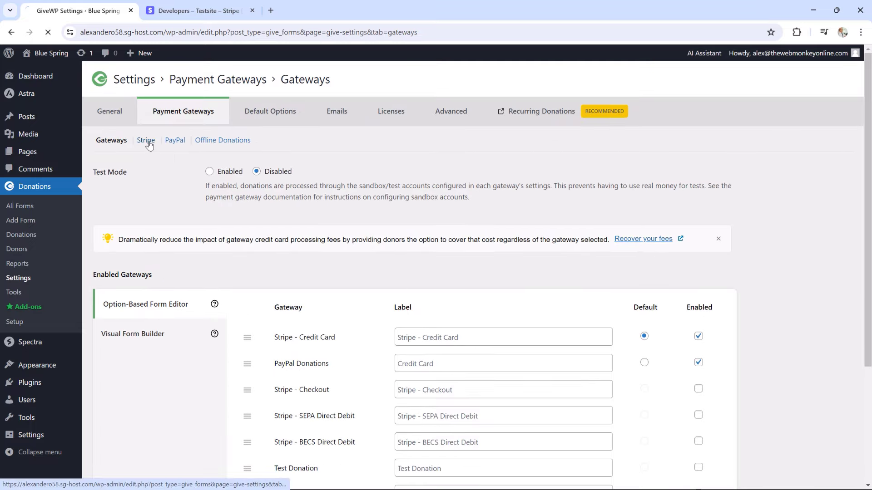
scroll(475, 389, down, 3)
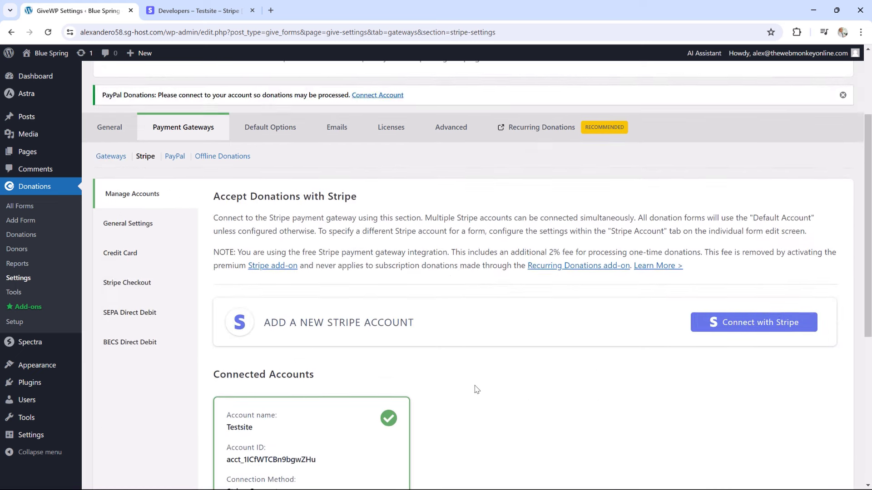
scroll(456, 324, down, 2)
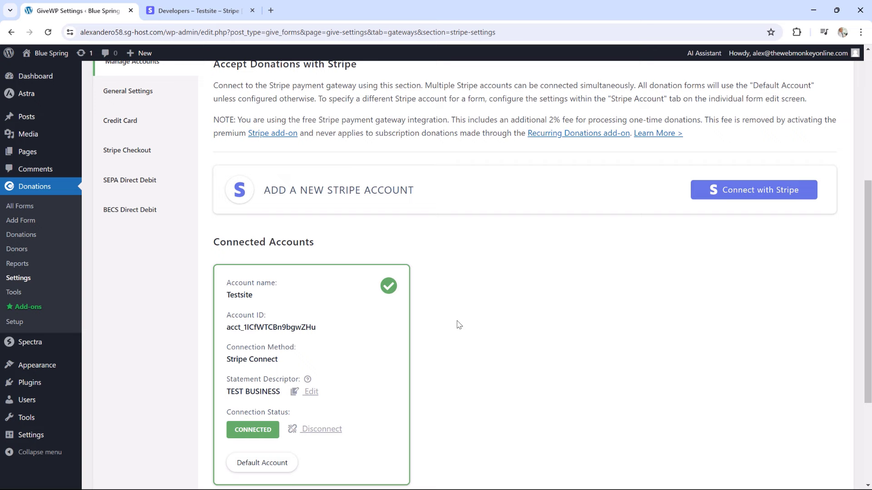
scroll(449, 315, down, 1)
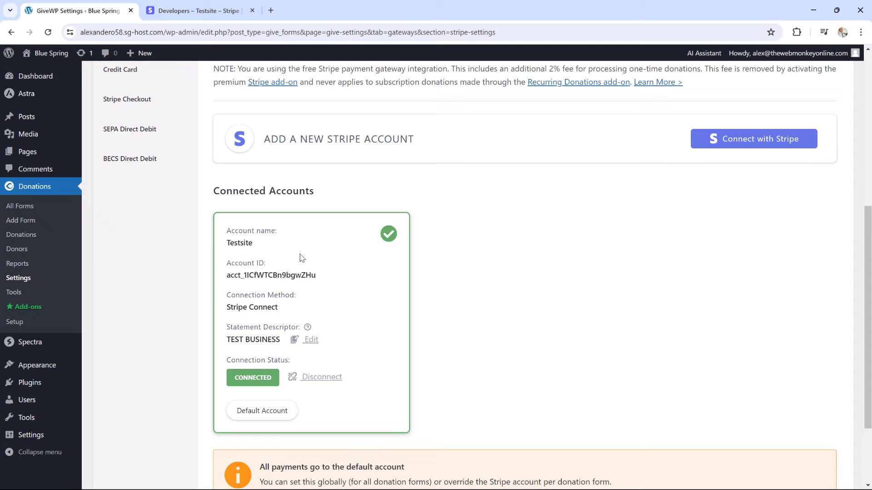
click(200, 11)
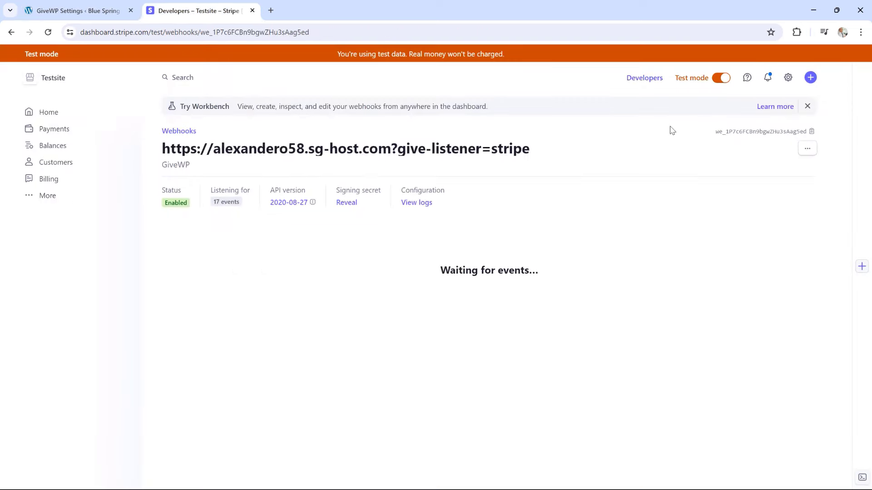
Turn off Stripe test mode and start adding a new live-mode webhook endpoint
click(722, 79)
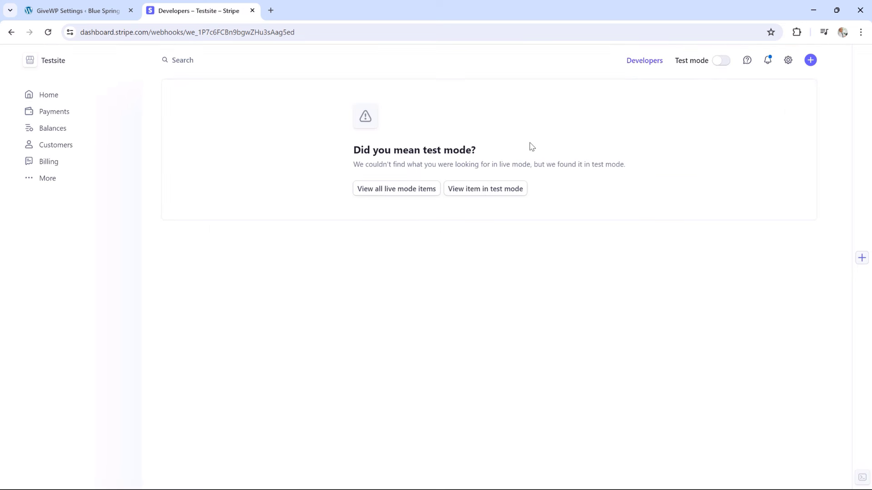
click(409, 189)
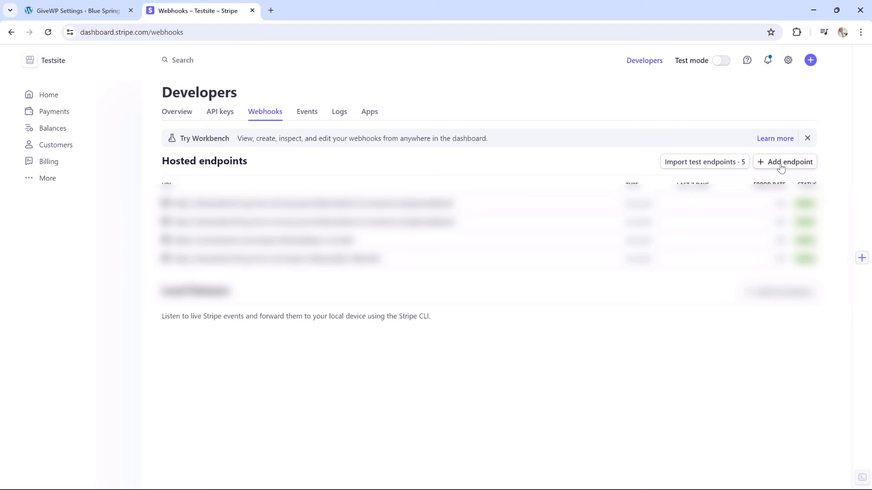
click(781, 168)
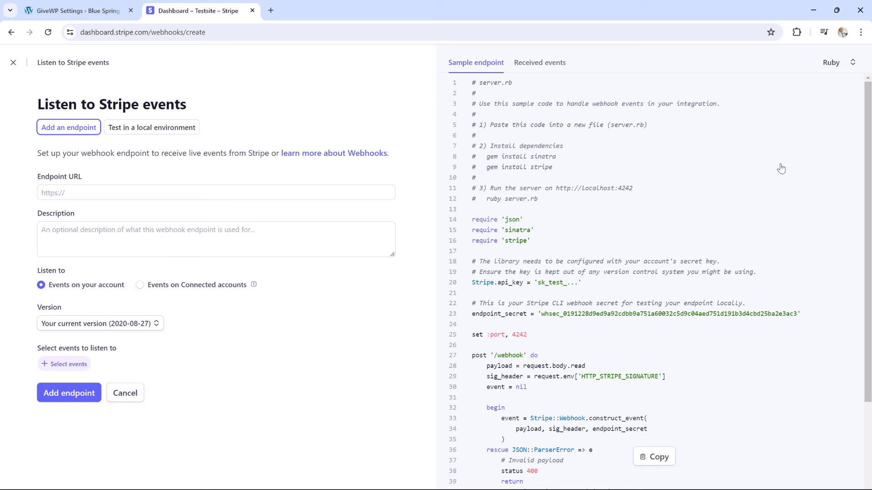
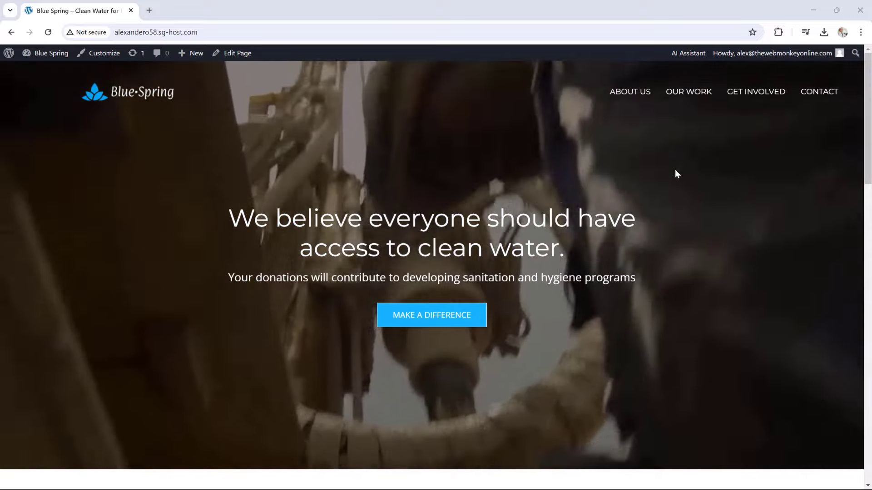
Scroll the Blue Spring homepage, then switch to the WordPress admin Dashboard
scroll(676, 171, down, 4)
scroll(675, 171, down, 2)
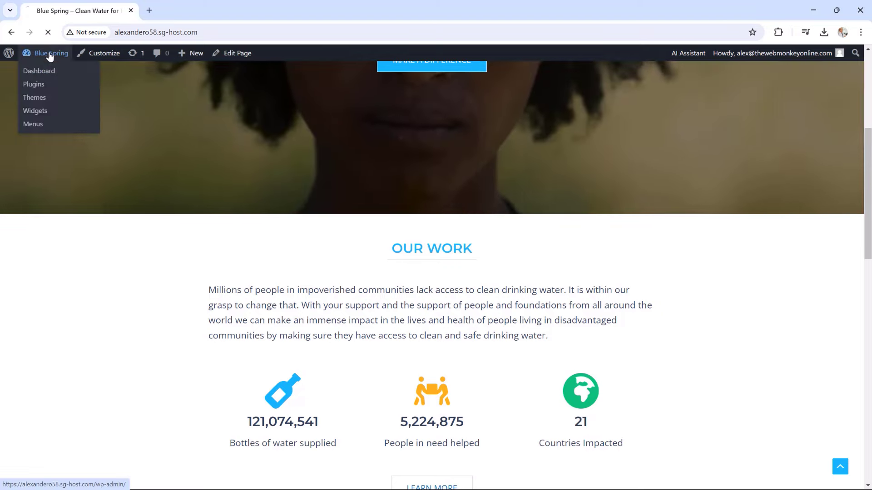
click(51, 55)
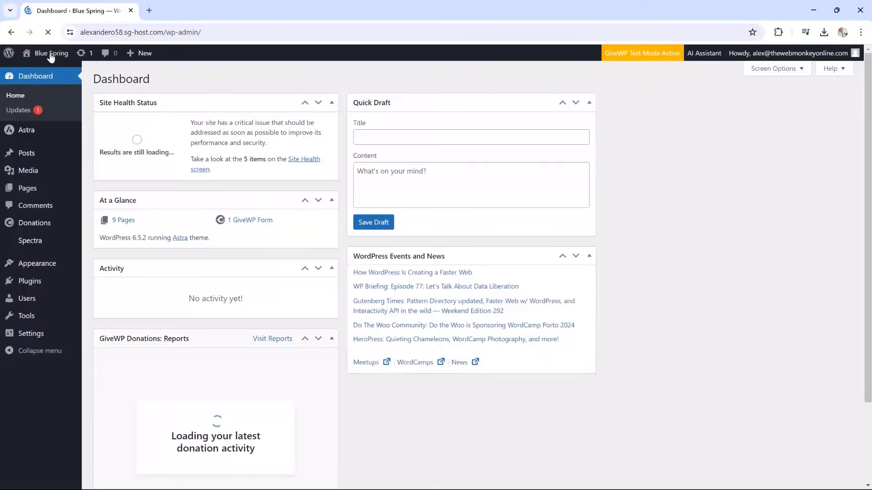
Open the GiveWP Donations list and review the three completed test donations
mouse_move(57, 227)
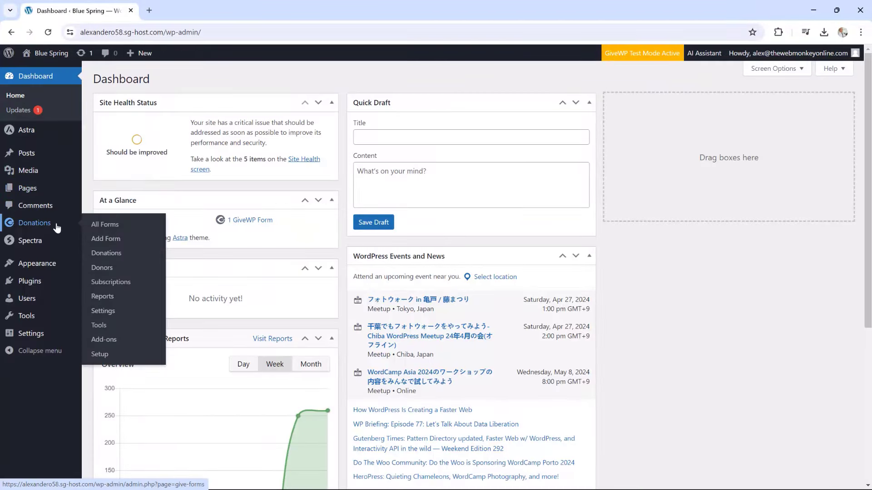
click(107, 255)
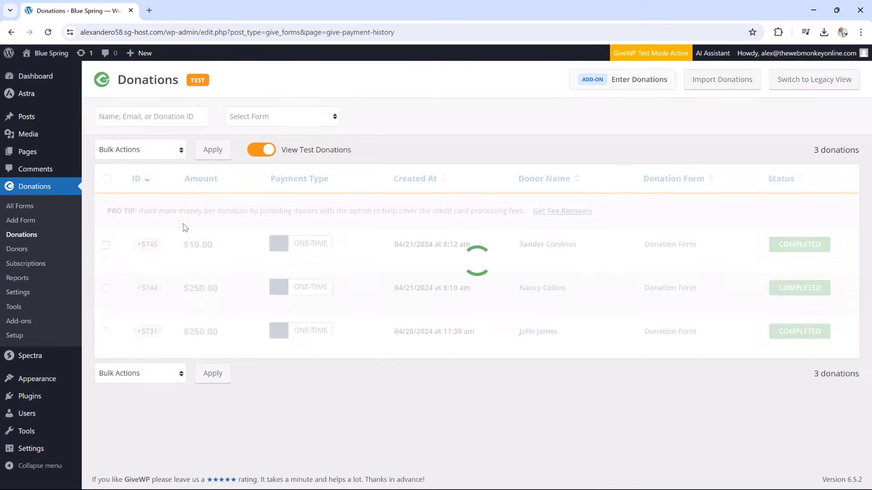
mouse_move(230, 237)
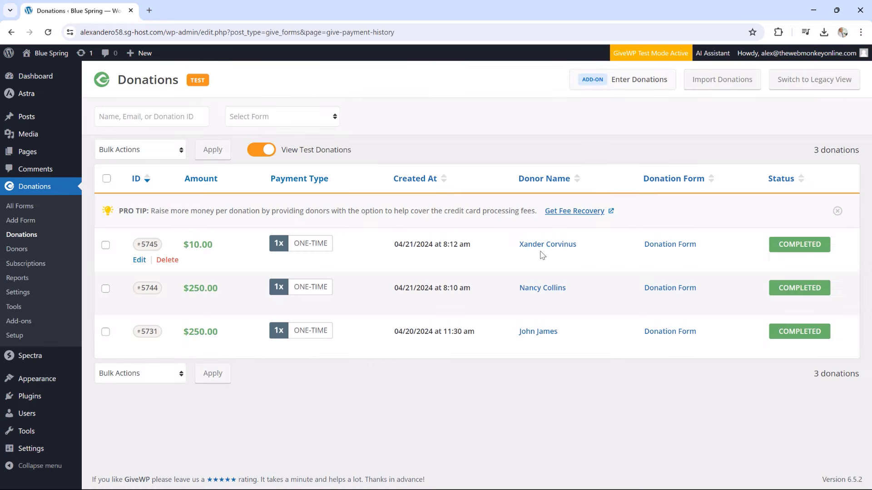
mouse_move(505, 302)
Return to the live homepage and open the Home page in the block editor
click(60, 54)
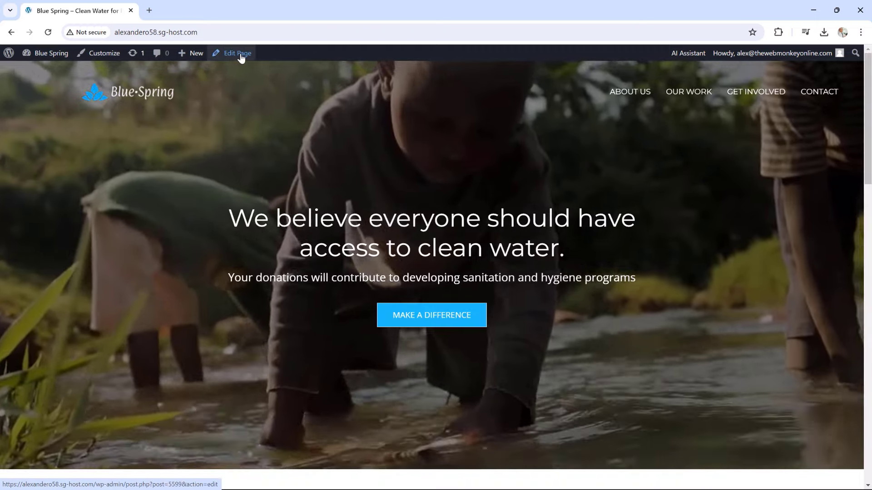
click(238, 53)
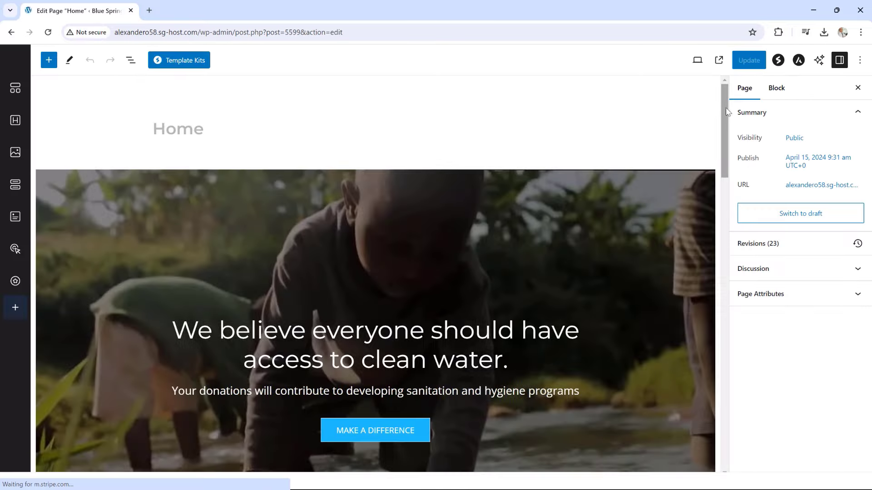
drag(723, 116, 724, 389)
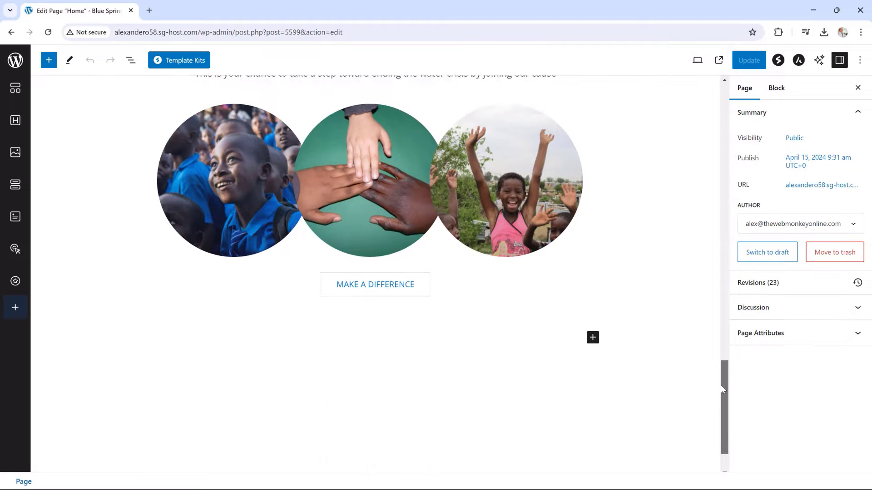
Add a one-column container holding a centred H3 heading 'Our Latest Donors'
click(593, 326)
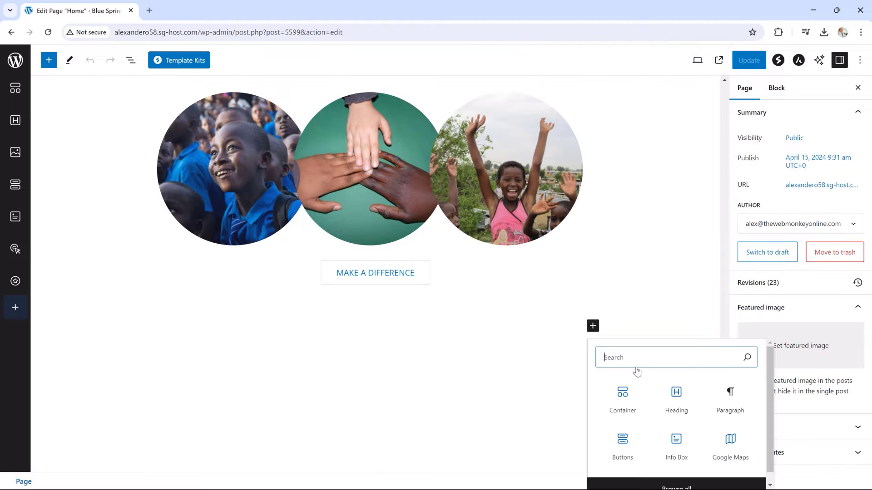
click(623, 396)
click(297, 383)
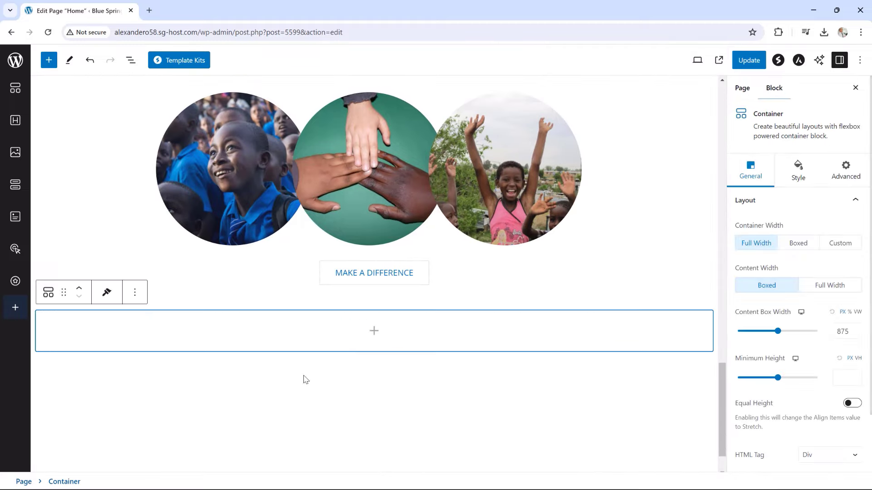
click(375, 334)
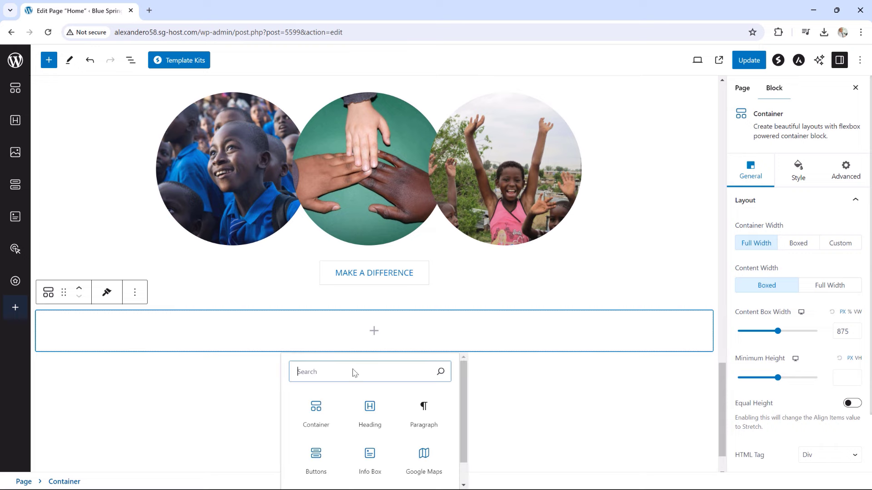
click(368, 405)
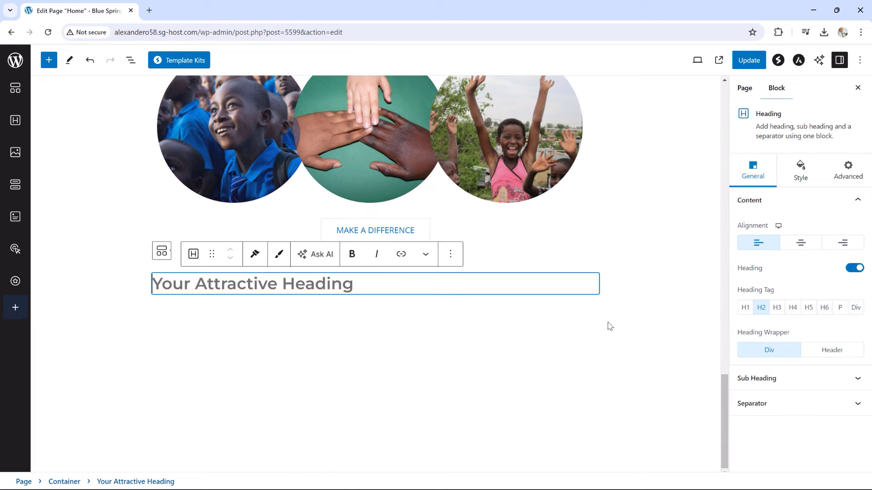
click(777, 308)
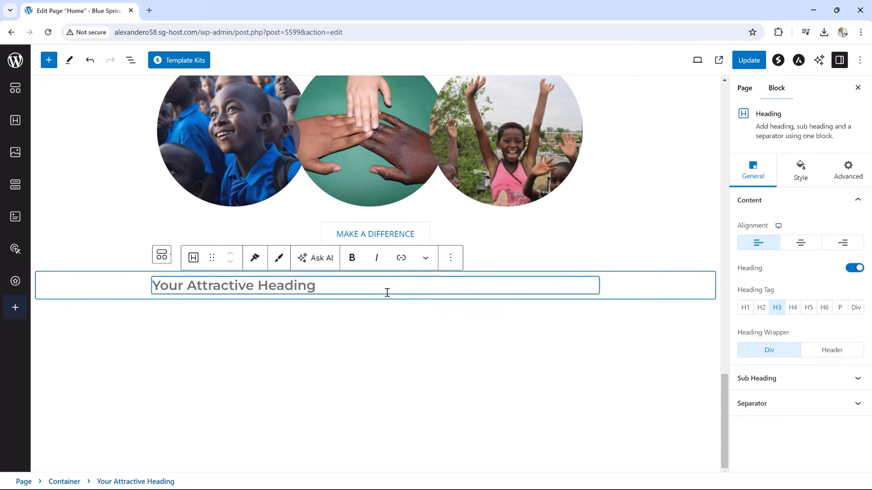
click(800, 244)
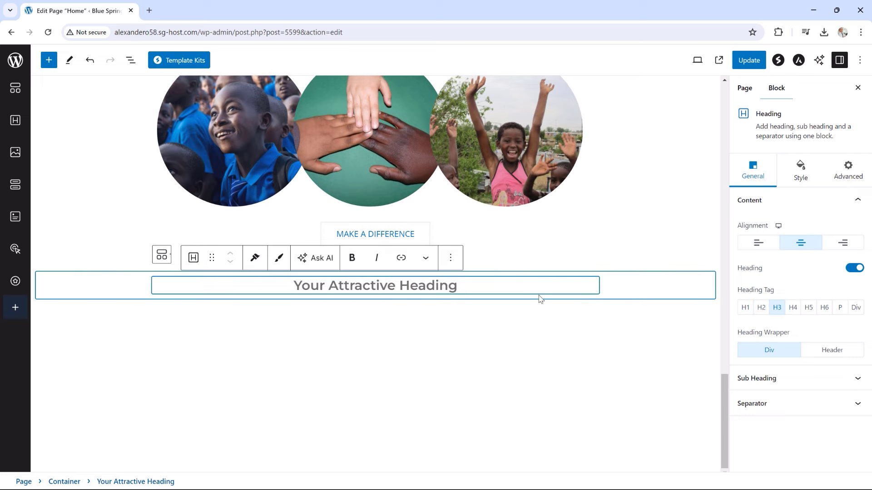
drag(432, 284, 284, 279)
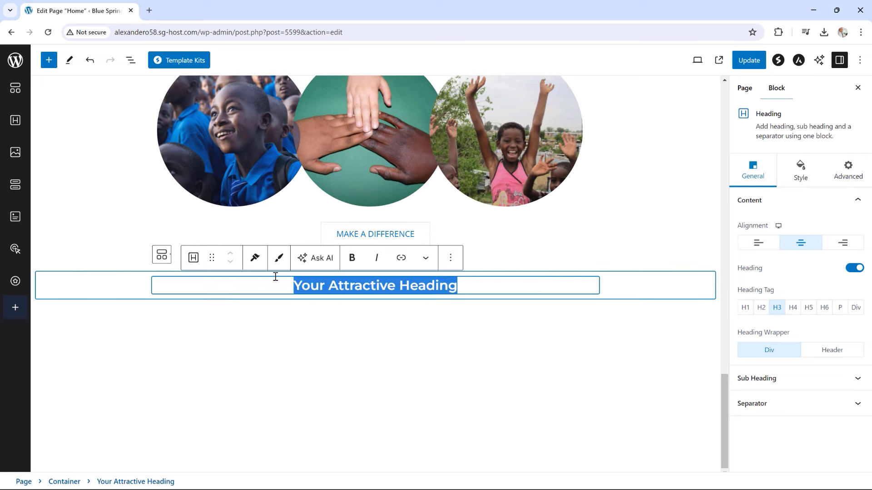
text(Our La)
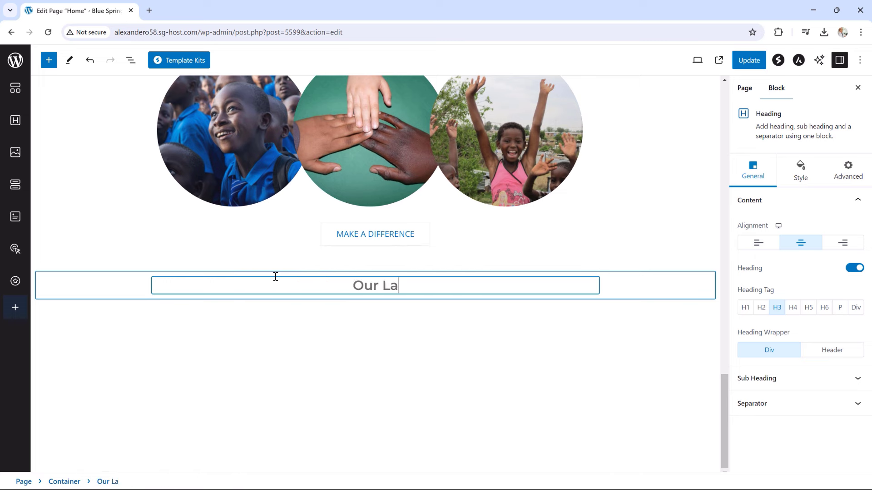
text(test Donors)
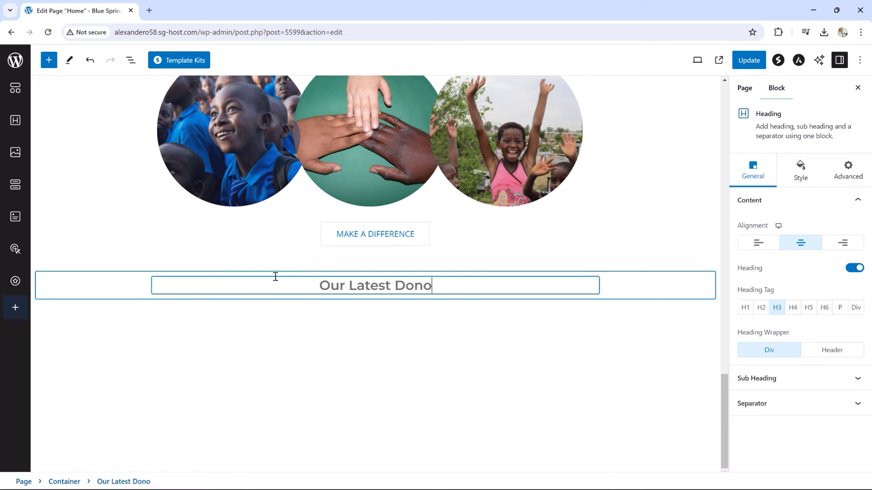
Give the heading a thin solid 32 px separator in #22BEFF with 0 bottom spacing
click(756, 403)
click(815, 290)
click(814, 303)
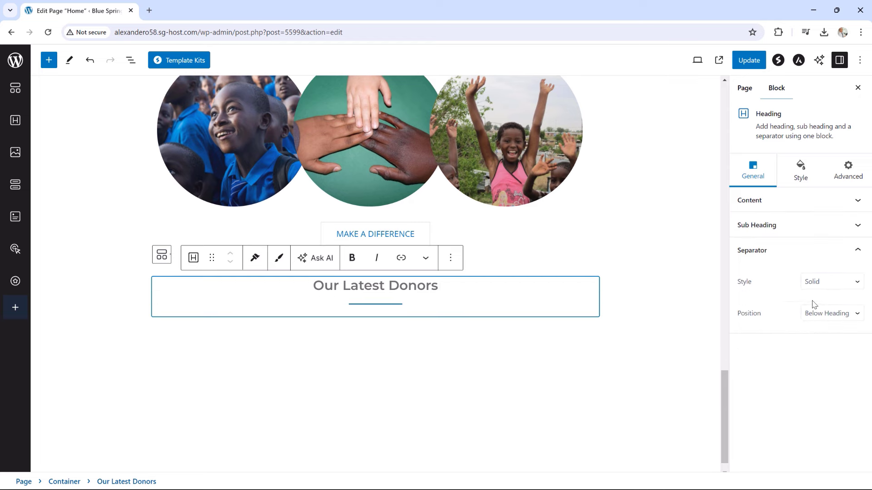
click(804, 179)
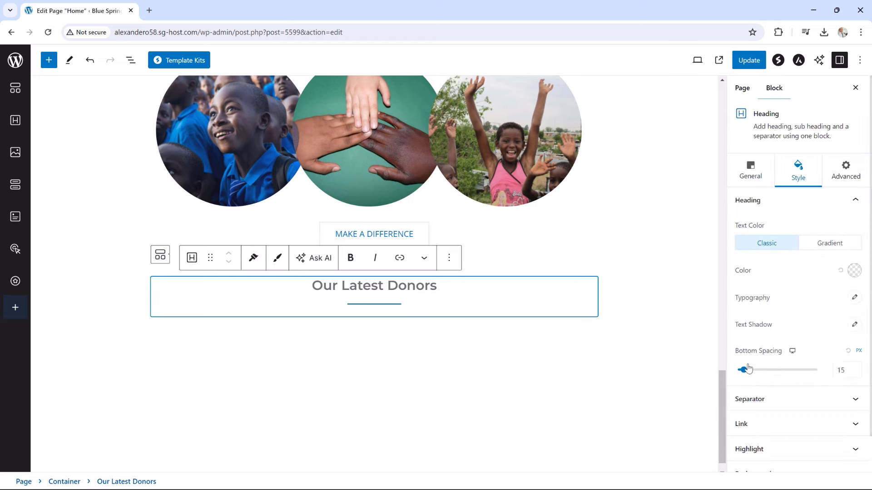
drag(747, 369, 729, 373)
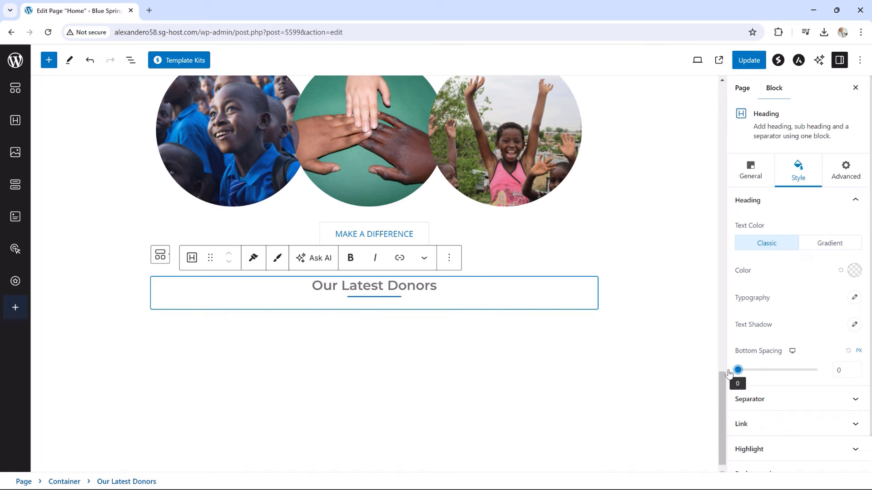
click(775, 402)
drag(747, 271, 764, 274)
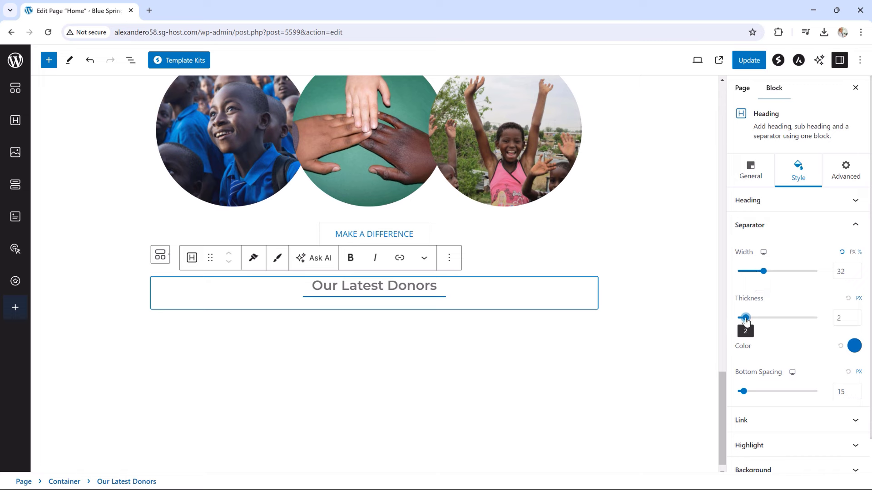
drag(746, 321, 742, 320)
click(854, 346)
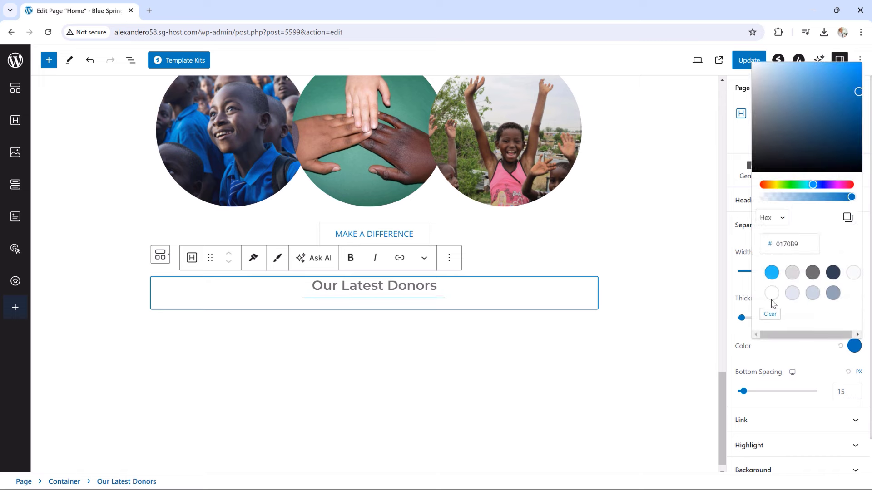
click(771, 273)
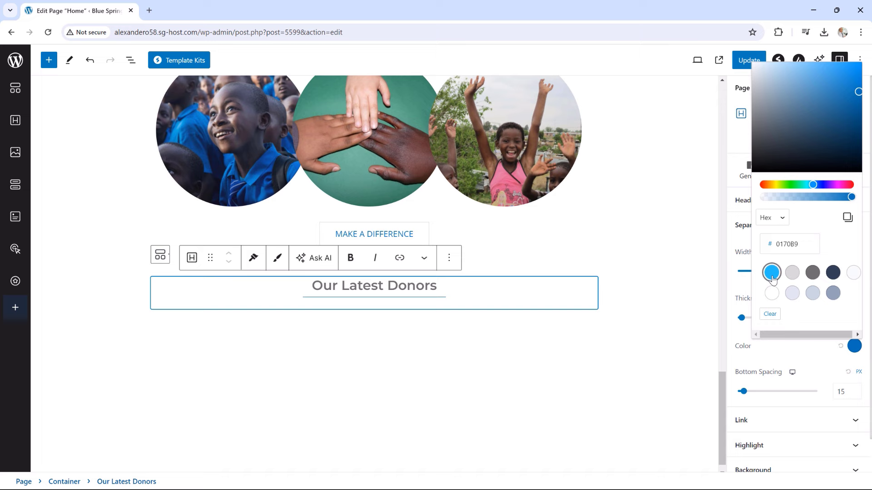
click(630, 313)
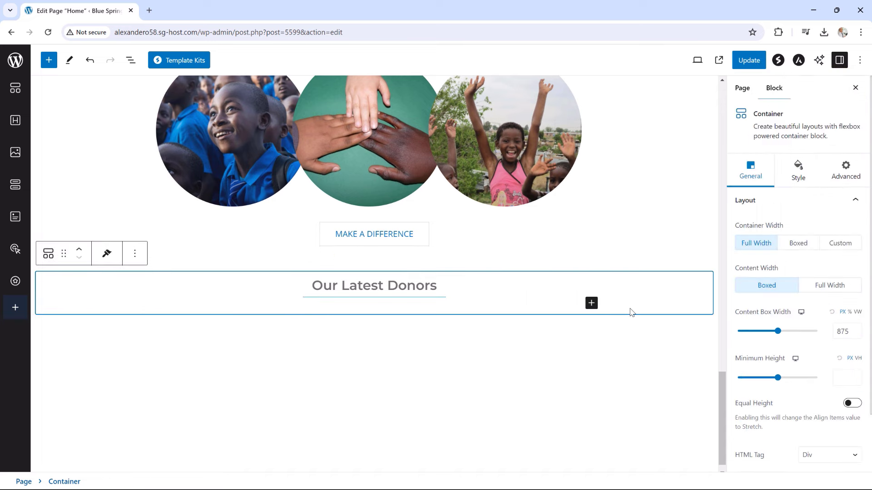
Insert a GiveWP Donor Wall block under the heading, showing three donor cards
click(591, 303)
click(656, 468)
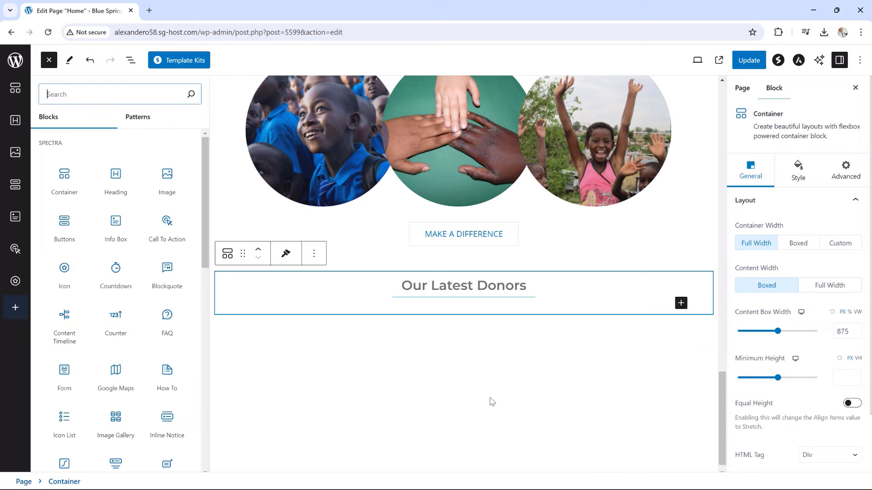
scroll(178, 286, down, 15)
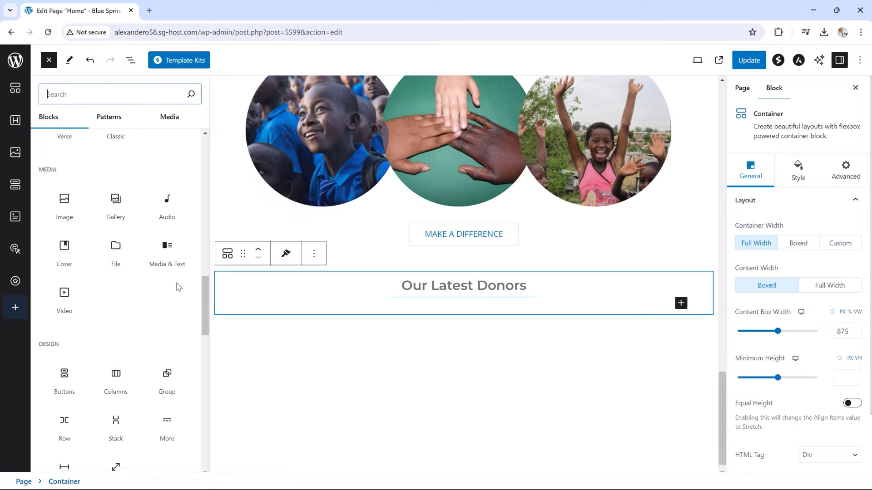
scroll(179, 287, down, 8)
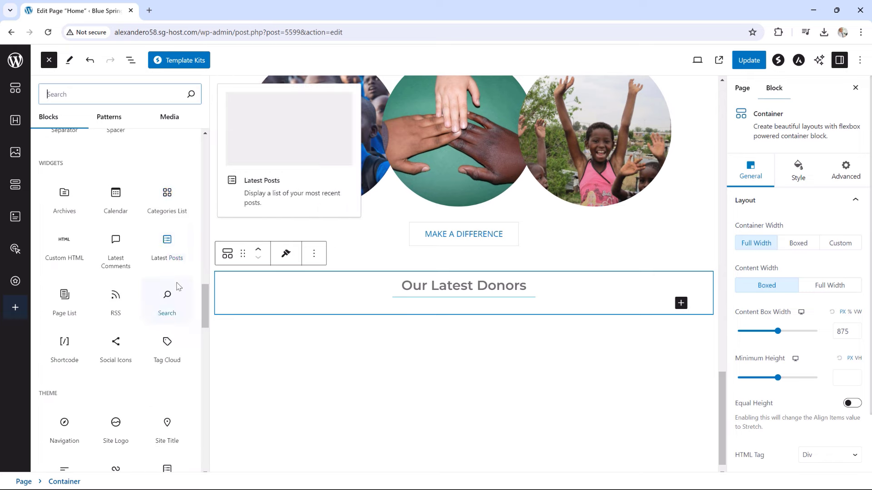
scroll(179, 286, down, 15)
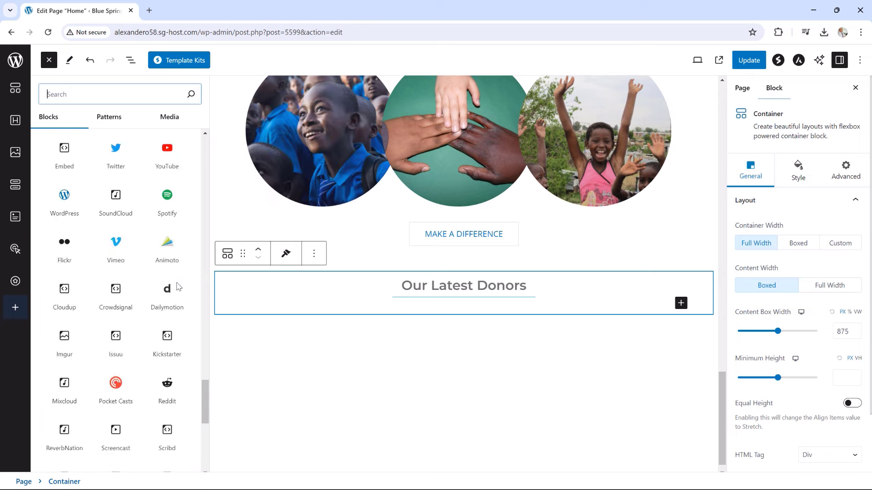
scroll(179, 286, down, 8)
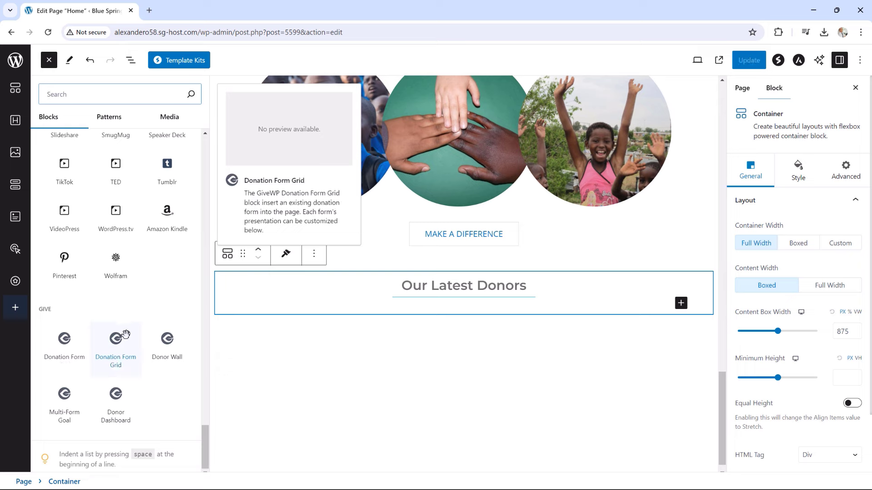
click(167, 342)
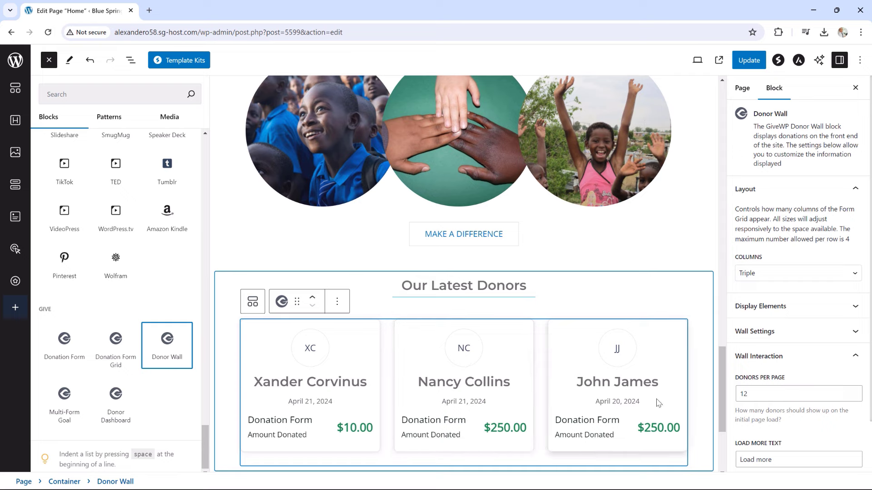
click(704, 465)
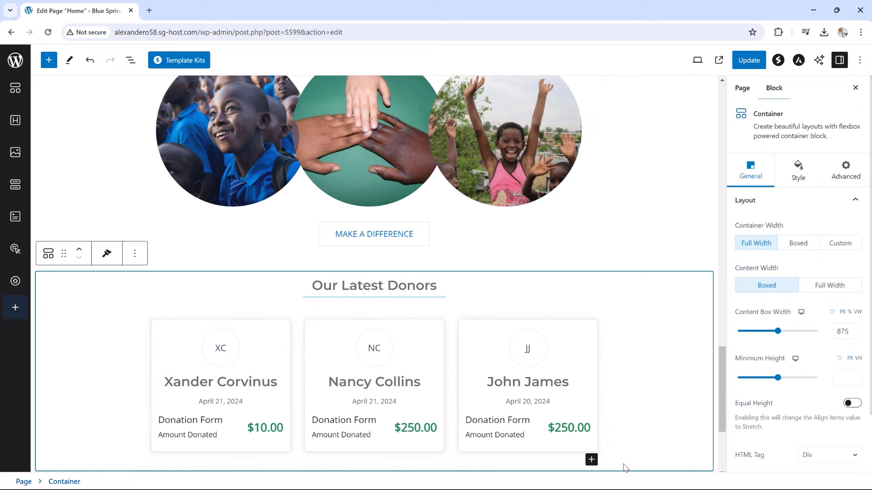
Add a Buttons block below the donor cards labelled 'DONATE NOW' with the outline style
click(591, 460)
click(622, 392)
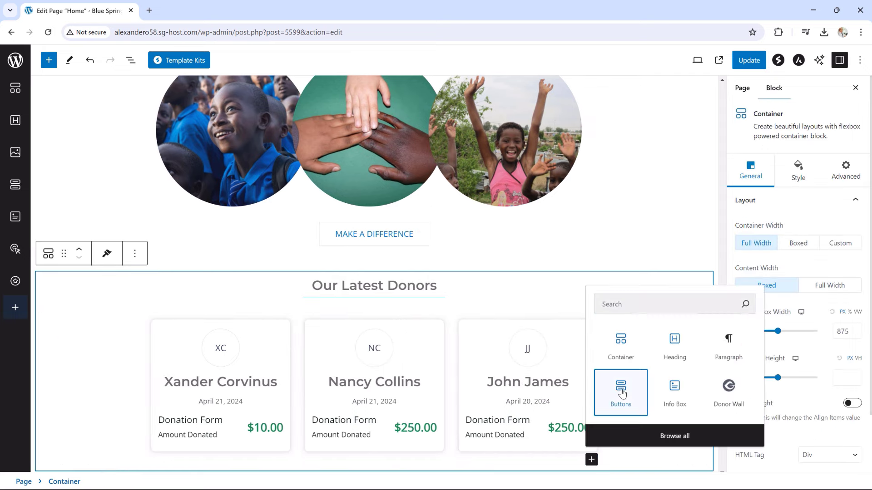
click(621, 393)
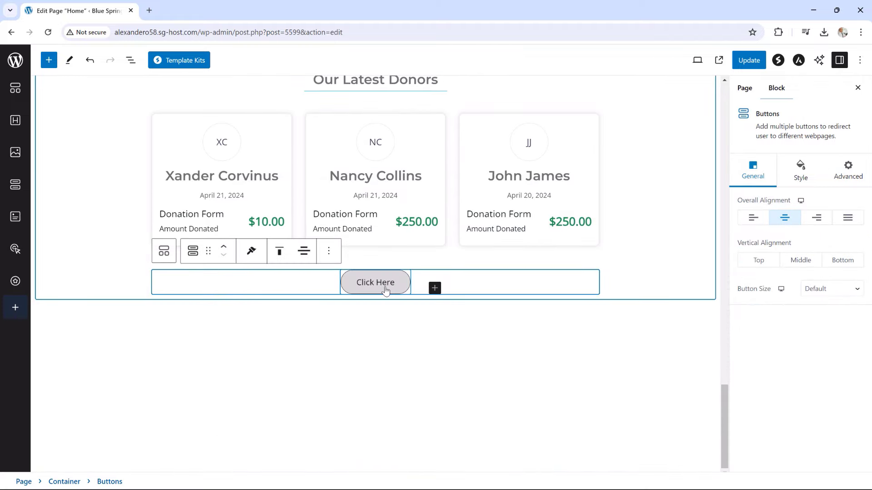
click(395, 285)
drag(397, 286, 343, 281)
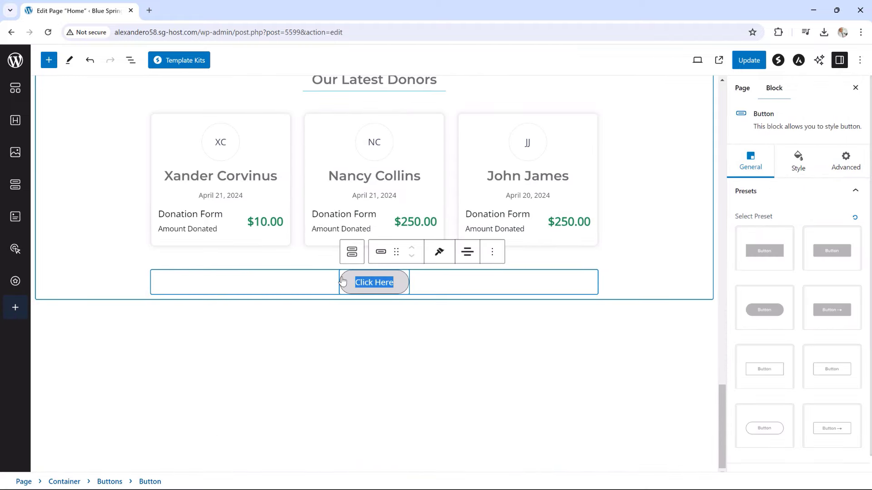
text(donate)
key(BackSpace)
key(BackSpace)
key(BackSpace)
key(BackSpace)
key(BackSpace)
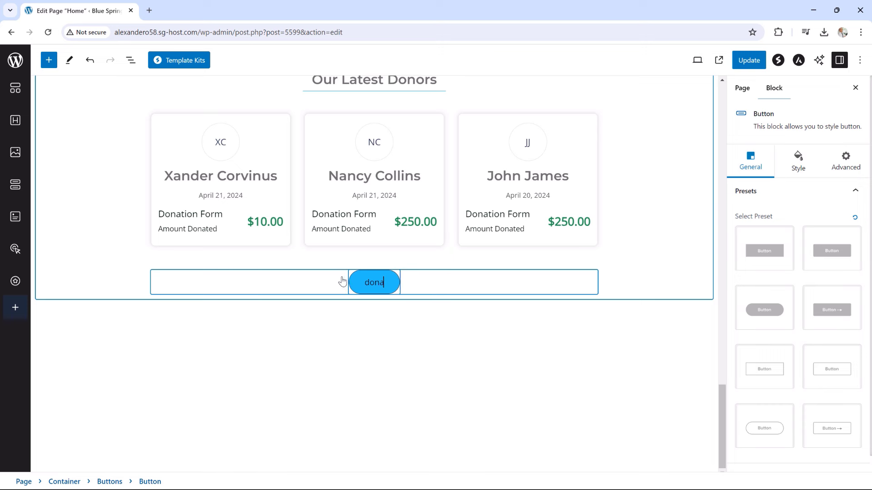
key(BackSpace)
text(d)
key(BackSpace)
text(DONATE NOW)
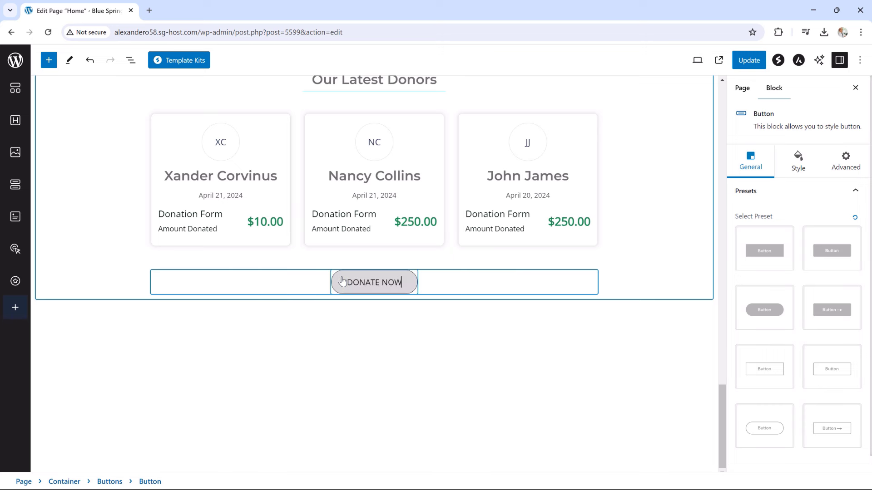
click(755, 361)
click(790, 164)
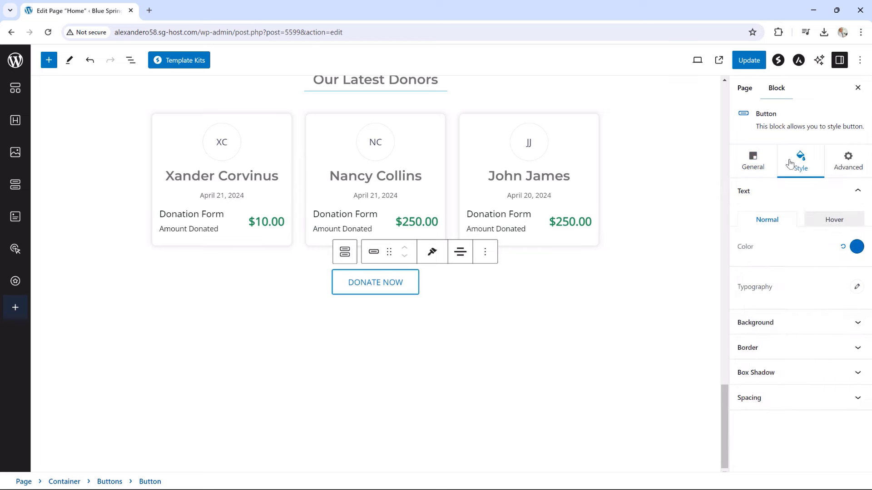
Set the DONATE NOW button's border colour to light grey #DADADA
click(768, 354)
scroll(817, 386, down, 1)
click(853, 408)
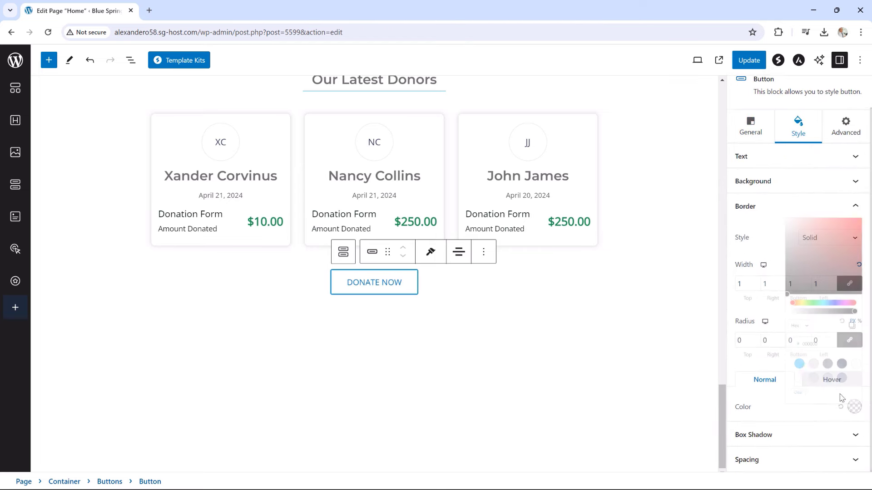
click(792, 341)
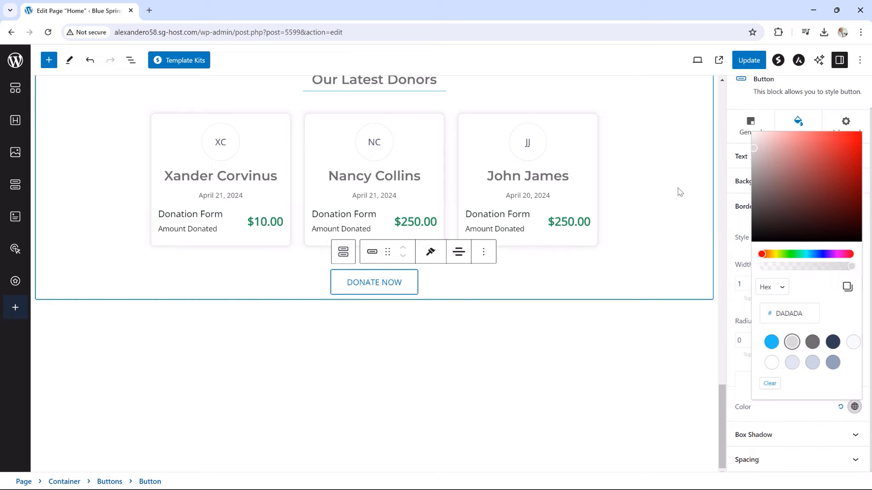
scroll(679, 192, up, 2)
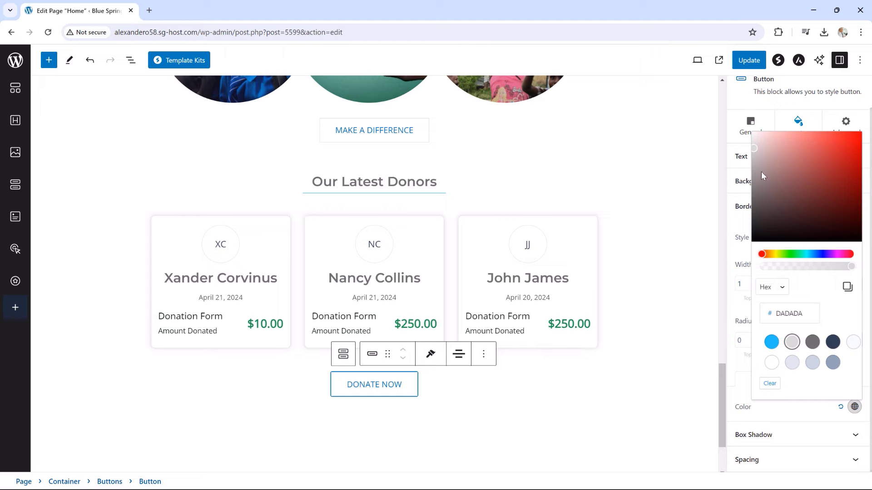
Give the donors container separate top and bottom padding of 50 px
click(68, 185)
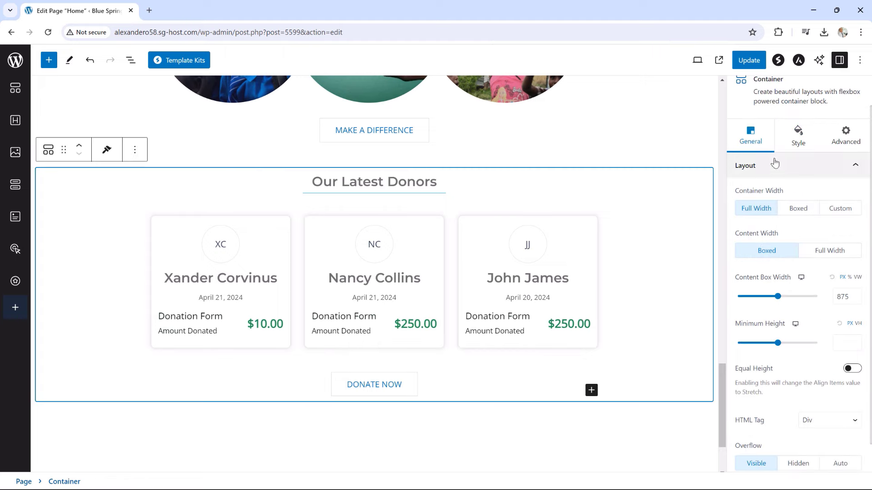
click(798, 136)
click(778, 356)
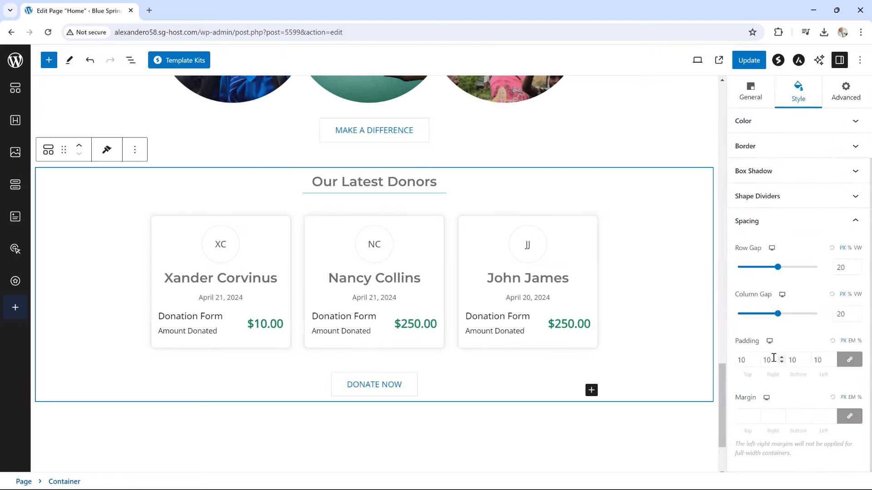
click(847, 362)
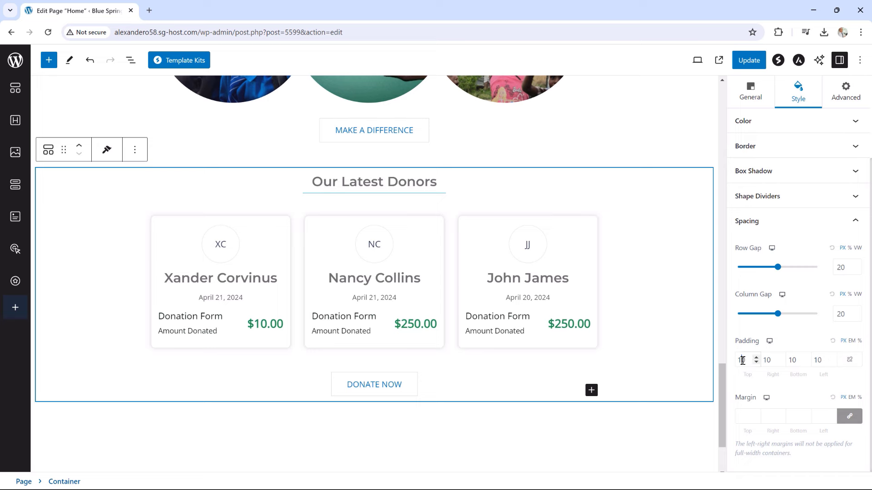
drag(742, 361, 737, 362)
text(5)
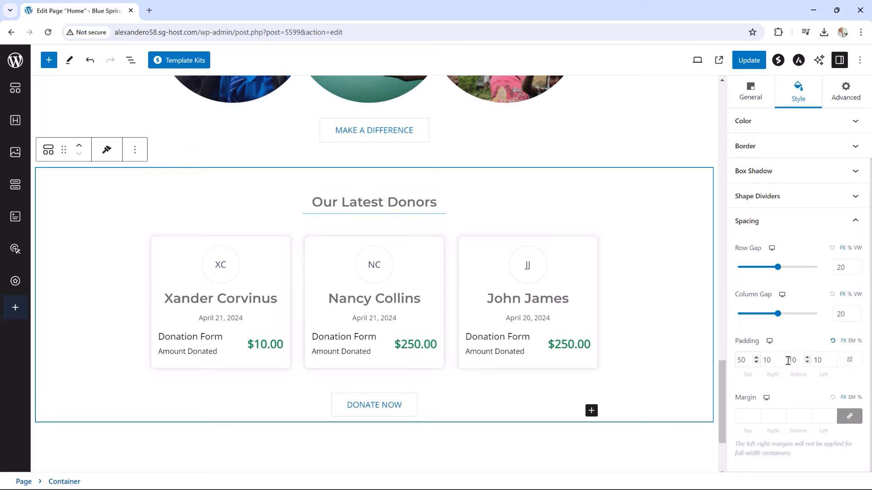
click(792, 360)
text(5)
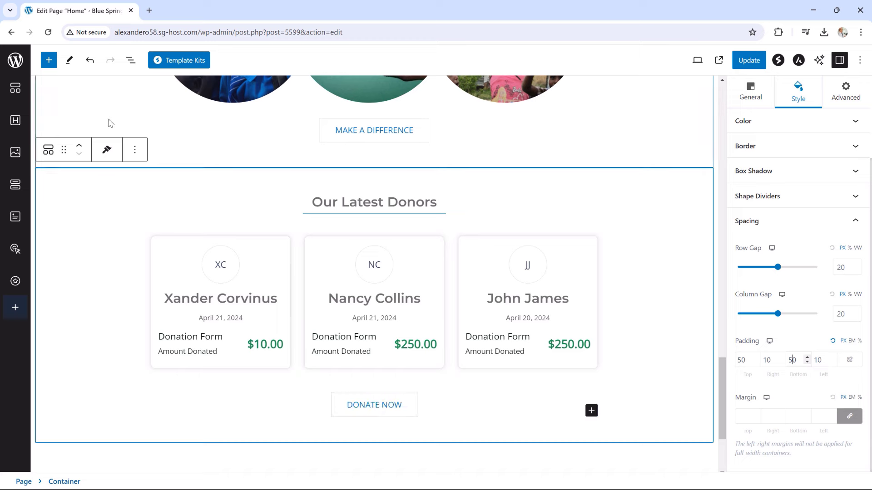
Move the donors section directly below the hero in List View and update the page
click(131, 60)
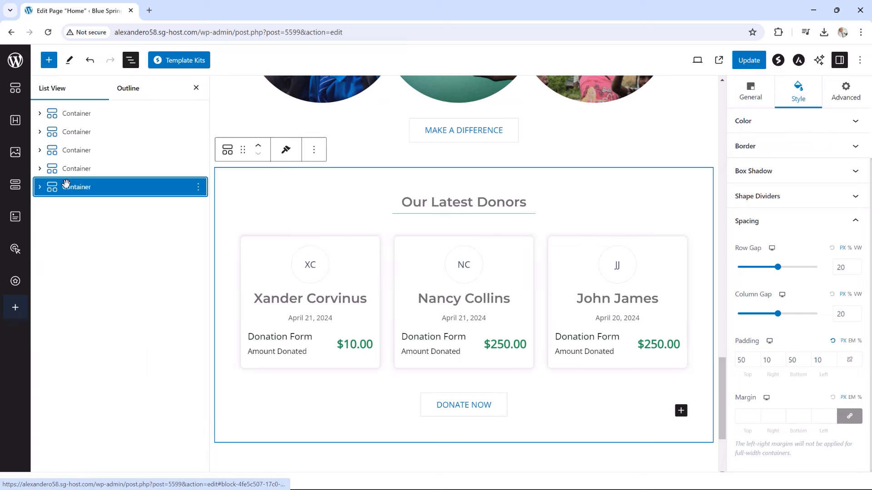
drag(68, 189, 51, 141)
click(40, 151)
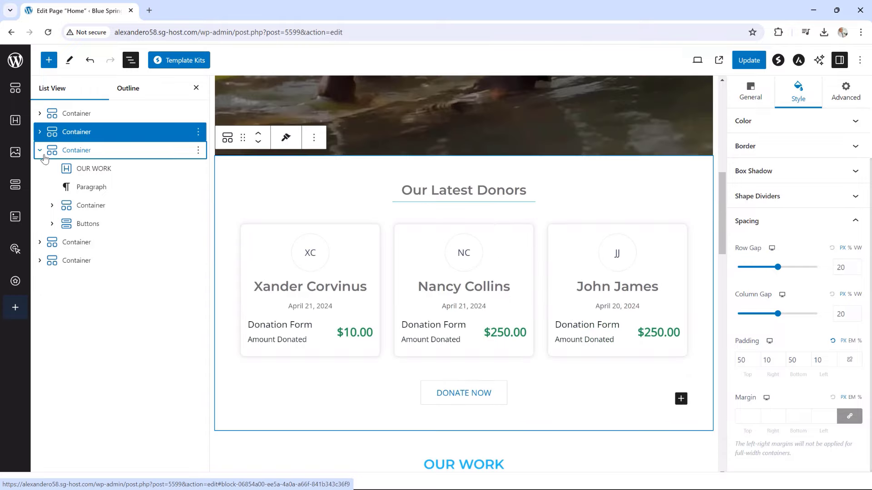
scroll(444, 286, up, 5)
scroll(443, 285, down, 4)
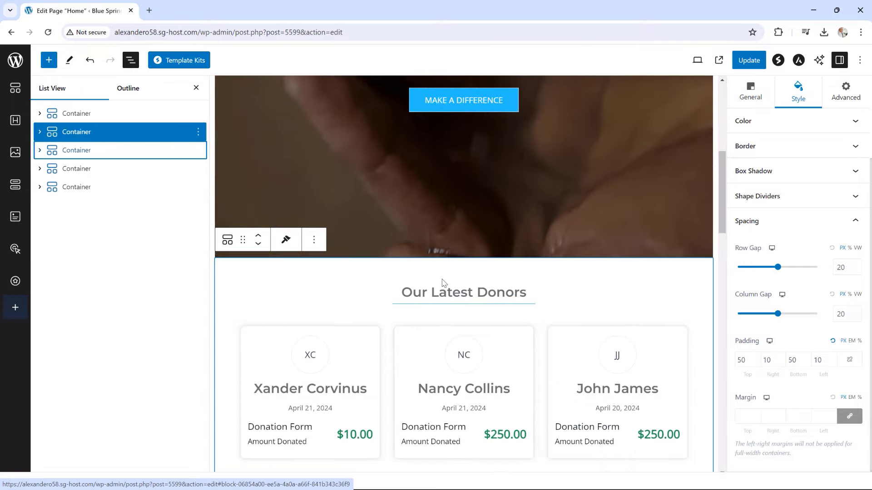
scroll(441, 282, up, 5)
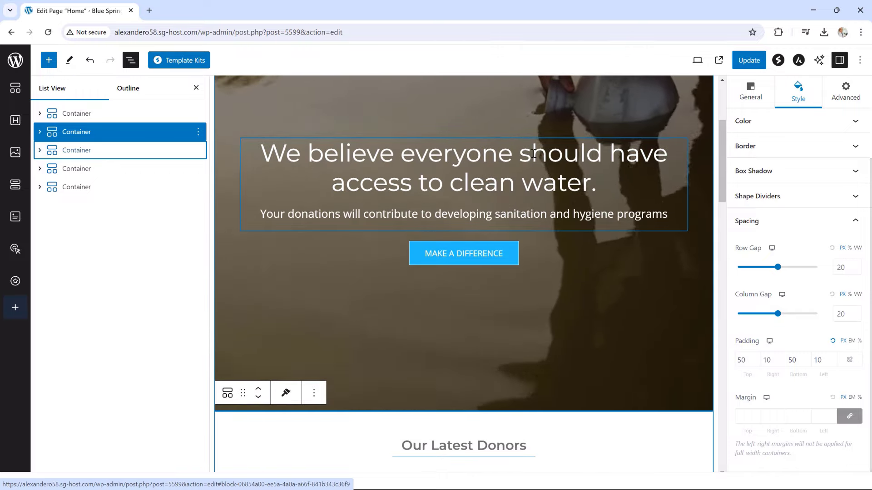
click(745, 61)
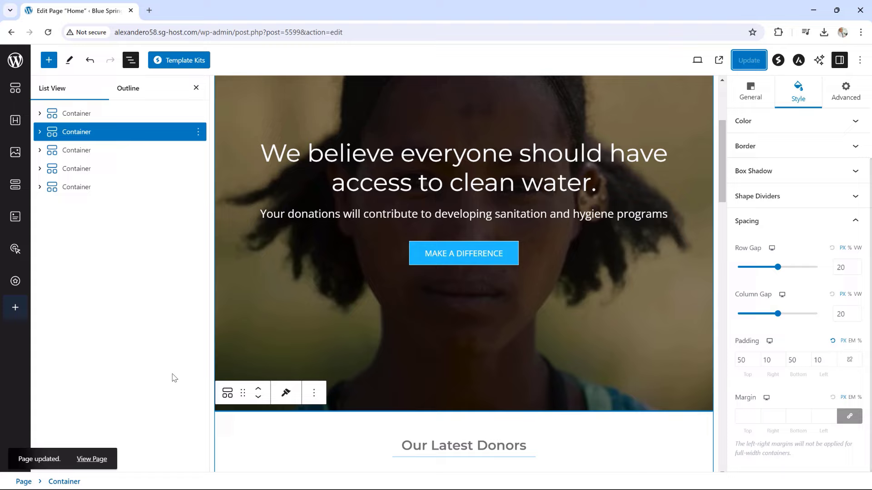
click(92, 459)
Check the donors section on the live homepage, then return to editing the Home page
scroll(643, 264, down, 8)
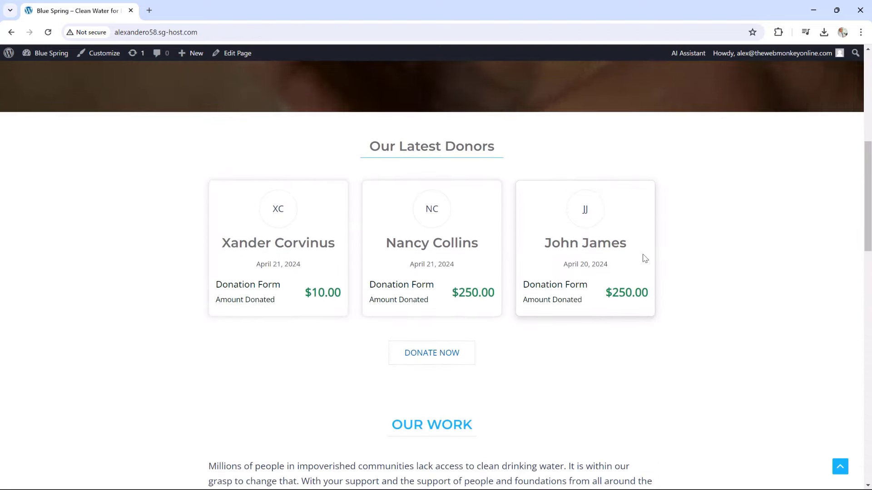
scroll(570, 264, up, 3)
scroll(622, 316, down, 2)
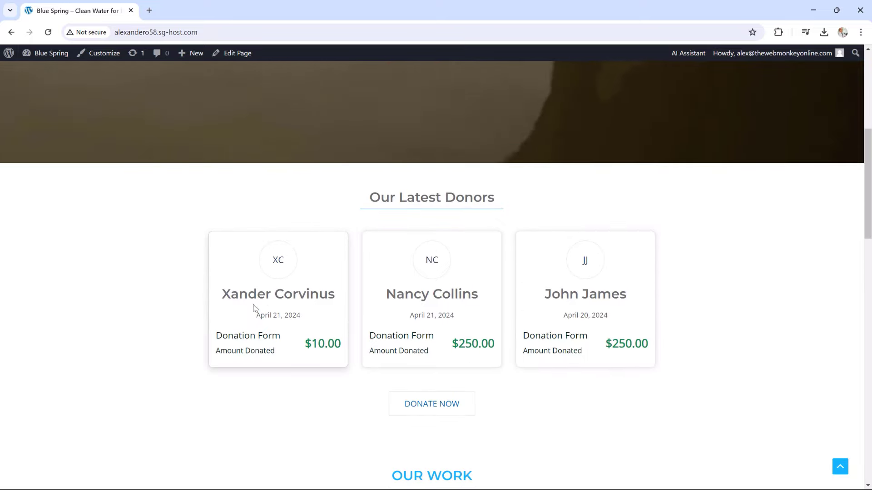
scroll(663, 290, down, 3)
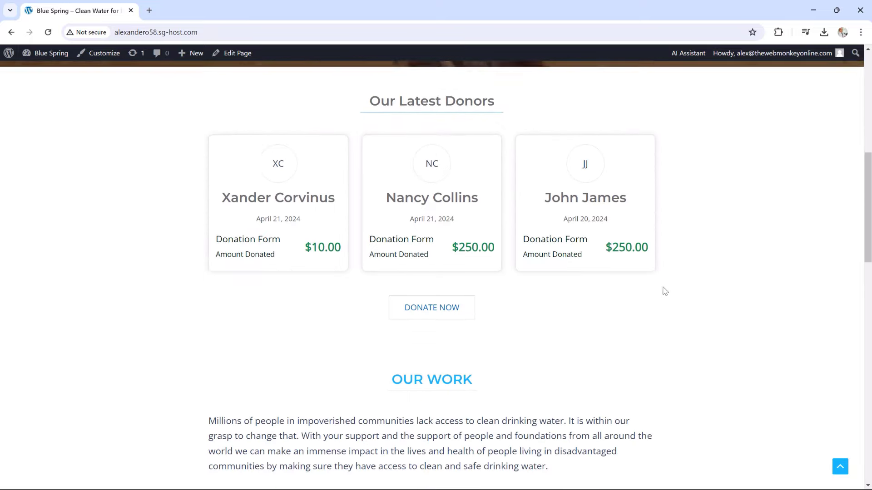
scroll(716, 304, up, 4)
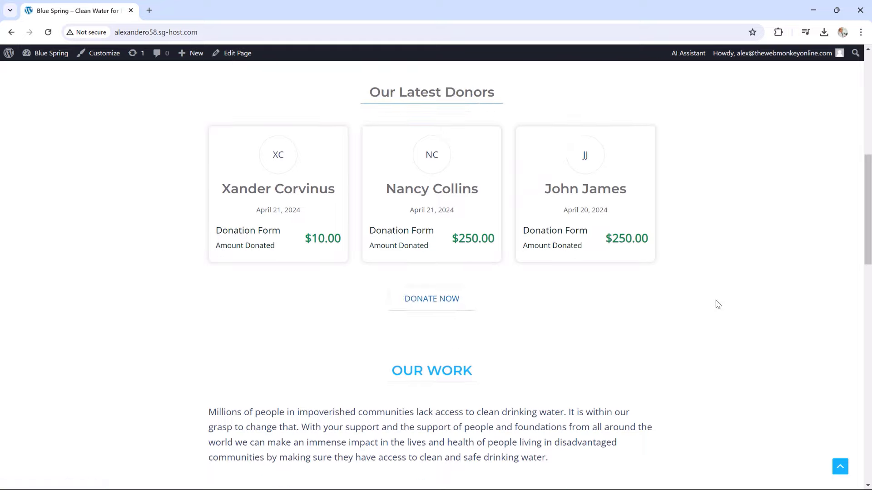
scroll(718, 305, down, 2)
scroll(718, 304, down, 1)
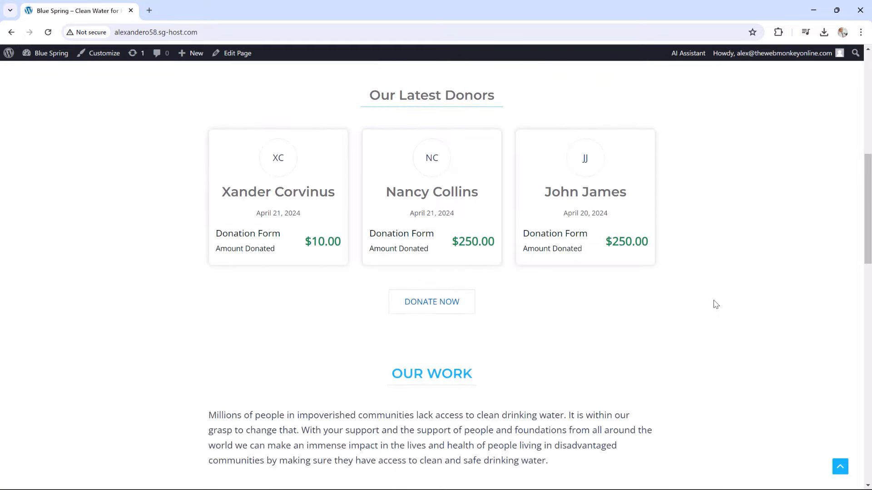
scroll(716, 304, up, 2)
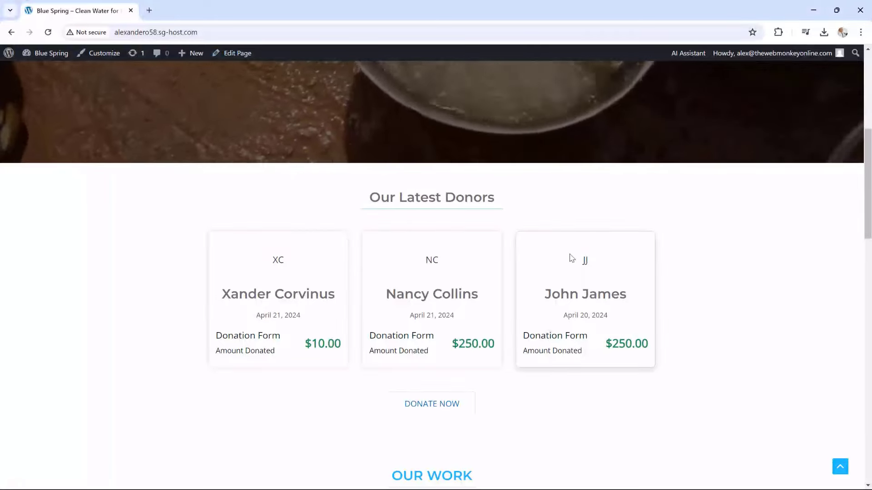
scroll(581, 250, down, 4)
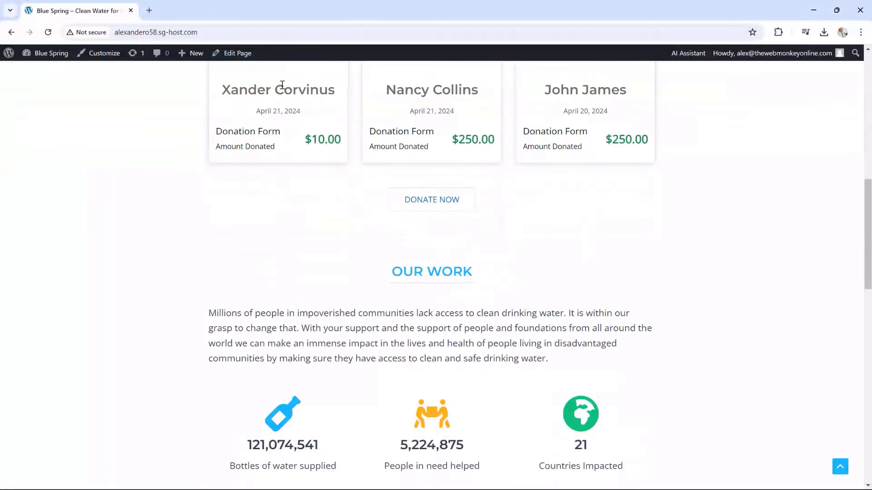
click(236, 54)
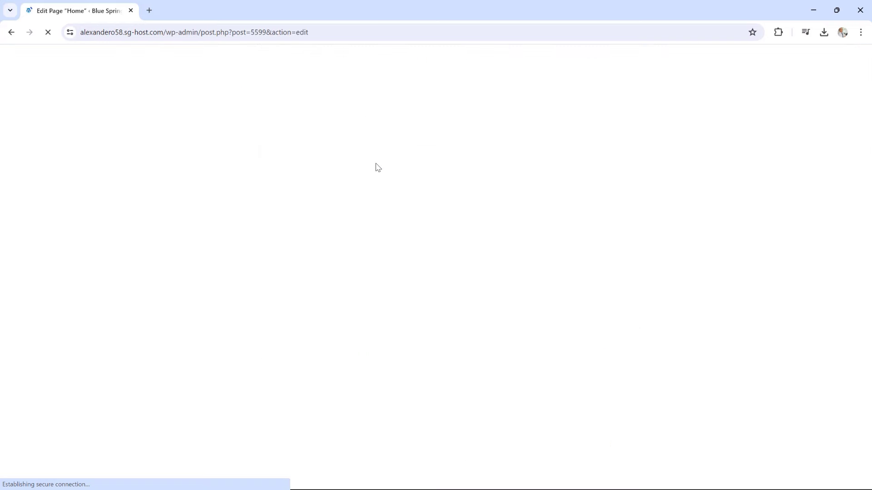
Give the Our Latest Donors section a light grey #DADADA background
scroll(438, 198, down, 5)
scroll(438, 199, down, 2)
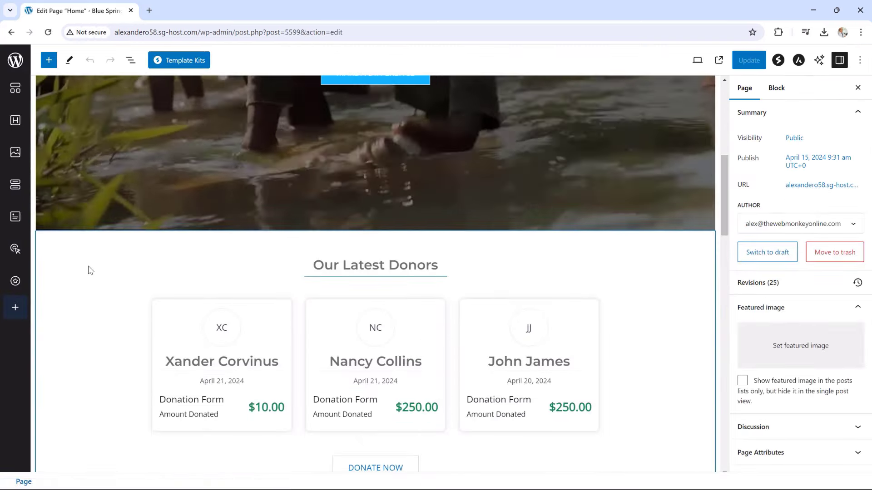
click(268, 244)
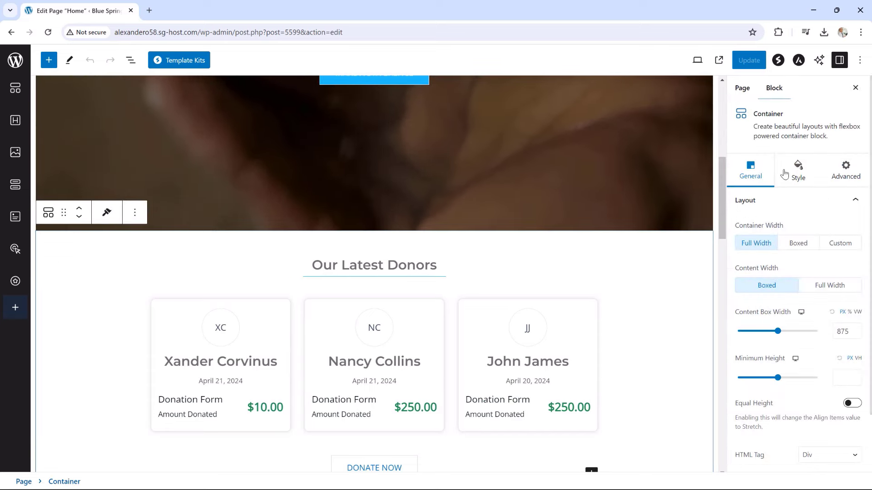
click(798, 172)
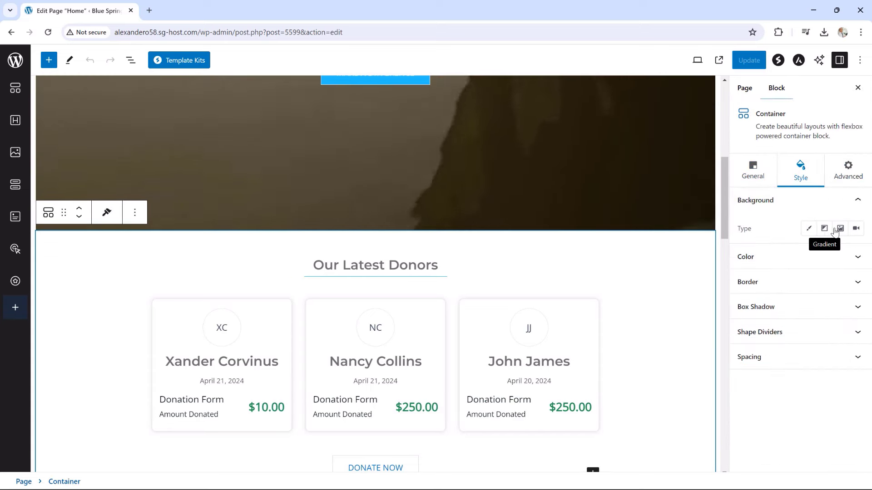
click(809, 230)
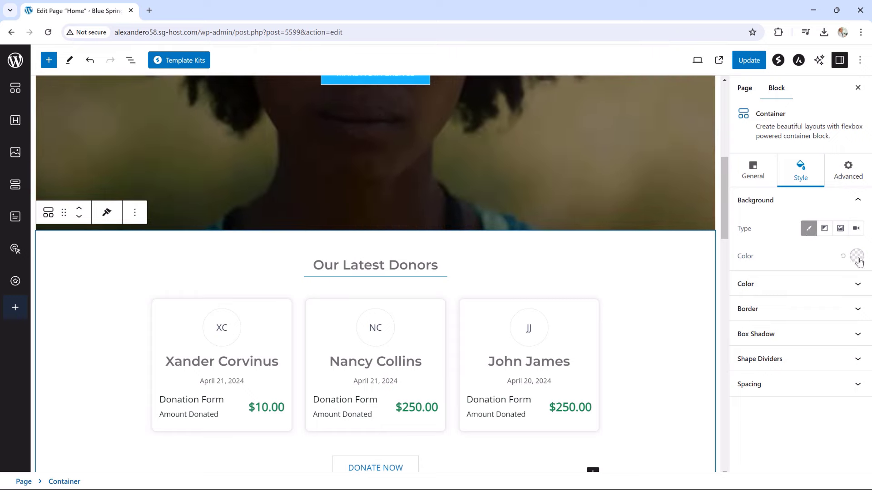
click(856, 256)
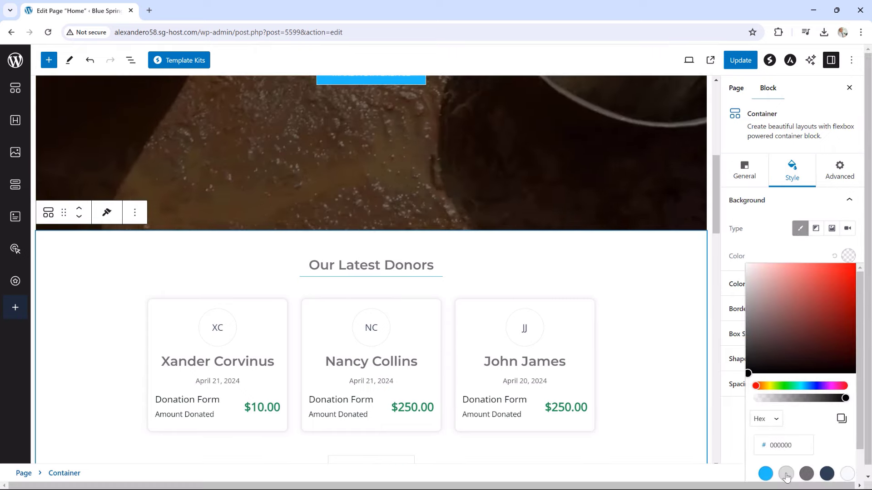
click(786, 475)
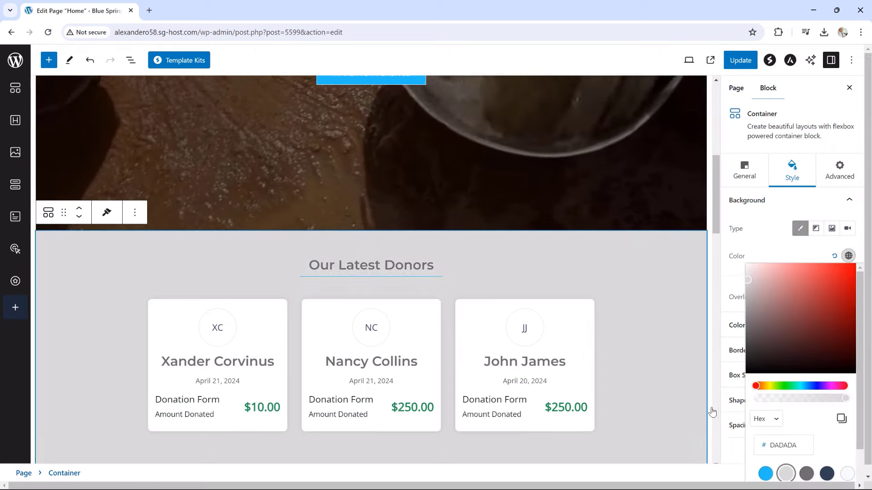
Change the DONATE NOW button border to blue #22BEFF and update the page
scroll(680, 361, down, 3)
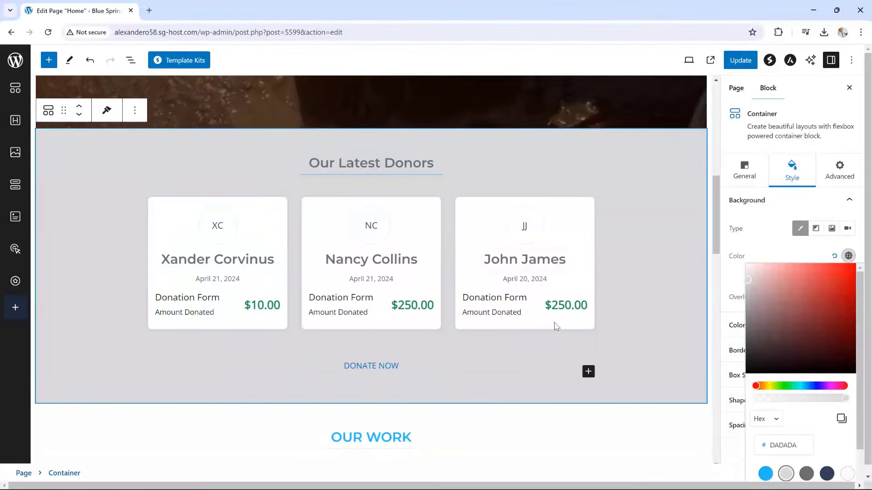
click(384, 366)
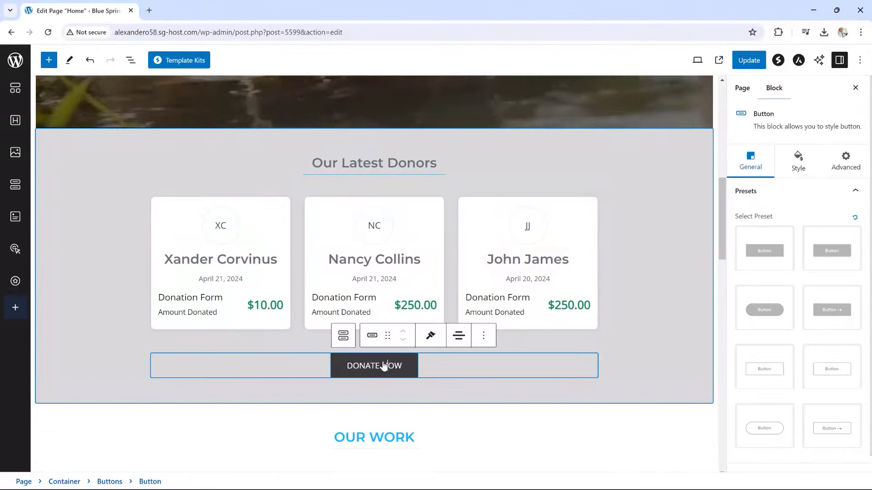
click(795, 166)
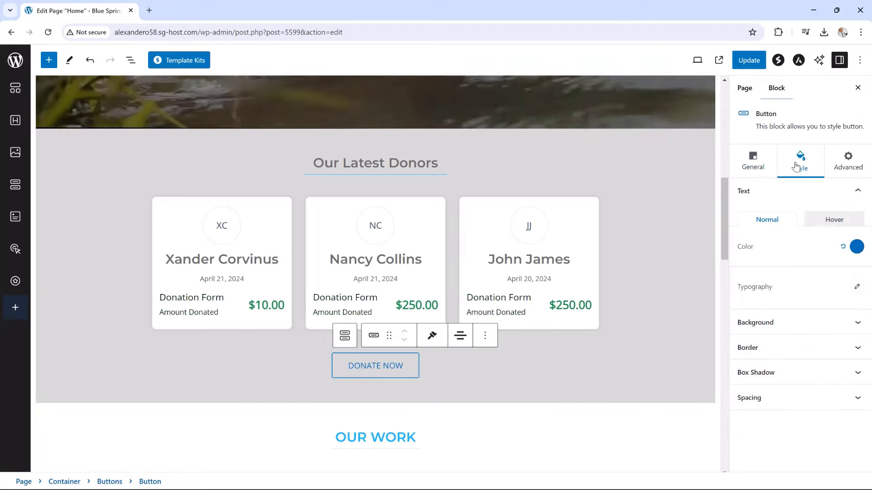
click(785, 348)
scroll(780, 340, down, 1)
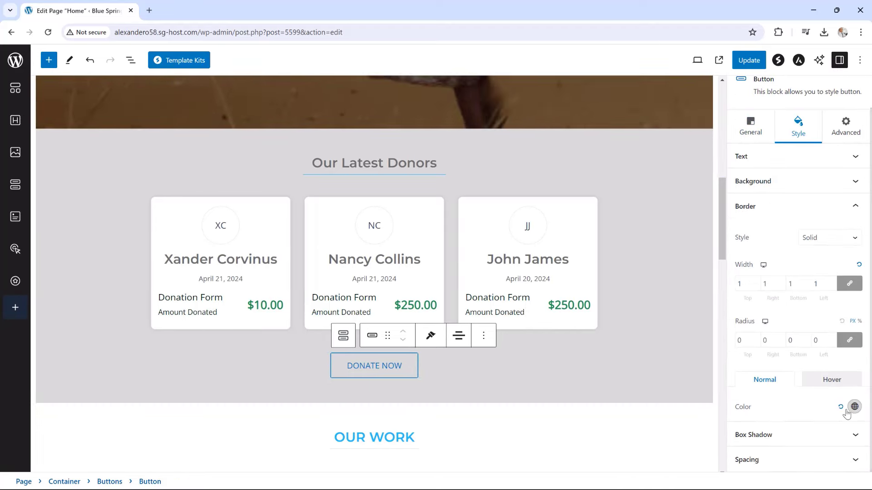
click(855, 408)
click(772, 342)
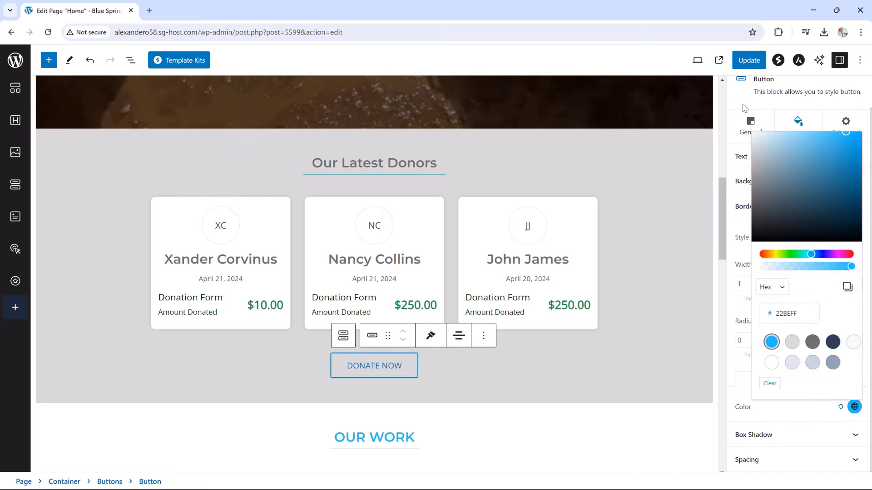
click(750, 64)
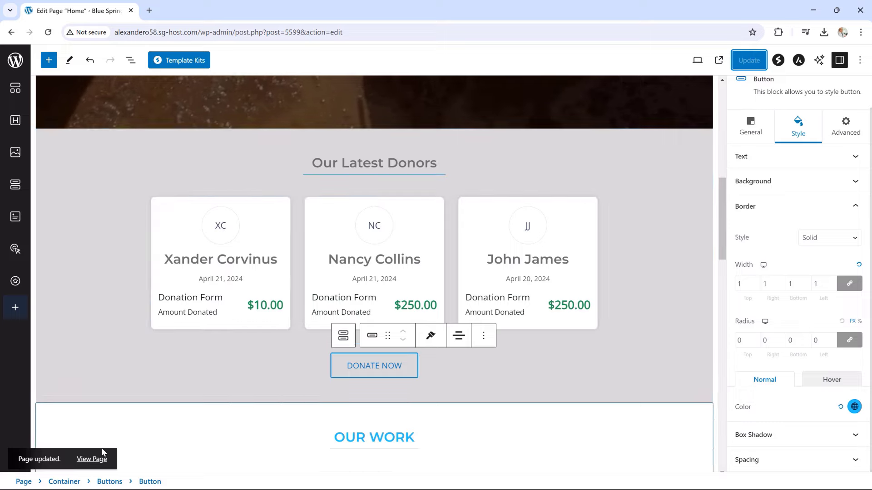
click(95, 459)
Scroll the live homepage to the grey donors section with its blue-bordered DONATE NOW button
scroll(625, 252, down, 7)
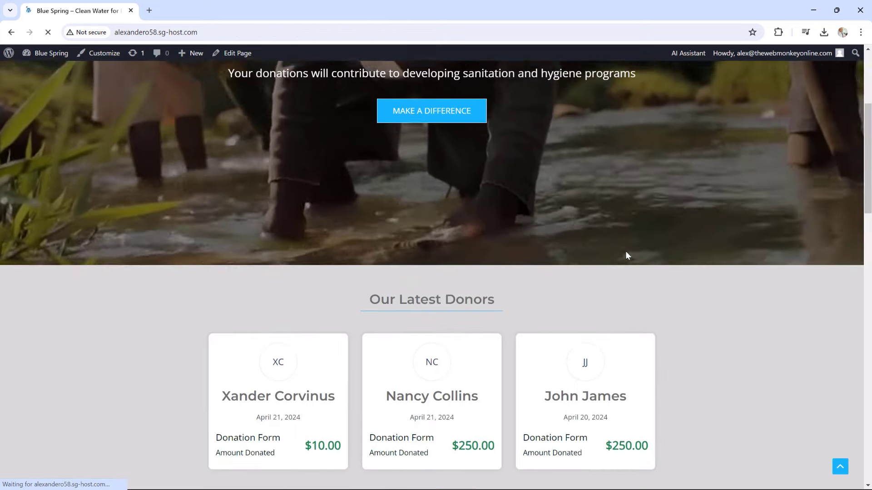
scroll(633, 252, down, 1)
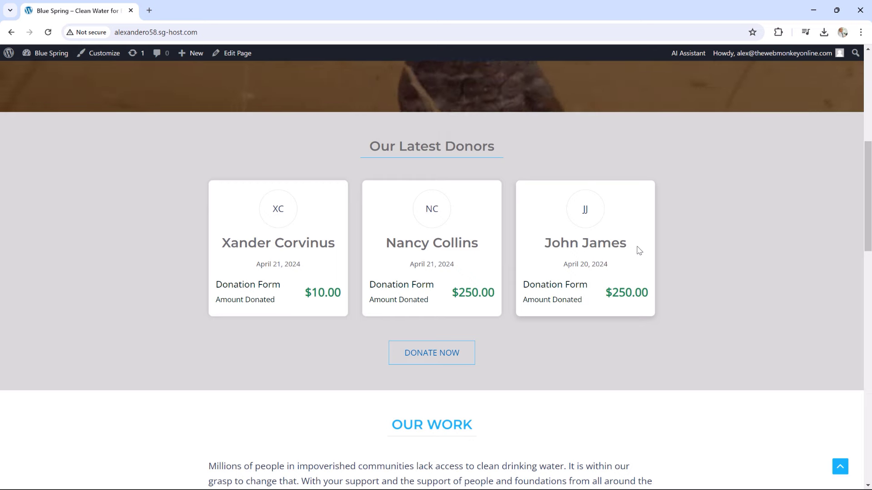
scroll(705, 222, down, 1)
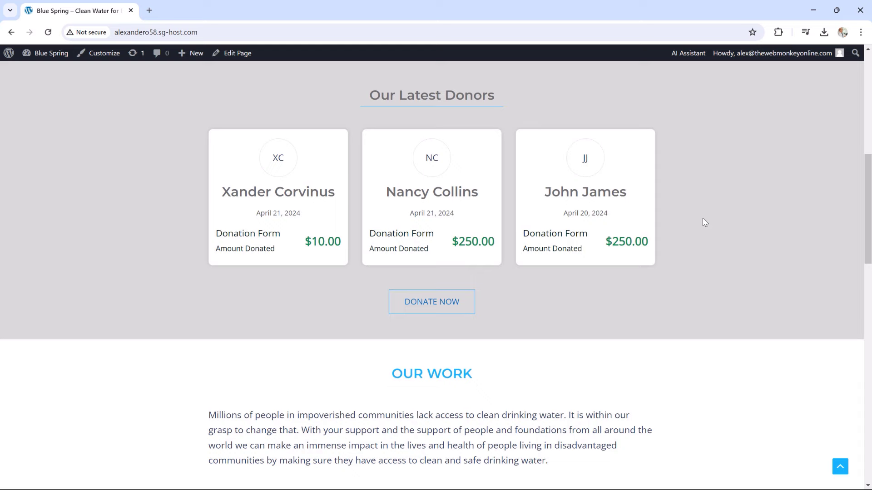
scroll(704, 222, up, 1)
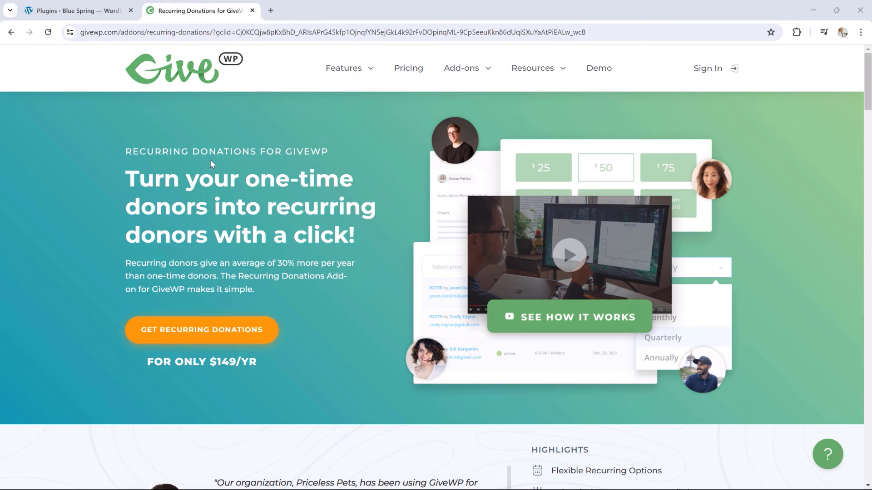
Return to the WordPress Installed Plugins list, which shows Recurring Donations 2.7.0 active
click(75, 11)
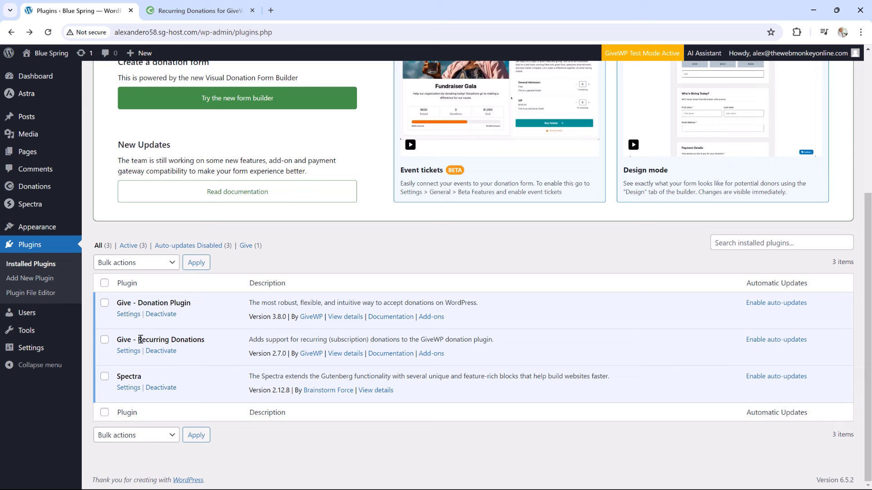
Open the Recurring Donations plugin settings, then edit 'Donation Form' from the All Forms list
drag(147, 340, 200, 339)
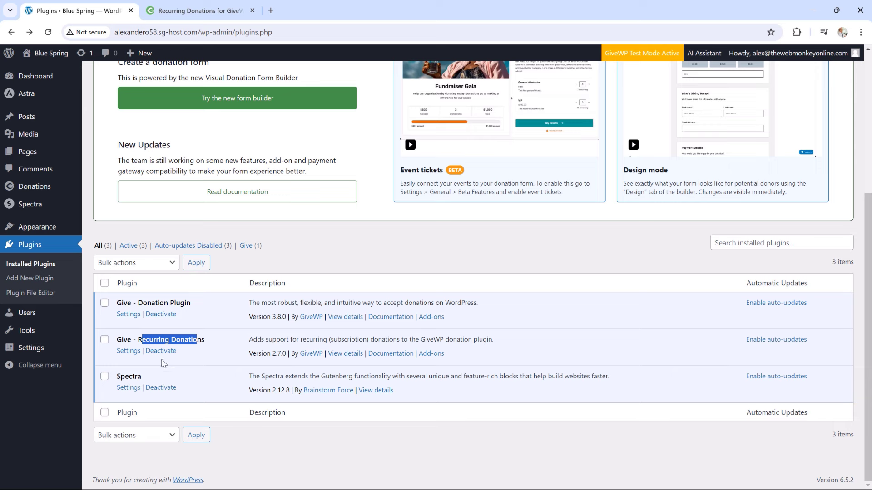
click(129, 351)
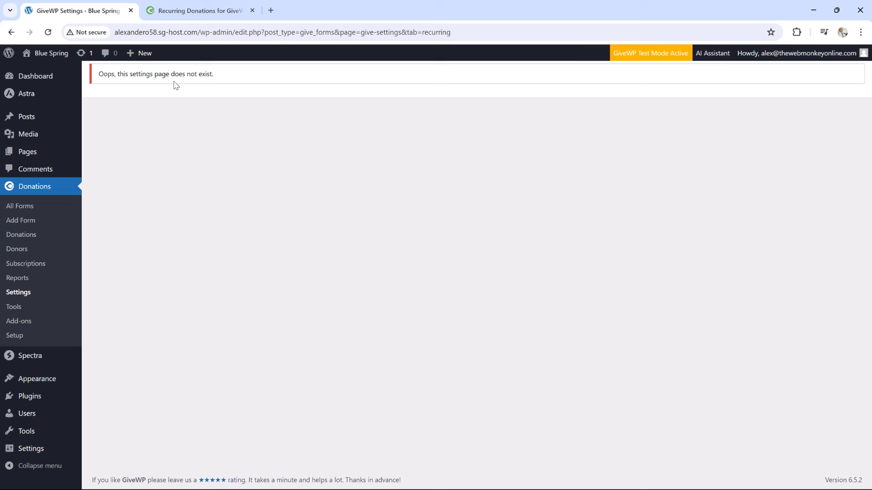
click(29, 208)
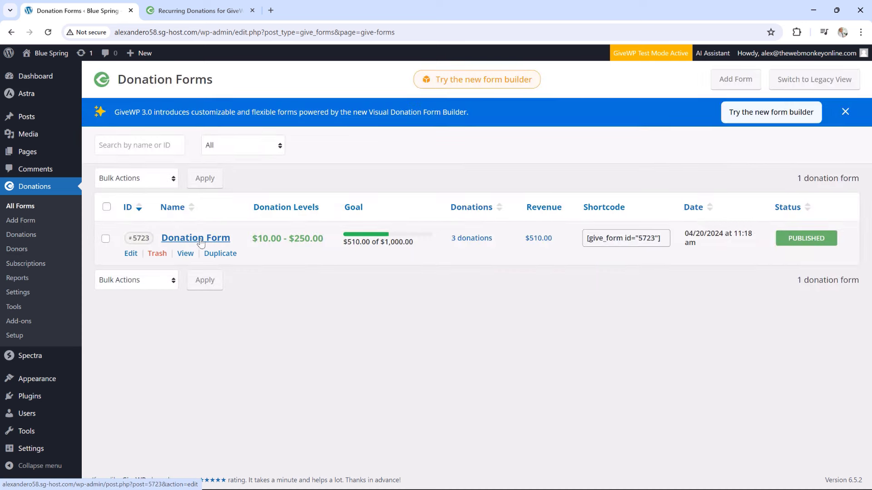
click(130, 253)
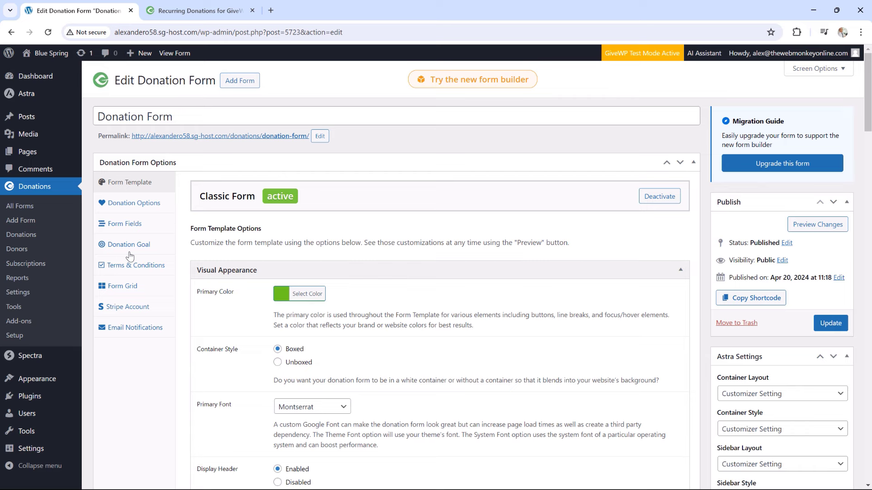
In Donation Options, switch Recurring Donations to Yes - Admin Defined, then back to Donor's Choice
click(142, 207)
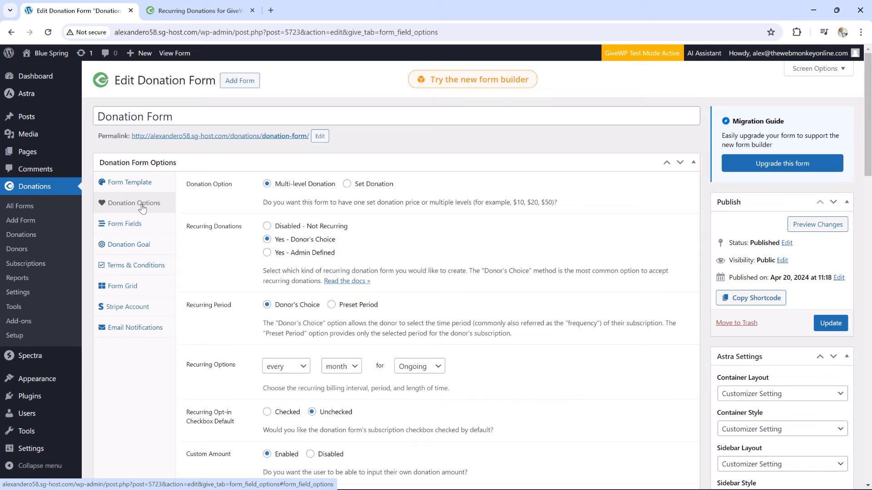
drag(242, 227, 193, 227)
click(382, 239)
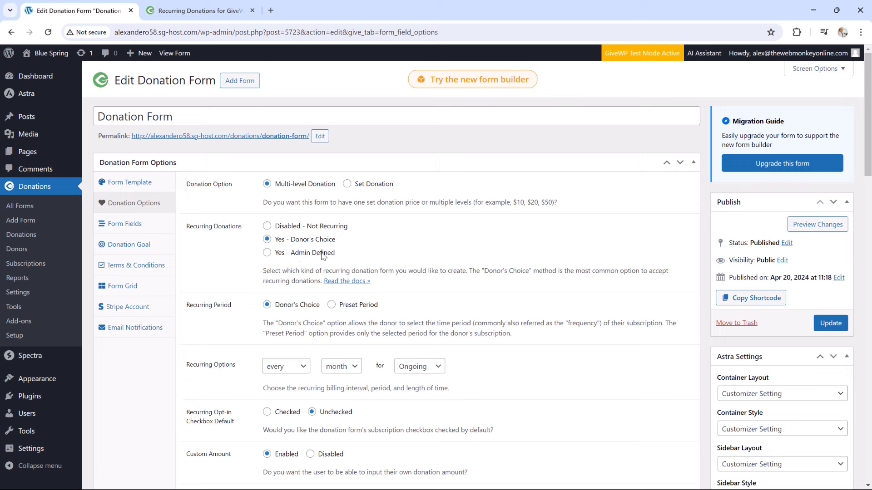
click(267, 253)
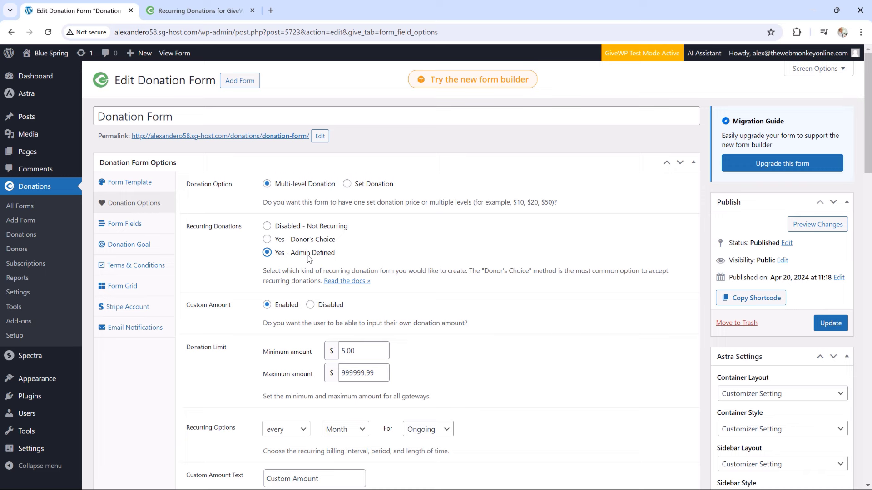
click(267, 240)
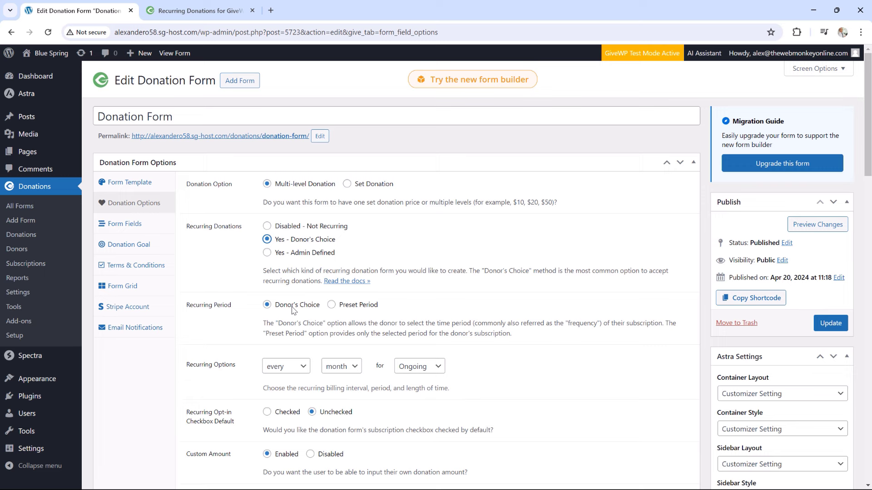
Keep recurring at Donor's Choice, billed every month and Ongoing, and update the form
click(332, 305)
click(287, 309)
click(345, 368)
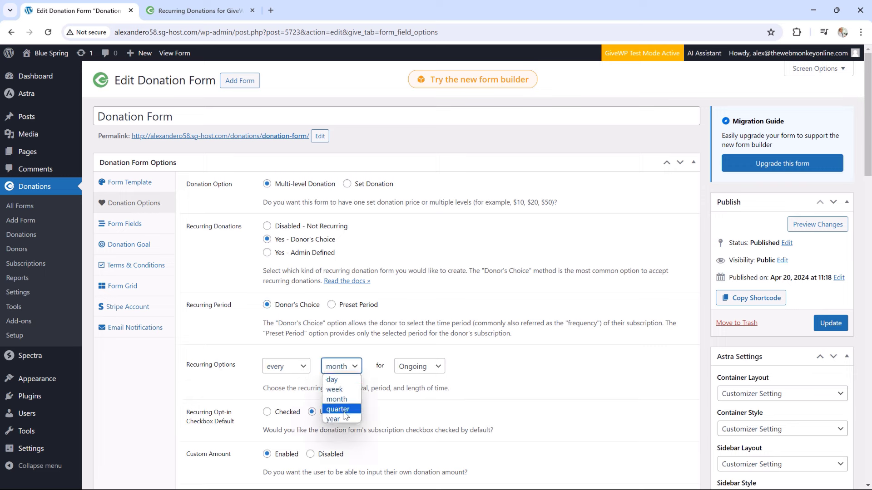
click(417, 369)
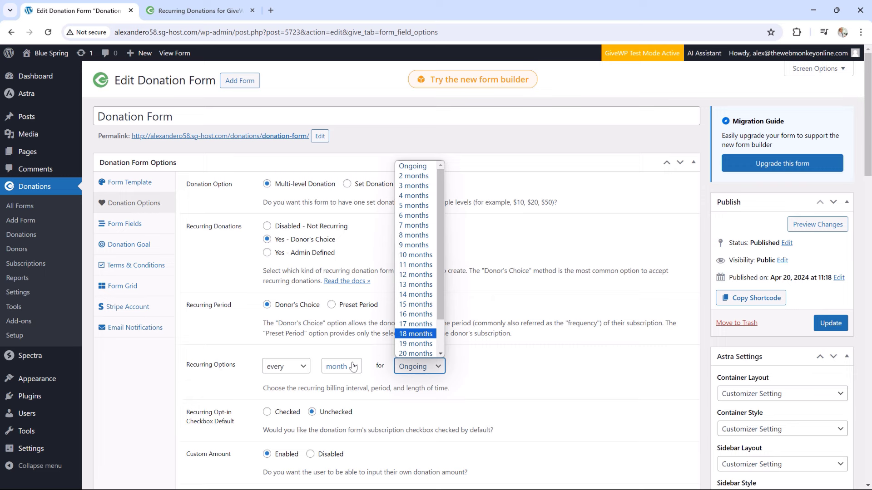
click(438, 368)
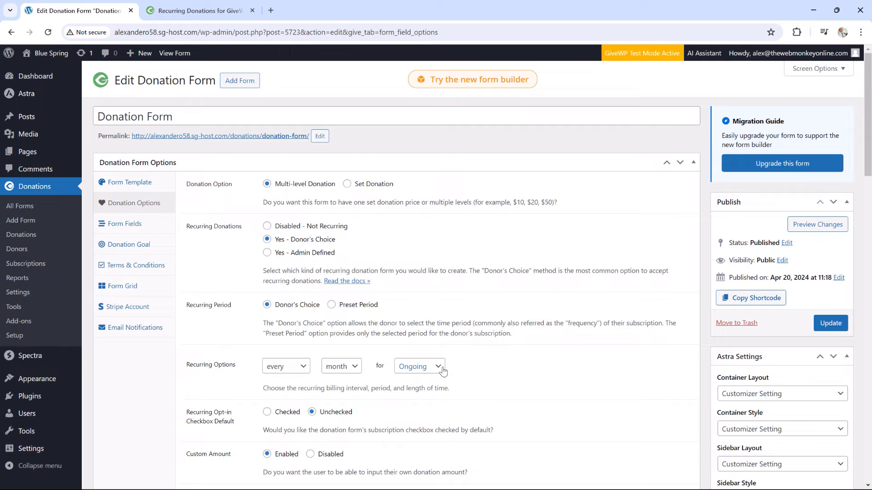
scroll(441, 370, down, 2)
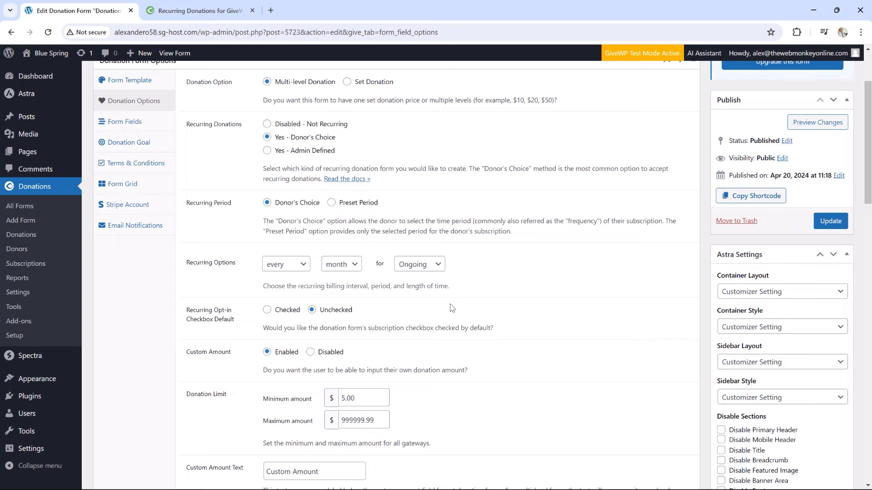
scroll(452, 308, down, 5)
scroll(452, 308, up, 7)
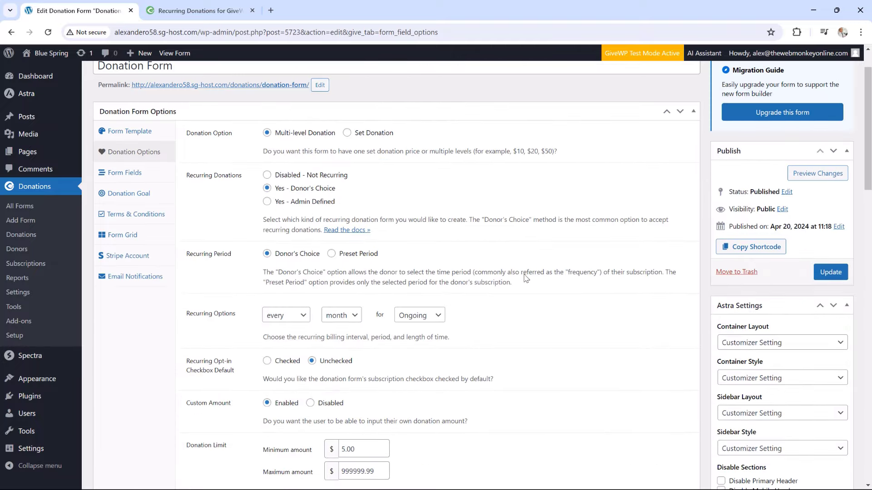
click(830, 272)
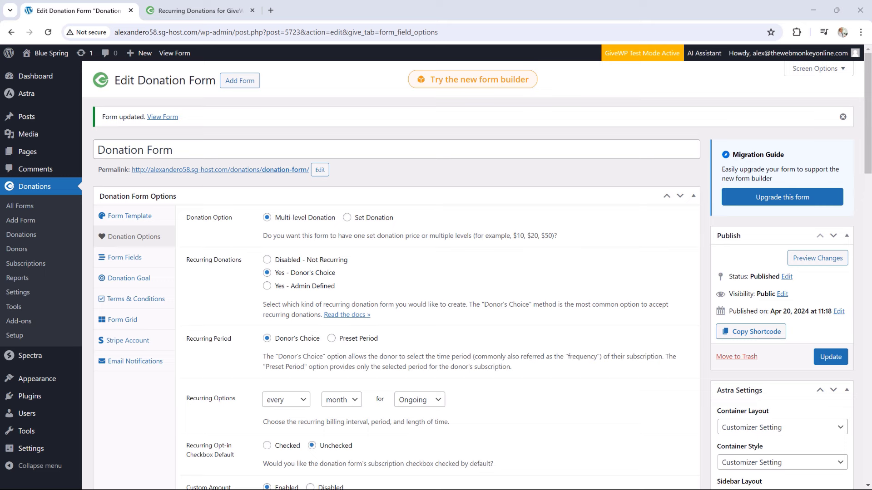
Bring the live donation form window full screen and scroll down to its donation options
drag(871, 103, 552, 142)
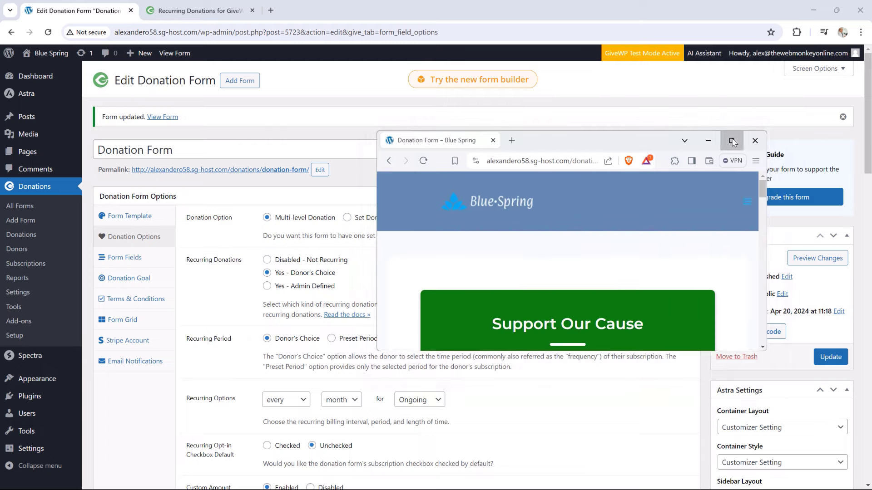
click(732, 140)
scroll(575, 221, down, 8)
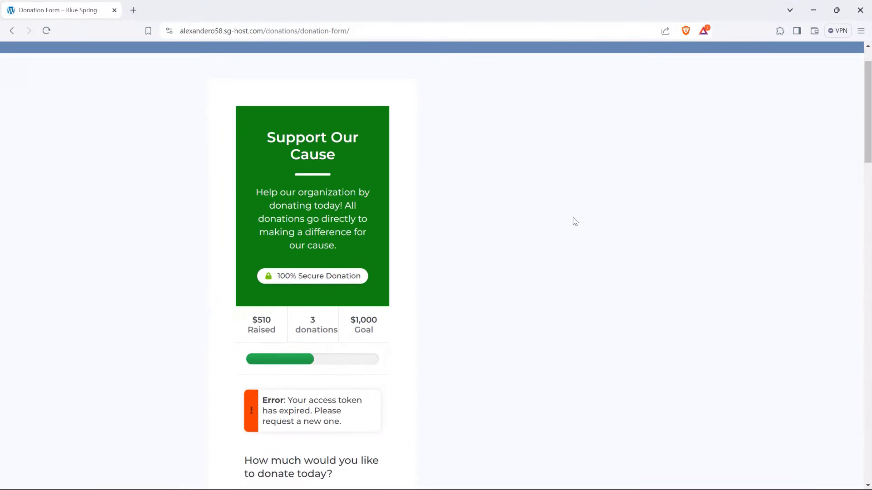
scroll(575, 222, down, 4)
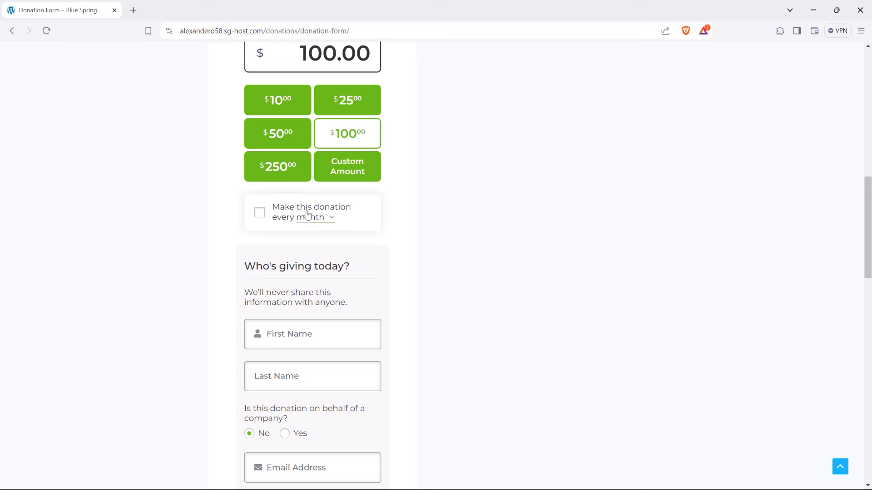
Toggle 'Make this donation every month' off and on, keeping the frequency at month
click(261, 215)
click(262, 219)
click(332, 220)
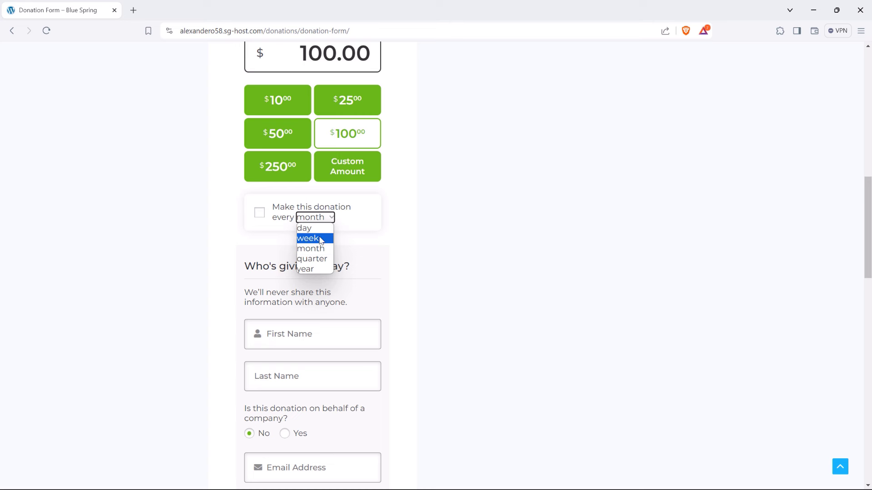
click(312, 248)
click(261, 218)
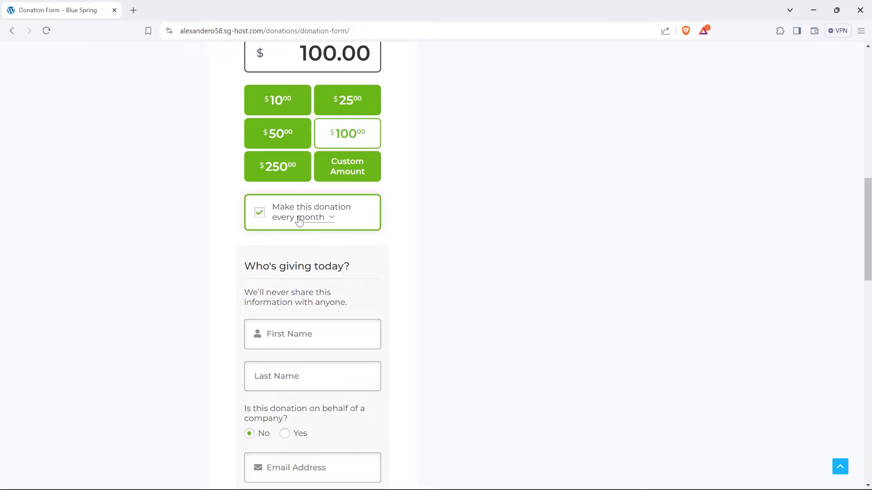
scroll(361, 259, down, 5)
scroll(361, 259, down, 2)
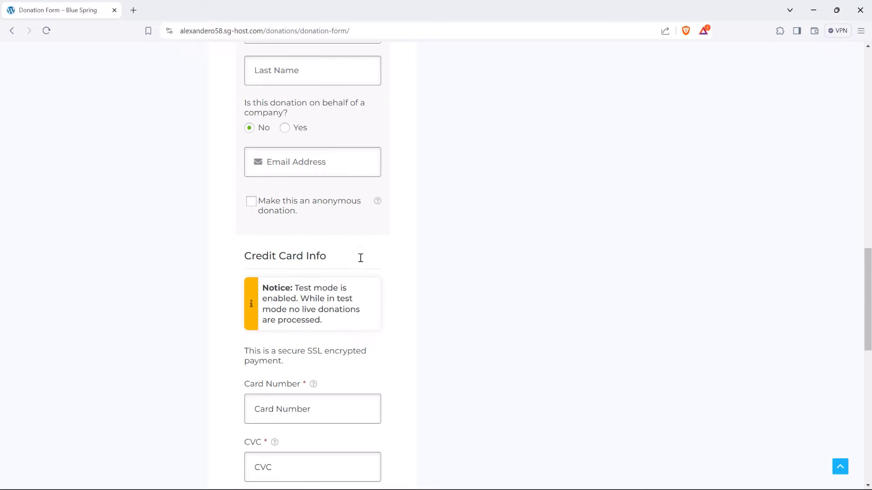
scroll(360, 256, up, 7)
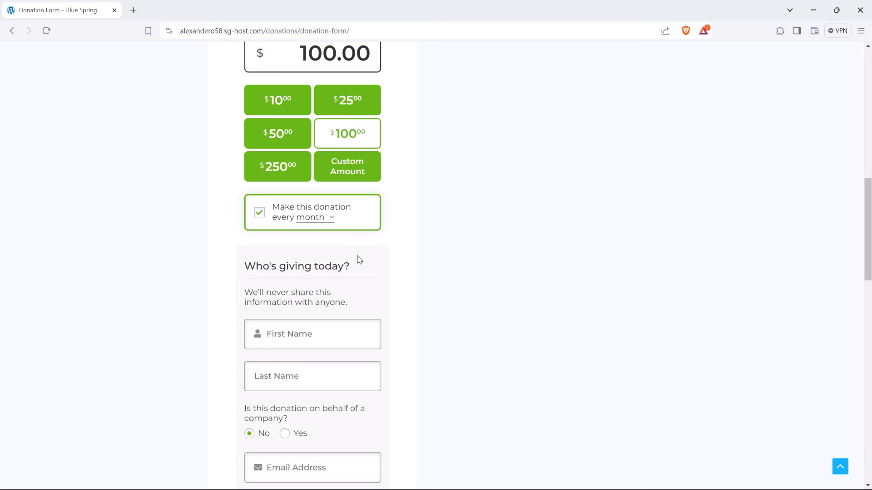
scroll(336, 265, up, 2)
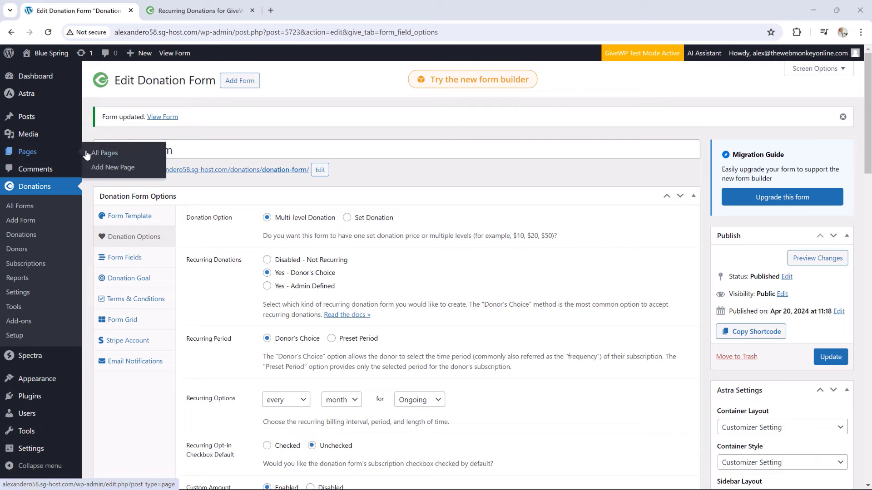
From All Pages, view the live Donor Dashboard page
click(95, 154)
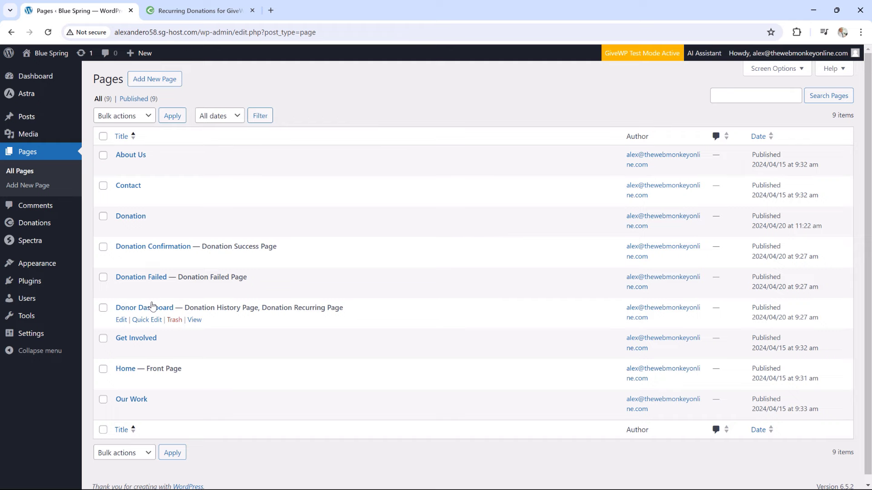
click(195, 320)
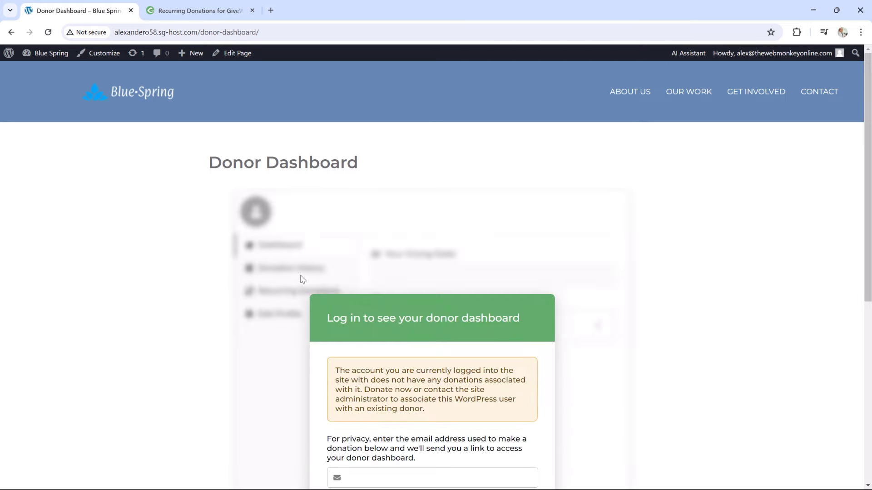
Enter the donor's email address, send the verification email, and bring the Gmail window over the page
scroll(300, 264, down, 3)
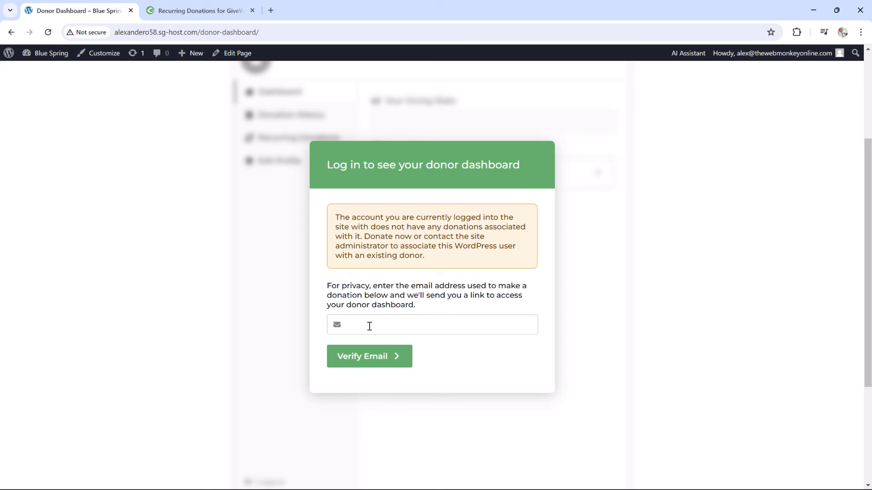
click(380, 327)
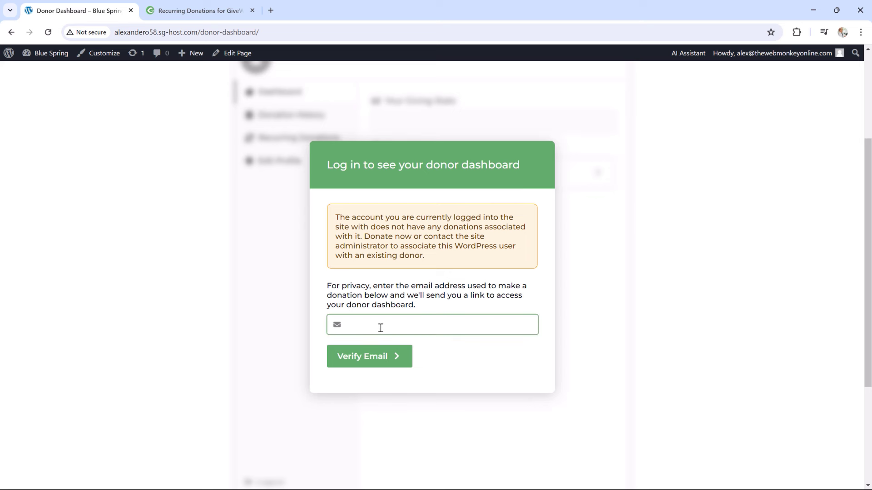
click(362, 357)
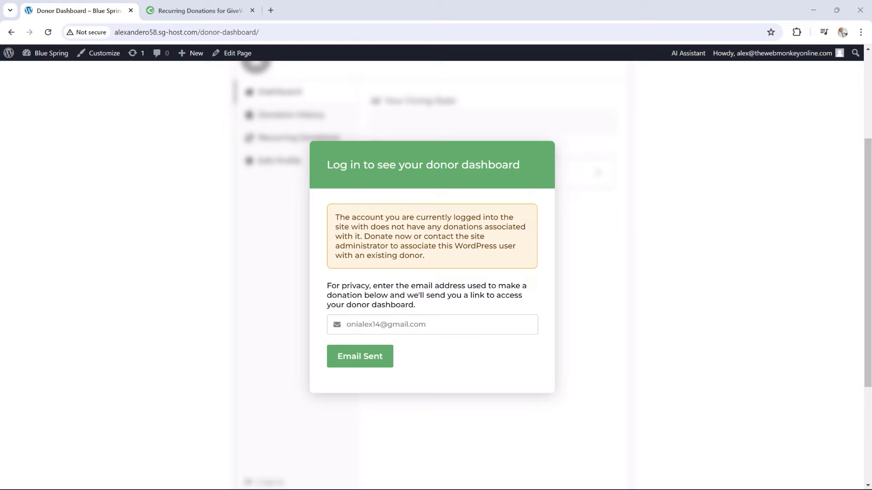
drag(871, 98, 521, 129)
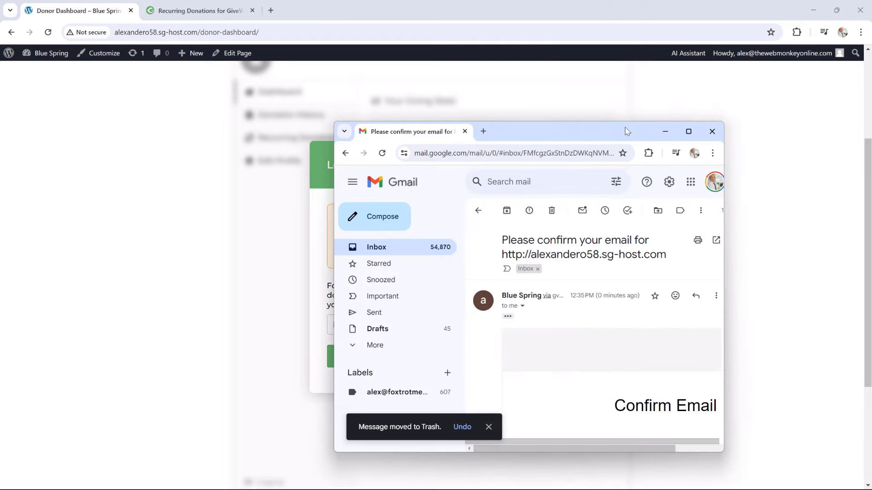
Log out of the WordPress admin account from the Howdy menu
click(685, 130)
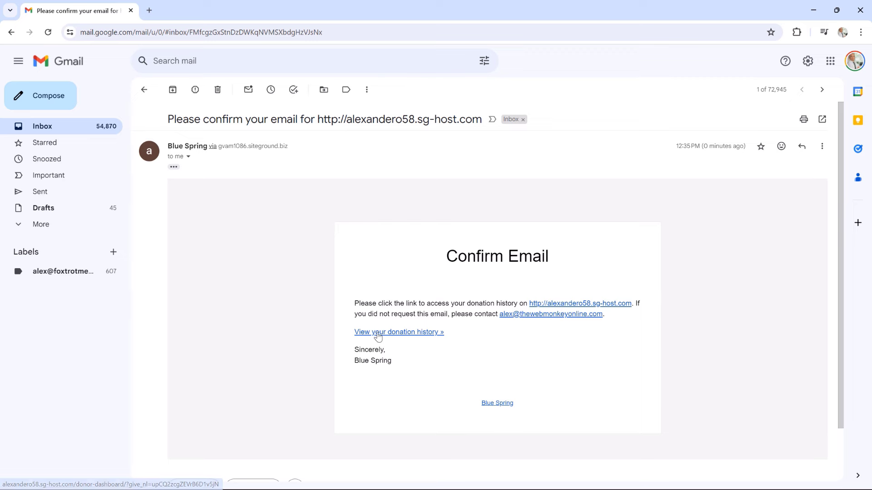
drag(400, 9, 871, 36)
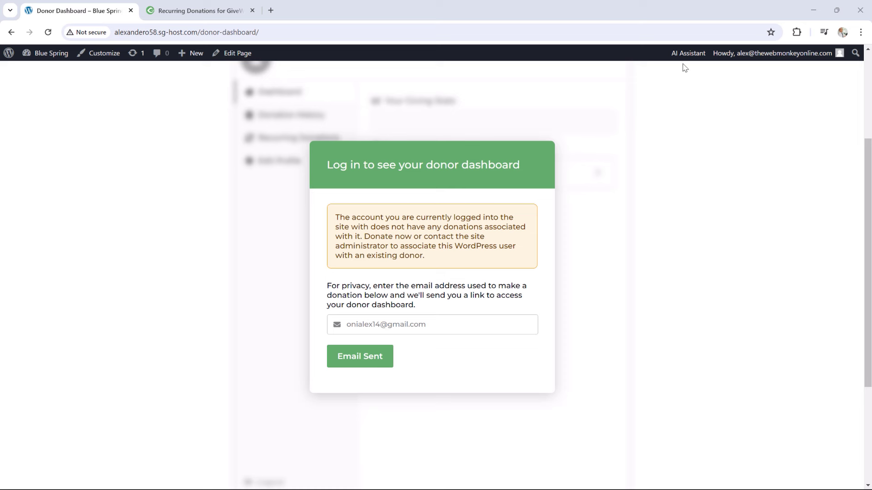
mouse_move(749, 54)
click(750, 100)
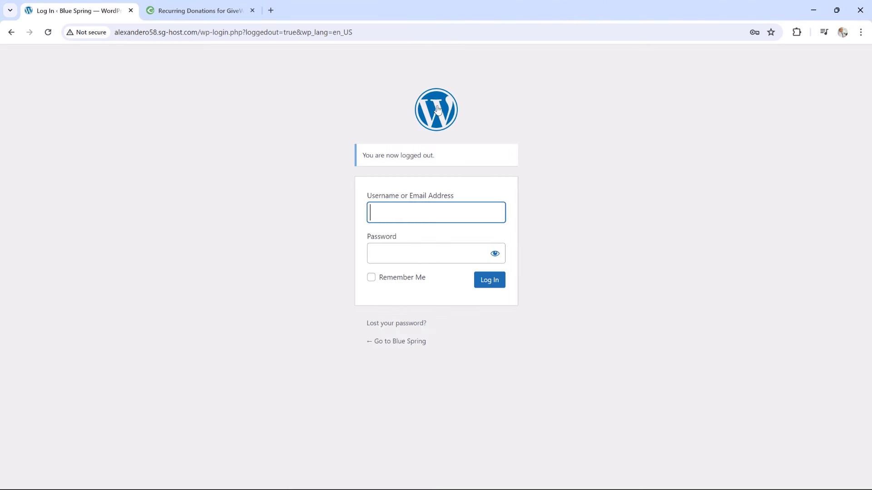
Open the donation history link from the Gmail confirmation email
drag(871, 113, 533, 110)
click(668, 107)
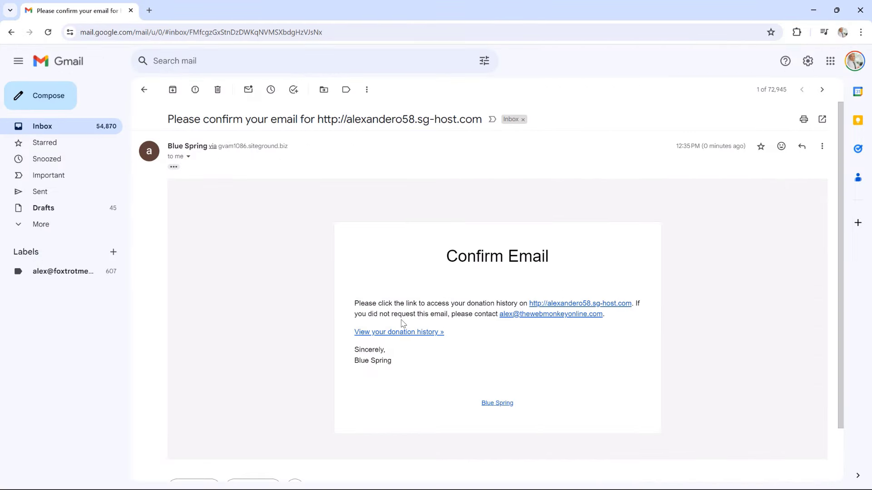
click(405, 332)
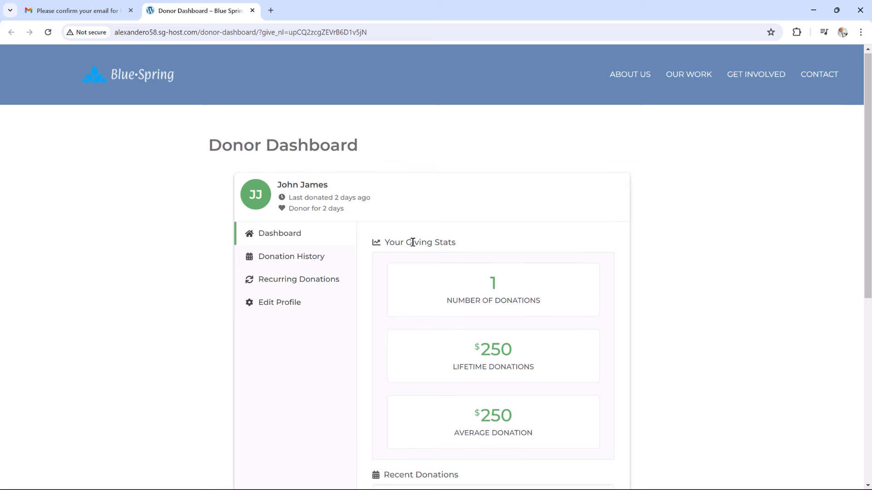
Review the donor's stats, Recurring Donations, $250.00 donation history and Edit Profile sections
scroll(413, 244, down, 1)
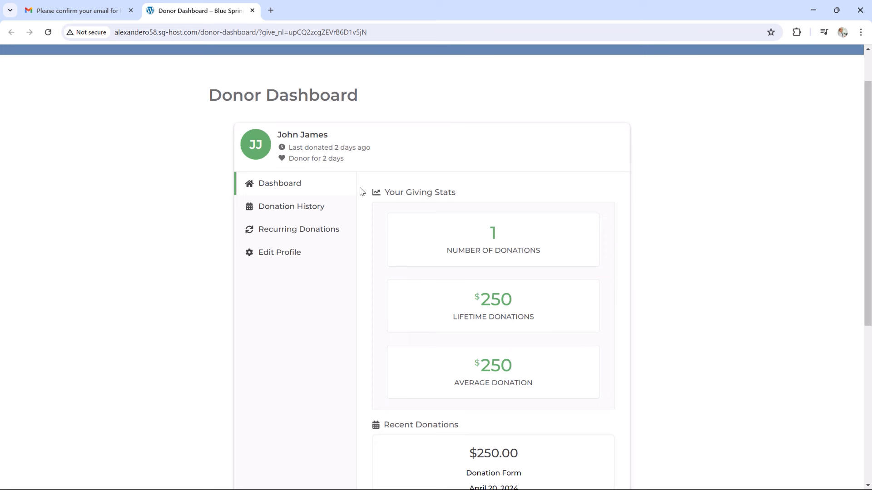
scroll(508, 280, down, 1)
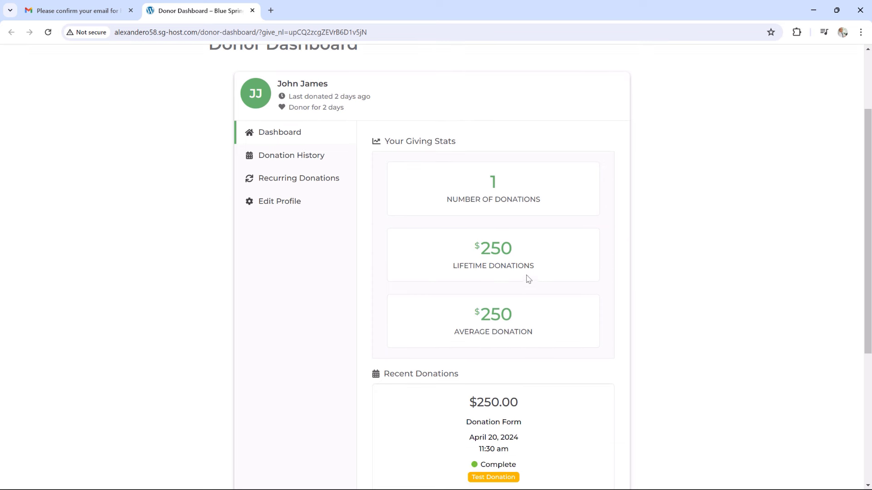
scroll(436, 254, down, 1)
scroll(348, 226, up, 1)
click(286, 182)
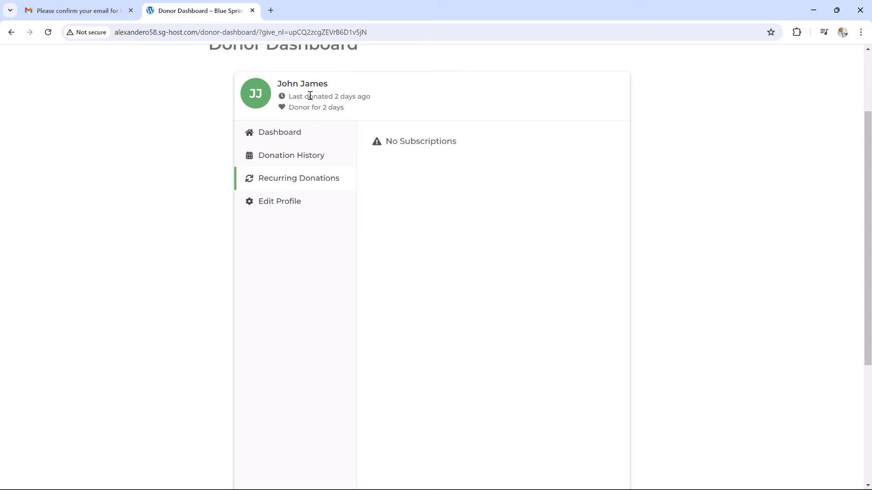
click(295, 155)
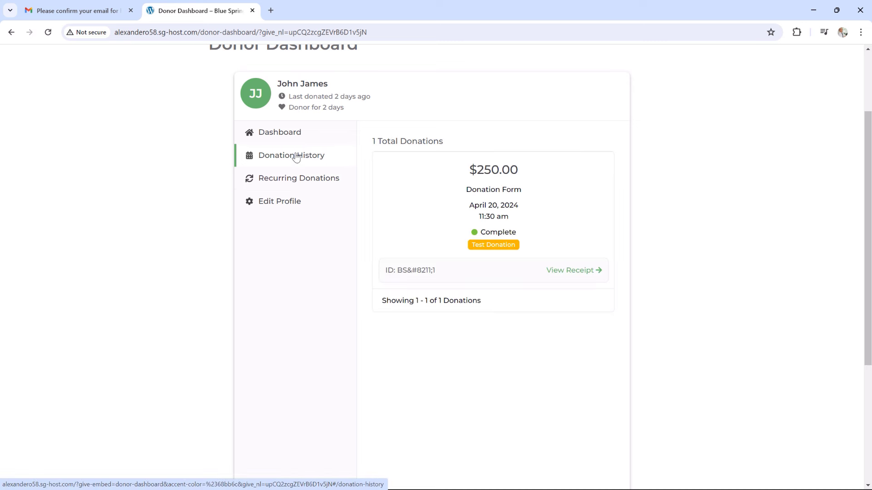
click(284, 201)
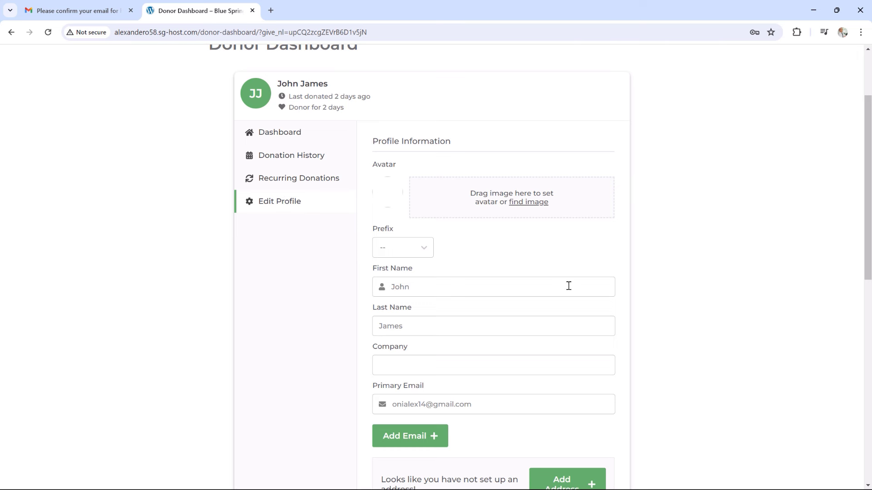
scroll(513, 295, down, 1)
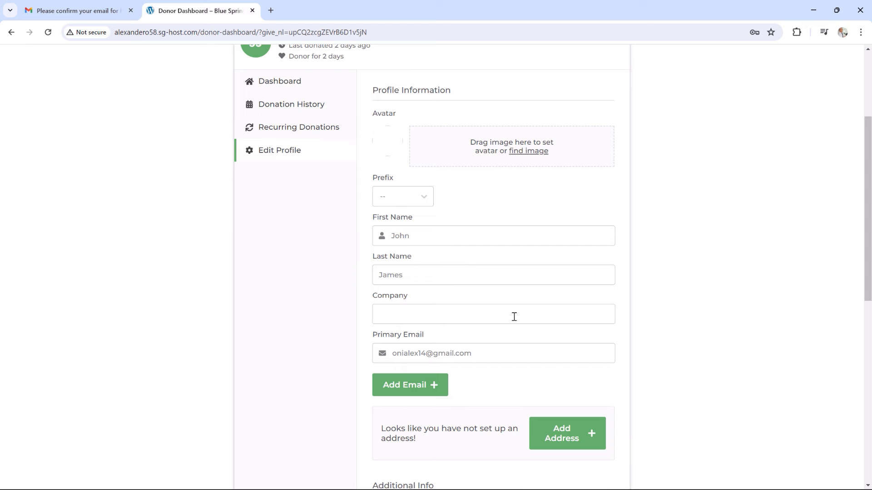
scroll(515, 318, up, 3)
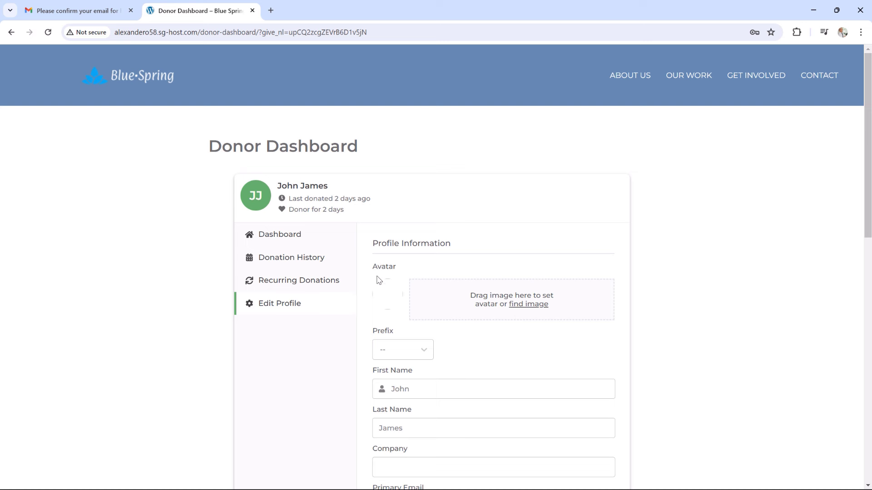
click(322, 281)
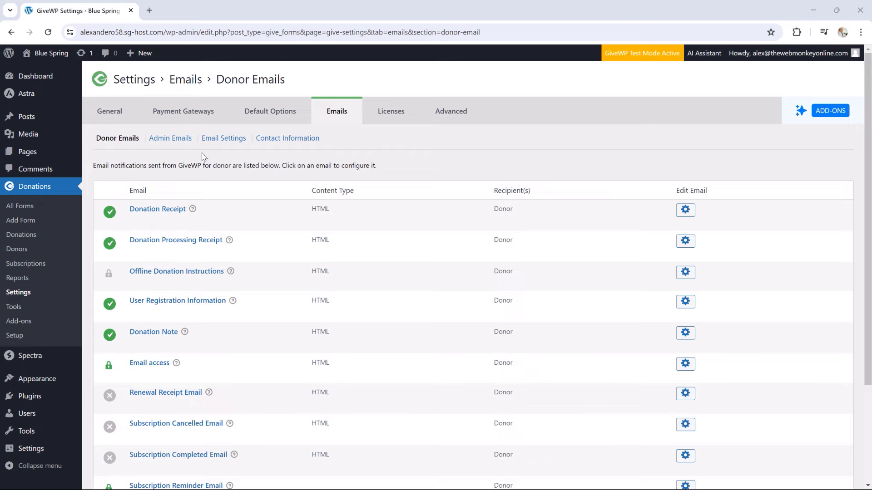
Toggle Subscription Cancelled Email on and then off again in the Donor Emails list
scroll(209, 205, down, 1)
scroll(208, 206, down, 1)
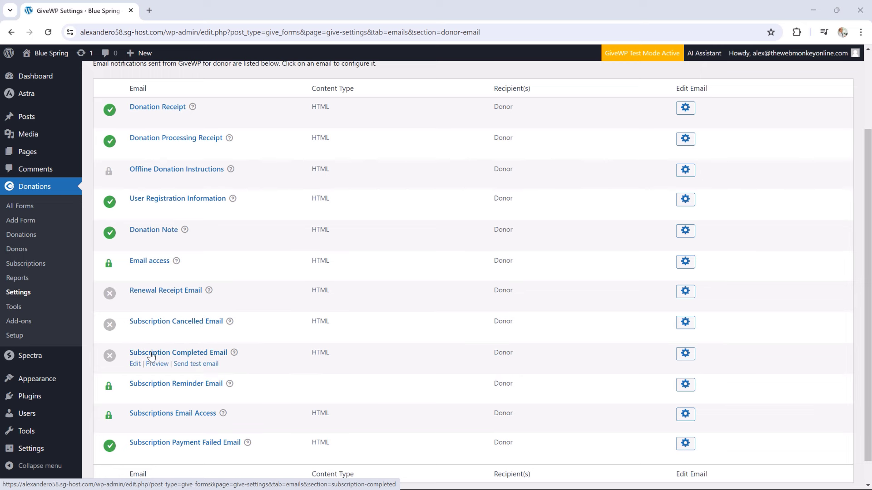
click(110, 326)
click(110, 327)
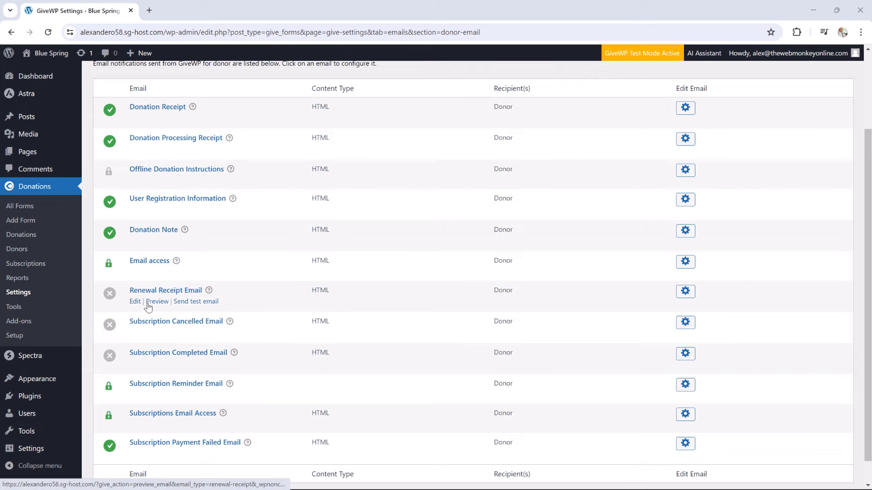
Enable the Renewal Receipt Email notification and review its settings
click(134, 303)
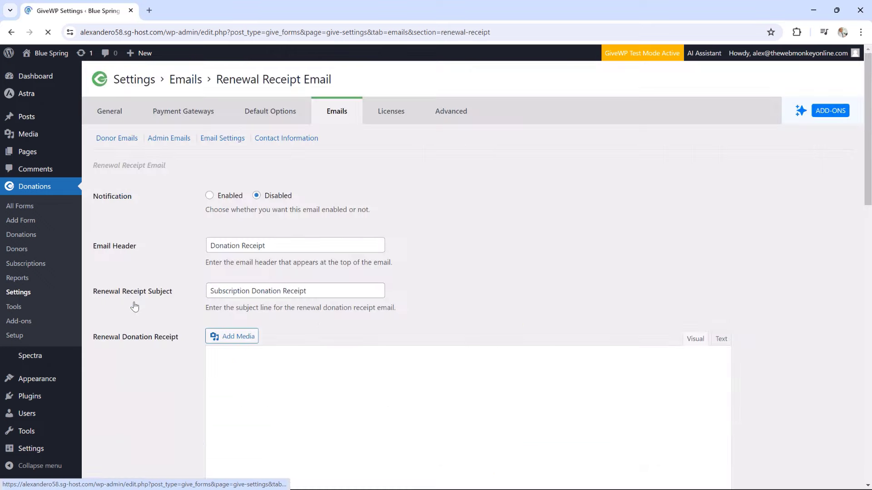
click(220, 197)
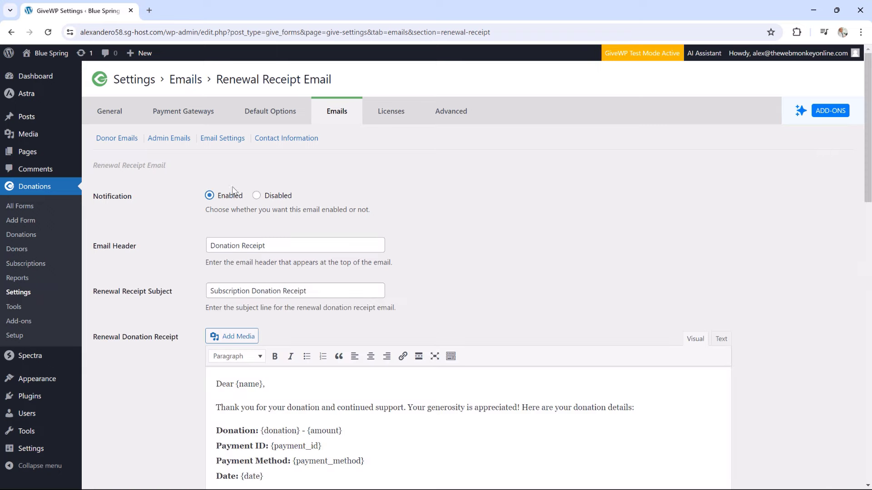
scroll(352, 279, down, 3)
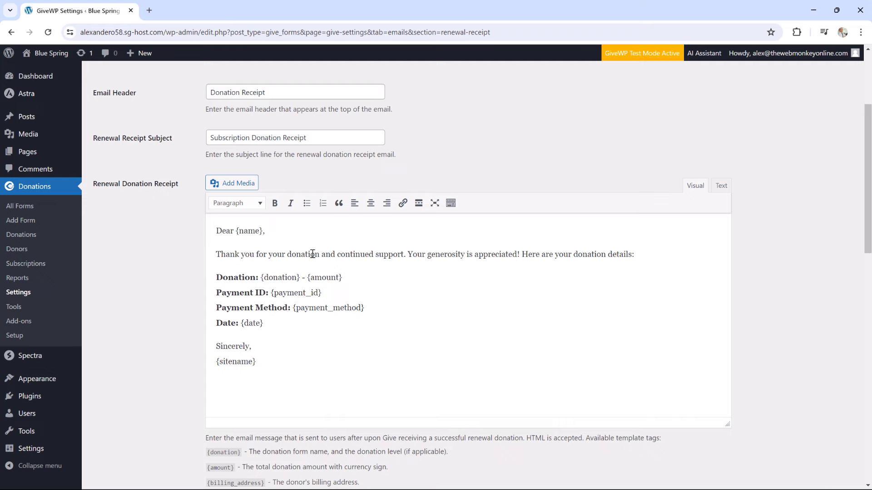
scroll(391, 272, down, 1)
scroll(391, 272, down, 2)
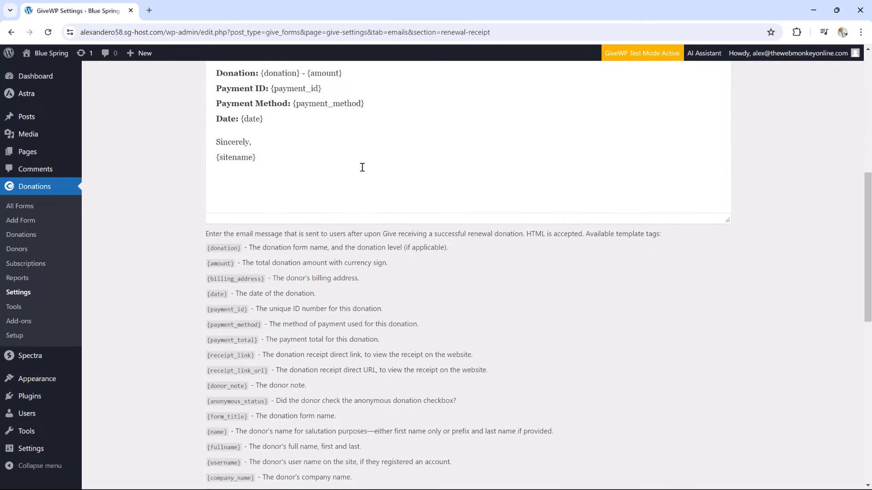
scroll(368, 195, down, 3)
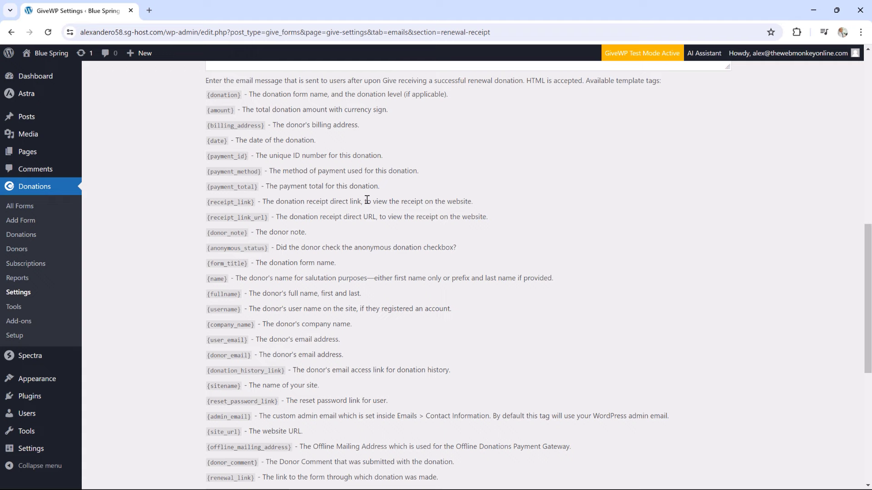
scroll(366, 200, down, 2)
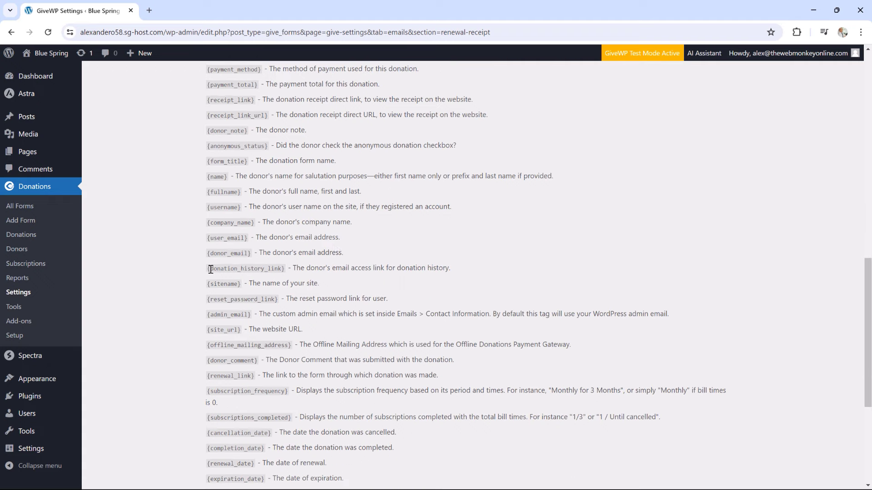
Check the {donation_history_link} tag, save the renewal receipt settings, and return to the donor email list
drag(210, 272, 286, 268)
scroll(376, 299, up, 10)
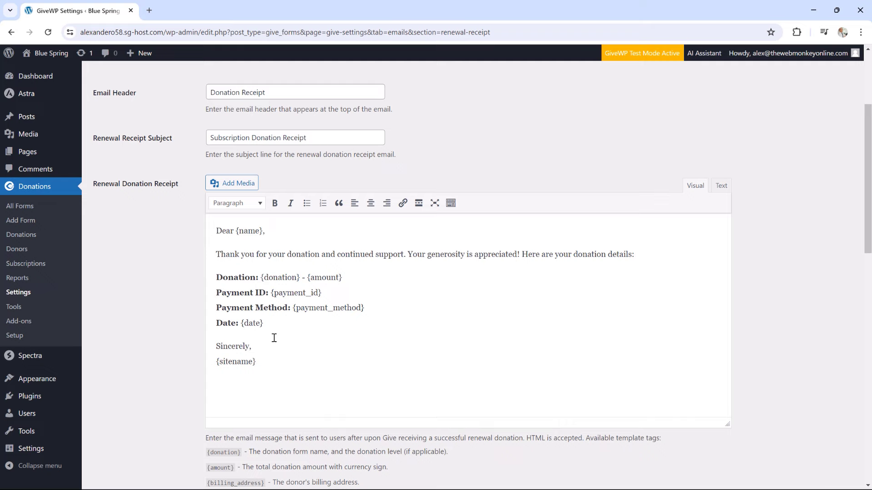
scroll(359, 341, down, 8)
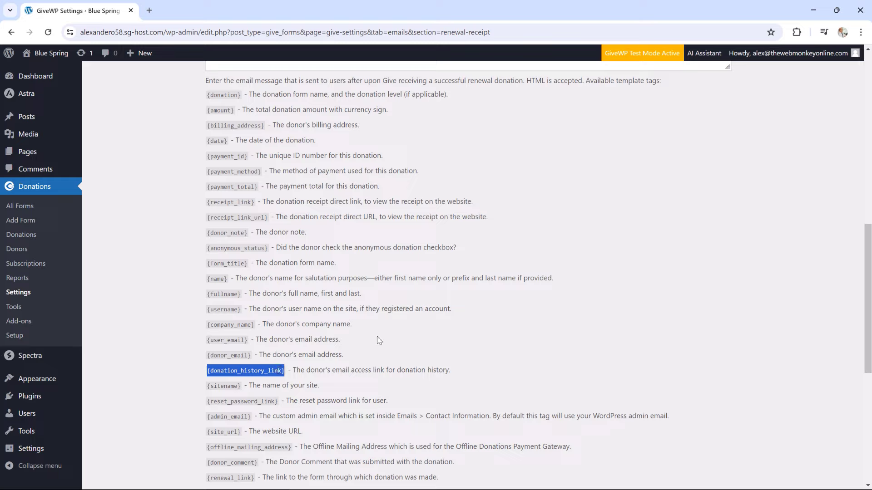
scroll(378, 336, up, 10)
scroll(378, 323, down, 15)
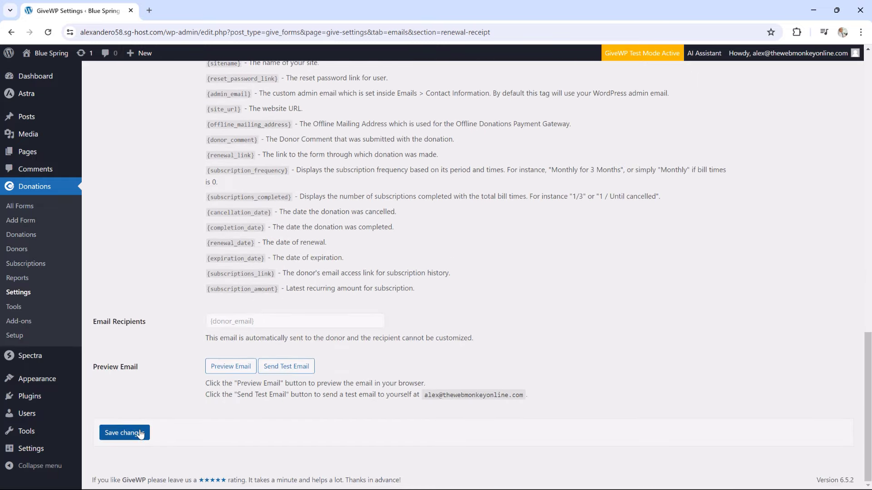
click(134, 437)
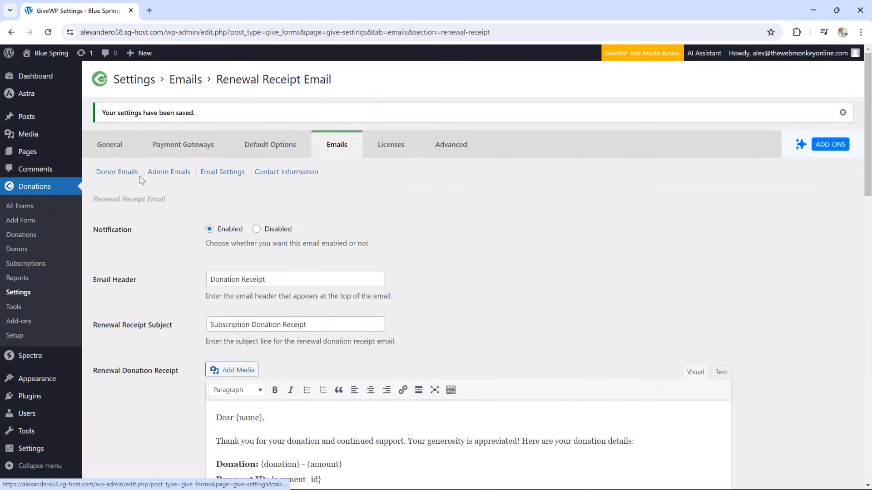
click(119, 174)
Open the Subscription Reminder Email settings from the donor email list
scroll(325, 237, down, 3)
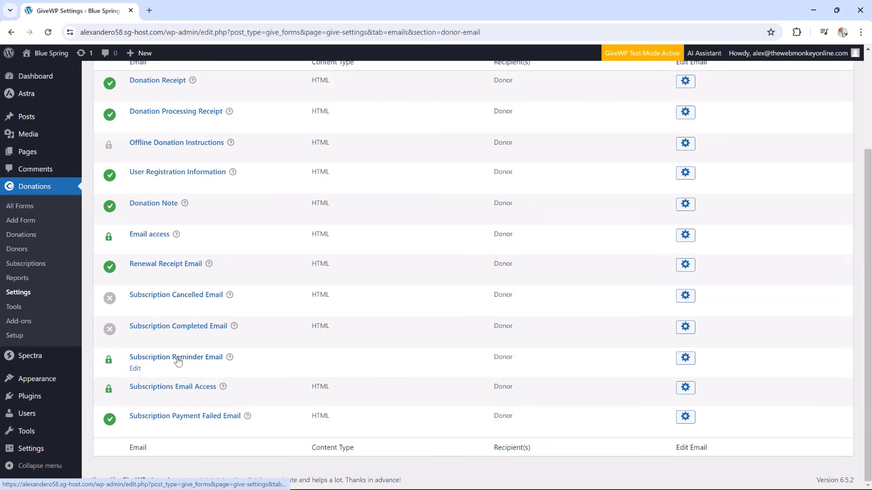
click(137, 372)
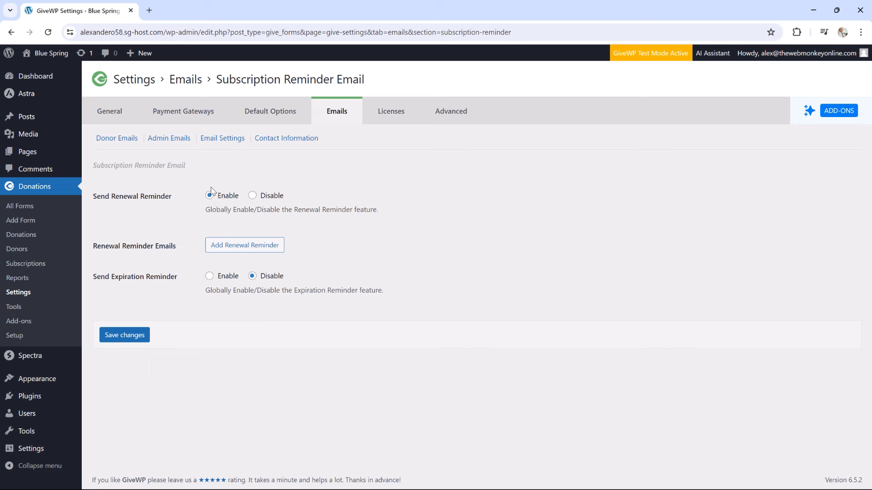
Add a renewal reminder with the period One day before renewal and submit it
click(241, 250)
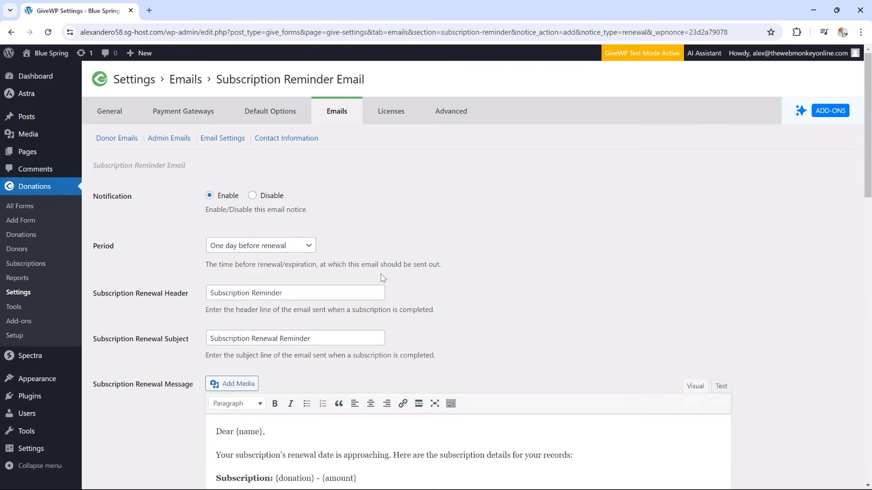
scroll(489, 270, down, 2)
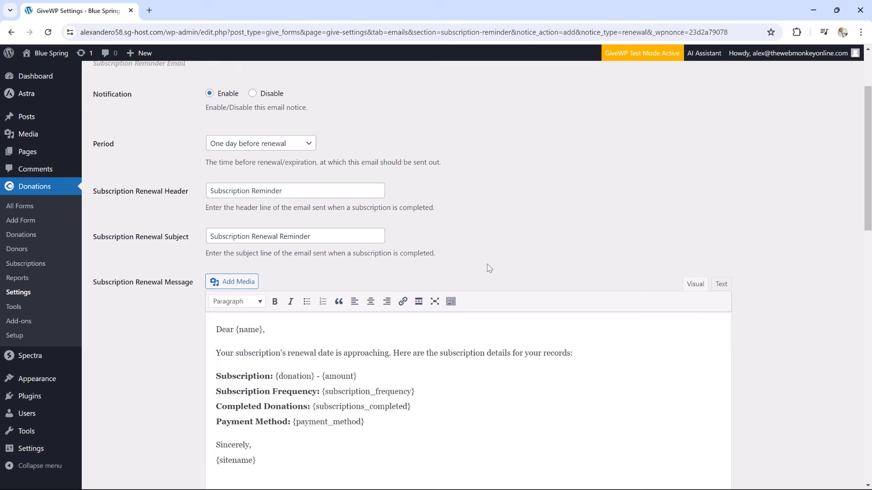
click(285, 146)
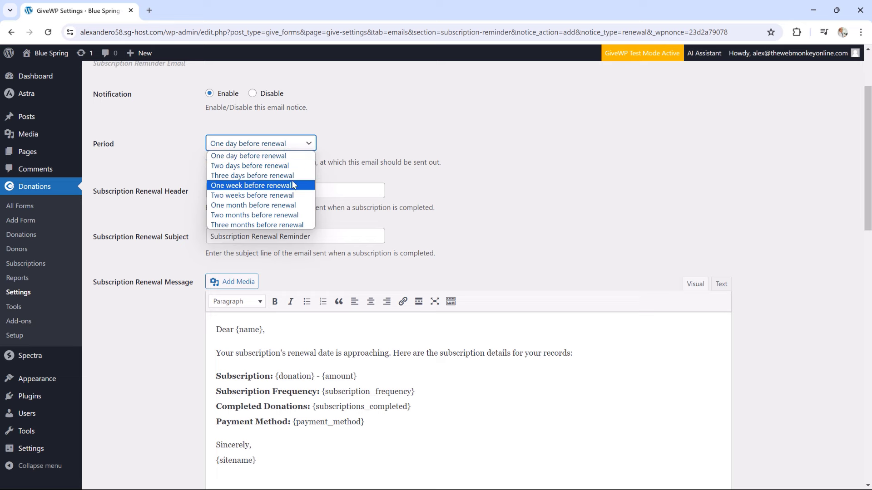
click(479, 209)
scroll(382, 210, down, 5)
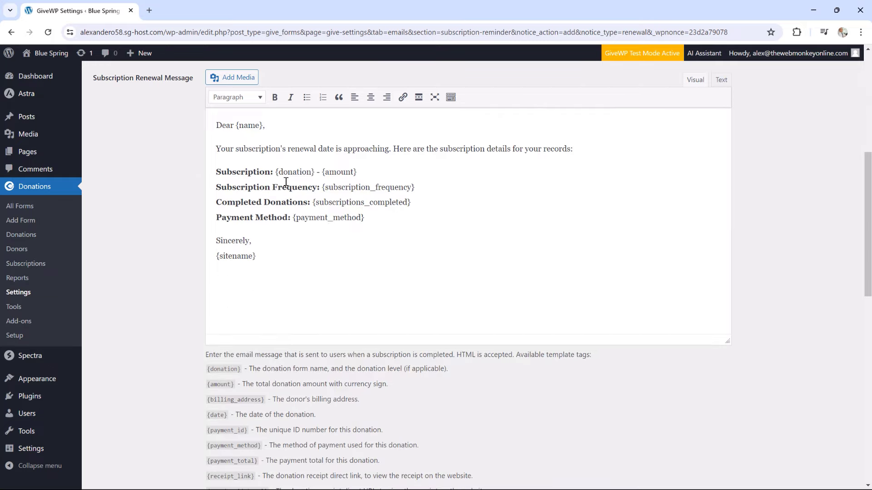
scroll(286, 182, down, 15)
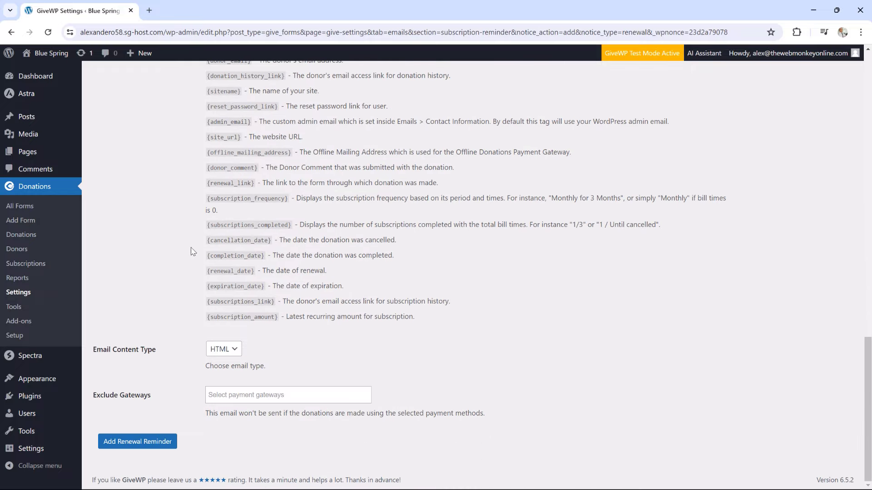
click(150, 442)
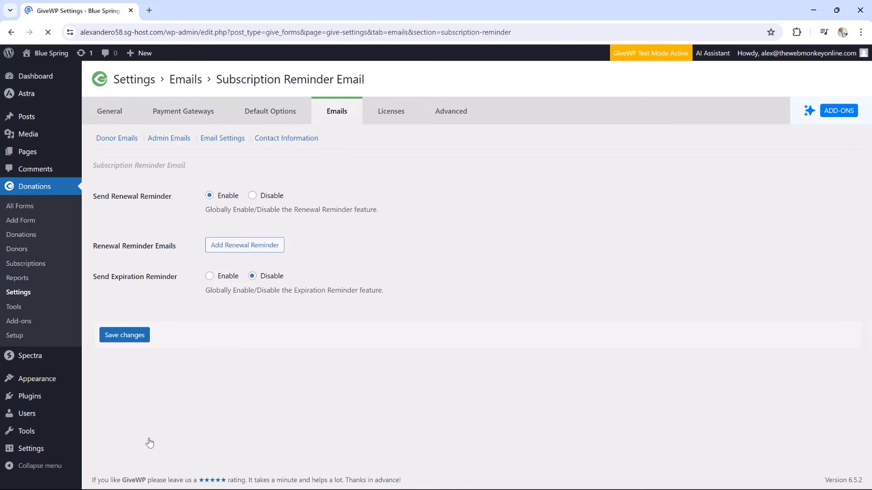
Review the donor email list, then view the admin email notifications
click(114, 143)
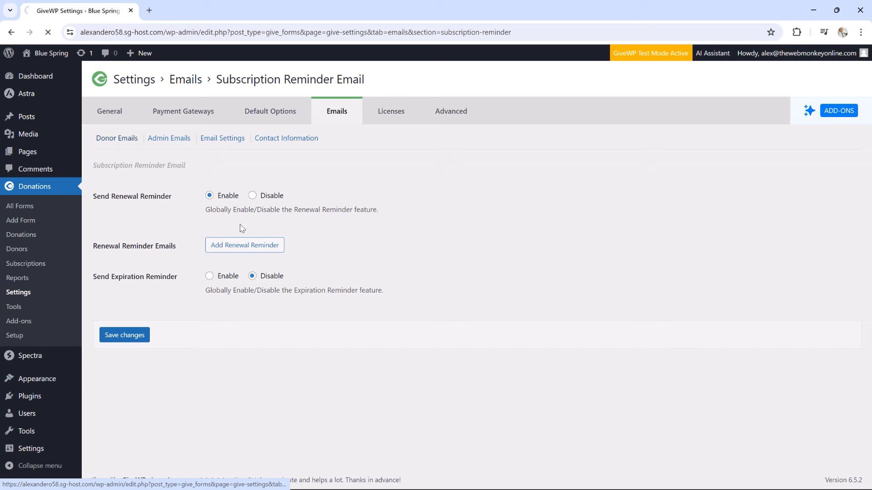
scroll(325, 292, down, 3)
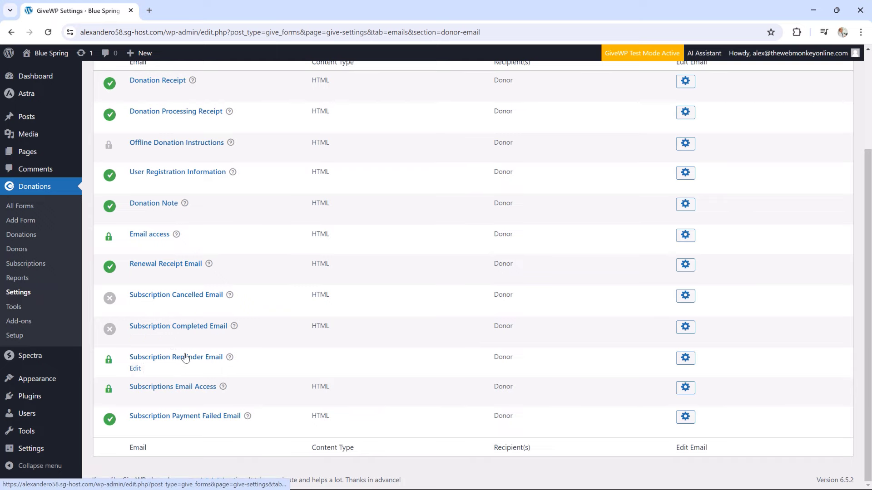
scroll(185, 358, up, 3)
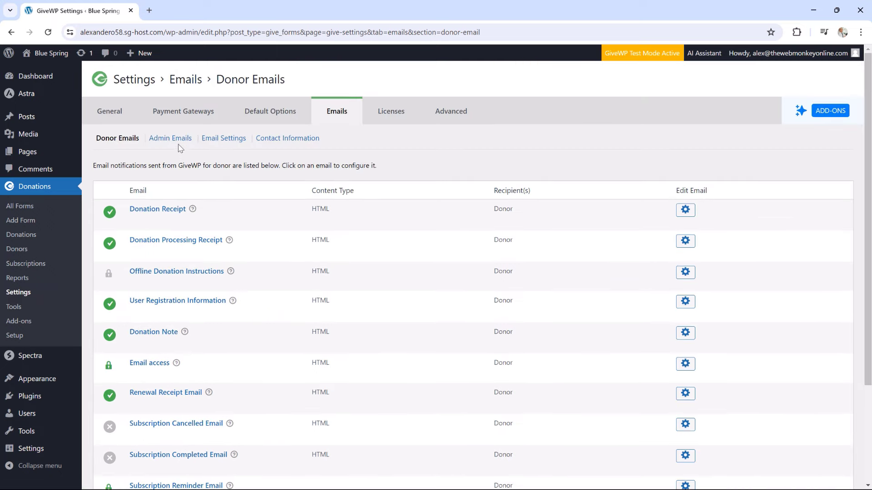
click(177, 139)
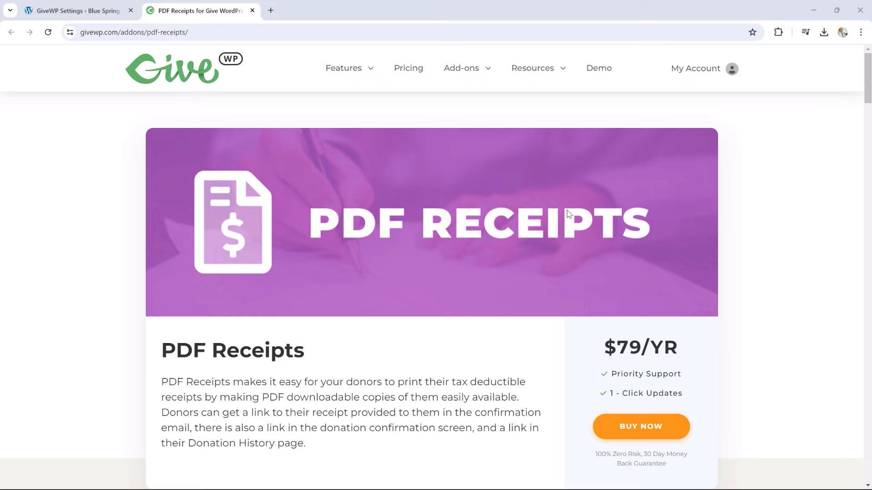
Return from the PDF Receipts add-on page to the WordPress GiveWP settings
click(81, 4)
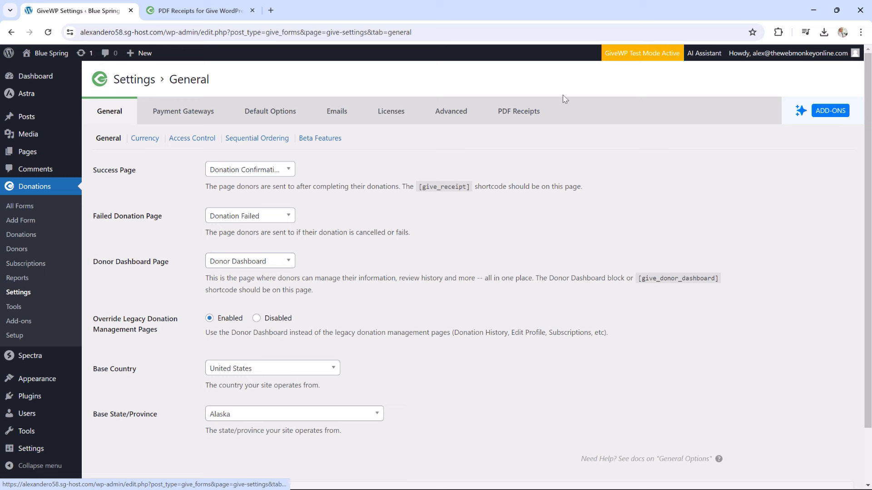
Enable PDF receipts for all donation forms and look over the custom receipt builder option
click(519, 114)
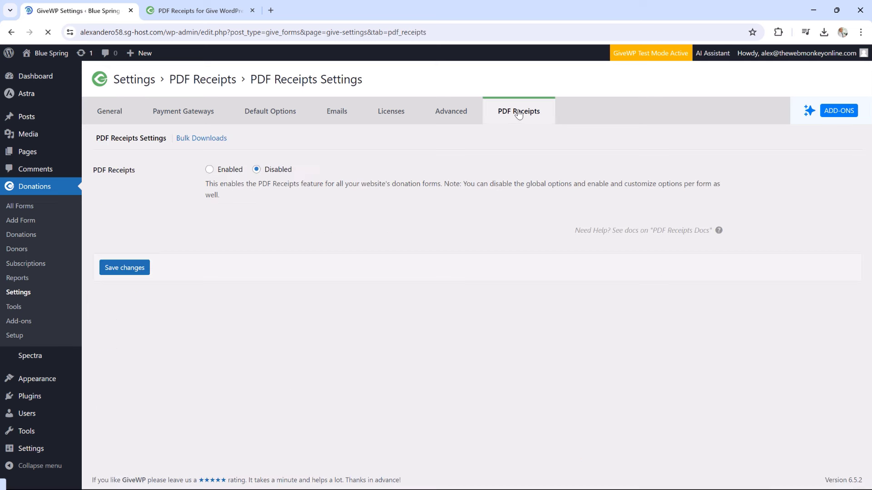
click(210, 170)
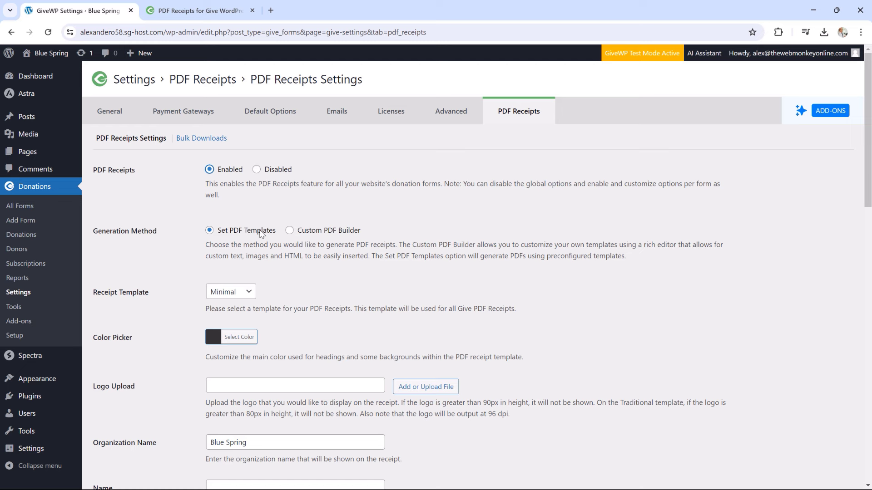
click(289, 231)
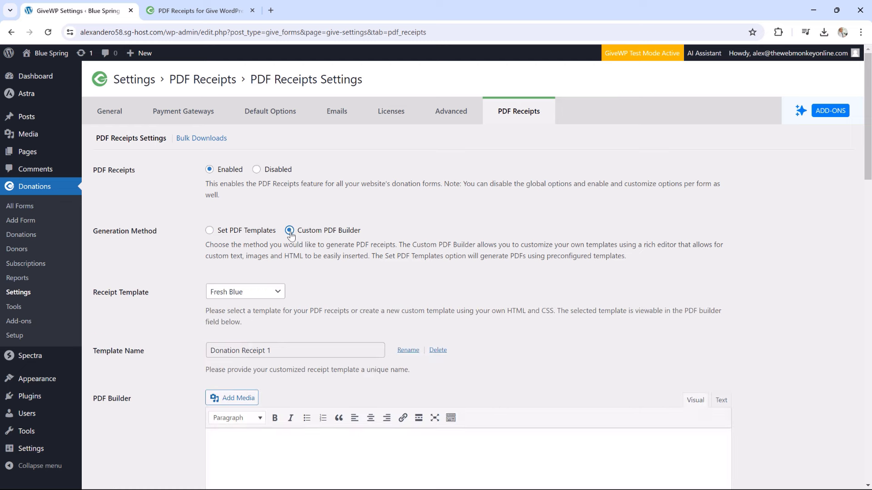
scroll(376, 254, down, 6)
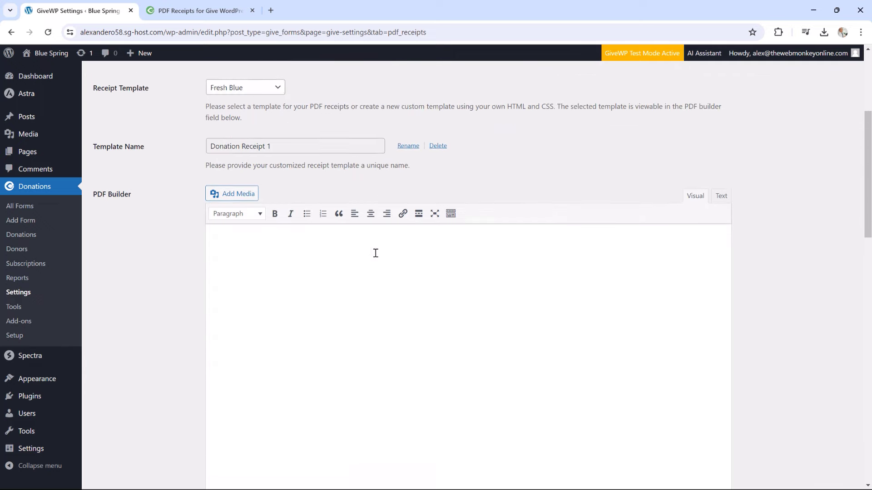
scroll(274, 244, down, 2)
scroll(301, 247, up, 2)
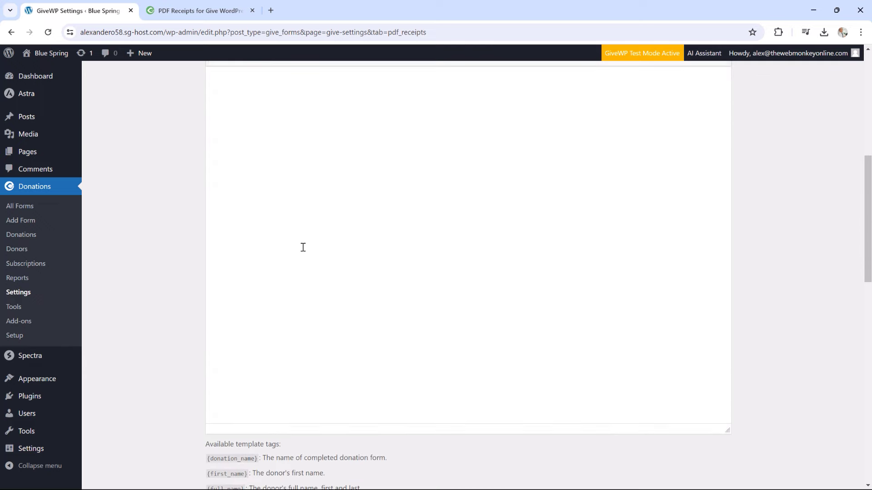
scroll(304, 253, down, 8)
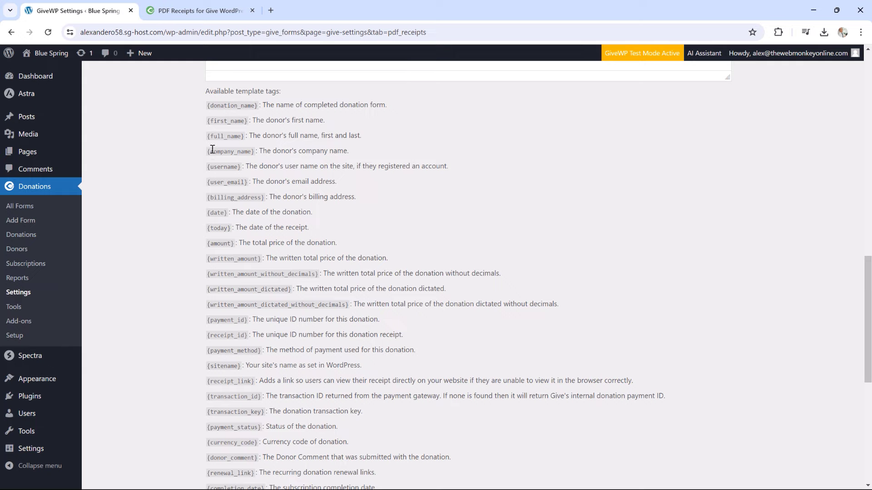
drag(213, 106, 230, 381)
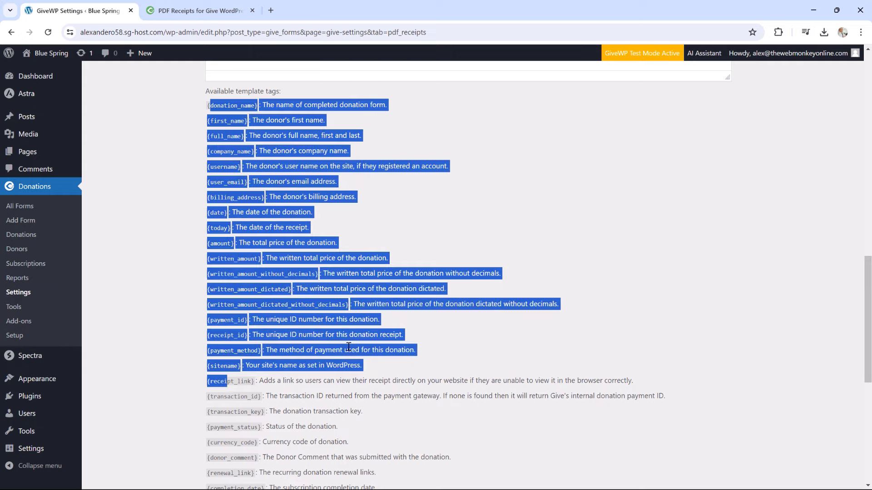
scroll(352, 337, up, 3)
scroll(352, 336, up, 8)
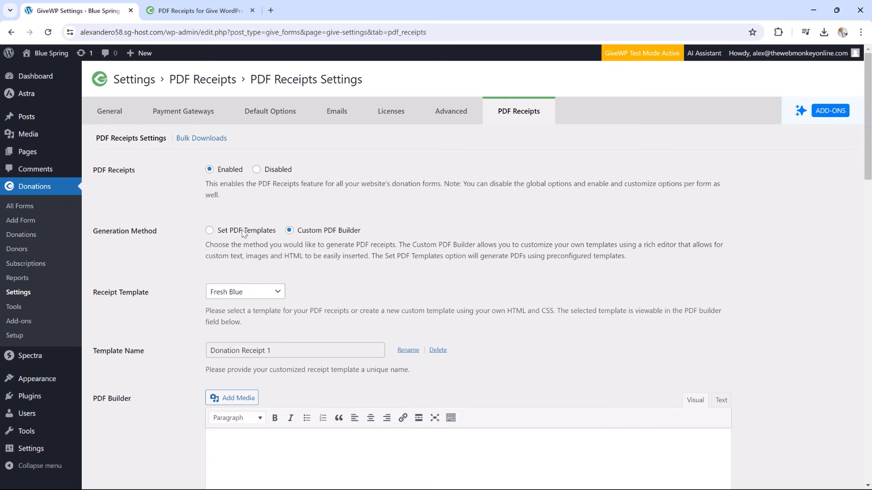
Switch back to preset receipt templates, keep Minimal, and check the organization name Blue Spring
click(247, 230)
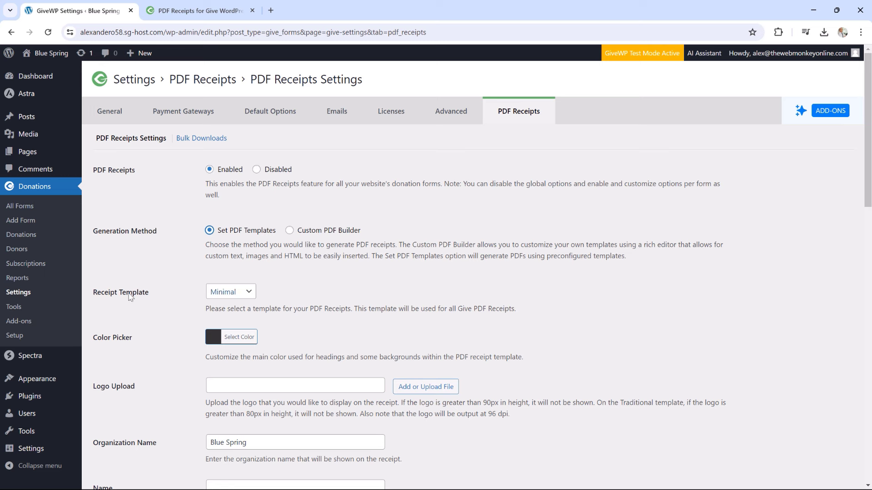
click(236, 294)
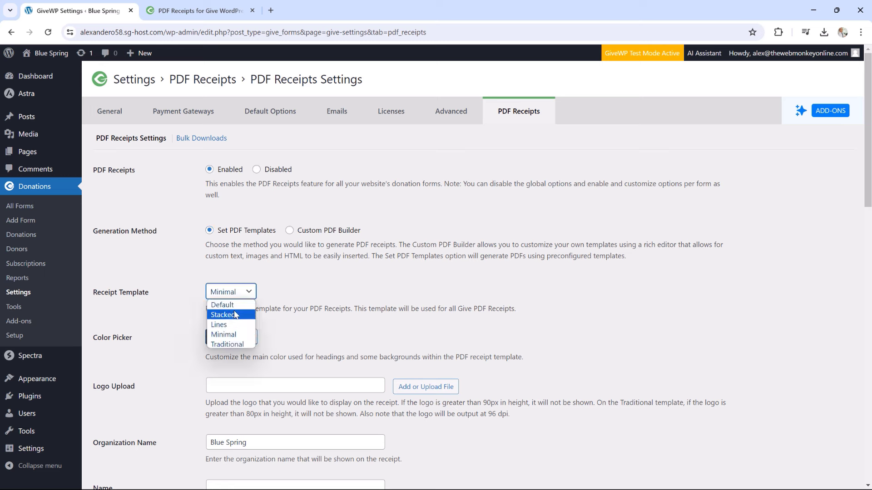
click(230, 335)
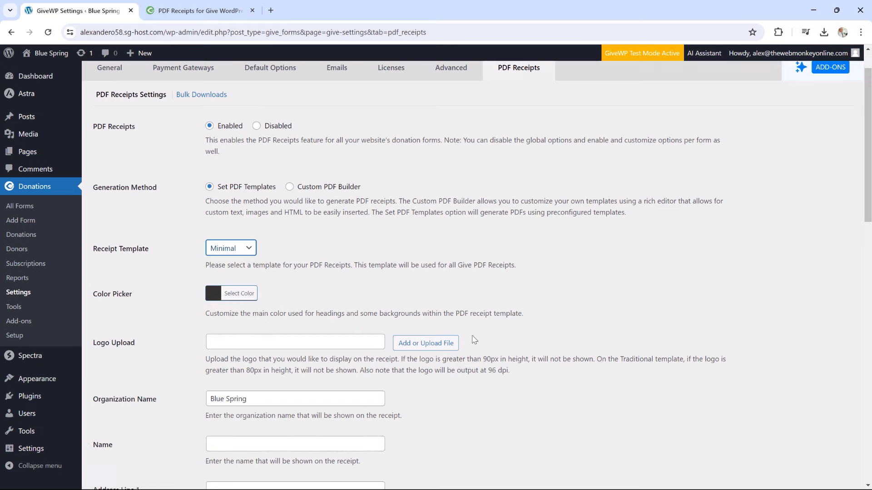
scroll(228, 314, down, 2)
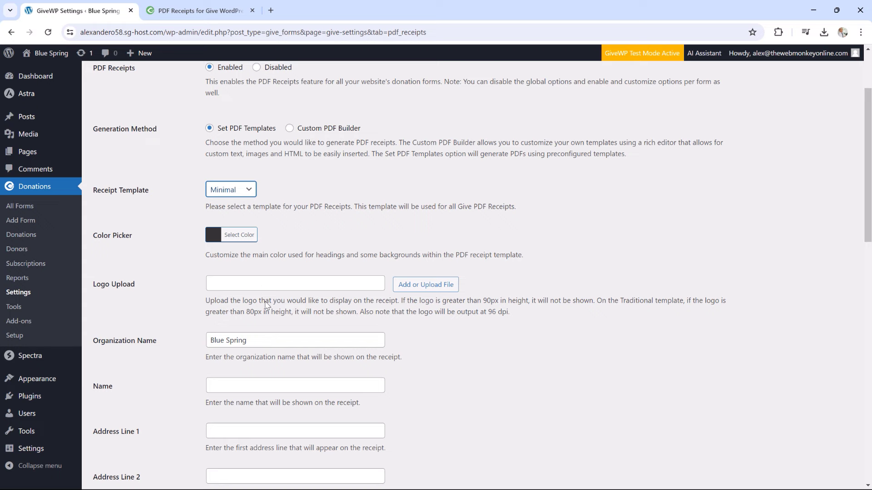
scroll(268, 305, down, 3)
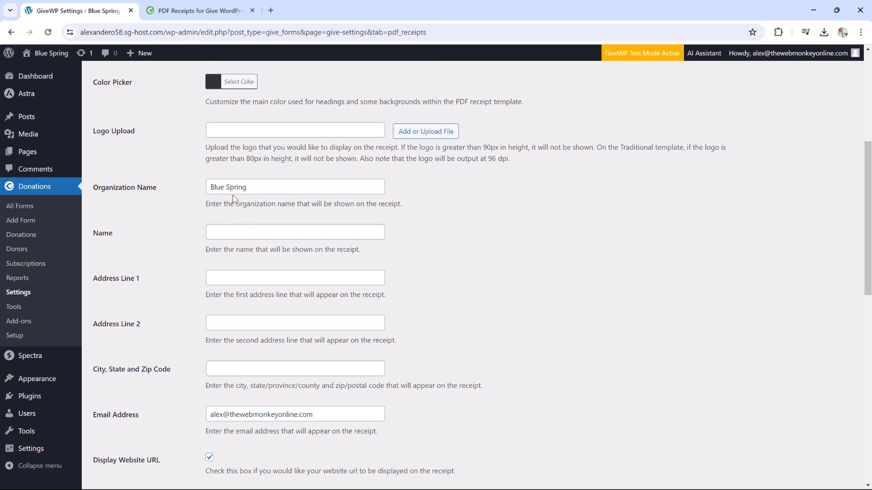
drag(257, 187, 211, 189)
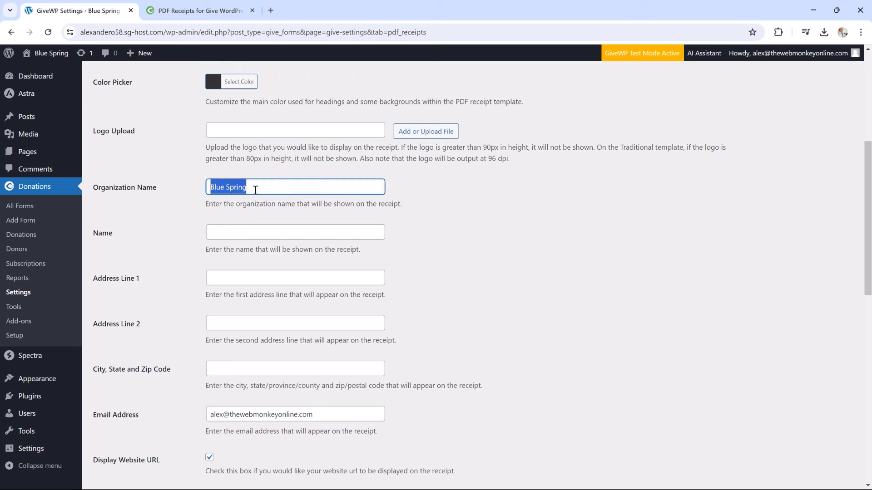
scroll(403, 232, down, 2)
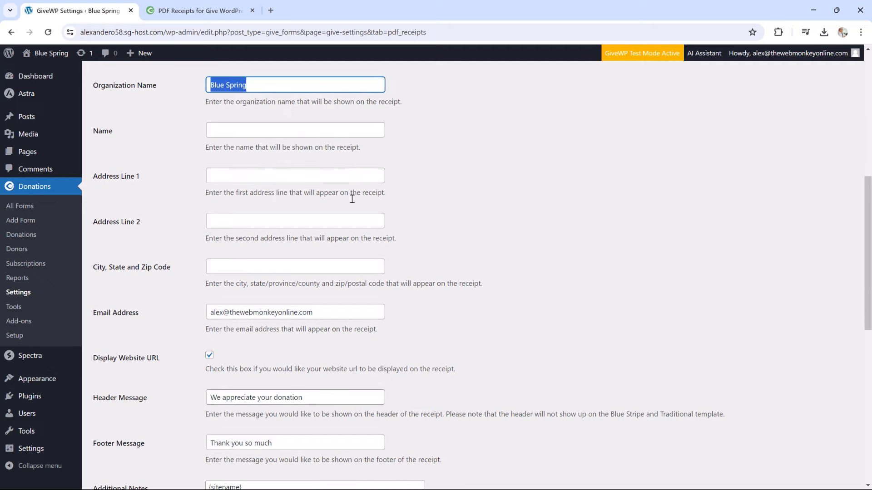
scroll(411, 246, down, 3)
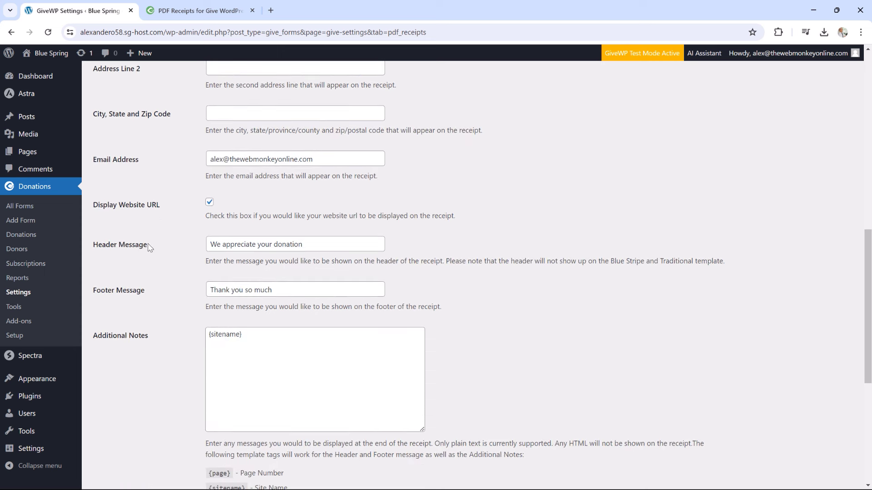
Delete the {sitename} tag from Additional Notes and save, keeping header 'We appreciate your donation'
click(313, 243)
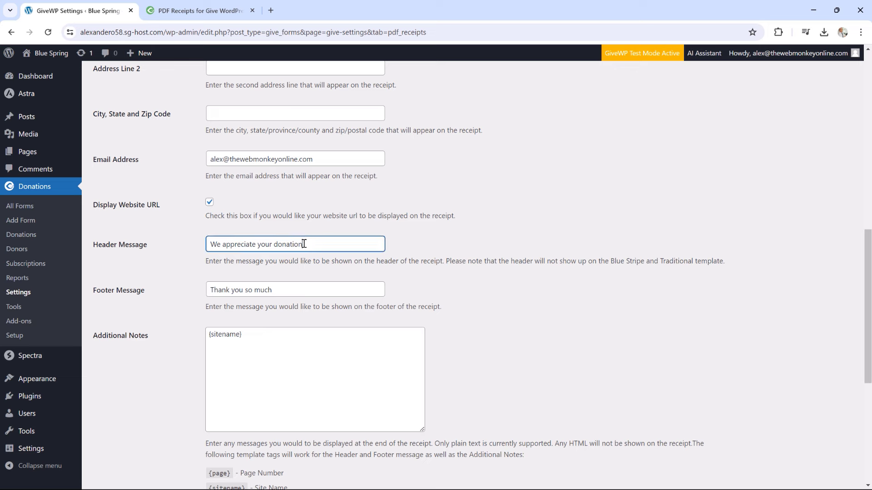
drag(304, 243, 228, 244)
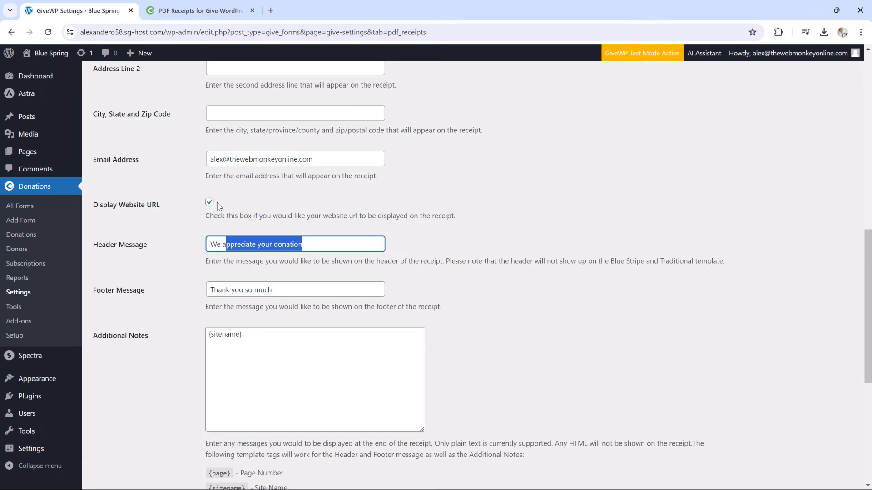
scroll(440, 304, down, 2)
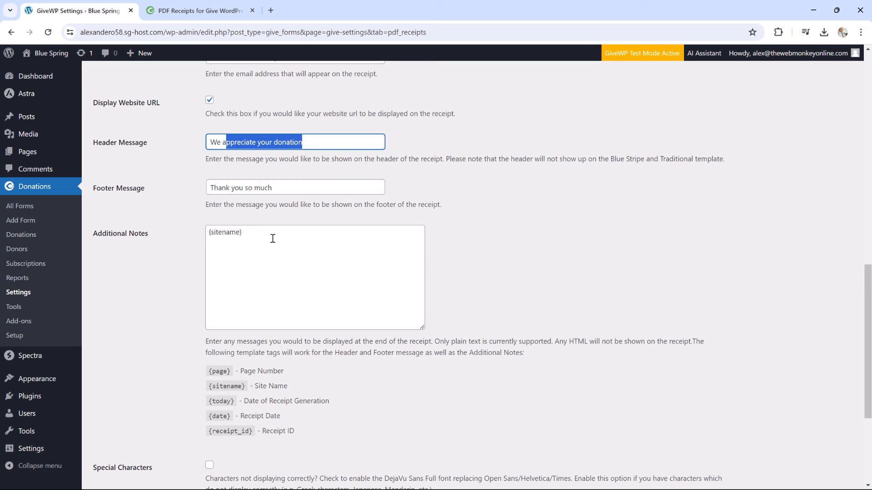
drag(250, 233, 206, 234)
key(BackSpace)
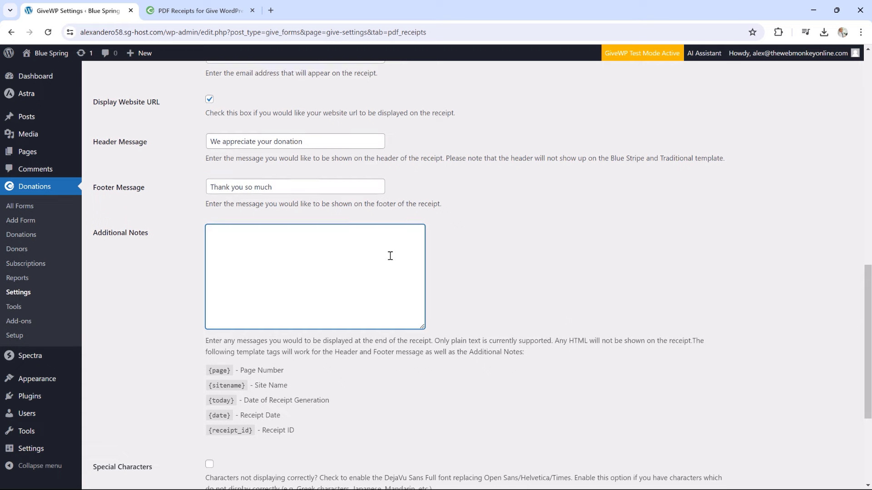
scroll(390, 256, down, 2)
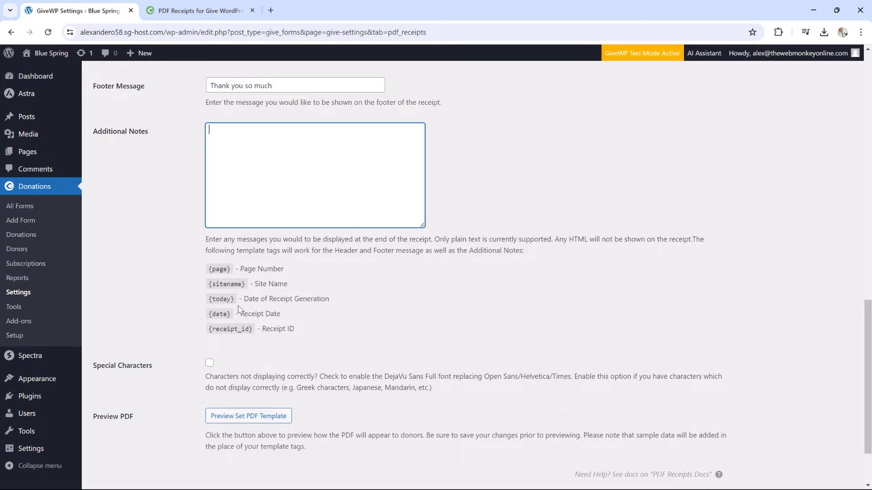
scroll(378, 317, up, 9)
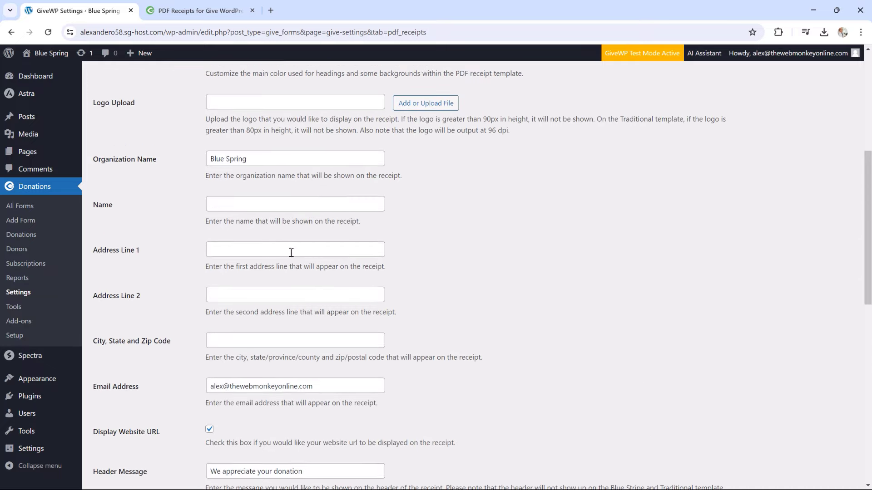
scroll(291, 253, down, 10)
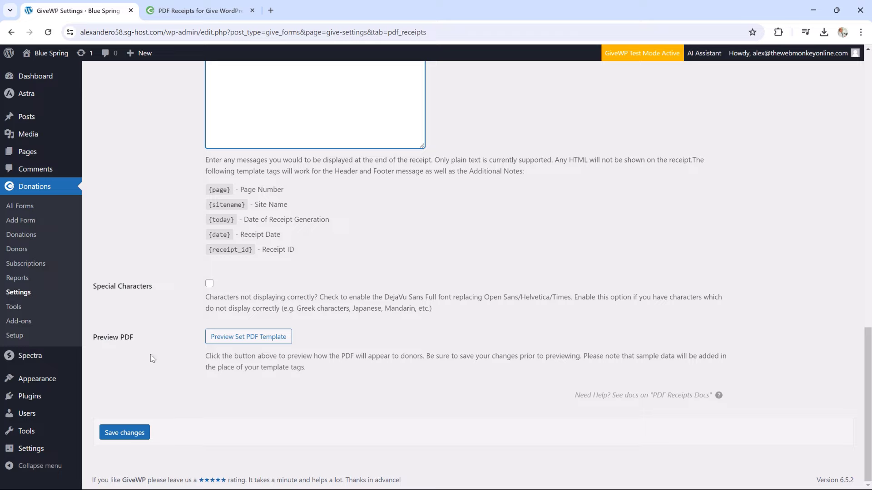
click(126, 432)
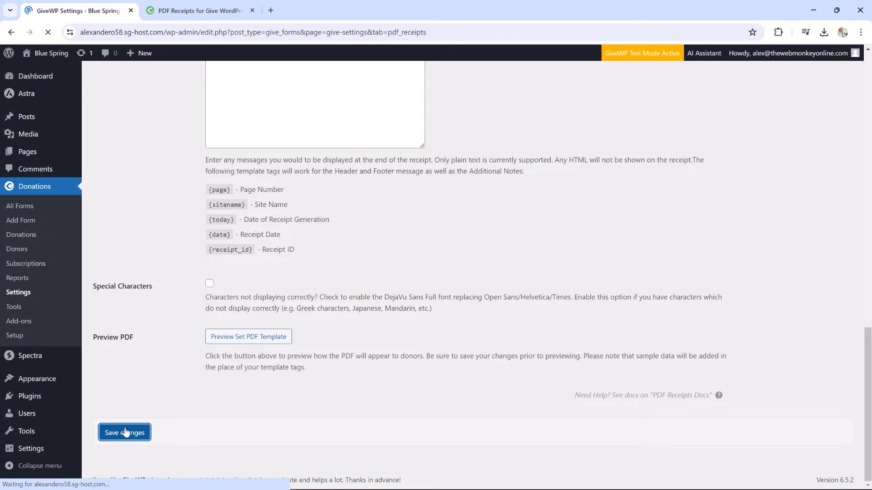
scroll(360, 245, down, 10)
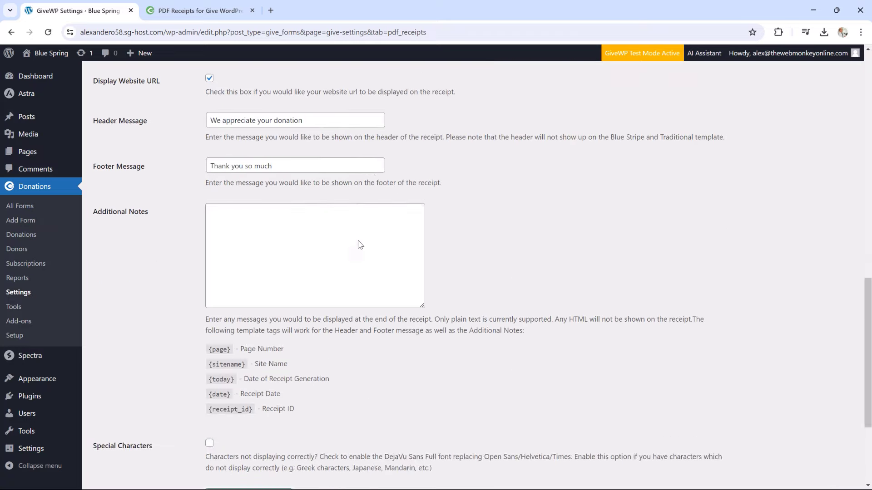
scroll(360, 245, down, 4)
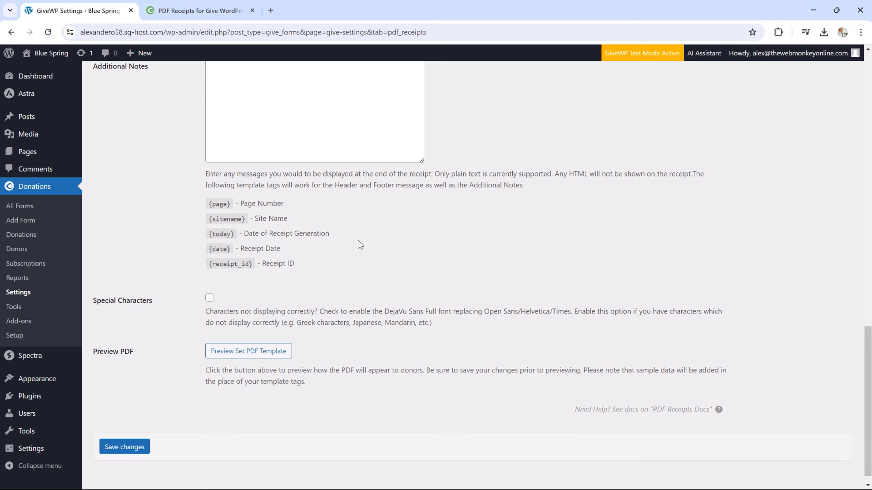
click(279, 345)
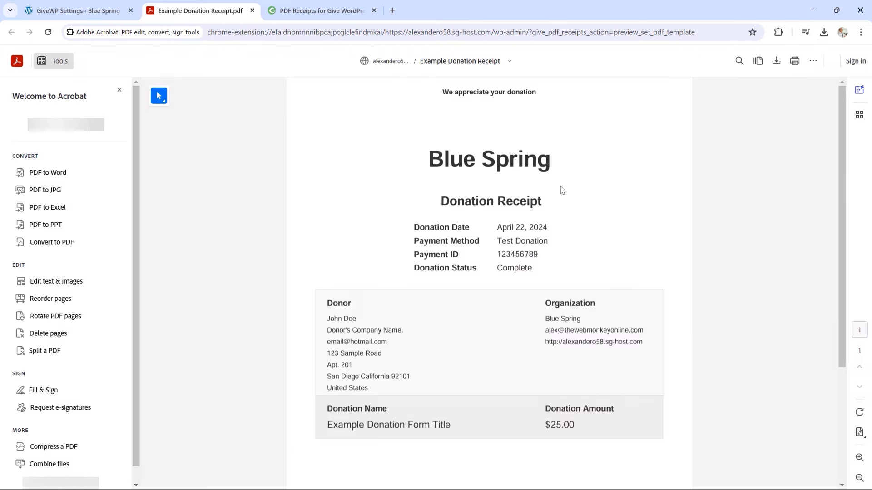
drag(429, 159, 524, 157)
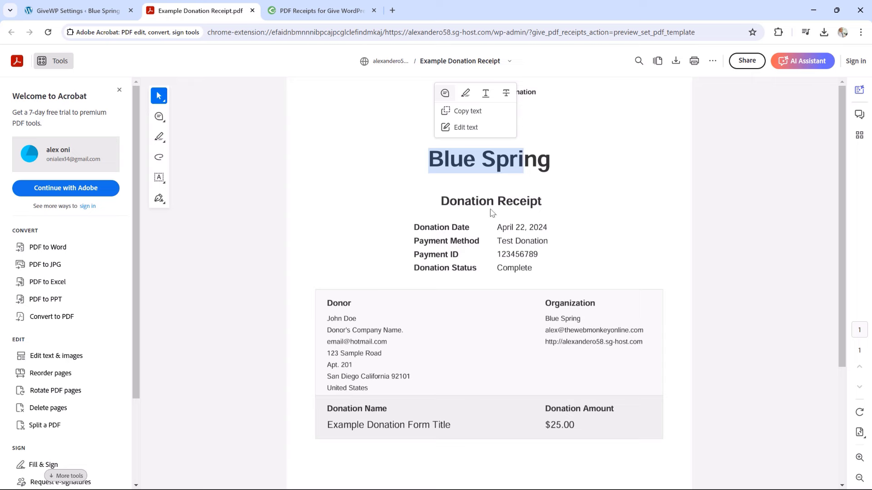
scroll(409, 246, down, 1)
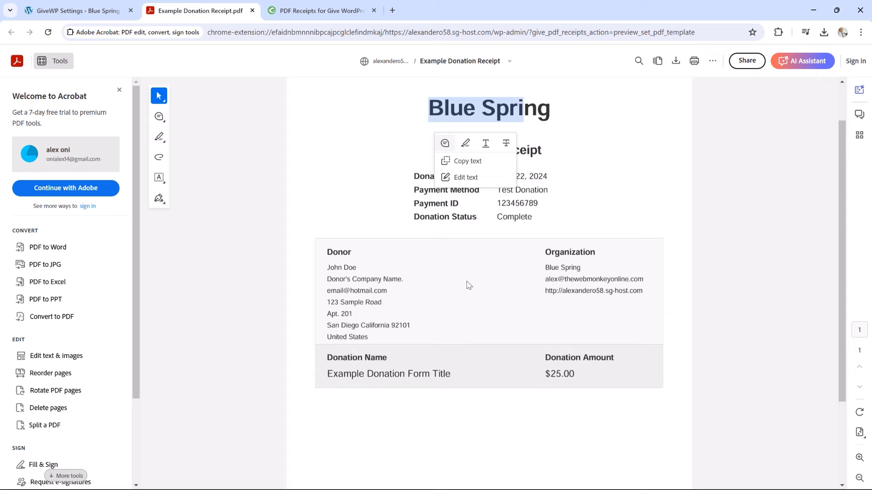
scroll(520, 306, down, 2)
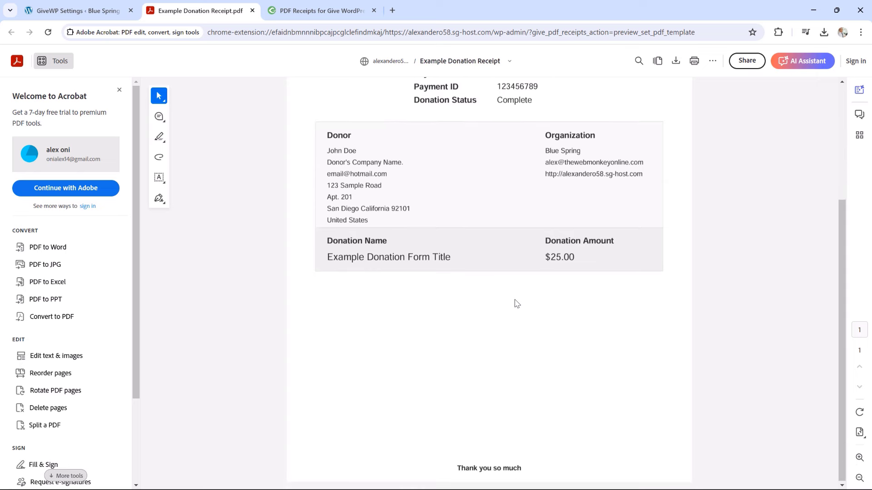
scroll(516, 302, up, 3)
drag(554, 97, 447, 108)
scroll(451, 238, down, 3)
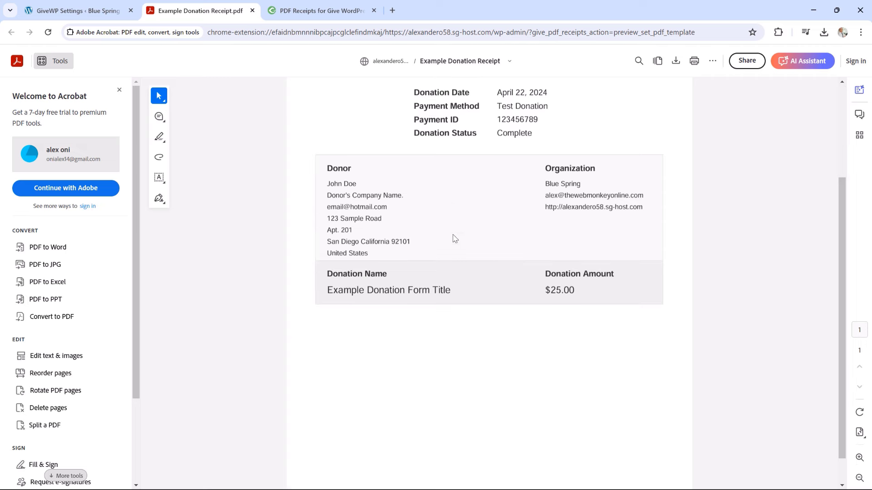
drag(453, 469, 519, 478)
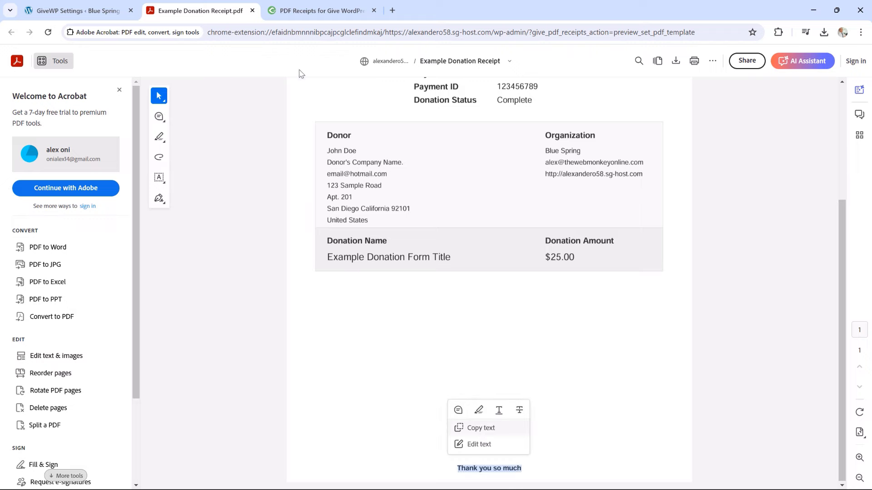
click(252, 11)
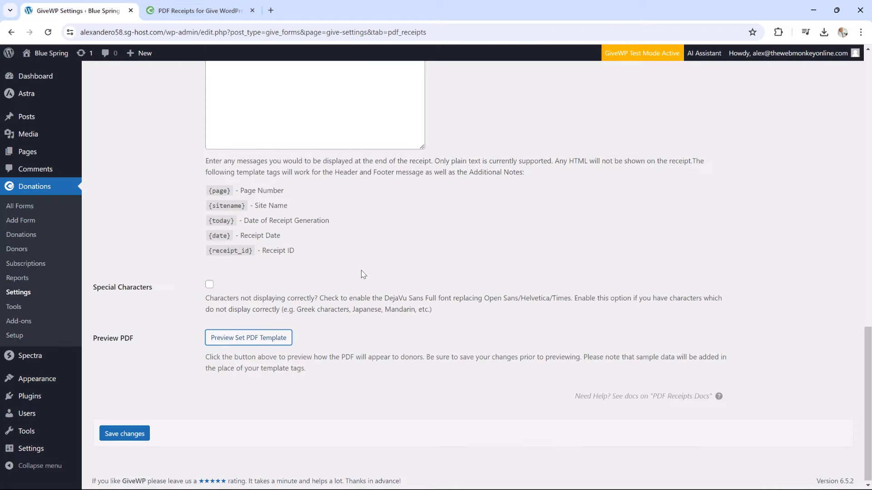
Download the $250.00 donation's receipt PDF from the Donor Dashboard
scroll(375, 286, up, 20)
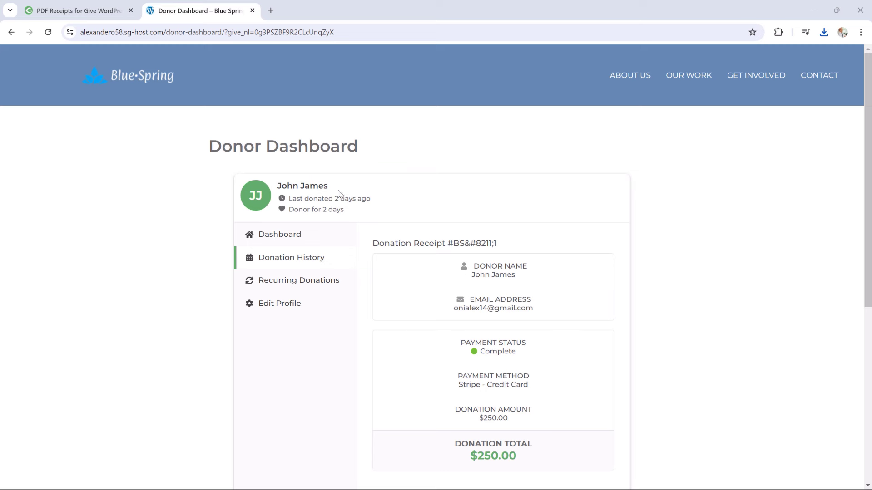
scroll(551, 218, down, 5)
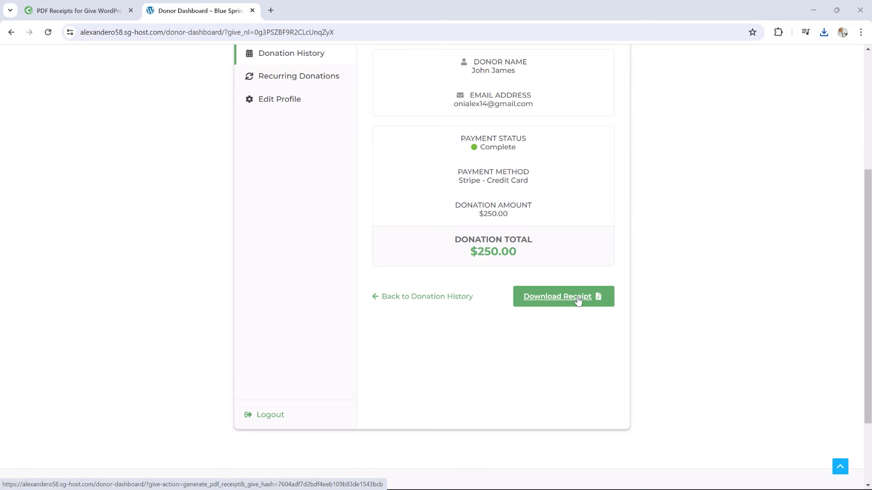
click(577, 300)
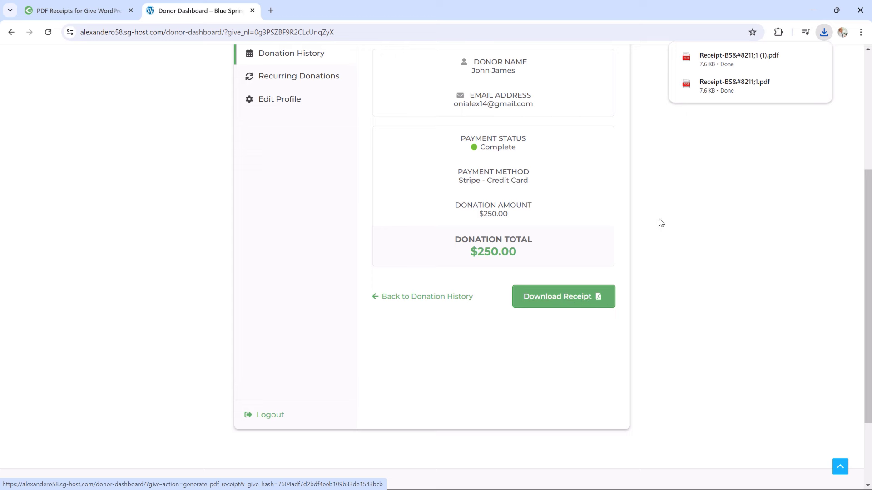
Open the downloaded receipt, dismiss the Acrobat prompt, and check its 'We appreciate your donation' header
click(724, 64)
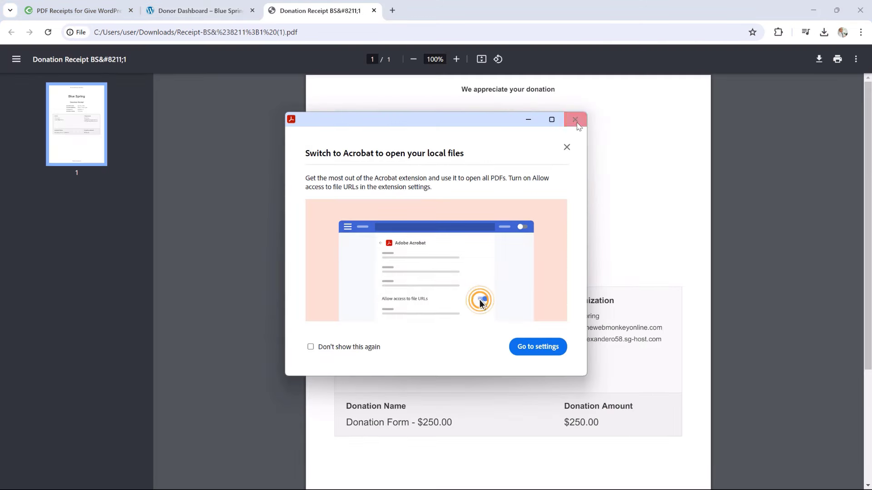
click(575, 119)
scroll(547, 236, down, 2)
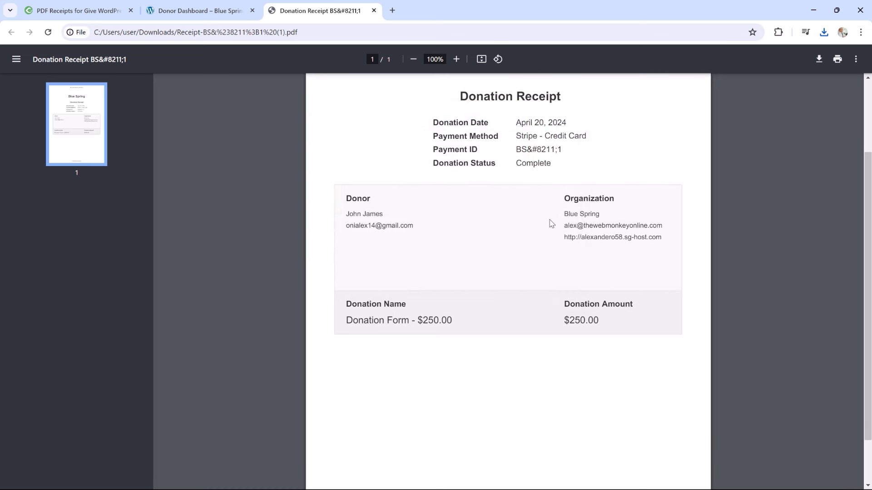
scroll(541, 277, down, 1)
scroll(540, 277, up, 2)
scroll(541, 277, up, 1)
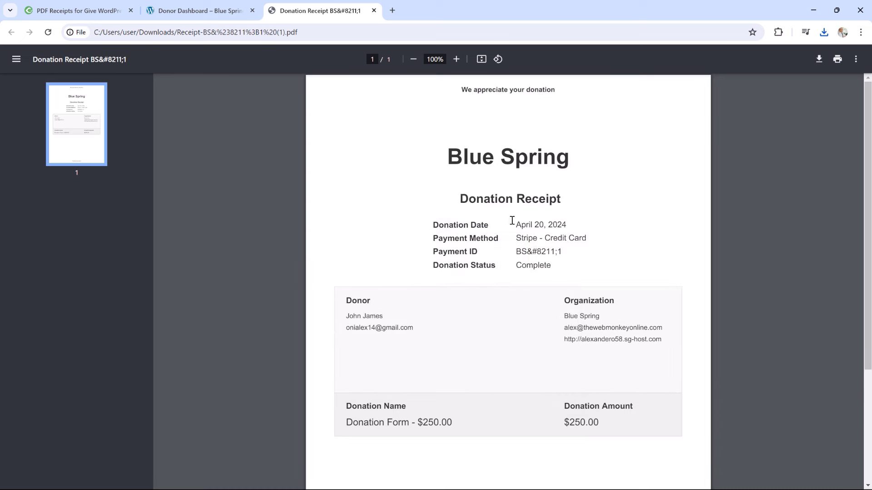
click(215, 11)
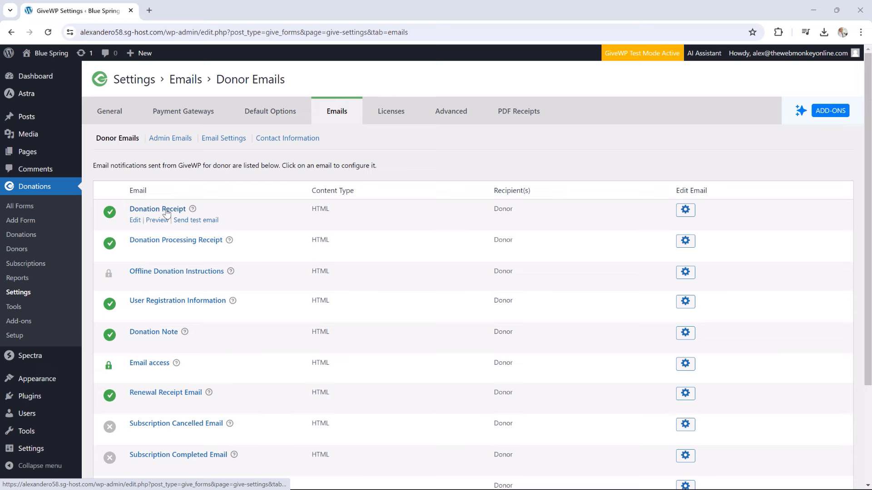
Open the Donation Receipt email and find the {pdf_receipt} template tag among its tags
click(135, 220)
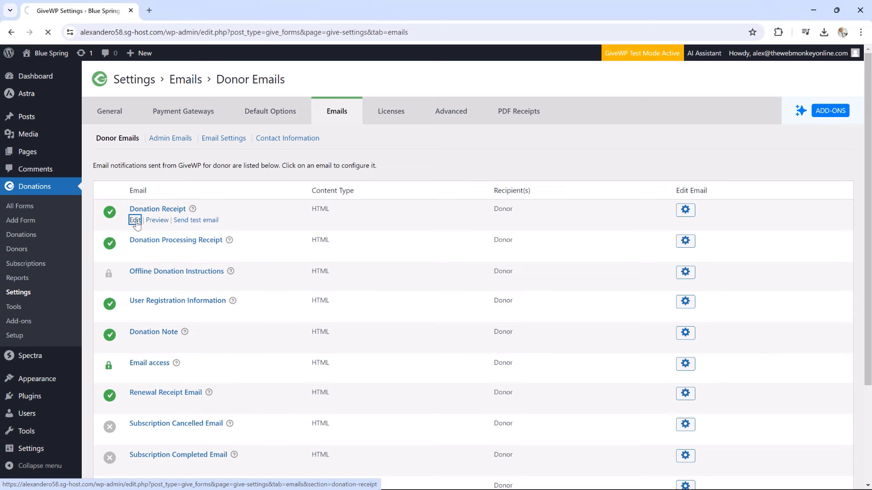
scroll(623, 222, down, 3)
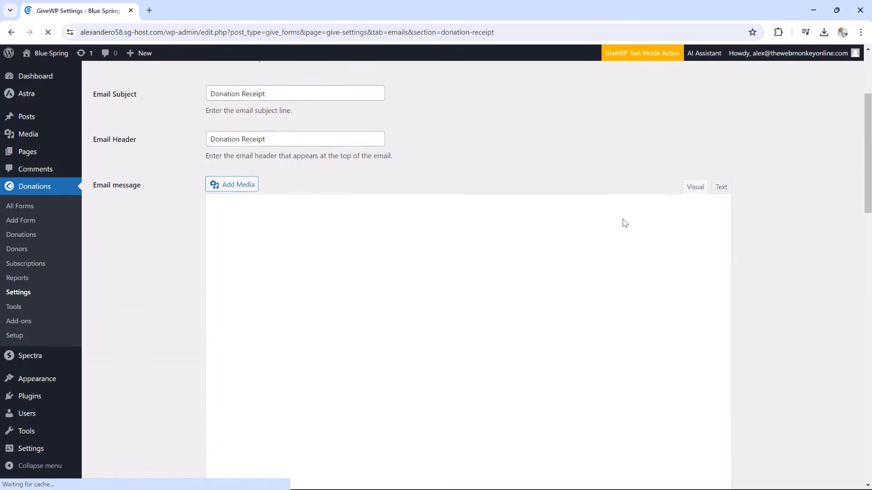
scroll(622, 222, down, 2)
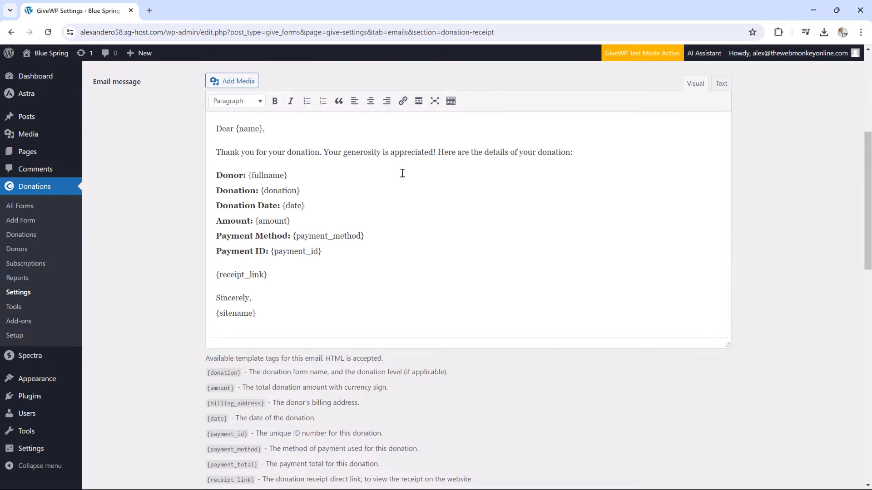
scroll(513, 184, down, 6)
scroll(512, 184, down, 3)
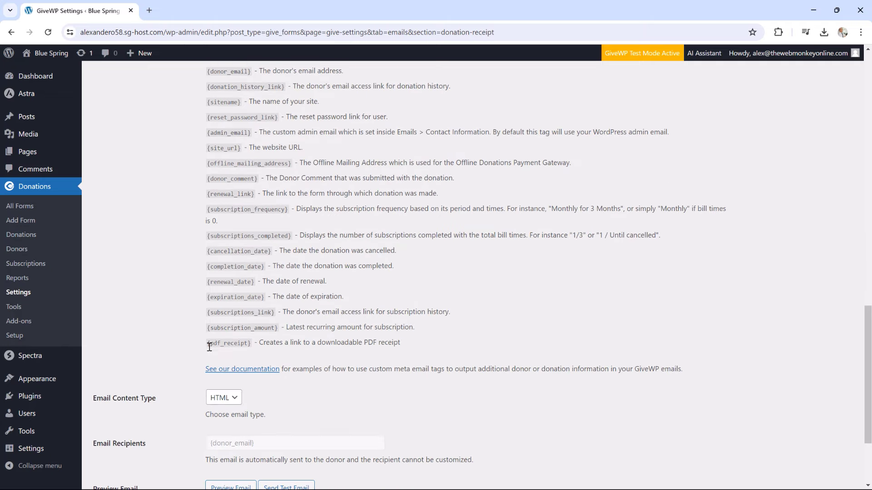
drag(209, 345, 250, 346)
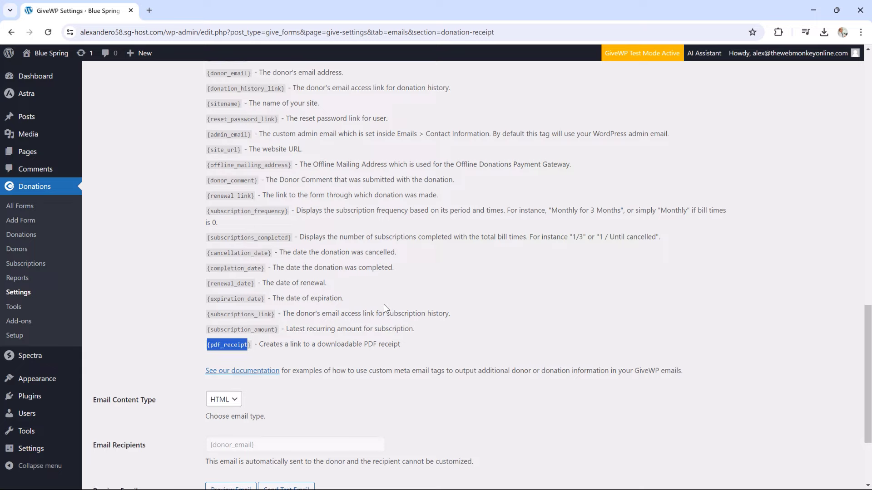
scroll(385, 311, up, 3)
scroll(385, 309, up, 4)
scroll(386, 309, down, 8)
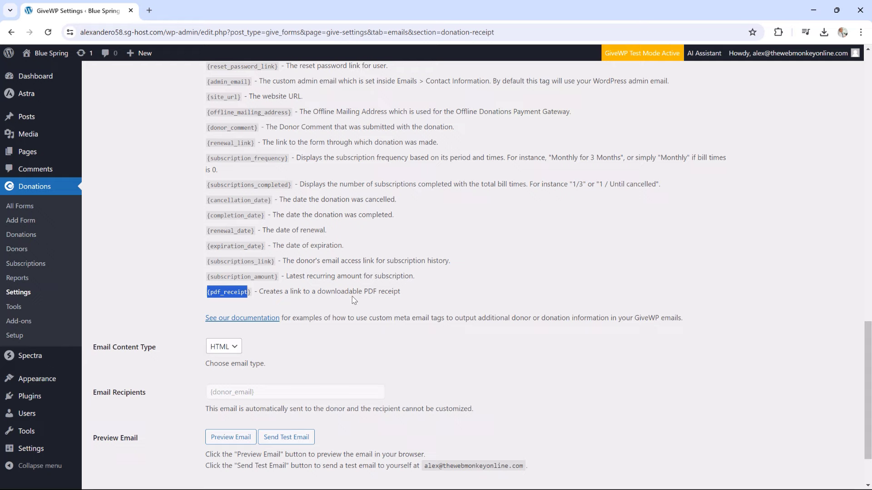
drag(251, 294, 208, 294)
scroll(359, 305, up, 15)
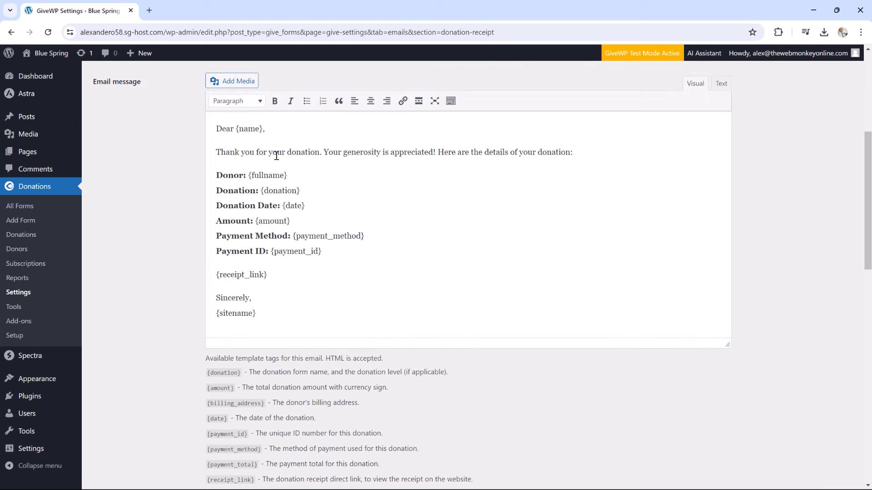
scroll(337, 194, up, 2)
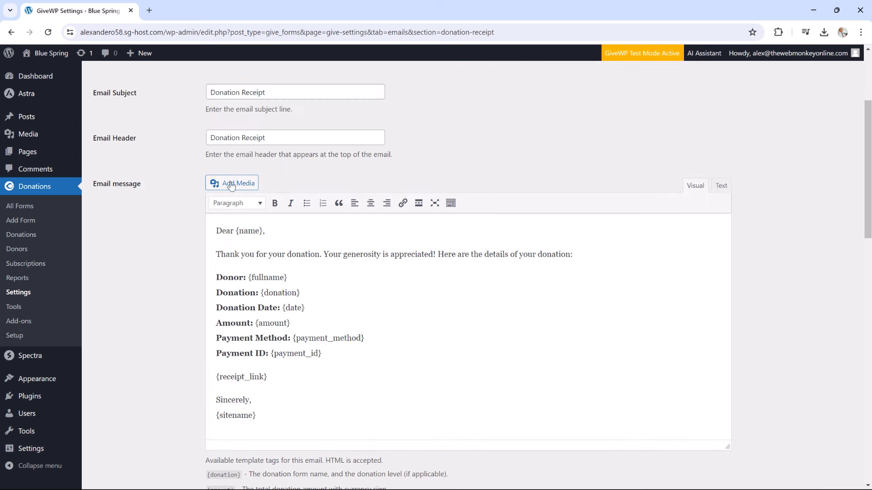